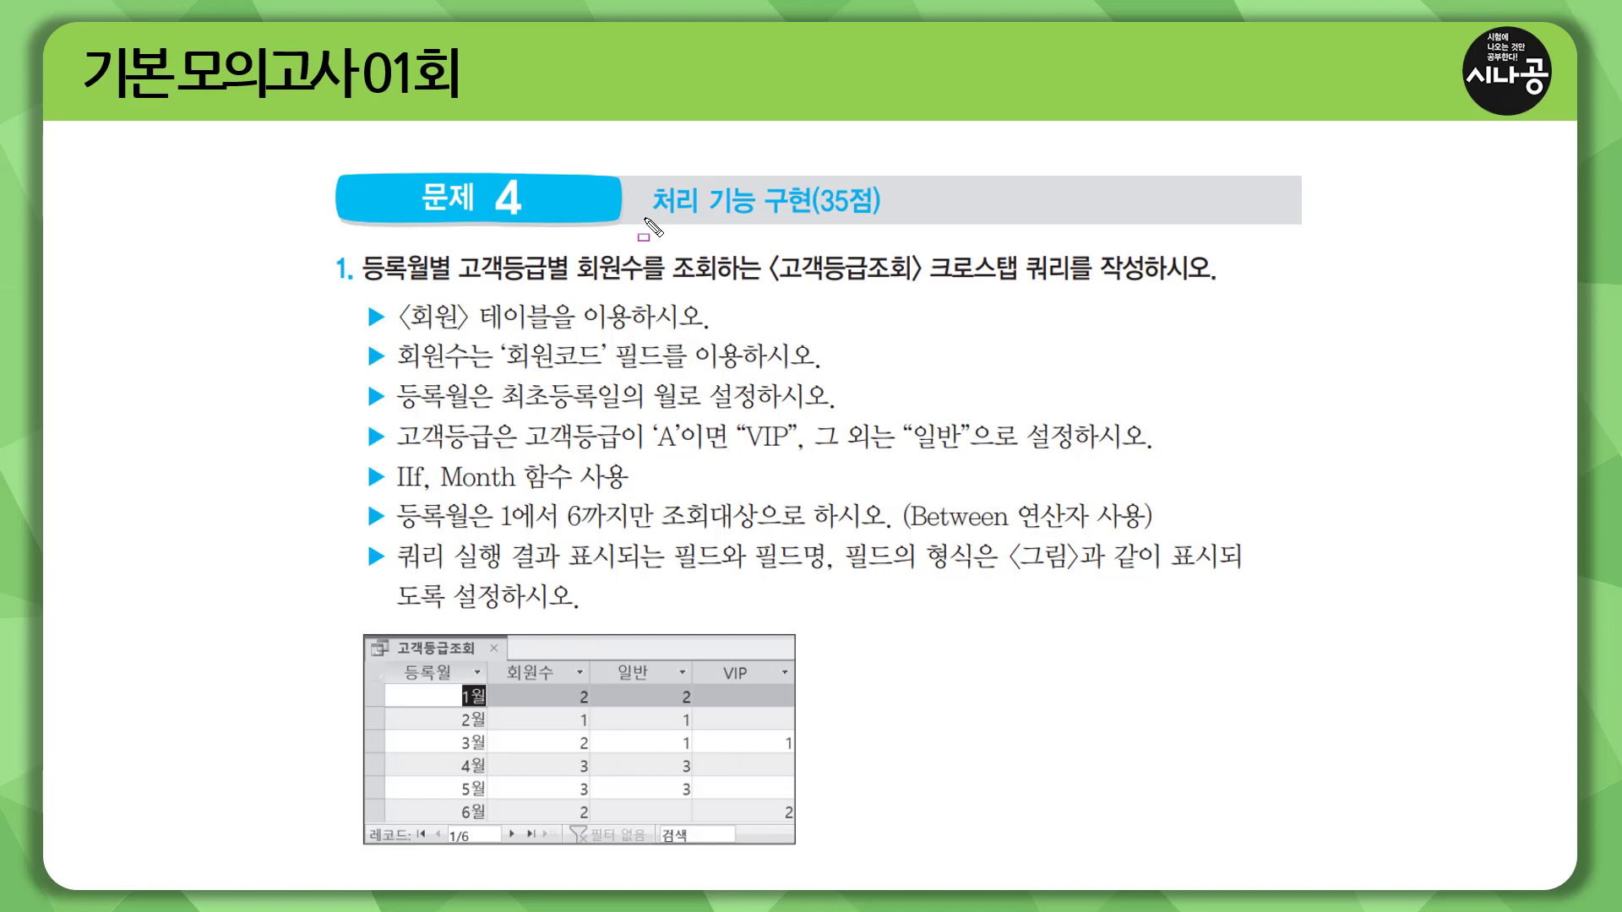
left_click_drag(645, 218, 802, 218)
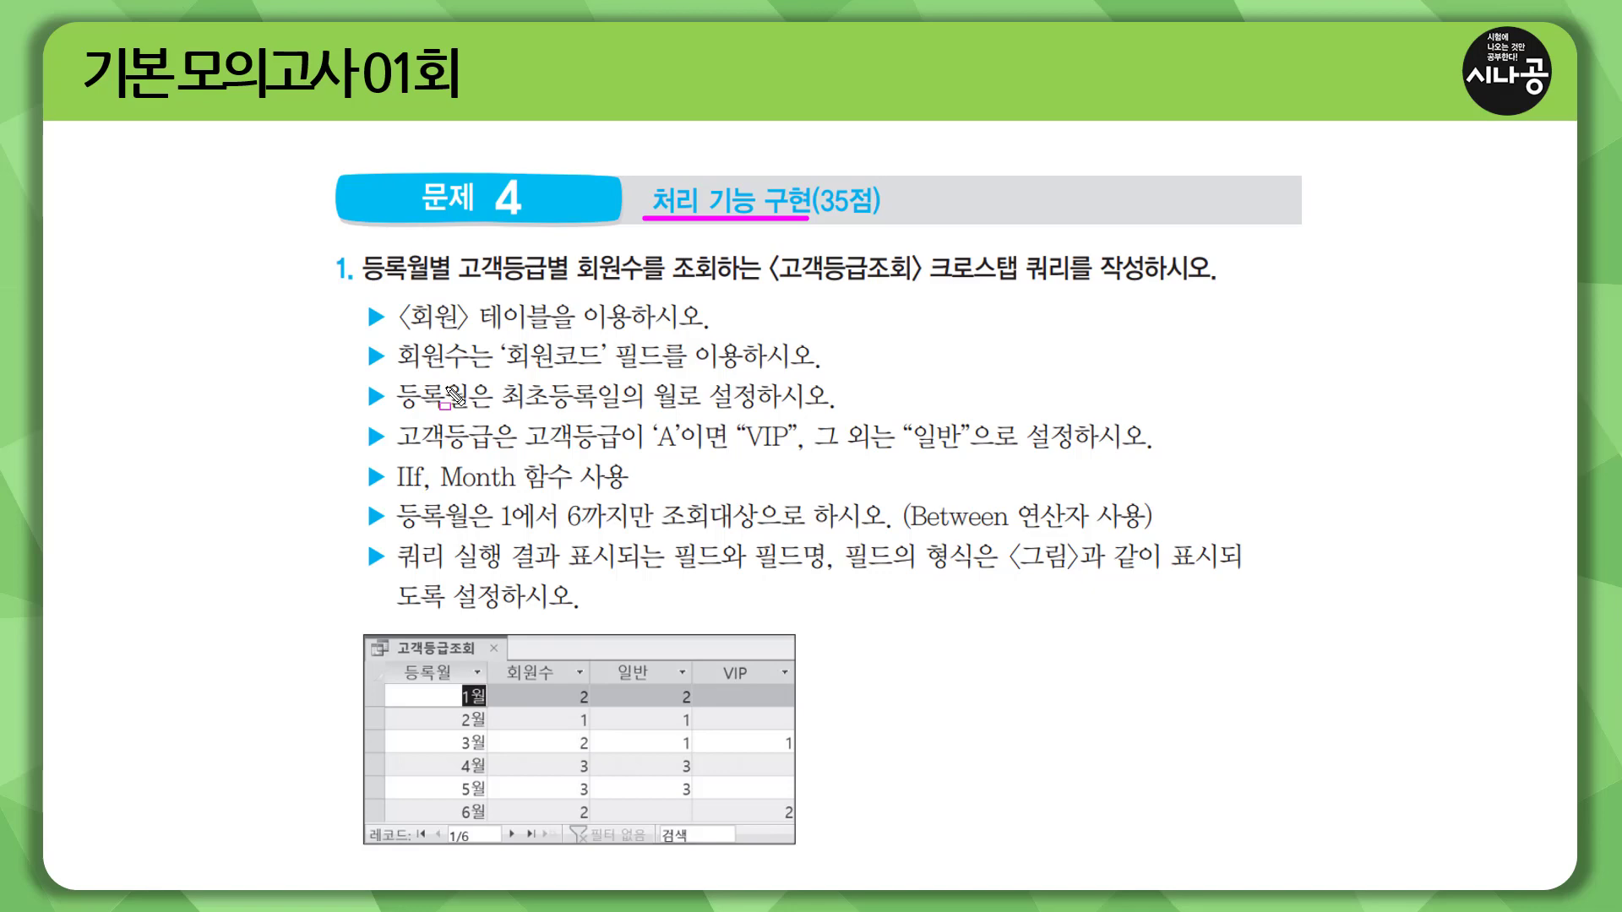
key("Escape")
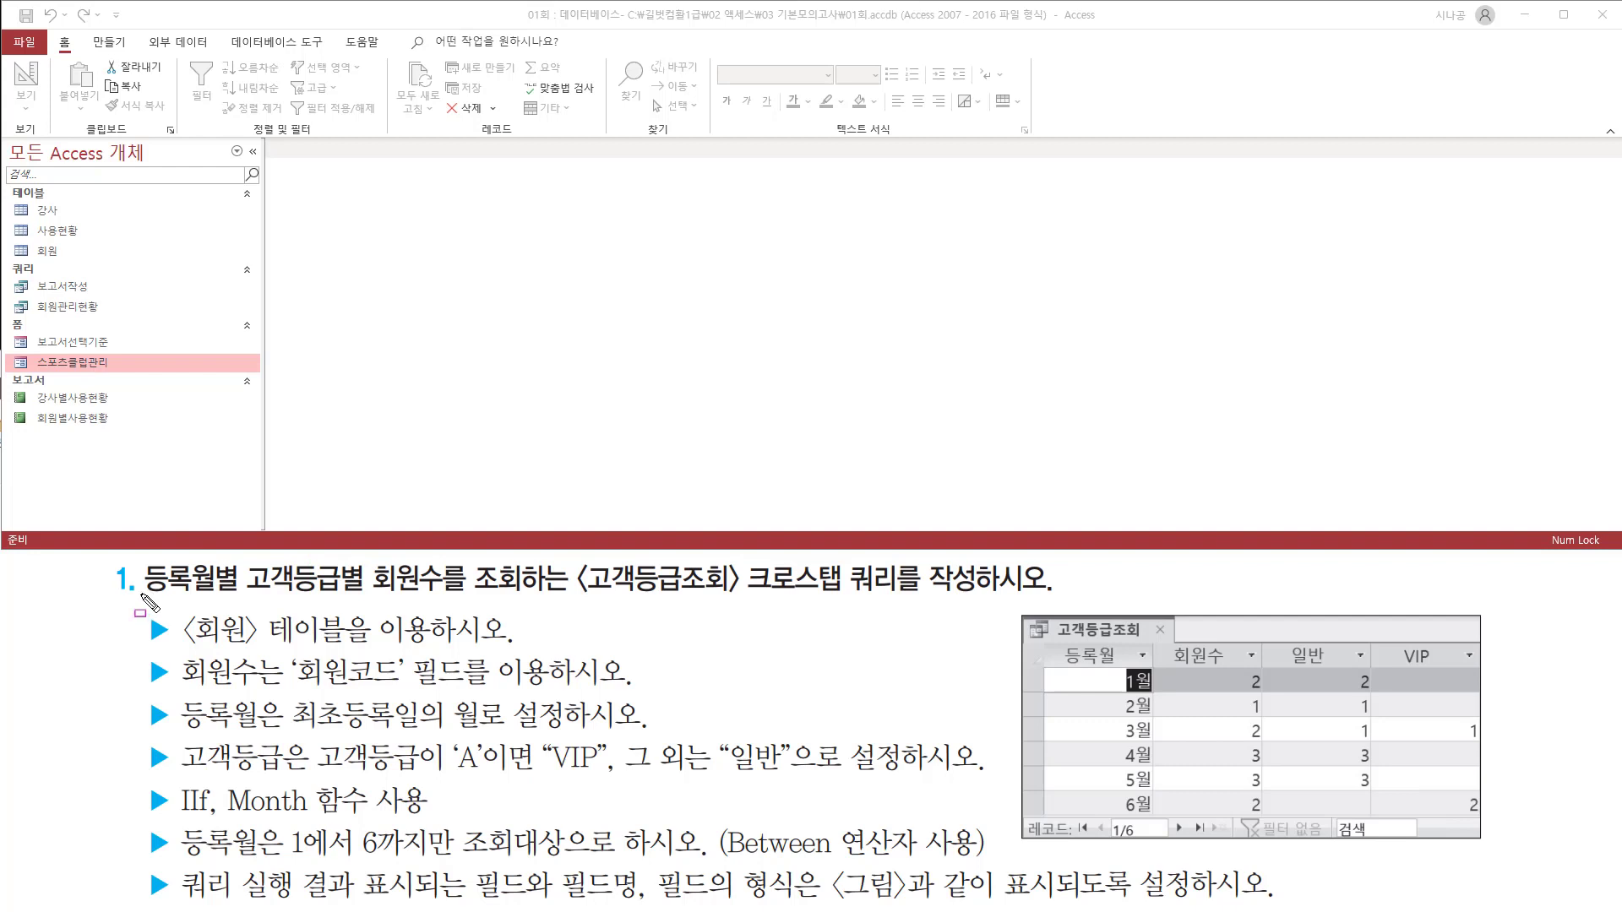
Step: Examine the 고객등급조회 crosstab query task, matching 등록월, 고객등급 and 회원수 to the row headings, column headings and values in the sample result
left_click_drag(144, 600, 441, 601)
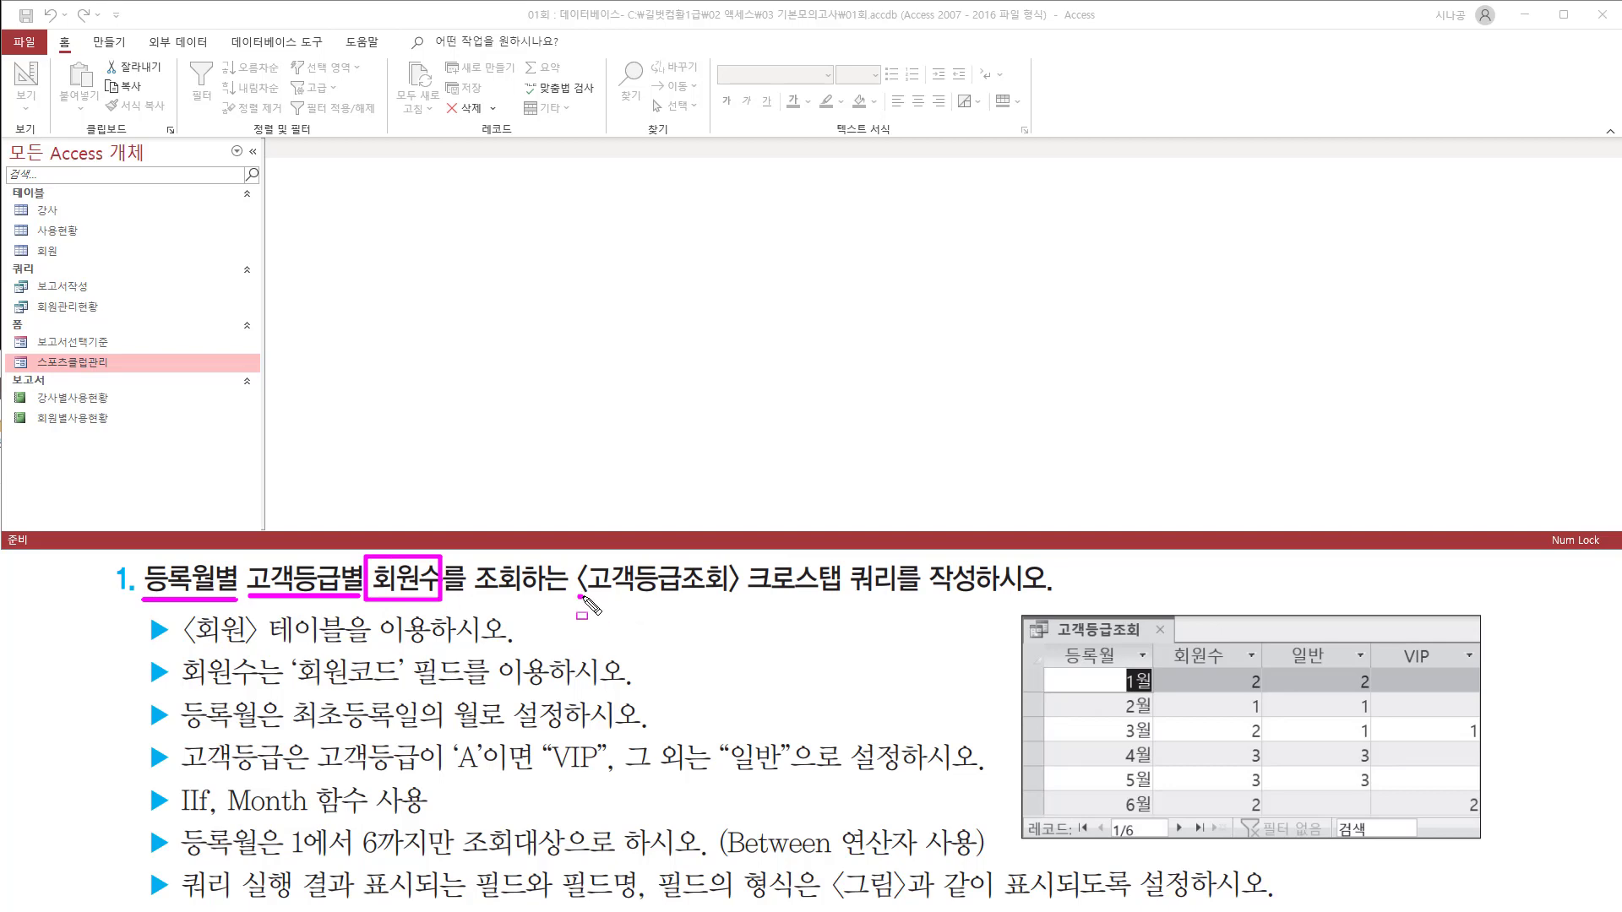
mouse_move(578, 596)
left_mouse_down()
mouse_move(735, 596)
mouse_move(743, 557)
mouse_move(763, 595)
mouse_move(902, 607)
left_mouse_up()
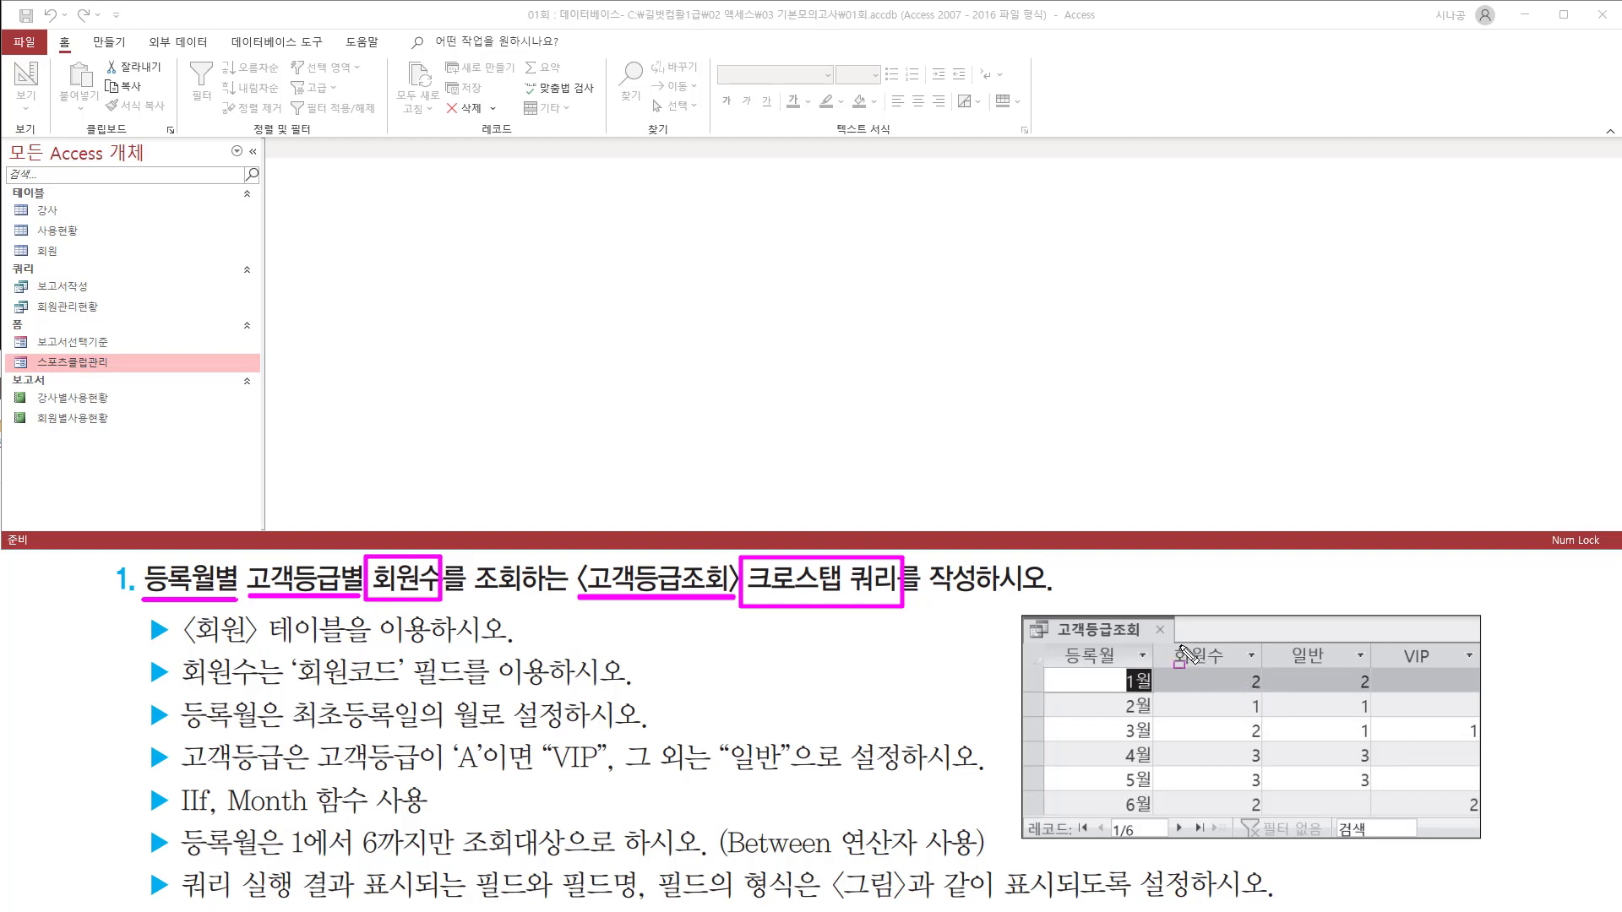
mouse_move(1171, 640)
left_mouse_down()
mouse_move(1242, 668)
mouse_move(1245, 701)
mouse_move(1265, 676)
mouse_move(1268, 815)
left_mouse_up()
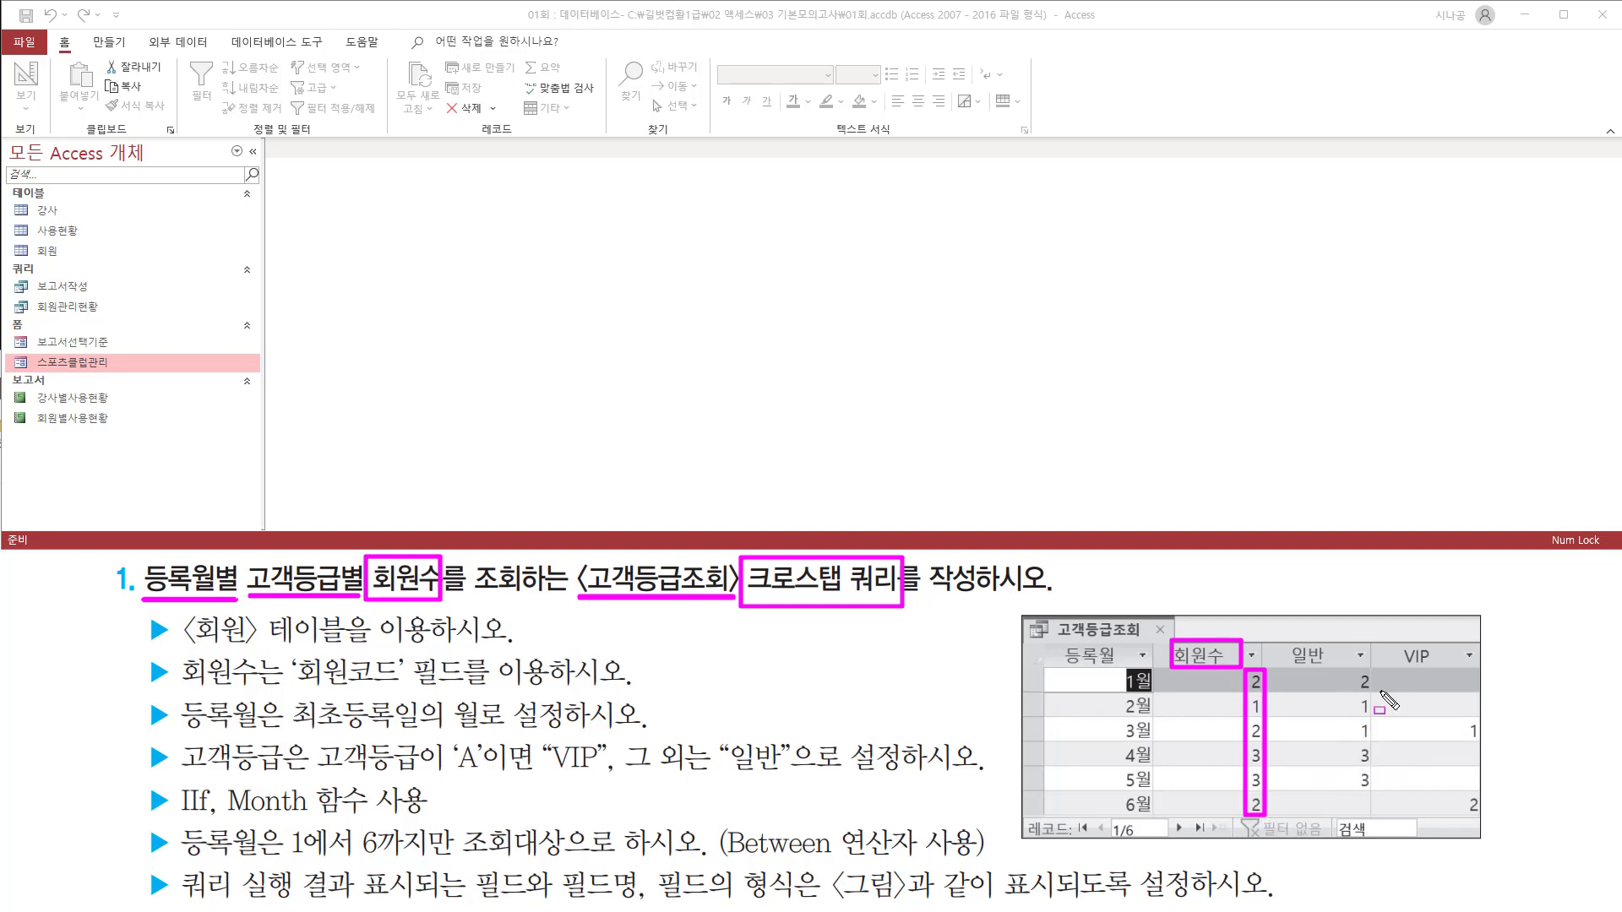
mouse_move(1345, 688)
left_mouse_down()
mouse_move(1382, 689)
mouse_move(1377, 717)
mouse_move(1492, 743)
left_mouse_up()
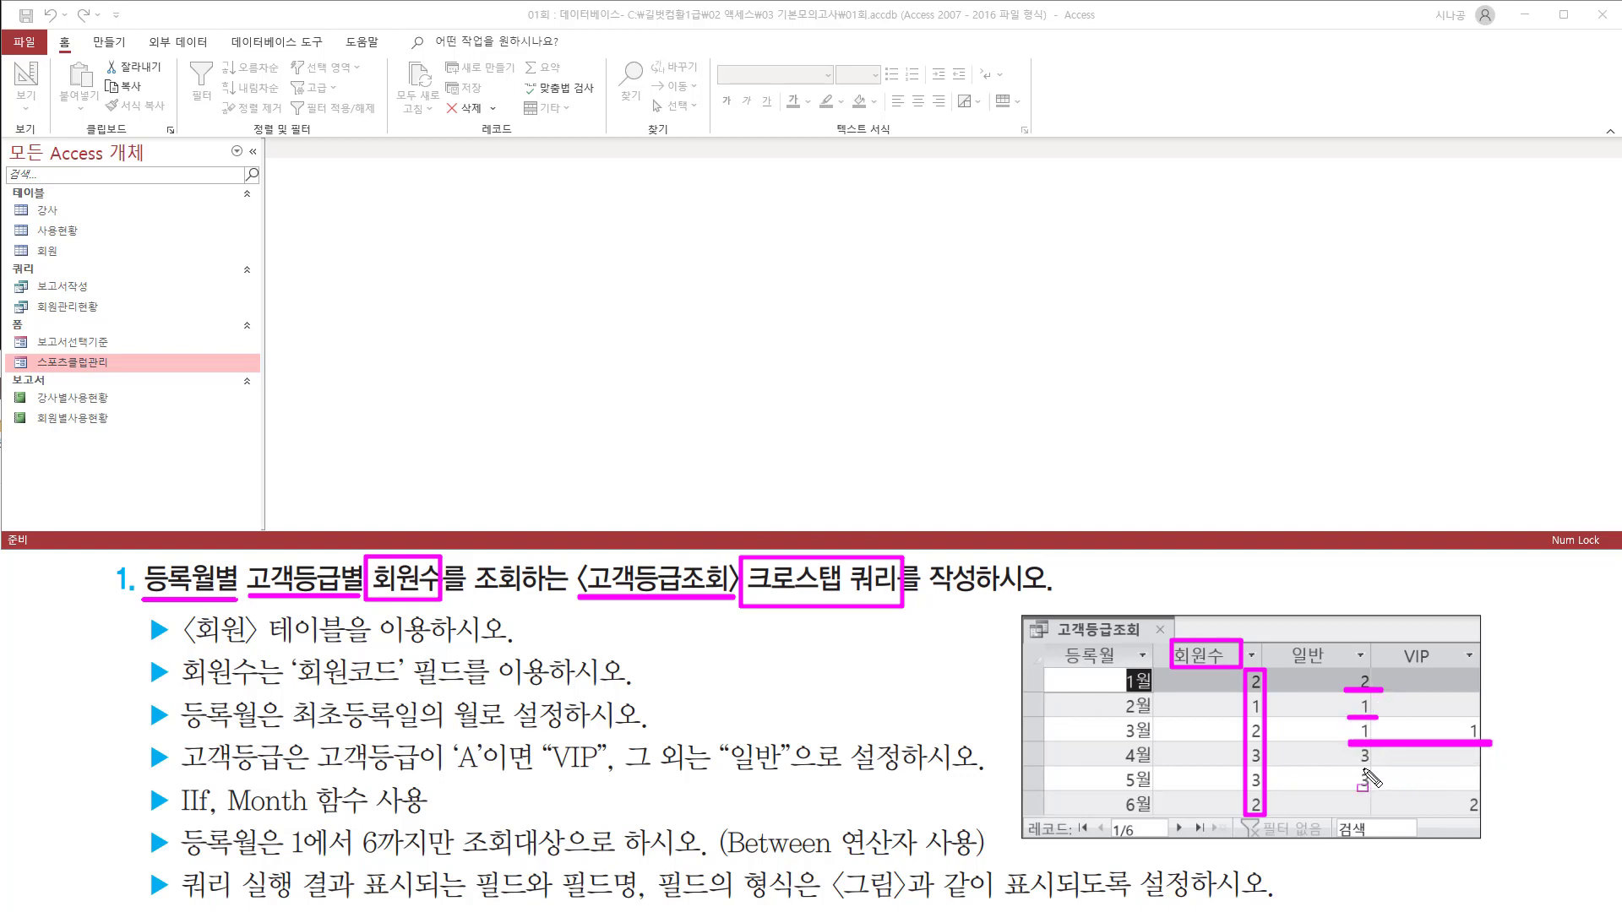
left_click_drag(1356, 768, 1492, 814)
key("Escape")
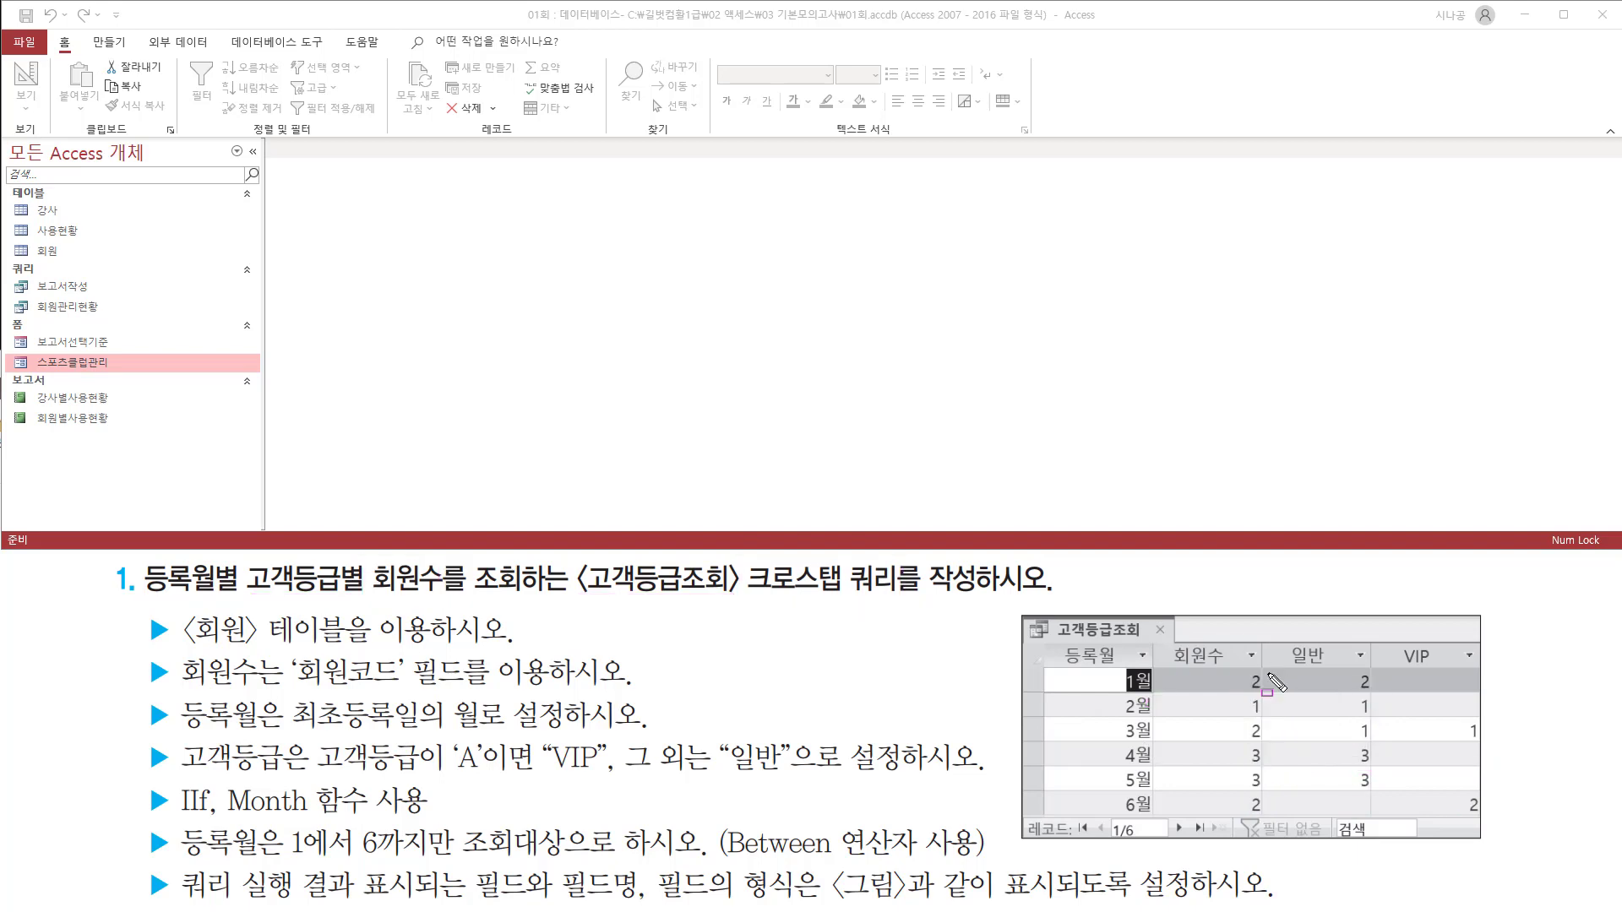
mouse_move(1267, 670)
left_mouse_down()
mouse_move(1469, 773)
mouse_move(1479, 814)
left_mouse_up()
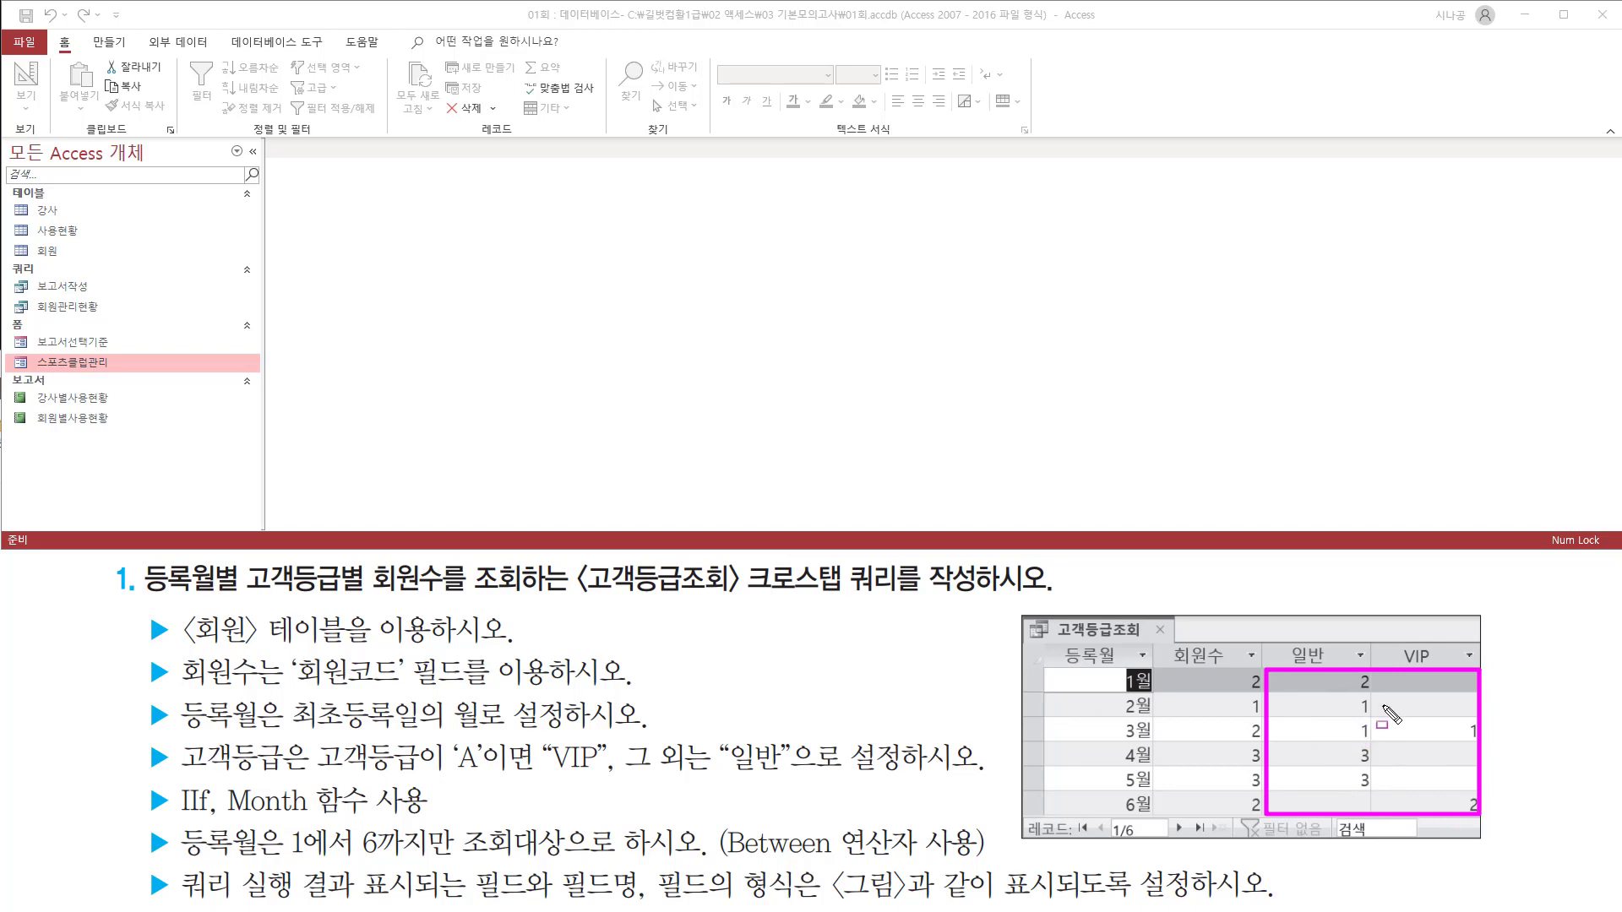
mouse_move(1287, 631)
left_mouse_down()
mouse_move(1352, 666)
mouse_move(1446, 668)
left_mouse_up()
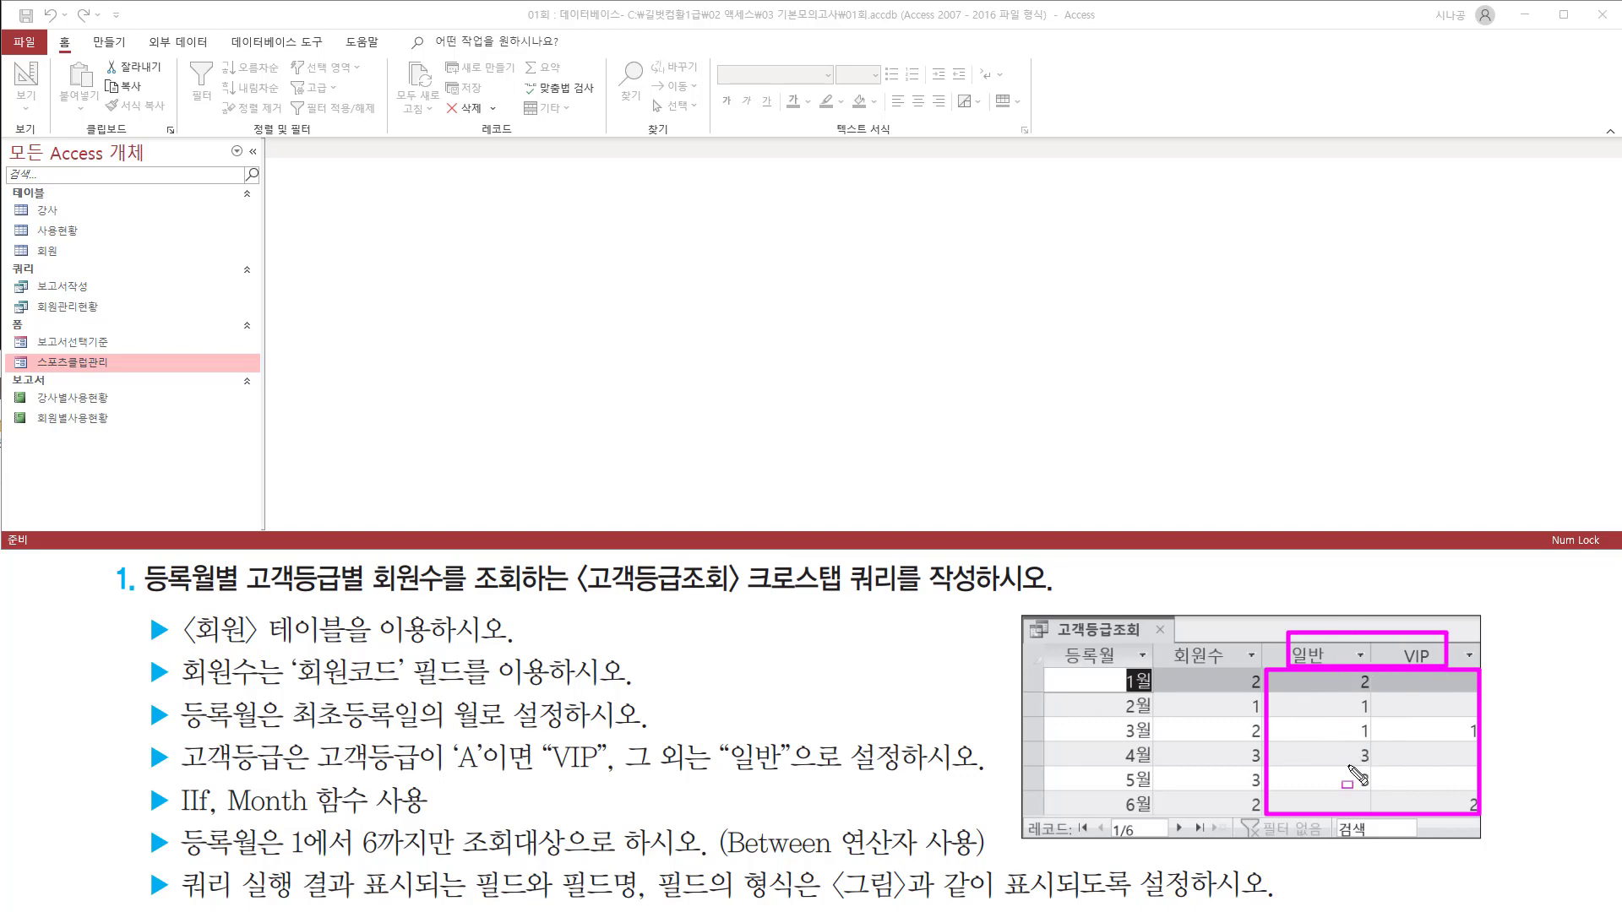
mouse_move(1048, 645)
left_mouse_down()
mouse_move(1085, 680)
mouse_move(1254, 671)
mouse_move(1255, 801)
mouse_move(1276, 844)
mouse_move(1277, 830)
left_mouse_up()
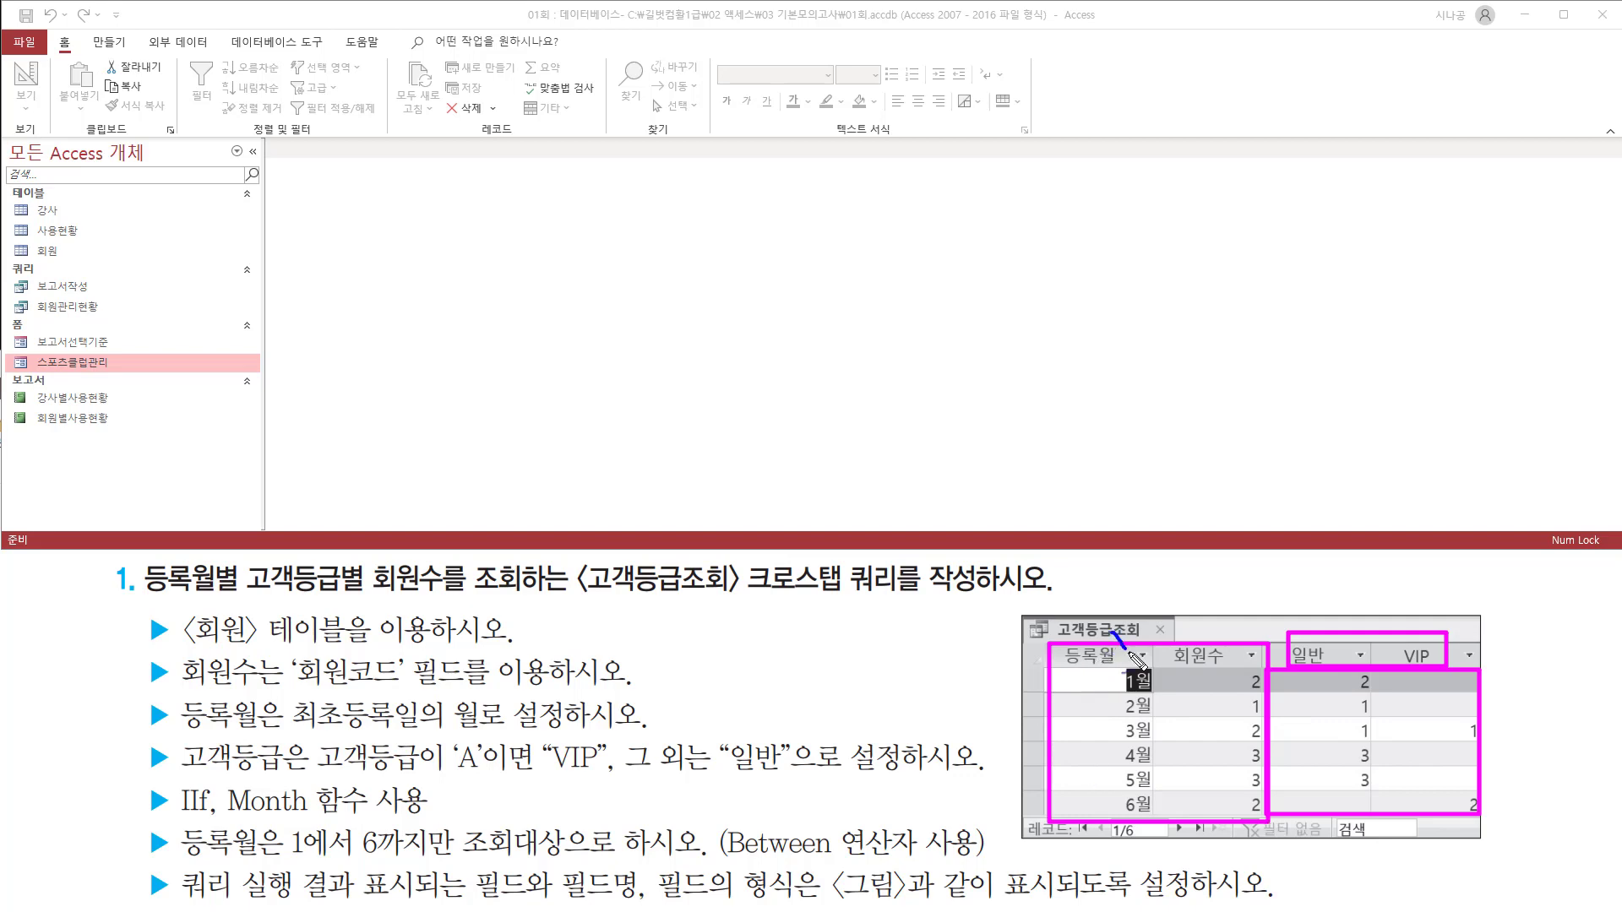
mouse_move(1128, 651)
left_mouse_down()
mouse_move(1139, 627)
mouse_move(1198, 627)
left_mouse_up()
left_click_drag(1110, 775, 1122, 770)
mouse_move(1361, 623)
left_mouse_down()
mouse_move(1373, 633)
mouse_move(1389, 602)
left_mouse_up()
left_click_drag(1324, 673, 1300, 740)
left_click_drag(1355, 694, 1309, 772)
left_click_drag(1405, 703, 1363, 777)
mouse_move(1434, 733)
left_mouse_down()
mouse_move(1410, 794)
mouse_move(1439, 804)
left_mouse_up()
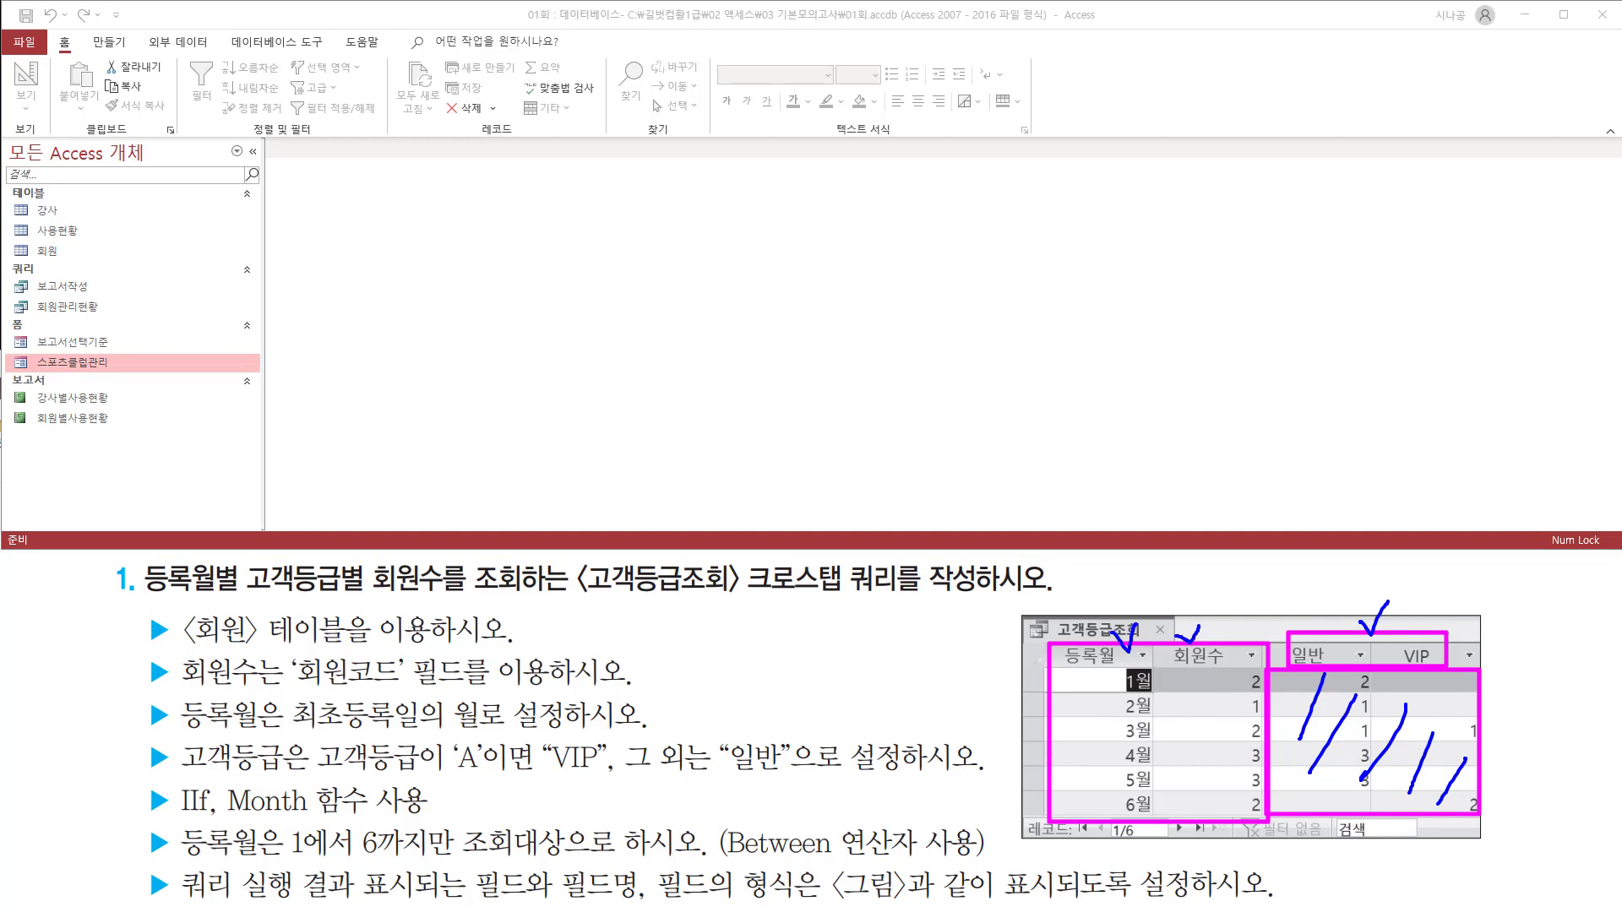
left_click_drag(144, 597, 240, 598)
left_click_drag(1073, 648, 1157, 816)
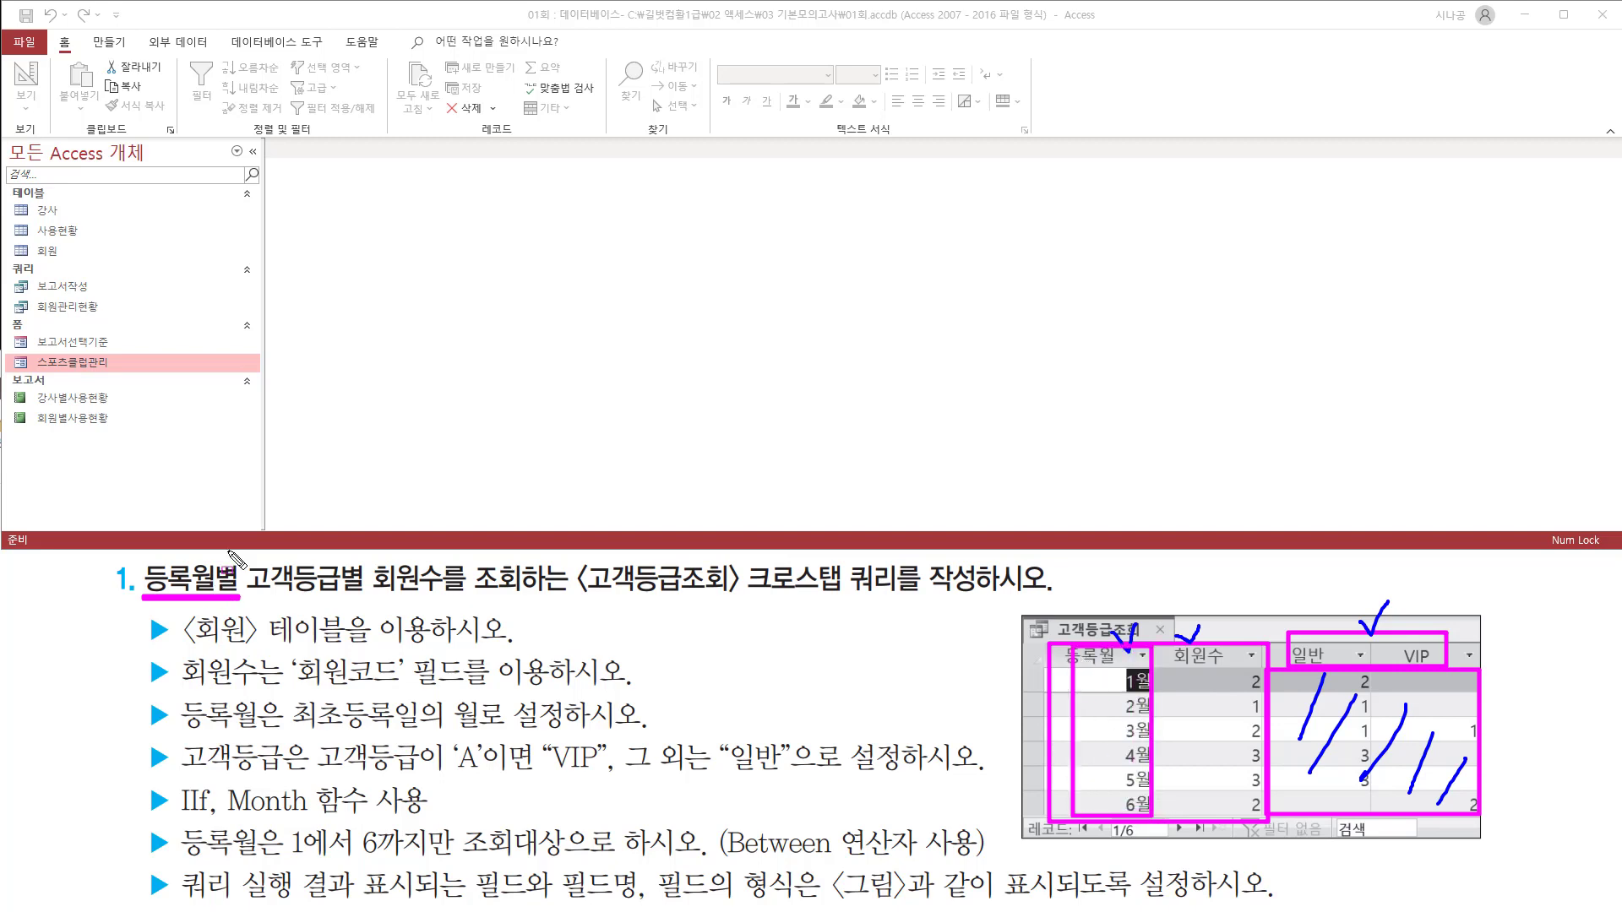
mouse_move(245, 560)
left_mouse_down()
mouse_move(250, 576)
mouse_move(369, 598)
mouse_move(515, 597)
left_mouse_up()
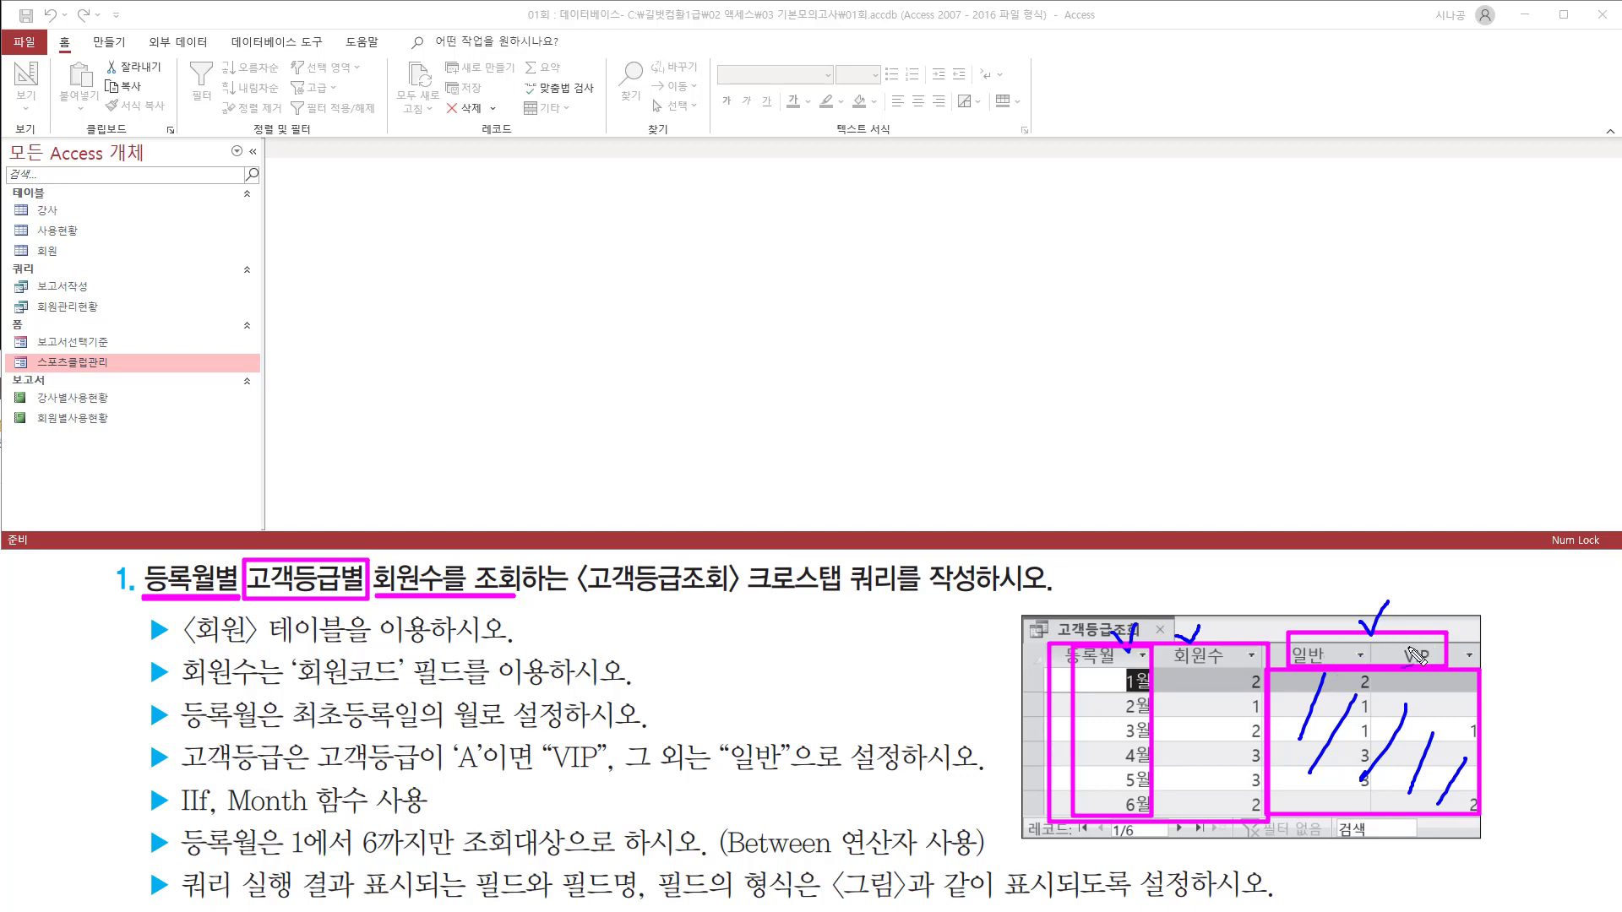
key("Escape")
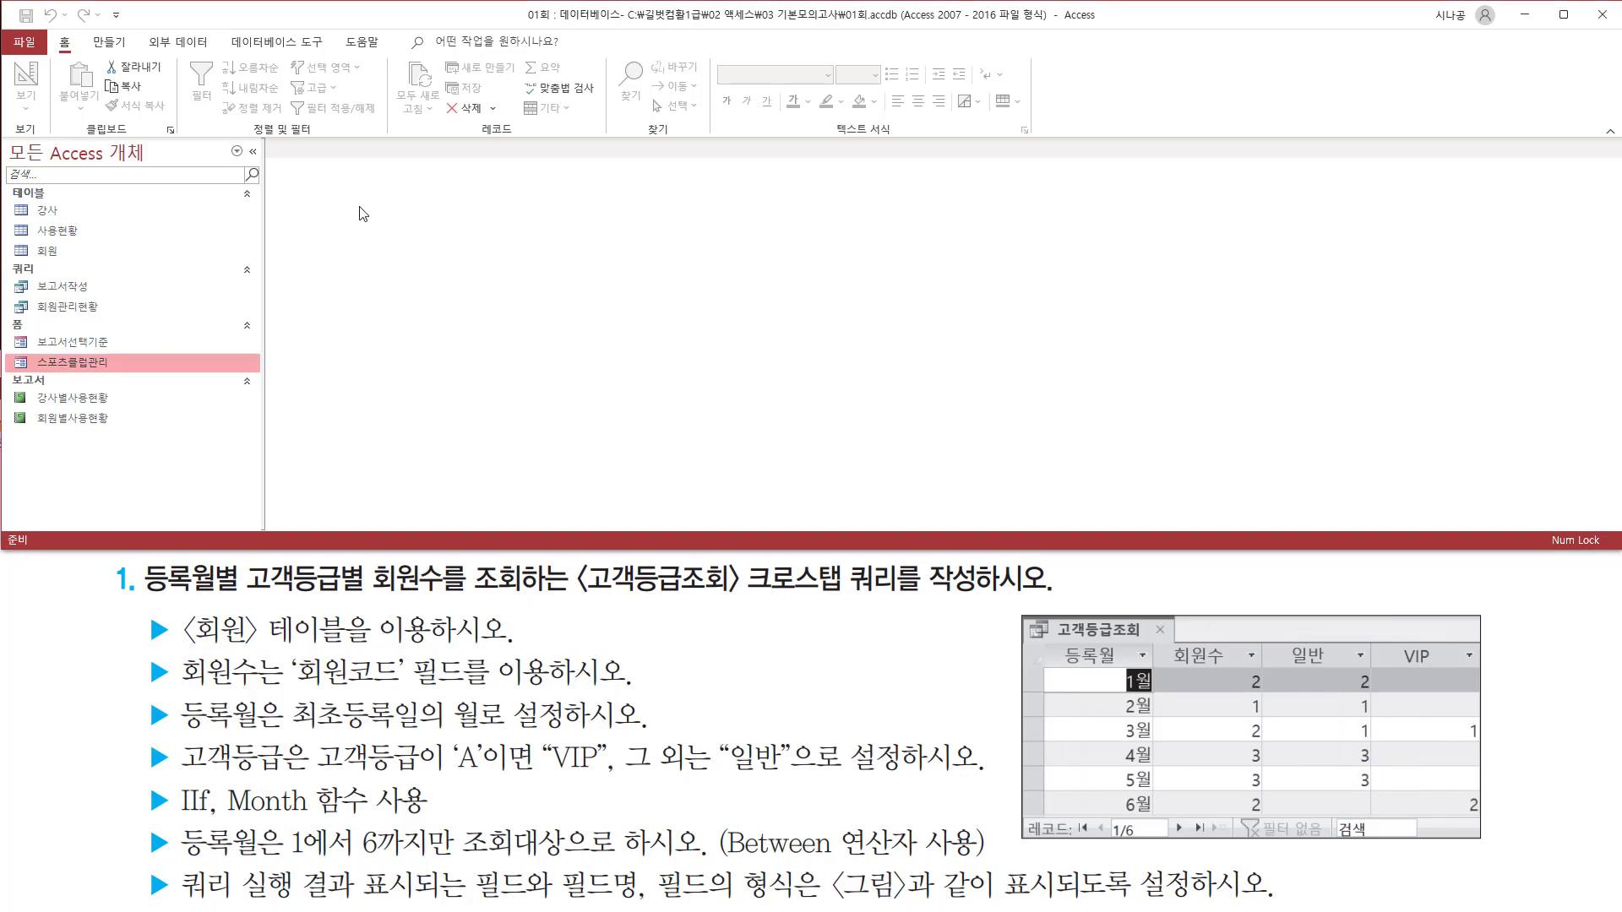
Step: Create a new blank query in design view
left_click(111, 42)
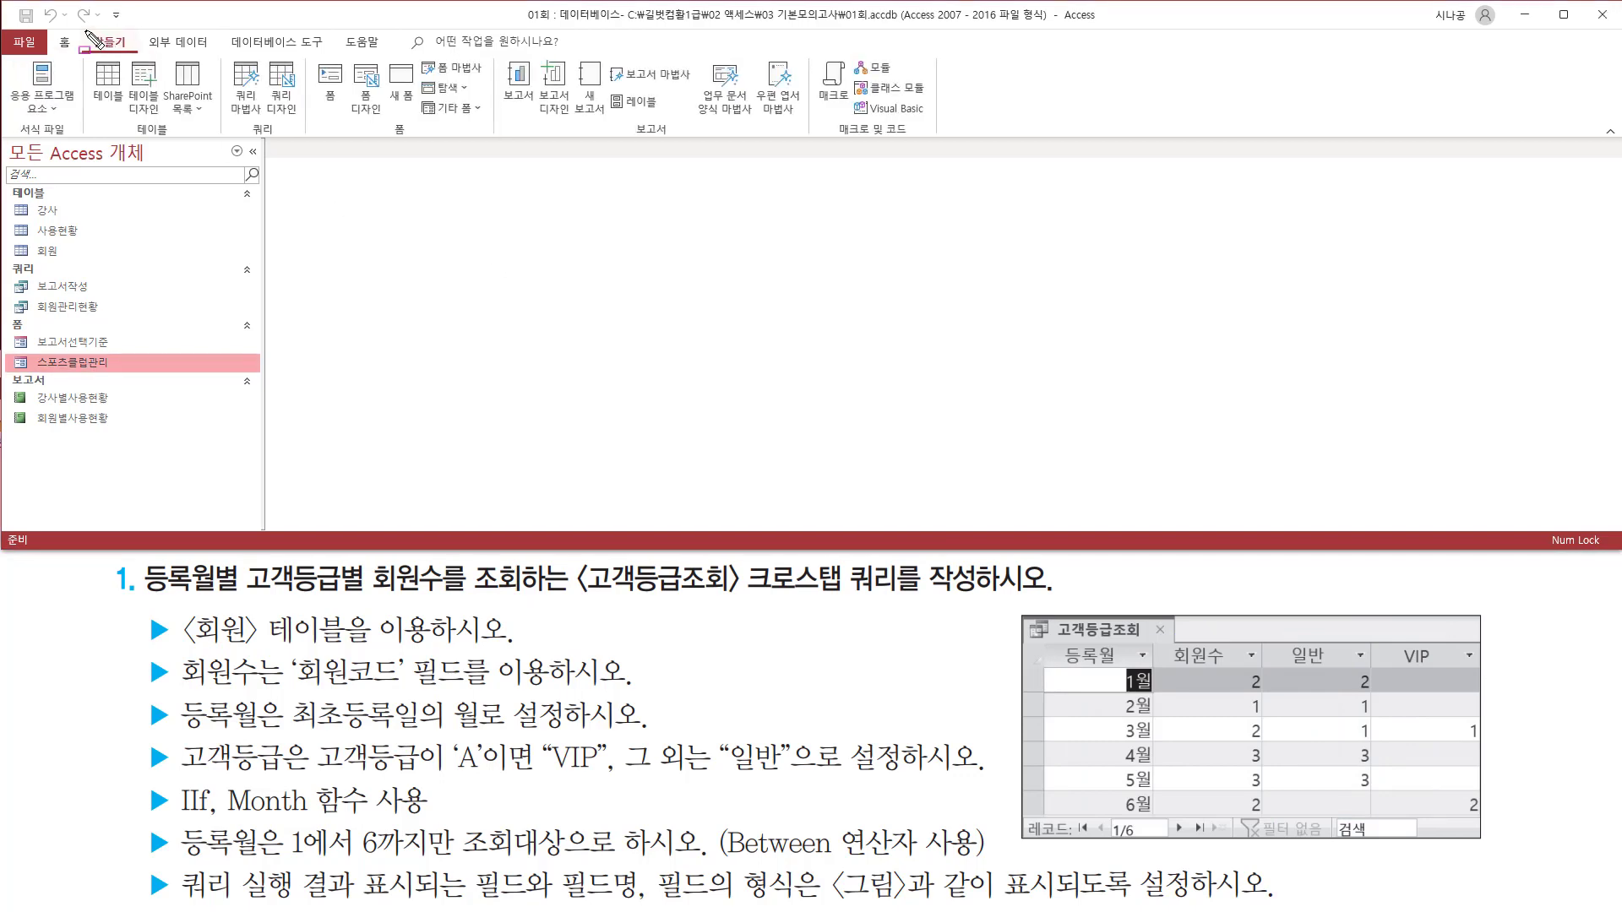
left_click_drag(81, 51, 138, 27)
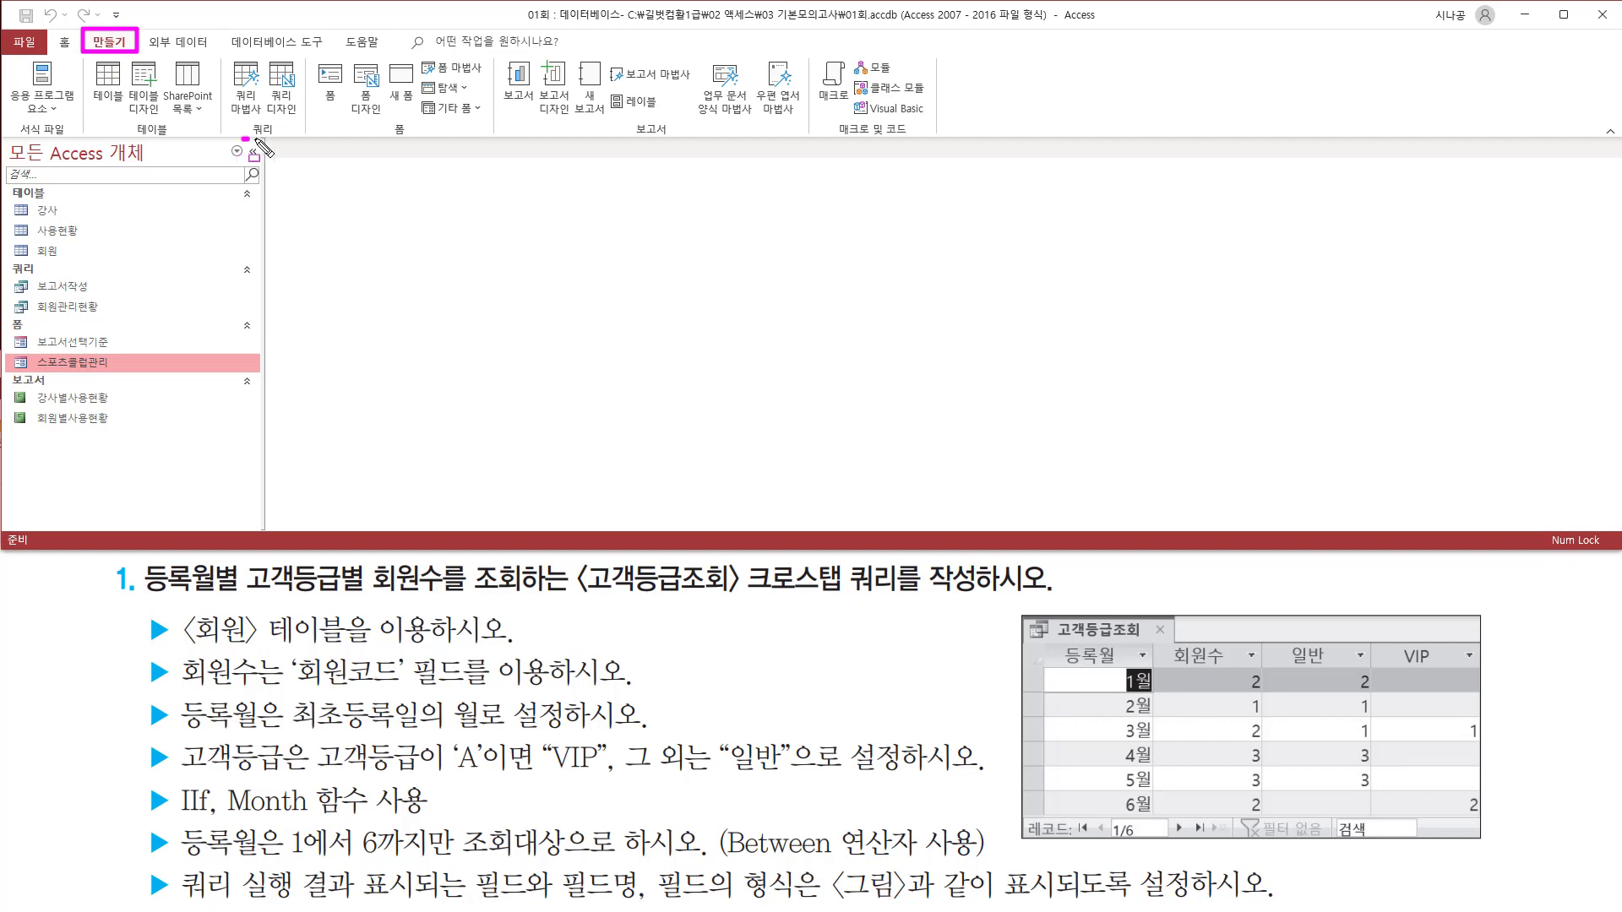
left_click_drag(257, 140, 295, 139)
left_click_drag(262, 55, 305, 120)
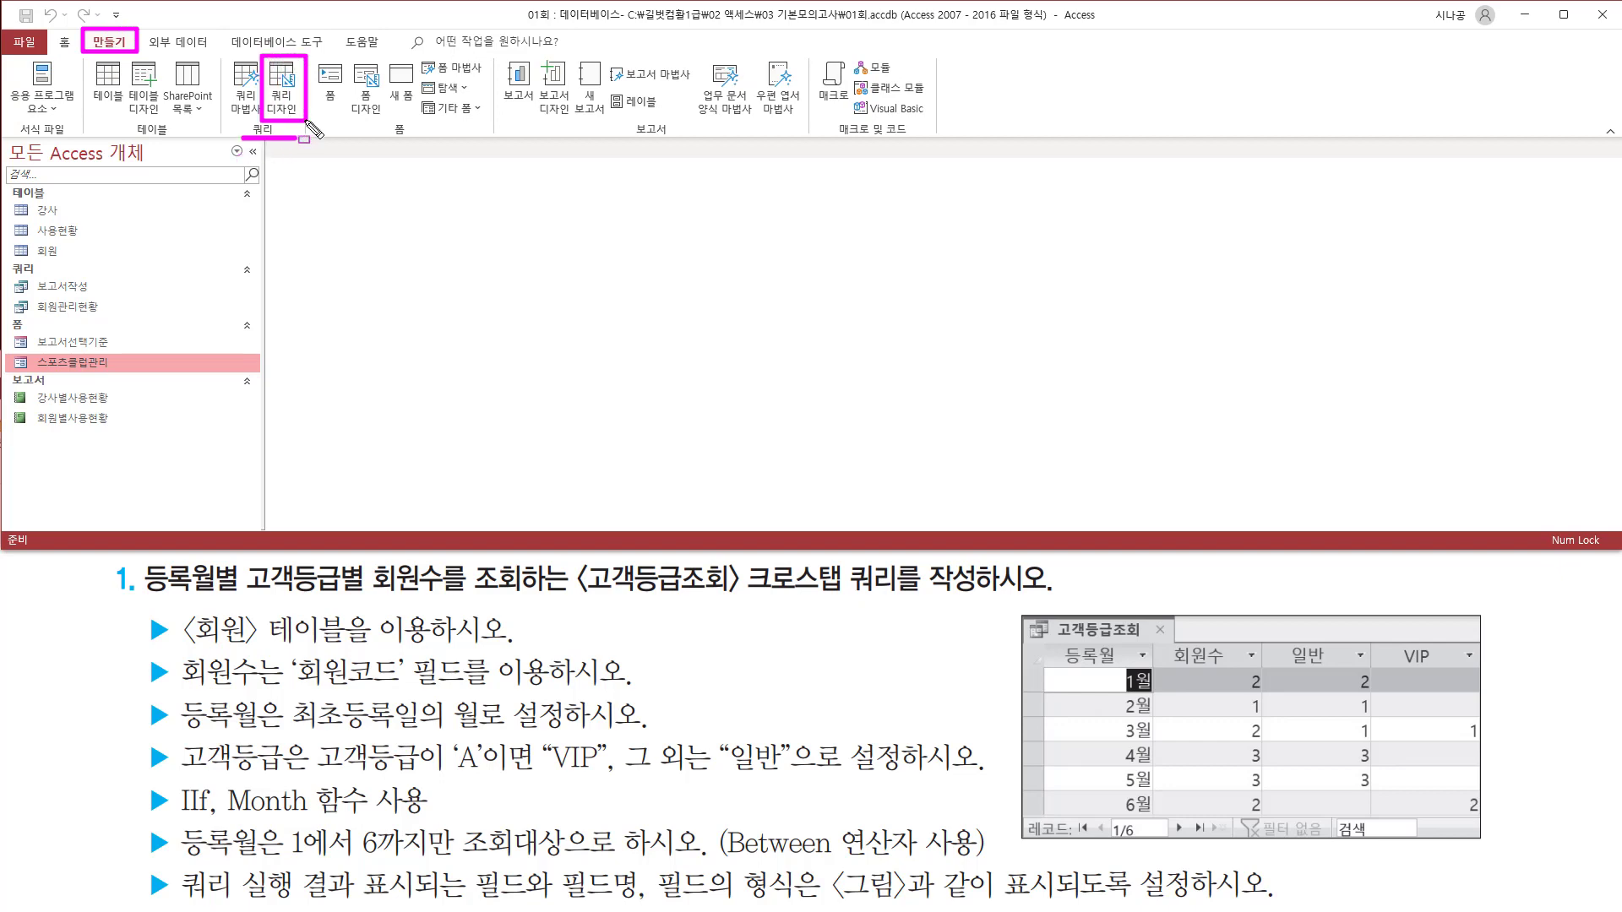
key("Escape")
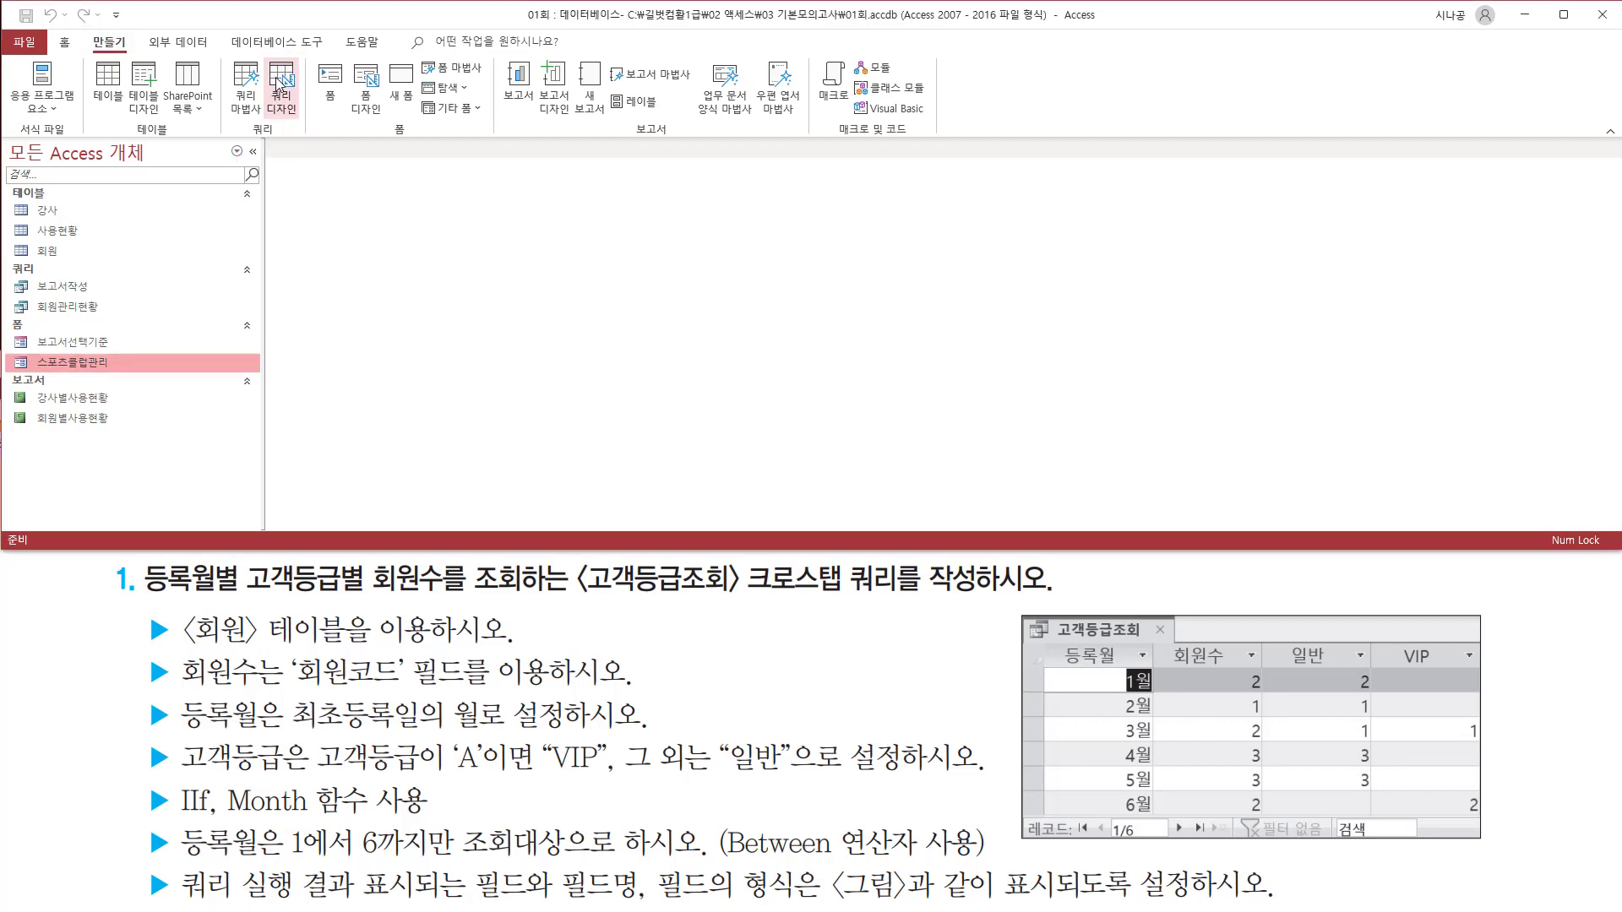
left_click(281, 85)
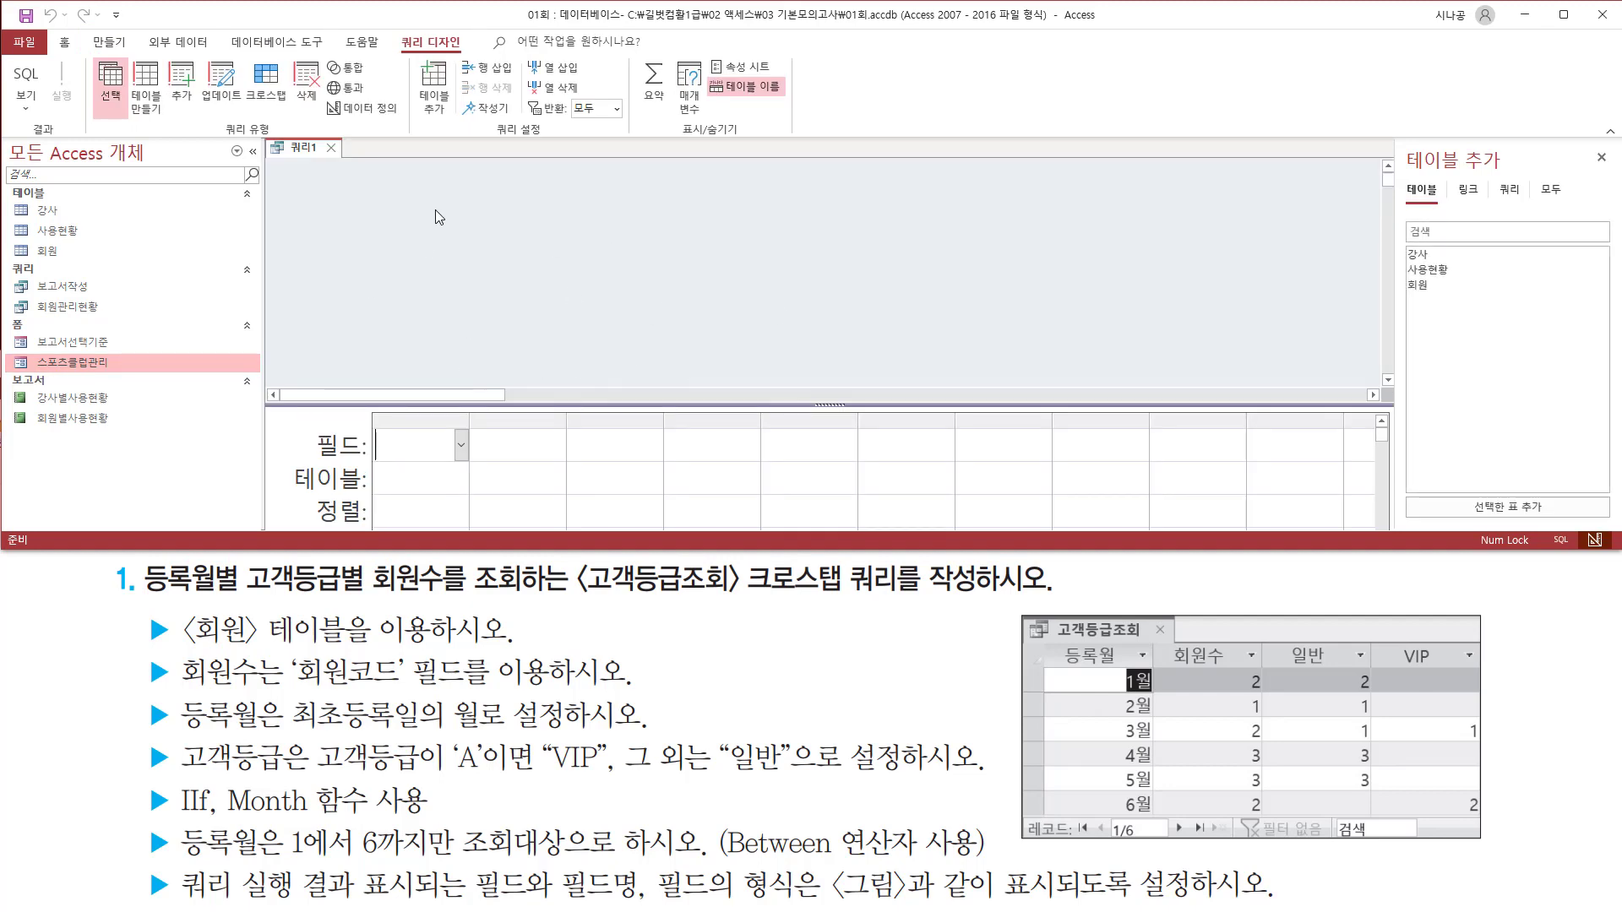
Step: Add the 회원 table to the query and close the list of available tables
key("ctrl+shift+d")
mouse_move(180, 605)
left_mouse_down()
mouse_move(201, 652)
mouse_move(410, 649)
left_mouse_up()
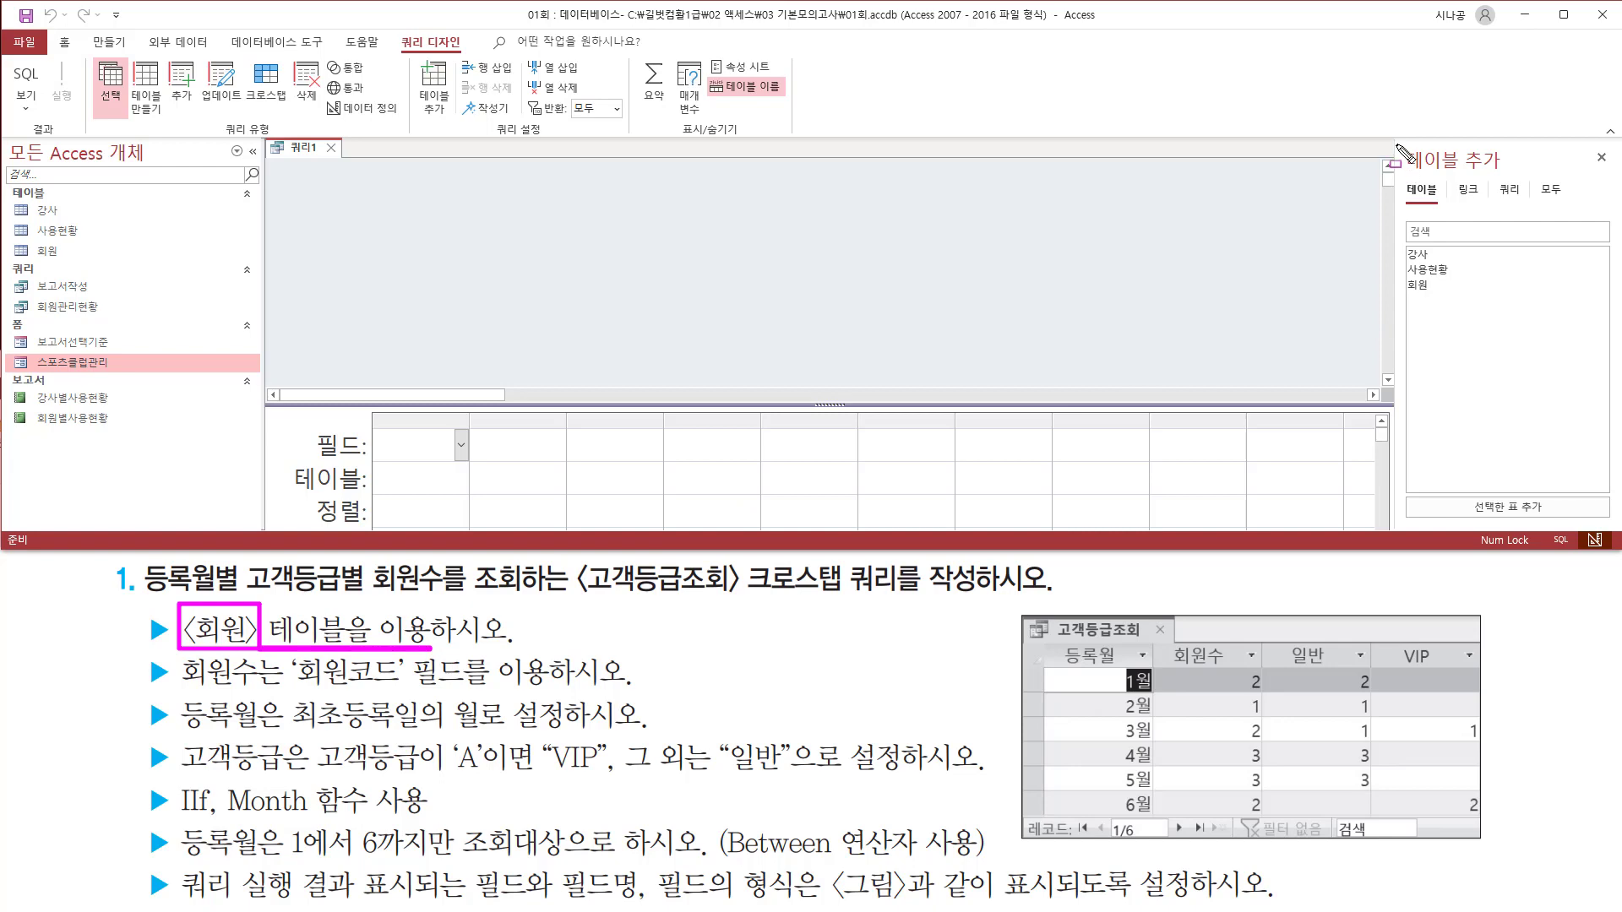
mouse_move(1396, 142)
left_mouse_down()
mouse_move(1409, 180)
mouse_move(1524, 176)
left_mouse_up()
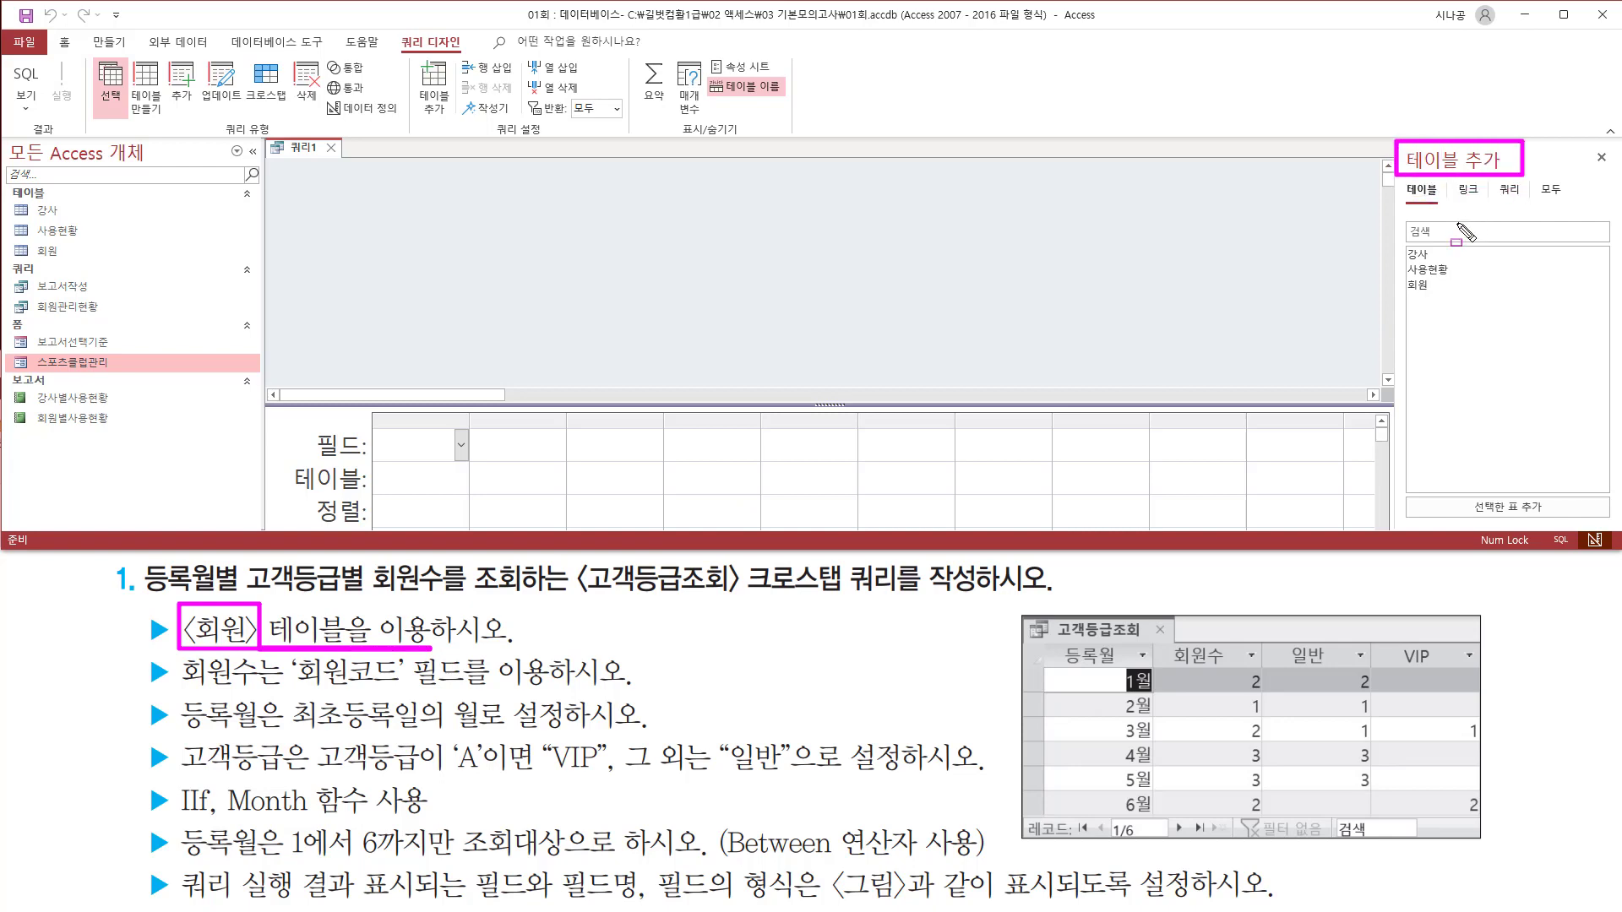
left_click_drag(1404, 197, 1442, 200)
left_click_drag(1396, 273, 1444, 296)
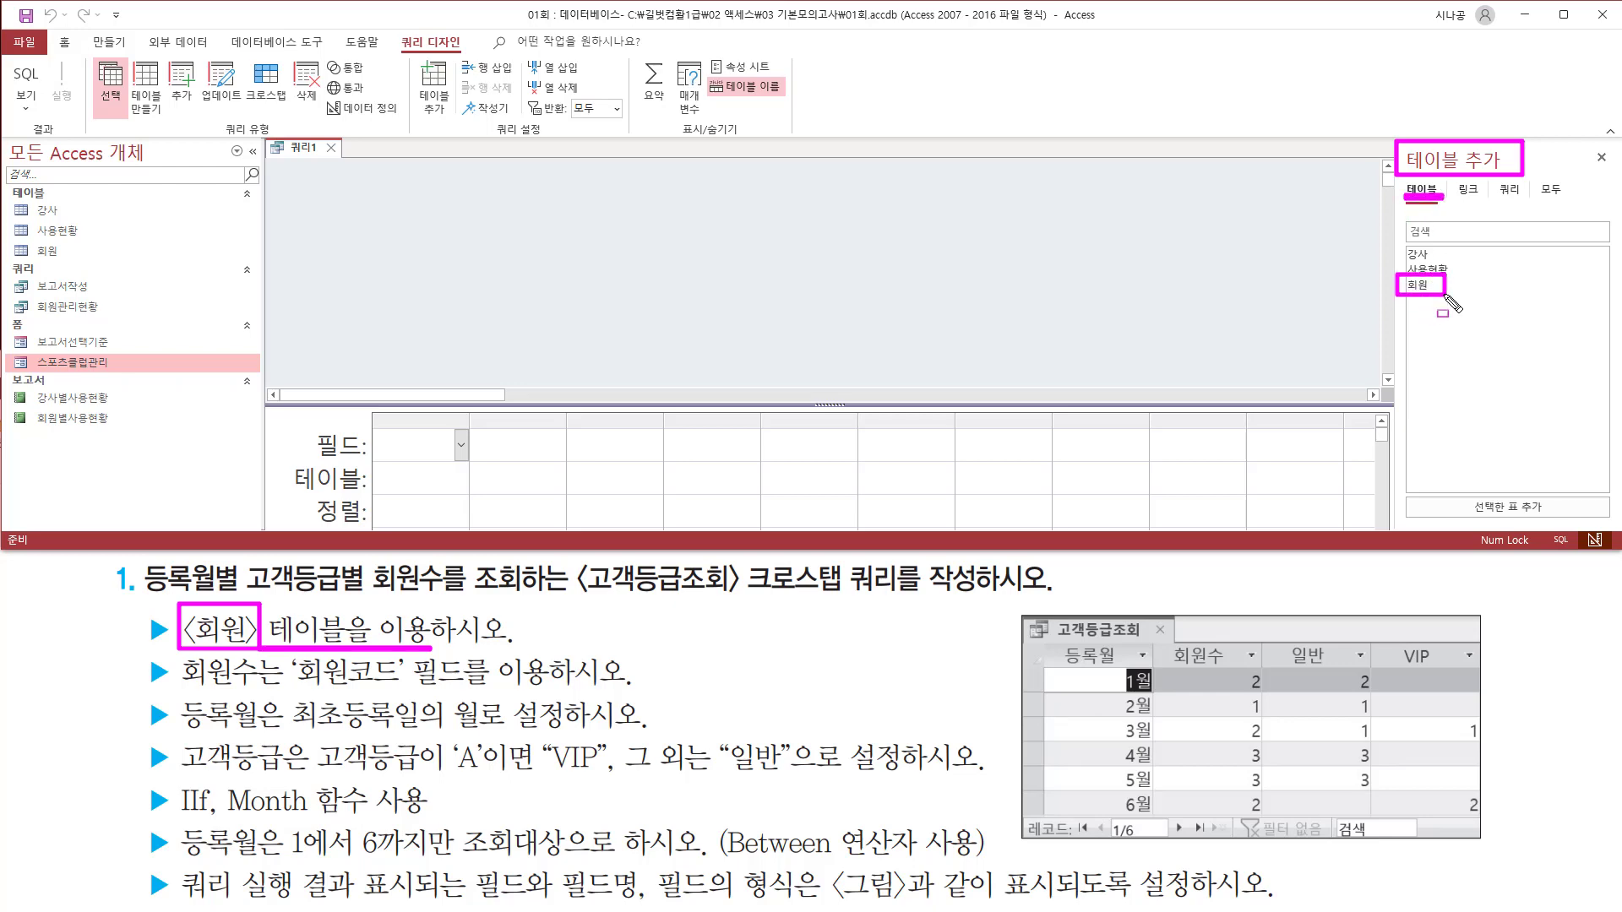
key("Escape")
double_click(1426, 285)
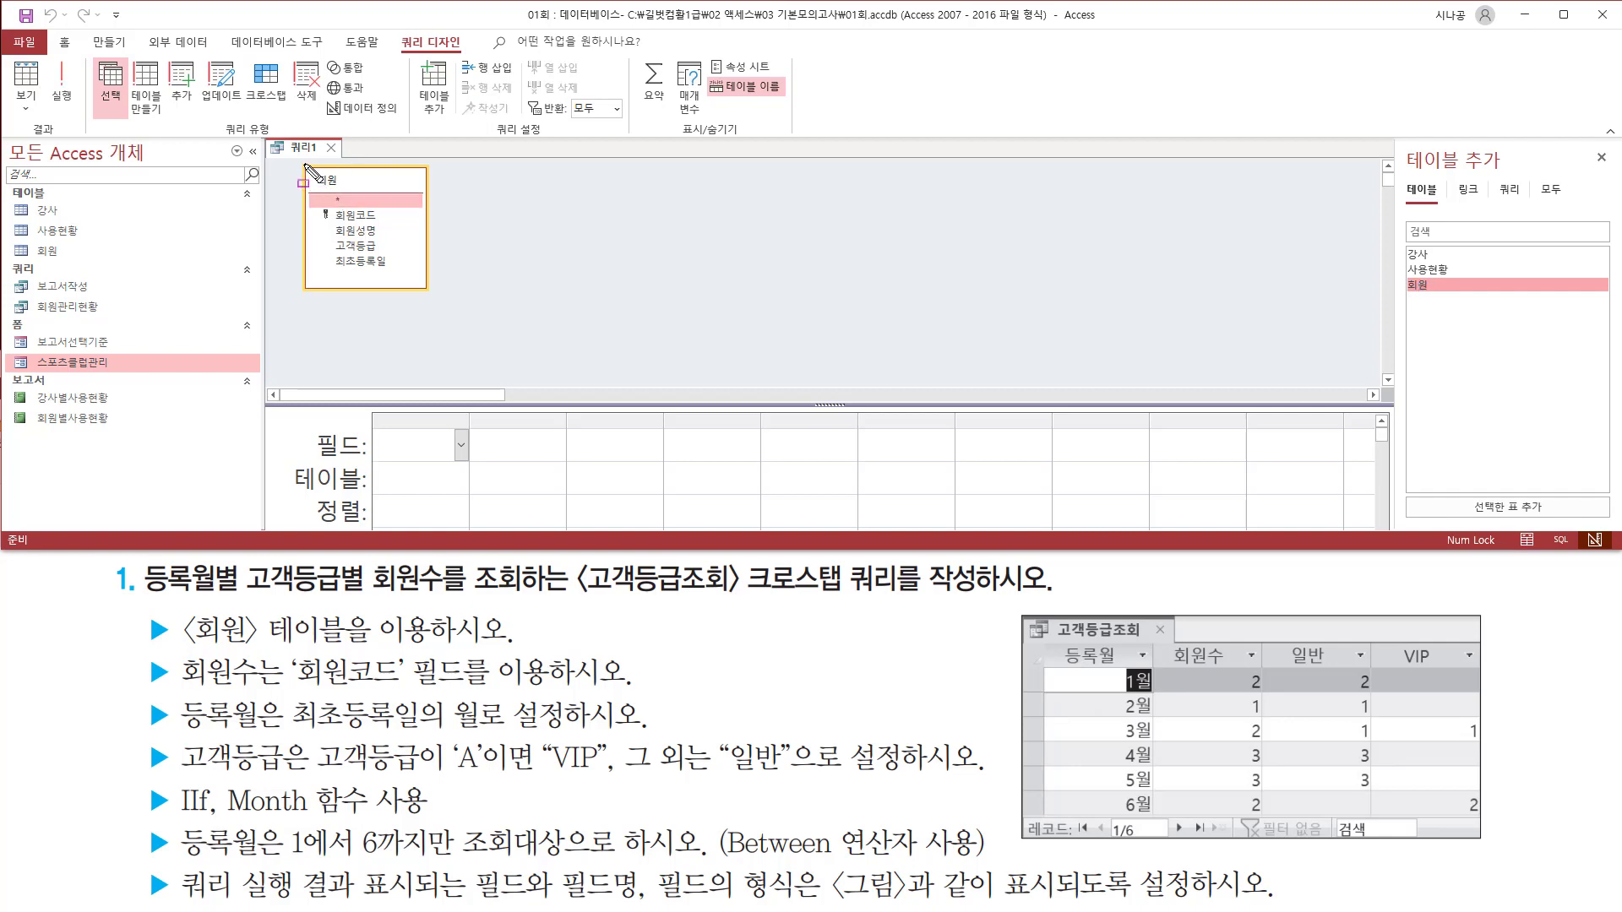
mouse_move(303, 164)
left_mouse_down()
mouse_move(350, 270)
mouse_move(428, 294)
left_mouse_up()
key("Escape")
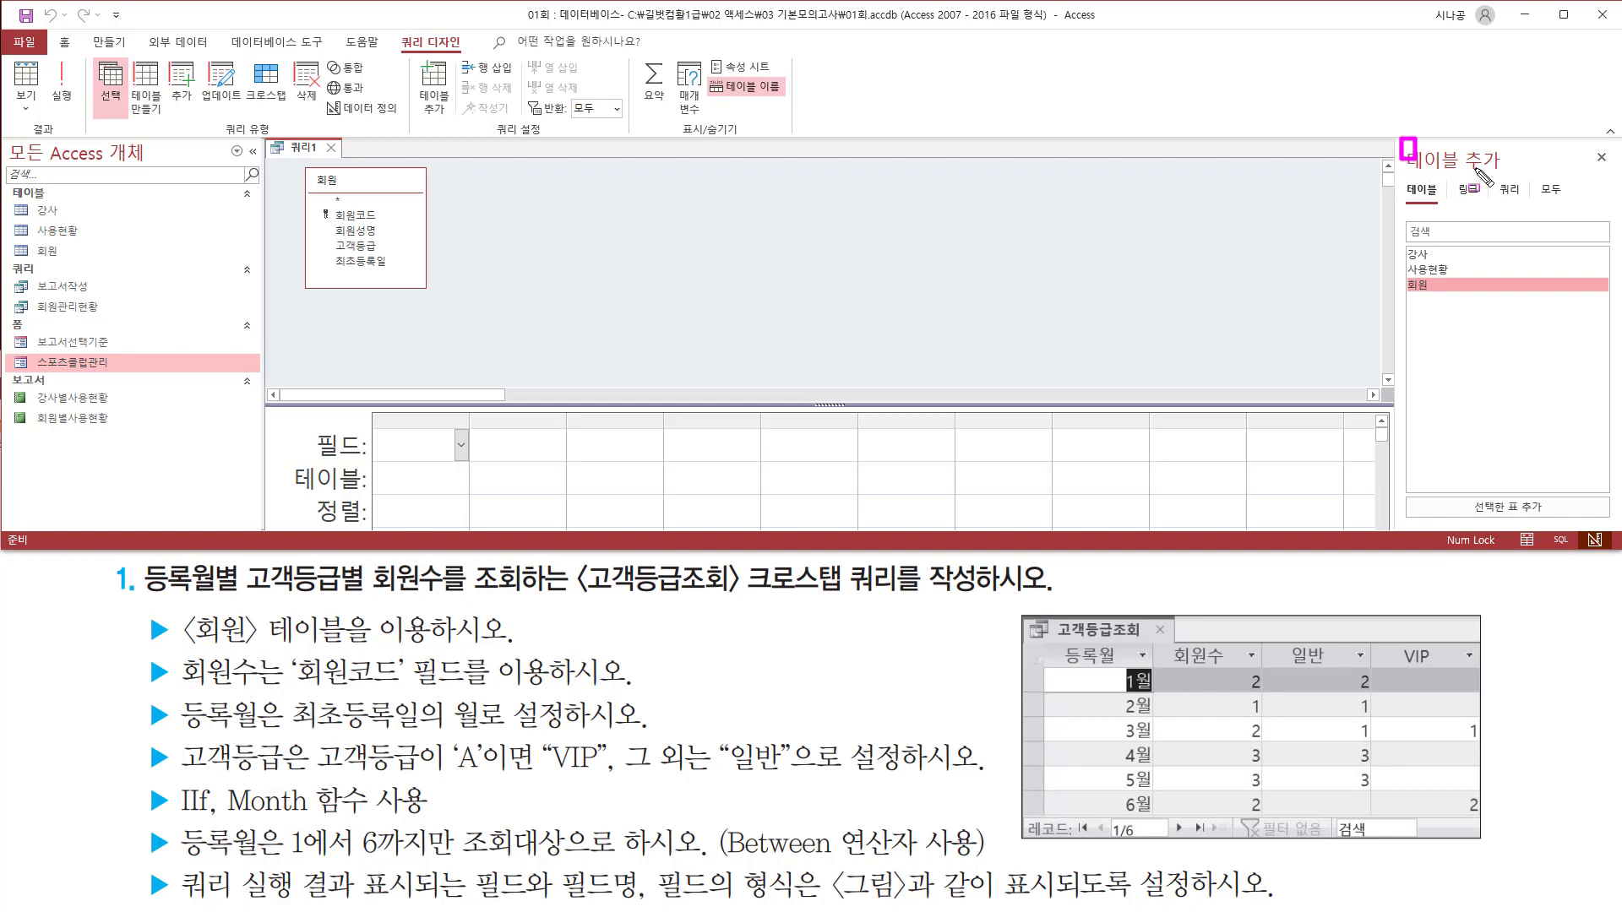
left_click_drag(1399, 138, 1504, 173)
key("Escape")
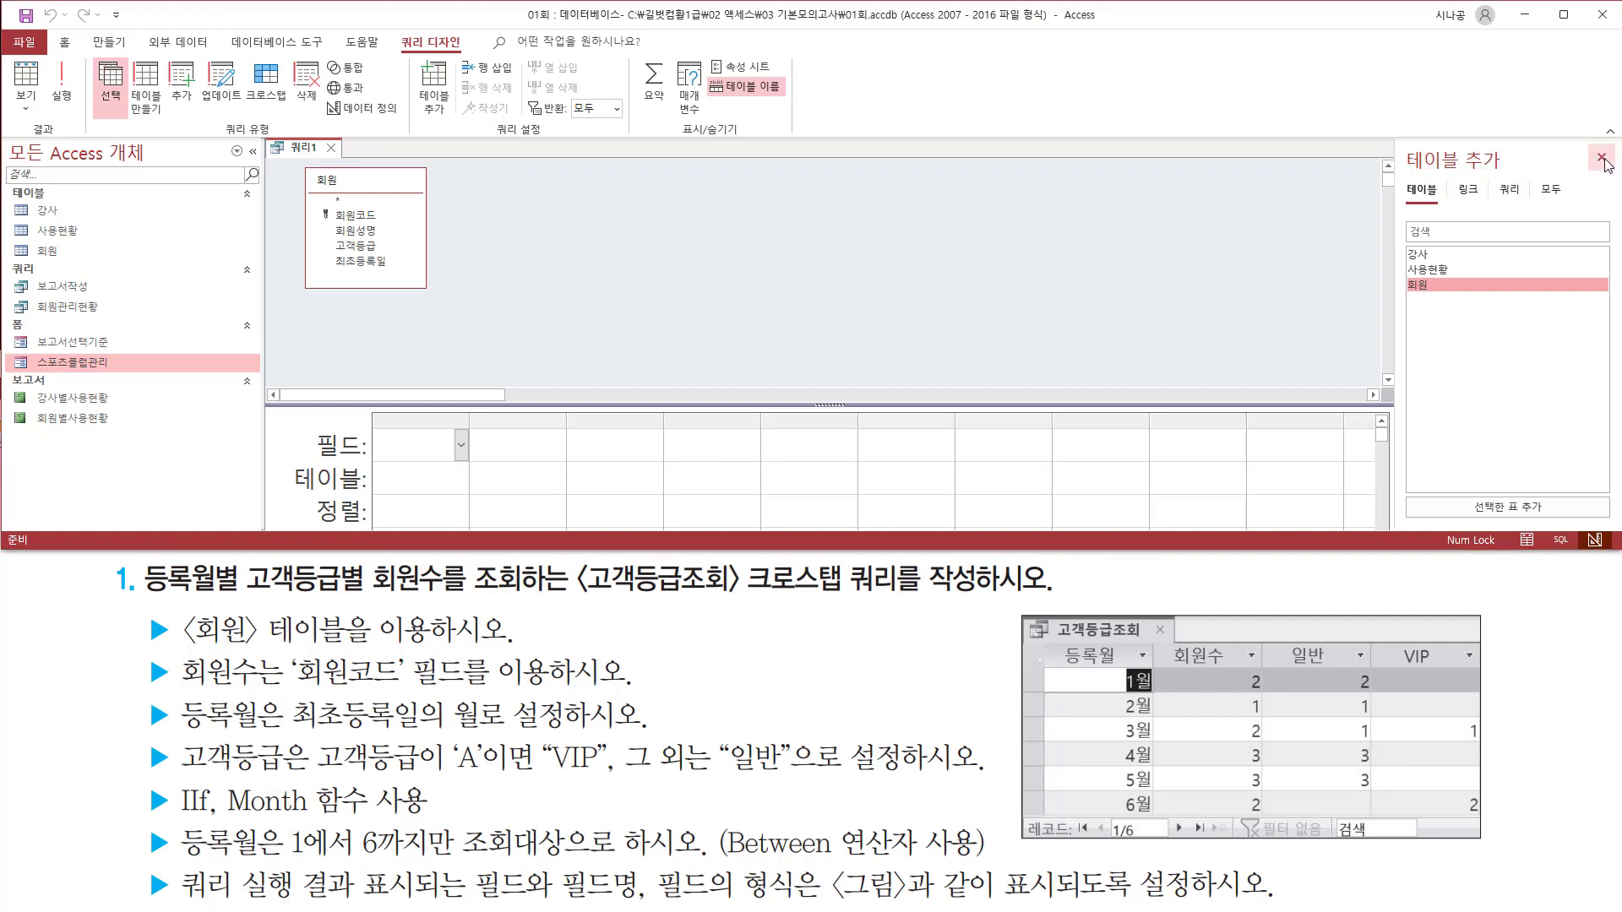
left_click(1601, 157)
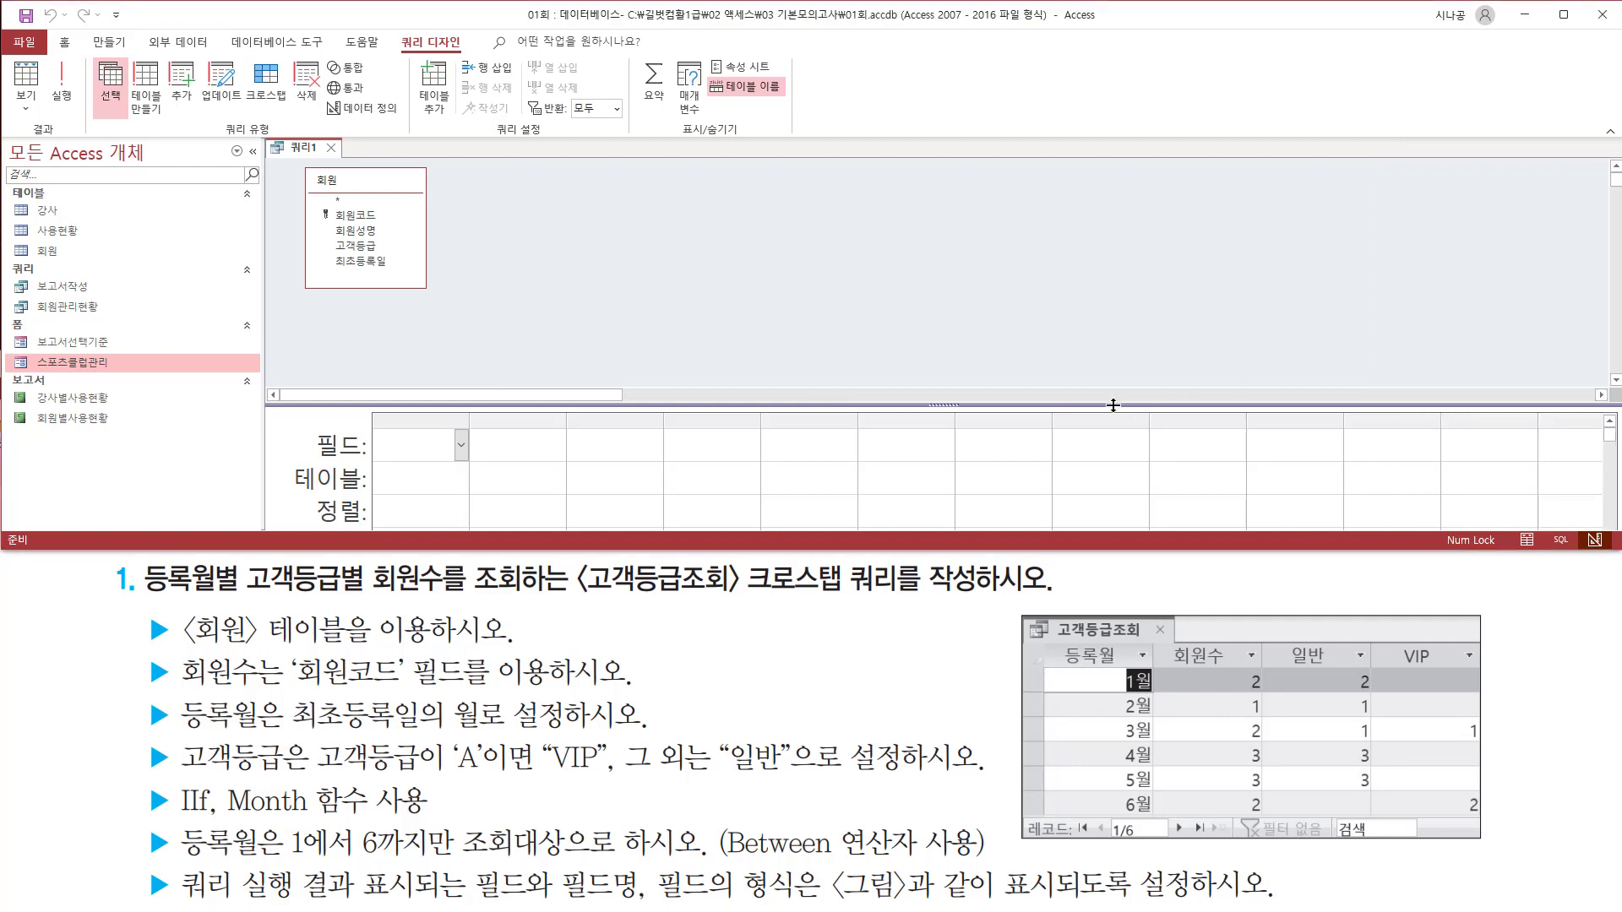
Step: Enlarge the query's design grid to show more rows and change the query type to crosstab (크로스탭)
left_click_drag(1113, 405, 1120, 311)
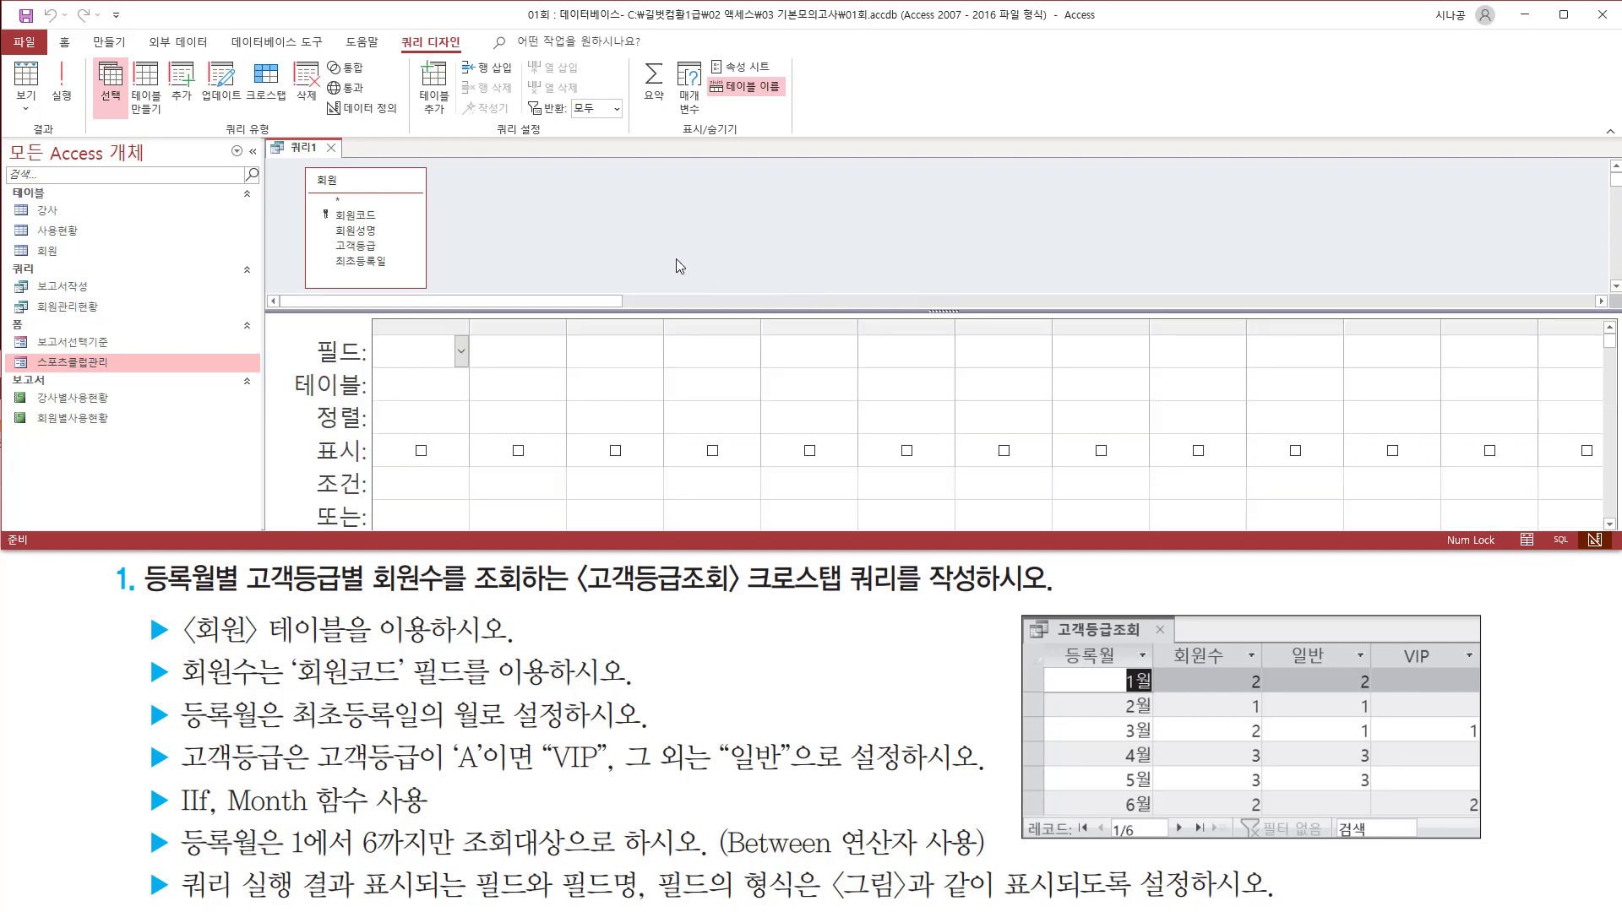
key("Down")
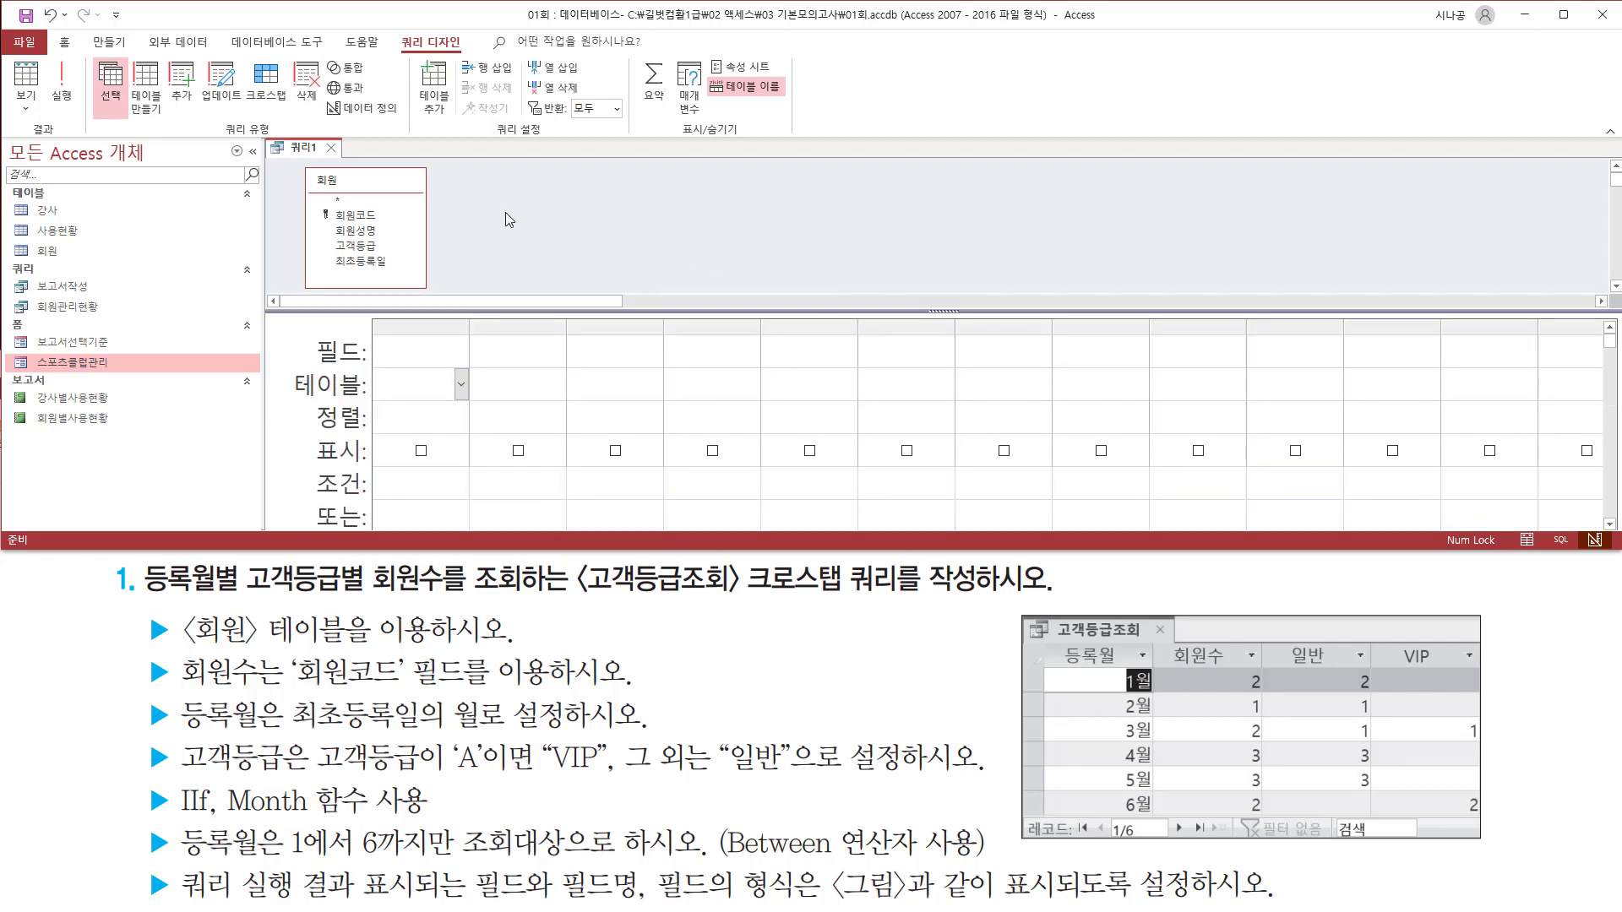
left_click_drag(218, 119, 274, 138)
left_click_drag(395, 27, 469, 52)
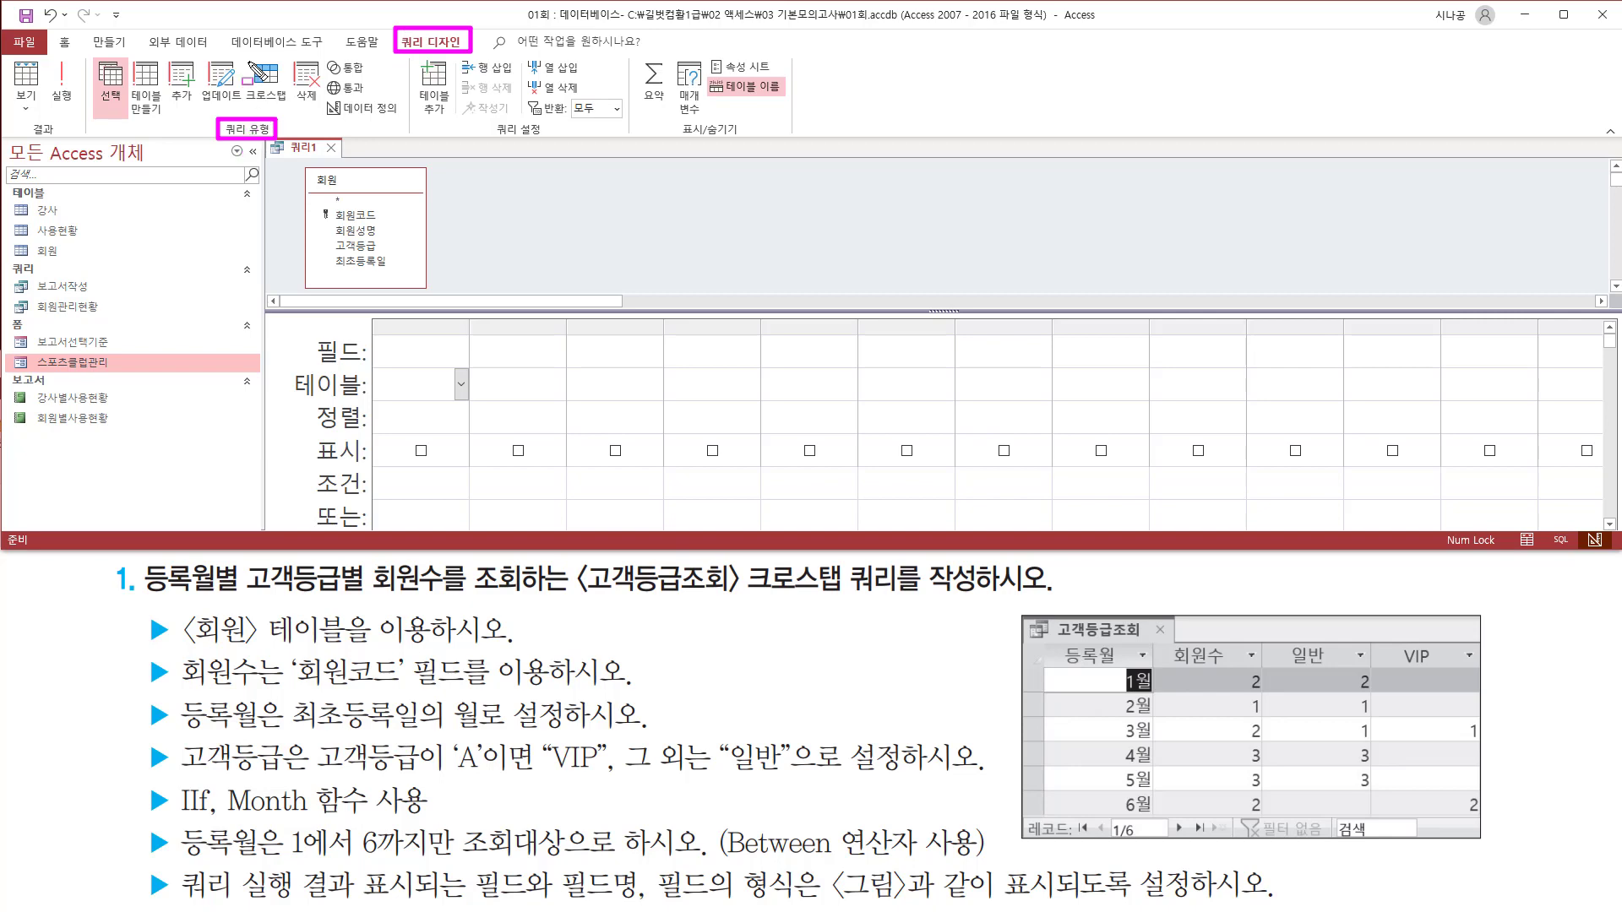
left_click_drag(243, 58, 292, 108)
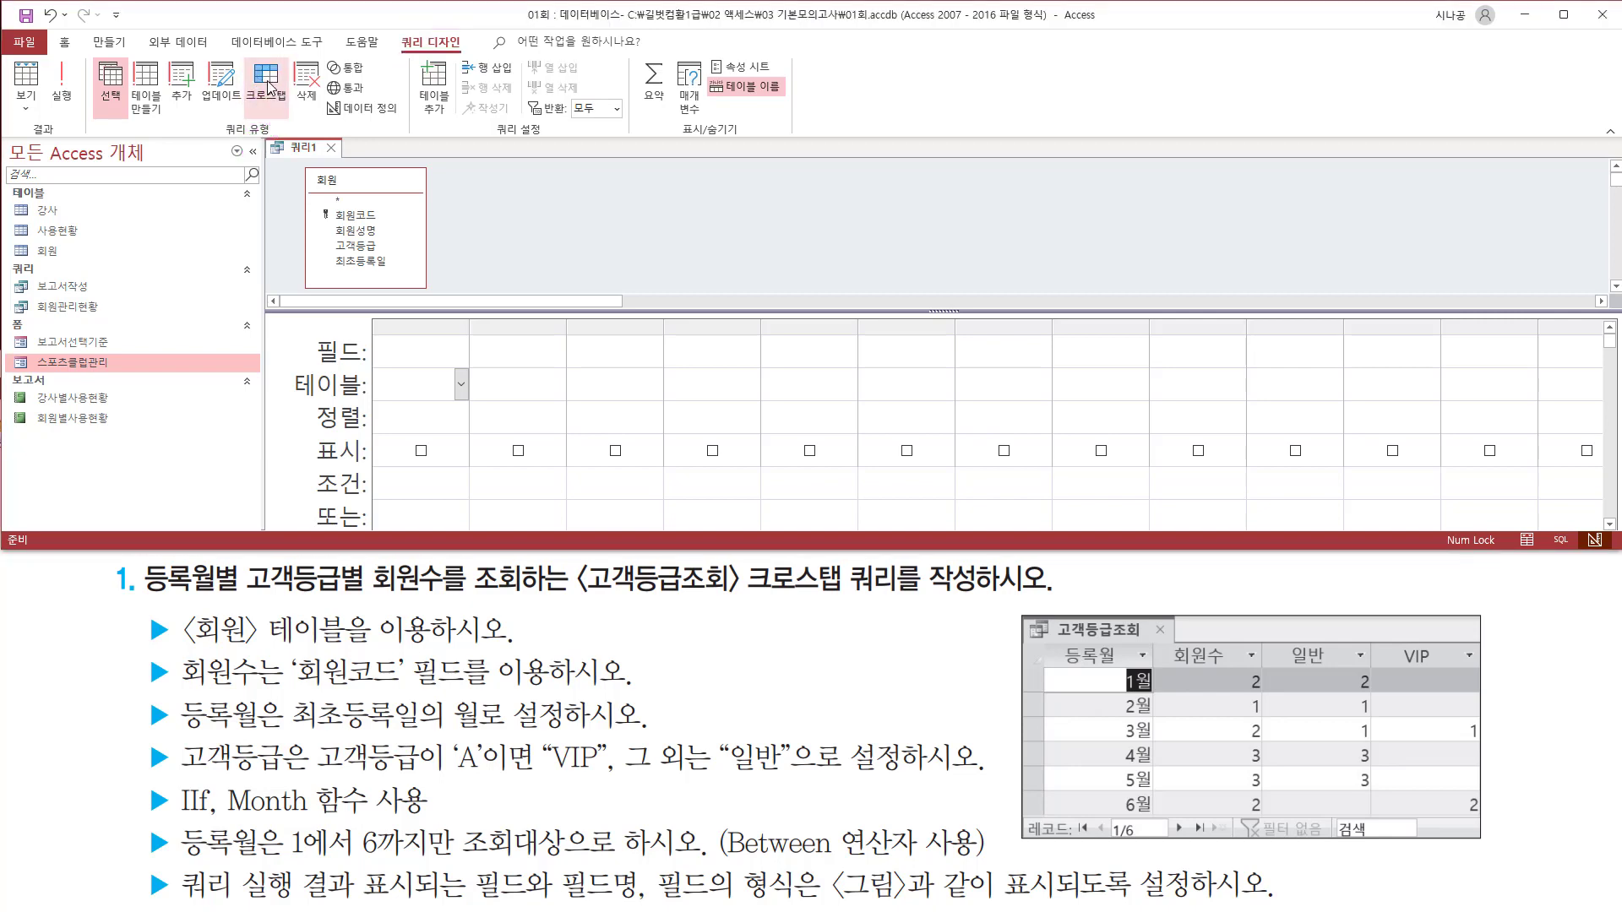
left_click(277, 91)
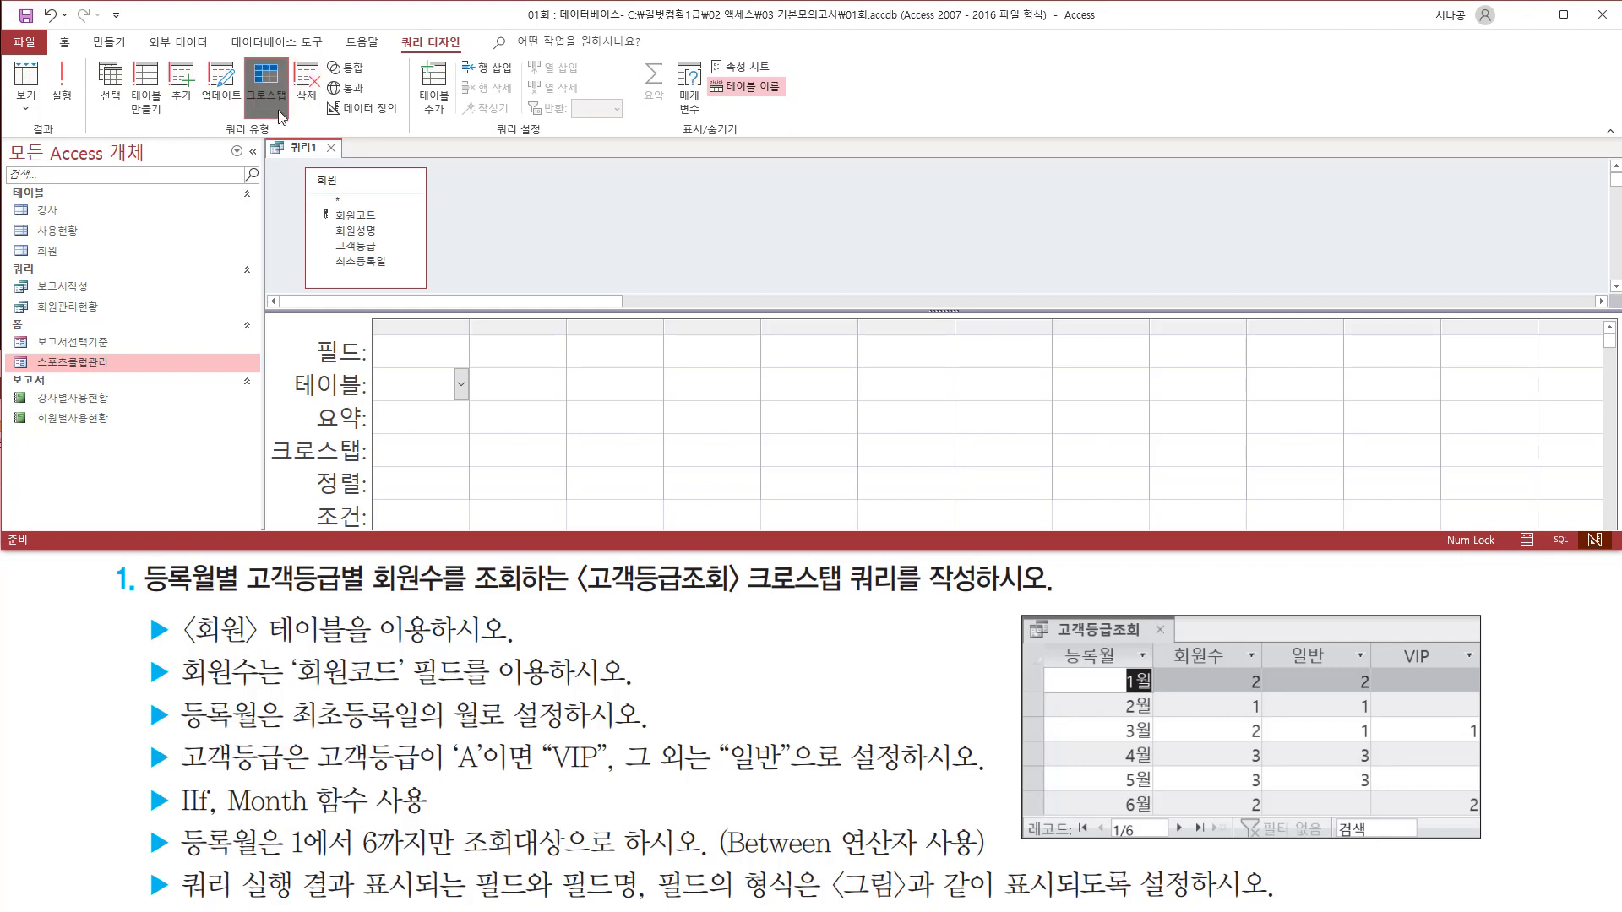
left_click_drag(267, 432, 370, 466)
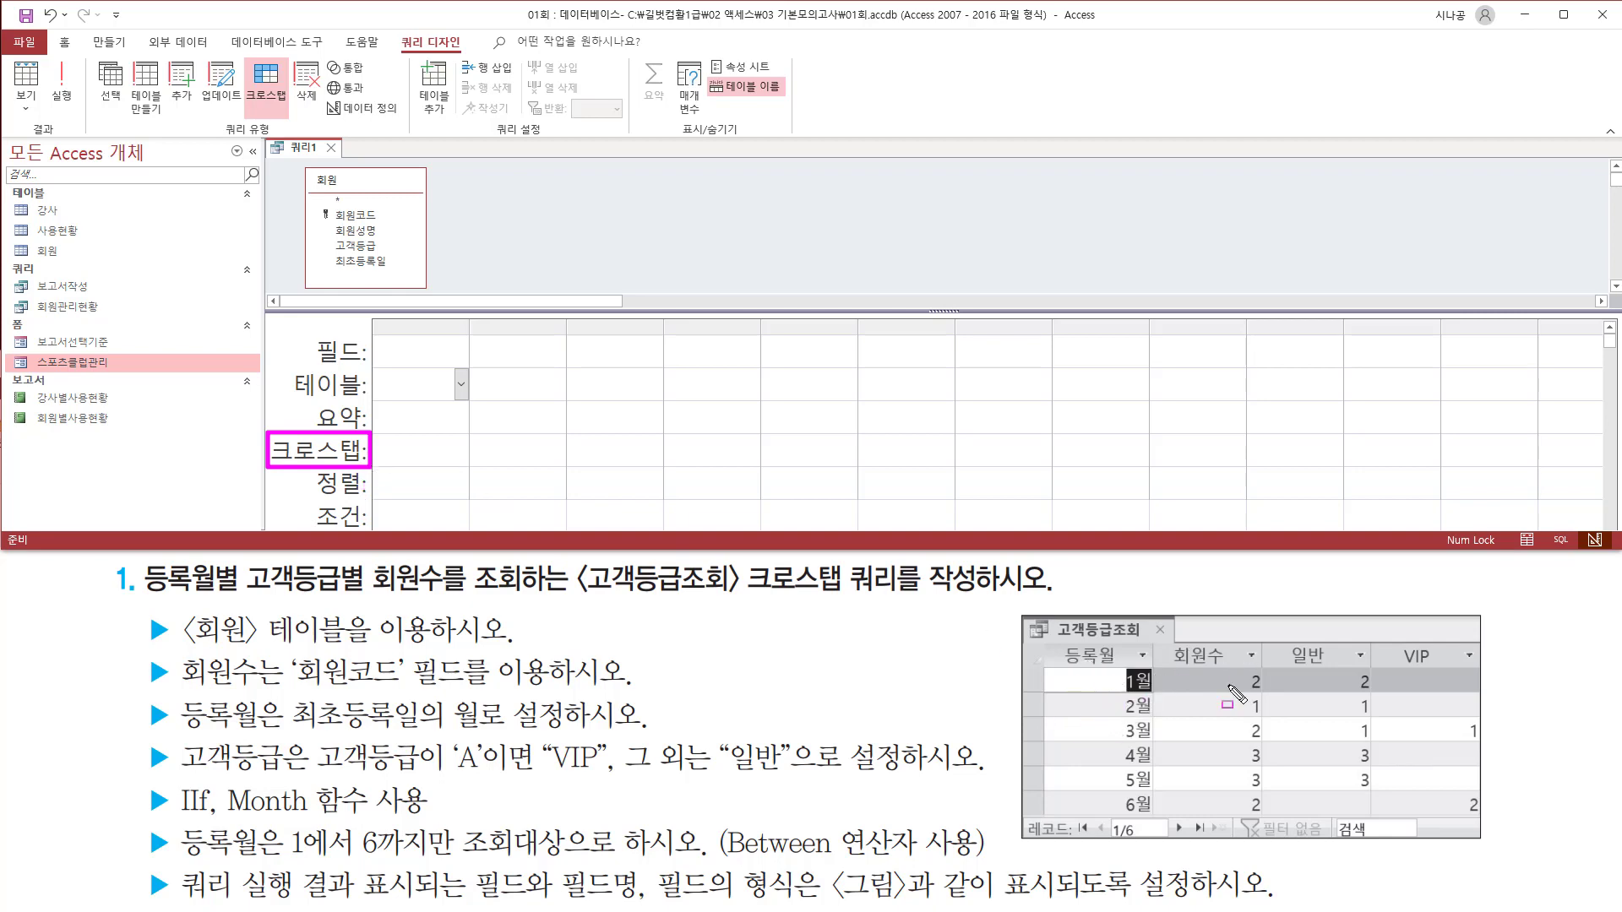
left_click_drag(366, 330, 773, 385)
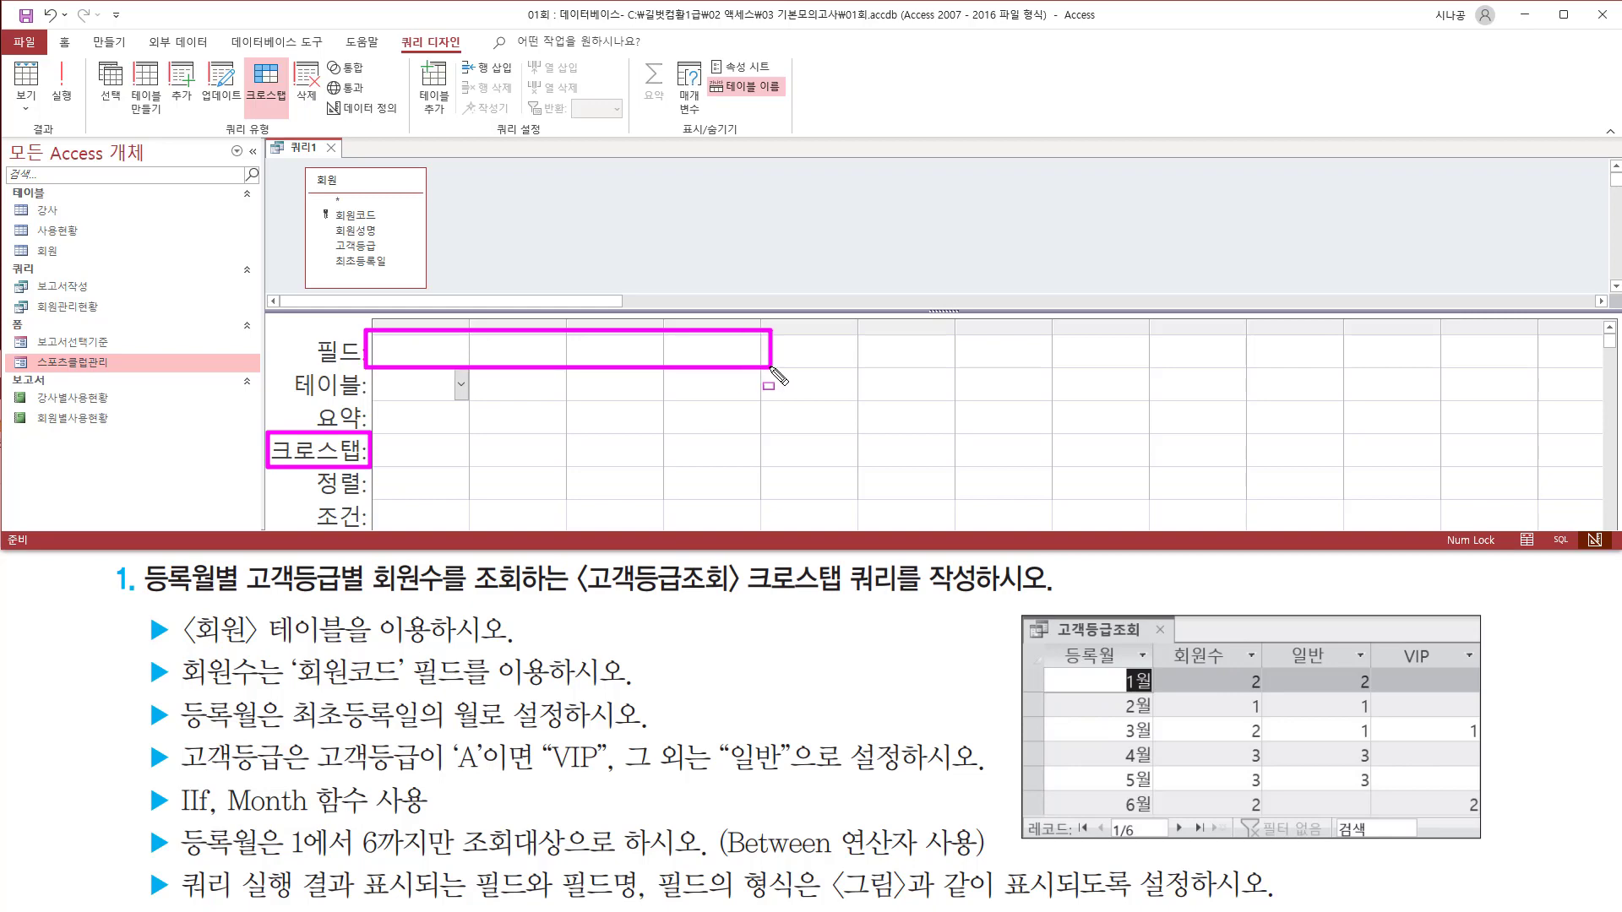
key("Escape")
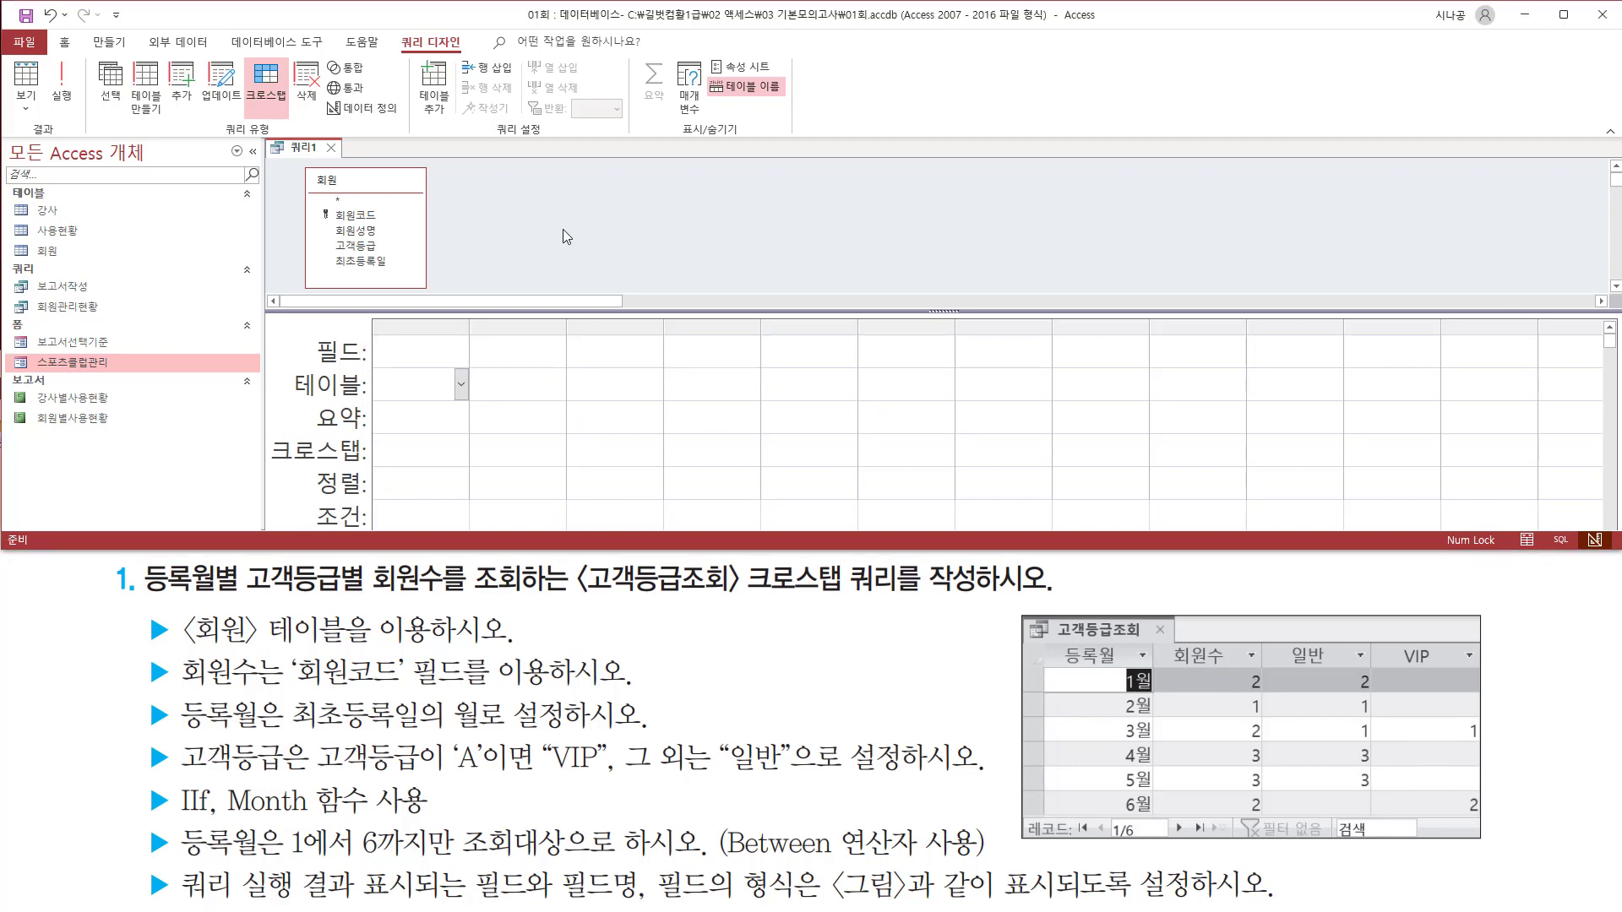
key("ctrl+2")
left_click_drag(740, 596, 904, 596)
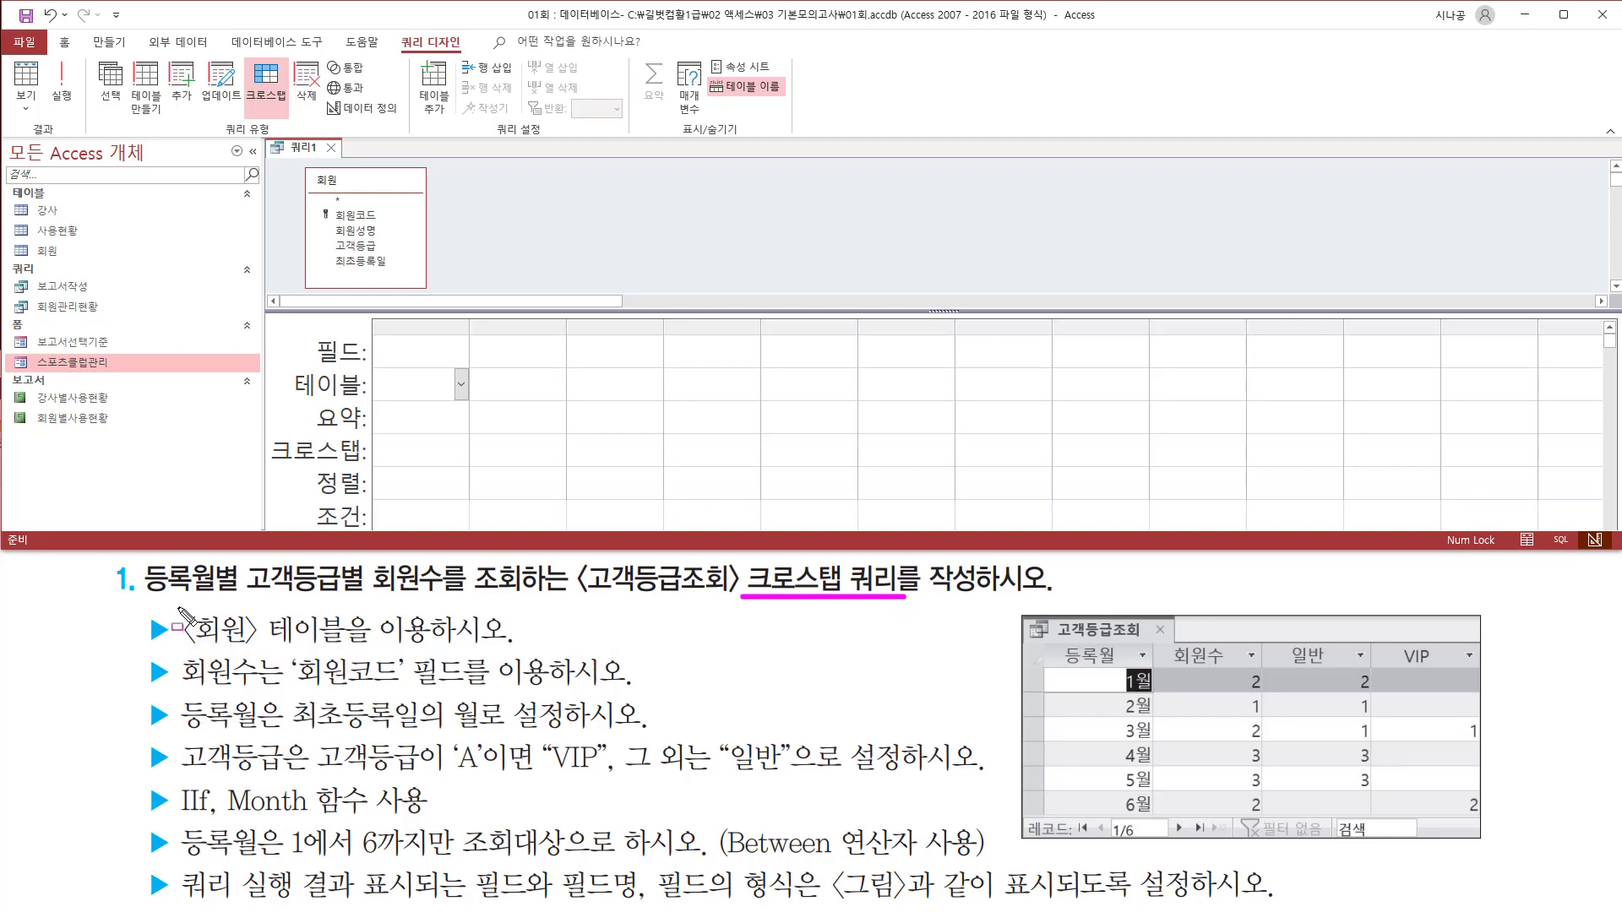
Step: Examine the task's conditions on the 회원 table, how 등록월 and 고객등급 are derived, and the required IIf and Month functions
left_click_drag(177, 608, 423, 646)
left_click_drag(431, 647, 515, 648)
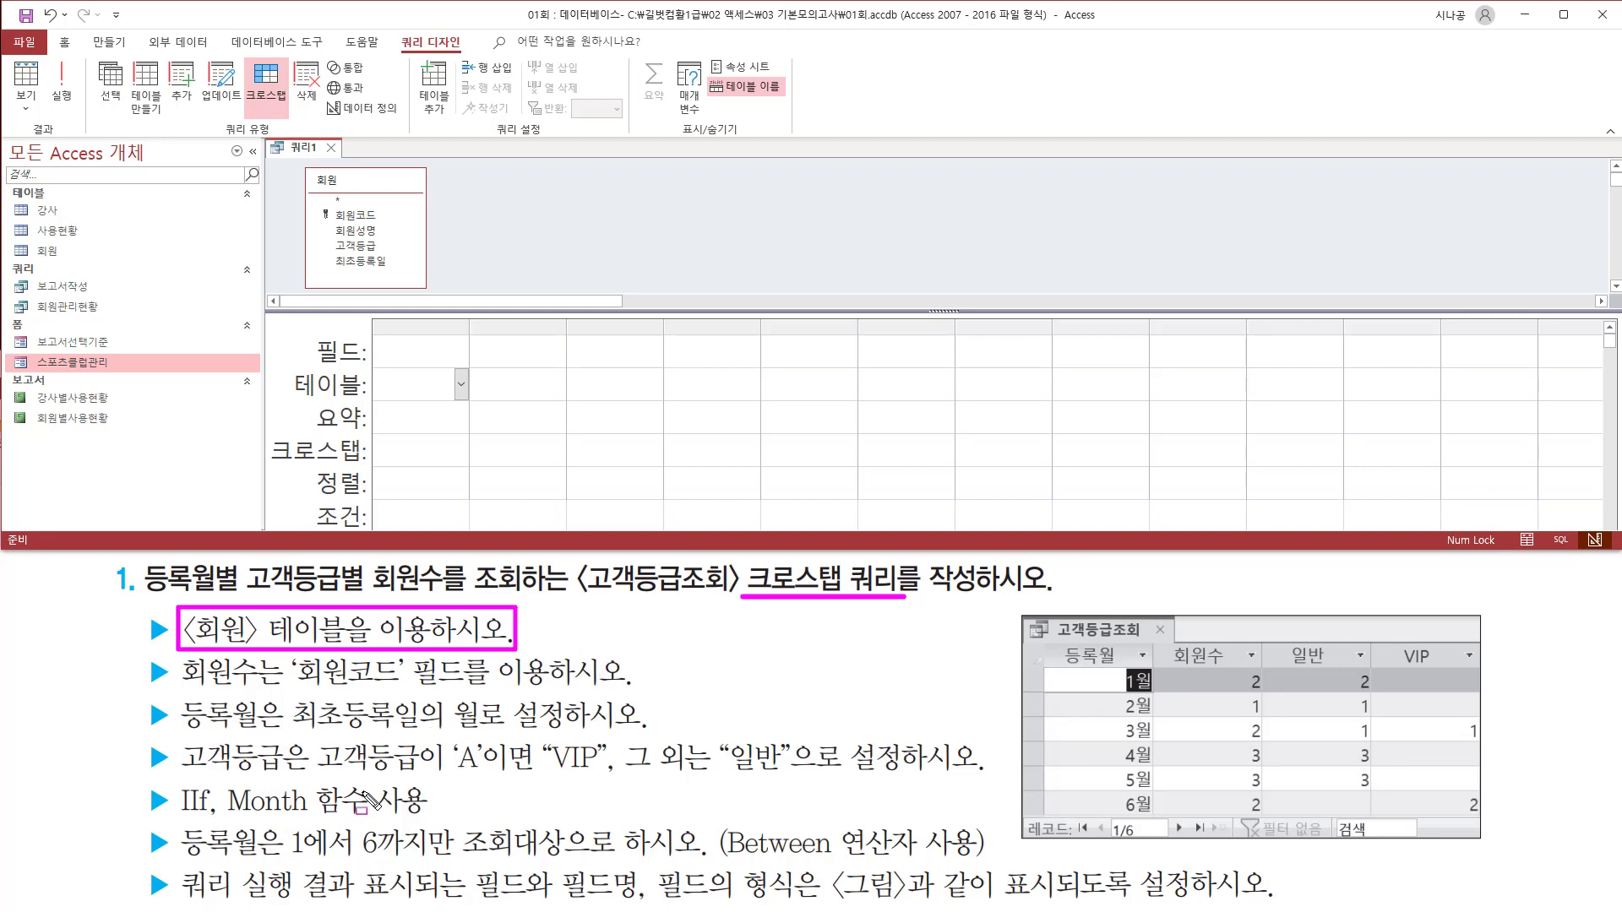
mouse_move(178, 734)
left_mouse_down()
mouse_move(202, 765)
mouse_move(285, 774)
mouse_move(803, 789)
left_mouse_up()
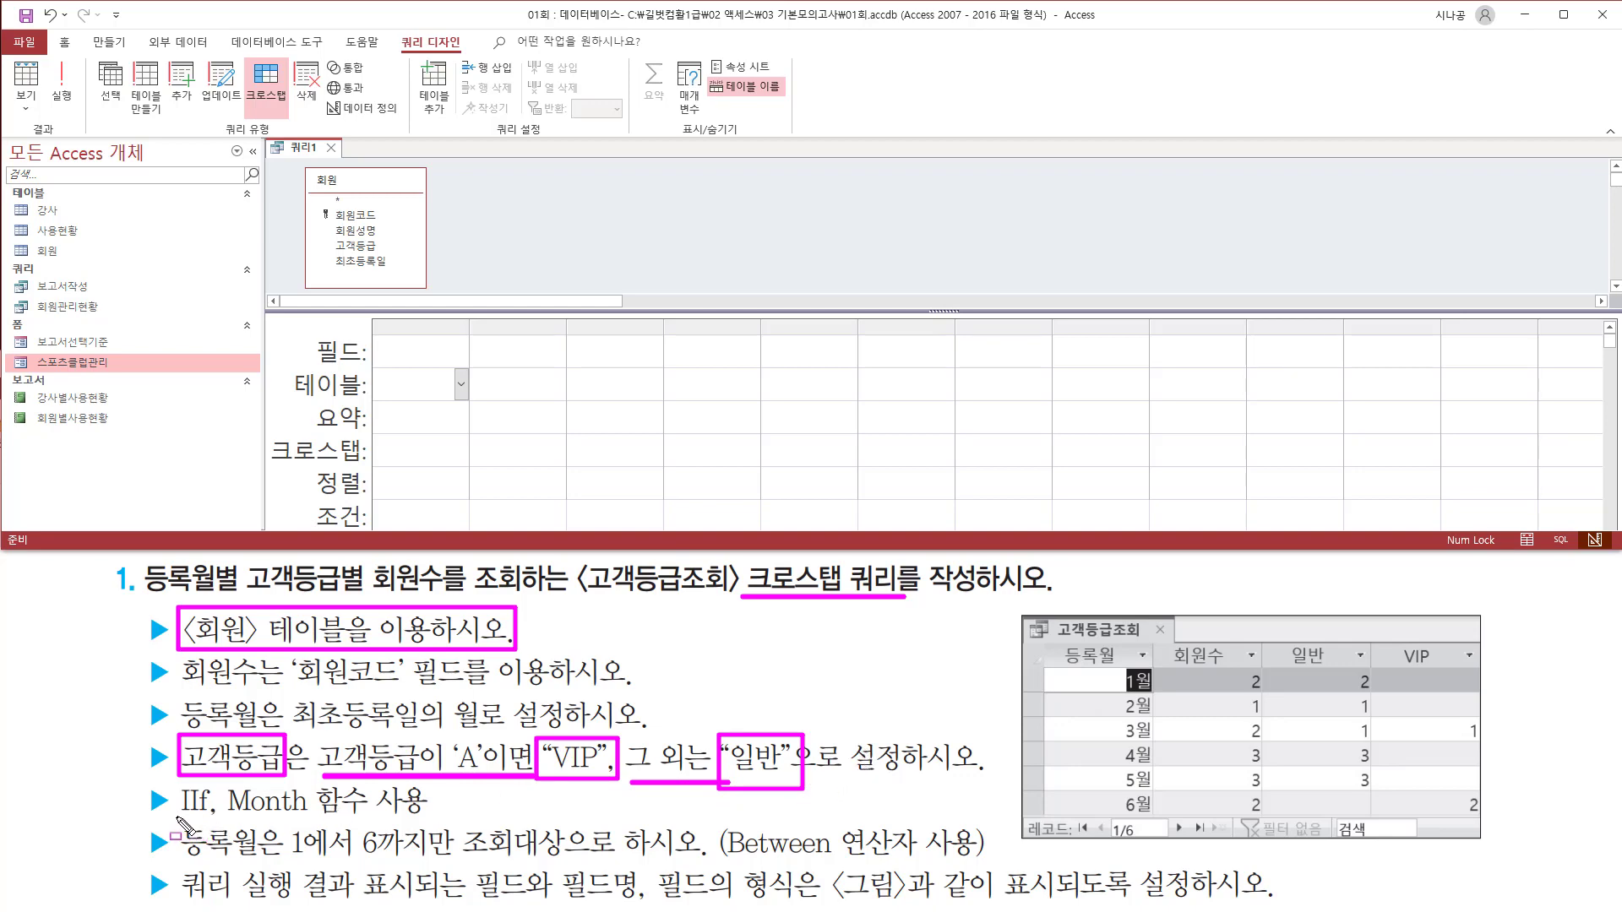
left_click_drag(175, 816, 208, 816)
mouse_move(1063, 639)
left_mouse_down()
mouse_move(1142, 820)
mouse_move(1155, 813)
left_mouse_up()
mouse_move(181, 698)
left_mouse_down()
mouse_move(228, 731)
mouse_move(264, 700)
mouse_move(324, 728)
mouse_move(440, 726)
mouse_move(455, 695)
mouse_move(507, 701)
mouse_move(513, 740)
left_mouse_up()
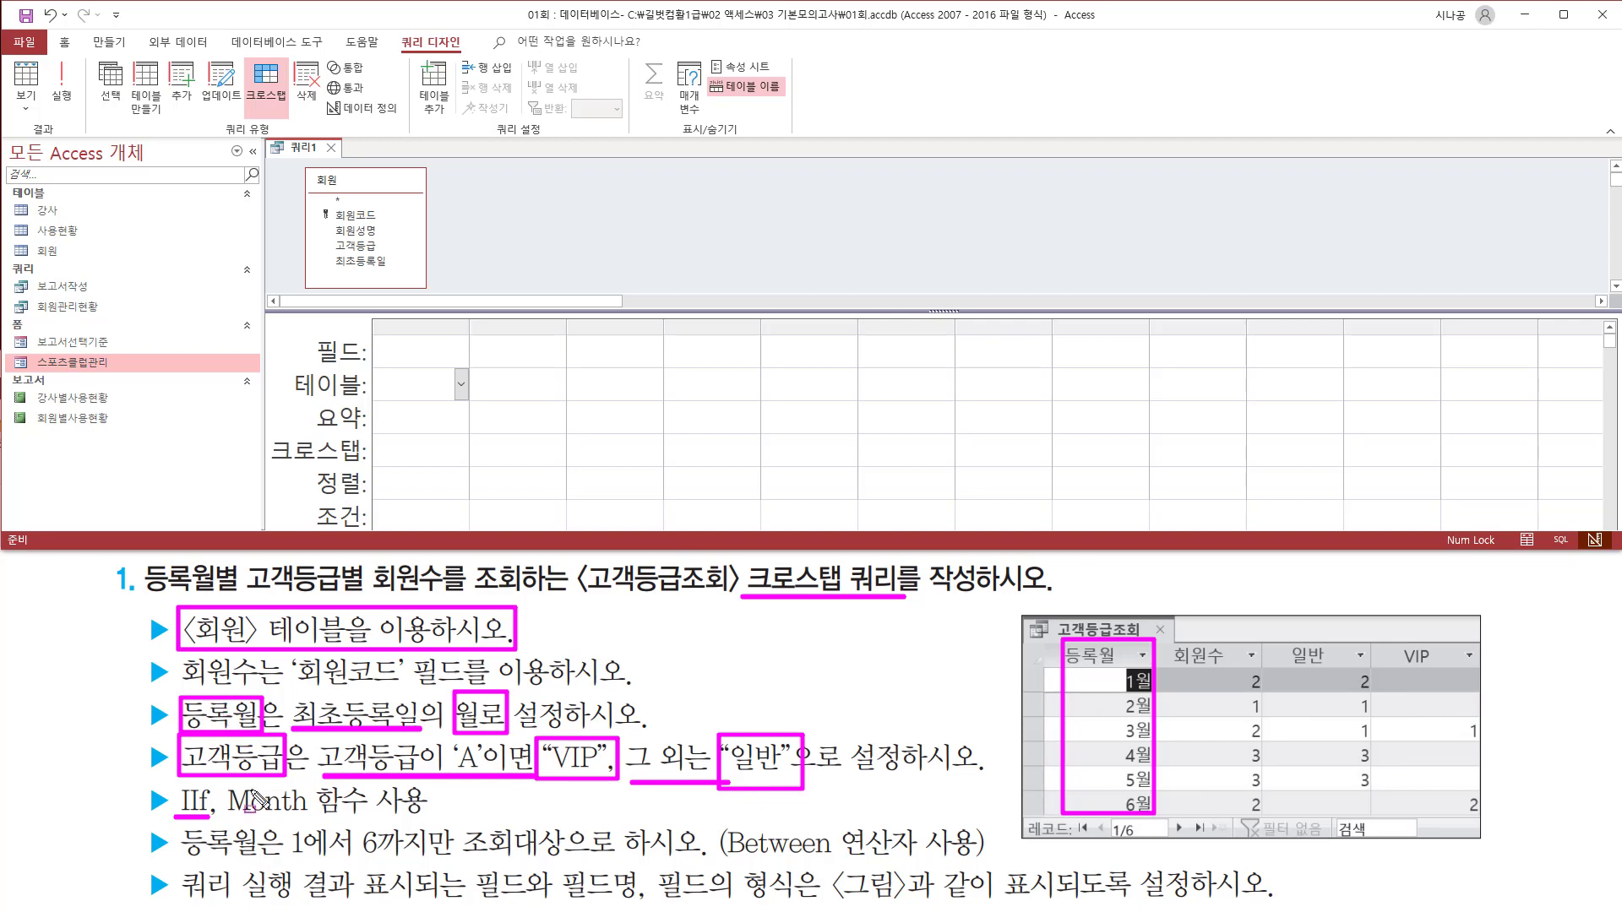
left_click_drag(227, 817, 309, 817)
key("Escape")
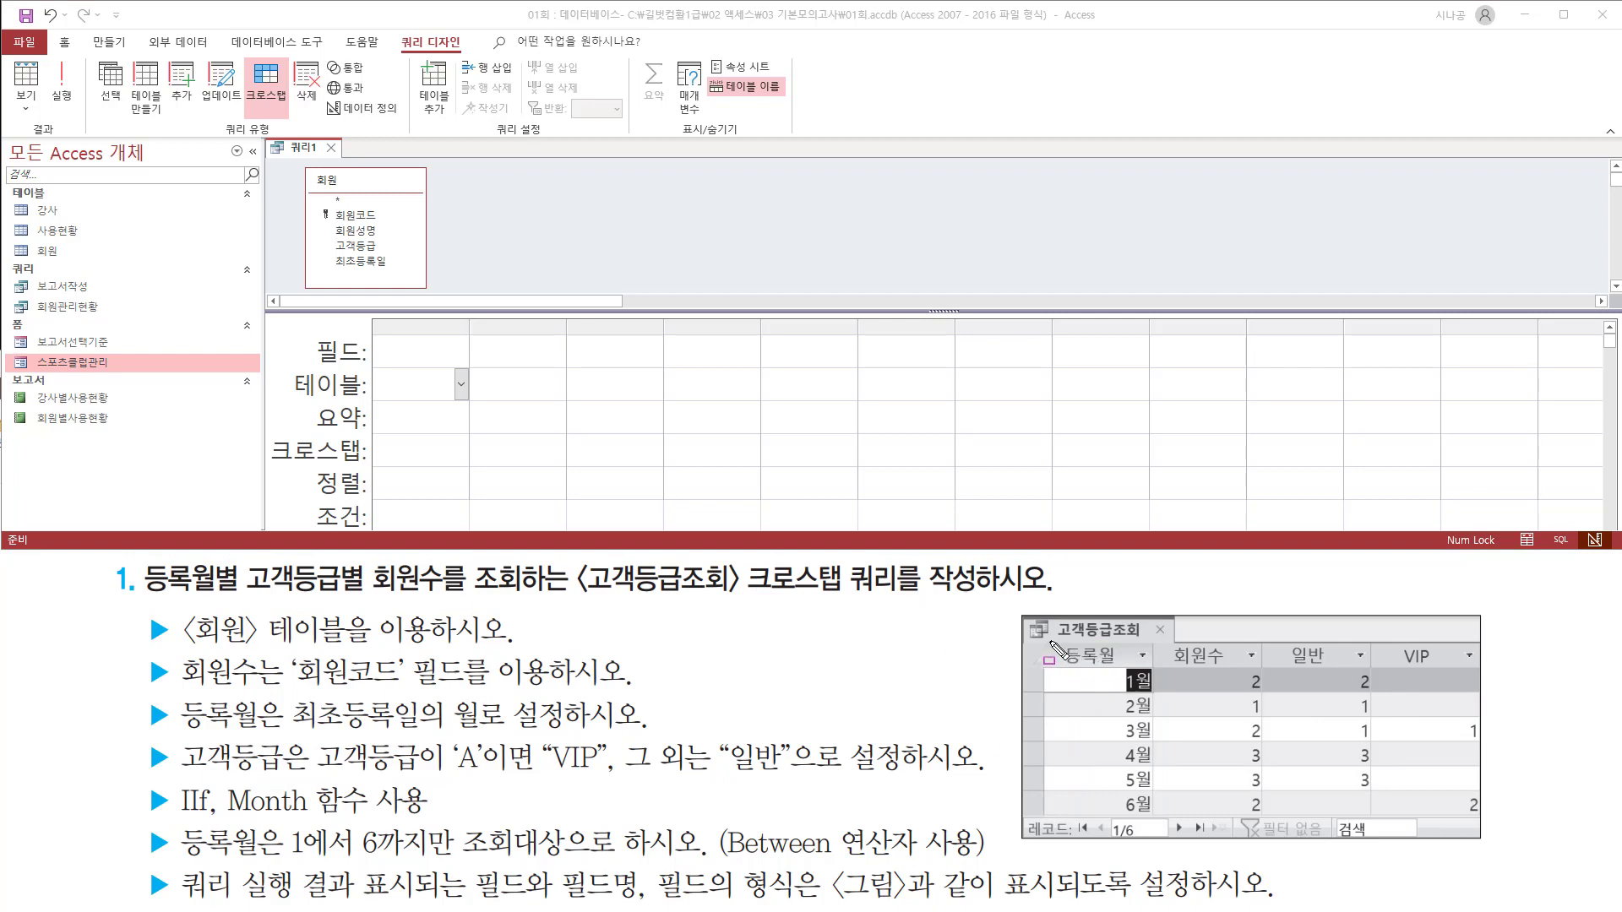
Step: Add the 최초등록일 field from the 회원 table to the first column of the query grid for 등록월
mouse_move(1050, 644)
left_mouse_down()
mouse_move(1132, 699)
mouse_move(1288, 697)
mouse_move(1270, 690)
mouse_move(1250, 838)
mouse_move(1160, 832)
left_mouse_up()
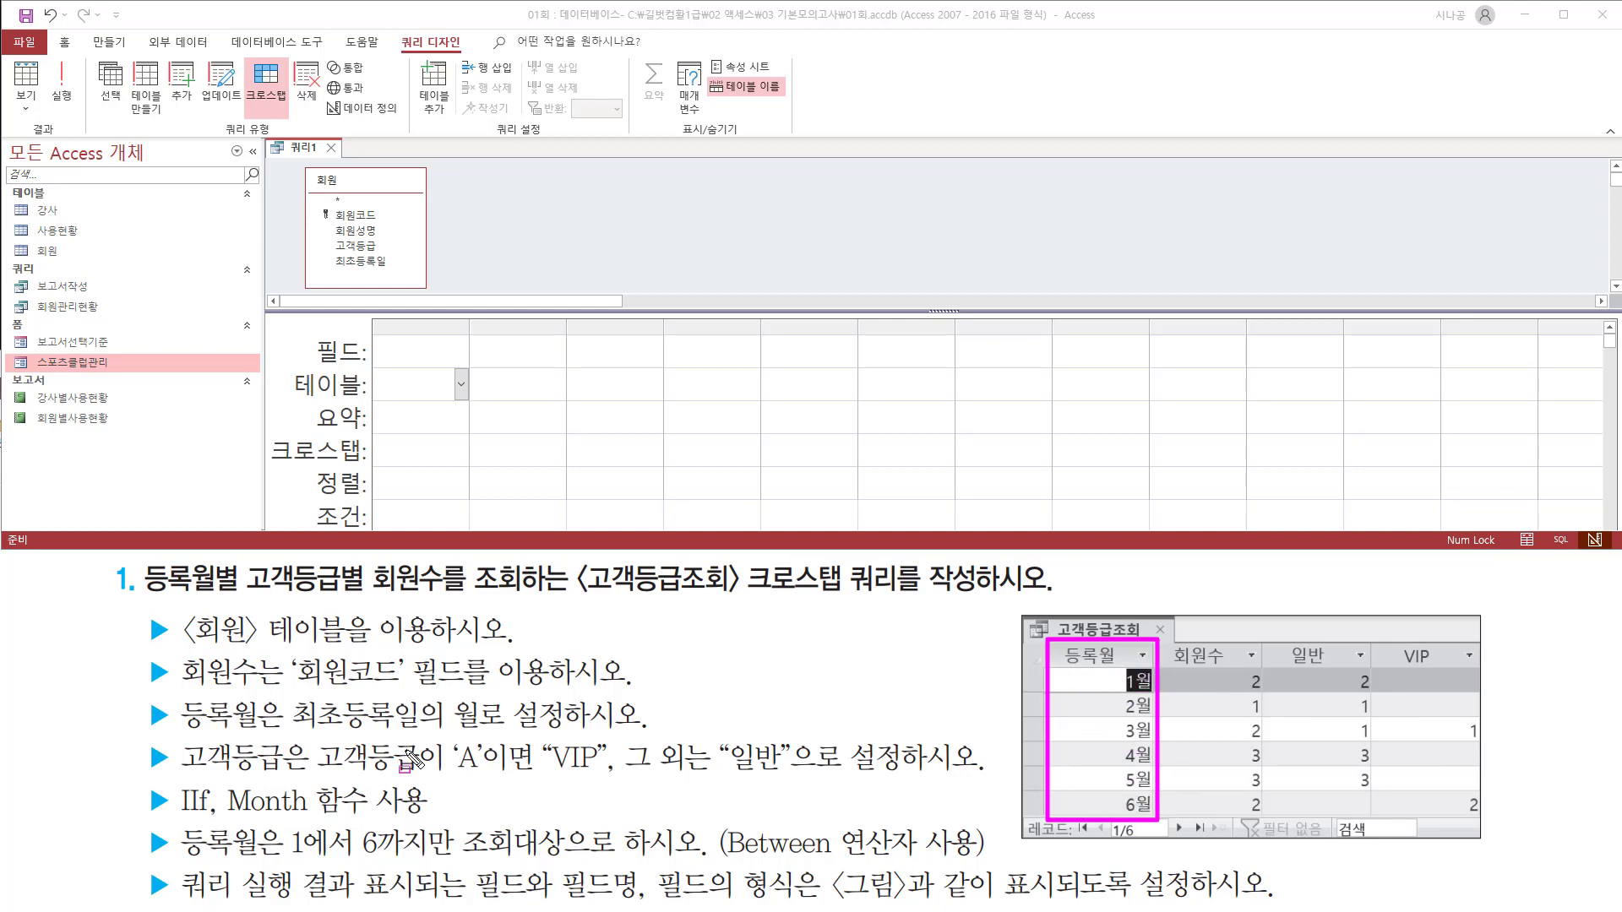
mouse_move(142, 698)
left_mouse_down()
mouse_move(175, 730)
mouse_move(272, 732)
mouse_move(288, 699)
mouse_move(311, 732)
mouse_move(633, 729)
left_mouse_up()
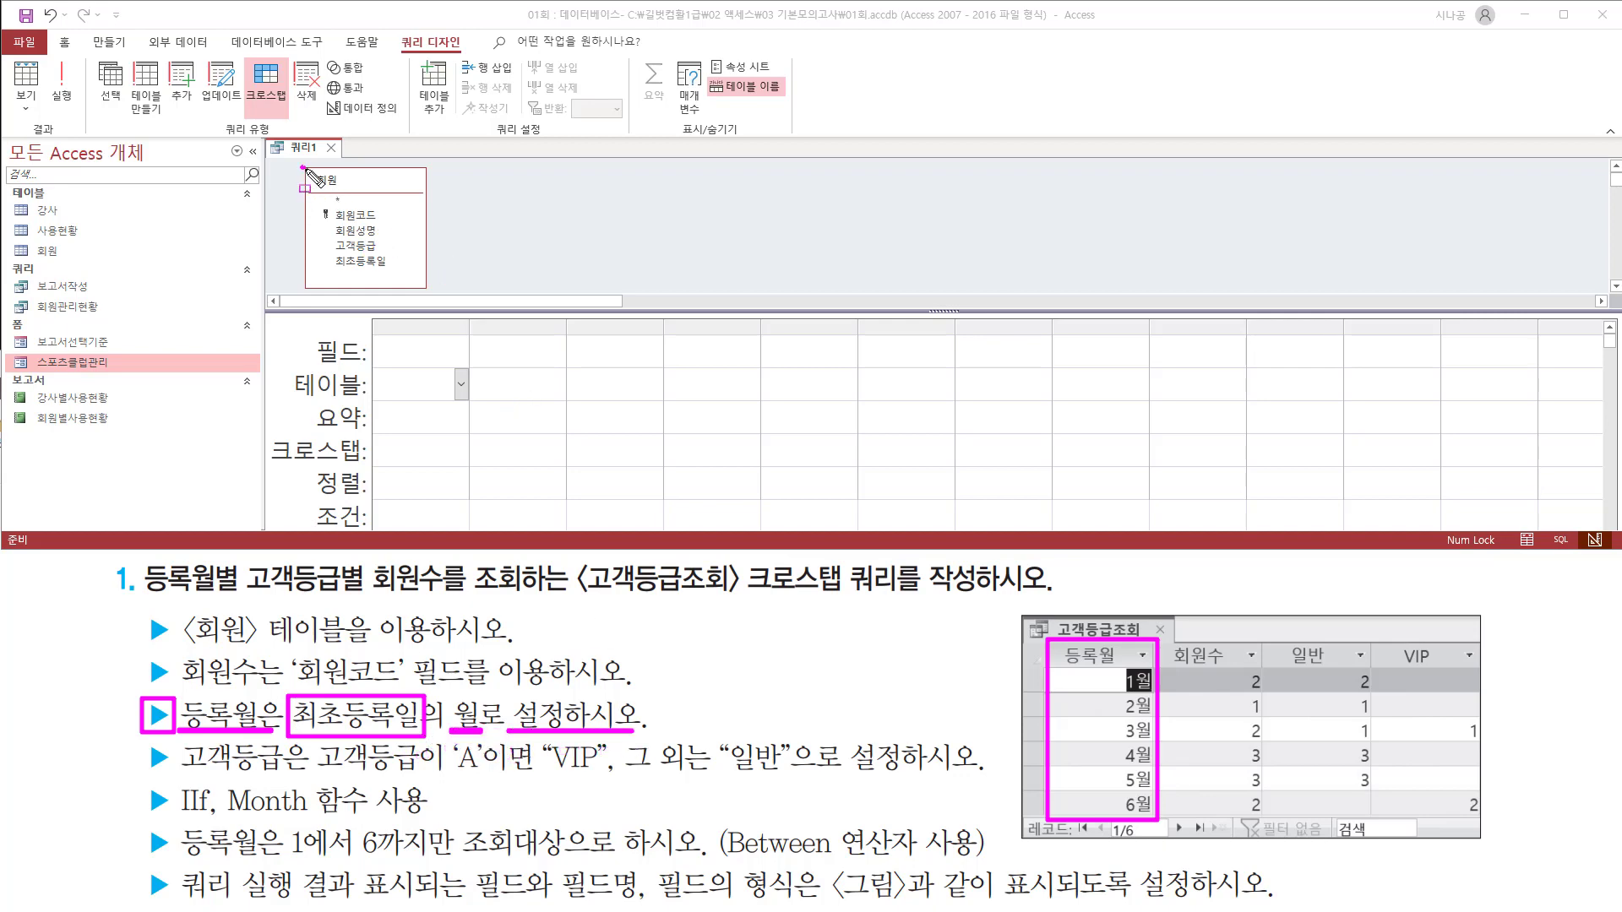
left_click_drag(301, 167, 425, 289)
left_click_drag(321, 249, 399, 273)
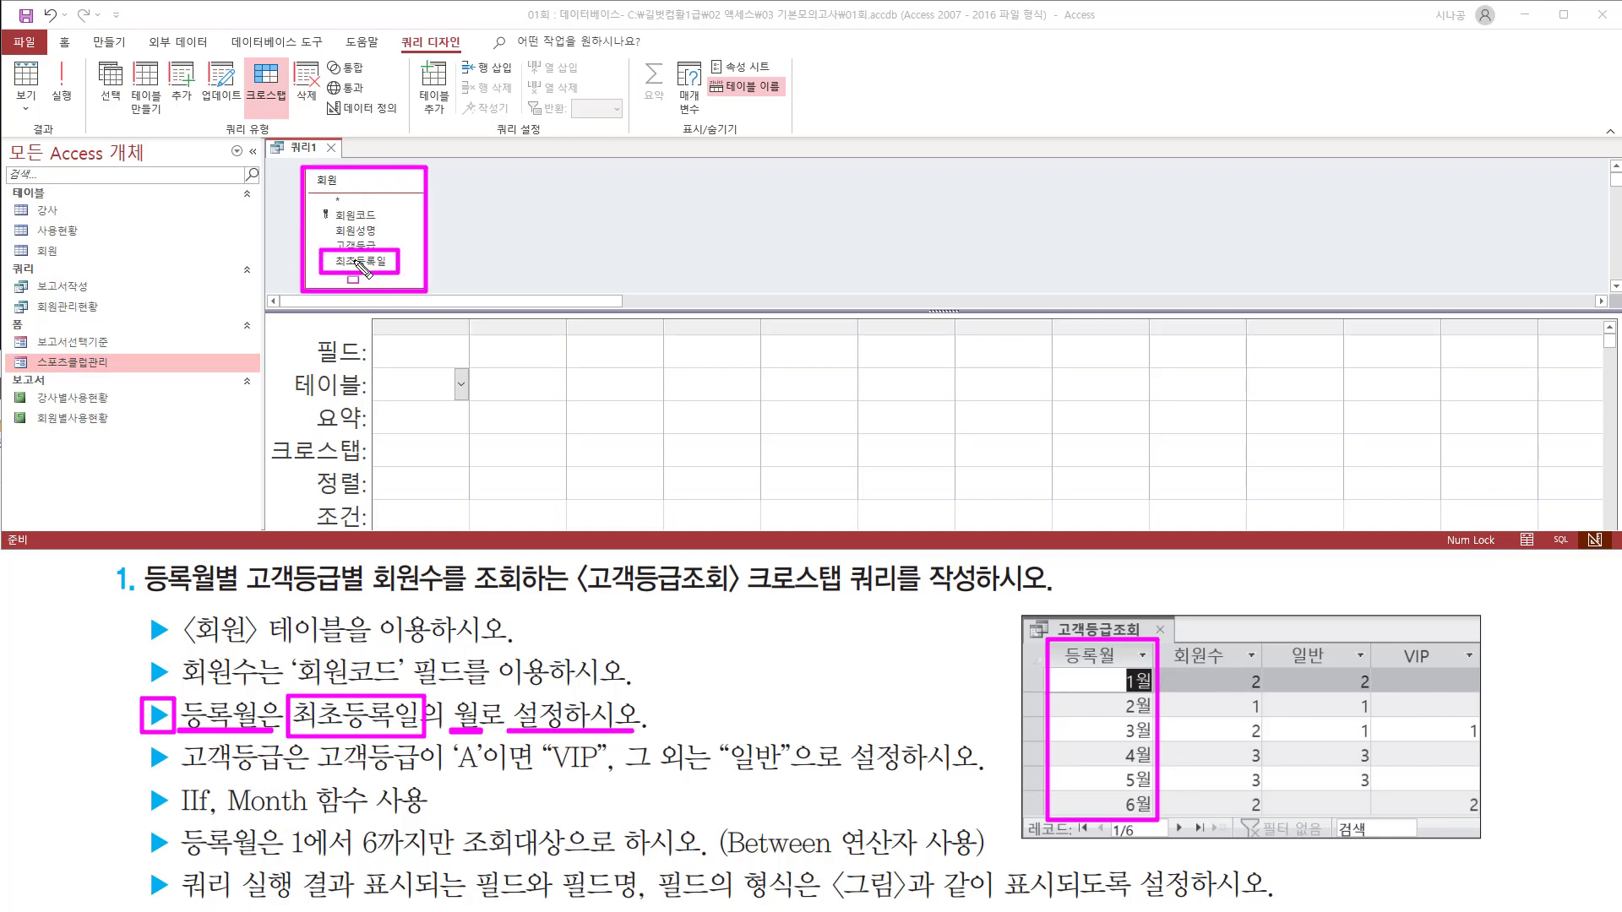
left_click_drag(447, 692, 488, 737)
left_click_drag(227, 819, 372, 817)
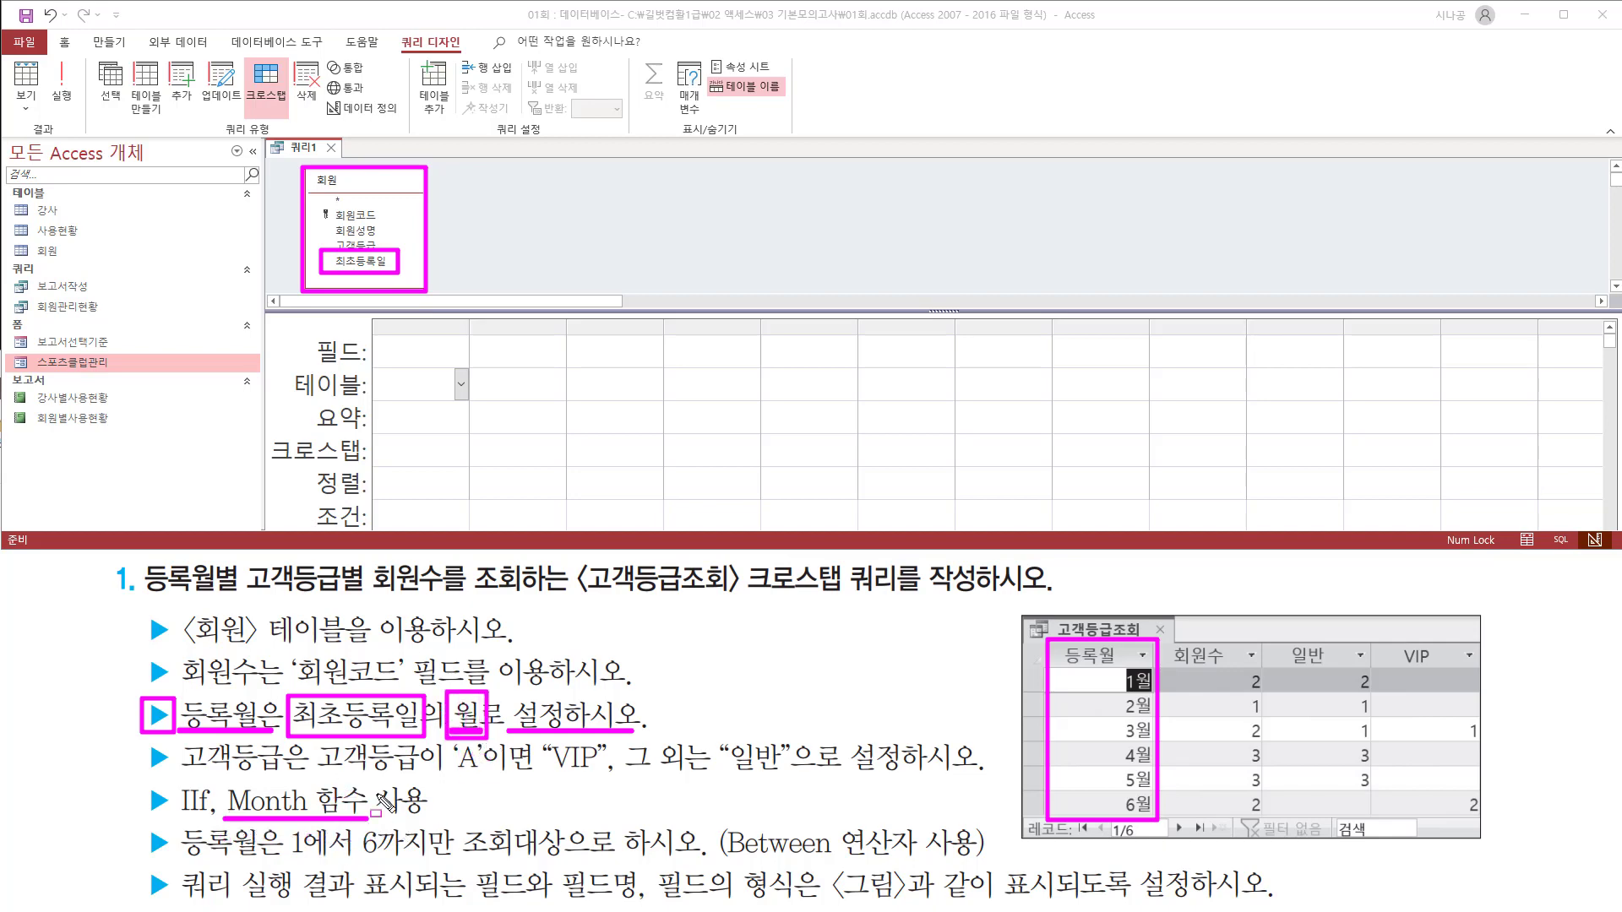
key("Escape")
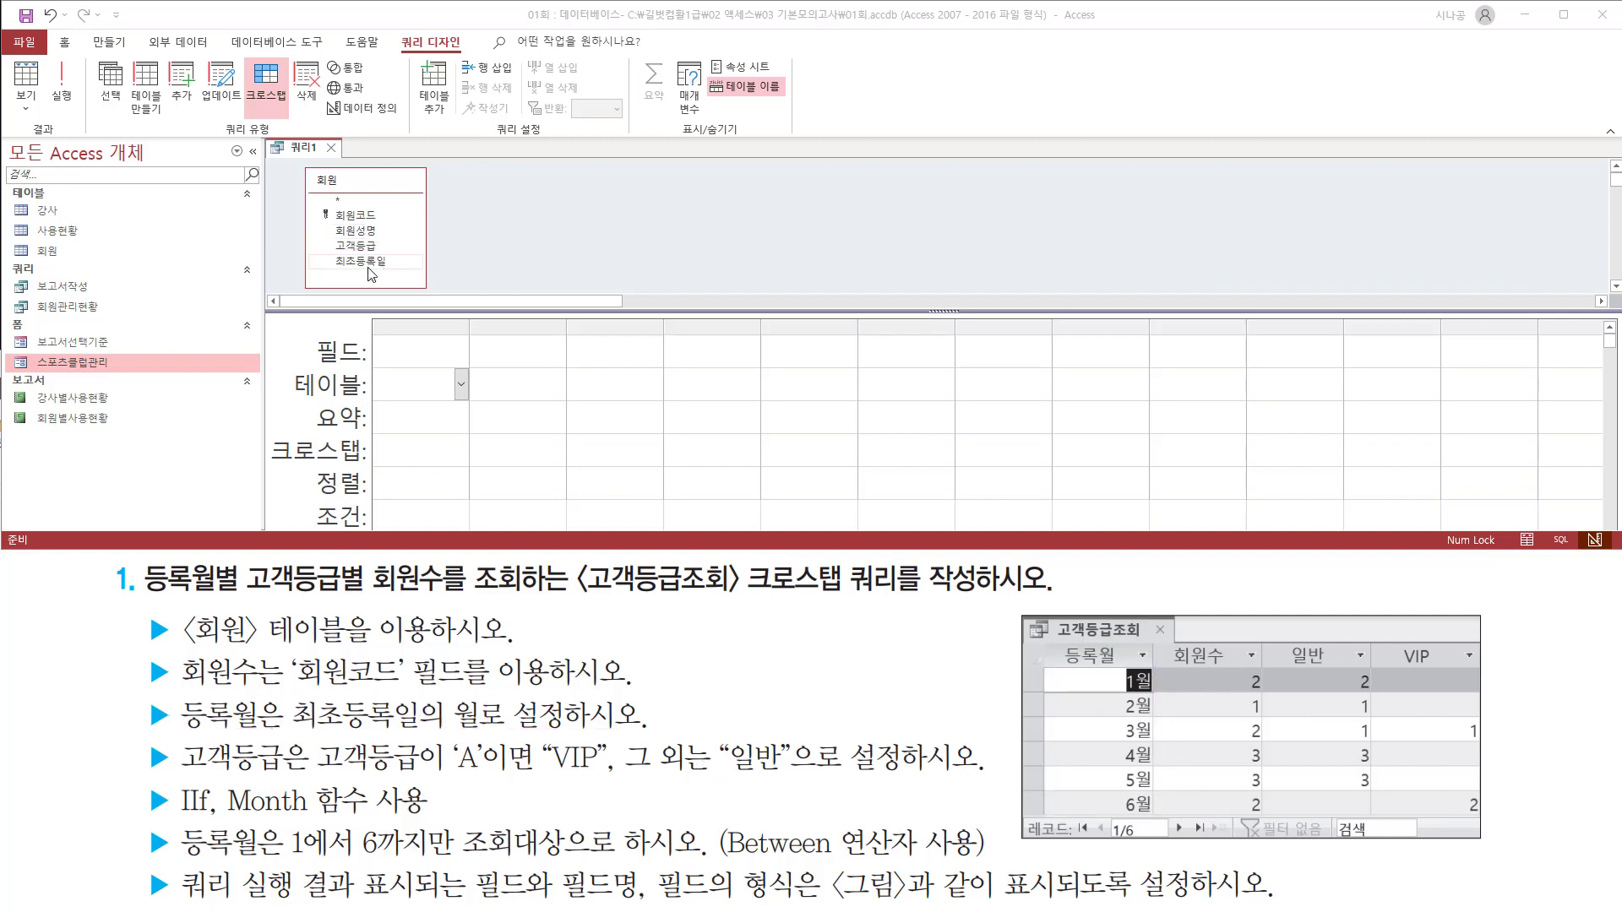
left_click(378, 261)
left_click_drag(378, 262, 419, 352)
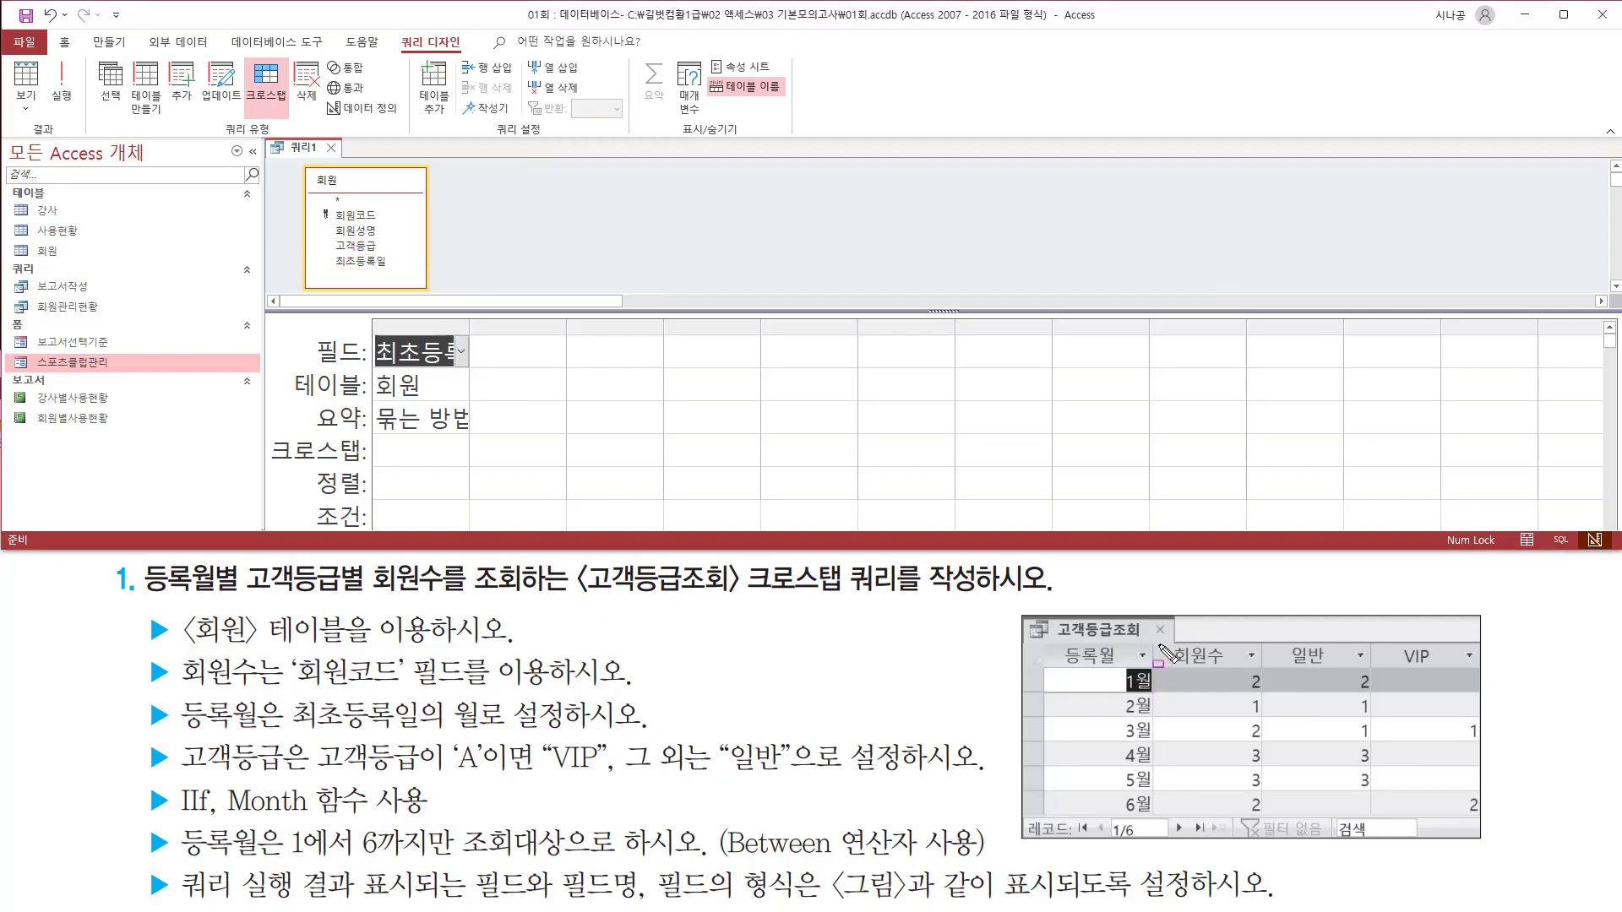
Step: Add the 회원코드 field to the second column of the query grid for the 회원수 result
mouse_move(1157, 641)
left_mouse_down()
mouse_move(1269, 676)
mouse_move(1273, 834)
mouse_move(1272, 818)
left_mouse_up()
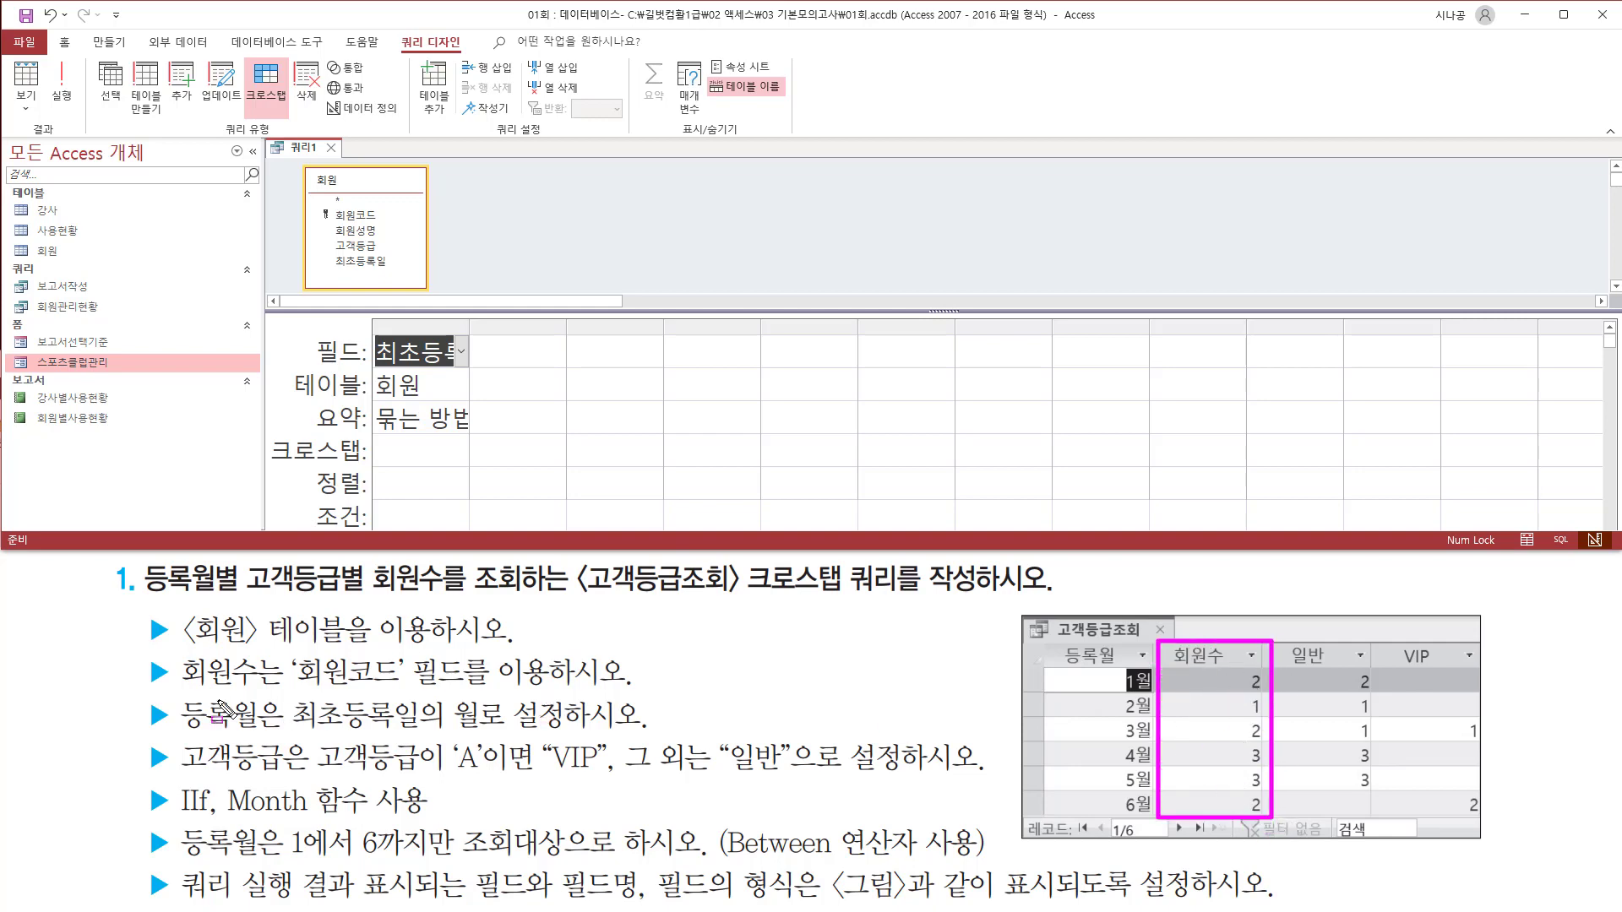
mouse_move(178, 655)
left_mouse_down()
mouse_move(202, 690)
mouse_move(461, 687)
left_mouse_up()
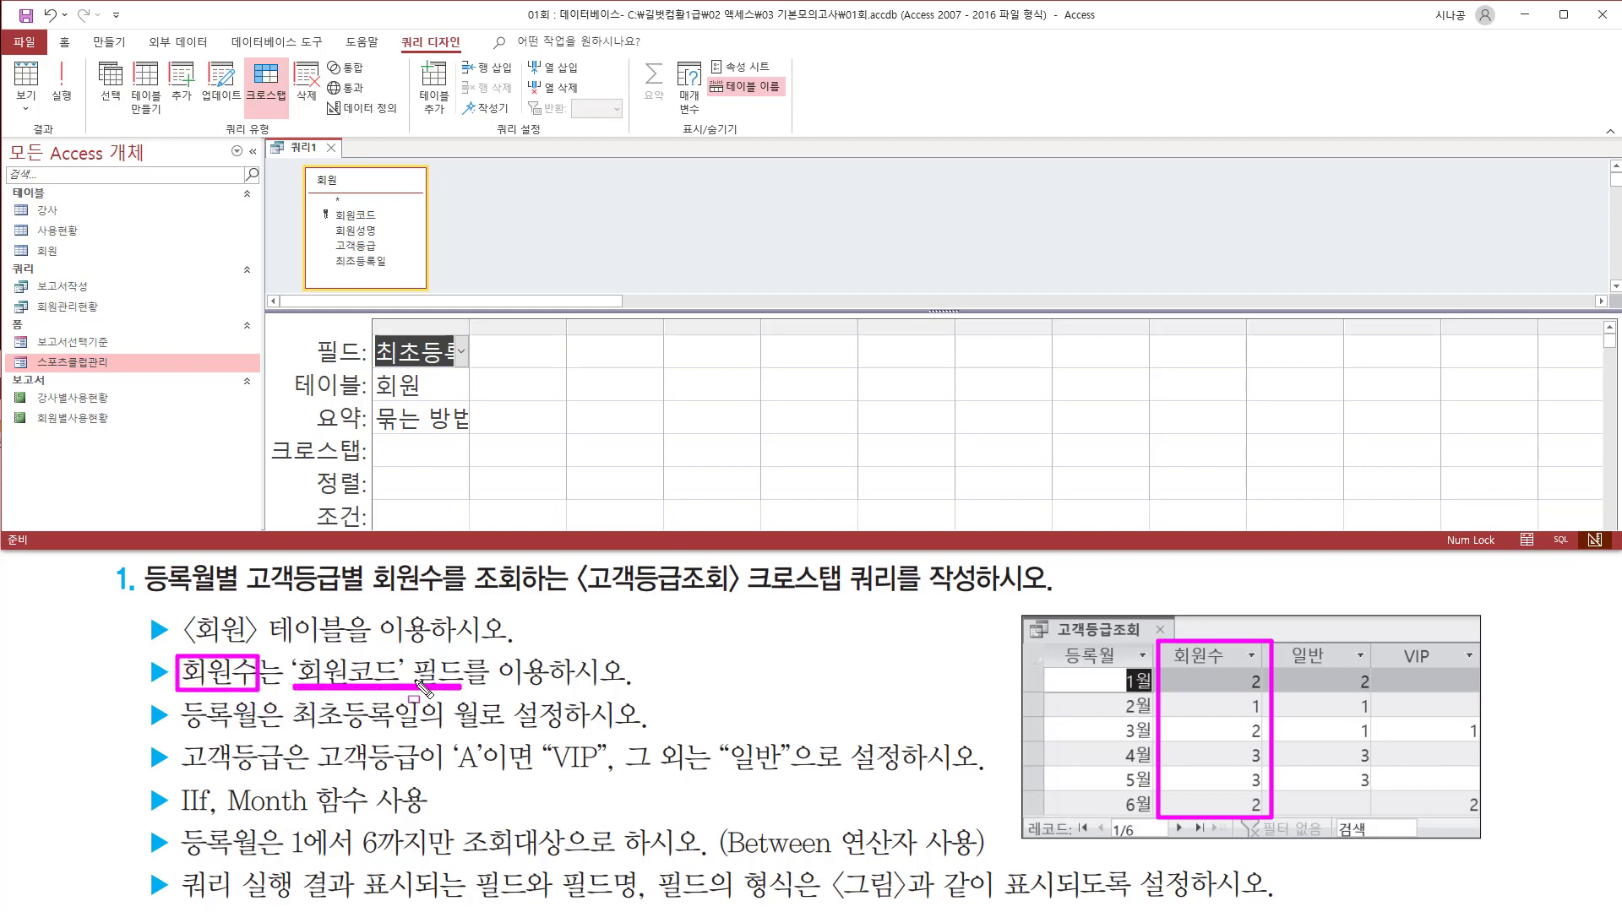
key("Escape")
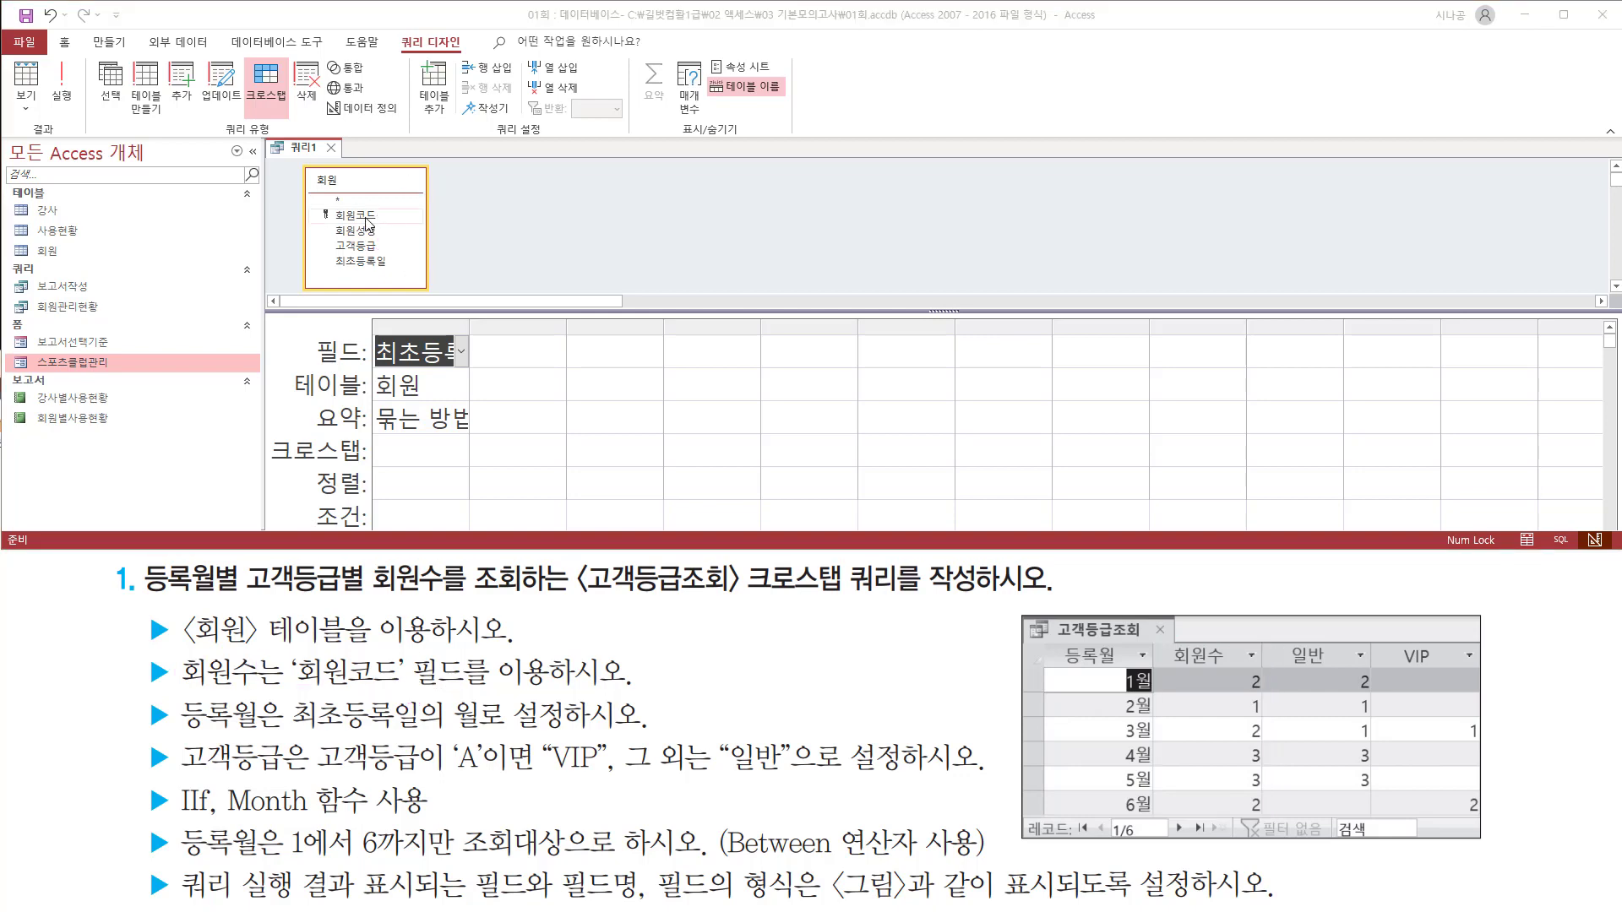
left_click(362, 216)
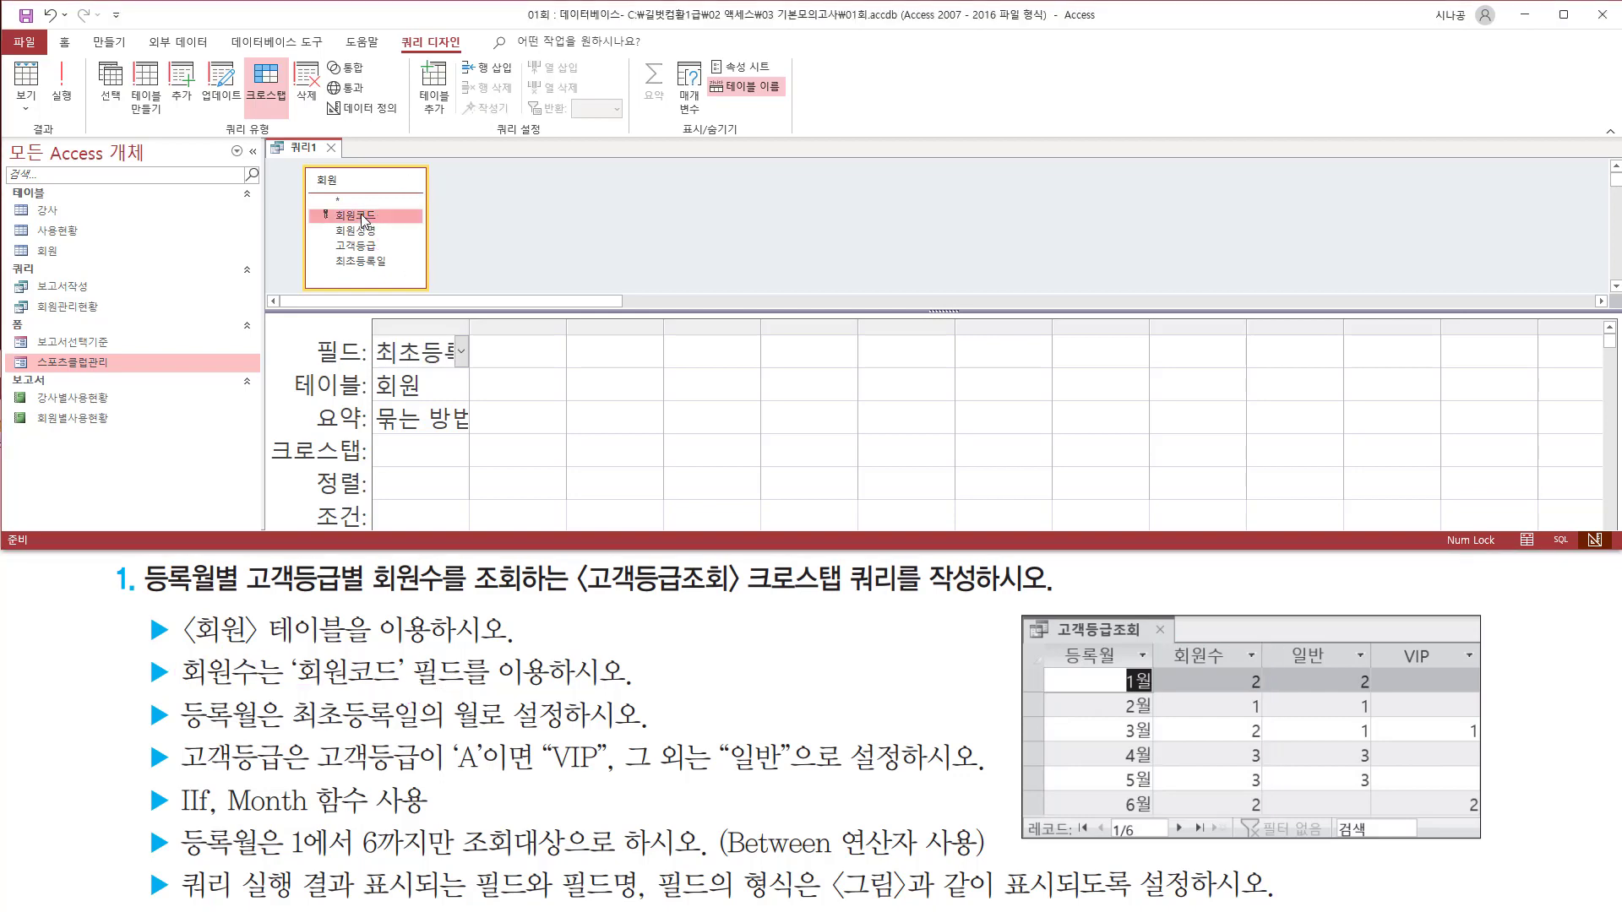
mouse_move(361, 218)
left_mouse_down()
mouse_move(517, 352)
mouse_move(567, 432)
left_mouse_up()
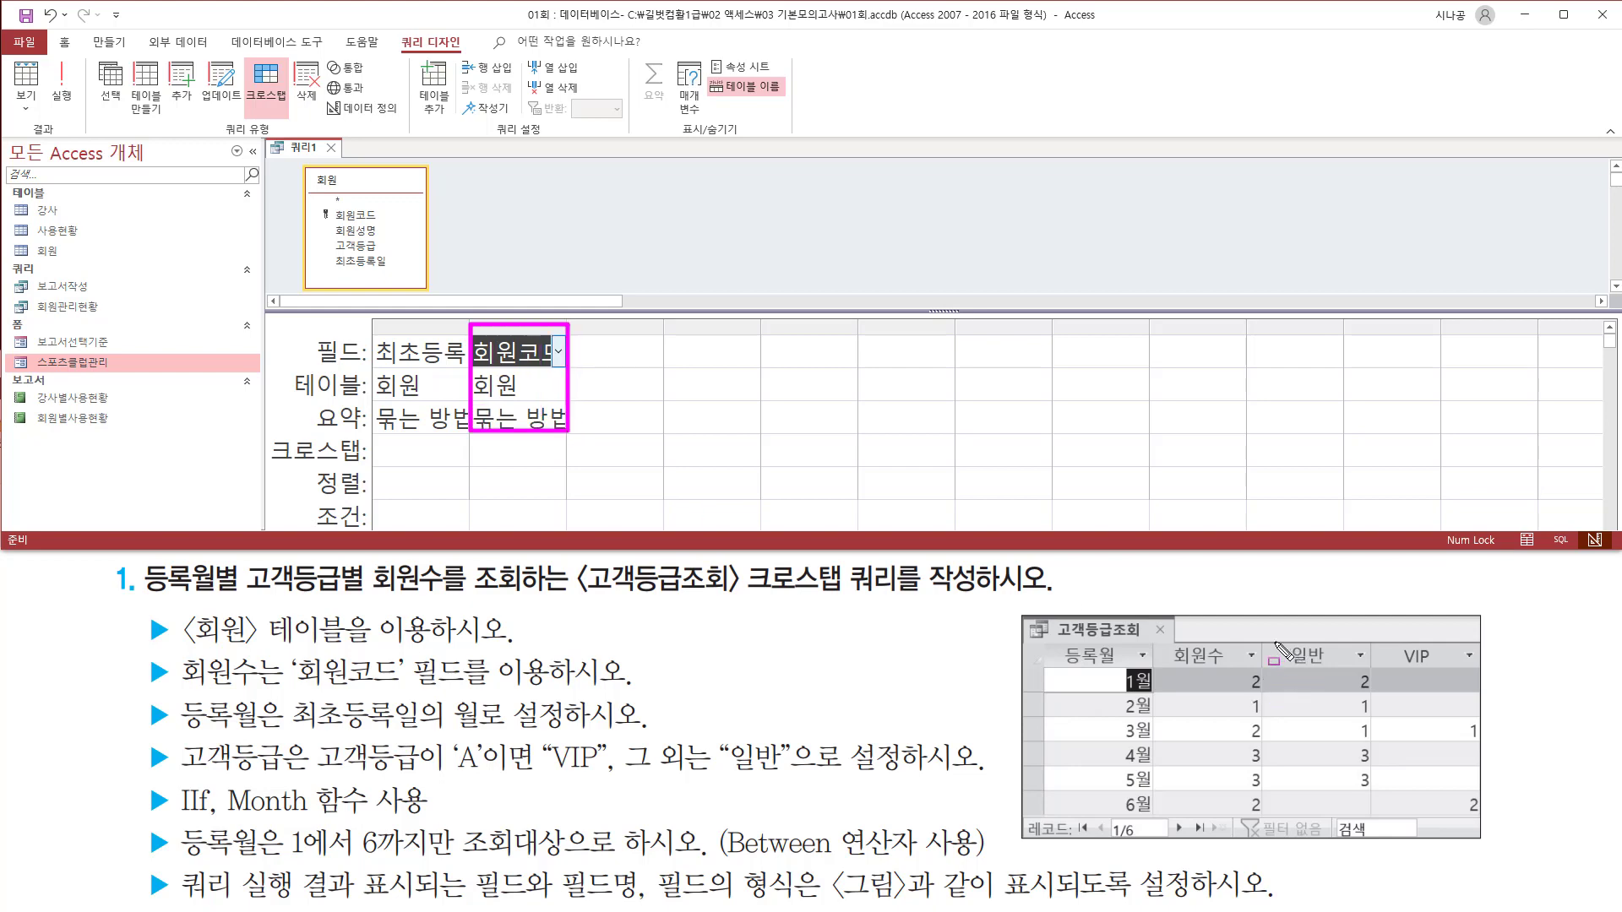
Step: Add the 고객등급 field to the third column of the query grid for the 일반 and VIP headings
mouse_move(1274, 642)
left_mouse_down()
mouse_move(1411, 680)
mouse_move(1475, 673)
left_mouse_up()
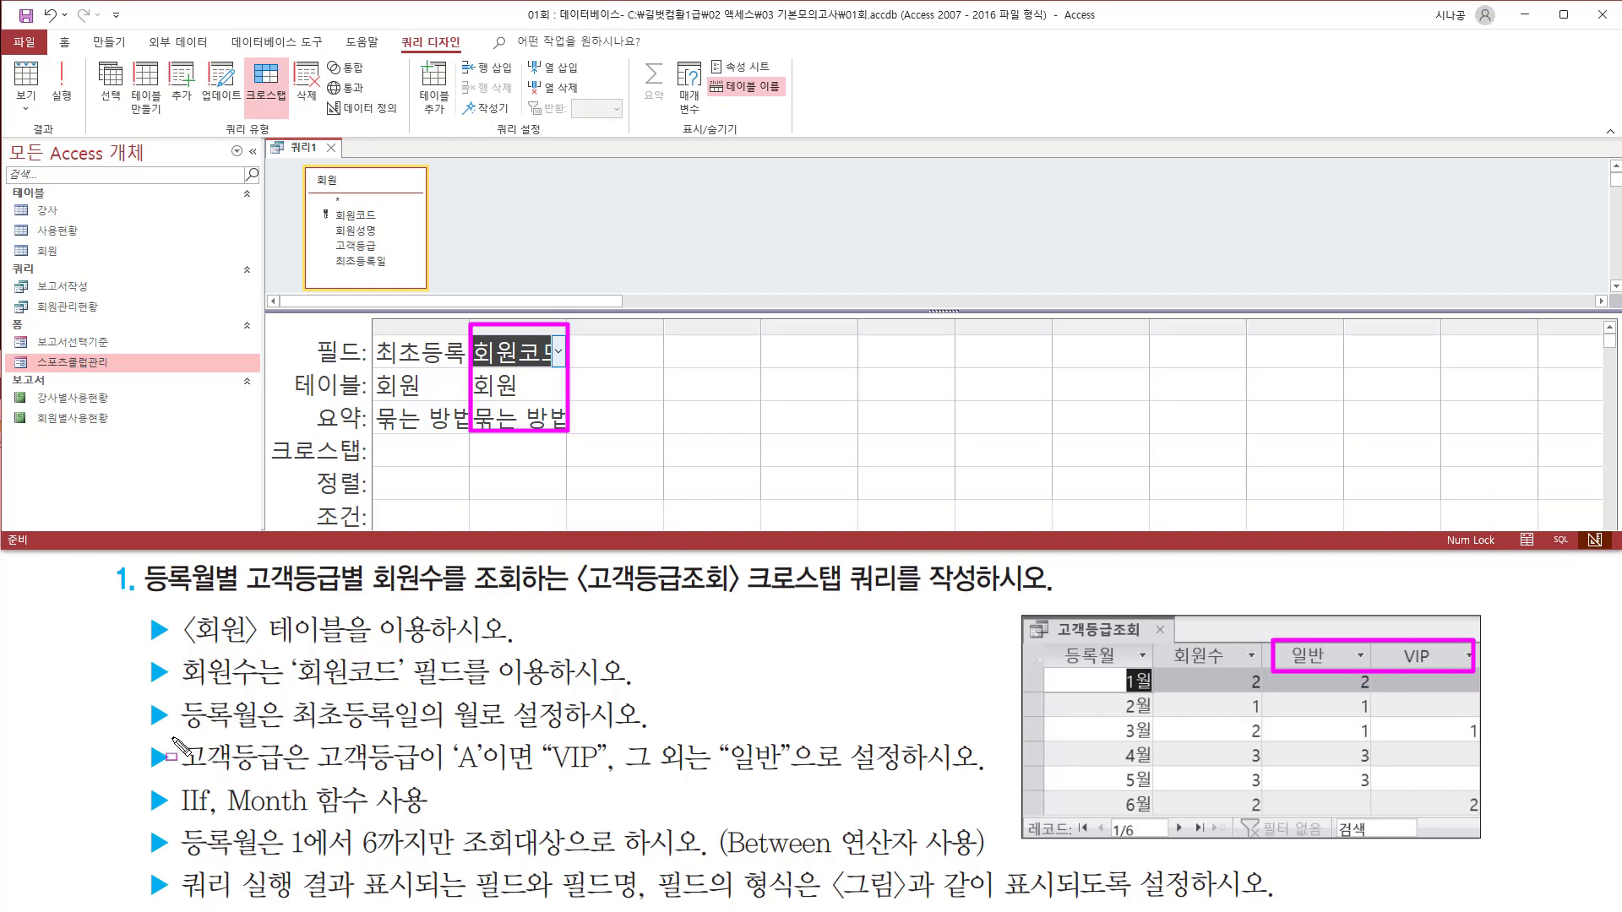
mouse_move(173, 739)
left_mouse_down()
mouse_move(302, 779)
mouse_move(798, 778)
left_mouse_up()
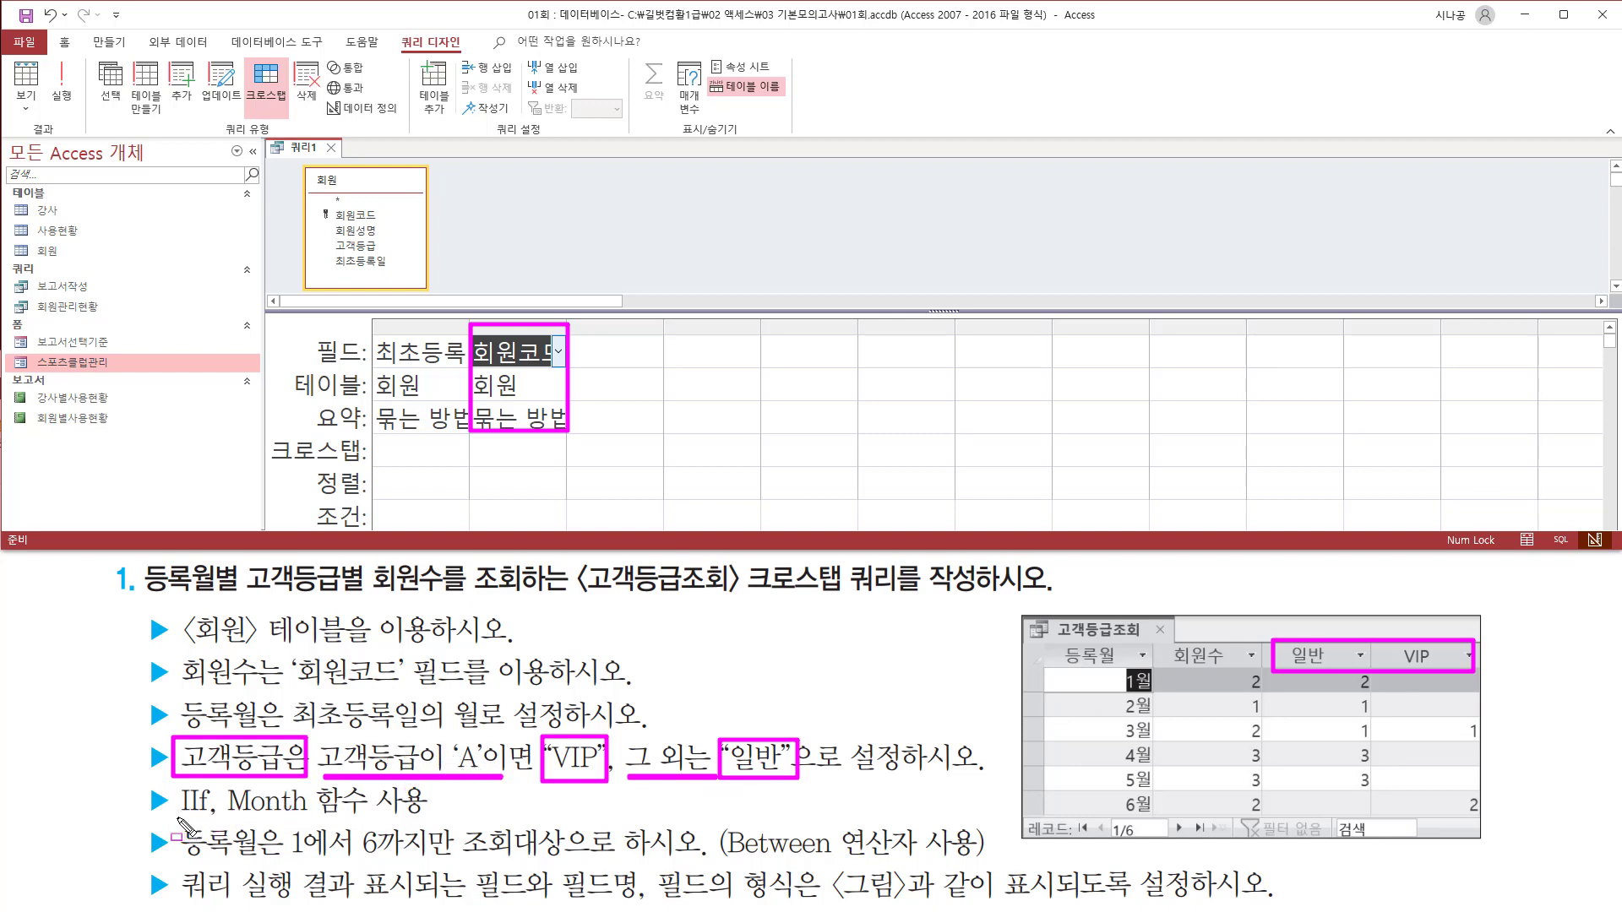
left_click_drag(179, 818, 202, 820)
mouse_move(326, 236)
left_mouse_down()
mouse_move(571, 336)
mouse_move(615, 423)
mouse_move(671, 433)
left_mouse_up()
key("Escape")
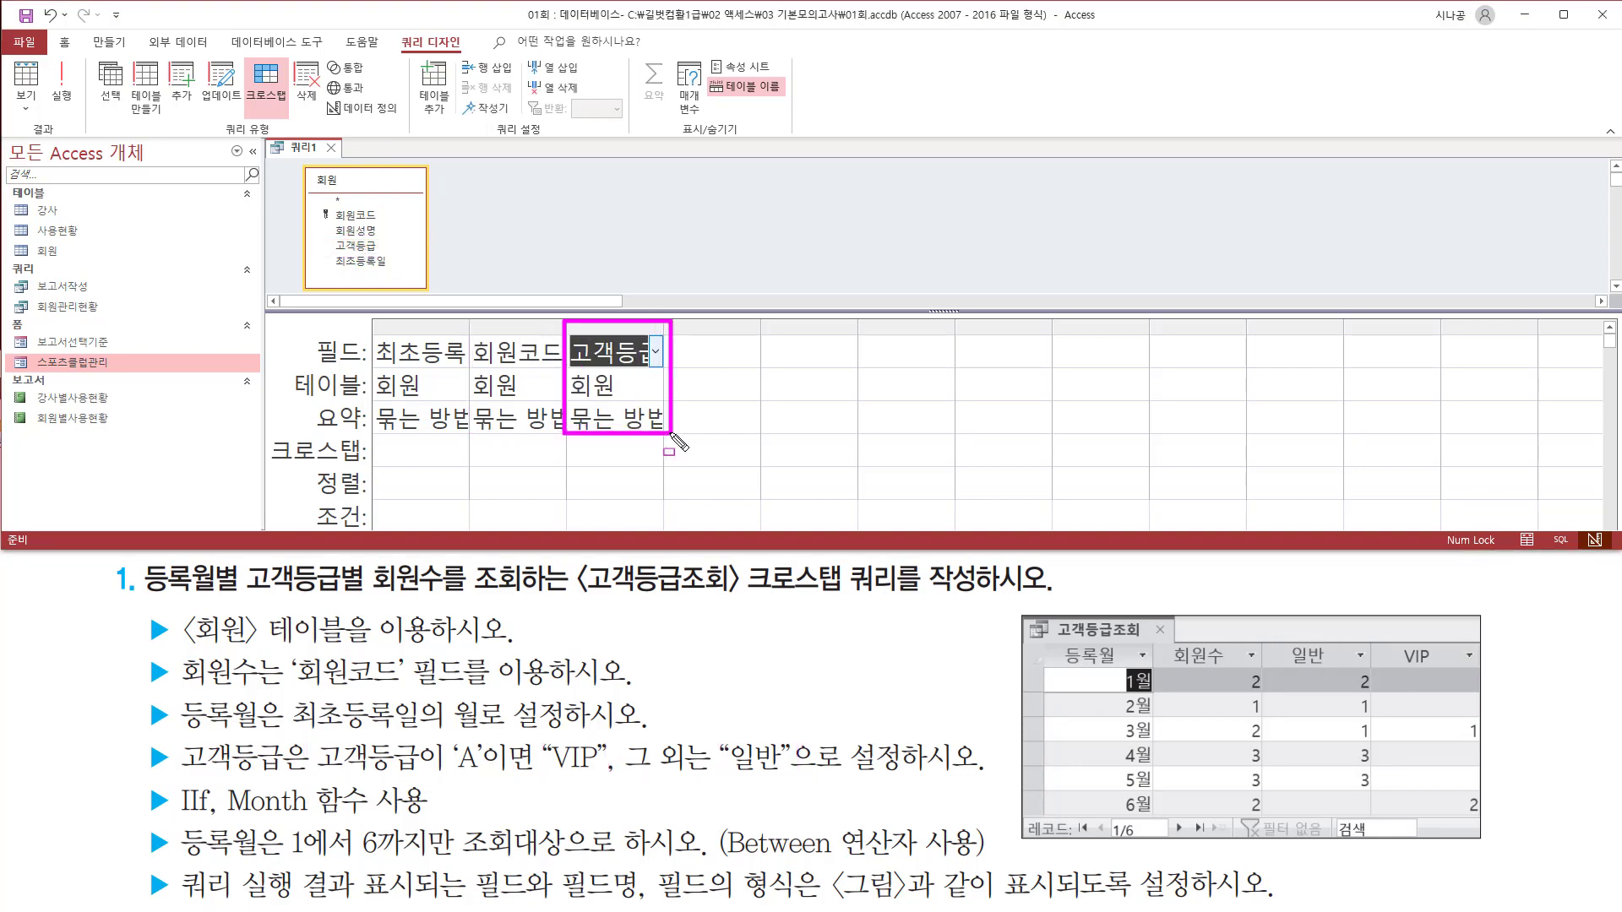
Step: Add the 회원코드 field again as the fourth column of the query grid for the counts under each grade
mouse_move(1274, 666)
left_mouse_down()
mouse_move(1384, 791)
mouse_move(1510, 847)
mouse_move(1484, 819)
left_mouse_up()
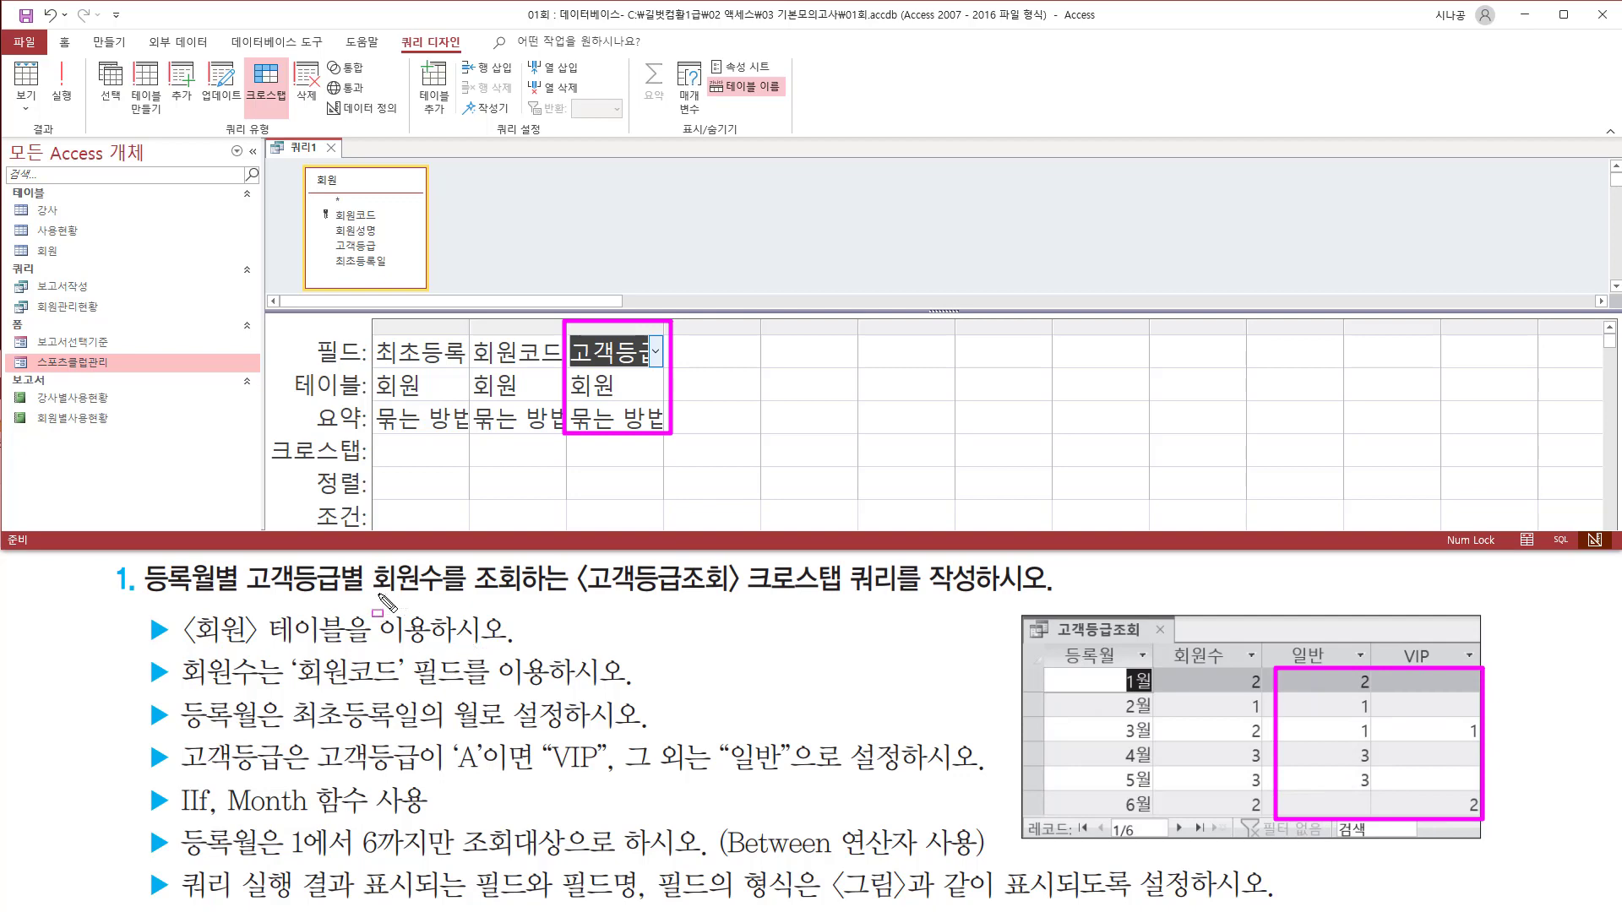
left_click_drag(366, 598, 445, 597)
mouse_move(178, 650)
left_mouse_down()
mouse_move(275, 692)
mouse_move(473, 688)
left_mouse_up()
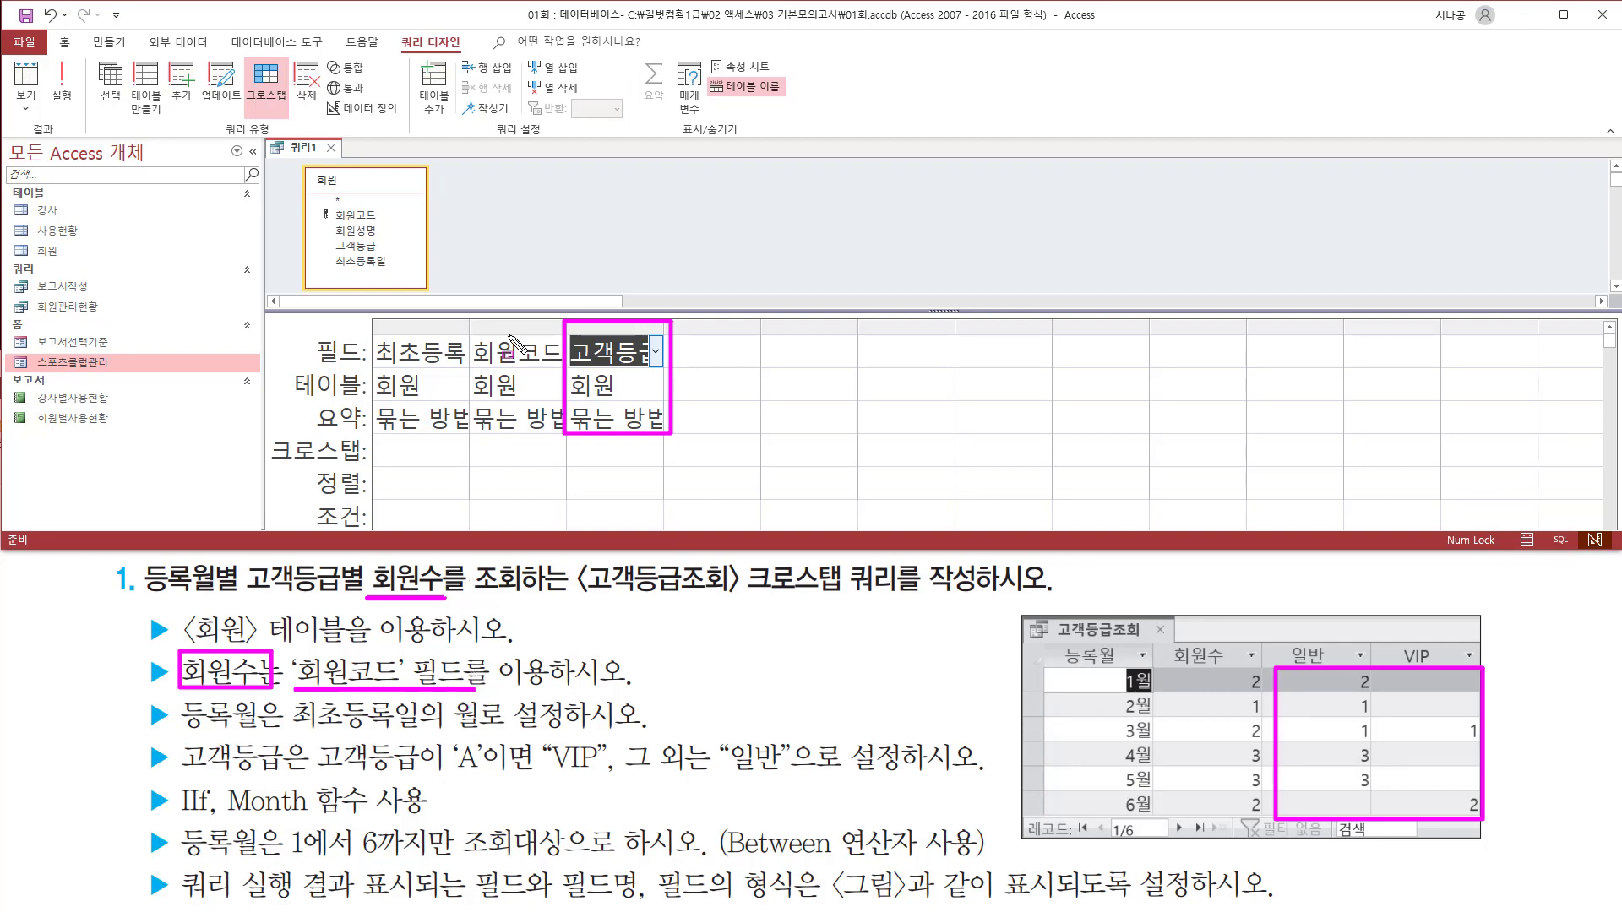
key("Escape")
left_click(365, 217)
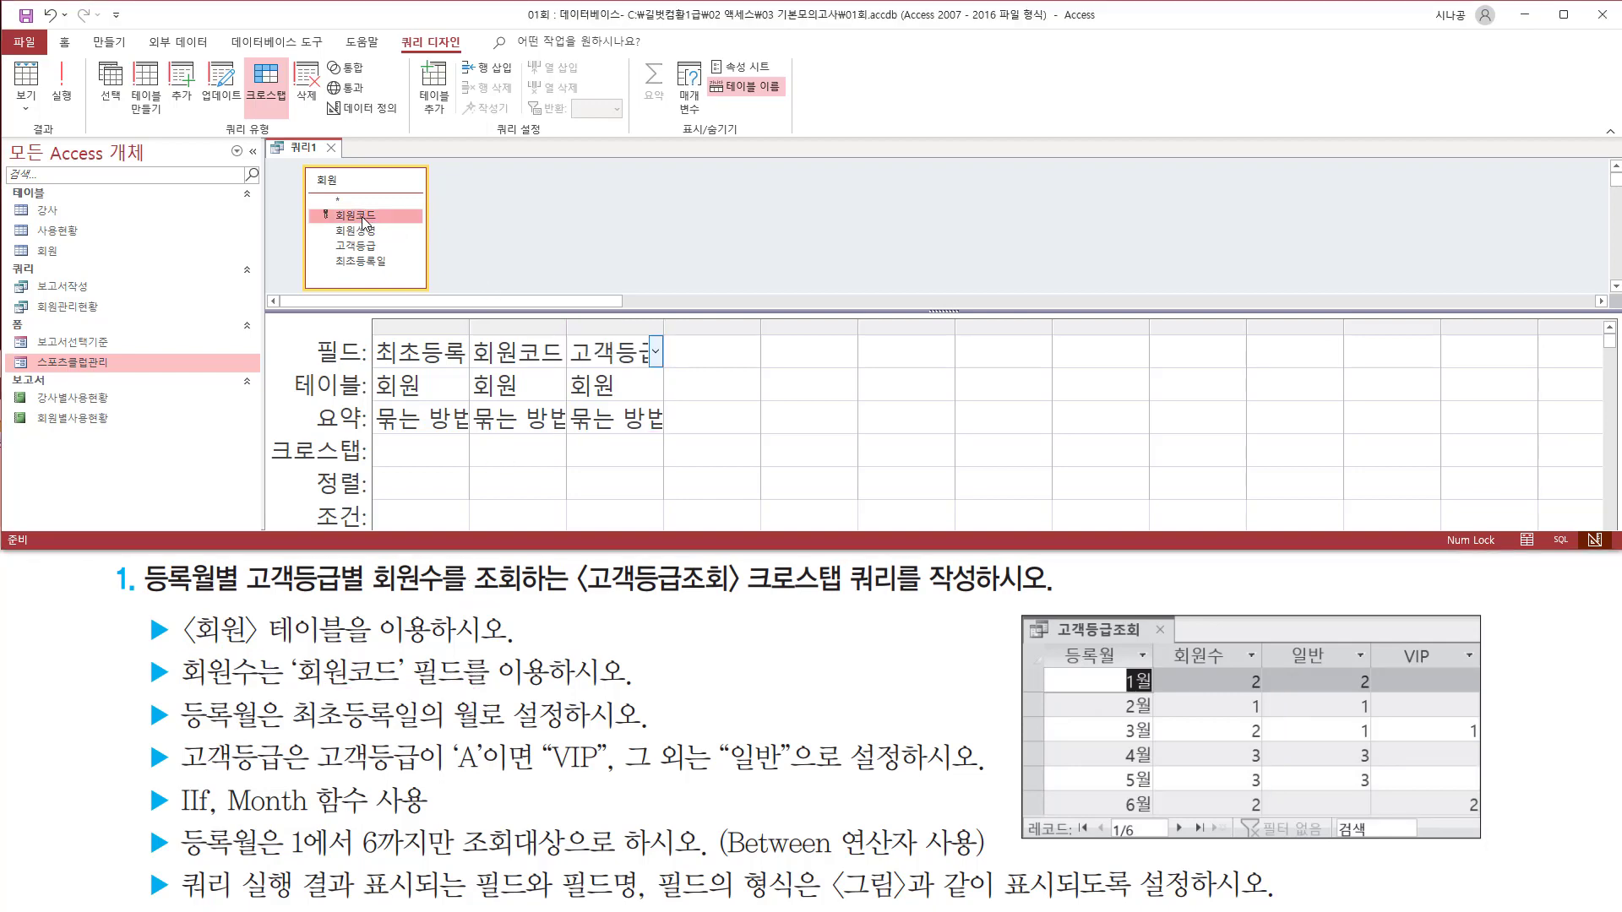
double_click(364, 216)
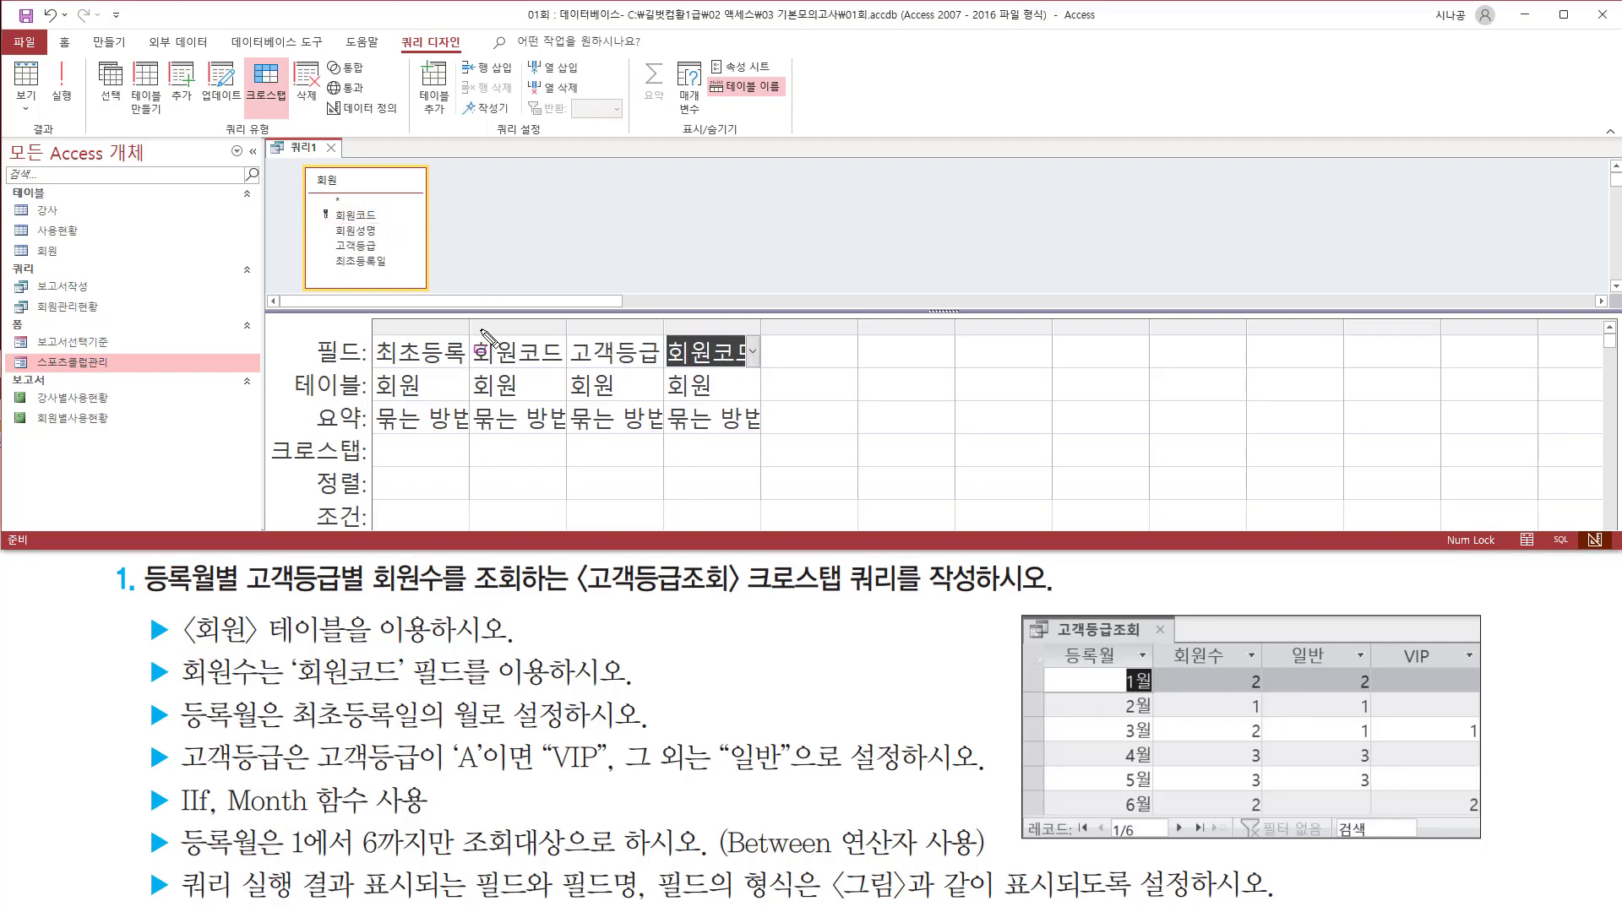
mouse_move(465, 318)
left_mouse_down()
mouse_move(490, 435)
mouse_move(562, 440)
left_mouse_up()
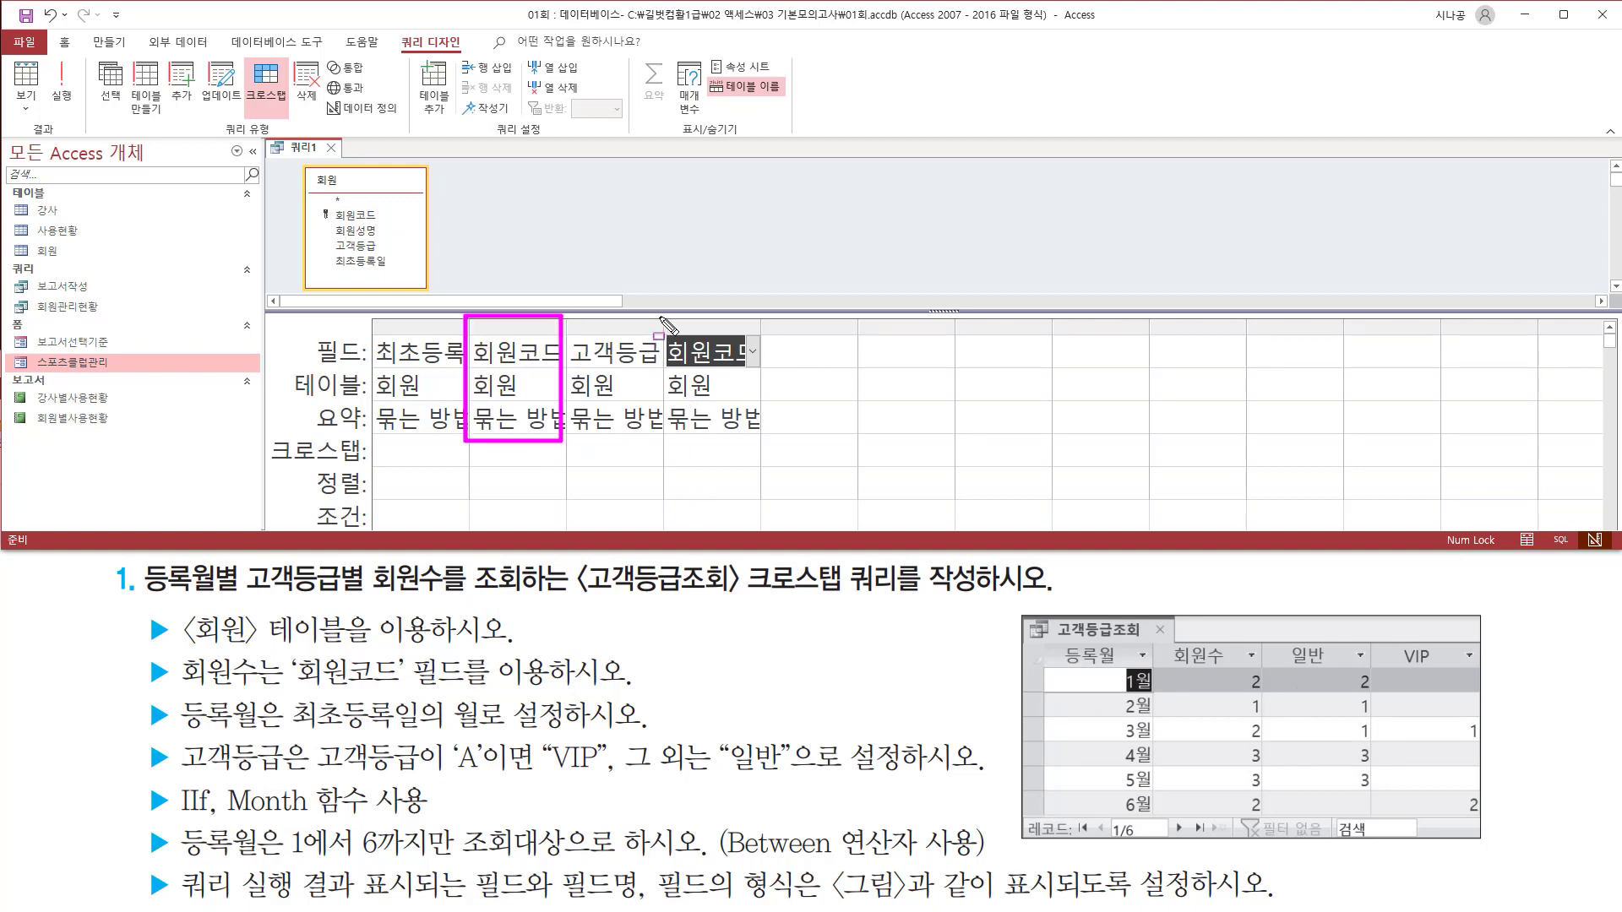
mouse_move(660, 318)
left_mouse_down()
mouse_move(708, 446)
mouse_move(764, 456)
left_mouse_up()
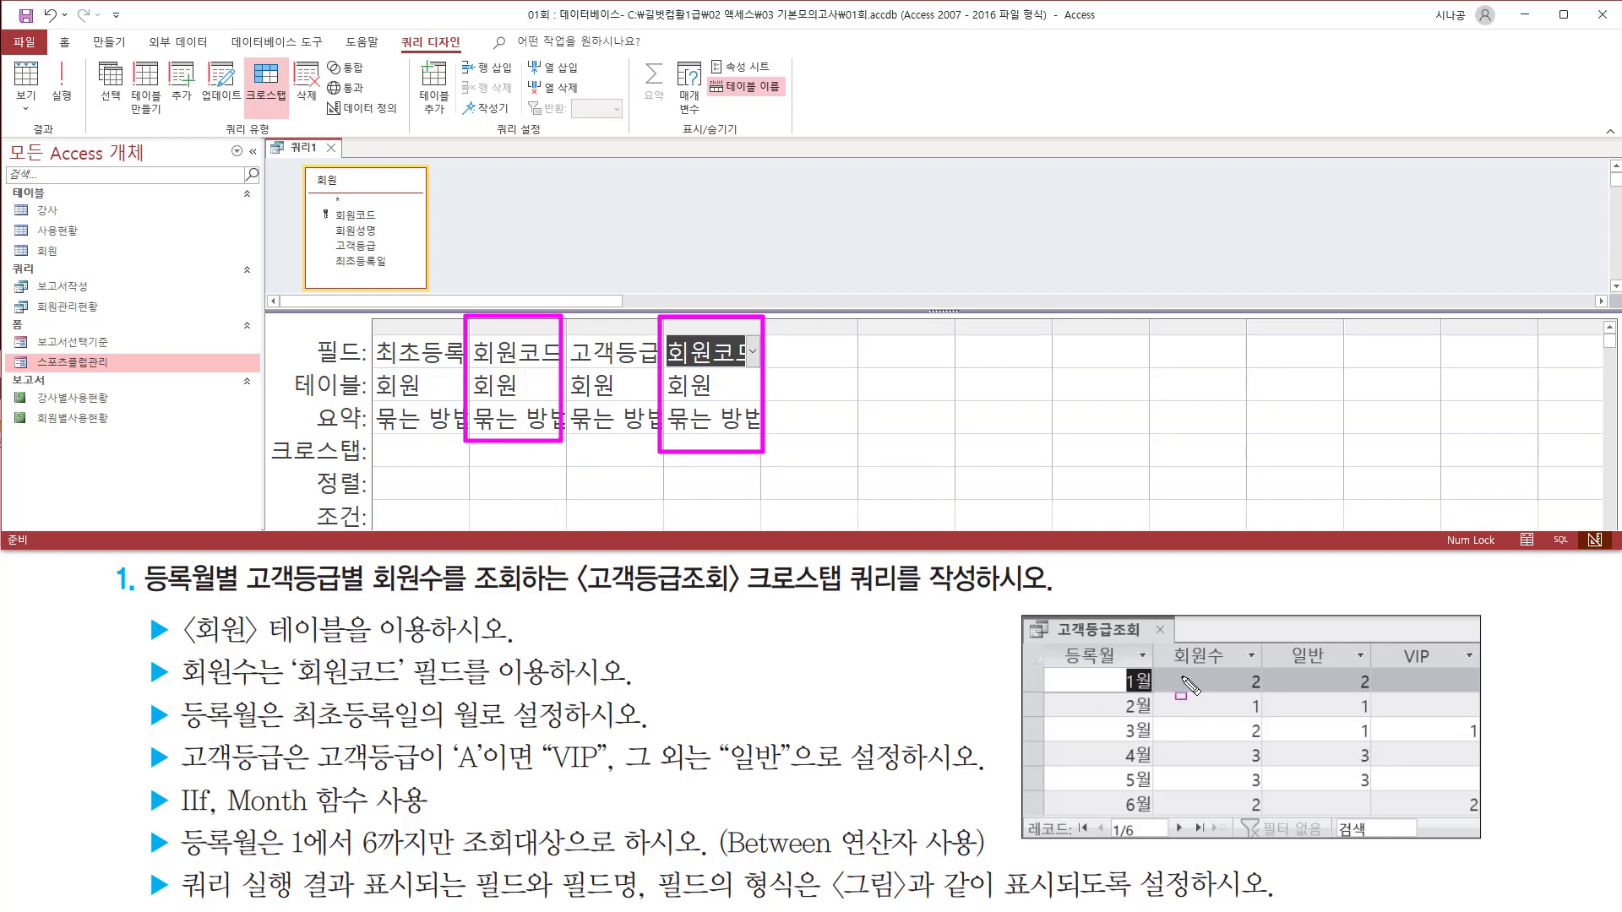
left_click_drag(1166, 640, 1271, 815)
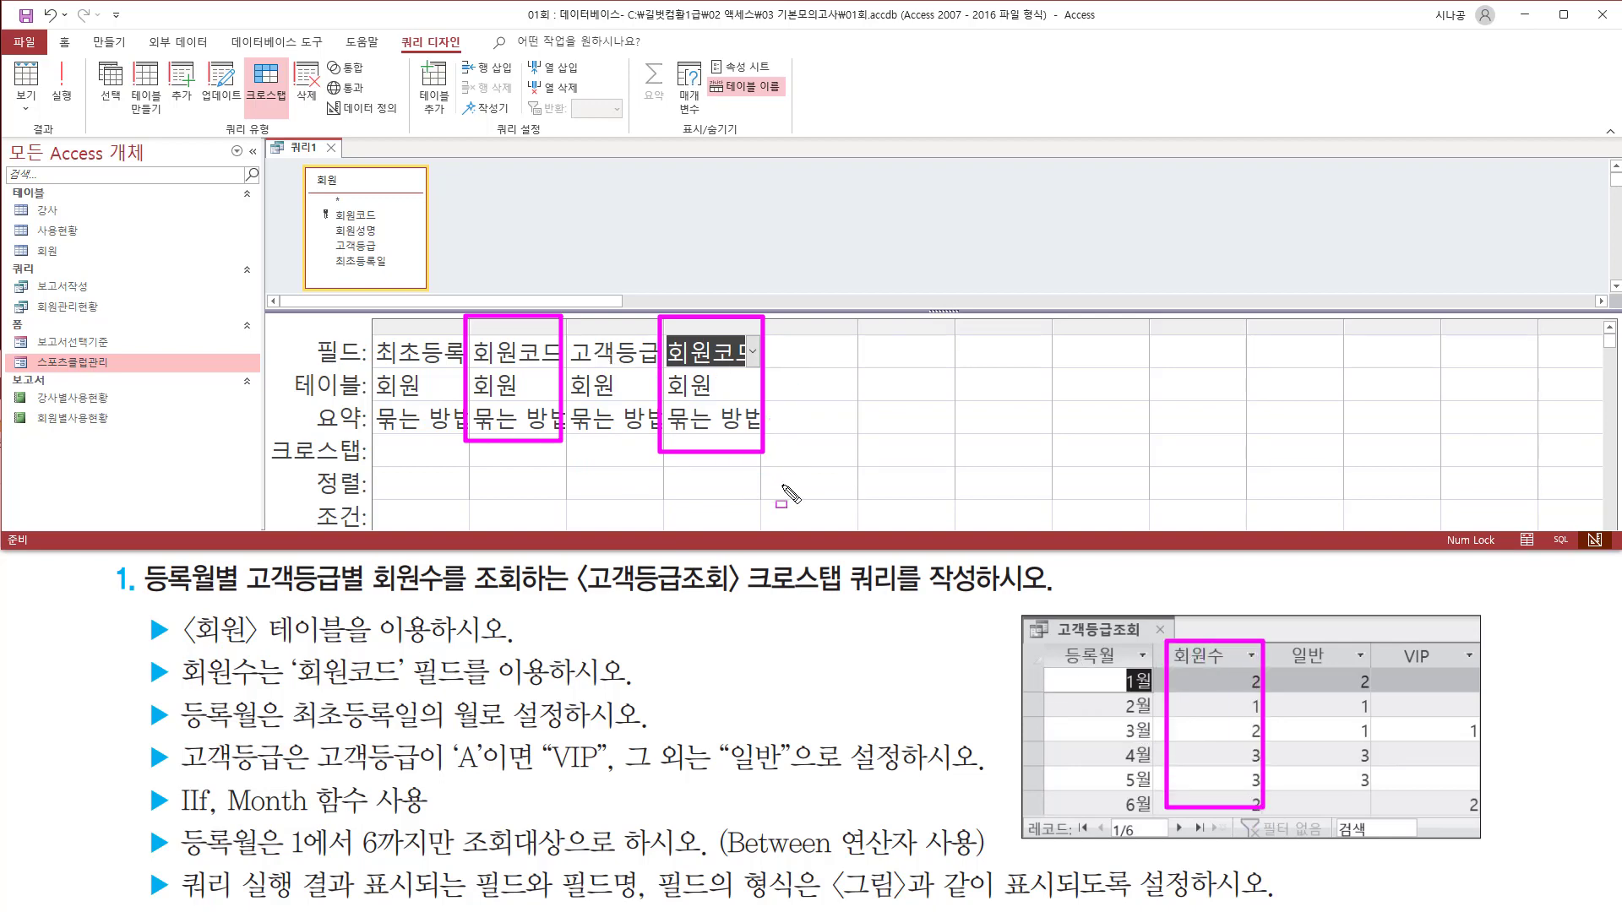
left_click_drag(1272, 672, 1487, 816)
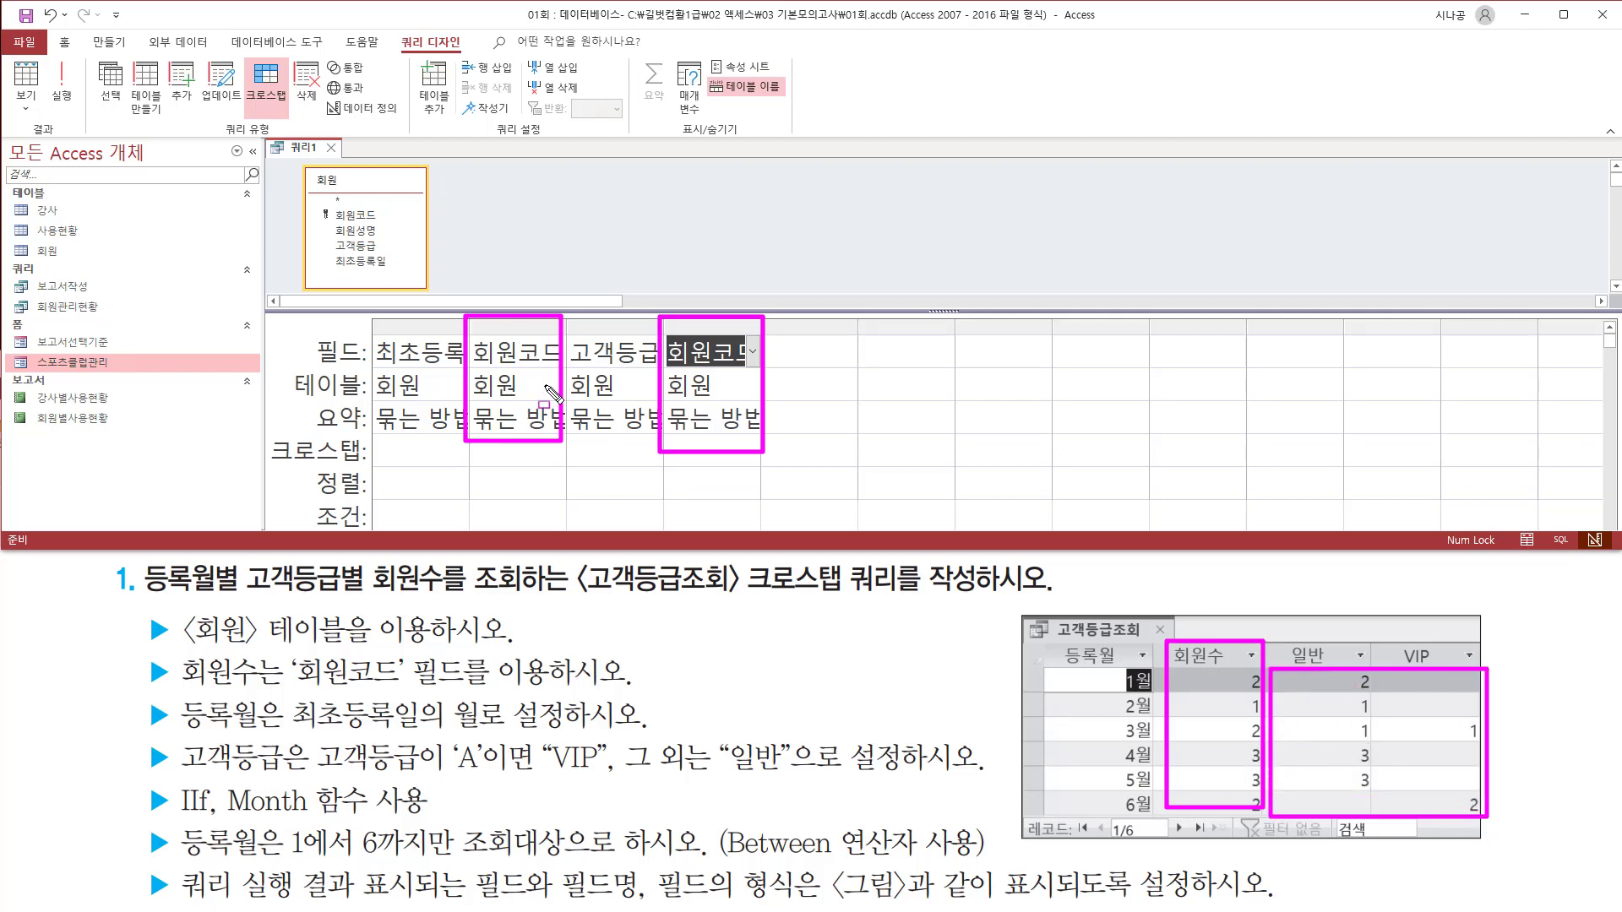
key("Escape")
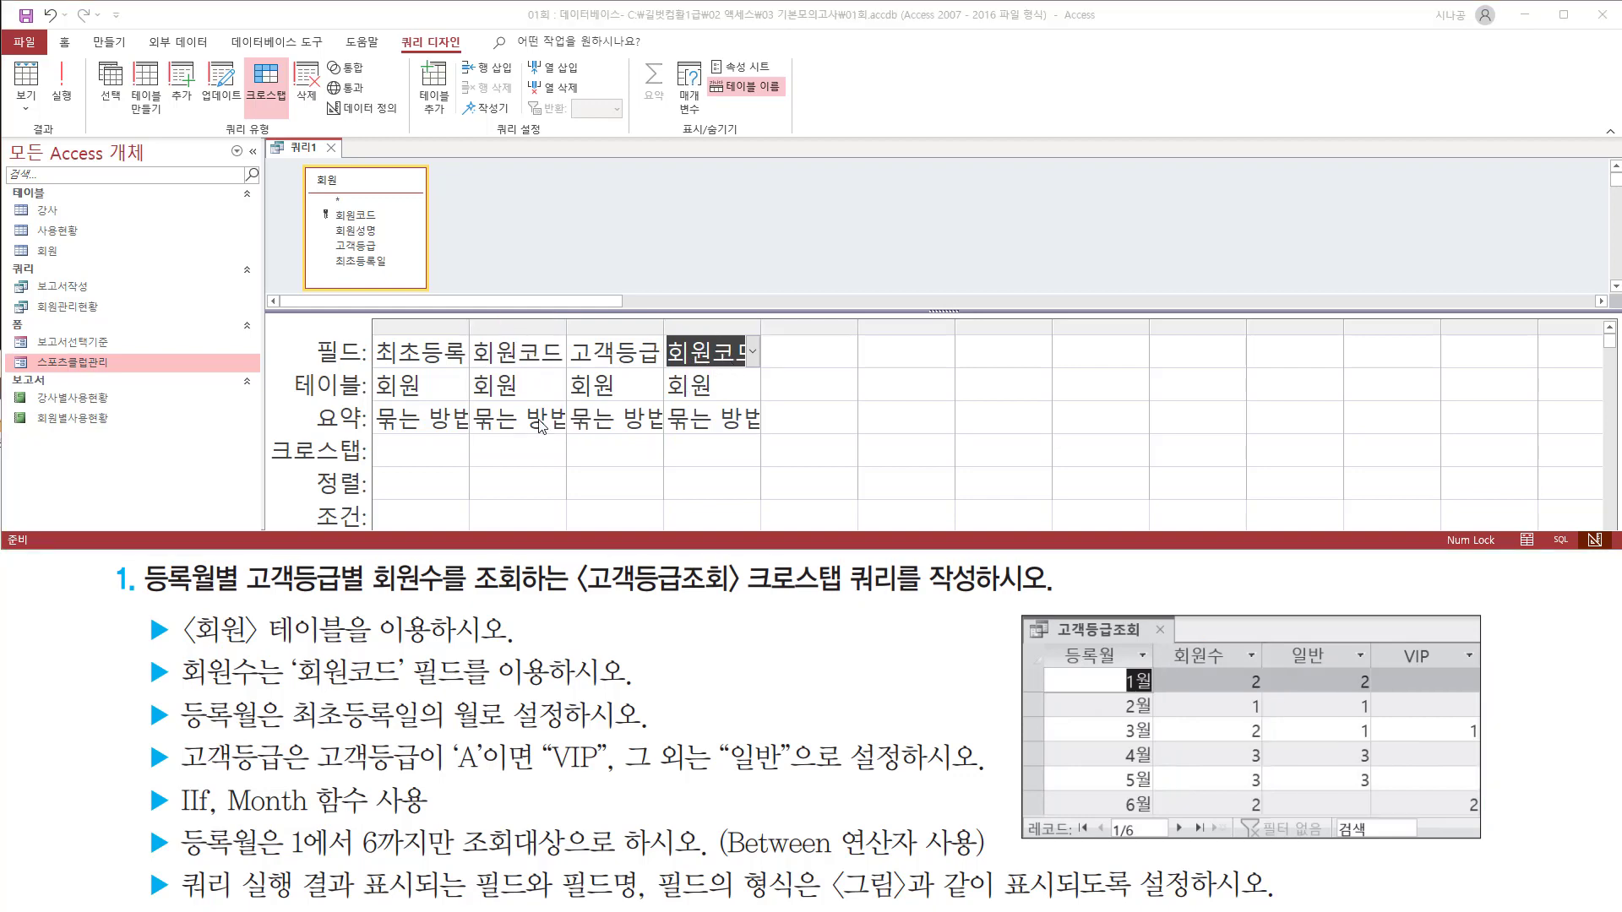
Step: Set the summary (요약) of both 회원코드 columns to 개수
left_click(555, 424)
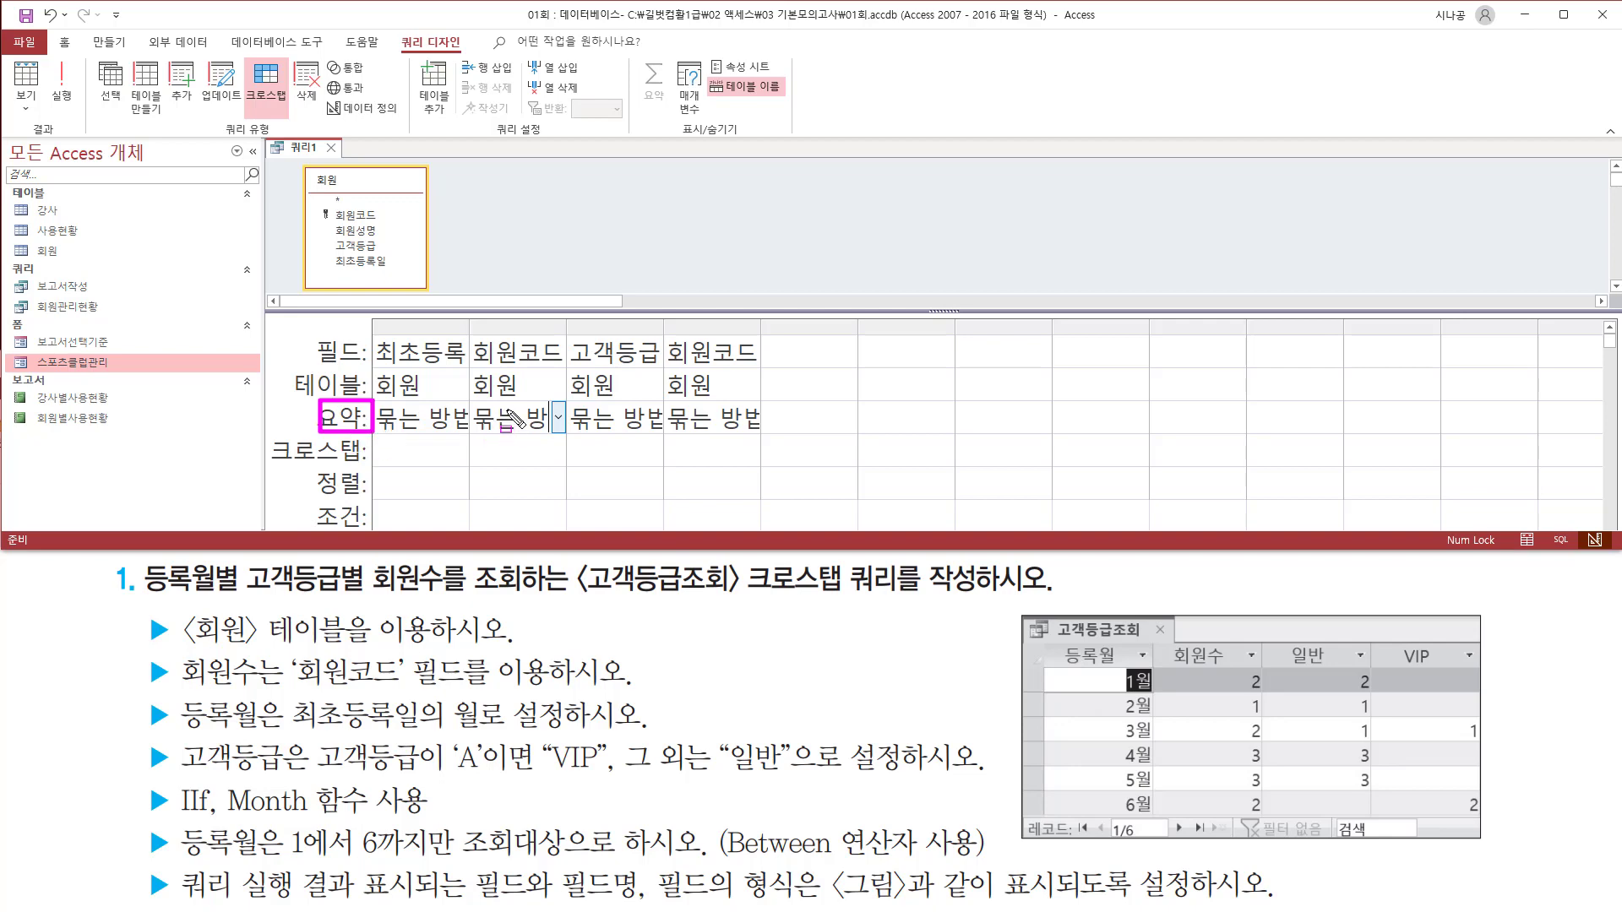
left_click(559, 418)
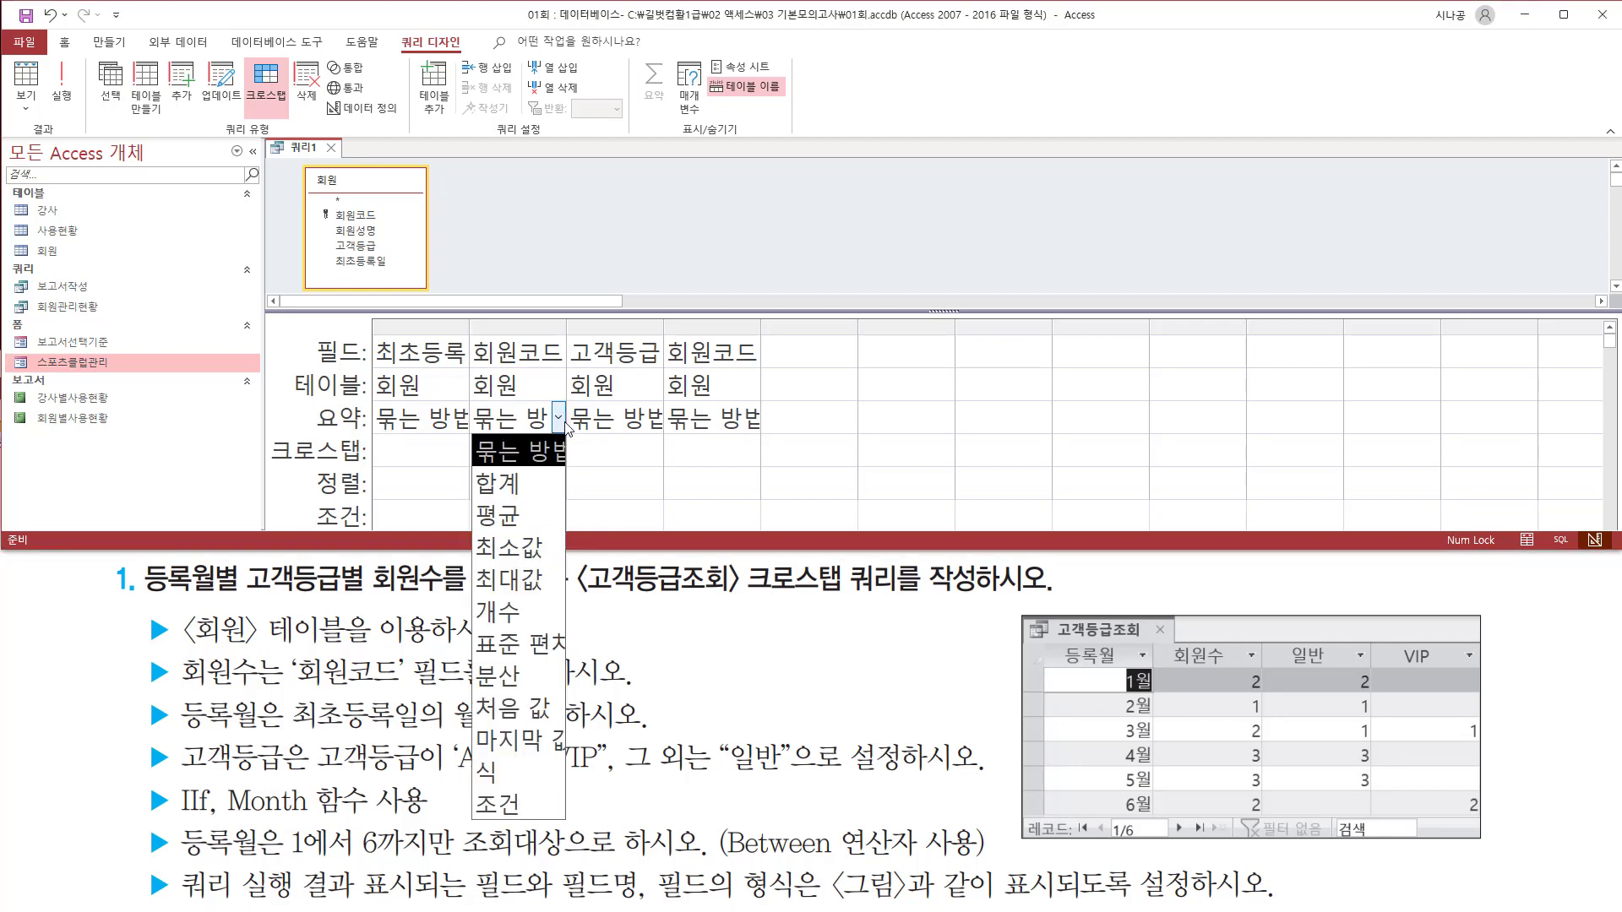
left_click(498, 611)
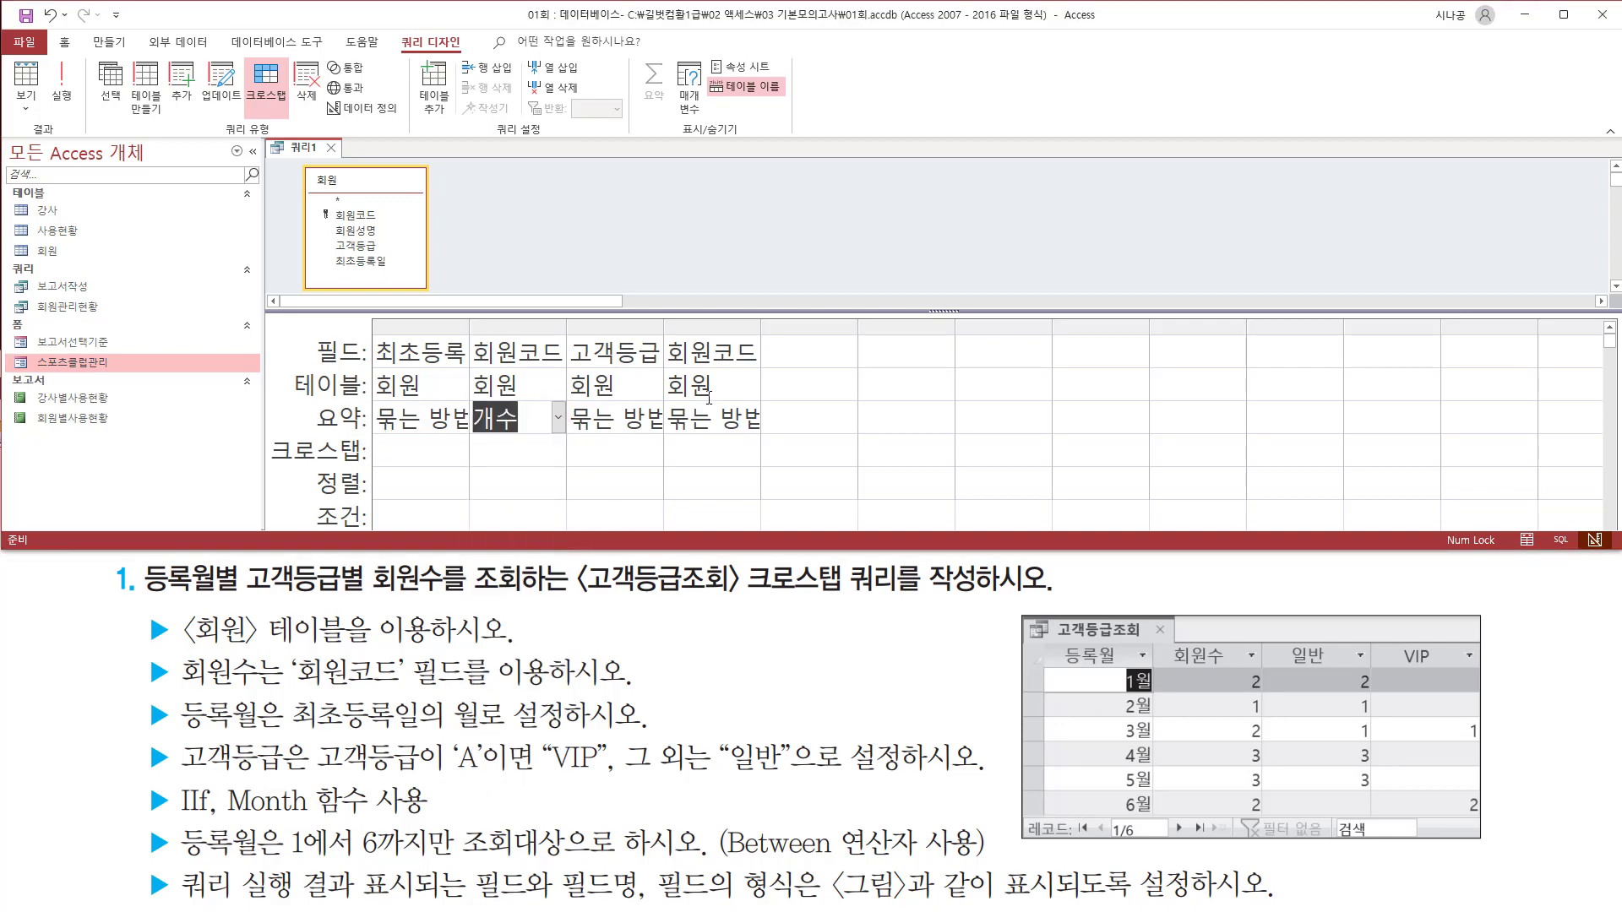
left_click(712, 419)
left_click(750, 418)
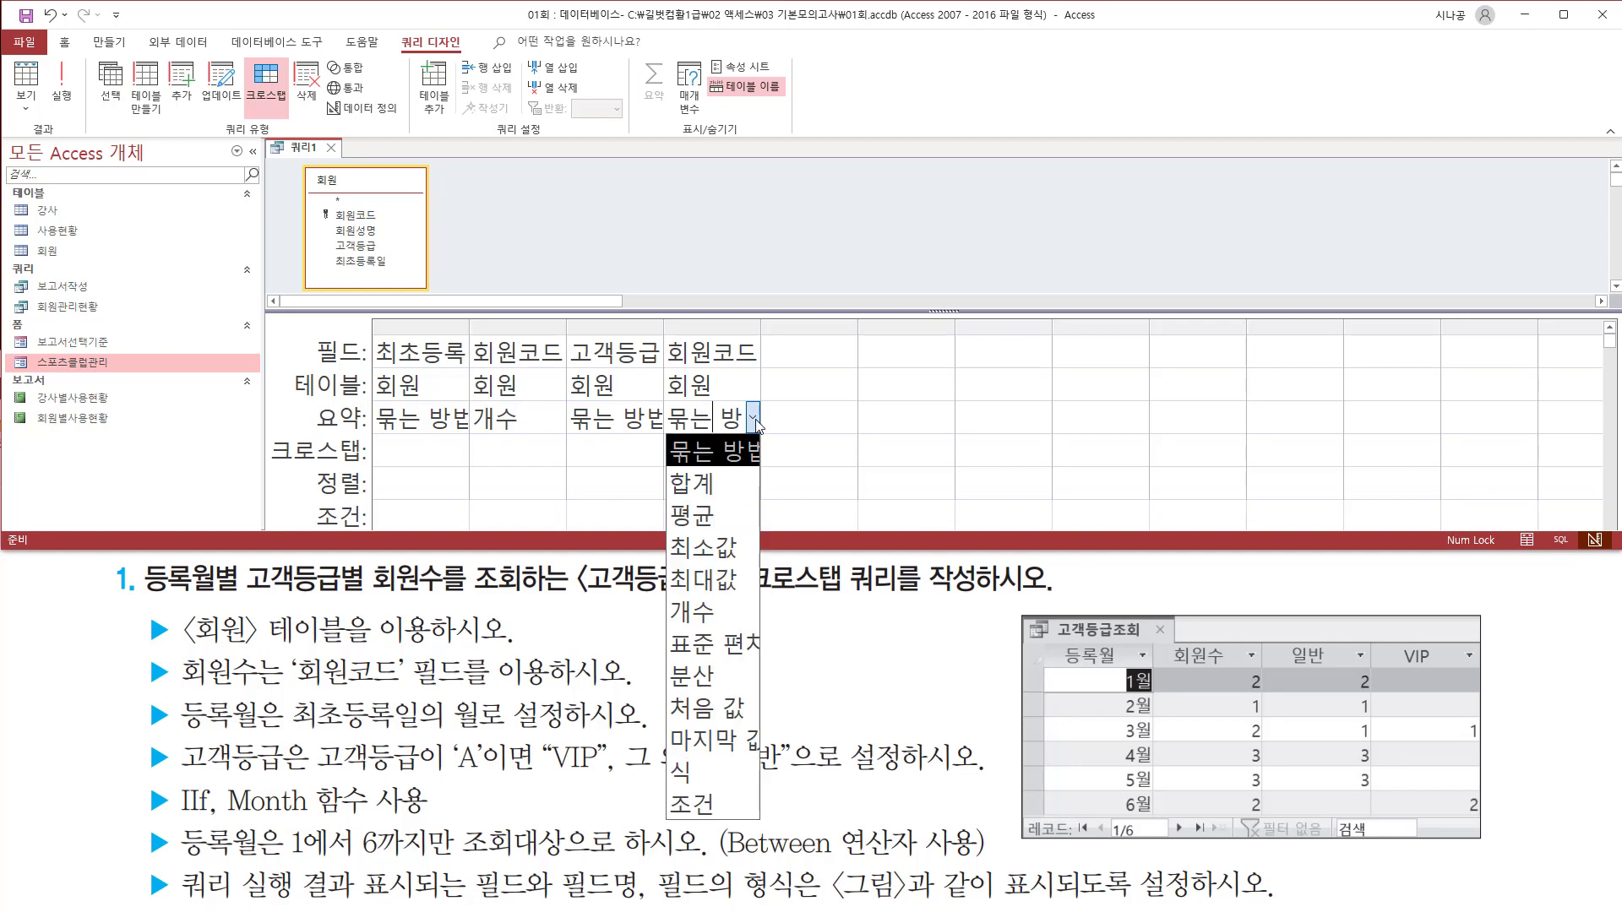
left_click(713, 610)
left_click_drag(1174, 642, 1267, 821)
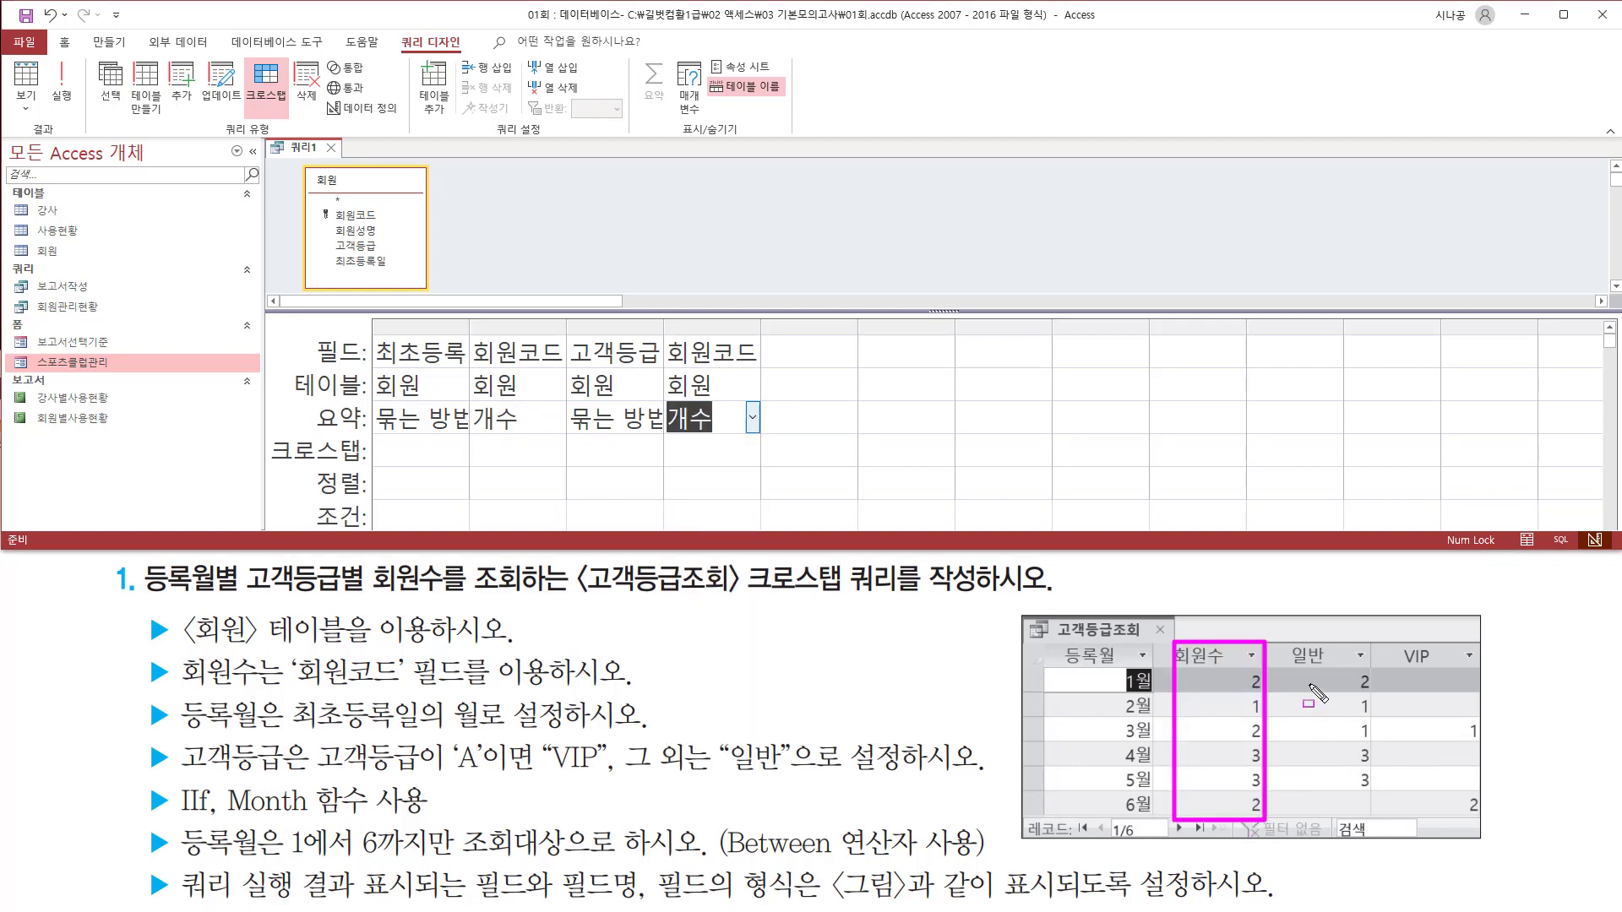
left_click_drag(1274, 669, 1487, 819)
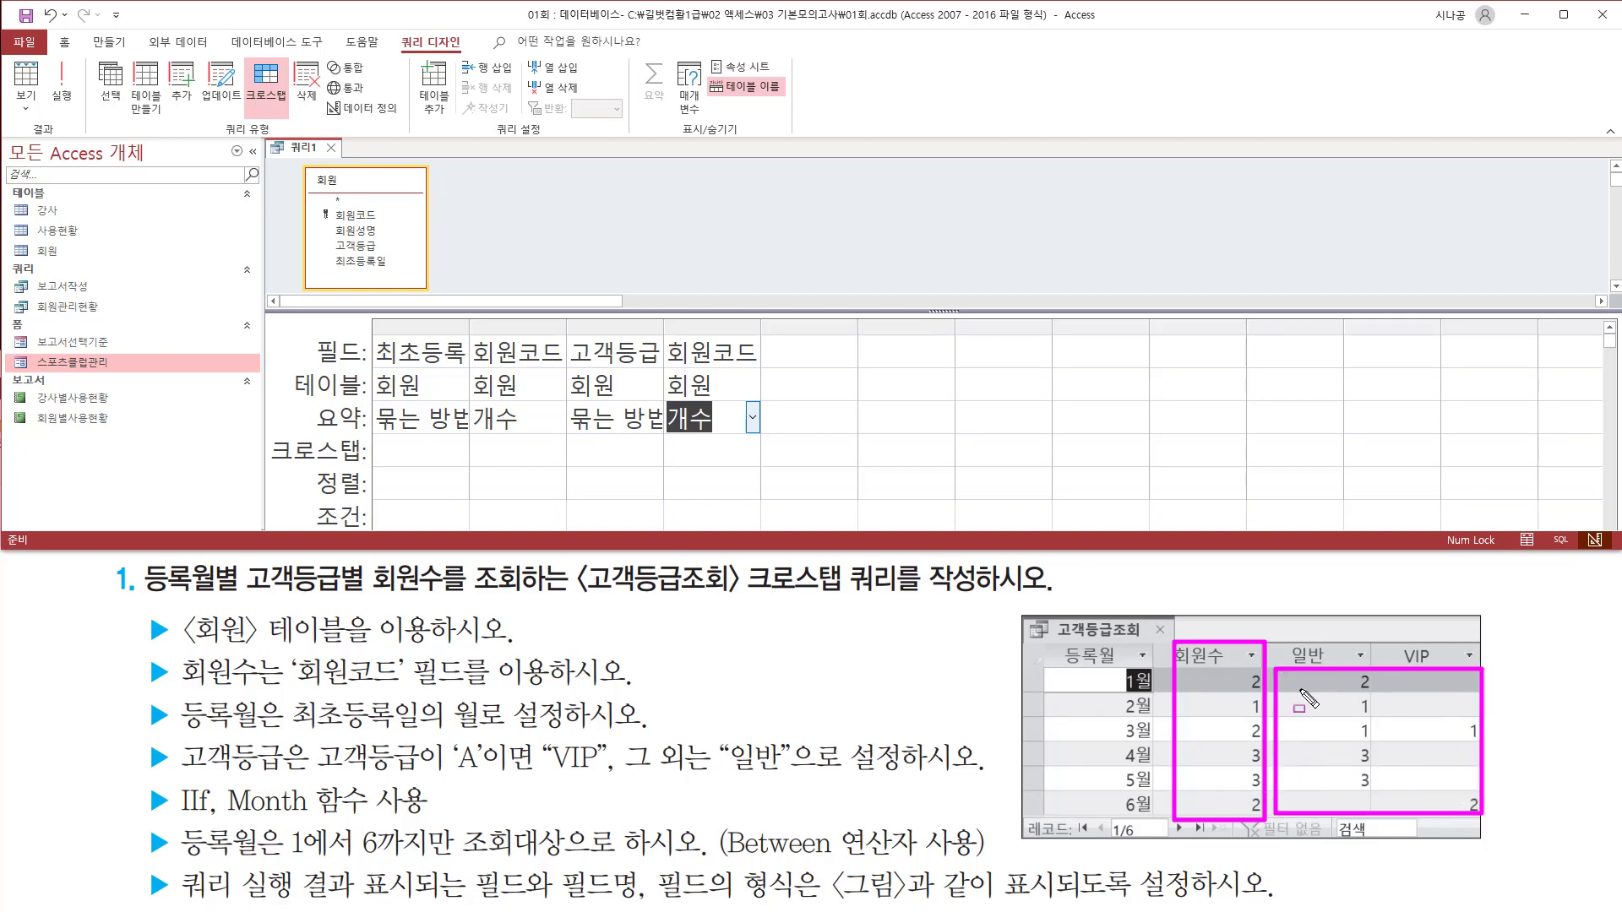
mouse_move(469, 400)
left_mouse_down()
mouse_move(539, 445)
mouse_move(553, 435)
left_mouse_up()
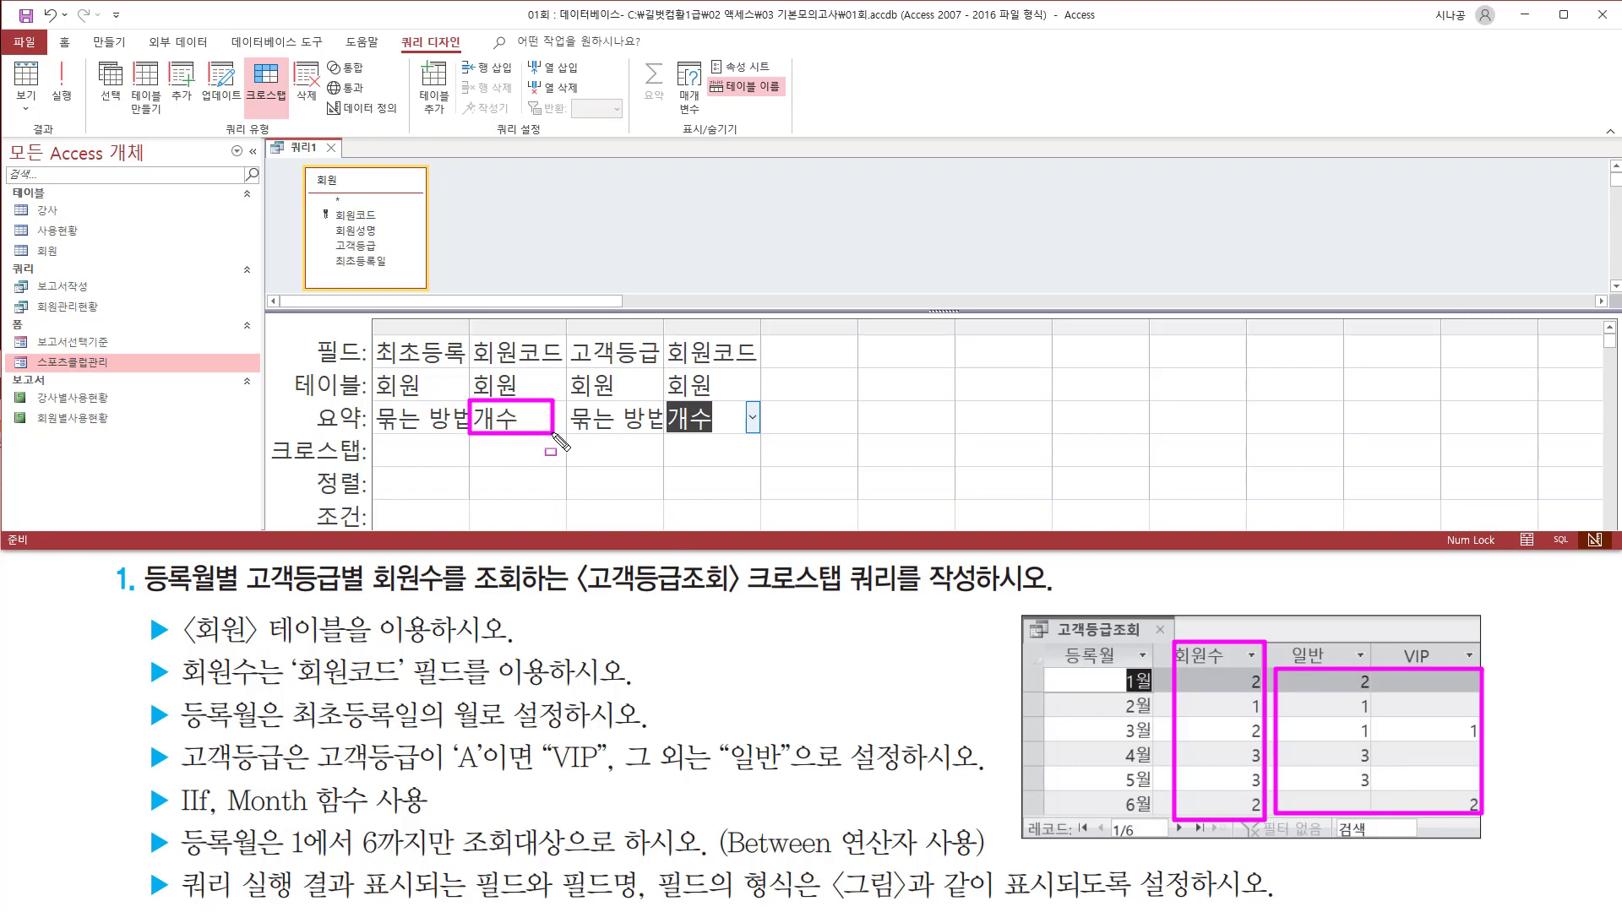
mouse_move(664, 399)
left_mouse_down()
mouse_move(684, 437)
mouse_move(763, 439)
left_mouse_up()
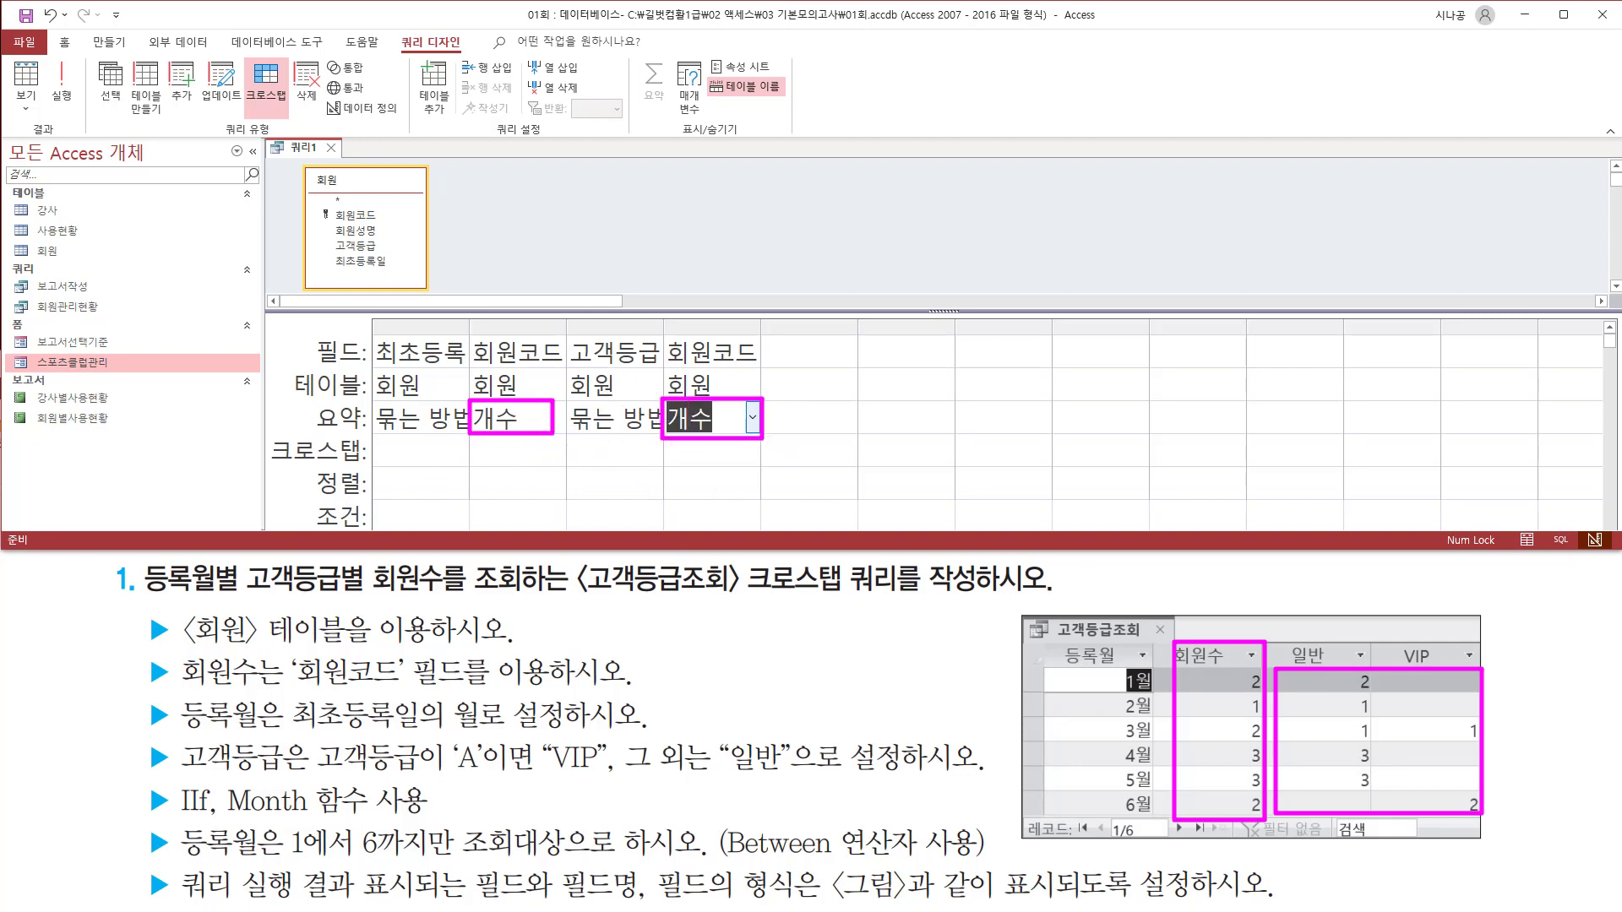
Step: Set the crosstab (크로스탭) role of the 최초등록일 column and the first 회원코드 column to 행 머리글
key("Escape")
left_click(450, 448)
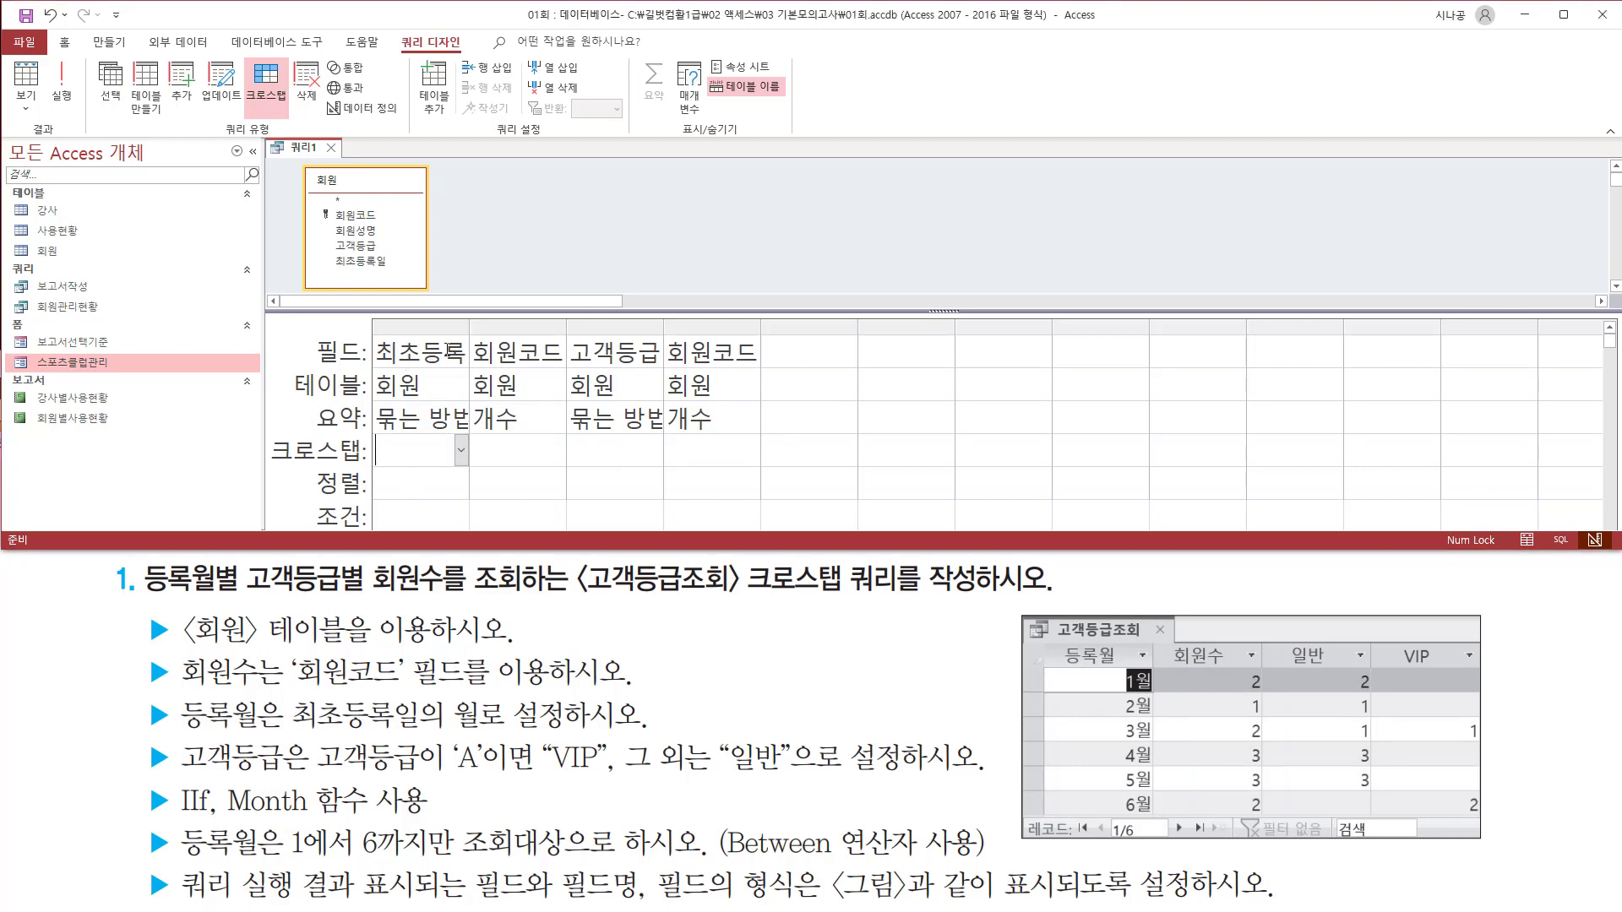
left_click(461, 450)
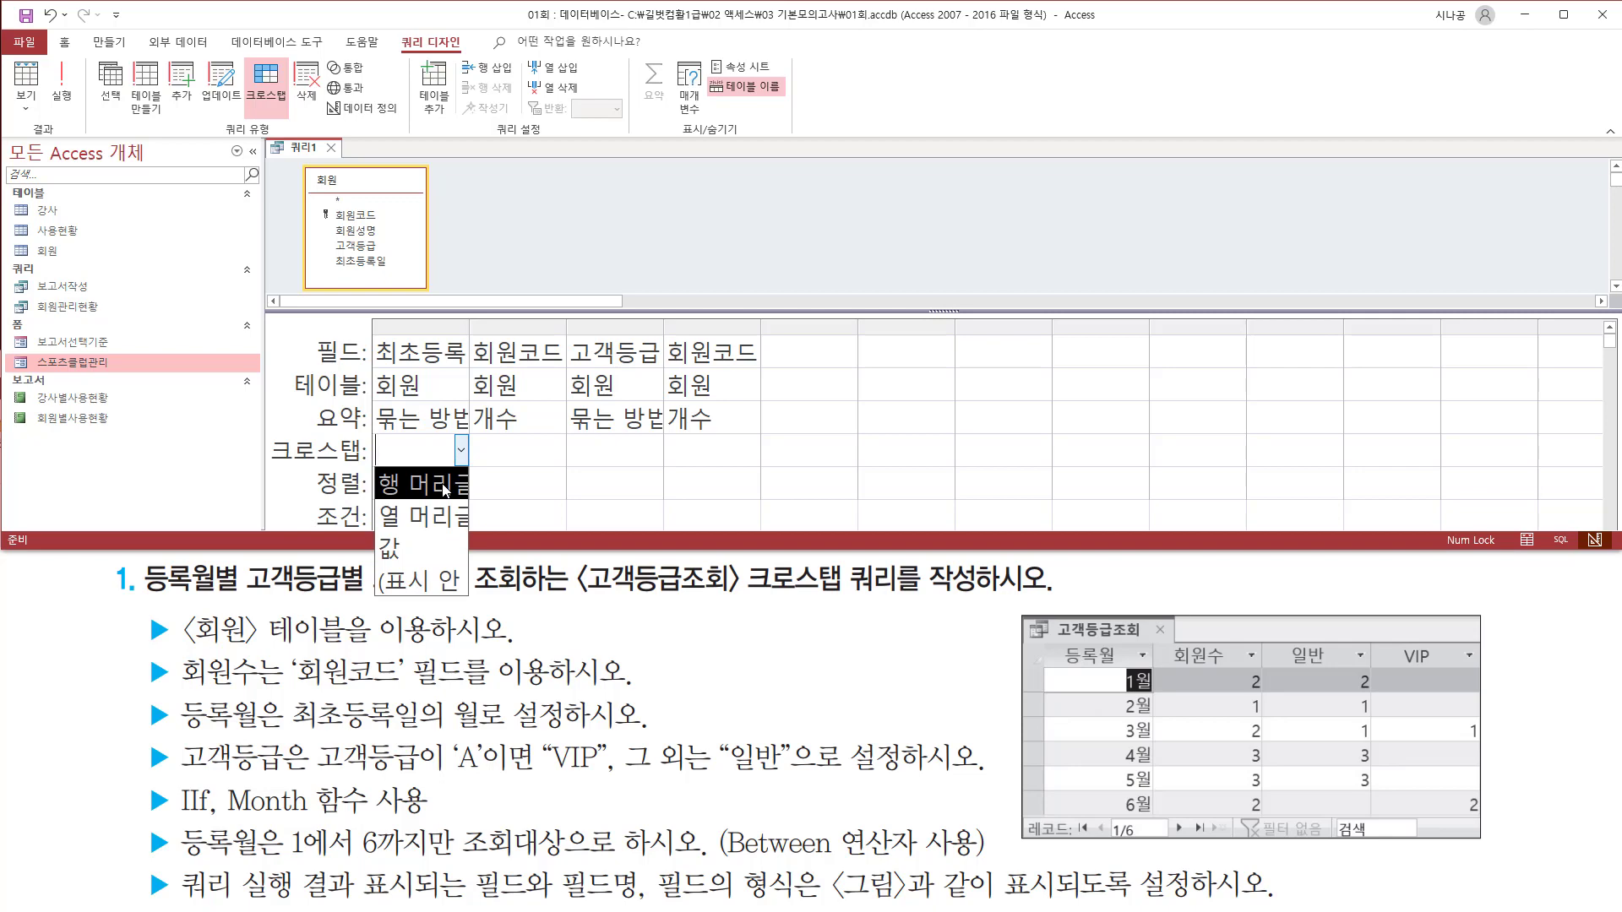
left_click(445, 487)
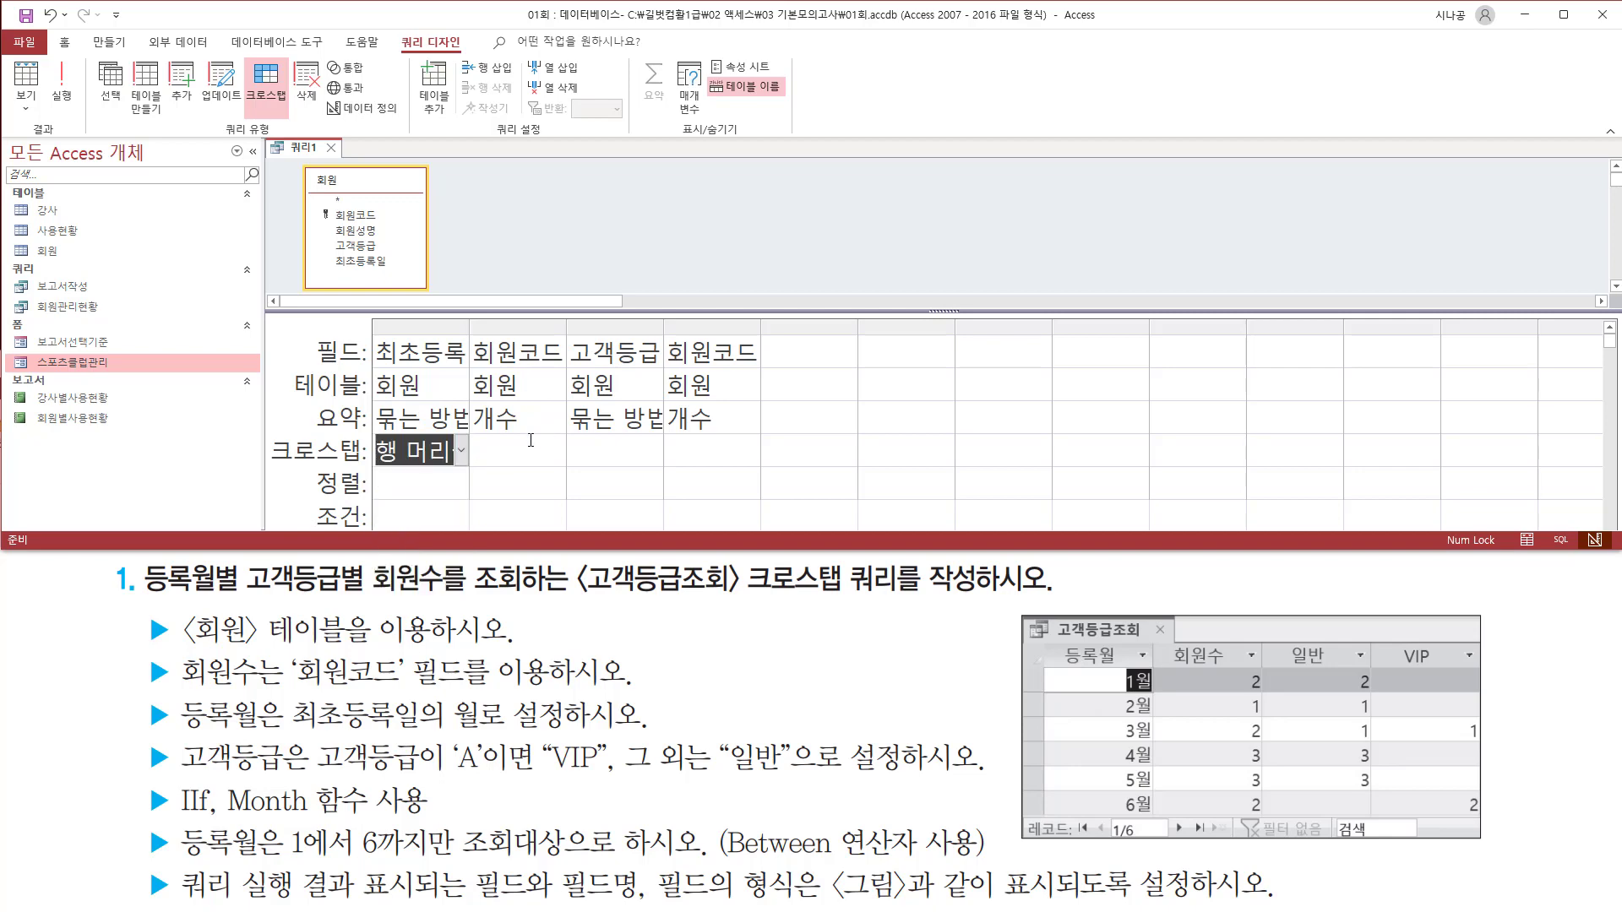
left_click(530, 440)
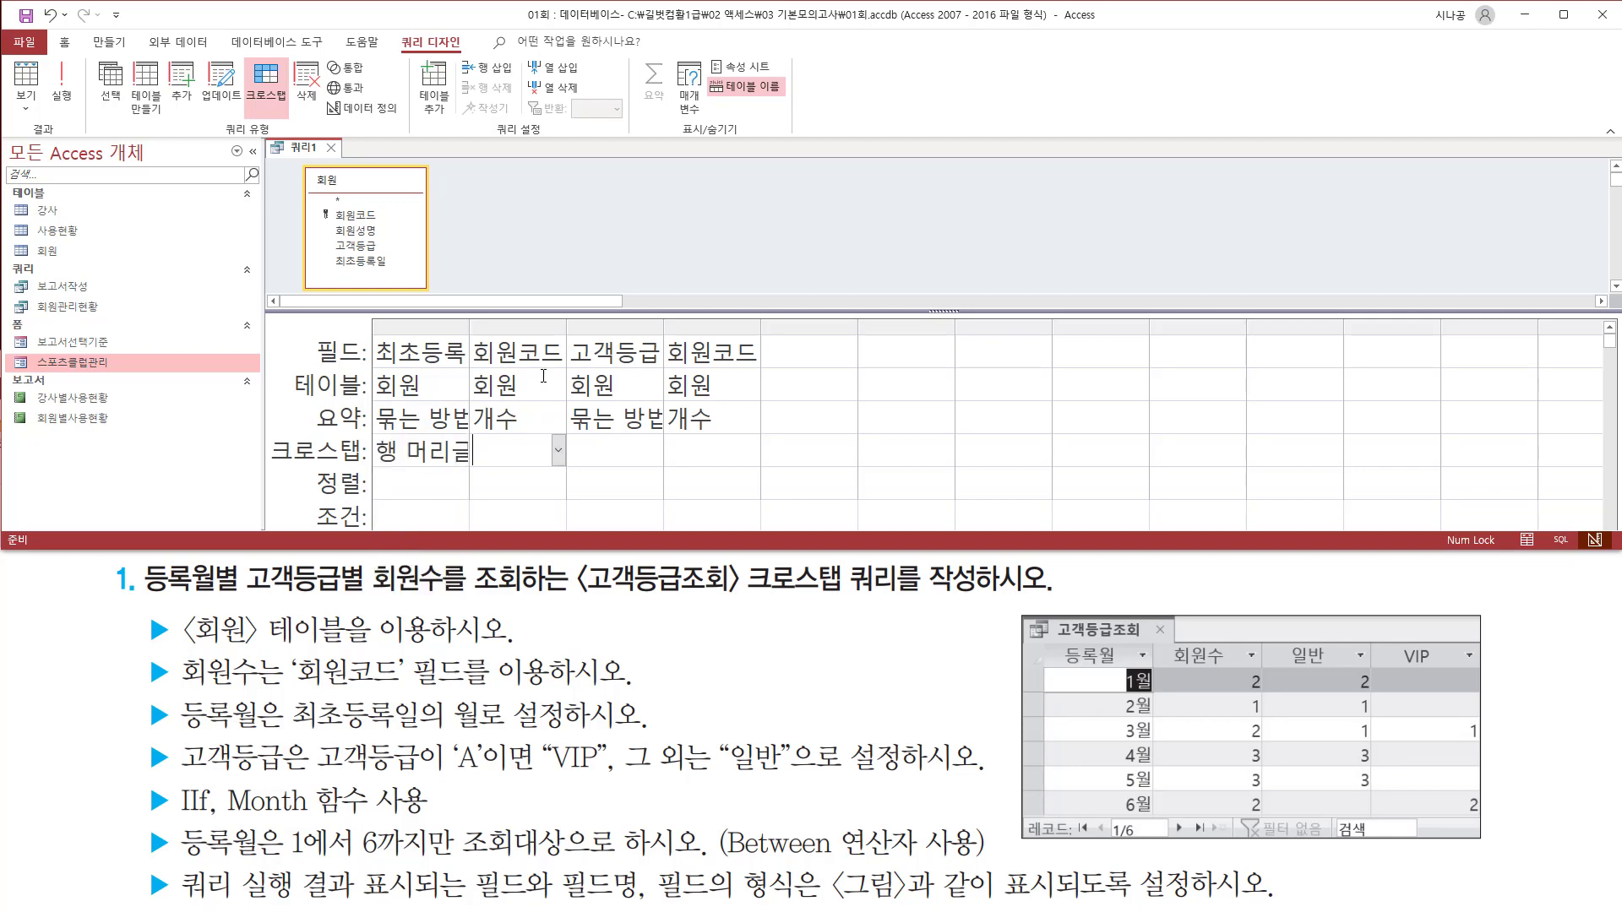
left_click(558, 454)
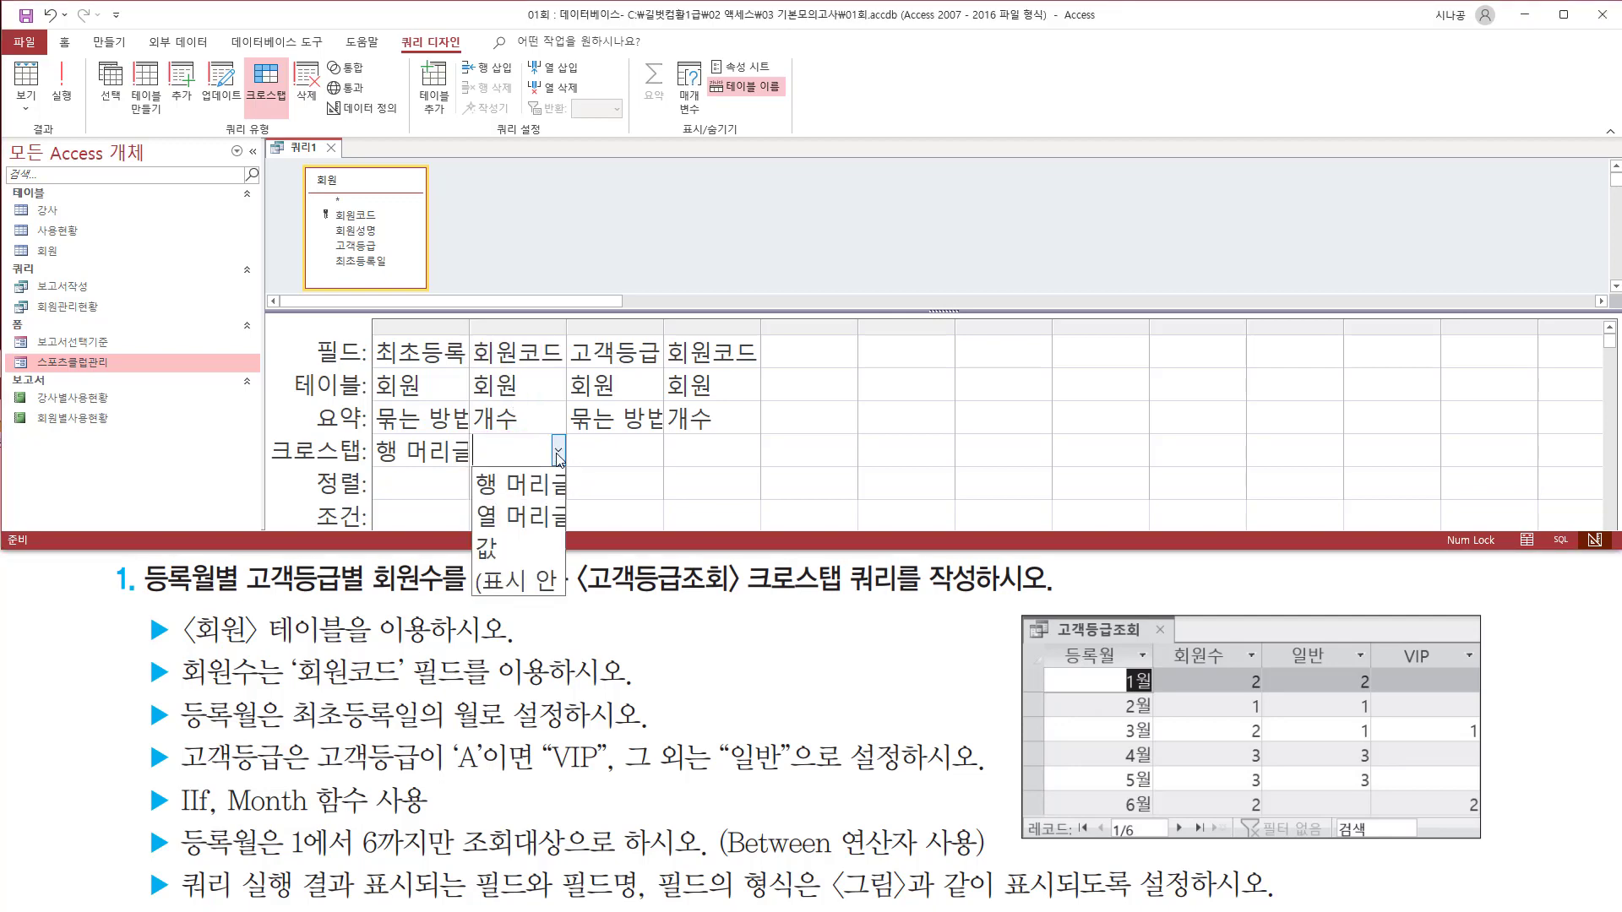
left_click(538, 494)
Step: Set the crosstab (크로스탭) role of 고객등급 to 열 머리글 and of the last 회원코드 column to 값
left_click(624, 451)
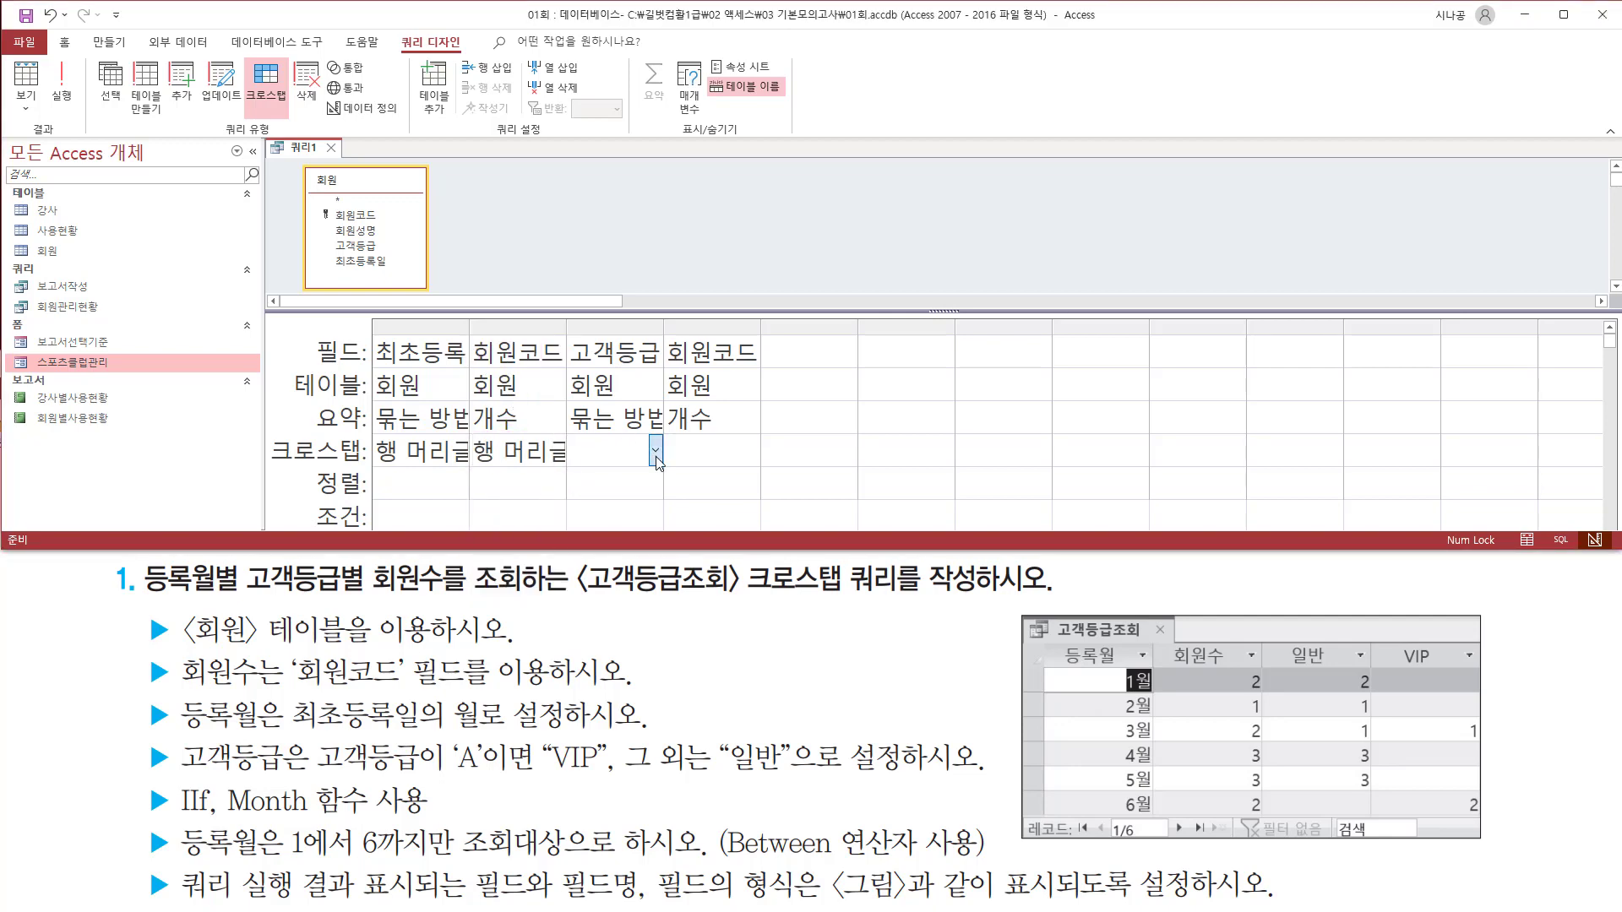
left_click(655, 451)
left_click(637, 517)
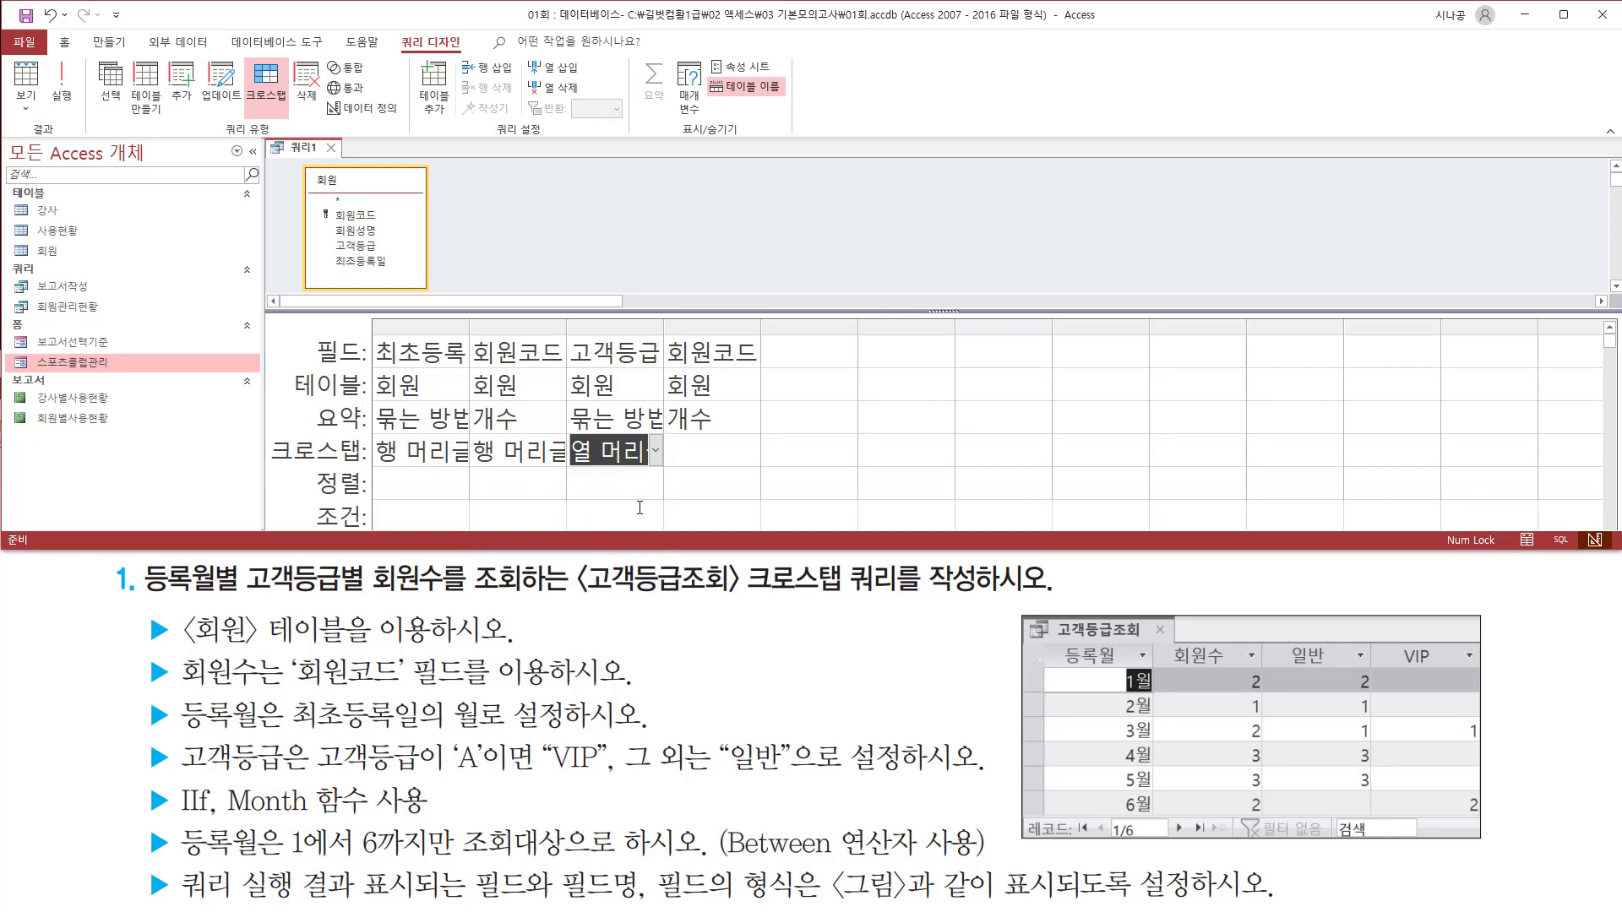
left_click(713, 448)
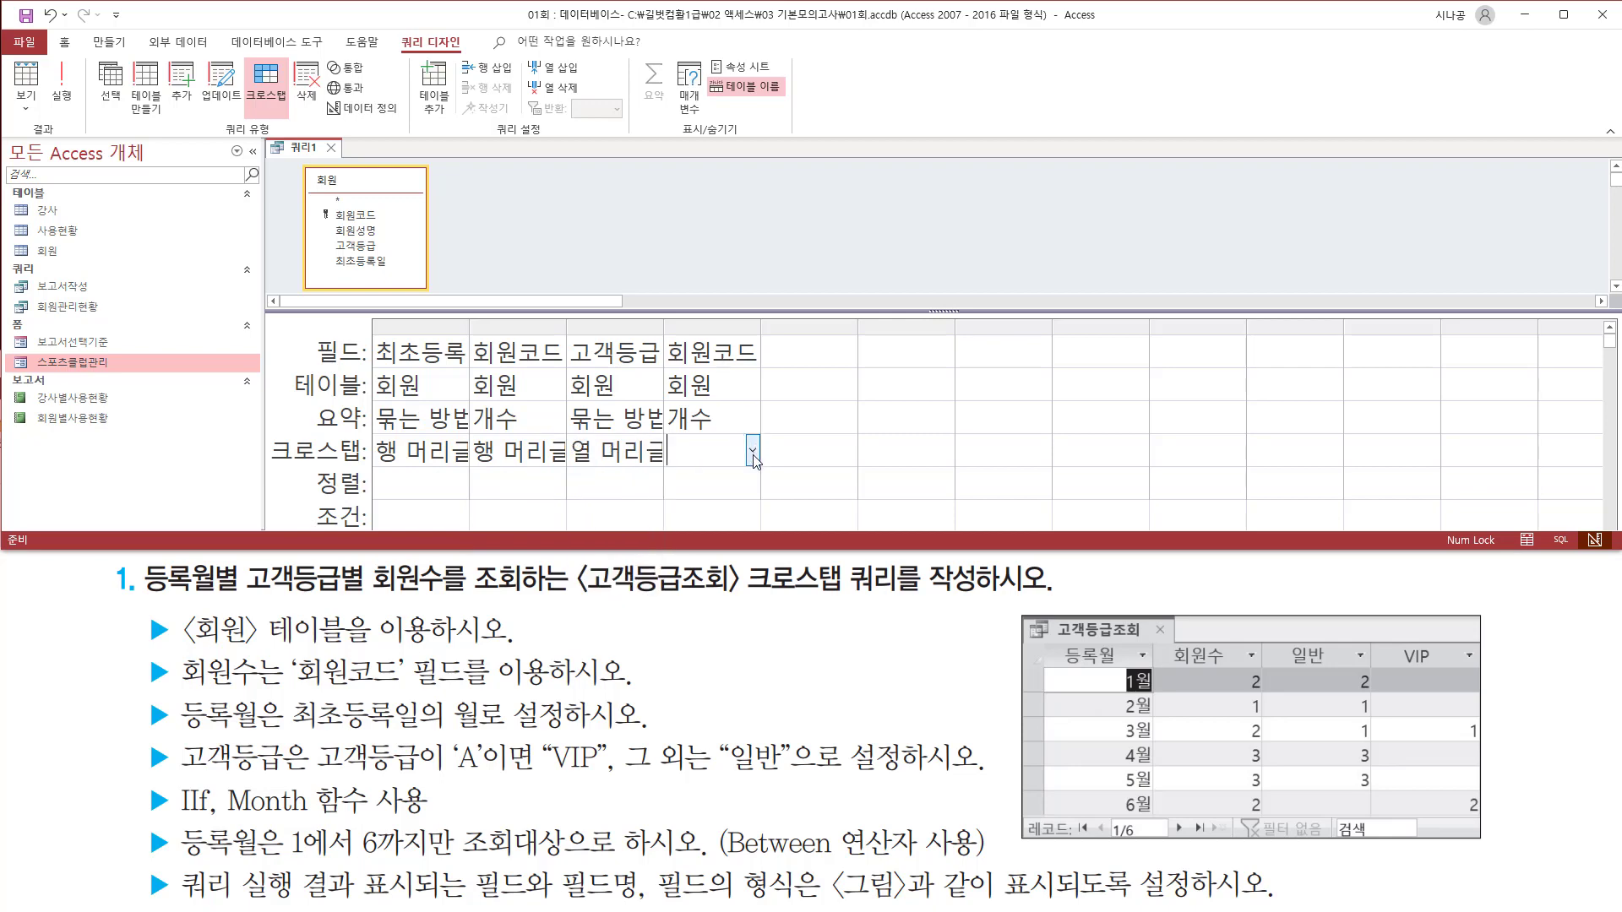
left_click(752, 452)
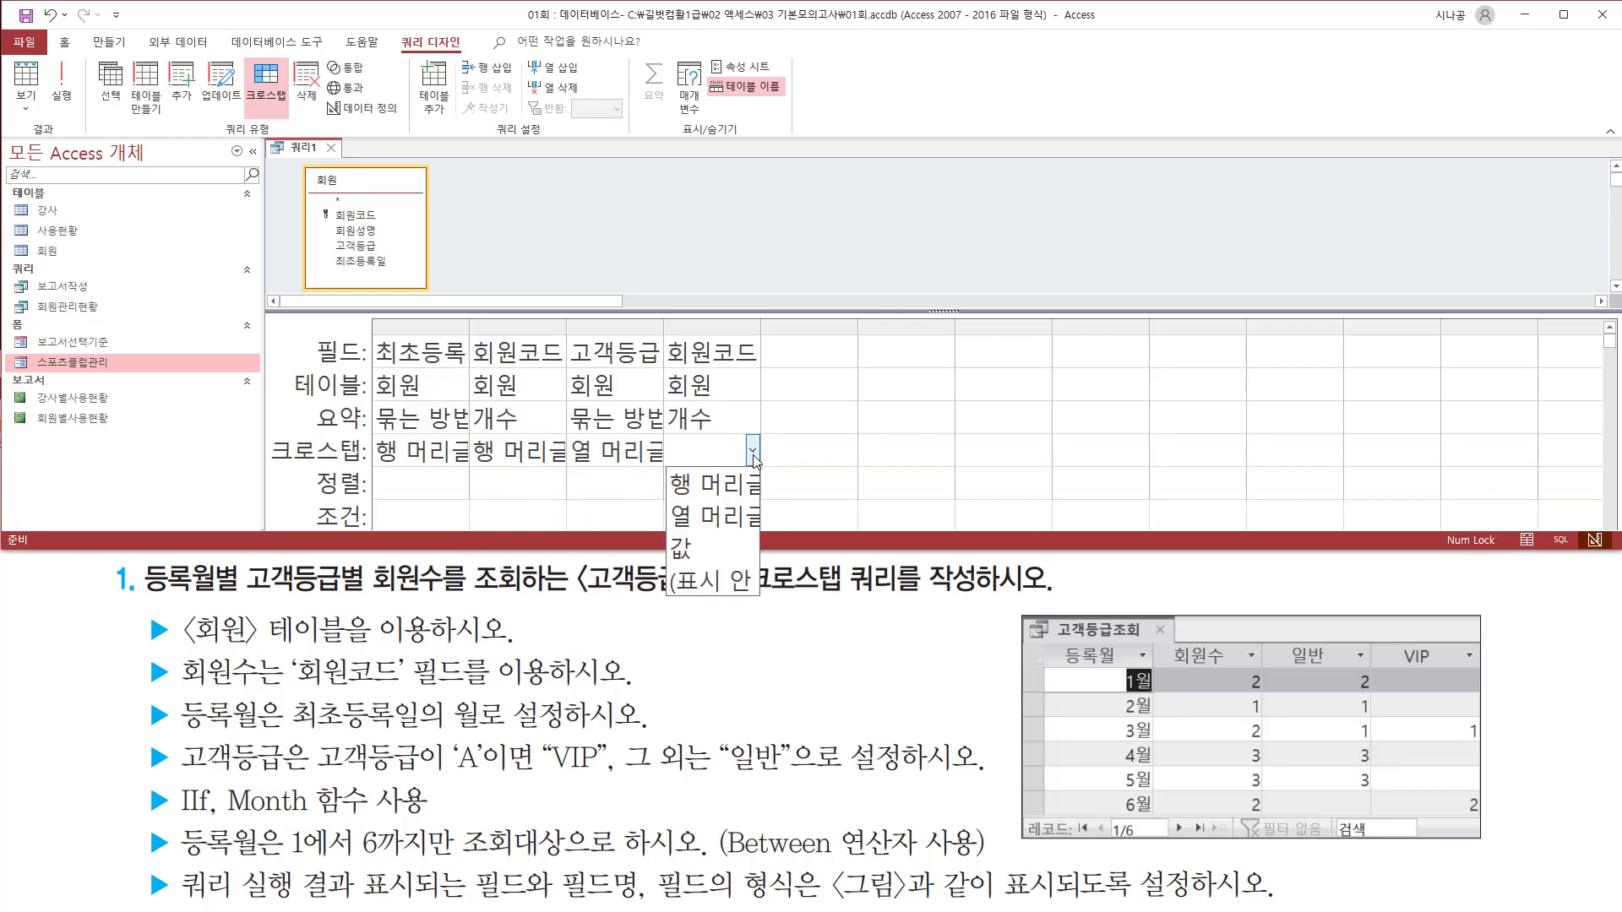
left_click(713, 546)
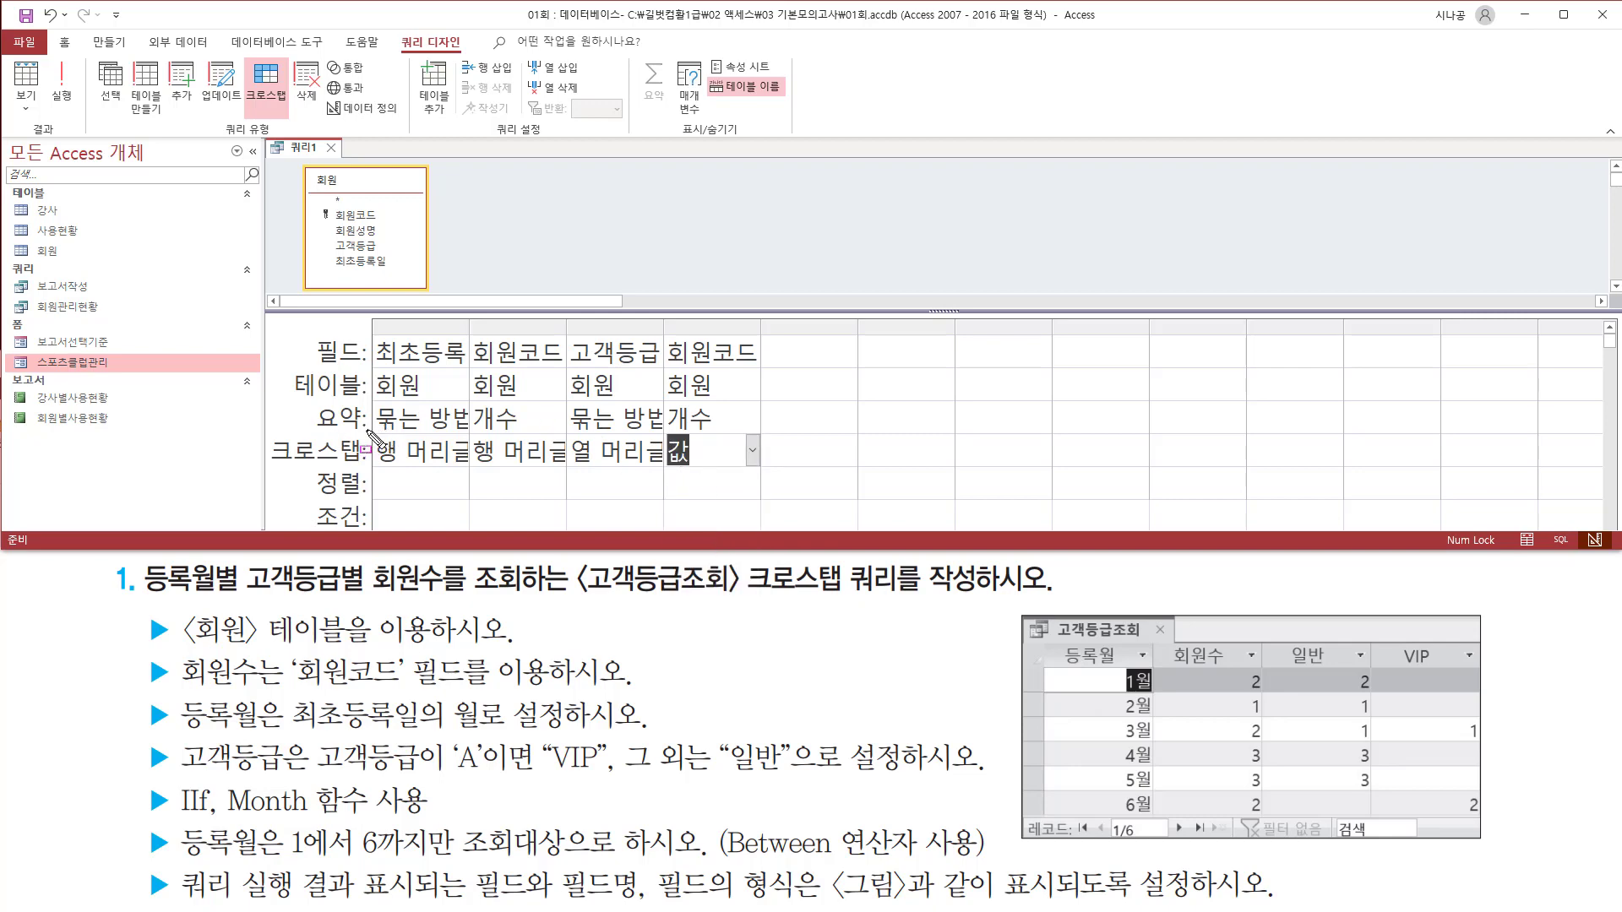
mouse_move(364, 431)
left_mouse_down()
mouse_move(563, 476)
mouse_move(767, 474)
left_mouse_up()
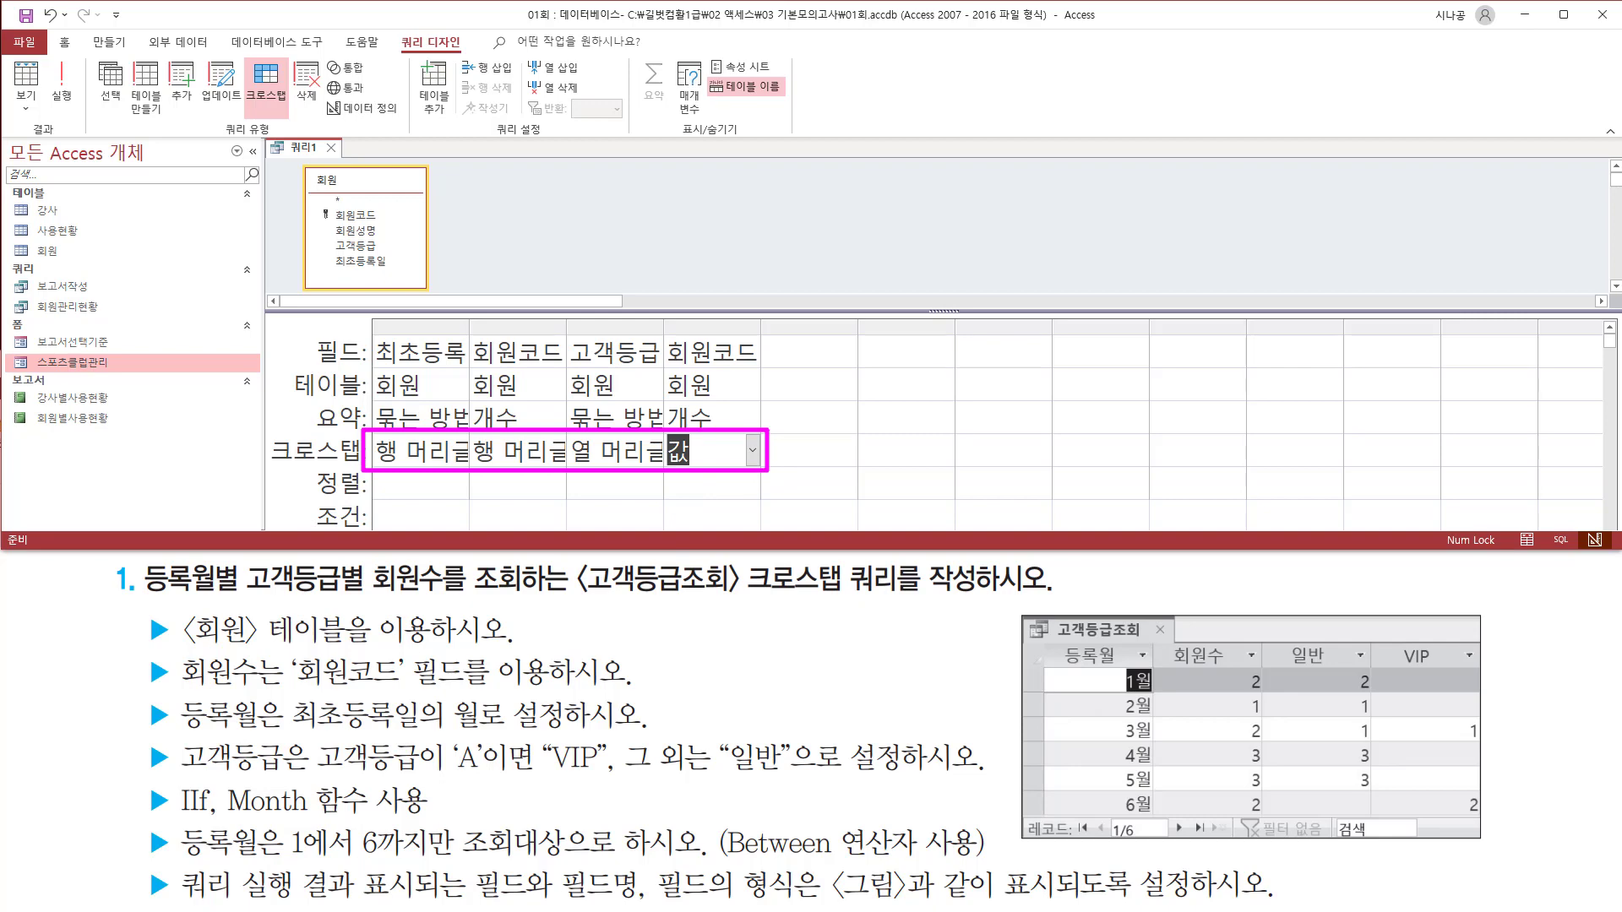
key("Escape")
Step: Run the crosstab query to display its result datasheet
left_click(510, 240)
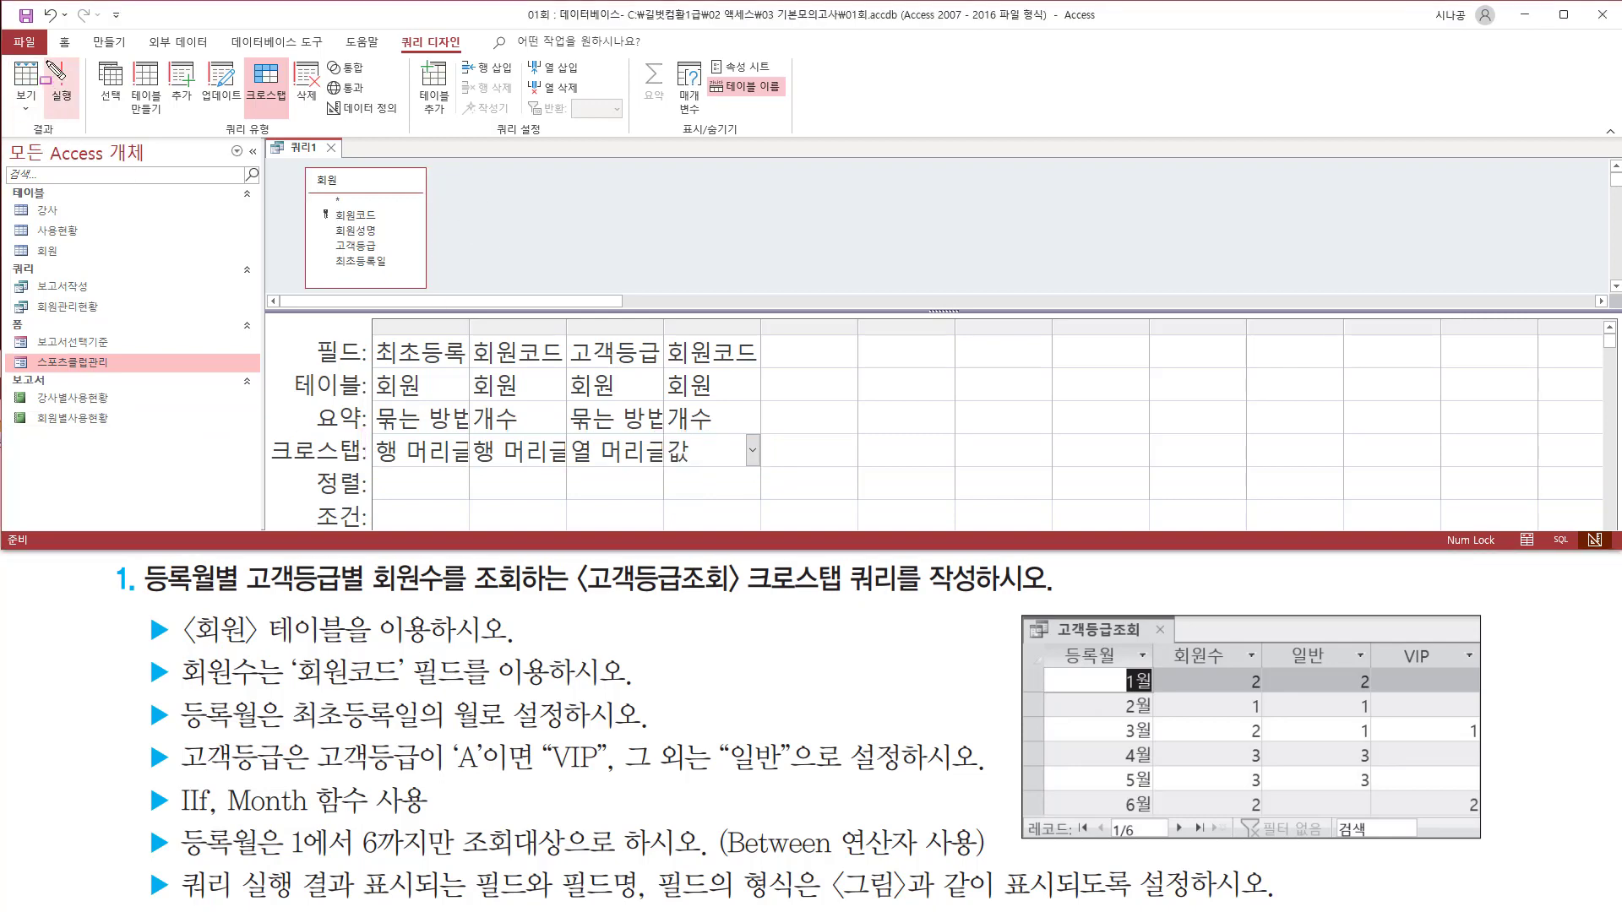
left_click_drag(48, 61, 75, 115)
key("Escape")
left_click(66, 99)
left_click(65, 99)
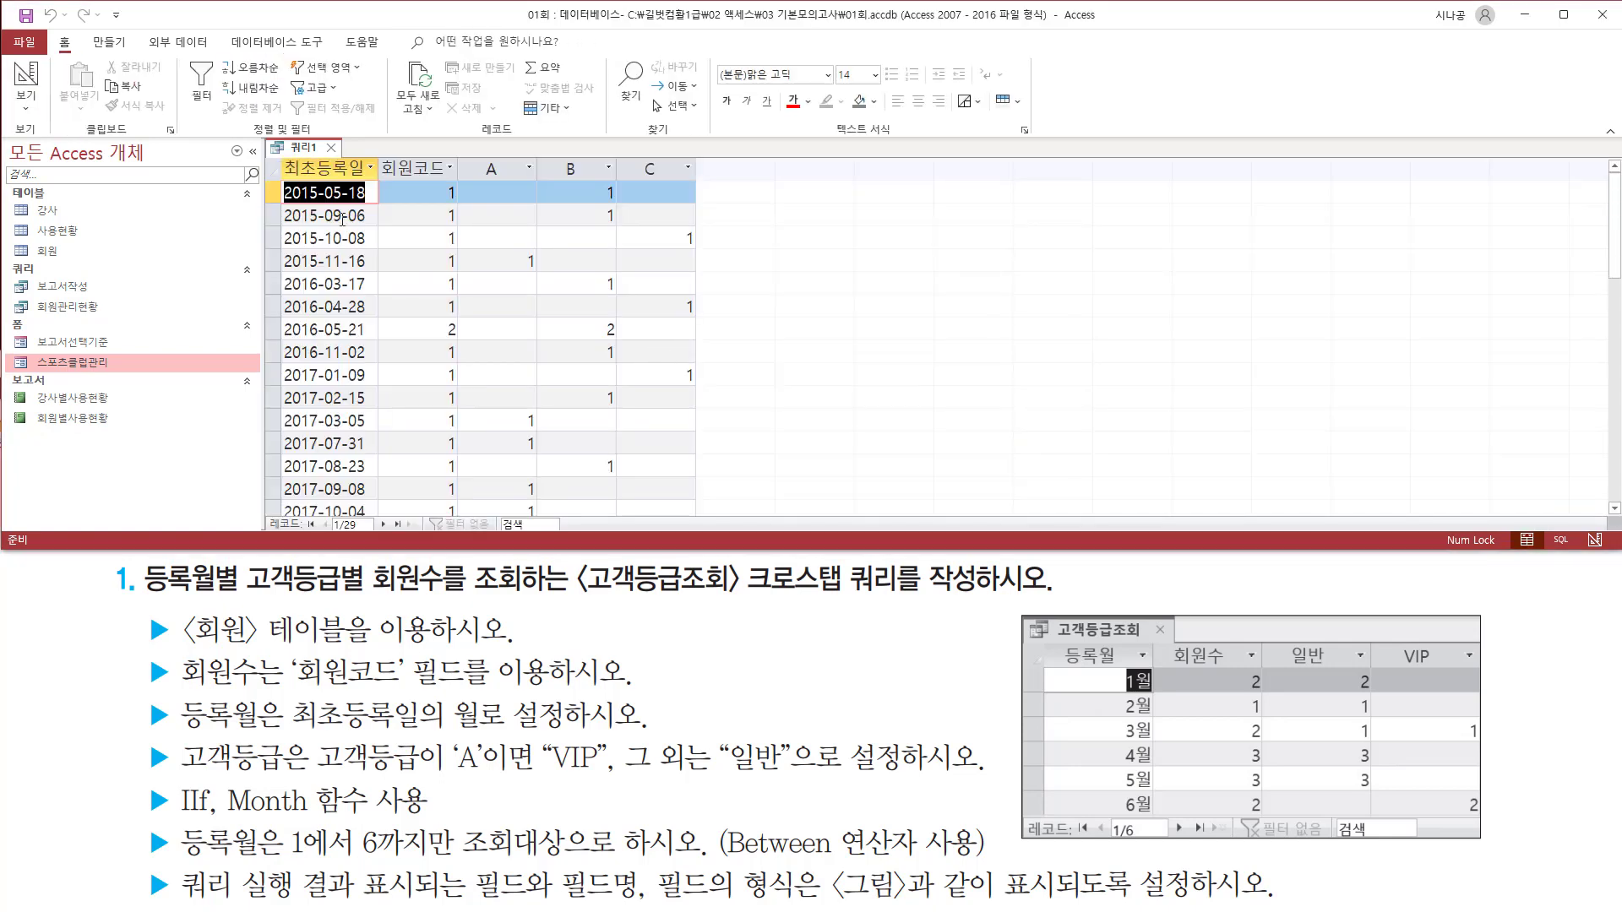
Step: Compare the datasheet's dates and column headings with the required 등록월, 회원수, 일반 and VIP layout
mouse_move(293, 191)
left_mouse_down()
mouse_move(282, 160)
mouse_move(365, 160)
mouse_move(372, 191)
mouse_move(311, 279)
mouse_move(331, 452)
mouse_move(356, 520)
mouse_move(378, 514)
left_mouse_up()
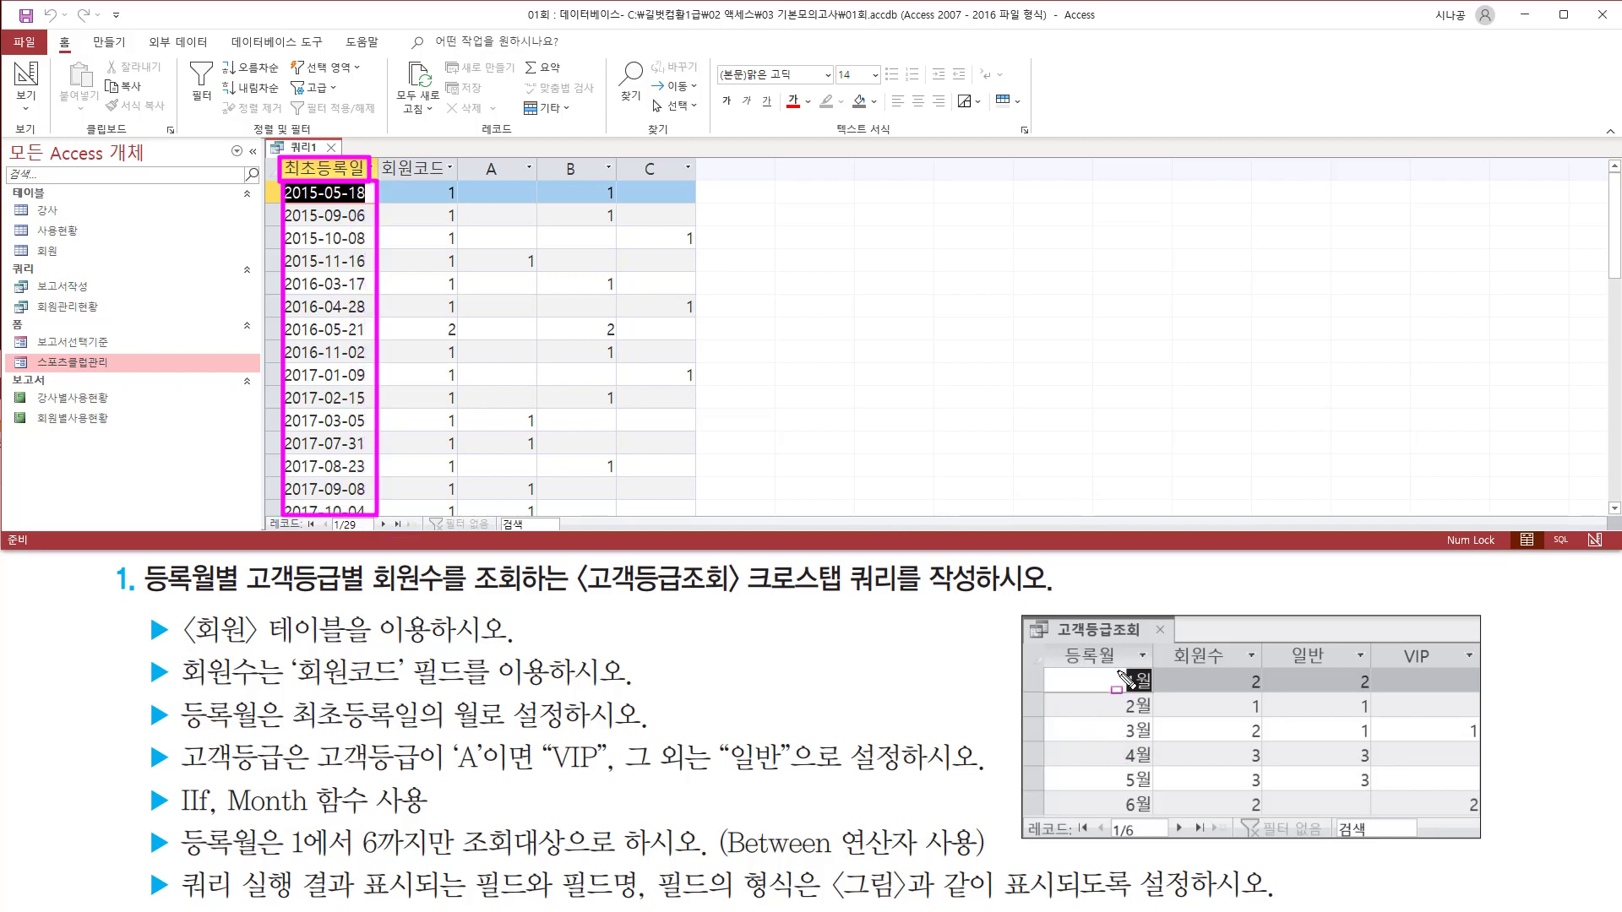
left_click_drag(1116, 664, 1152, 822)
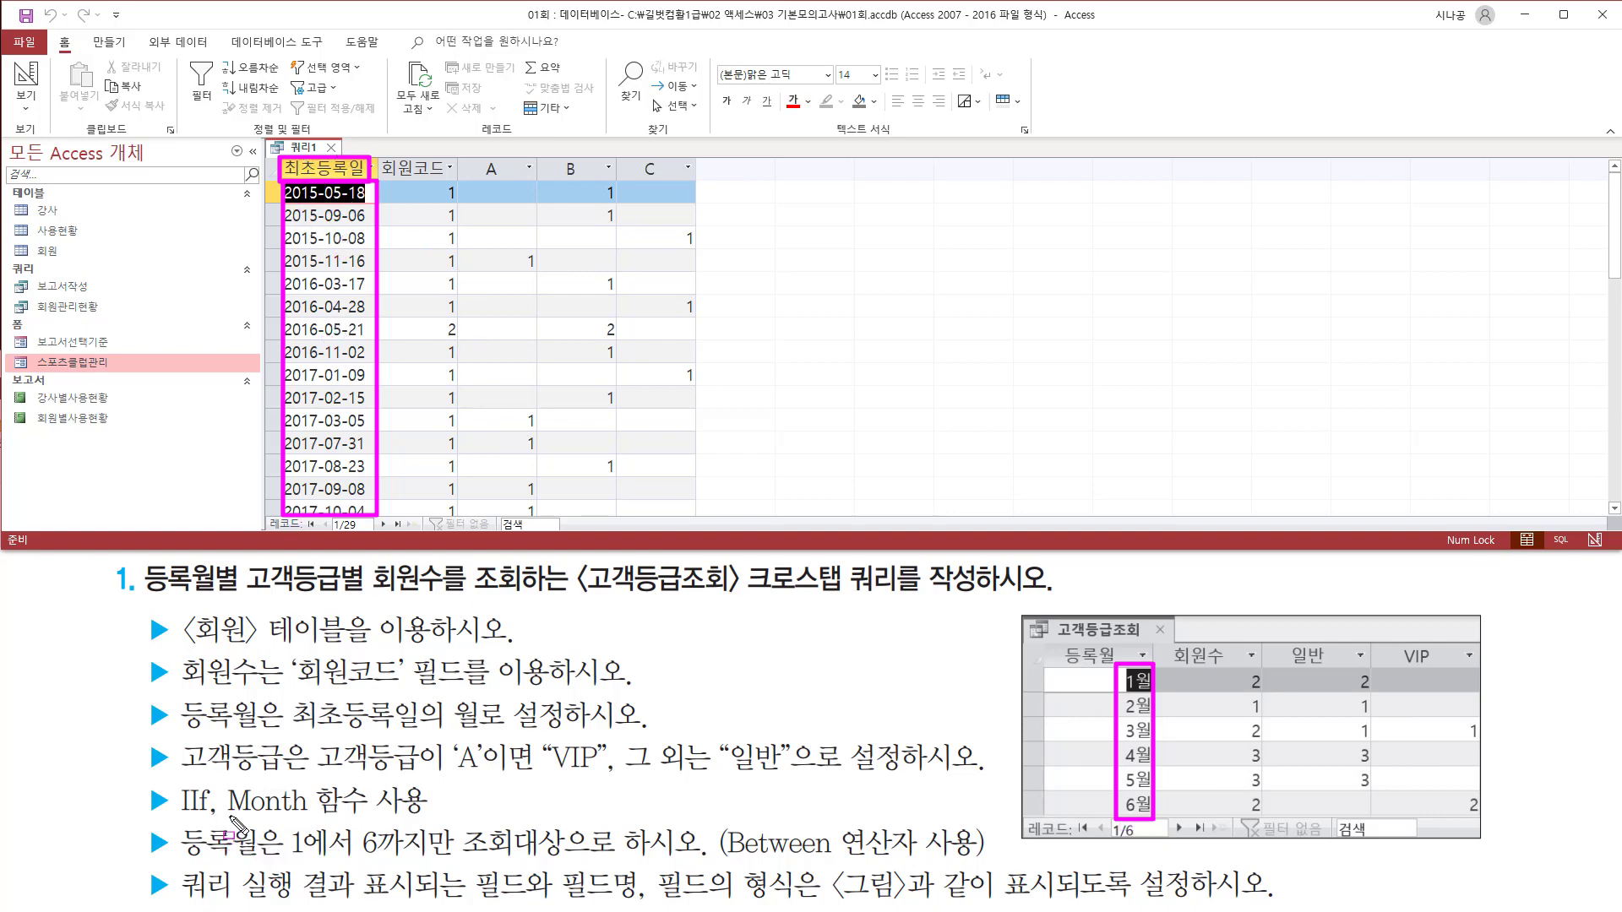
left_click_drag(229, 817, 365, 817)
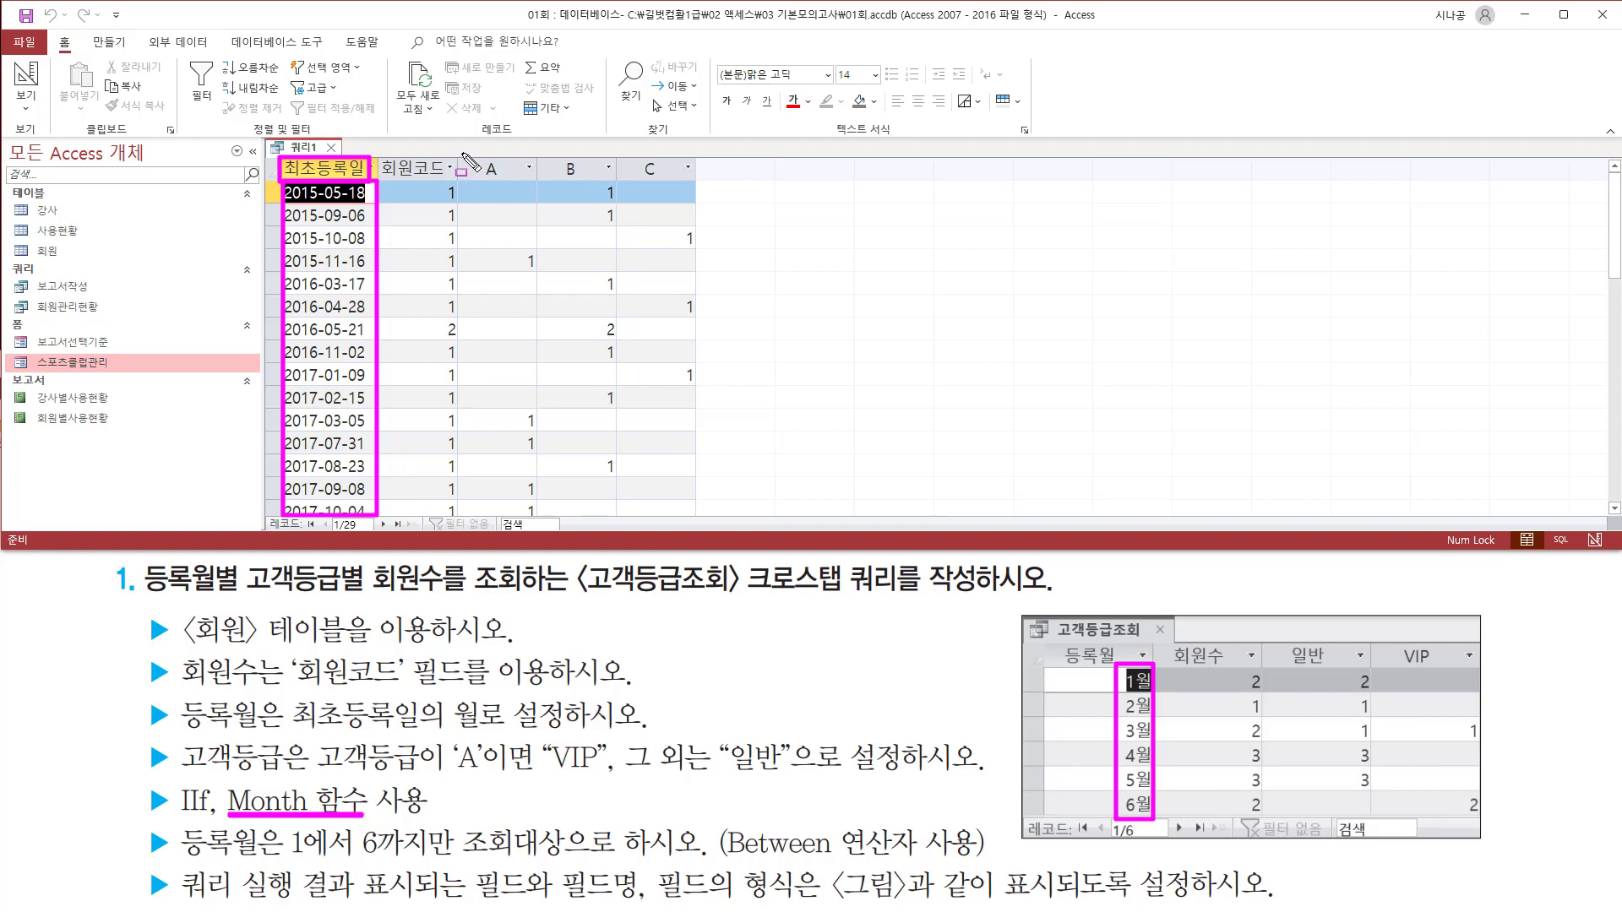
mouse_move(461, 153)
left_mouse_down()
mouse_move(550, 181)
mouse_move(698, 180)
left_mouse_up()
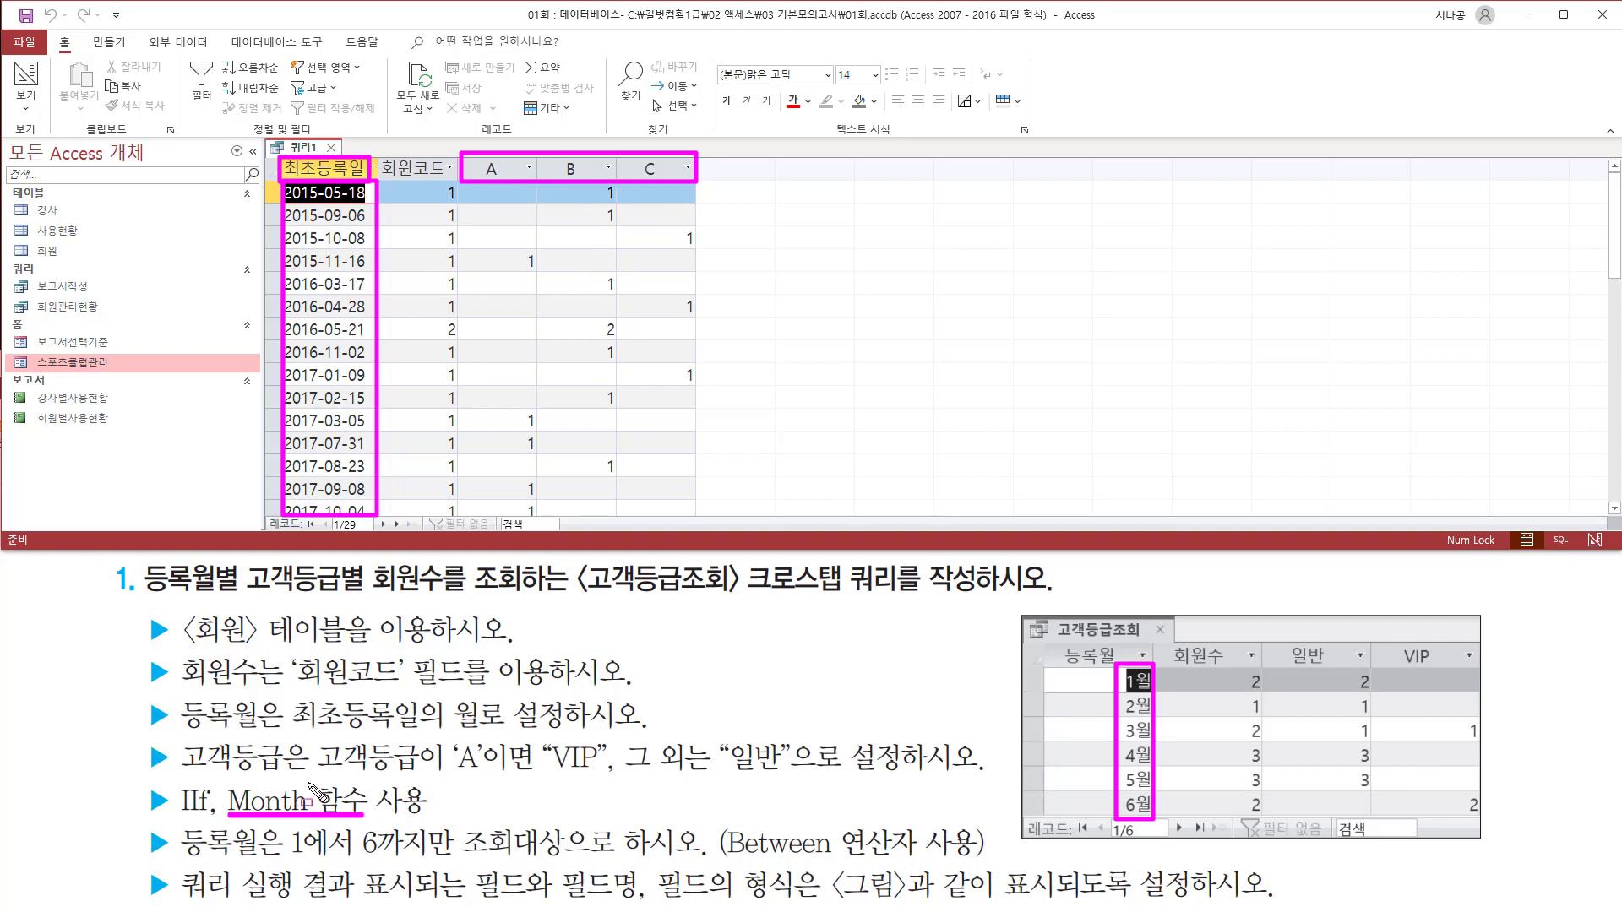
mouse_move(314, 732)
left_mouse_down()
mouse_move(474, 774)
mouse_move(789, 775)
left_mouse_up()
left_click(633, 739)
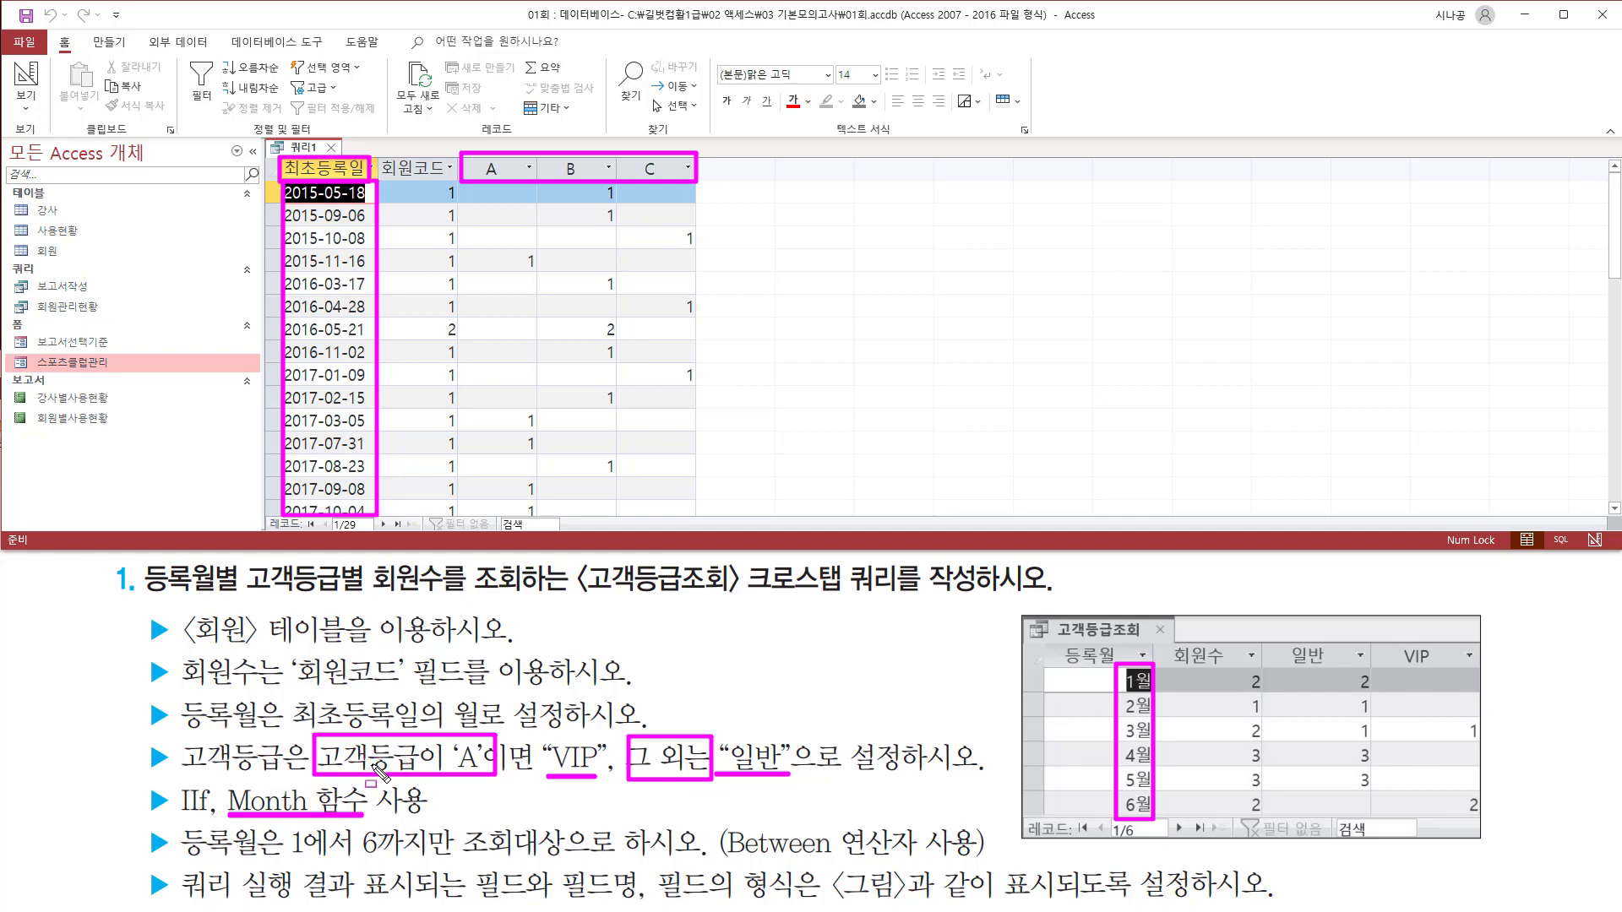
left_click_drag(181, 817, 212, 818)
key("Escape")
left_click_drag(280, 156, 375, 181)
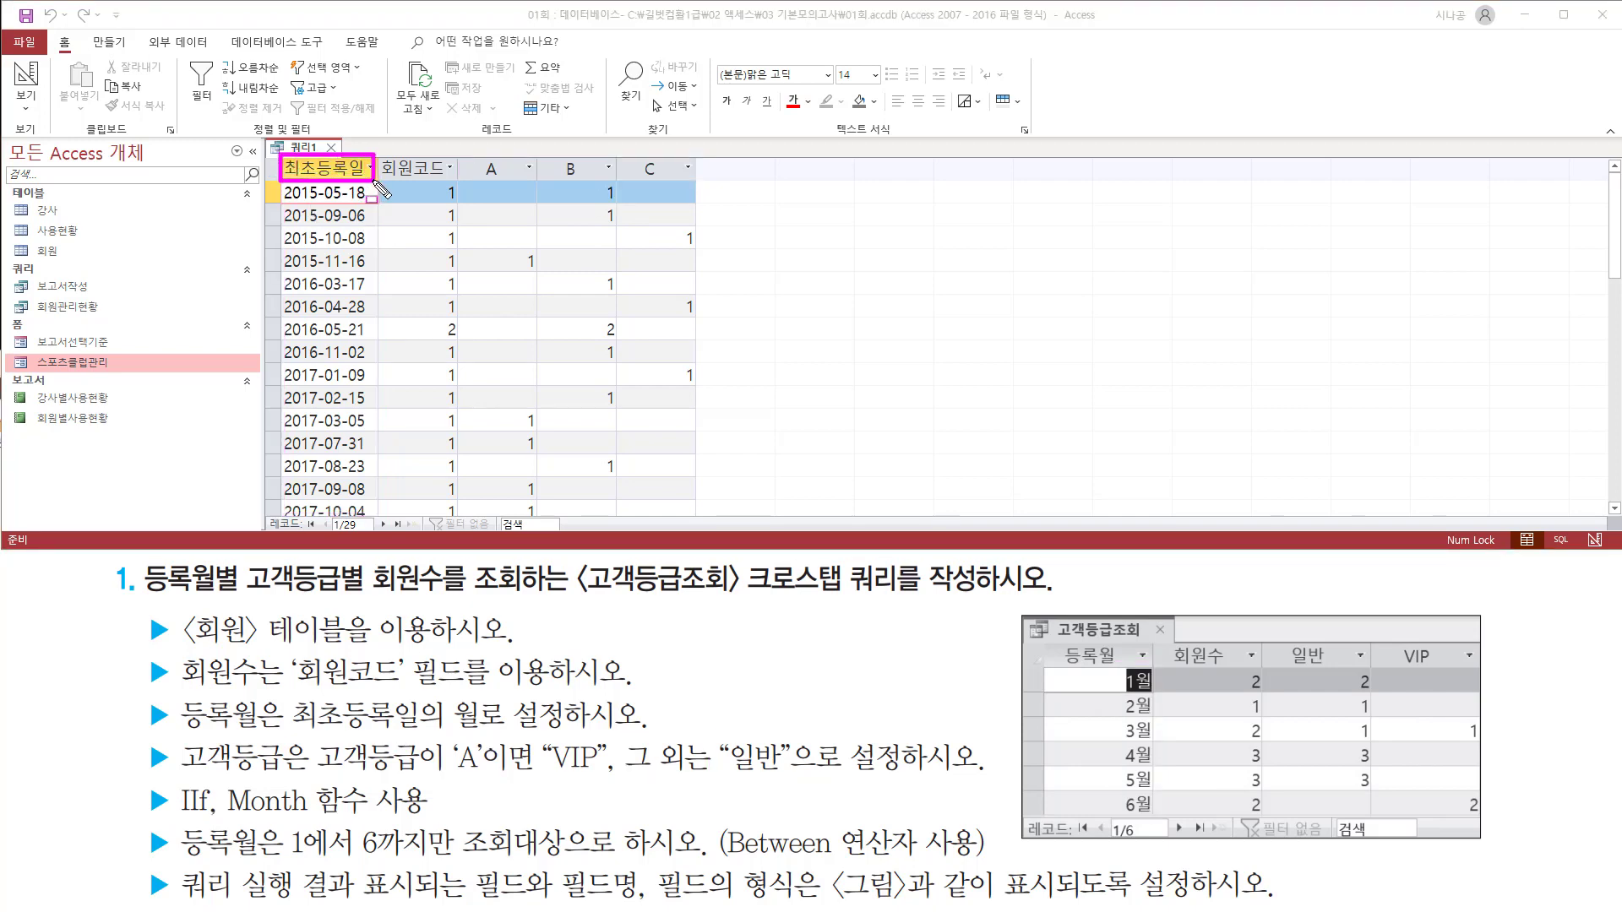
mouse_move(1051, 641)
left_mouse_down()
mouse_move(1125, 672)
mouse_move(1233, 664)
mouse_move(1252, 679)
left_mouse_up()
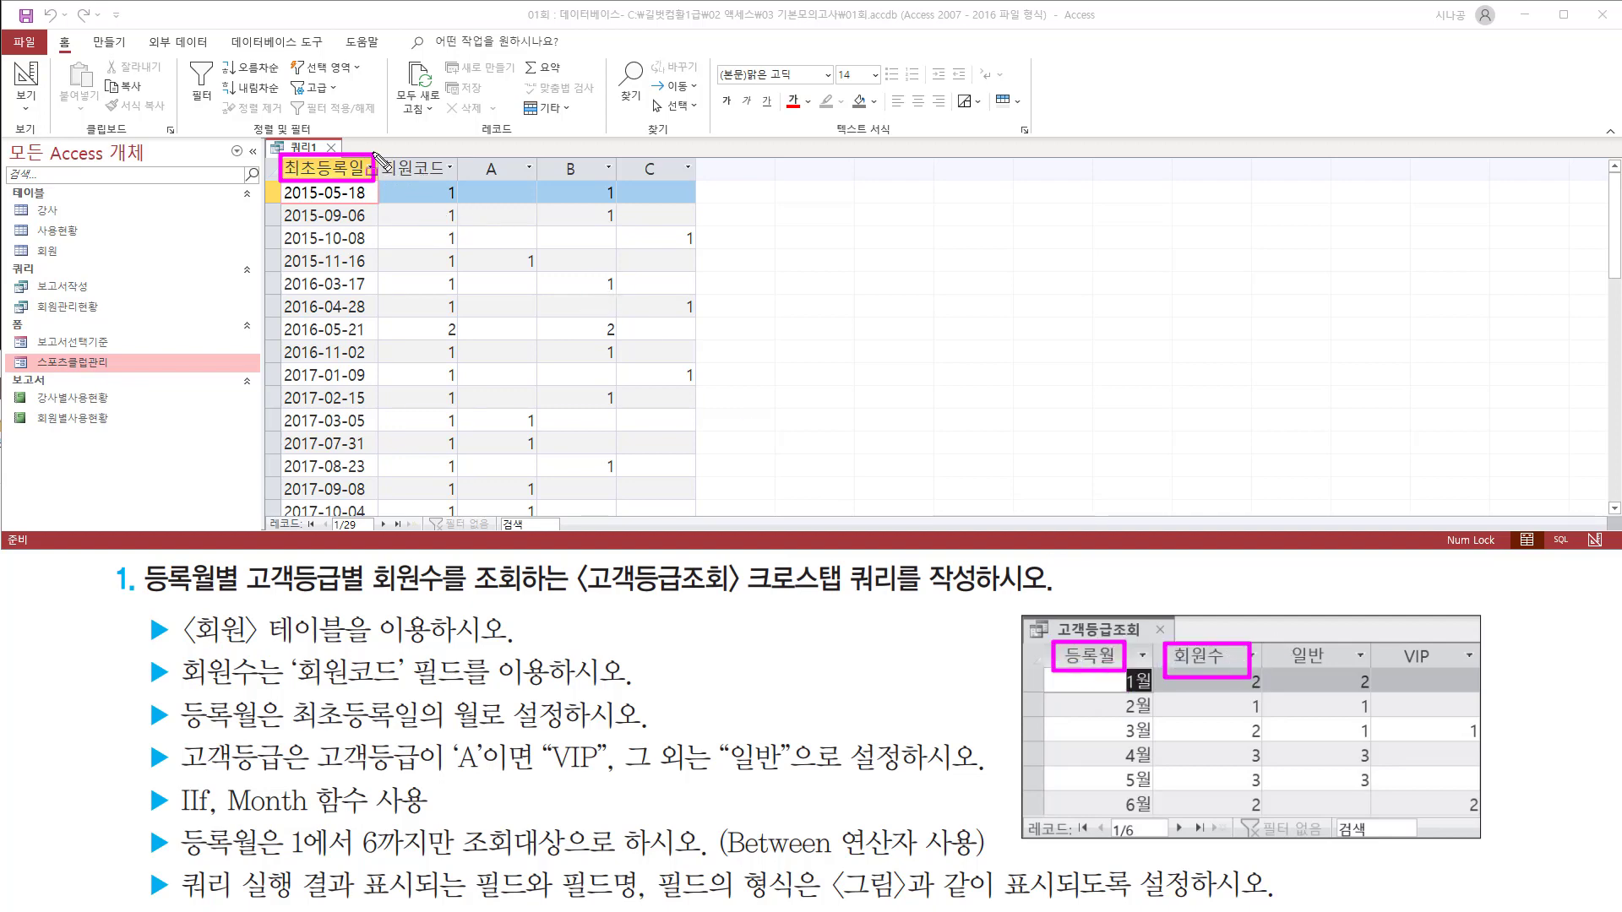
left_click_drag(373, 154, 461, 180)
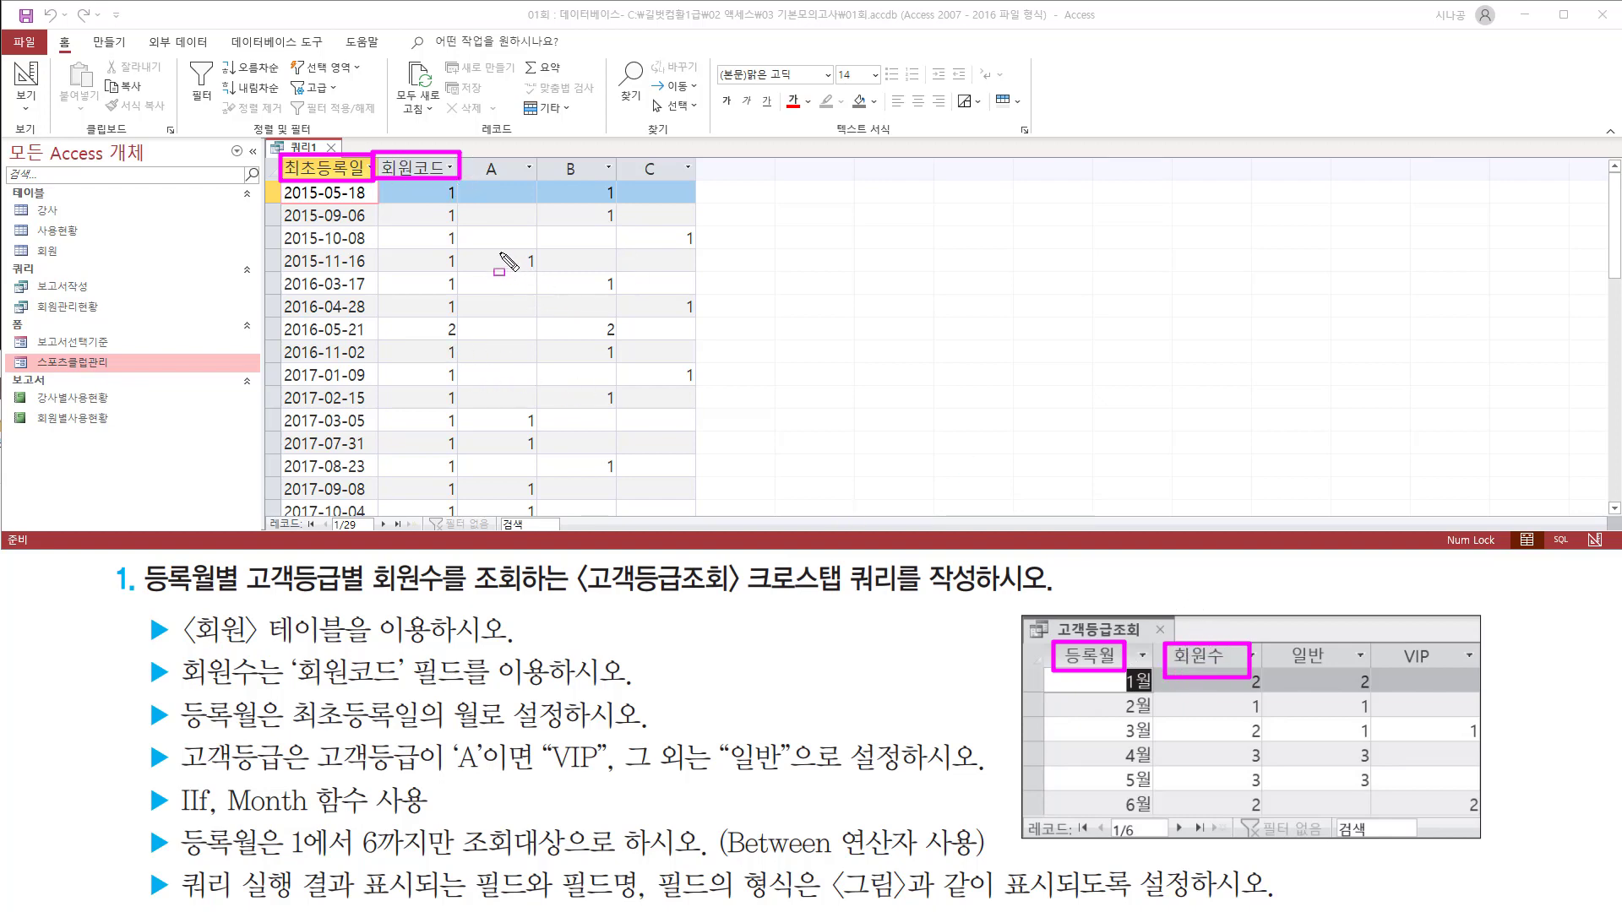
key("Escape")
Step: Return the query to design view and widen the 최초등록일 column of the query grid
right_click(297, 153)
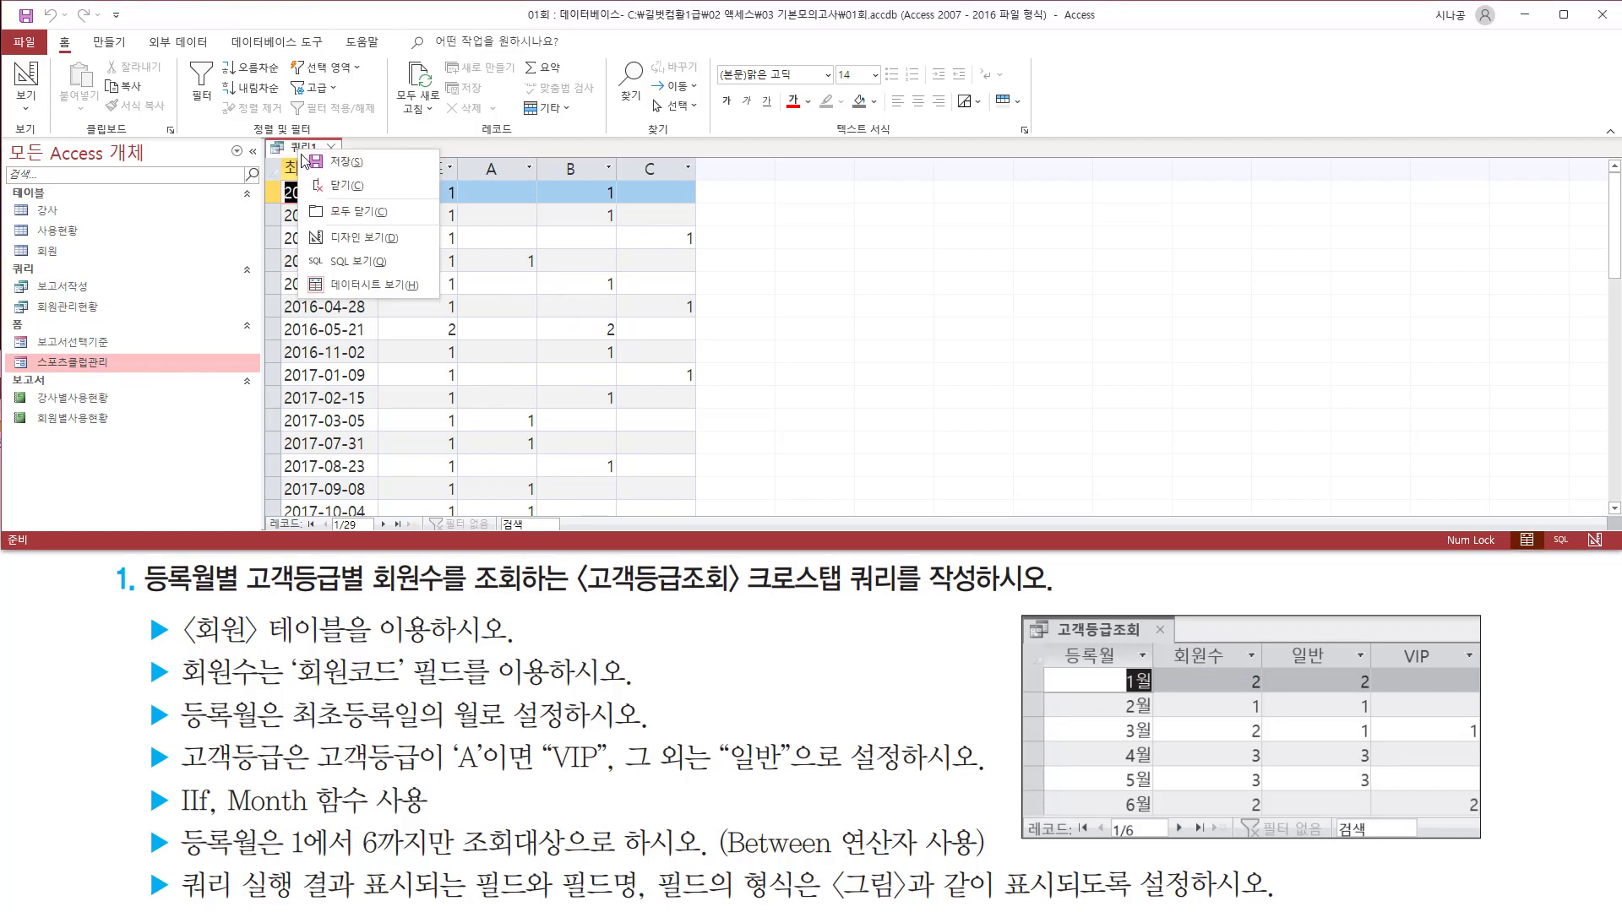
left_click(349, 241)
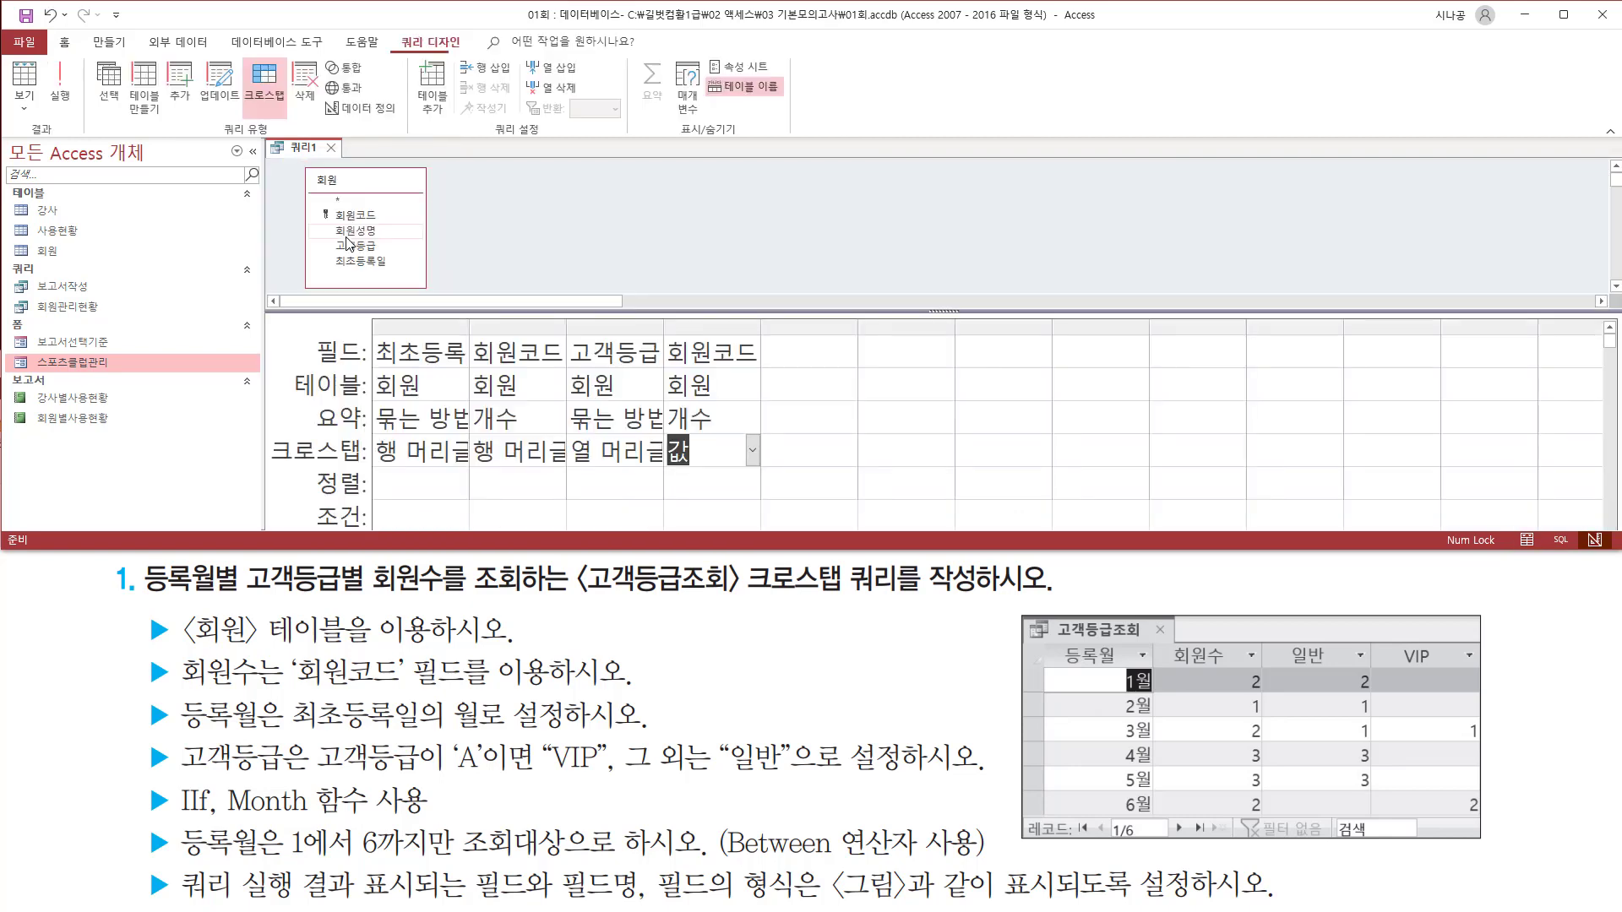
double_click(469, 327)
left_click_drag(512, 328, 707, 328)
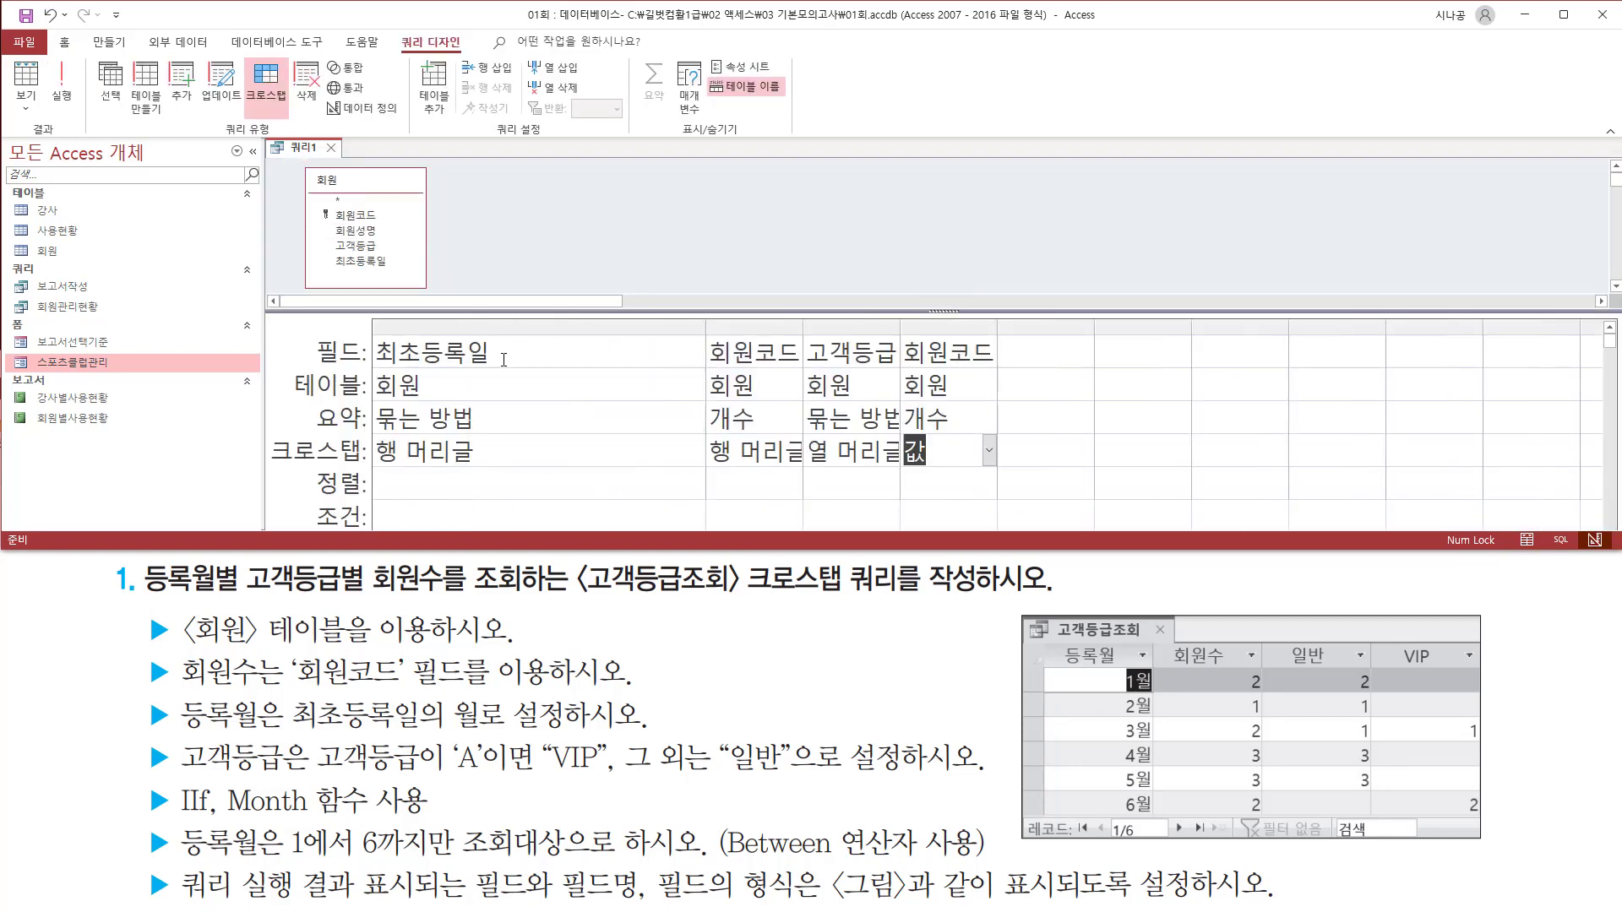
Step: Add the alias 등록월: in front of 최초등록일 in the first column's field cell
left_click(534, 352)
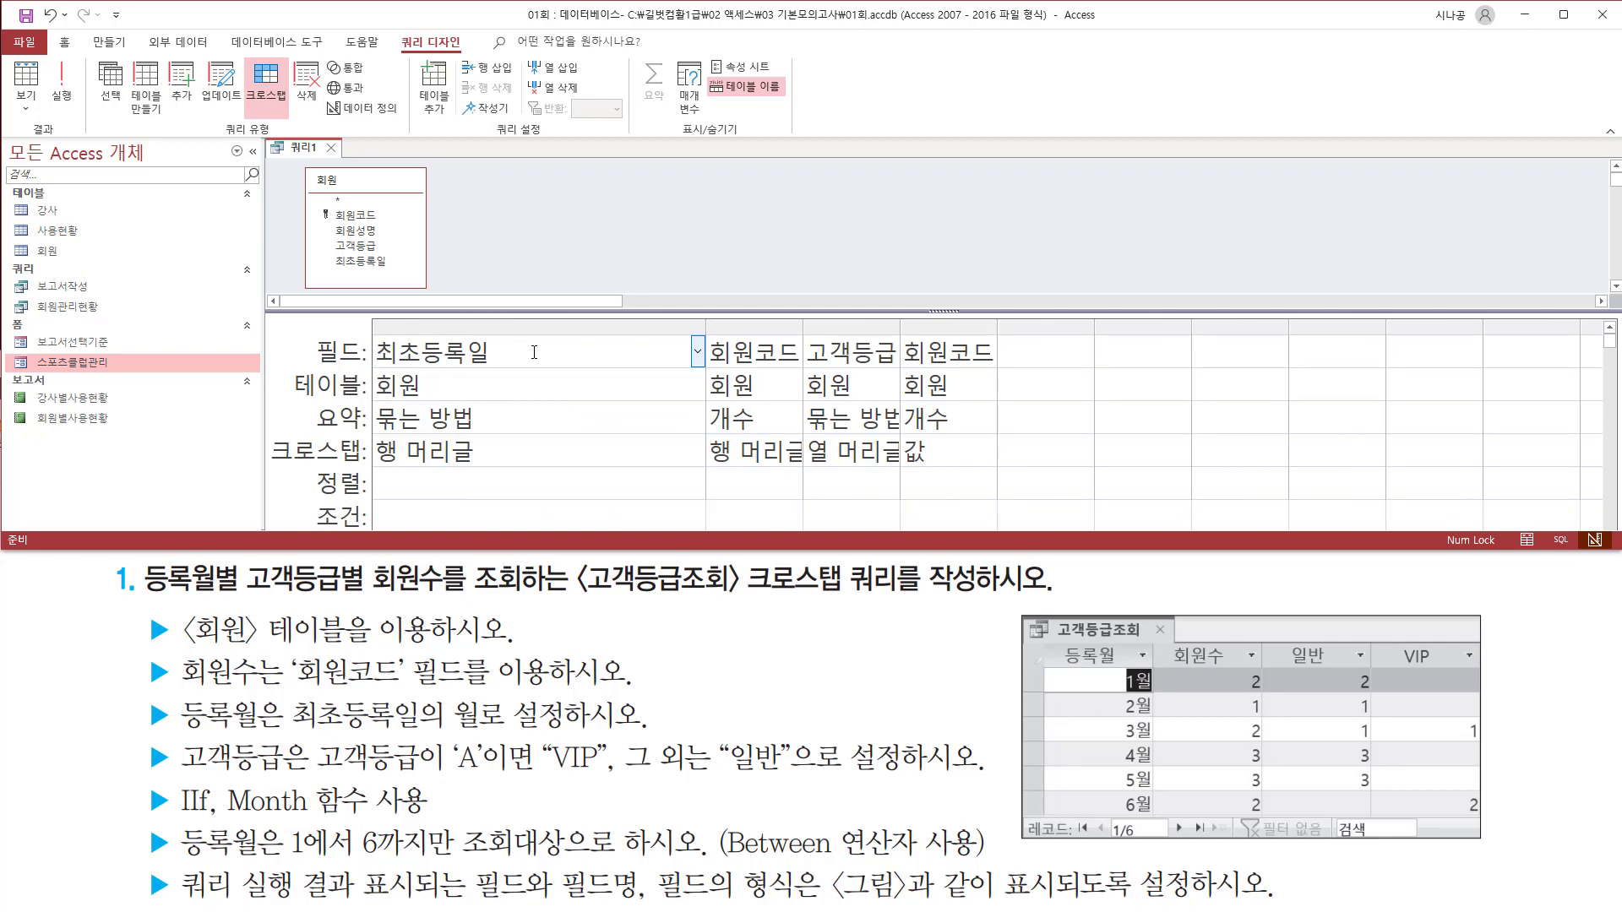
key("Home")
type("em")
key("BackSpace")
key("BackSpace")
type("등")
type("로")
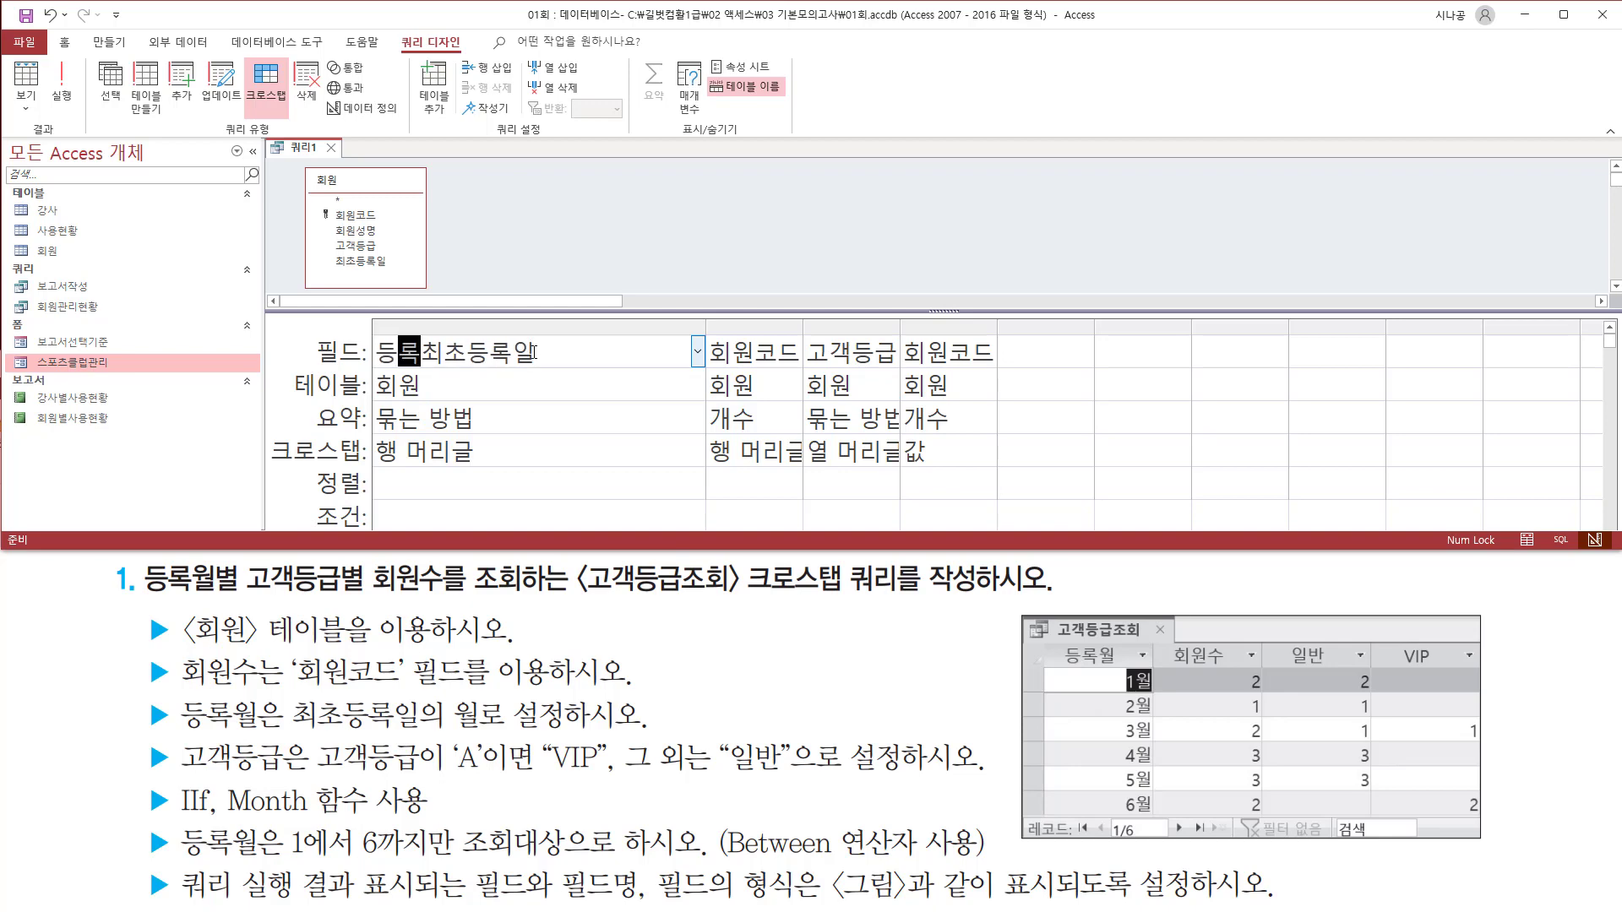
type("우")
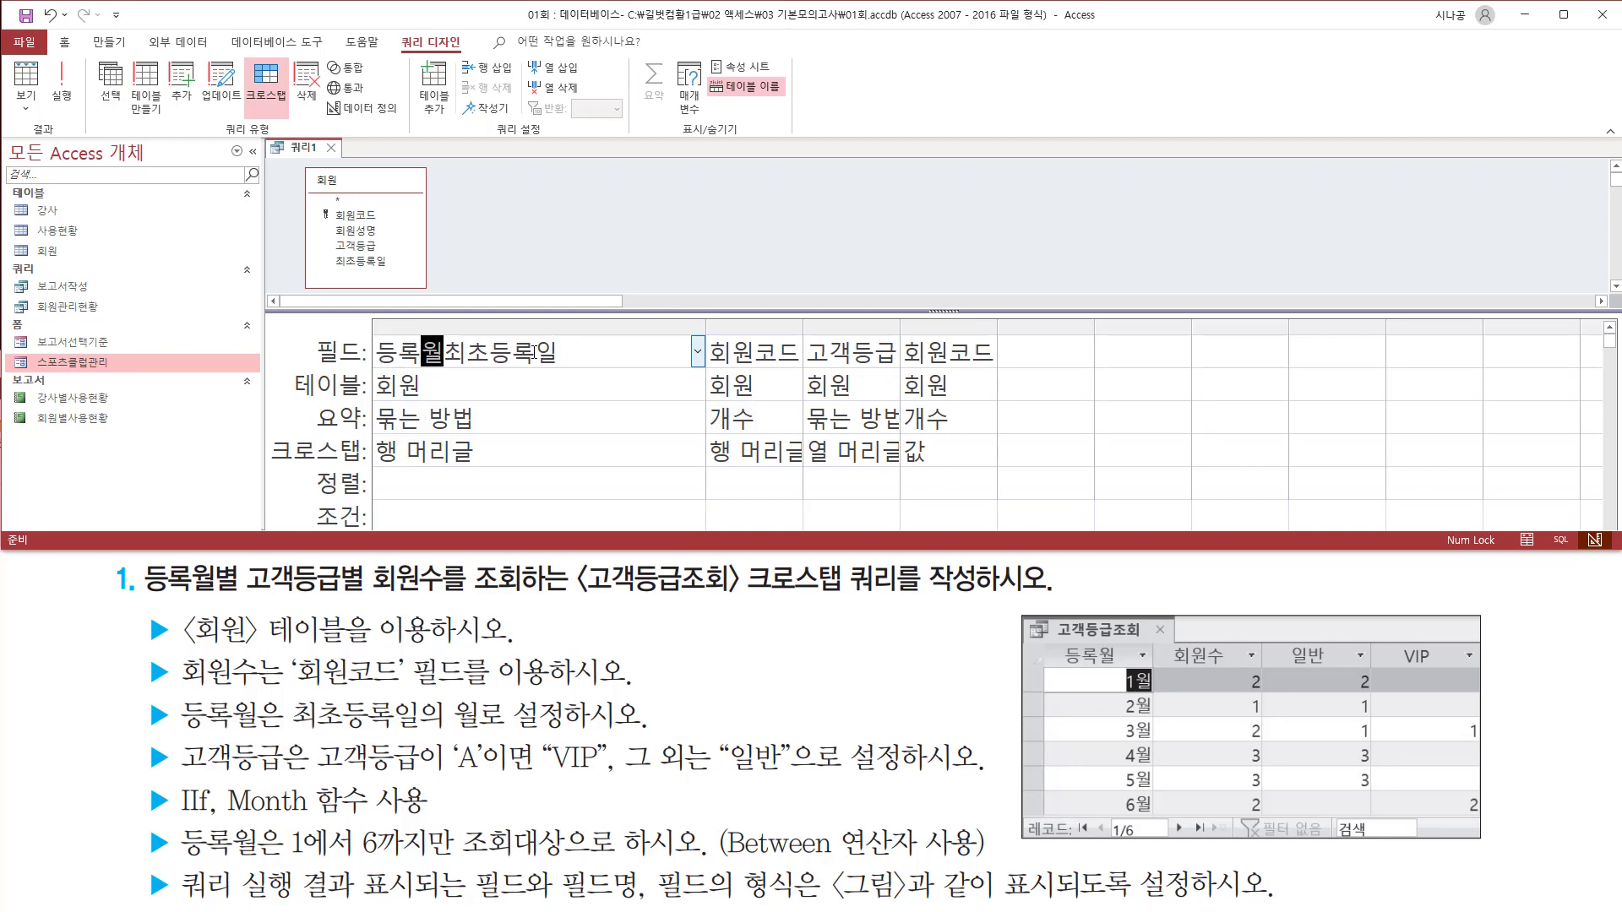
type(":")
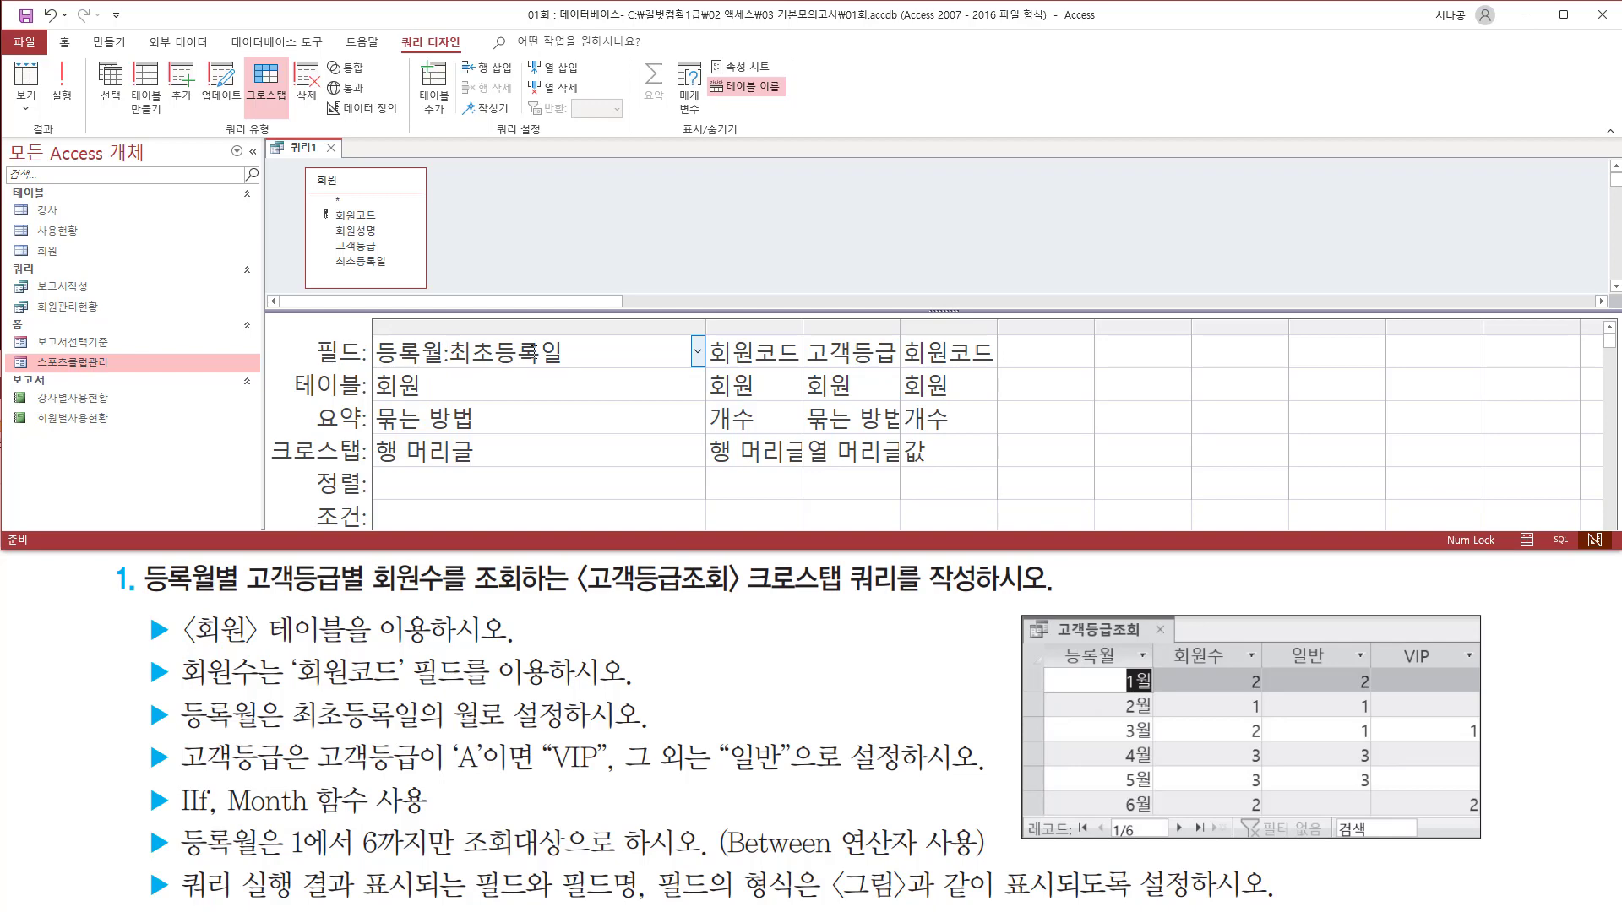
Step: Wrap the 최초등록일 field in the Month function so the field cell reads 등록월:month([최초등록일])
double_click(533, 353)
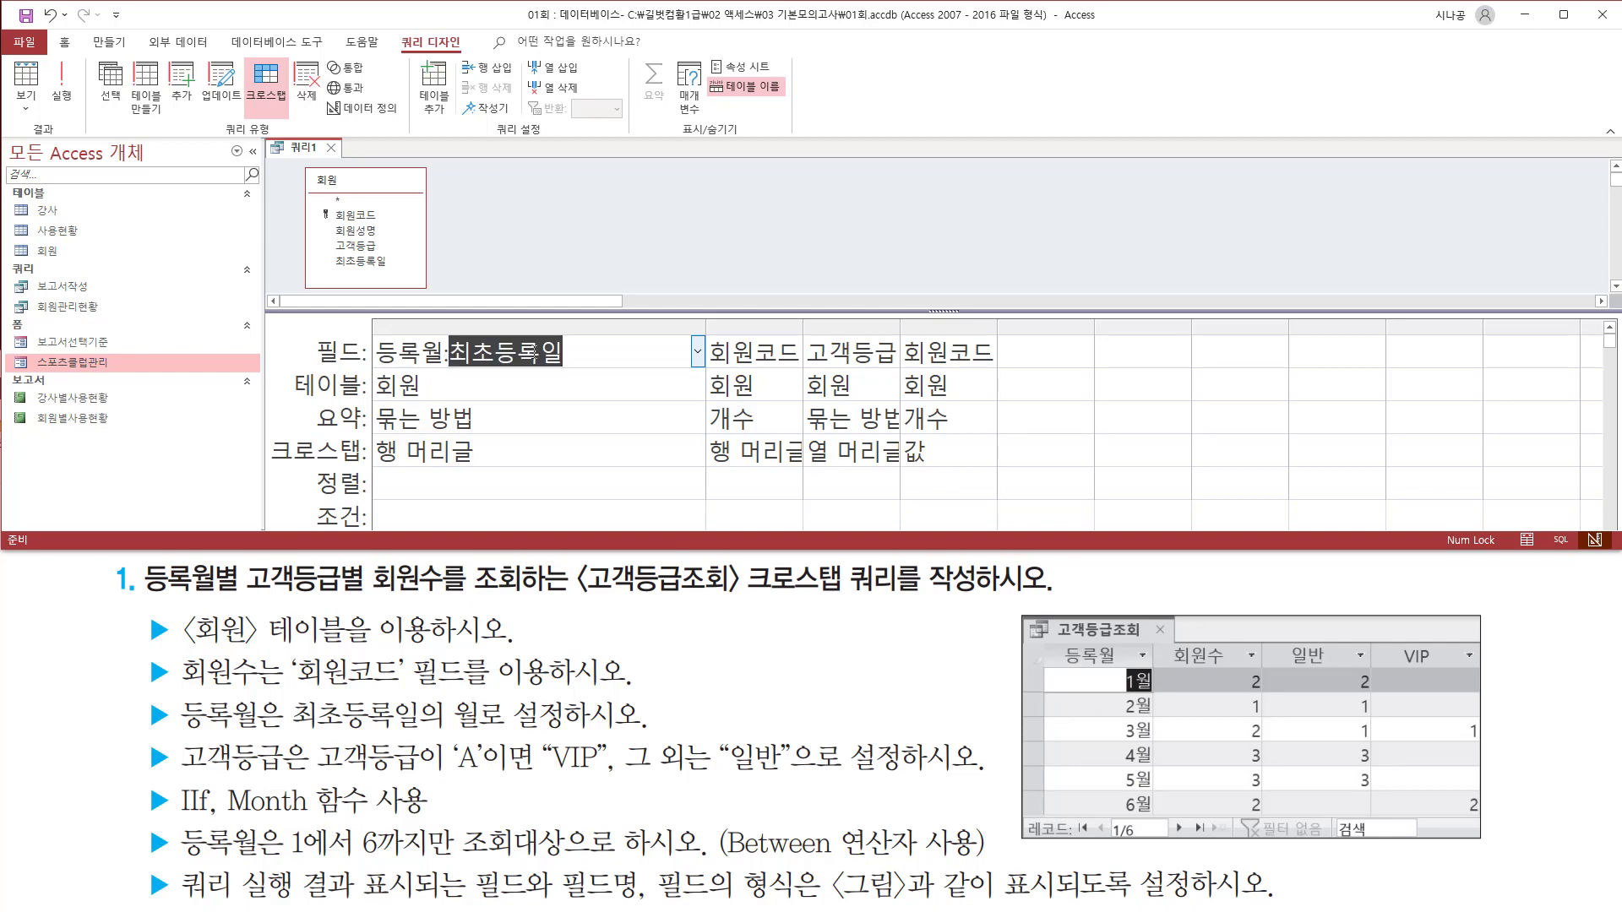
left_click(536, 353)
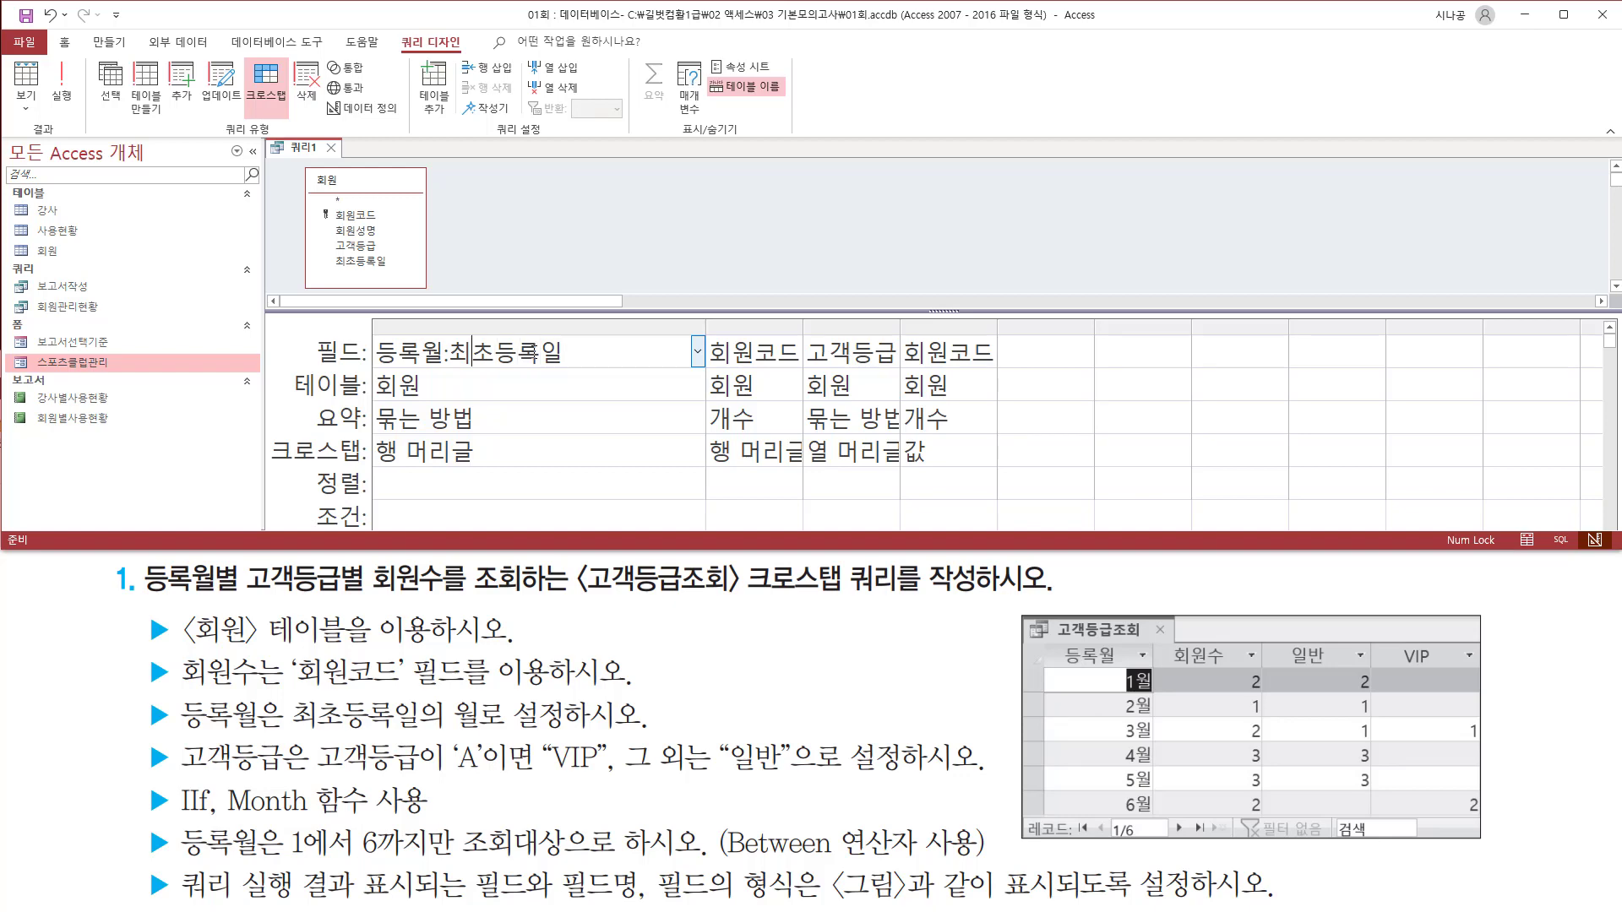
type("month(")
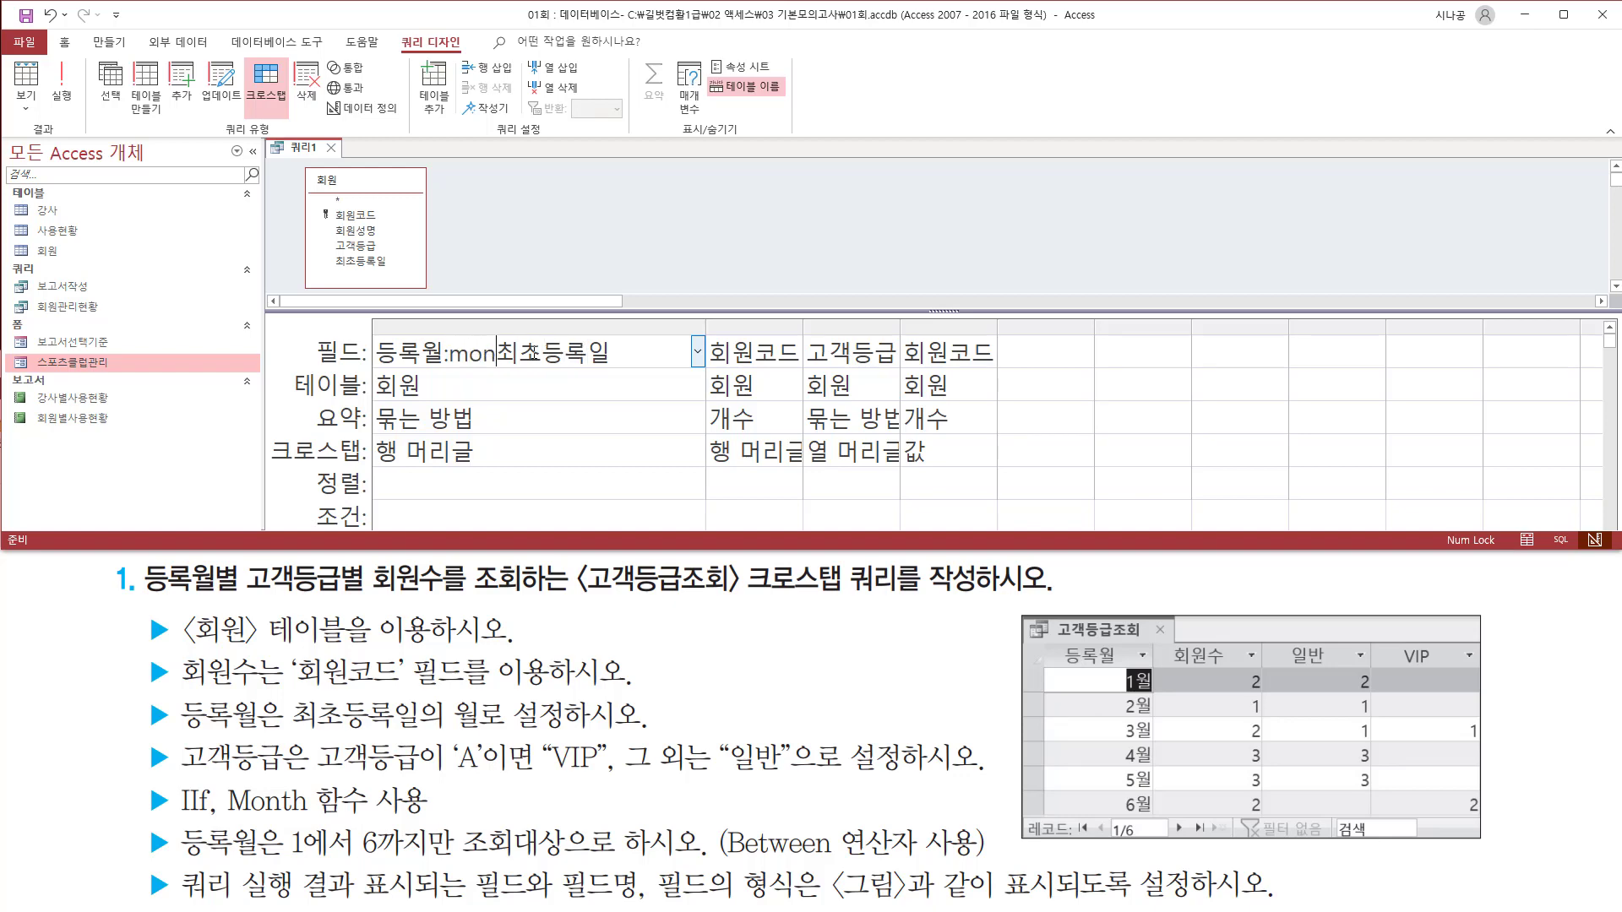
type("[")
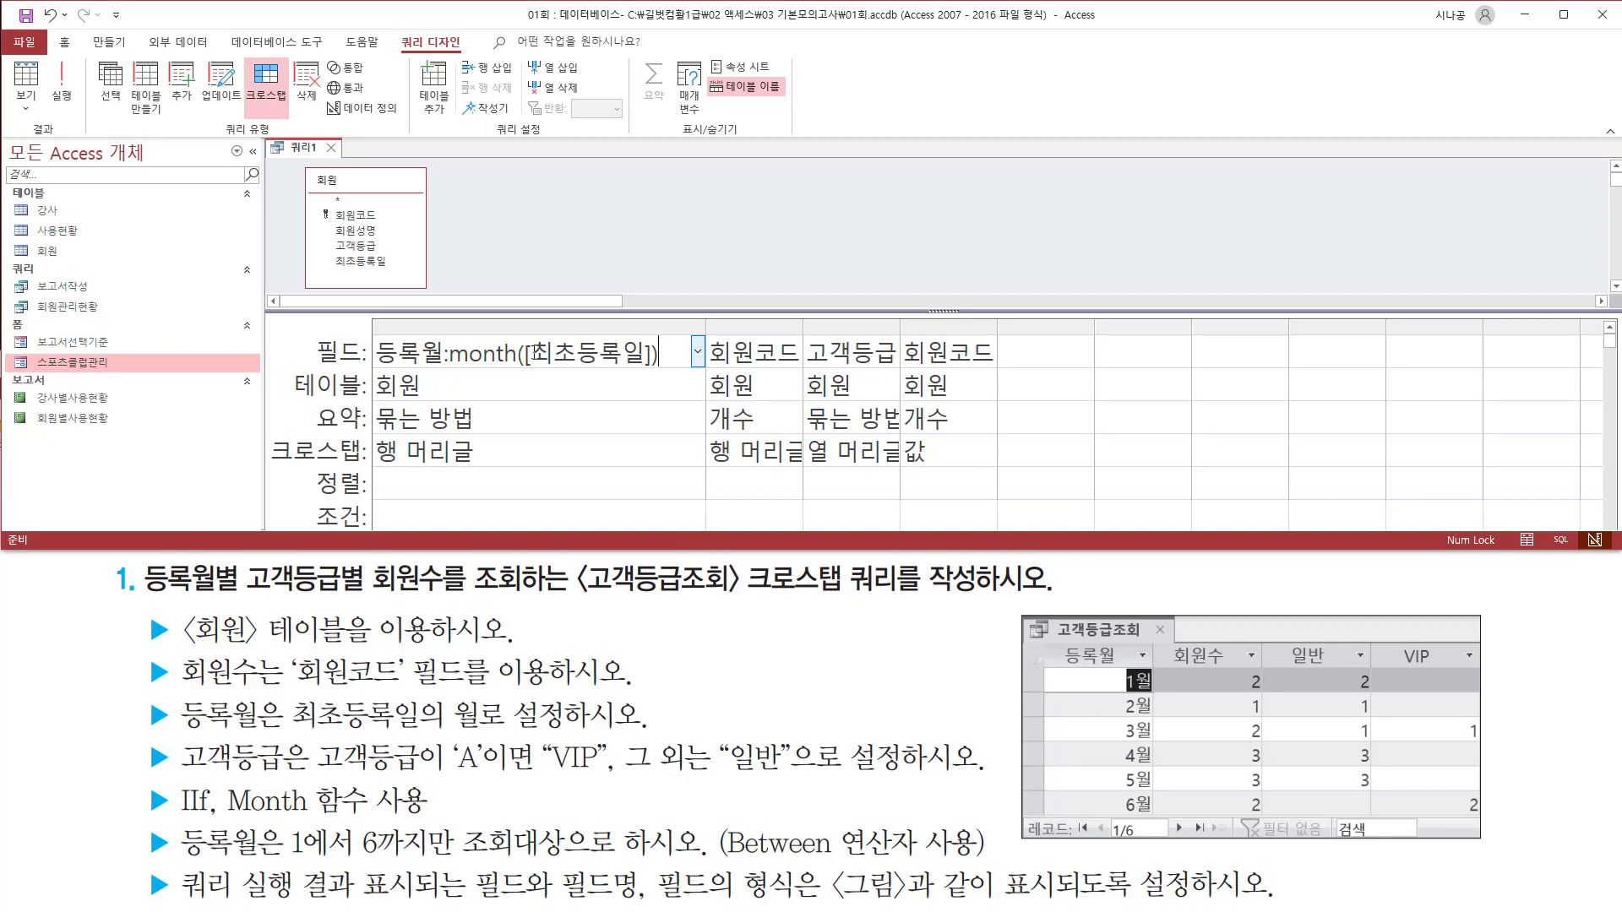
left_click_drag(534, 367, 647, 368)
mouse_move(451, 329)
left_mouse_down()
mouse_move(470, 372)
mouse_move(665, 379)
left_mouse_up()
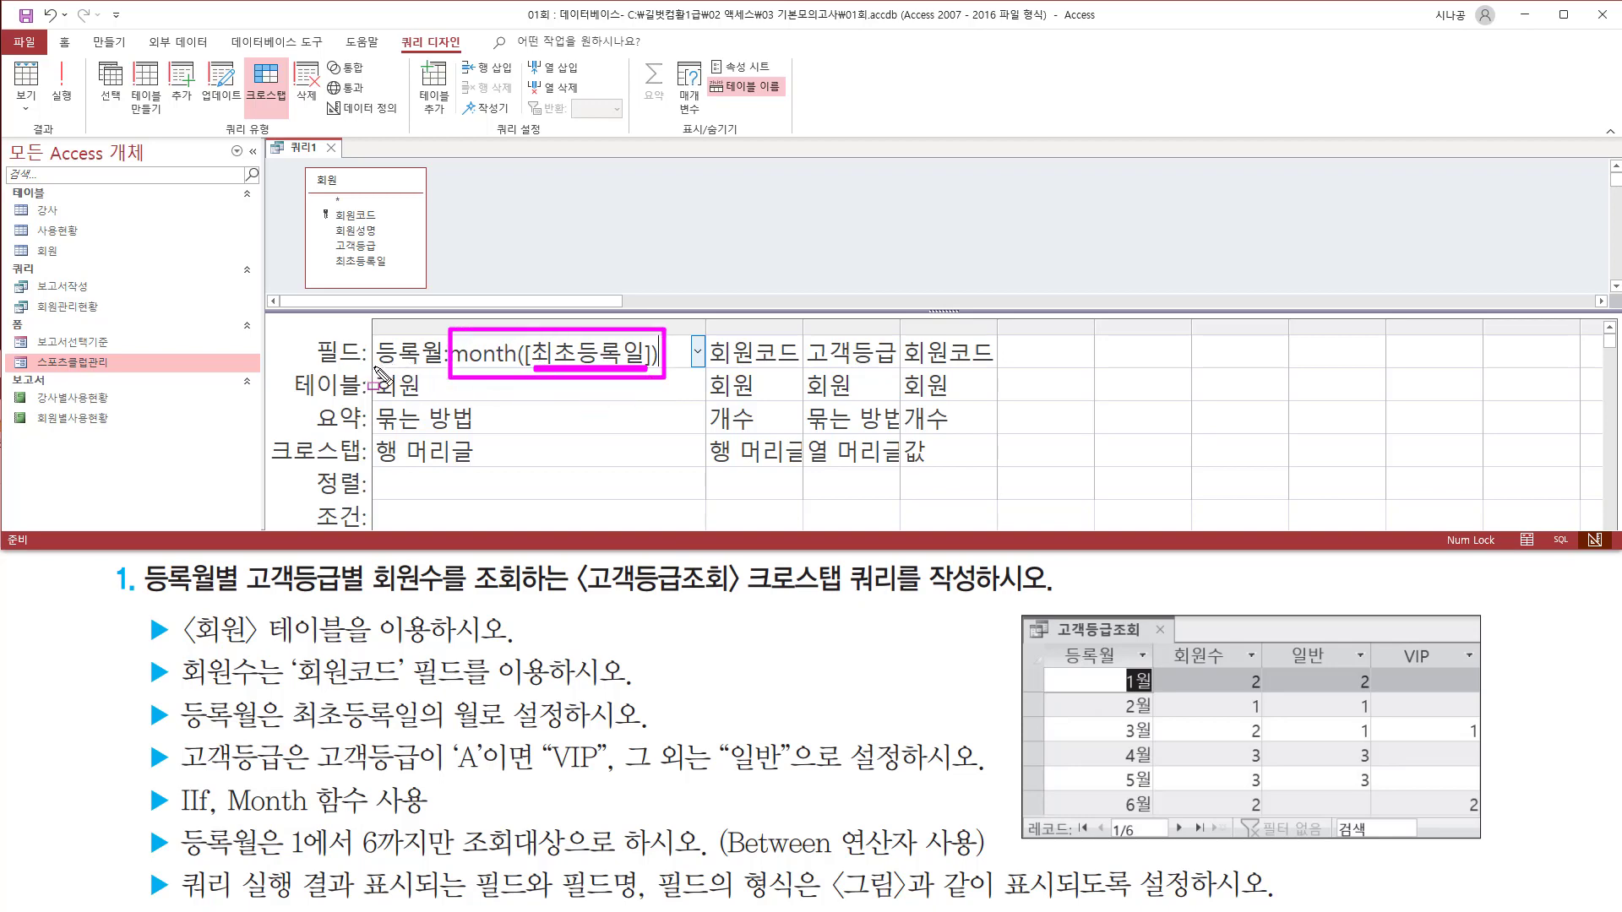
left_click_drag(375, 367, 435, 367)
left_click_drag(707, 464, 809, 465)
mouse_move(708, 331)
left_mouse_down()
mouse_move(745, 369)
mouse_move(800, 366)
left_mouse_up()
left_click_drag(1168, 641, 1208, 664)
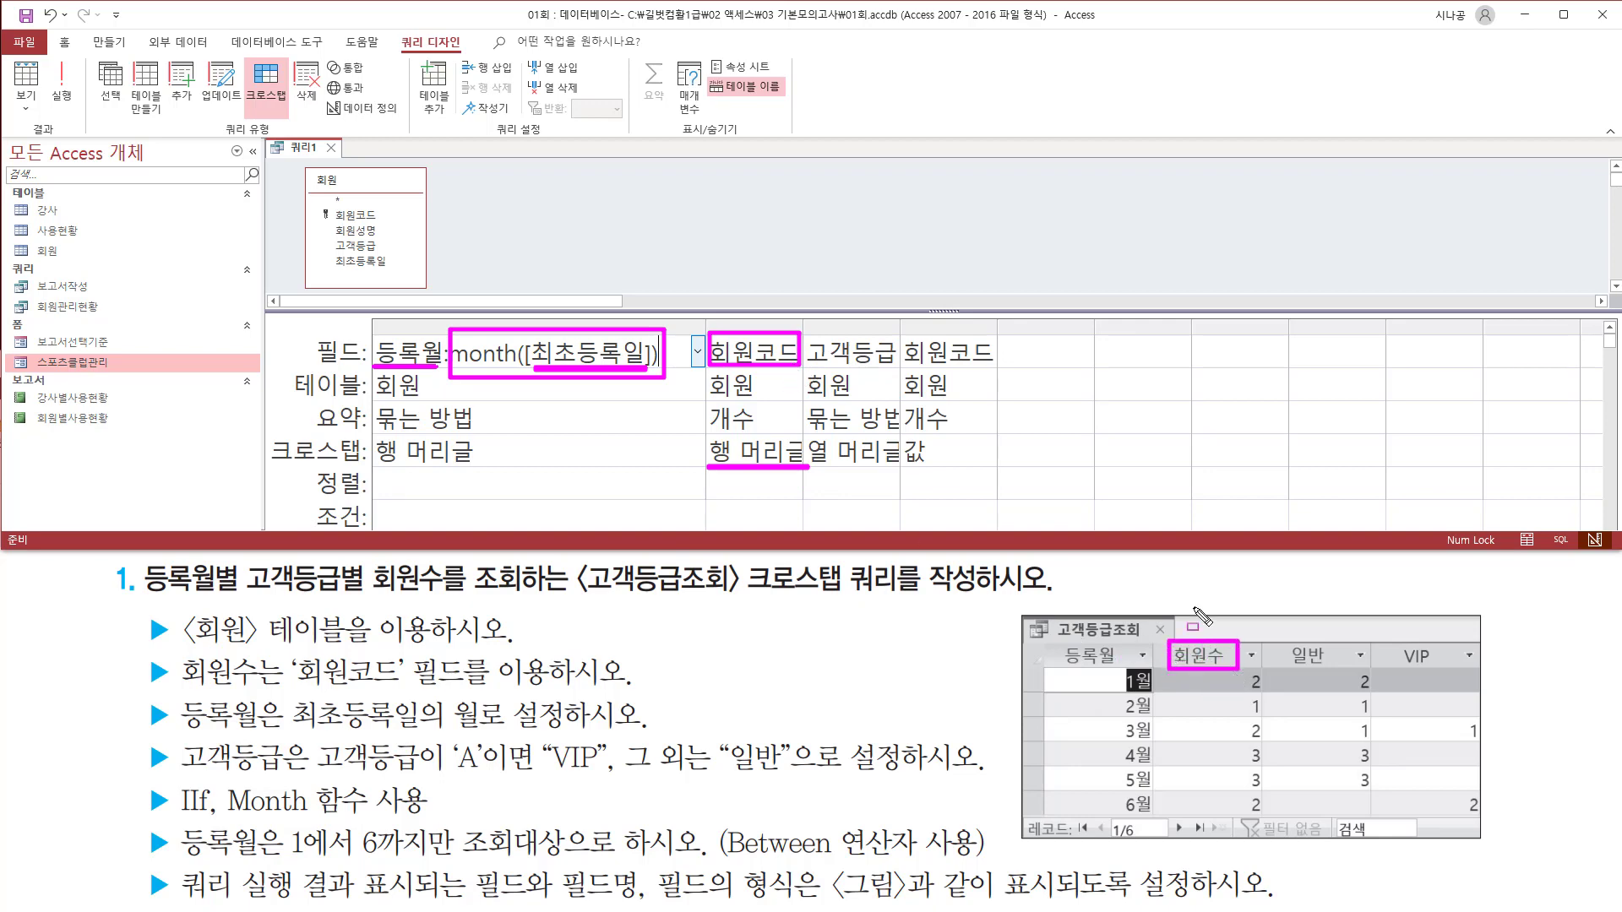
key("Escape")
Step: Add the alias 회원수: in front of 회원코드 in the second column's field cell and widen that column to fit
left_click(755, 352)
left_click_drag(803, 325, 876, 325)
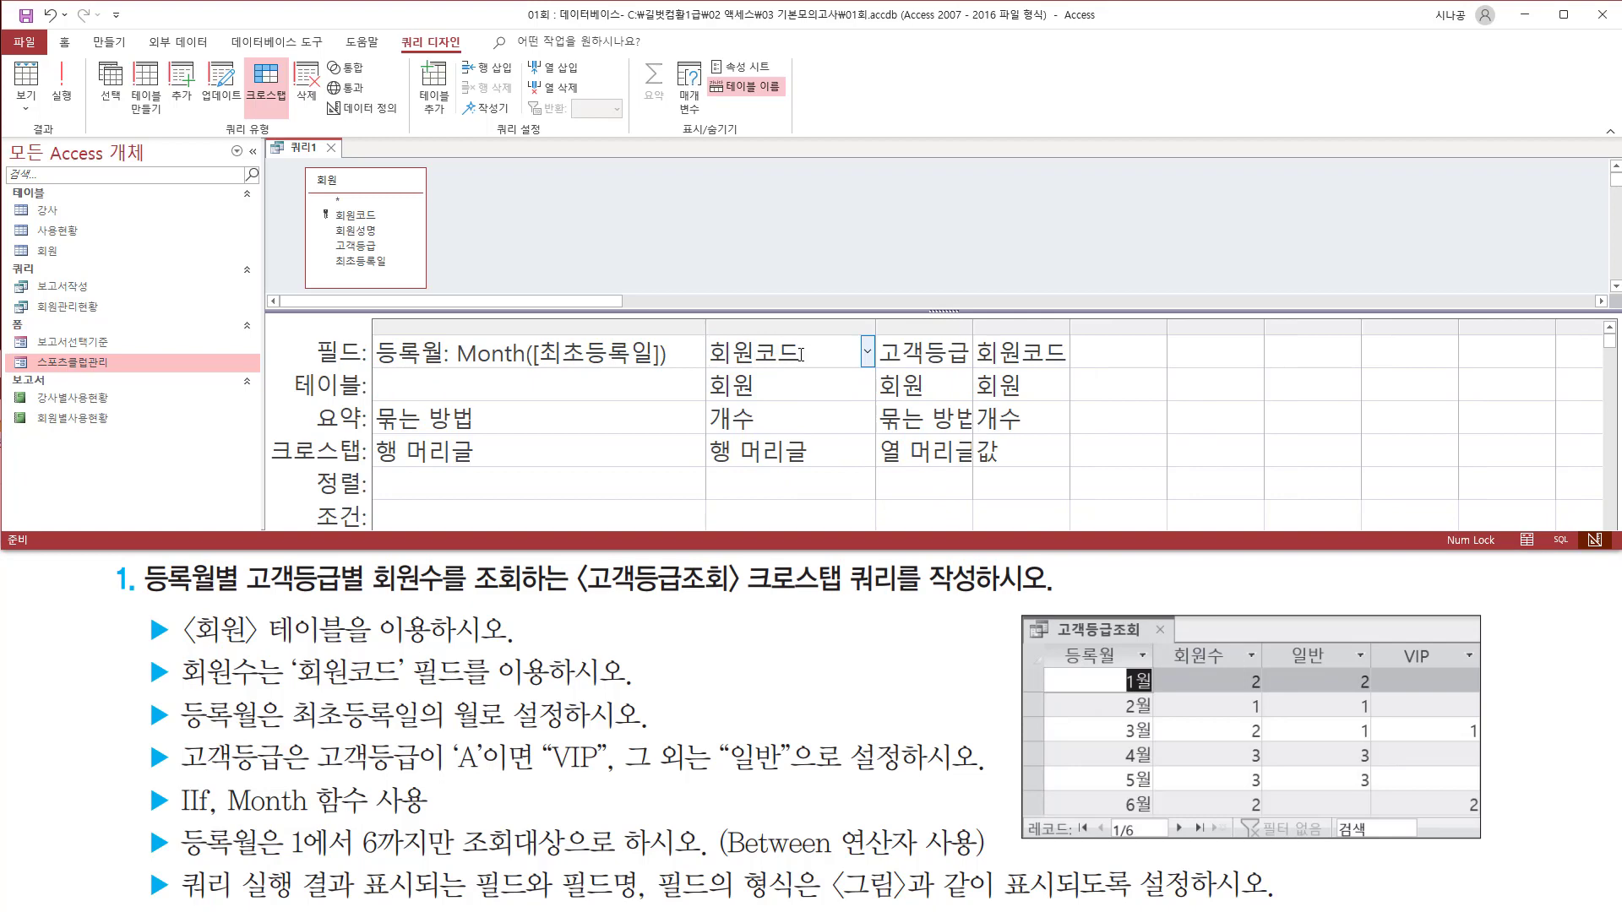
type("ghld")
key("BackSpace")
key("BackSpace")
key("BackSpace")
key("BackSpace")
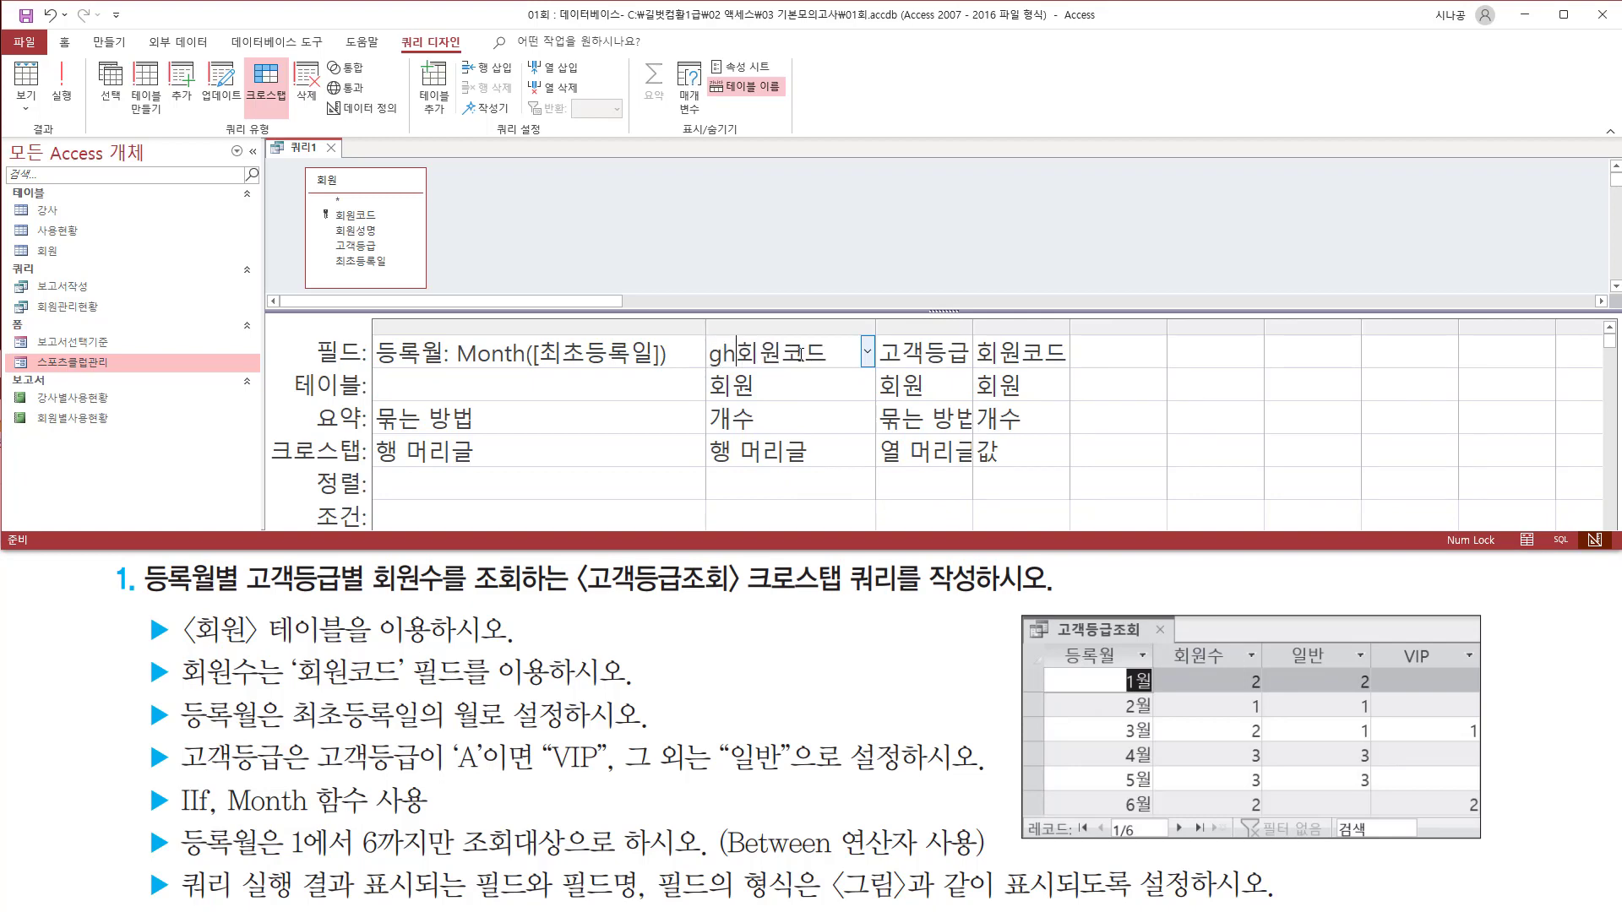
type("회원수")
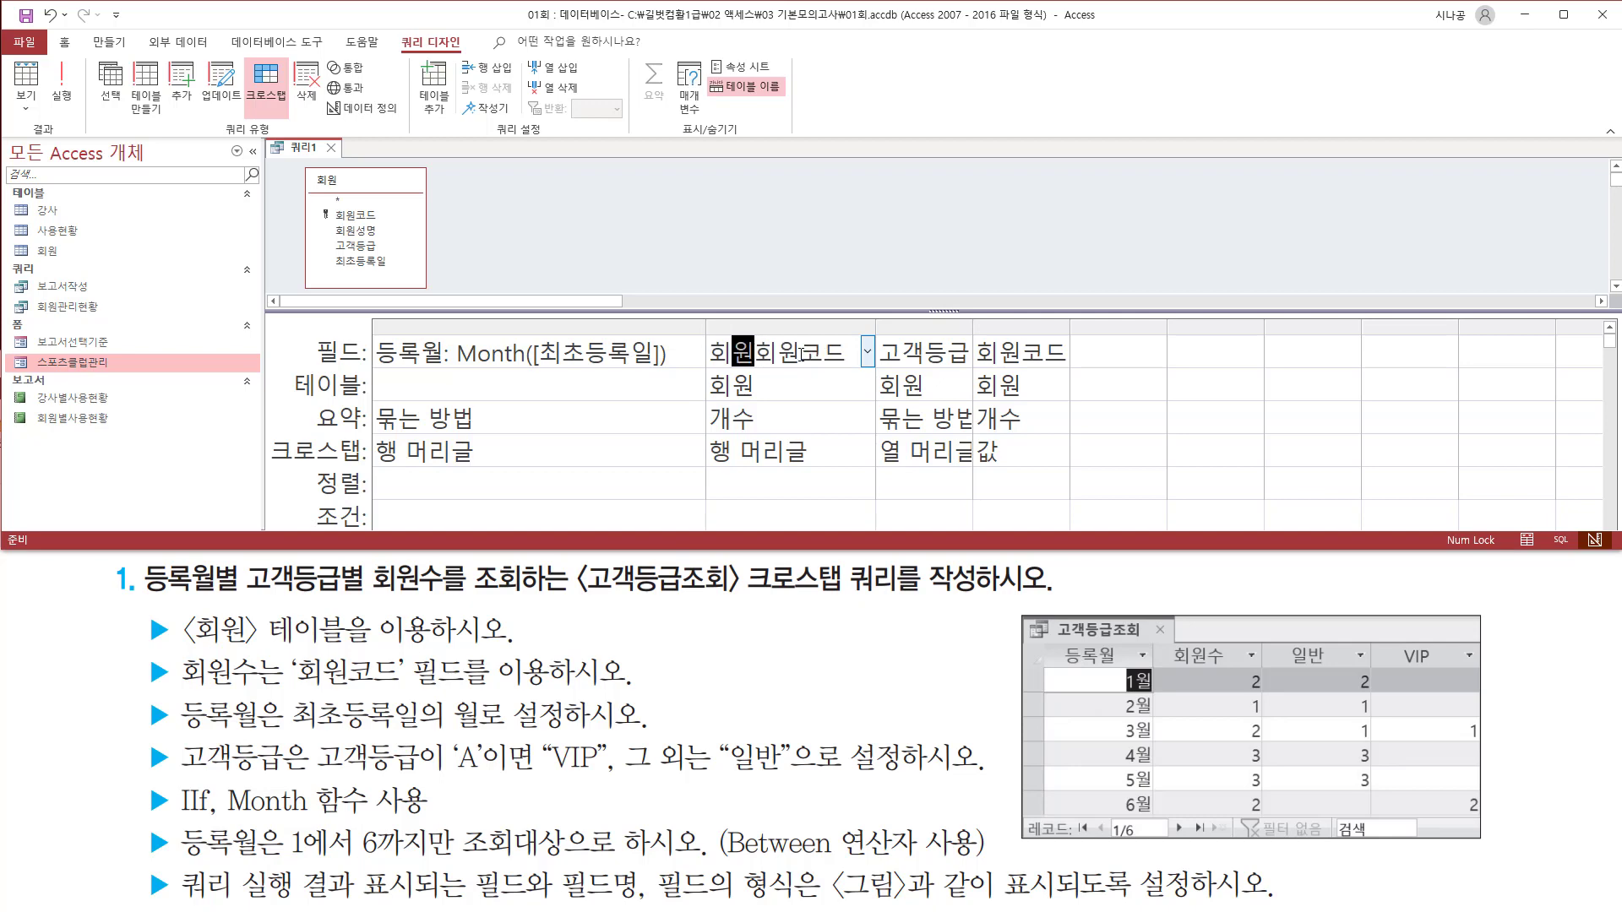
type(":")
left_click_drag(876, 325, 905, 327)
left_click(884, 352)
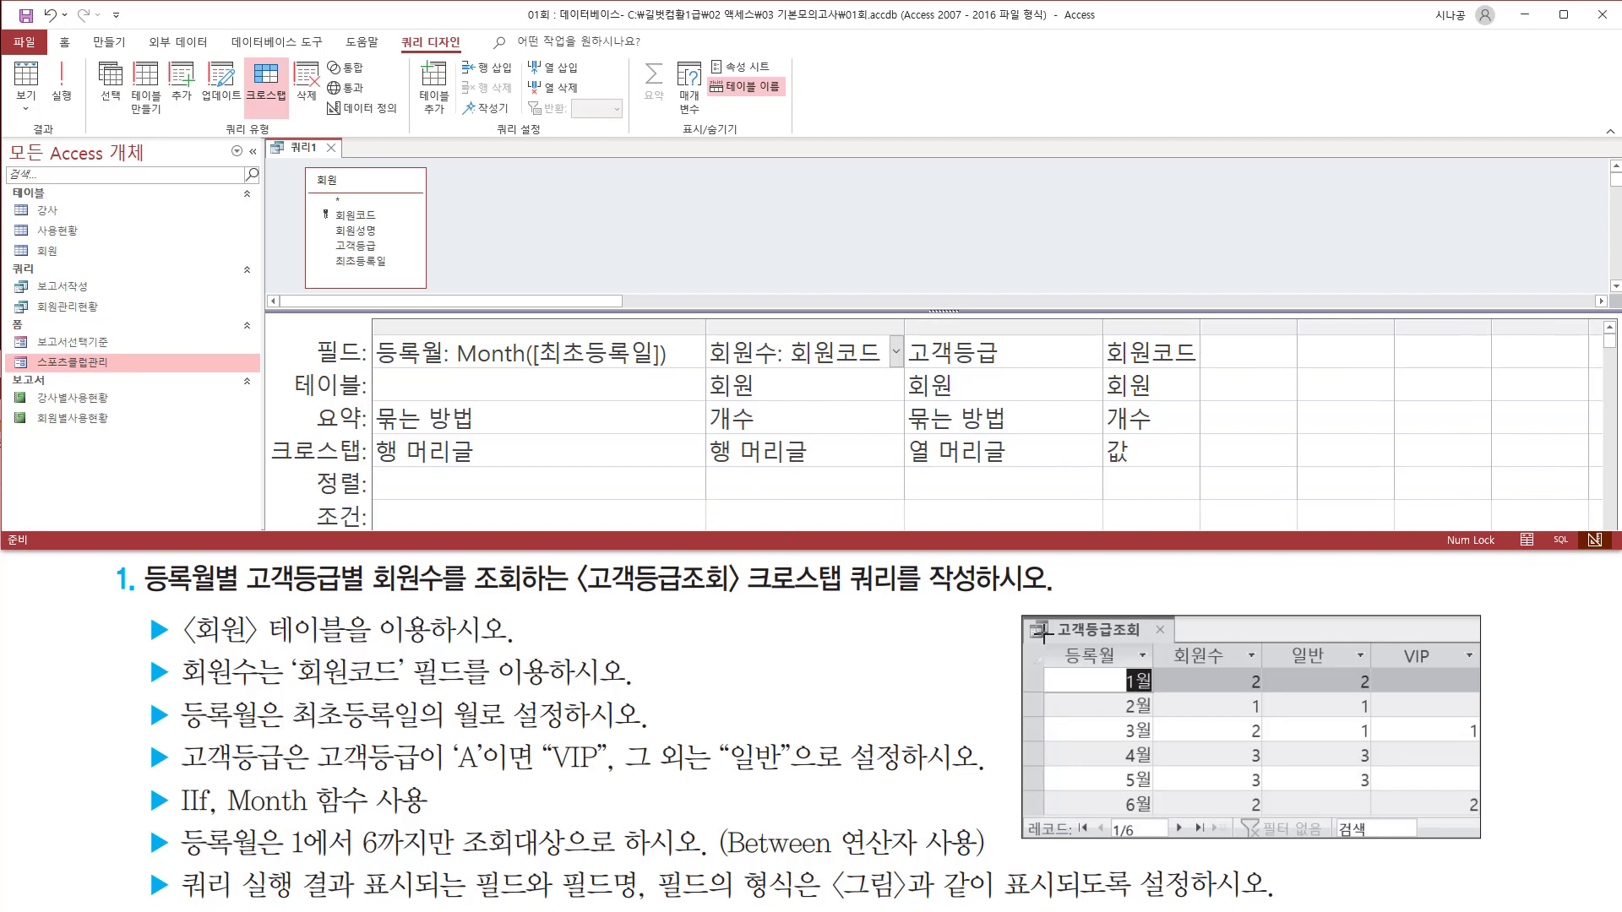
left_click_drag(1048, 639, 1184, 704)
mouse_move(1268, 807)
left_mouse_down()
mouse_move(1291, 653)
mouse_move(914, 335)
mouse_move(925, 359)
mouse_move(1005, 367)
left_mouse_up()
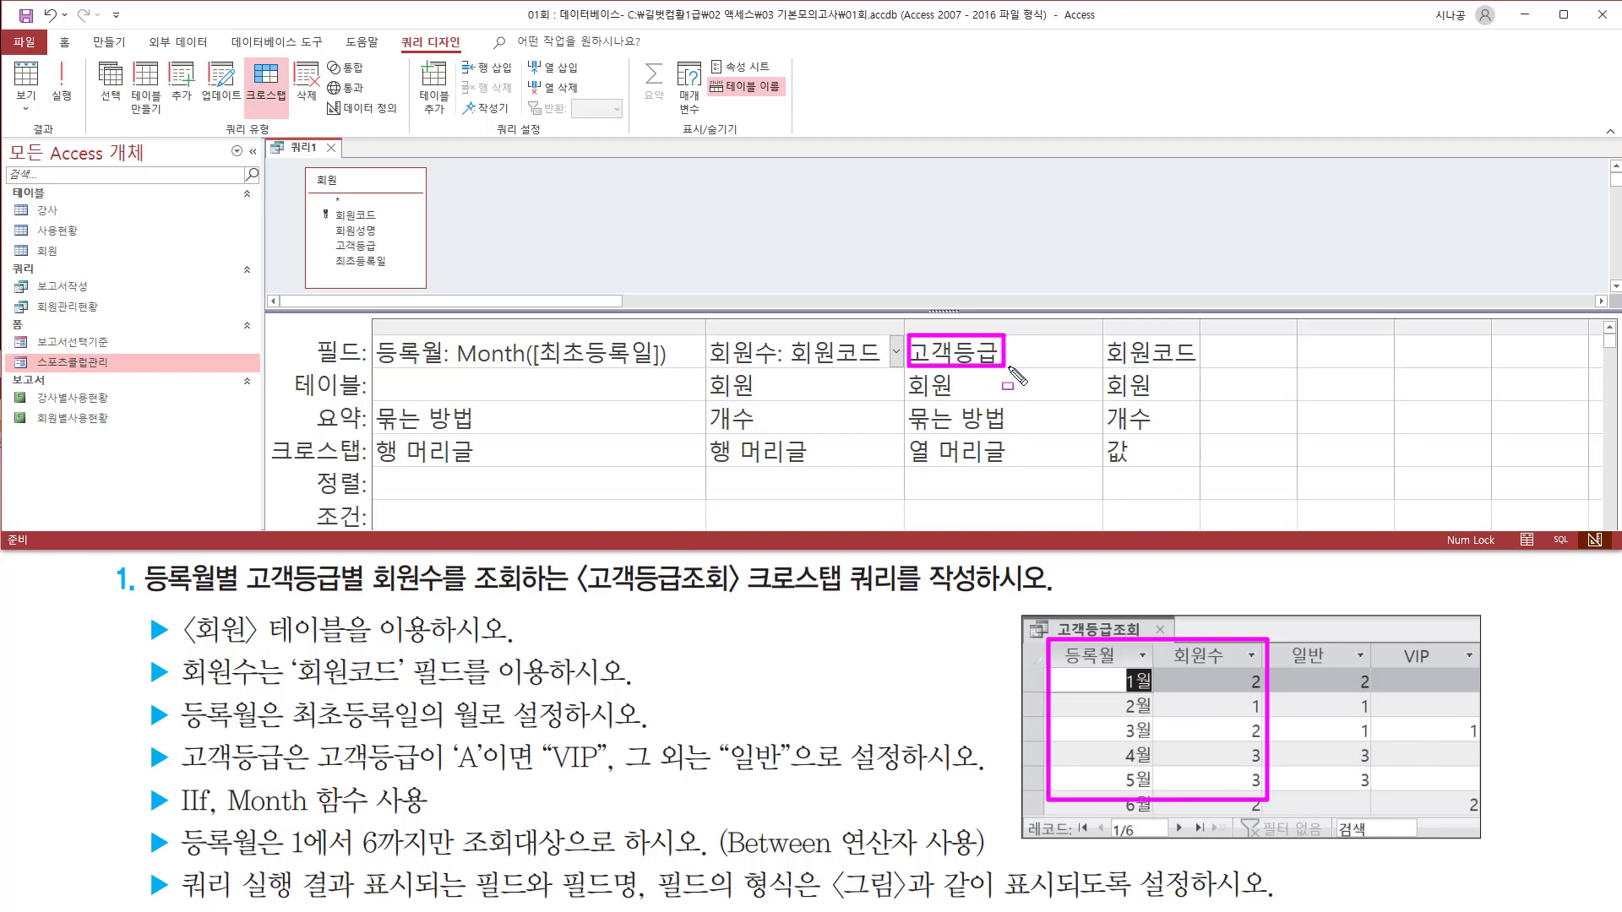
left_click_drag(1285, 652, 1475, 671)
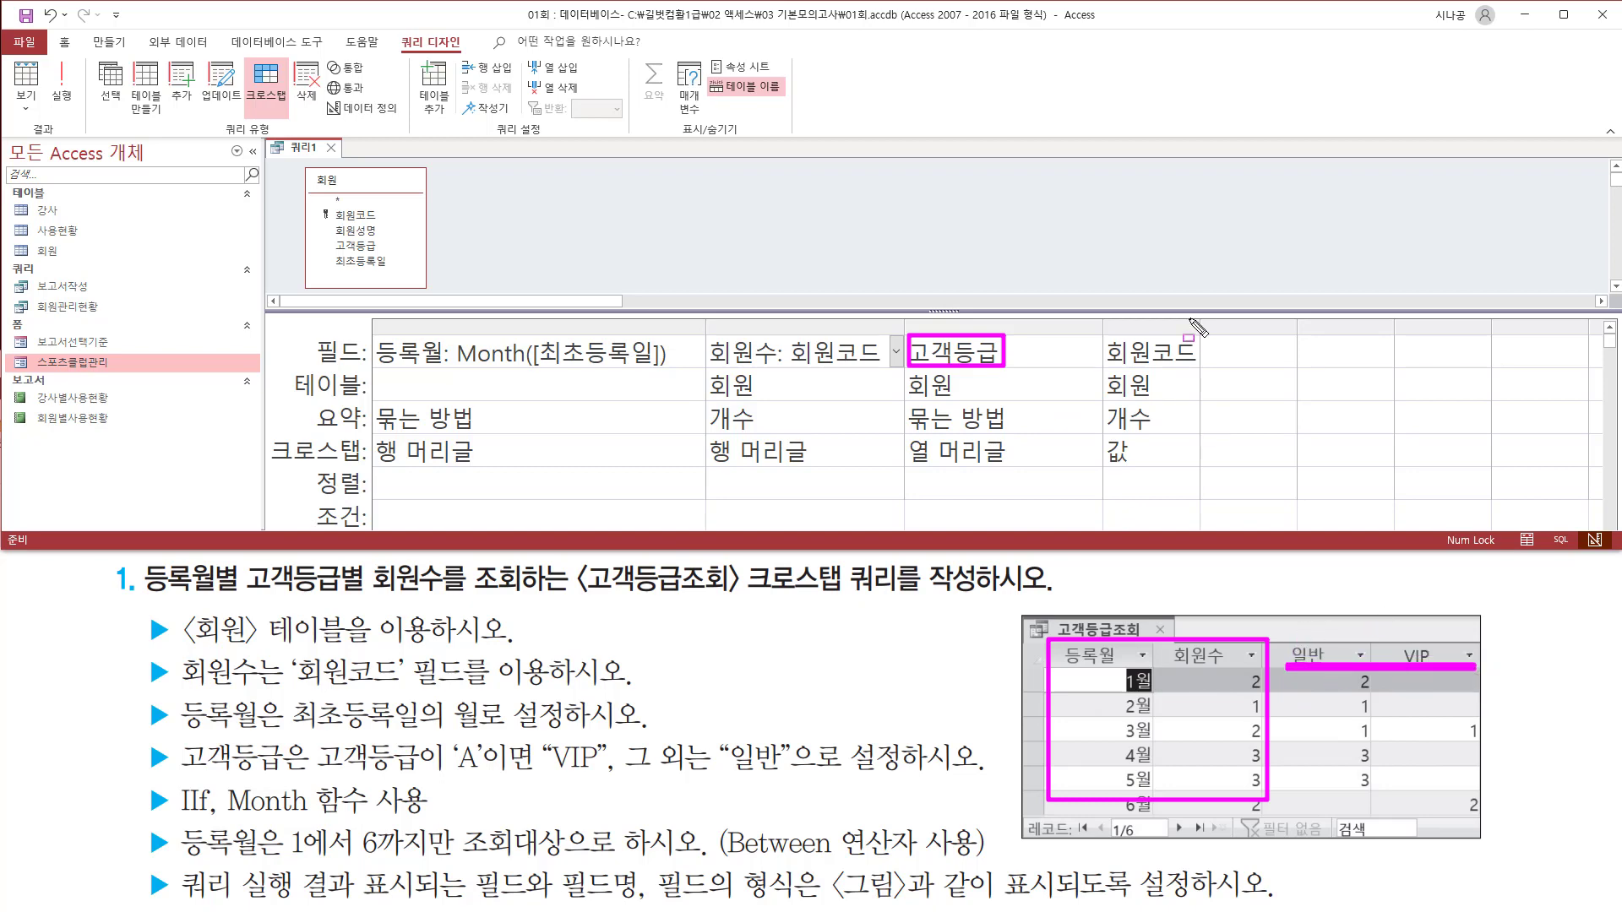
key("Escape")
Step: Widen the 고객등급 column and change its field to iif([고객등급]="A", "VIP", "일반")
left_click_drag(1103, 327, 1345, 330)
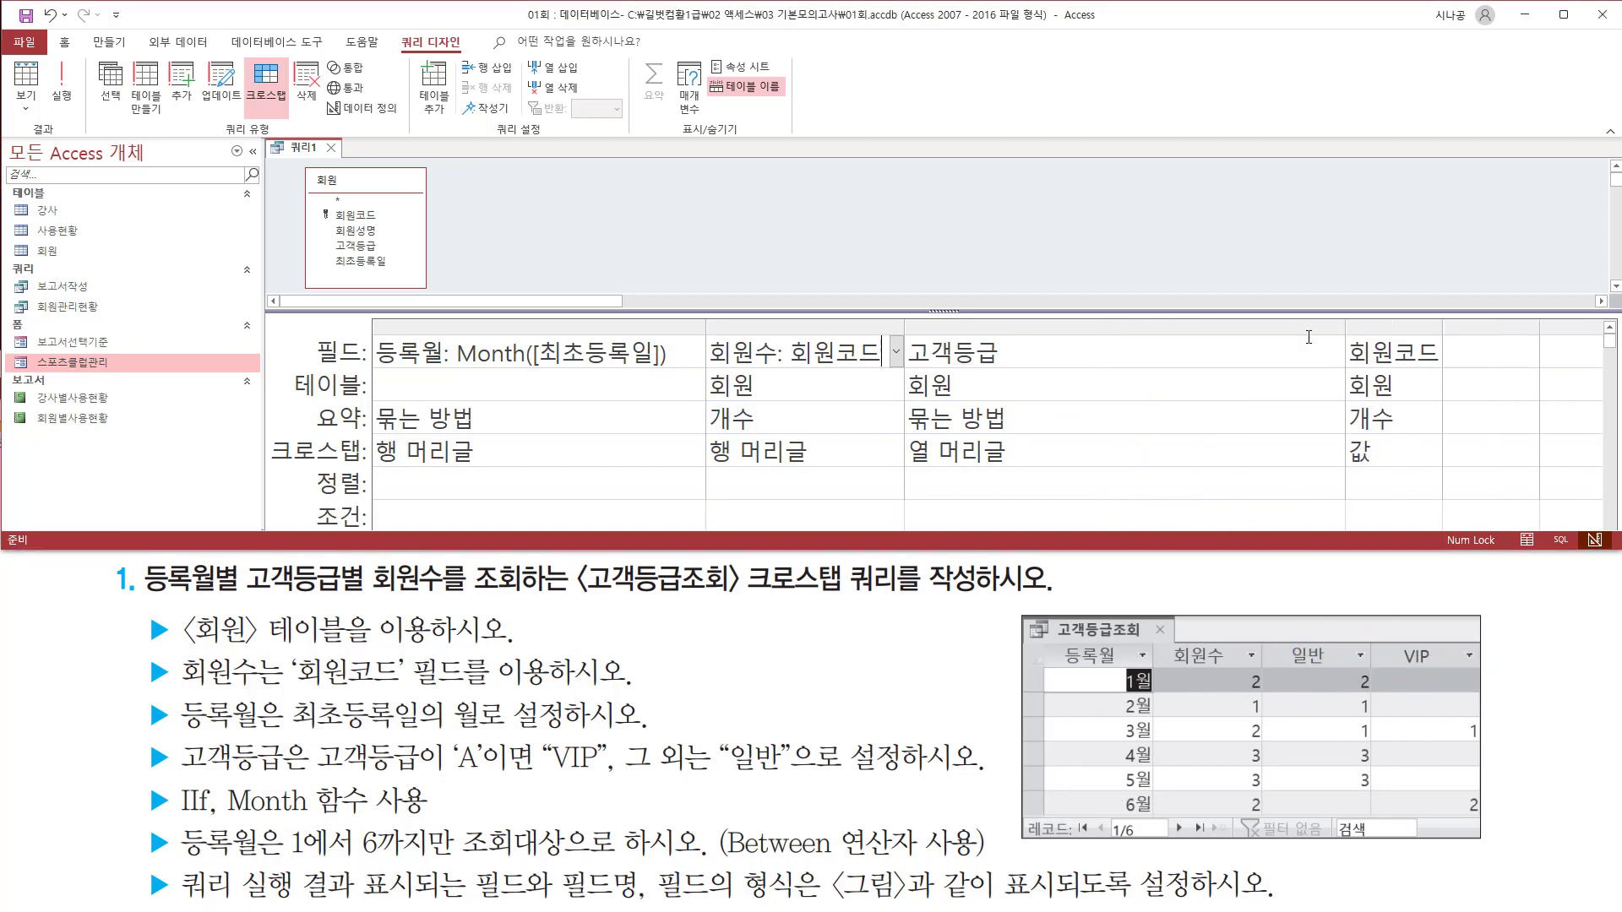
left_click(1080, 346)
key("Home")
type("iif")
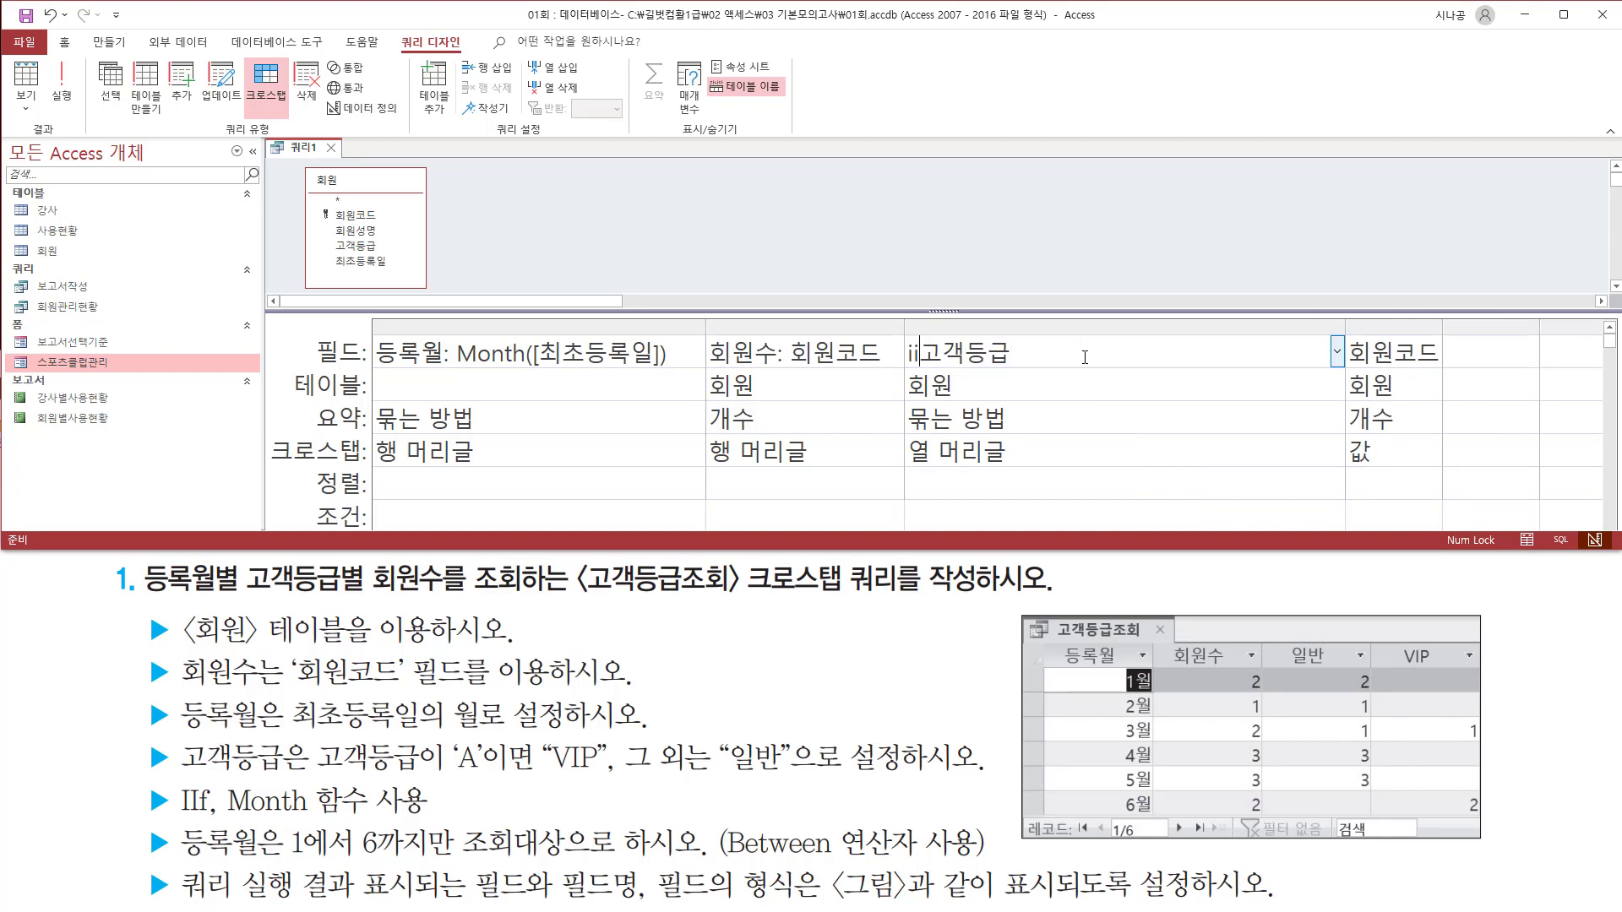
type("(")
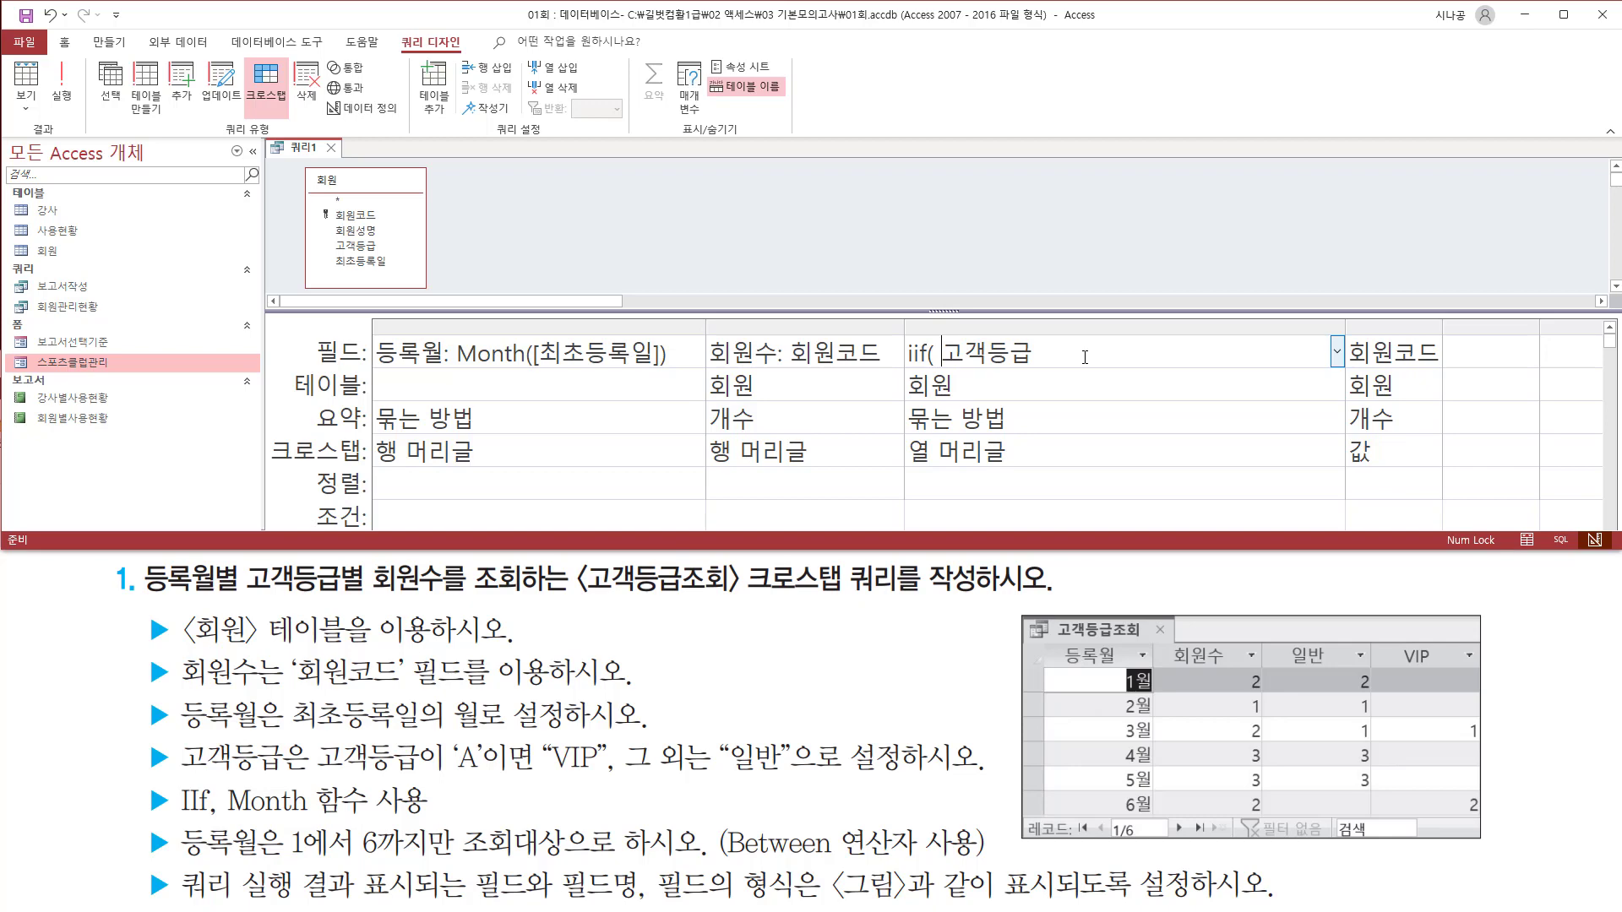
type(" [")
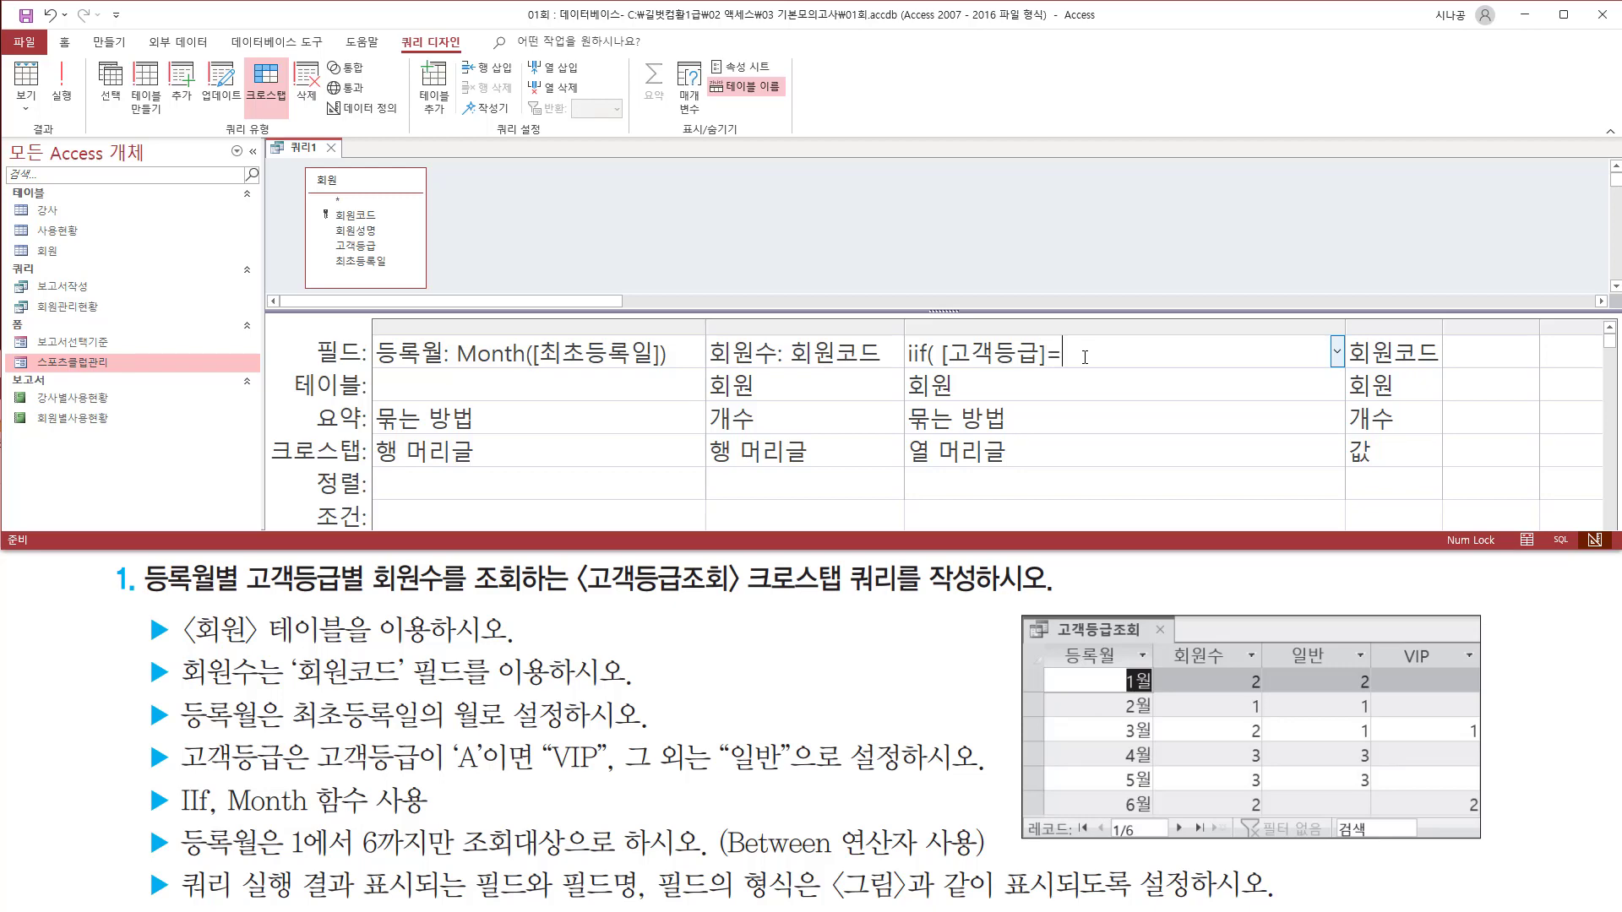
type("]=\"ㅁ")
type("IP")
type("\", \"일반\"")
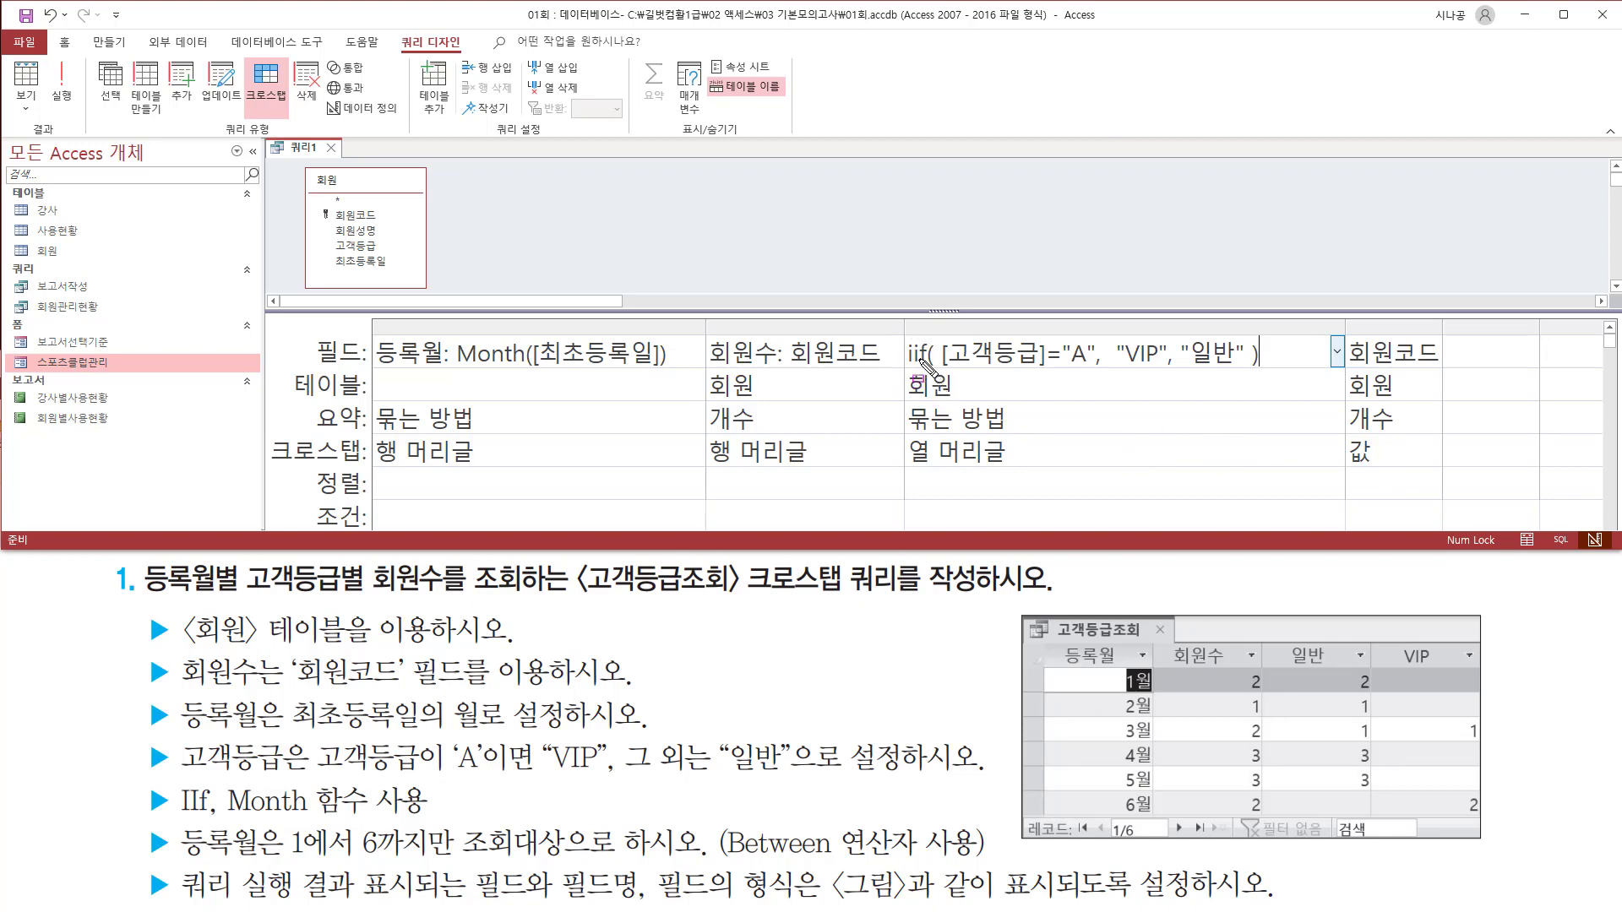
left_click_drag(940, 370, 1247, 369)
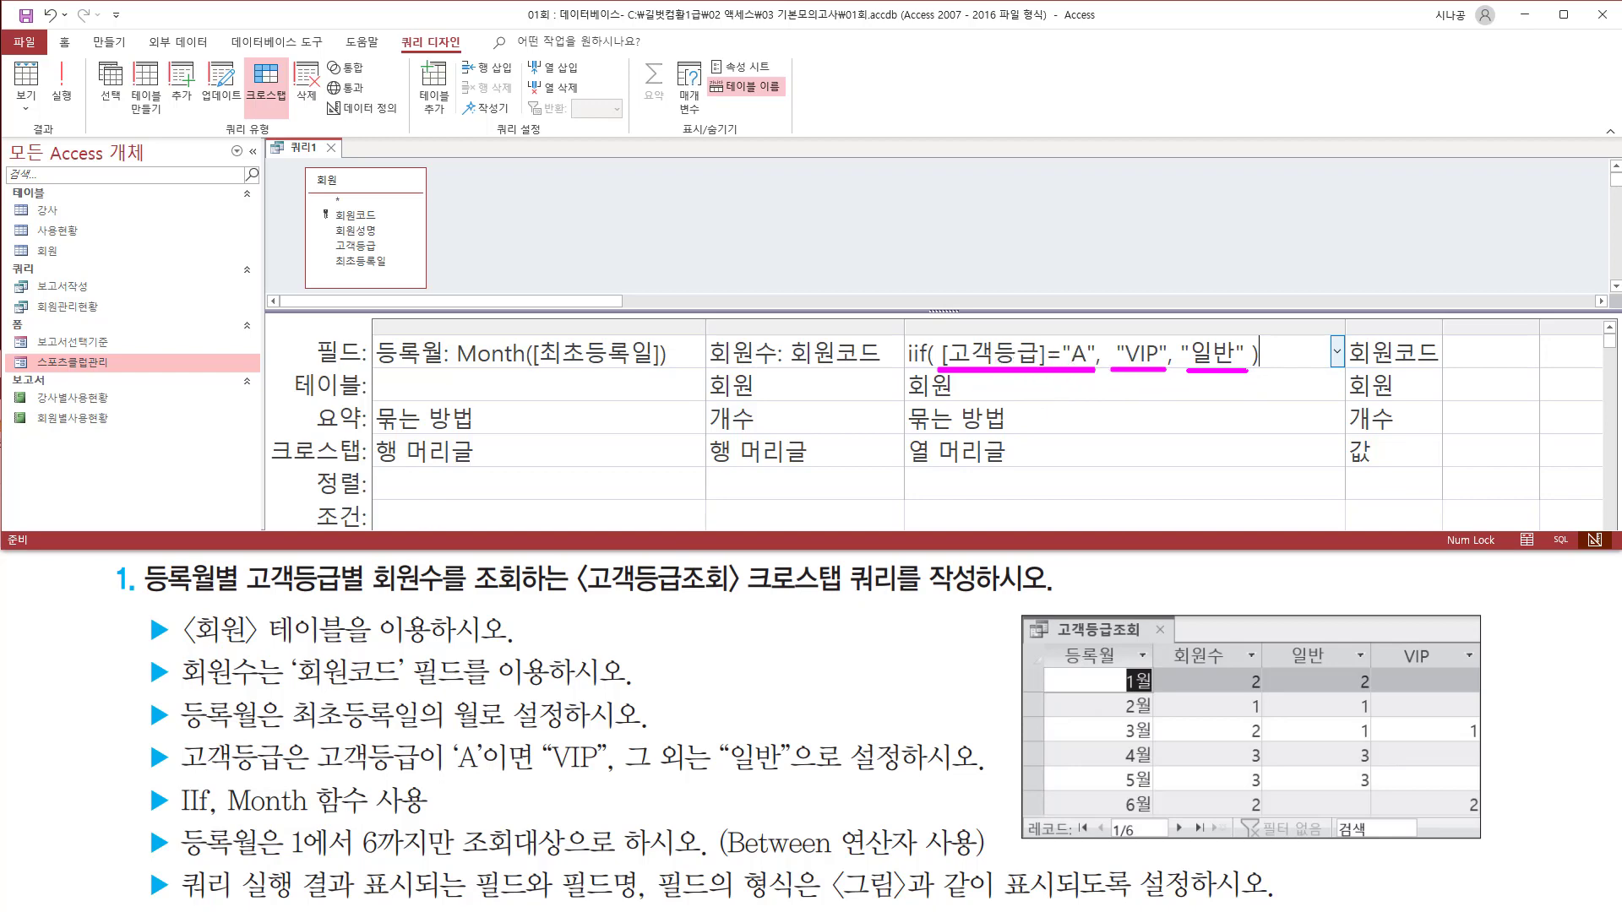
mouse_move(1133, 320)
left_mouse_down()
mouse_move(1142, 334)
mouse_move(1173, 282)
left_mouse_up()
mouse_move(1229, 325)
left_mouse_down()
mouse_move(1236, 338)
mouse_move(1260, 299)
left_mouse_up()
key("Escape")
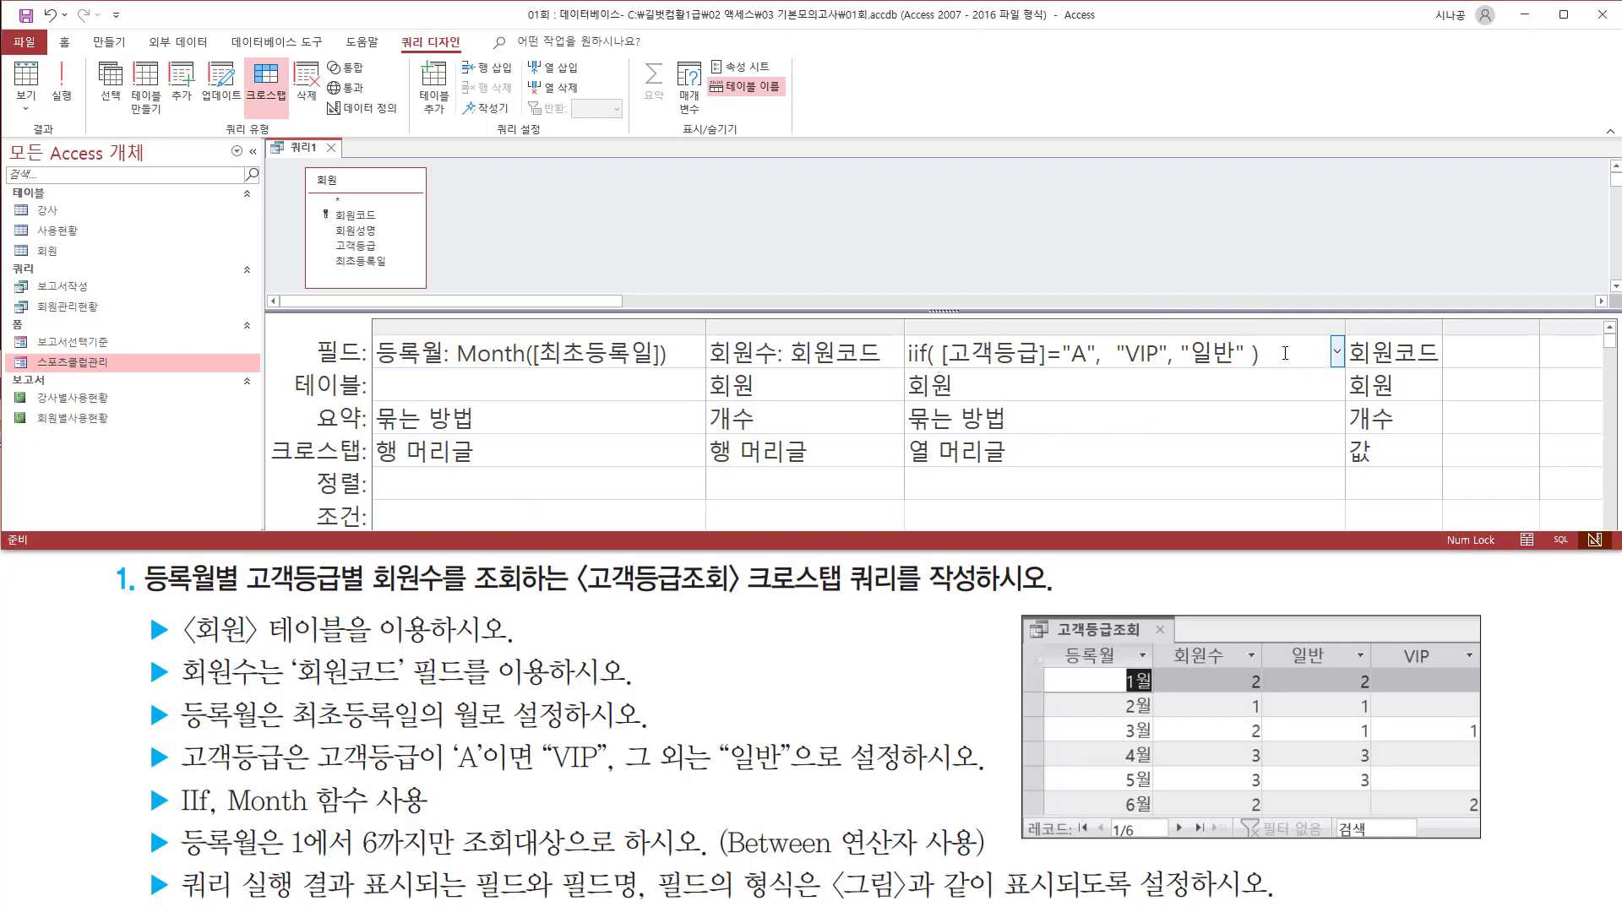
key("Tab")
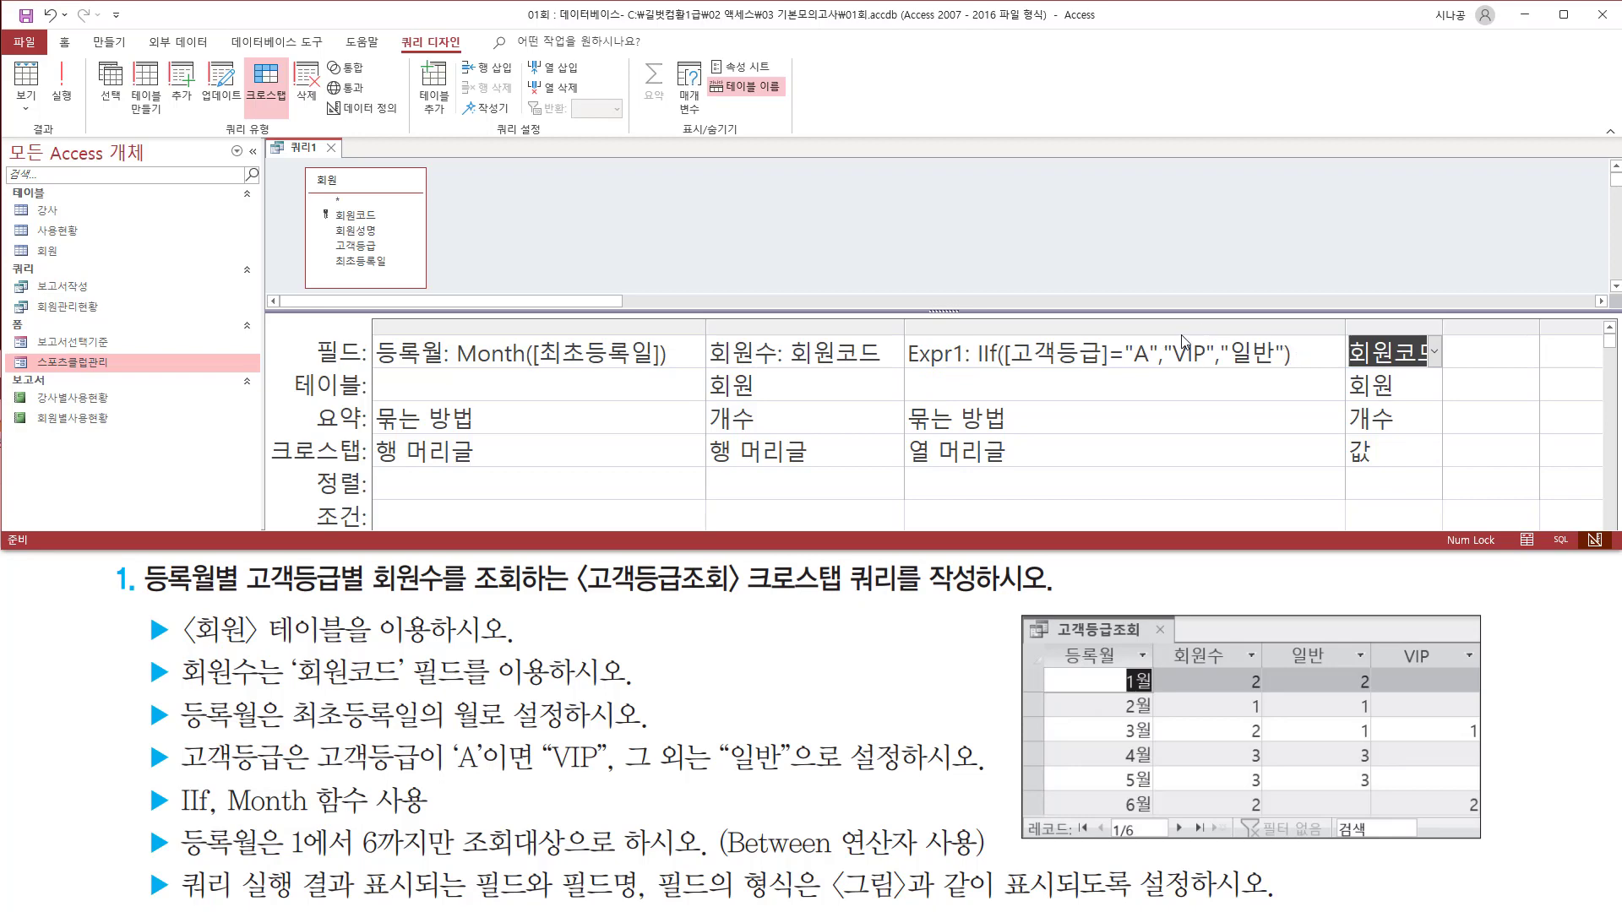
Step: Compare the IIf column heading and the 회원코드 value column with the 일반 and VIP columns in the required result
left_click_drag(899, 368, 961, 368)
left_click_drag(963, 369, 971, 370)
left_click_drag(1264, 638, 1483, 672)
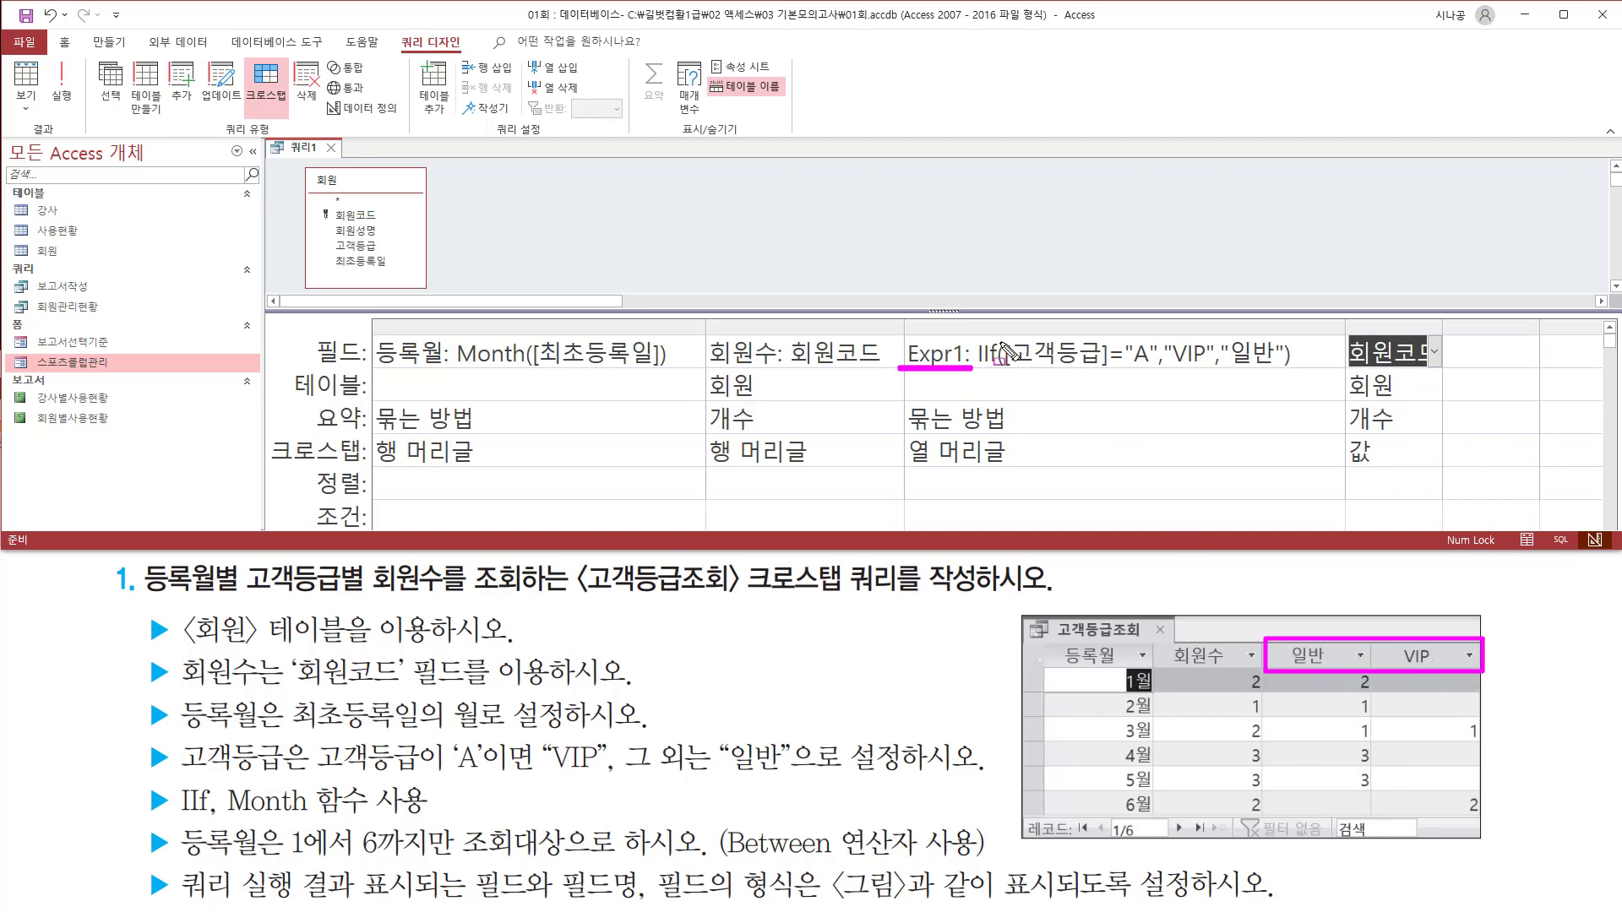
left_click_drag(897, 328, 977, 377)
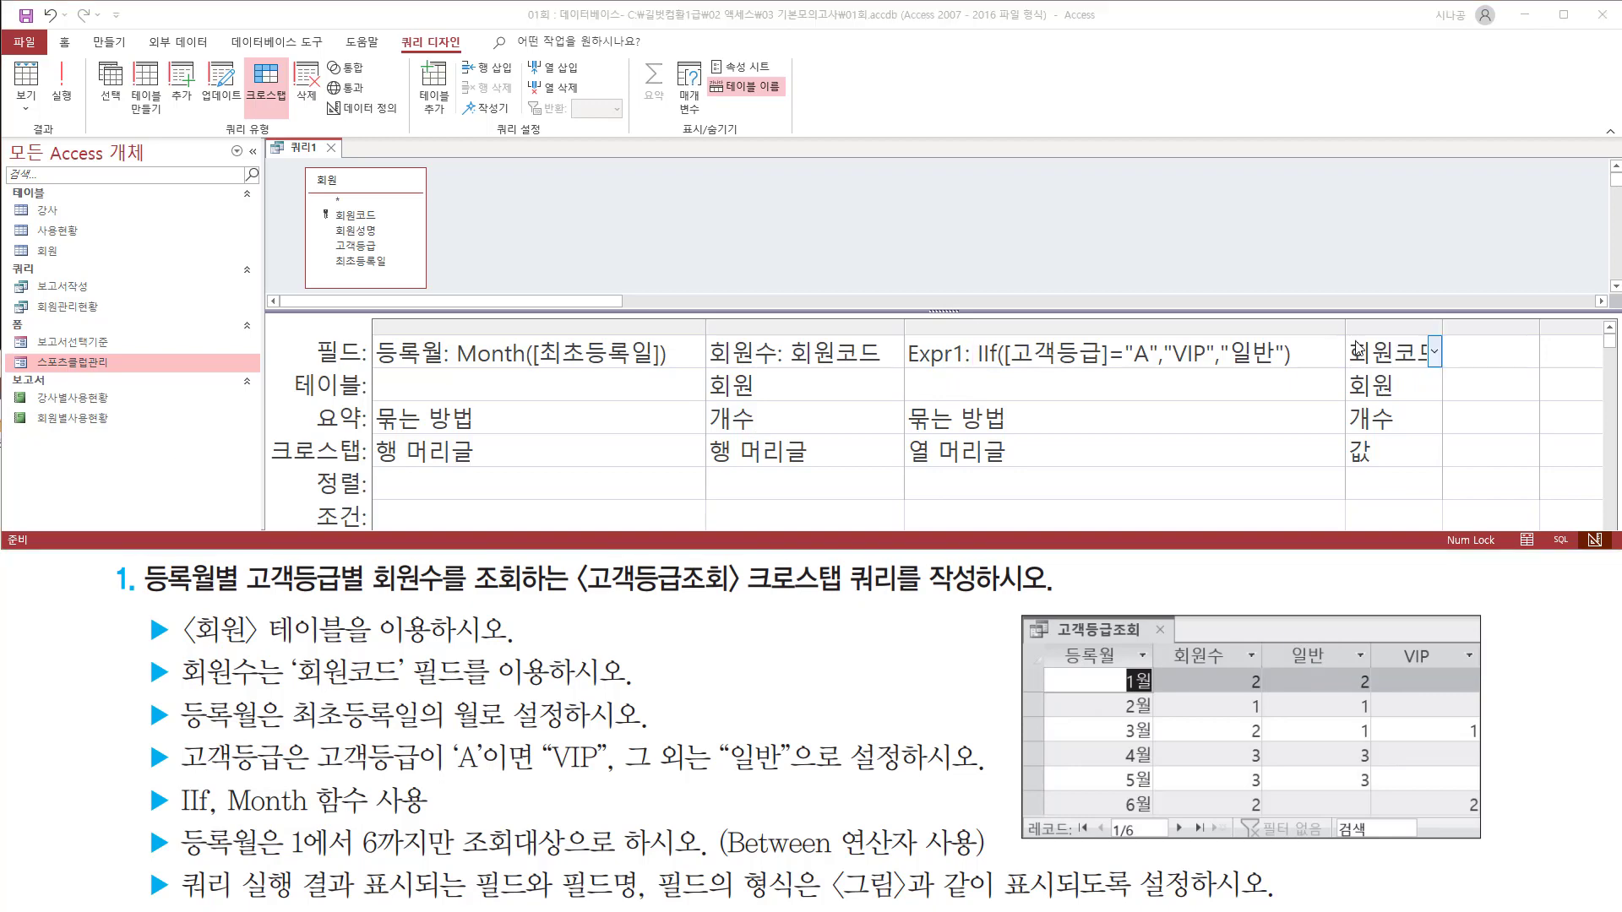
left_click_drag(1345, 330, 1456, 379)
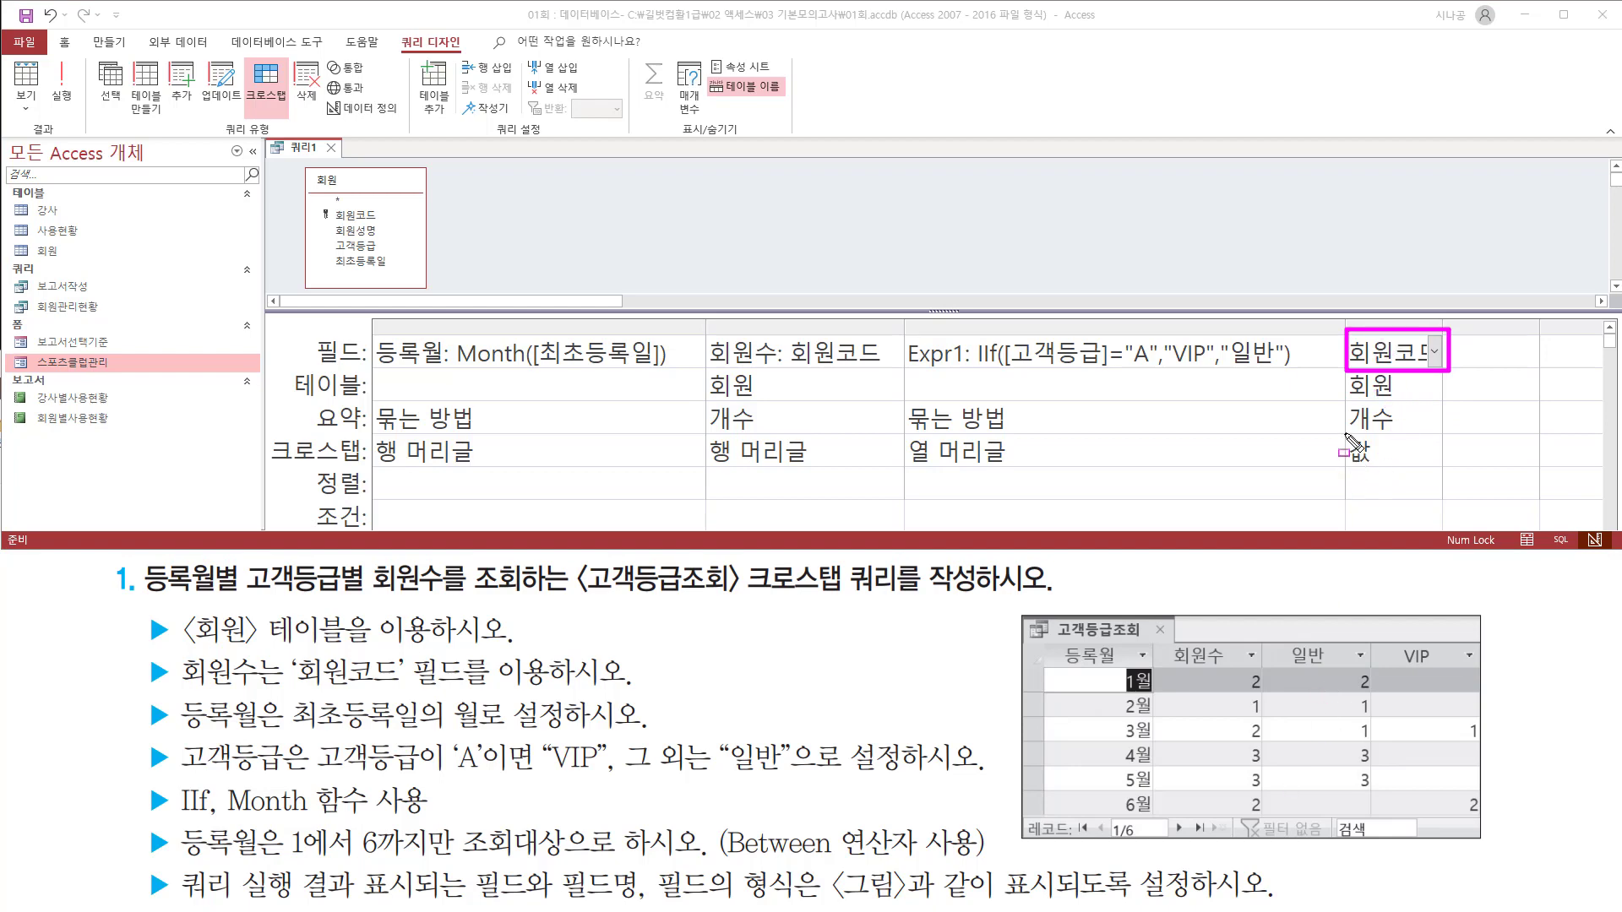
left_click_drag(1344, 433, 1398, 475)
mouse_move(1273, 672)
left_mouse_down()
mouse_move(1352, 760)
mouse_move(1487, 820)
left_mouse_up()
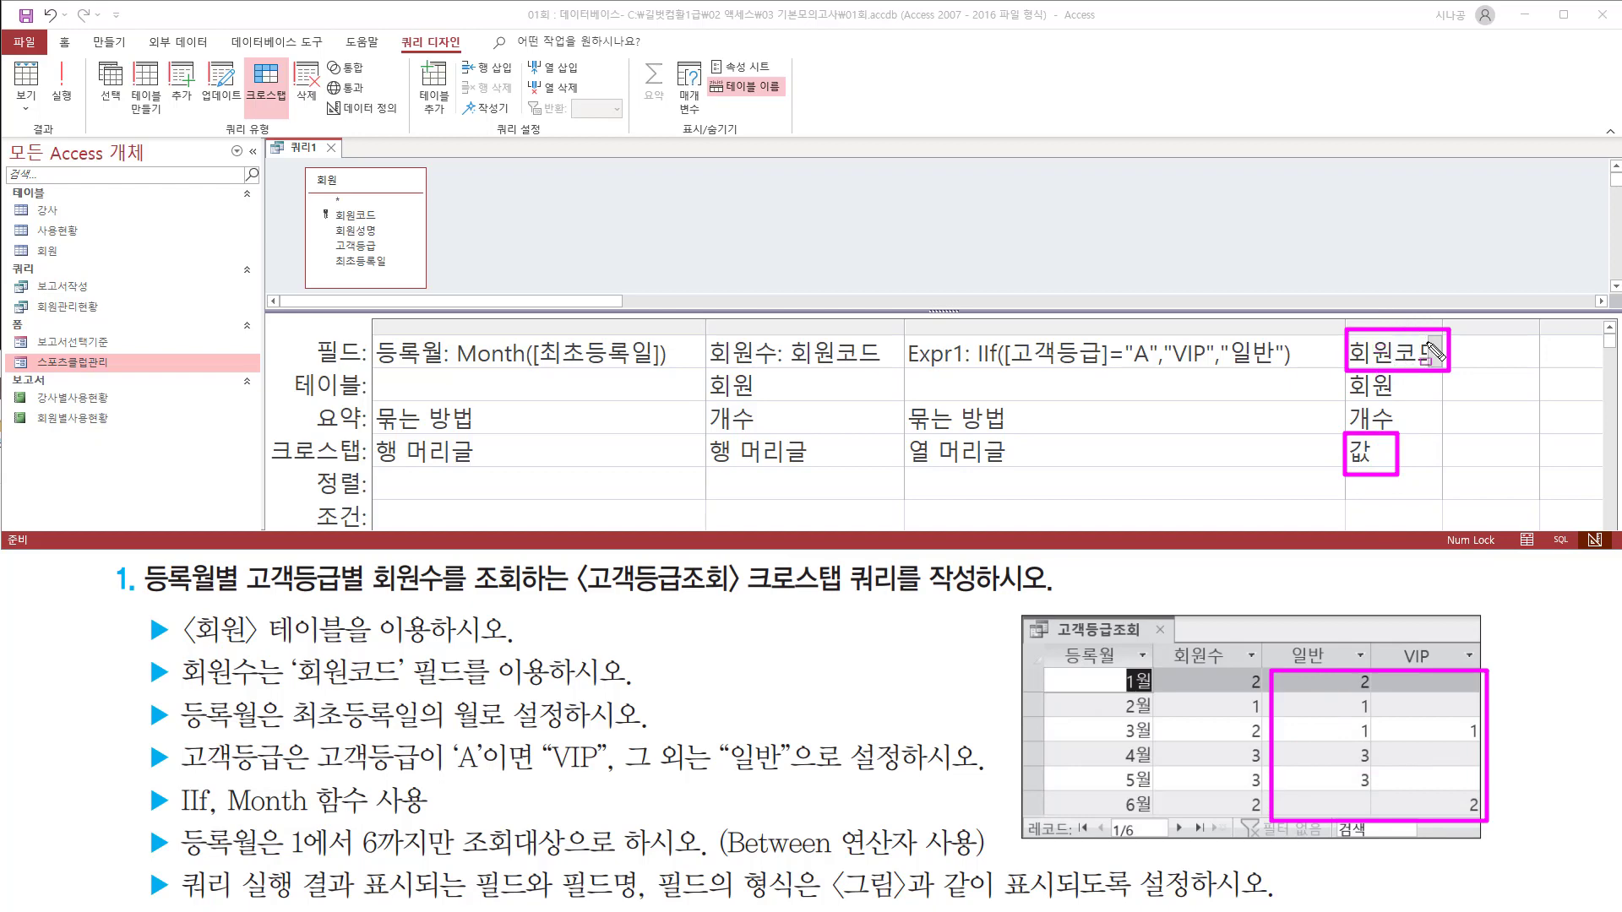
key("Escape")
Step: Widen the last 회원코드 column to fit its field name and run the crosstab query
left_click_drag(1461, 327, 1465, 327)
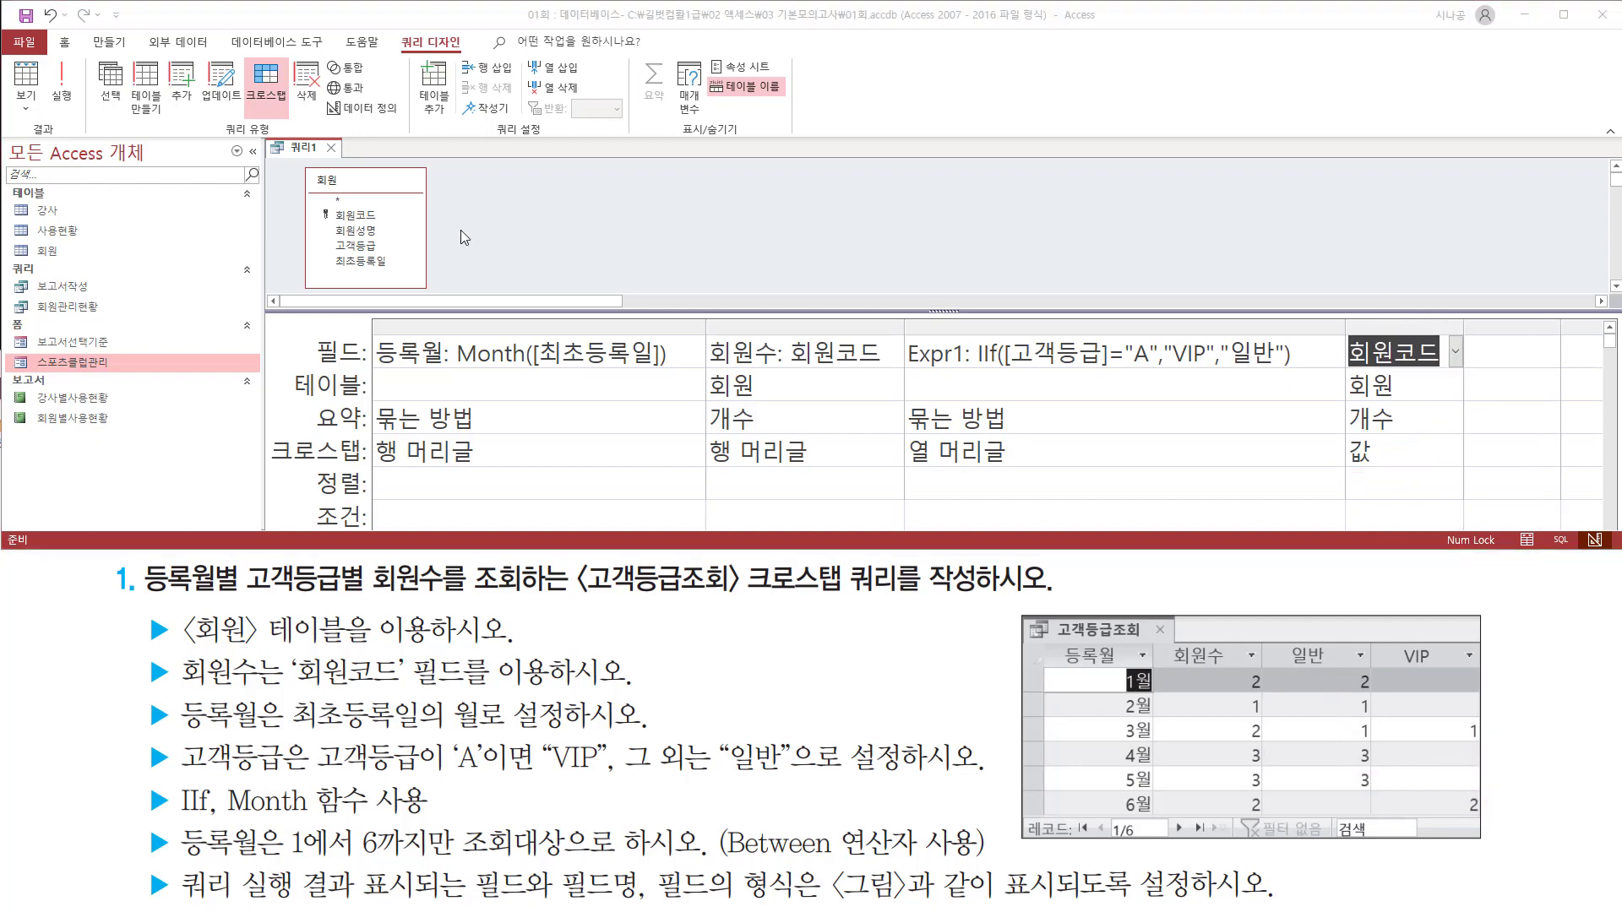
left_click(511, 183)
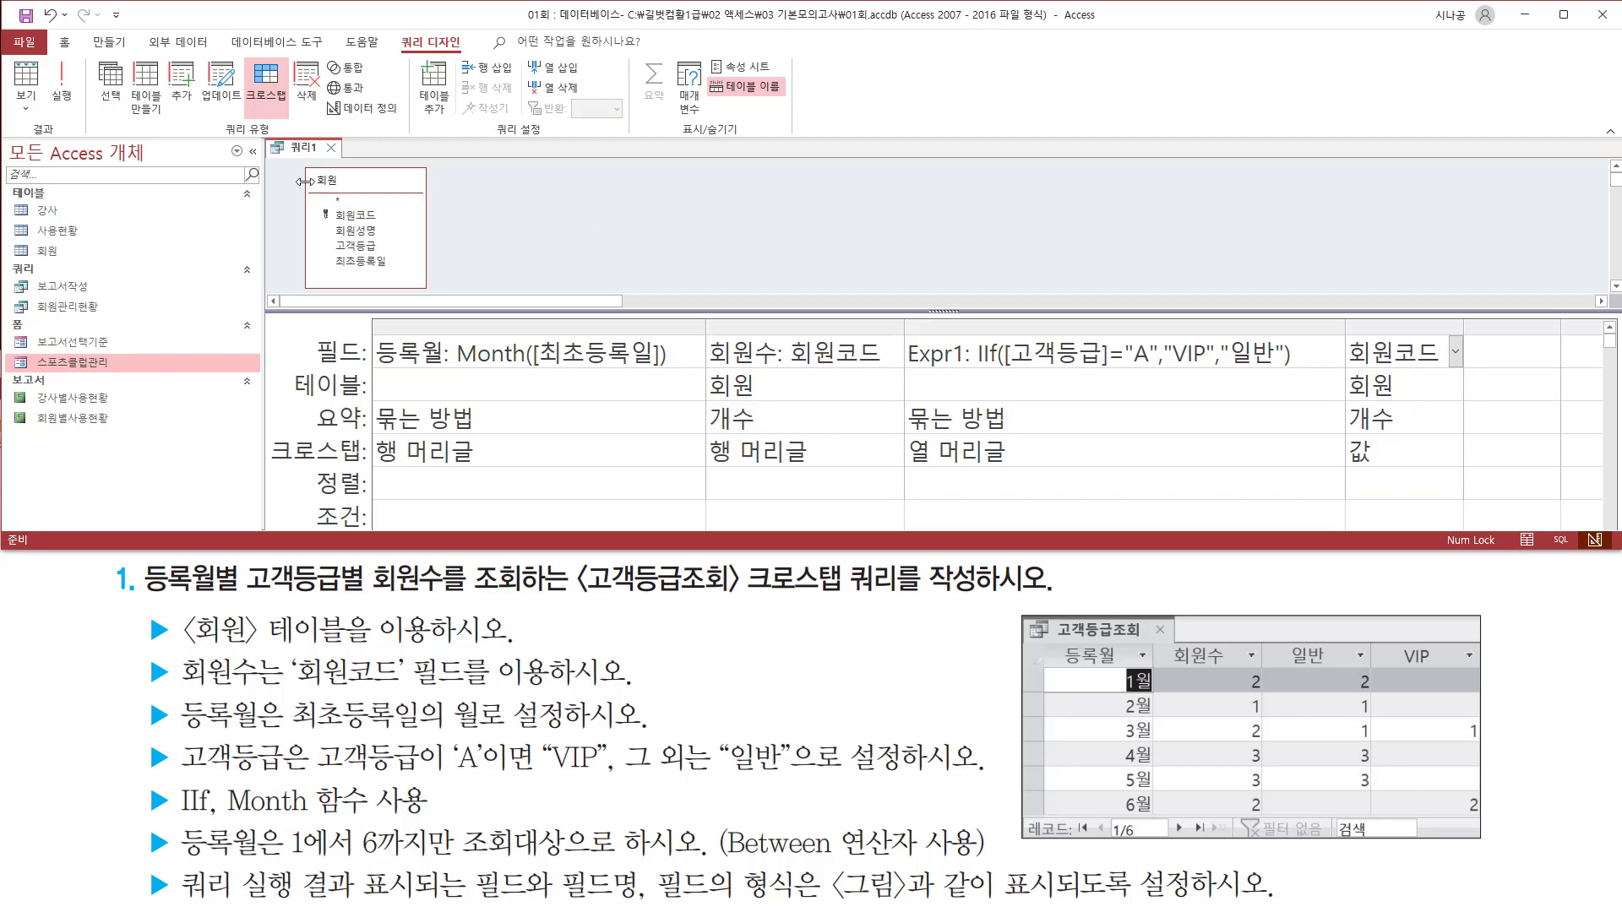
key("ctrl+2")
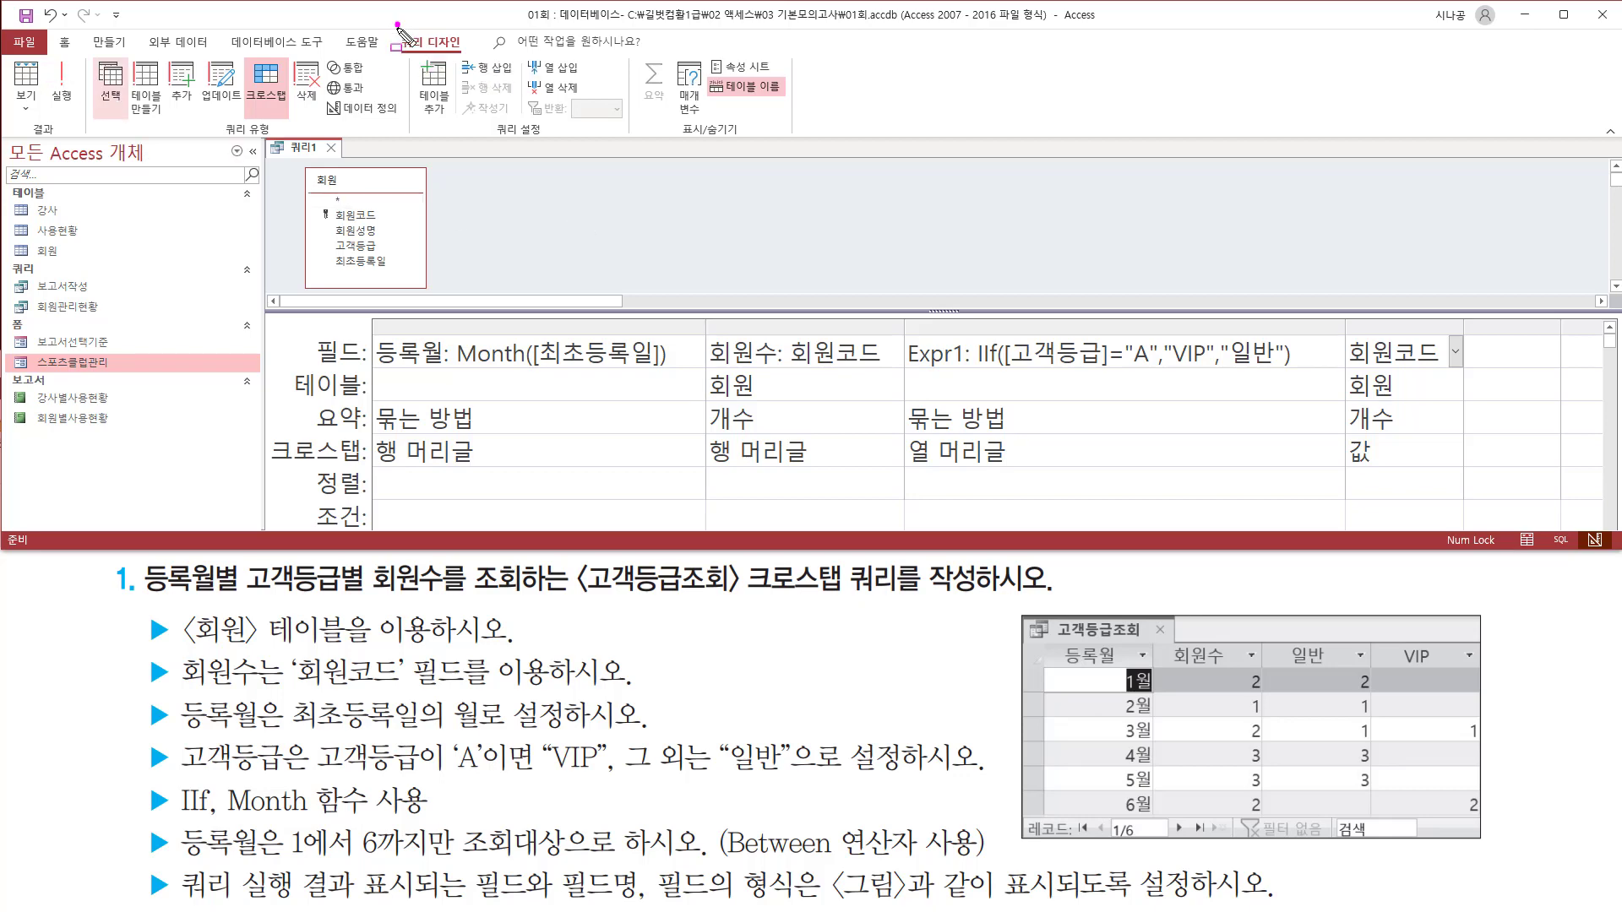
left_click_drag(396, 23, 470, 58)
left_click_drag(21, 119, 63, 141)
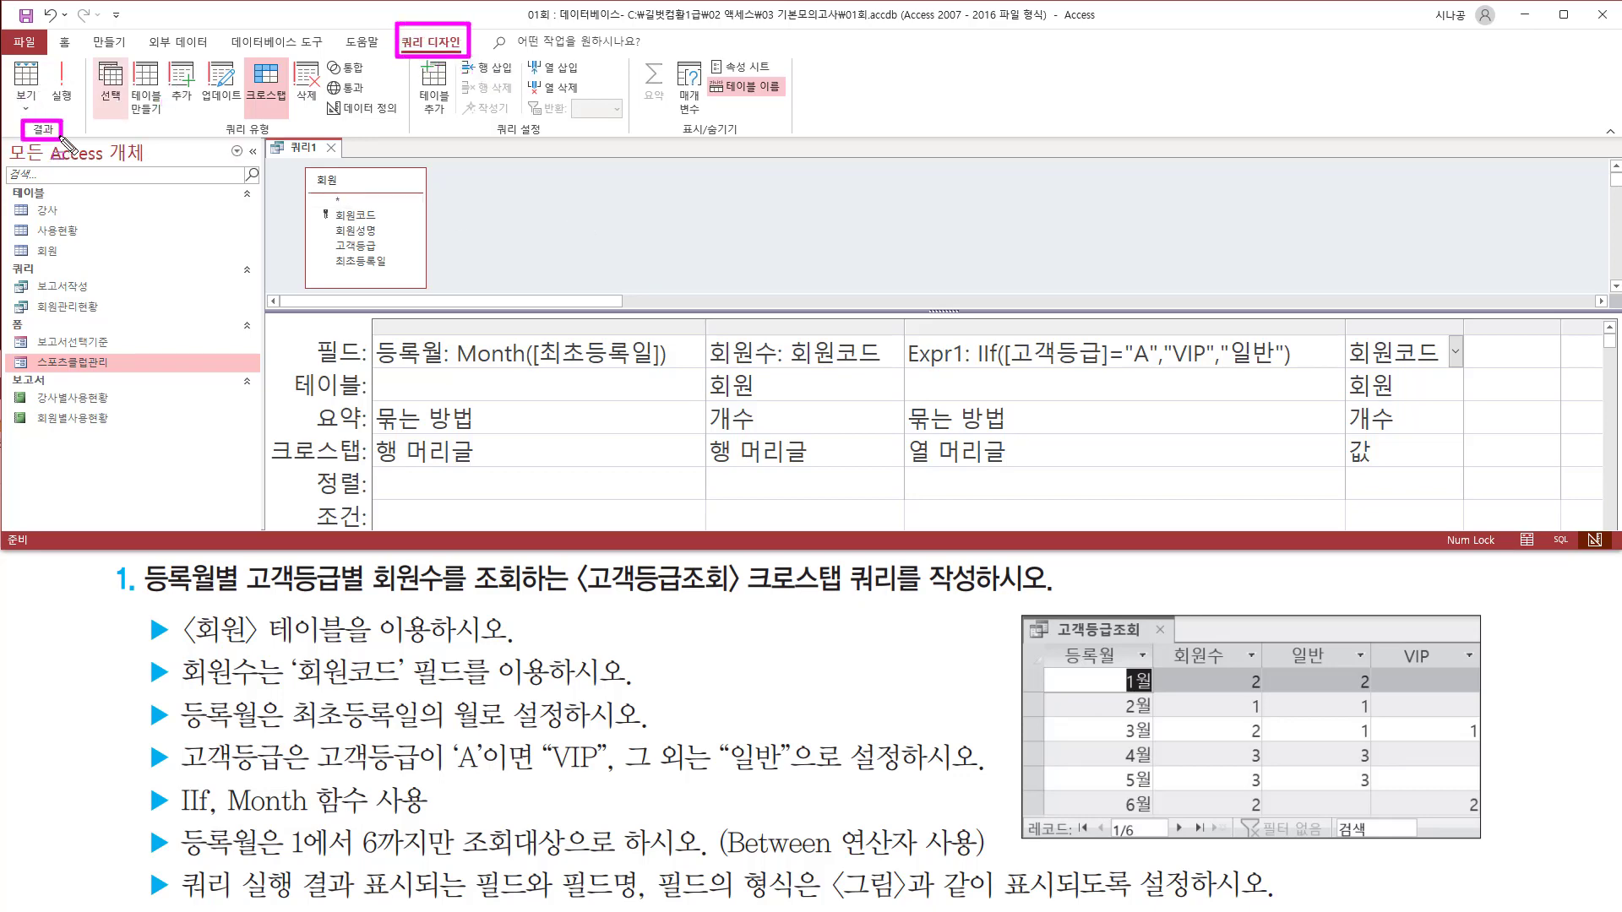
key("Escape")
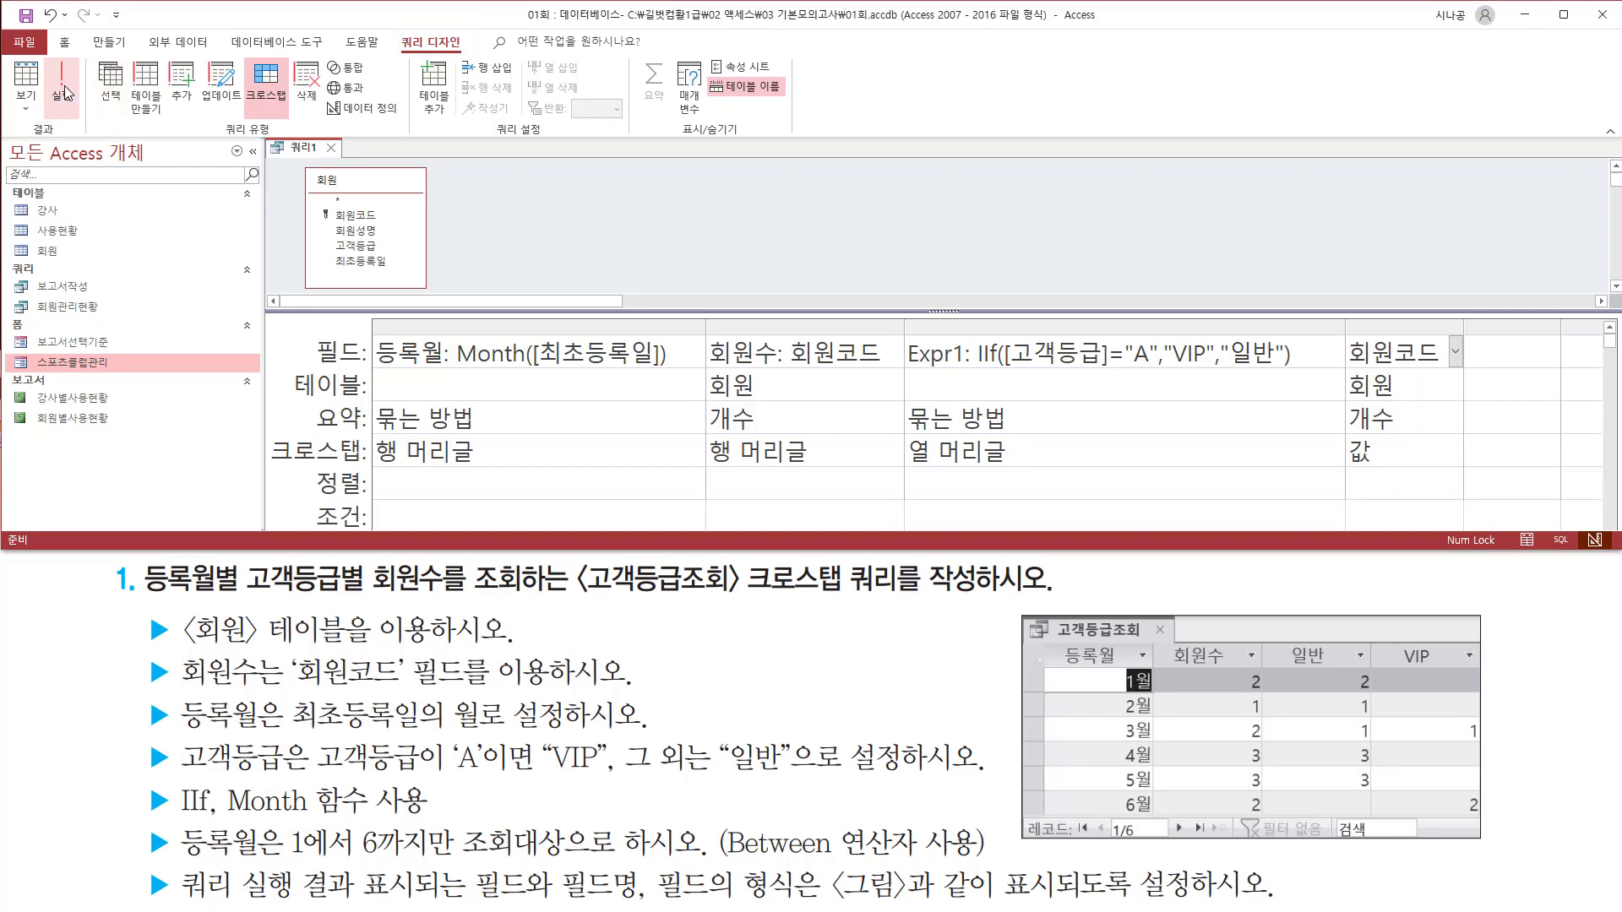
left_click(66, 93)
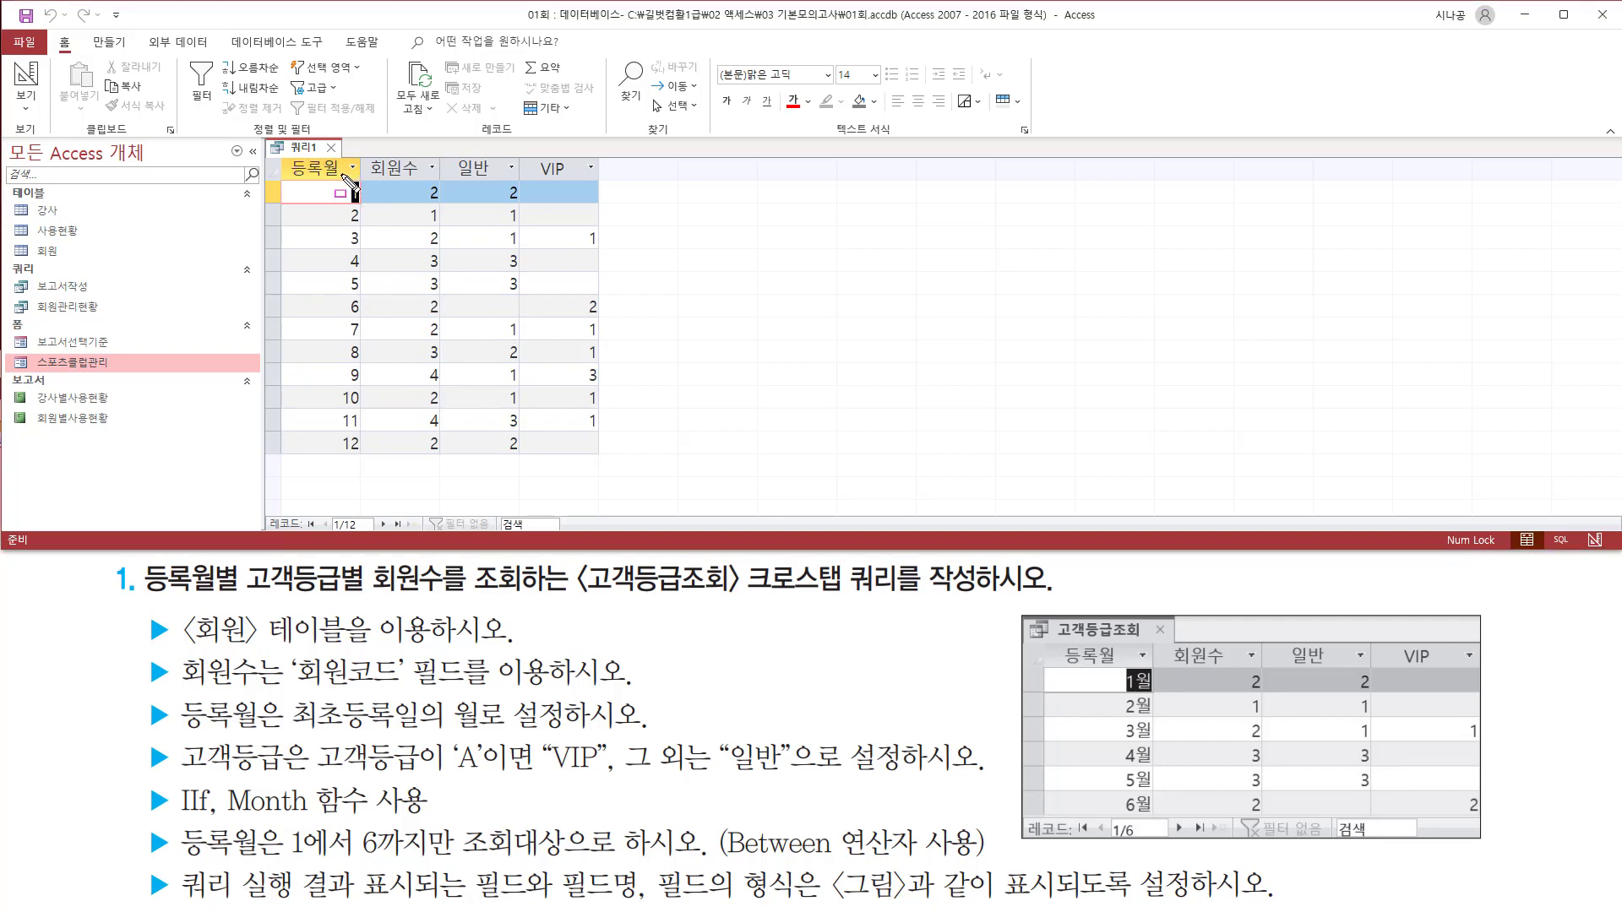
Step: Check the results' 등록월, 회원수, 일반 and VIP columns against the required 1-to-6 month range and the sample picture
mouse_move(340, 174)
left_mouse_down()
mouse_move(366, 203)
mouse_move(365, 461)
left_mouse_up()
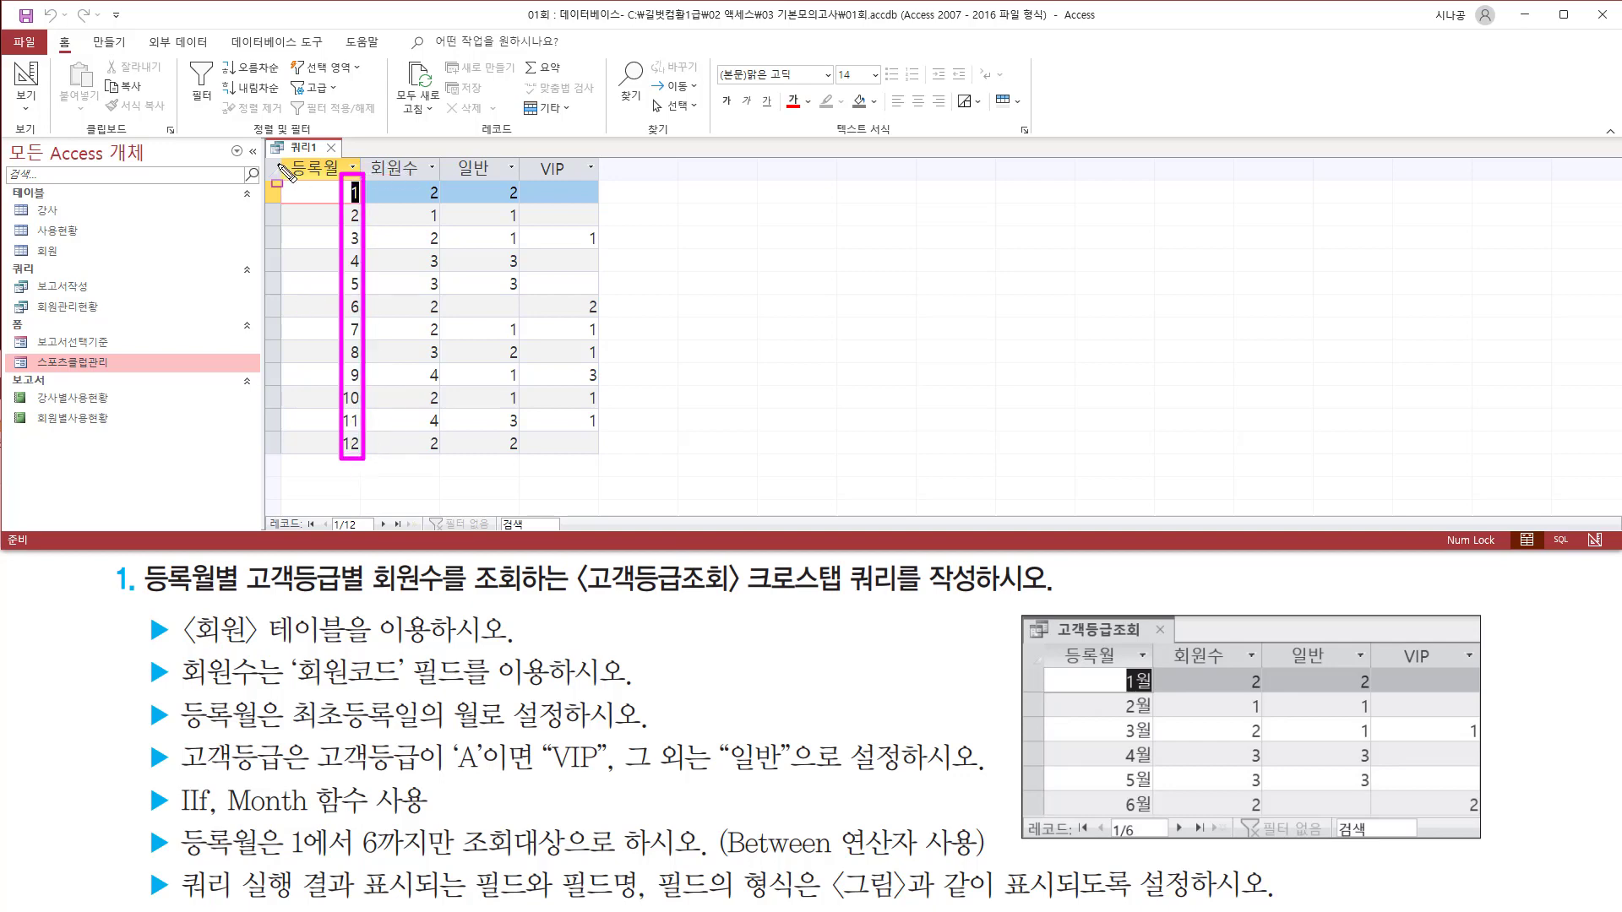
mouse_move(278, 154)
left_mouse_down()
mouse_move(445, 201)
mouse_move(442, 181)
mouse_move(446, 471)
left_mouse_up()
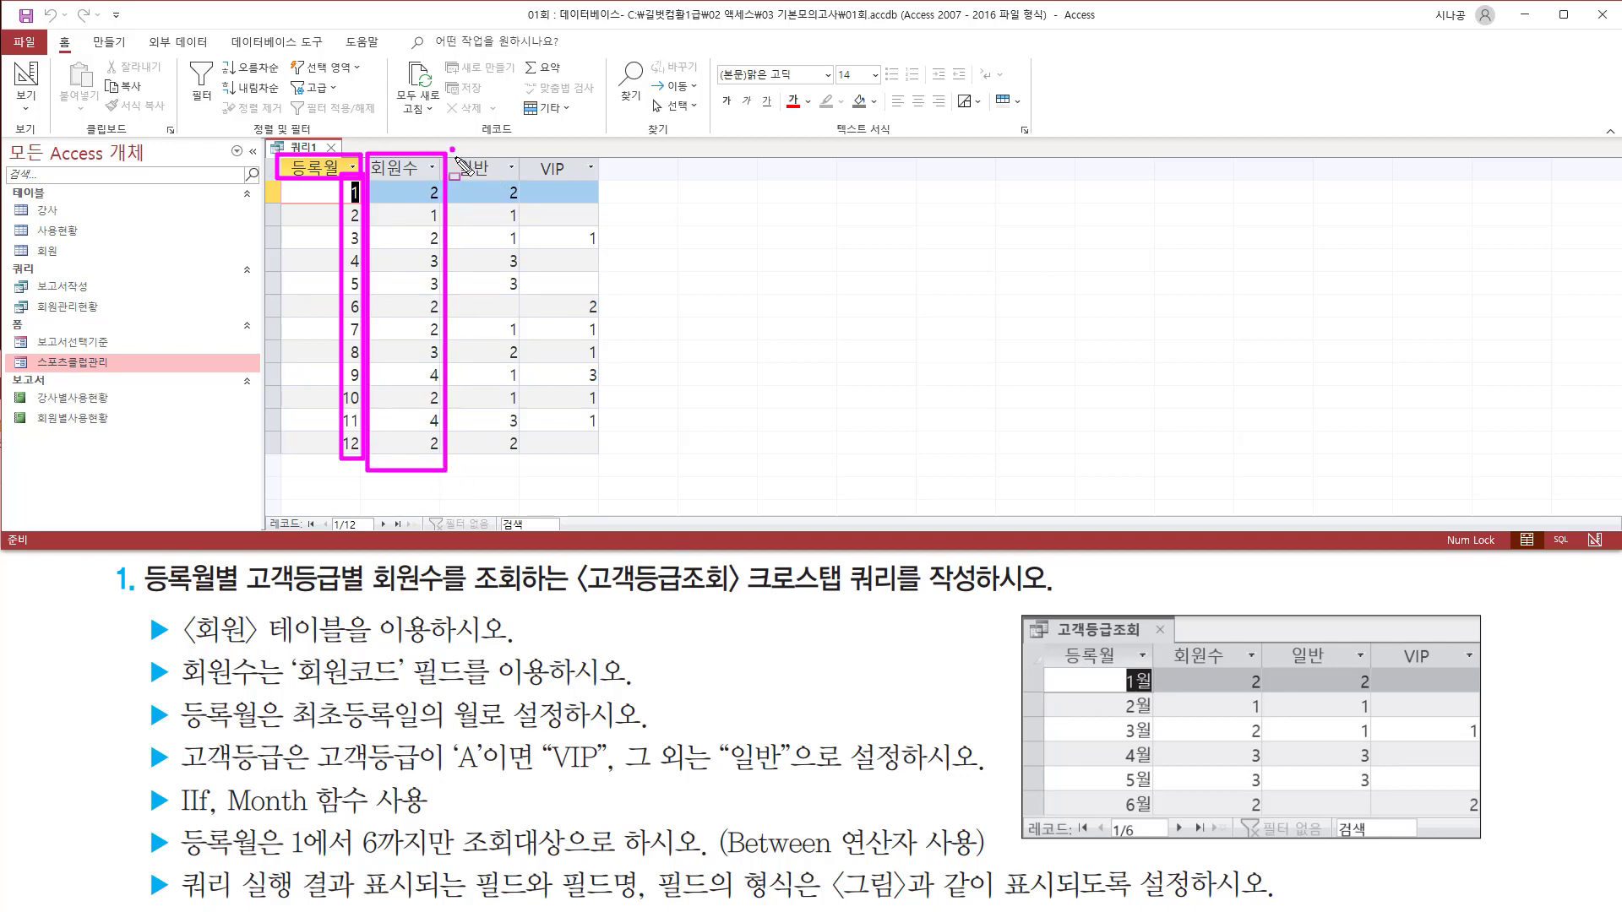
mouse_move(451, 147)
left_mouse_down()
mouse_move(510, 180)
mouse_move(600, 181)
left_mouse_up()
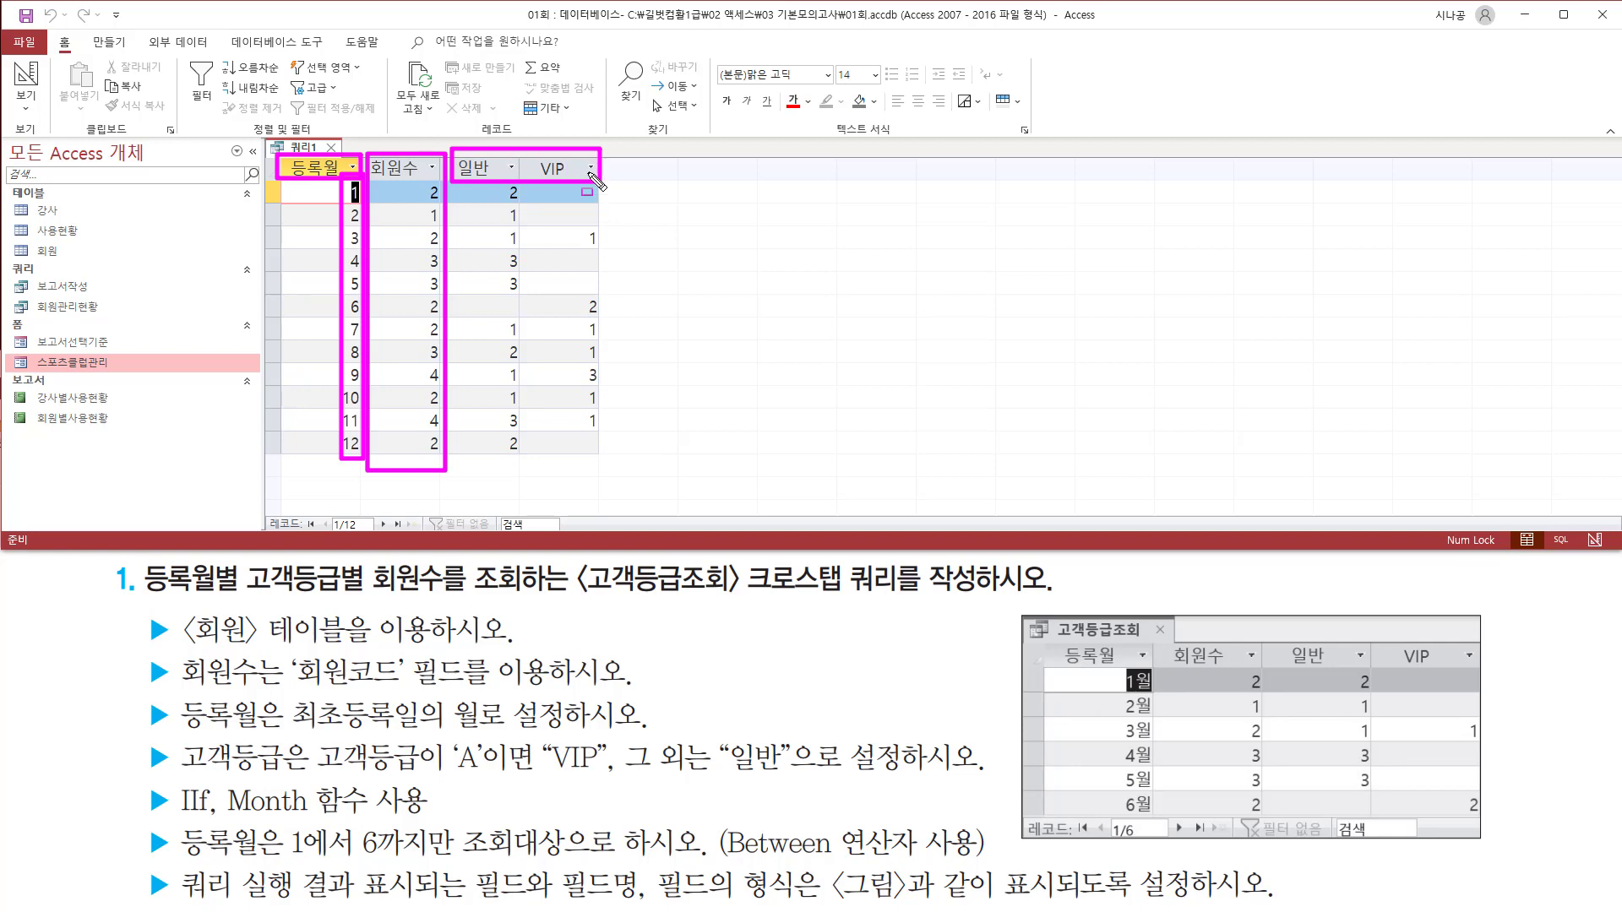
left_click_drag(471, 180, 603, 457)
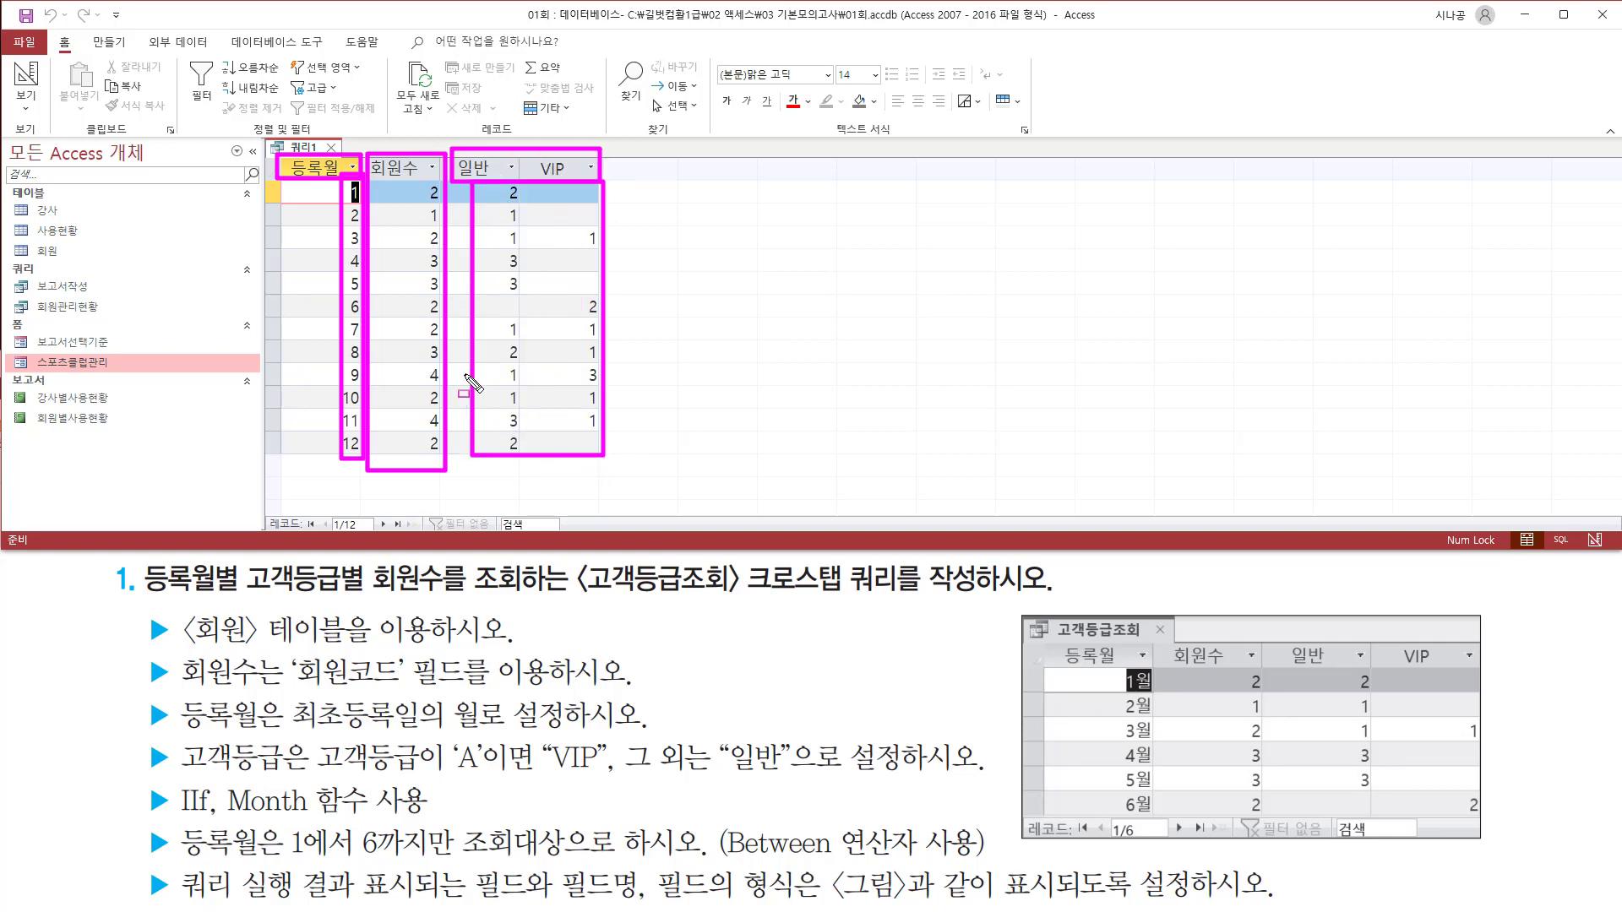
key("Escape")
mouse_move(175, 823)
left_mouse_down()
mouse_move(185, 845)
mouse_move(273, 867)
mouse_move(701, 858)
left_mouse_up()
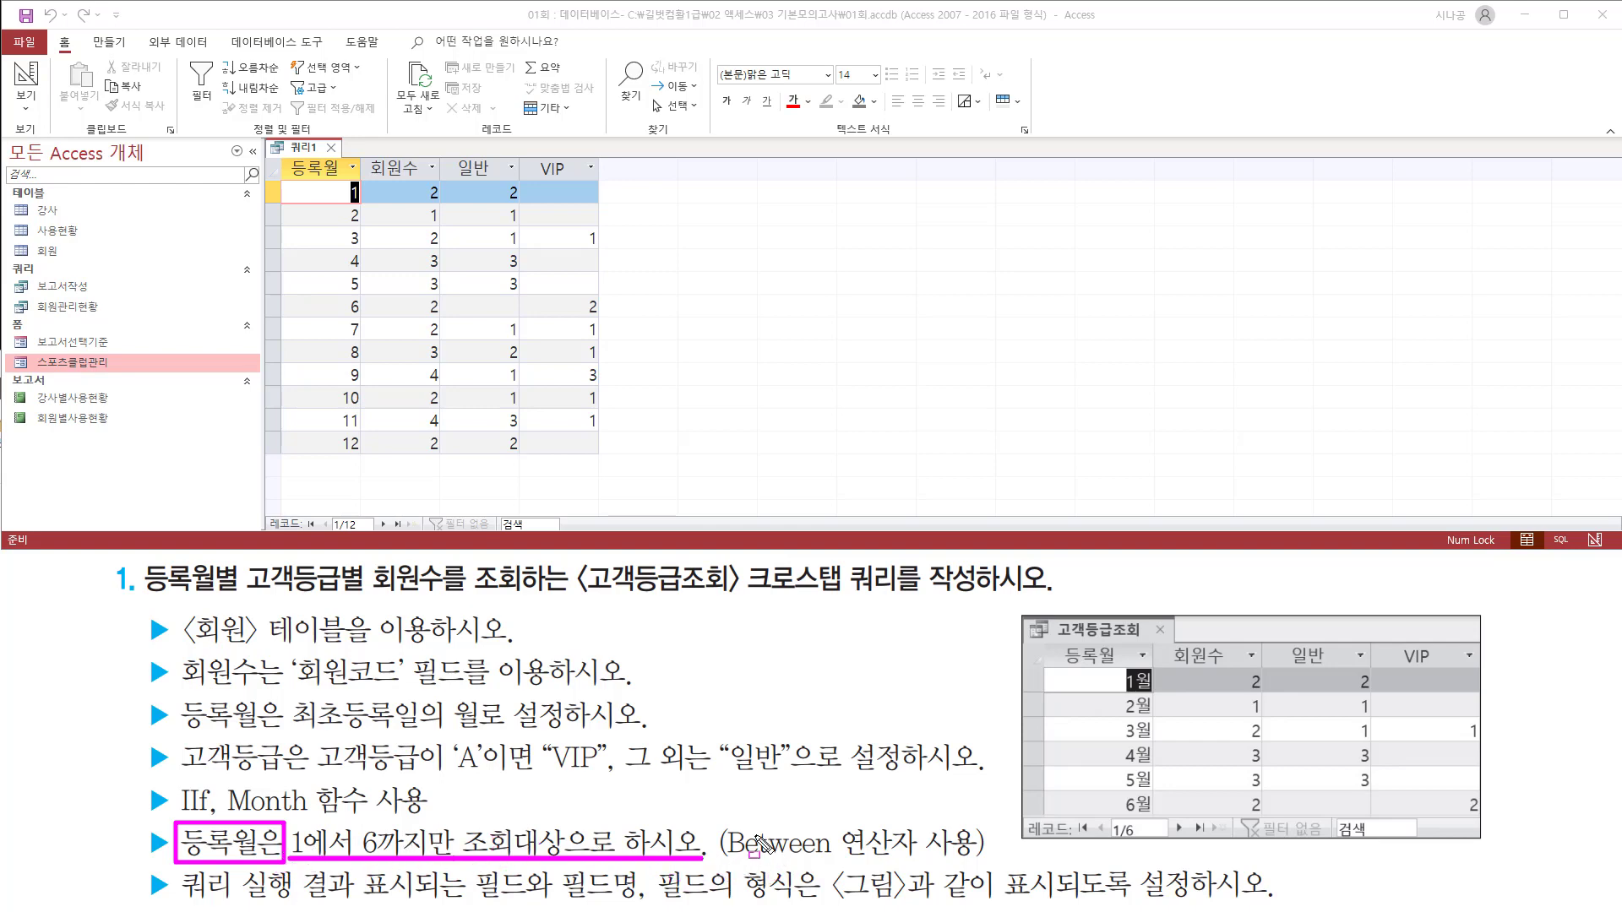
left_click_drag(716, 819, 999, 862)
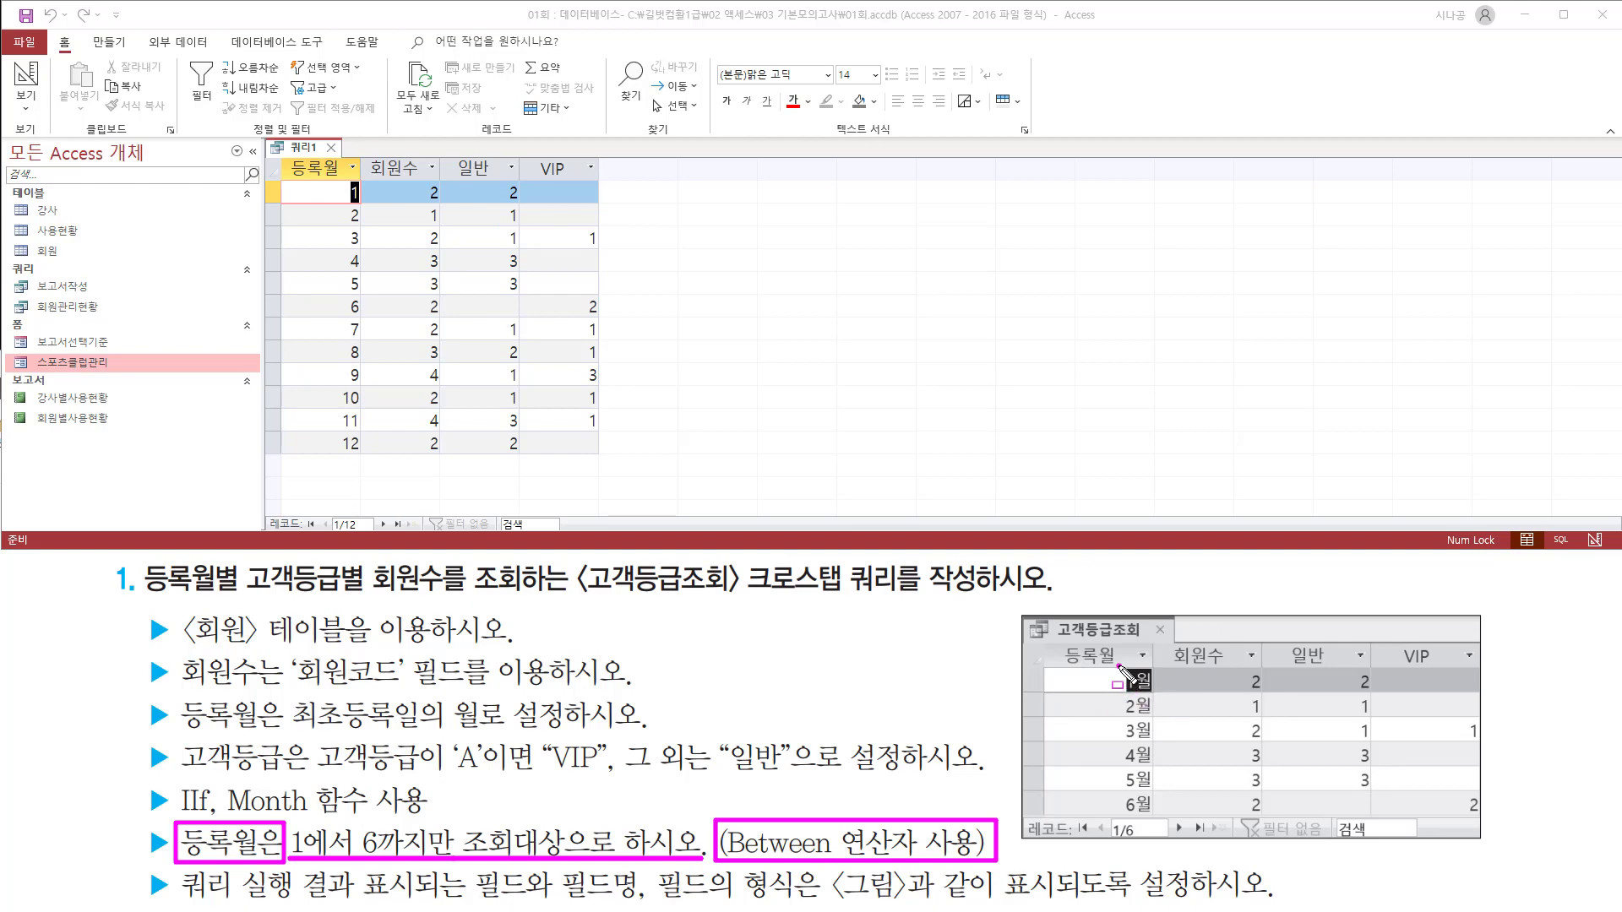
left_click_drag(1119, 667, 1156, 822)
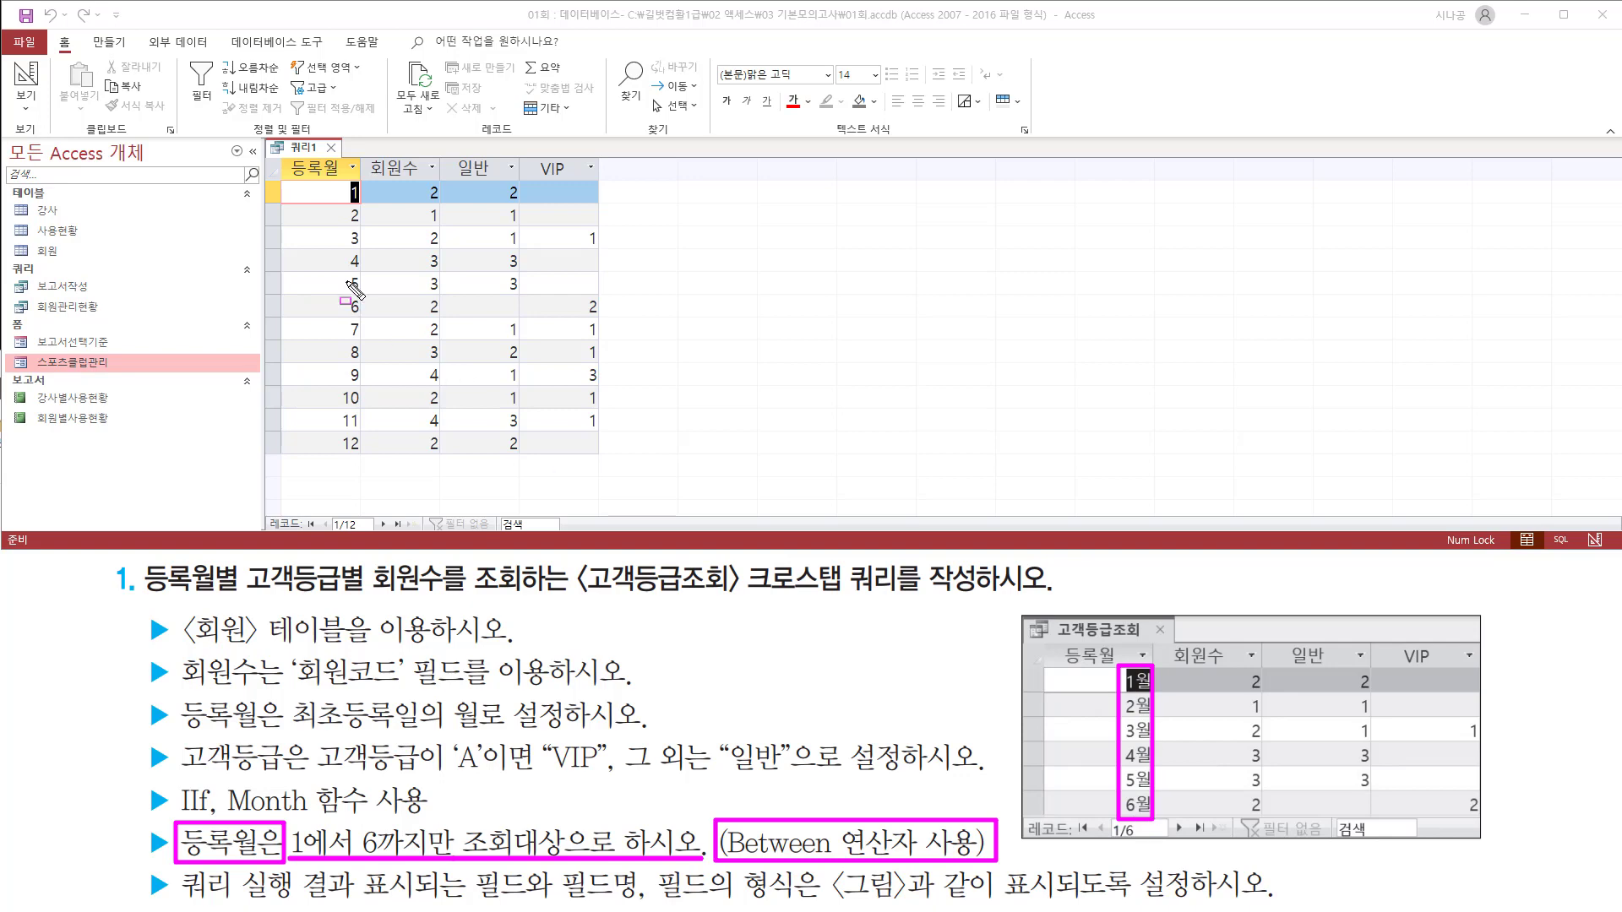
mouse_move(338, 177)
left_mouse_down()
mouse_move(365, 211)
mouse_move(368, 490)
mouse_move(372, 471)
left_mouse_up()
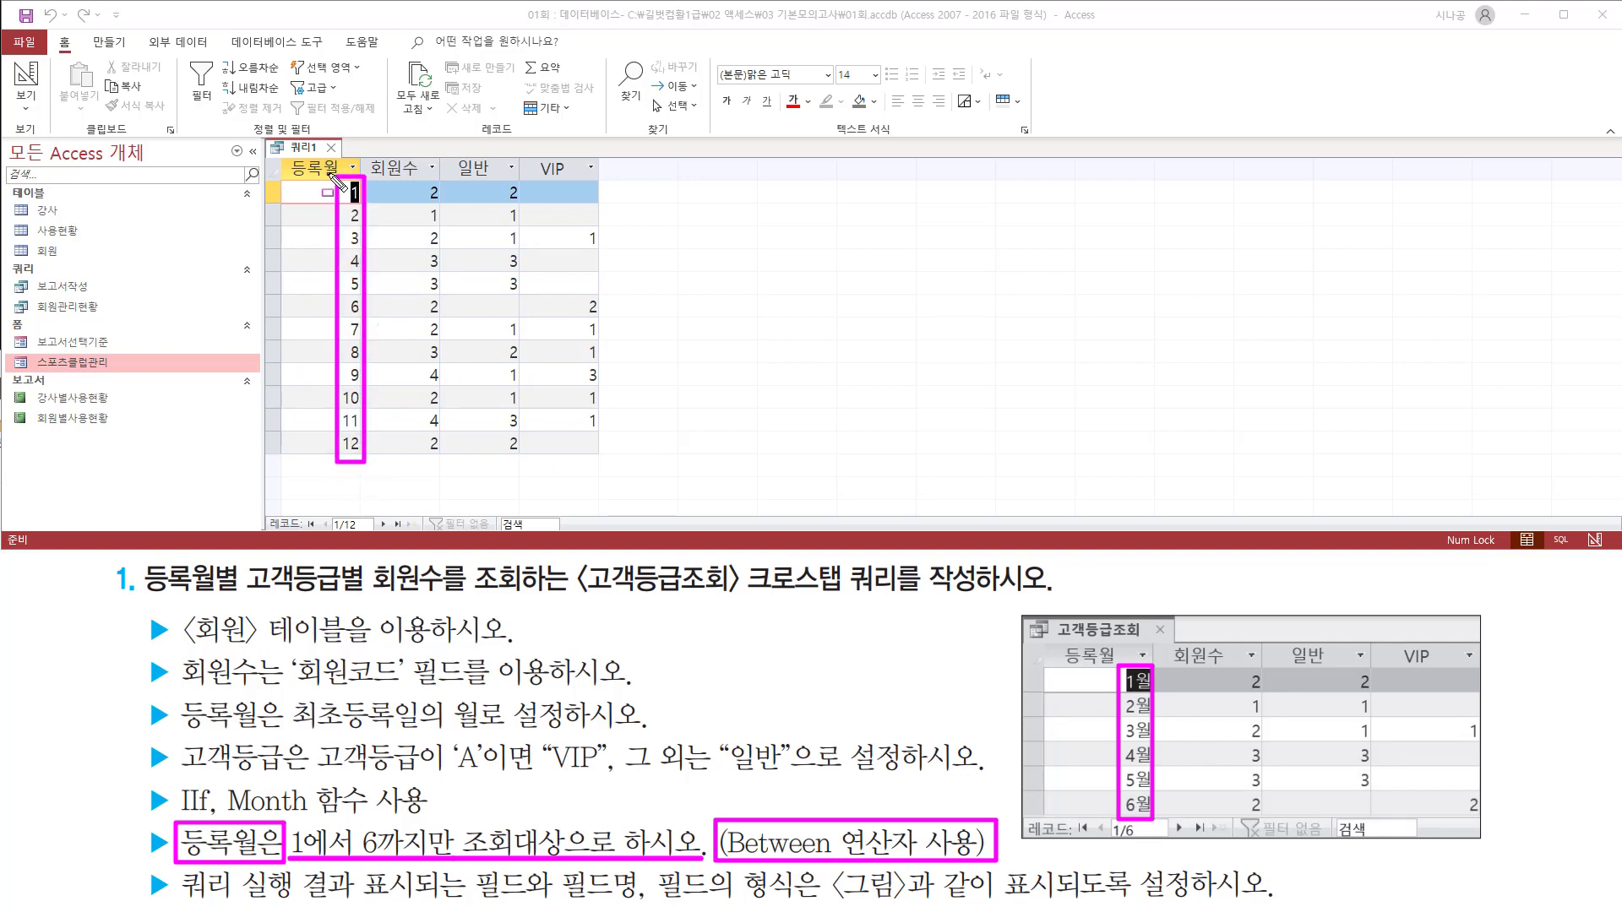
key("Escape")
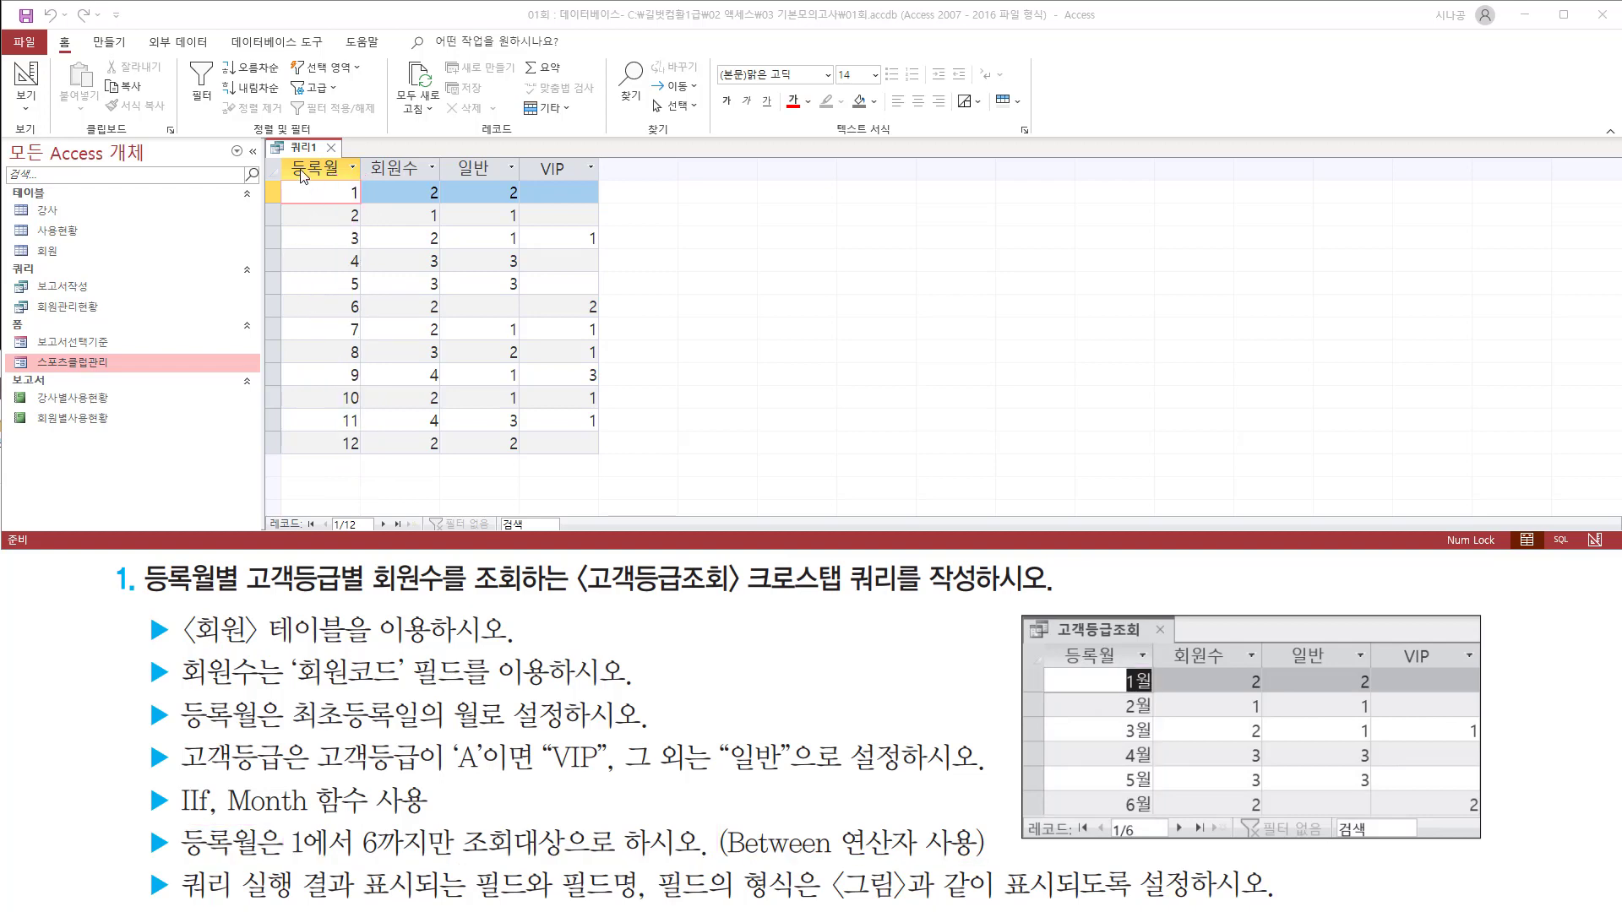
Step: Return the crosstab query to design view
right_click(296, 152)
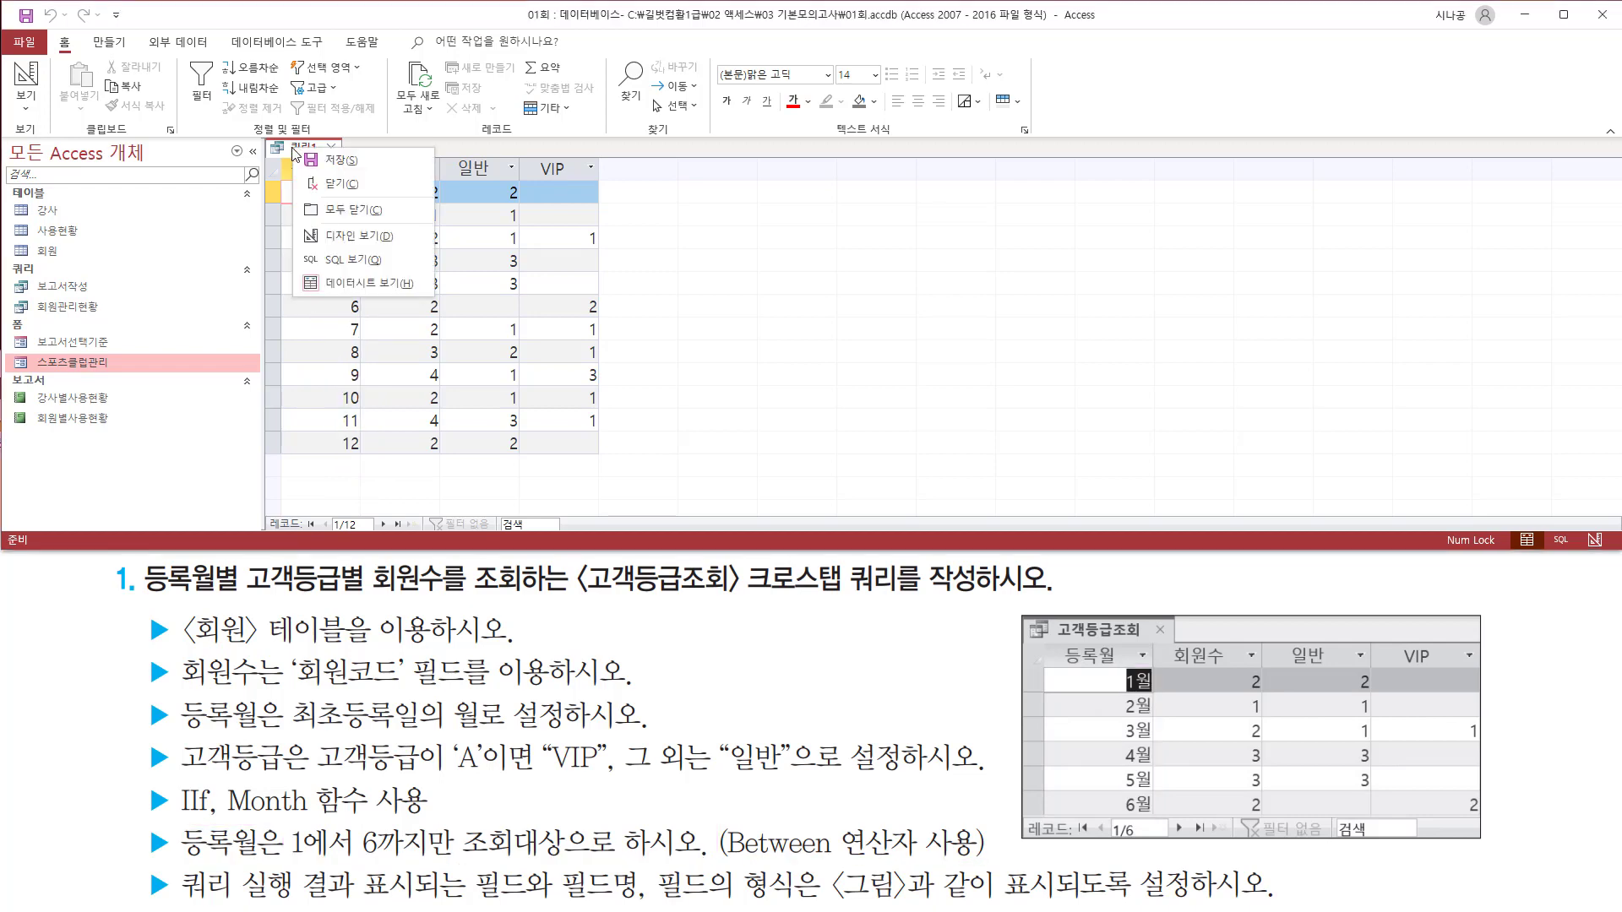
left_click(344, 238)
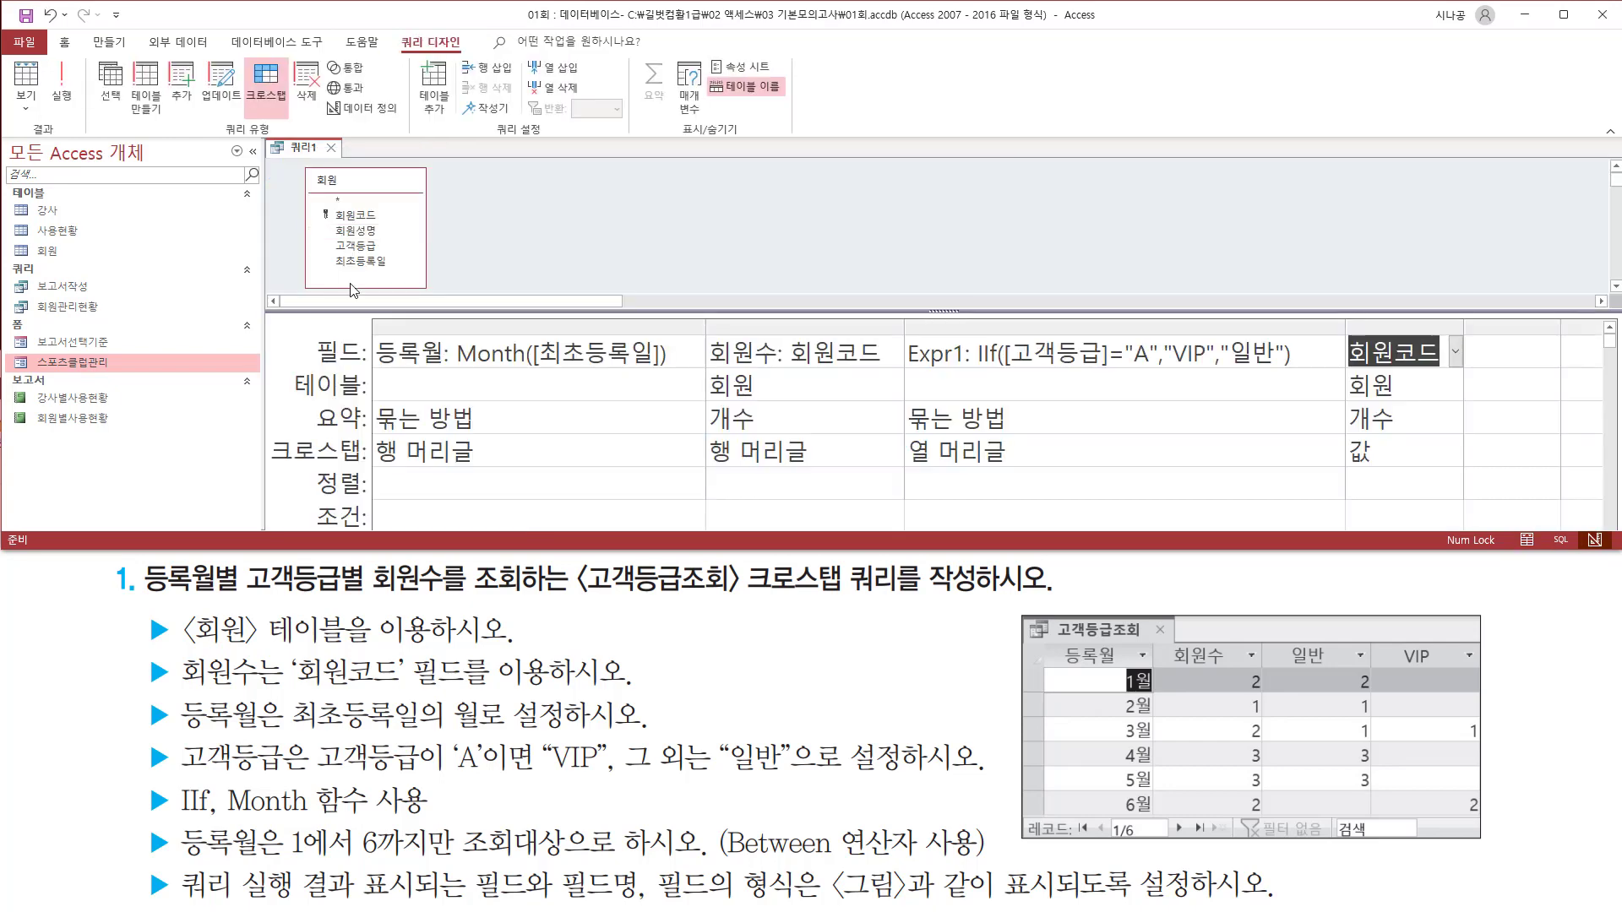
Step: Restrict the 등록월 column to months 1 through 6 with the criterion Between 1 And 6
left_click(400, 353)
mouse_move(369, 332)
left_mouse_down()
mouse_move(397, 359)
mouse_move(684, 374)
left_mouse_up()
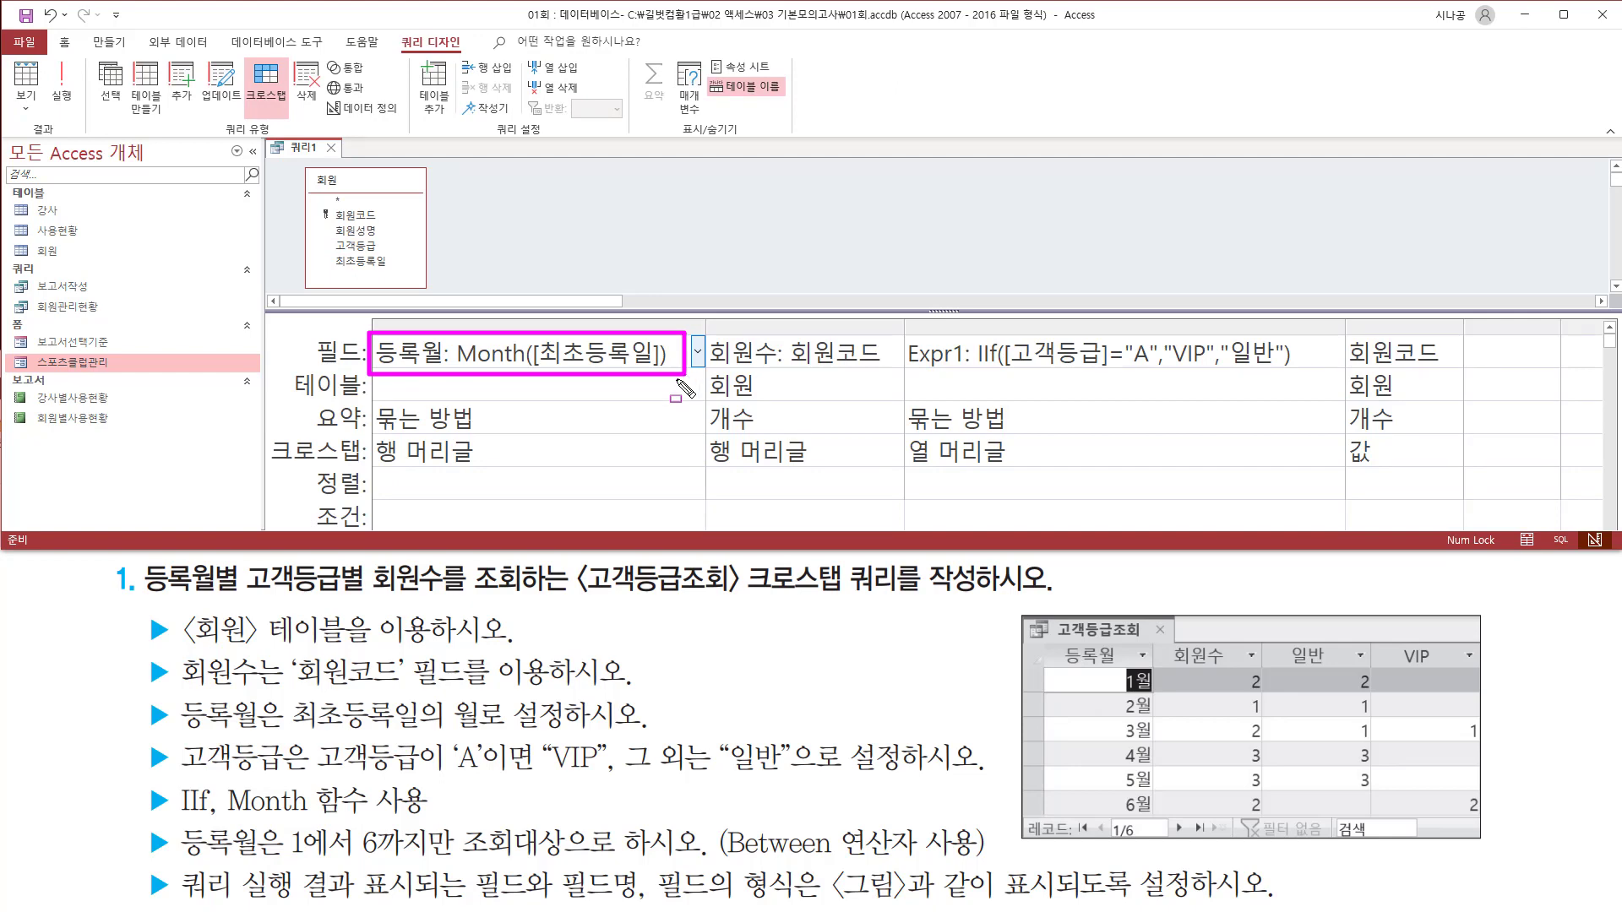
mouse_move(308, 498)
left_mouse_down()
mouse_move(366, 534)
mouse_move(688, 530)
left_mouse_up()
key("Escape")
left_click(436, 512)
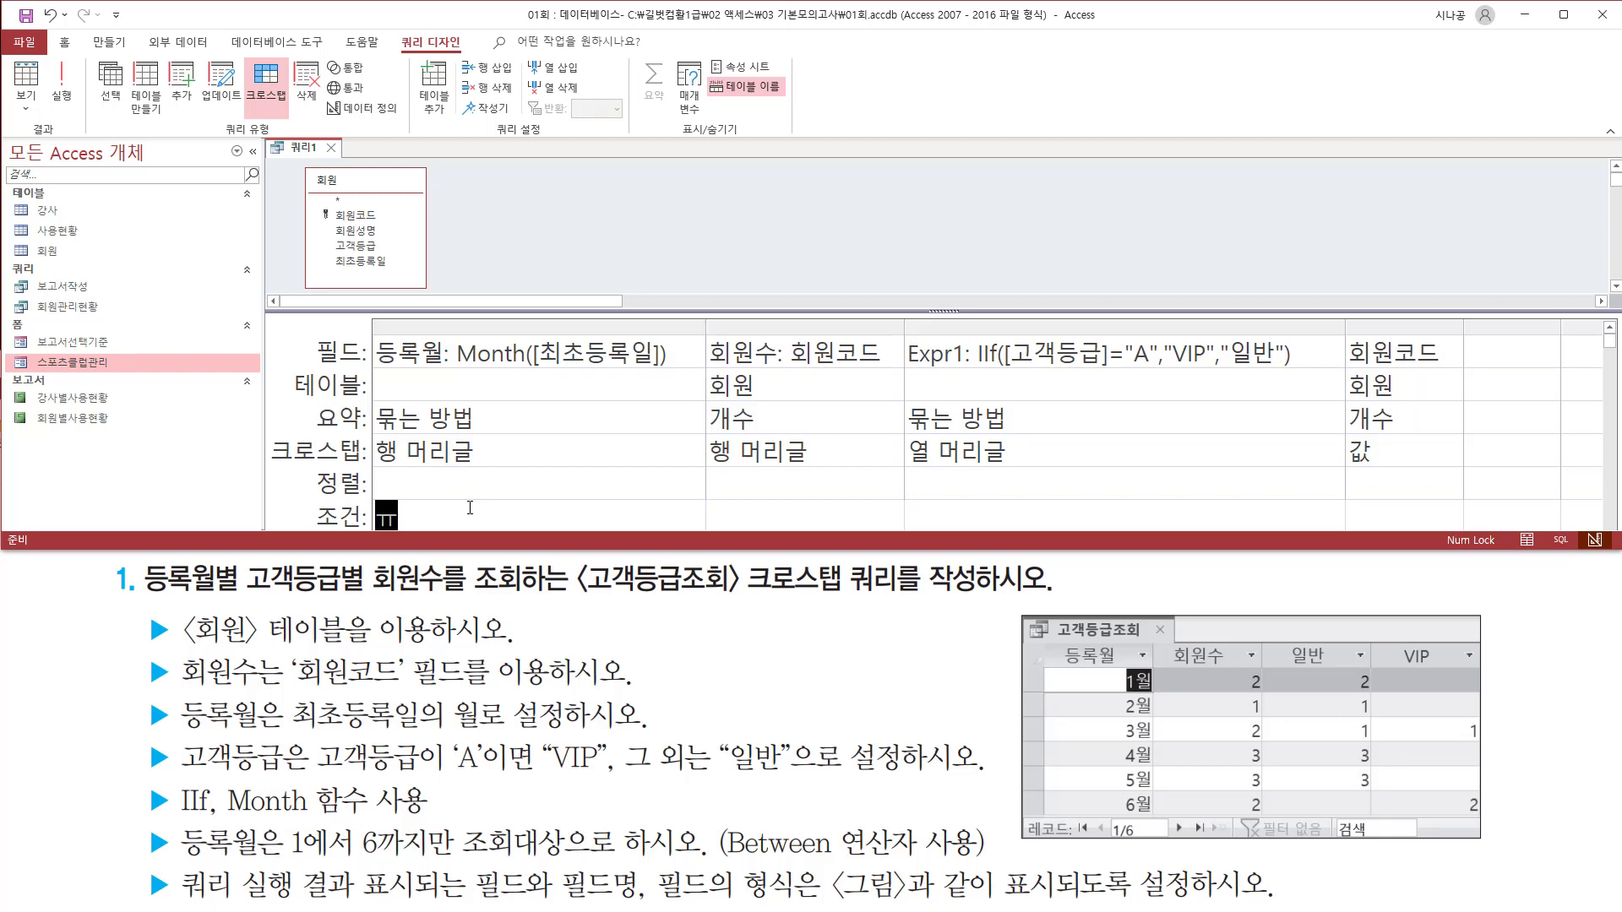
type("between 1 ㅁ")
key("BackSpace")
key("Hangul")
type("and 6")
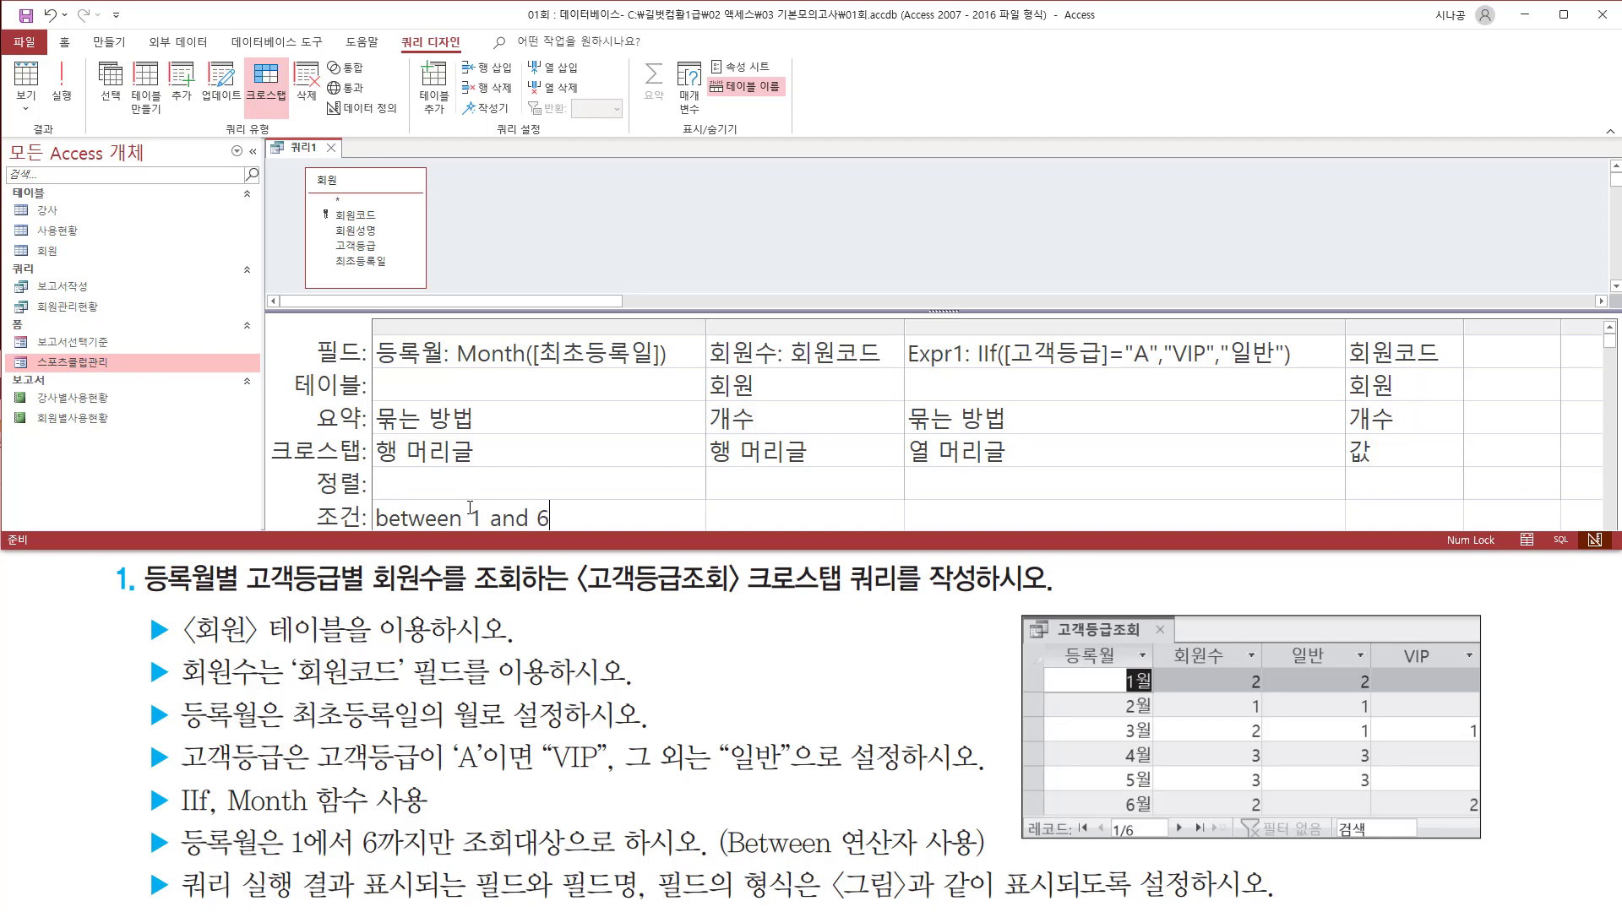
left_click(488, 482)
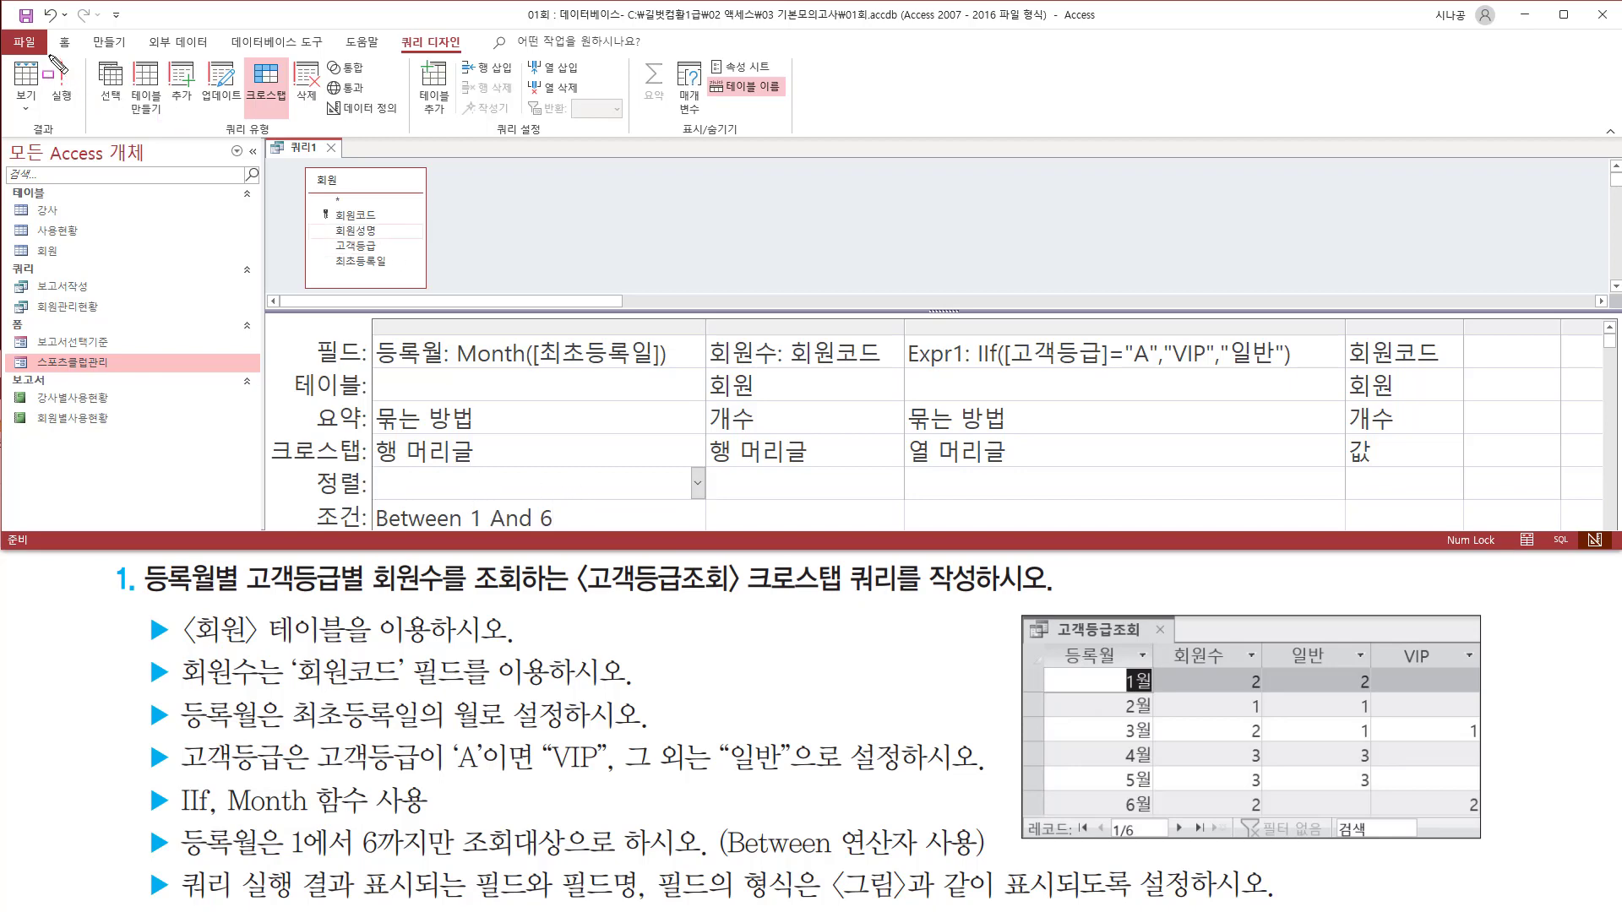
Step: Run the crosstab query and compare the 등록월 values and their format with the sample picture
left_click(64, 98)
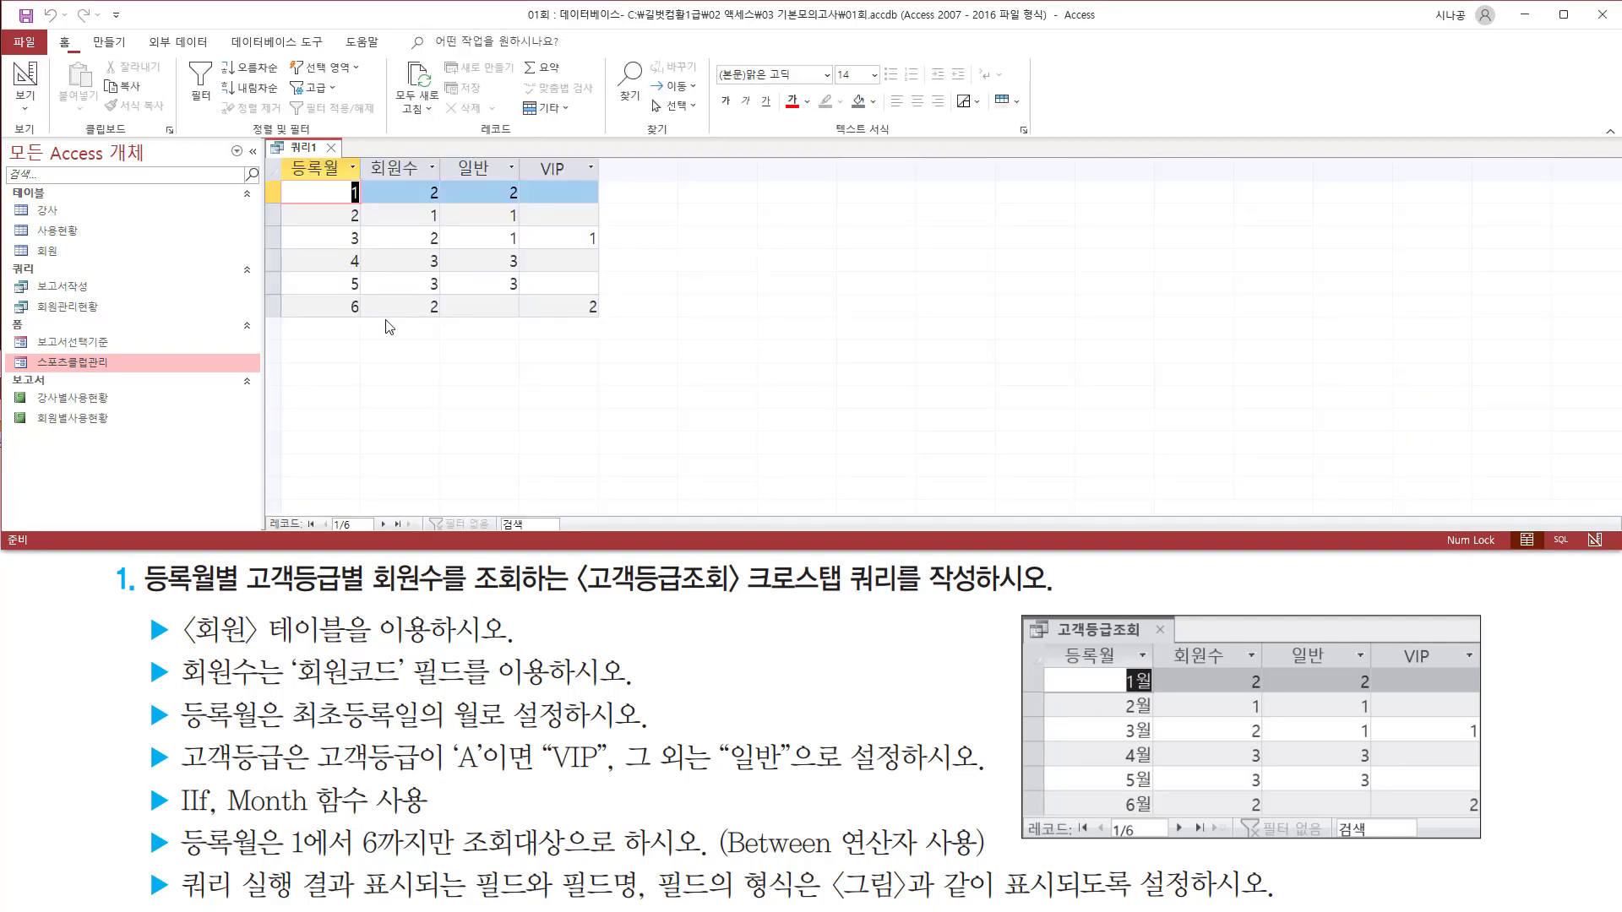
left_click_drag(340, 180, 366, 324)
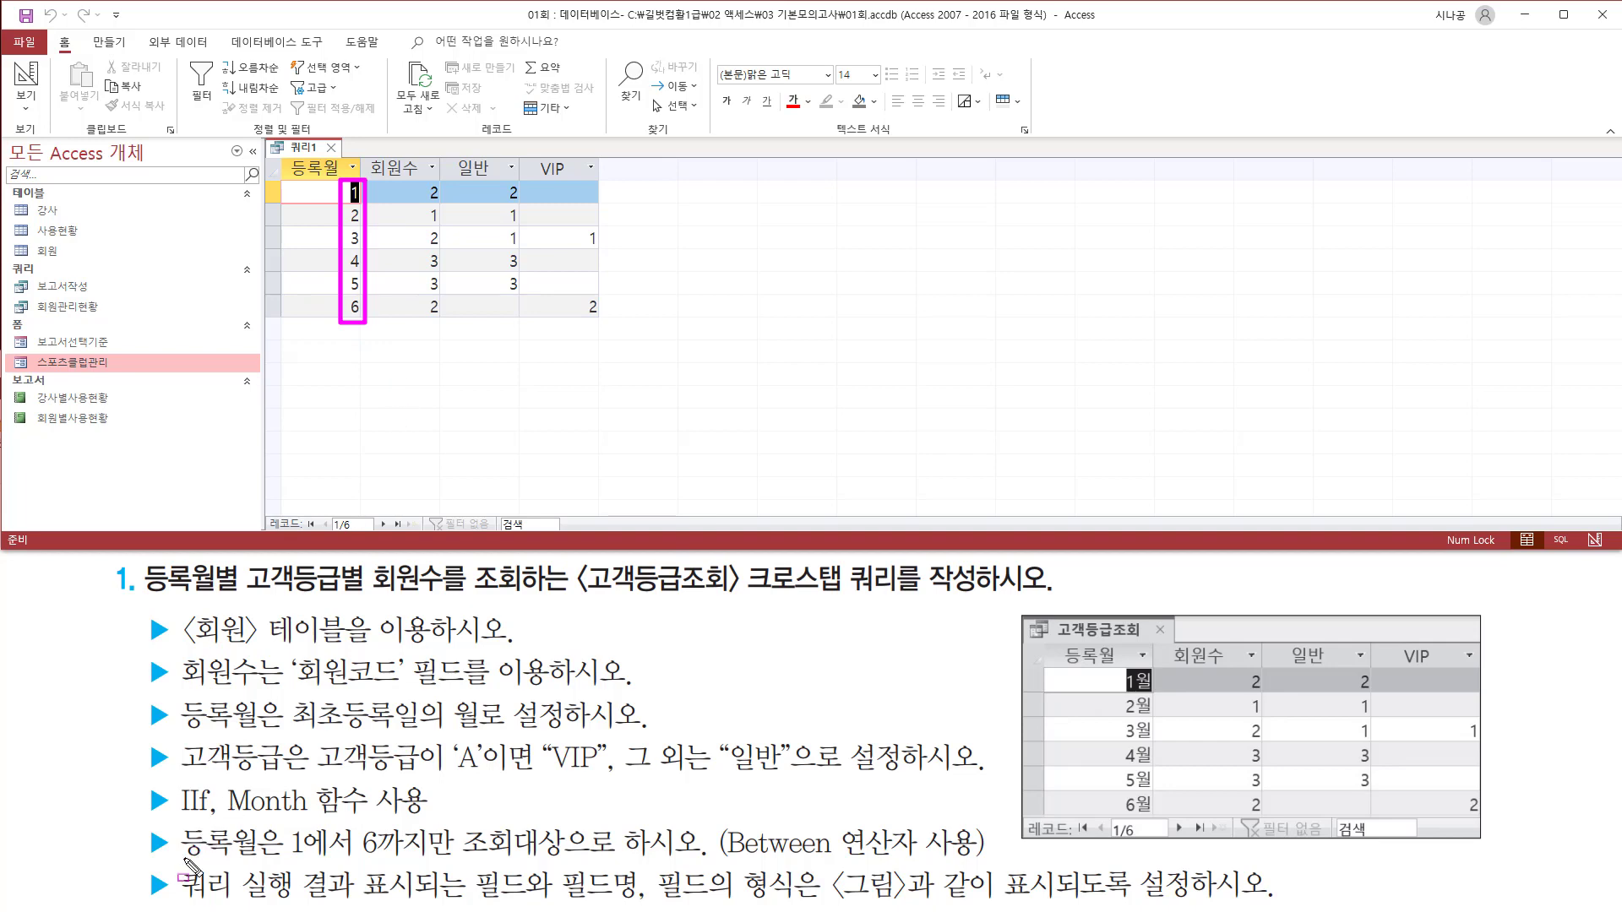
mouse_move(179, 859)
left_mouse_down()
mouse_move(266, 902)
mouse_move(1288, 907)
left_mouse_up()
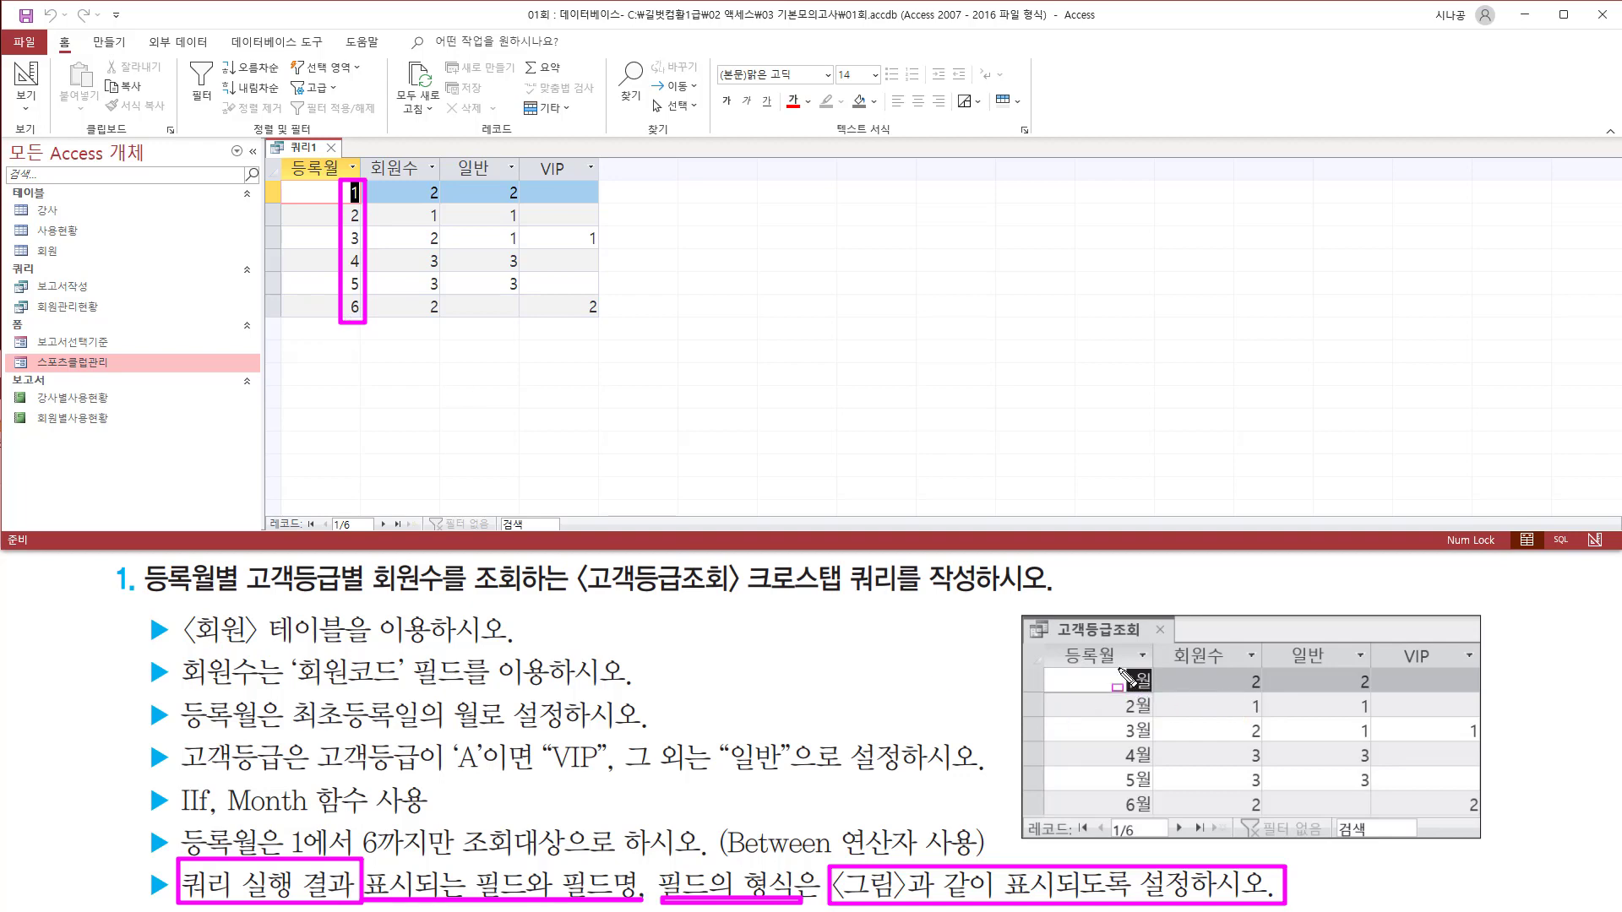
left_click_drag(1120, 667, 1163, 829)
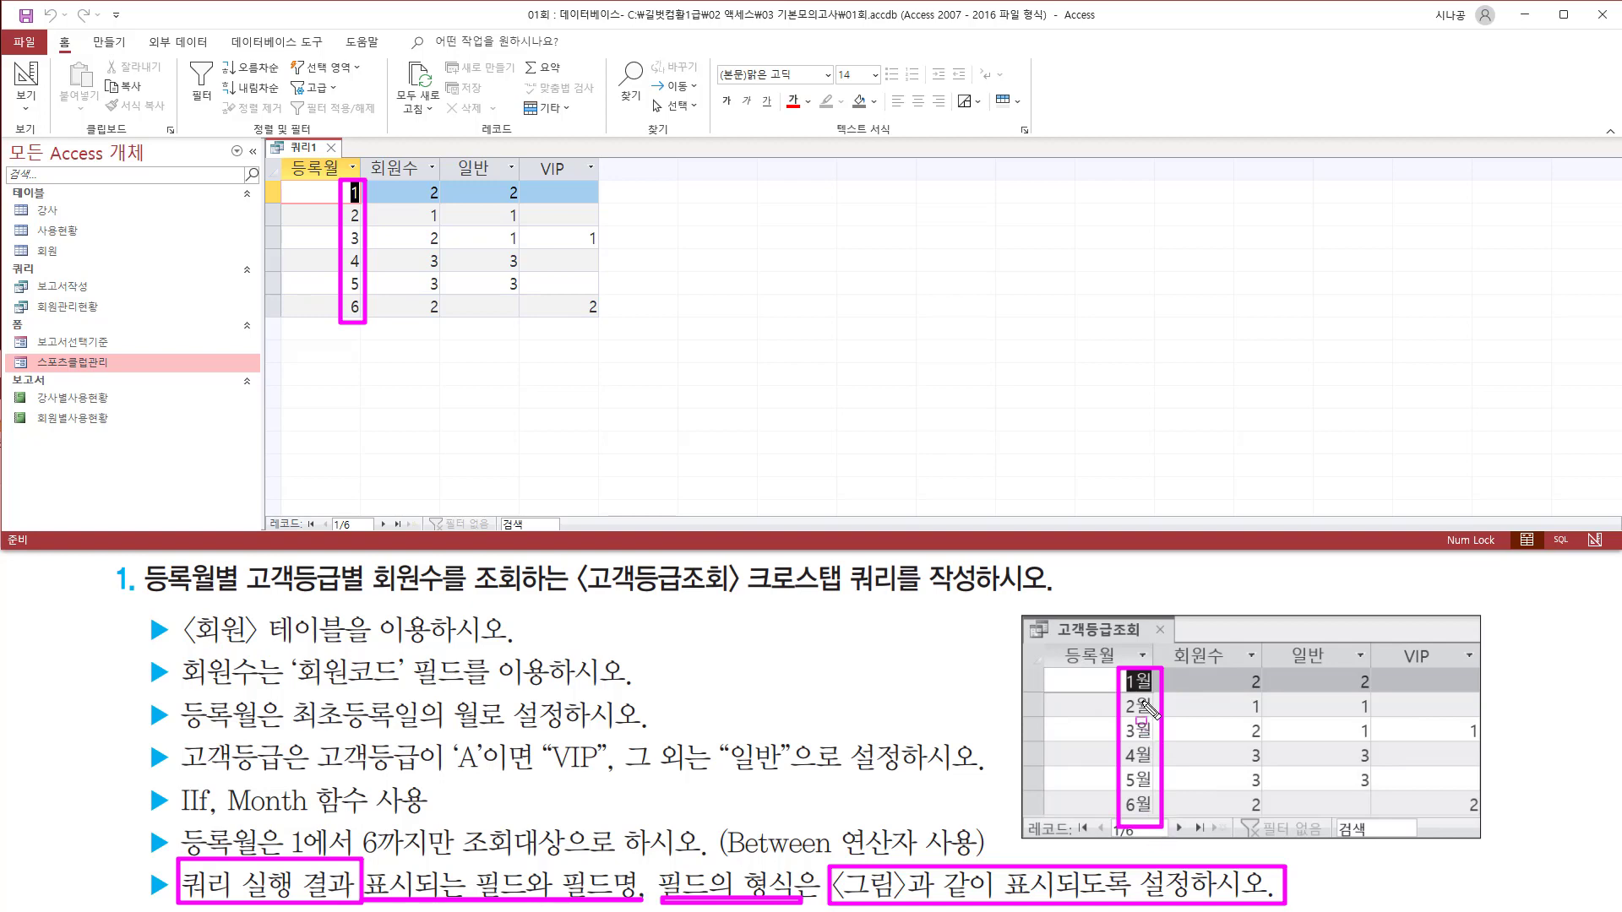
left_click_drag(1141, 670, 1157, 817)
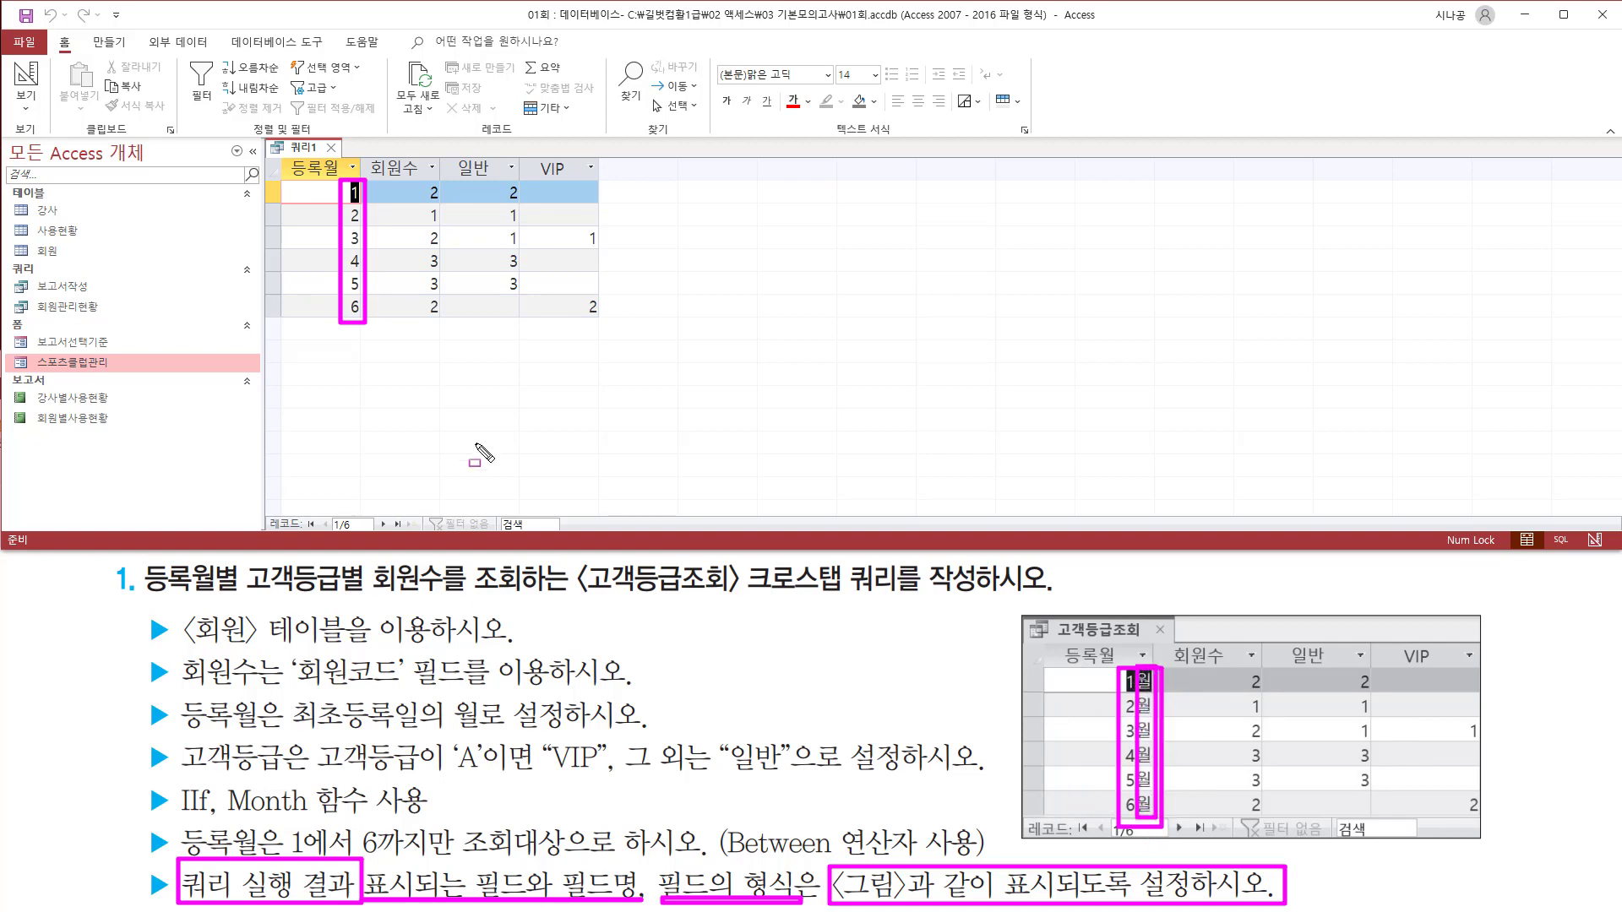
key("Escape")
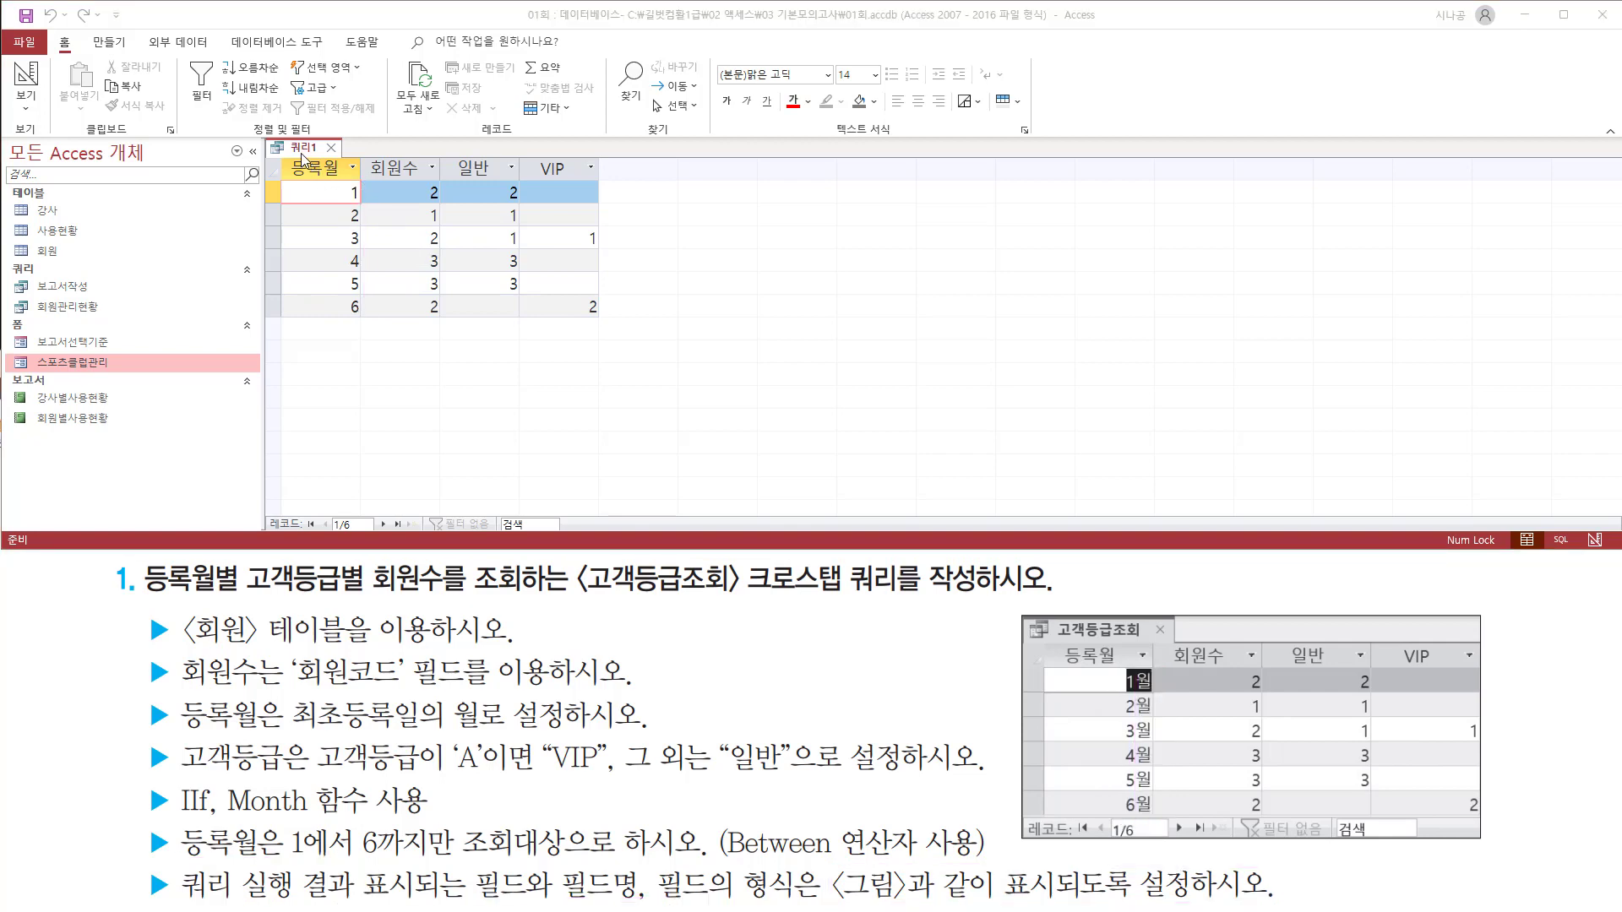
Step: Return the query to design view and show the field properties of the 등록월 column
right_click(300, 149)
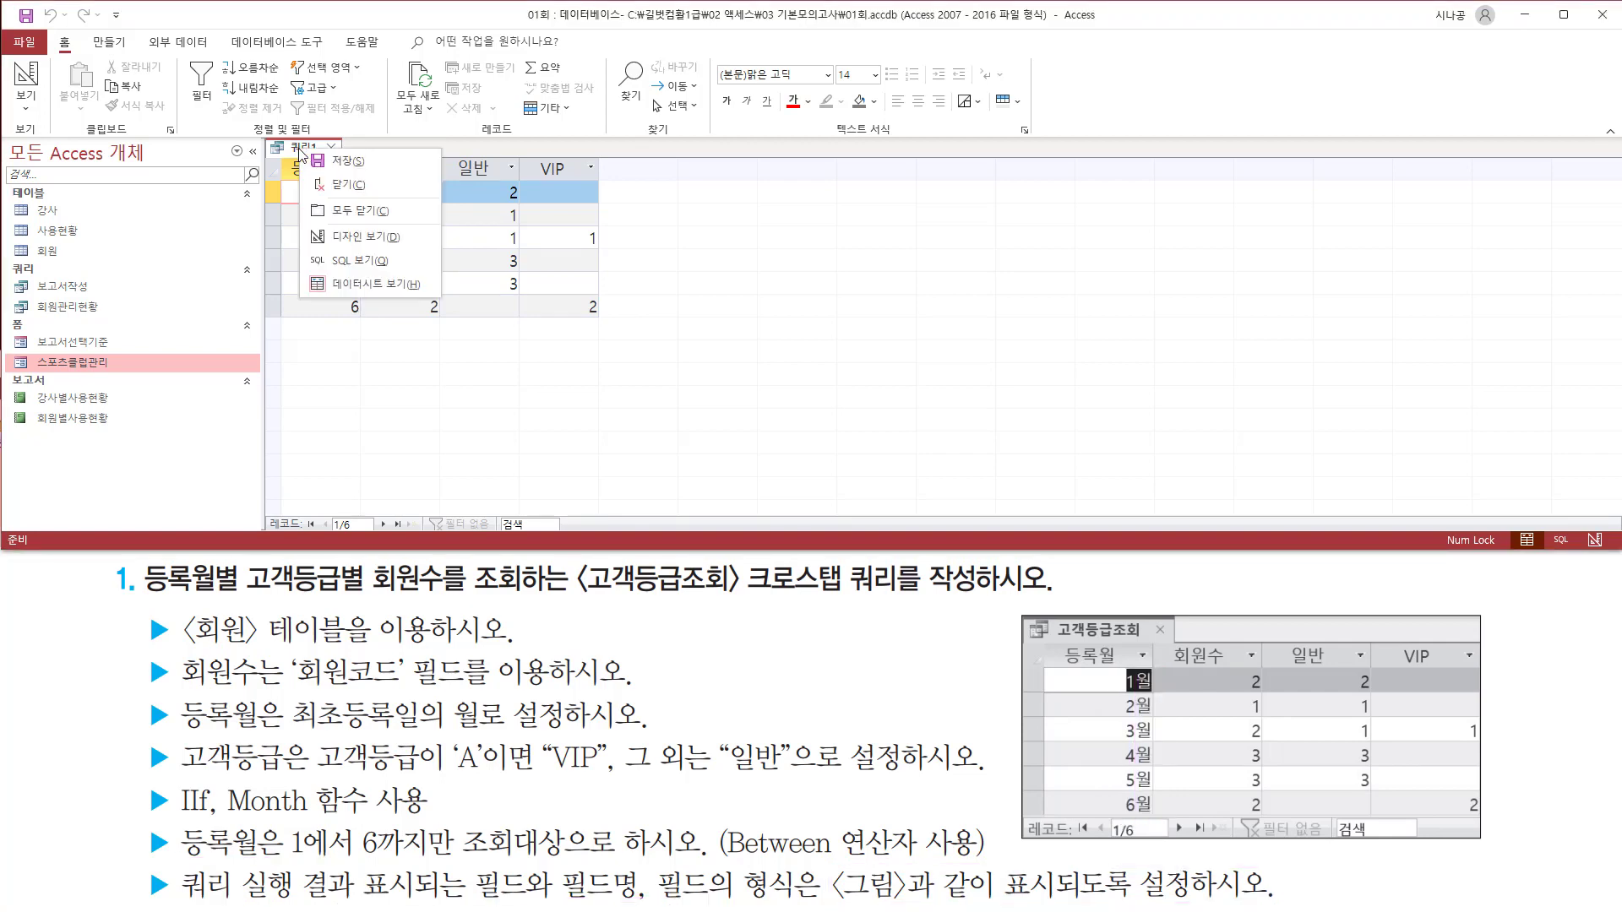
left_click(341, 241)
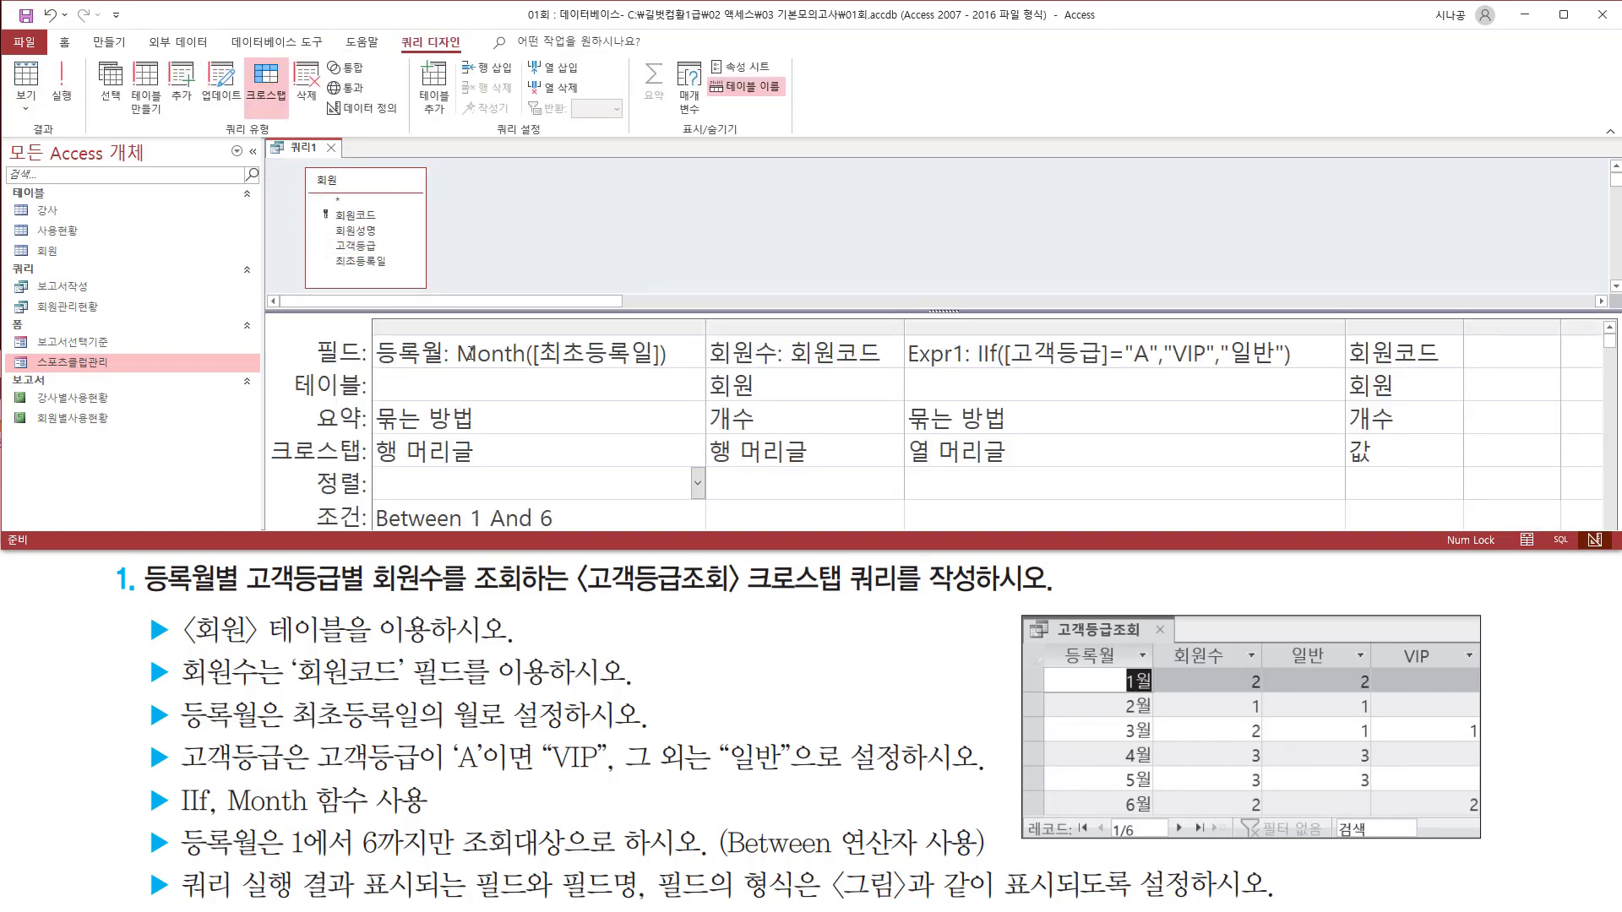
left_click_drag(365, 329, 697, 536)
key("Escape")
left_click(523, 355)
right_click(525, 350)
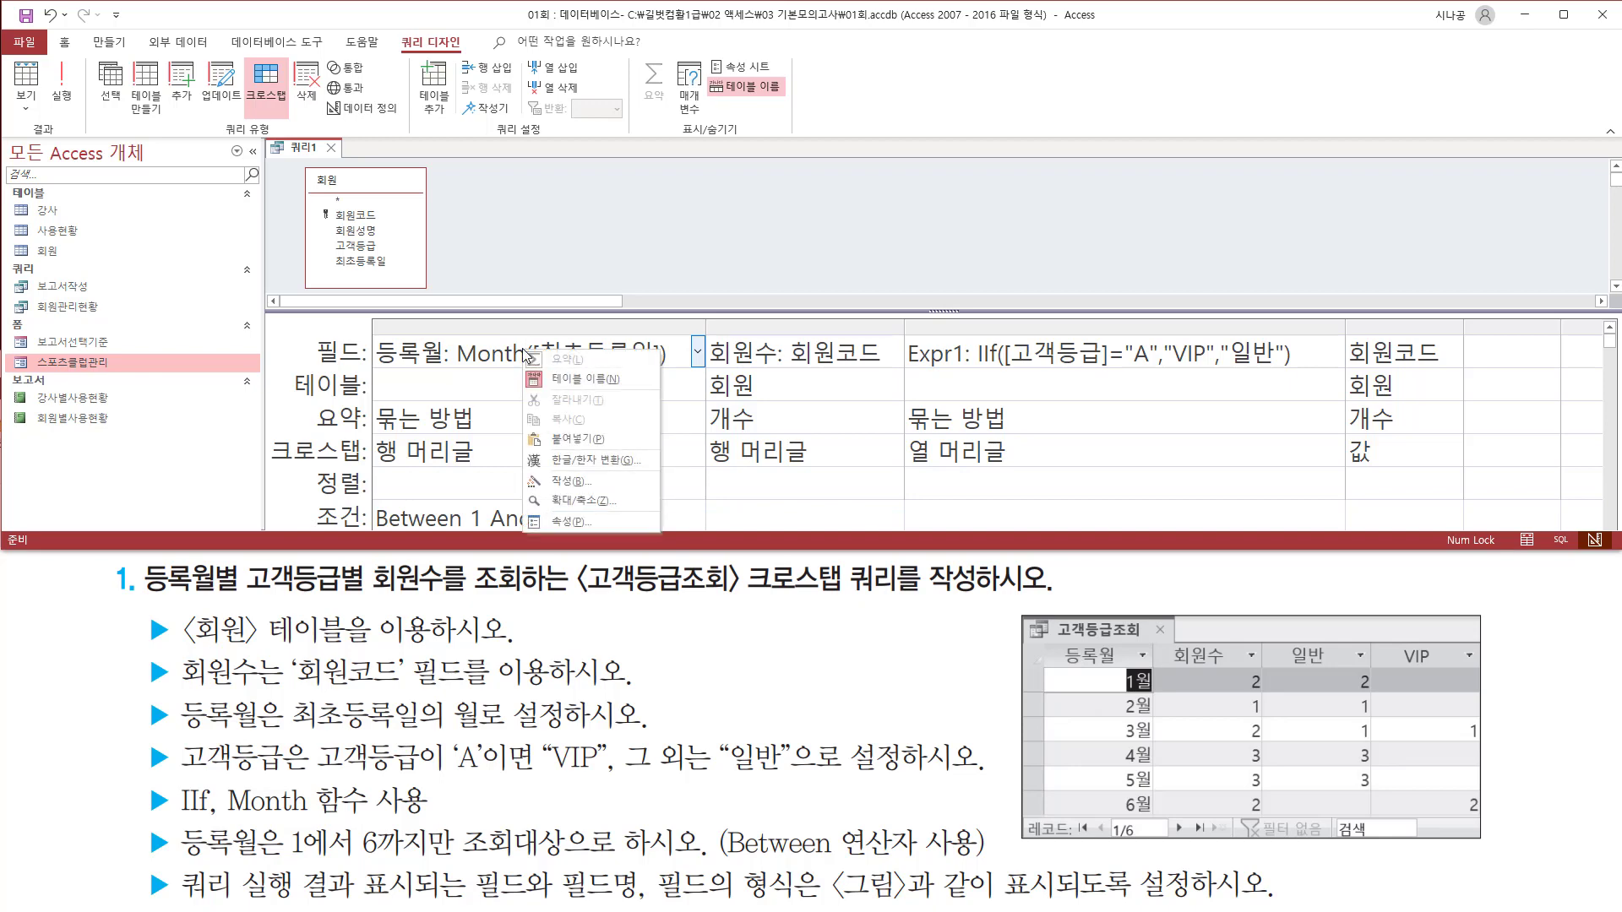
left_click(572, 522)
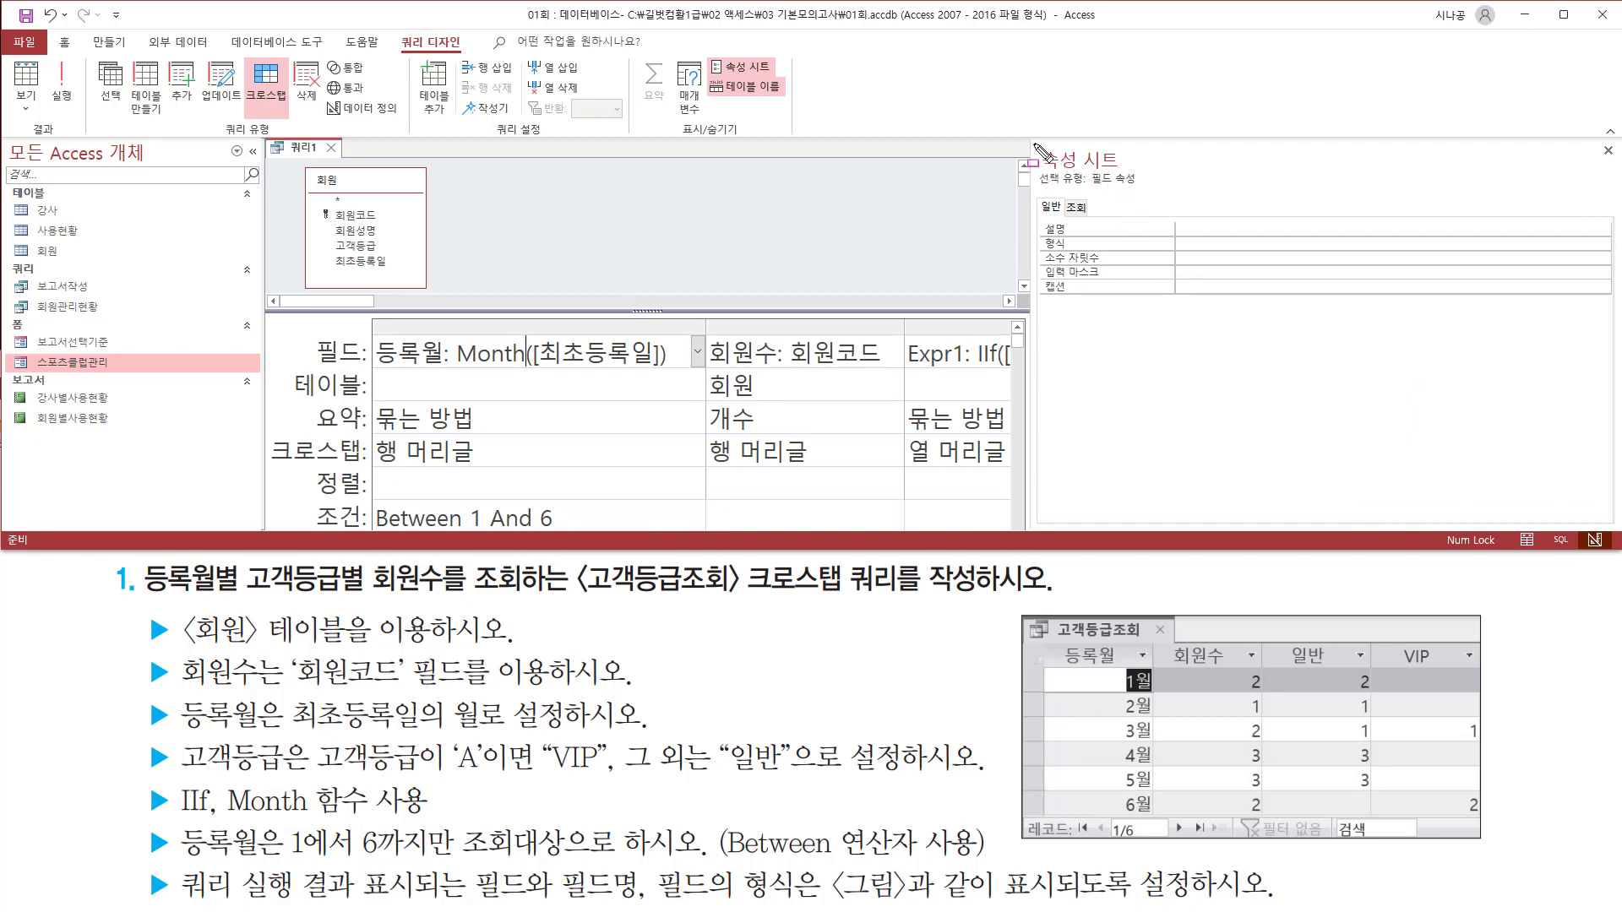
Step: Set the 등록월 field's display format to 0\월 and close its properties
left_click_drag(1033, 143, 1151, 169)
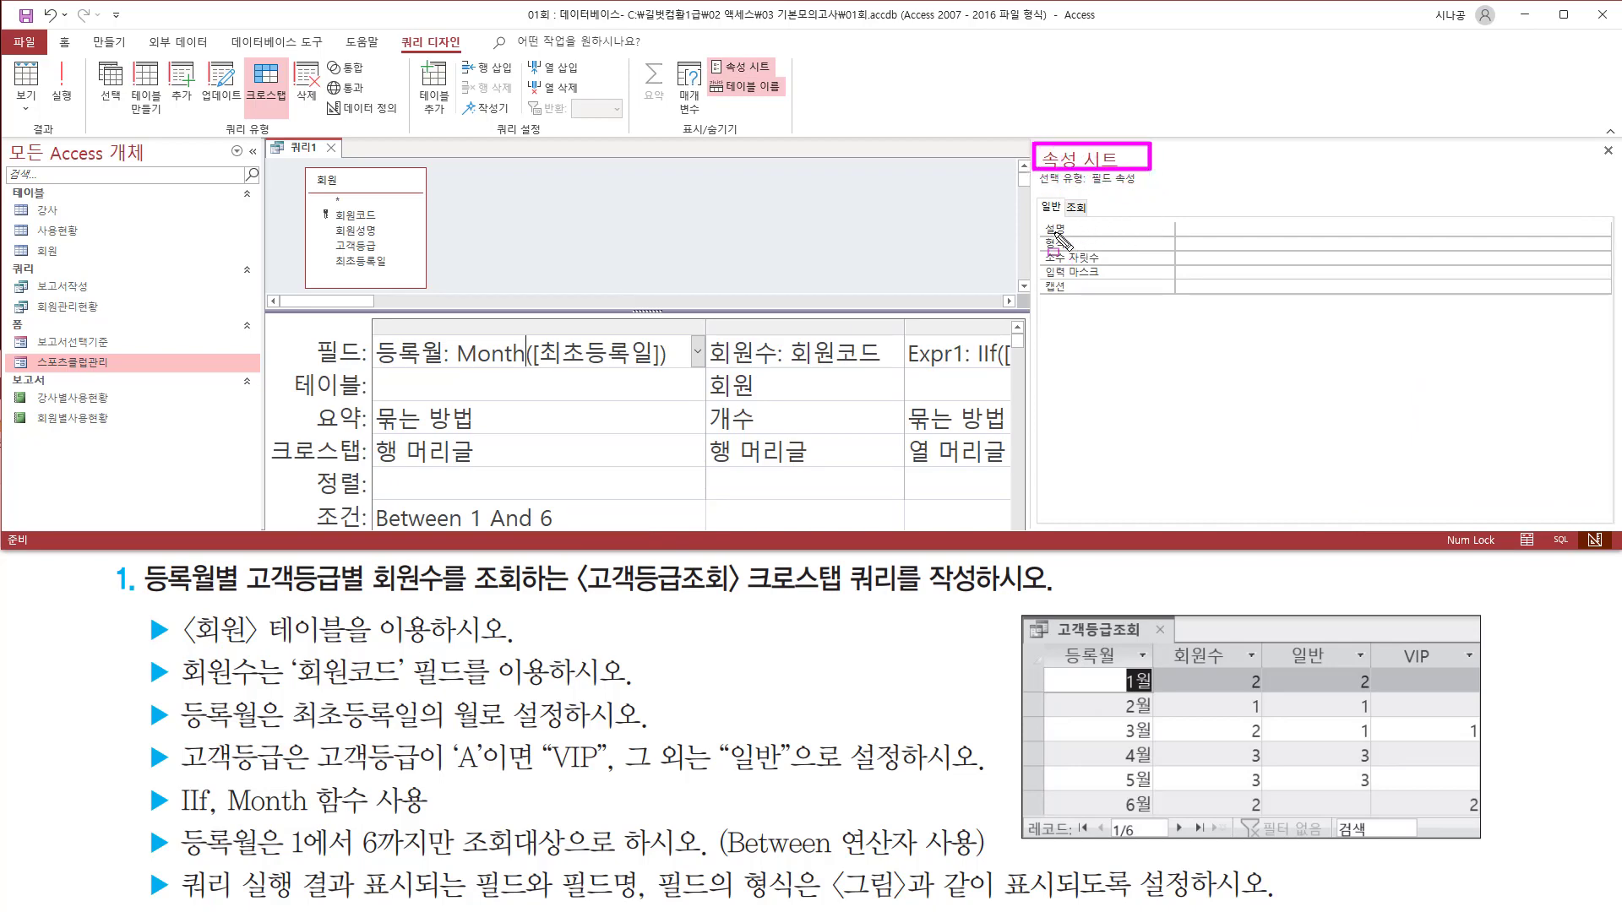
mouse_move(1037, 229)
left_mouse_down()
mouse_move(1141, 253)
mouse_move(1312, 254)
left_mouse_up()
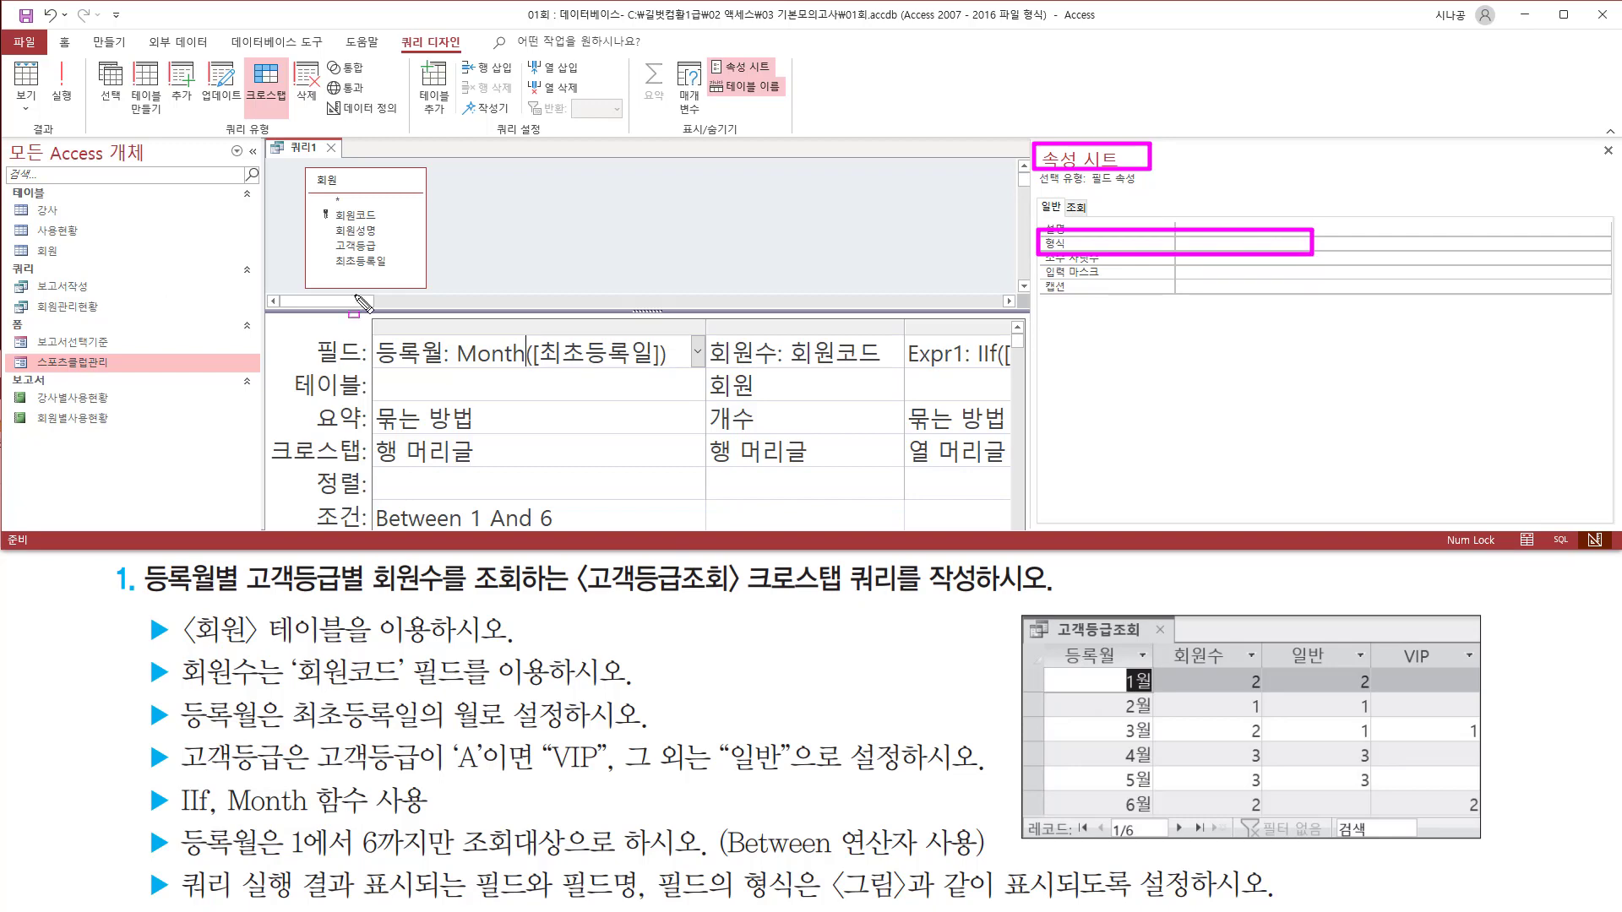
key("Escape")
left_click(1206, 243)
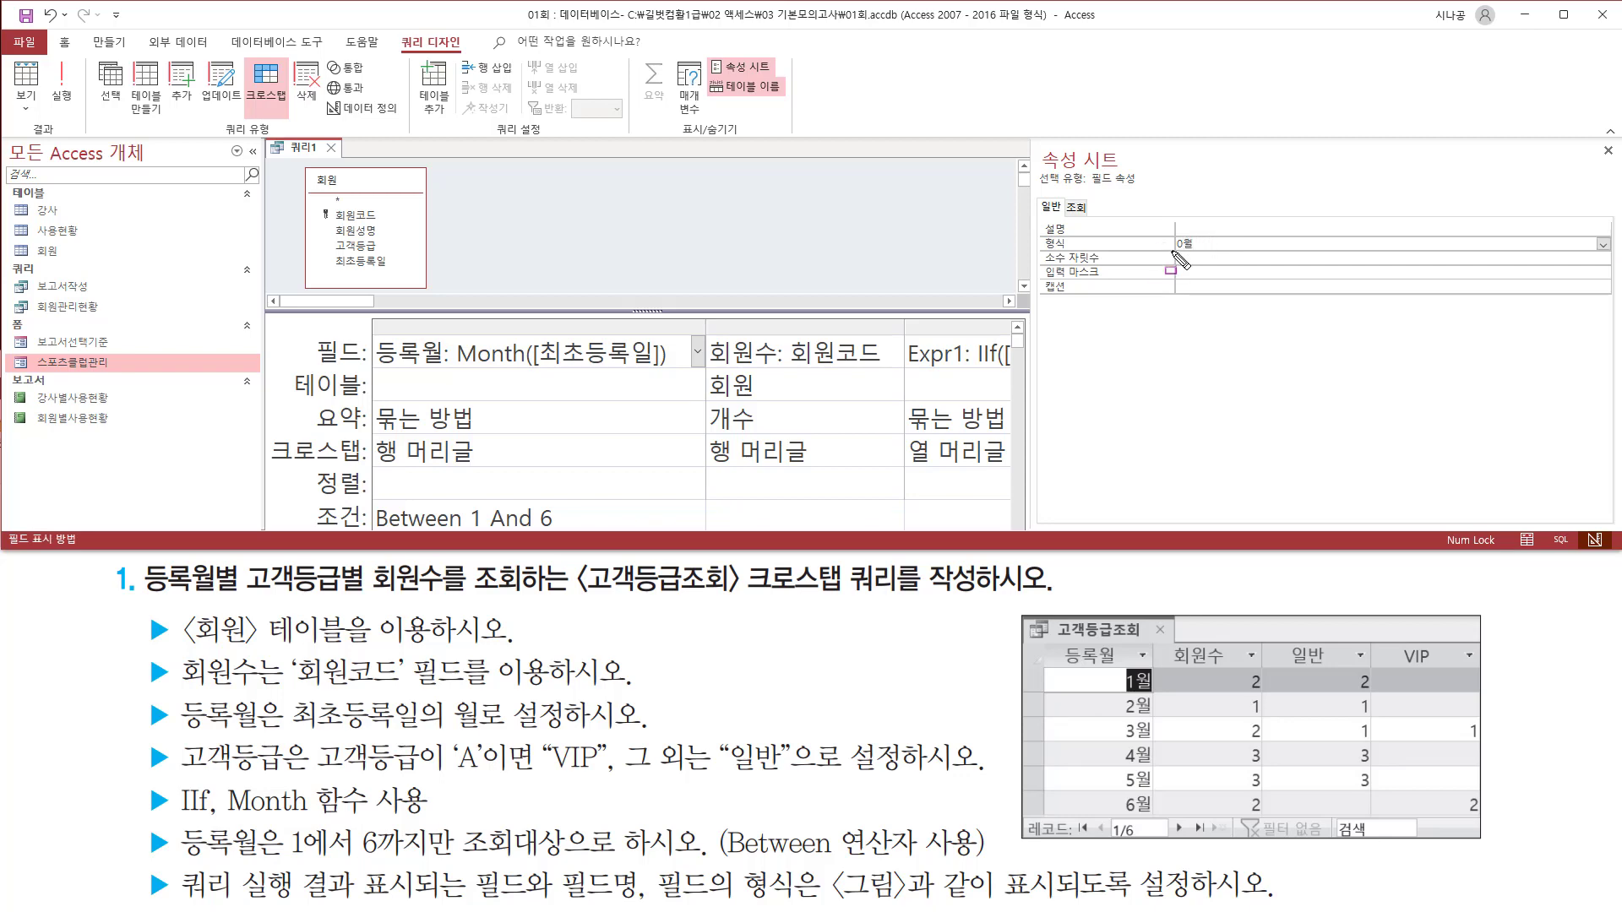
type("\\")
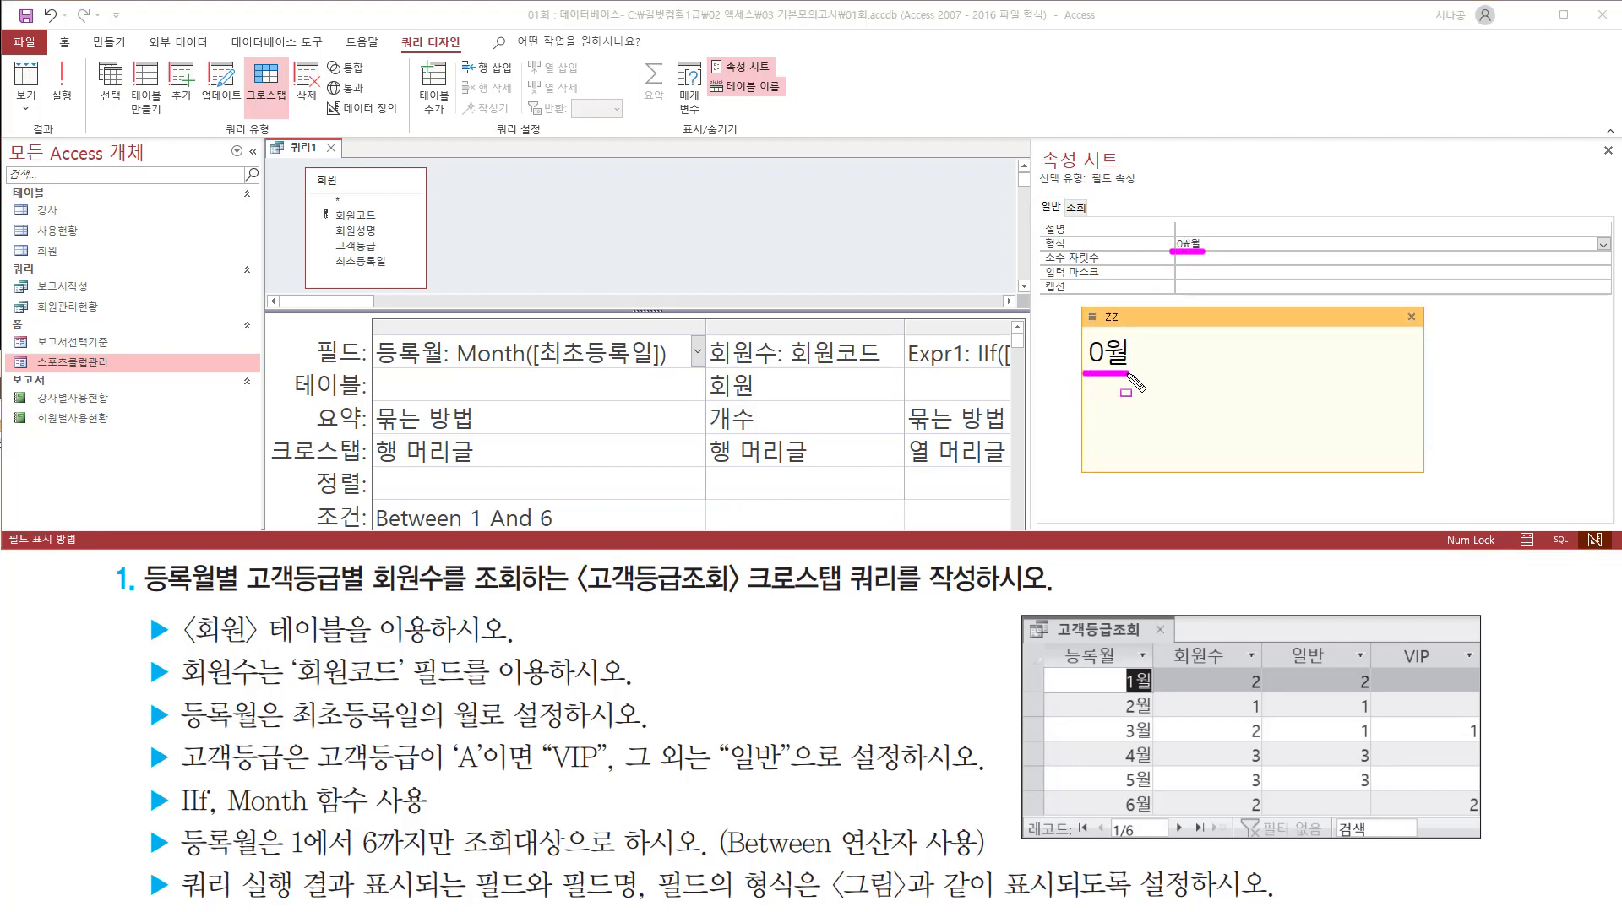
left_click_drag(1084, 373, 1140, 330)
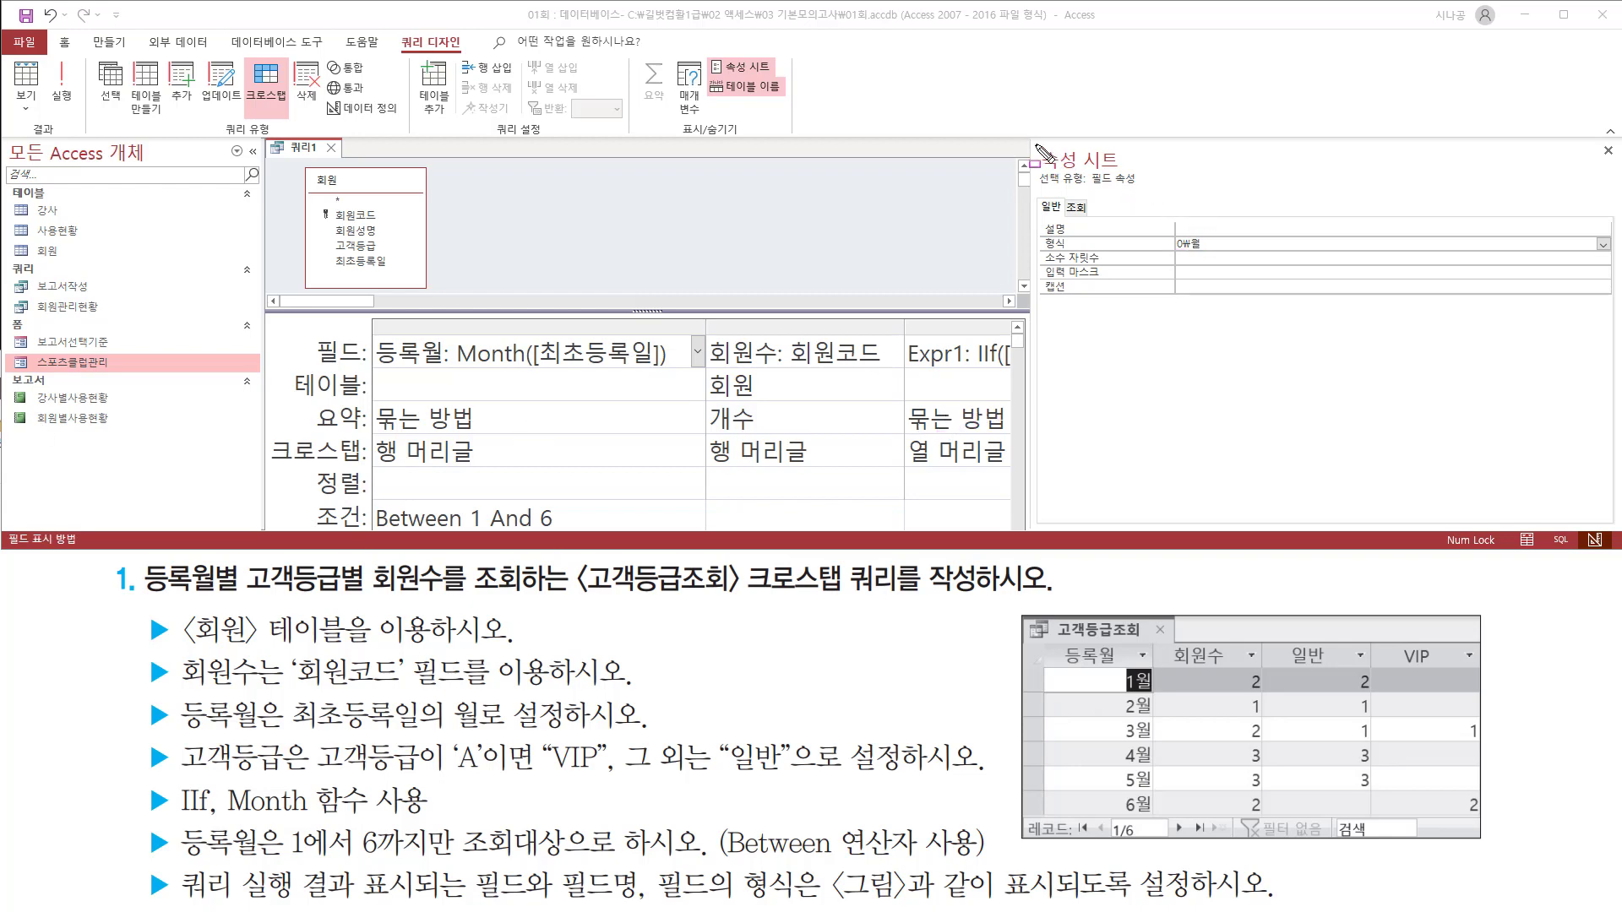
left_click_drag(1588, 137, 1617, 165)
left_click(1608, 151)
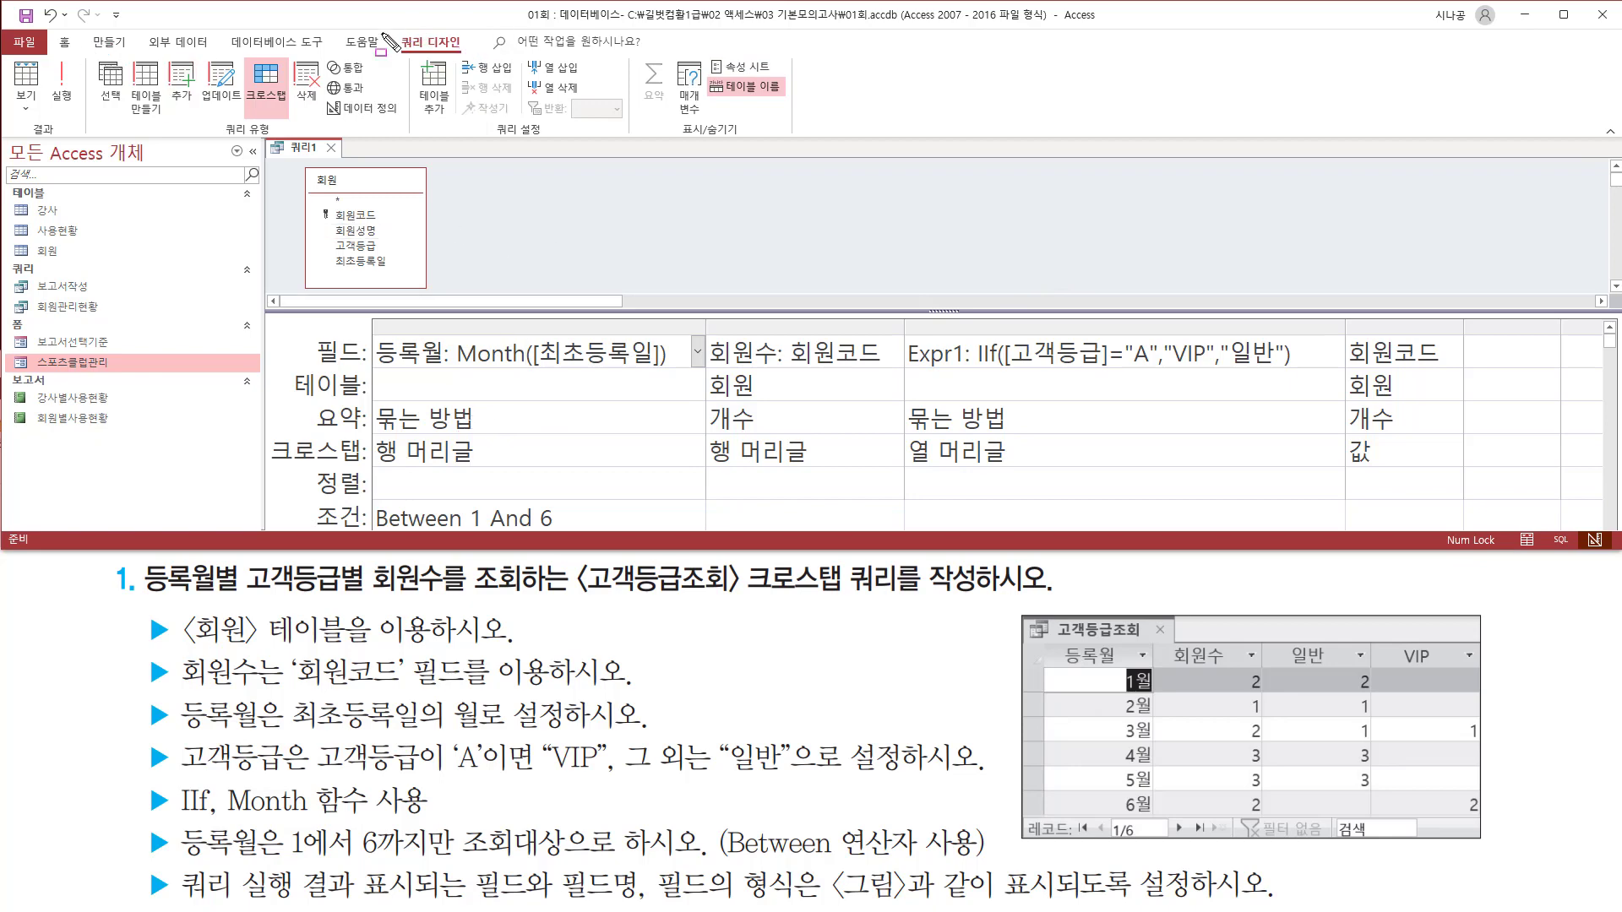
Step: Run the crosstab query with the formatted 등록월 column
left_click_drag(386, 32, 475, 59)
left_click_drag(18, 118, 64, 140)
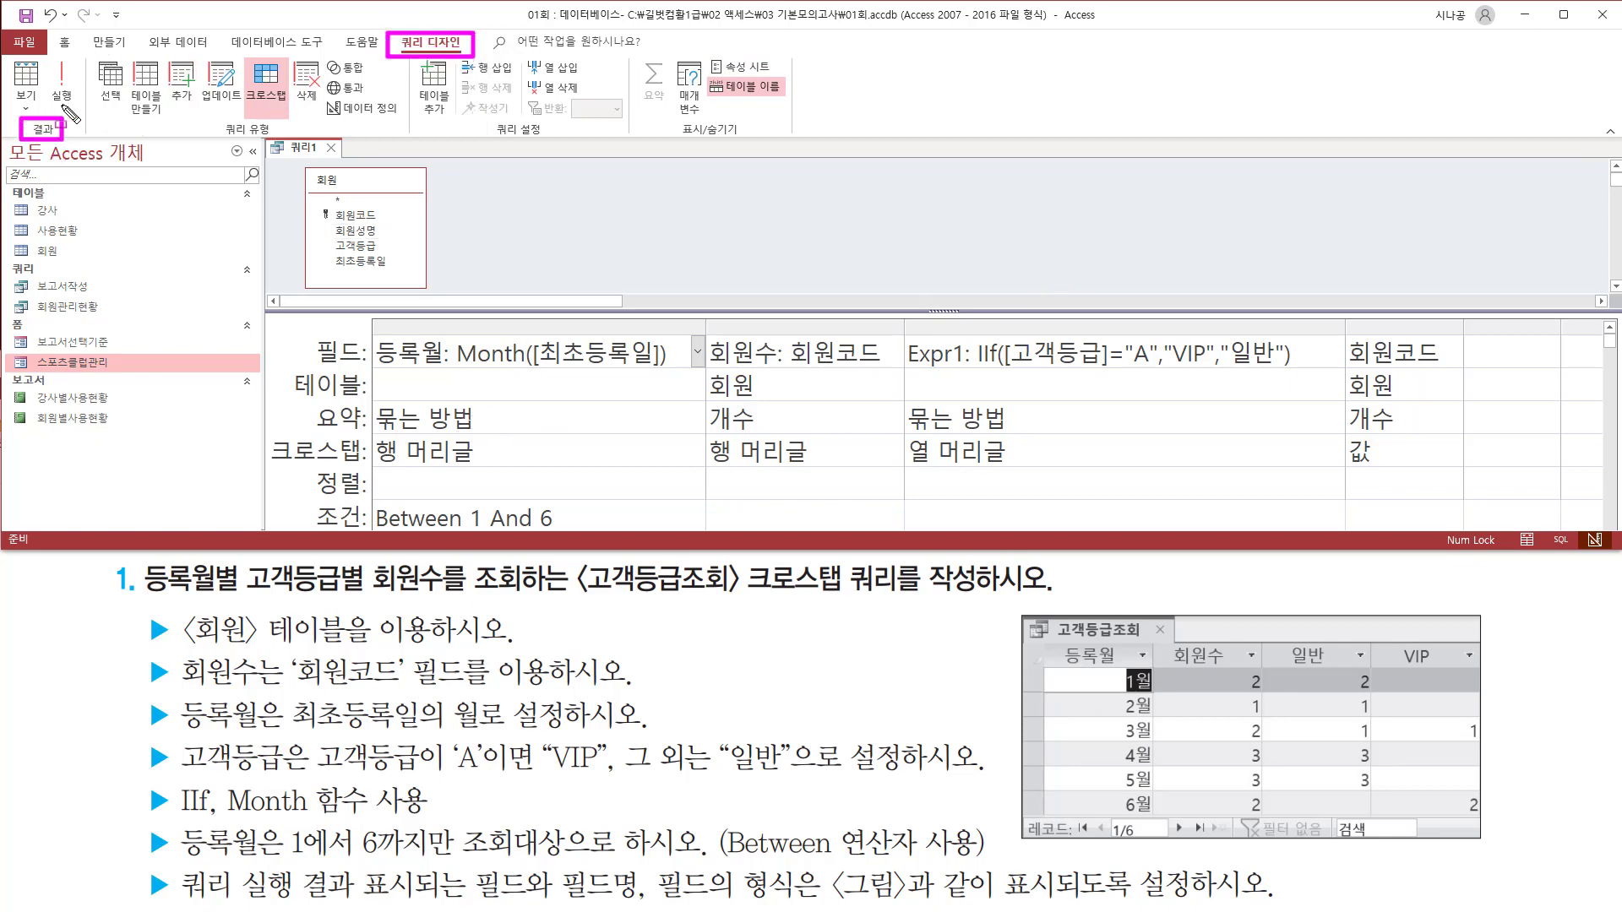
left_click_drag(47, 53, 91, 110)
key("Escape")
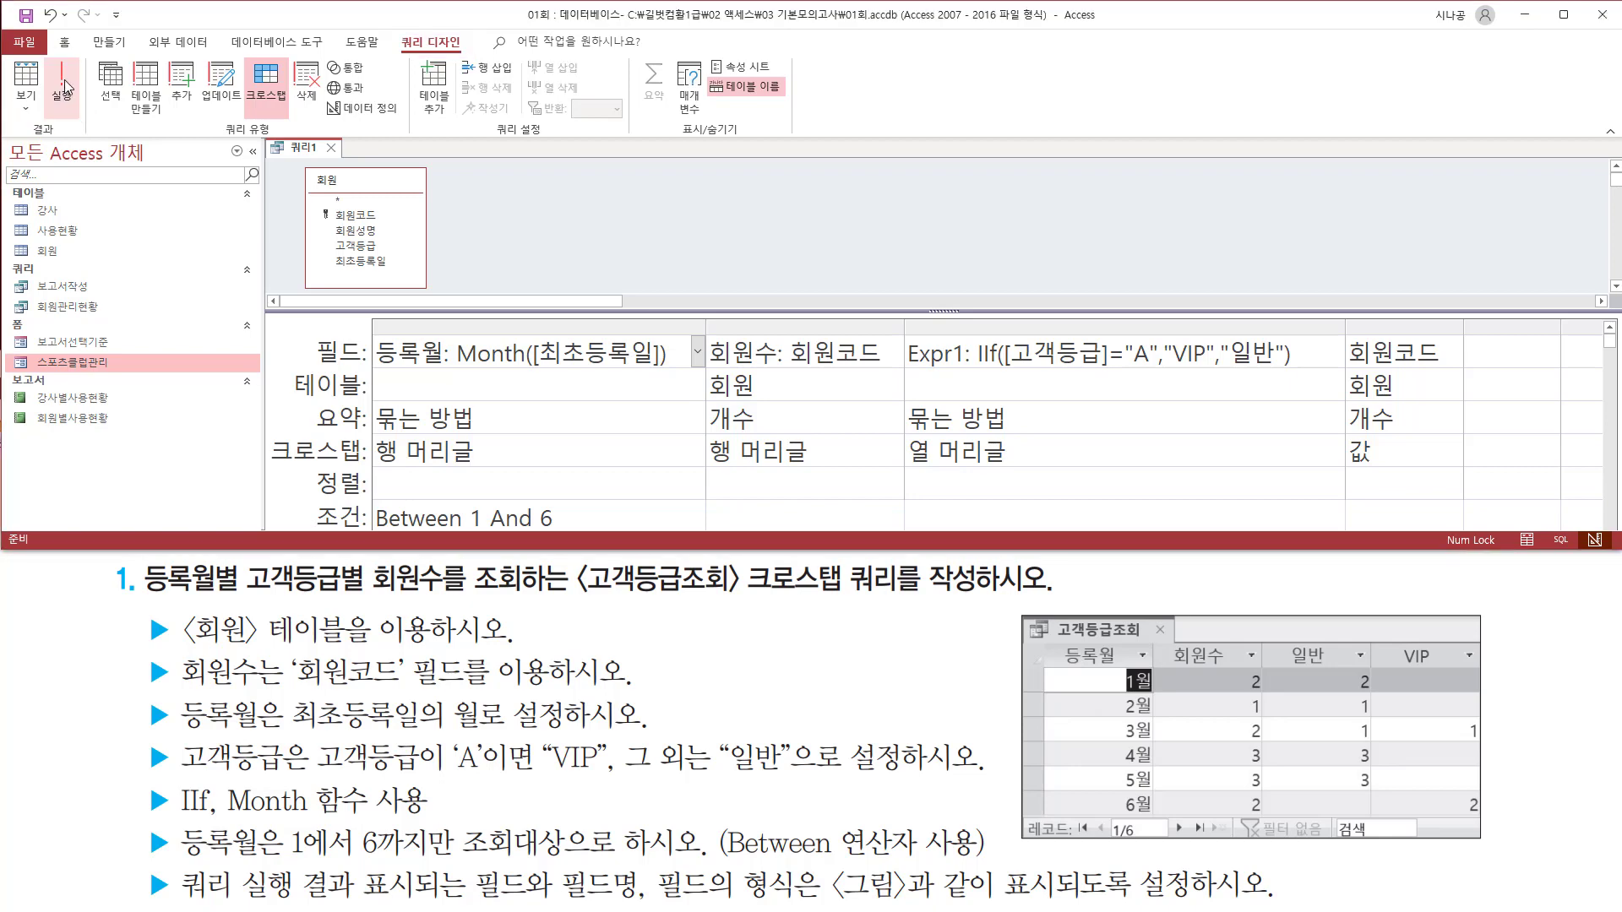
left_click(67, 89)
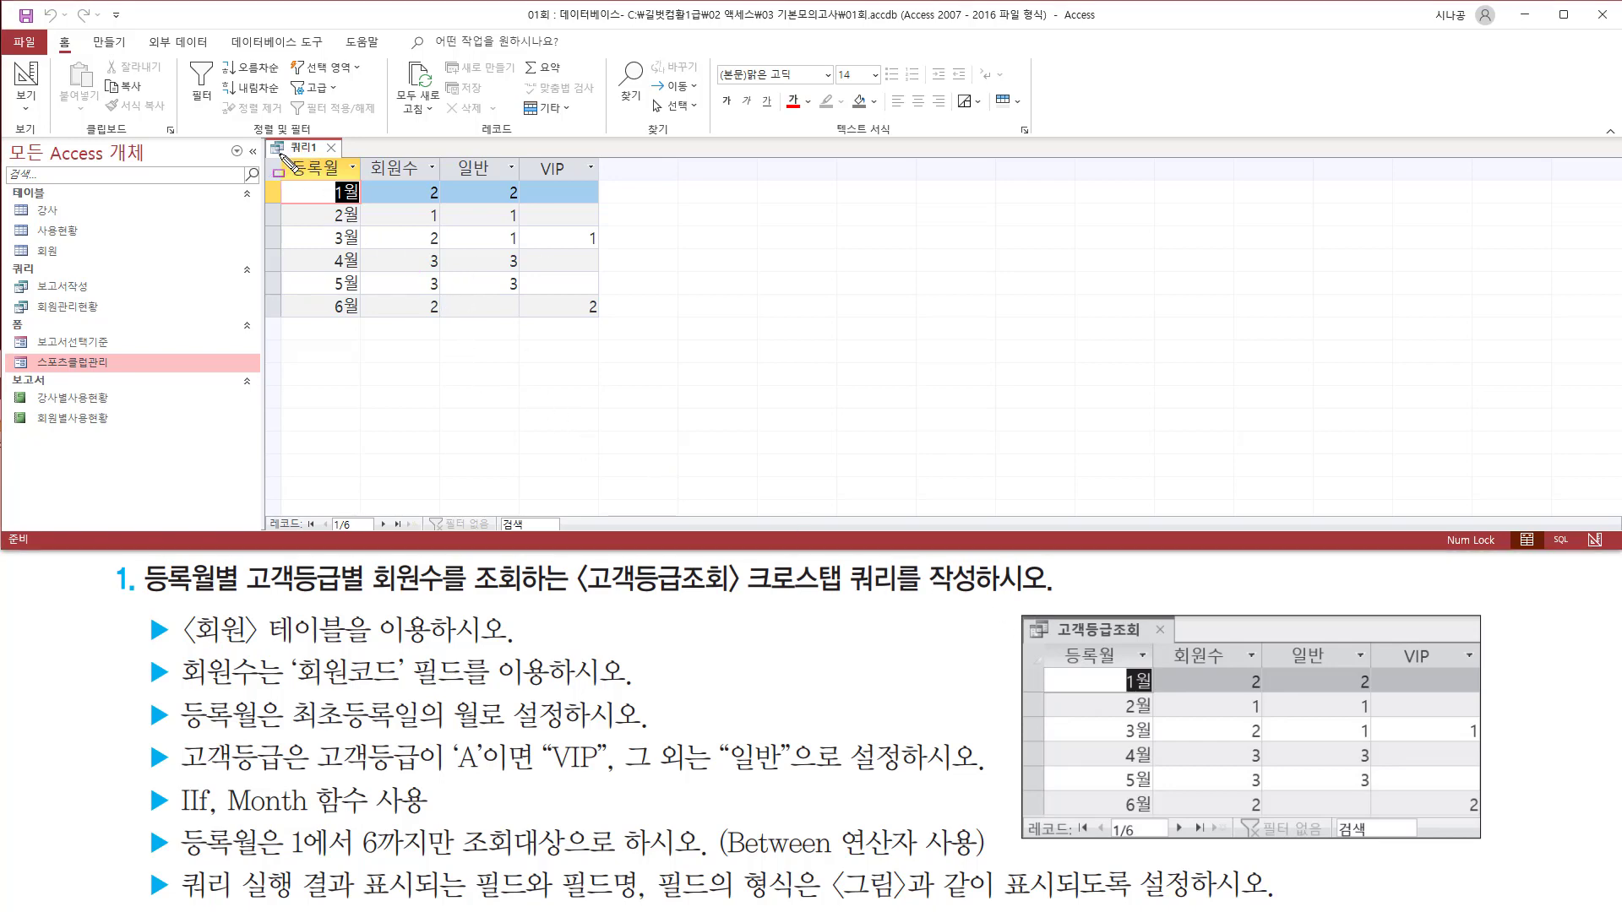
Step: Compare the results' field names, 등록월, 회원수, 일반 and VIP values, and record count with the sample picture
mouse_move(282, 154)
left_mouse_down()
mouse_move(320, 181)
mouse_move(603, 180)
left_mouse_up()
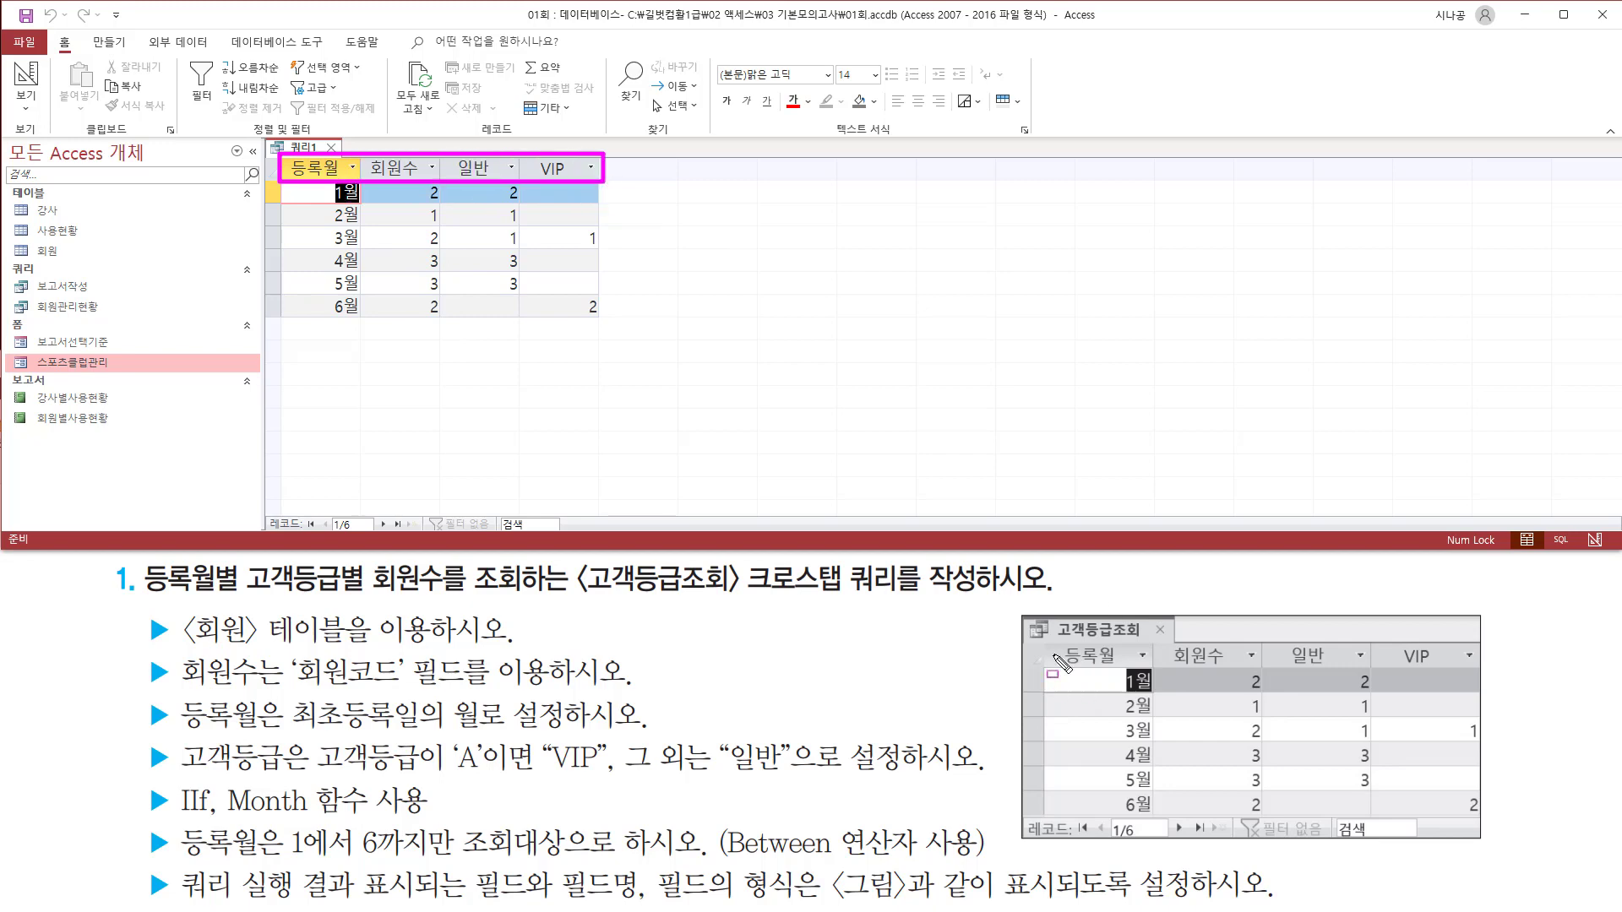
mouse_move(1052, 633)
left_mouse_down()
mouse_move(1183, 667)
mouse_move(1485, 667)
left_mouse_up()
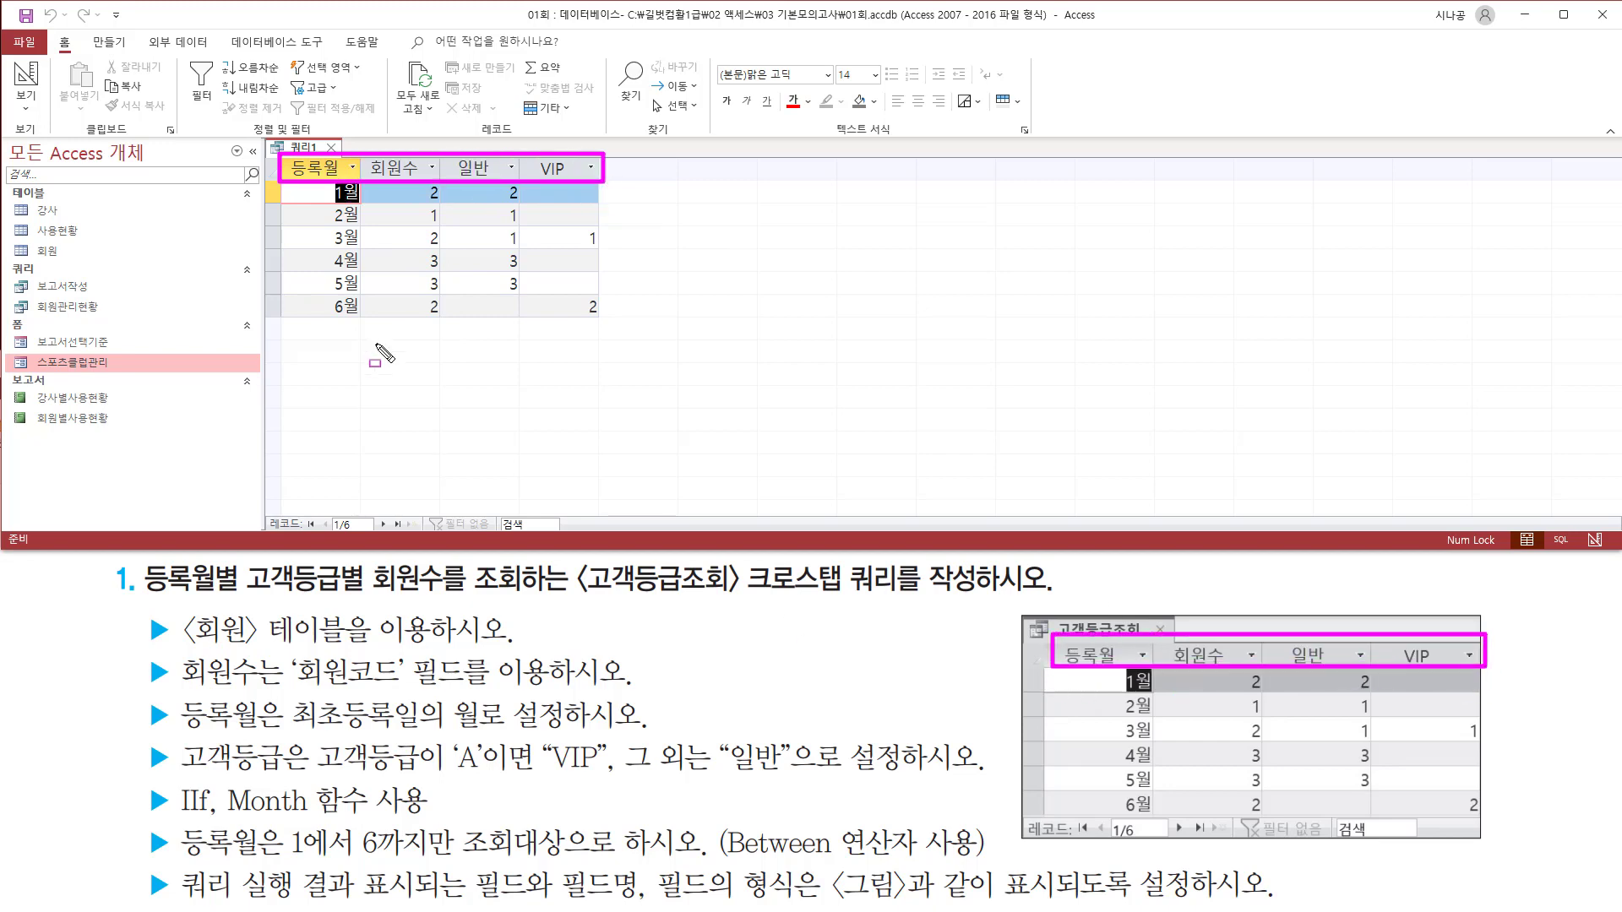
mouse_move(331, 186)
left_mouse_down()
mouse_move(361, 222)
mouse_move(364, 324)
left_mouse_up()
mouse_move(1110, 669)
left_mouse_down()
mouse_move(1153, 839)
mouse_move(1157, 819)
left_mouse_up()
mouse_move(416, 184)
left_mouse_down()
mouse_move(442, 238)
mouse_move(445, 329)
left_mouse_up()
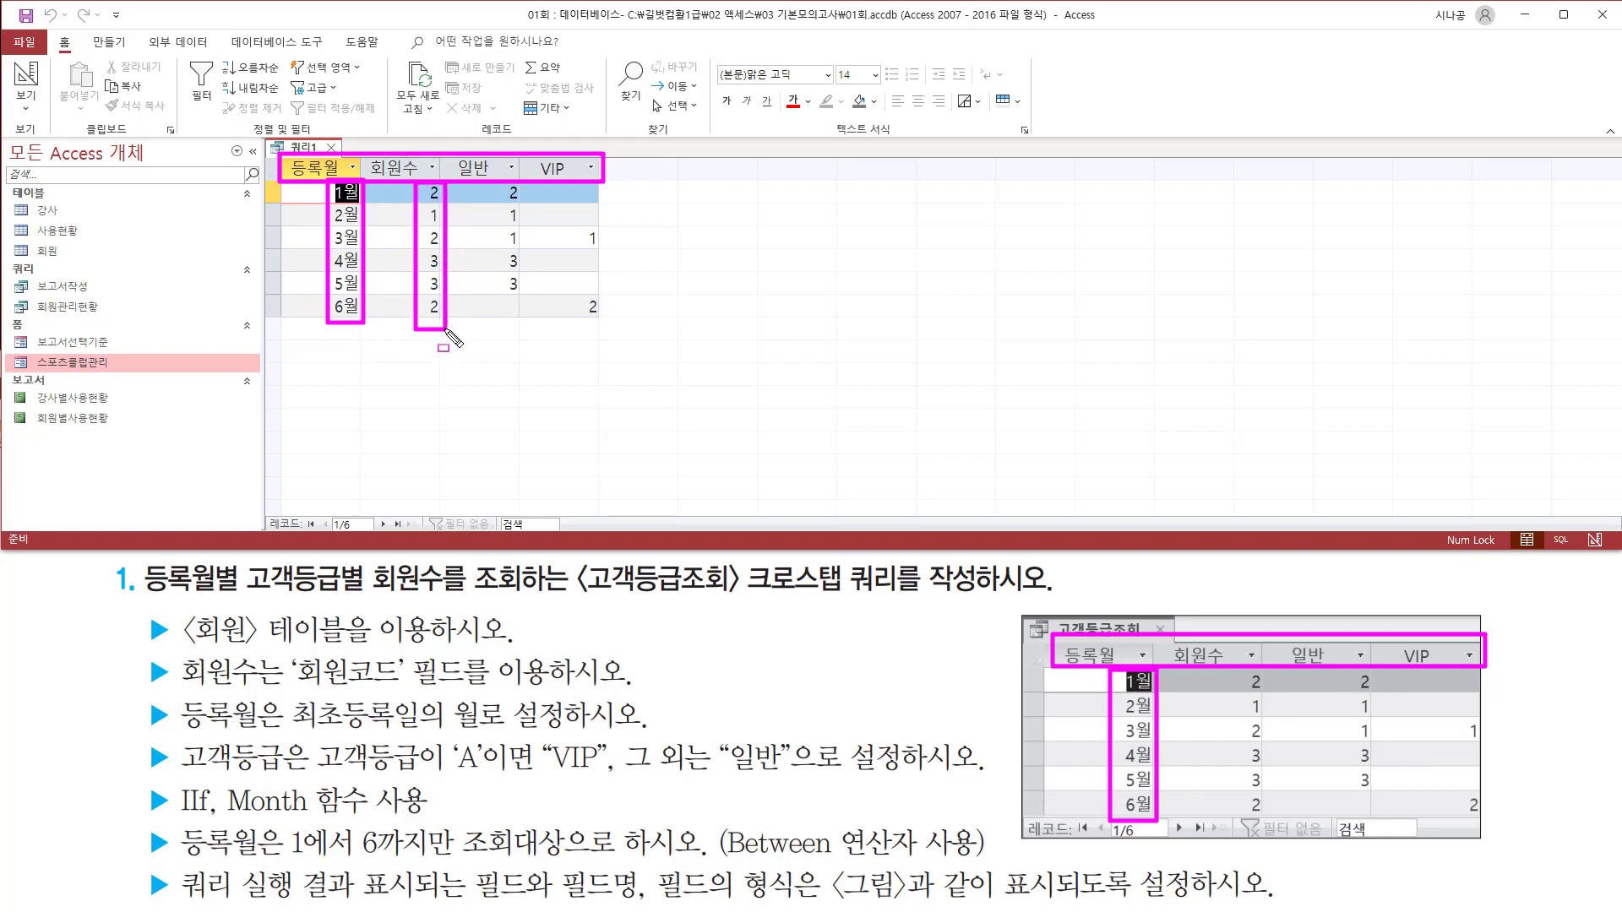
left_click_drag(1239, 672, 1275, 825)
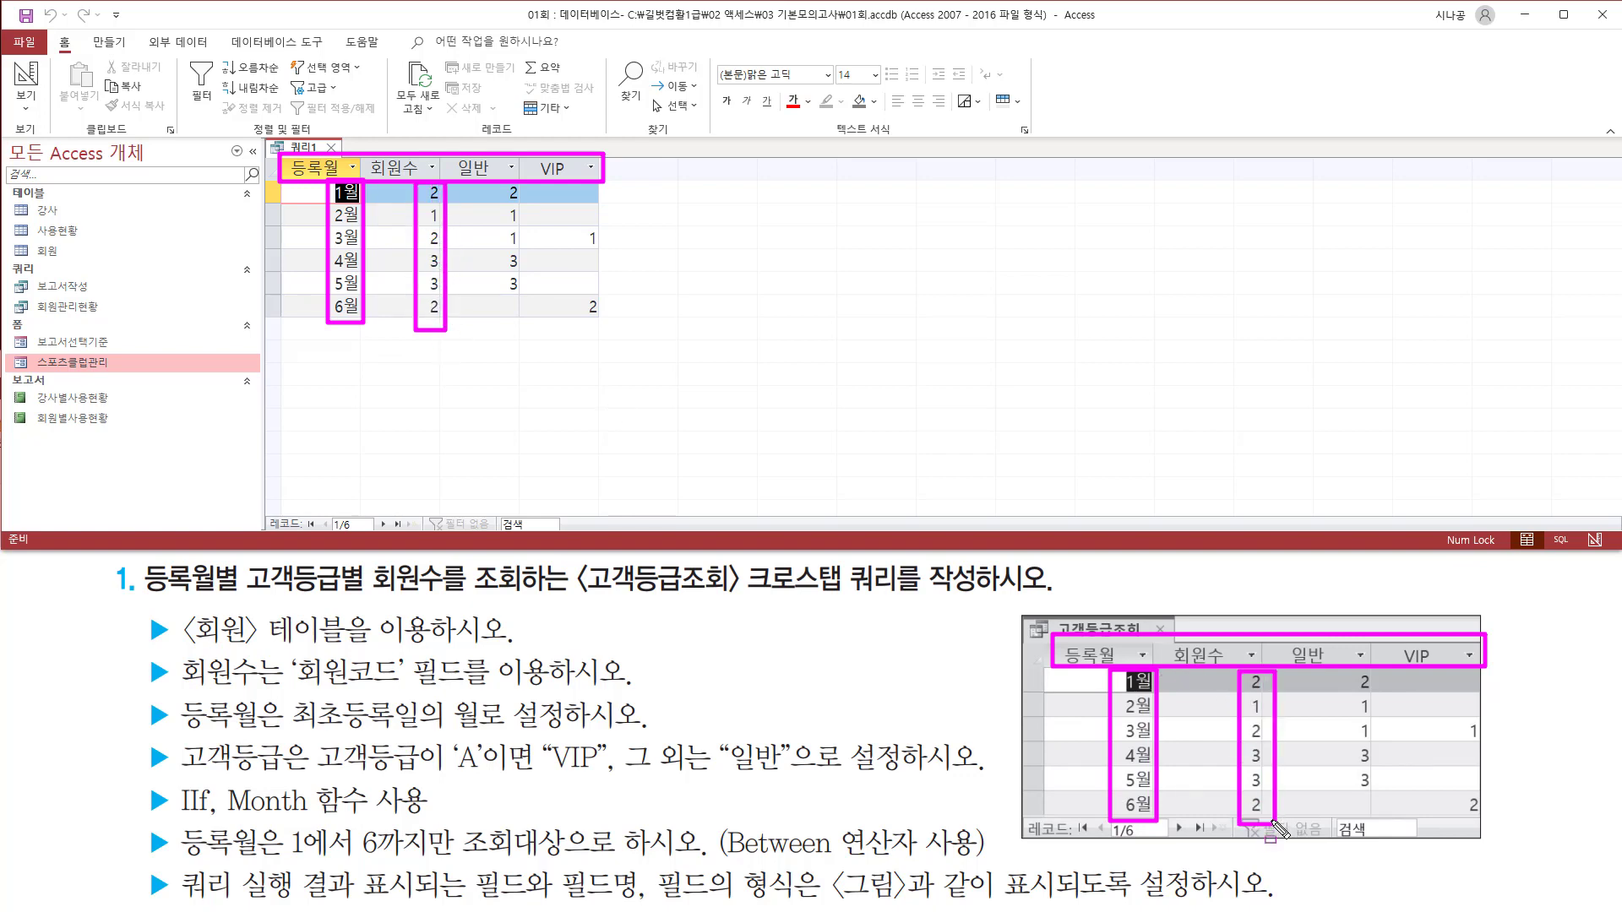
left_click_drag(495, 178, 525, 296)
left_click_drag(1349, 665, 1378, 800)
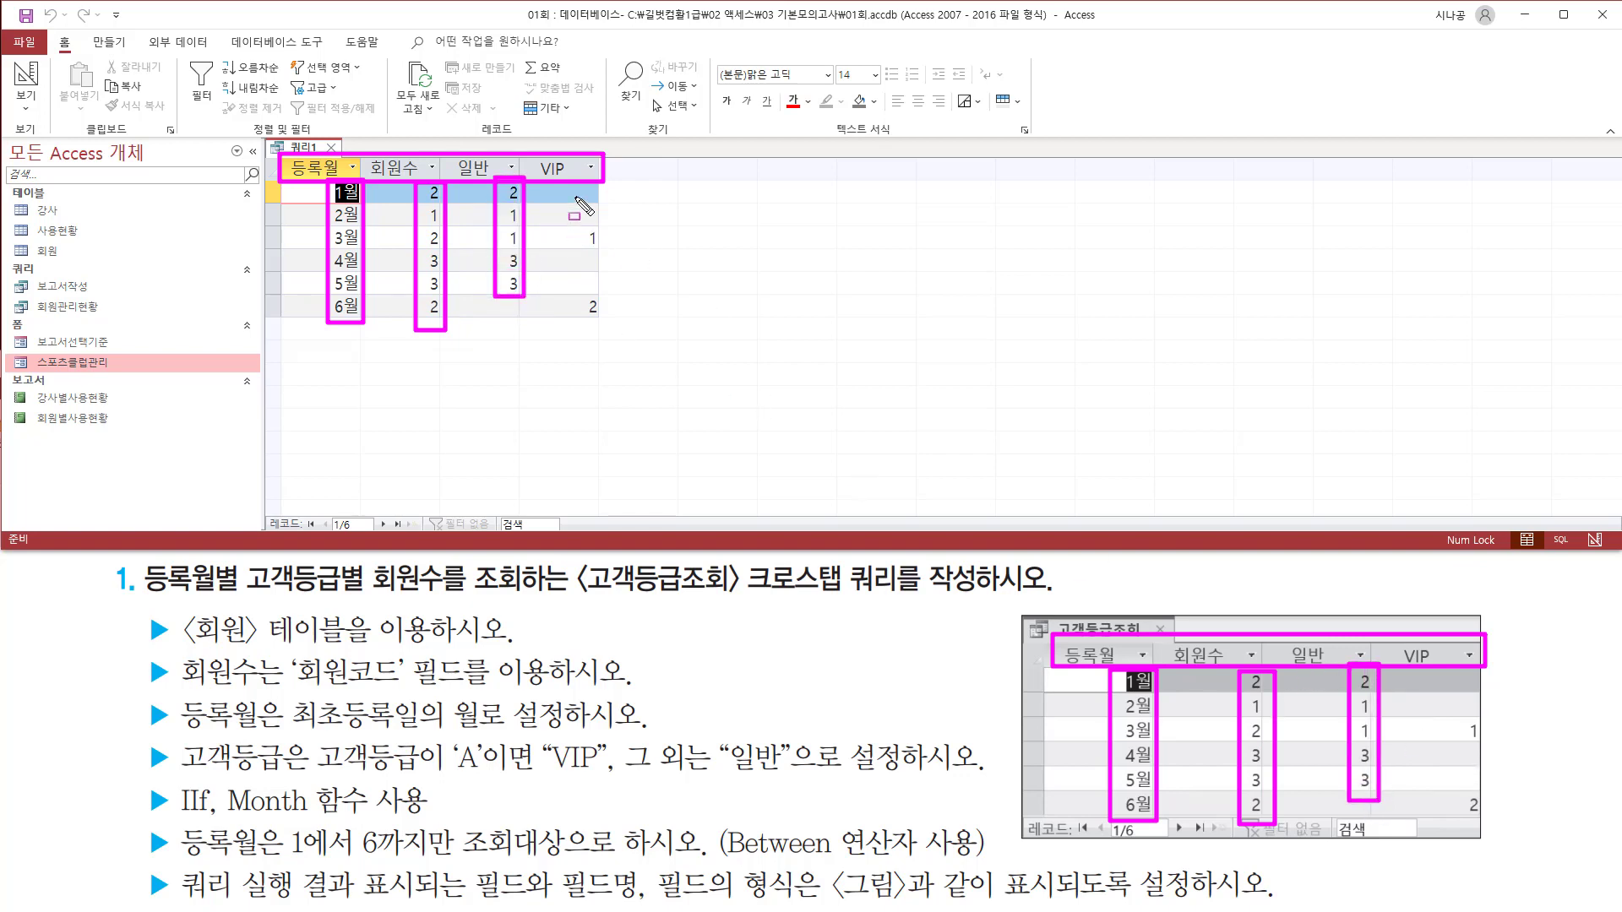
left_click_drag(567, 178, 610, 322)
left_click_drag(1438, 664, 1491, 817)
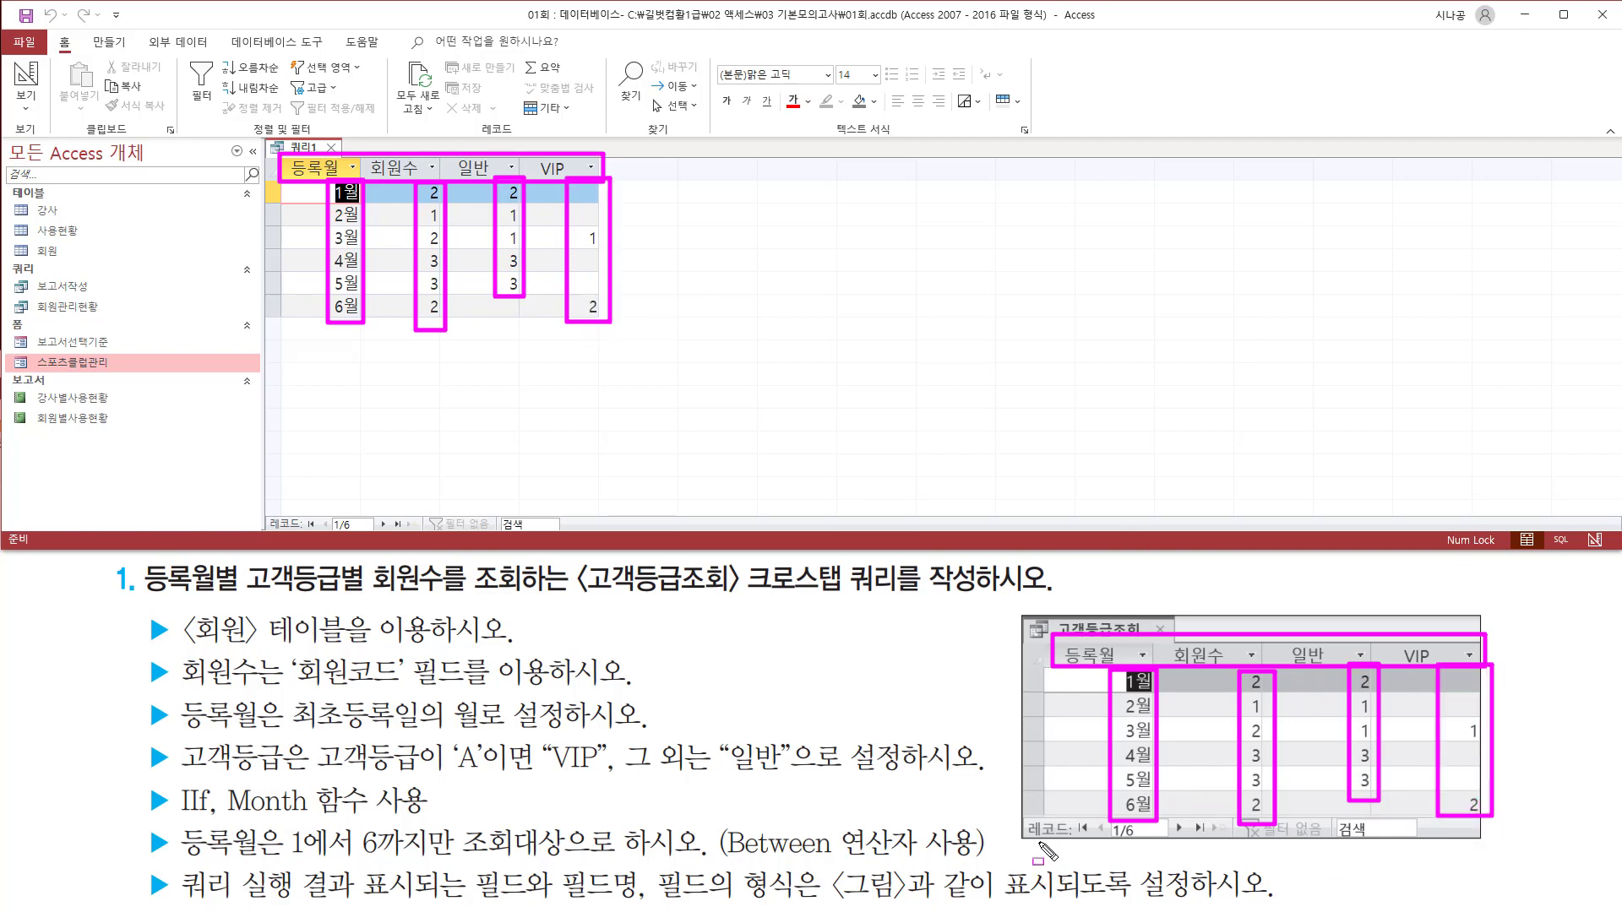
mouse_move(1027, 839)
left_mouse_down()
mouse_move(1179, 842)
mouse_move(1176, 822)
left_mouse_up()
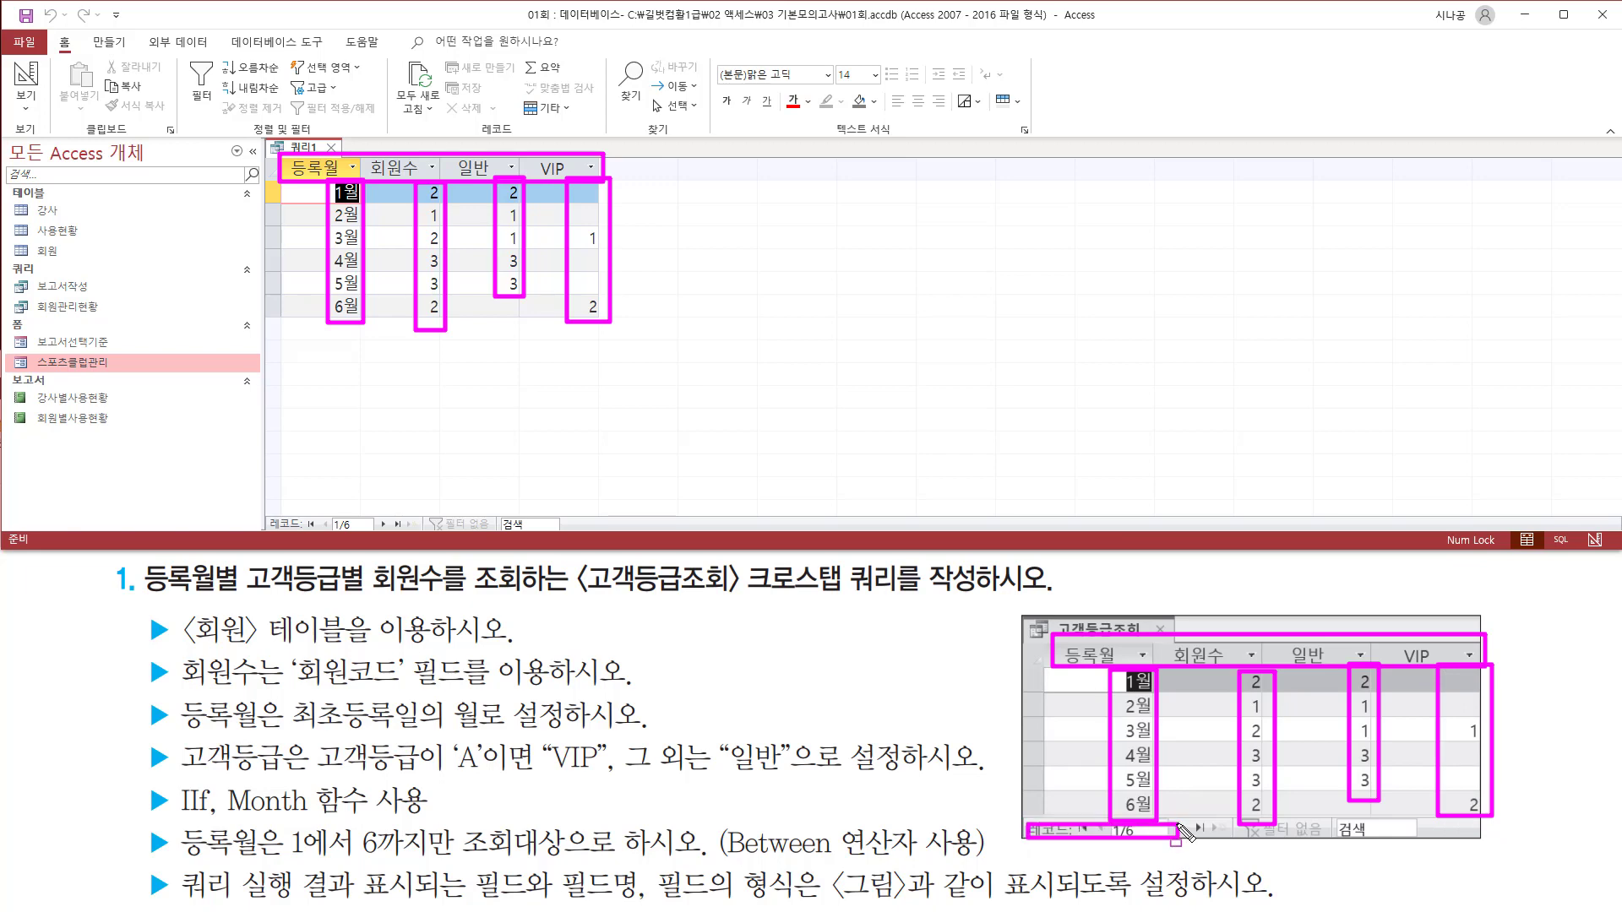
left_click_drag(265, 509, 386, 531)
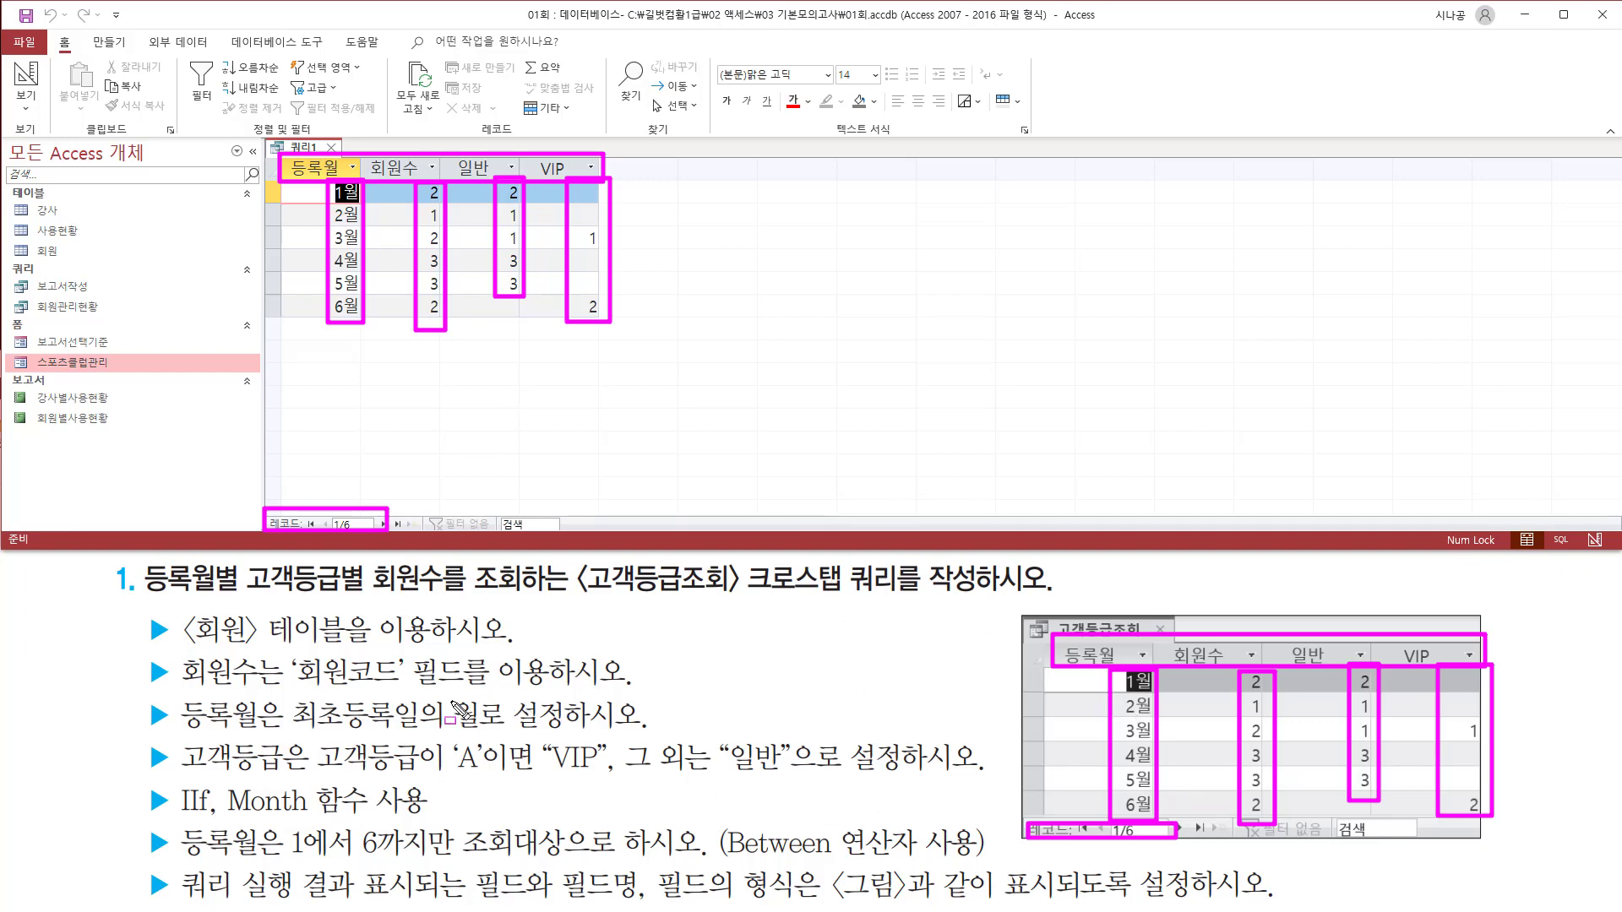
key("Escape")
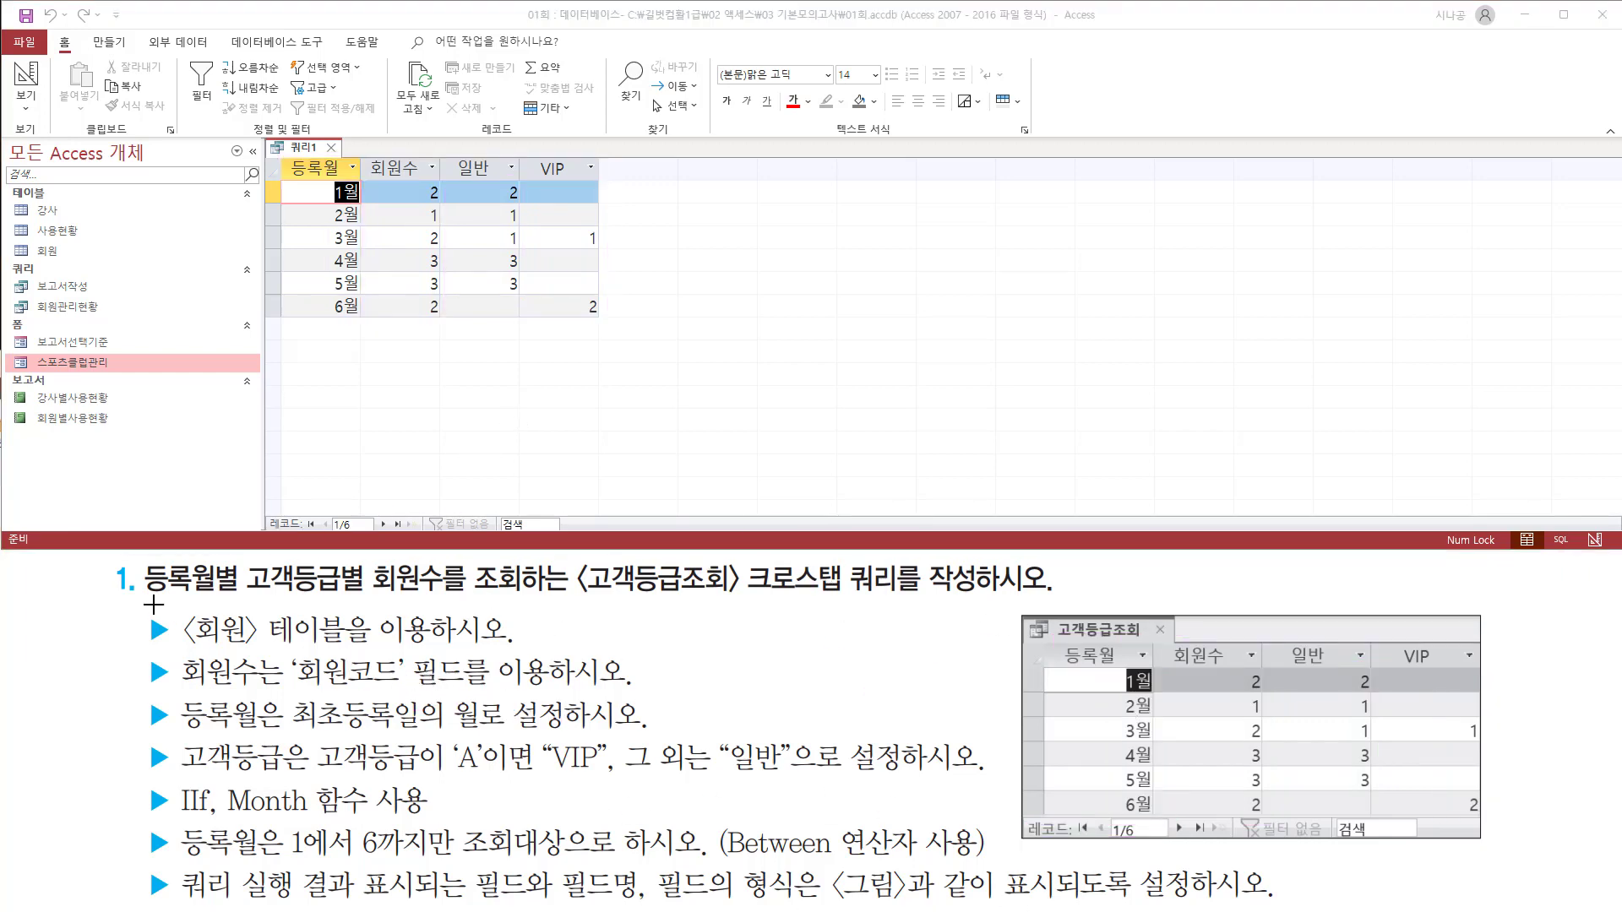
Step: Reread the task title for the required grouping, query type and the query name 고객등급조회
left_click_drag(144, 599, 552, 598)
left_click_drag(738, 600, 1005, 600)
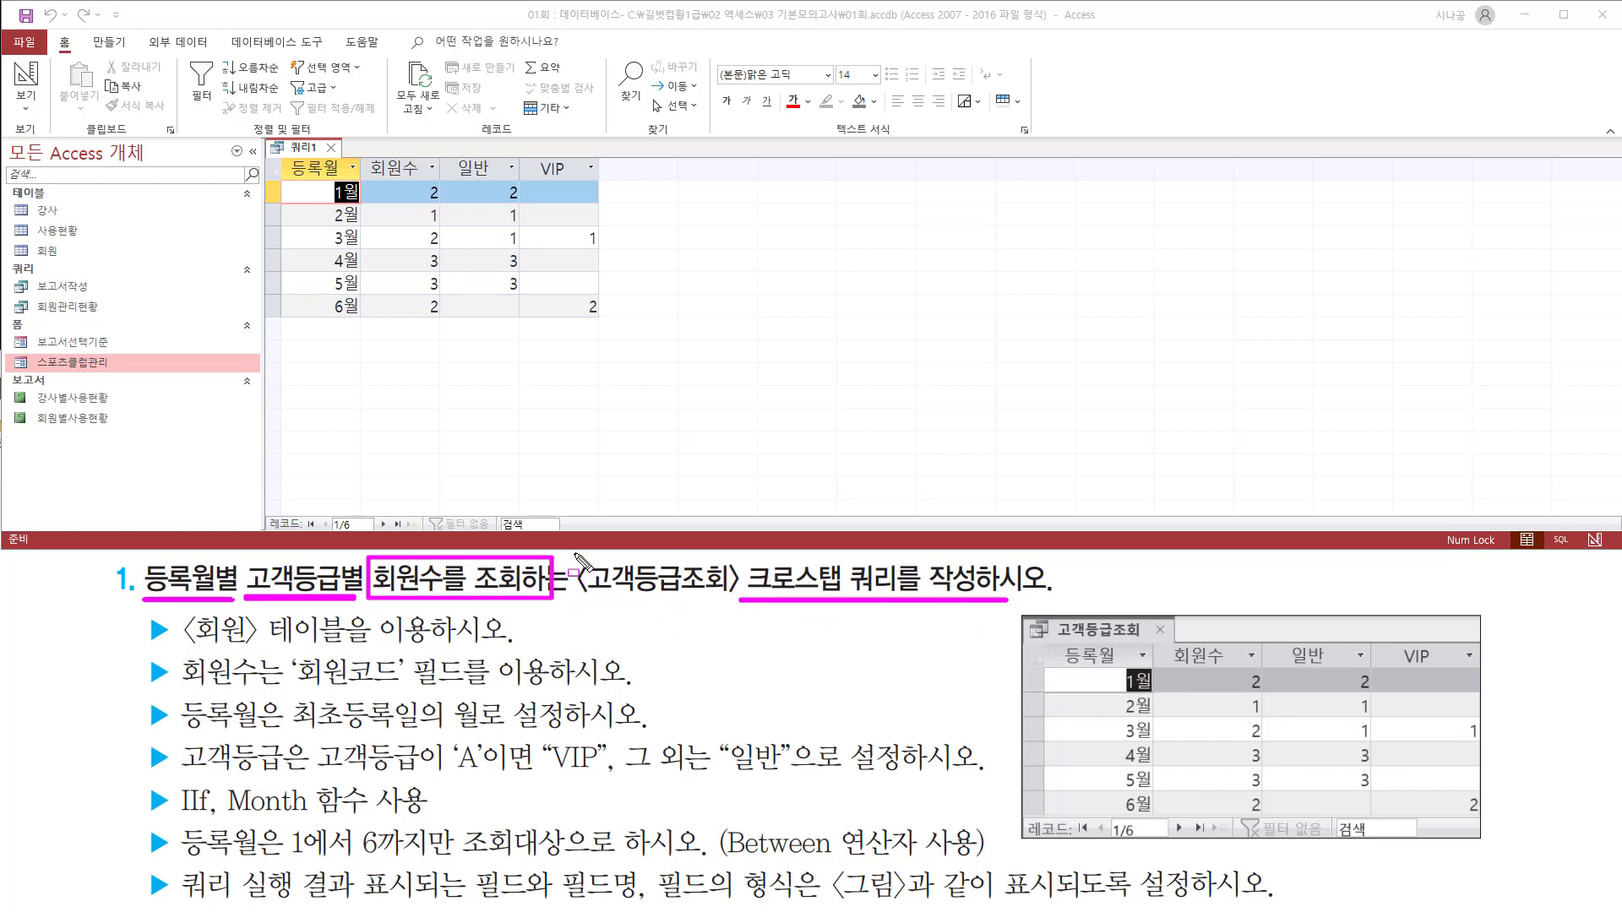
mouse_move(572, 553)
left_mouse_down()
mouse_move(601, 600)
mouse_move(747, 605)
left_mouse_up()
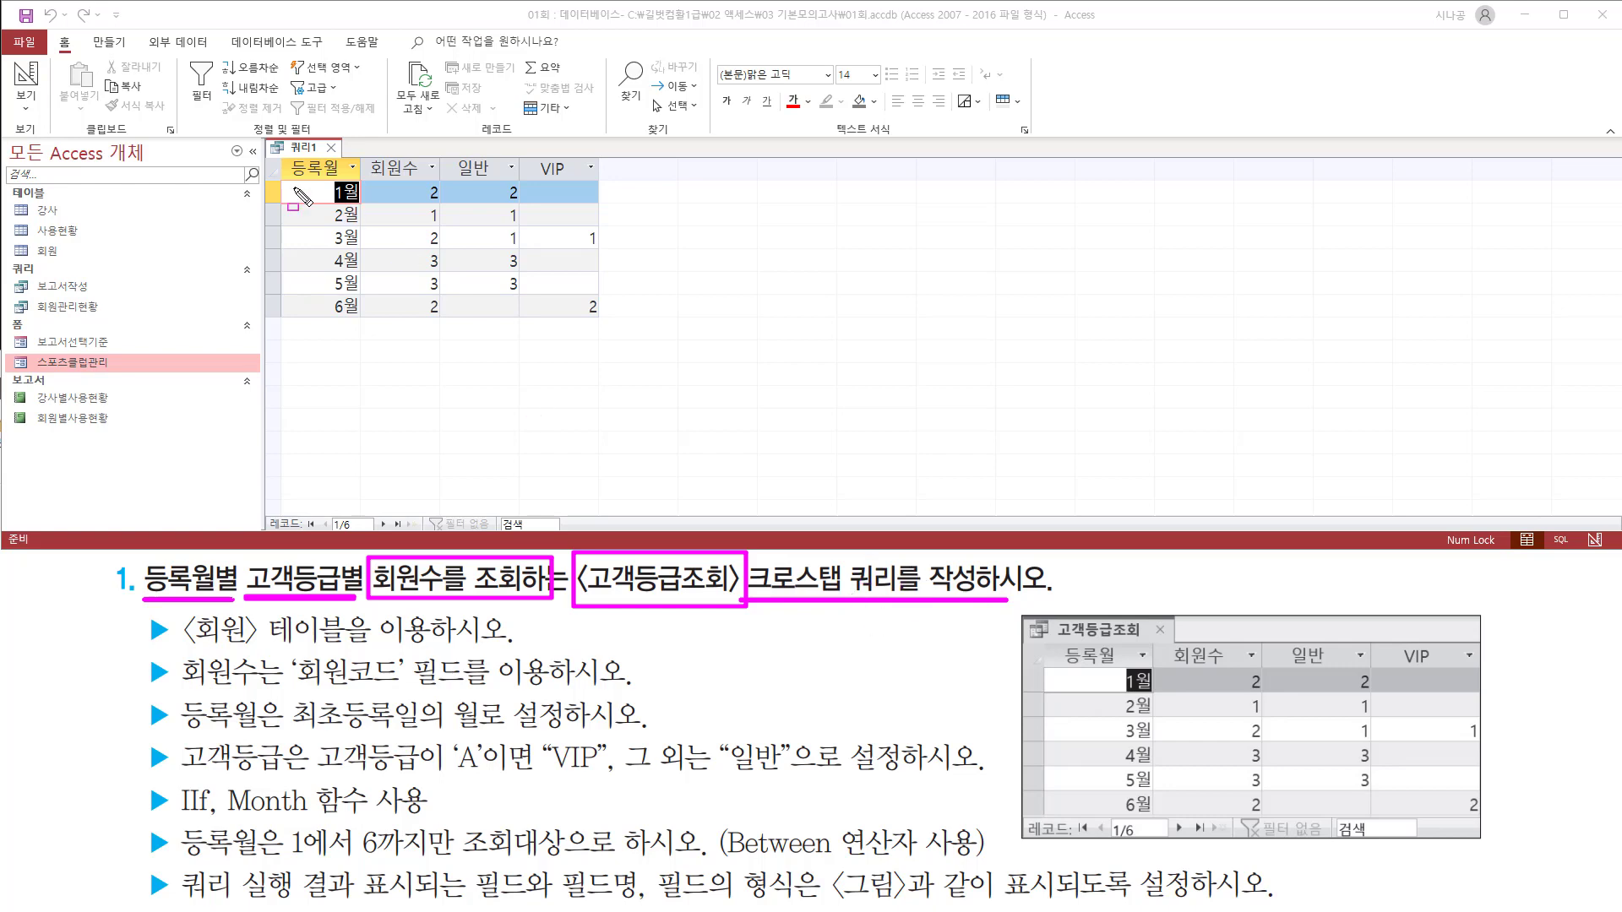
left_click_drag(317, 130, 346, 160)
key("Escape")
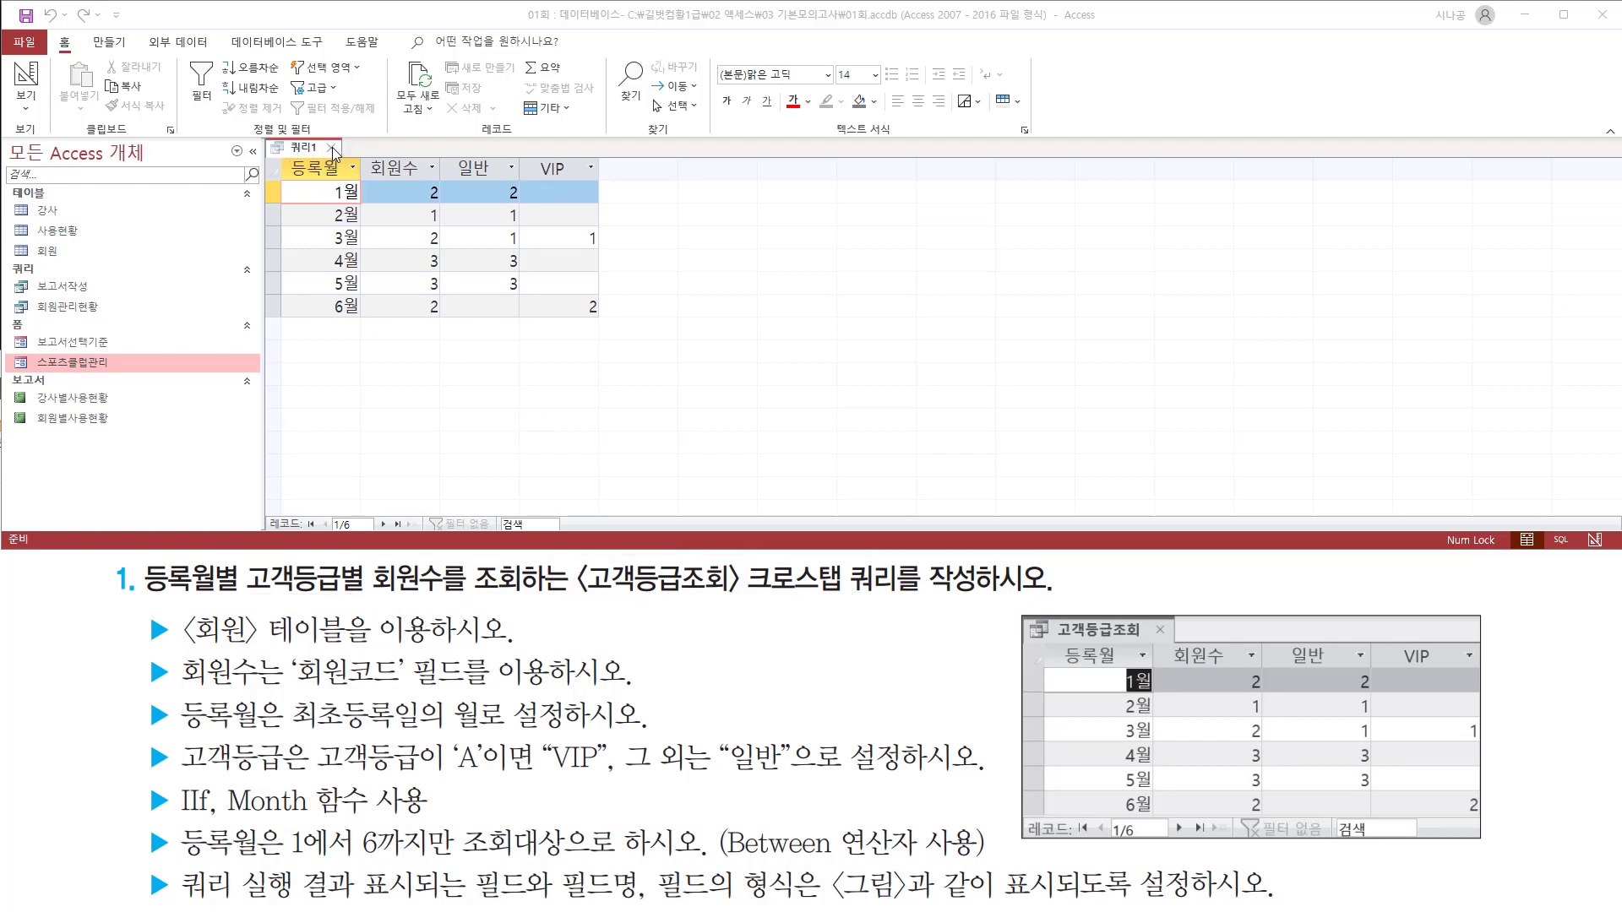
Step: Close the crosstab query, saving it under the name 고객등급조회
left_click(332, 148)
left_click_drag(745, 445, 732, 340)
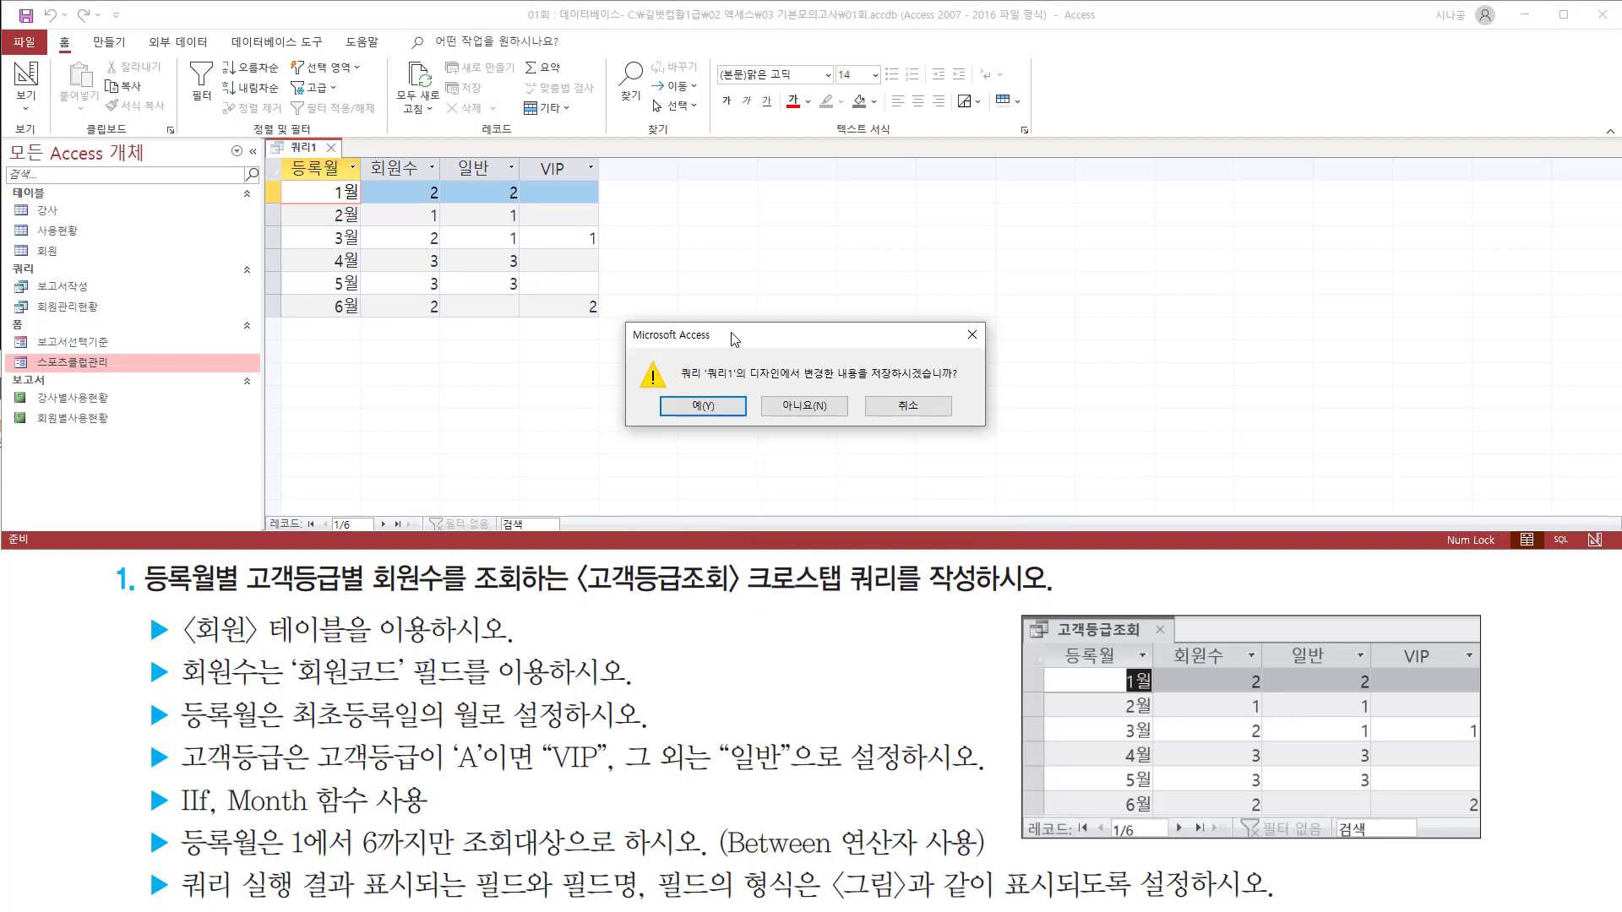
left_click(722, 413)
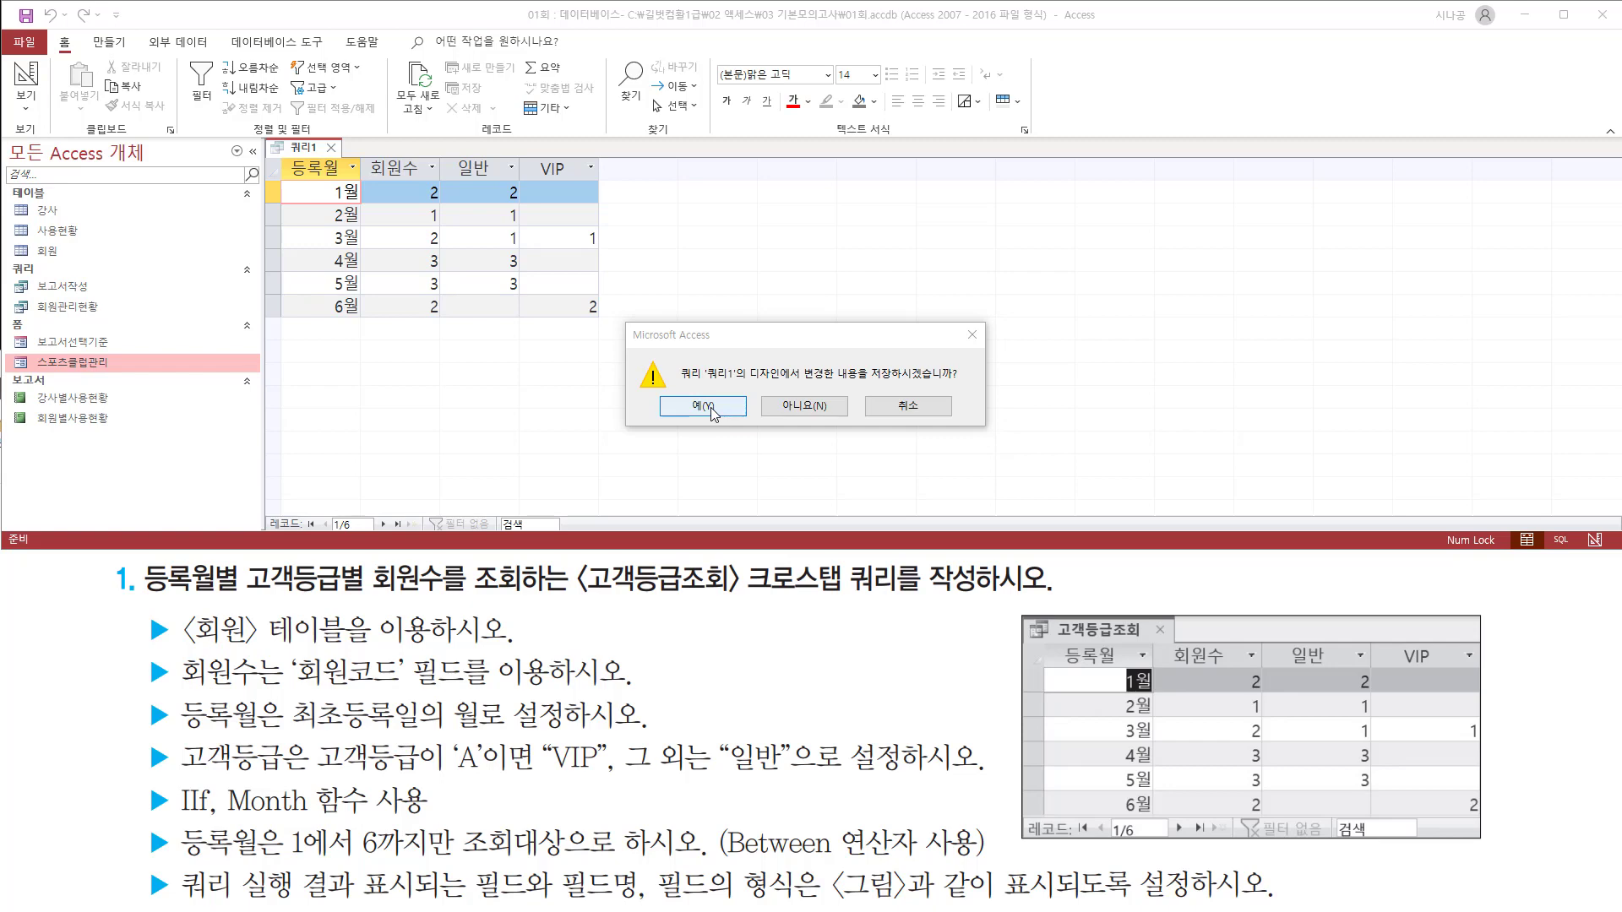
left_click(712, 410)
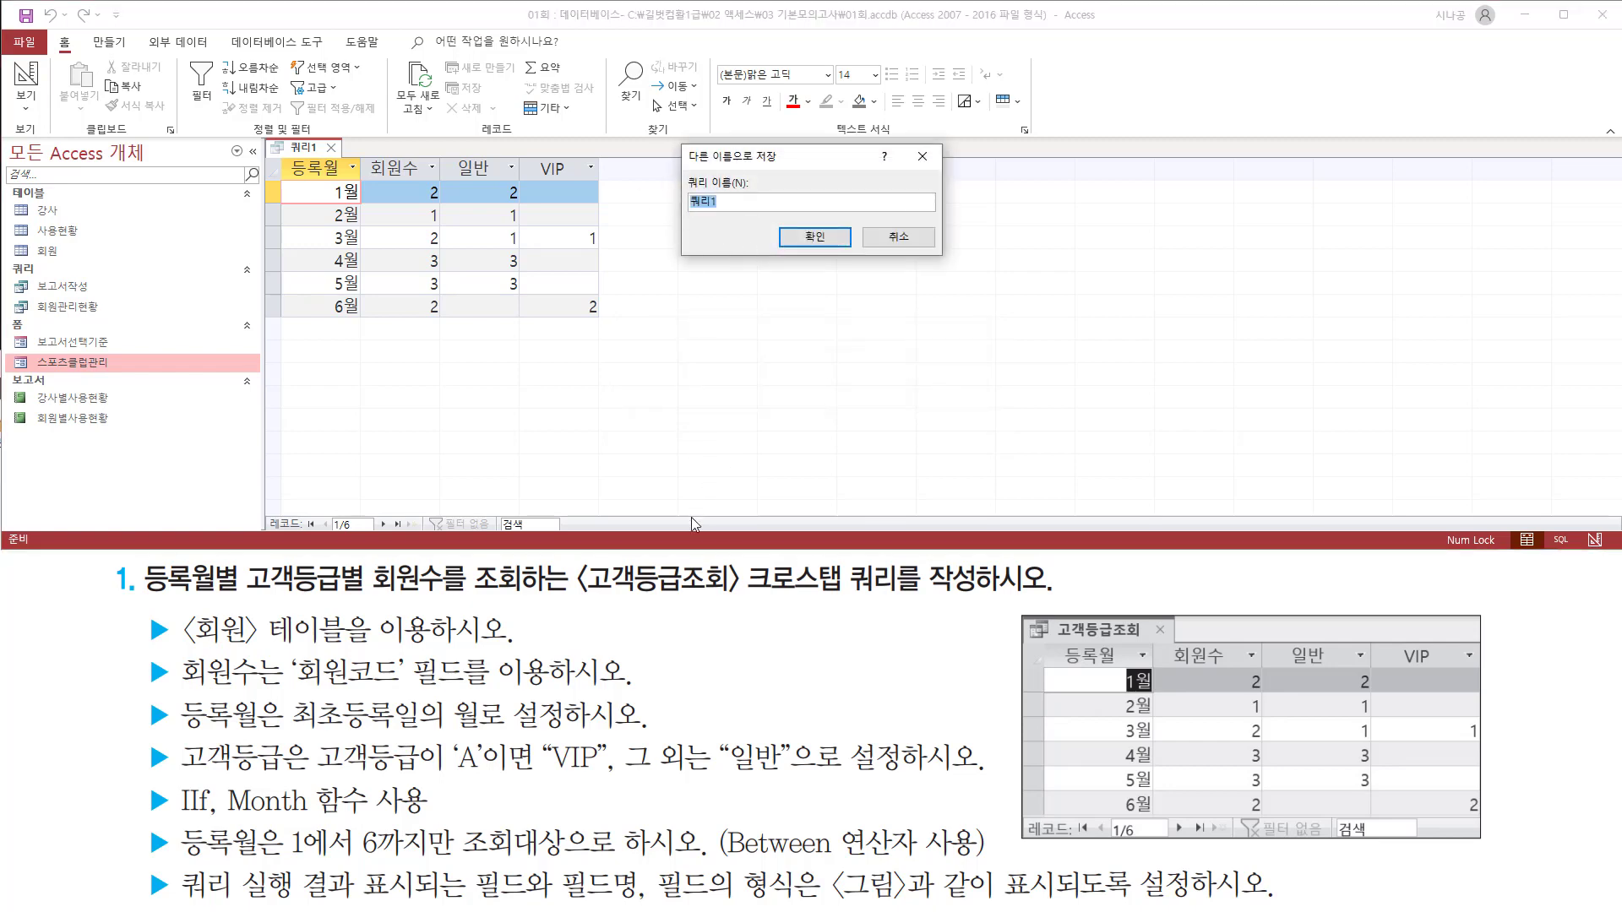
key("ctrl+2")
left_click_drag(577, 597, 734, 597)
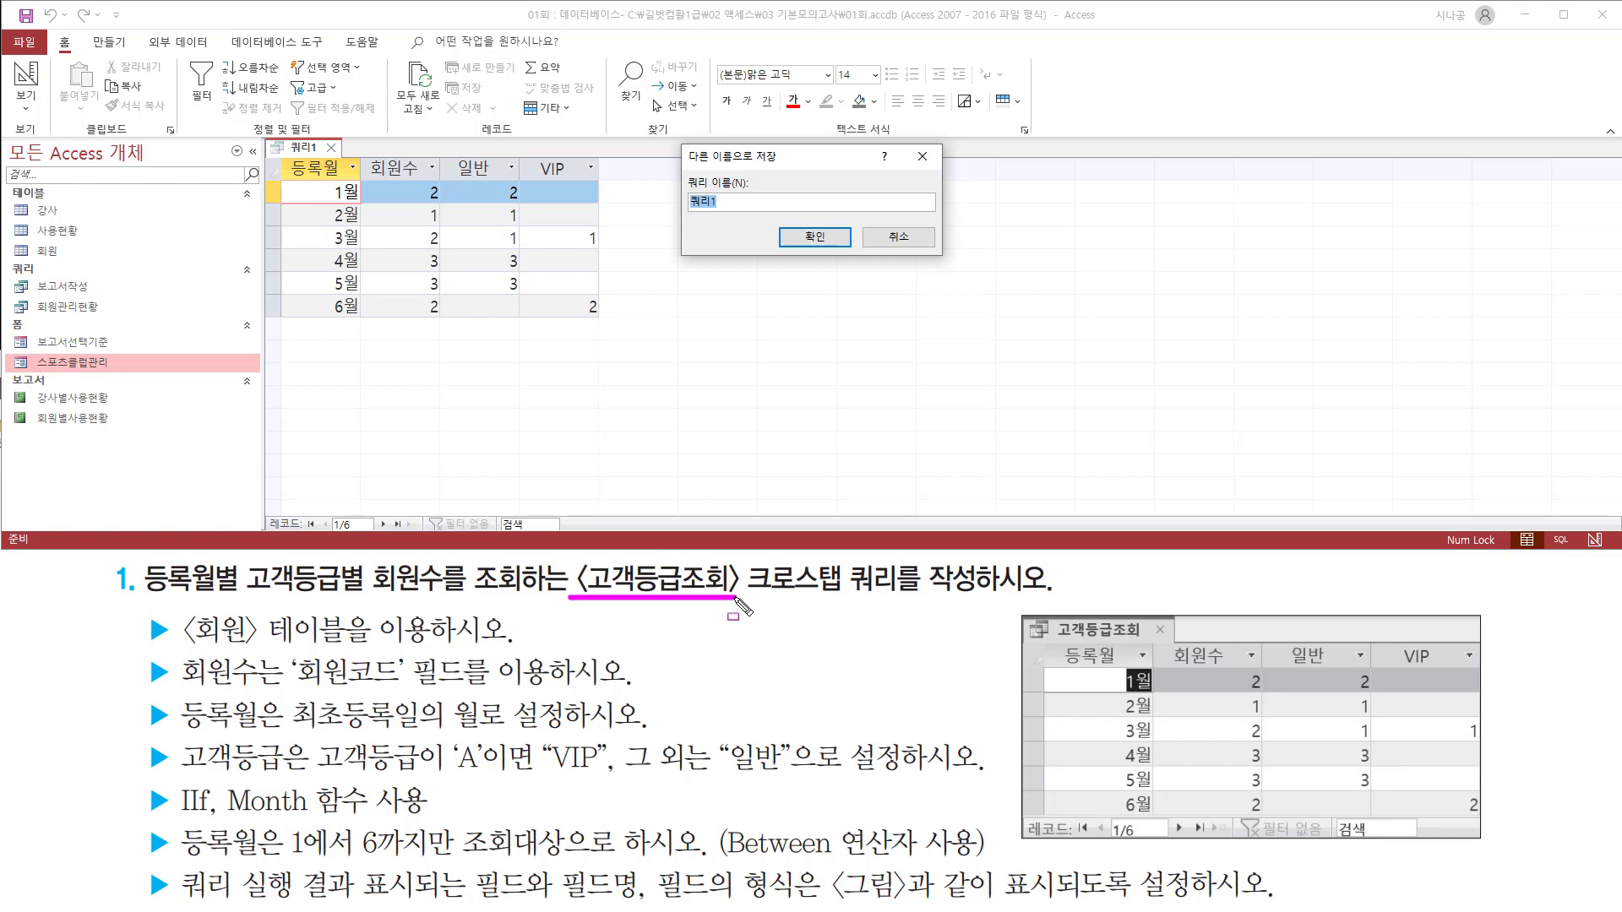
key("Escape")
left_click(770, 175)
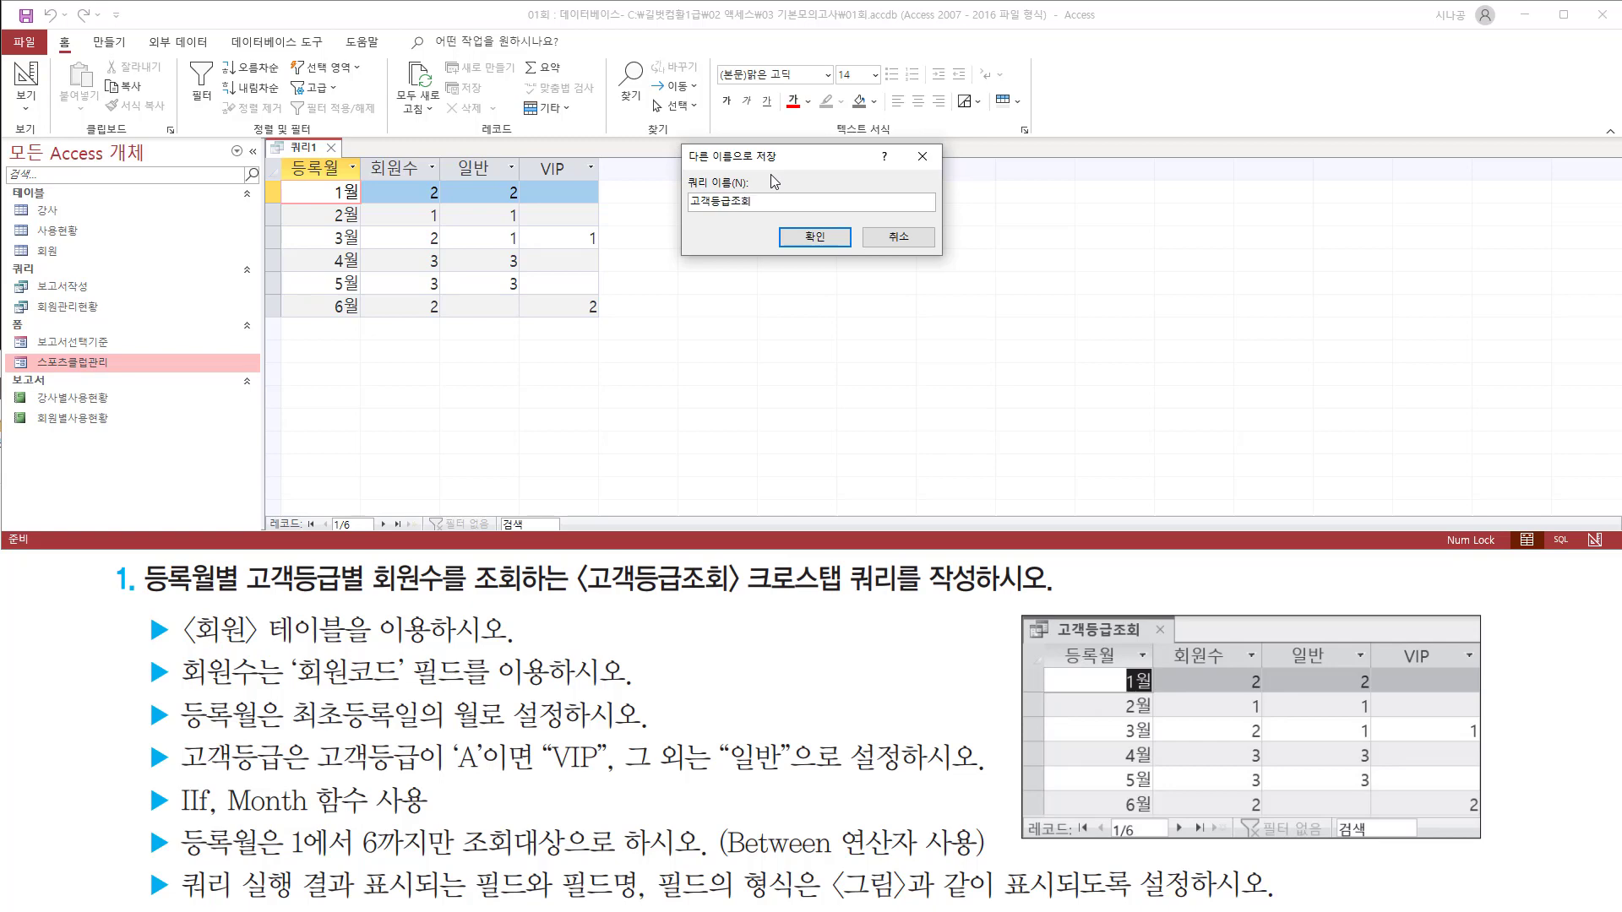
key("ctrl+2")
left_click_drag(689, 213, 756, 213)
left_click_drag(793, 224, 851, 247)
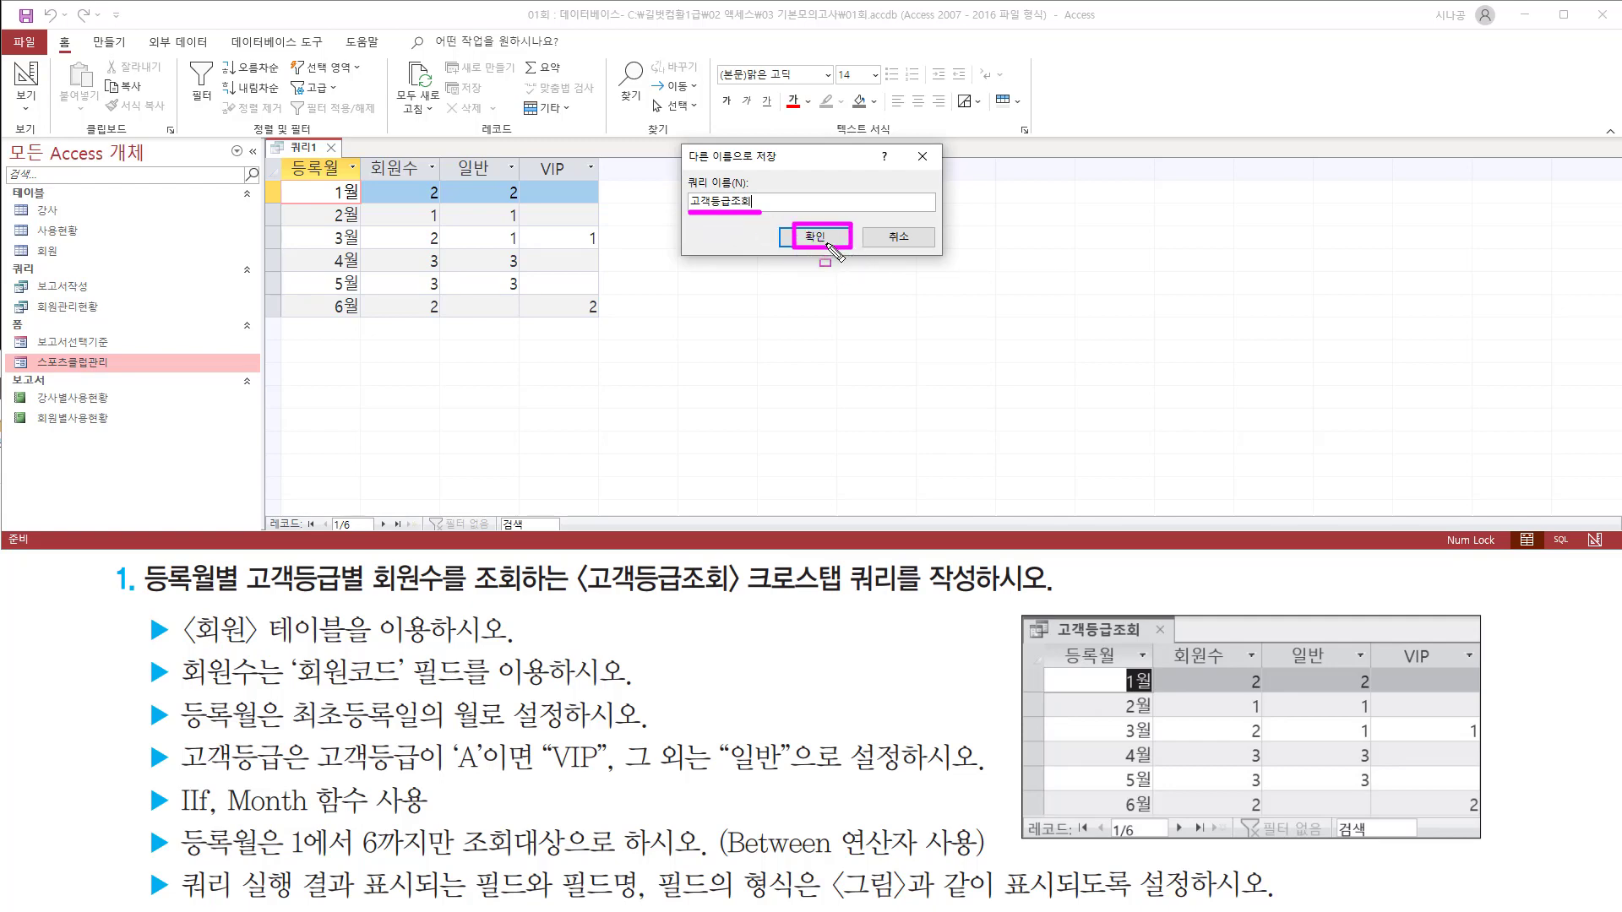
left_click(823, 239)
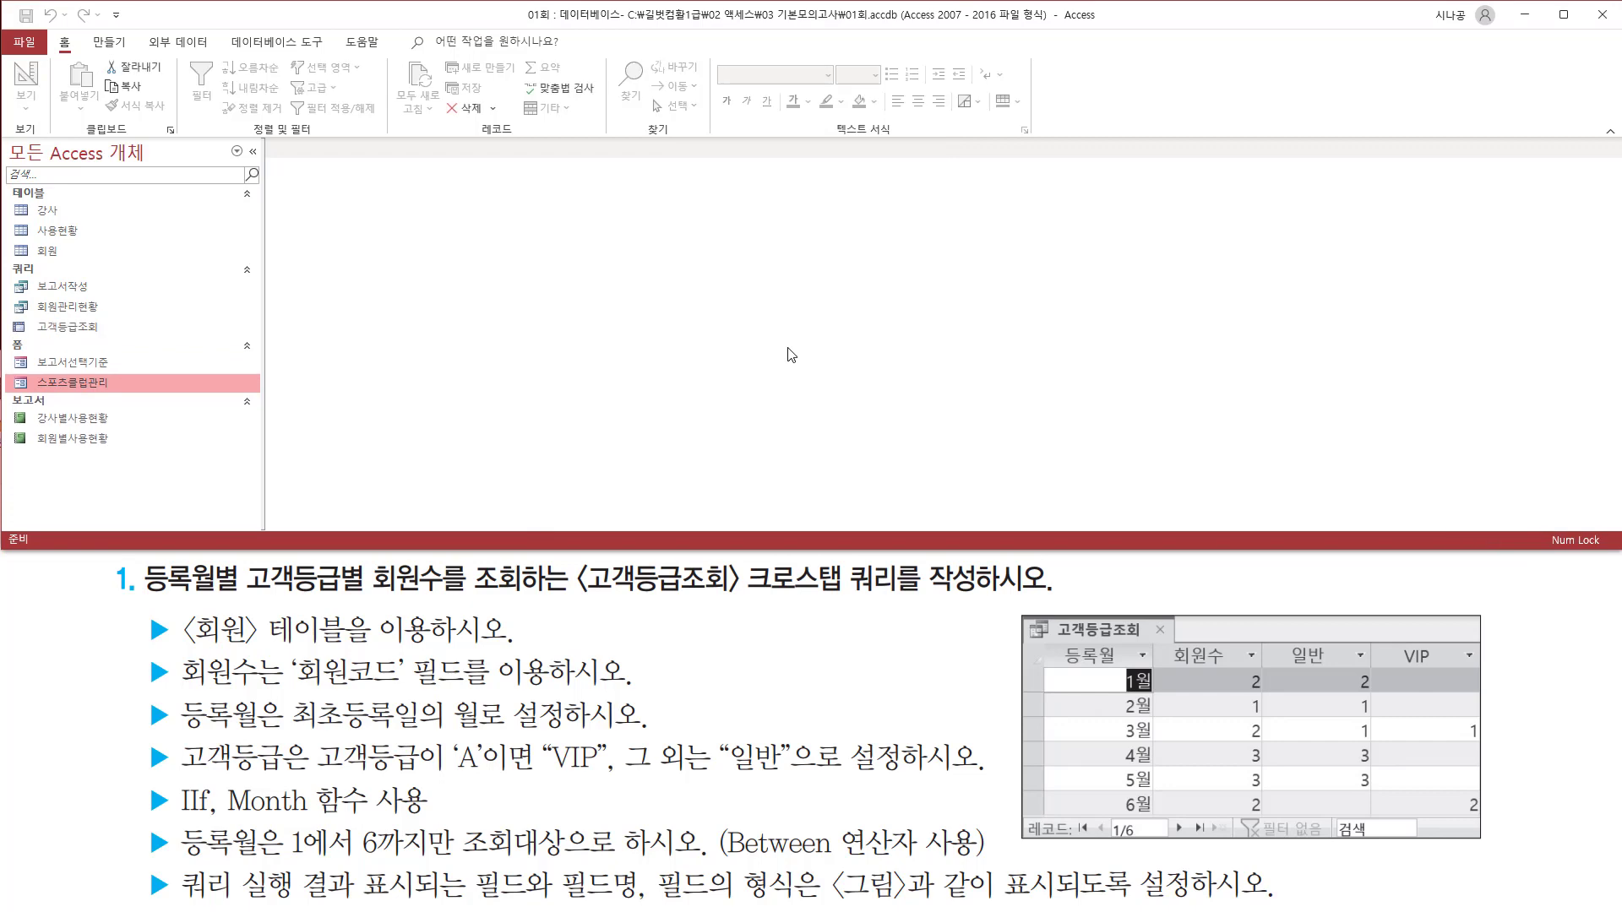
mouse_move(35, 322)
left_mouse_down()
mouse_move(10, 314)
mouse_move(117, 341)
left_mouse_up()
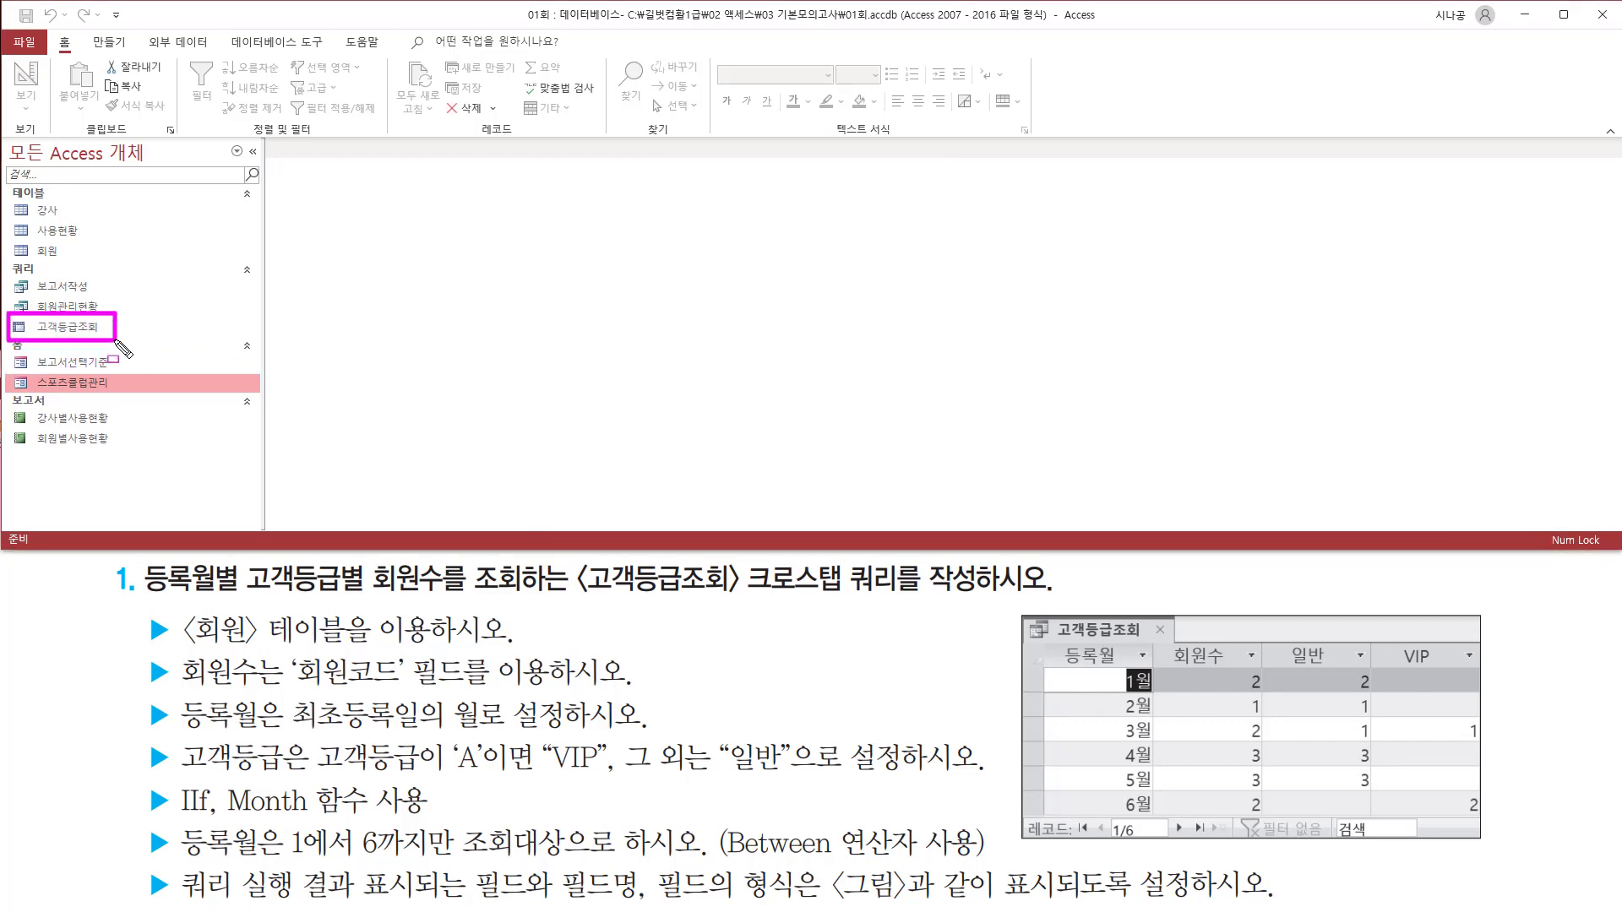
key("Escape")
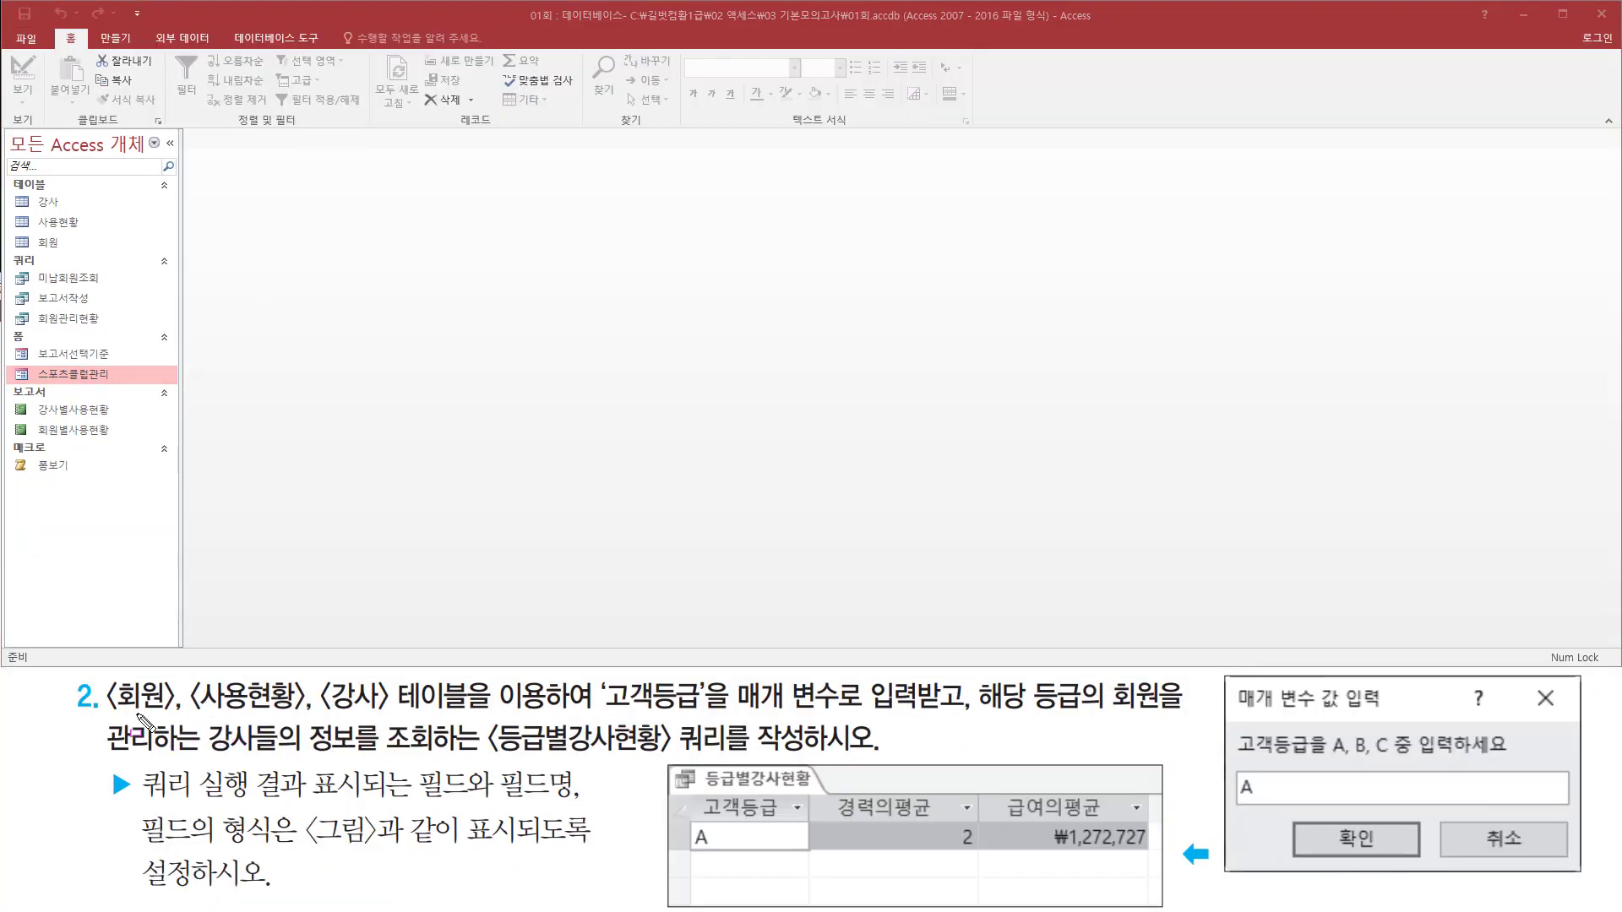
Step: Read task 2 for its source tables, 고객등급 parameter prompt, query name 등급별강사현황, and the field names and formats in the sample picture
mouse_move(108, 719)
left_mouse_down()
mouse_move(312, 742)
mouse_move(394, 713)
mouse_move(395, 677)
left_mouse_up()
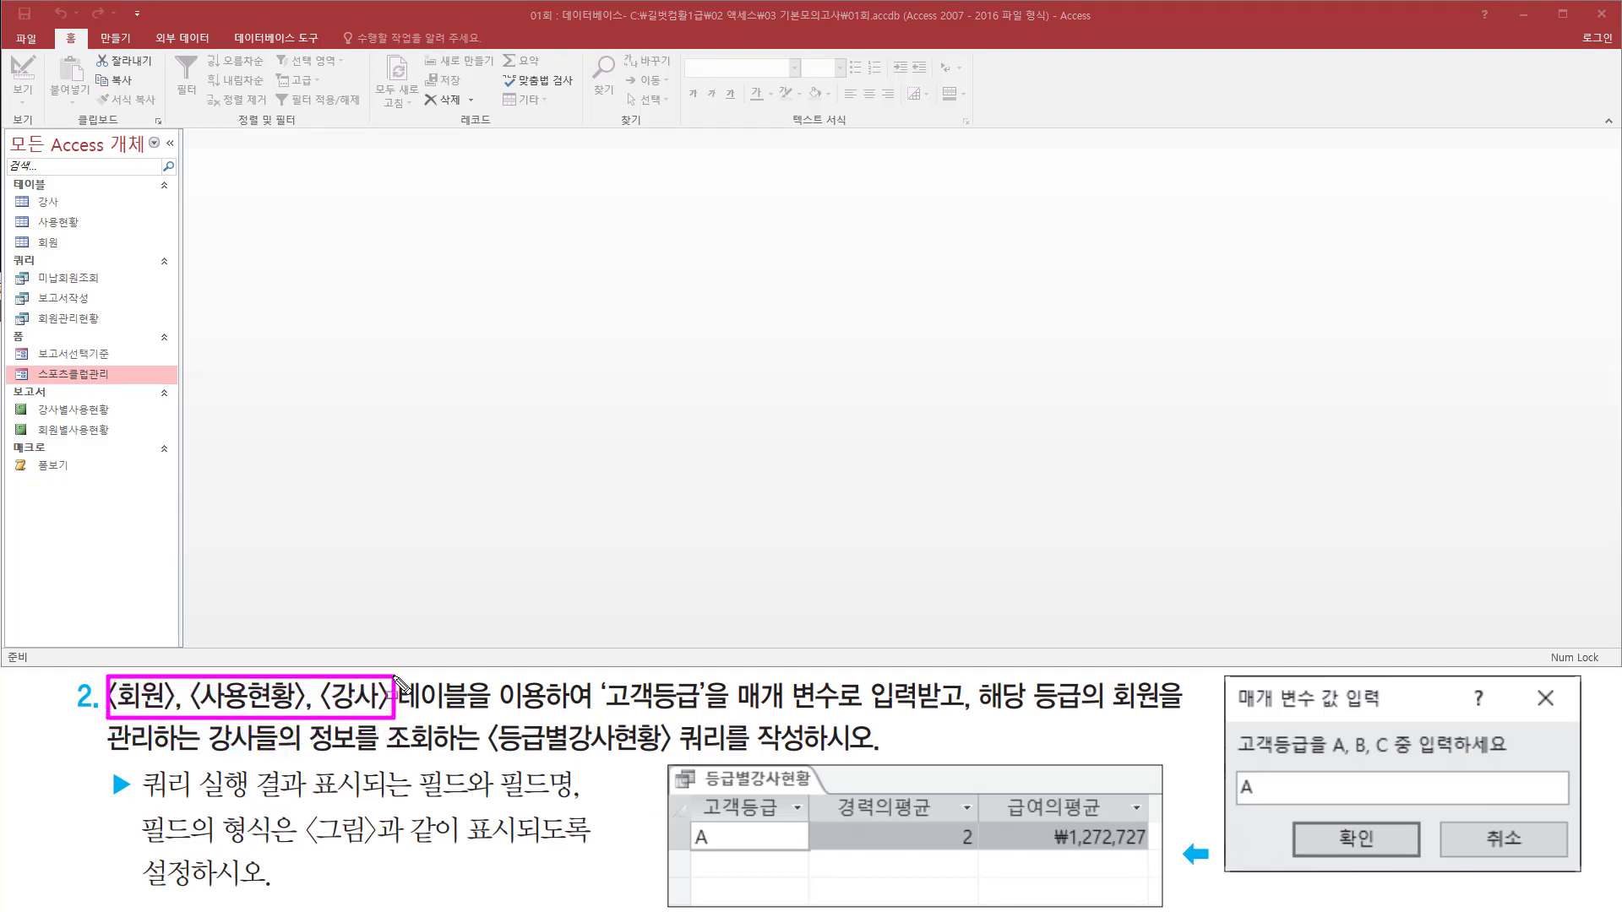
left_click_drag(597, 715, 963, 718)
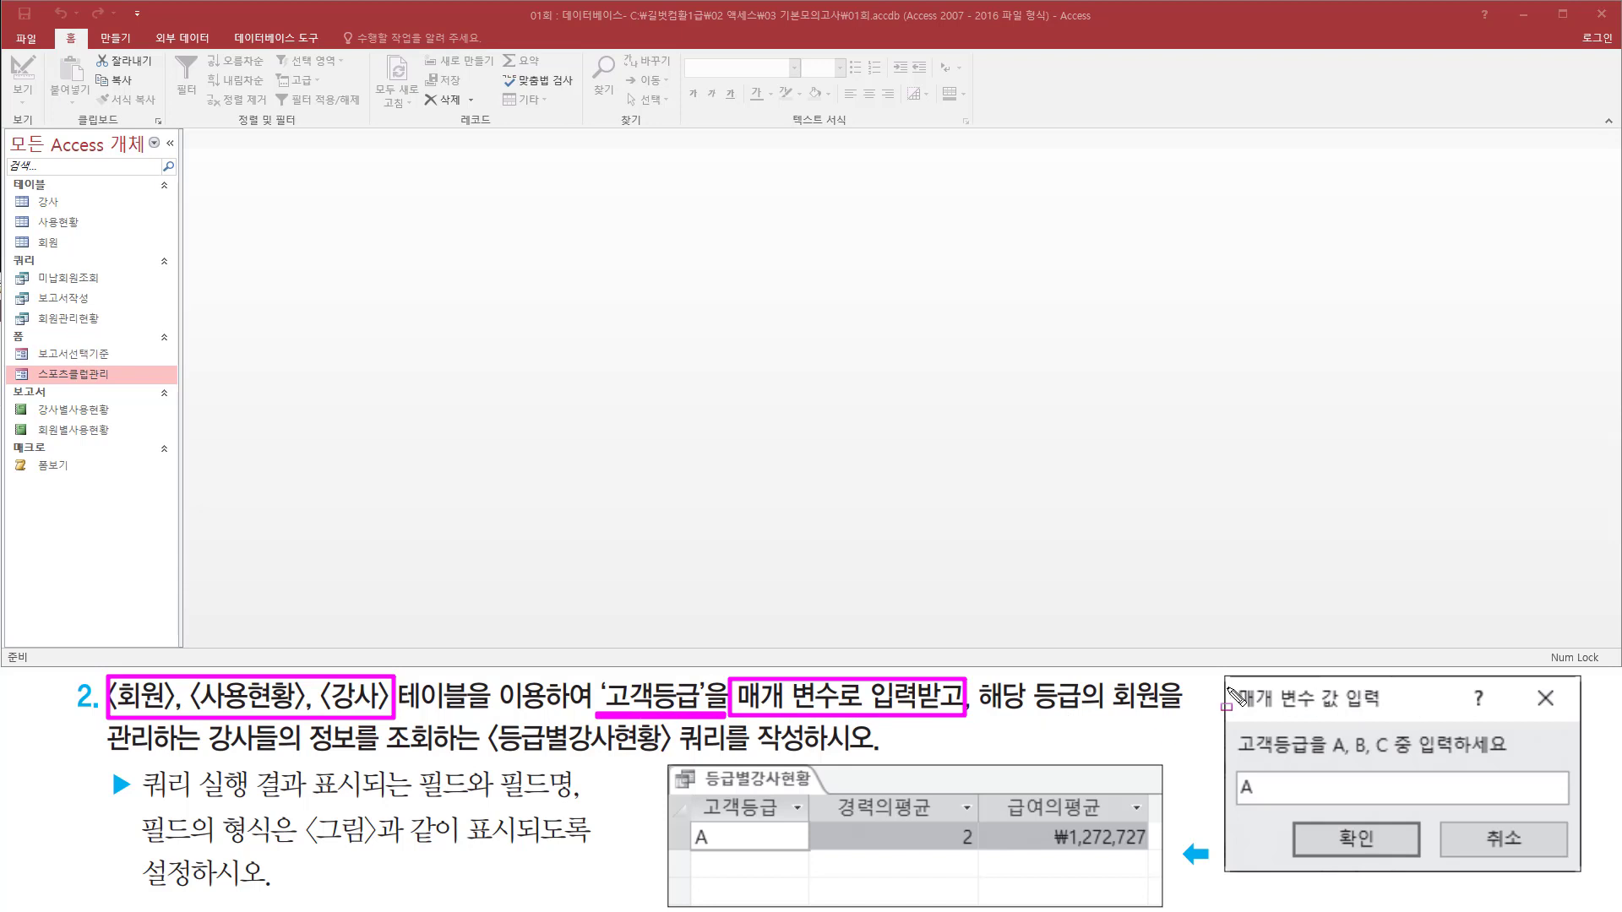
mouse_move(1227, 676)
left_mouse_down()
mouse_move(1467, 859)
mouse_move(1579, 873)
left_mouse_up()
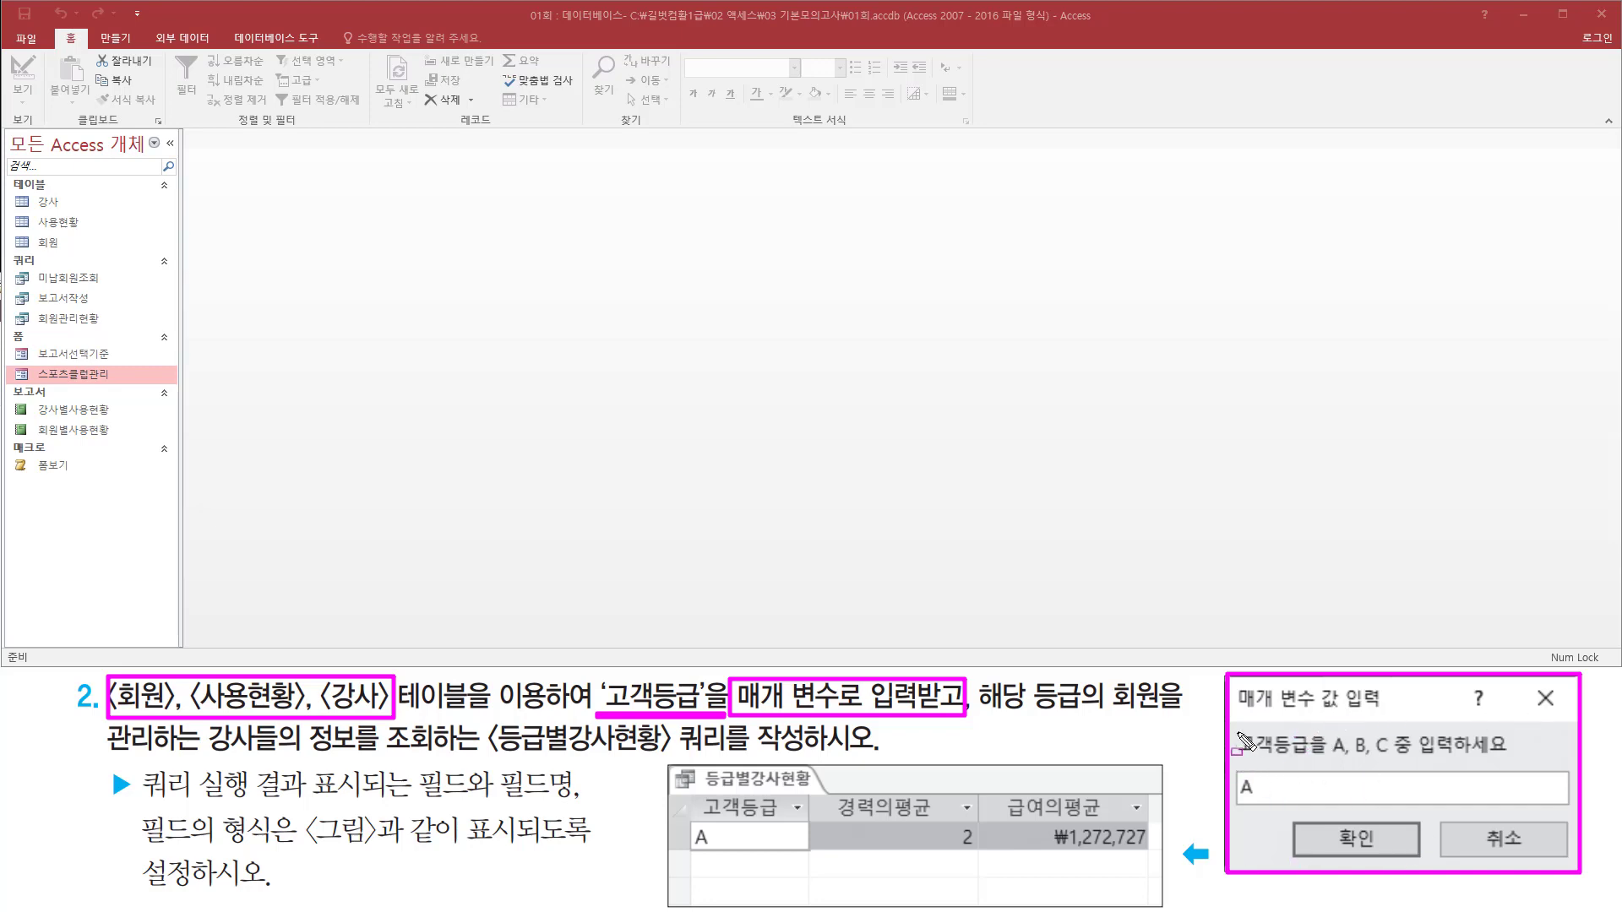
left_click_drag(1240, 762, 1511, 760)
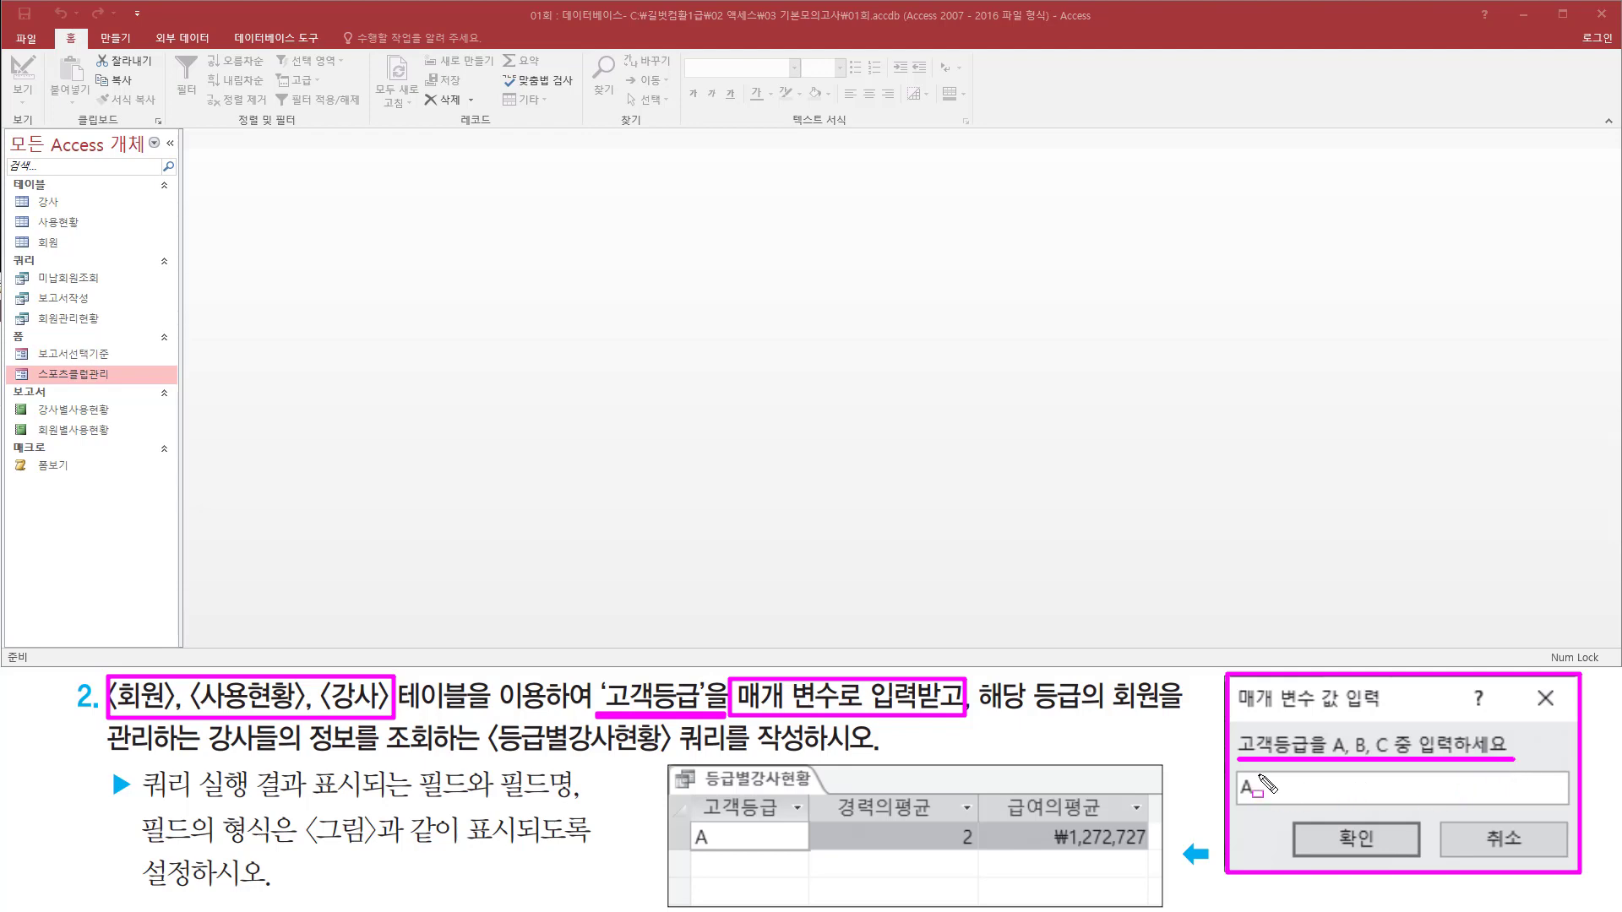
left_click_drag(1239, 772, 1261, 805)
left_click_drag(670, 769, 1169, 909)
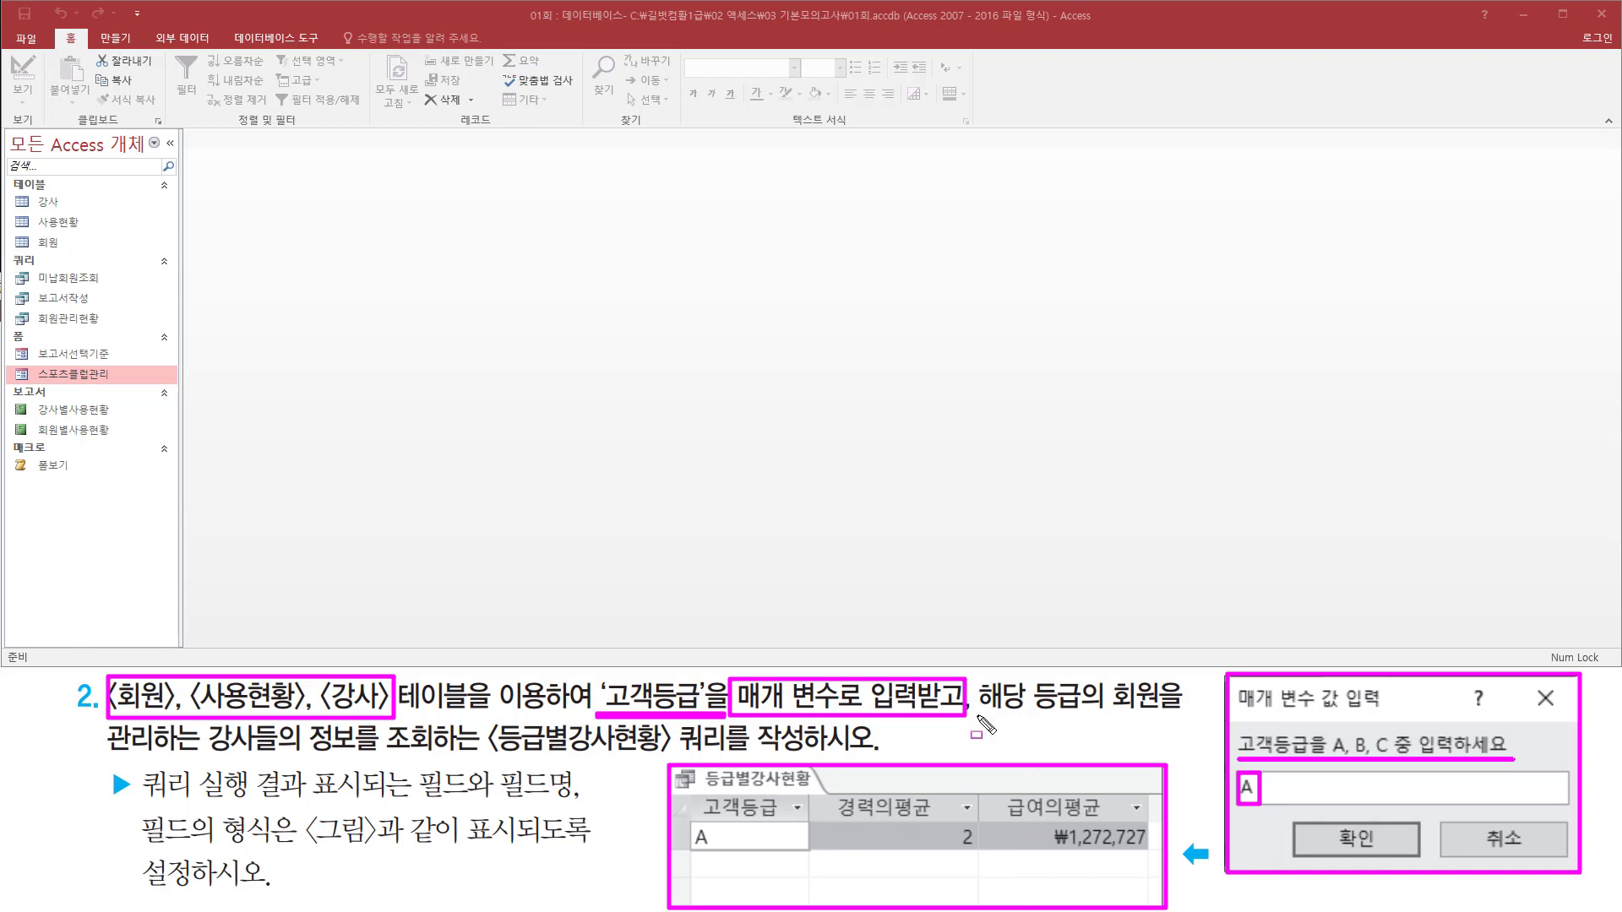
left_click_drag(976, 715, 1191, 715)
left_click_drag(108, 752, 728, 760)
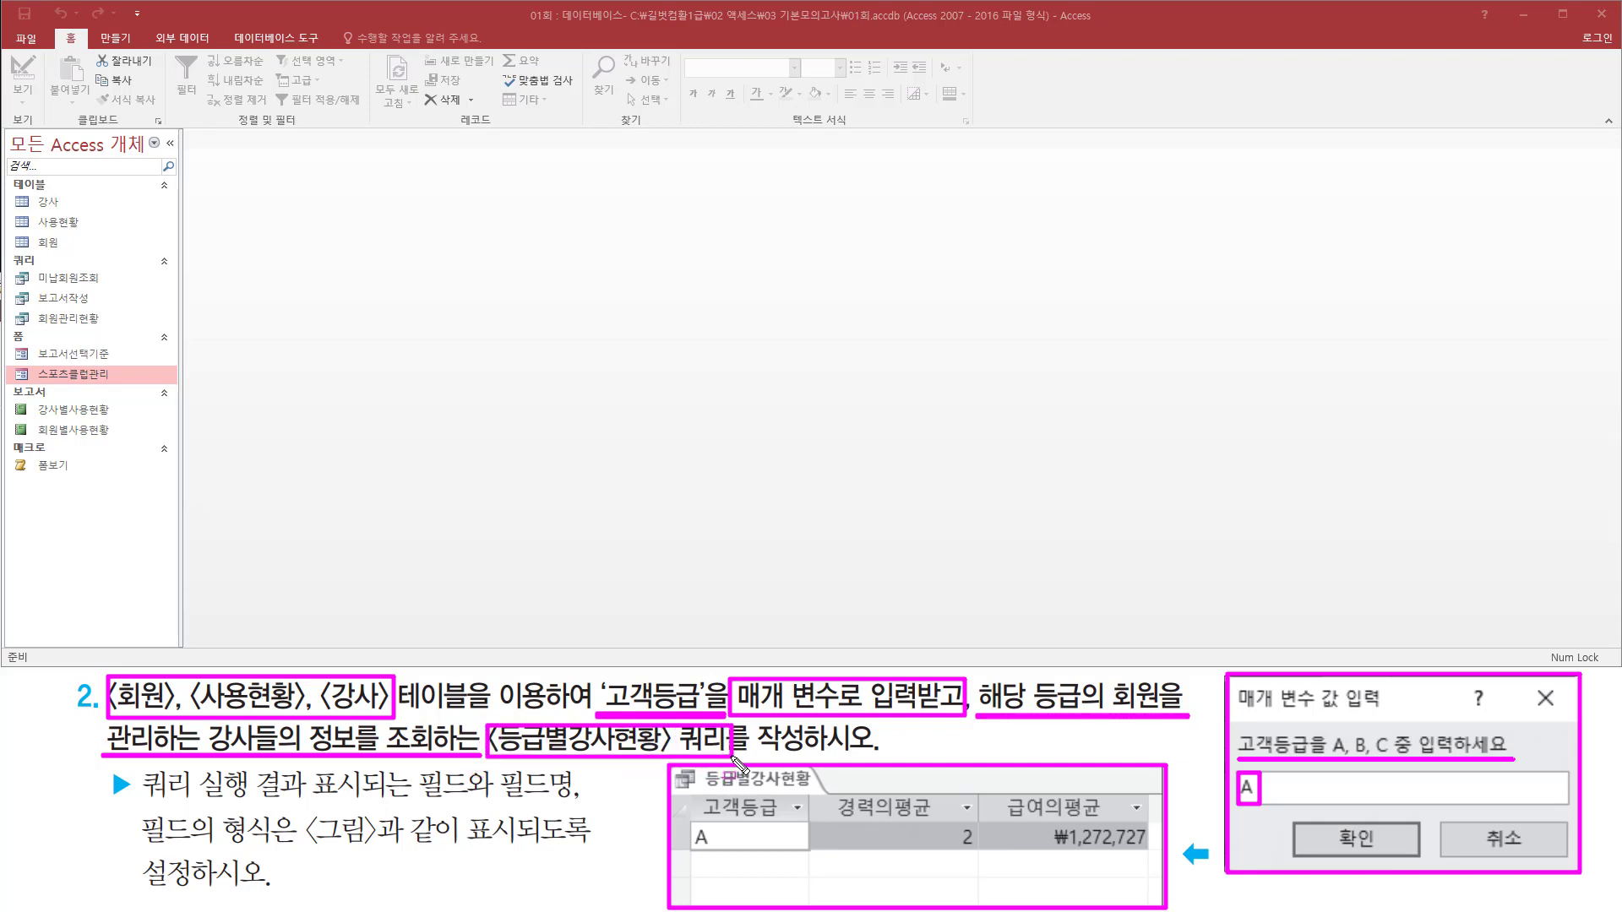
key("Escape")
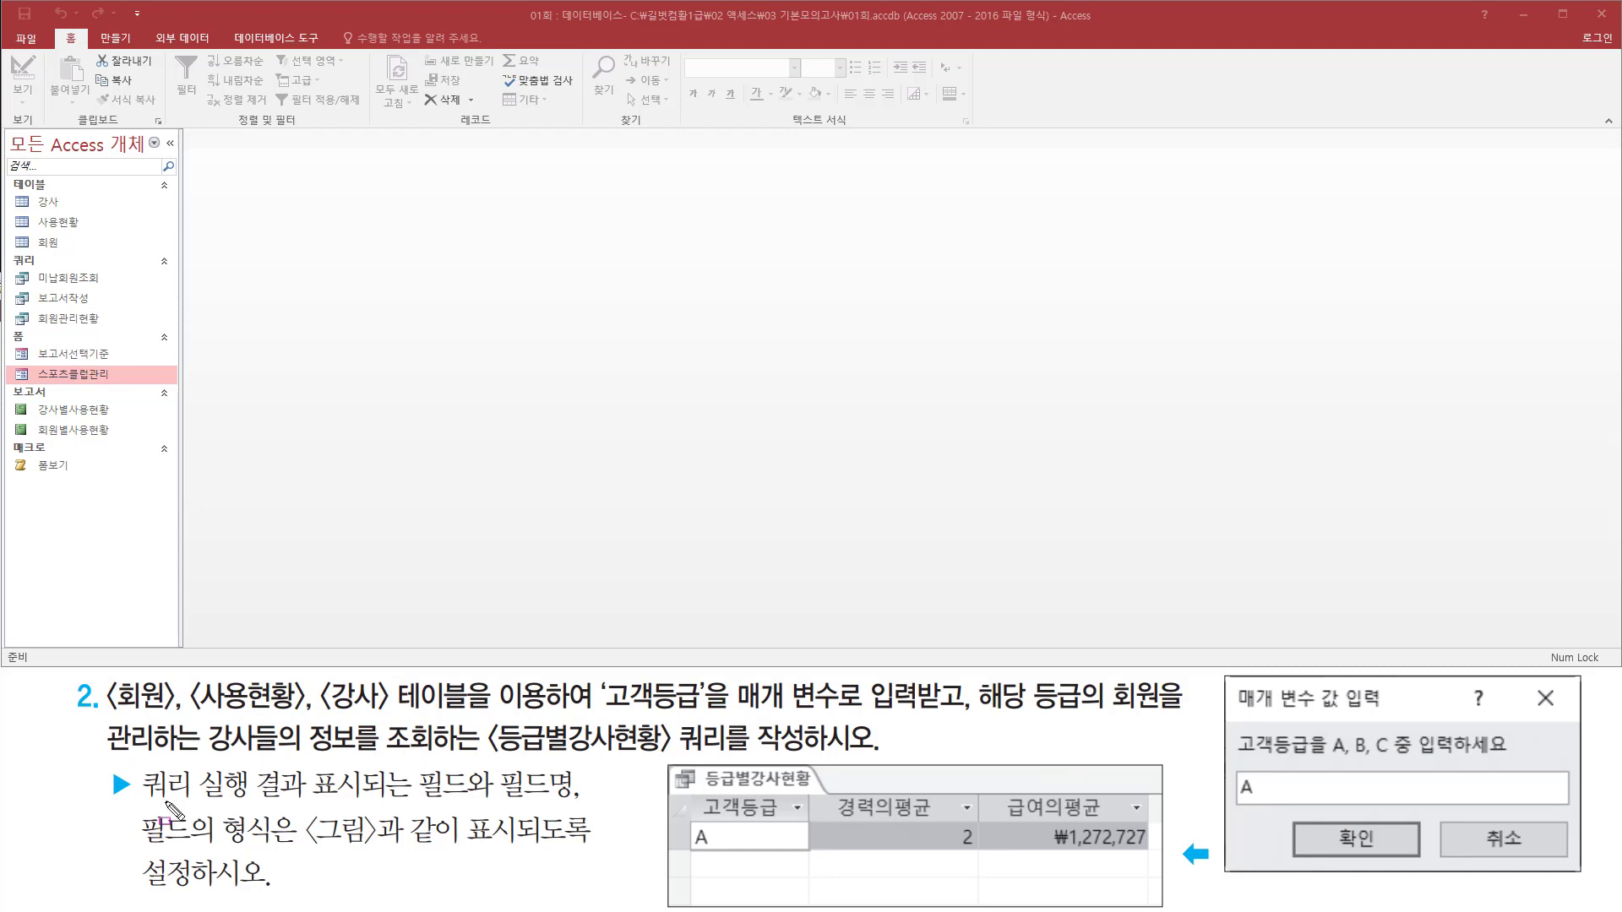
left_click_drag(131, 800, 581, 802)
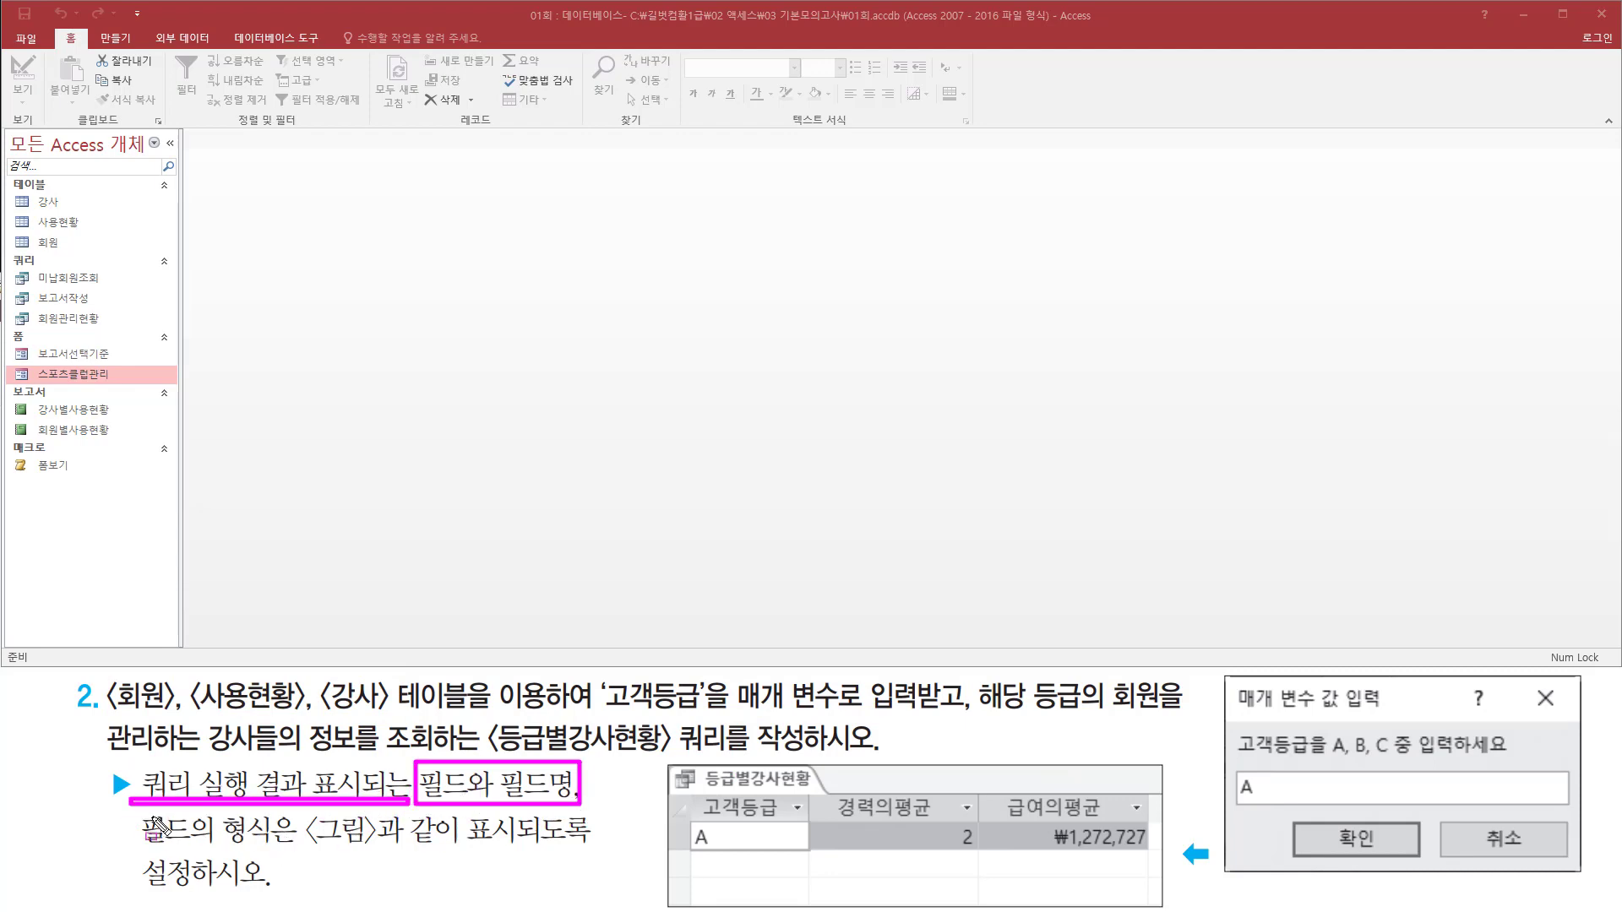
mouse_move(133, 814)
left_mouse_down()
mouse_move(264, 833)
mouse_move(279, 858)
mouse_move(597, 852)
left_mouse_up()
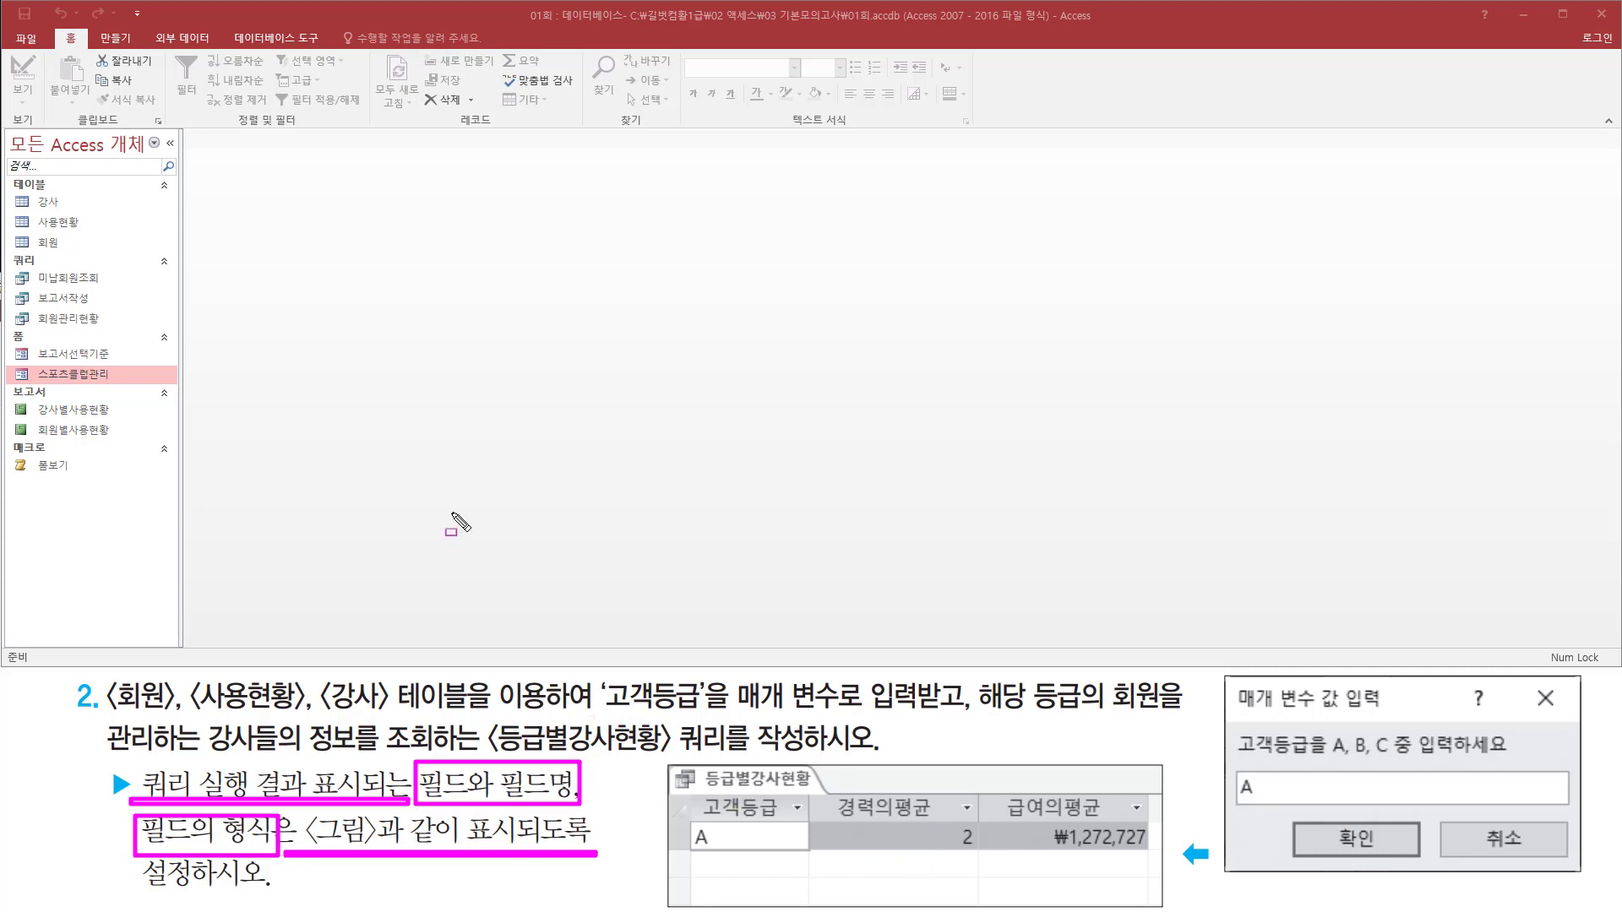
key("Escape")
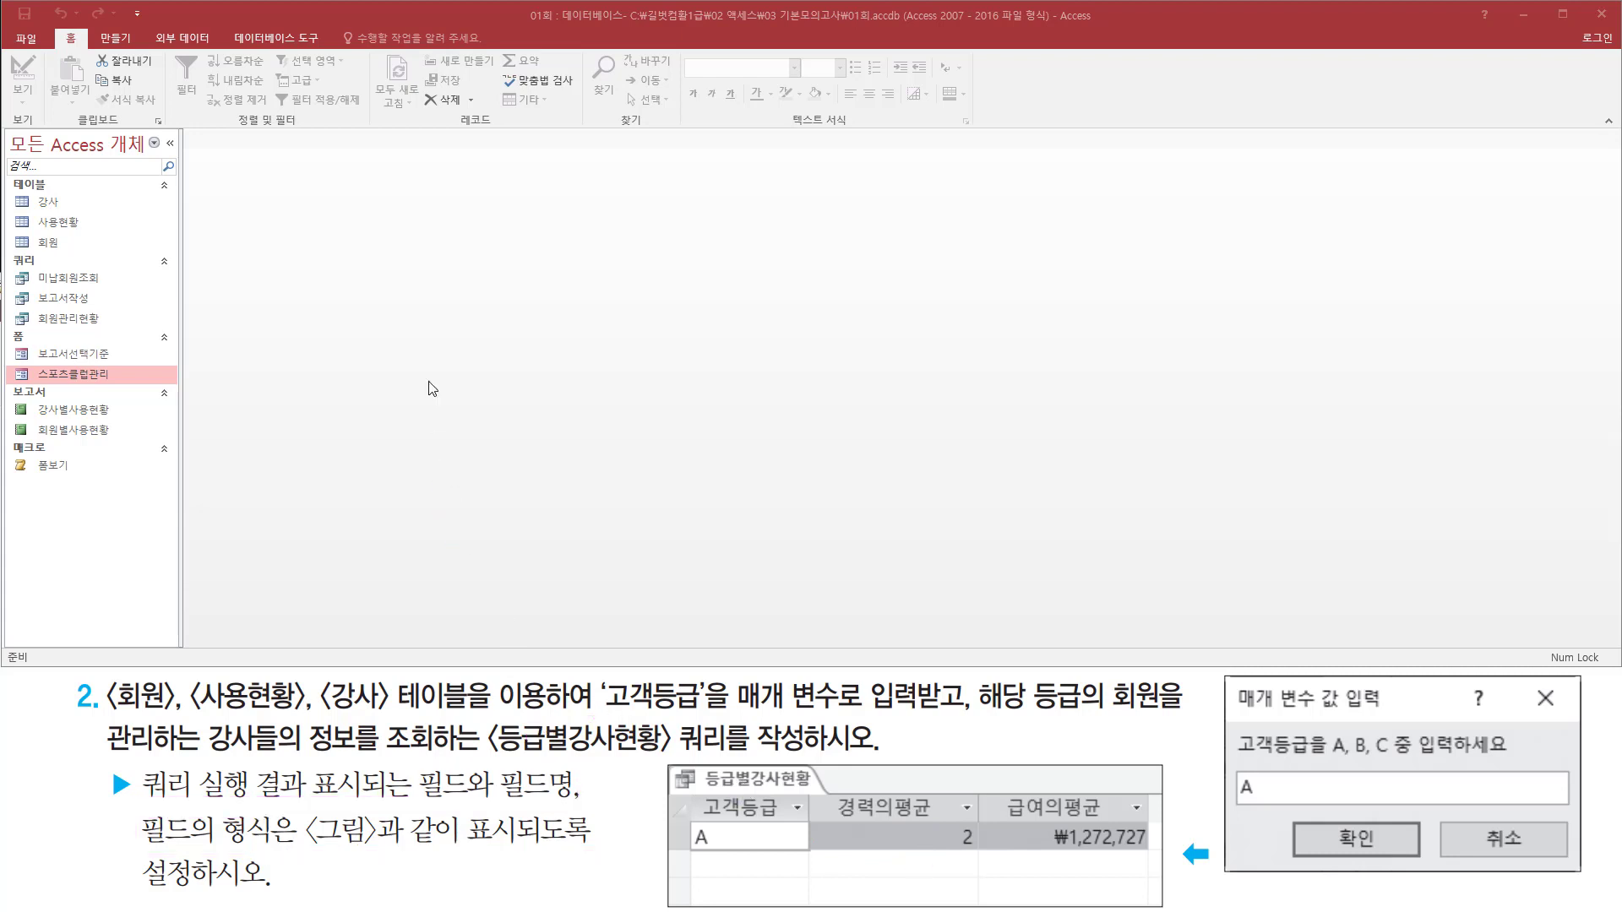
Step: Create a new query in design view
left_click(128, 39)
key("ctrl+2")
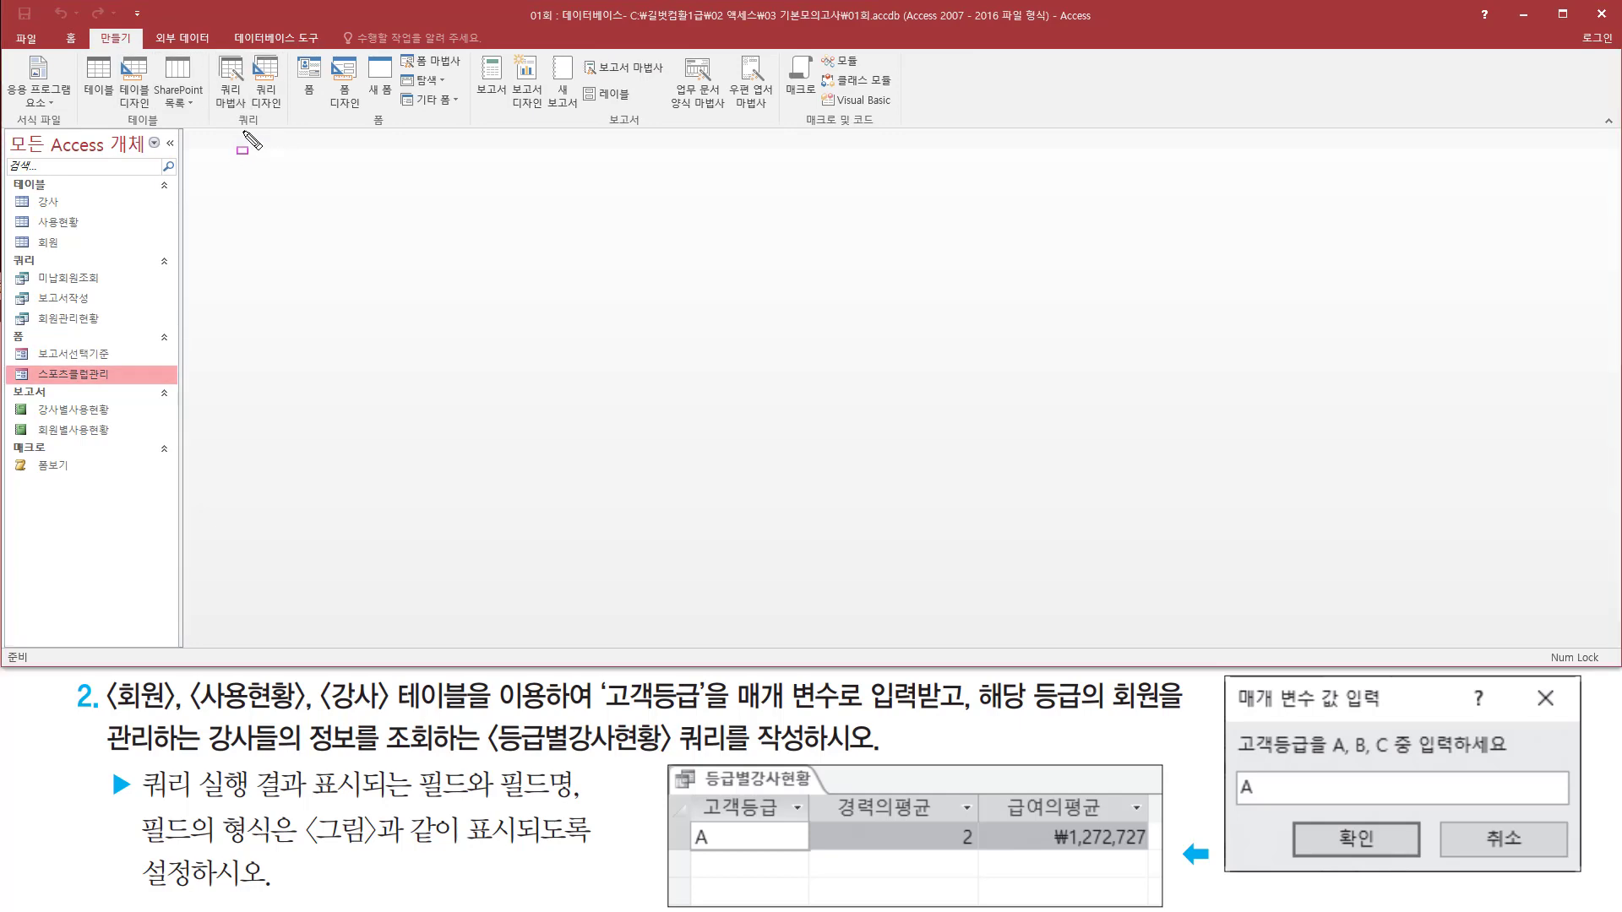
left_click_drag(218, 128, 268, 127)
left_click_drag(251, 56, 287, 116)
key("Escape")
left_click(266, 85)
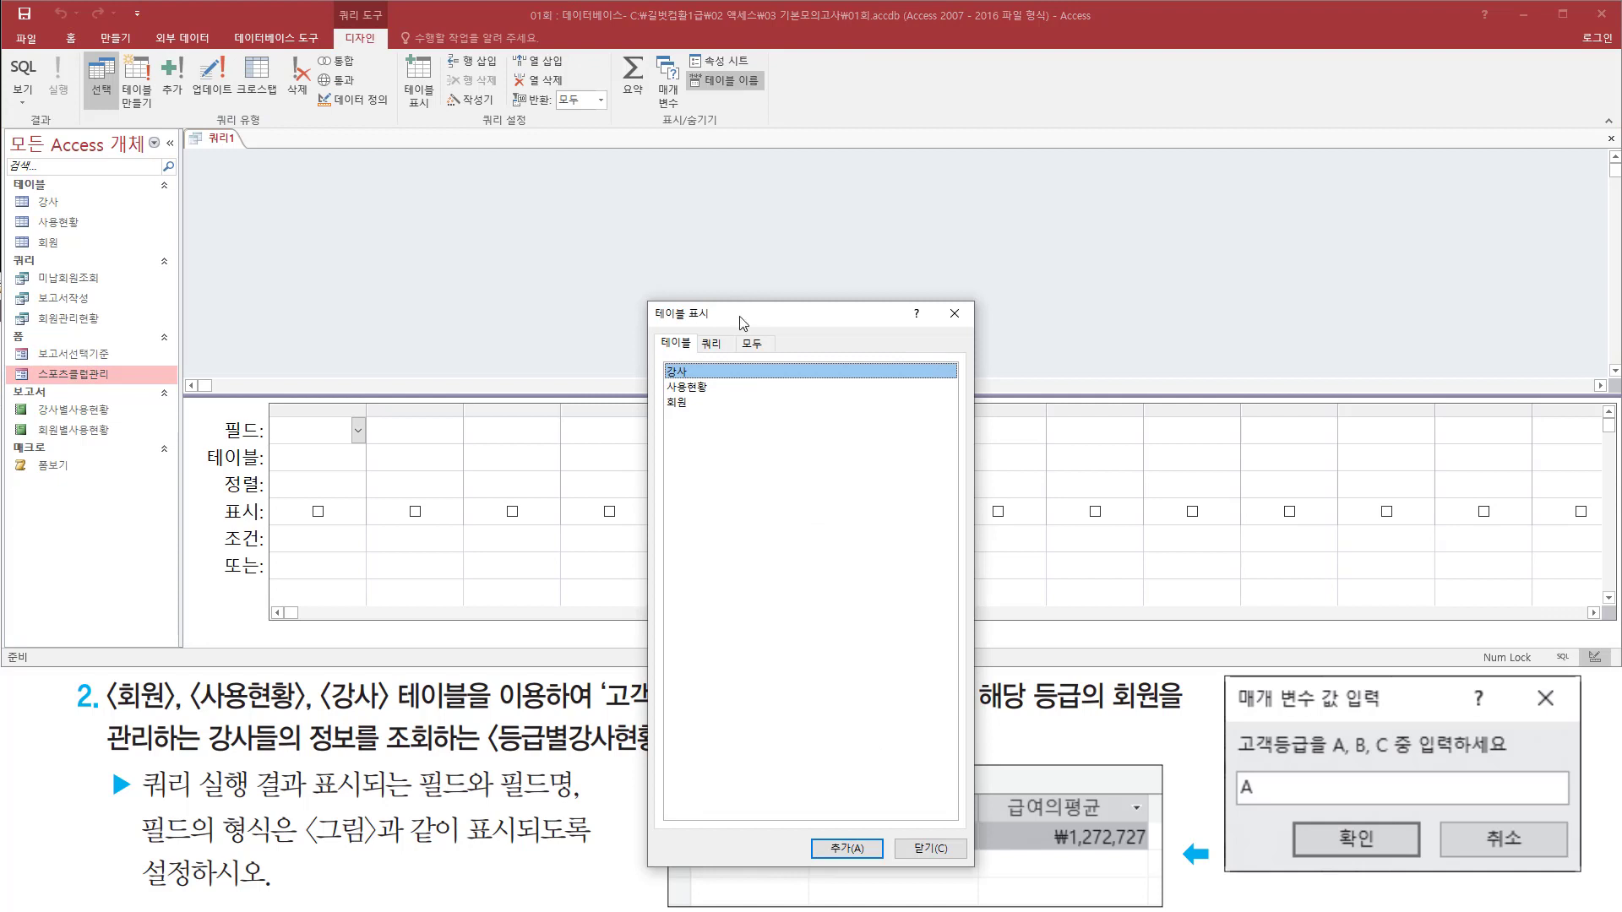
Step: Add the 회원, 사용현황 and 강사 tables to the query and close the table list
left_click_drag(742, 323, 640, 147)
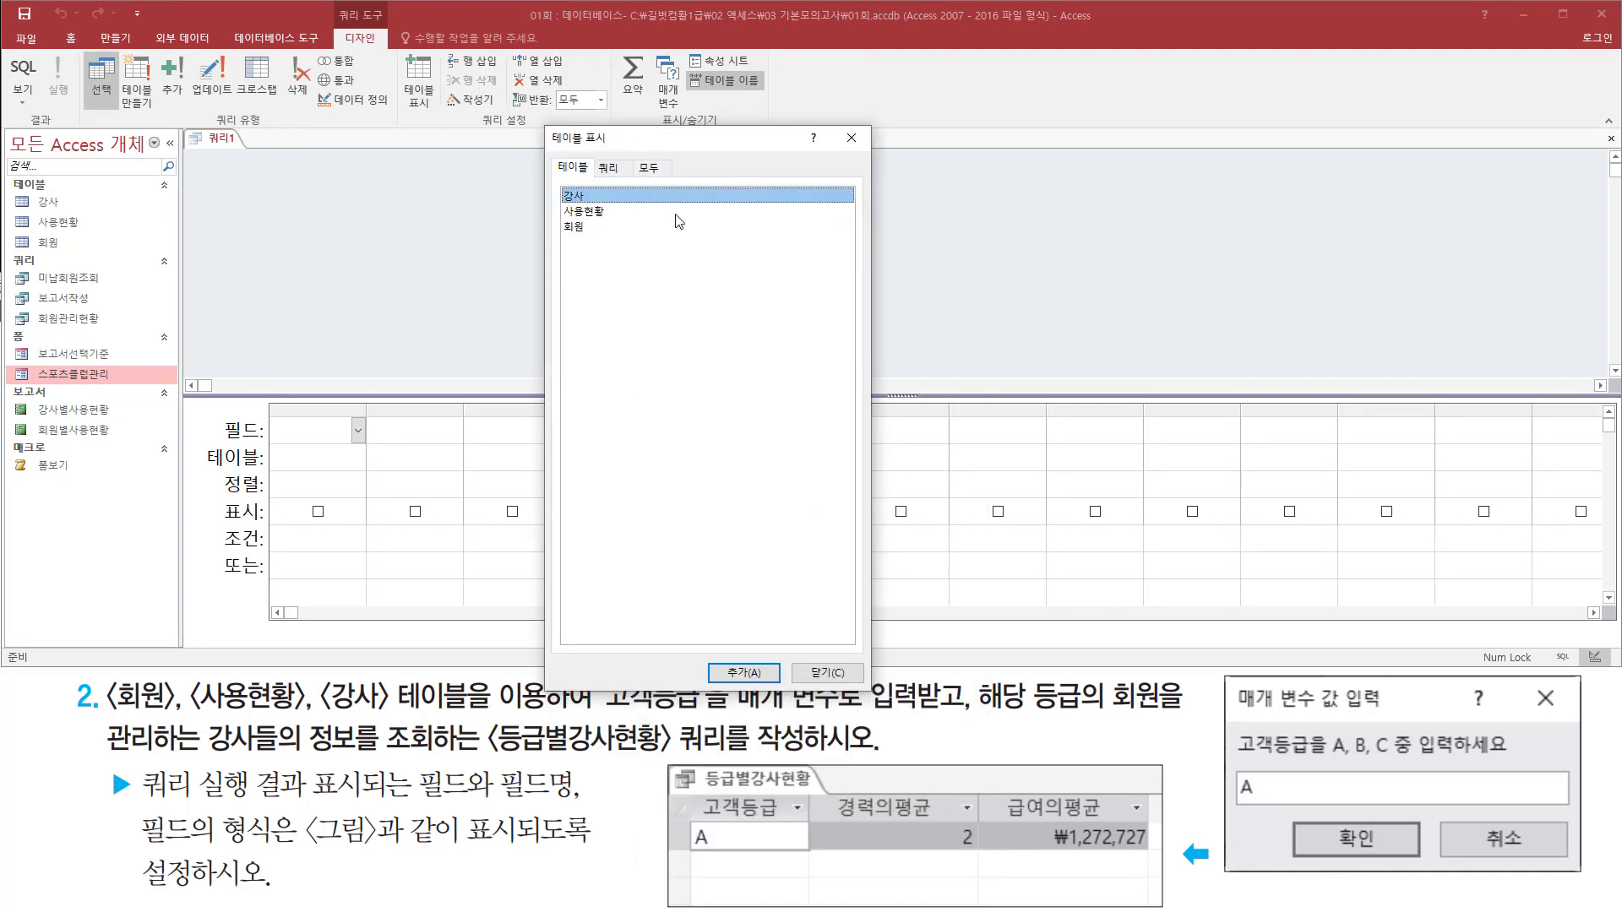
left_click(591, 228)
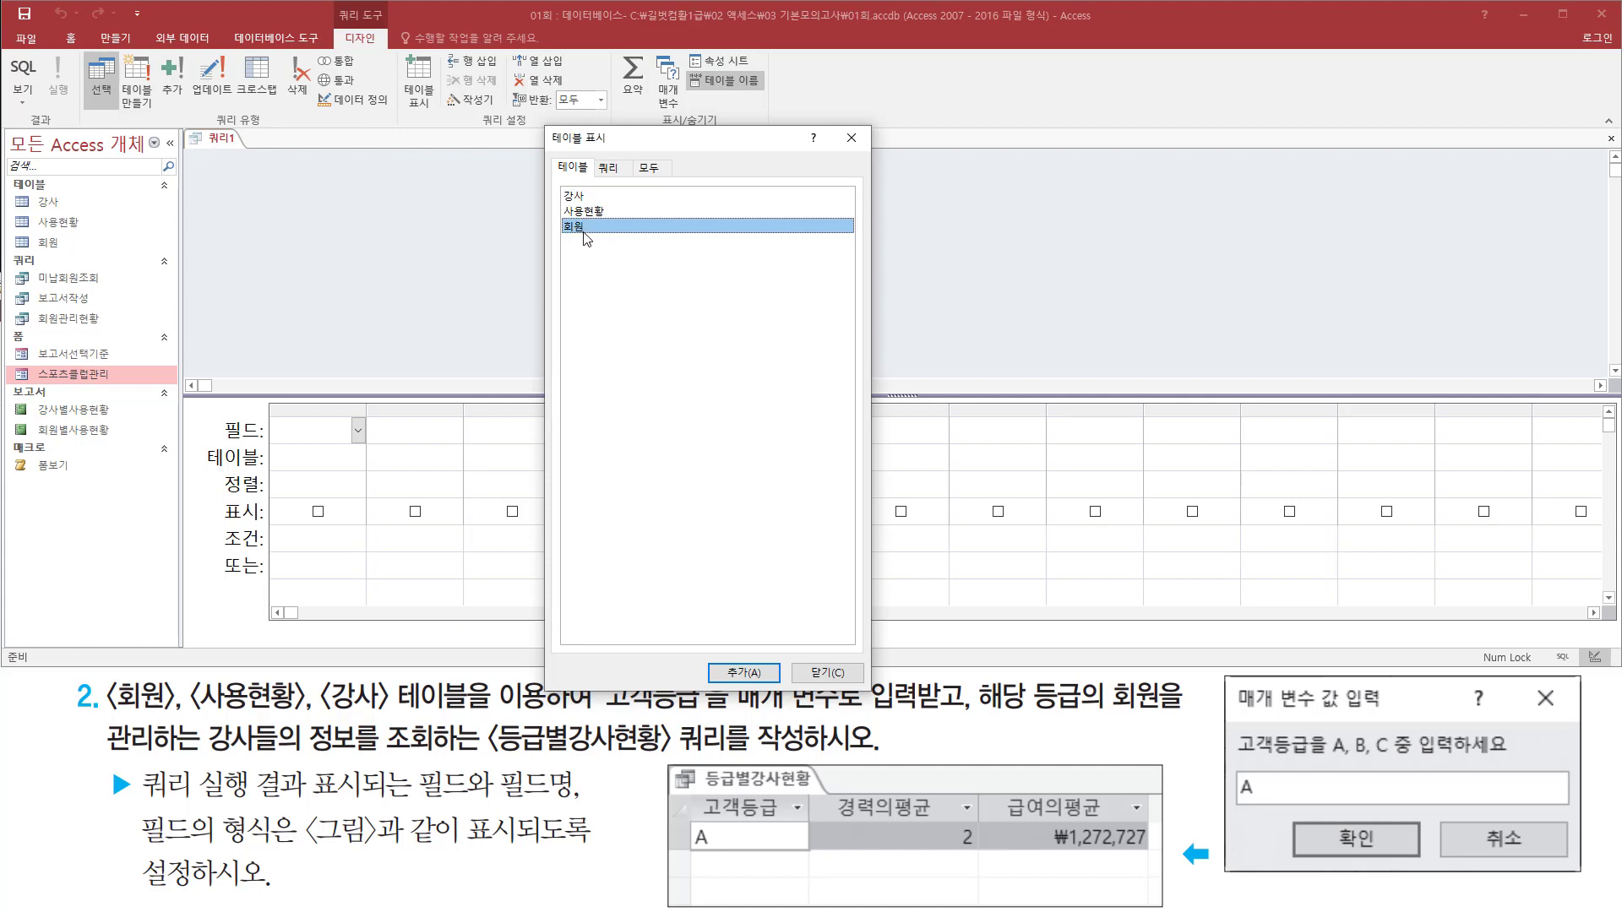
double_click(584, 228)
left_click(602, 213)
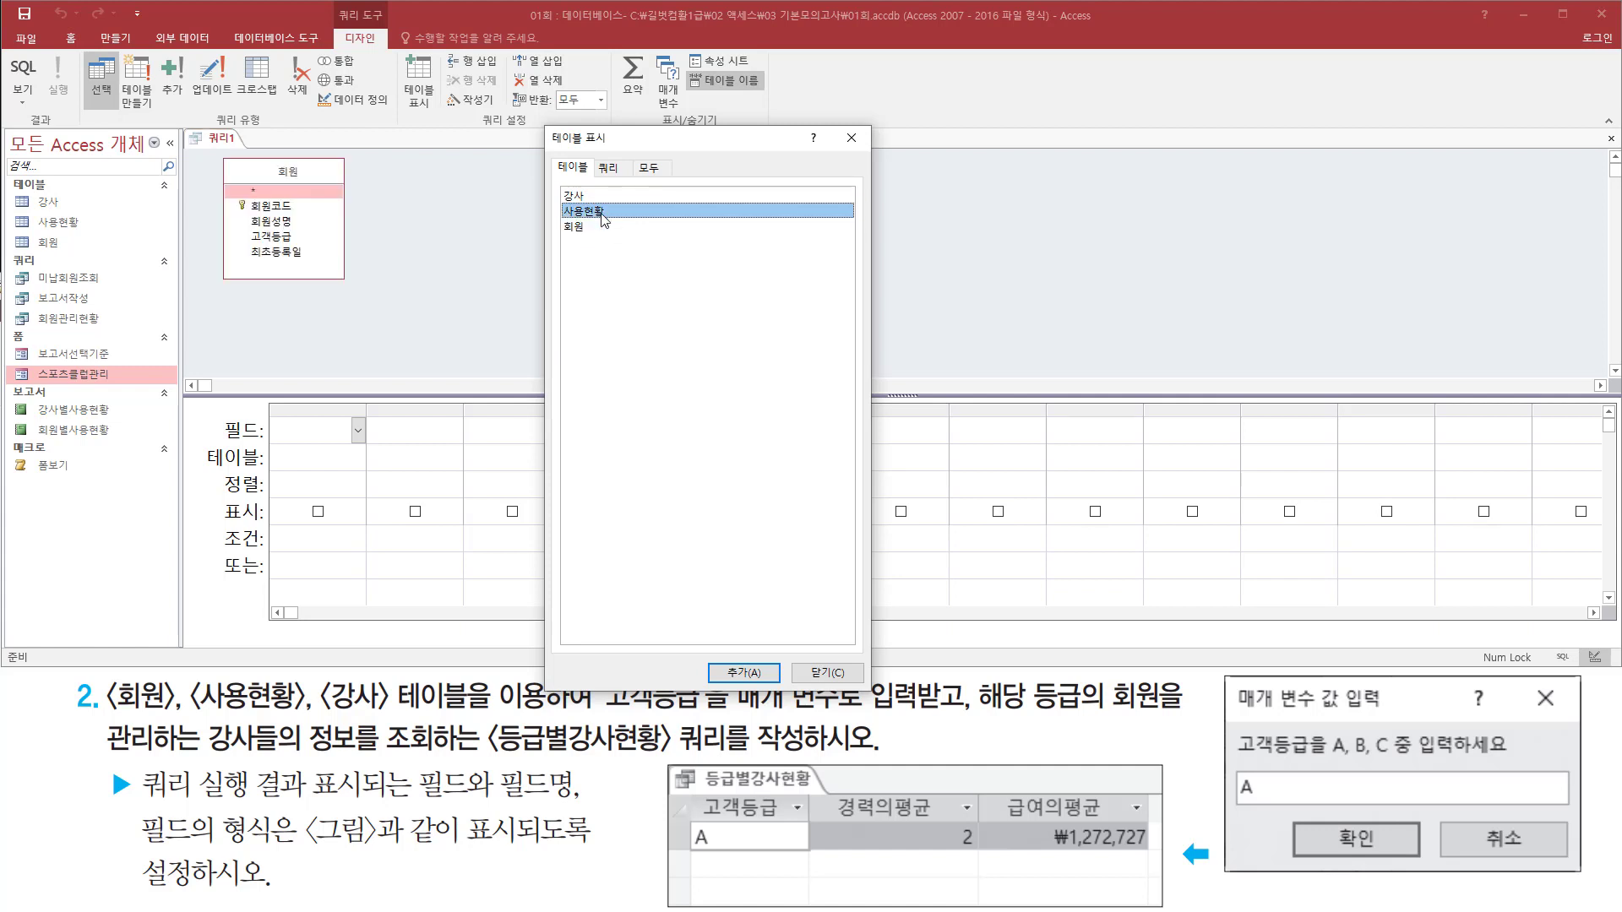
double_click(601, 214)
left_click(596, 200)
double_click(595, 200)
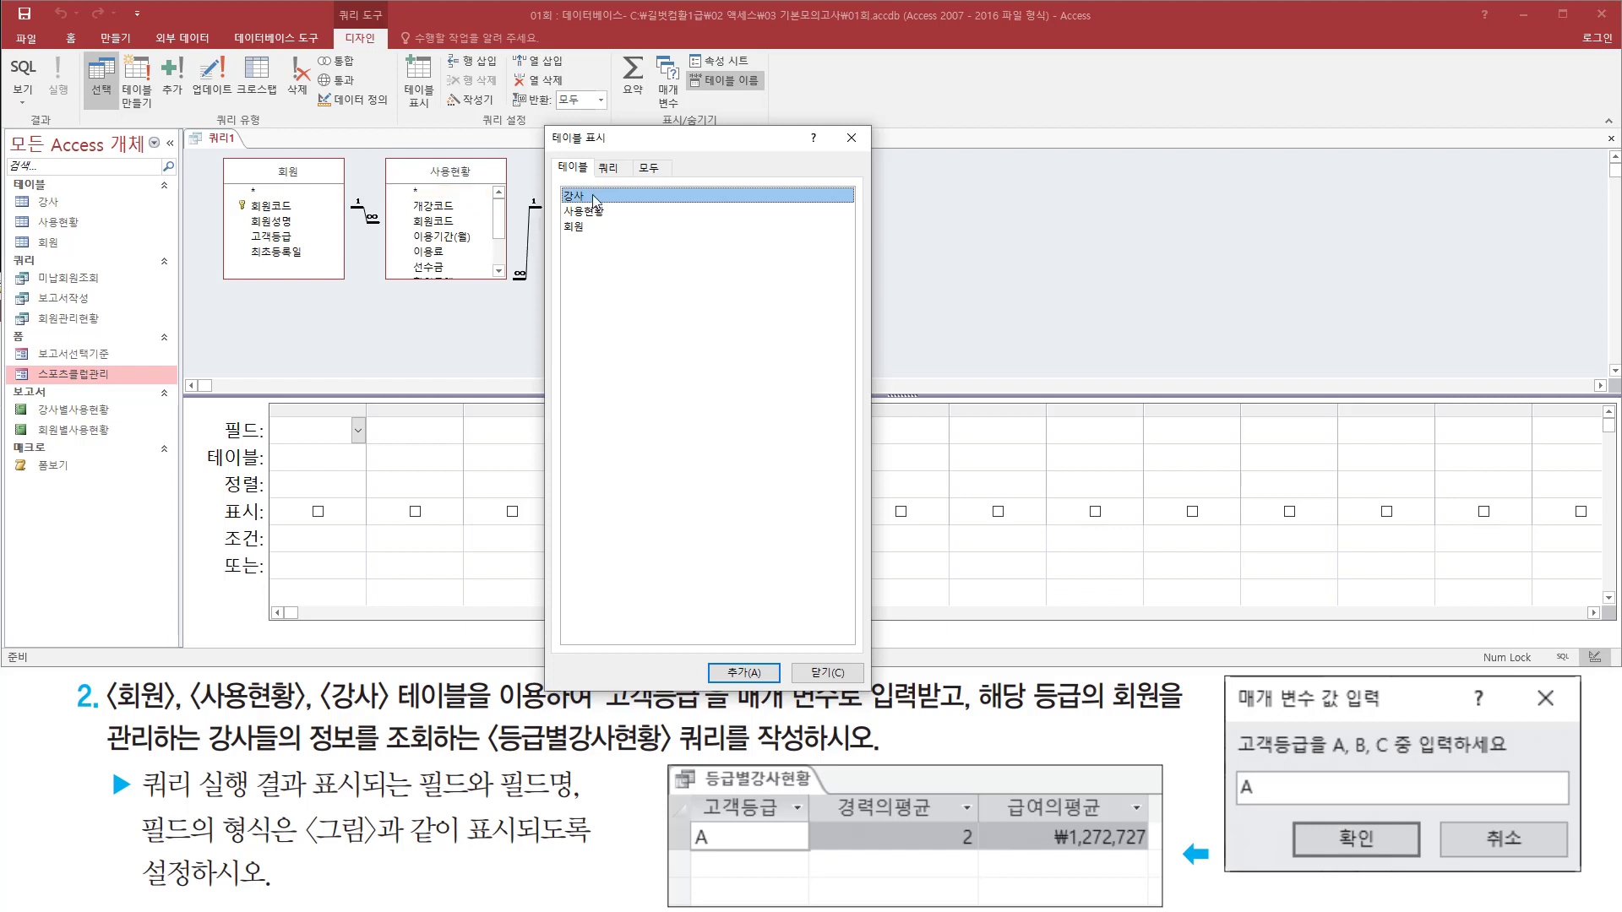
left_click_drag(653, 139, 879, 103)
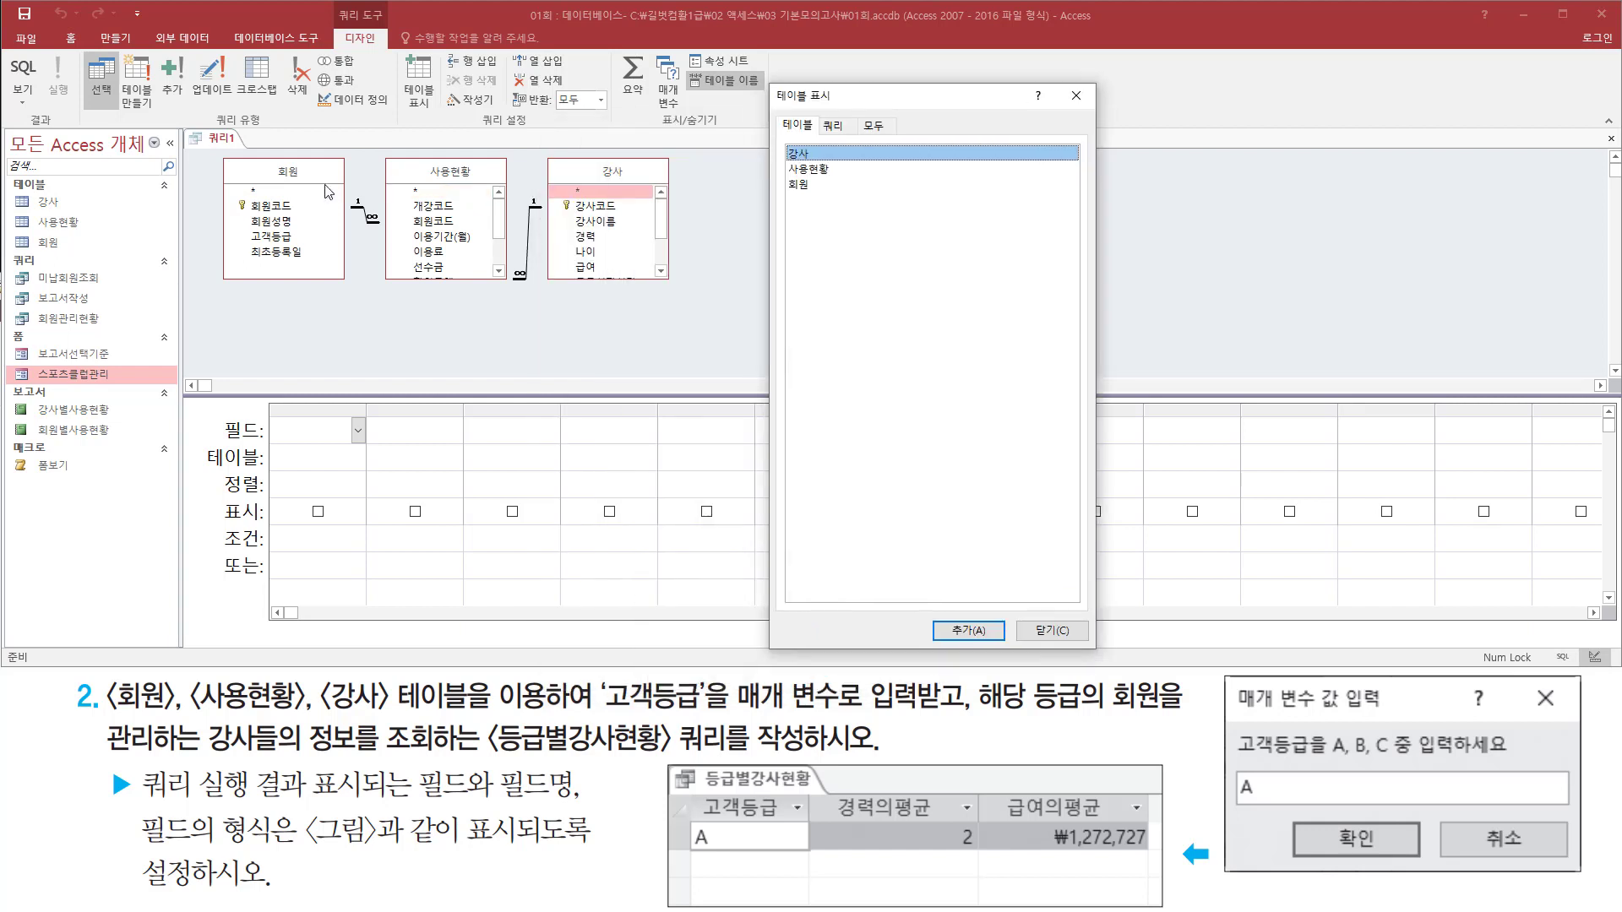
mouse_move(218, 153)
left_mouse_down()
mouse_move(625, 291)
mouse_move(689, 291)
left_mouse_up()
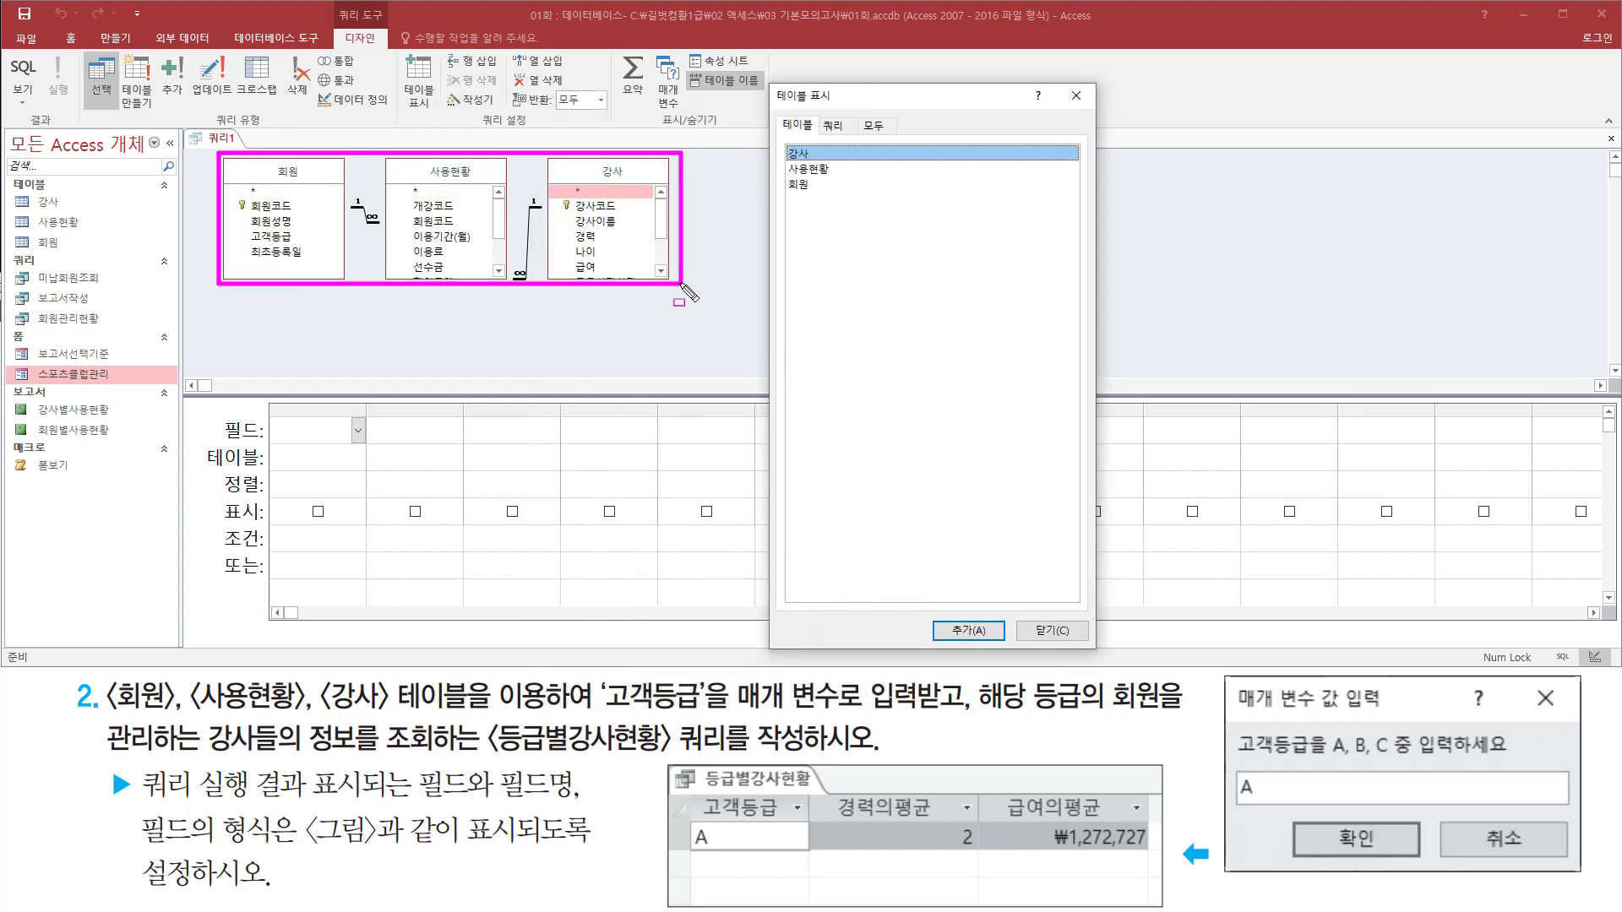
left_click_drag(1062, 80, 1093, 114)
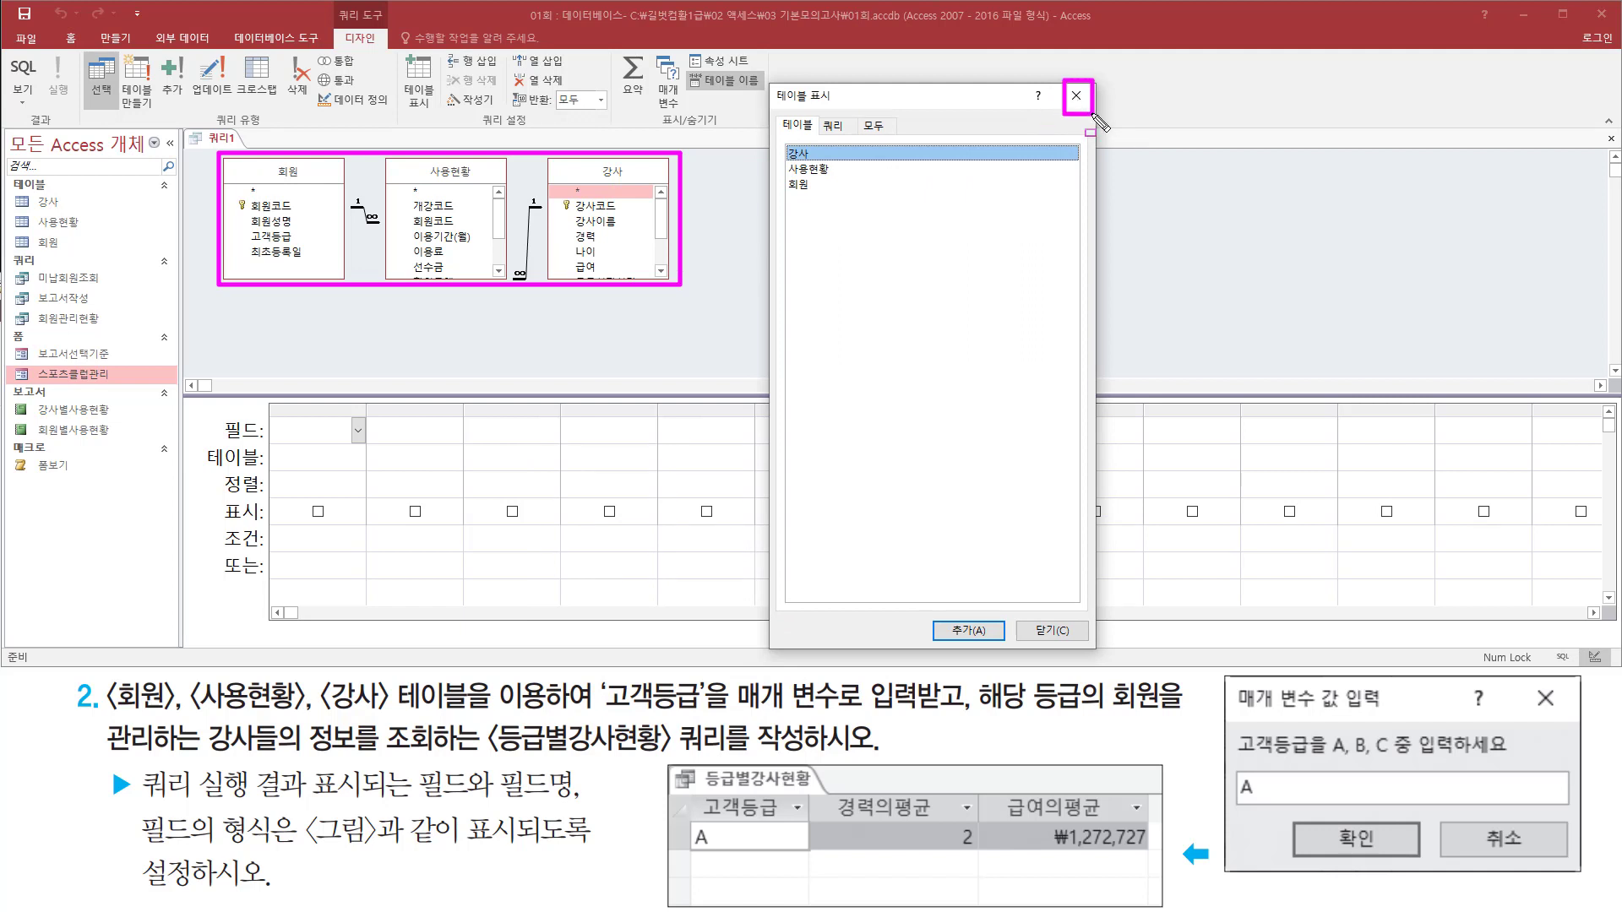
left_click(1076, 95)
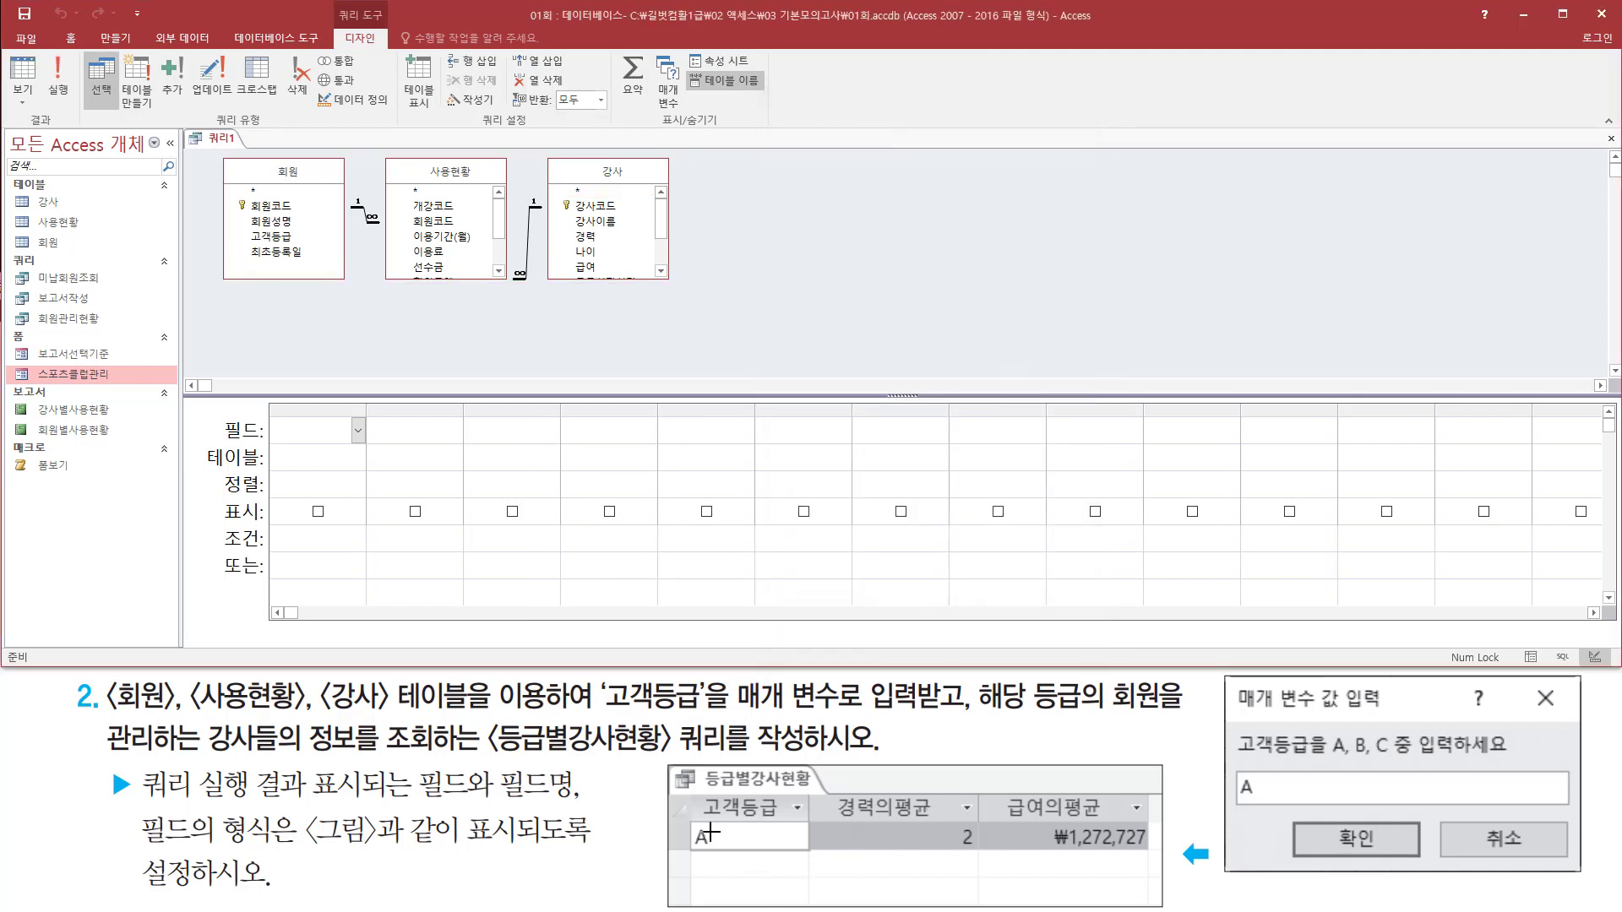
Step: Add the 고객등급 field from the 회원 table as the first column of the query grid
mouse_move(692, 794)
left_mouse_down()
mouse_move(782, 823)
mouse_move(1142, 824)
mouse_move(1160, 850)
left_mouse_up()
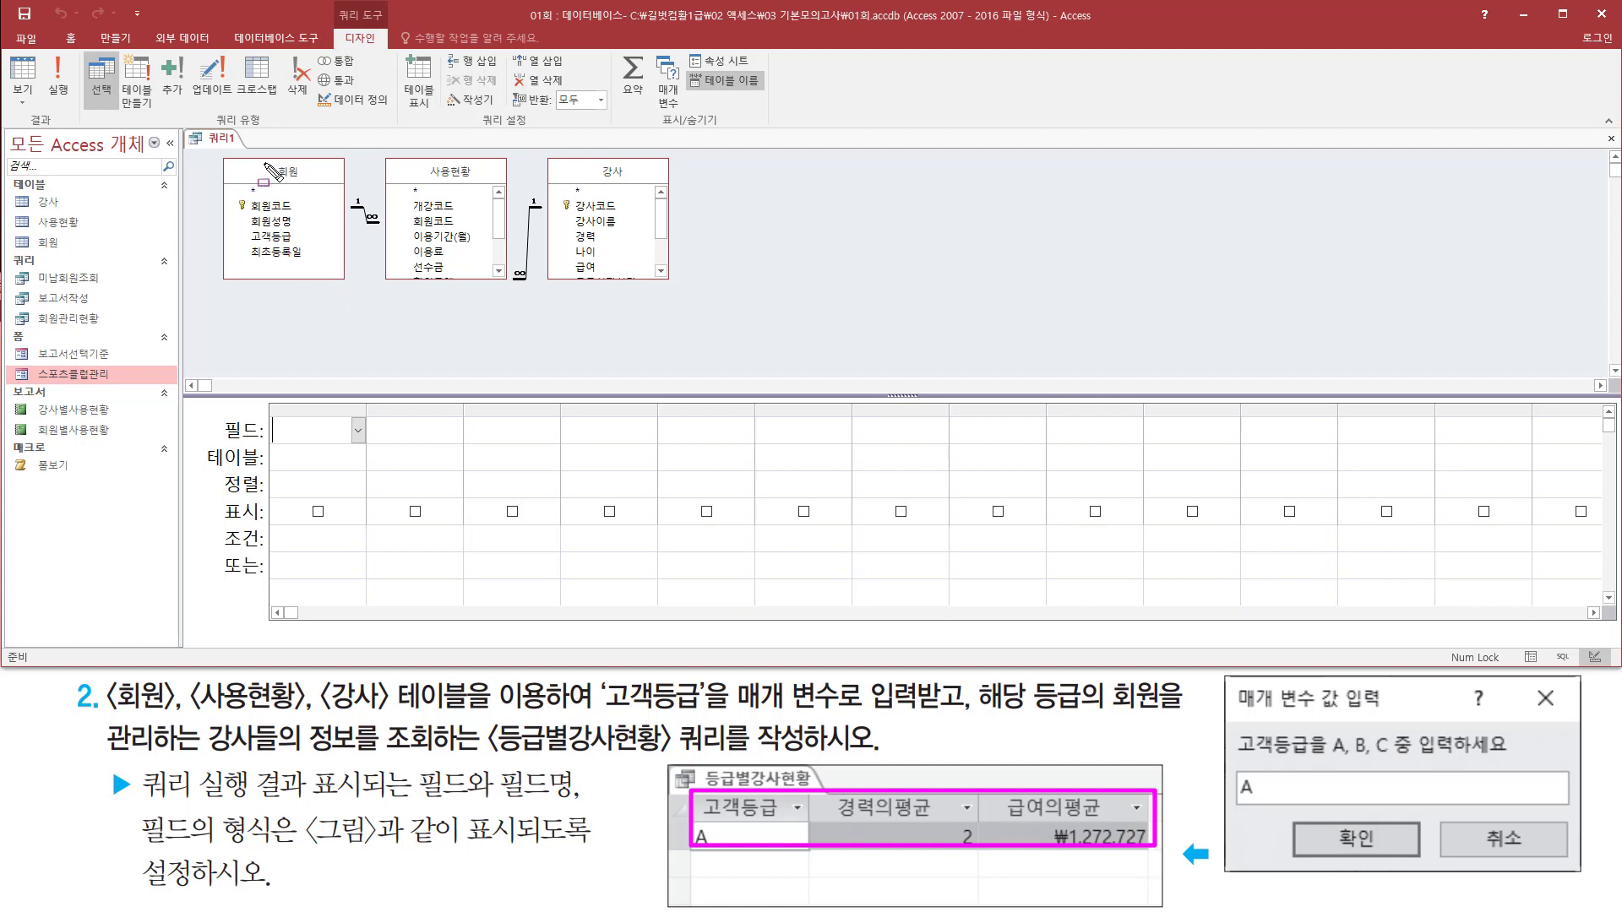
mouse_move(263, 161)
left_mouse_down()
mouse_move(303, 182)
mouse_move(304, 244)
left_mouse_up()
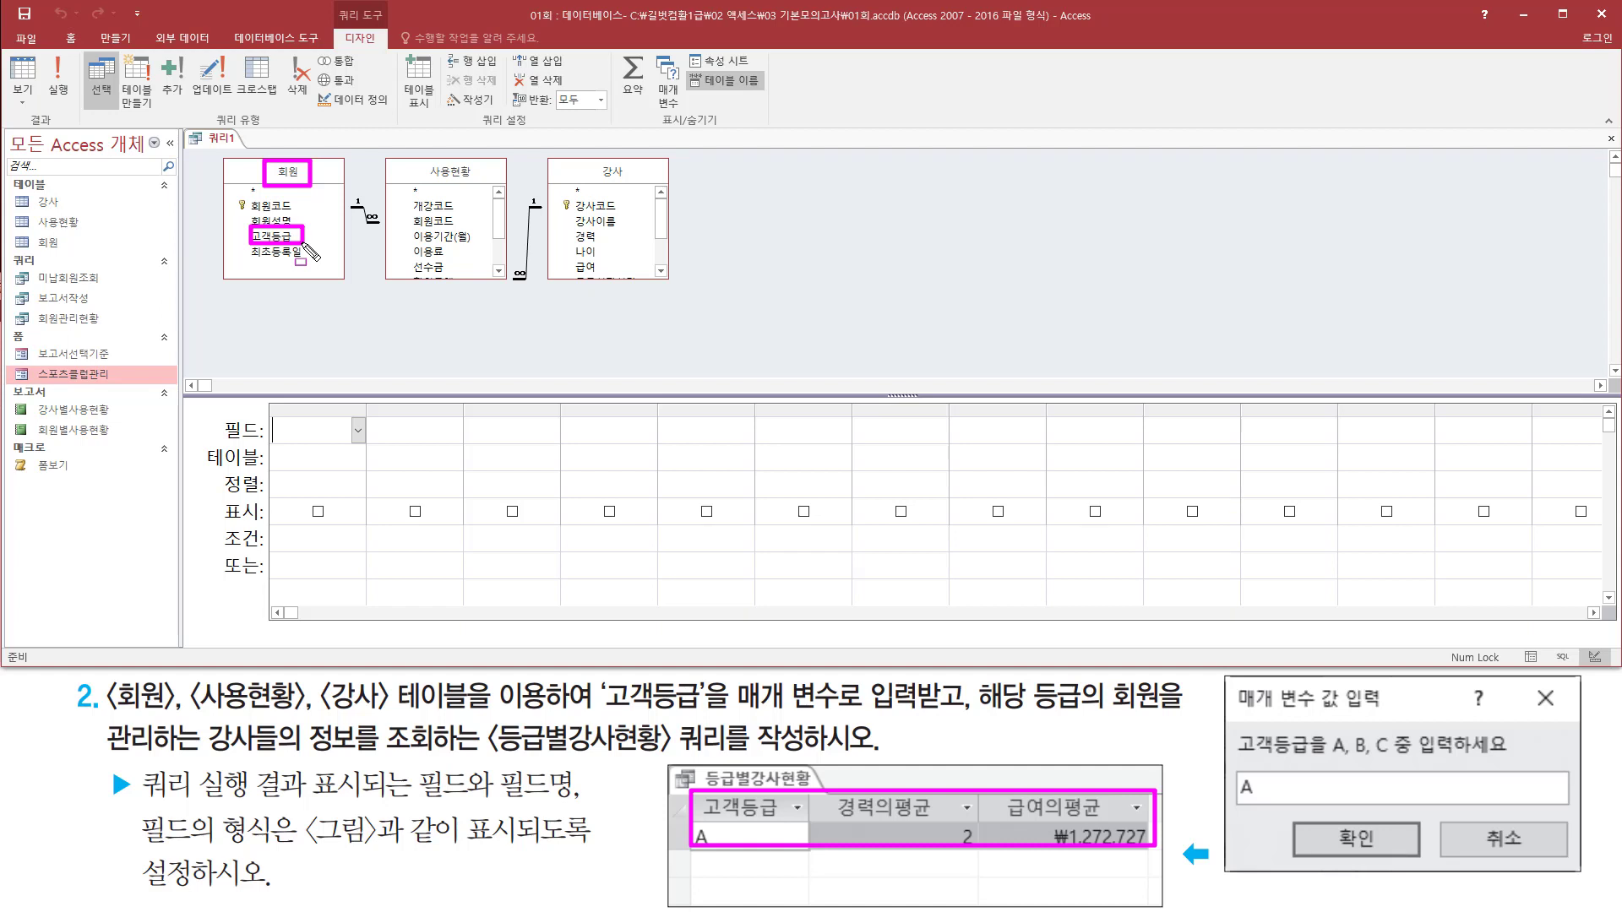
left_click(283, 238)
double_click(284, 237)
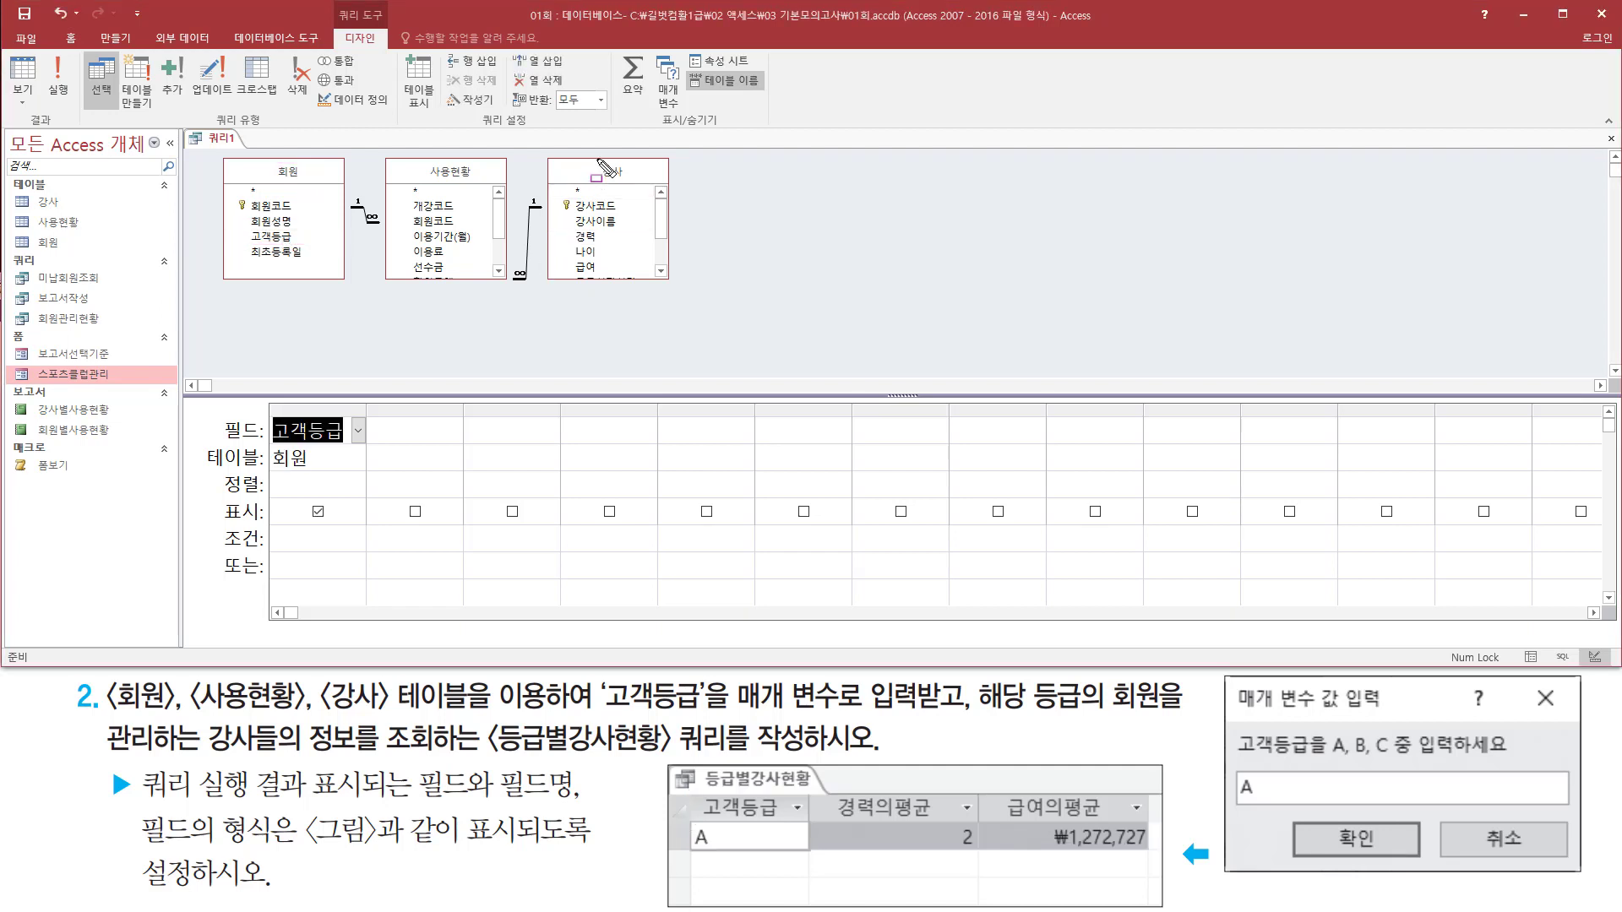
Step: Add the 경력 and 급여 fields from the 강사 table as the second and third columns of the query grid
left_click_drag(596, 159, 637, 186)
left_click_drag(566, 228, 626, 243)
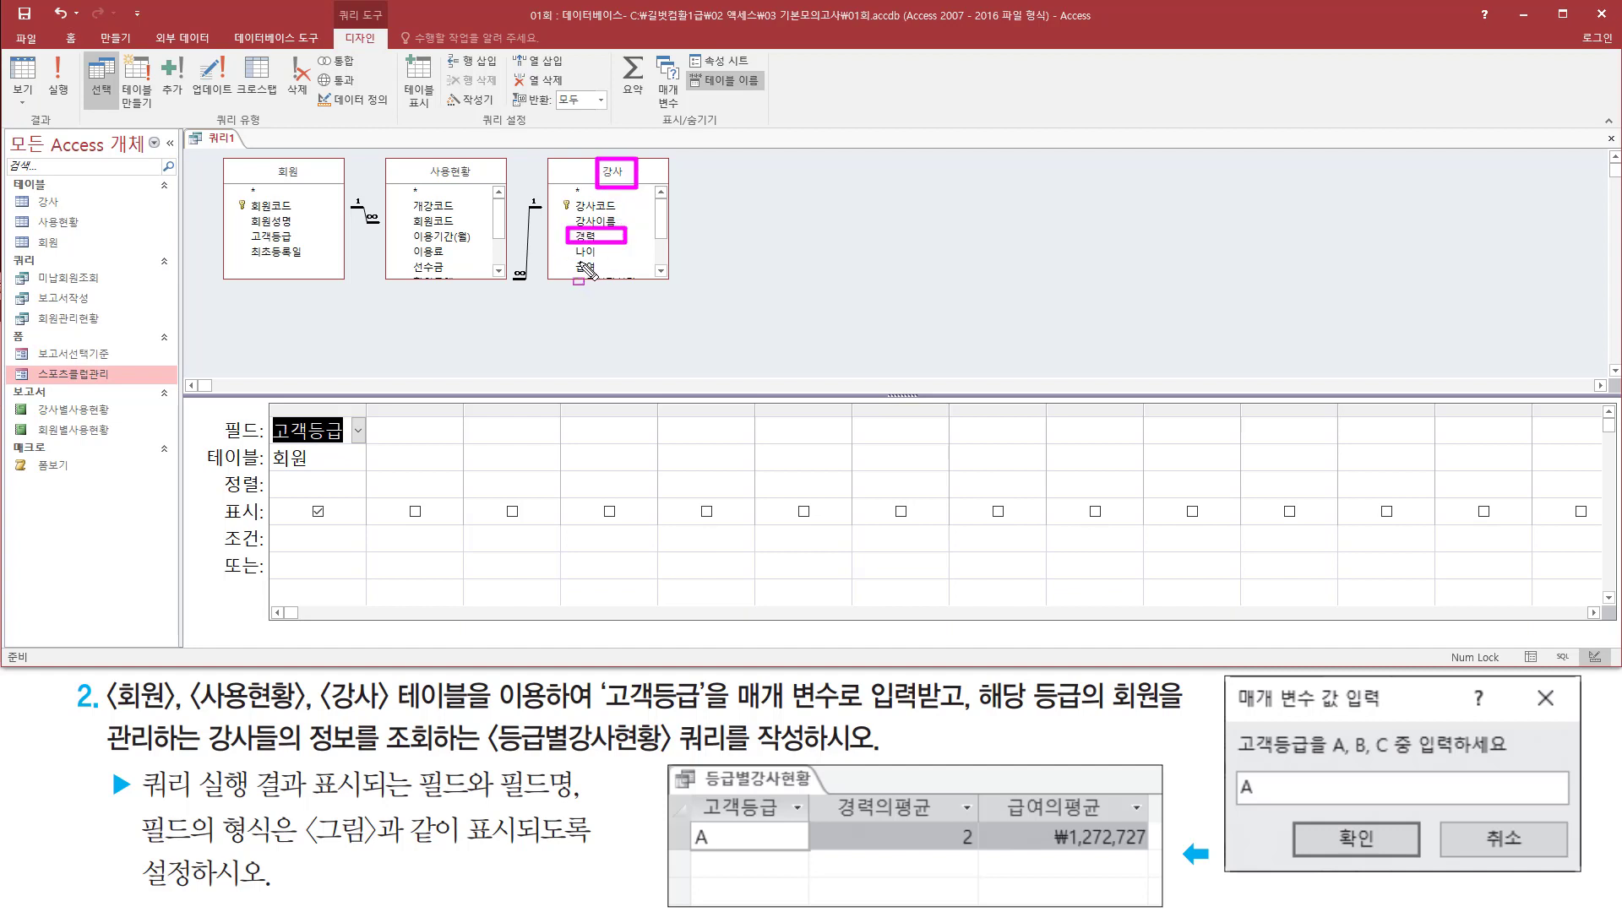
left_click(591, 237)
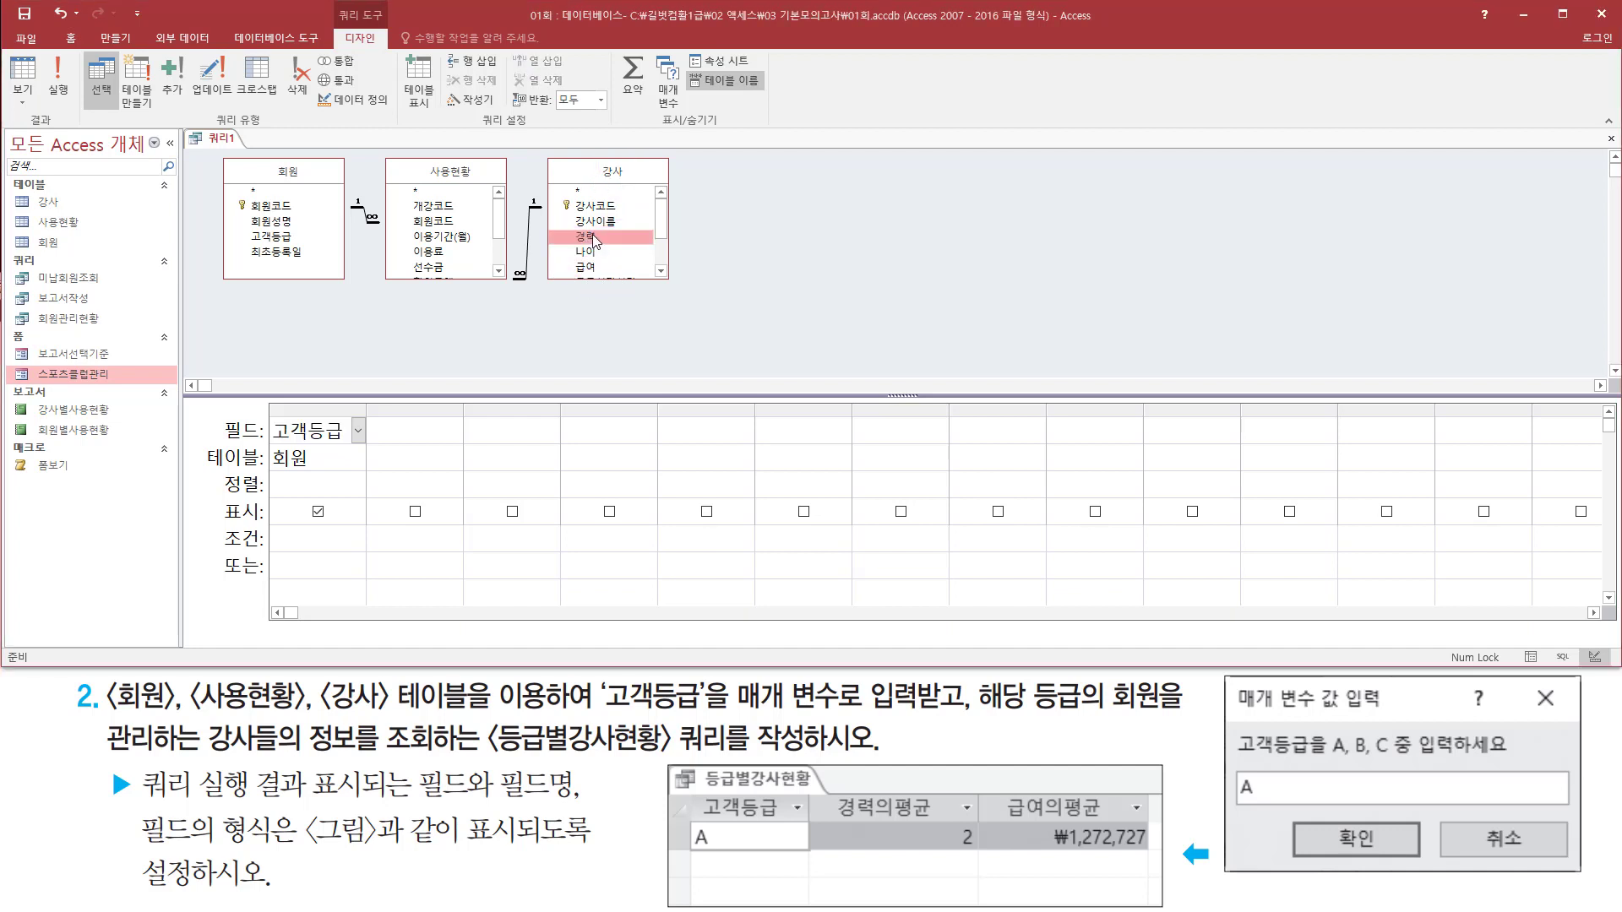
double_click(597, 239)
left_click(592, 268)
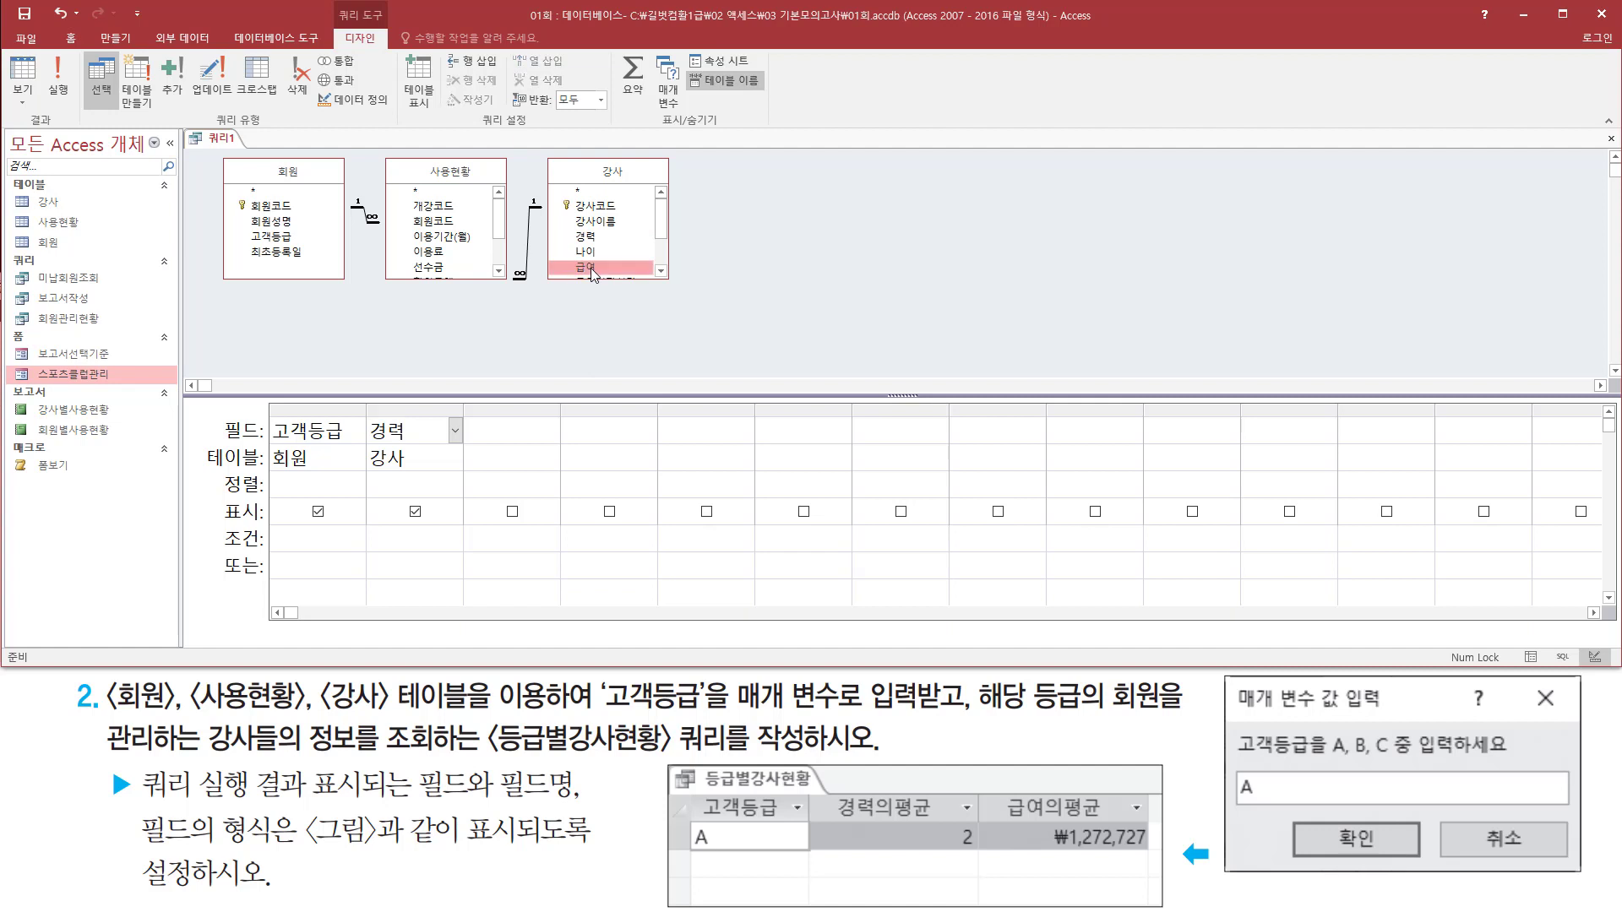
double_click(592, 268)
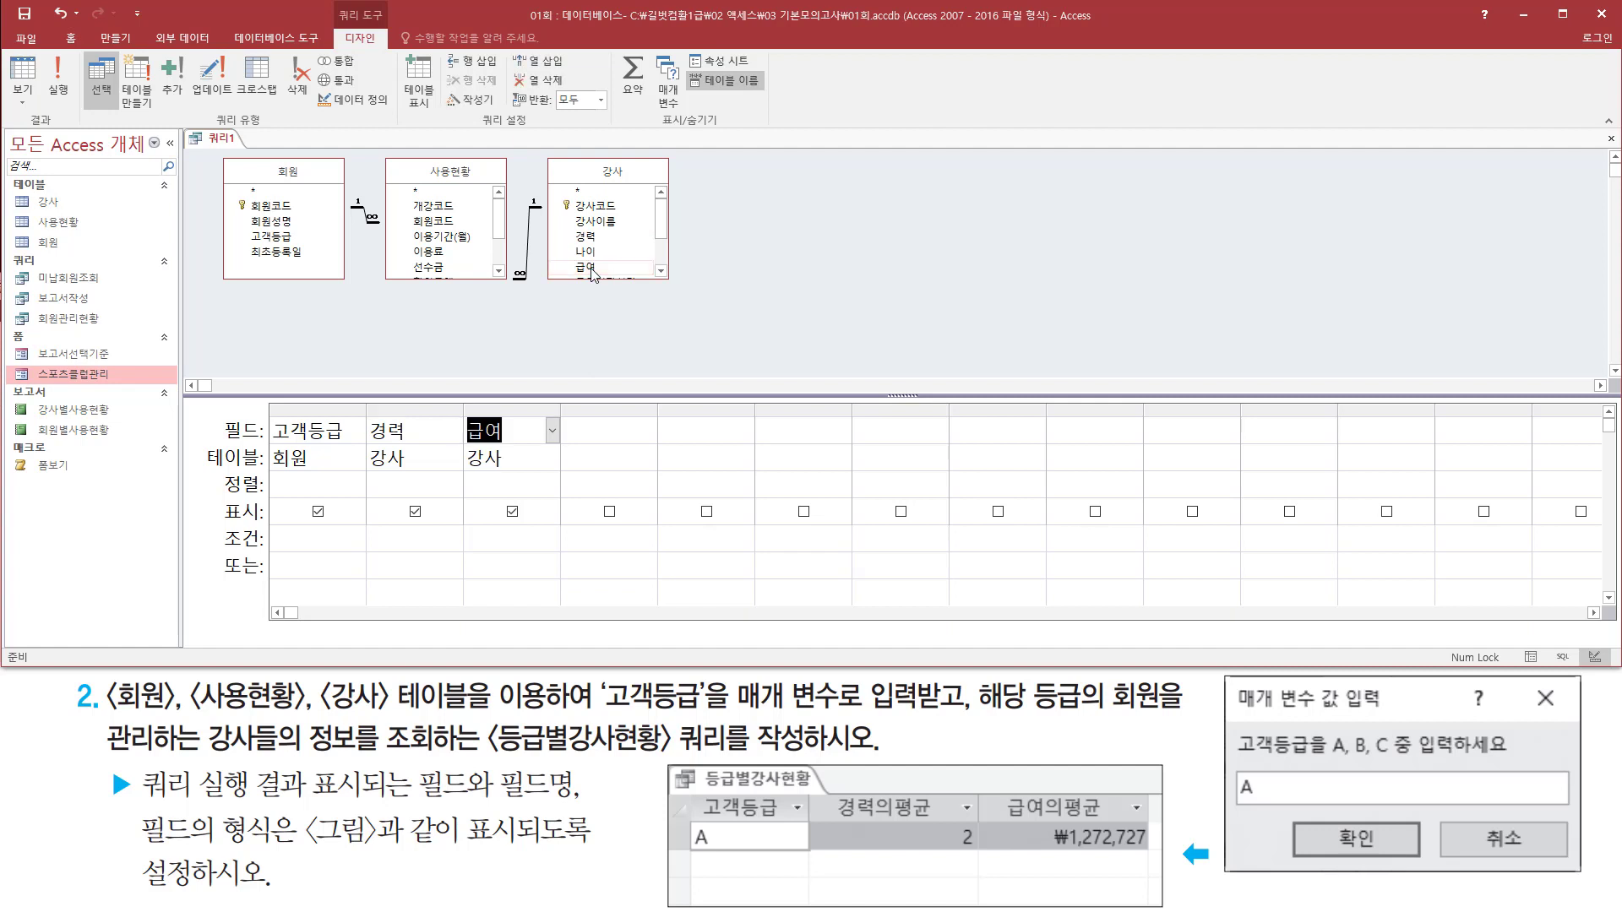
Step: Compare the 경력 and 급여 columns in the query grid with the average fields in the sample result
mouse_move(358, 414)
left_mouse_down()
mouse_move(486, 454)
mouse_move(538, 451)
left_mouse_up()
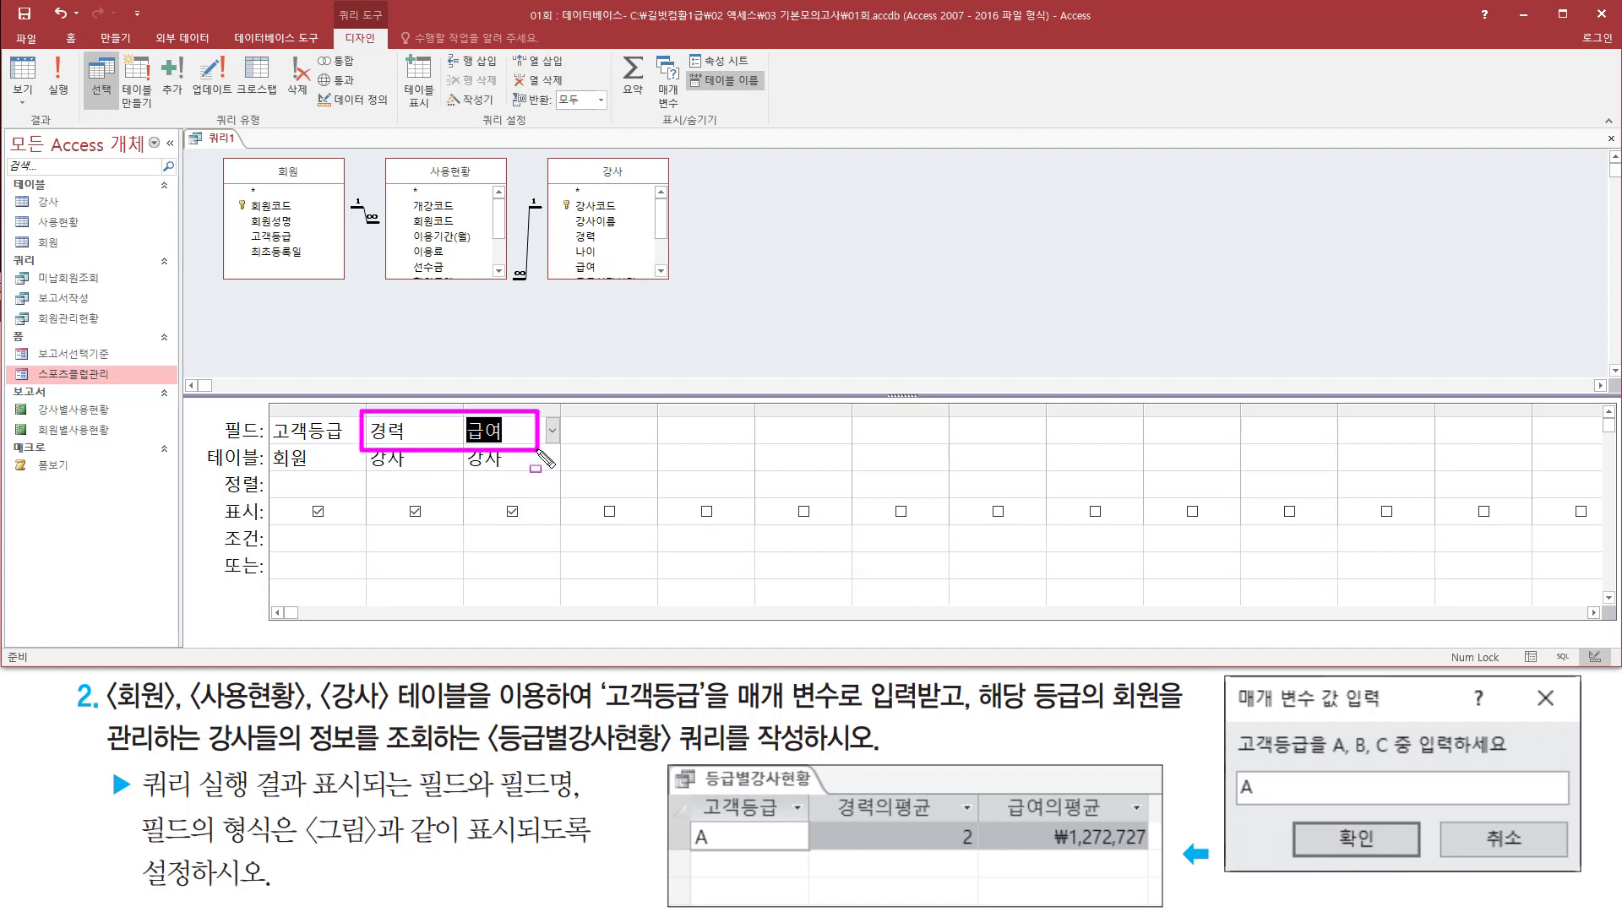
mouse_move(894, 788)
left_mouse_down()
mouse_move(939, 824)
mouse_move(896, 788)
left_mouse_up()
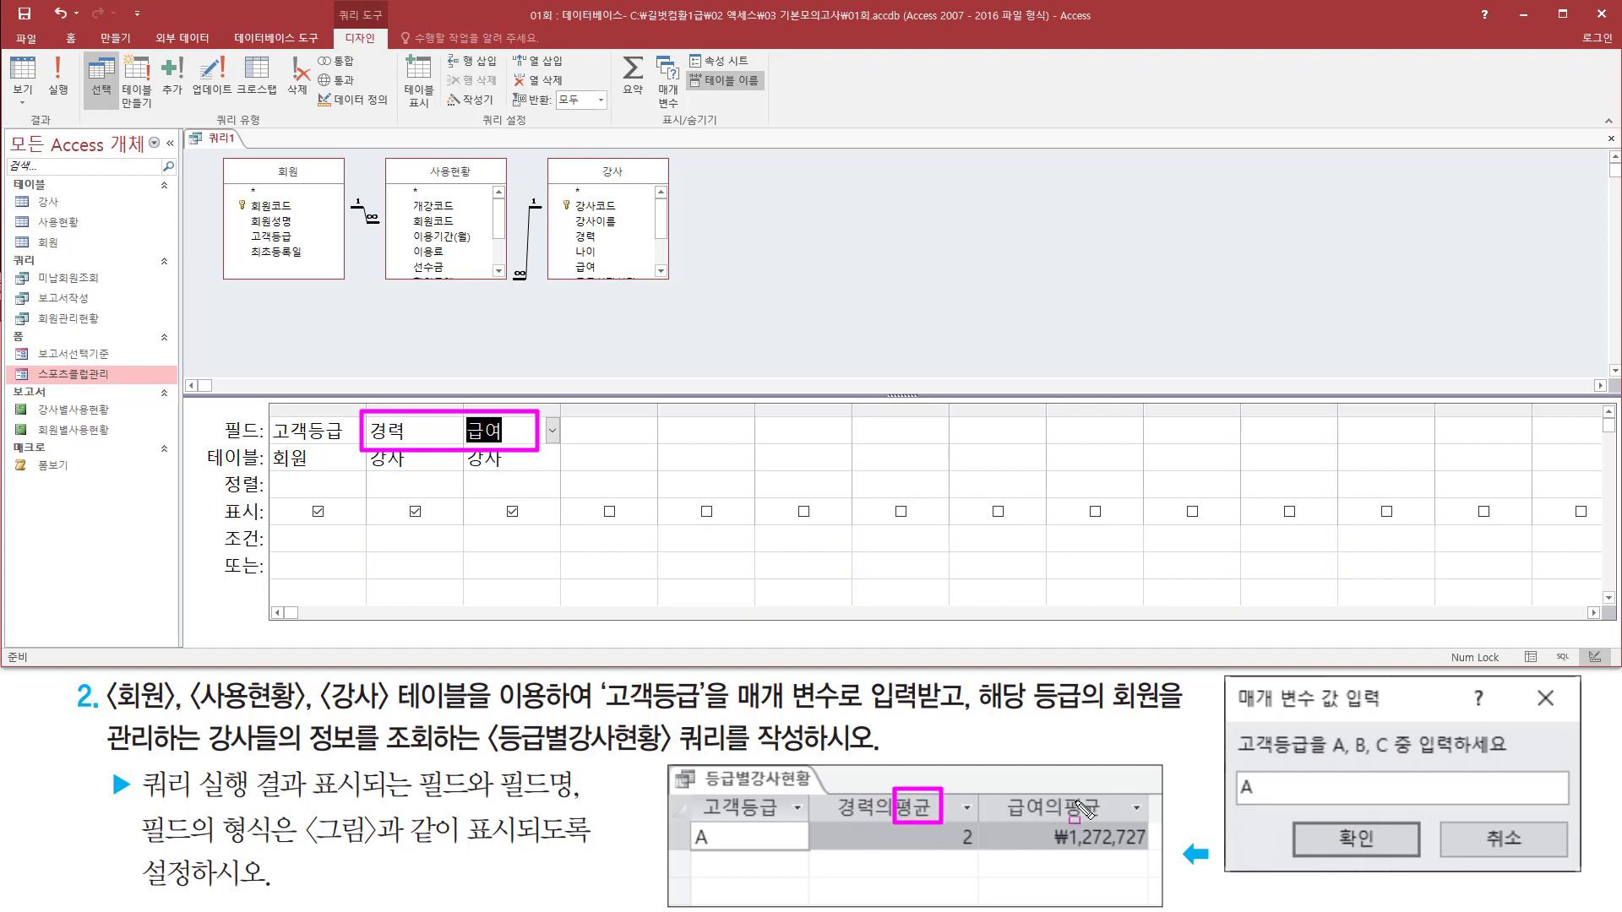
left_click_drag(1067, 794, 1107, 826)
mouse_move(253, 398)
left_mouse_down()
mouse_move(592, 505)
mouse_move(570, 483)
left_mouse_up()
key("Escape")
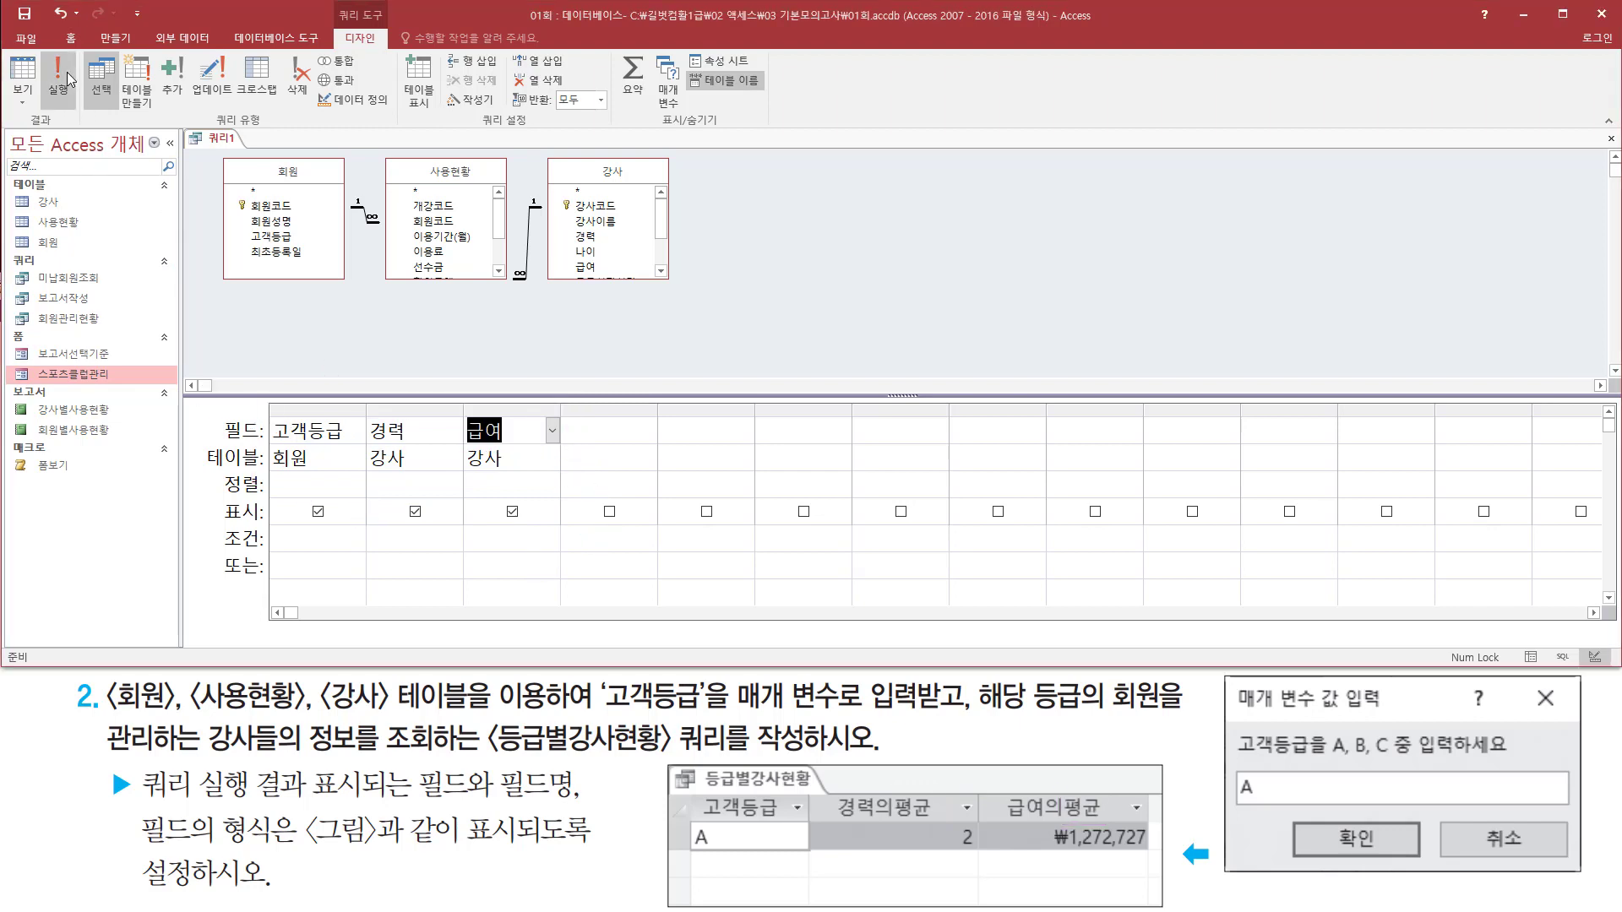
Step: Run the query to examine its ungrouped 고객등급, 경력 and 급여 records against the sample, and return to design view
left_click(58, 78)
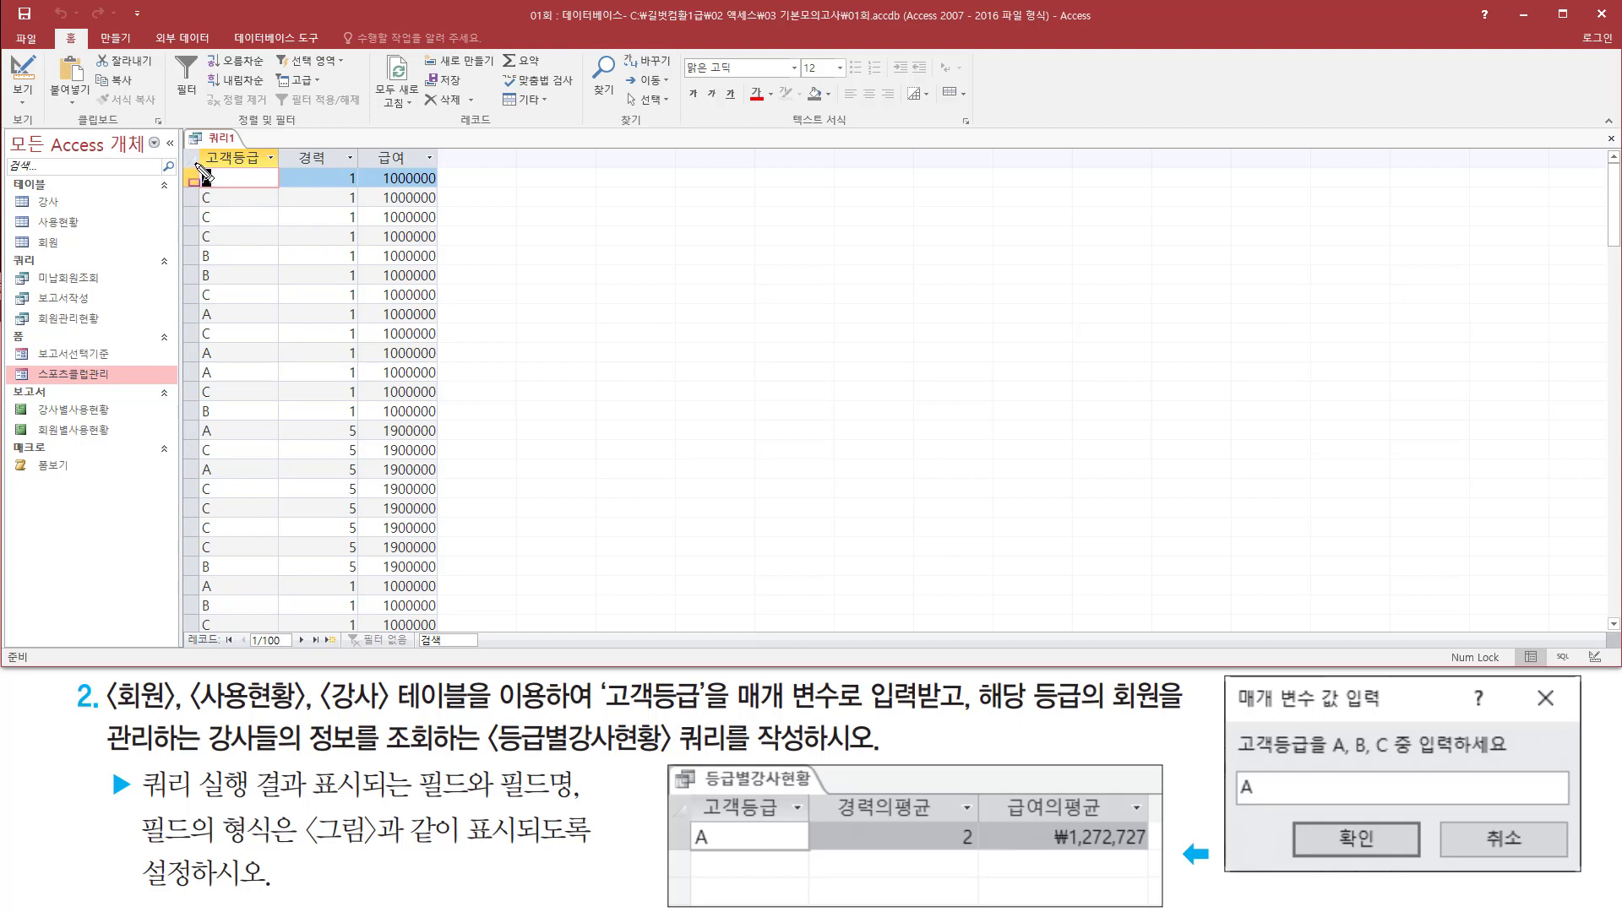
mouse_move(197, 164)
left_mouse_down()
mouse_move(230, 188)
mouse_move(219, 246)
mouse_move(234, 244)
mouse_move(216, 267)
mouse_move(234, 279)
mouse_move(218, 296)
mouse_move(234, 325)
left_mouse_up()
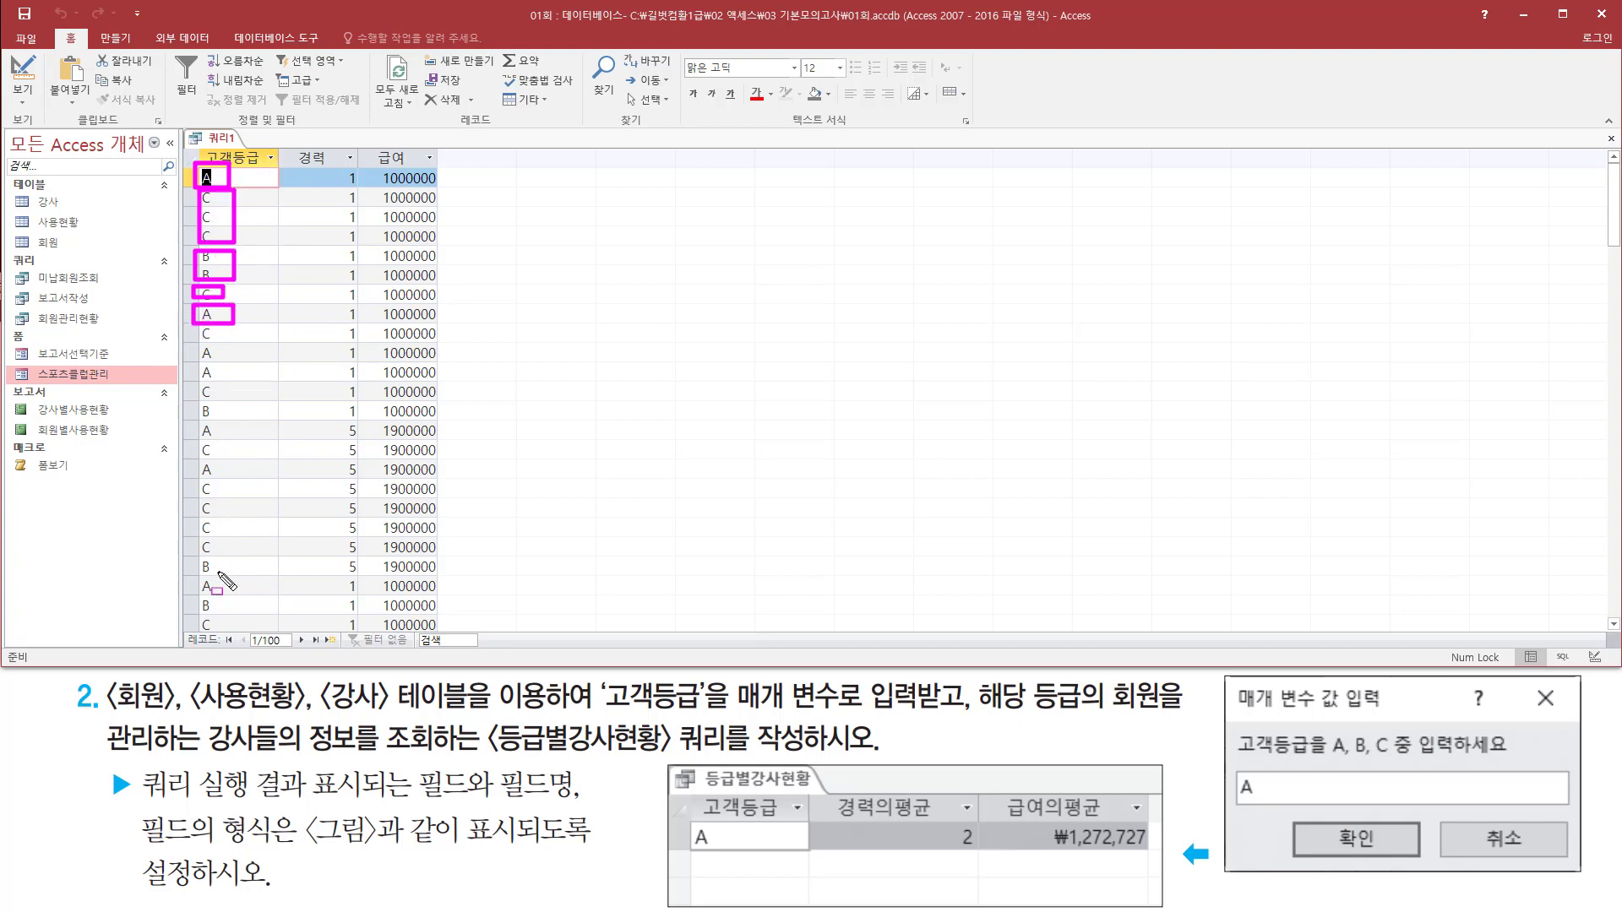
left_click_drag(333, 164, 363, 627)
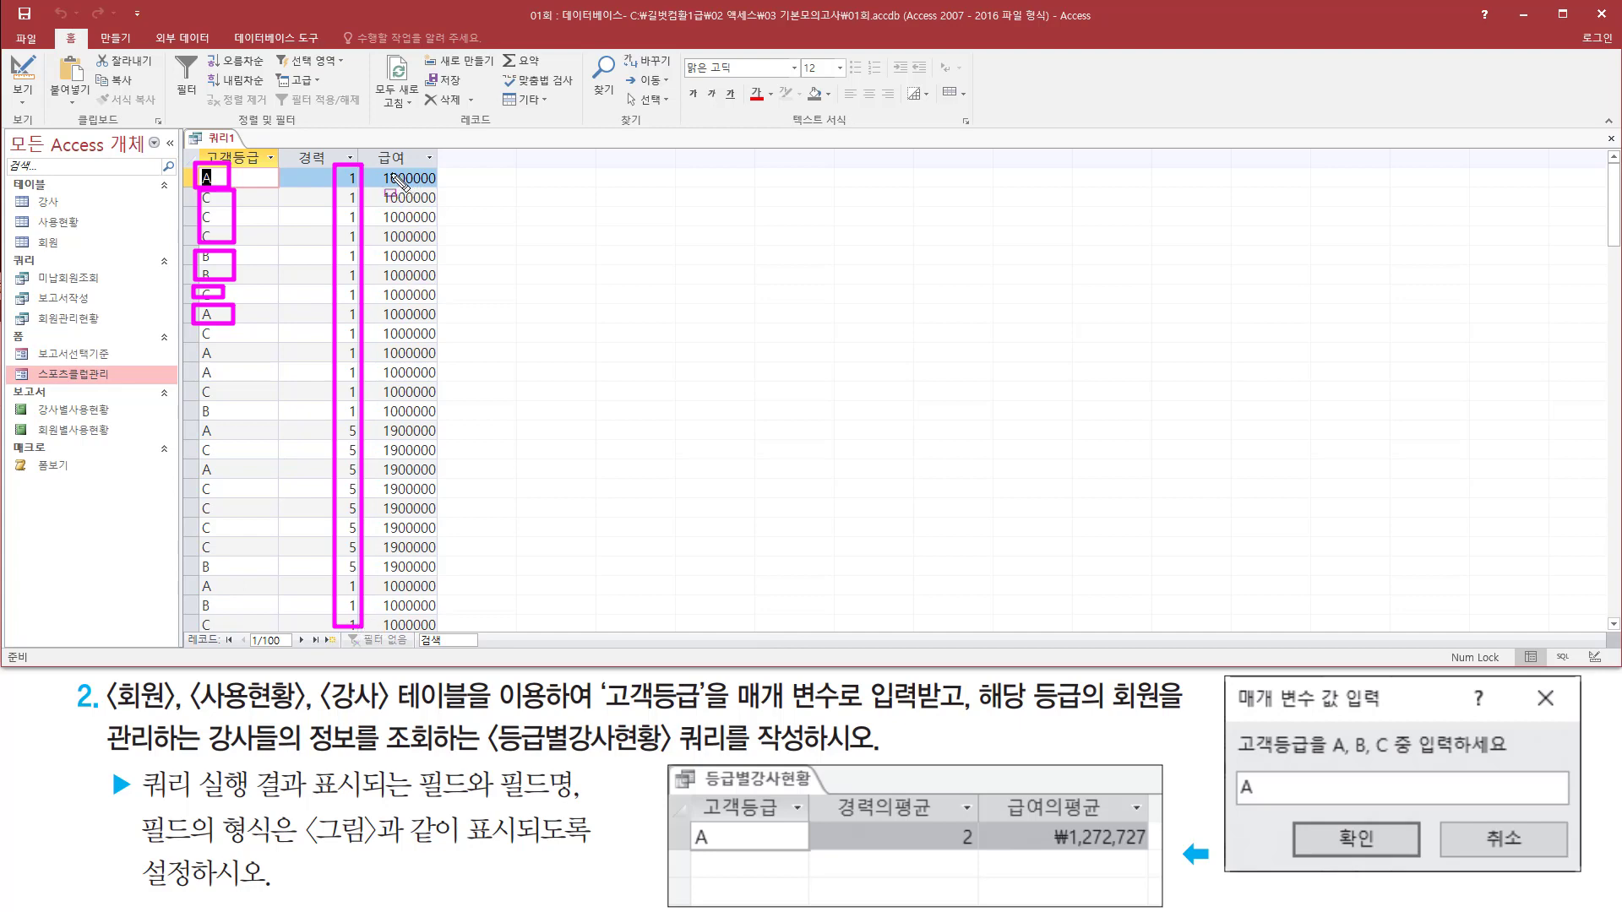
left_click_drag(383, 168, 447, 633)
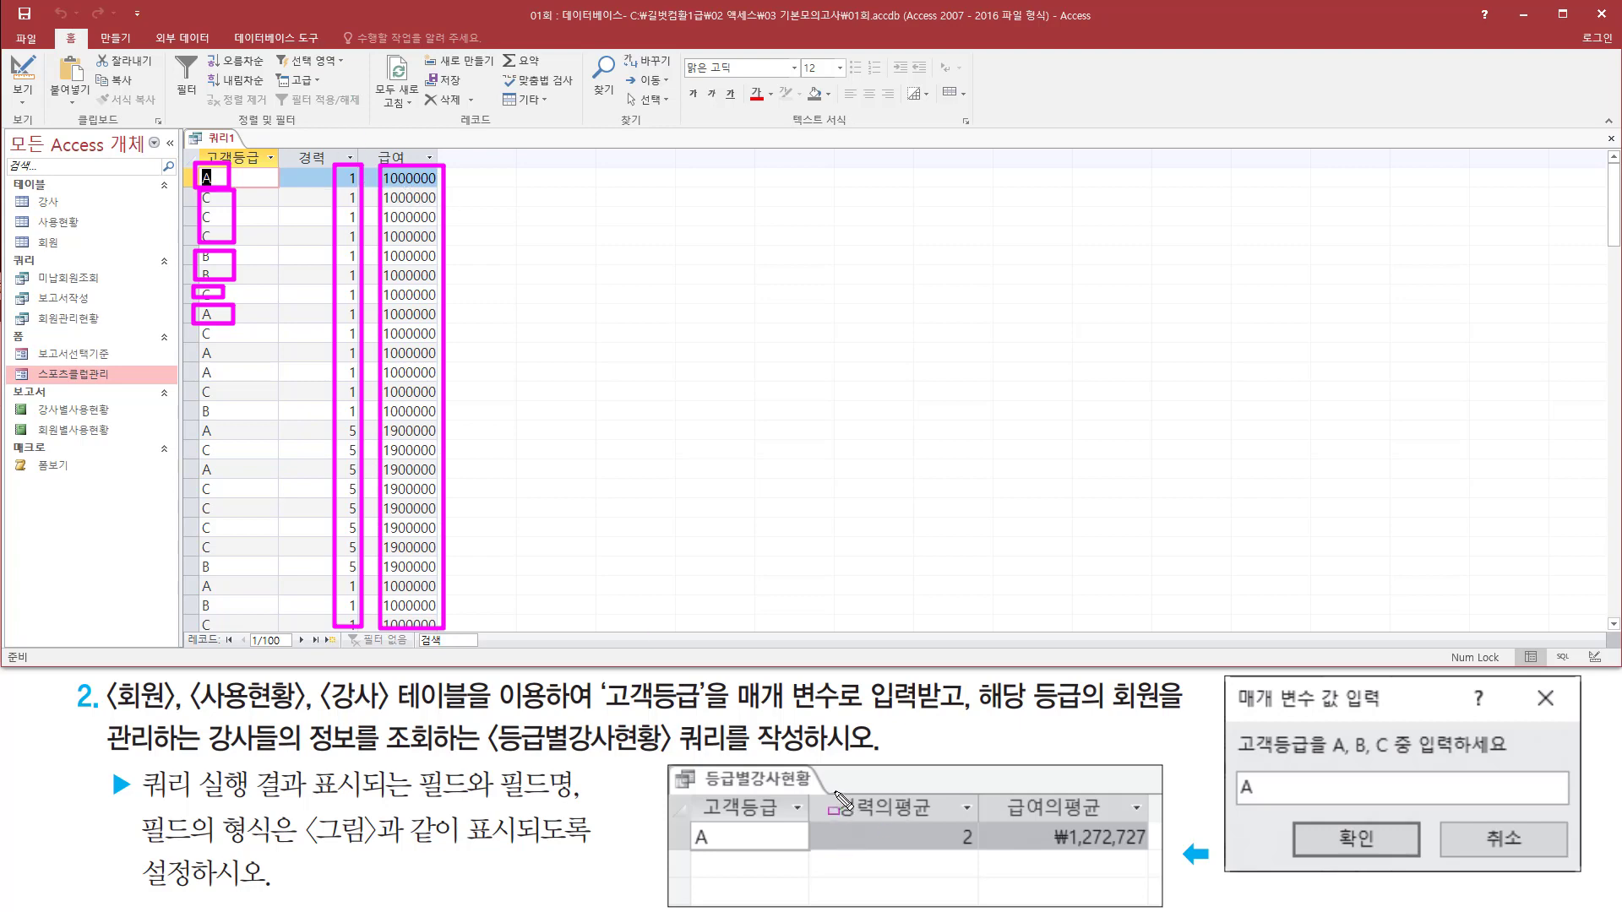
left_click_drag(893, 789, 955, 830)
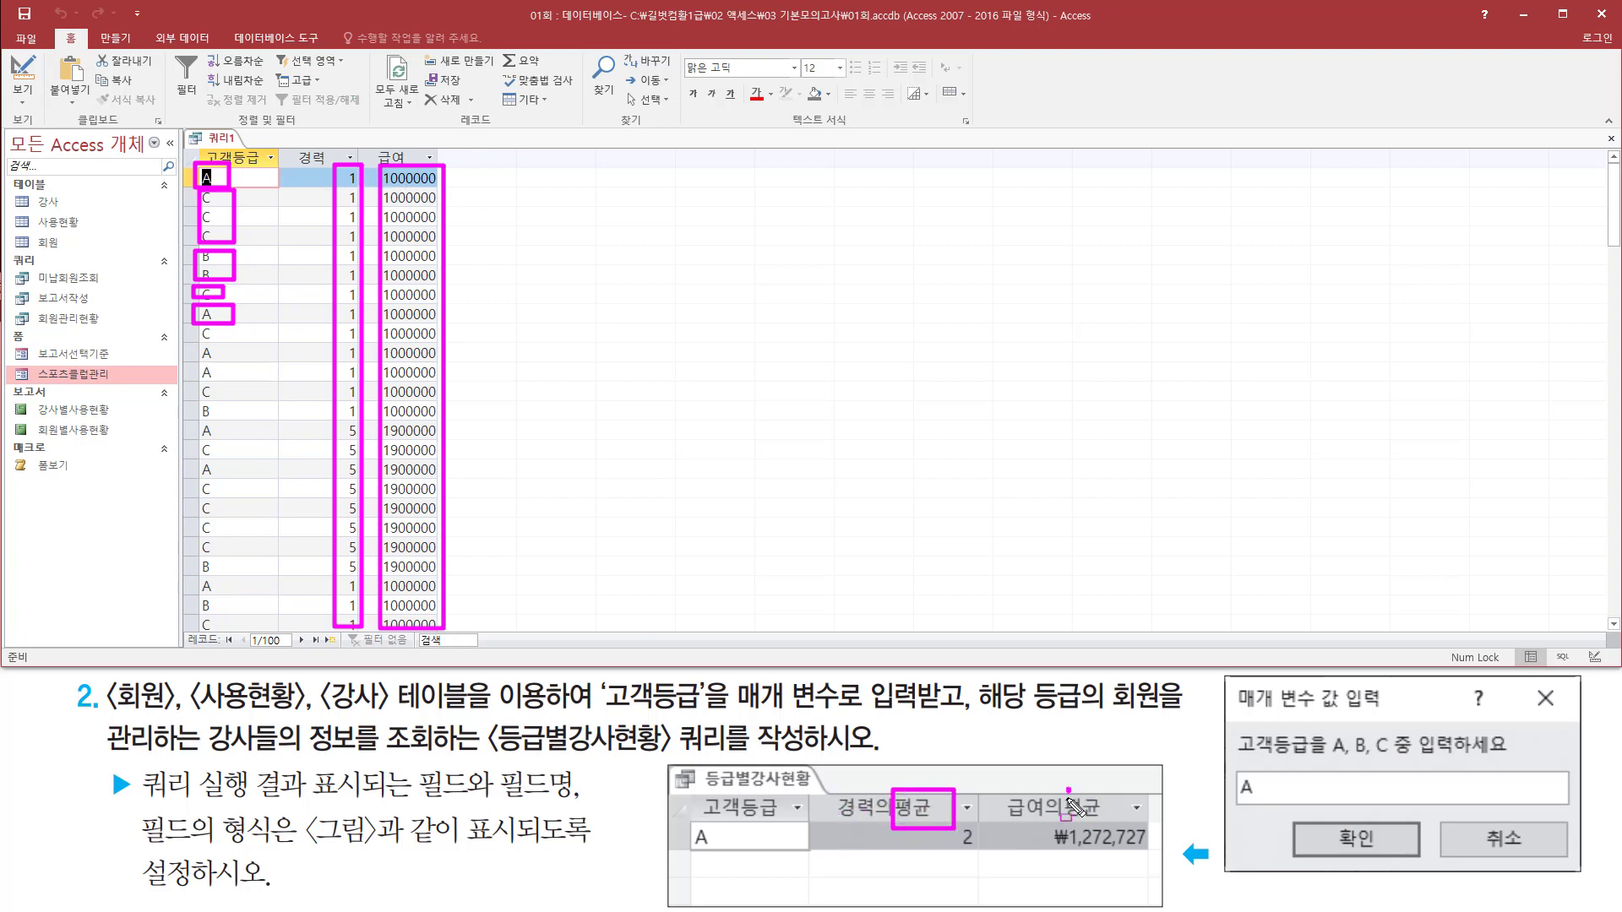
left_click_drag(1068, 790, 1105, 822)
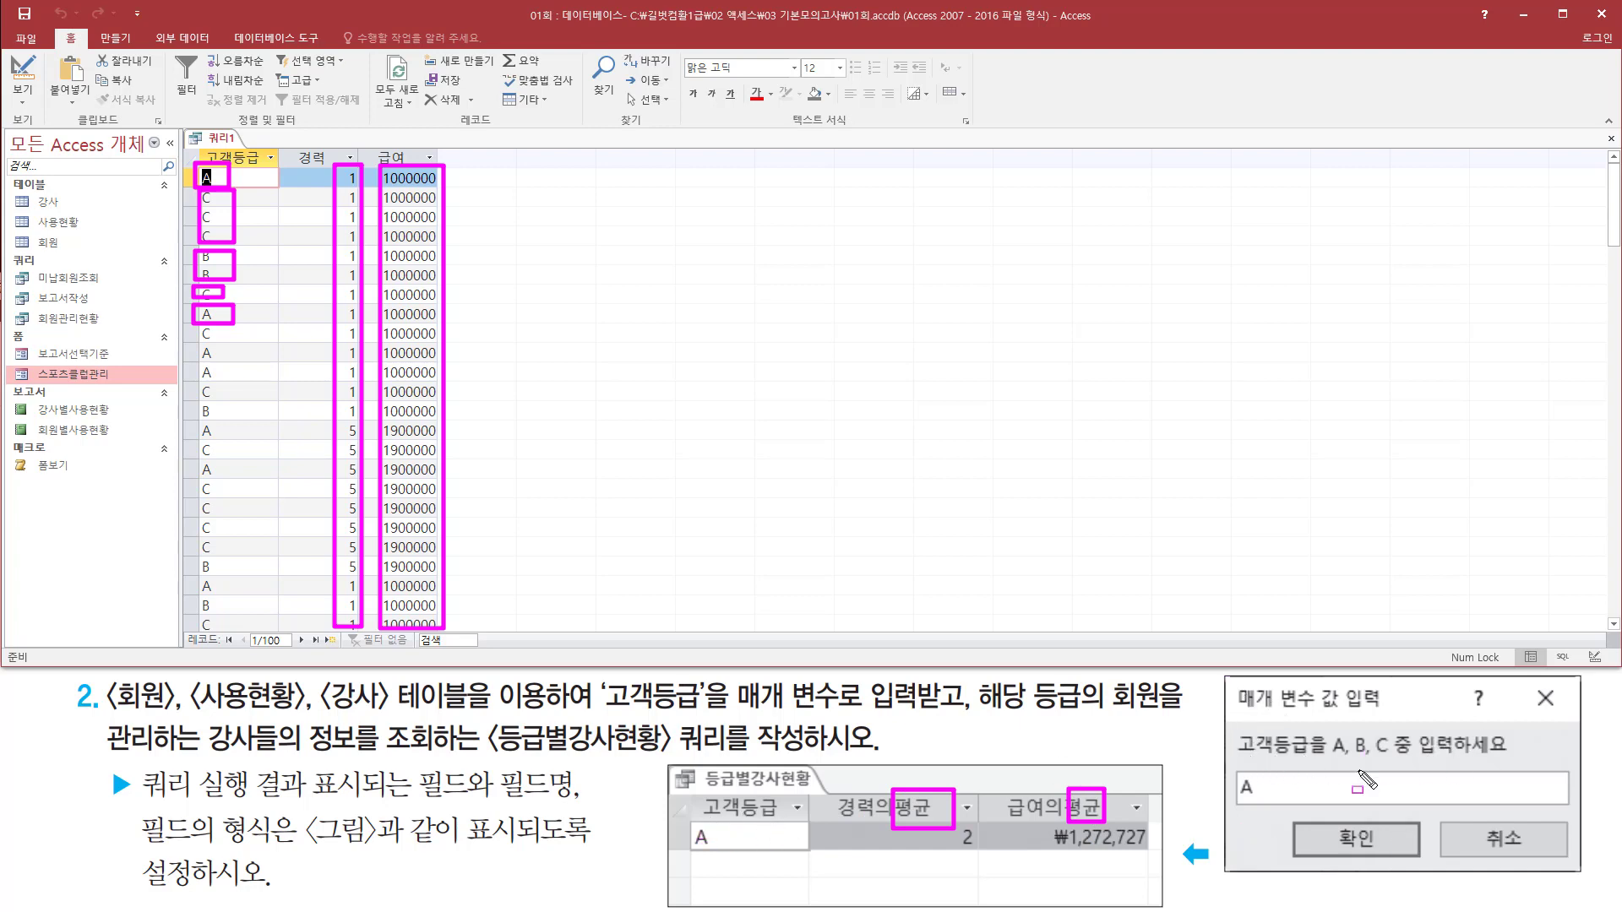
left_click_drag(1235, 768, 1260, 807)
key("Escape")
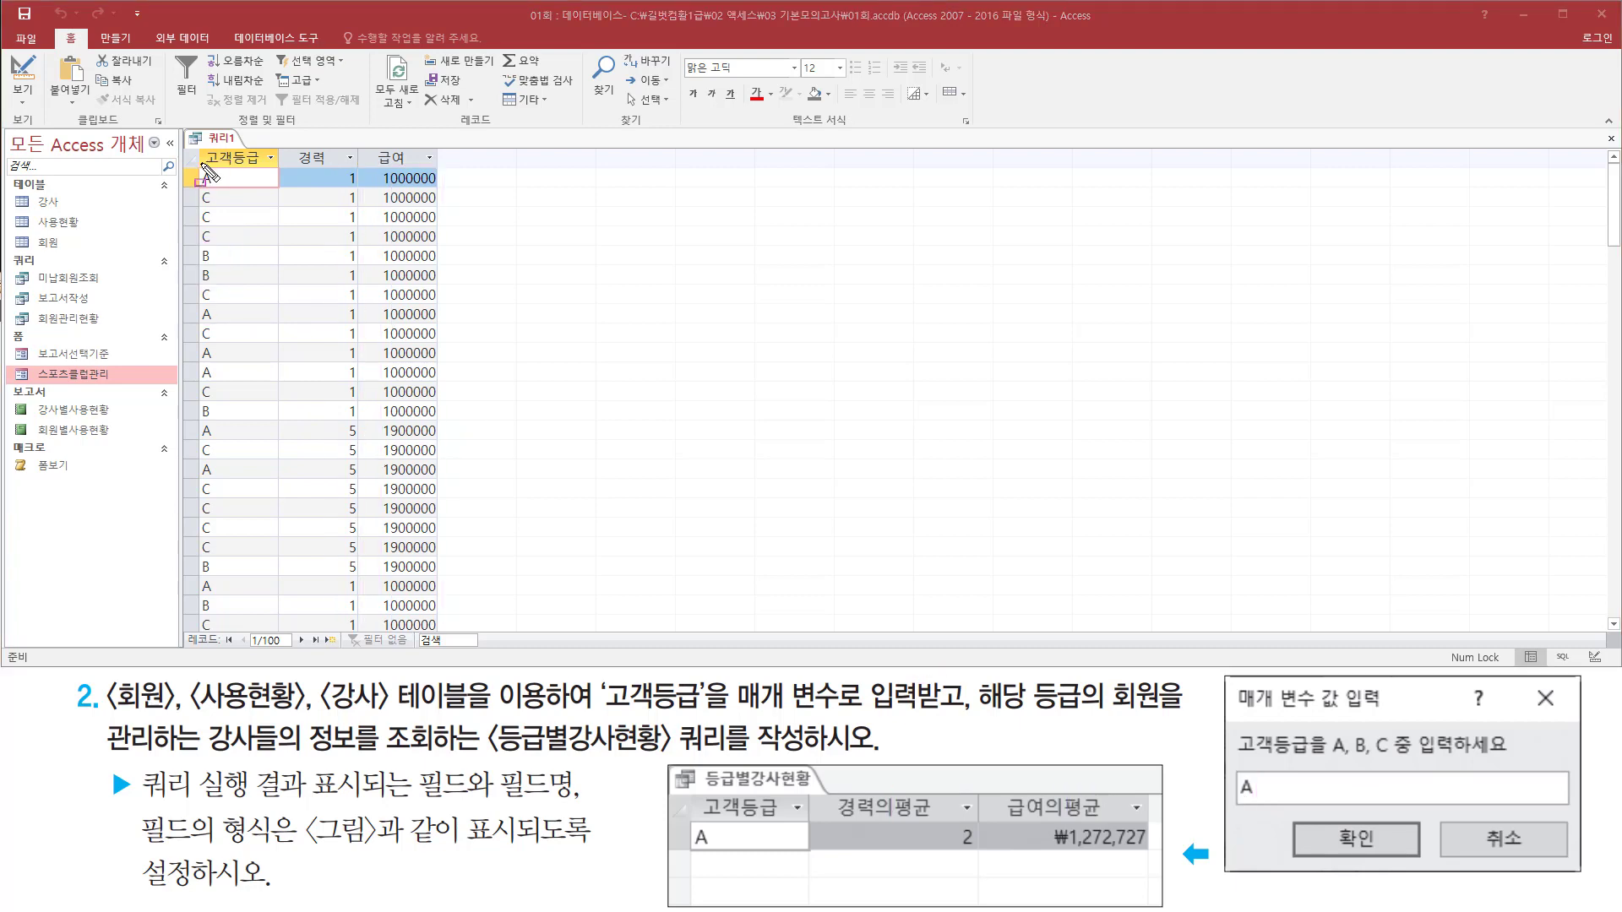
mouse_move(200, 163)
left_mouse_down()
mouse_move(207, 621)
mouse_move(232, 630)
left_mouse_up()
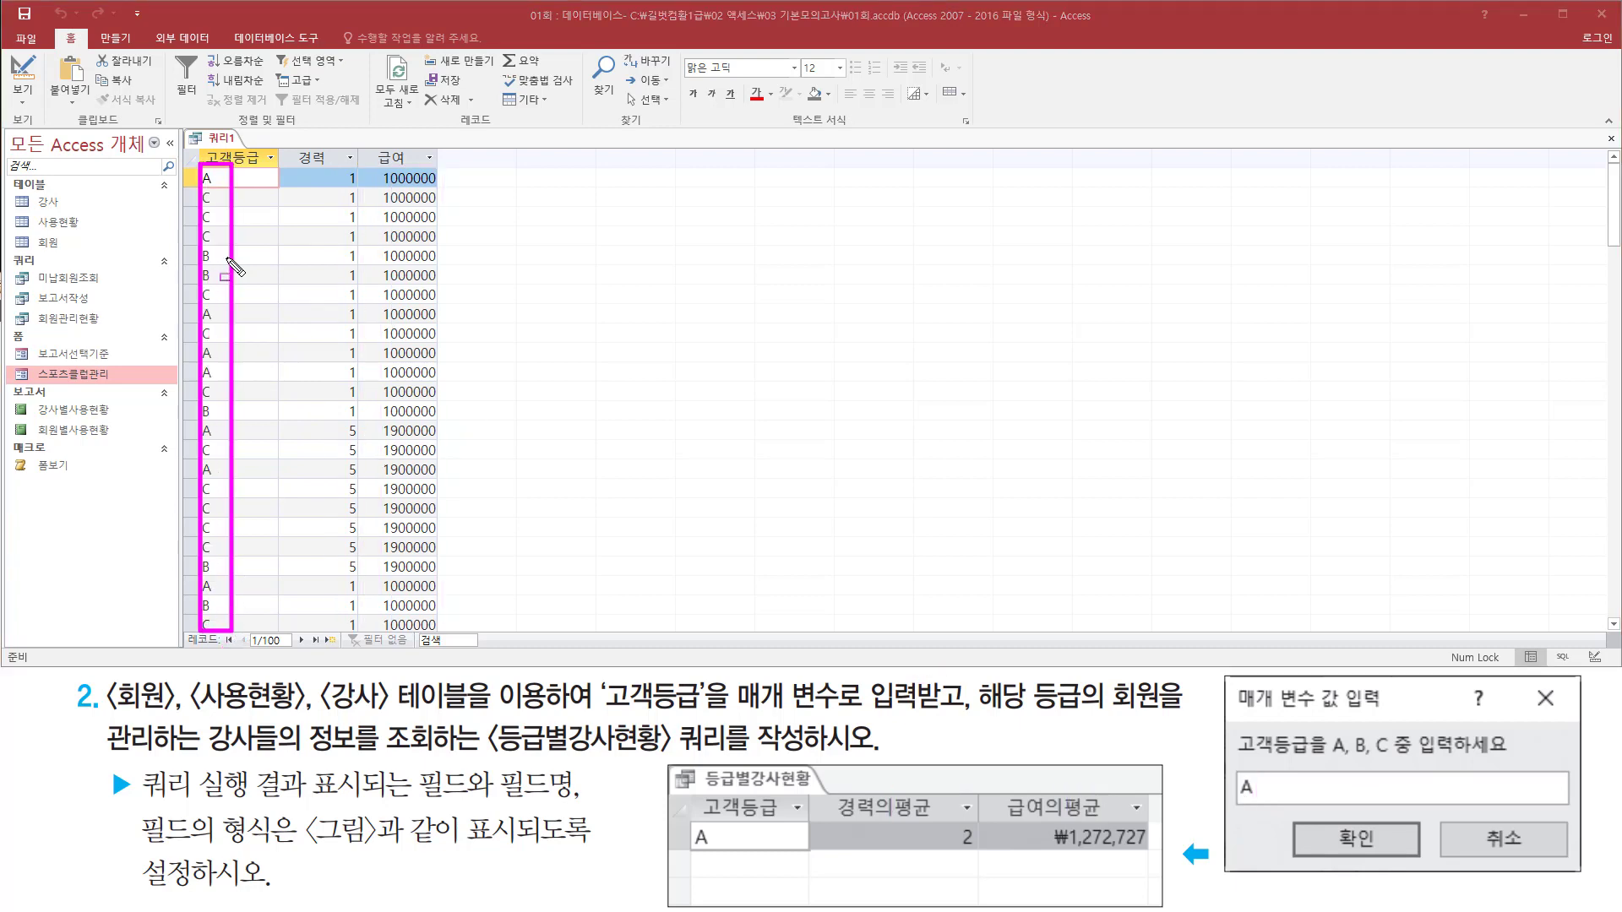
left_click_drag(331, 594, 342, 602)
key("Escape")
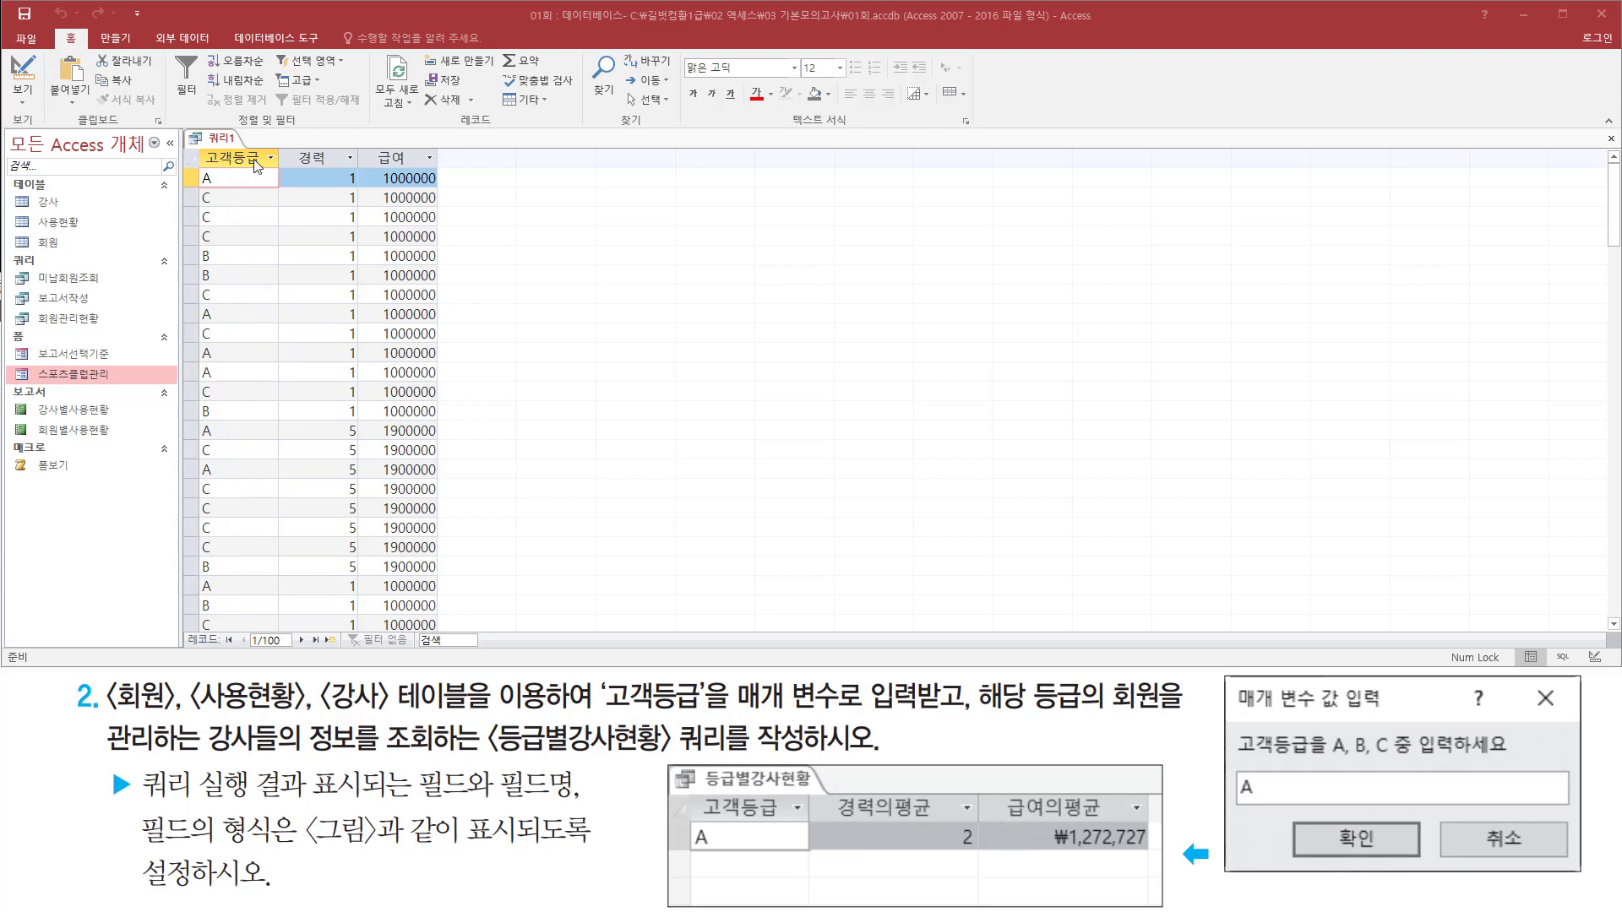
right_click(224, 144)
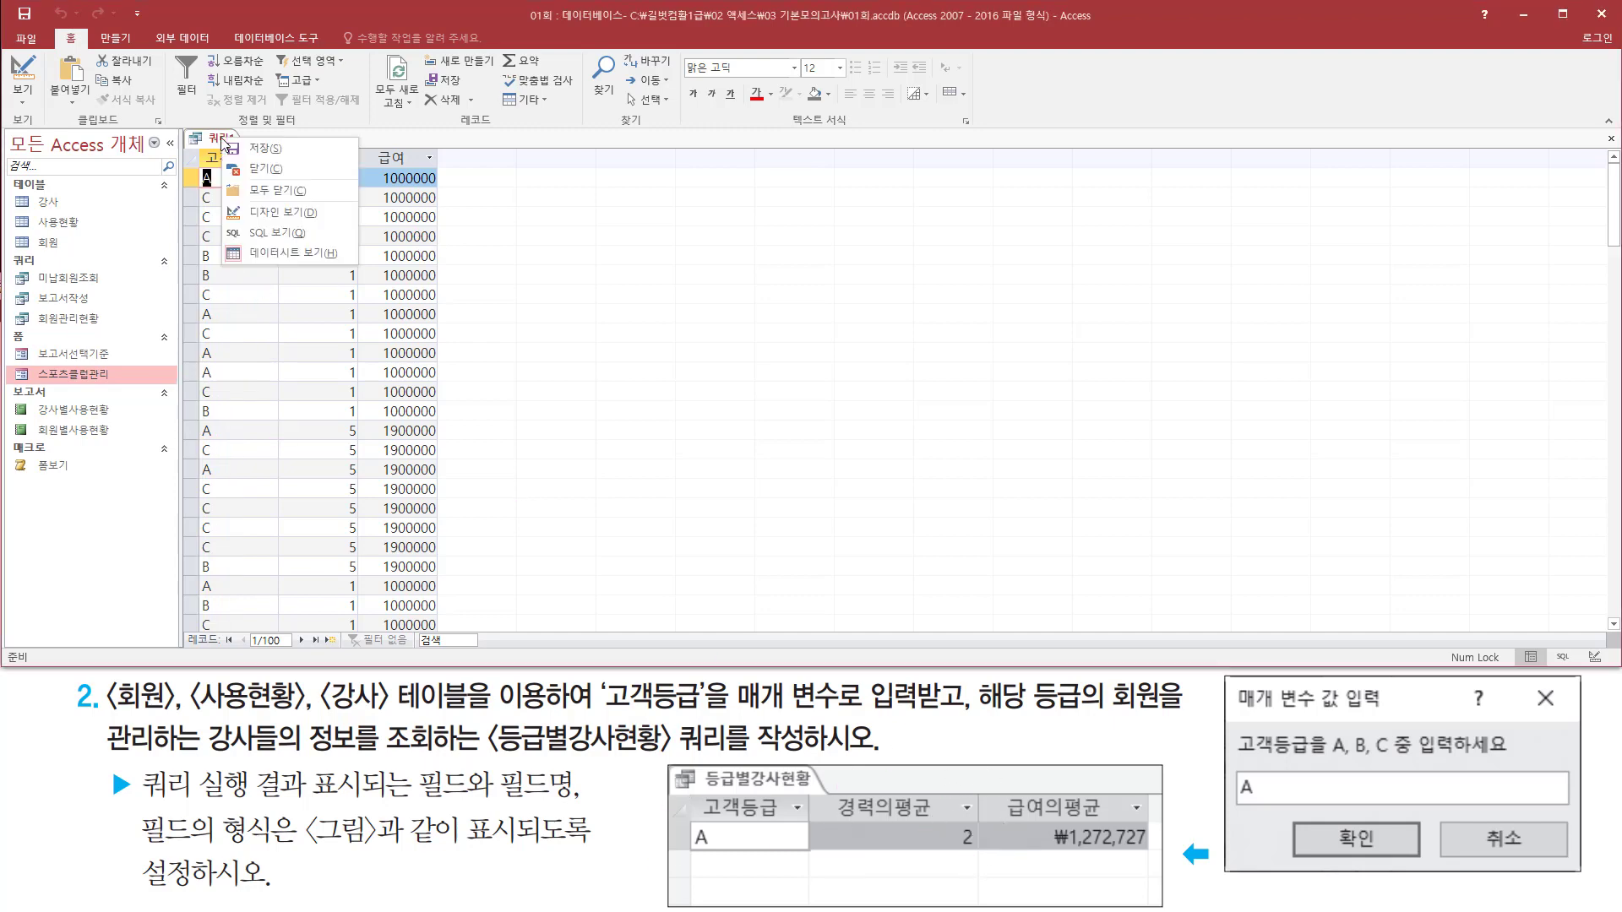
left_click(281, 213)
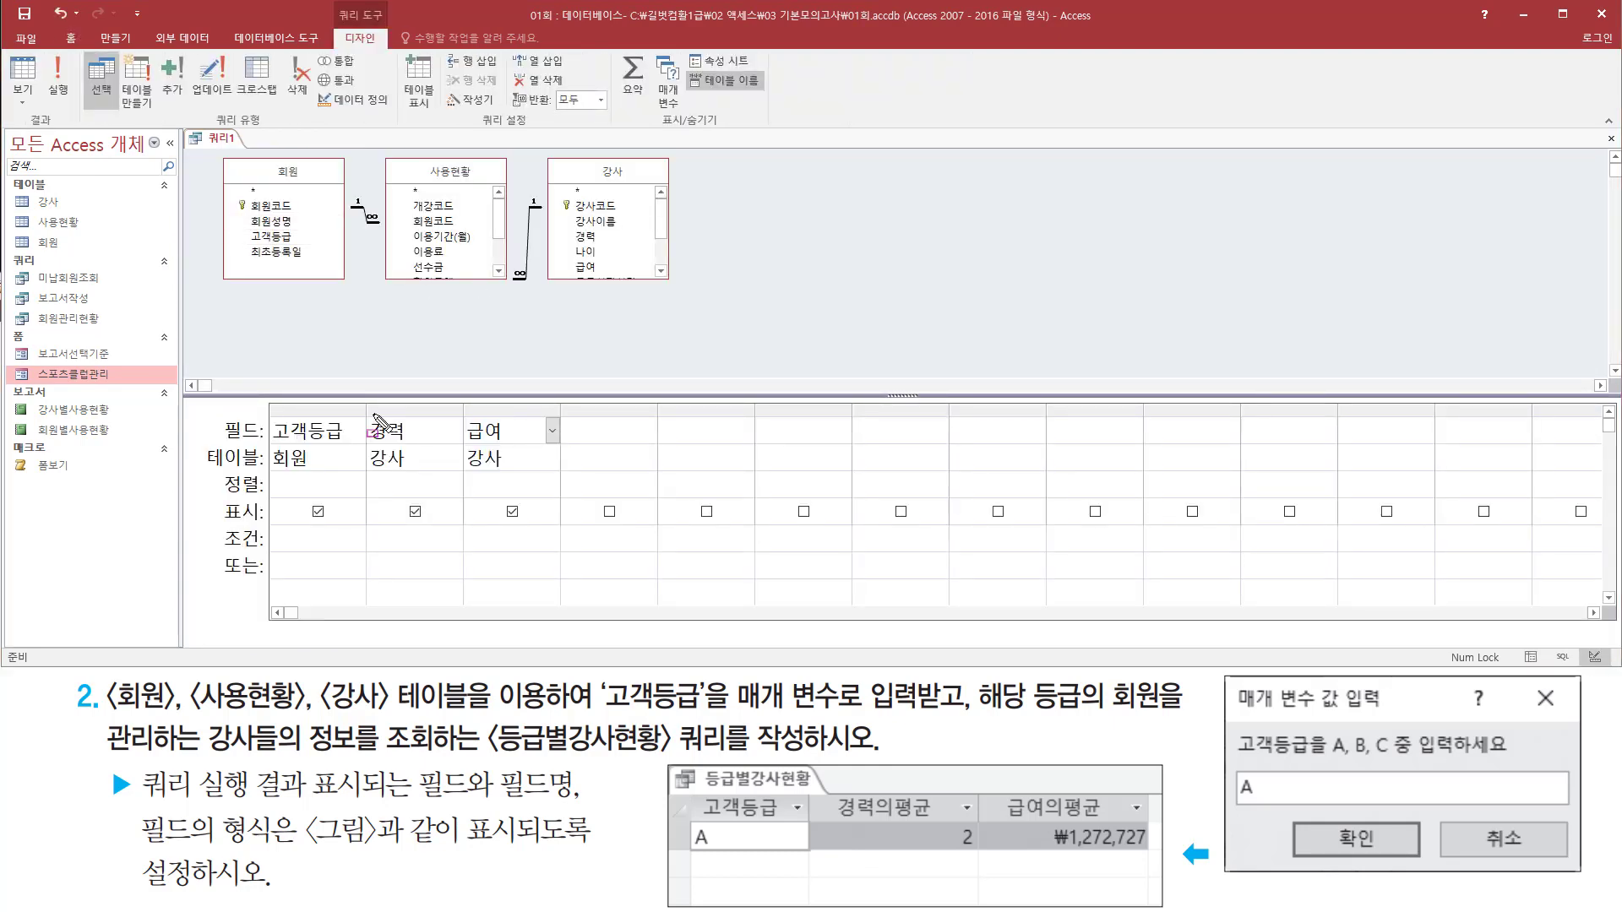
Step: Show the 요약 row in the query grid so the records can be grouped by 고객등급
mouse_move(369, 410)
left_mouse_down()
mouse_move(507, 473)
mouse_move(567, 477)
left_mouse_up()
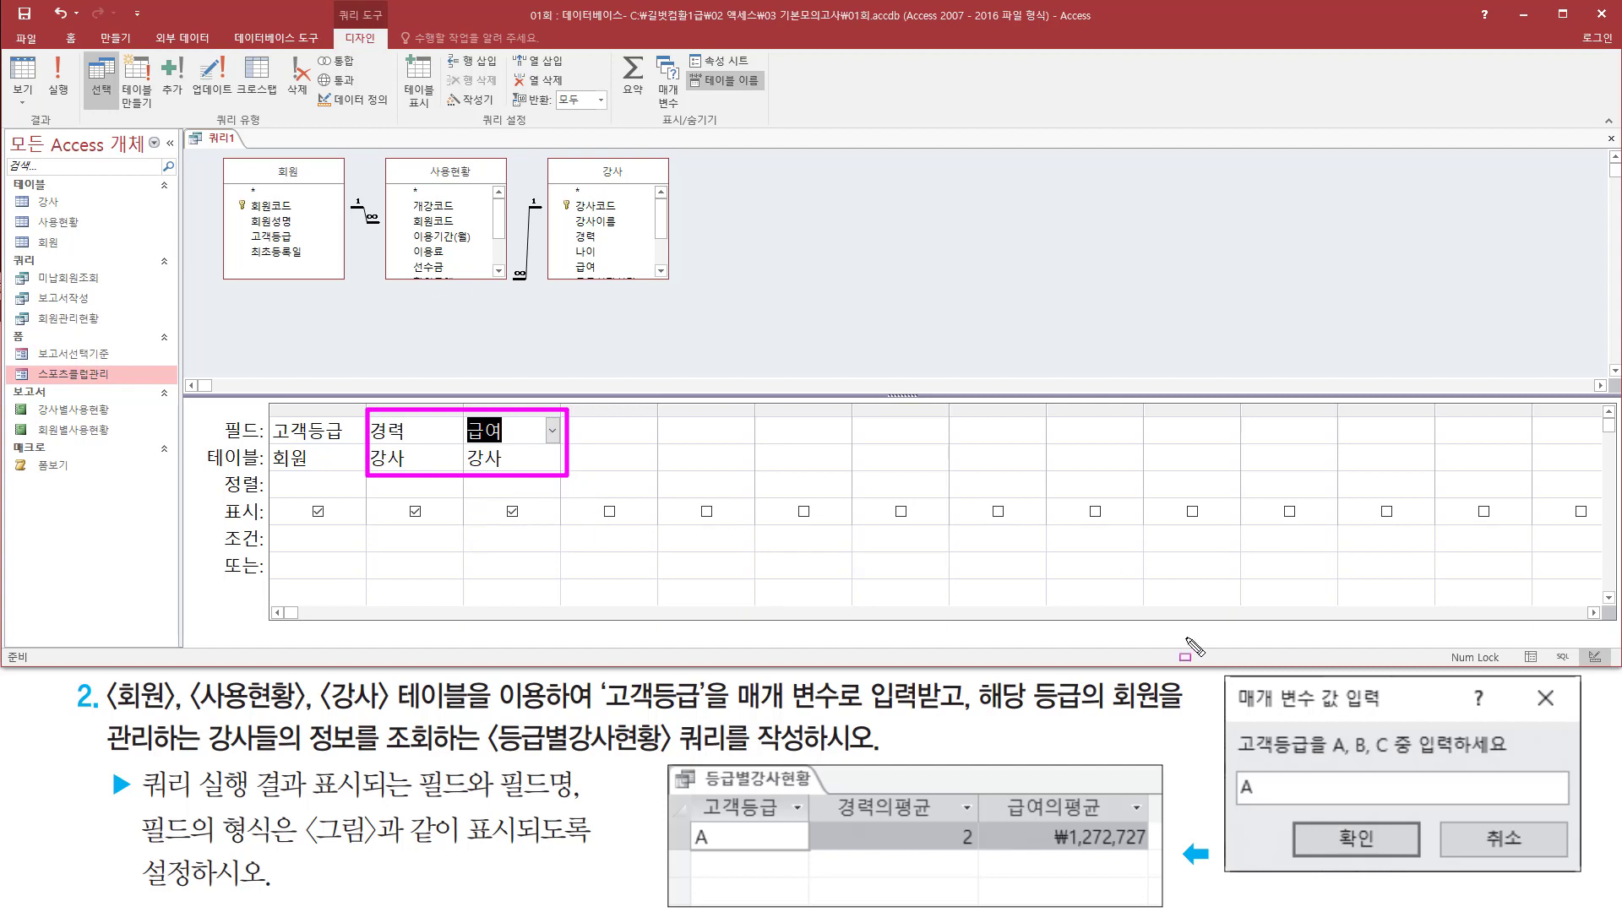
left_click_drag(1232, 773, 1261, 808)
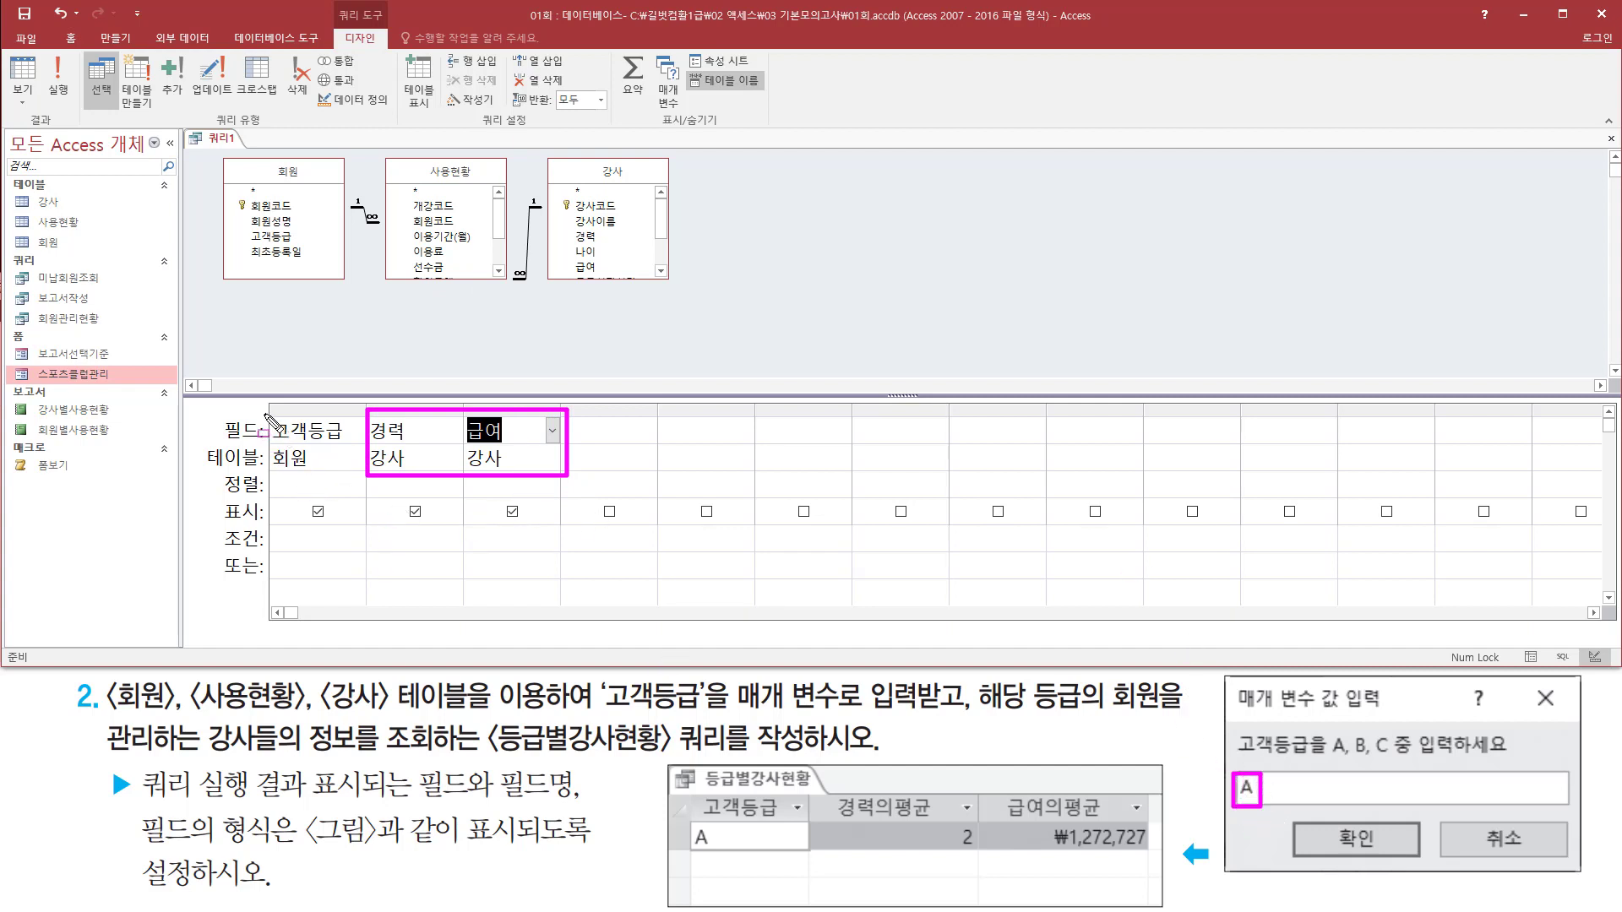
left_click_drag(267, 420, 369, 473)
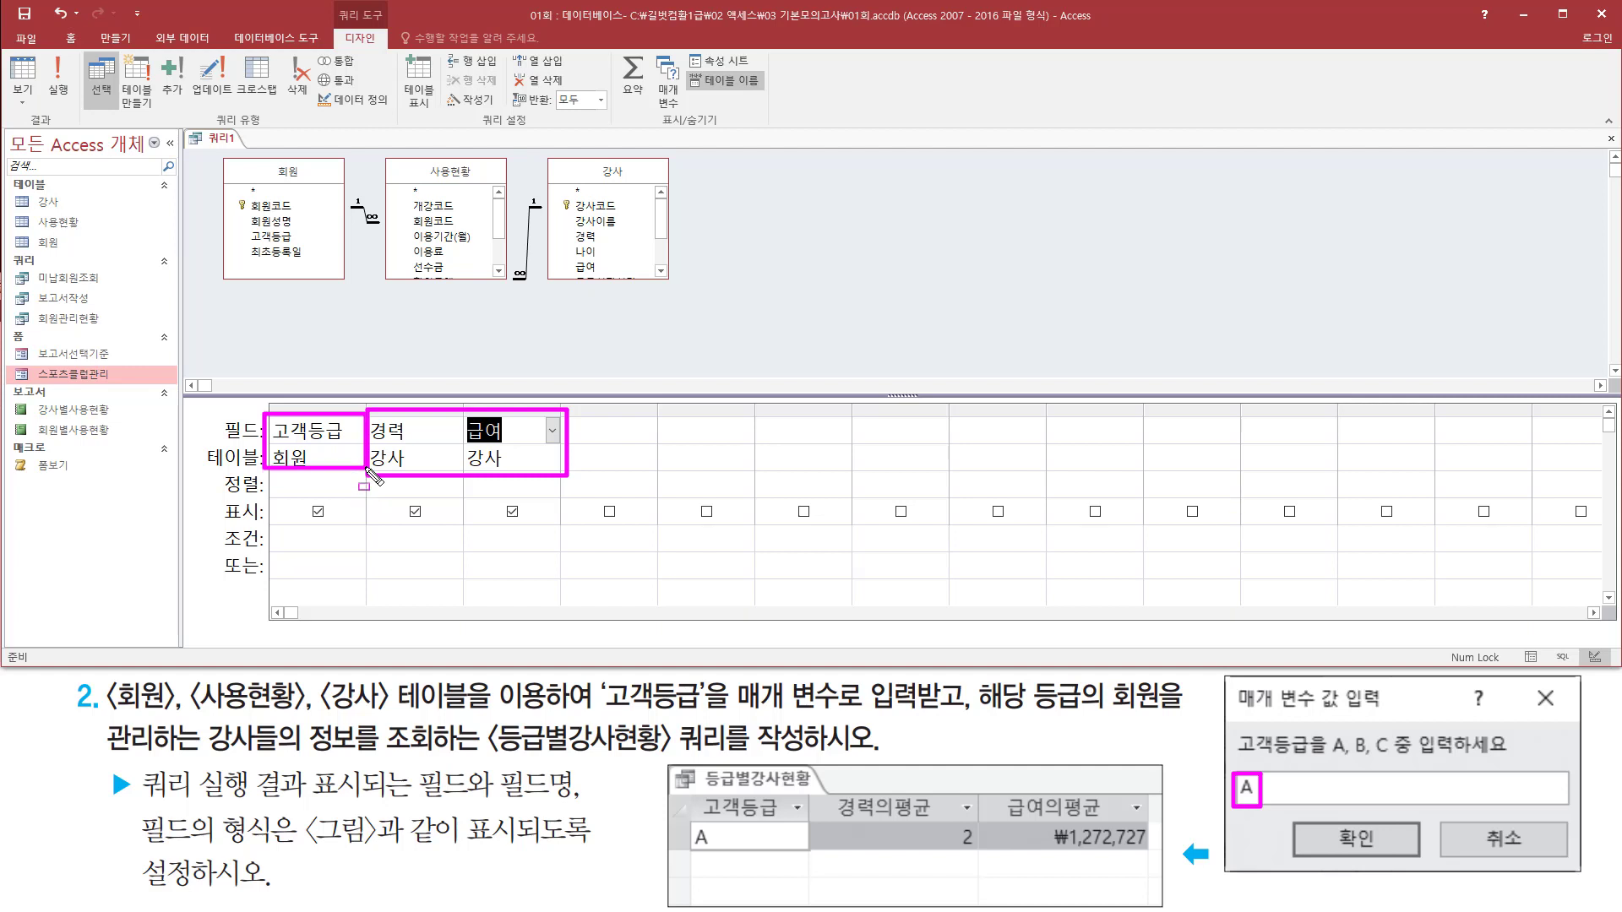
key("Escape")
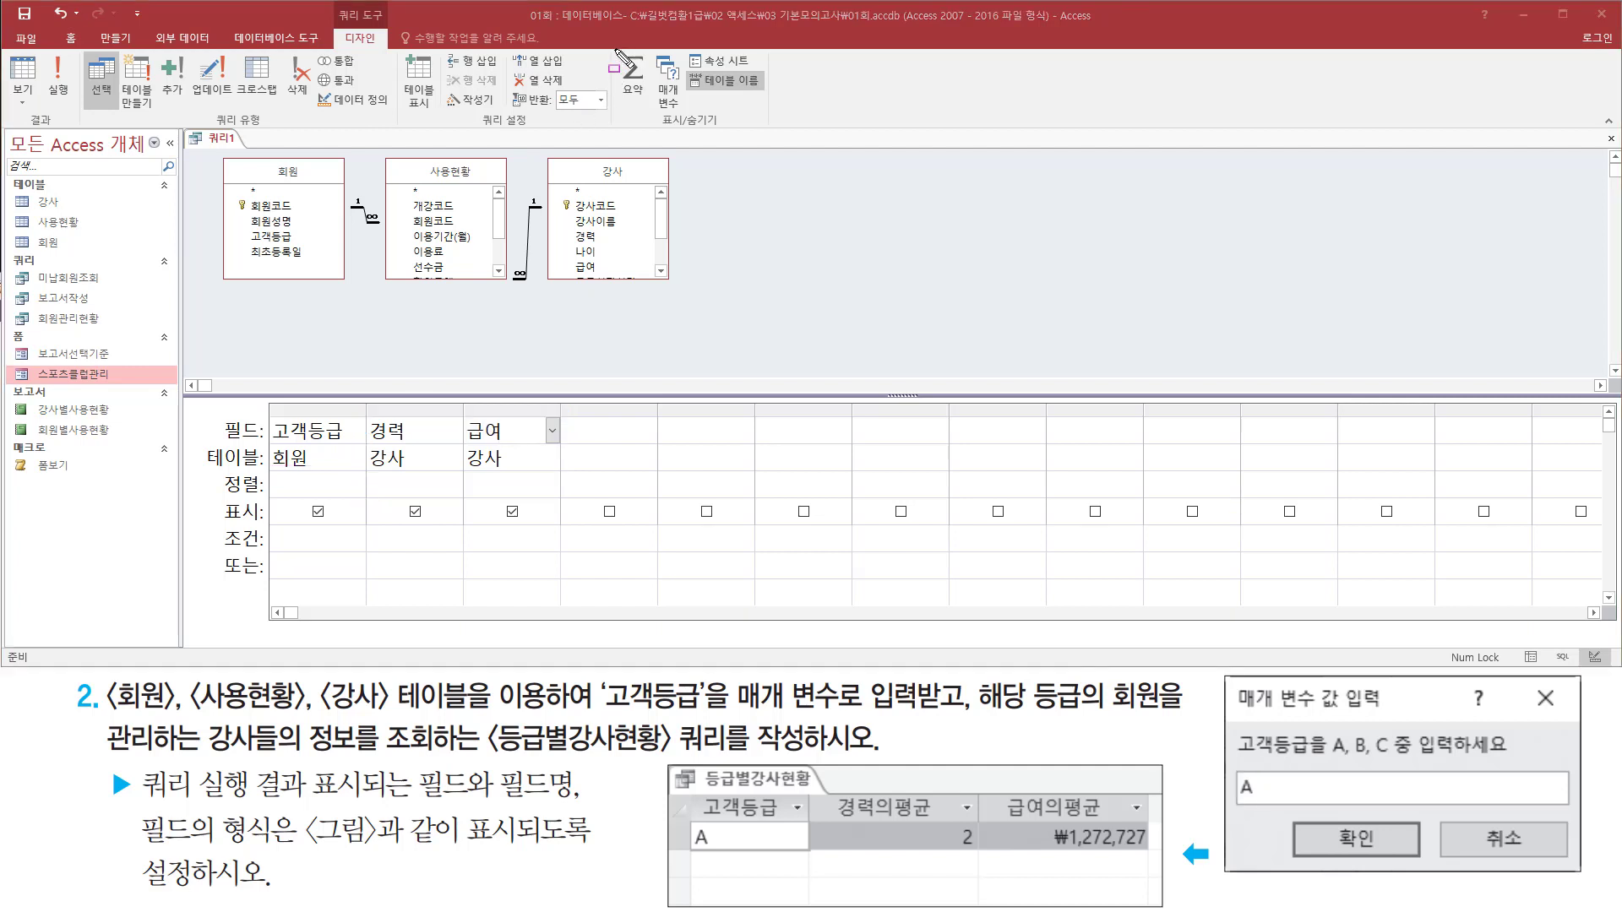
left_click_drag(615, 49, 651, 118)
key("Escape")
left_click(632, 78)
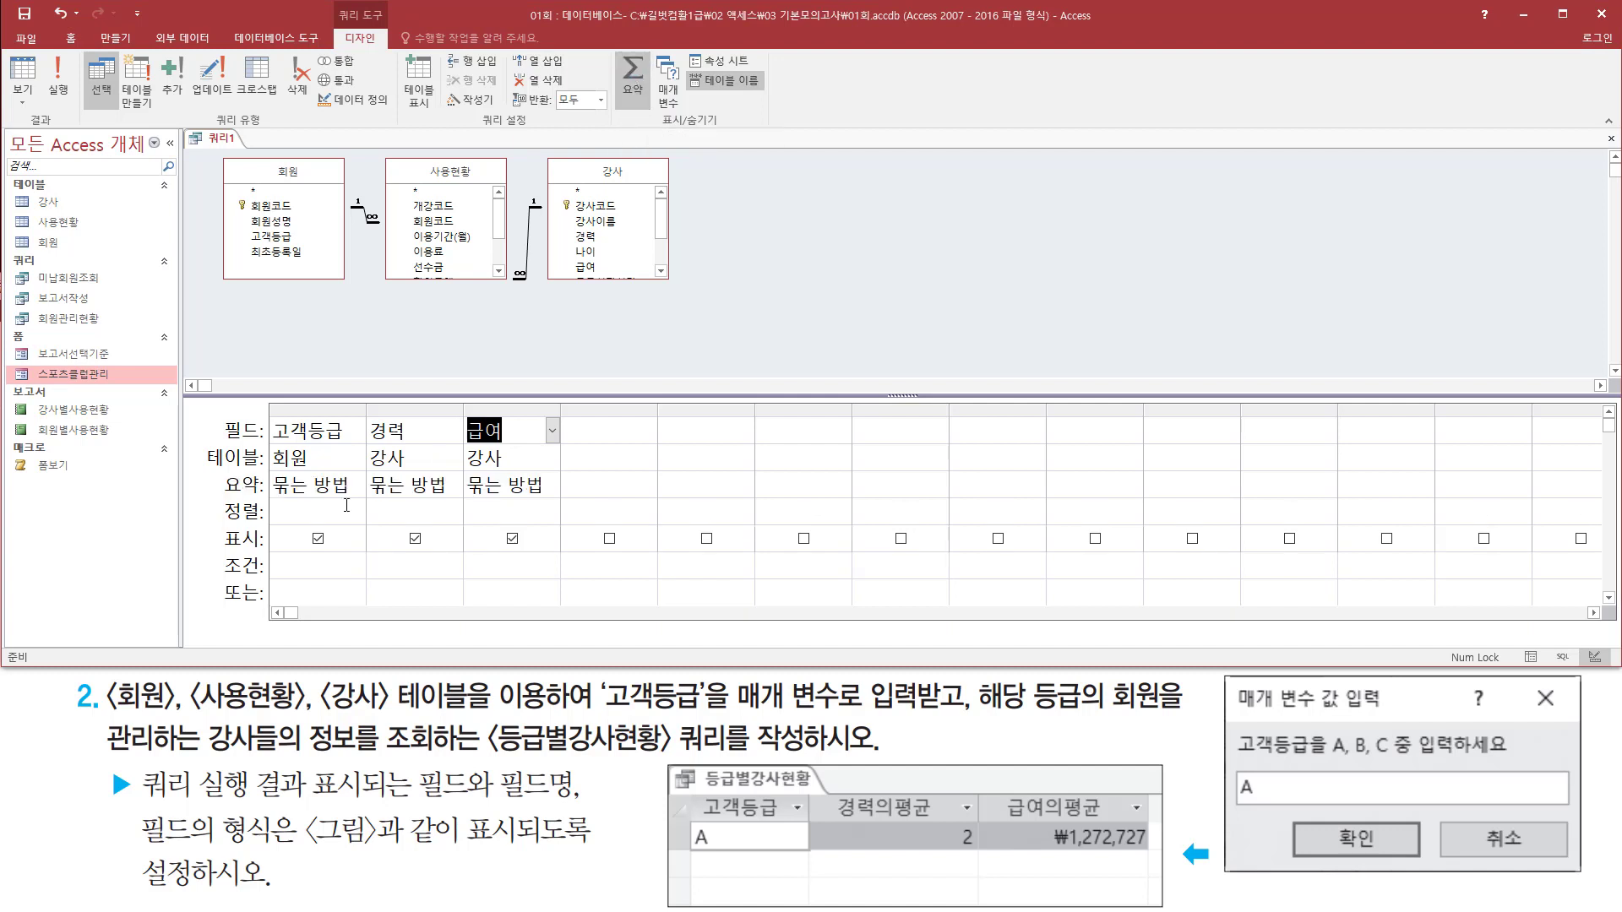
Step: Set the 요약 function of both the 경력 and 급여 columns to 평균
left_click_drag(263, 410, 360, 440)
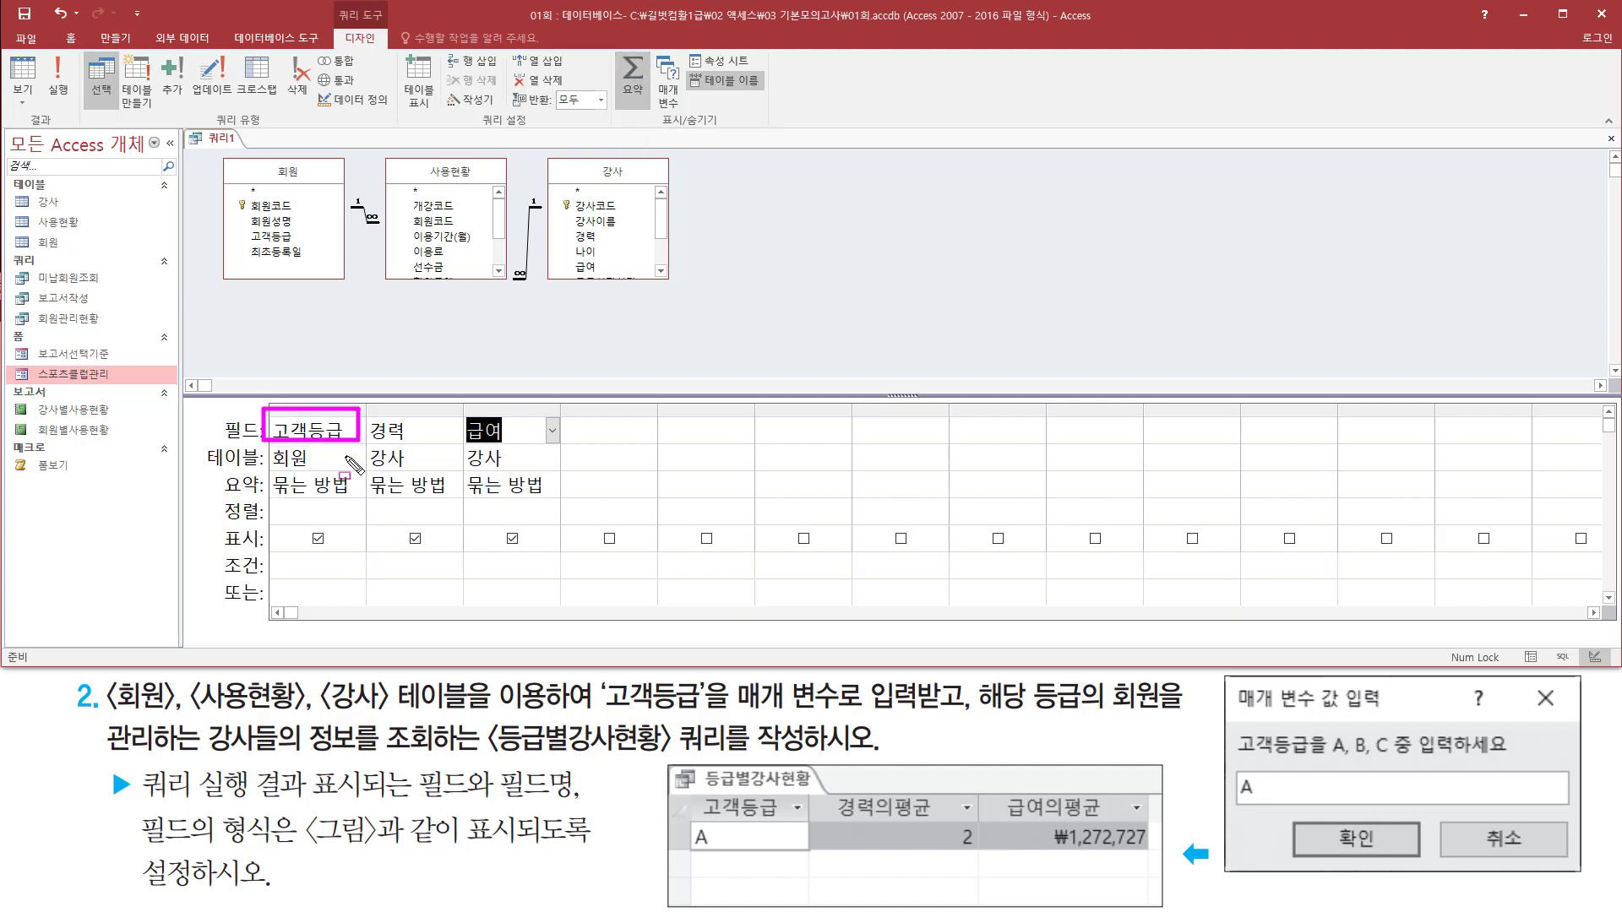
left_click_drag(271, 498, 352, 498)
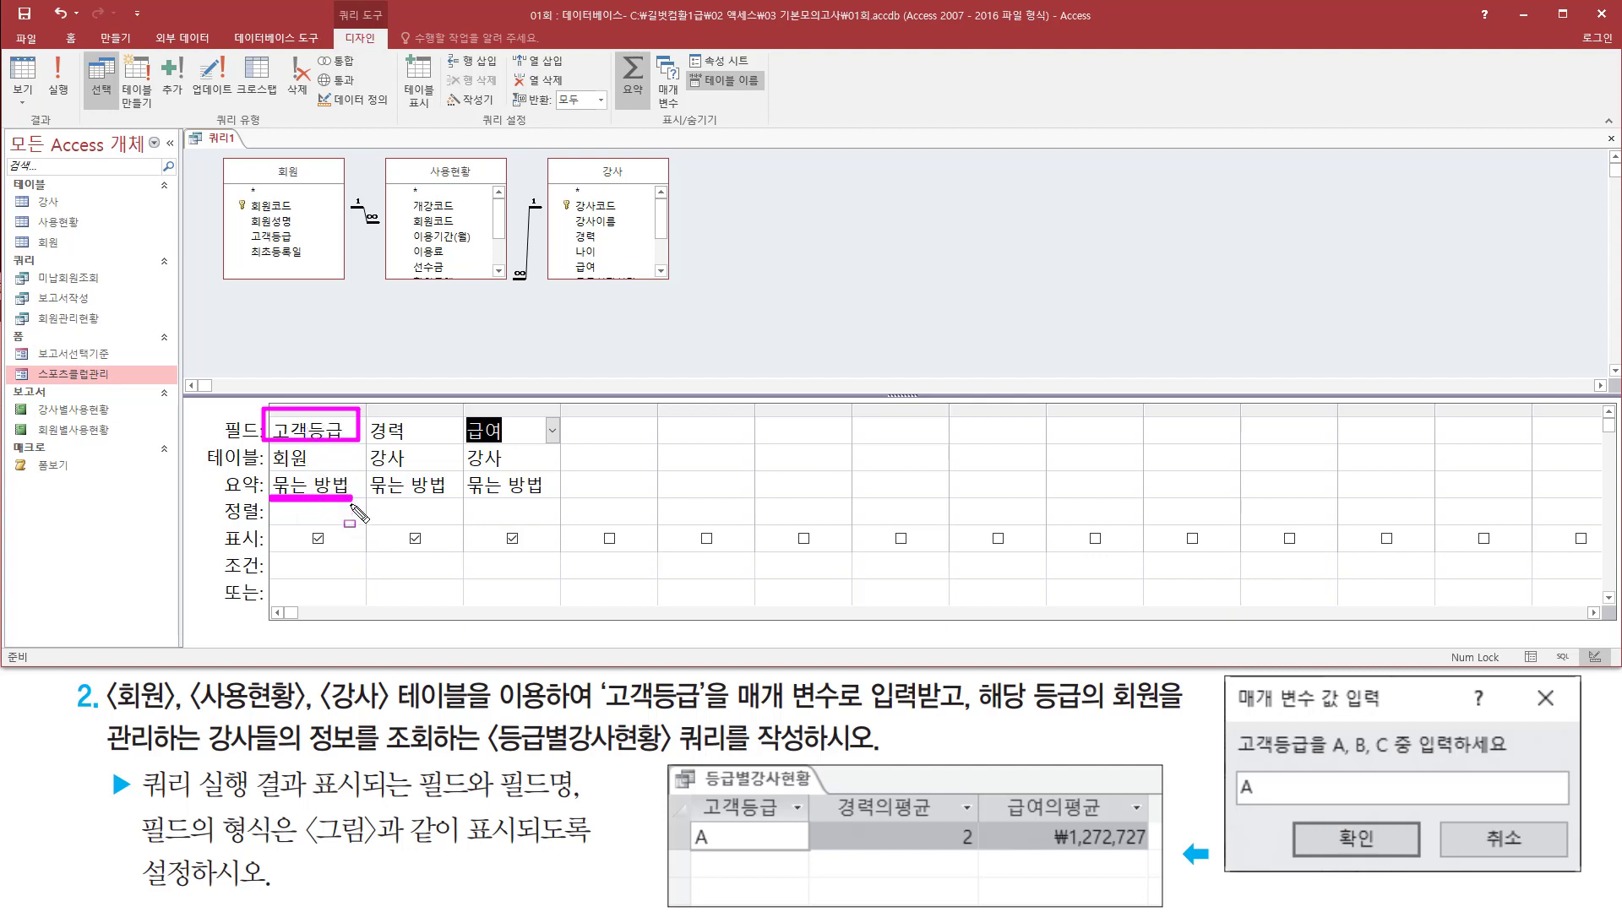
left_click(433, 489)
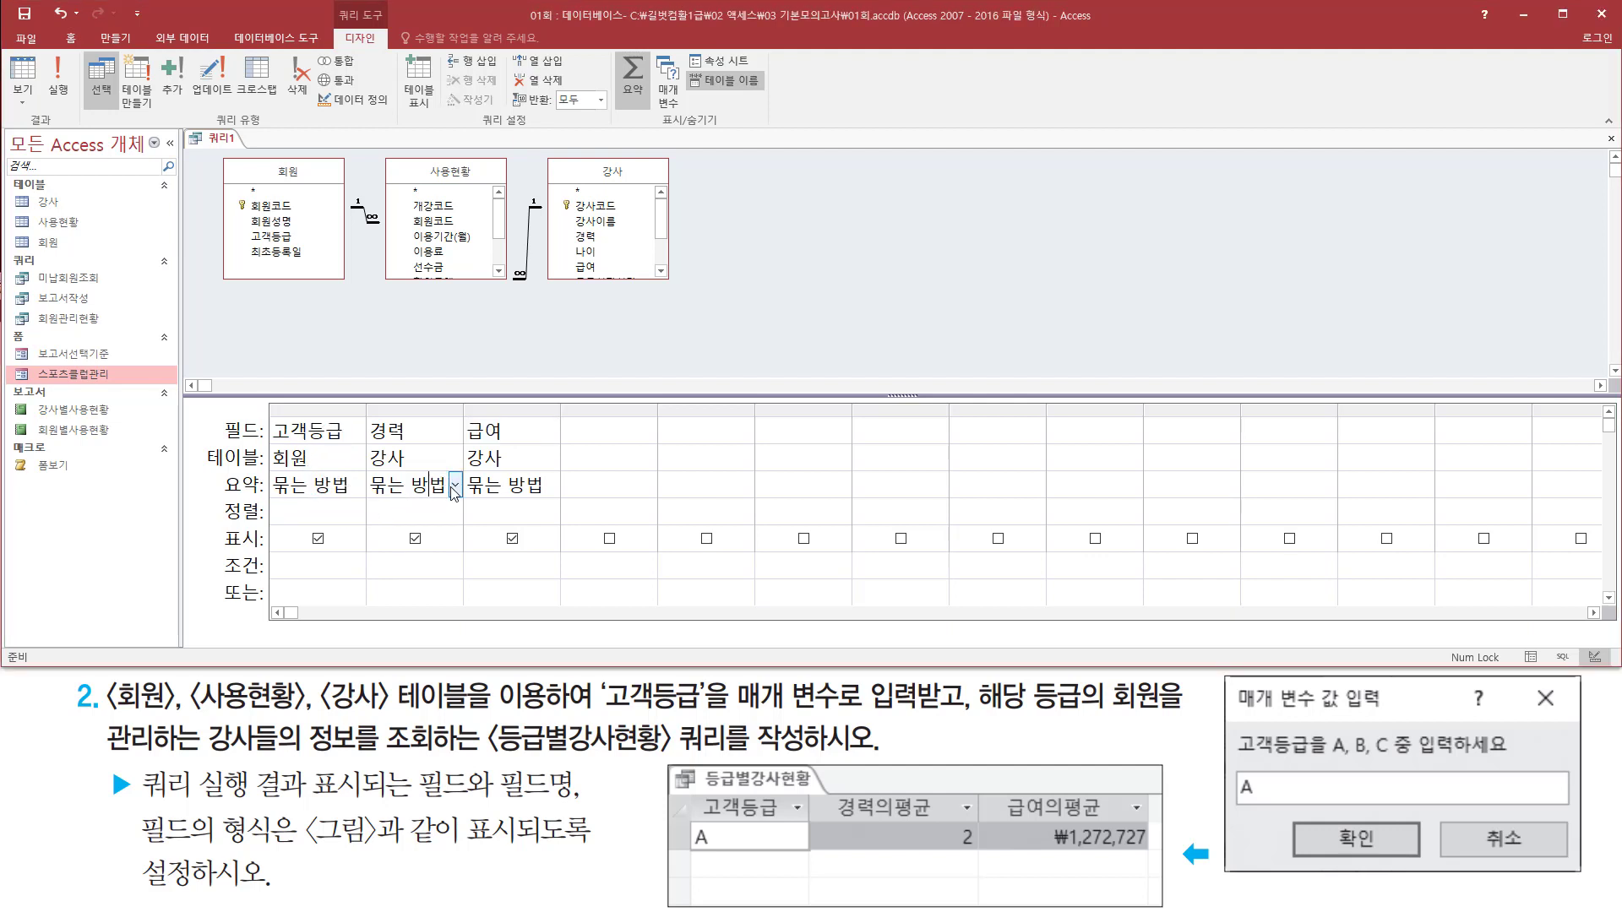
left_click(454, 485)
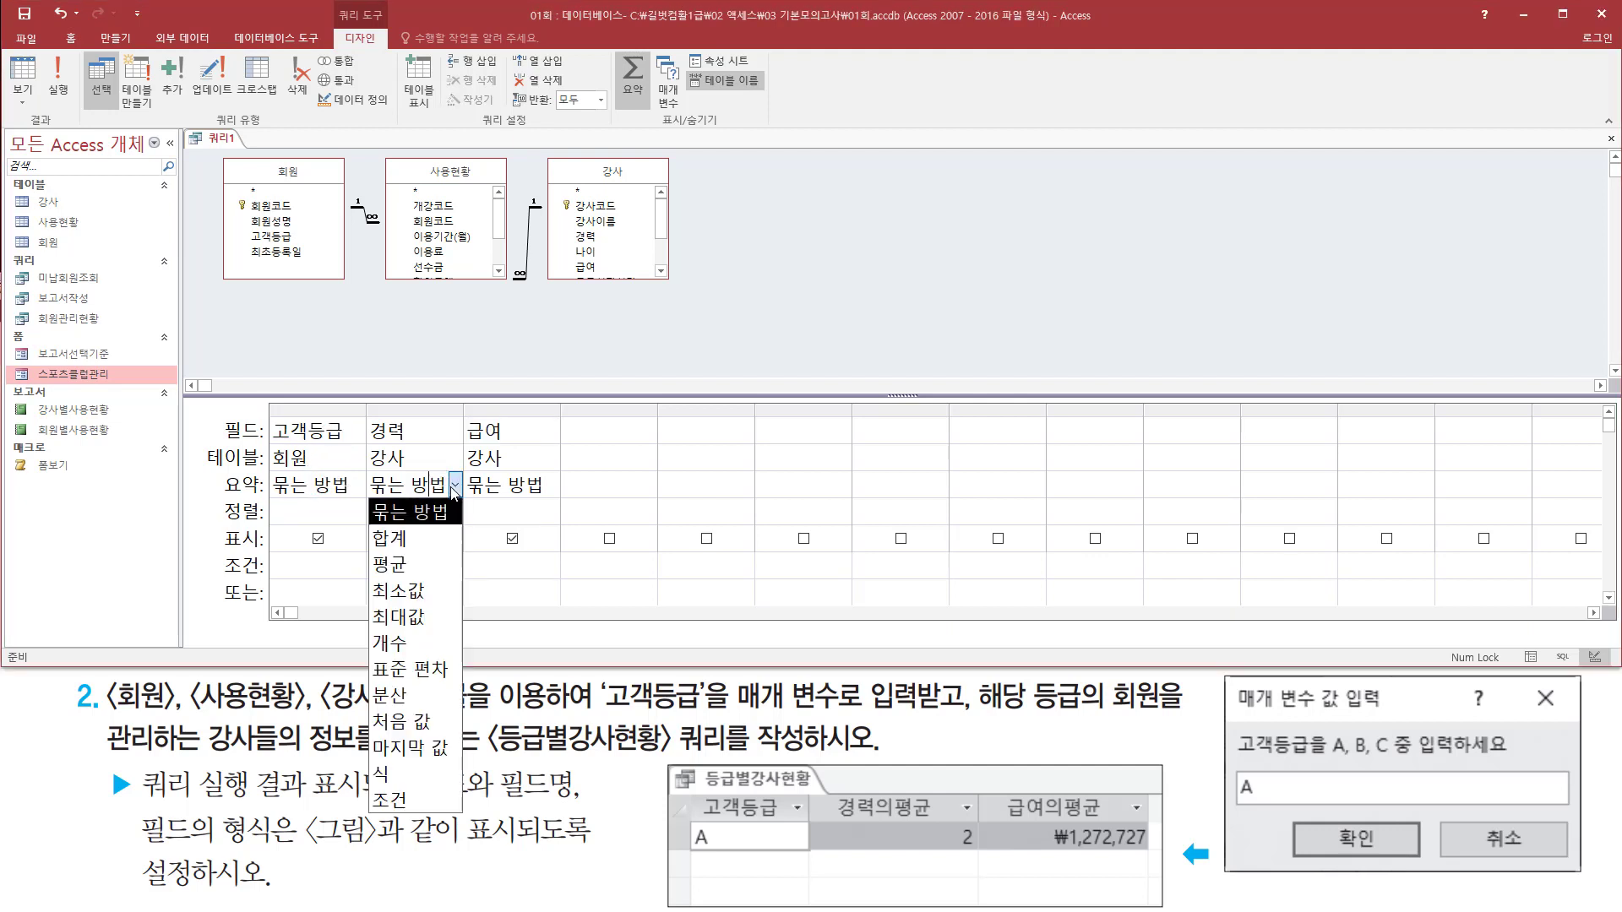
left_click(416, 564)
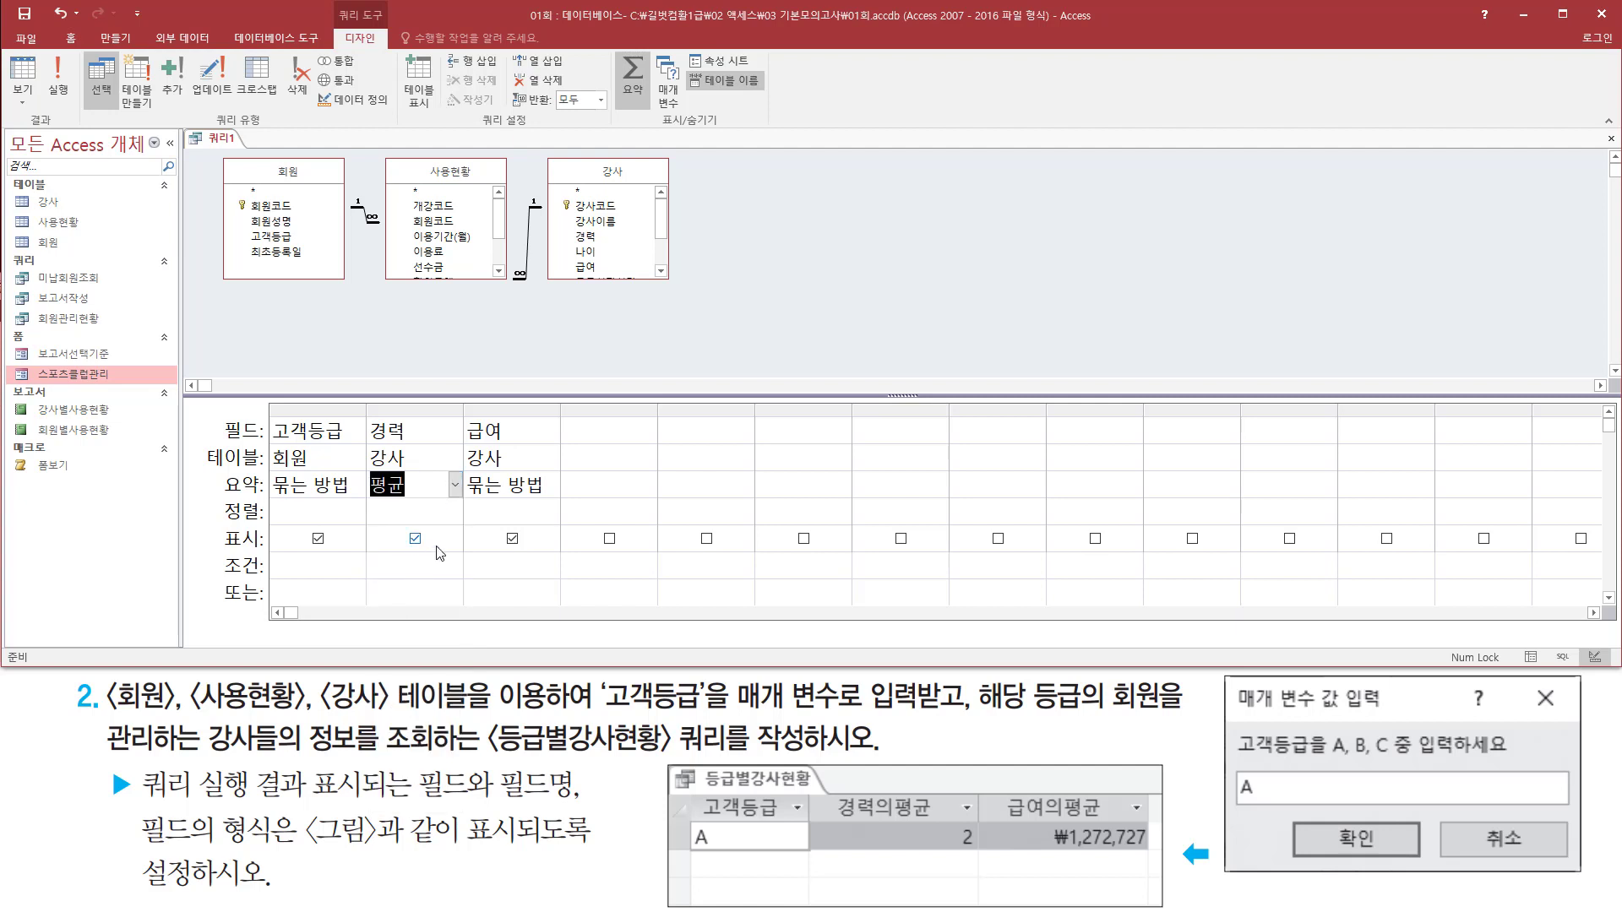
left_click(533, 484)
left_click(553, 487)
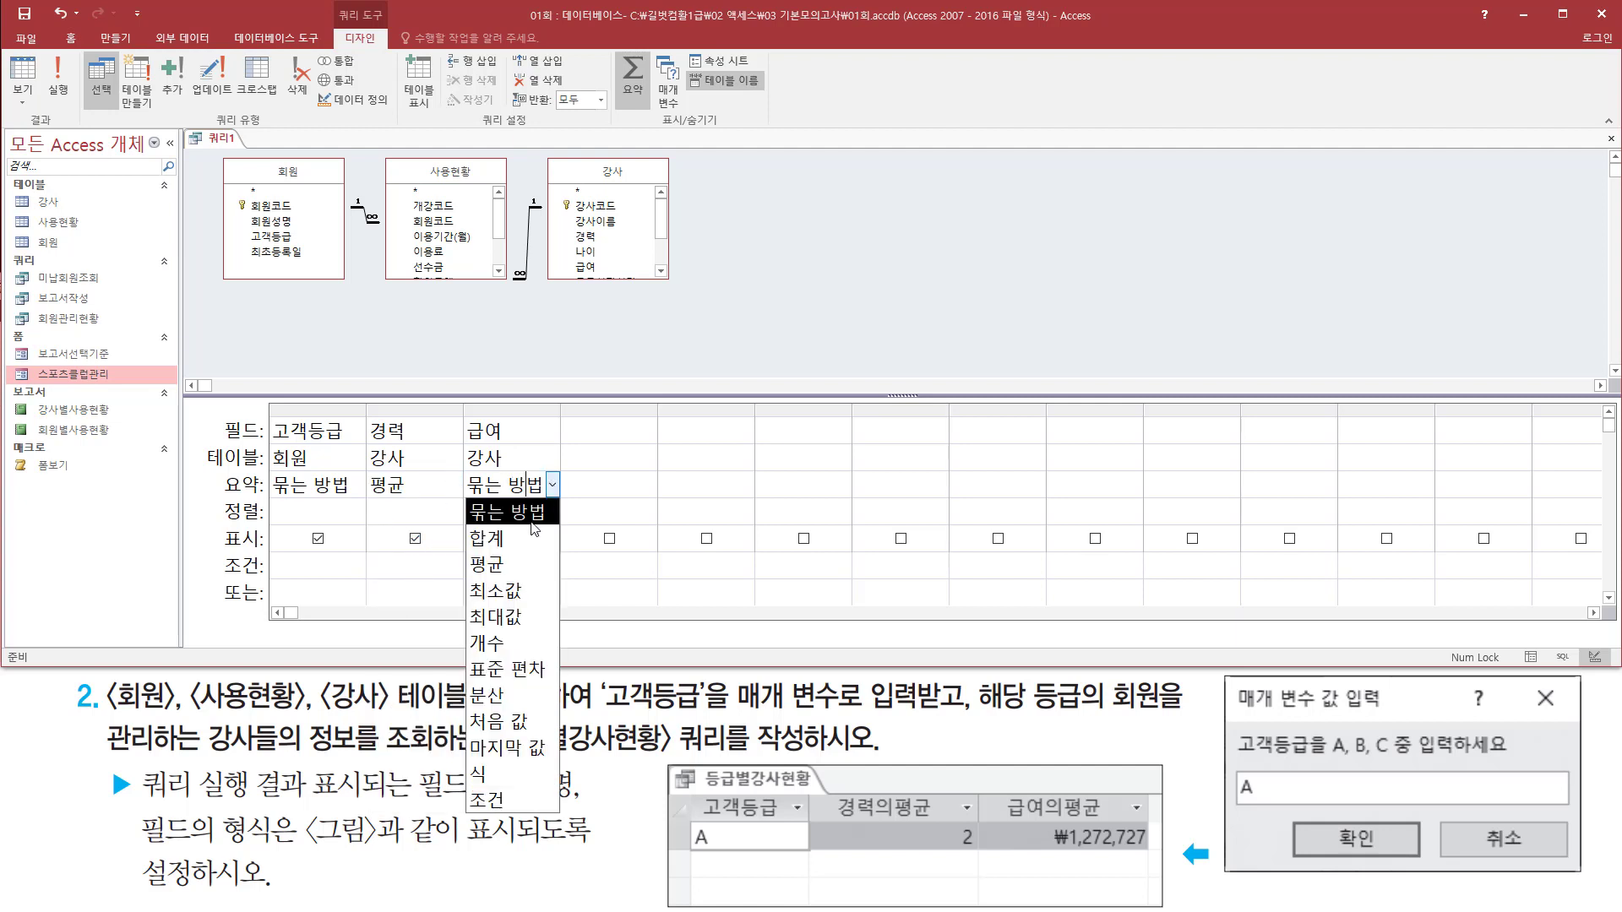
left_click(525, 566)
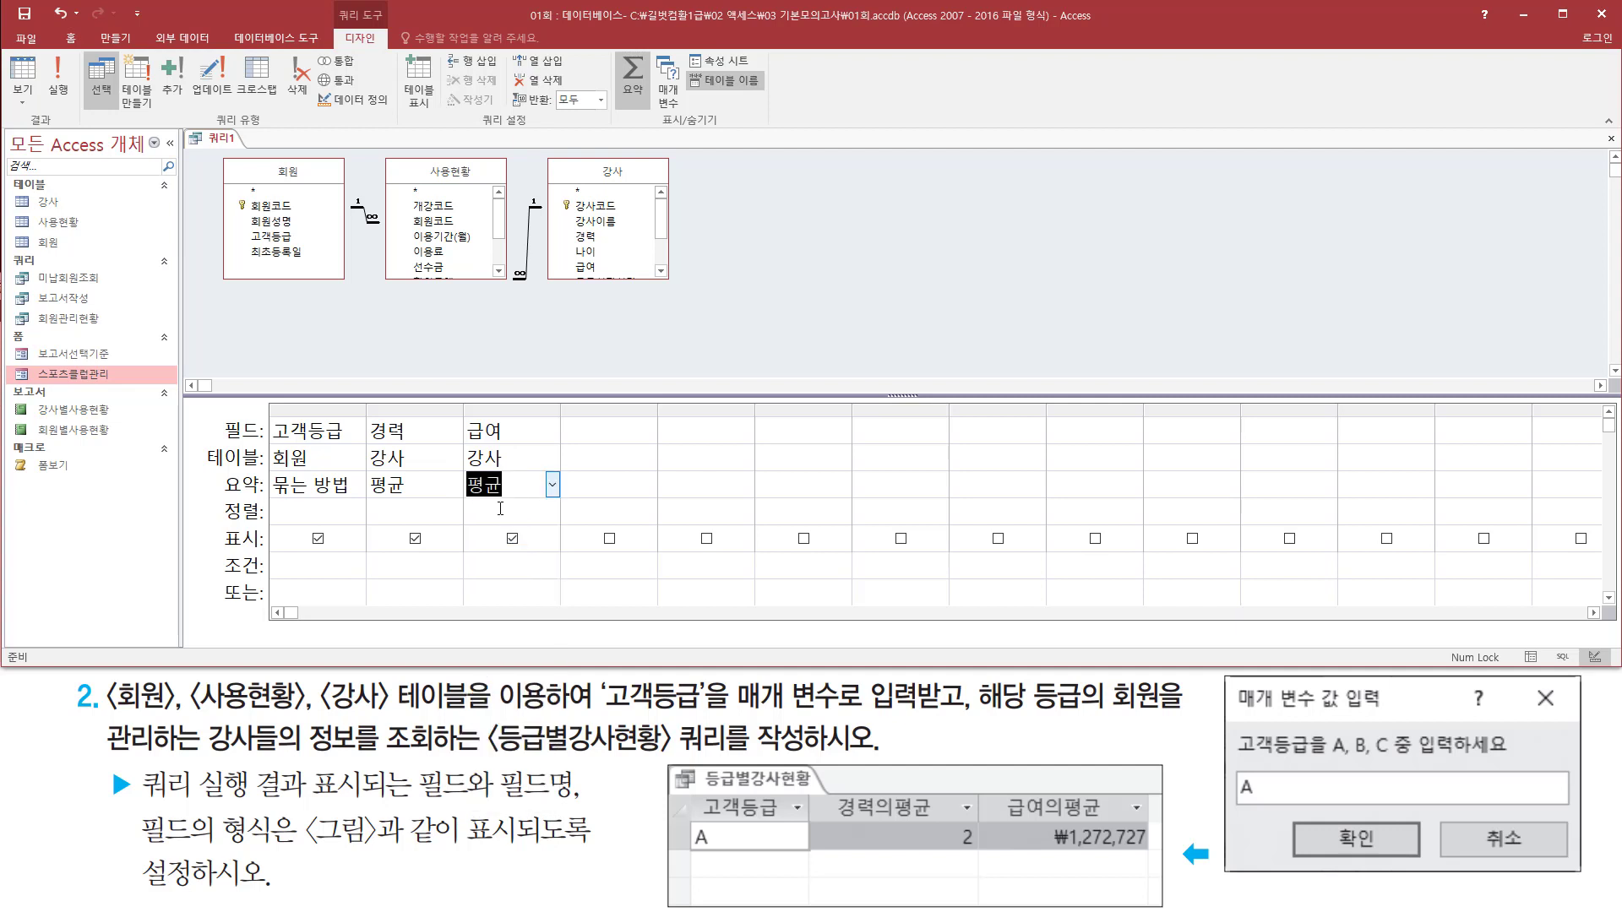
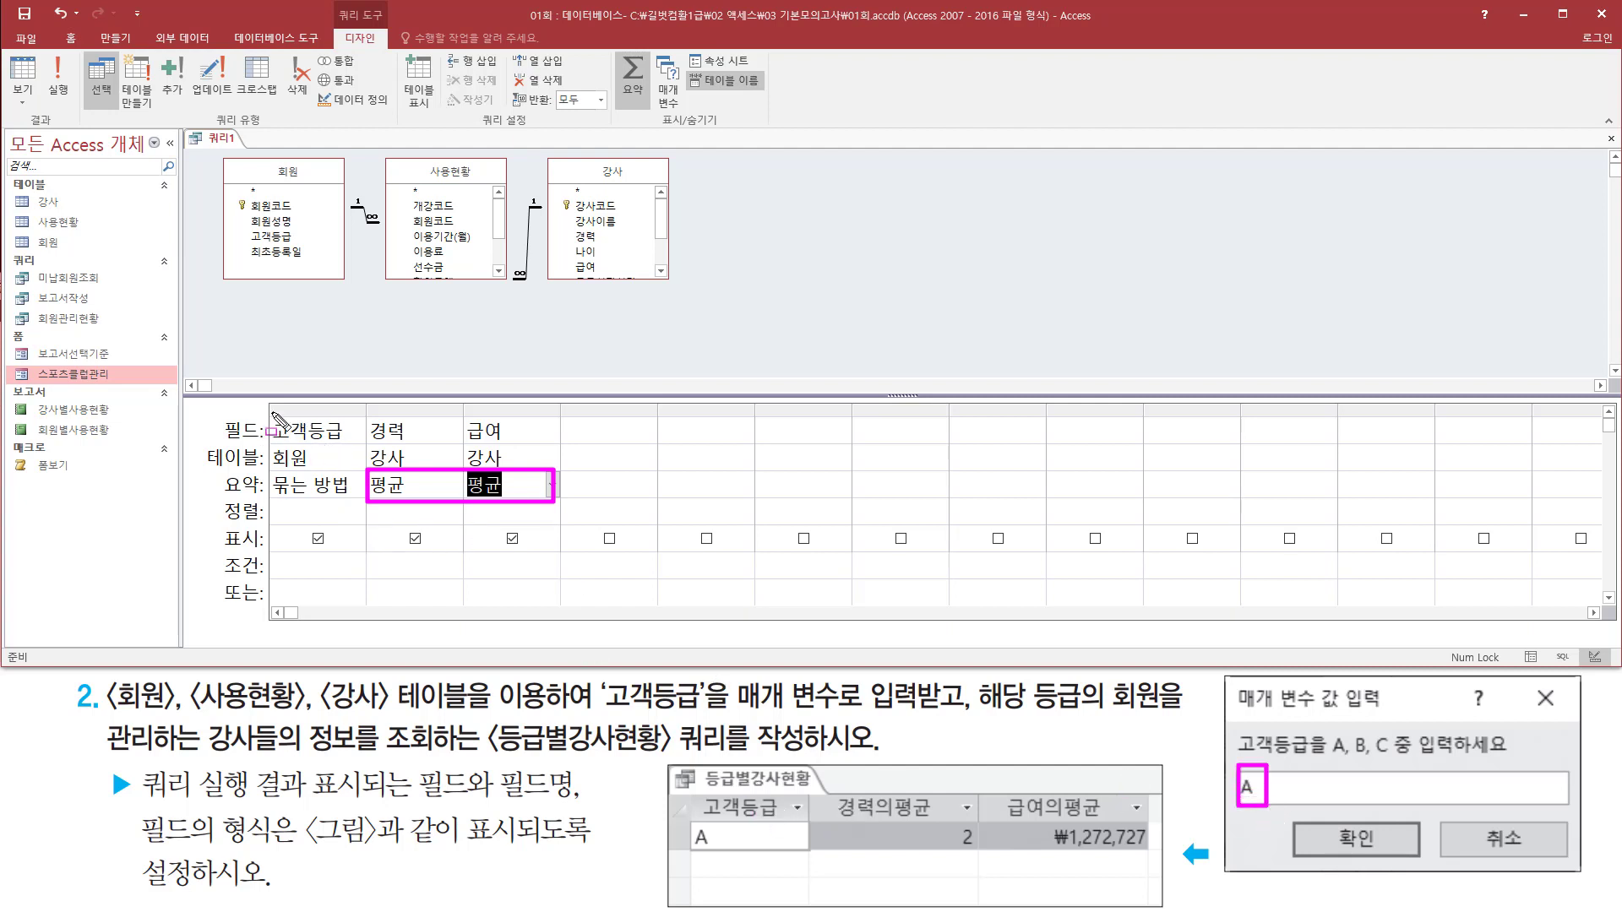
Step: Run the grouped query and examine the average 경력 and 급여 for each 고객등급
mouse_move(271, 412)
left_mouse_down()
mouse_move(324, 505)
mouse_move(356, 506)
left_mouse_up()
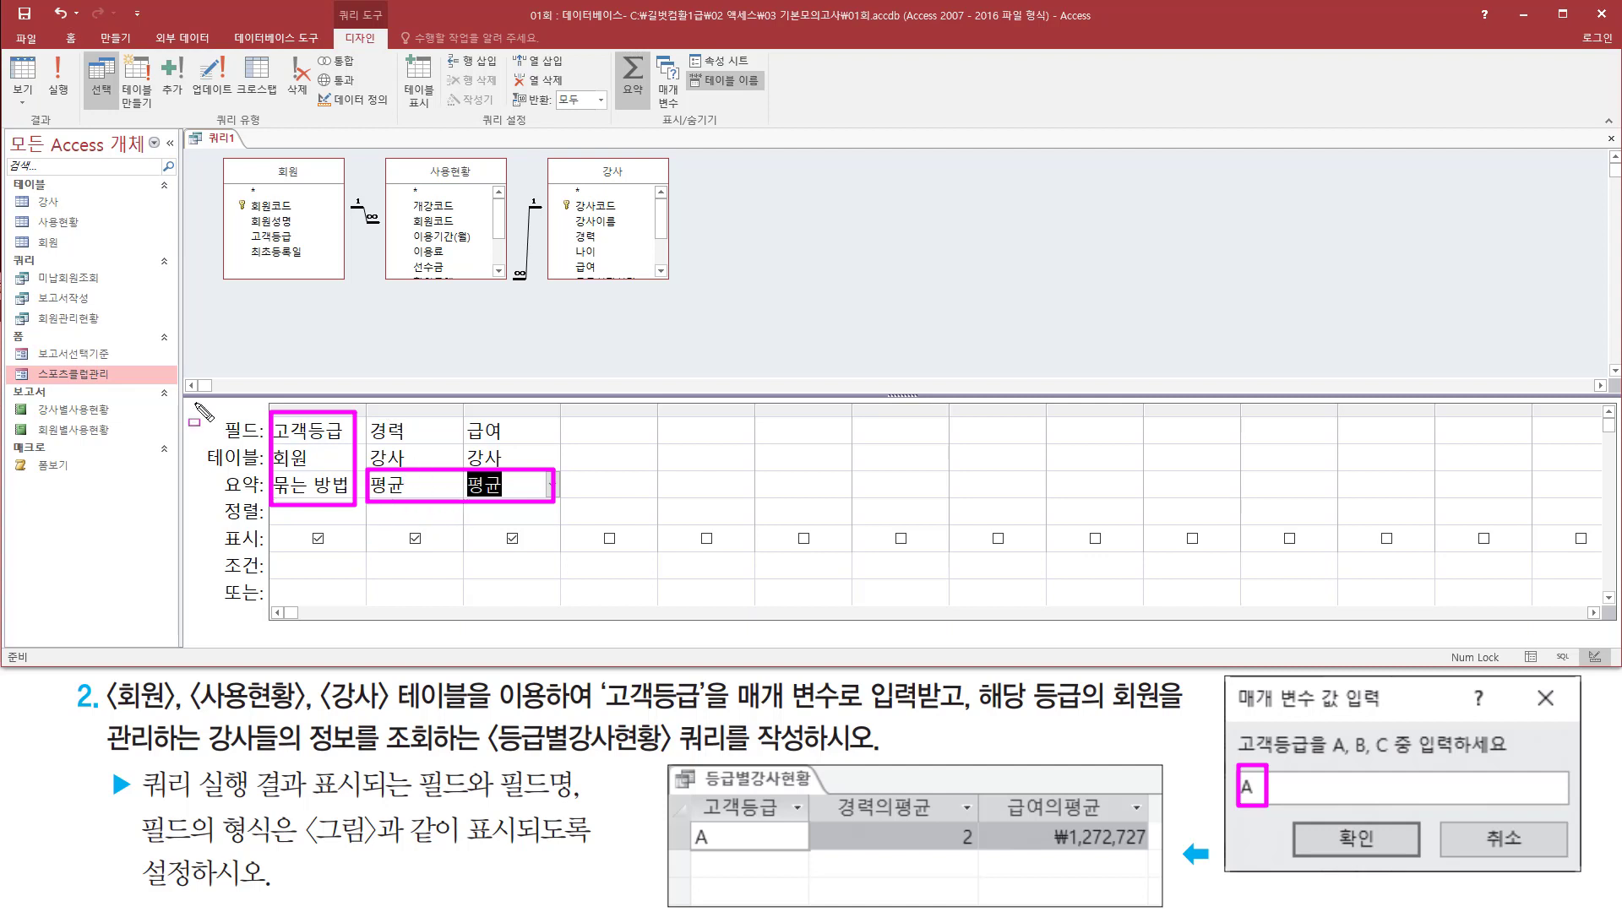
key("Escape")
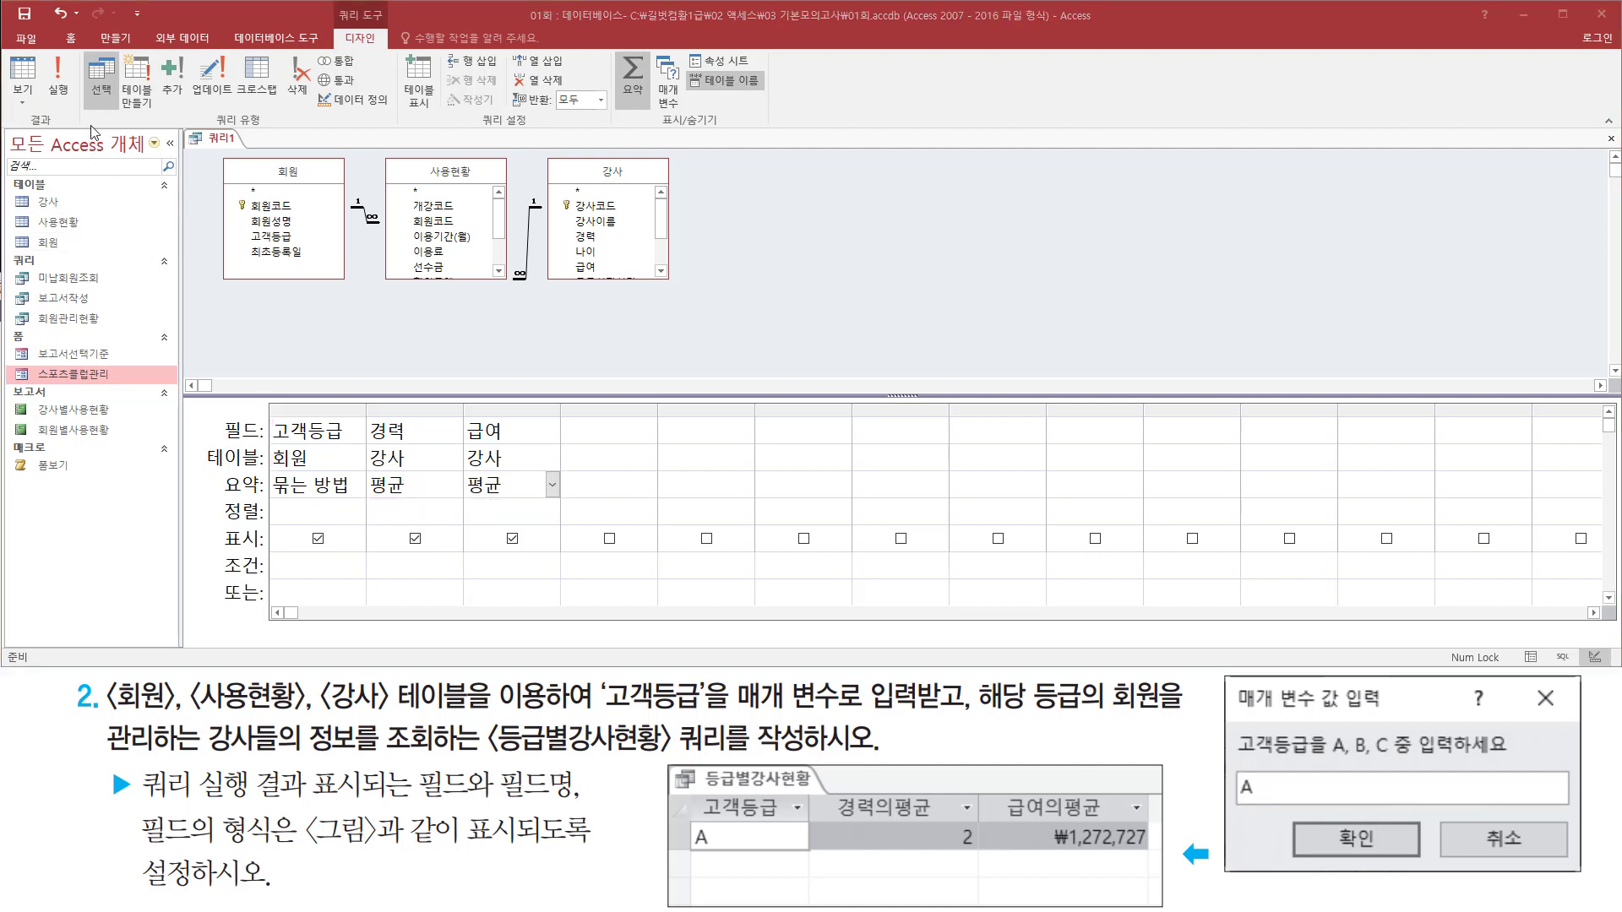
left_click(63, 89)
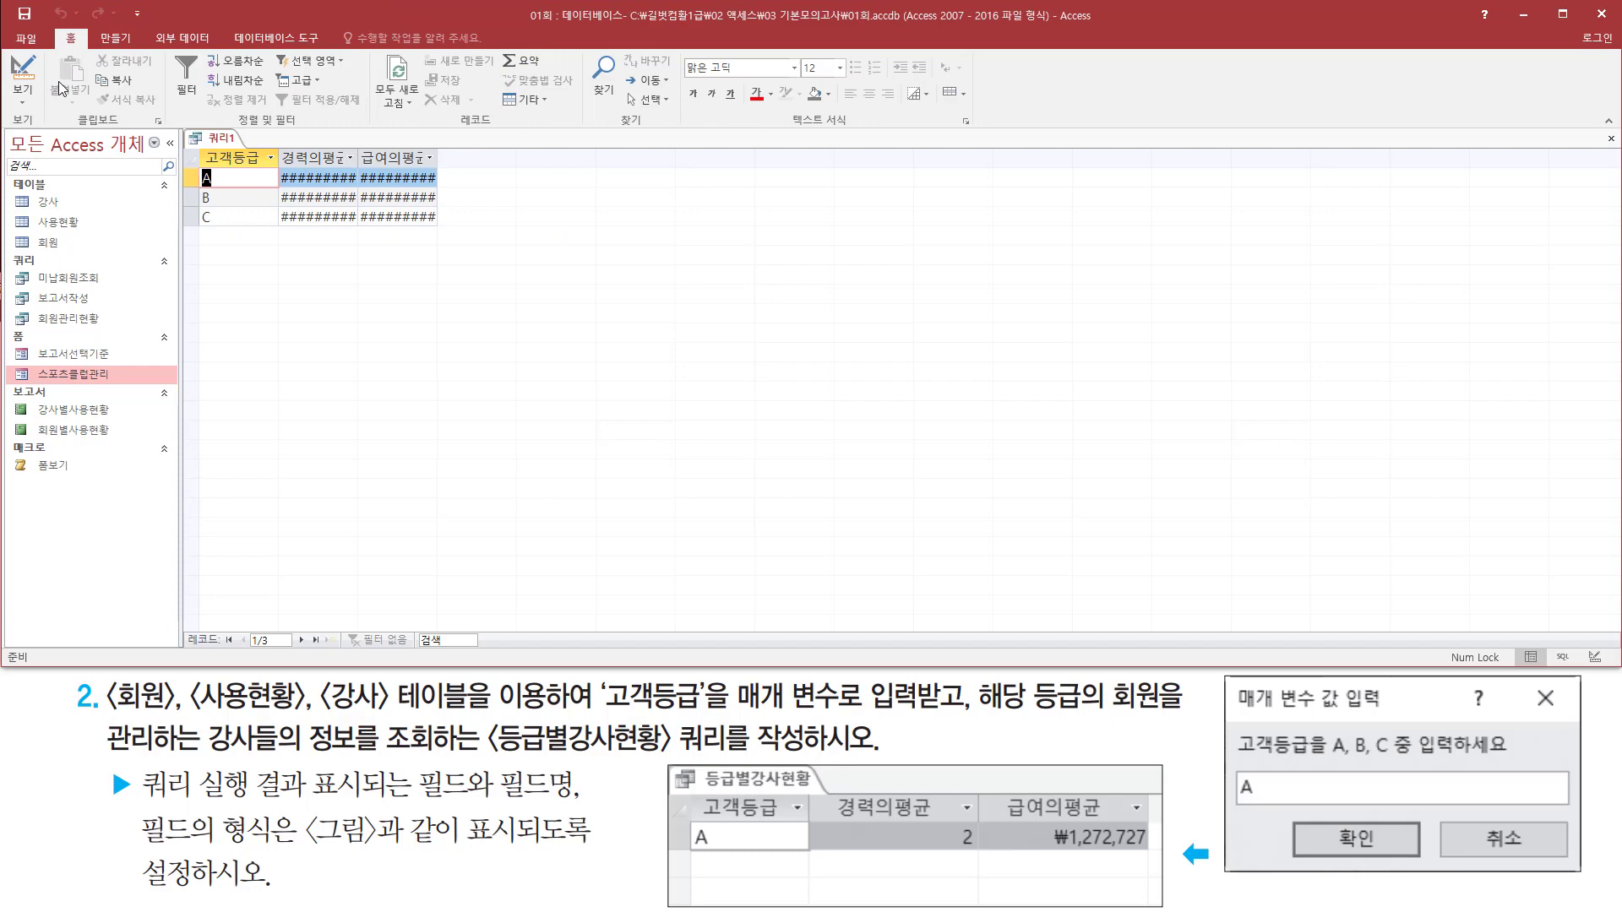
key("ctrl+2")
mouse_move(193, 138)
left_mouse_down()
mouse_move(255, 228)
mouse_move(464, 239)
left_mouse_up()
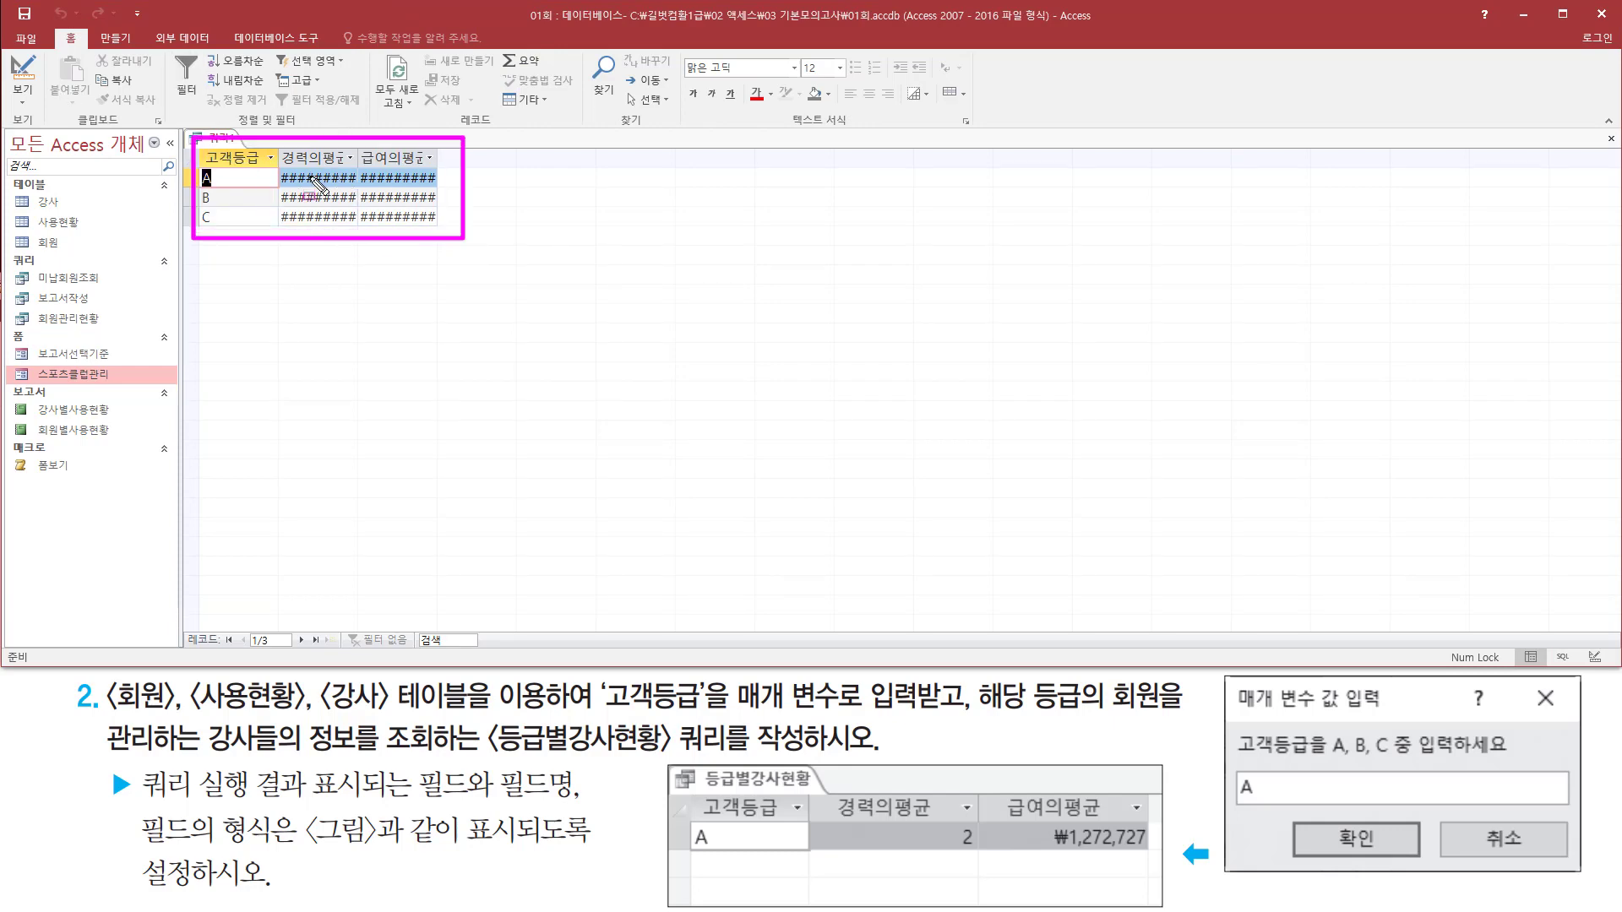
Step: Widen the 경력의평균 and 급여의평균 columns of the query datasheet to fit their contents
mouse_move(293, 168)
left_mouse_down()
mouse_move(354, 237)
mouse_move(346, 222)
left_mouse_up()
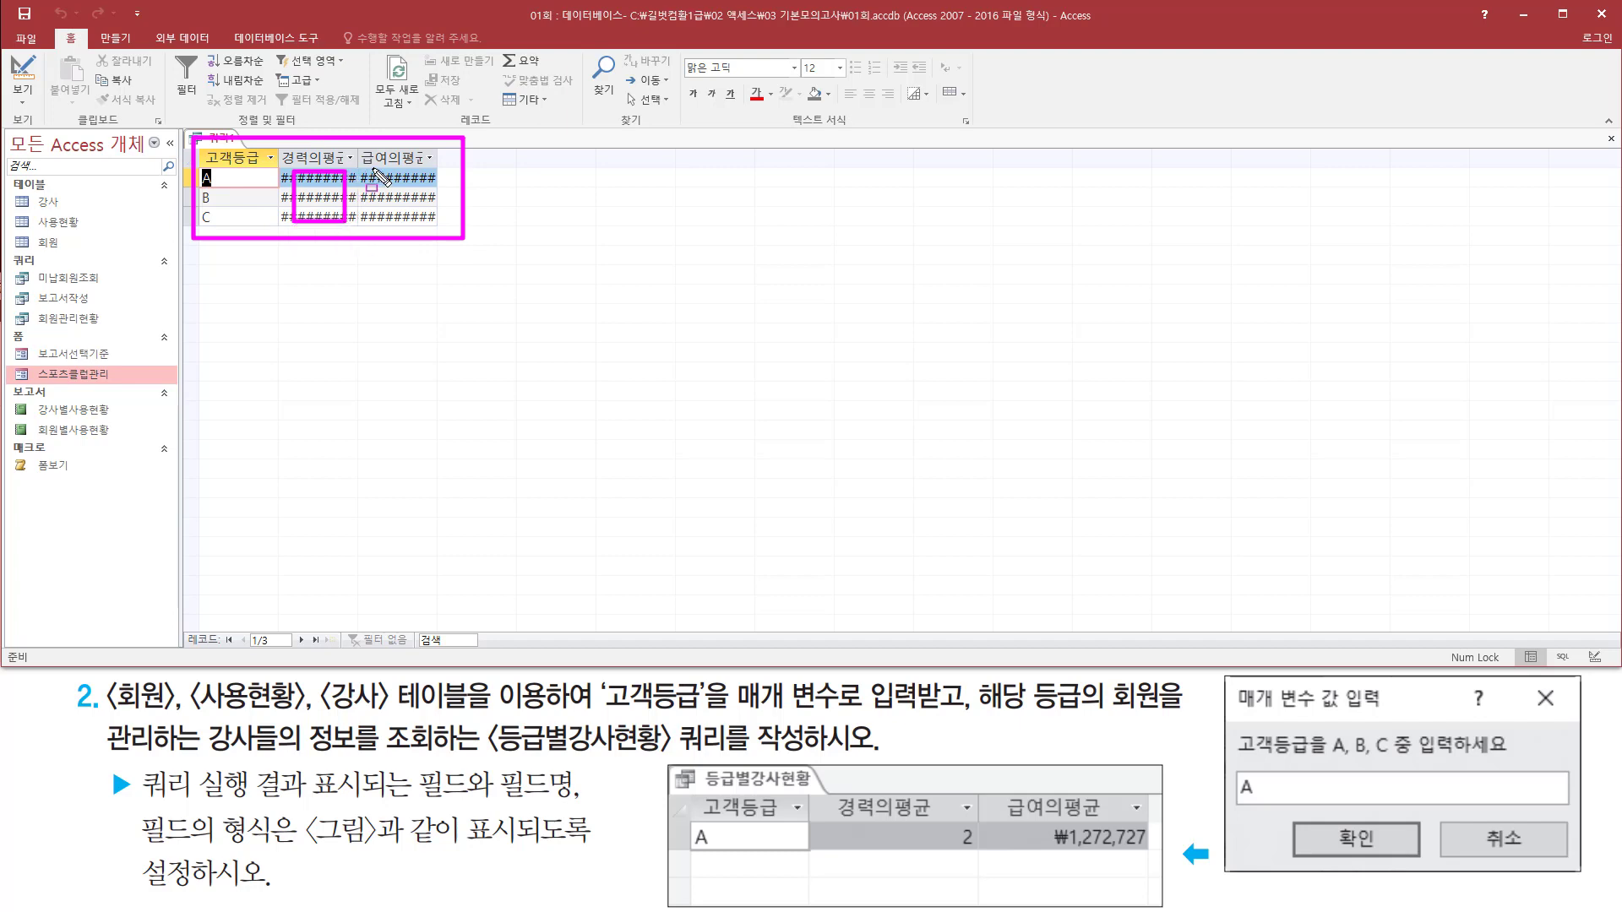
left_click_drag(371, 167, 440, 224)
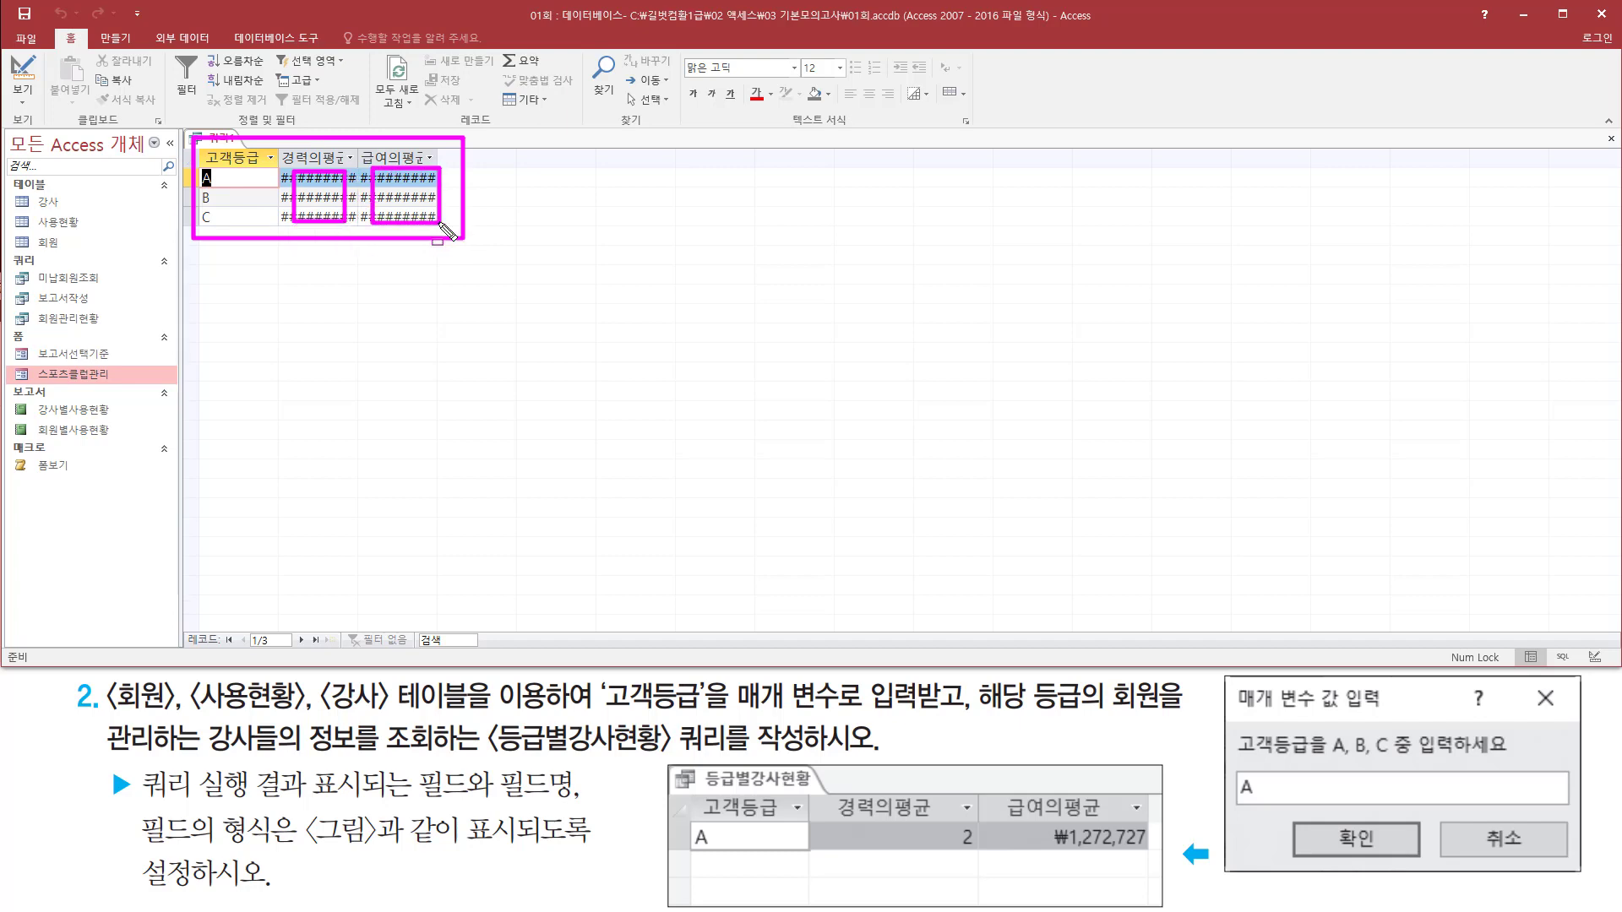
left_click_drag(355, 139, 362, 175)
left_click_drag(440, 142, 442, 176)
key("Escape")
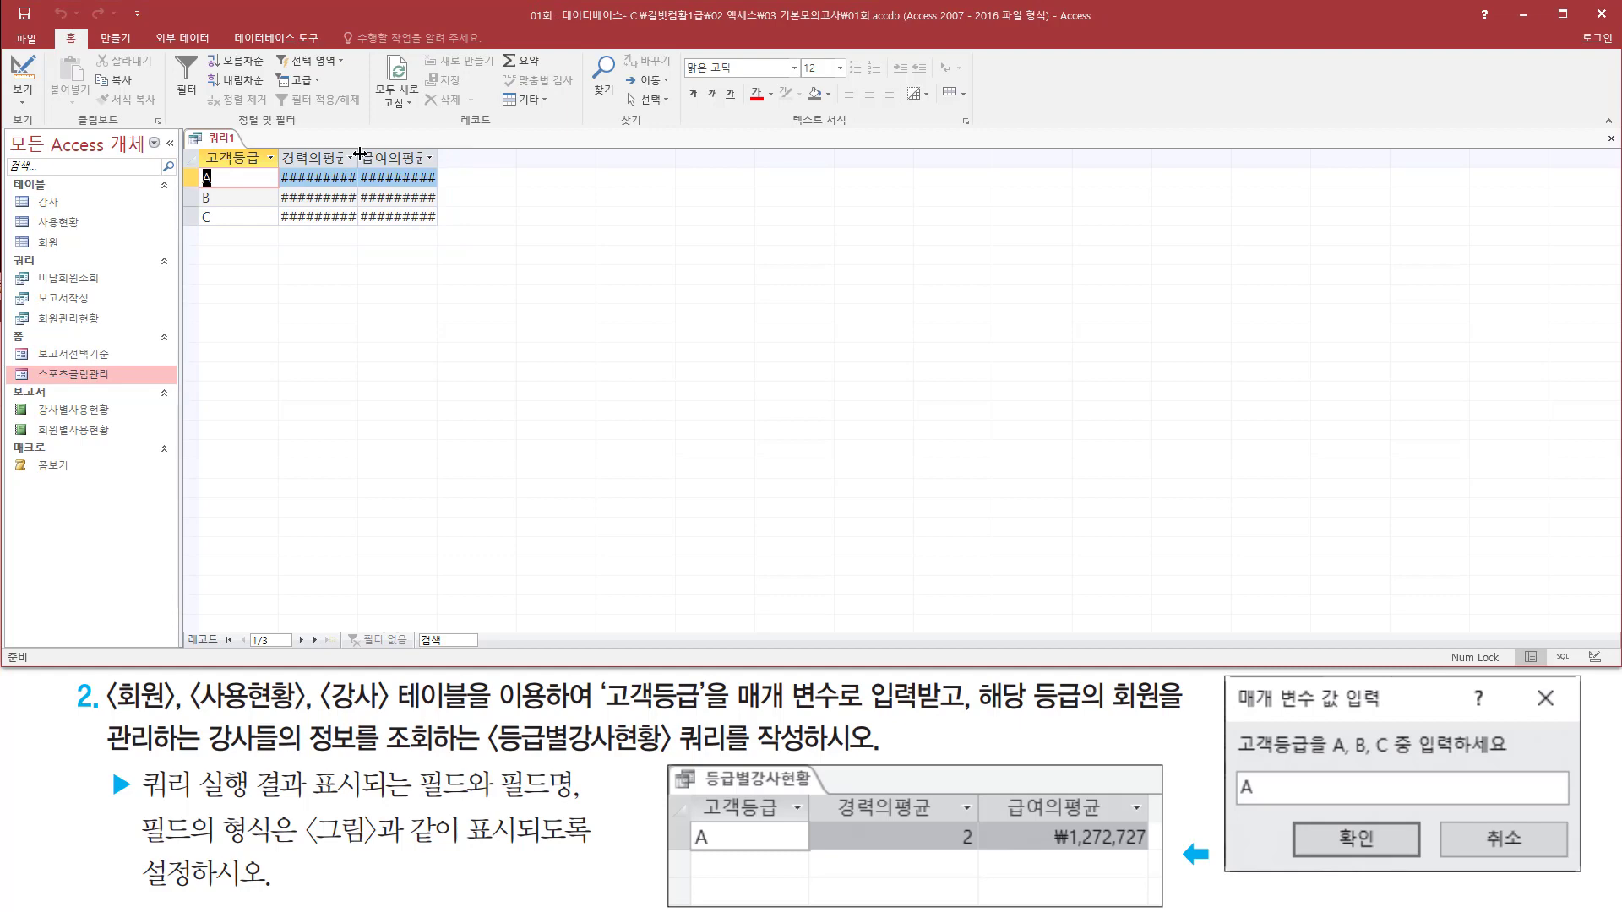
double_click(359, 154)
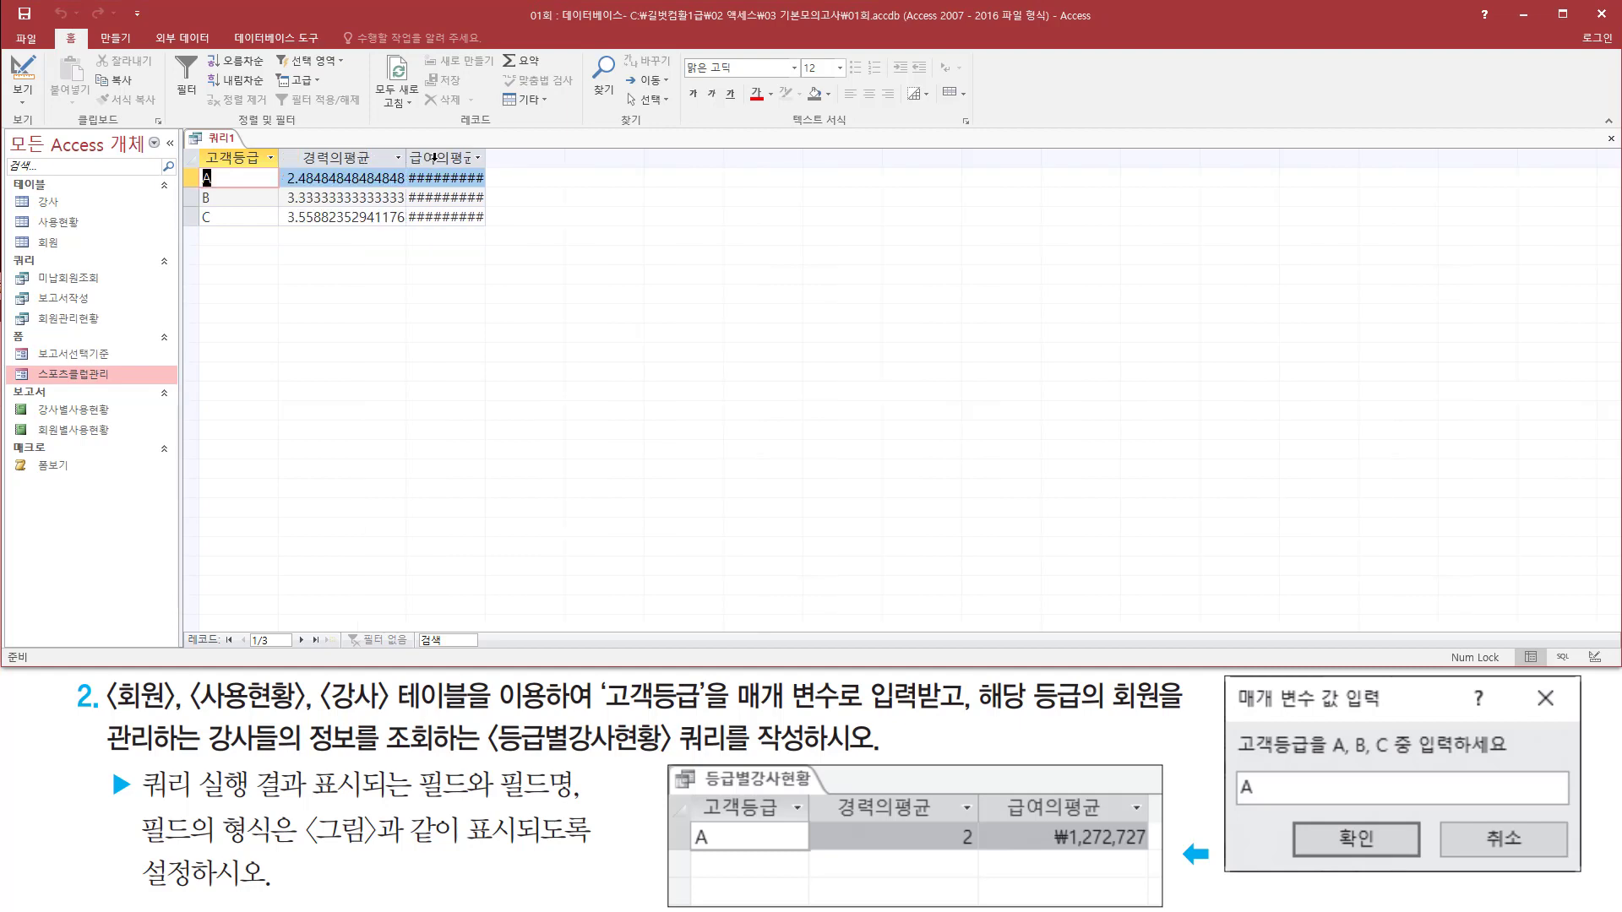
double_click(486, 156)
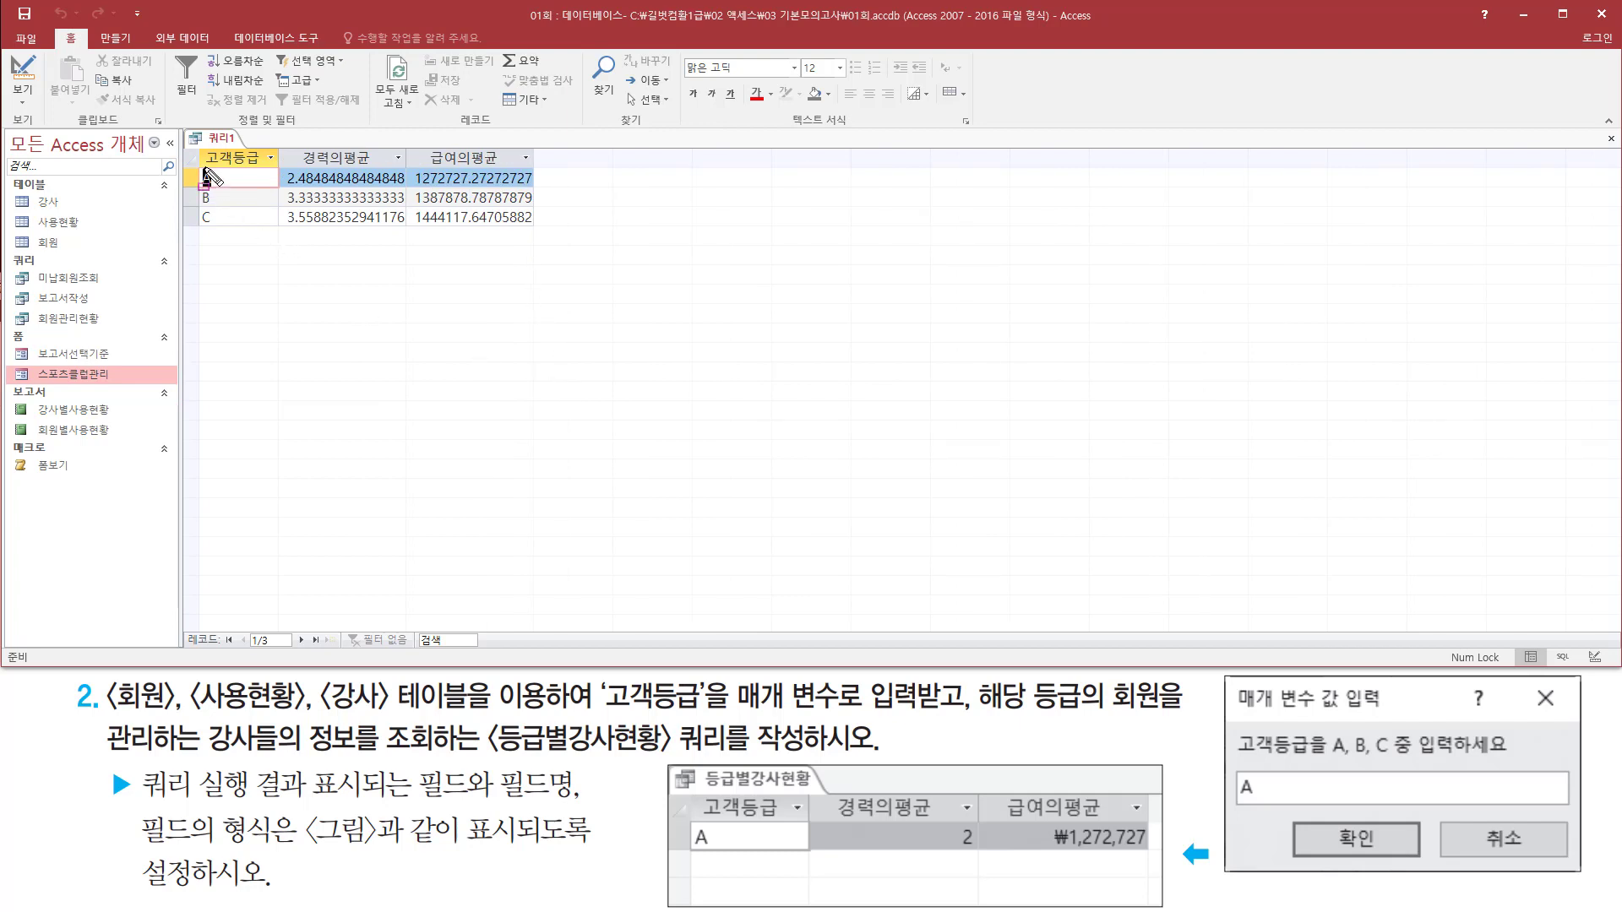
Step: Compare the averages for each 고객등급 with the sample's parameter prompt, and return the query to design view
mouse_move(201, 167)
left_mouse_down()
mouse_move(221, 187)
mouse_move(533, 189)
mouse_move(541, 228)
left_mouse_up()
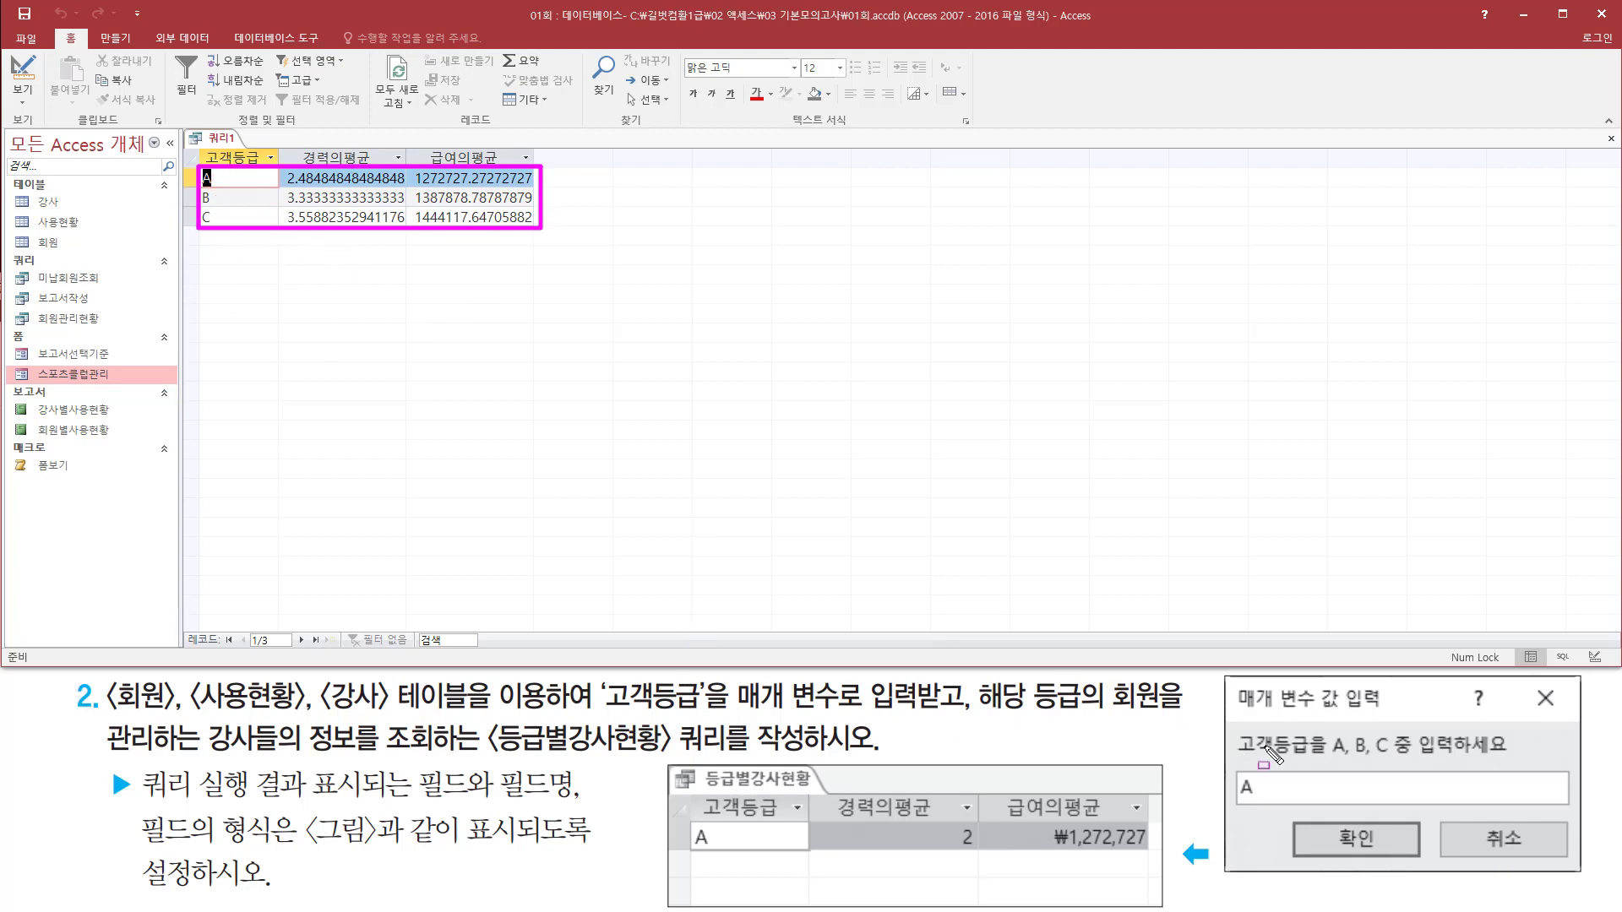
mouse_move(1225, 675)
left_mouse_down()
mouse_move(1440, 875)
mouse_move(1601, 899)
mouse_move(1585, 877)
left_mouse_up()
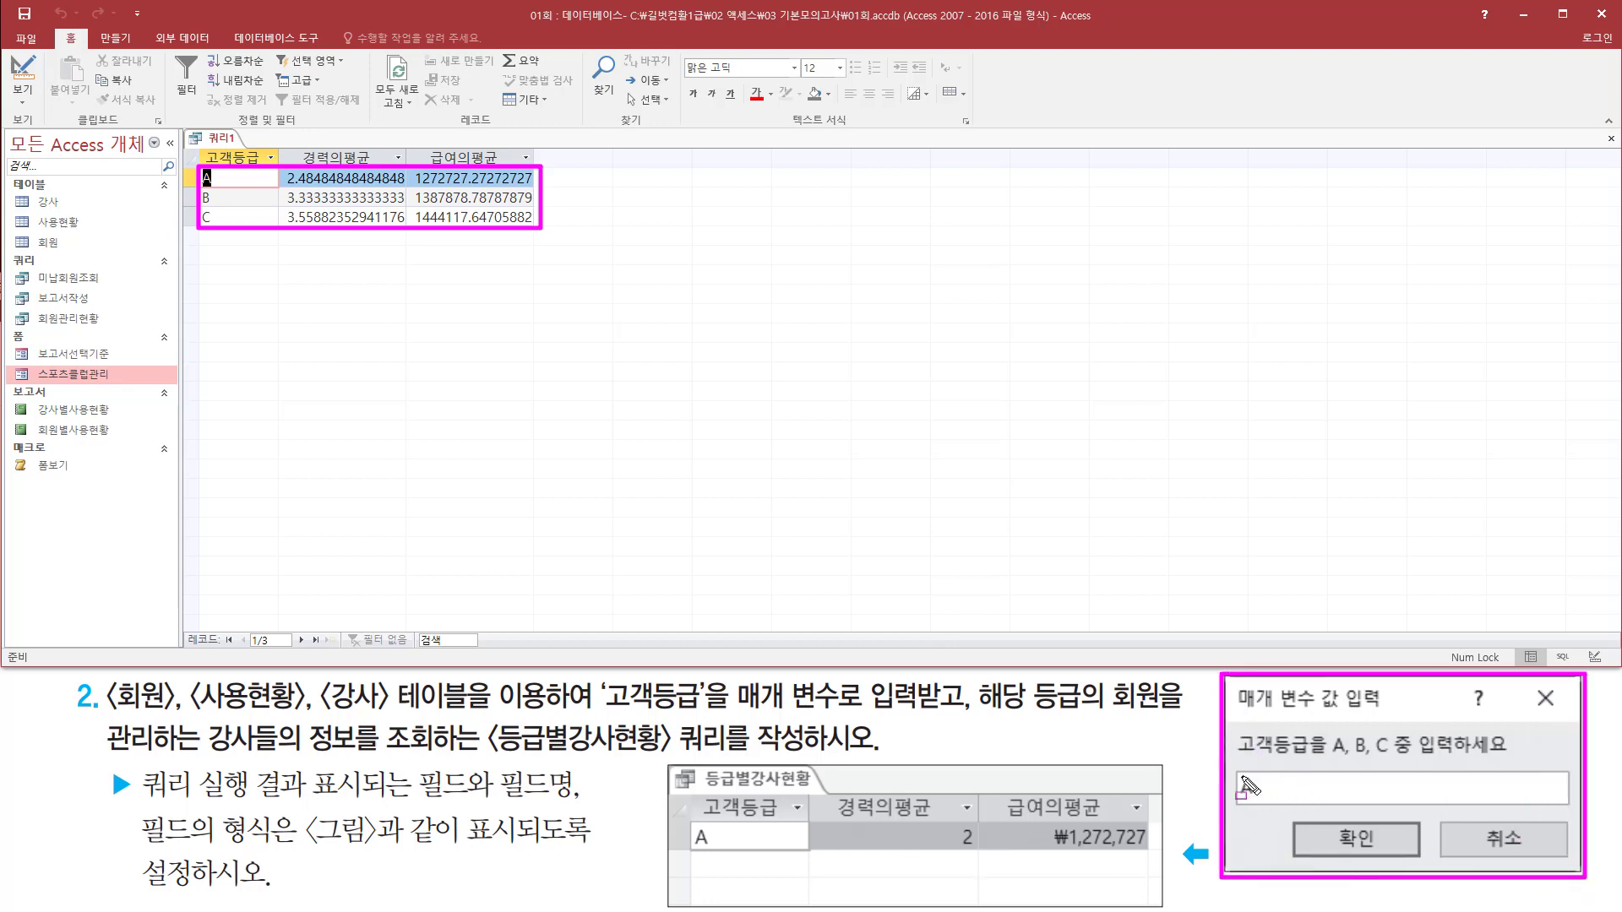
left_click_drag(1239, 773, 1270, 802)
right_click(218, 138)
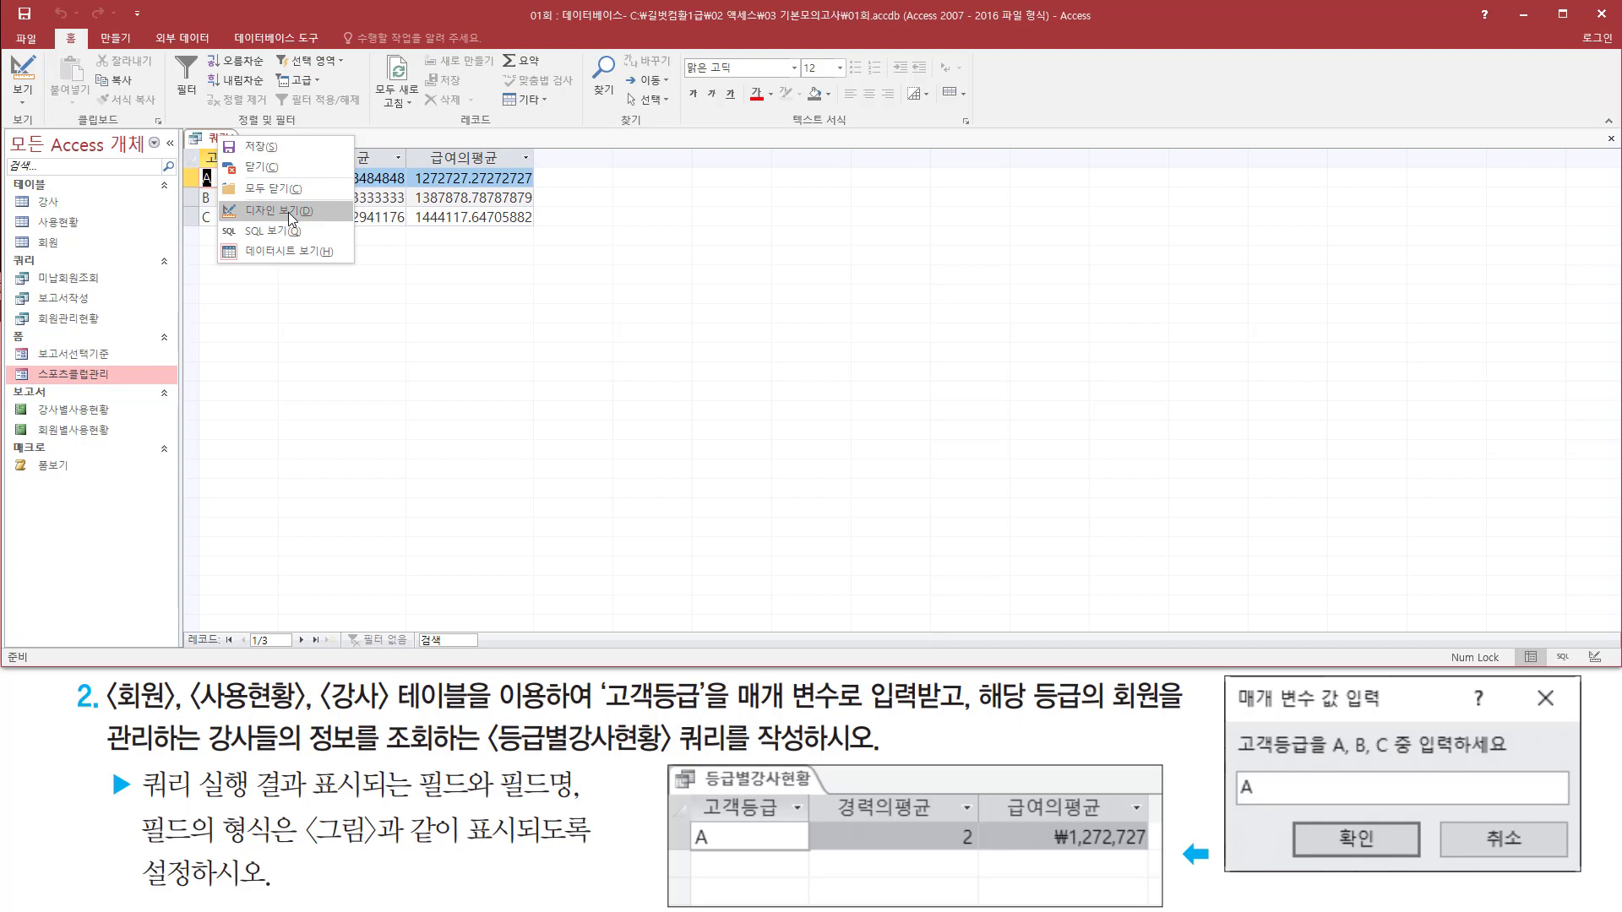
left_click(292, 218)
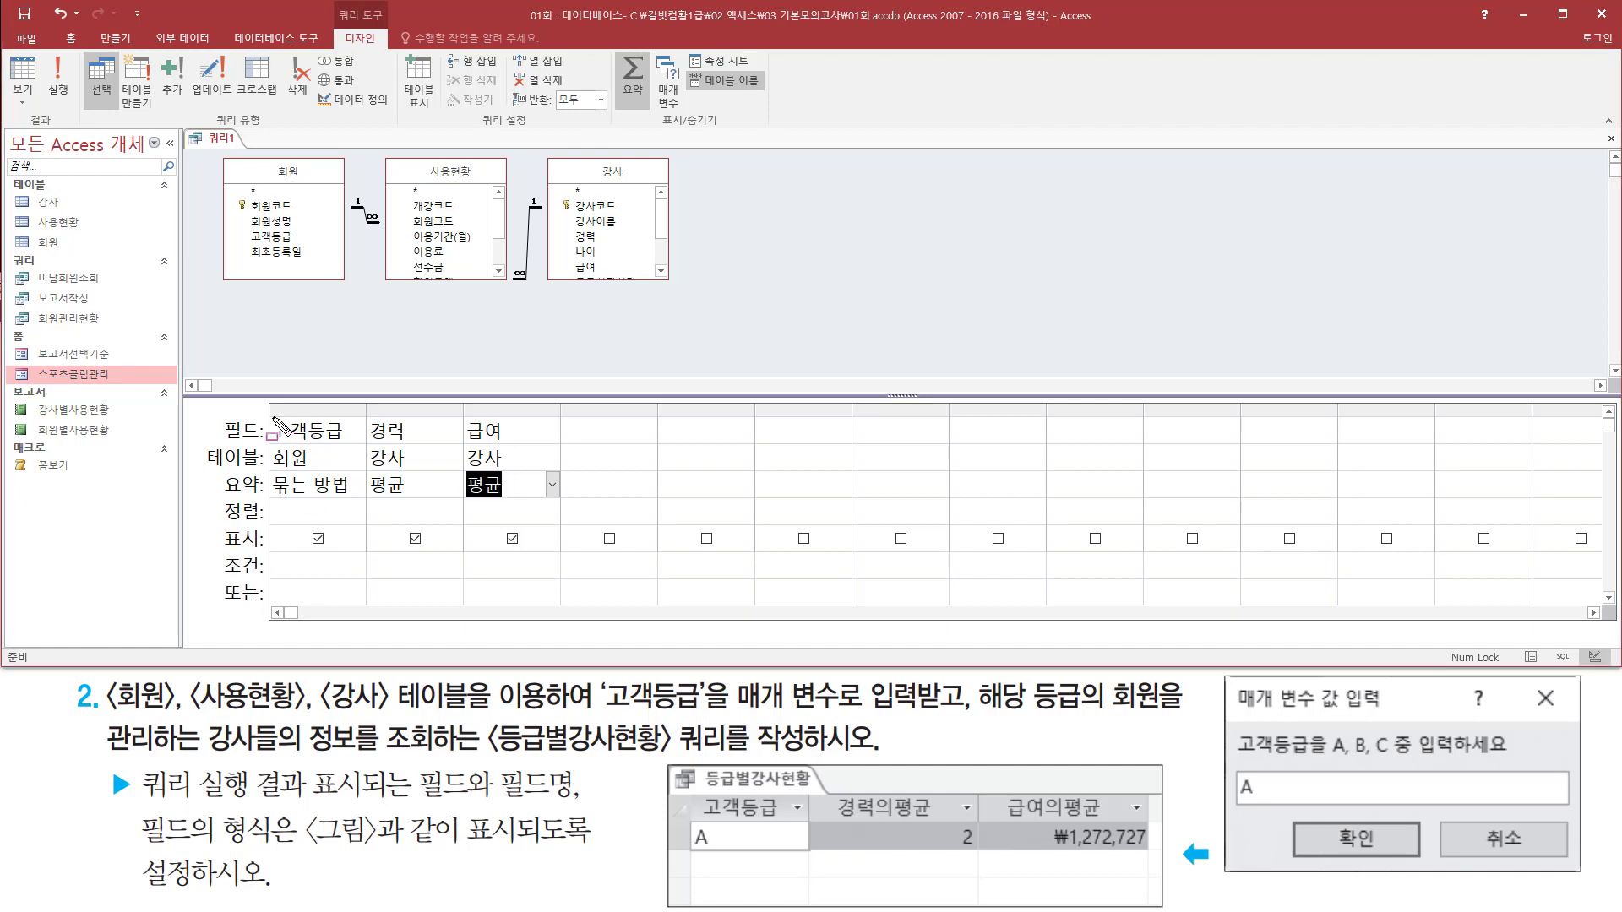
Step: Widen the 고객등급 column in the query design grid to make room for a long criterion
left_click_drag(267, 418, 360, 444)
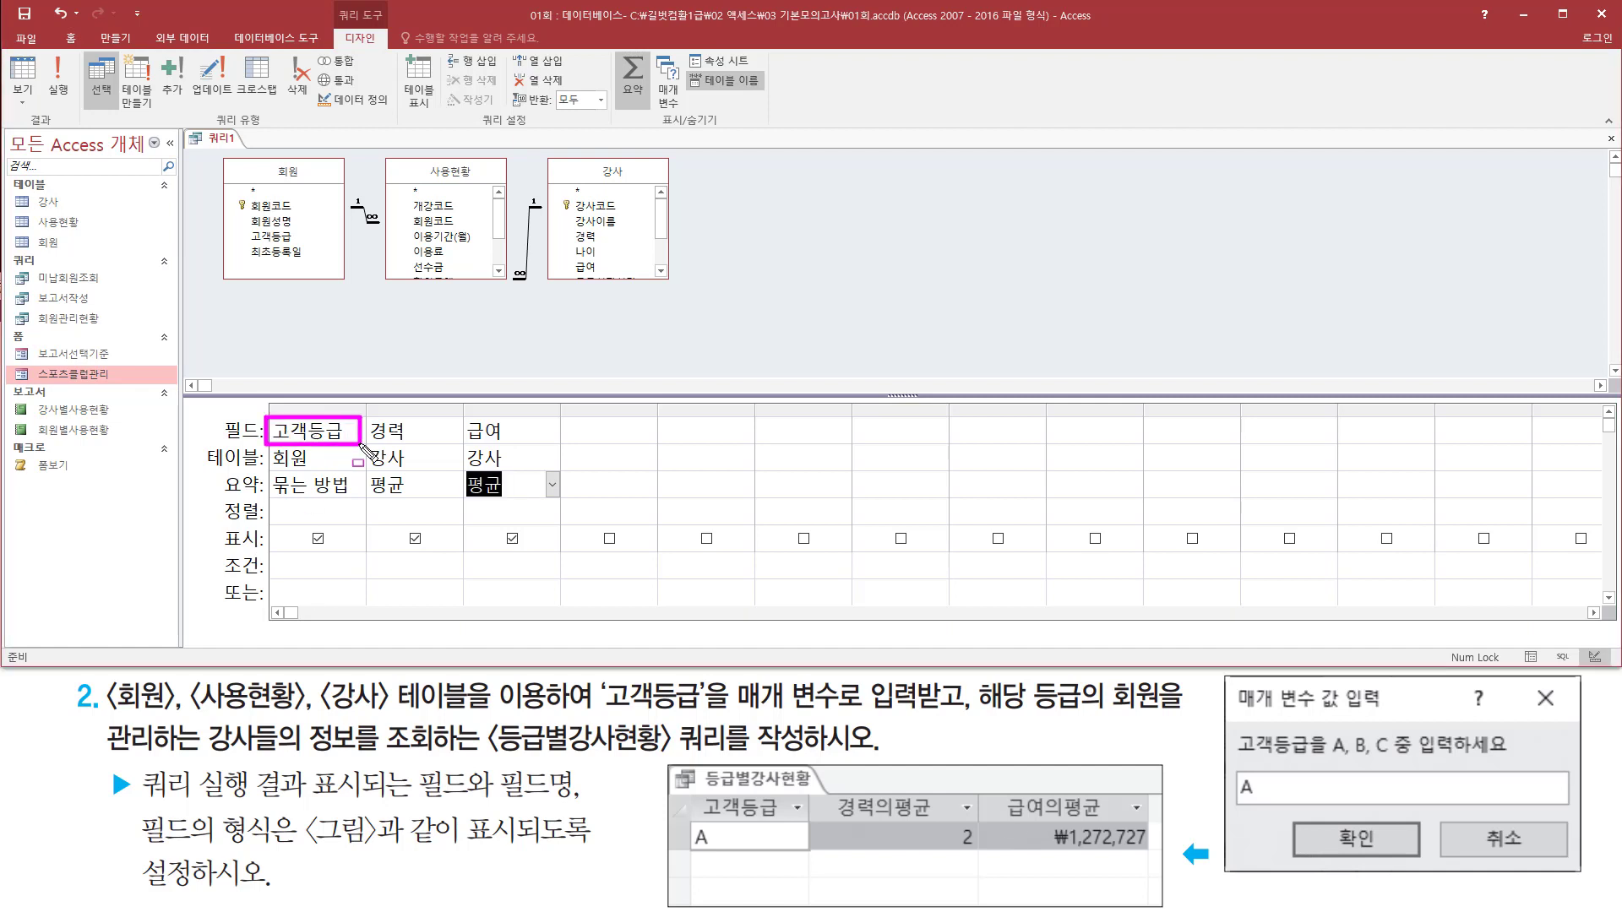
left_click_drag(266, 551, 367, 580)
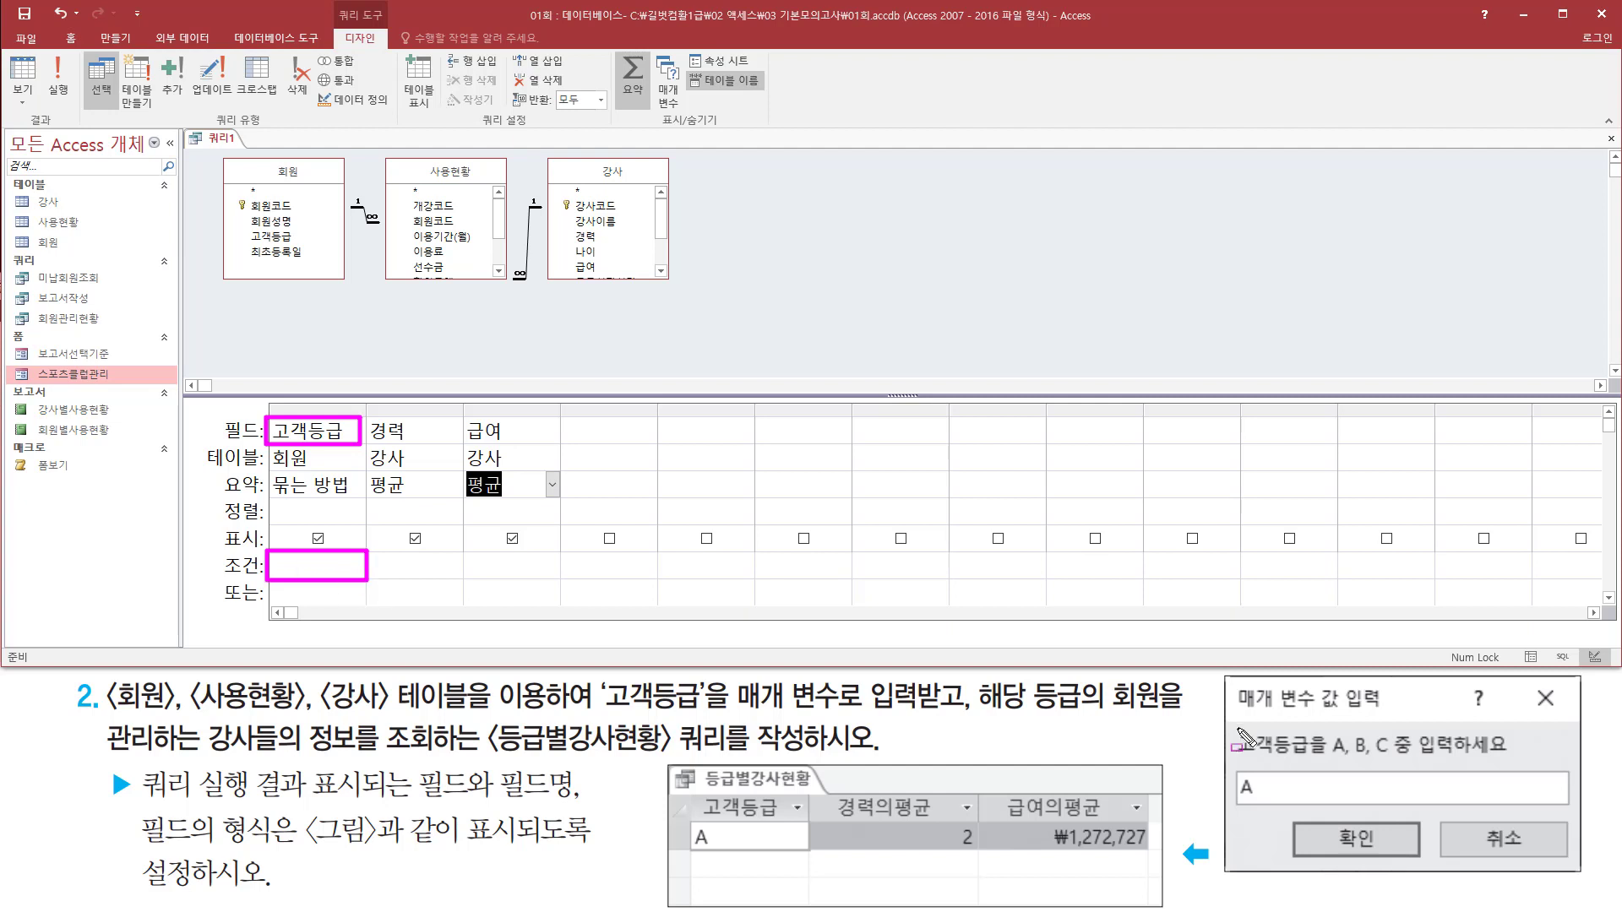
mouse_move(1233, 728)
left_mouse_down()
mouse_move(1536, 765)
mouse_move(1521, 762)
left_mouse_up()
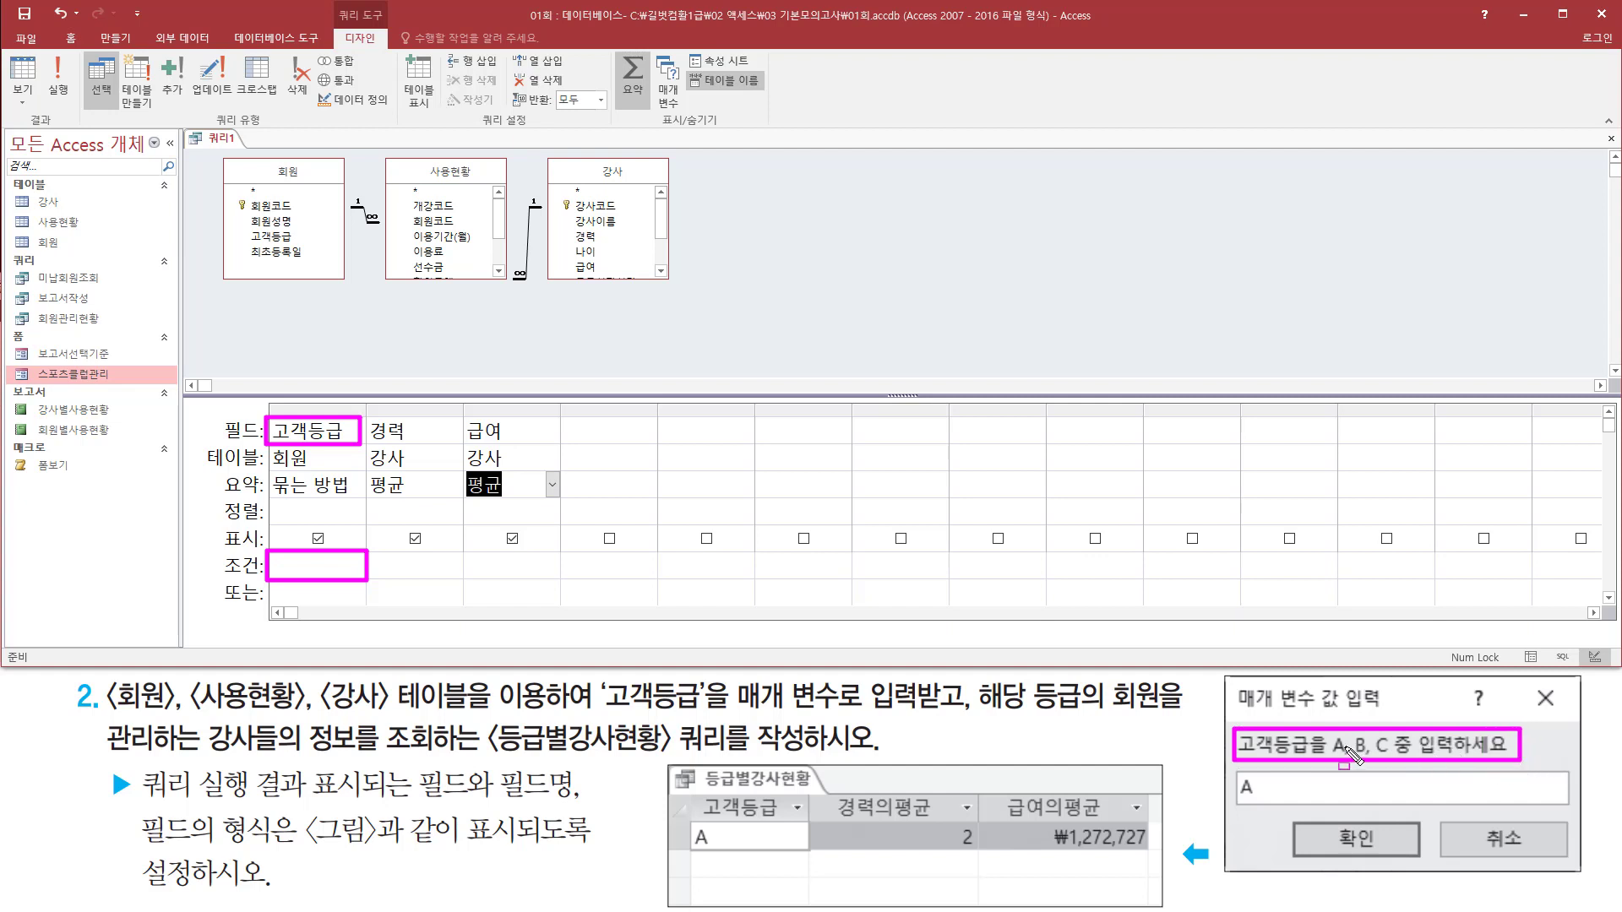
key("Escape")
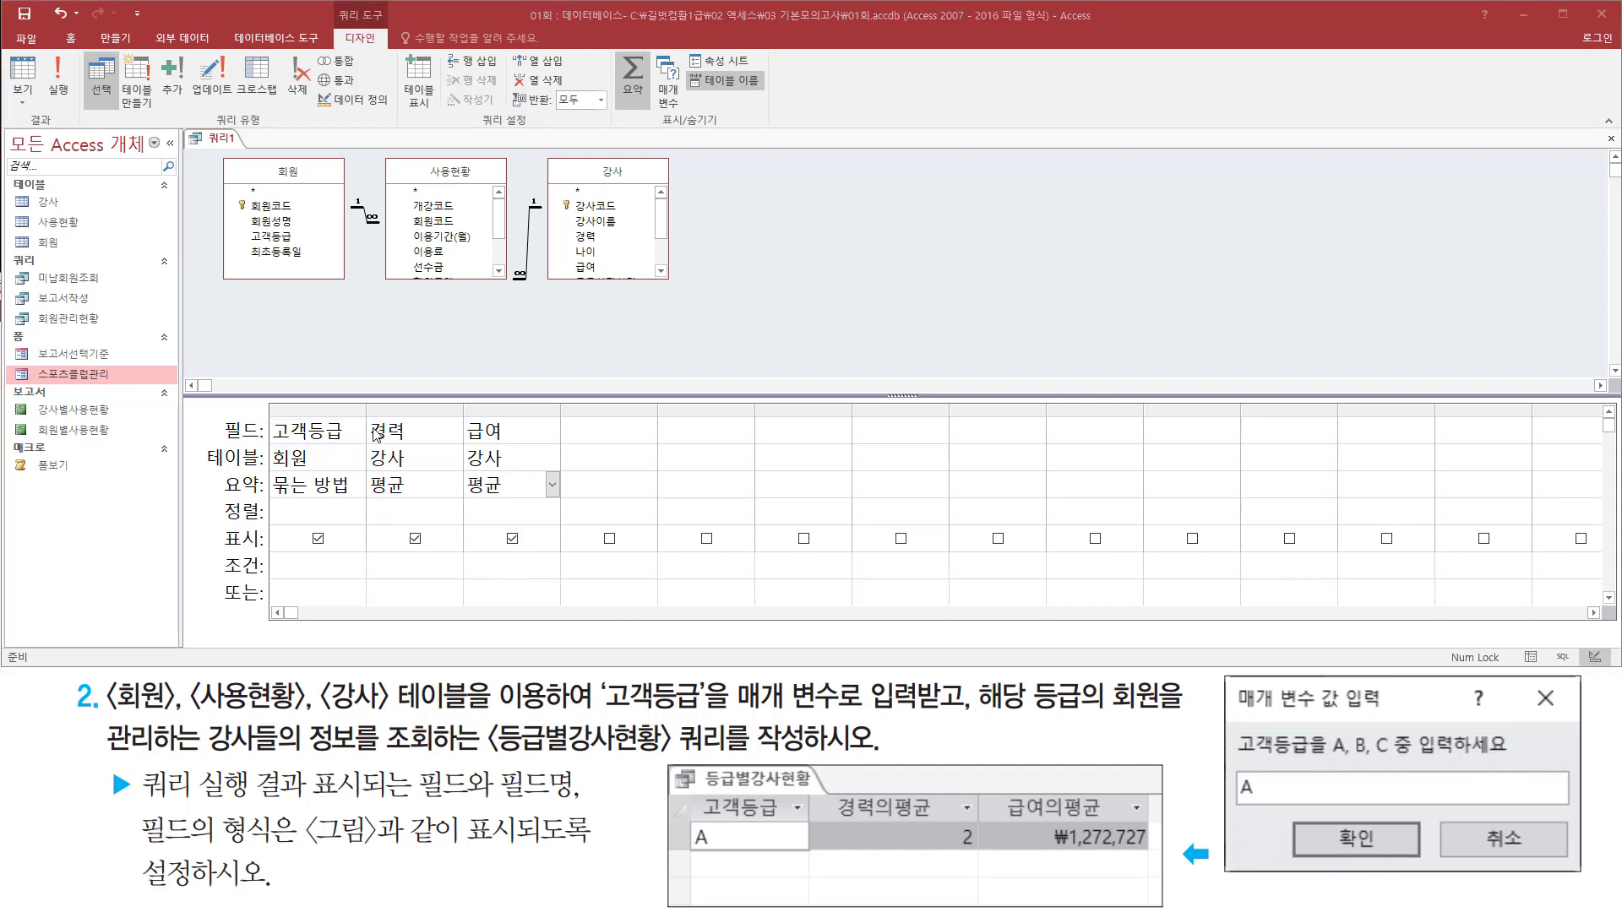
left_click(363, 412)
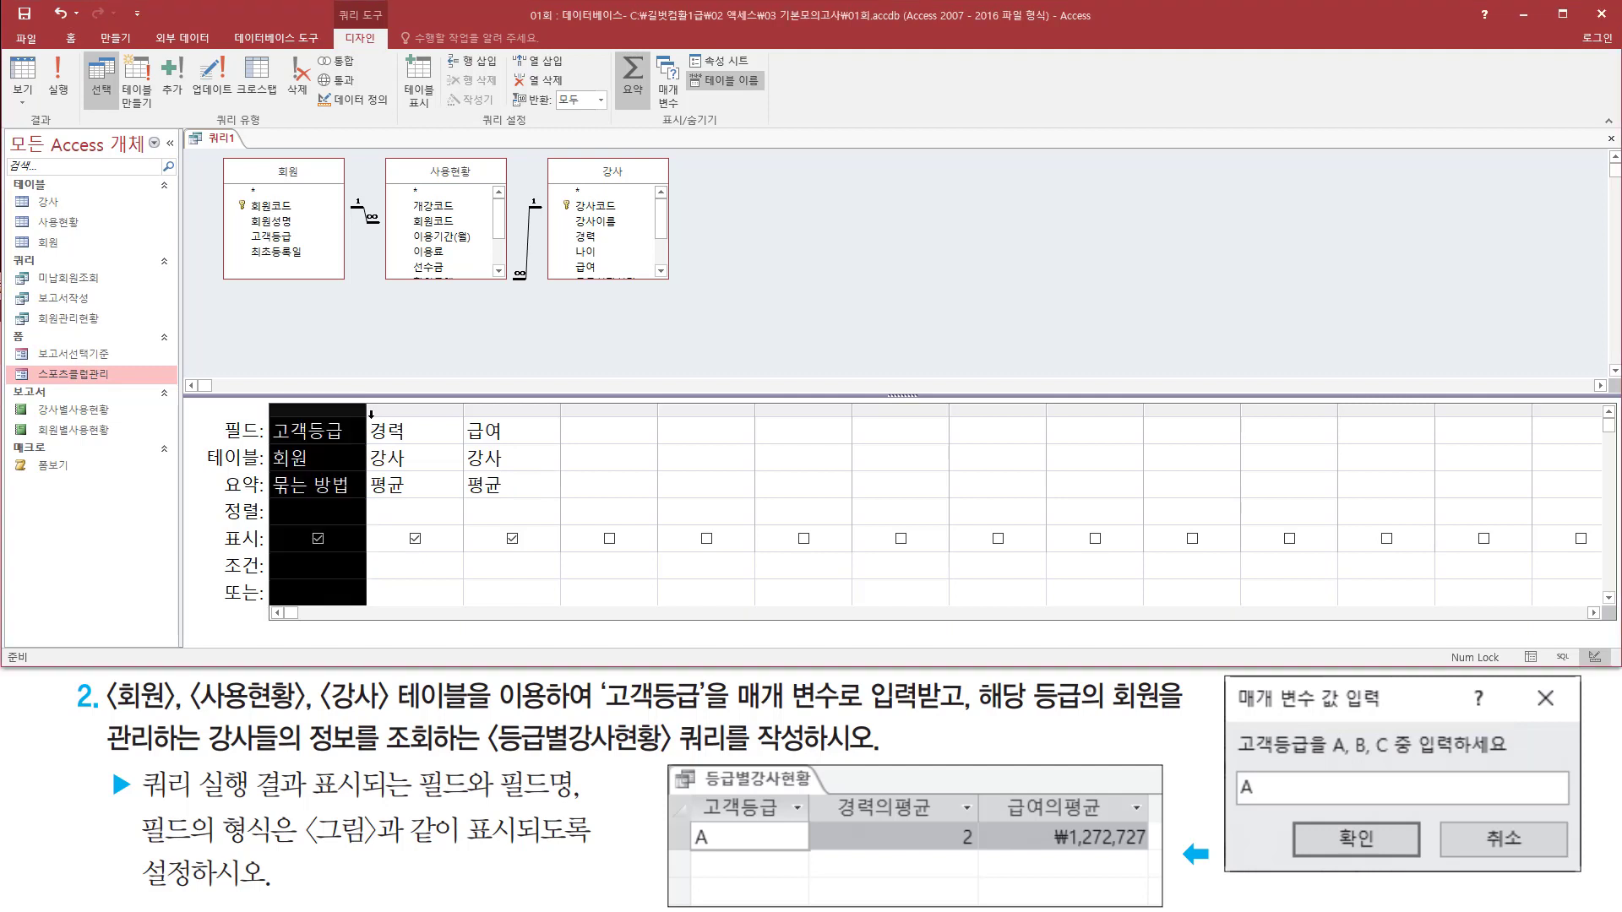
left_click_drag(363, 411, 584, 414)
Step: Enter the parameter criterion [고객등급을 A, B, C 중 입력하세요] for the 고객등급 field, matching the sample prompt
left_click(296, 556)
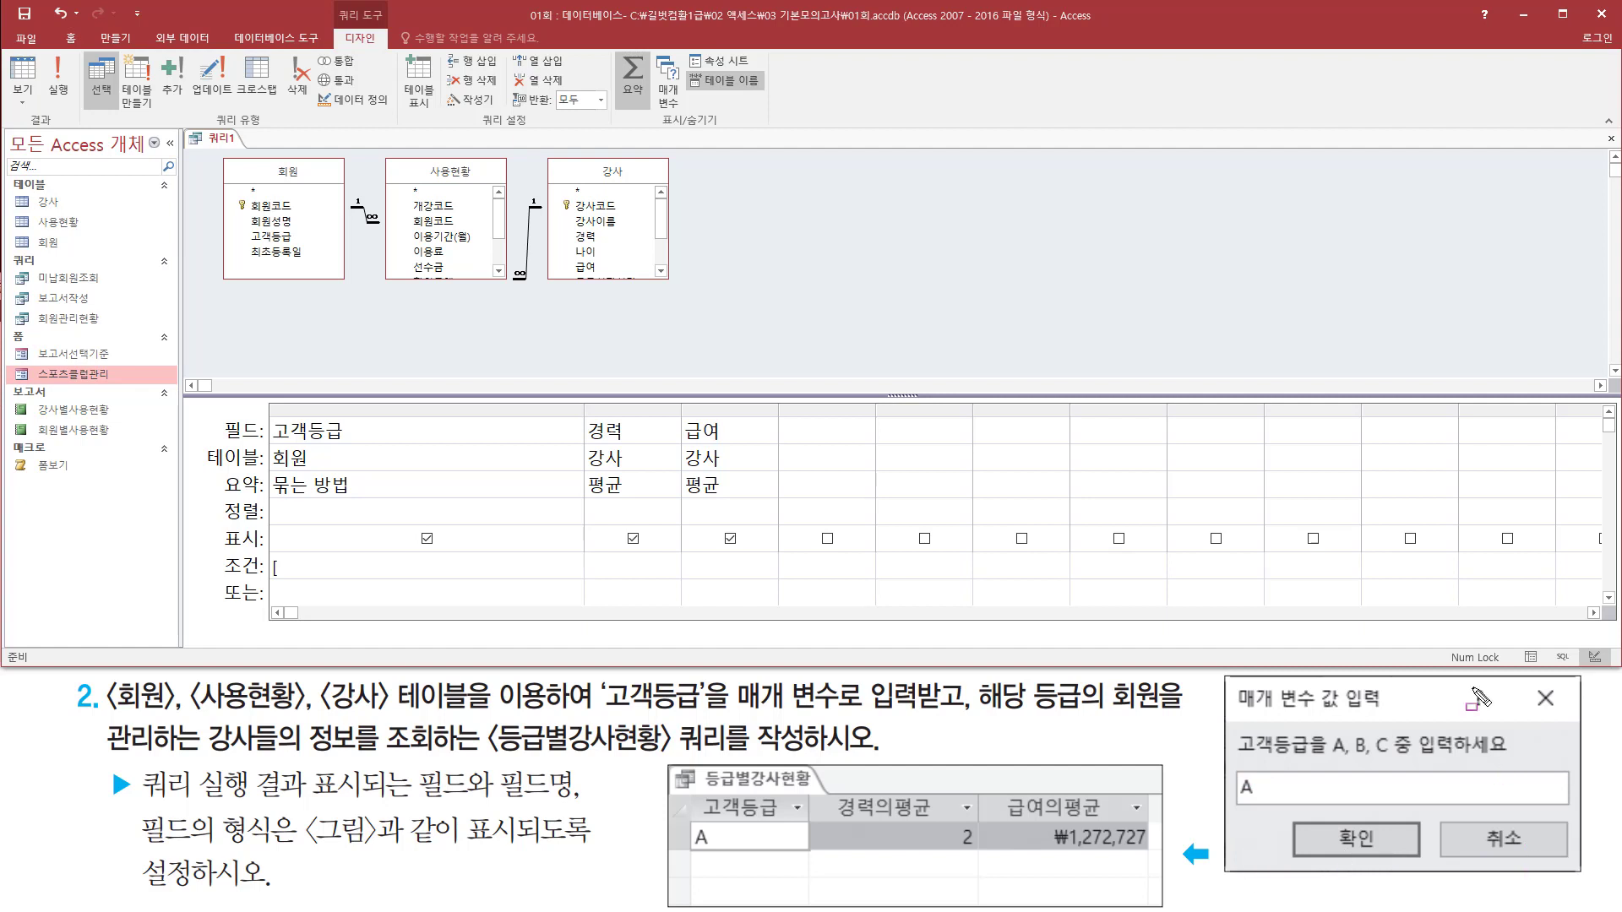
left_click_drag(1239, 758, 1512, 759)
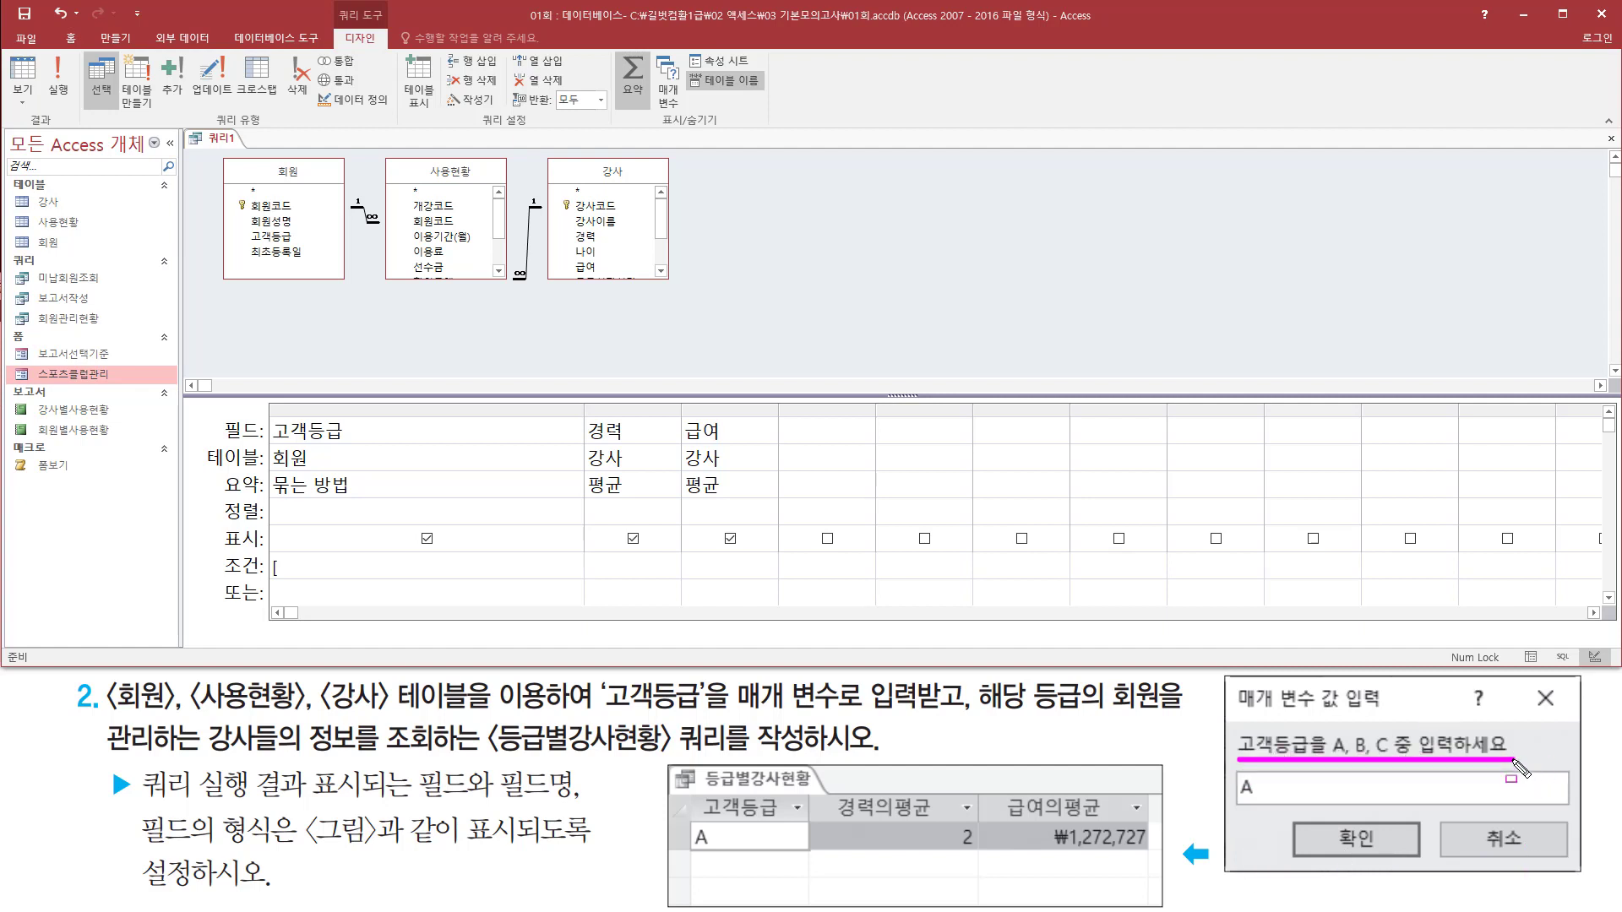
key("Escape")
left_click(316, 564)
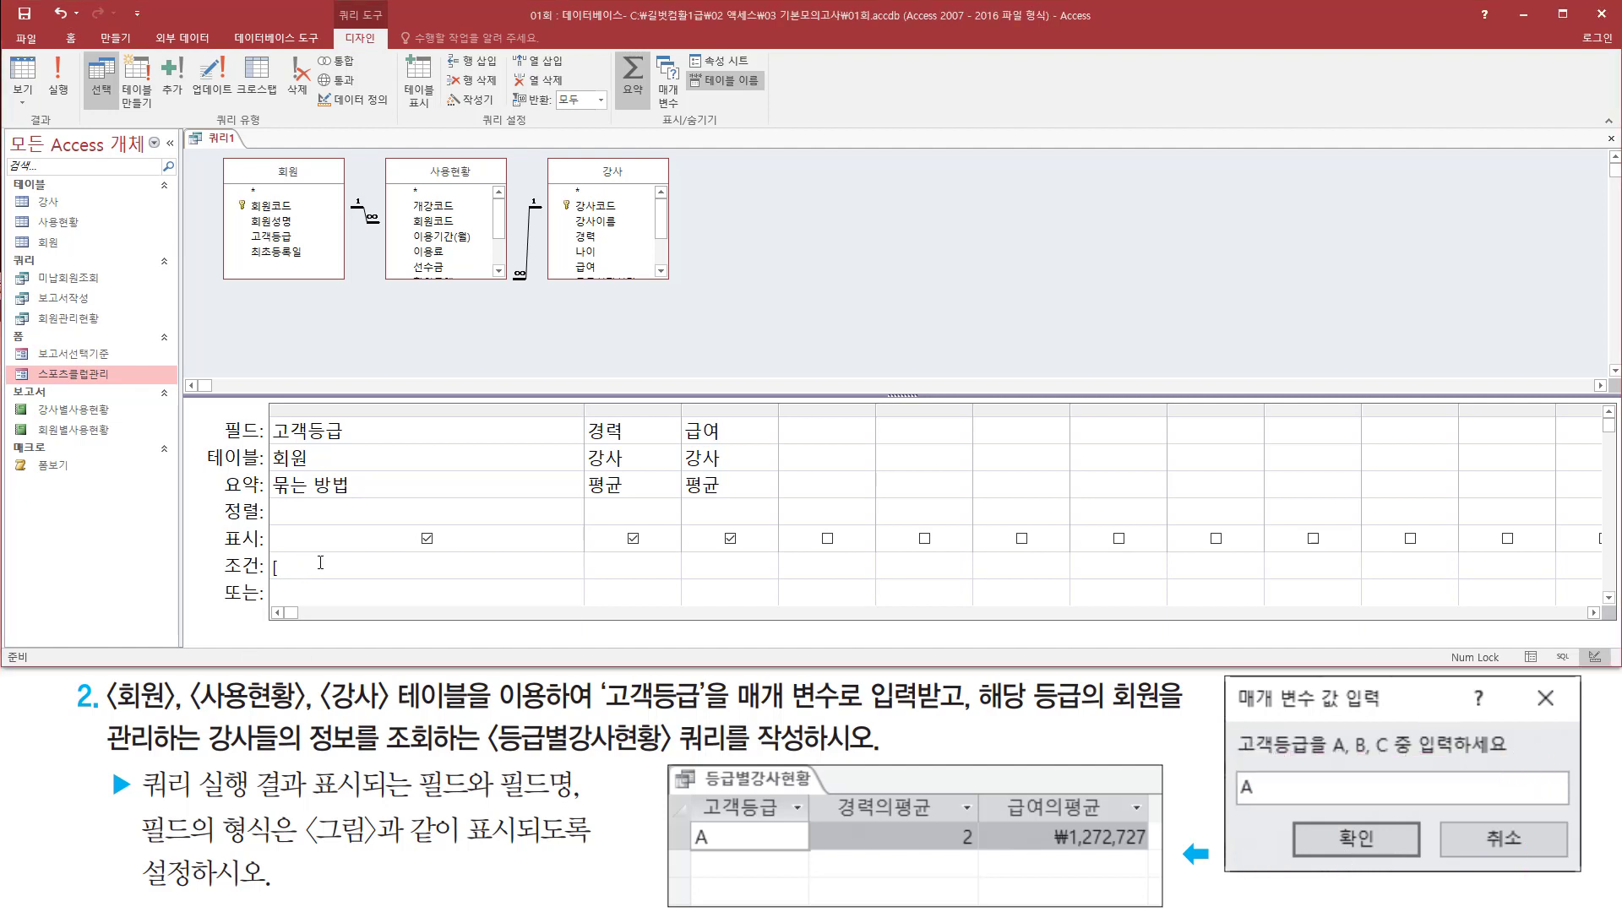
type("고객등")
type("급ㅇ")
type("A, B, C ㅈ")
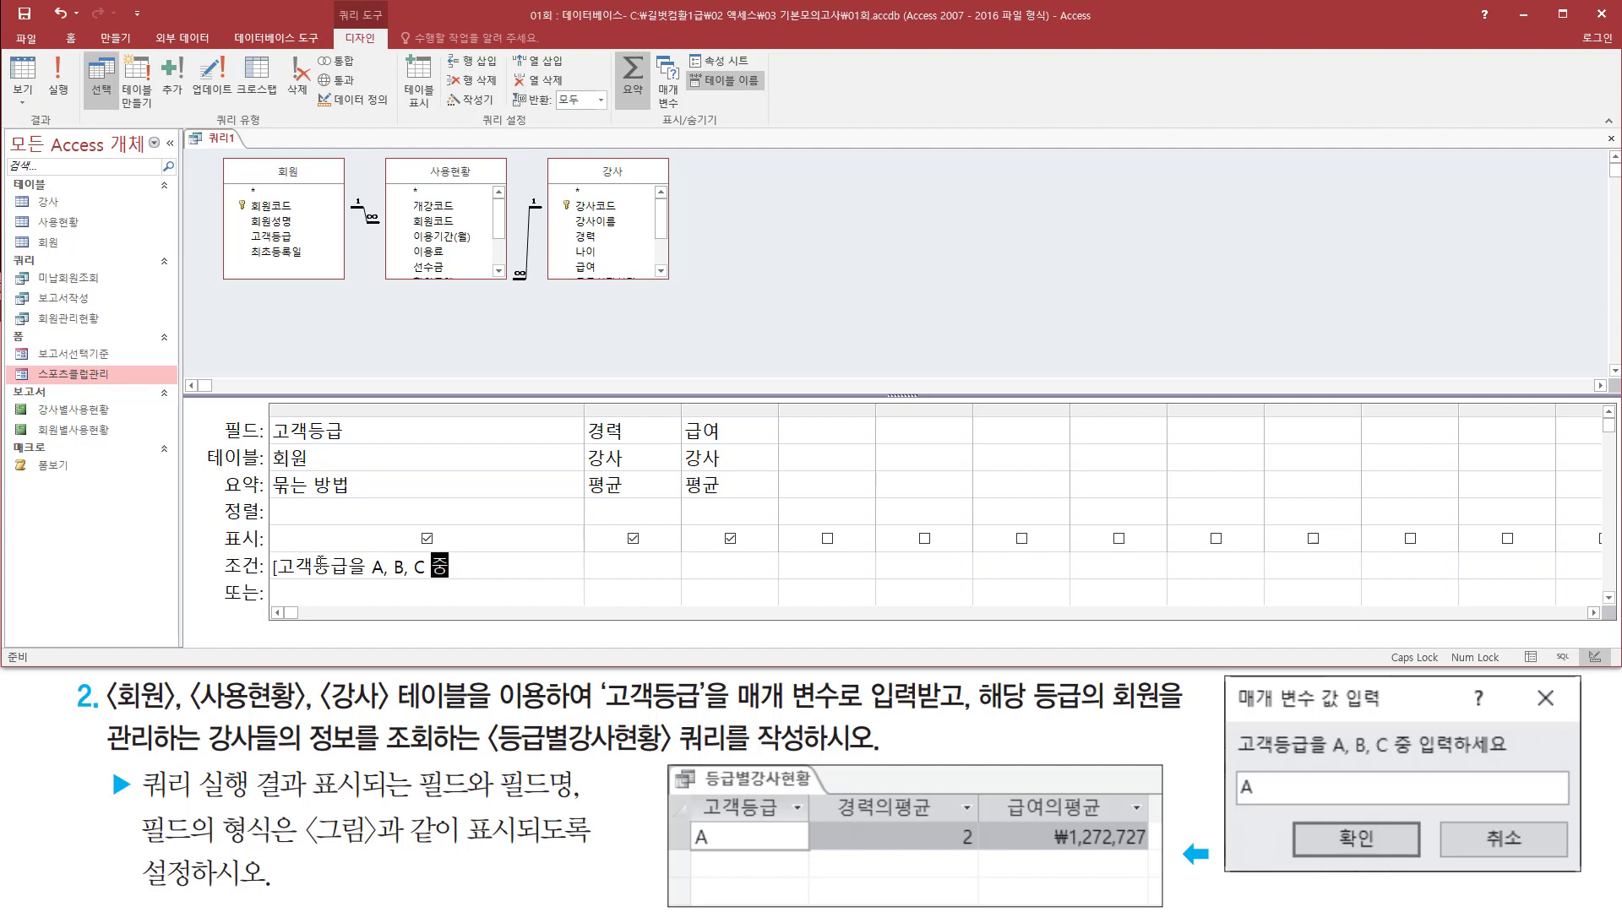
type(" 입력하세요")
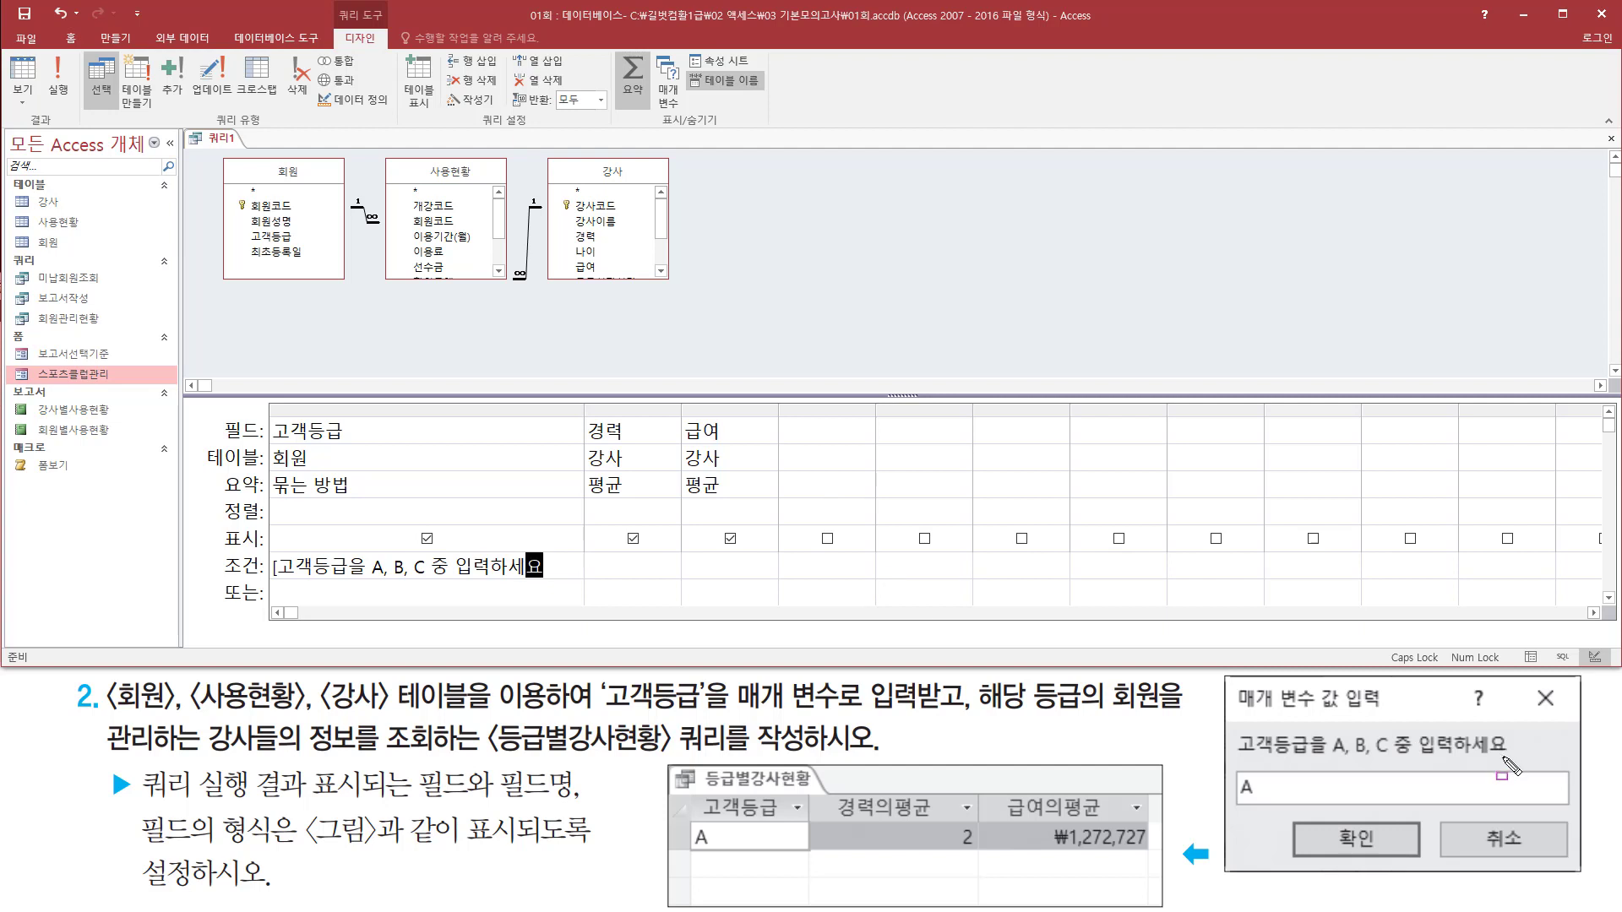
left_click_drag(1504, 759, 1518, 759)
key("Escape")
mouse_move(1216, 673)
left_mouse_down()
mouse_move(1556, 887)
mouse_move(1581, 878)
left_mouse_up()
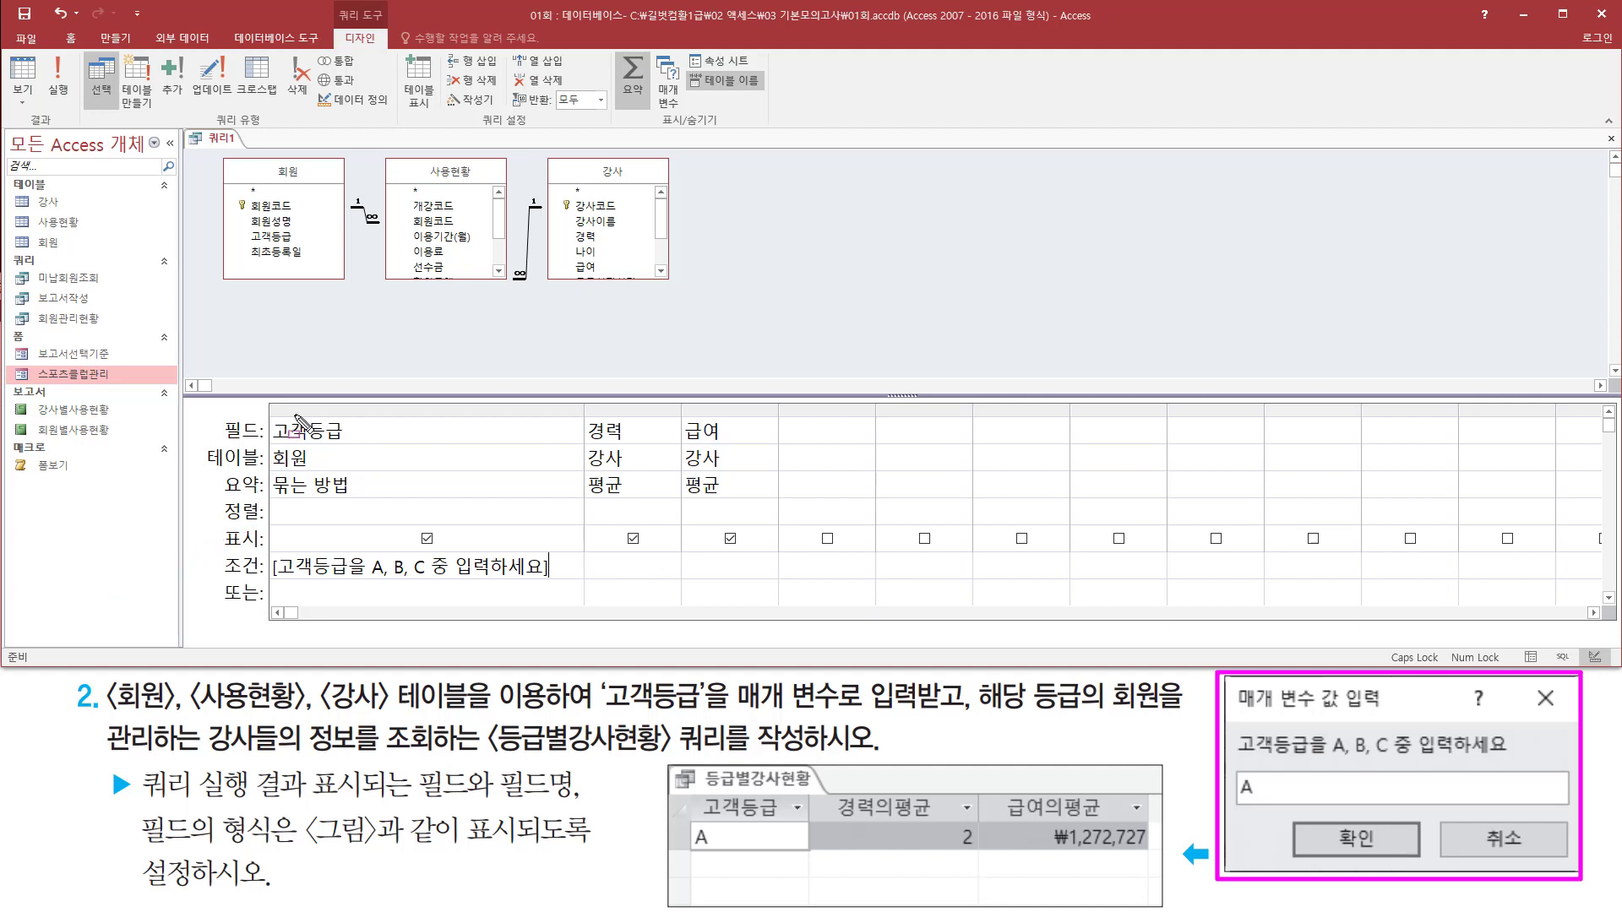
mouse_move(268, 414)
left_mouse_down()
mouse_move(278, 448)
mouse_move(353, 449)
left_mouse_up()
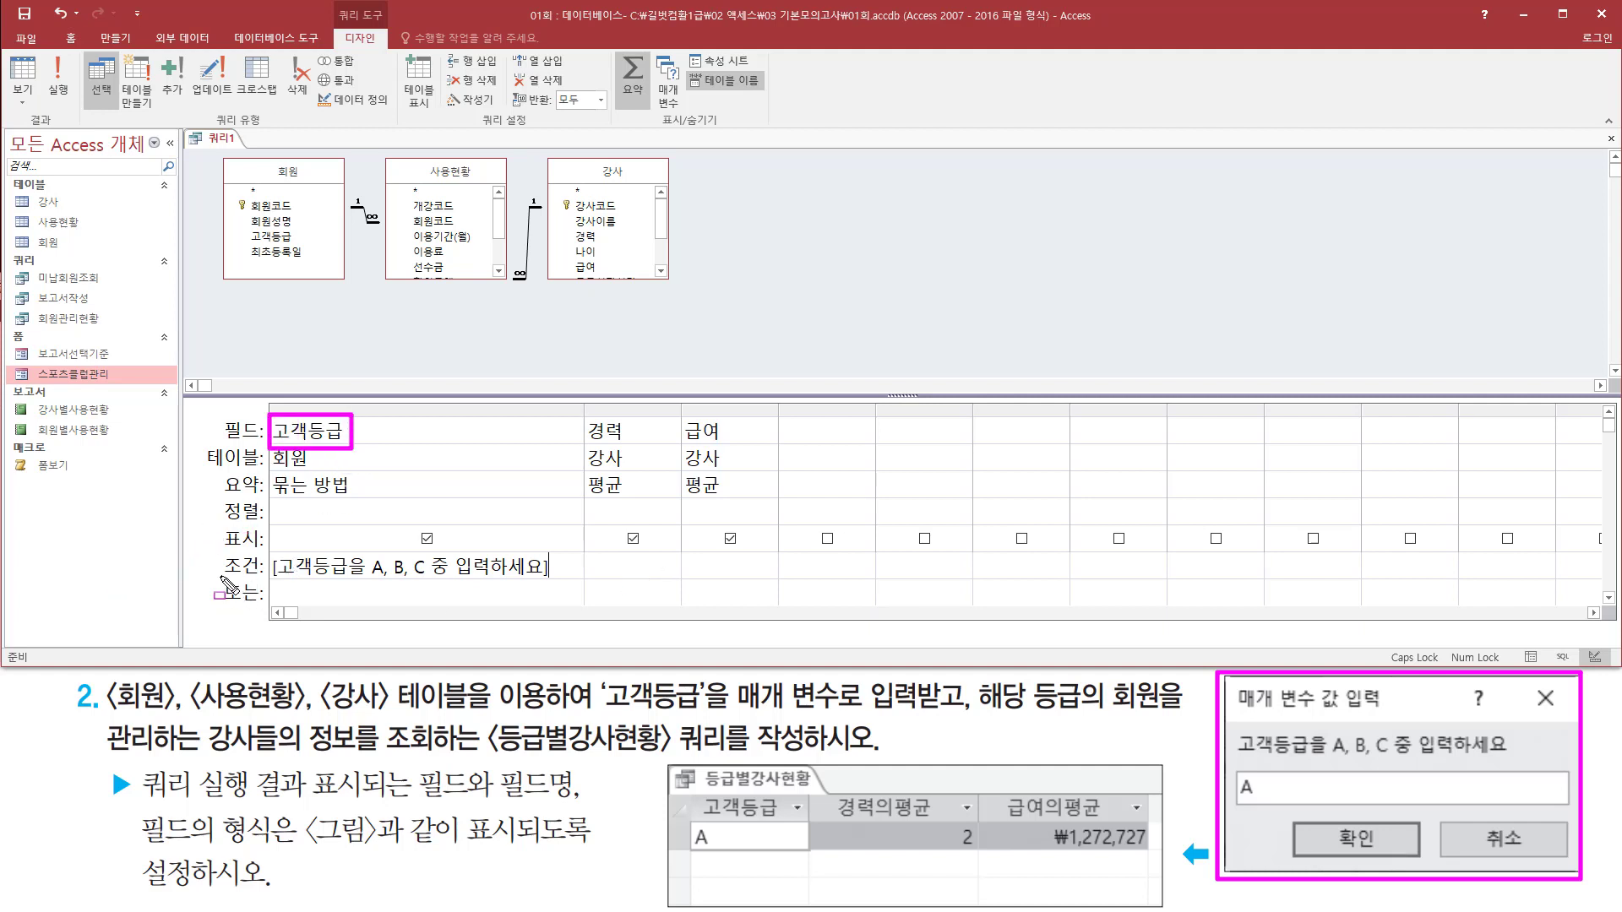
left_click_drag(220, 582, 585, 583)
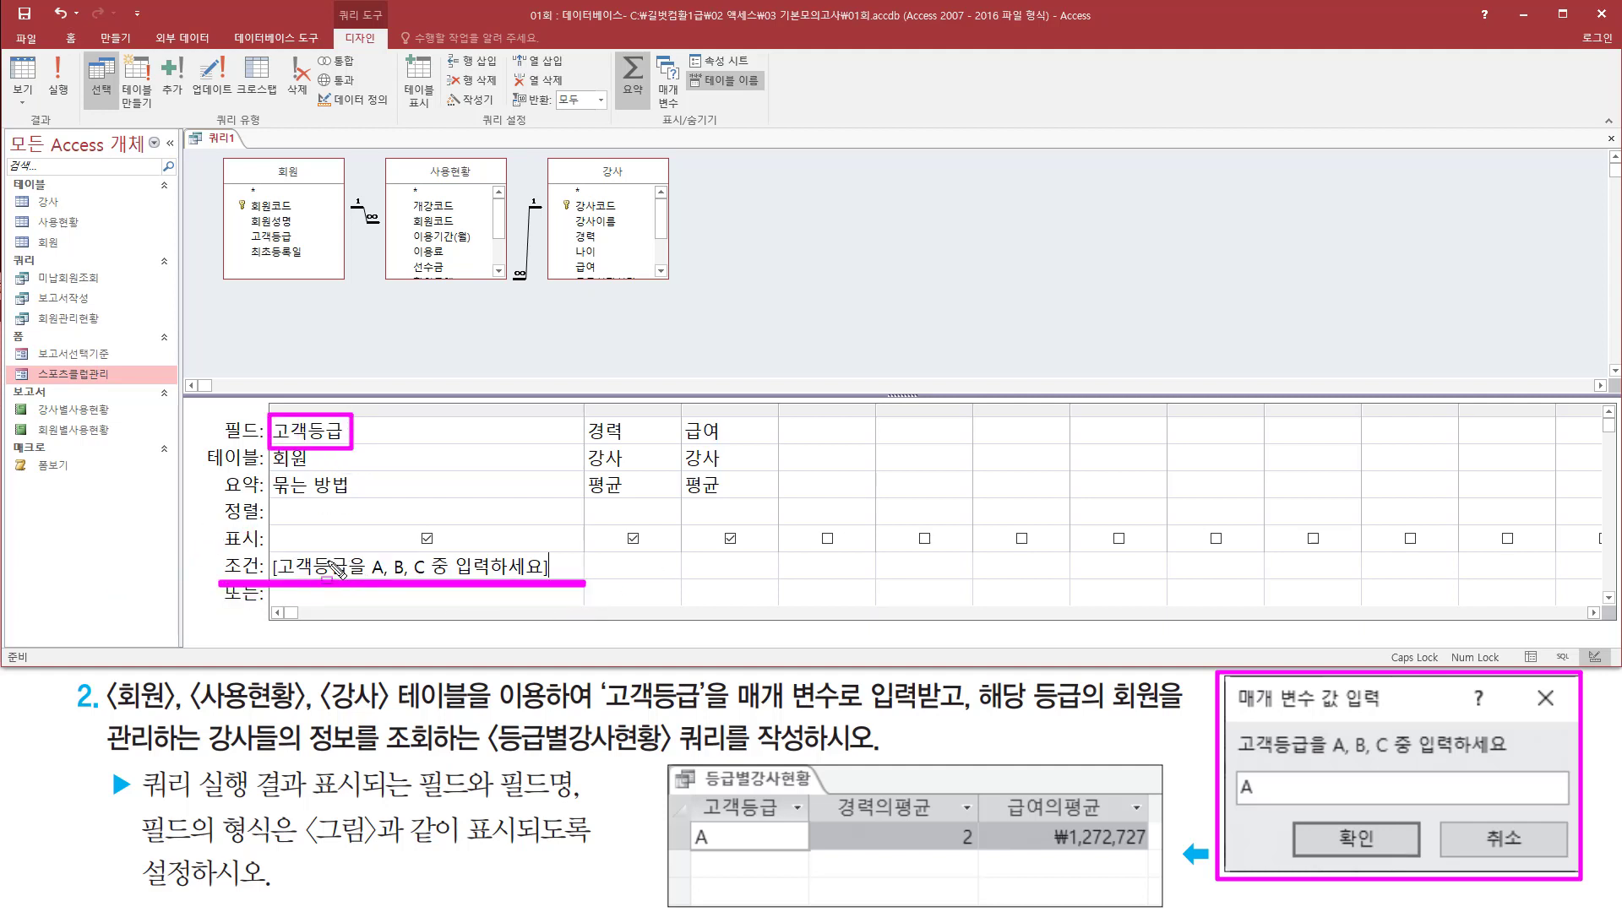
mouse_move(1236, 728)
left_mouse_down()
mouse_move(1539, 761)
mouse_move(1515, 760)
left_mouse_up()
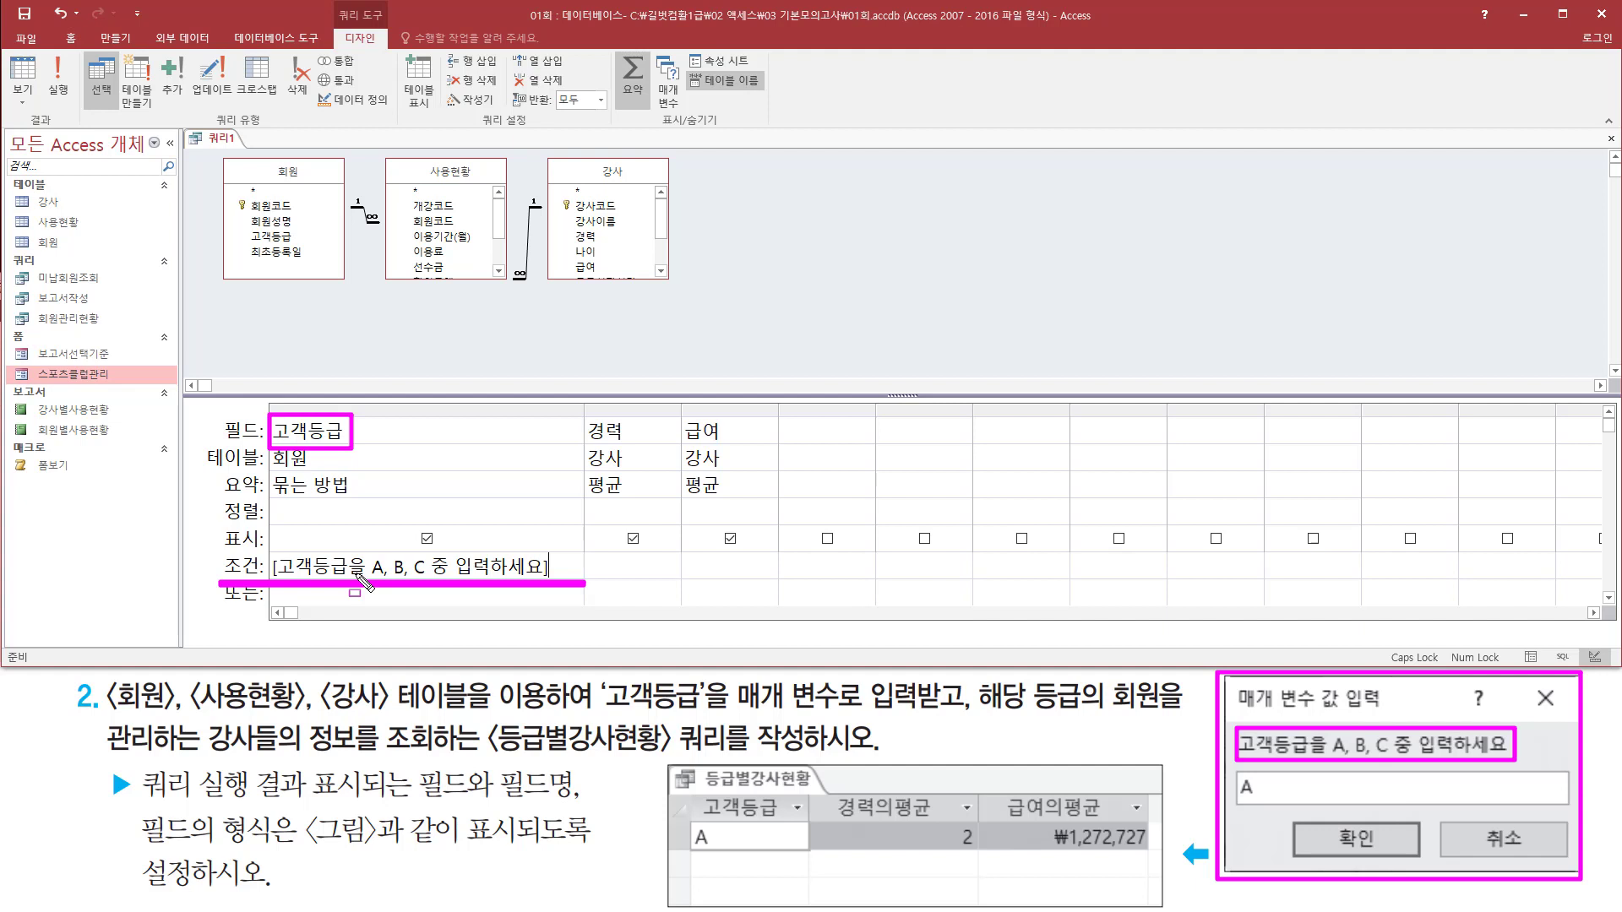
key("Escape")
left_click(454, 353)
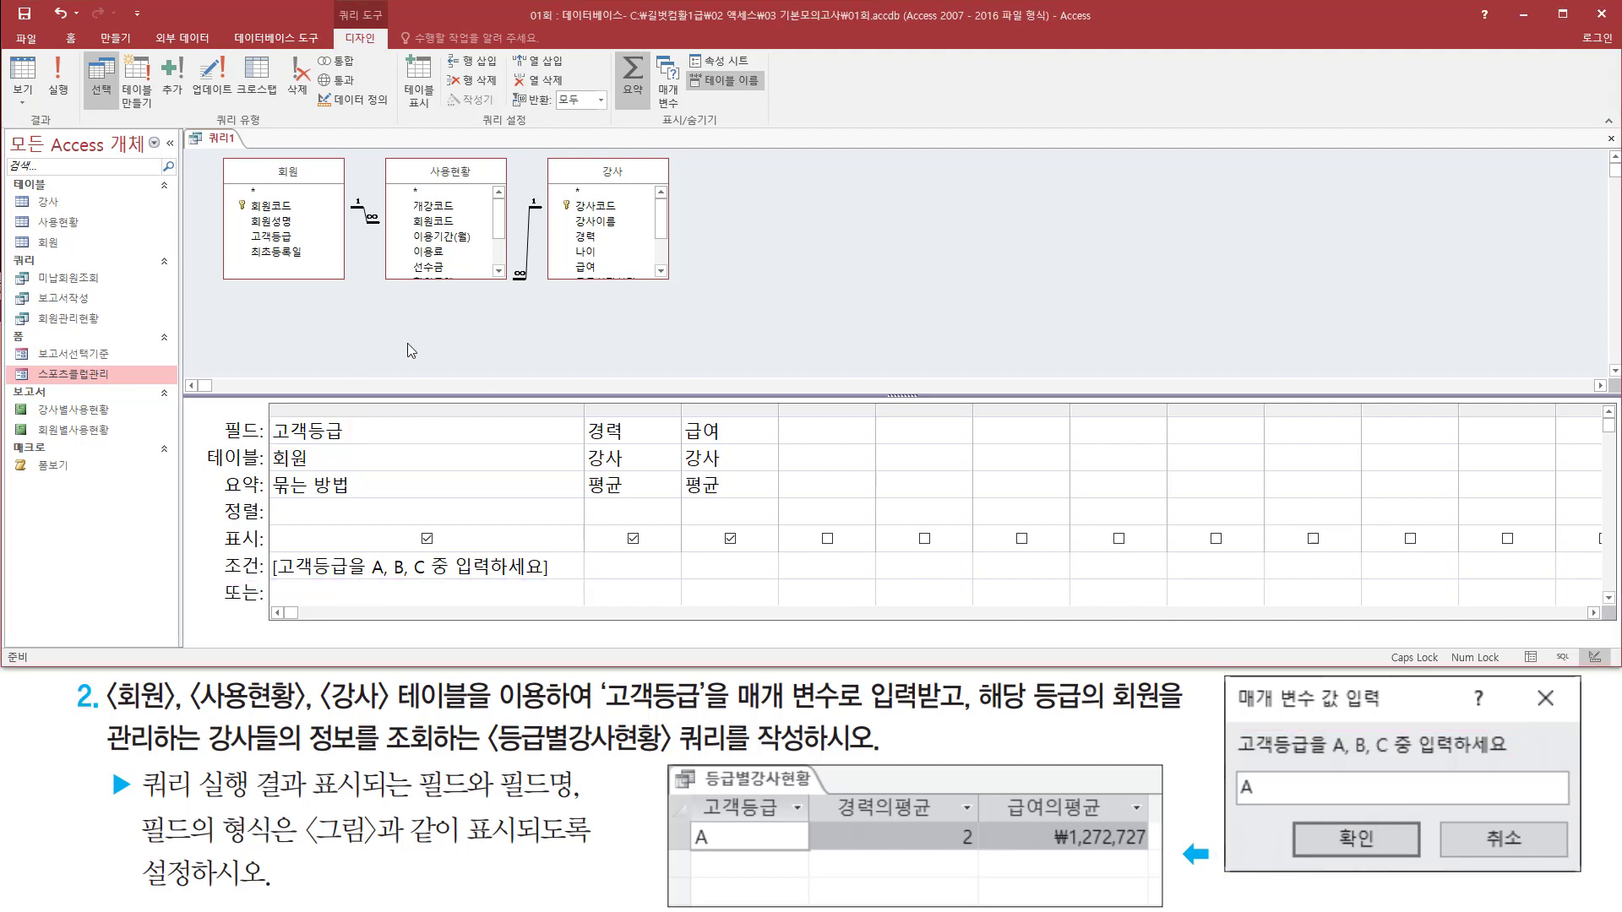
Step: Run the query and supply A as the 고객등급 parameter value
left_click_drag(45, 48, 78, 110)
key("Escape")
left_click(57, 89)
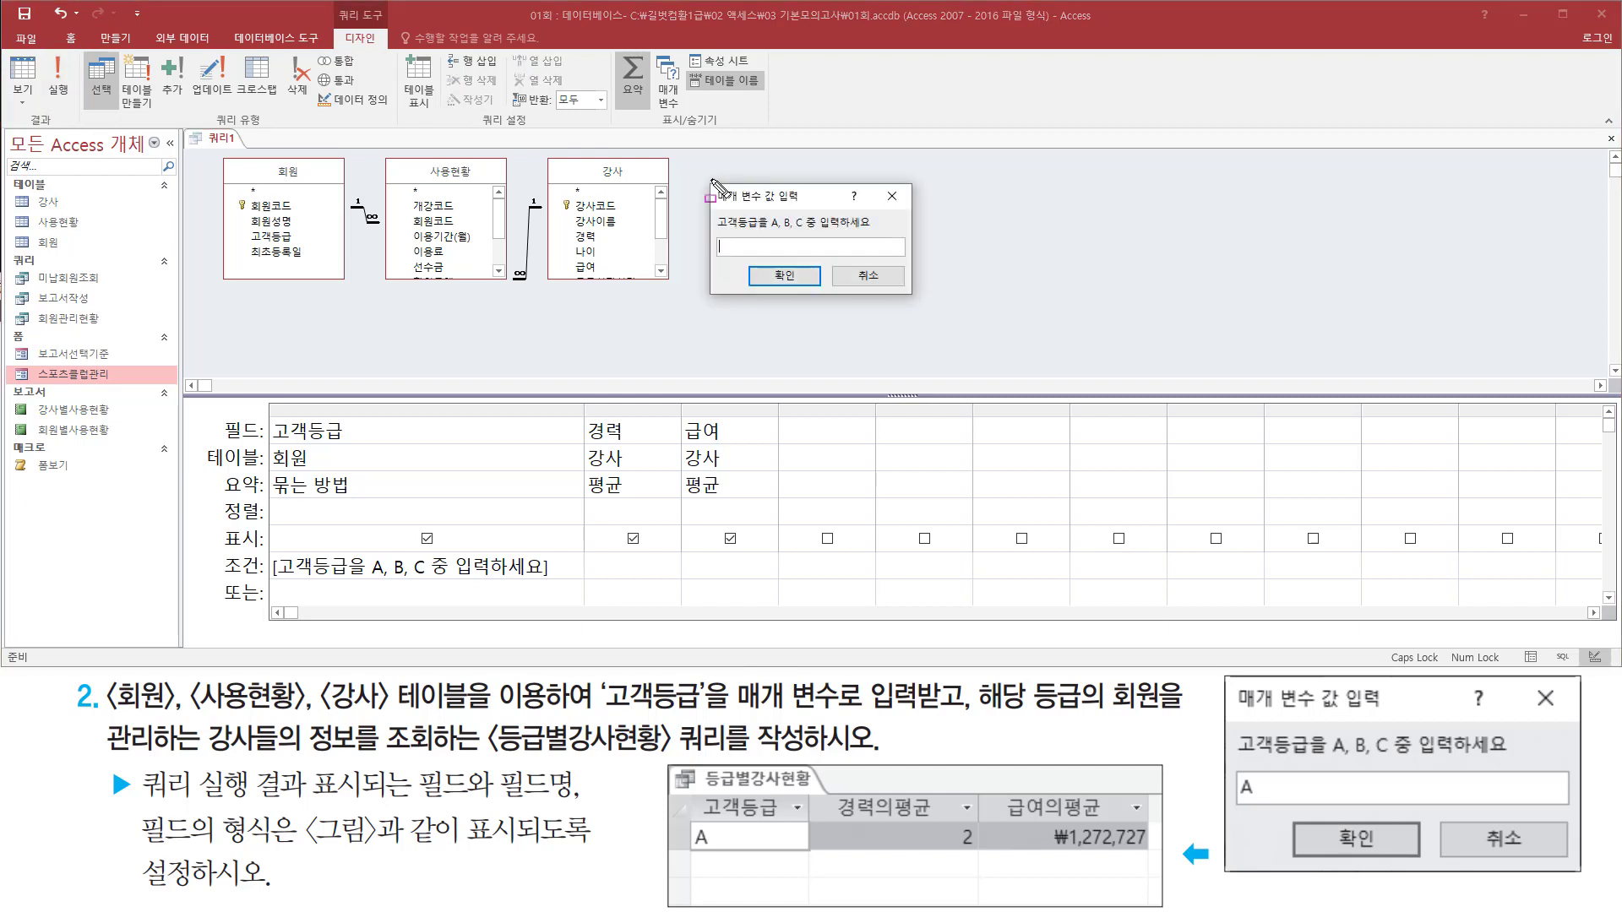
left_click_drag(707, 177, 924, 307)
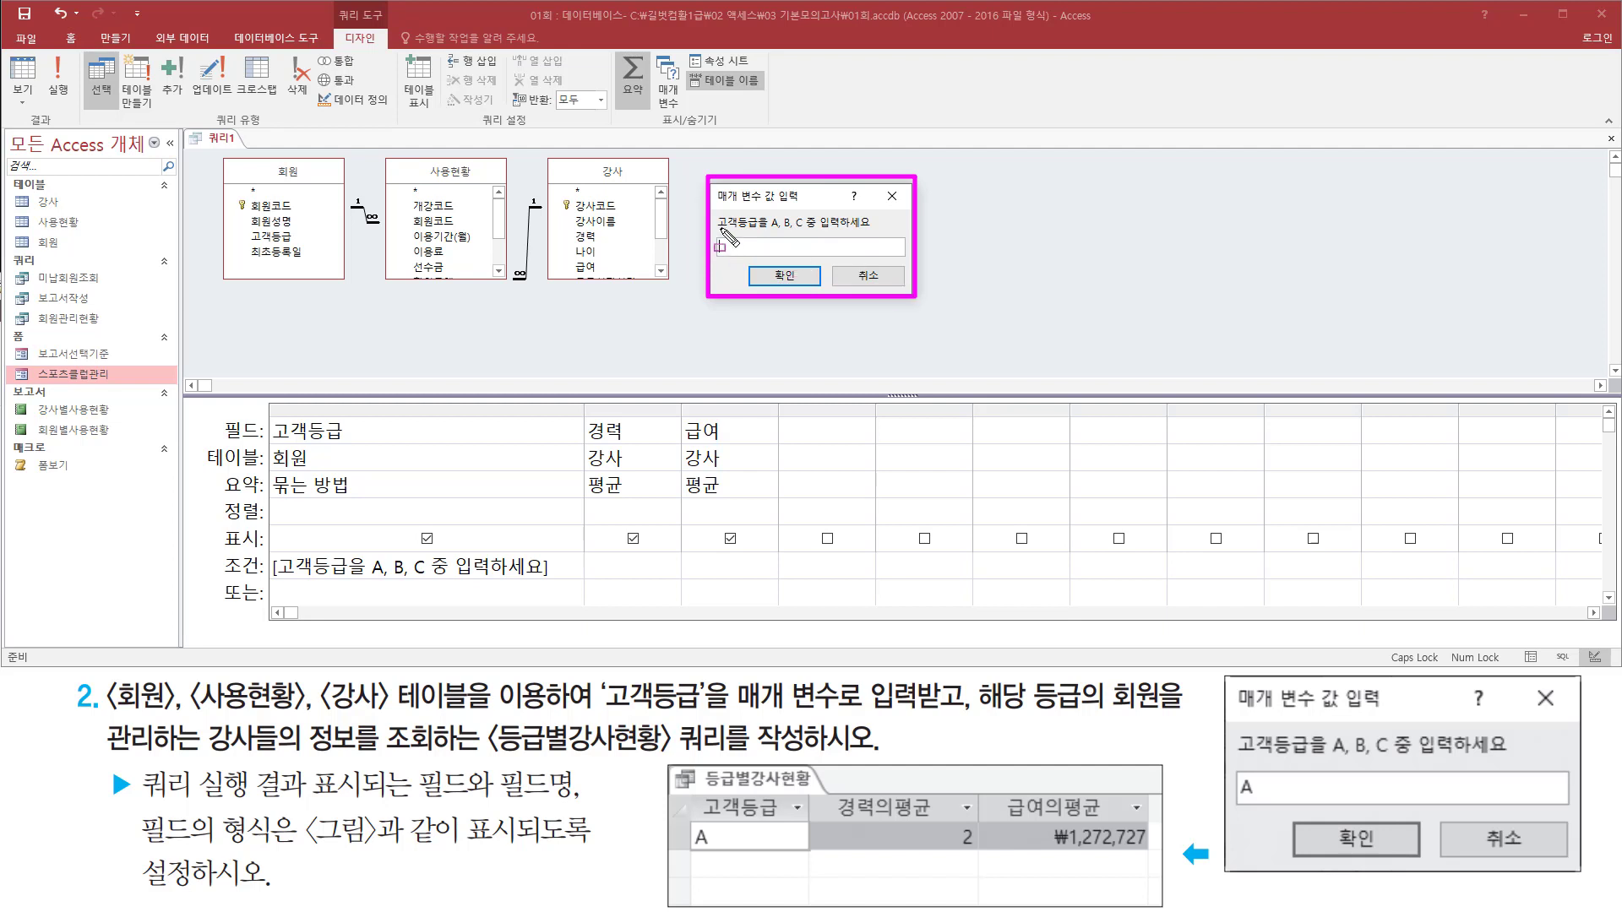
left_click_drag(721, 228, 876, 229)
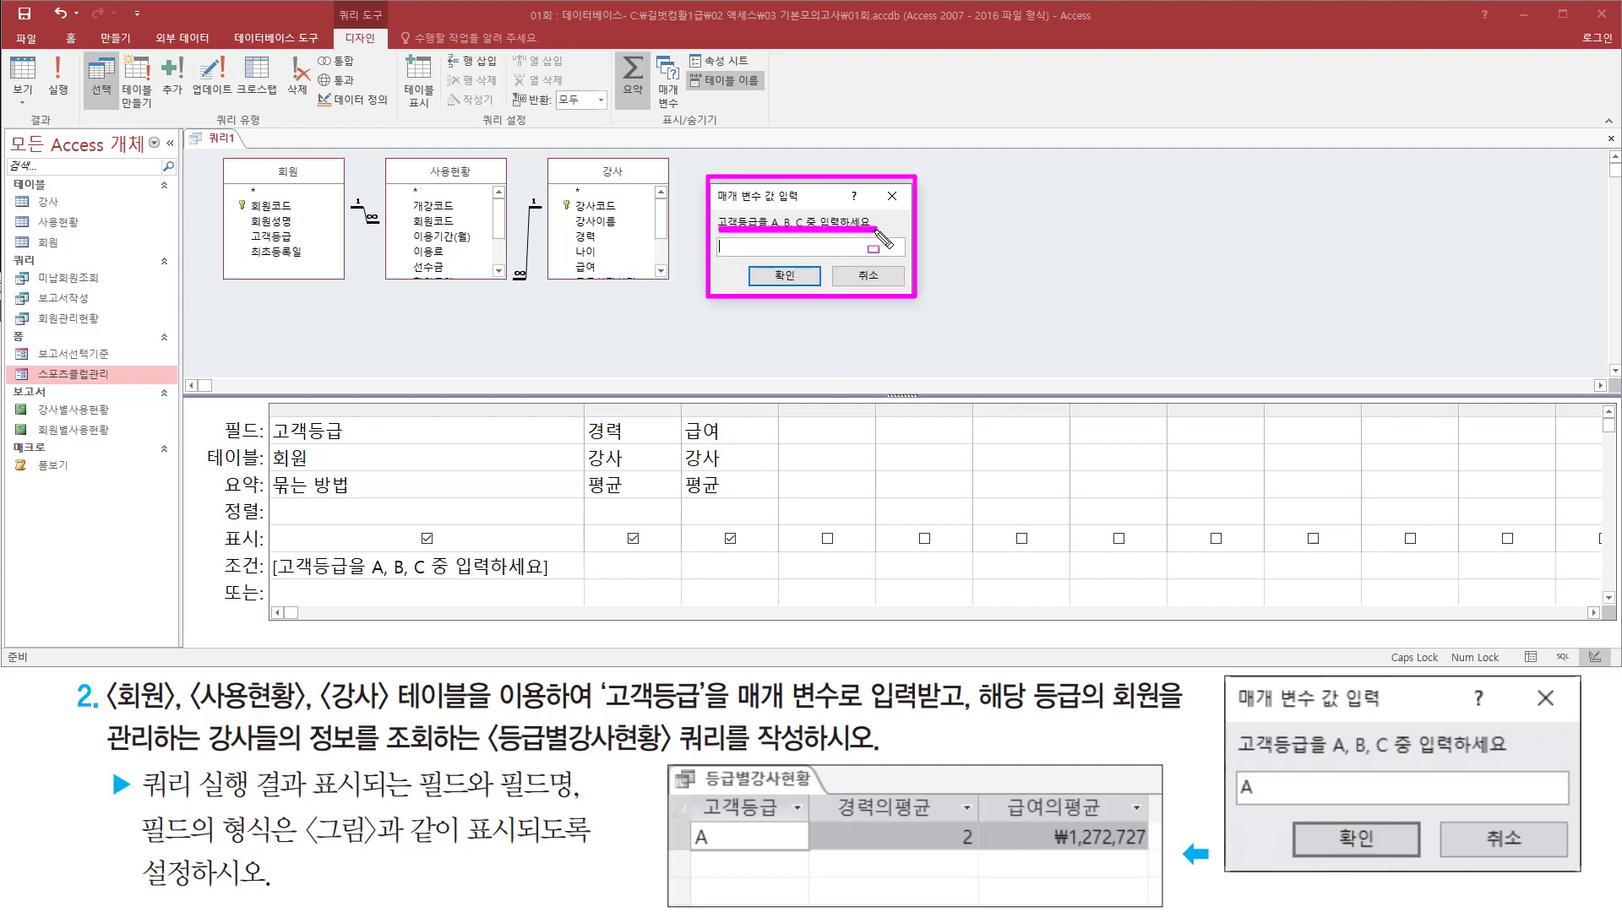
left_click_drag(1238, 757, 1521, 760)
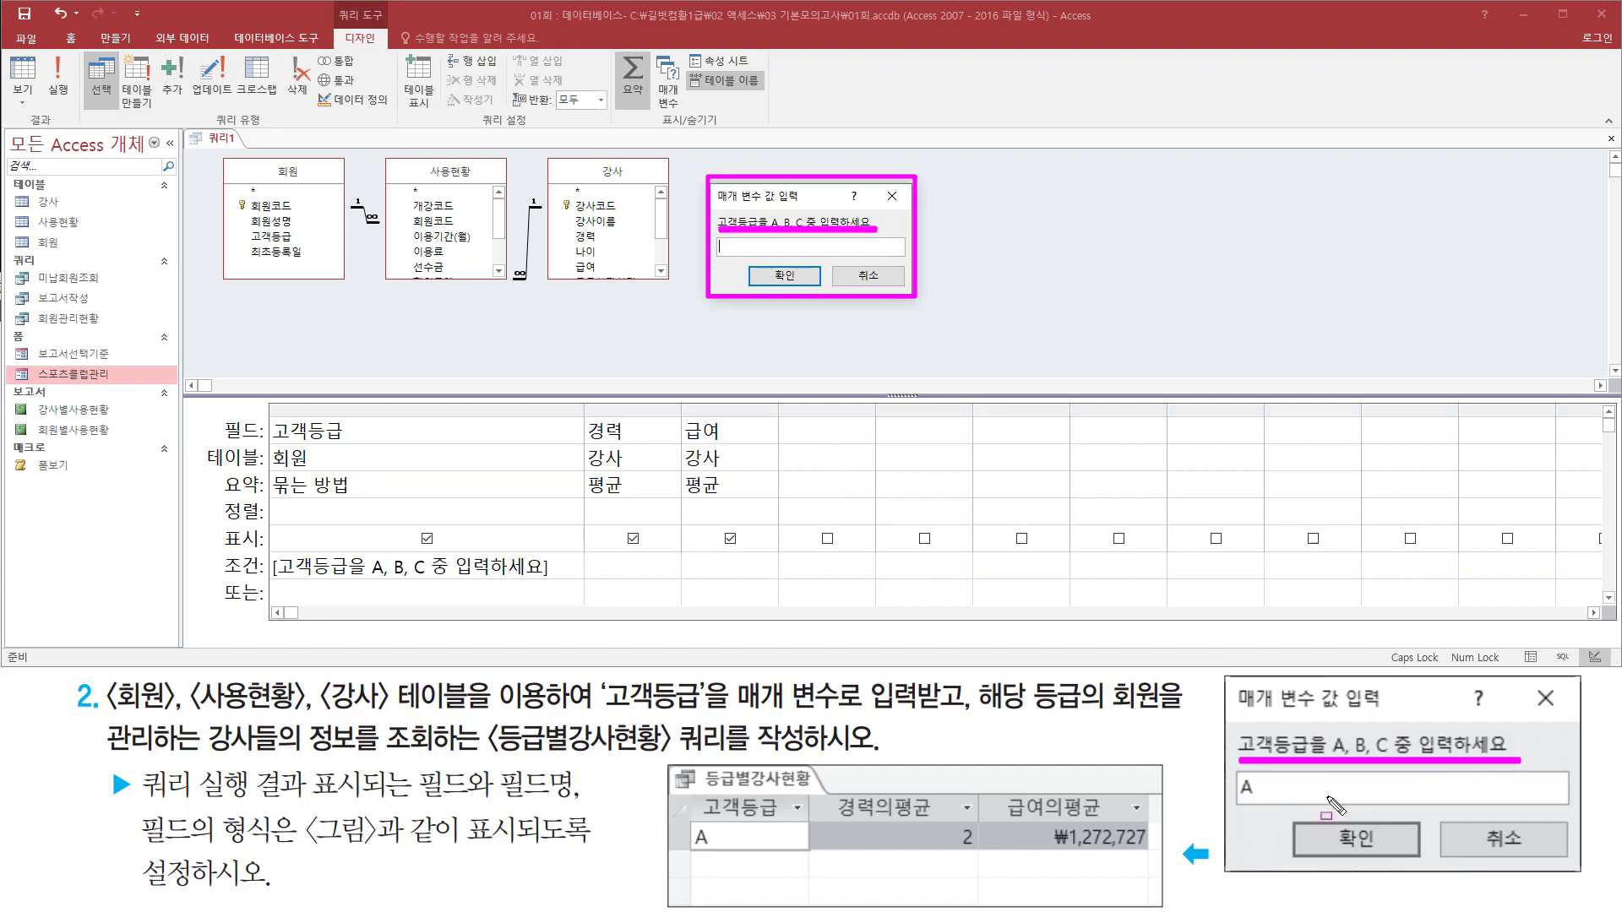
mouse_move(1236, 800)
left_mouse_down()
mouse_move(1259, 771)
mouse_move(1263, 801)
left_mouse_up()
key("Escape")
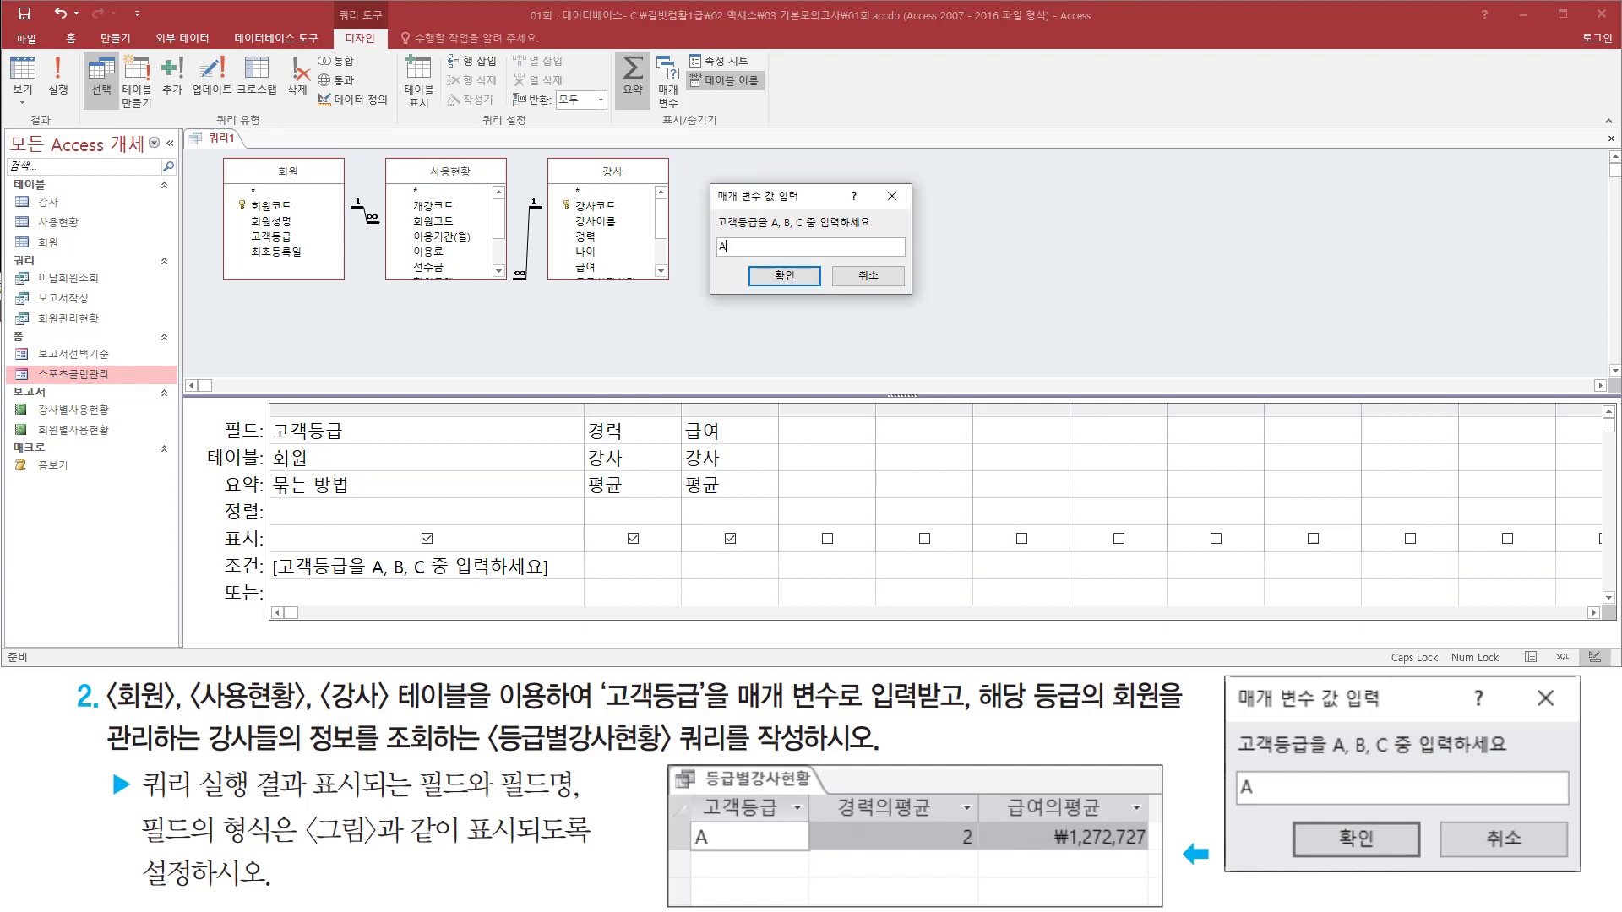
key("ctrl+2")
left_click_drag(752, 264, 821, 291)
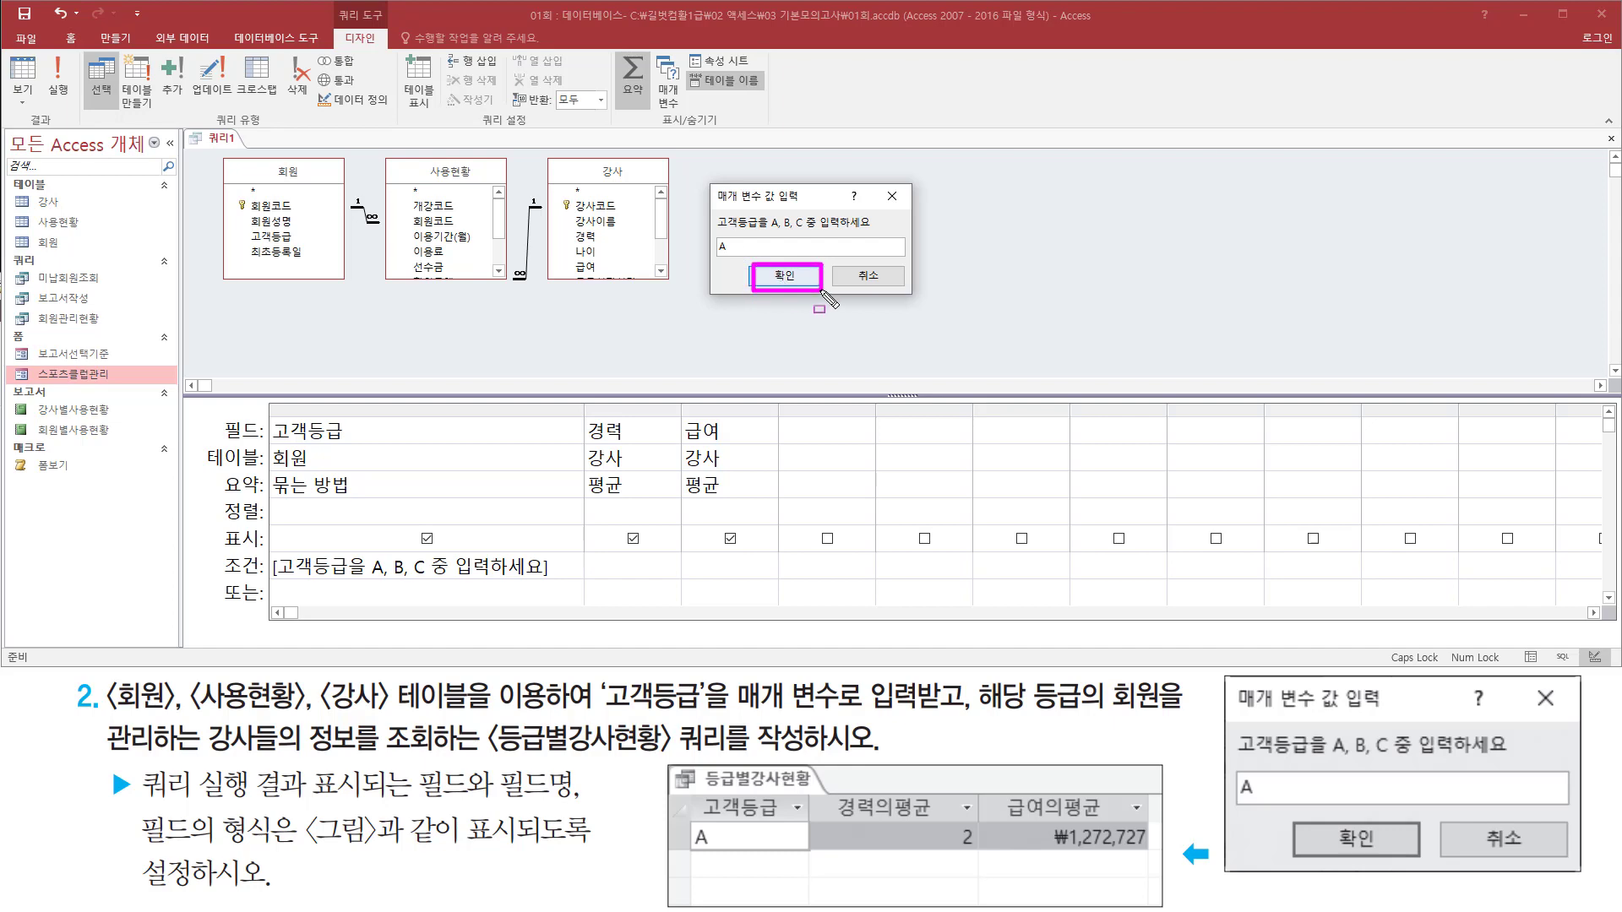
key("Escape")
left_click(801, 282)
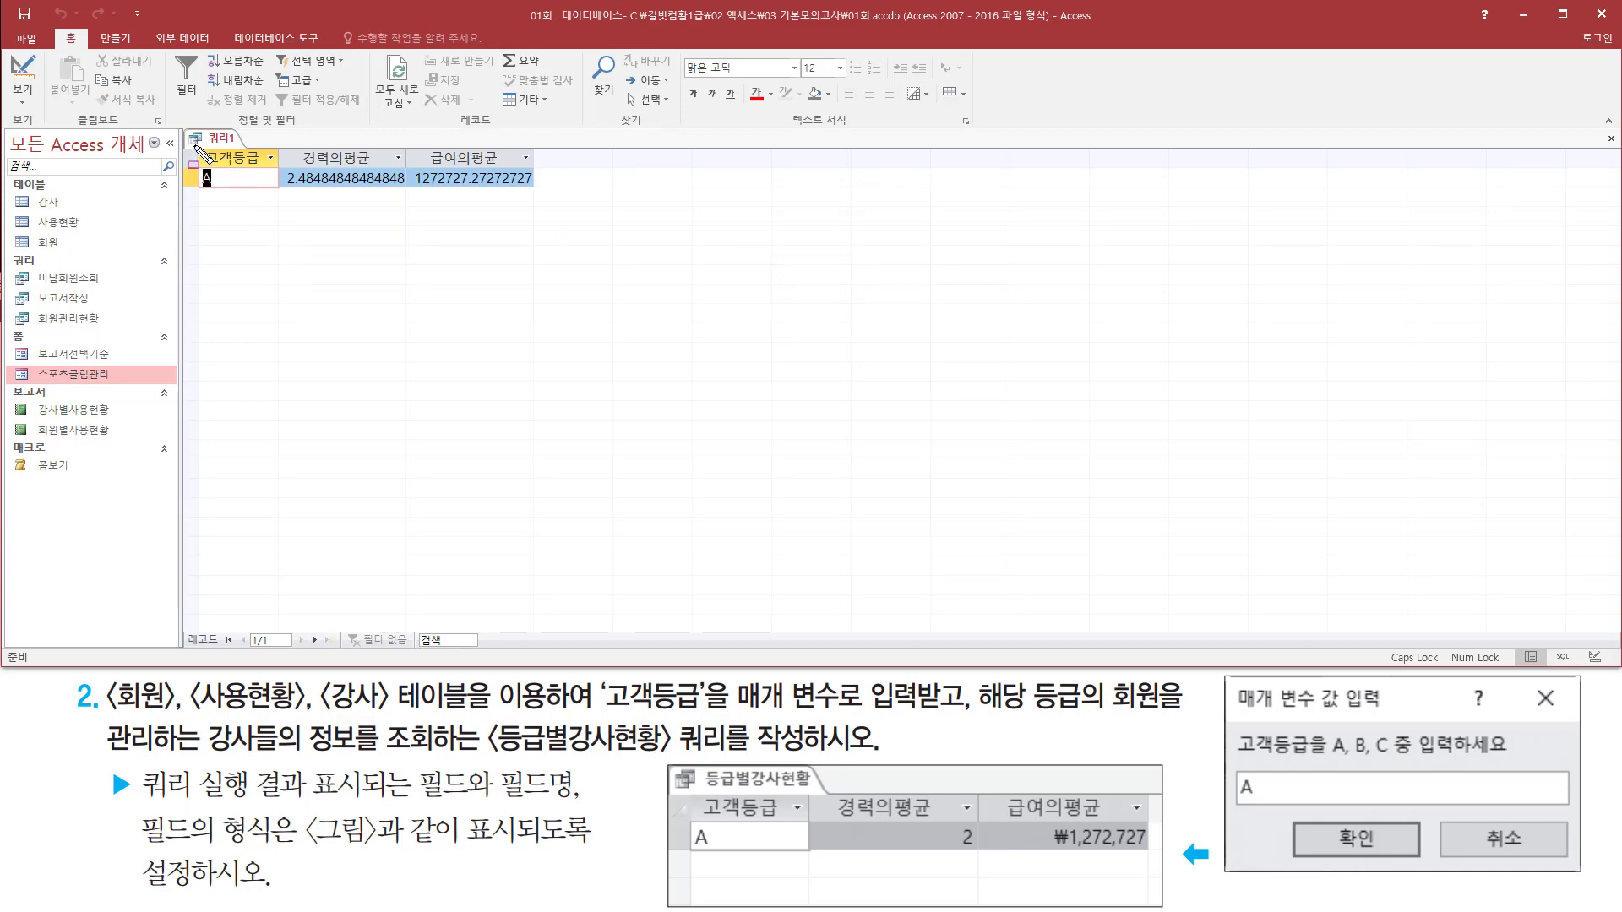
Step: Compare the field names and the 경력의평균 and 급여의평균 number formats of the result with the sample
mouse_move(196, 147)
left_mouse_down()
mouse_move(434, 207)
mouse_move(559, 207)
mouse_move(544, 201)
left_mouse_up()
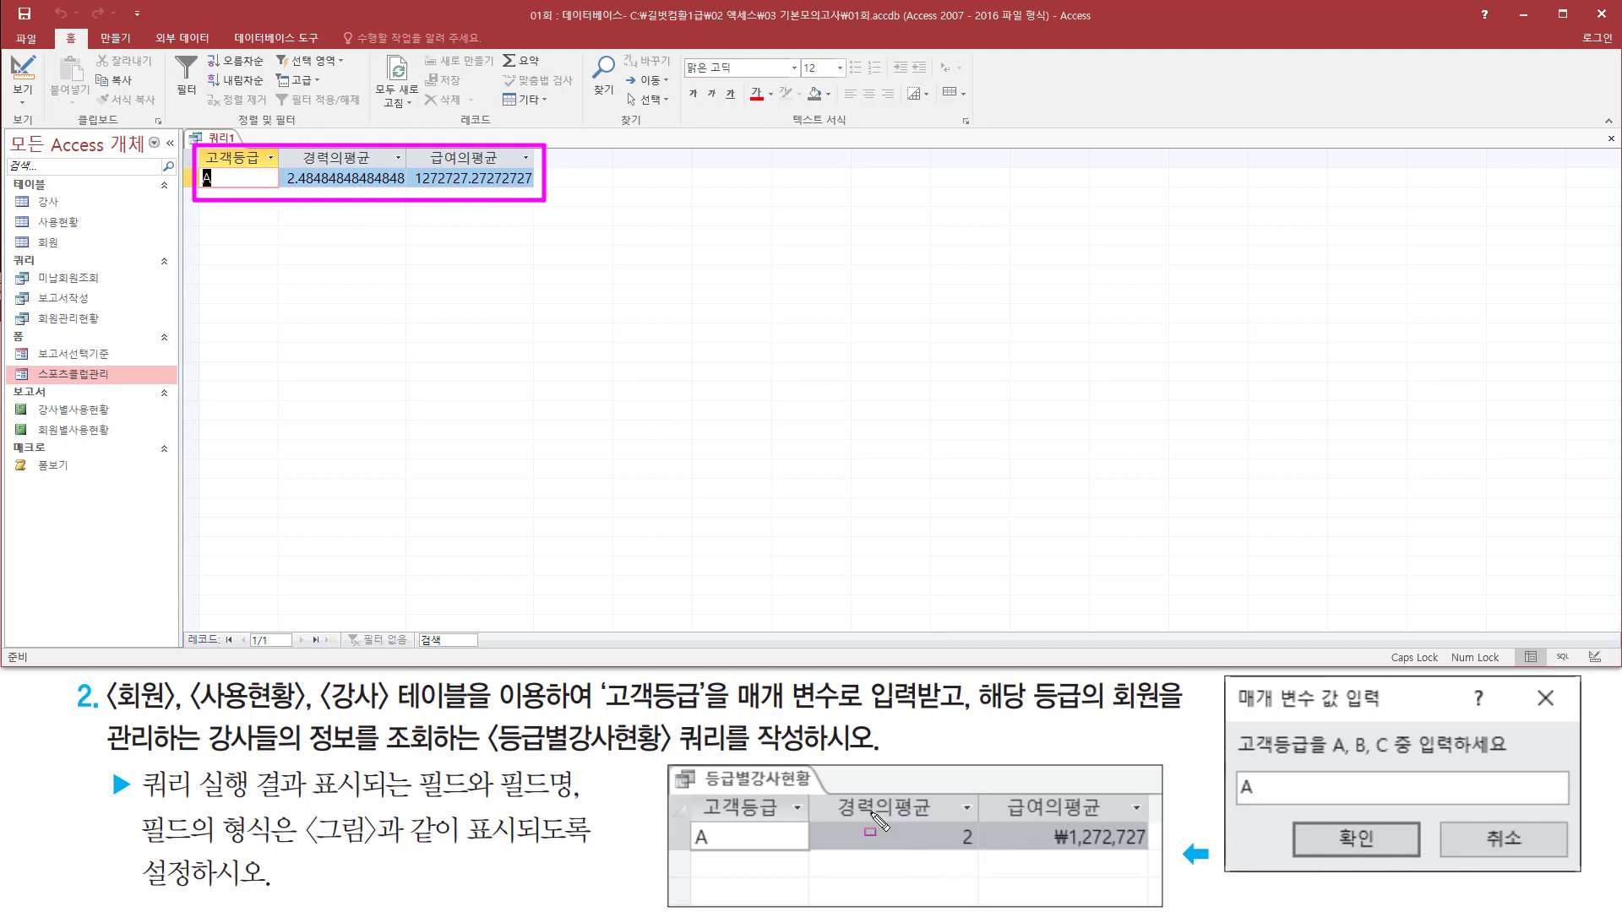
left_click_drag(965, 840, 980, 853)
left_click_drag(415, 189, 534, 190)
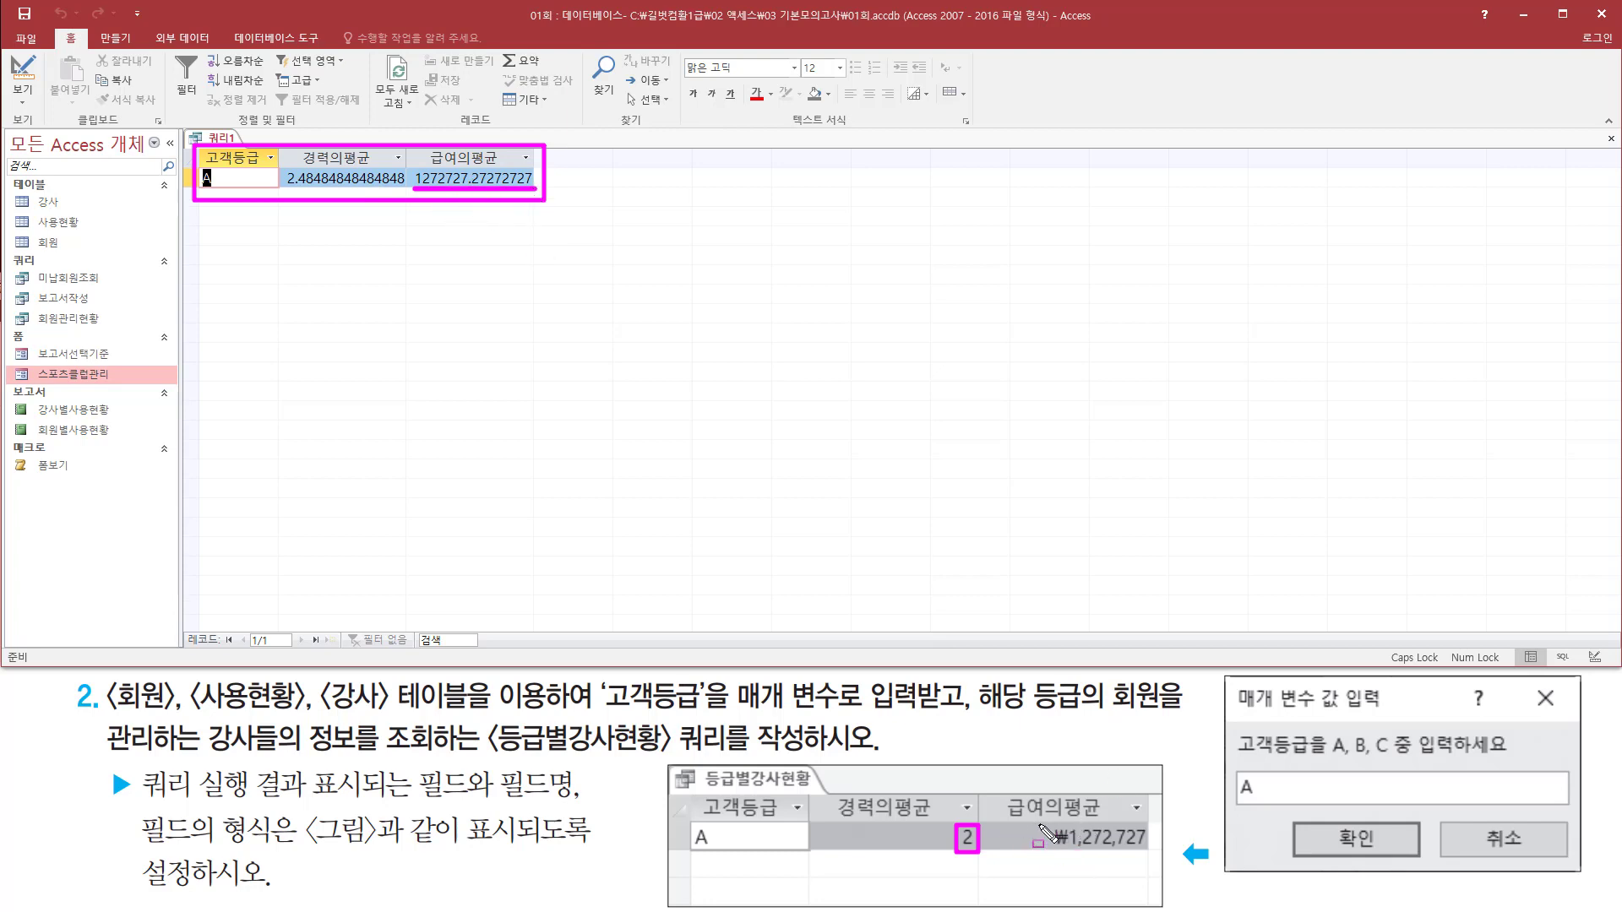
mouse_move(1037, 820)
left_mouse_down()
mouse_move(1072, 857)
mouse_move(1156, 857)
left_mouse_up()
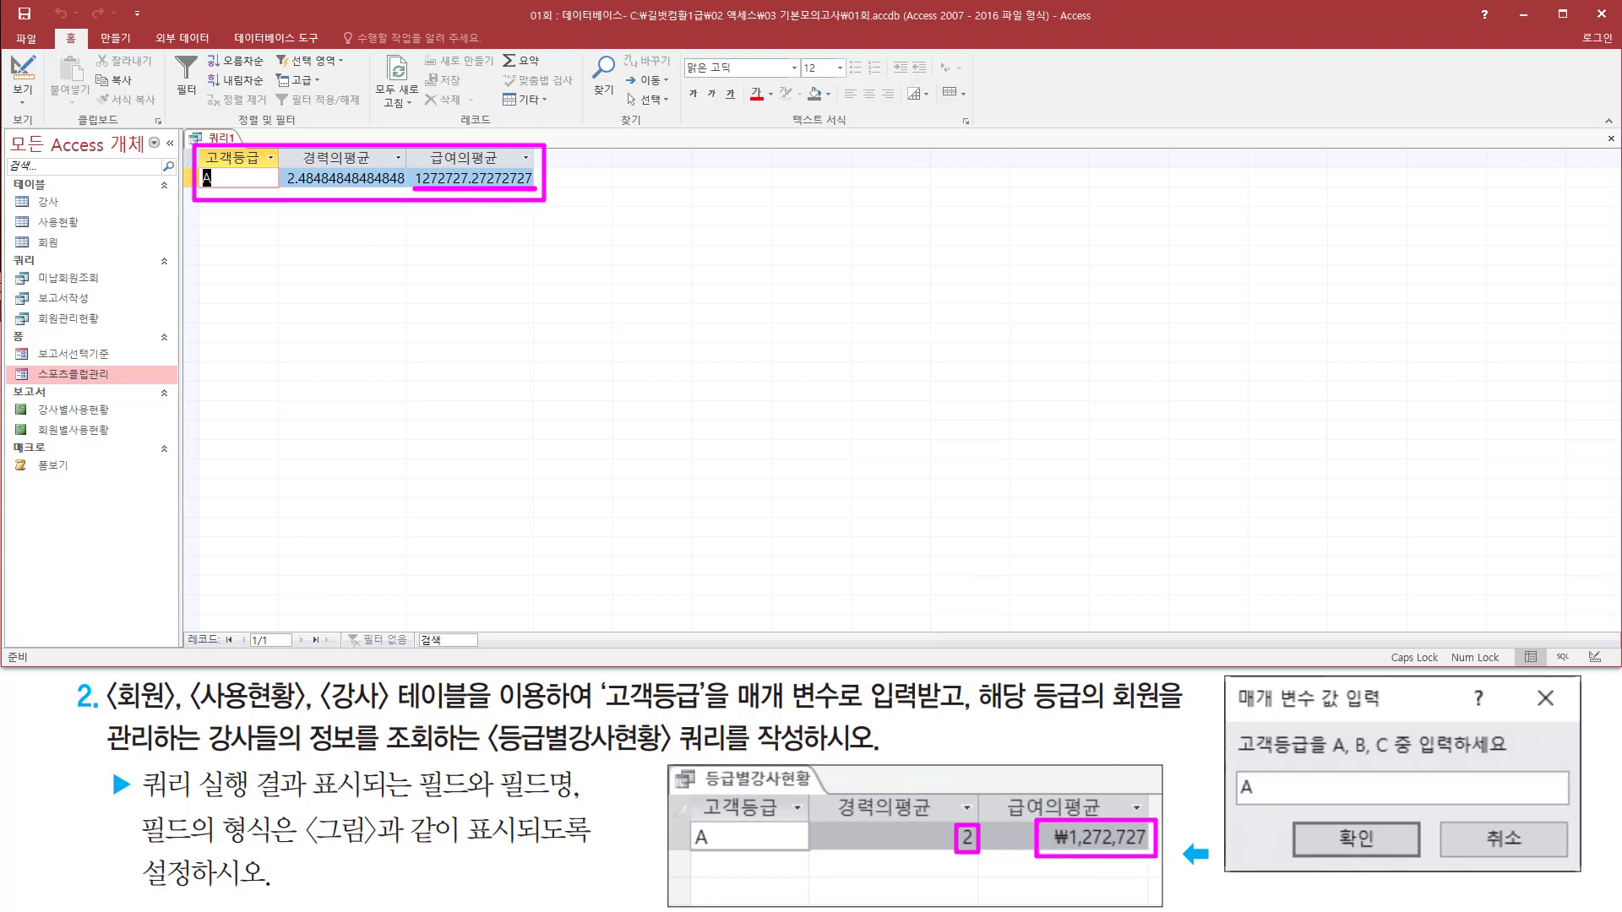
left_click_drag(412, 803, 592, 803)
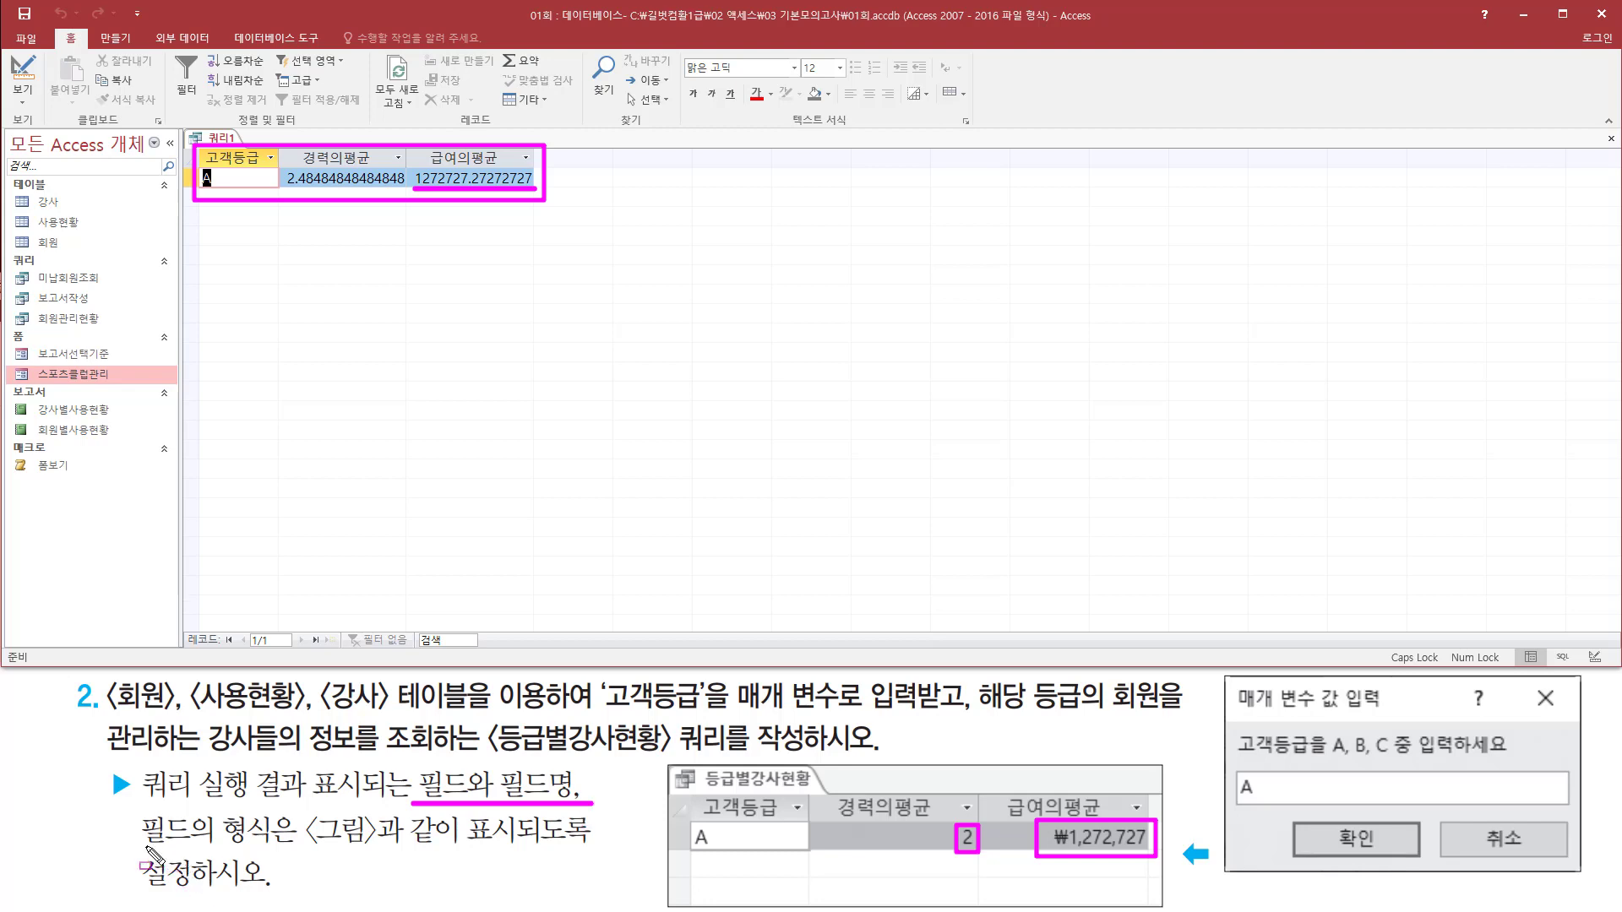
Step: Return the query to design view and display the field properties of the 경력 column
left_click_drag(145, 843, 271, 850)
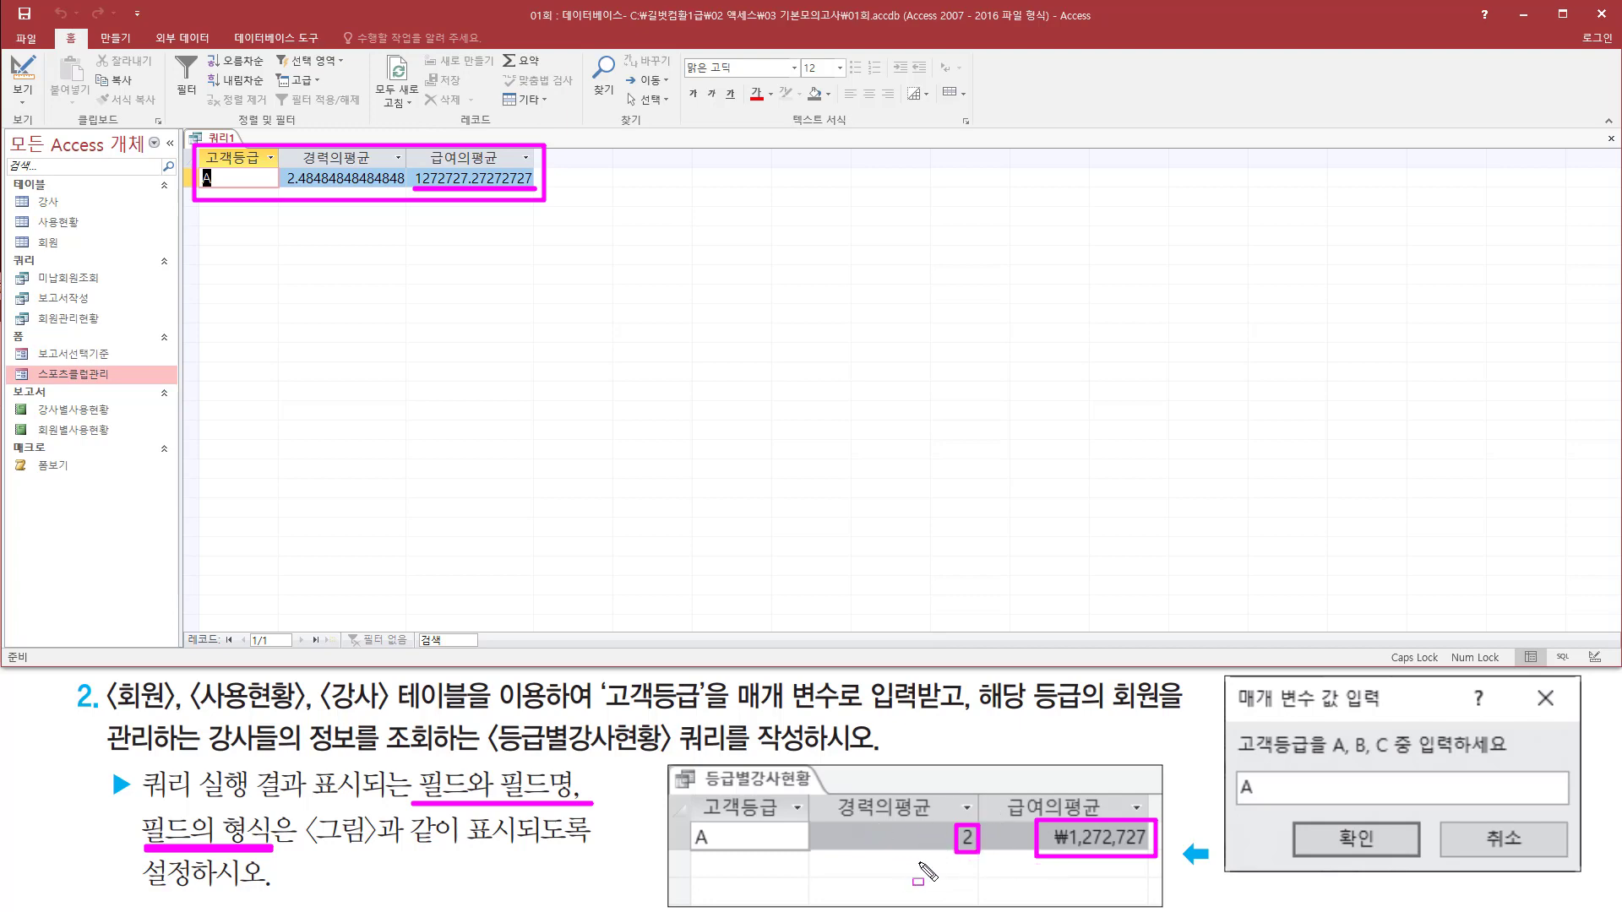
right_click(222, 137)
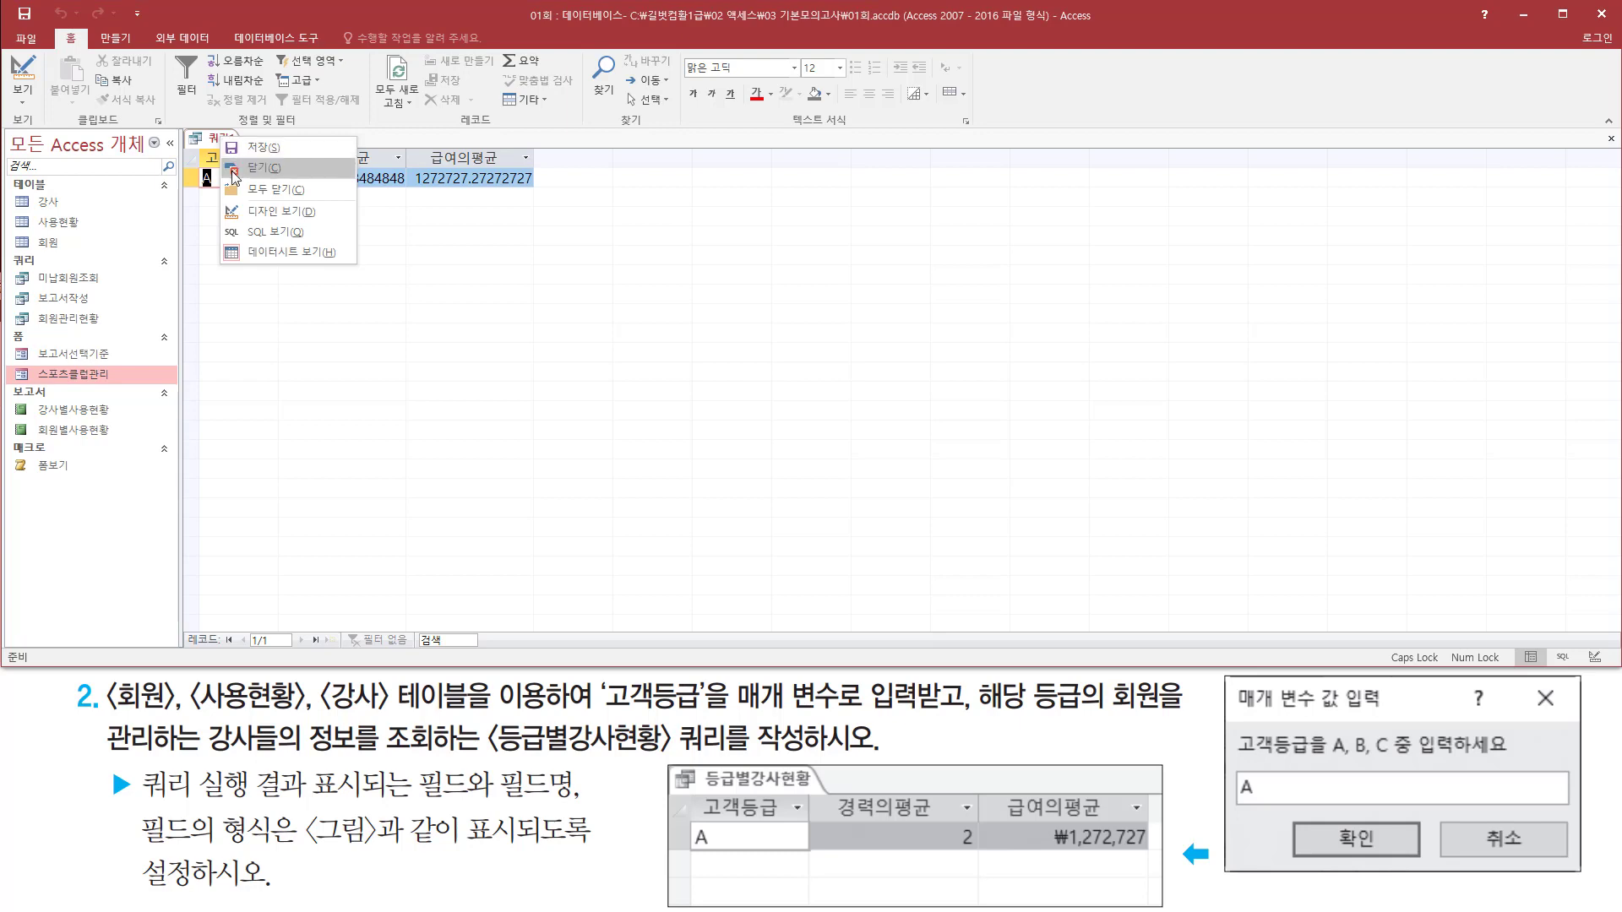
left_click(272, 210)
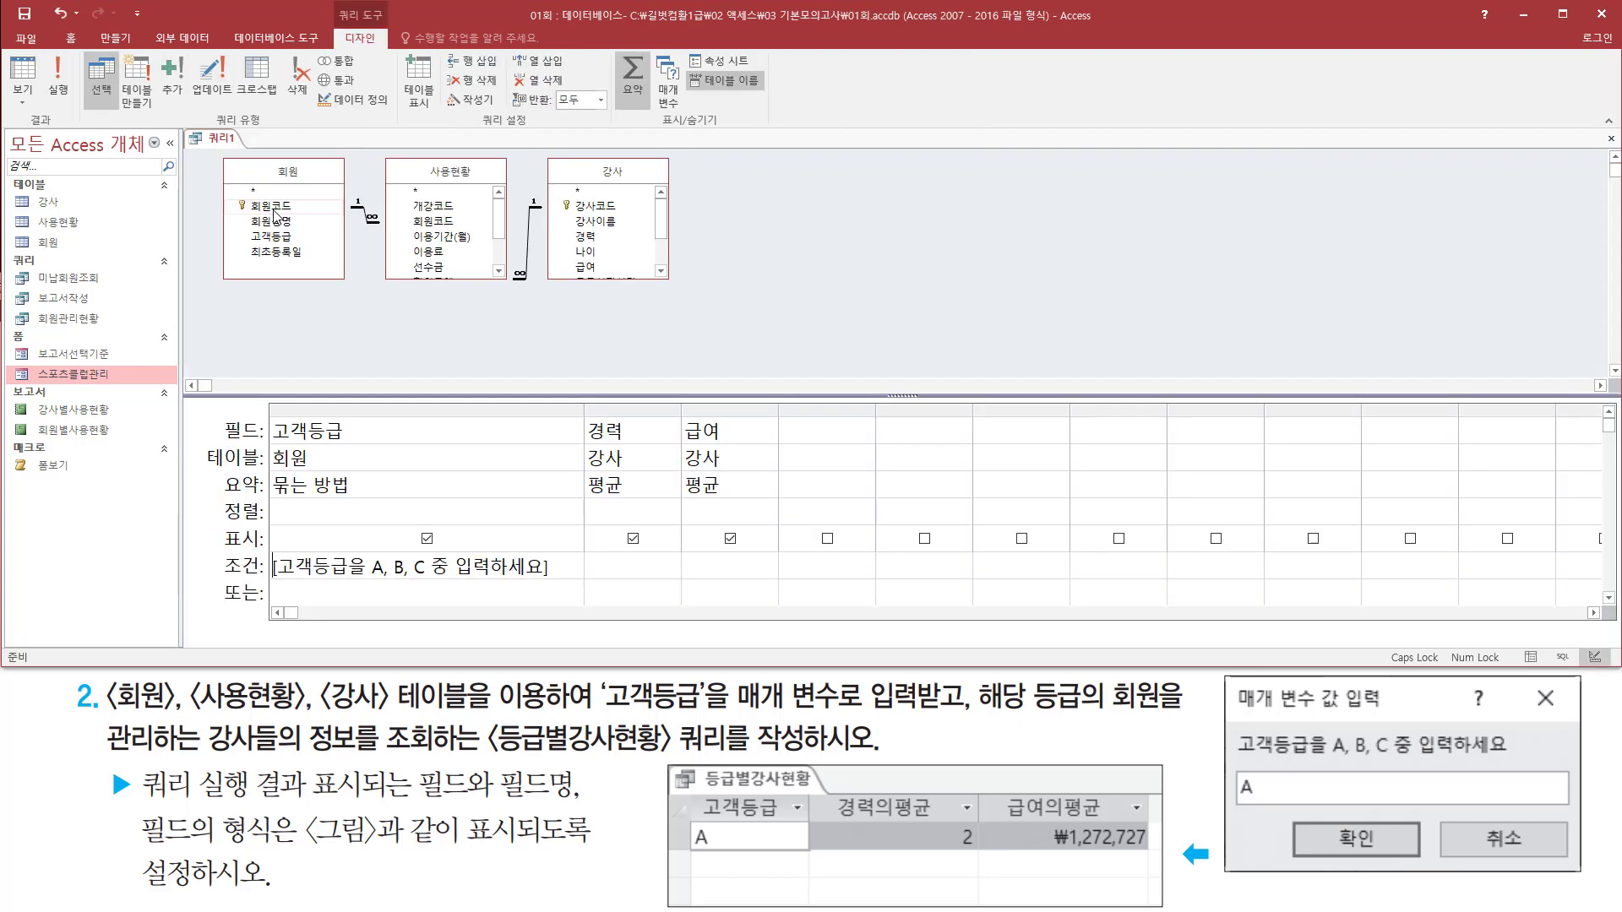
left_click(631, 410)
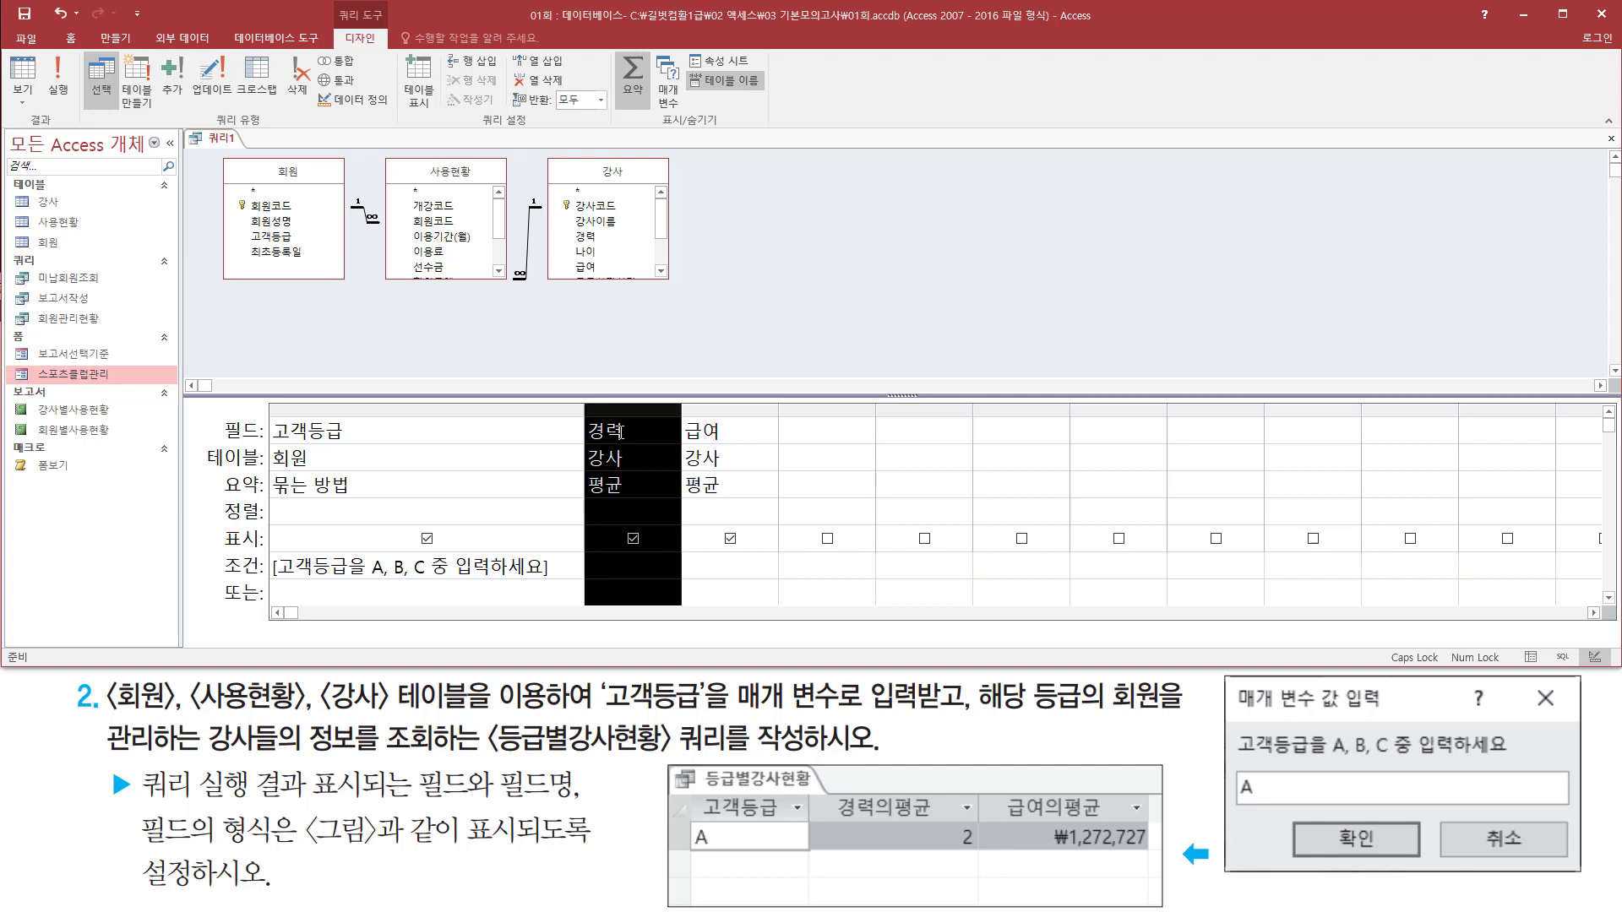
left_click(632, 427)
right_click(633, 428)
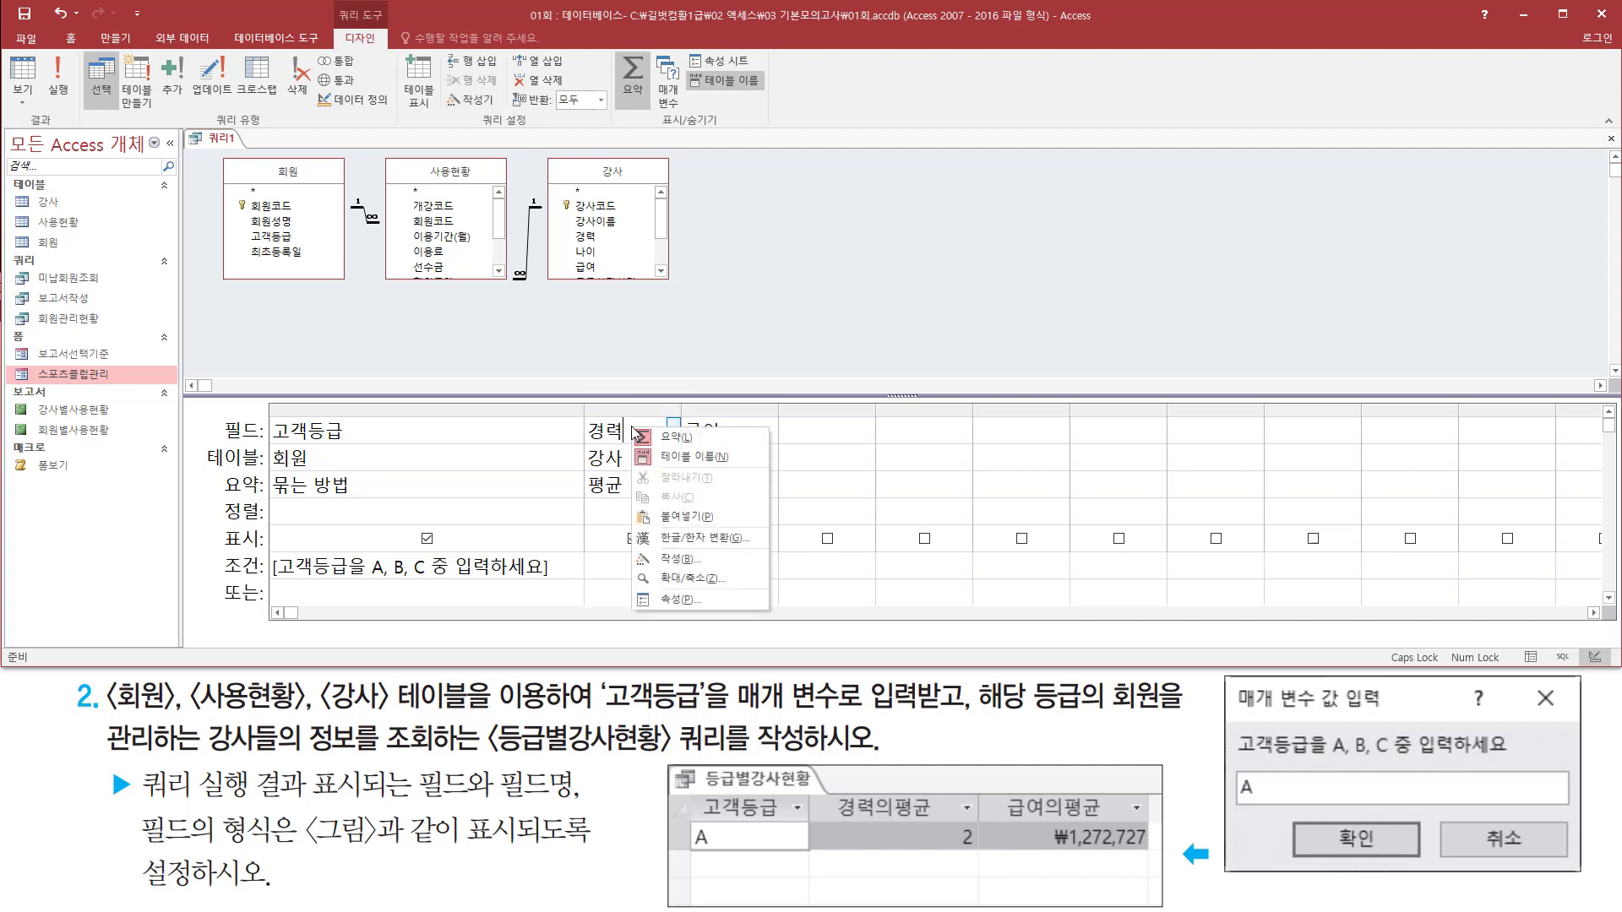
left_click(691, 599)
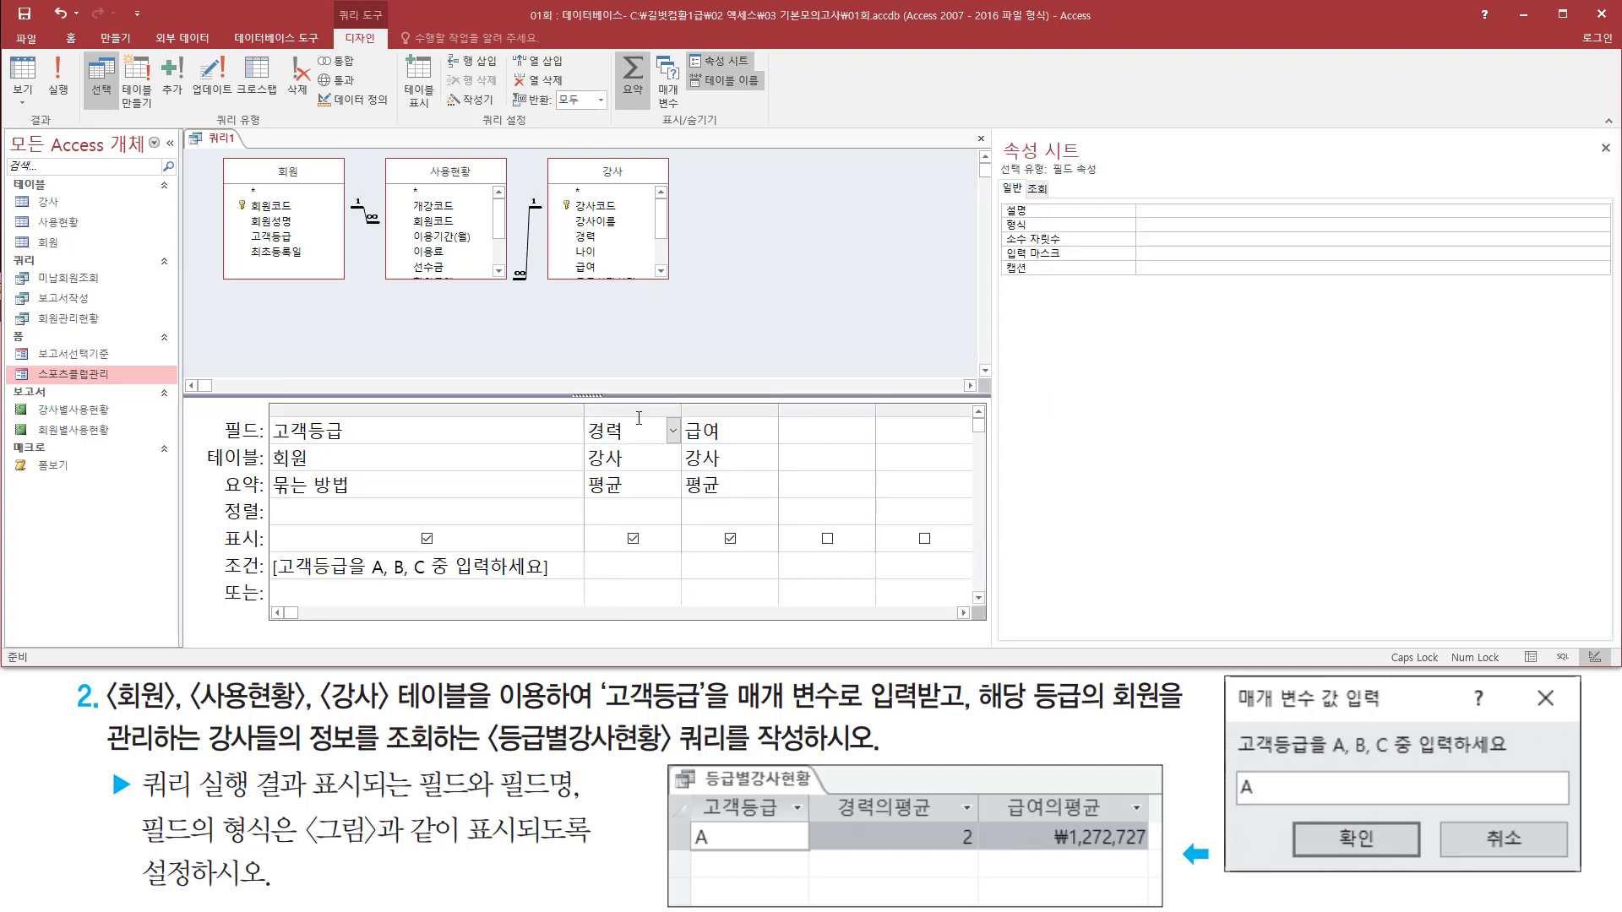
Step: Set the 경력 field's format to 표준 with 0 decimal places
left_click_drag(993, 125, 1120, 160)
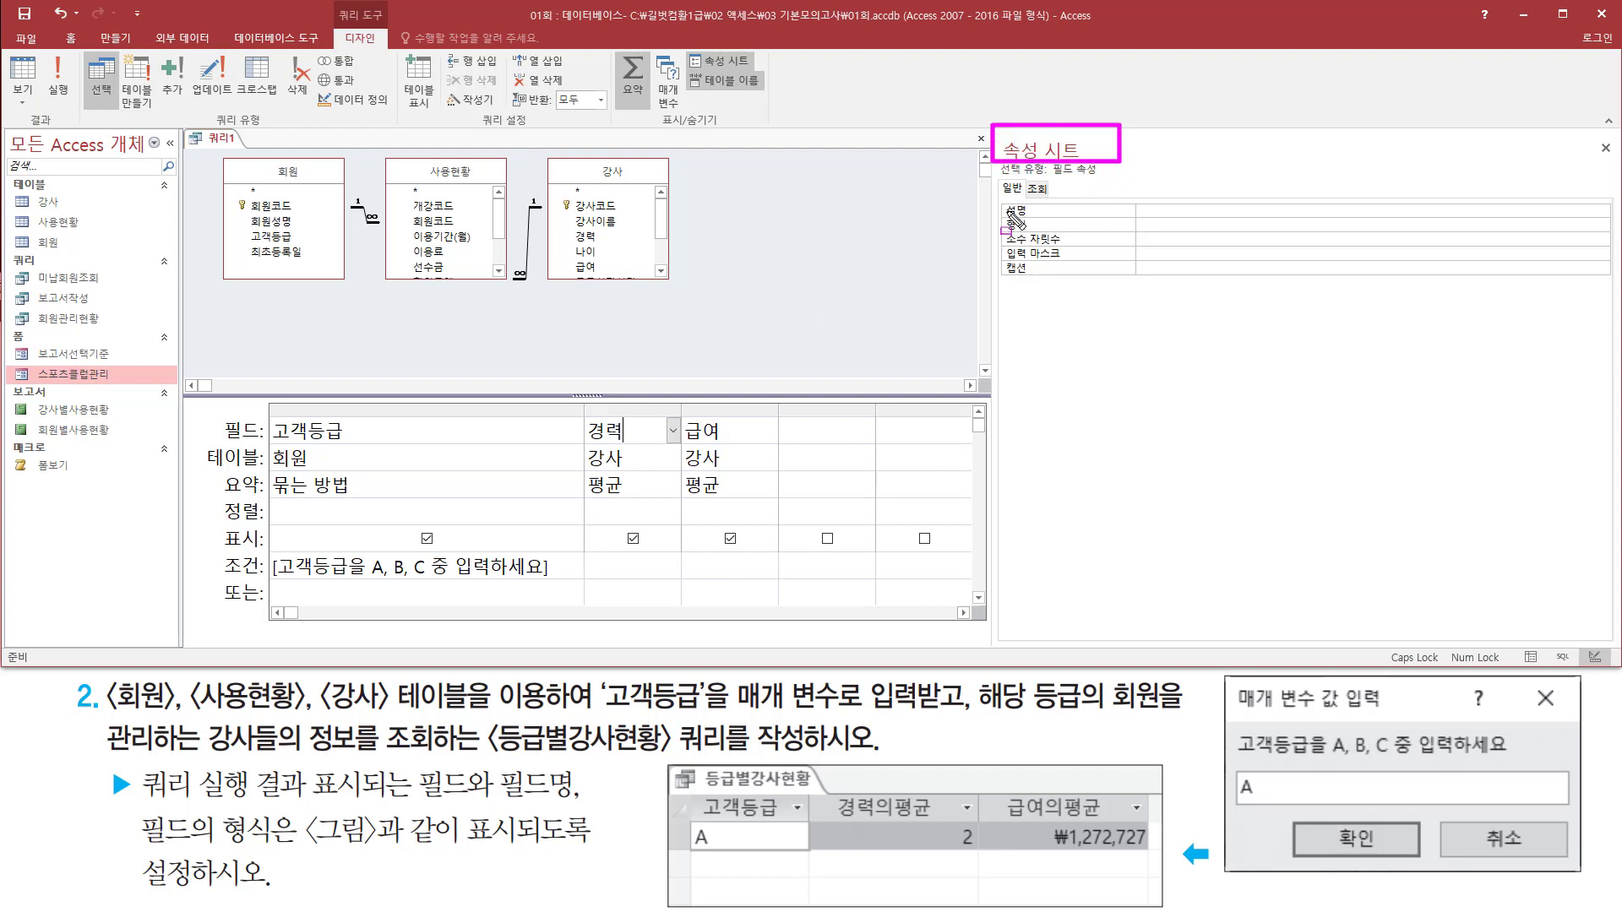
left_click_drag(1002, 211, 1040, 235)
key("Escape")
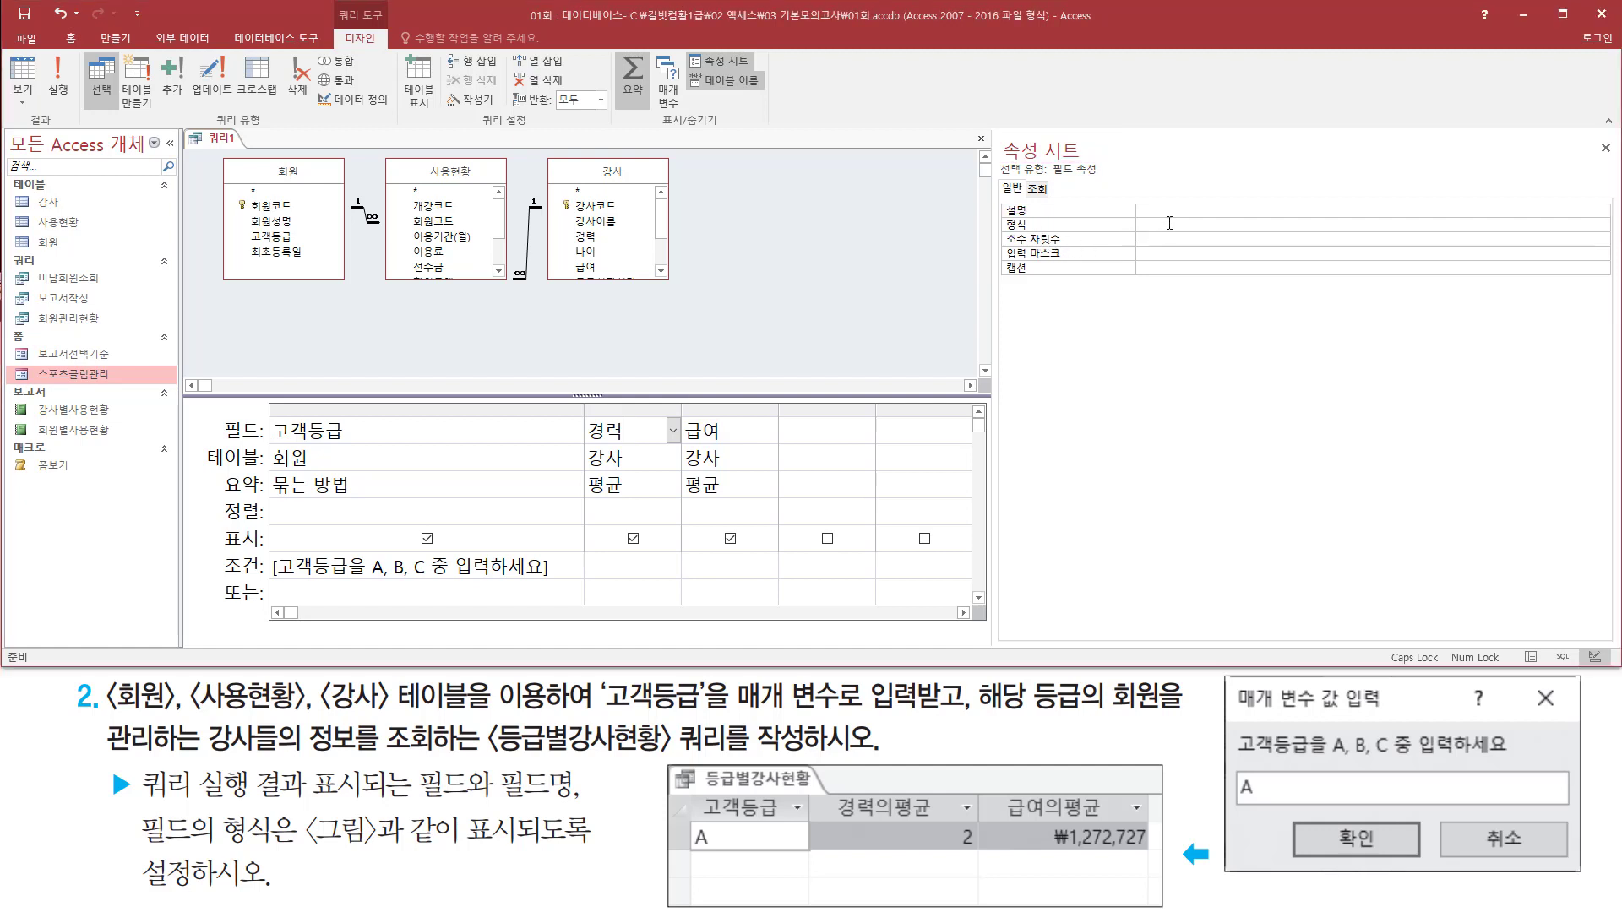
left_click(1523, 224)
left_click(1602, 226)
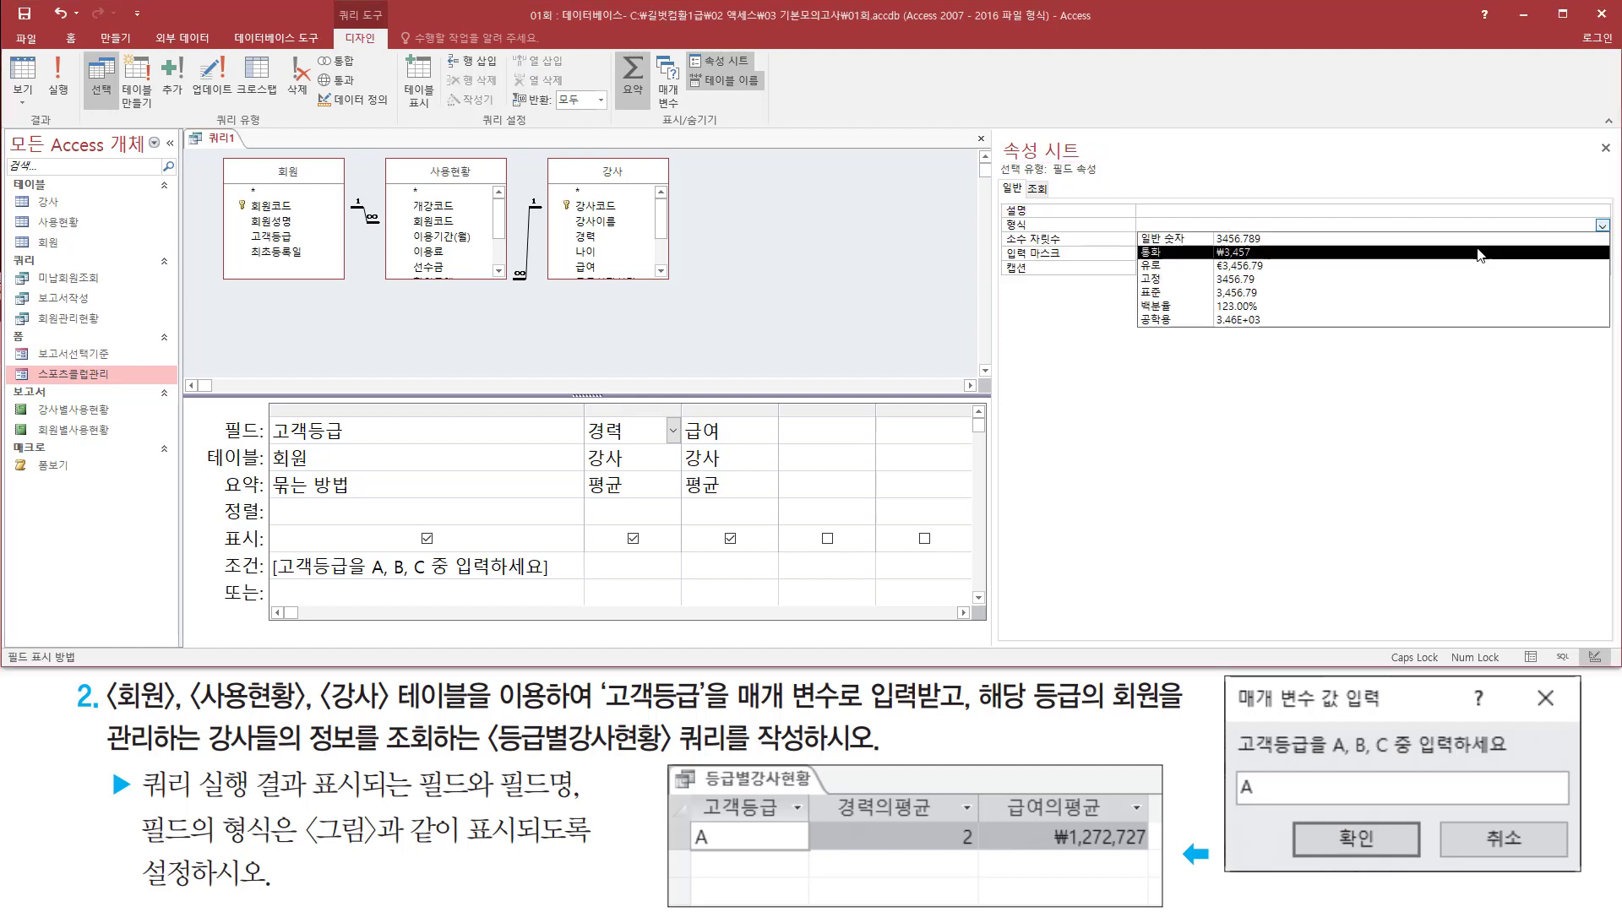
left_click(1426, 296)
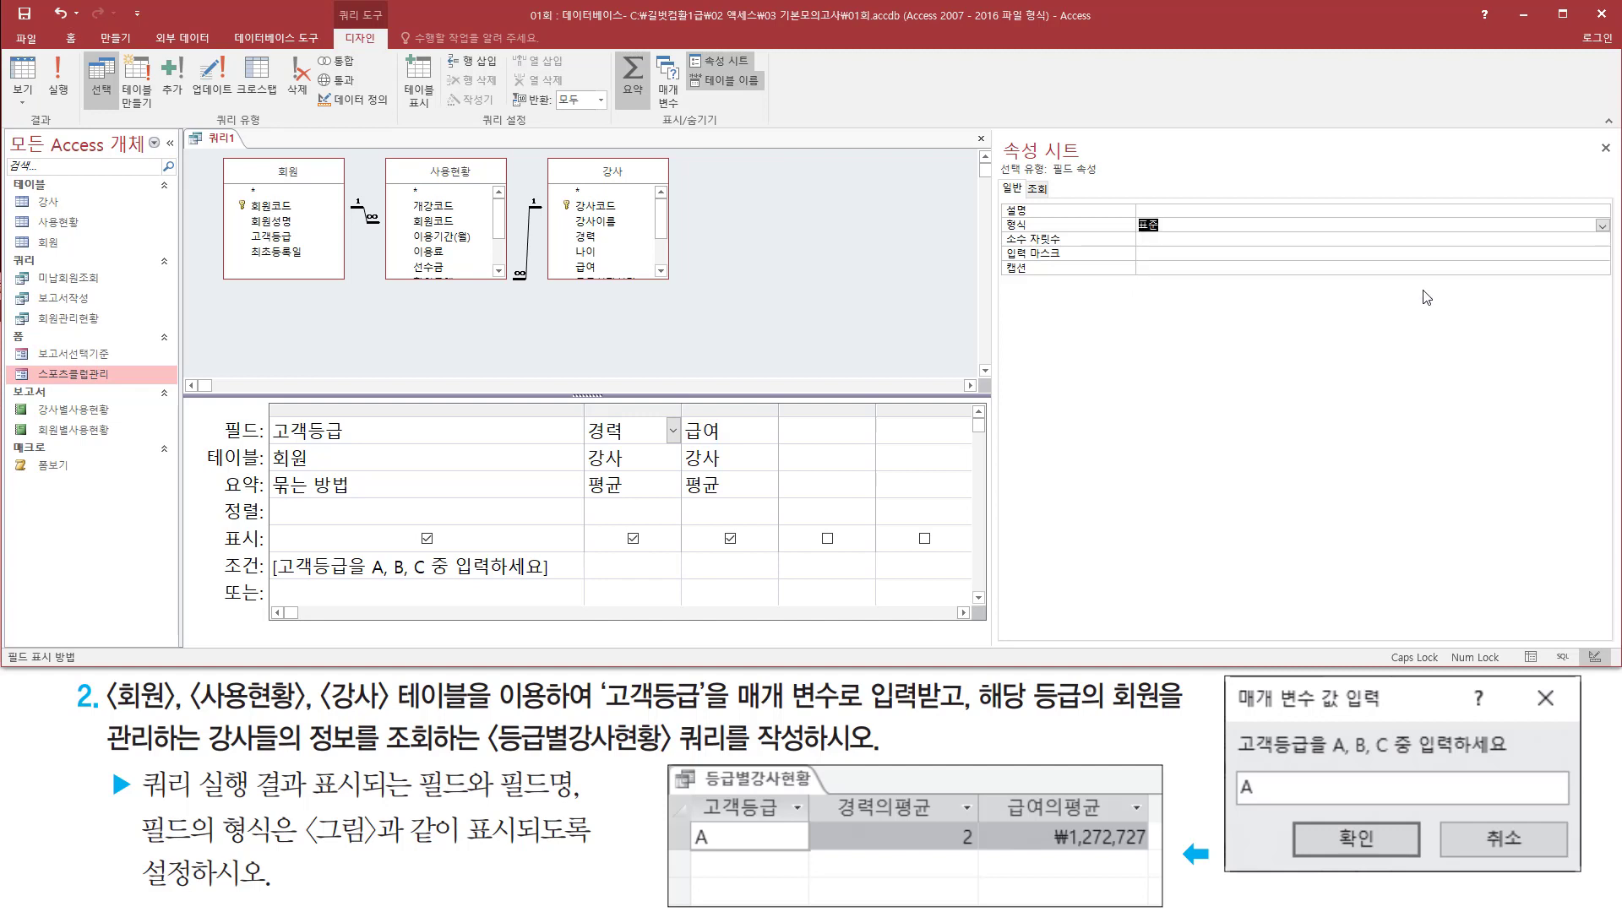
left_click(1175, 240)
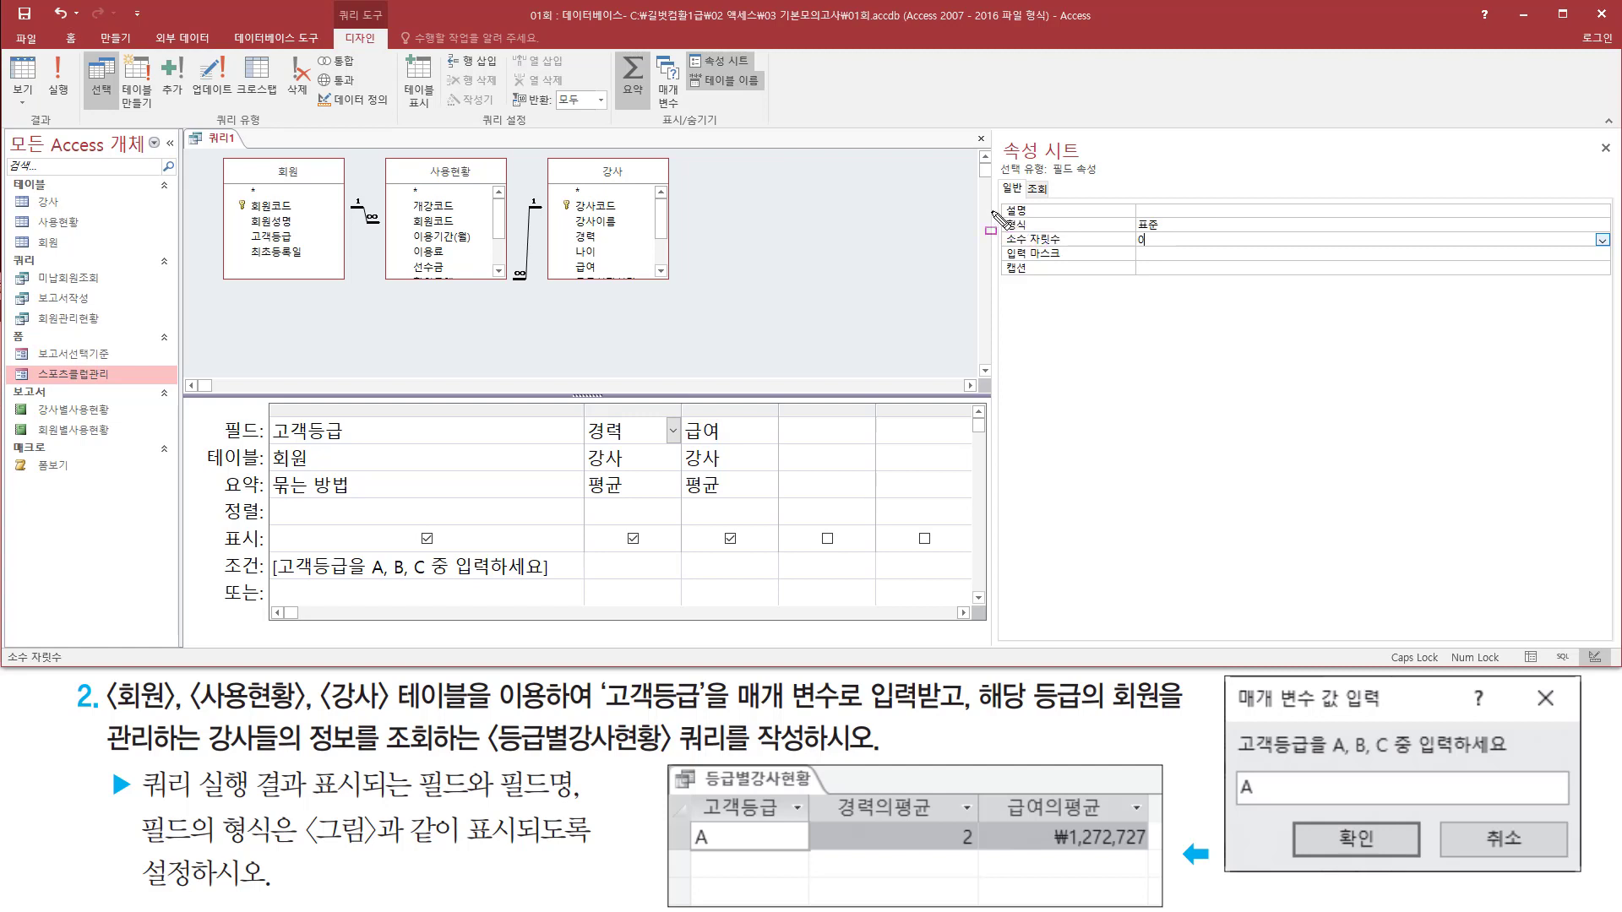
mouse_move(995, 210)
left_mouse_down()
mouse_move(1184, 264)
mouse_move(1193, 253)
left_mouse_up()
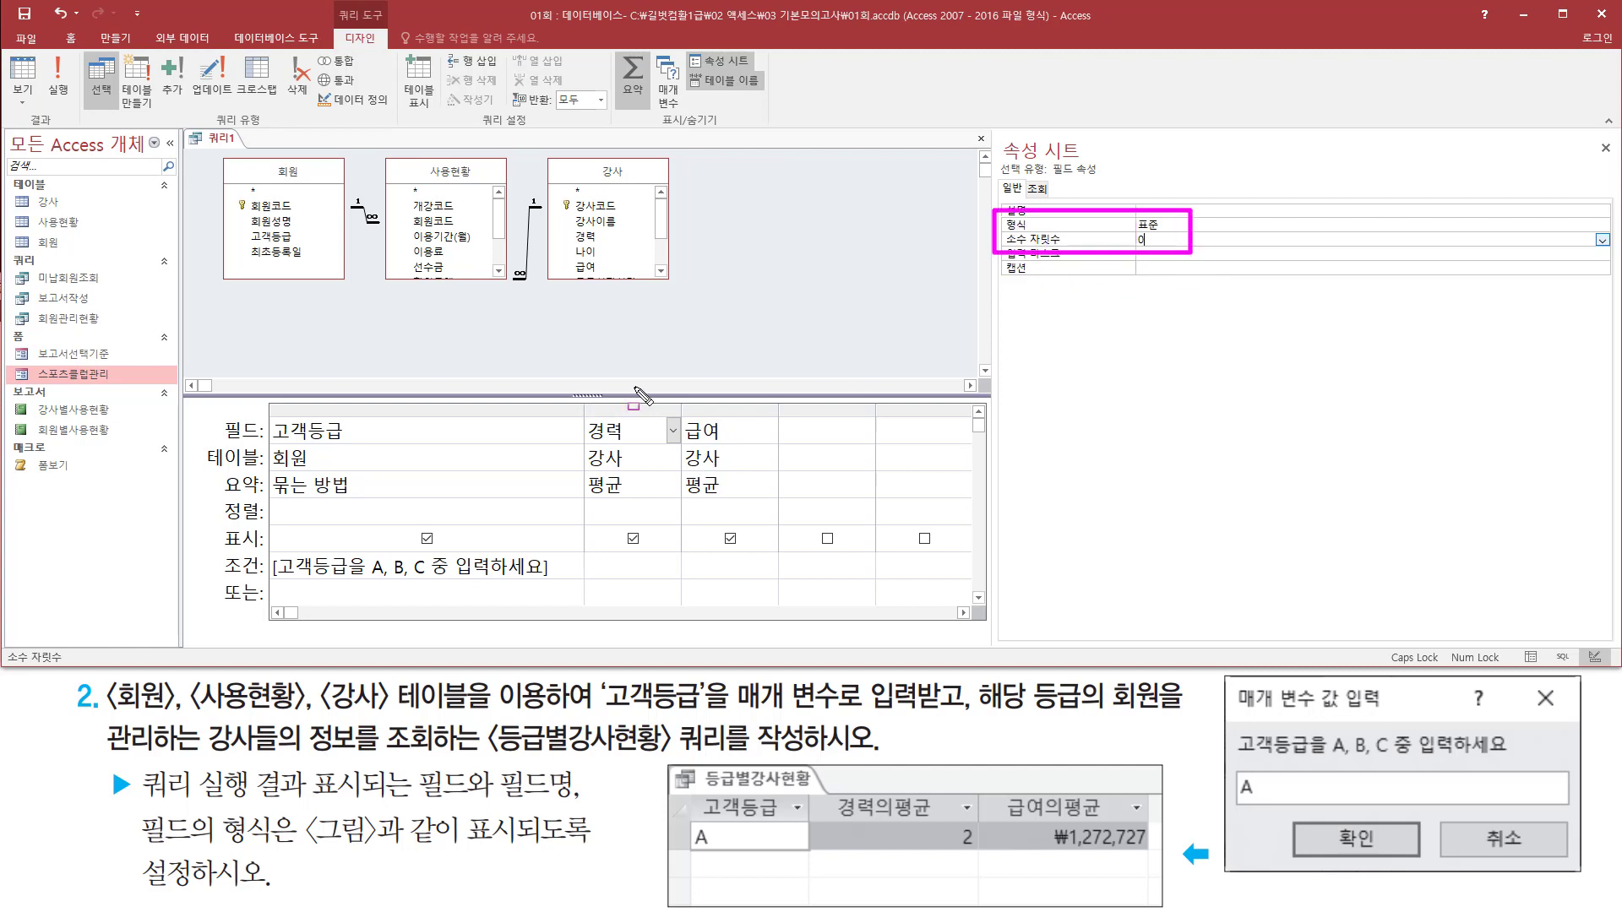
key("Escape")
Step: Set the 급여 field's format to 통화 with 0 decimal places and close the property sheet
left_click(738, 425)
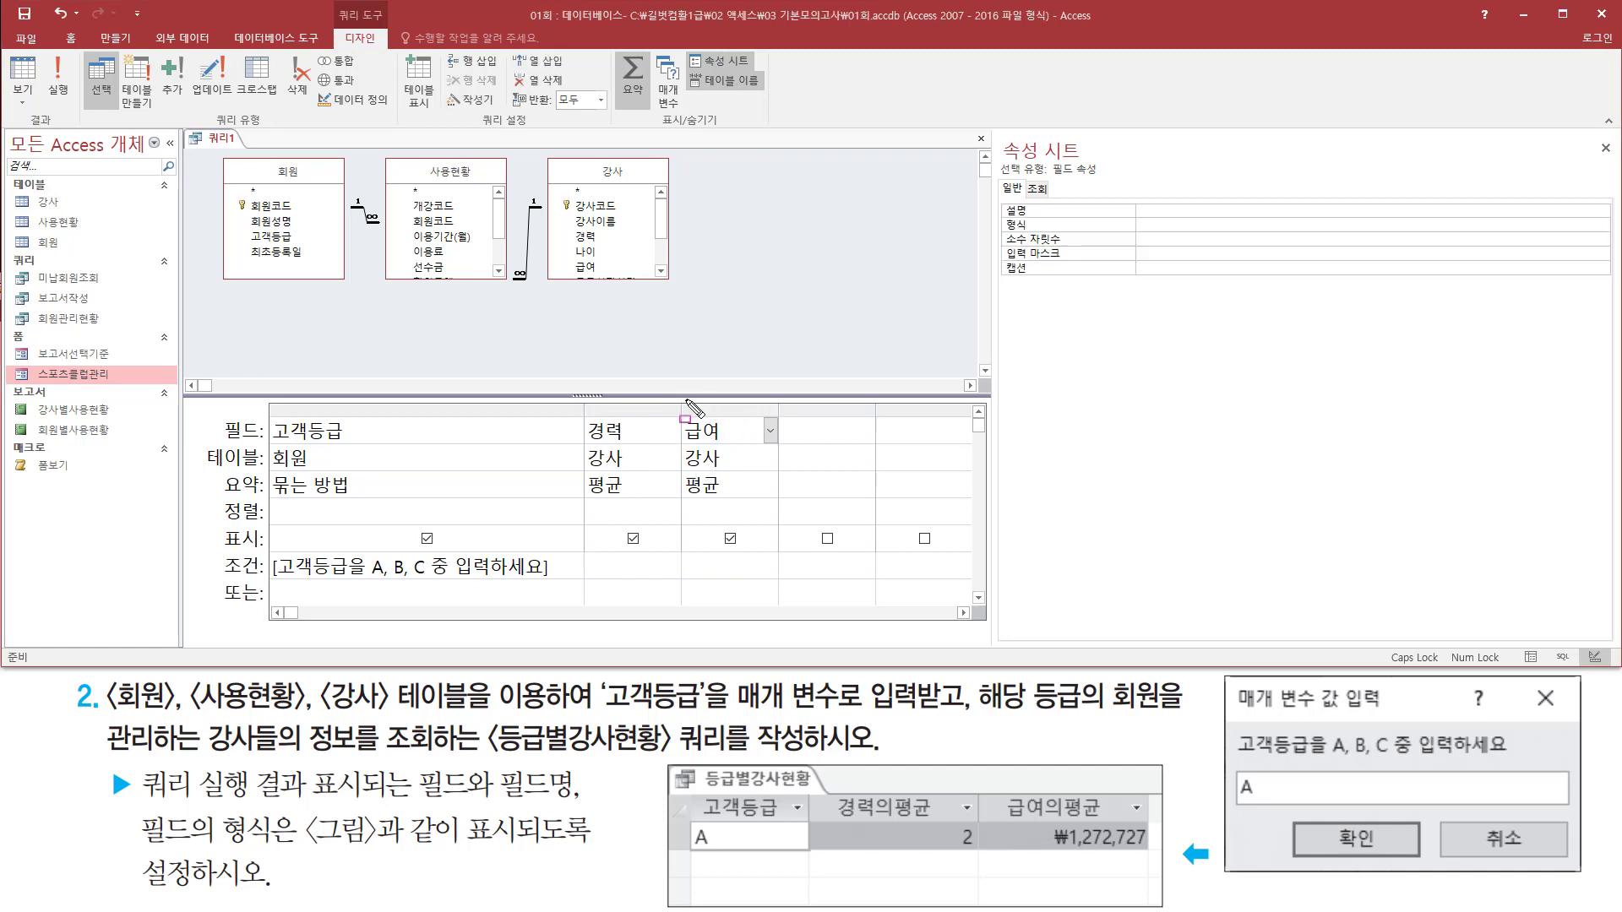
mouse_move(680, 394)
left_mouse_down()
mouse_move(757, 529)
mouse_move(778, 516)
left_mouse_up()
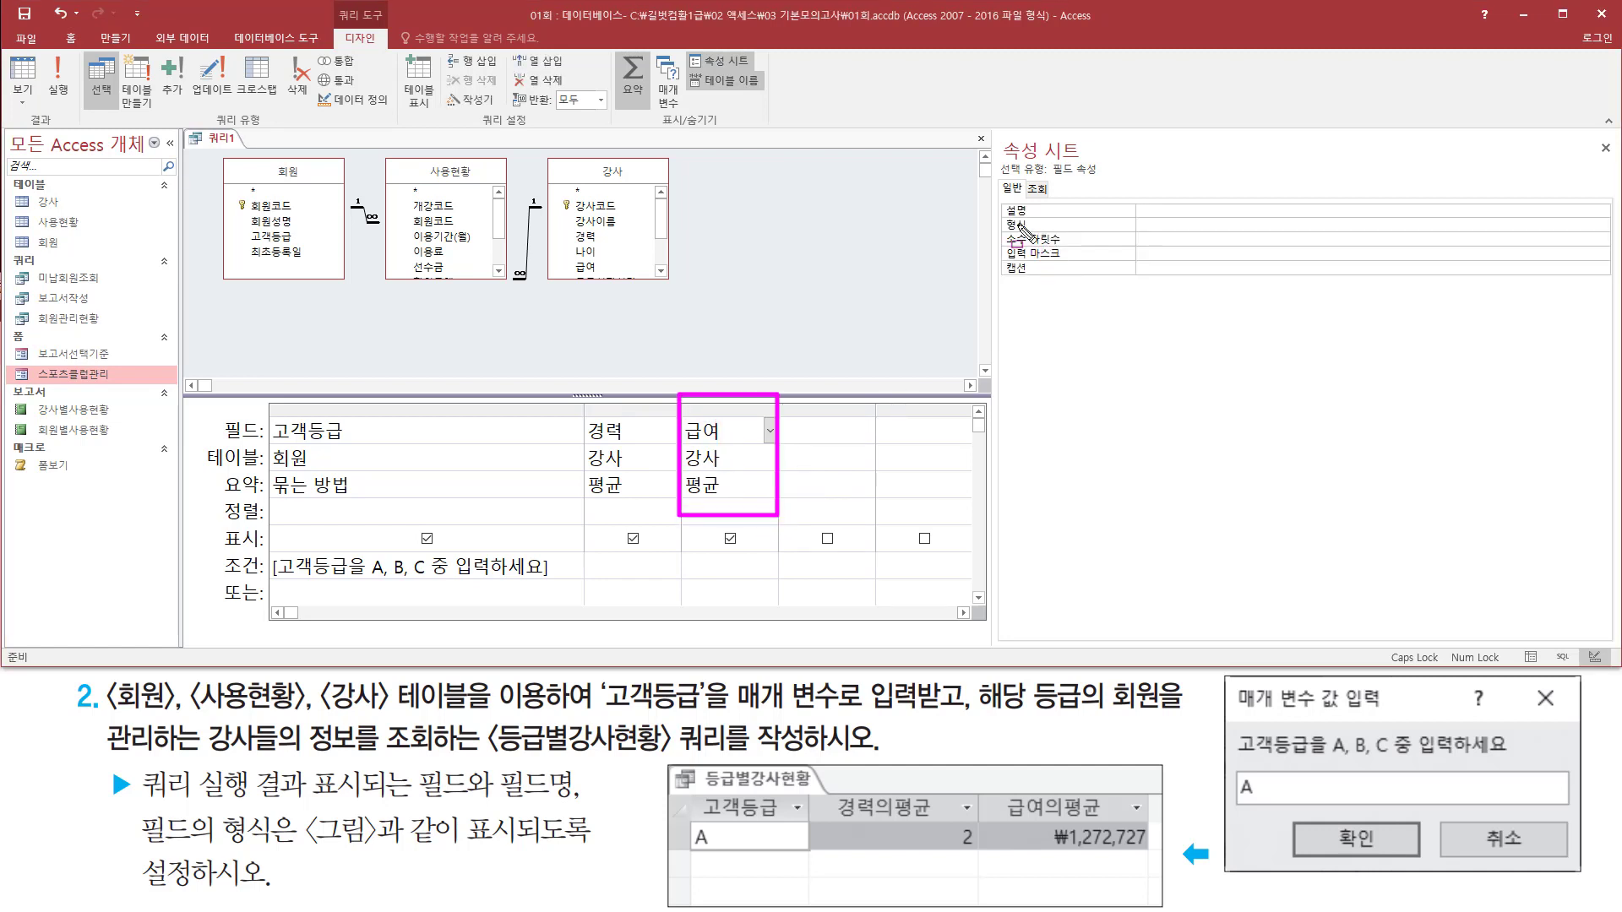
left_click_drag(1004, 216, 1075, 248)
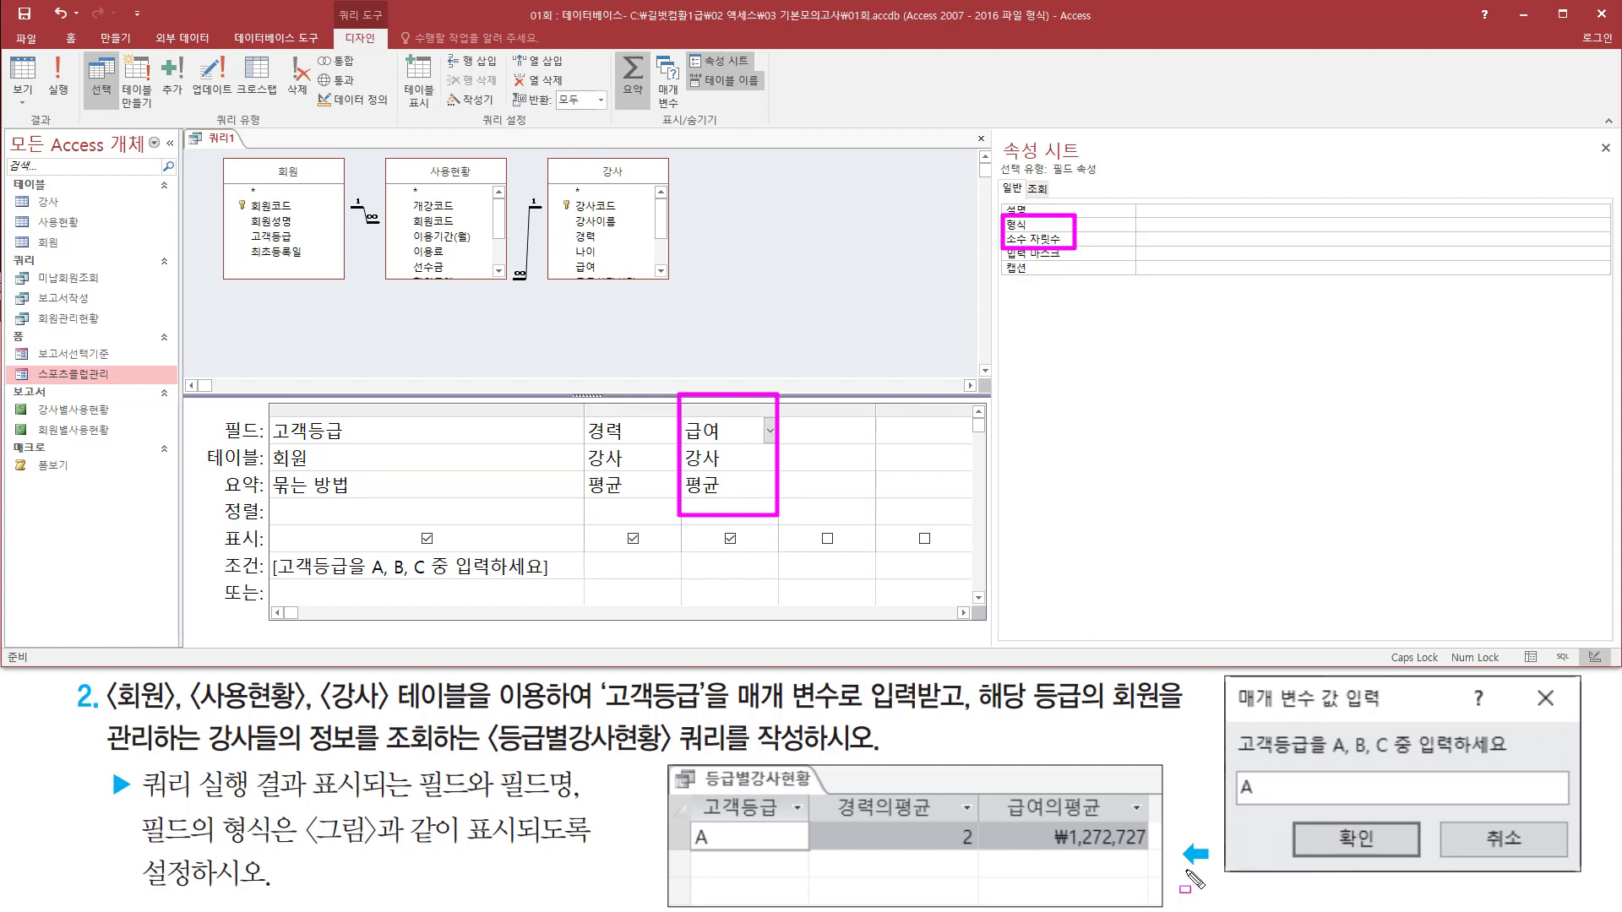
left_click_drag(1044, 847, 1146, 849)
key("Escape")
left_click(1588, 223)
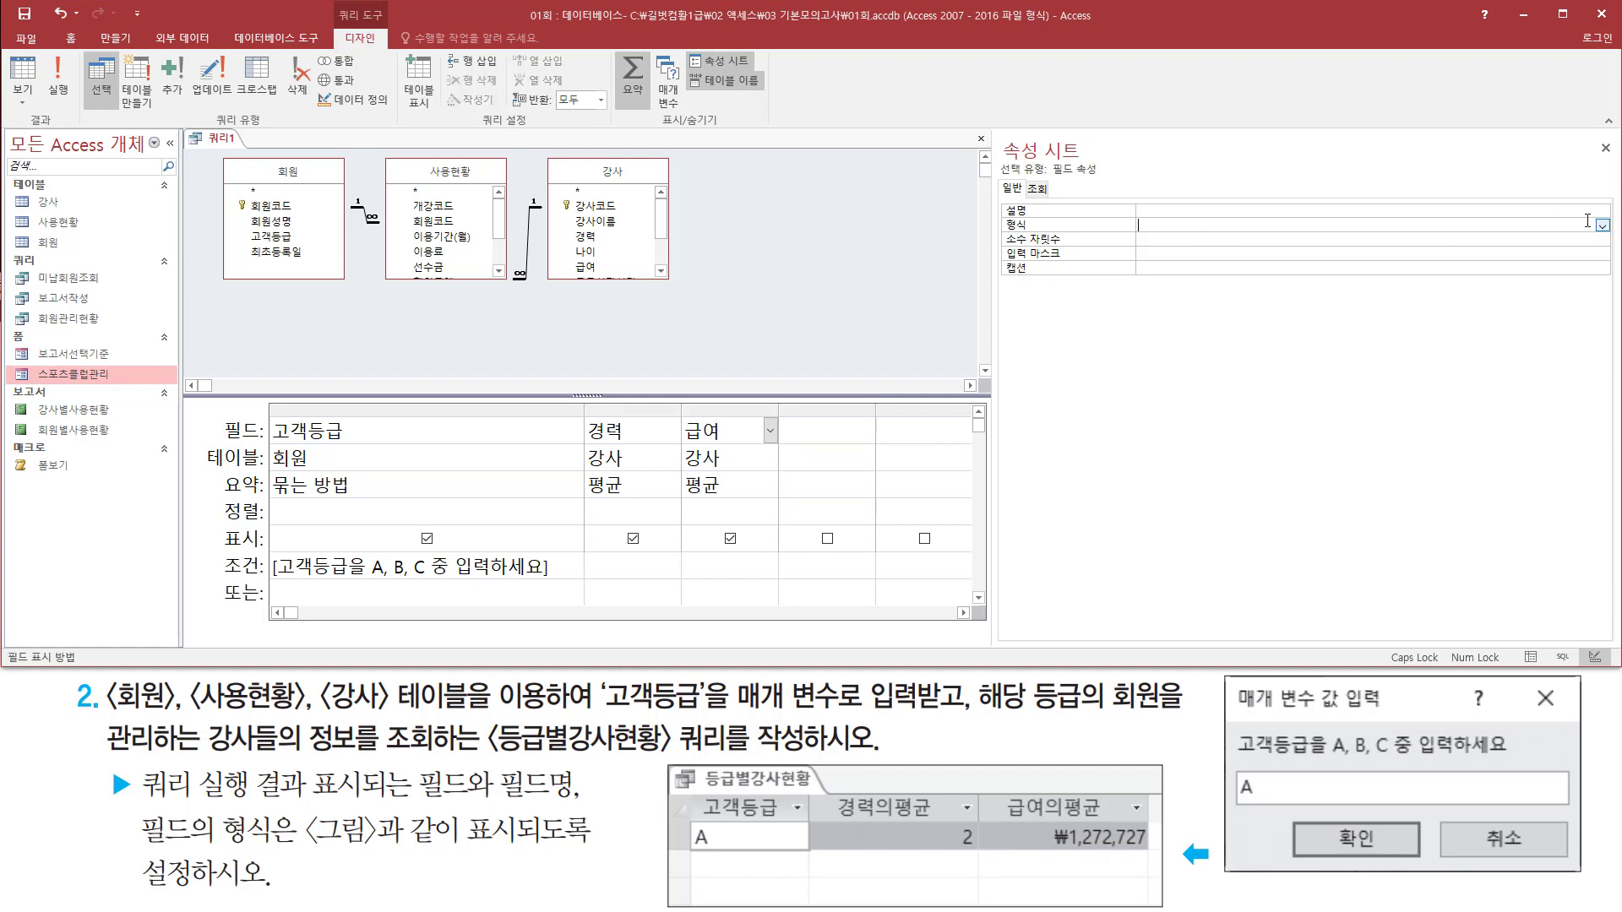
left_click(1601, 225)
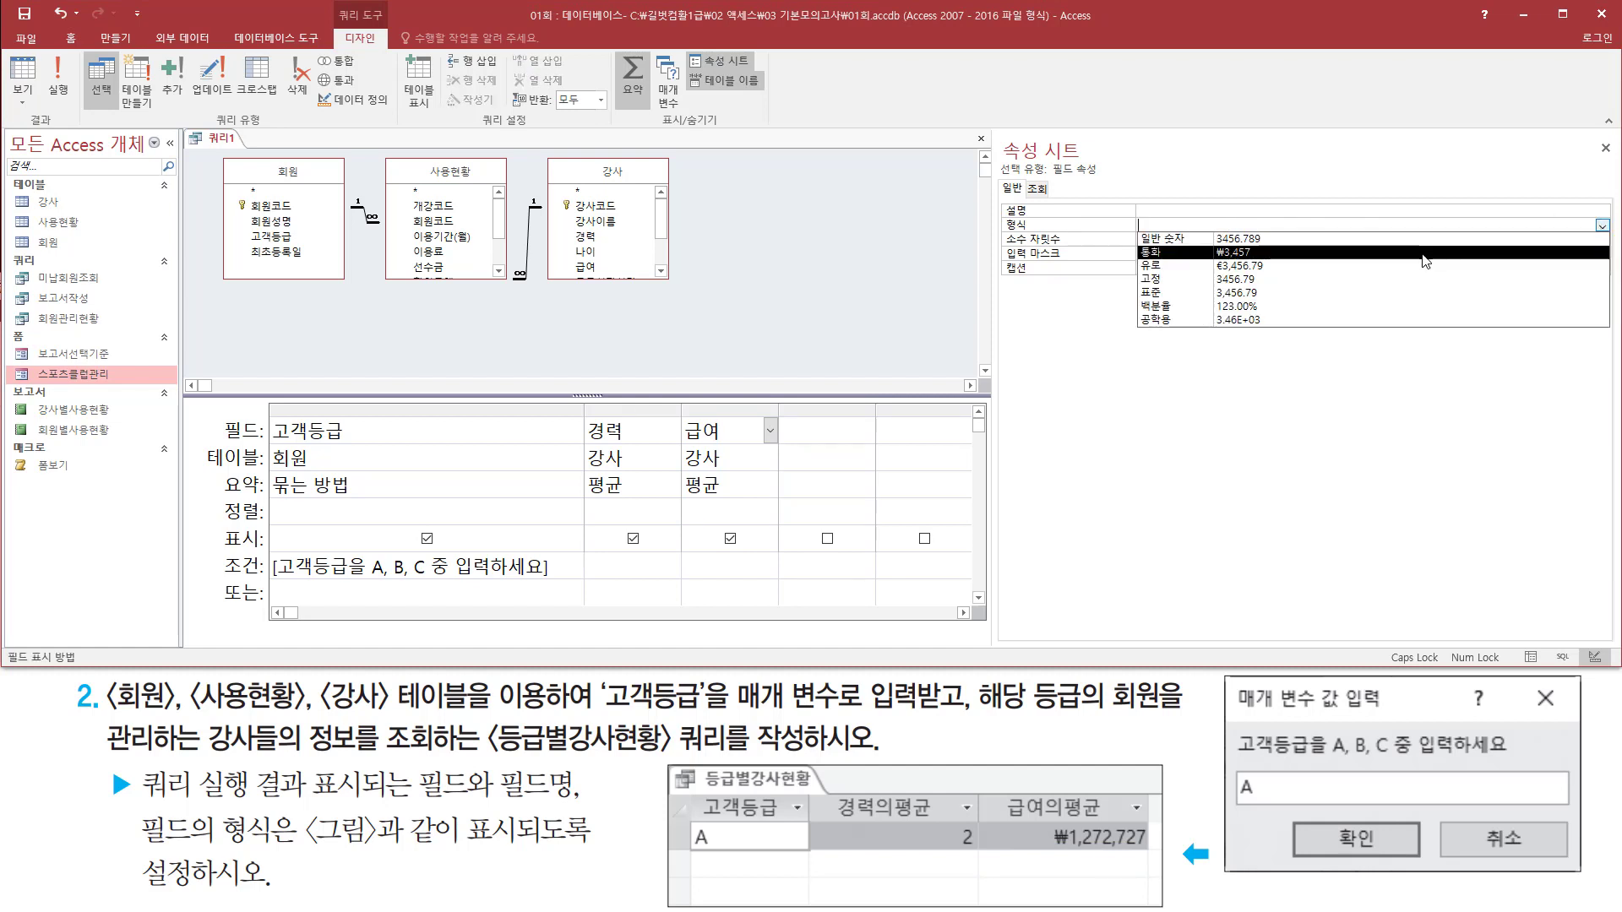
left_click(1176, 246)
left_click(1180, 240)
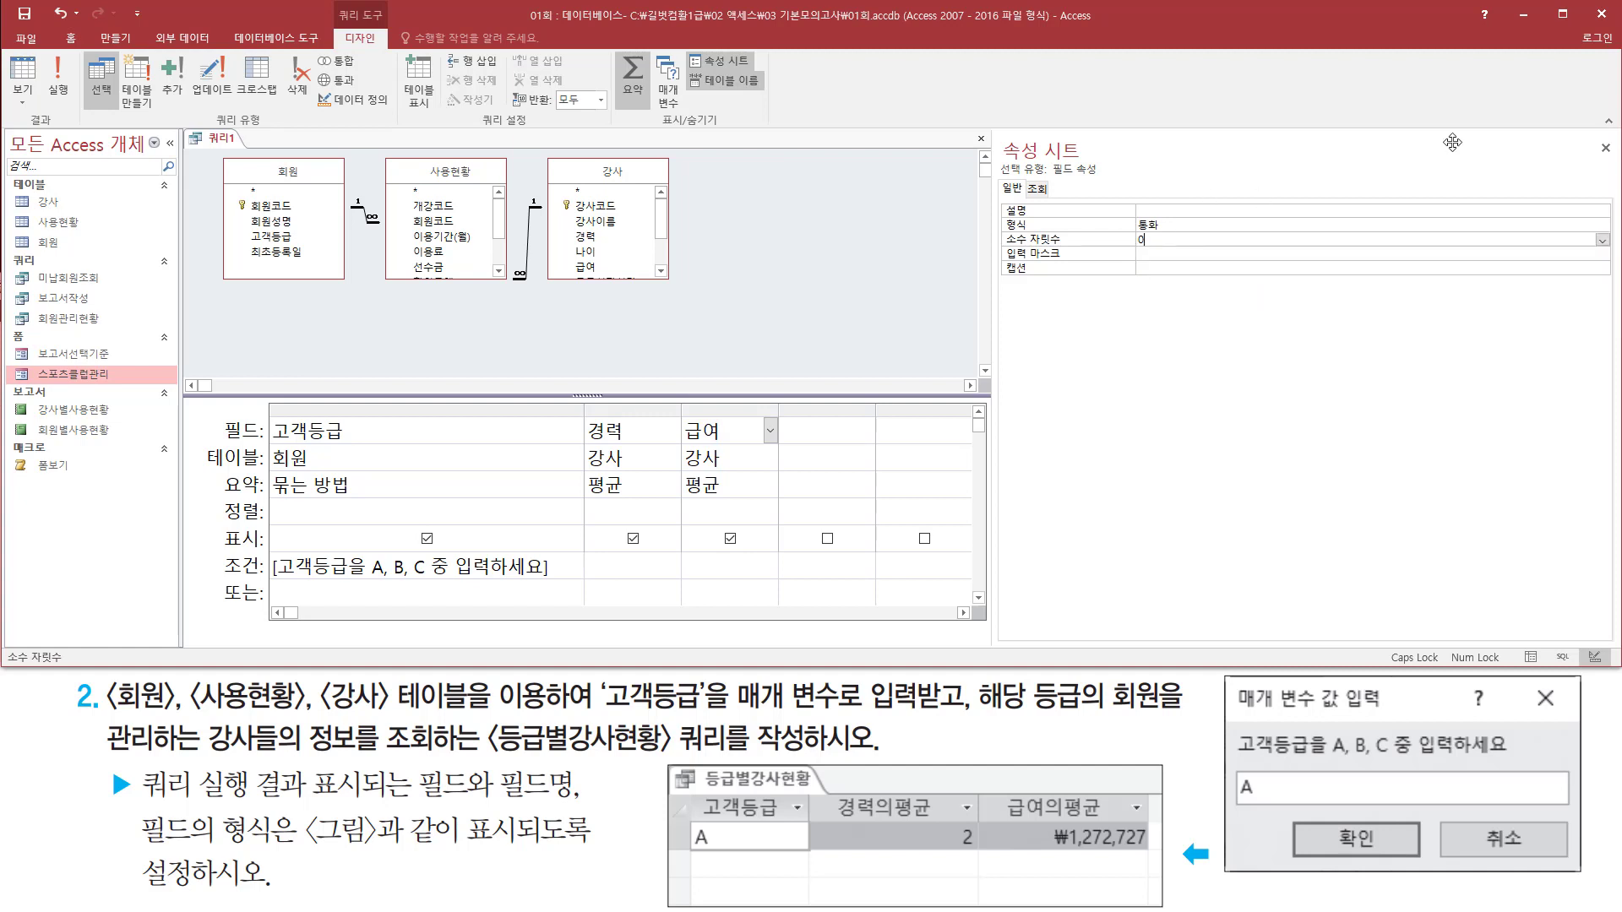
left_click_drag(1594, 134, 1617, 159)
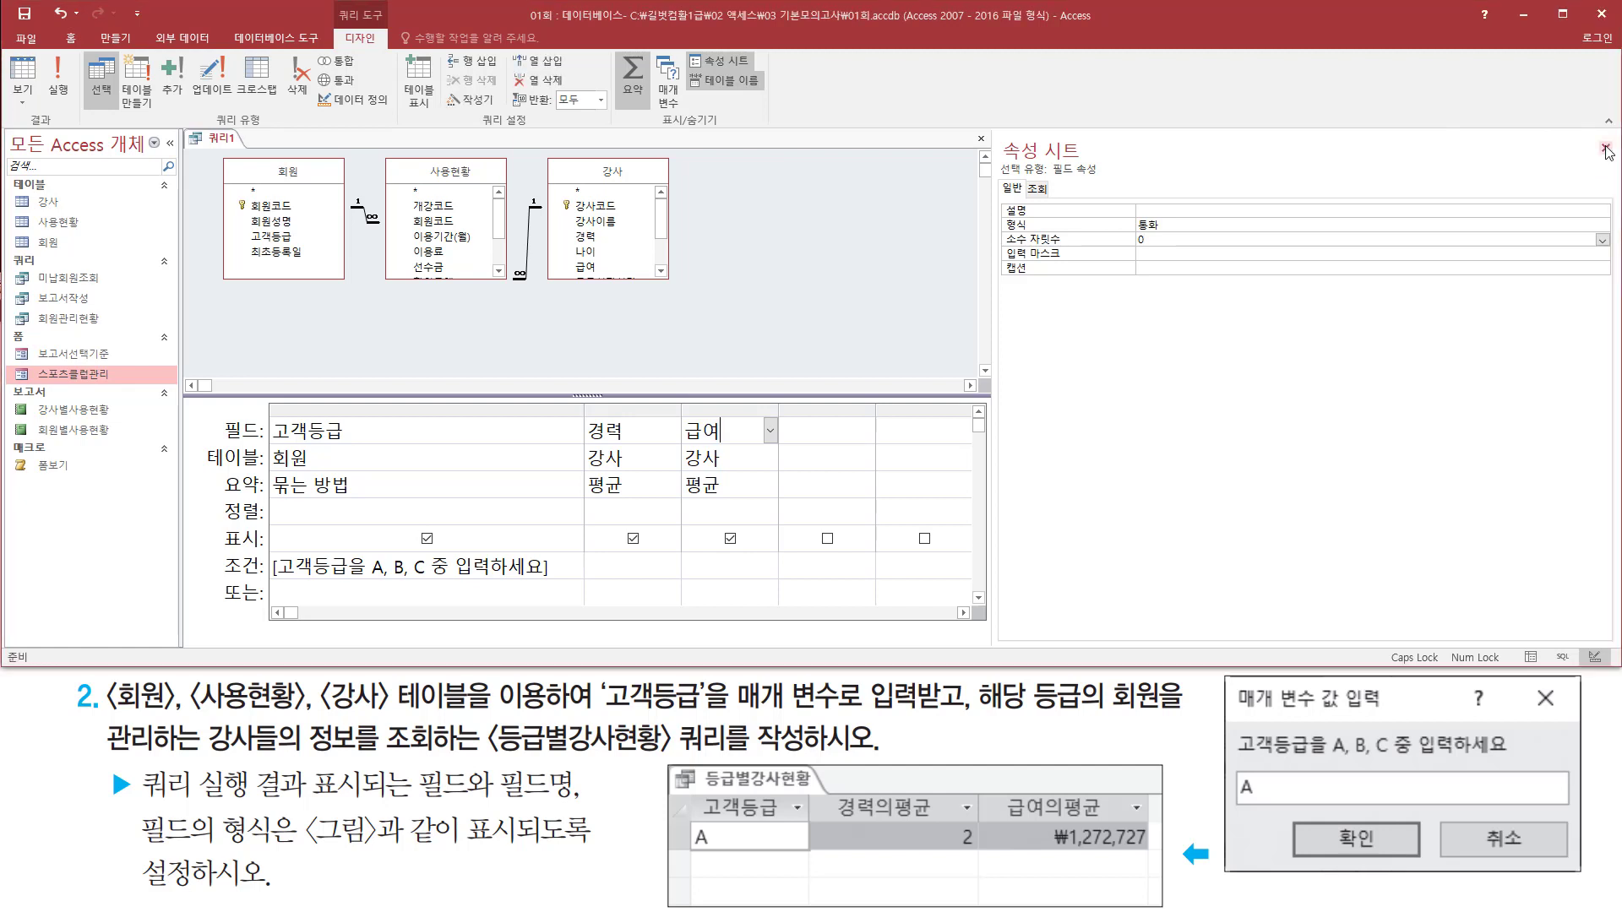
left_click(1606, 148)
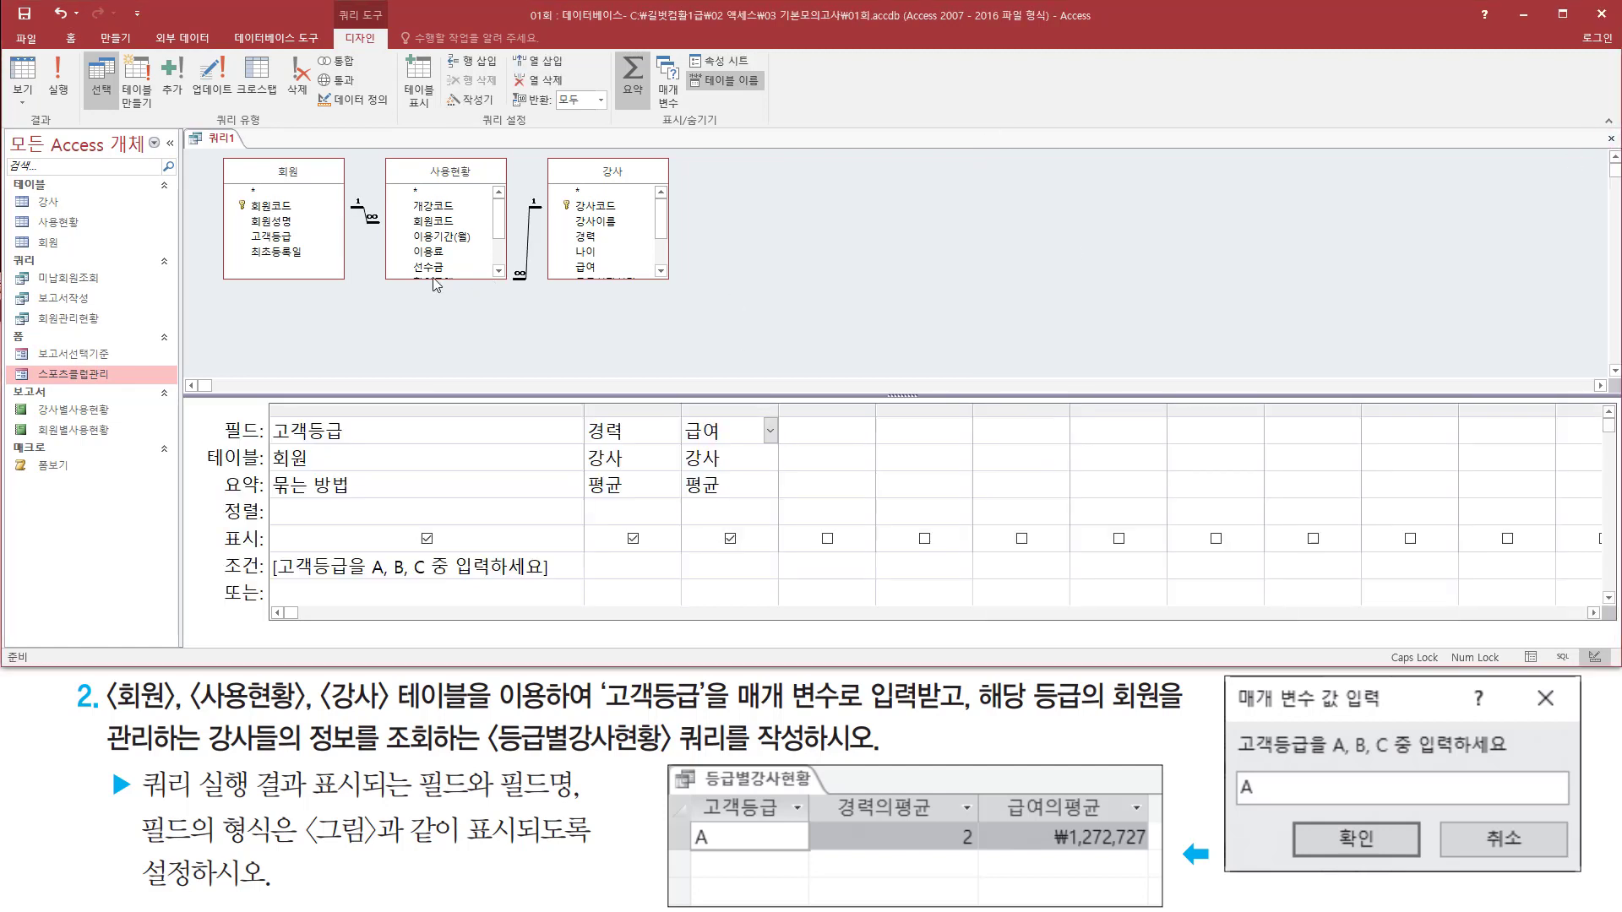
Step: Run the formatted query with A as the 고객등급 parameter value
left_click(57, 84)
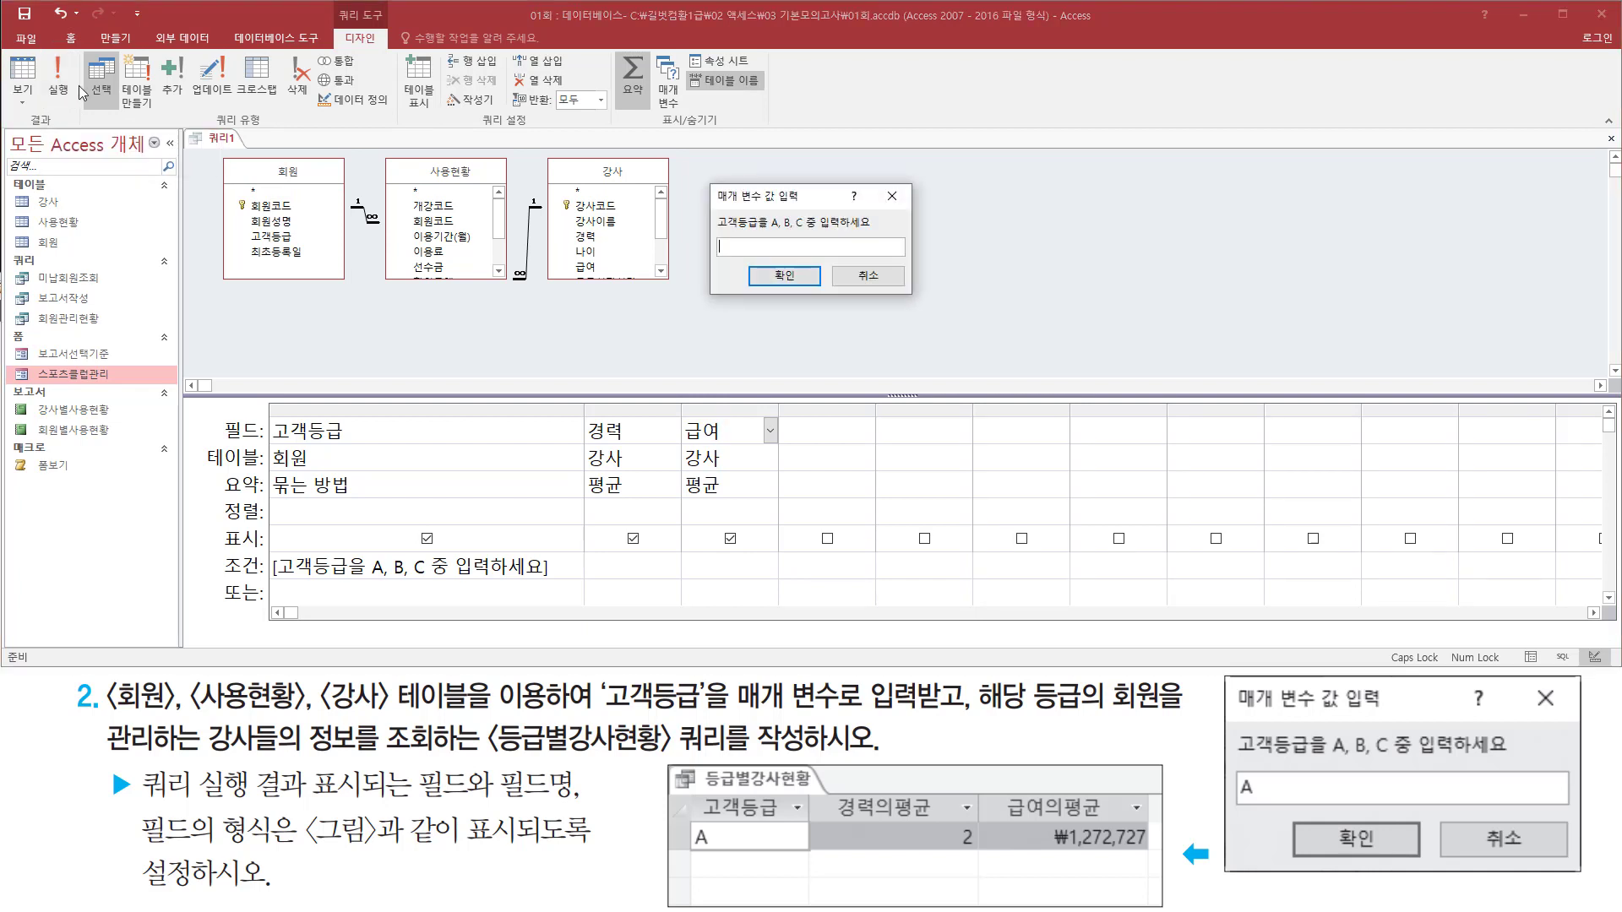
mouse_move(709, 182)
left_mouse_down()
mouse_move(962, 281)
mouse_move(921, 302)
left_mouse_up()
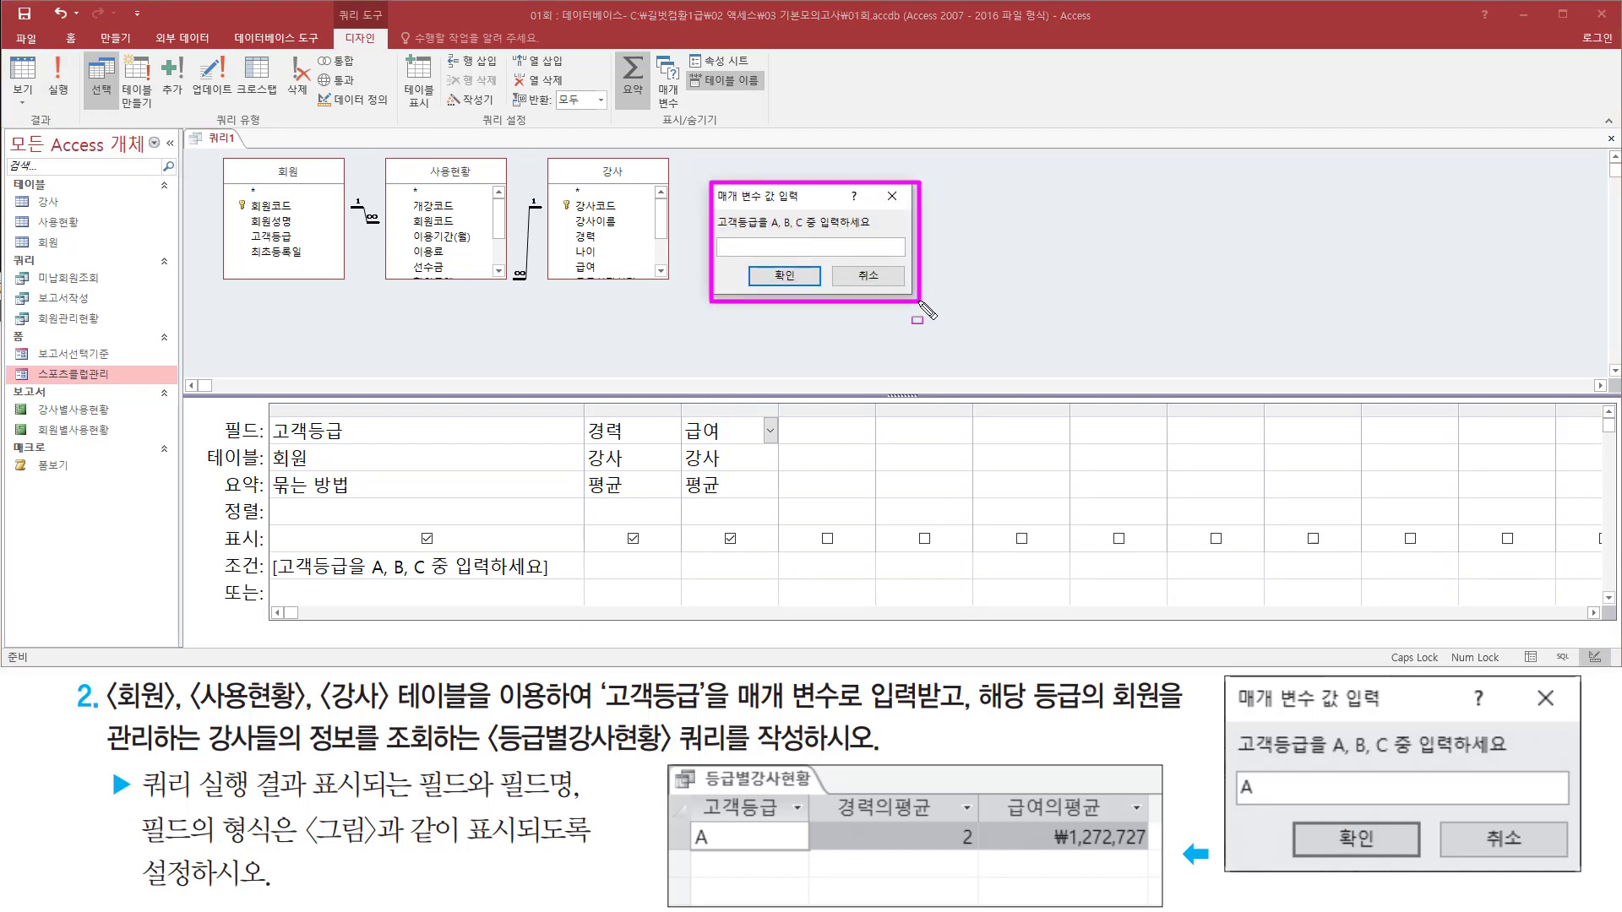
key("Escape")
left_click(748, 250)
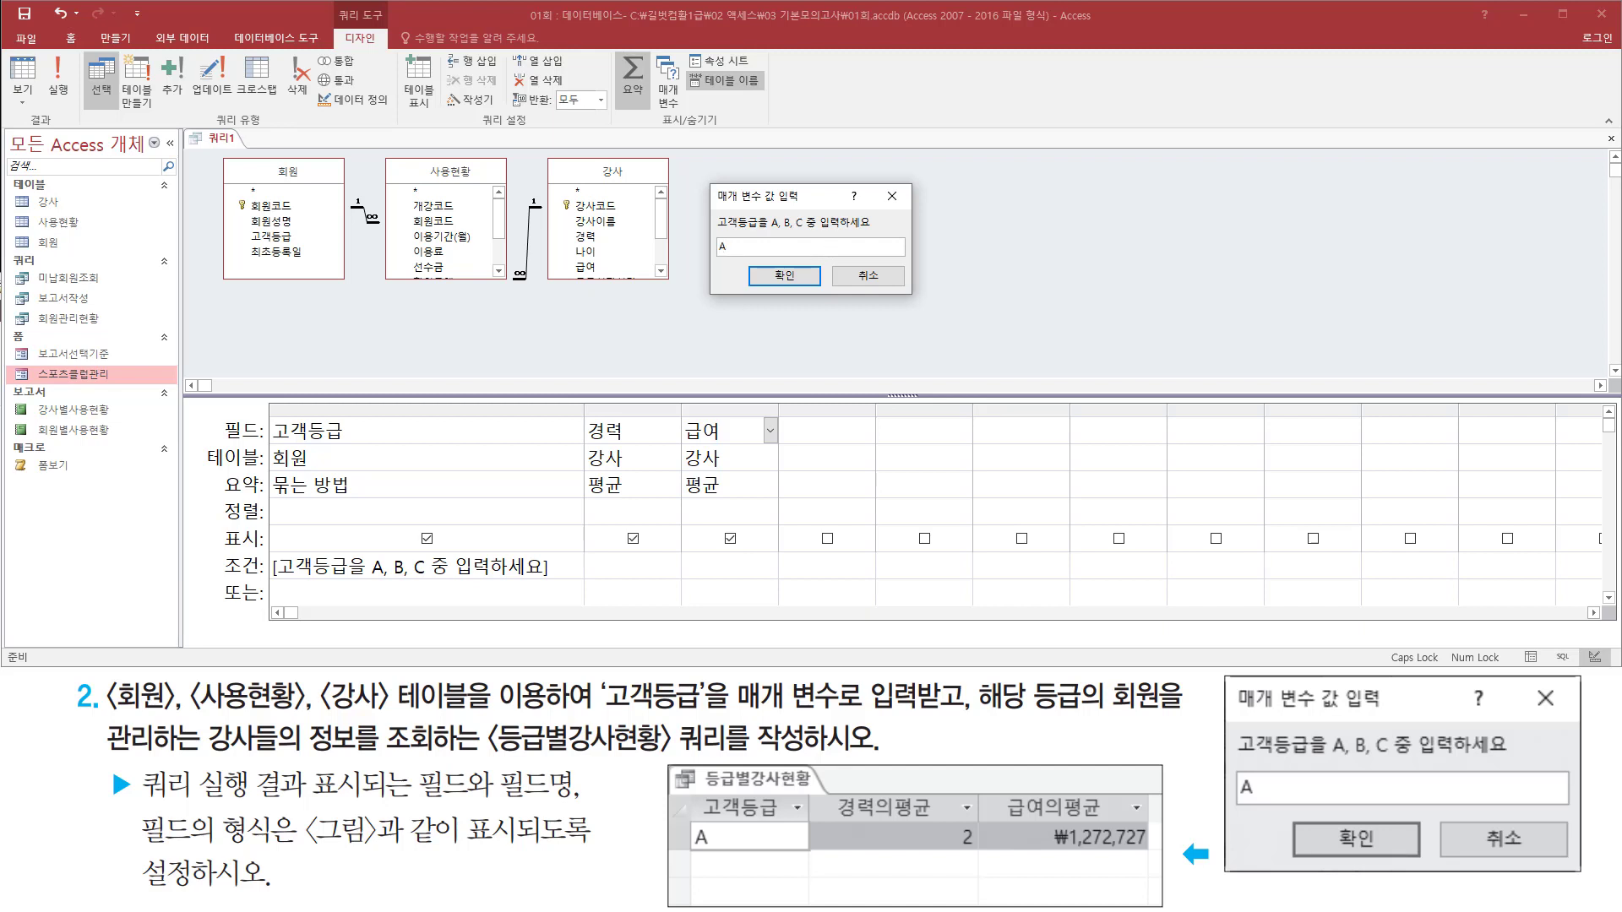
left_click(784, 277)
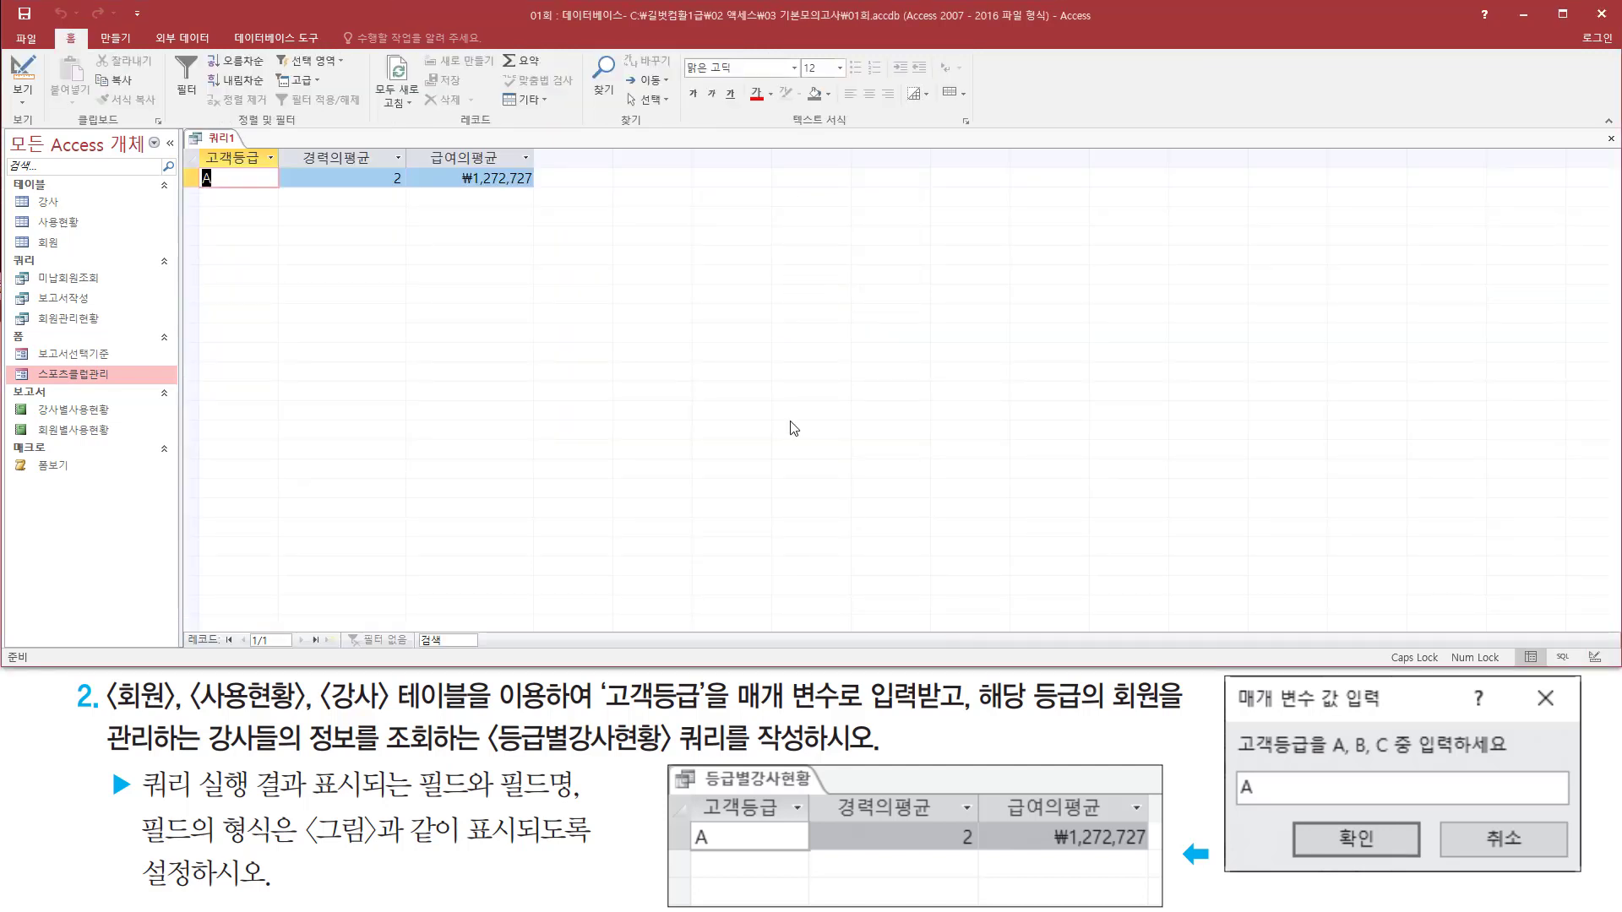
Step: Check the result's field names, 경력의평균 value and 급여의평균 currency format against the sample
mouse_move(186, 142)
left_mouse_down()
mouse_move(471, 212)
mouse_move(546, 197)
left_mouse_up()
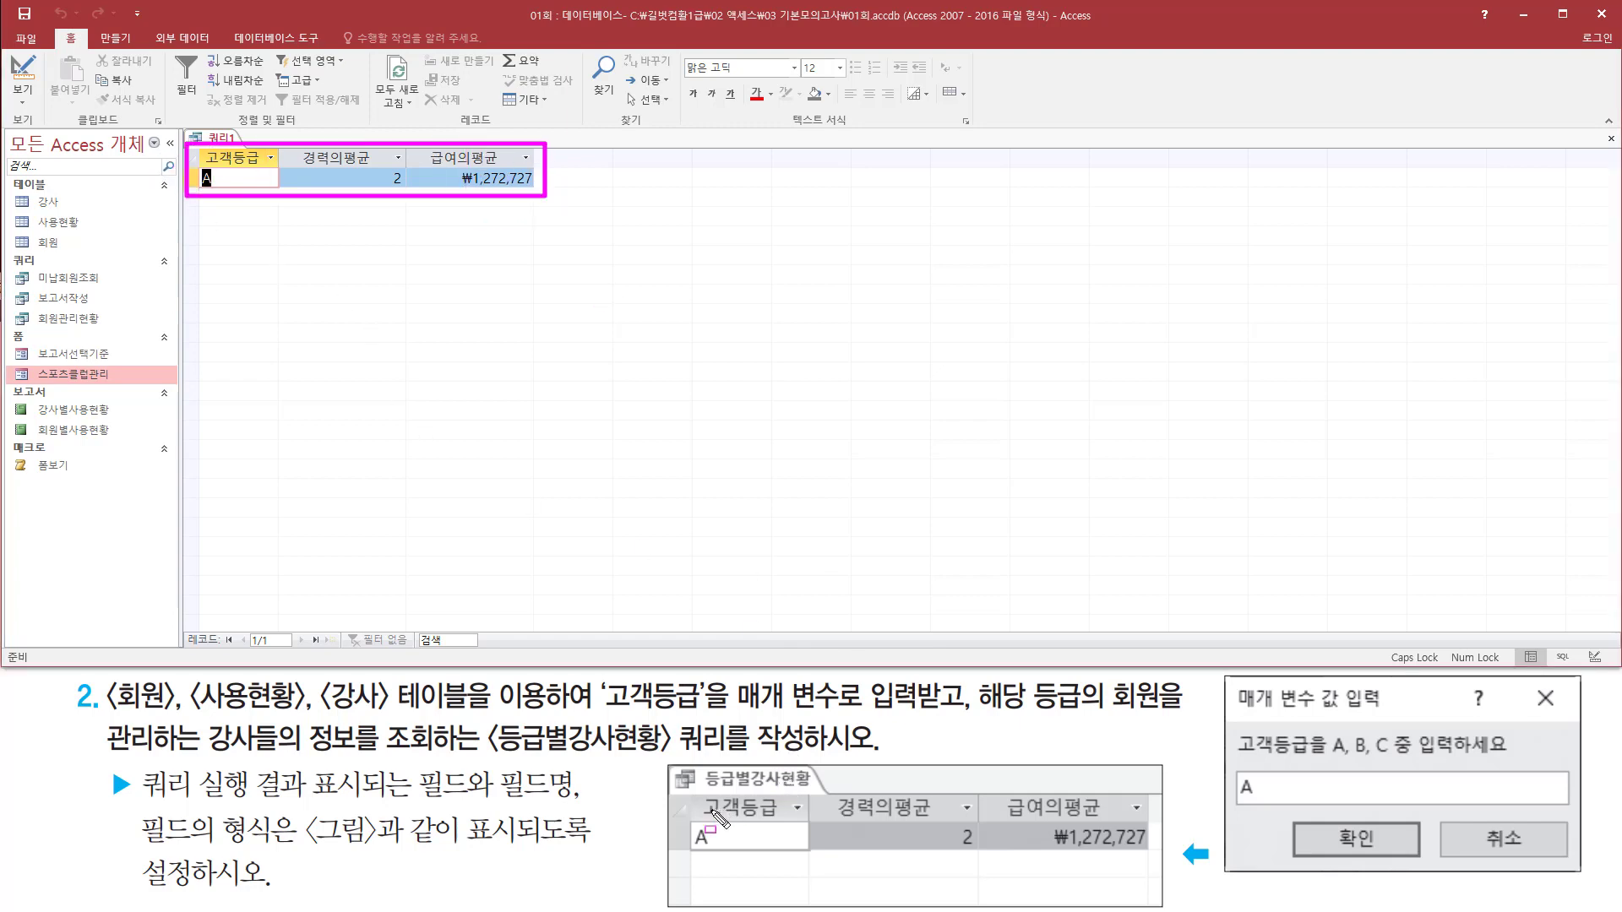
mouse_move(701, 794)
left_mouse_down()
mouse_move(787, 820)
mouse_move(1151, 819)
left_mouse_up()
mouse_move(202, 145)
left_mouse_down()
mouse_move(550, 169)
mouse_move(509, 166)
left_mouse_up()
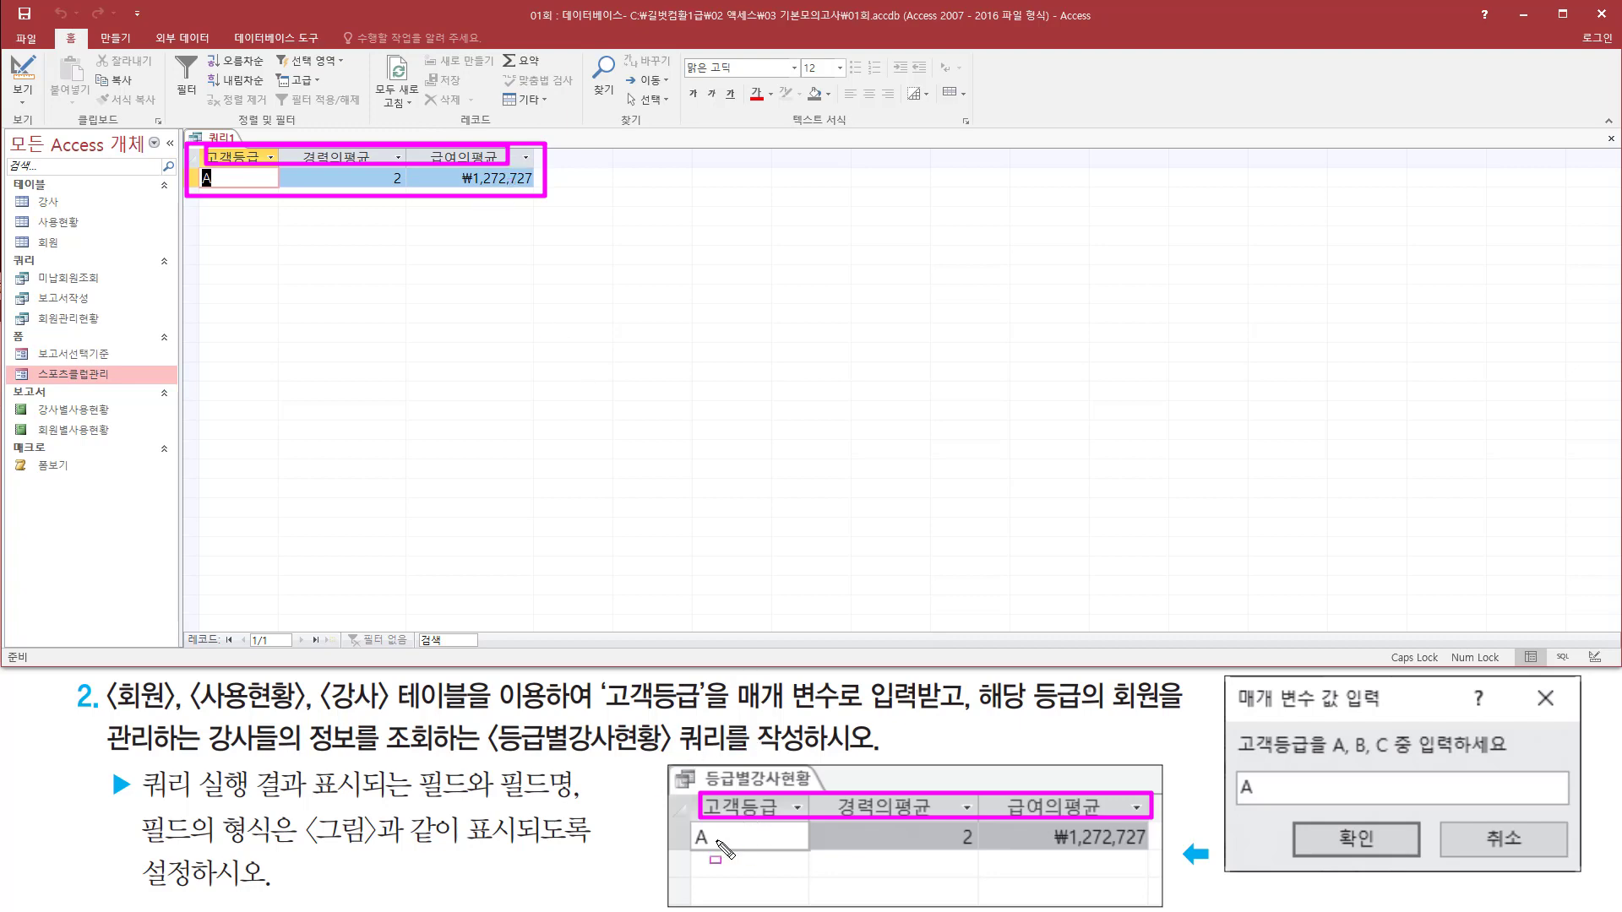
left_click_drag(688, 855, 985, 855)
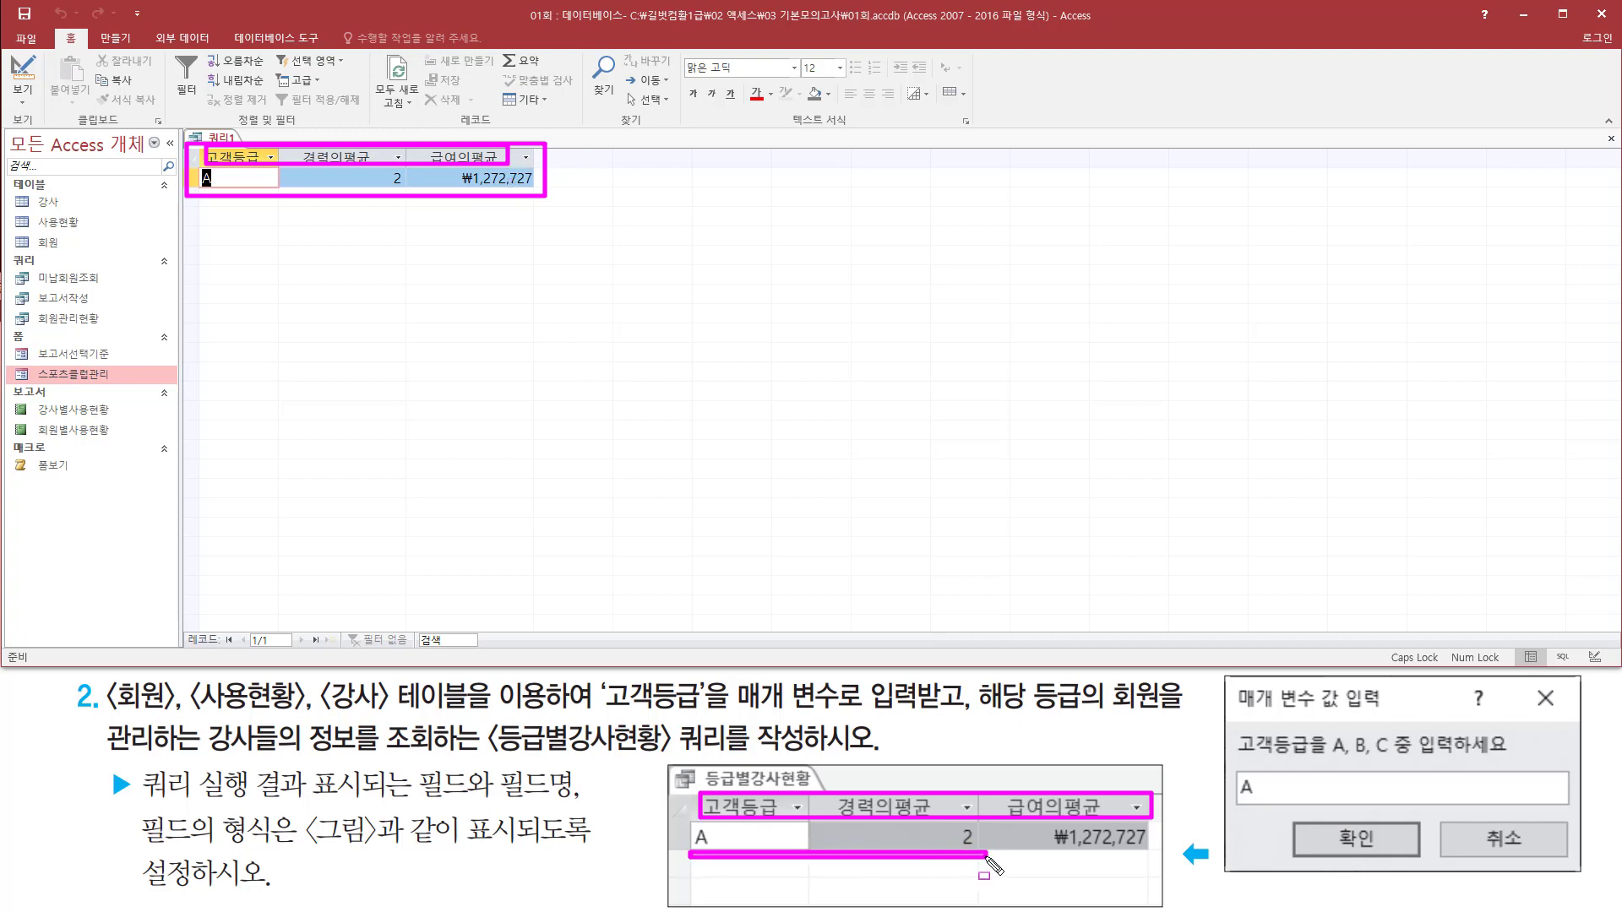
left_click_drag(197, 190, 407, 190)
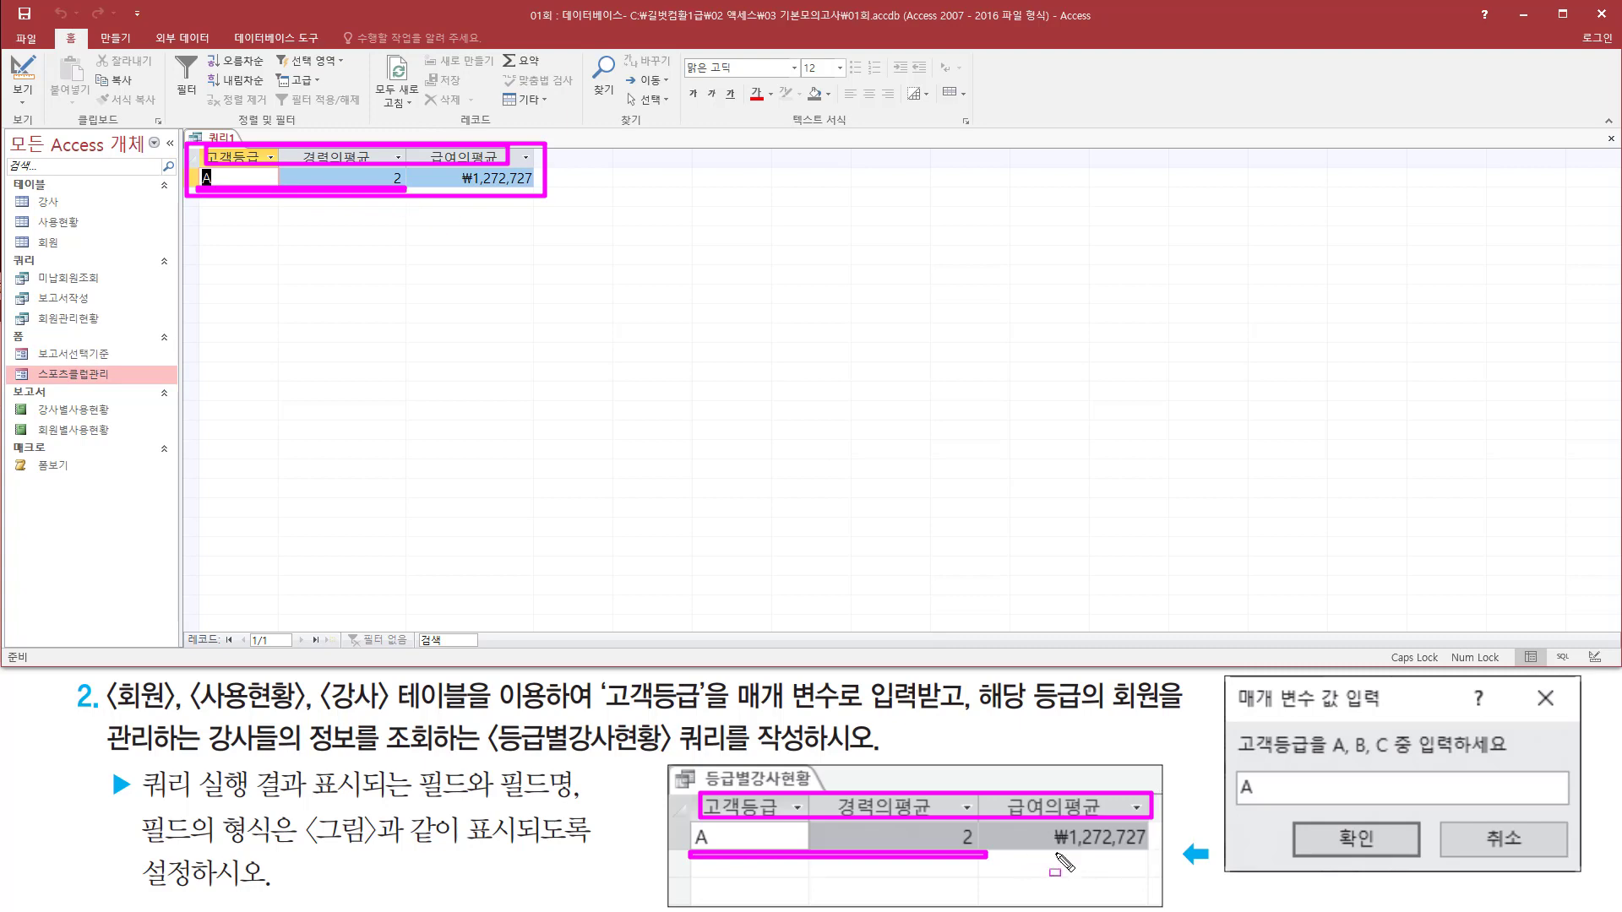
left_click_drag(1055, 854, 1160, 855)
left_click_drag(449, 191, 550, 191)
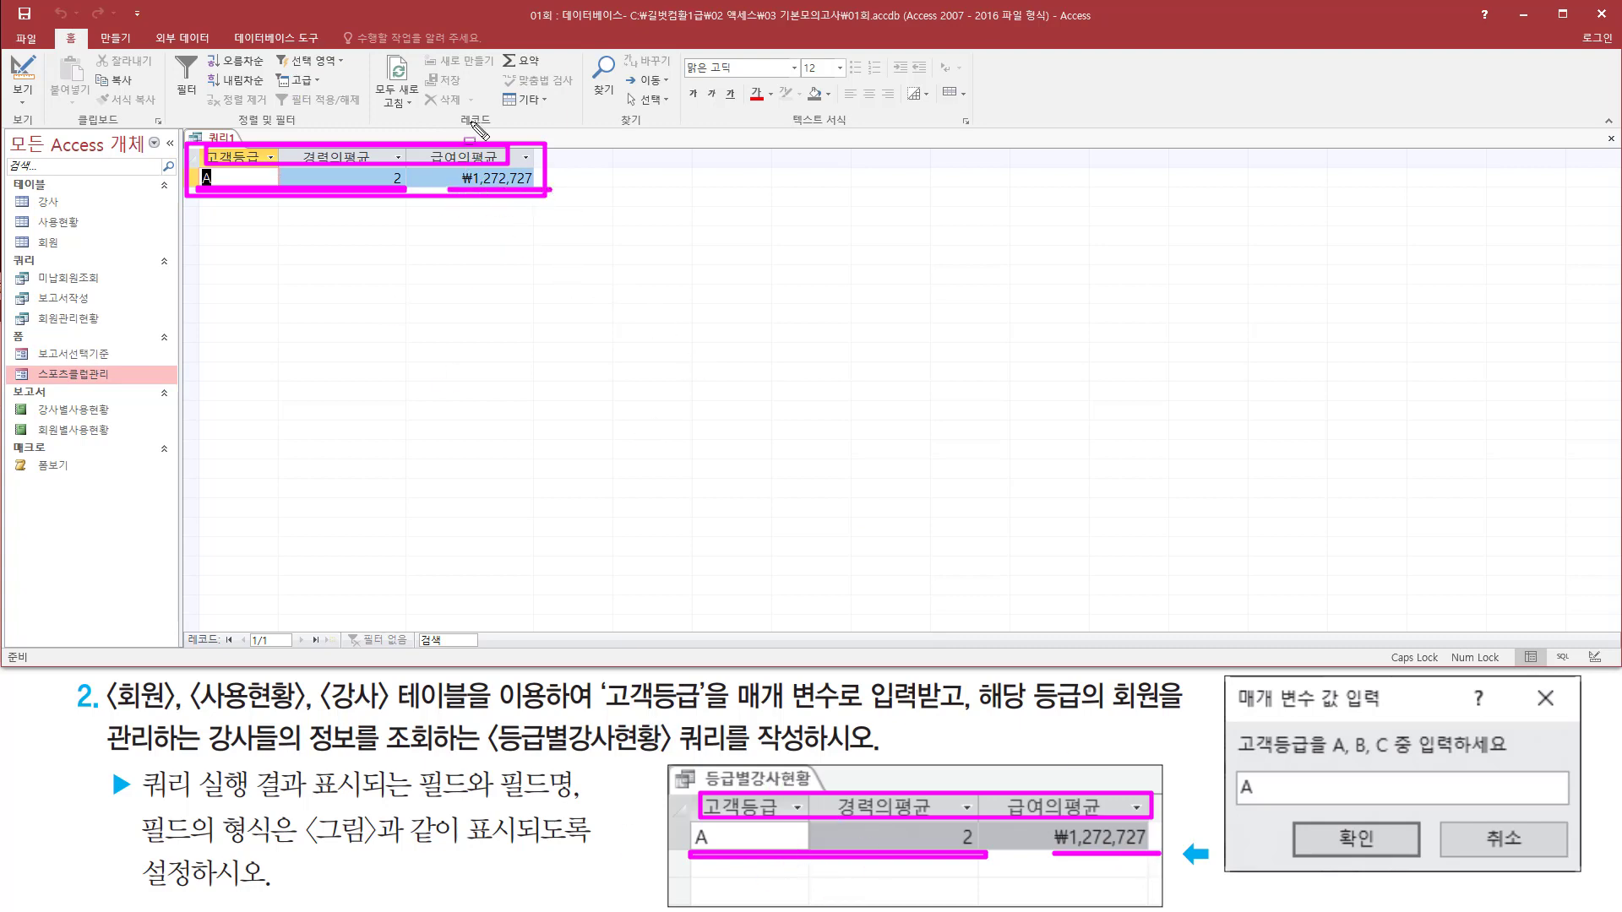
key("Escape")
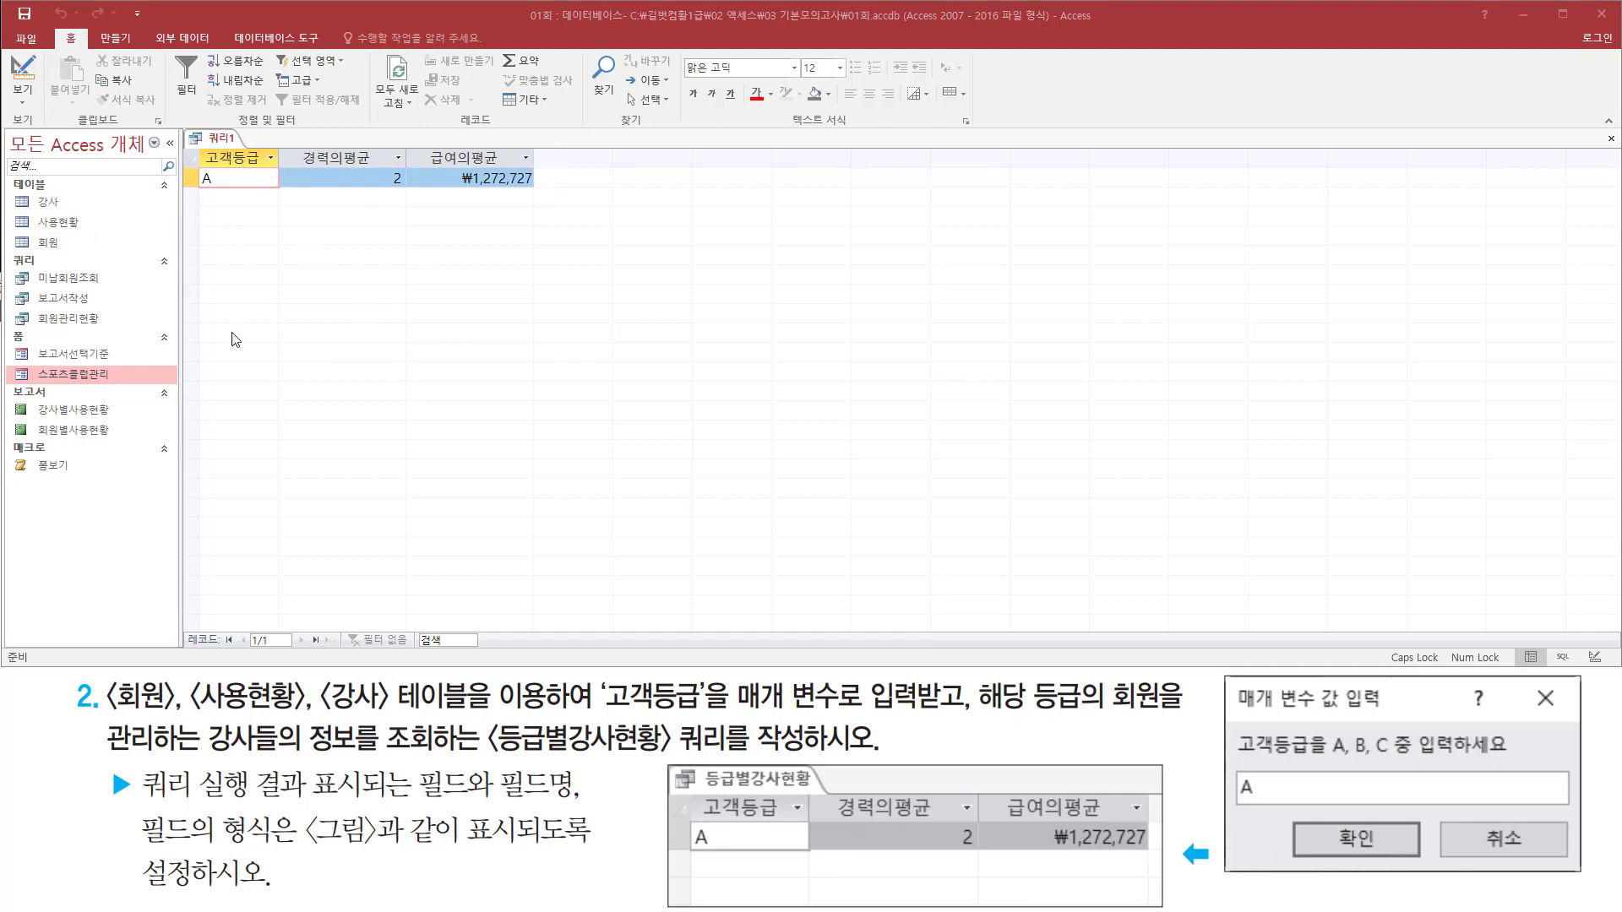
Step: Close the query and save it under the name 등급별강사현황
right_click(218, 146)
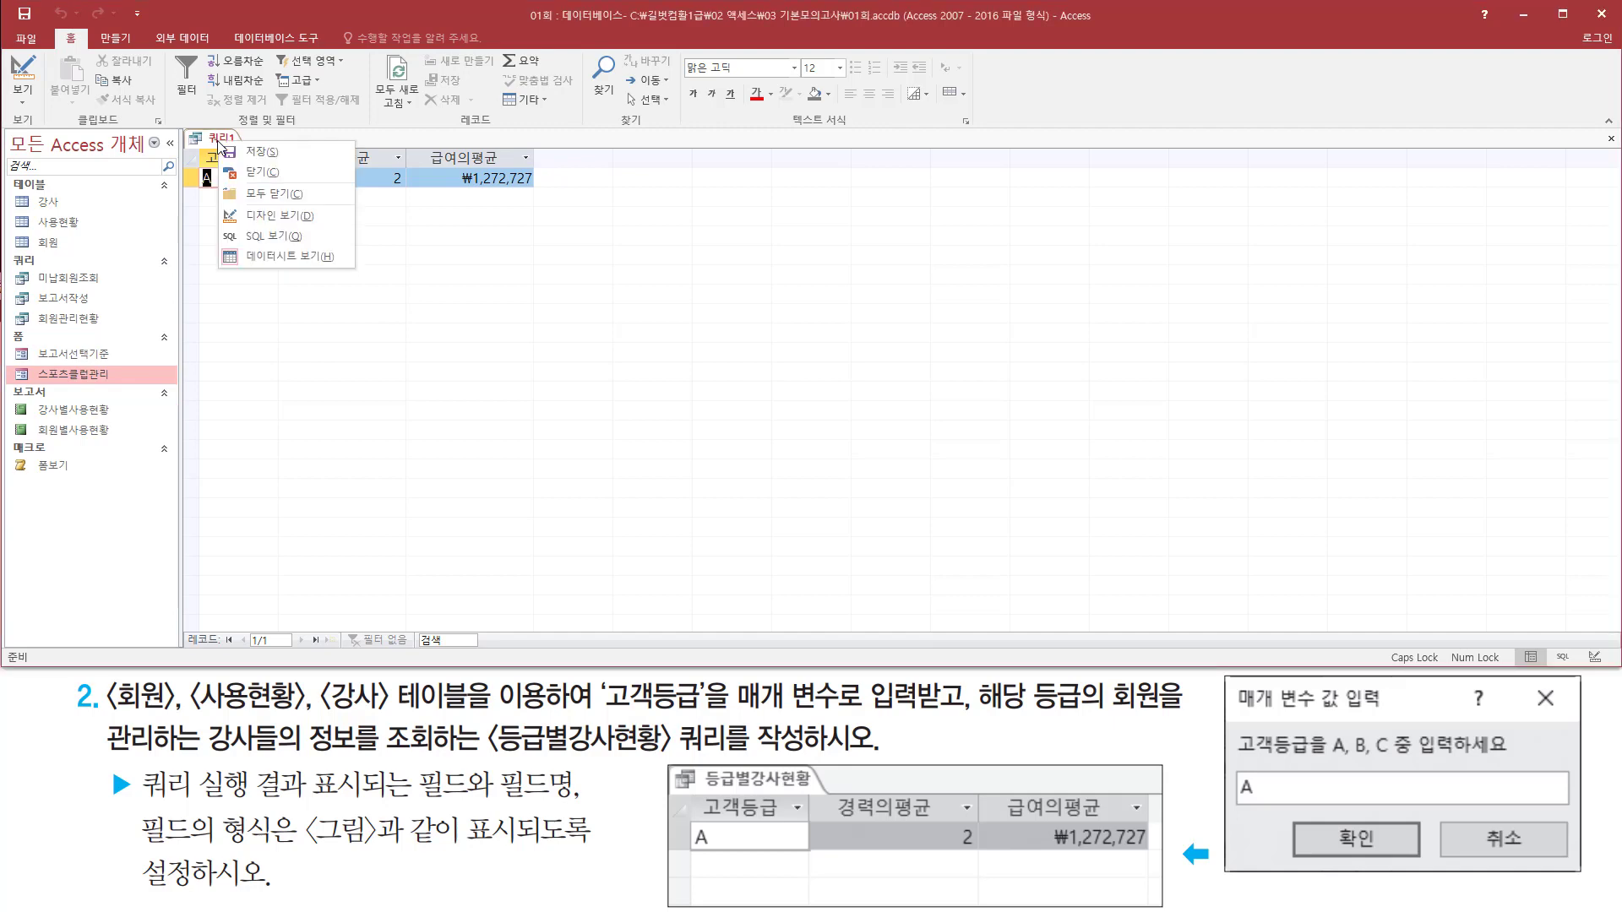
left_click(265, 177)
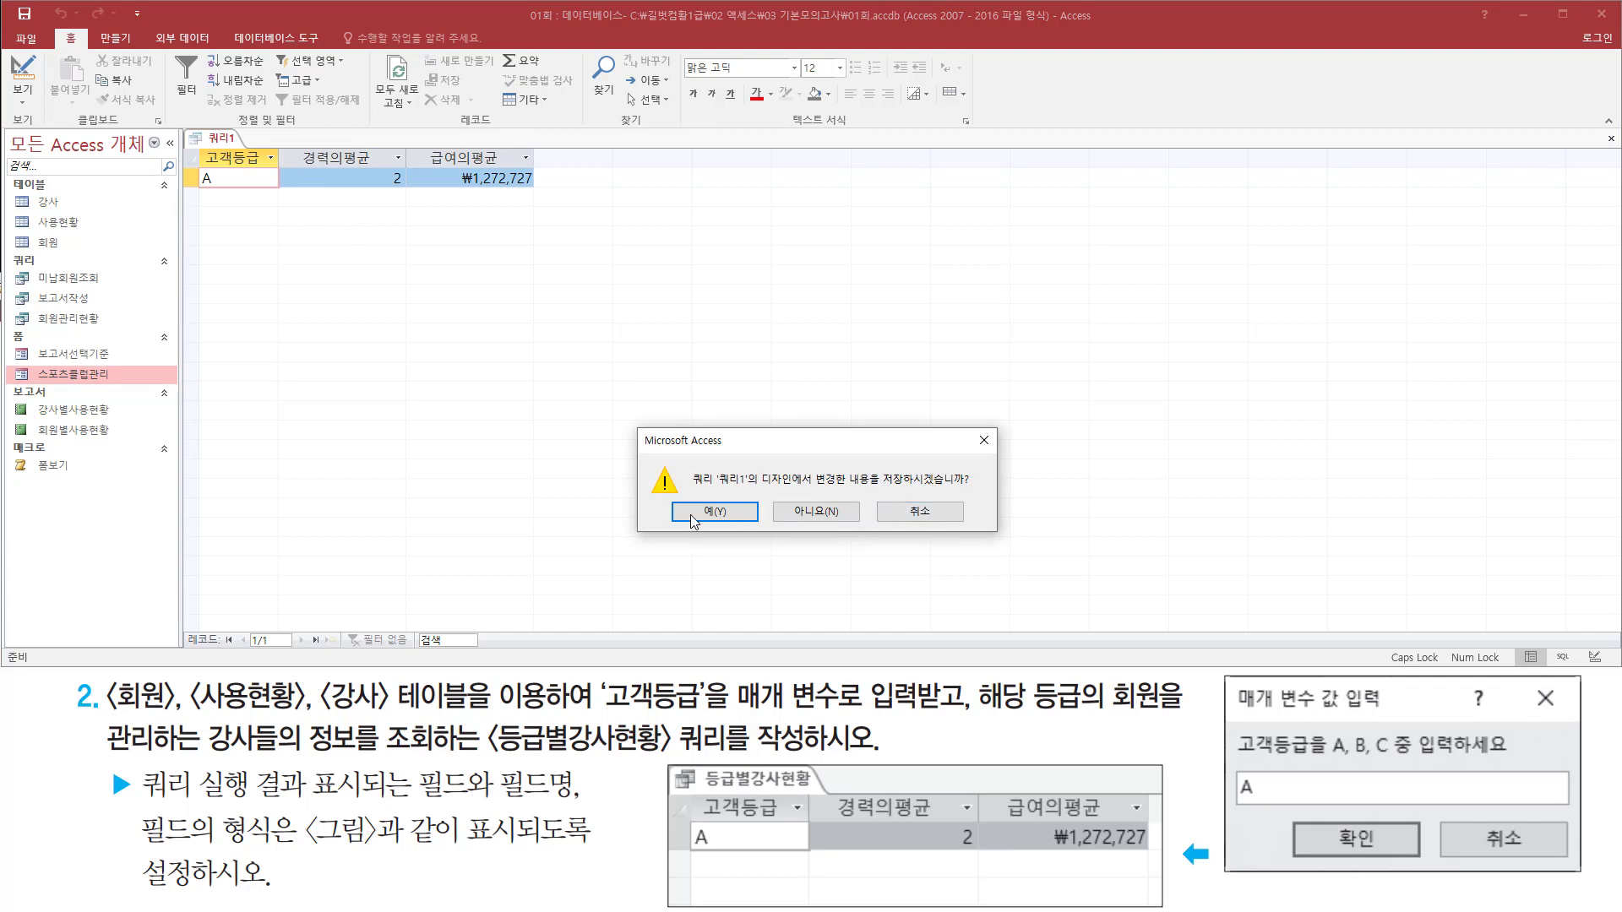
left_click_drag(676, 497, 760, 525)
left_click(718, 512)
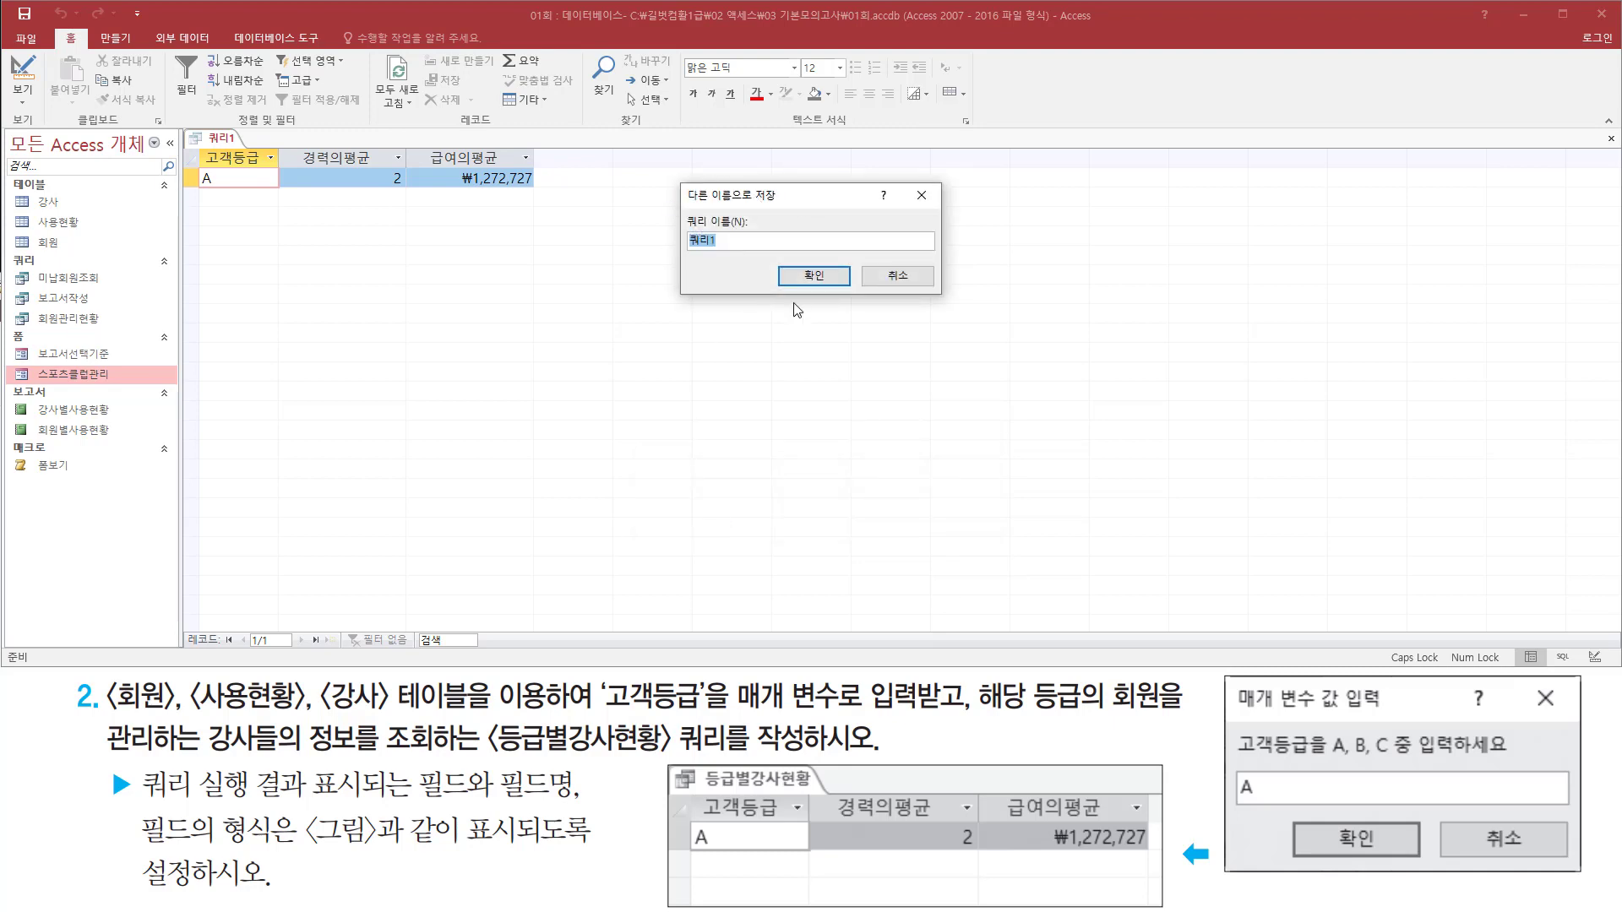
left_click_drag(675, 210, 763, 253)
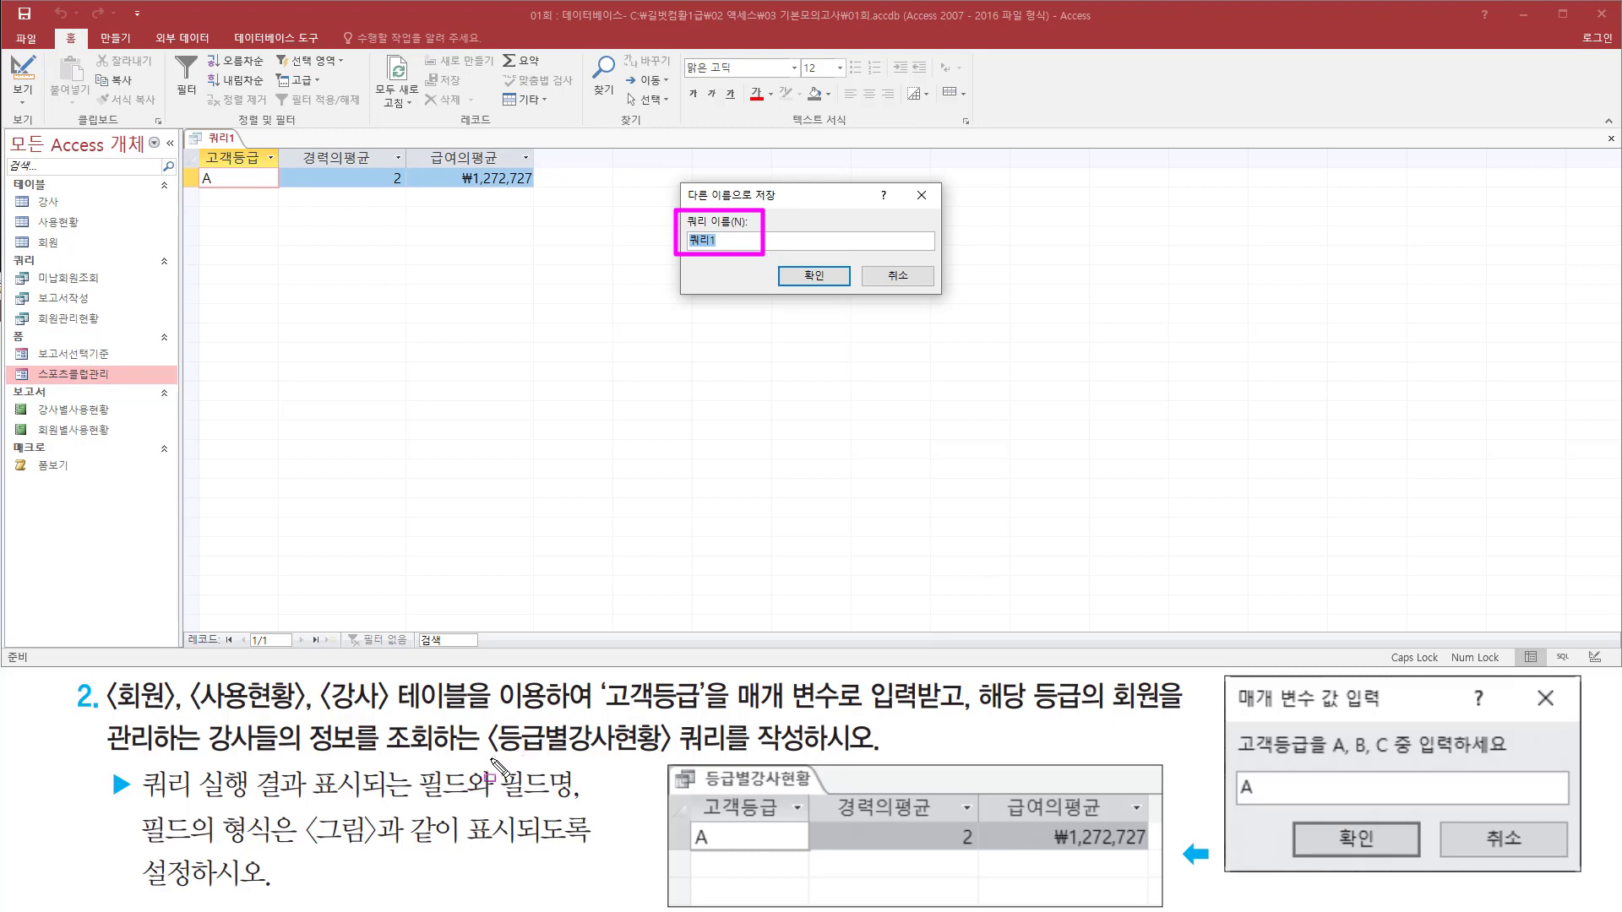
mouse_move(490, 759)
left_mouse_down()
mouse_move(722, 756)
mouse_move(734, 718)
left_mouse_up()
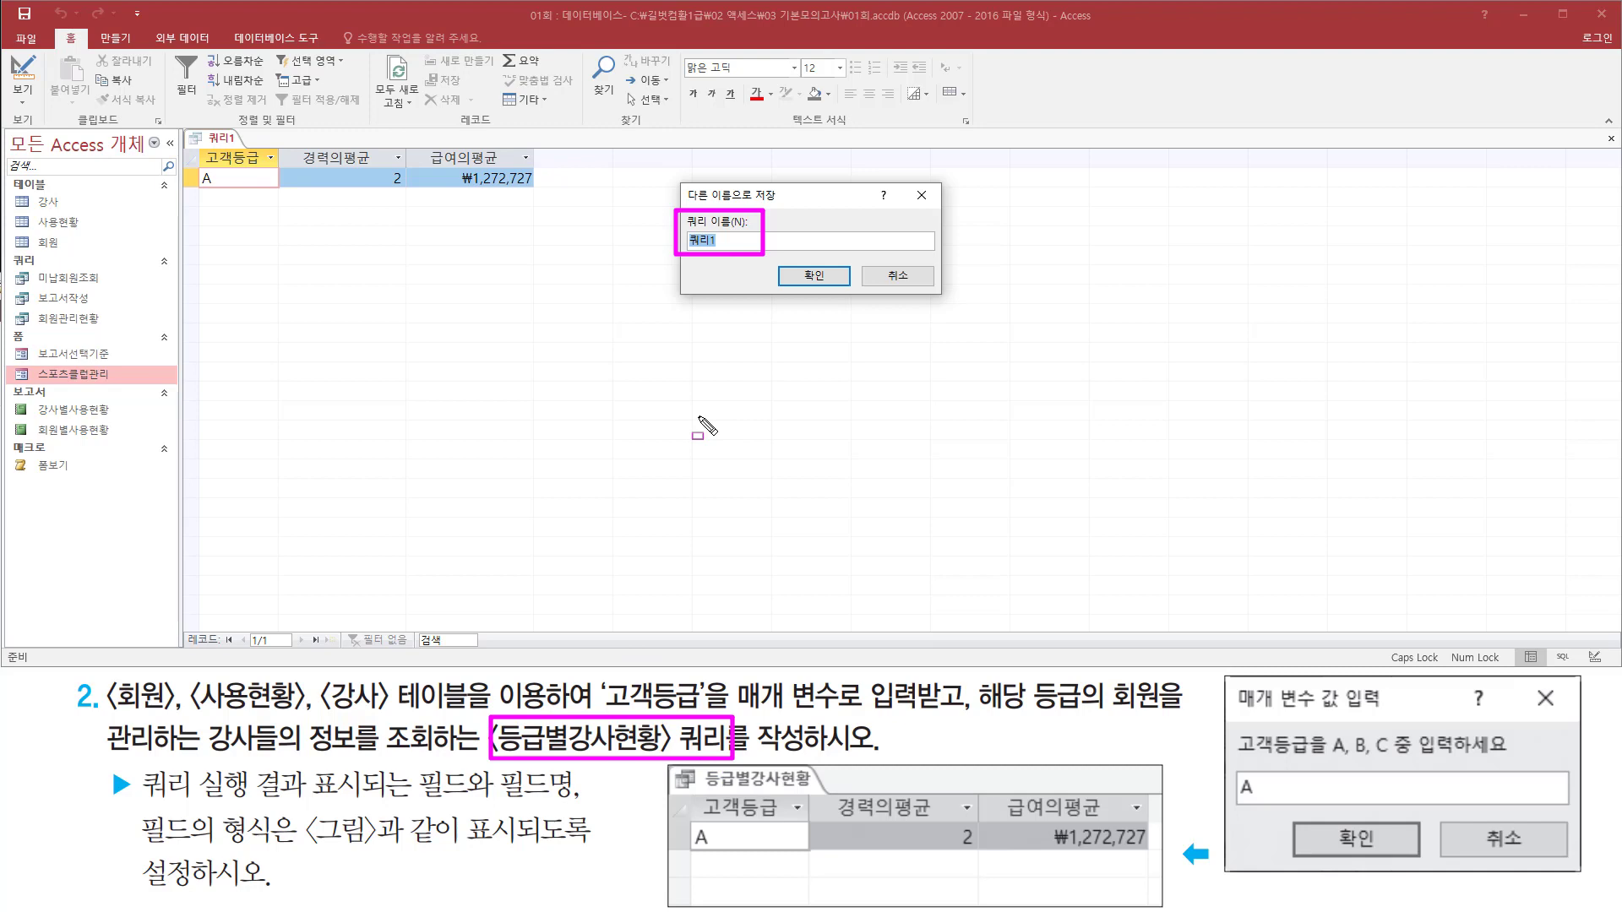
key("Escape")
type("등ㄱ")
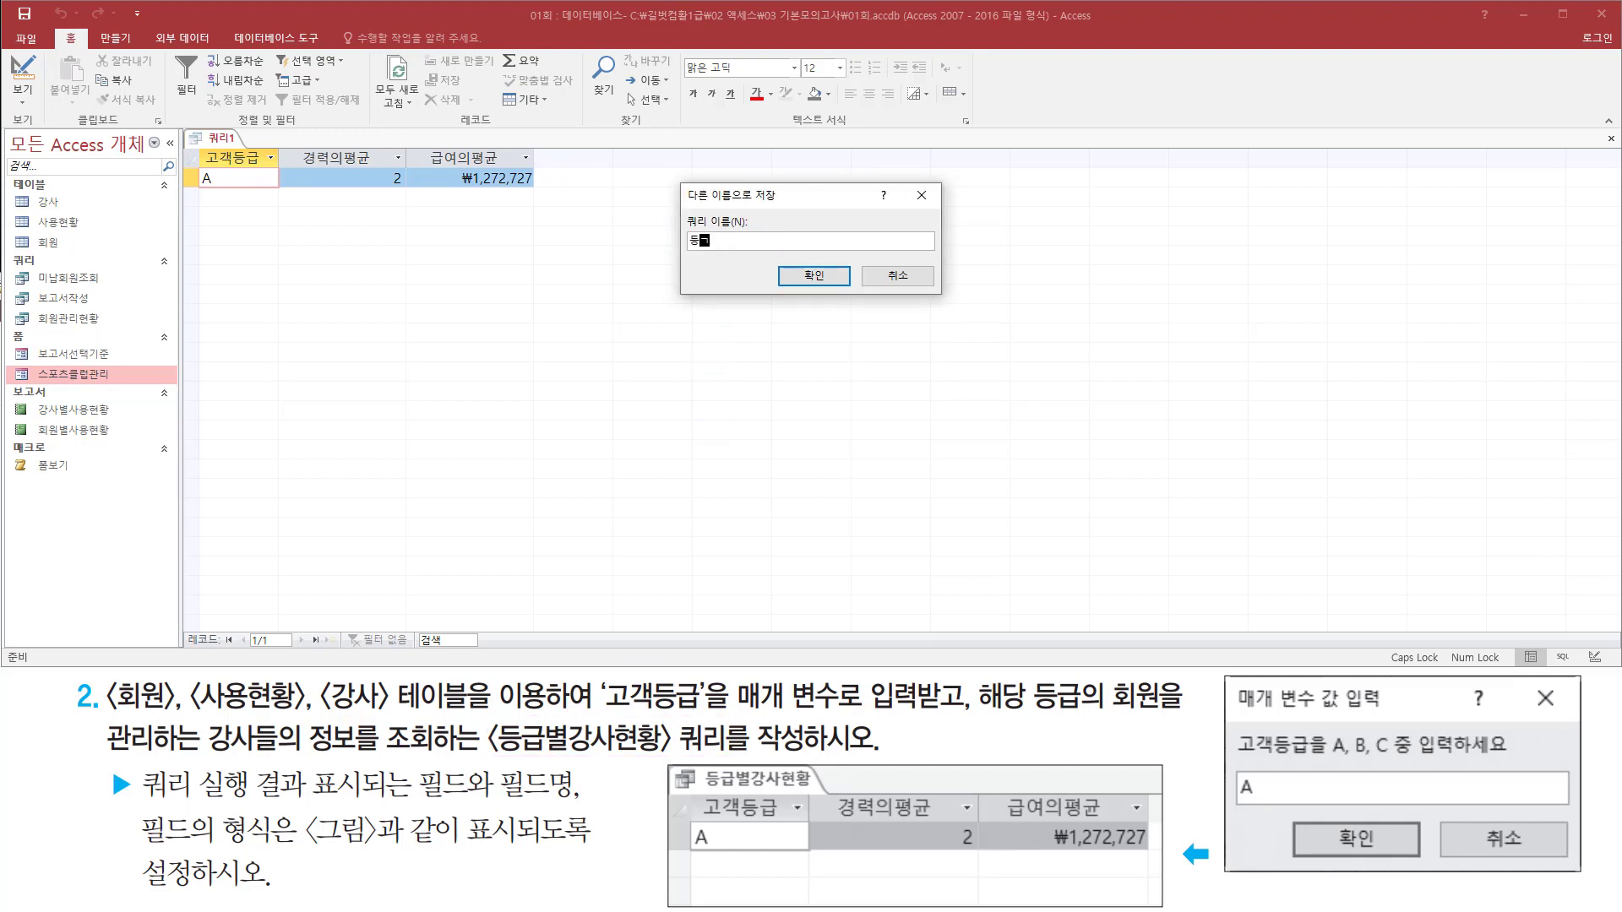
type("급ㅂ")
type("강사현황")
left_click(811, 276)
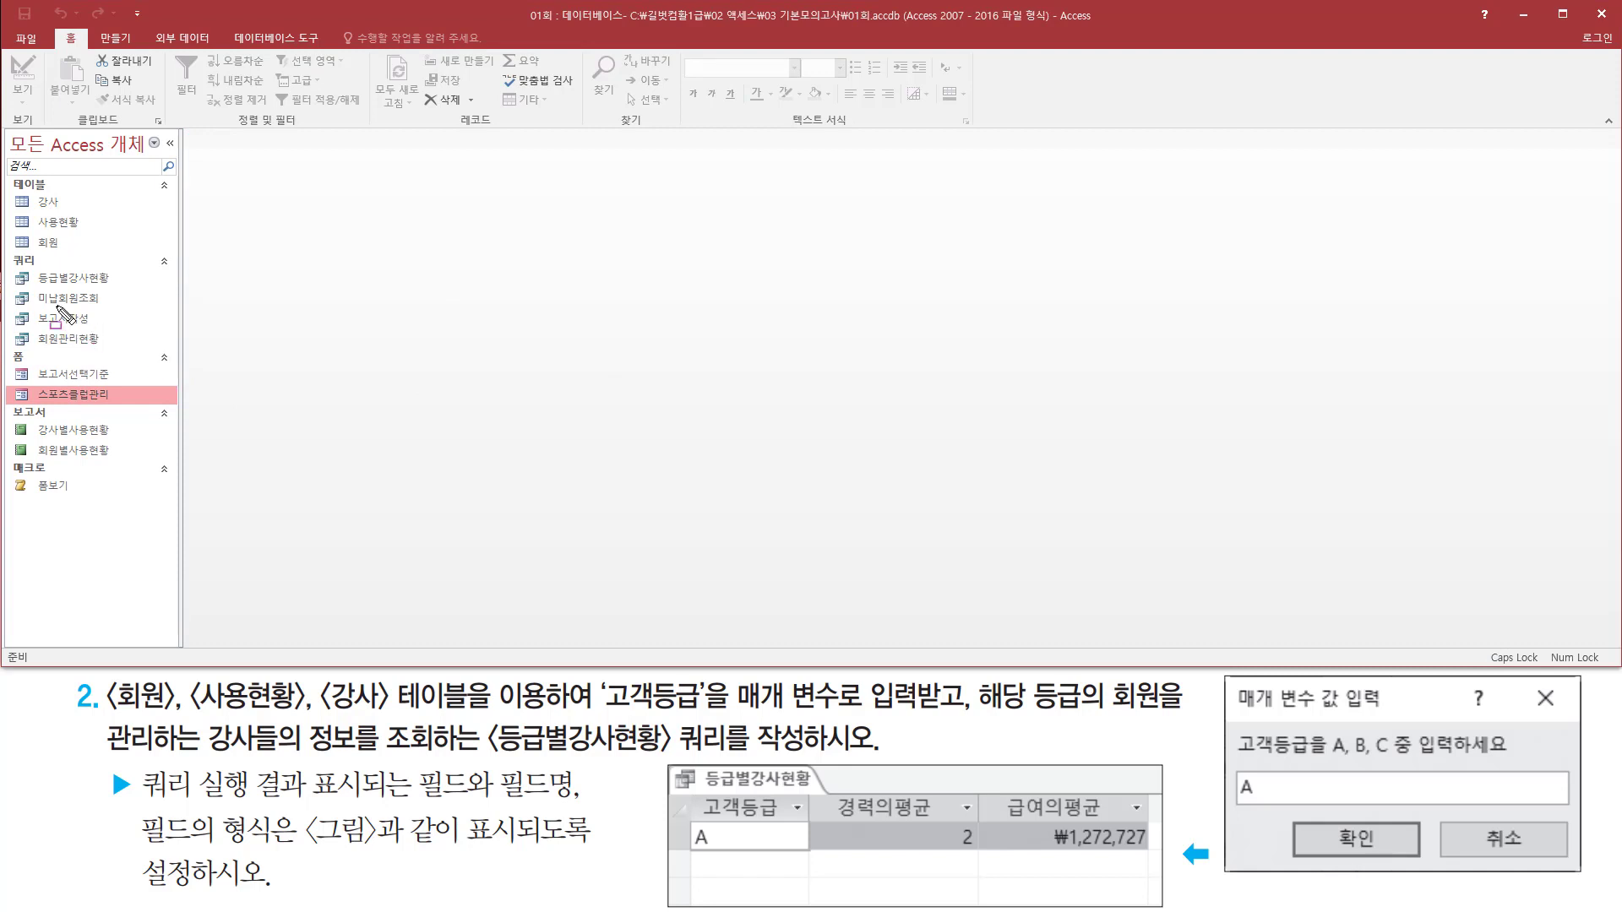
left_click_drag(11, 264, 135, 289)
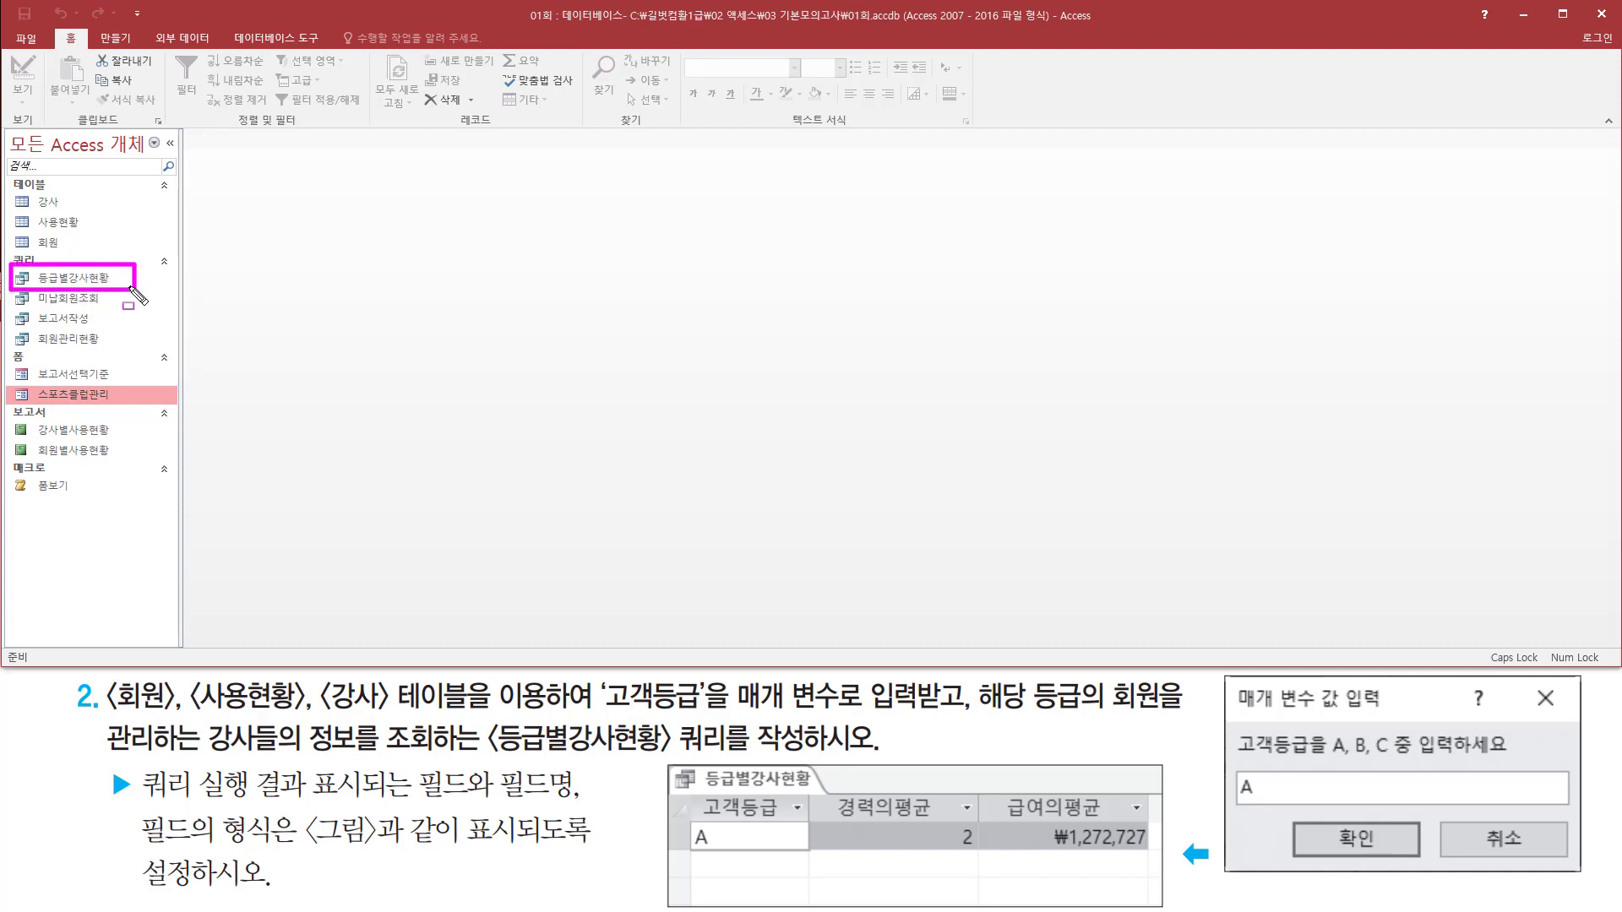
key("Escape")
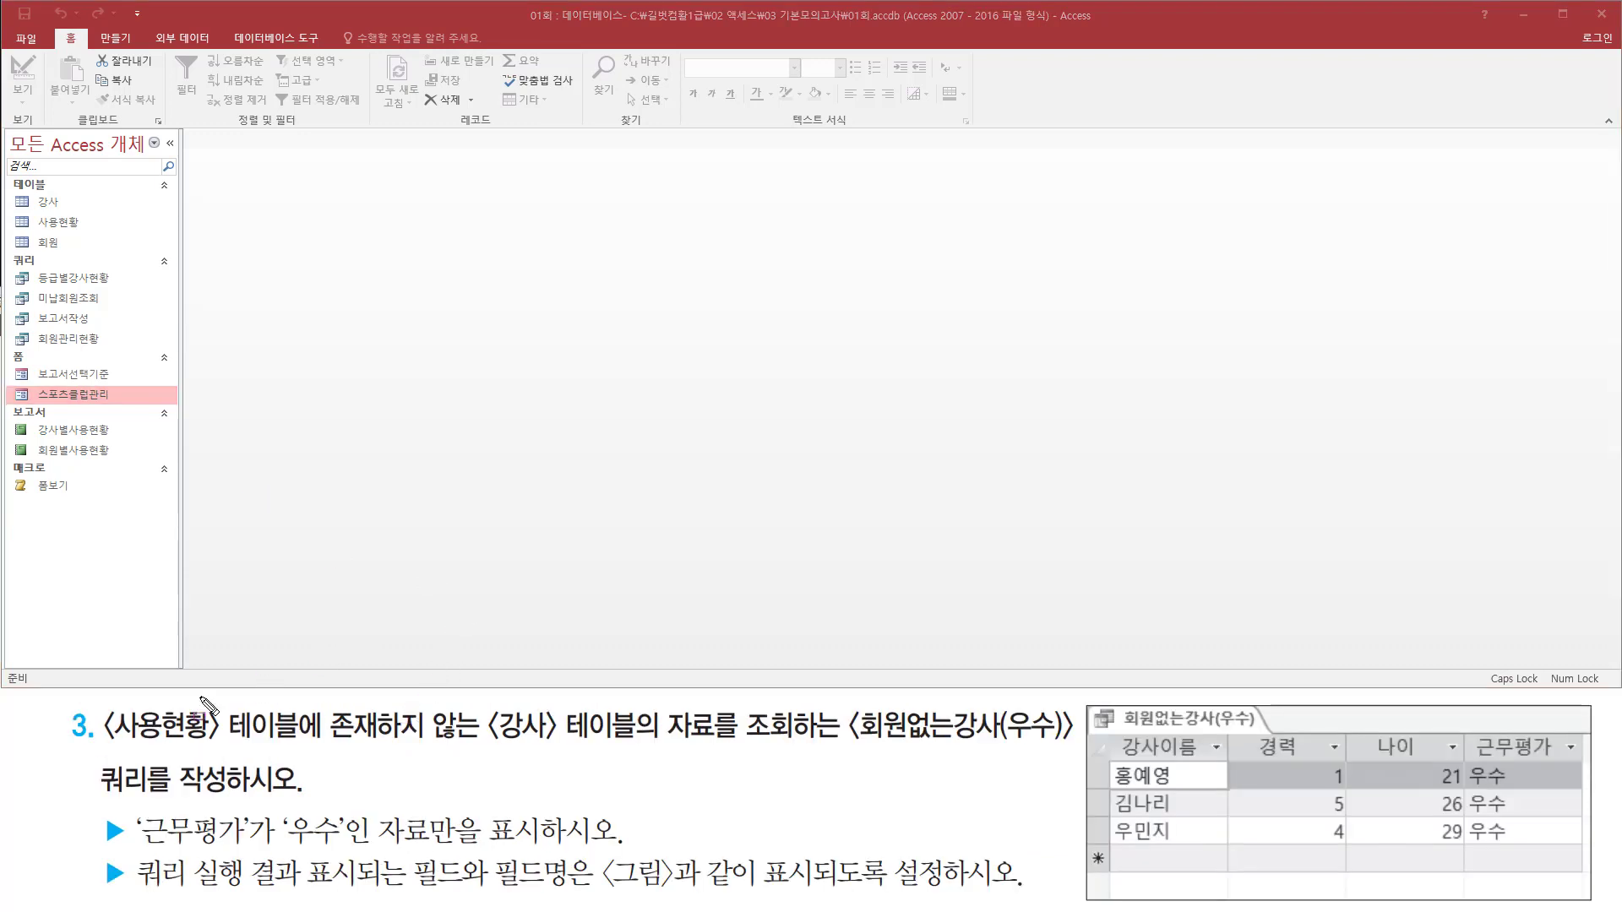
left_click_drag(103, 742, 474, 751)
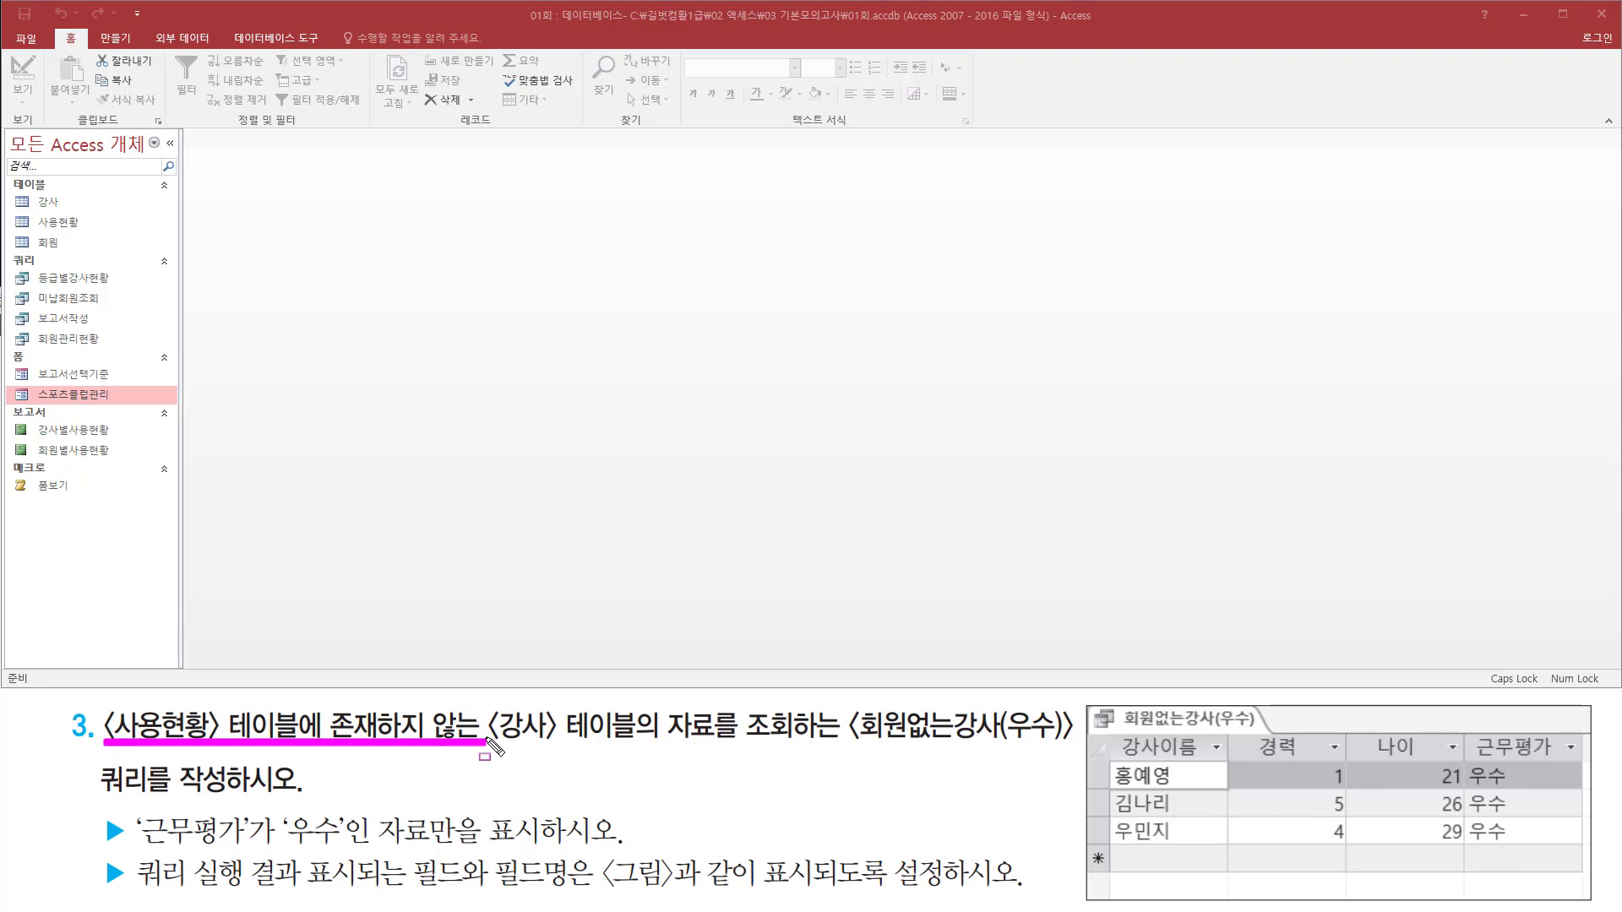
mouse_move(484, 702)
left_mouse_down()
mouse_move(591, 749)
mouse_move(1075, 745)
left_mouse_up()
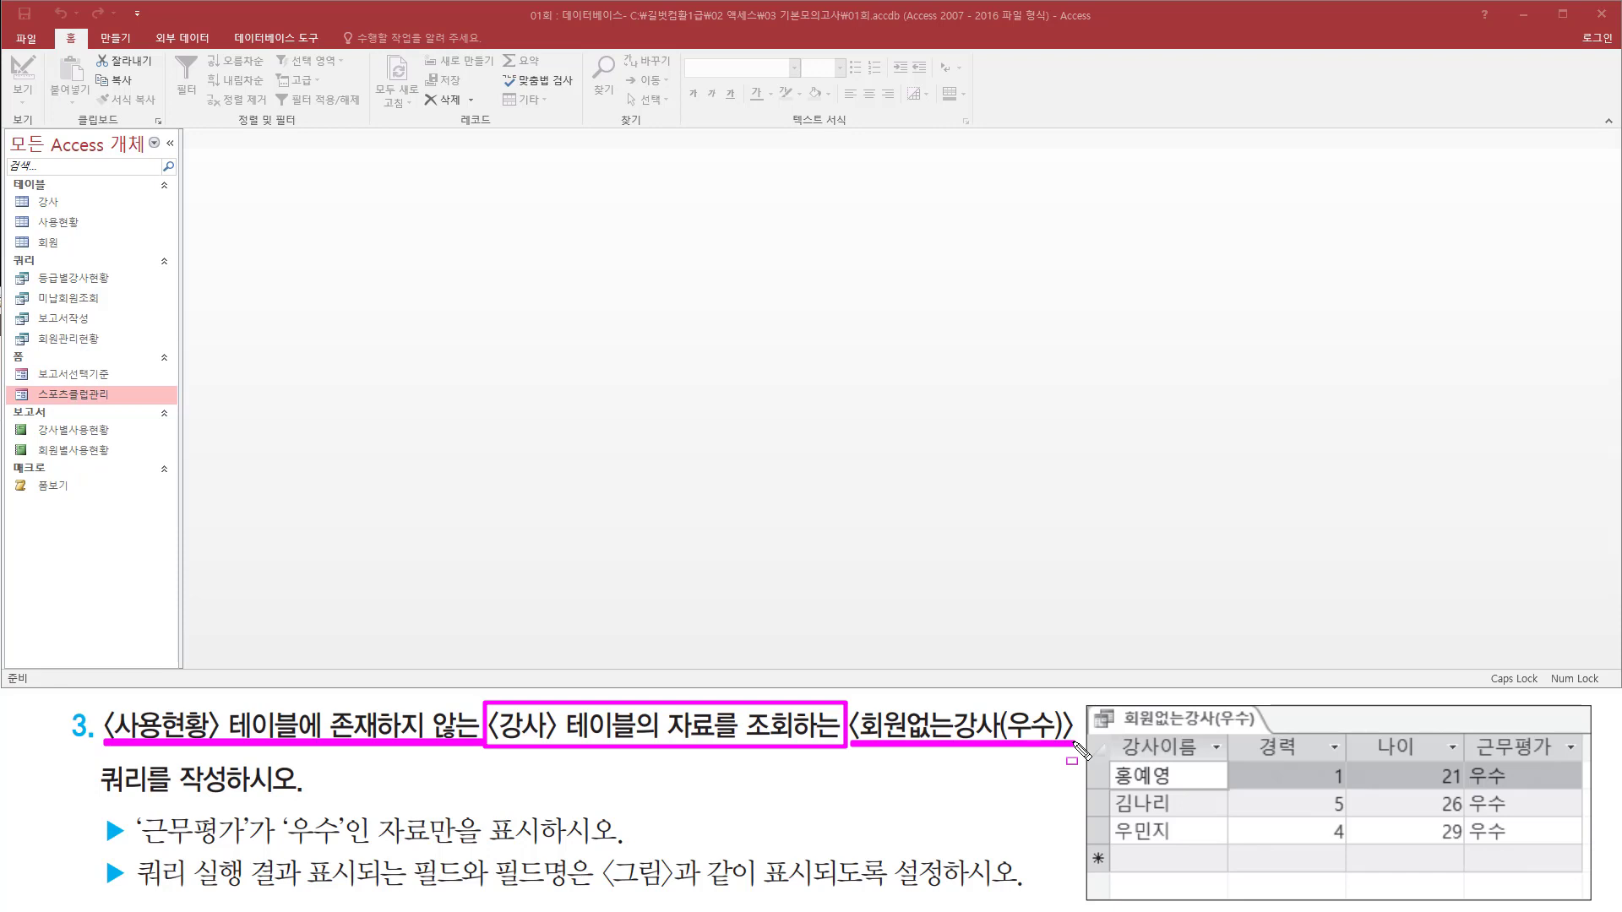
left_click_drag(87, 797, 293, 796)
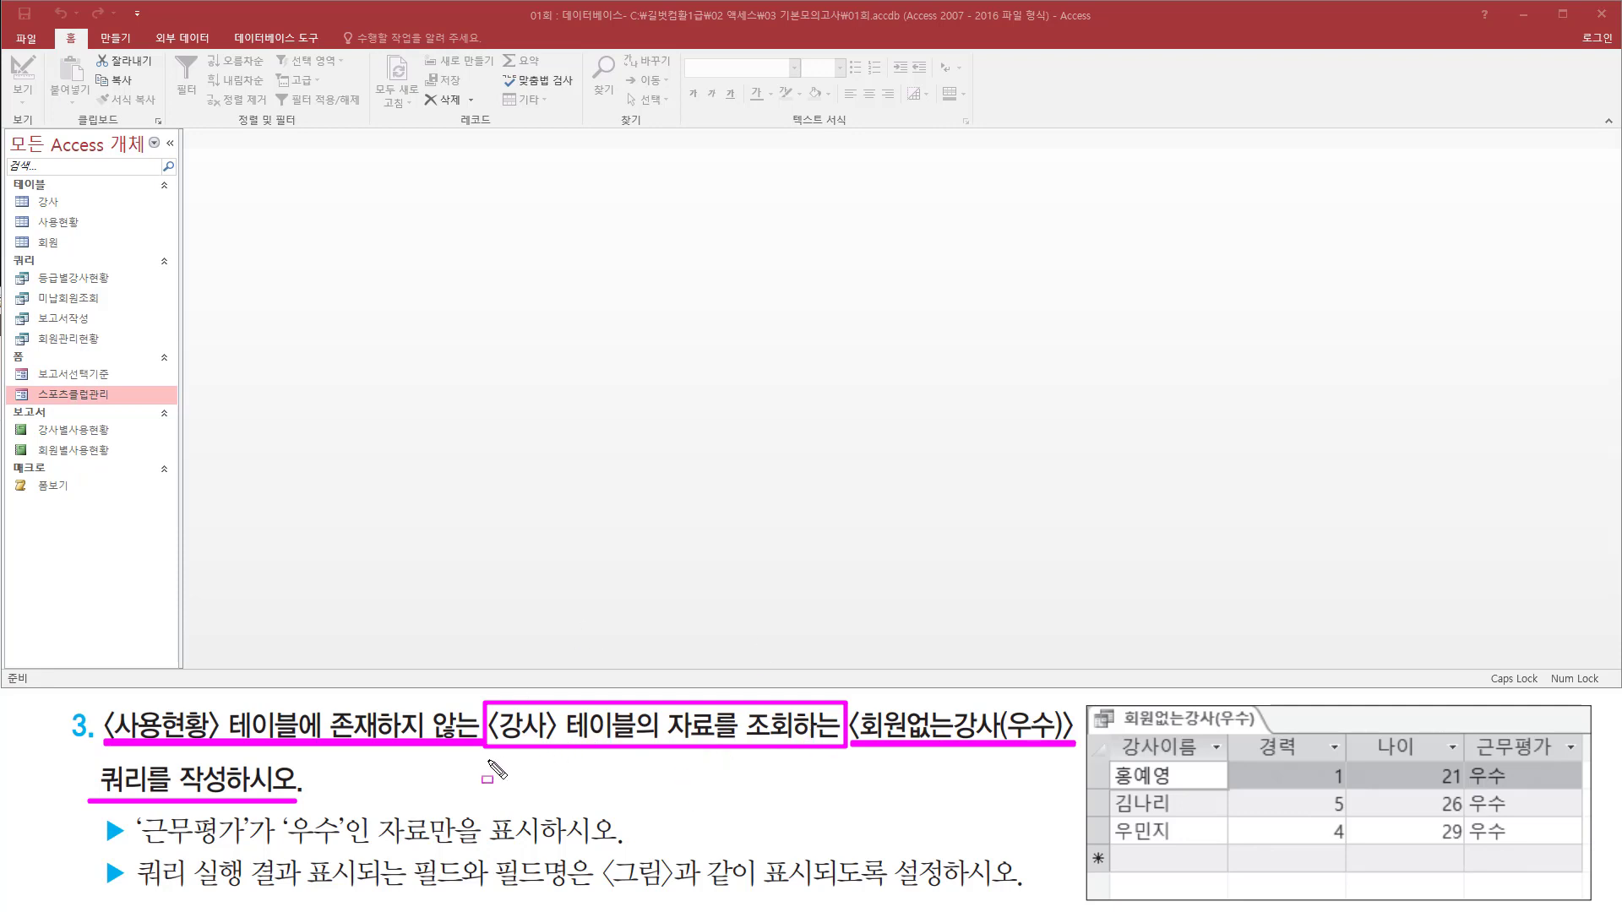
left_click_drag(486, 761, 841, 761)
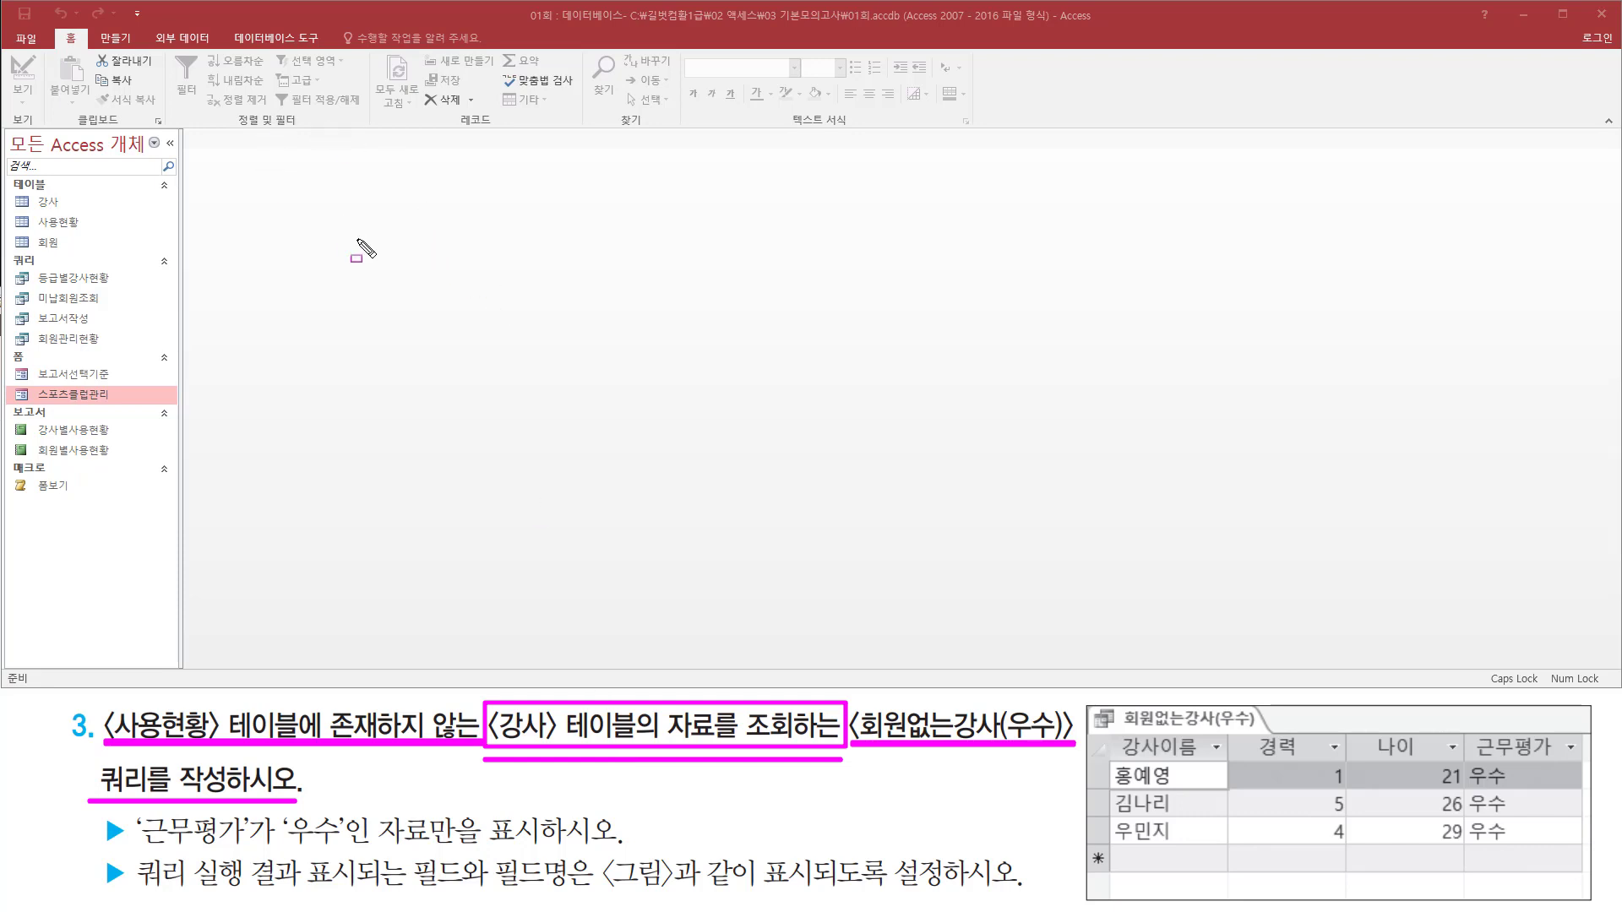
key("Escape")
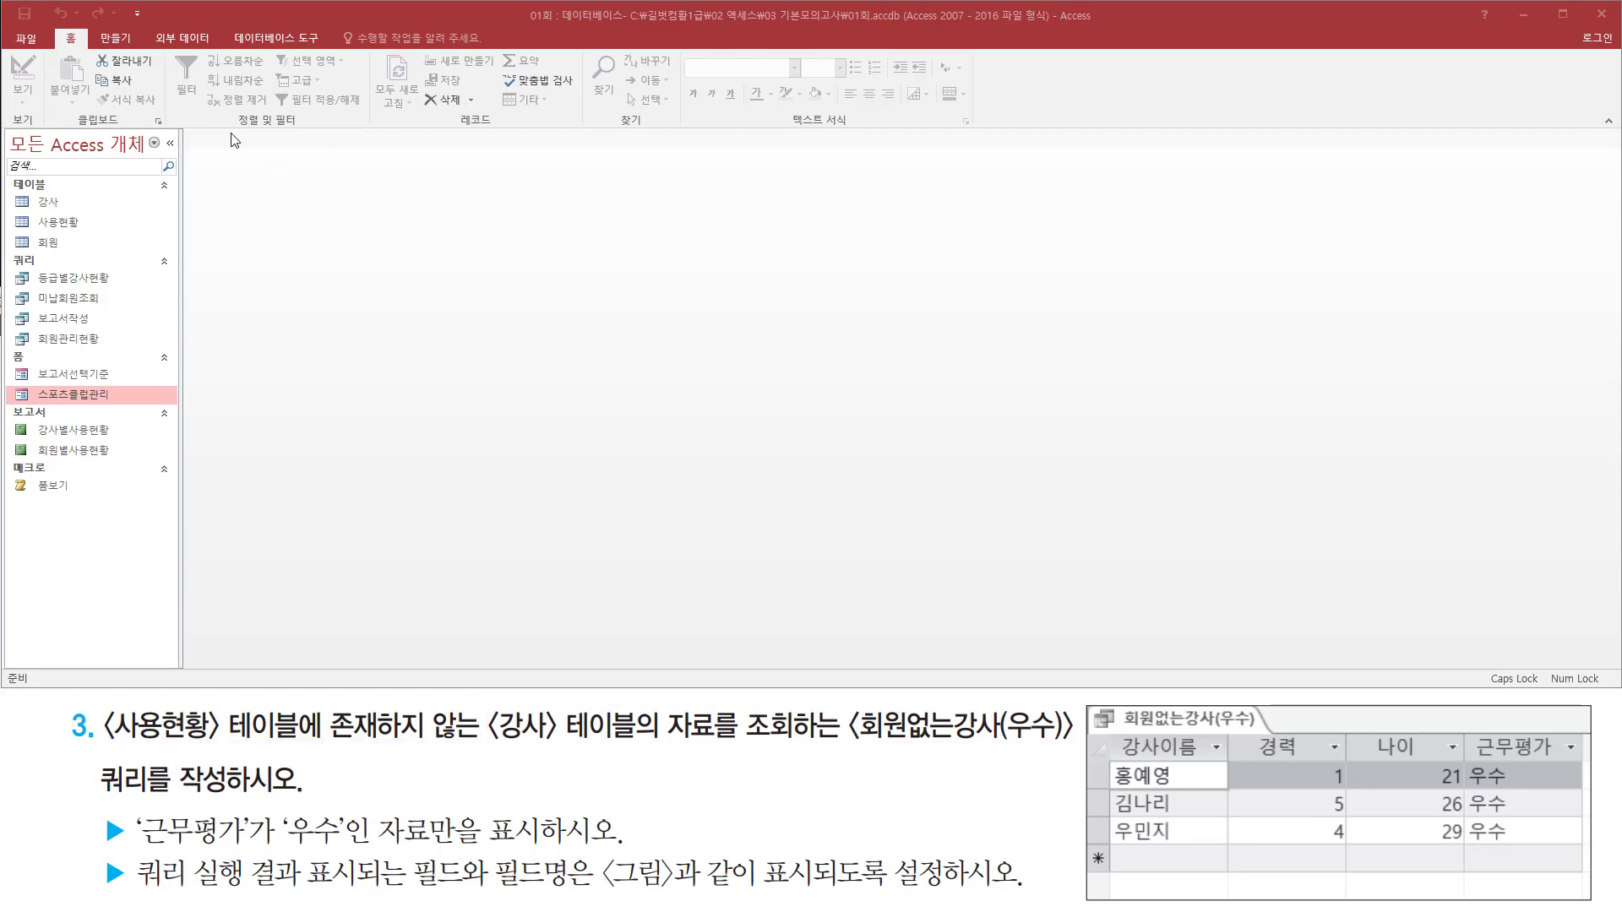
Step: Create a new query with the Find Unmatched Query Wizard (불일치 검색 쿼리 마법사)
left_click(115, 40)
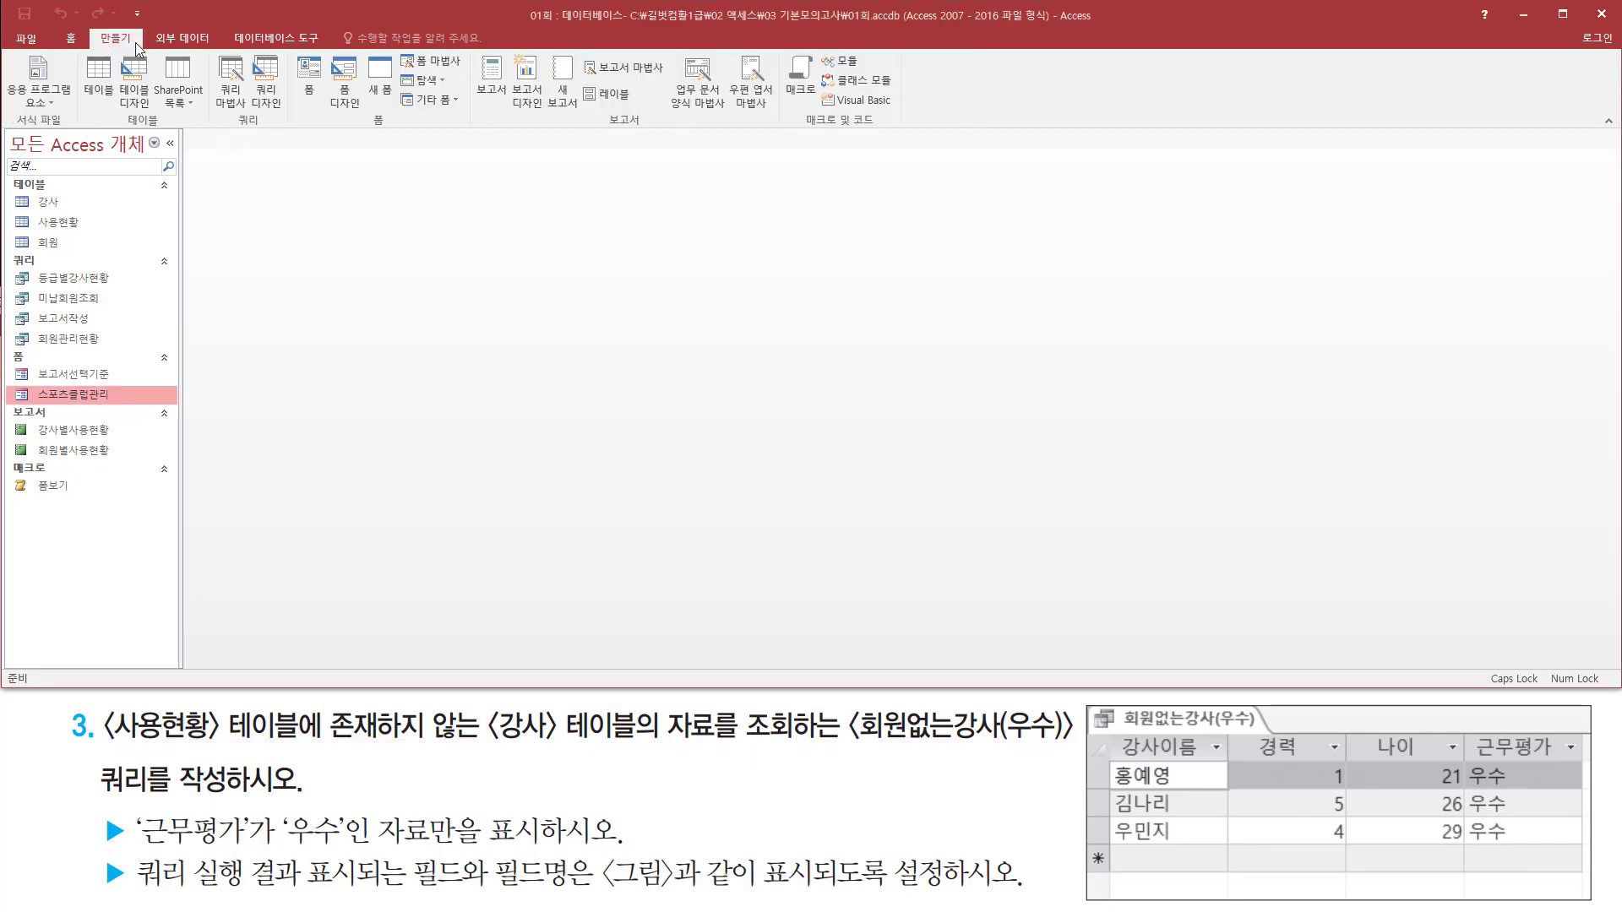
key("ctrl+2")
left_click_drag(226, 130, 280, 130)
left_click_drag(209, 52, 251, 121)
key("Escape")
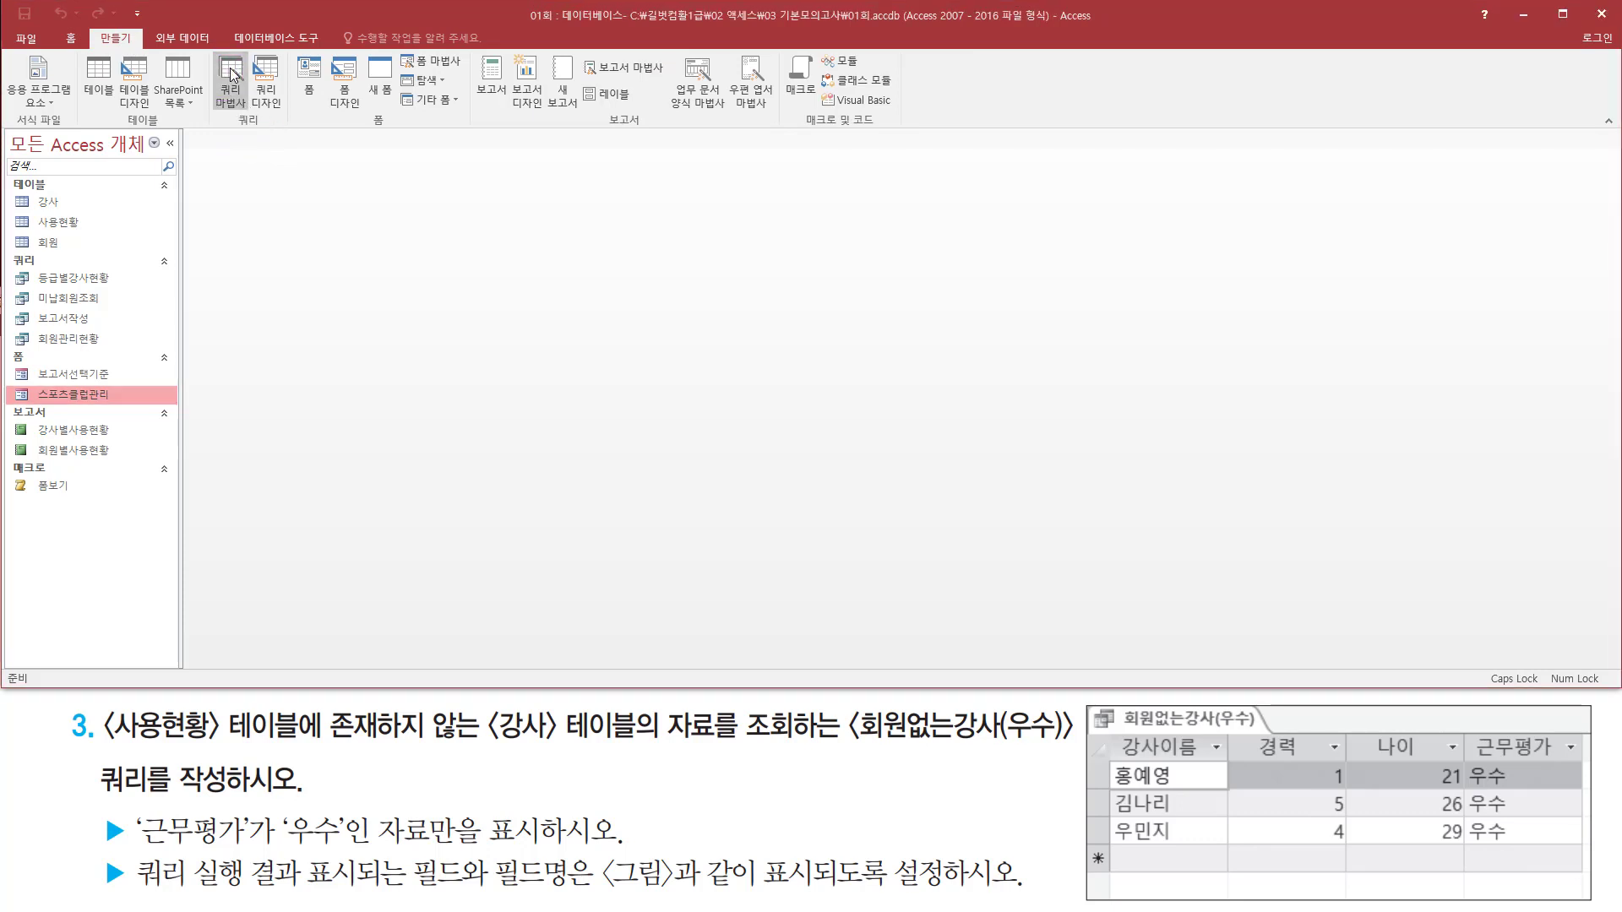
left_click(230, 78)
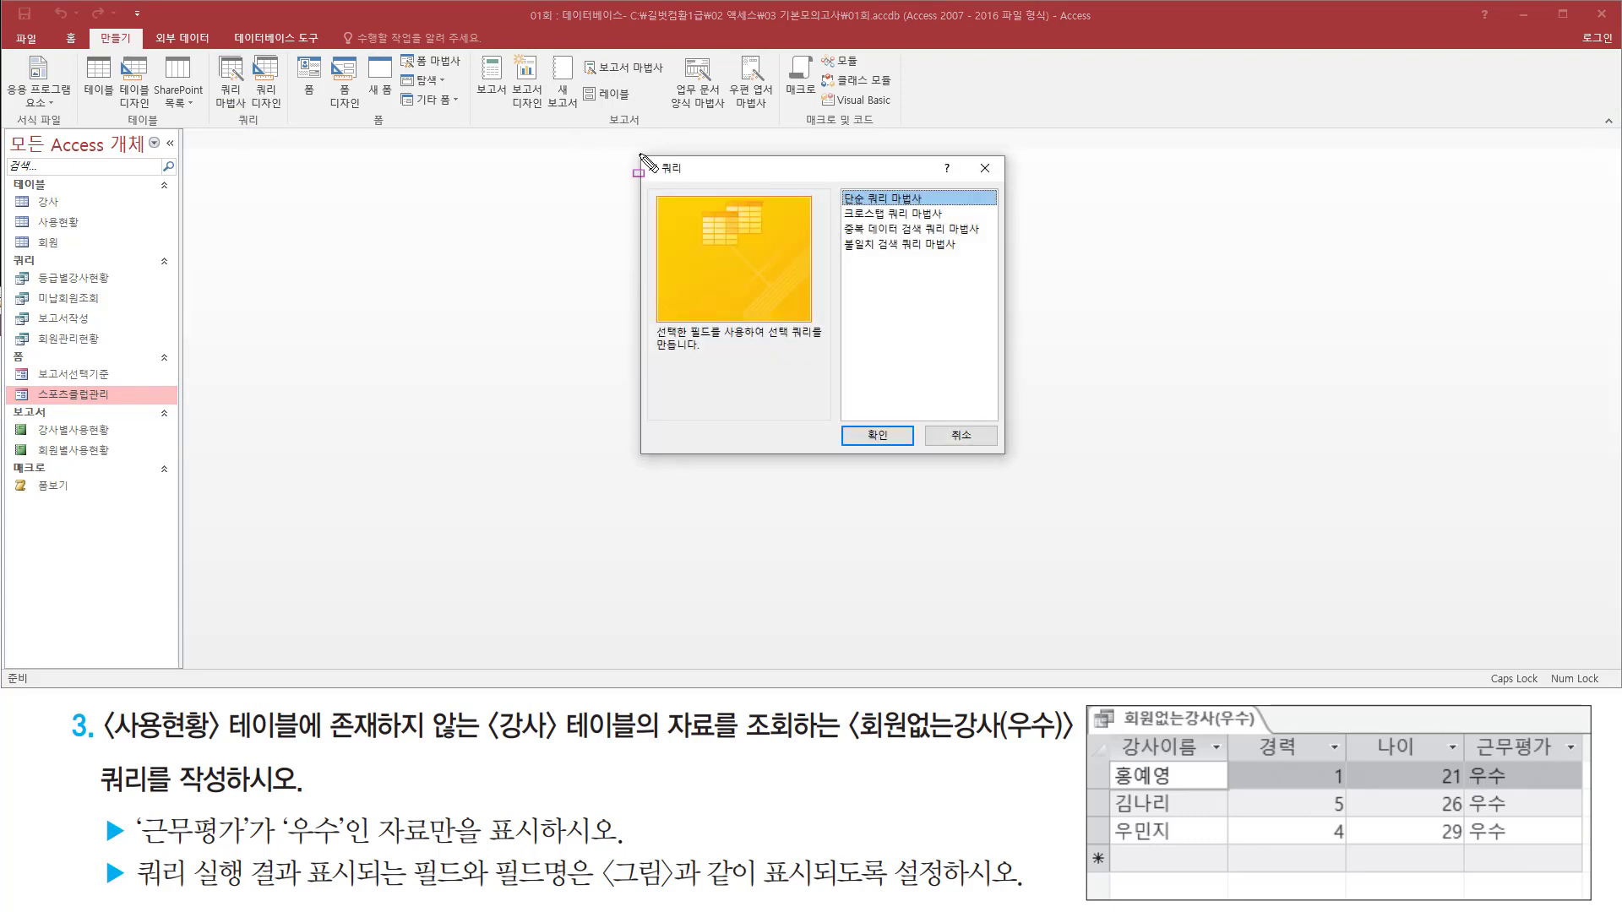
mouse_move(639, 154)
left_mouse_down()
mouse_move(934, 433)
mouse_move(1011, 459)
left_mouse_up()
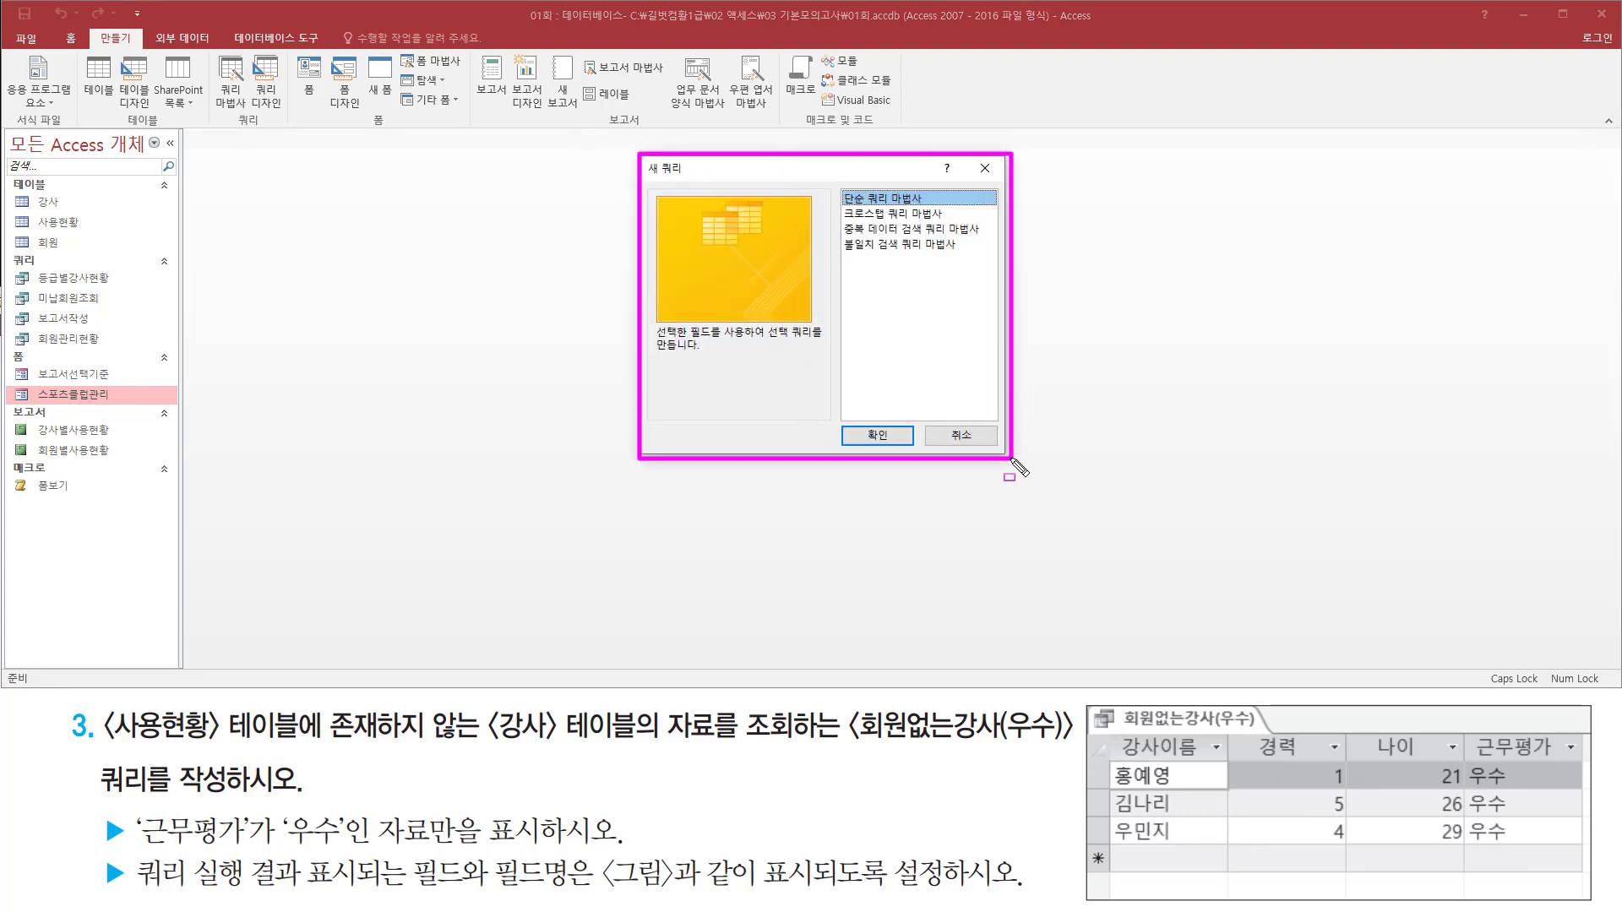
mouse_move(843, 254)
left_mouse_down()
mouse_move(947, 256)
mouse_move(961, 236)
left_mouse_up()
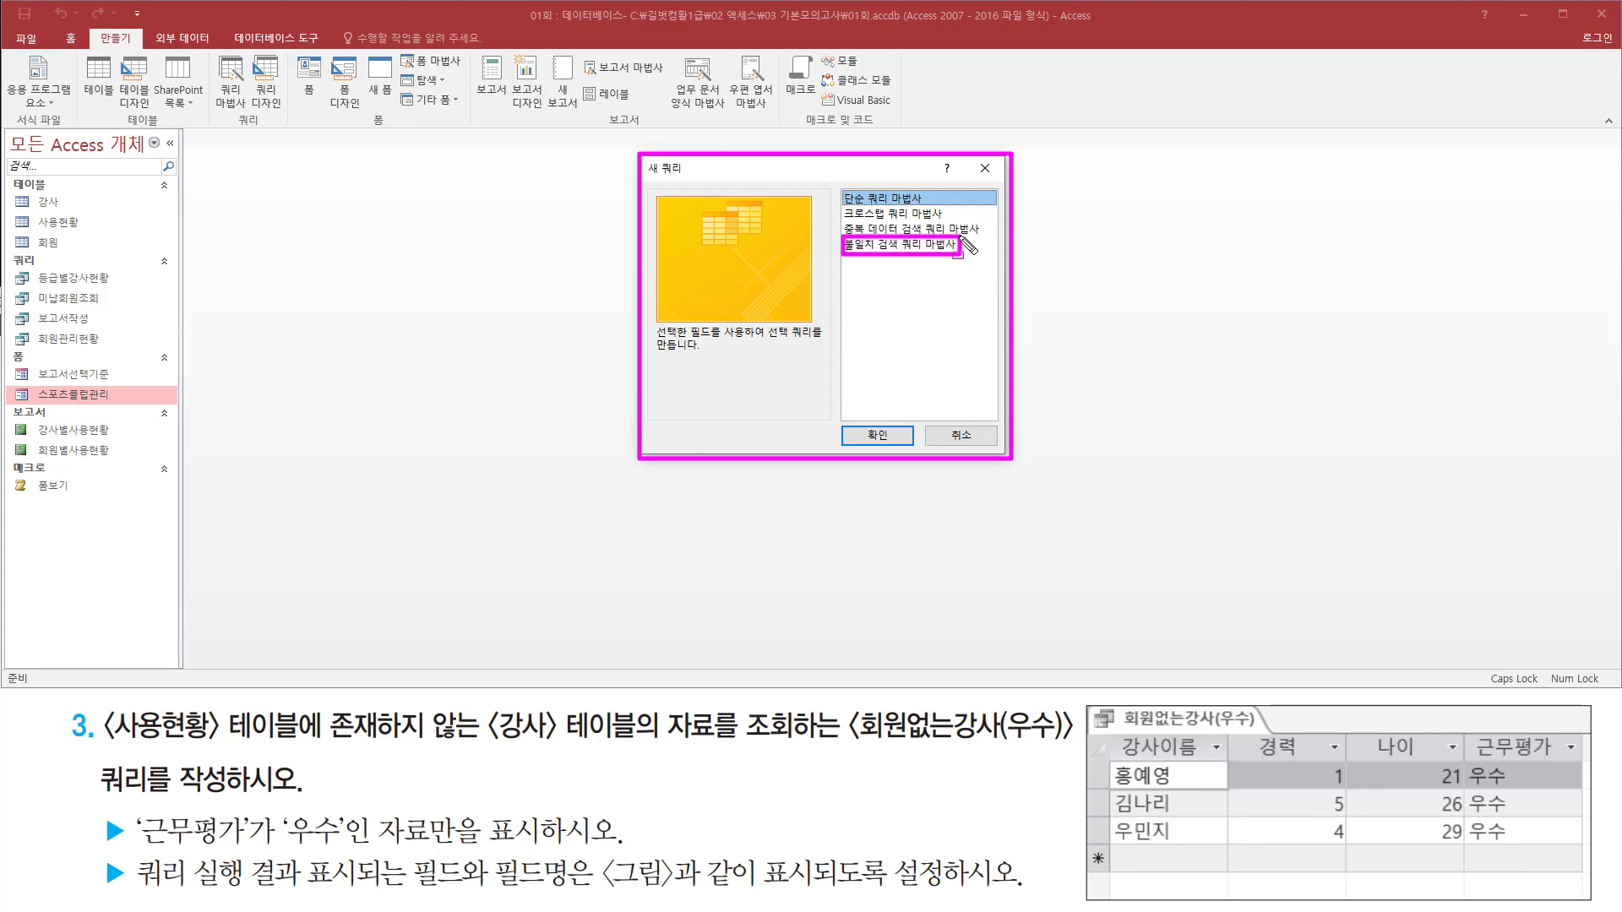
key("Escape")
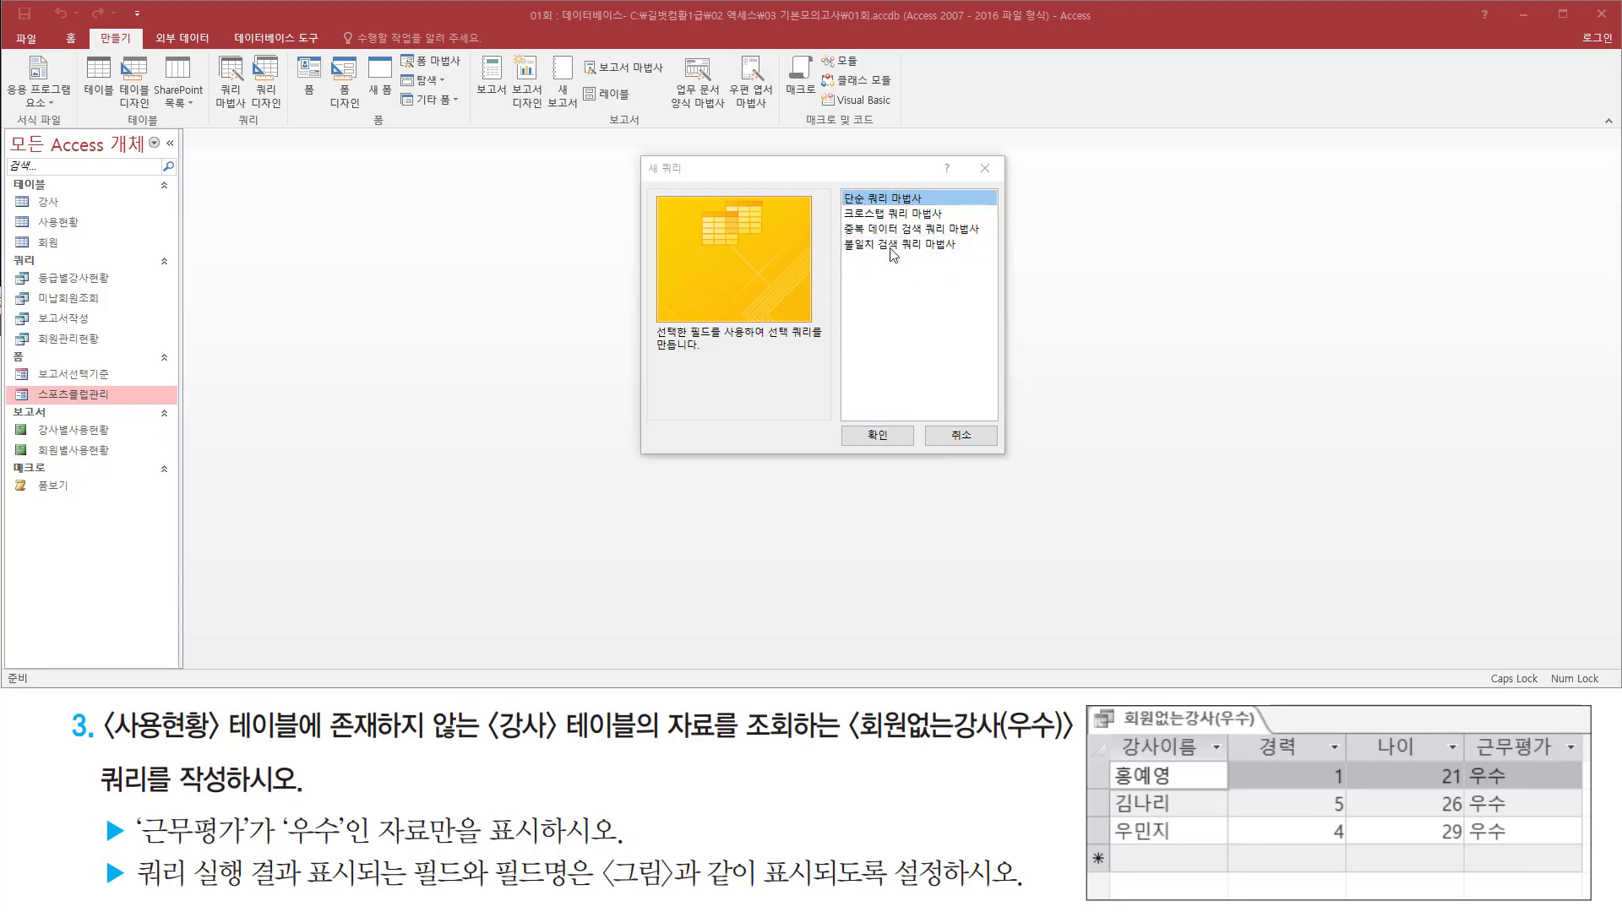
left_click(892, 248)
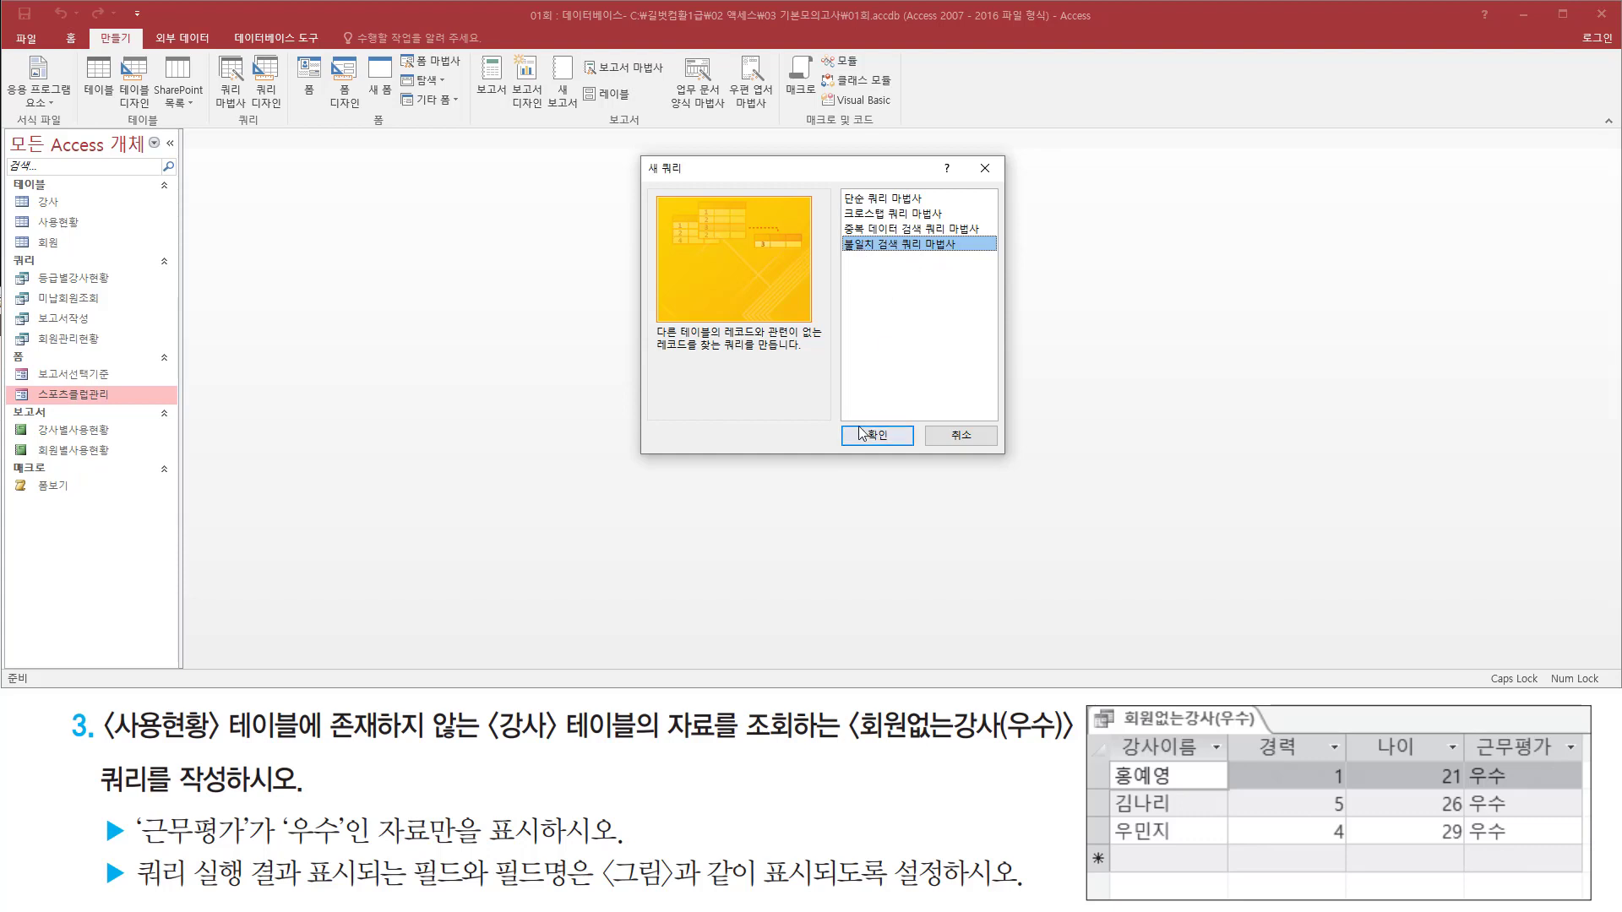
left_click_drag(844, 417, 909, 448)
key("Escape")
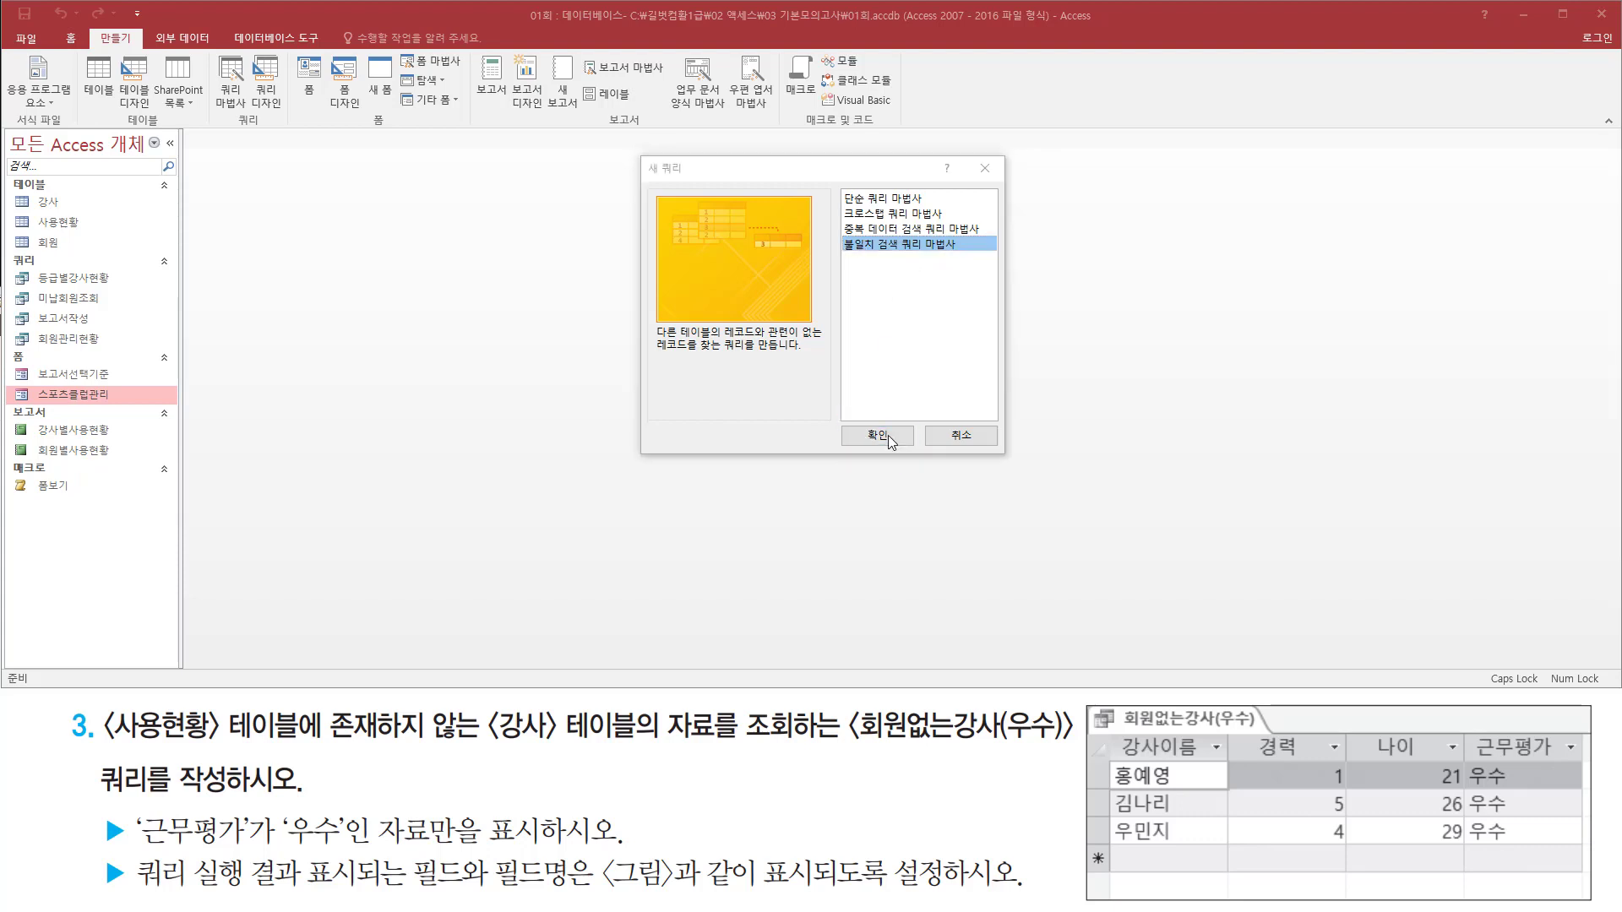
left_click(889, 434)
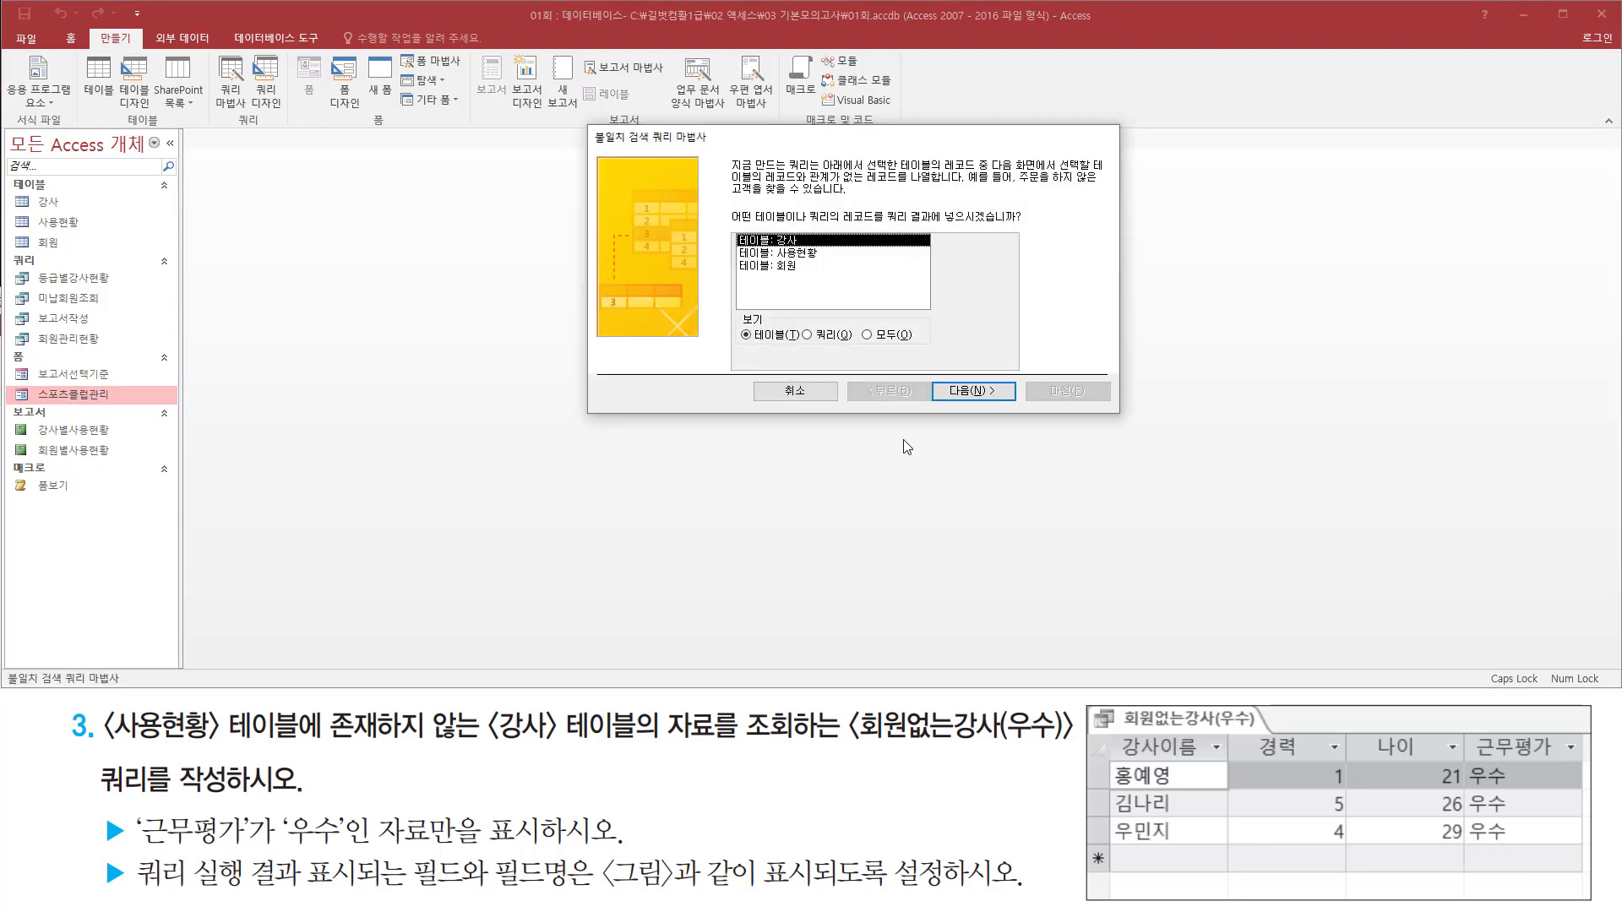
Step: Use the 강사 table as the source of the records in the unmatched query's result
mouse_move(730, 226)
left_mouse_down()
mouse_move(884, 225)
mouse_move(889, 204)
mouse_move(1018, 224)
left_mouse_up()
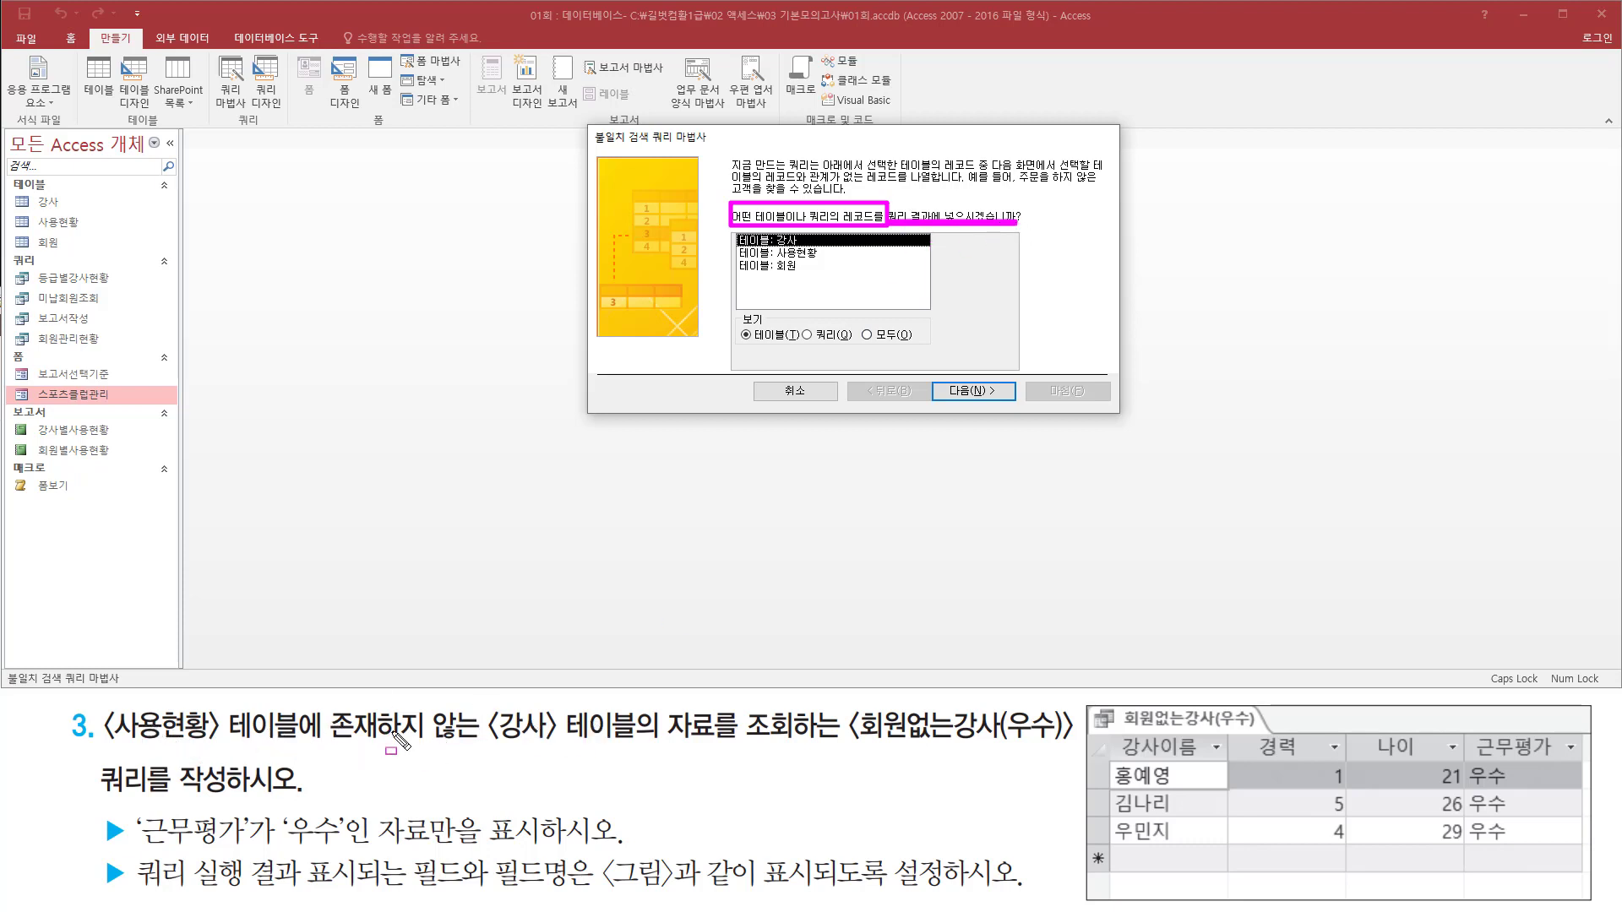
mouse_move(483, 702)
left_mouse_down()
mouse_move(524, 750)
mouse_move(799, 746)
left_mouse_up()
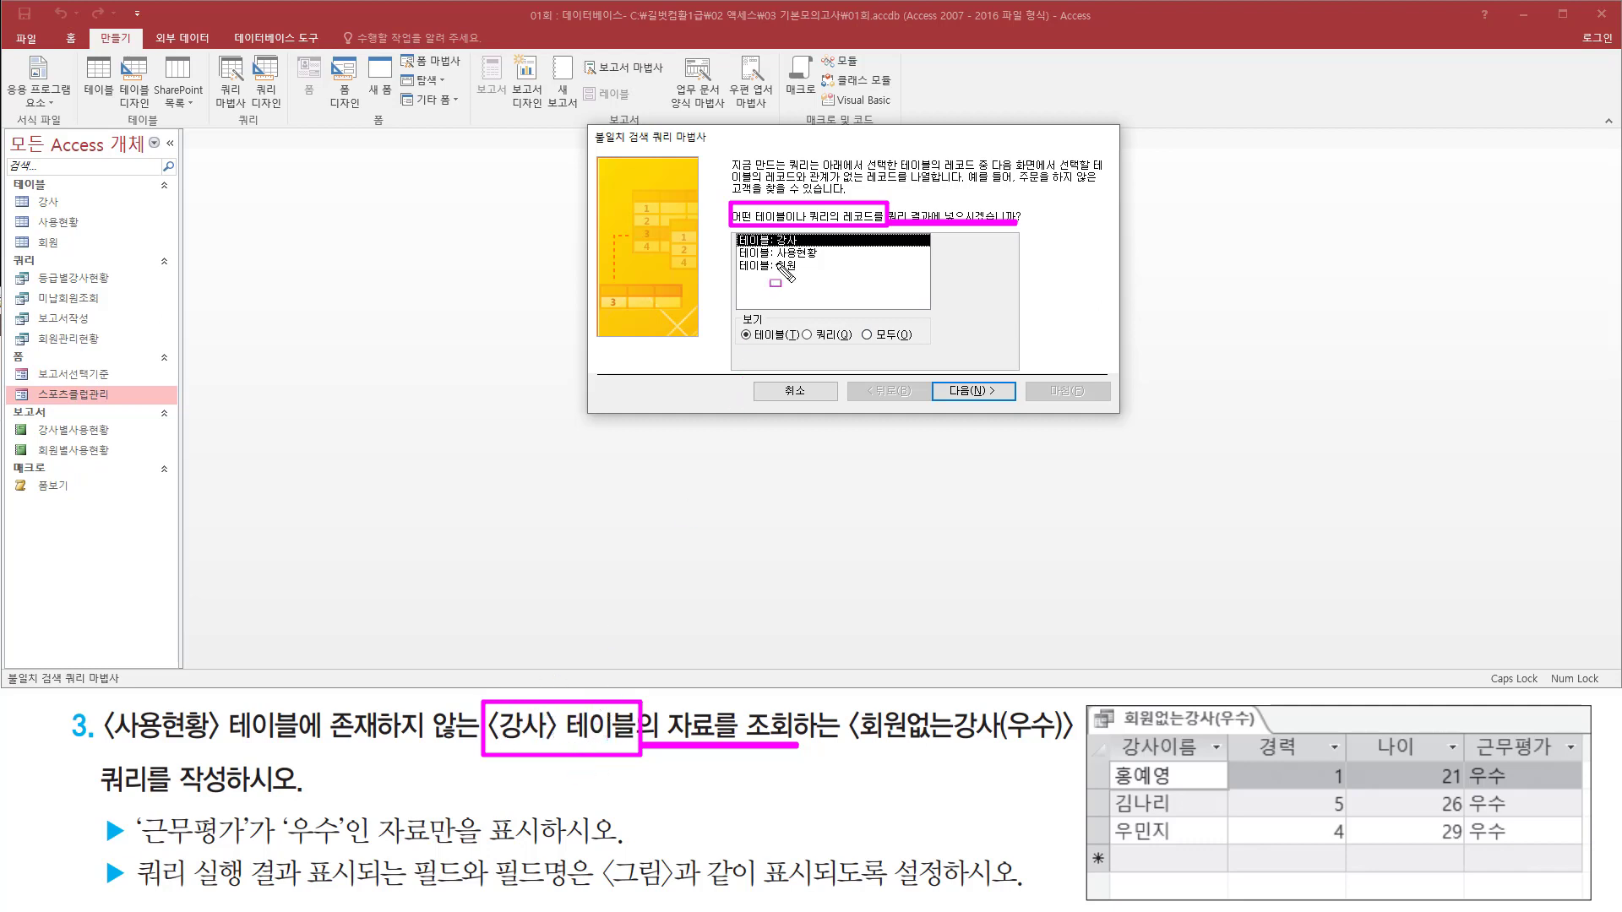
left_click_drag(735, 238, 828, 252)
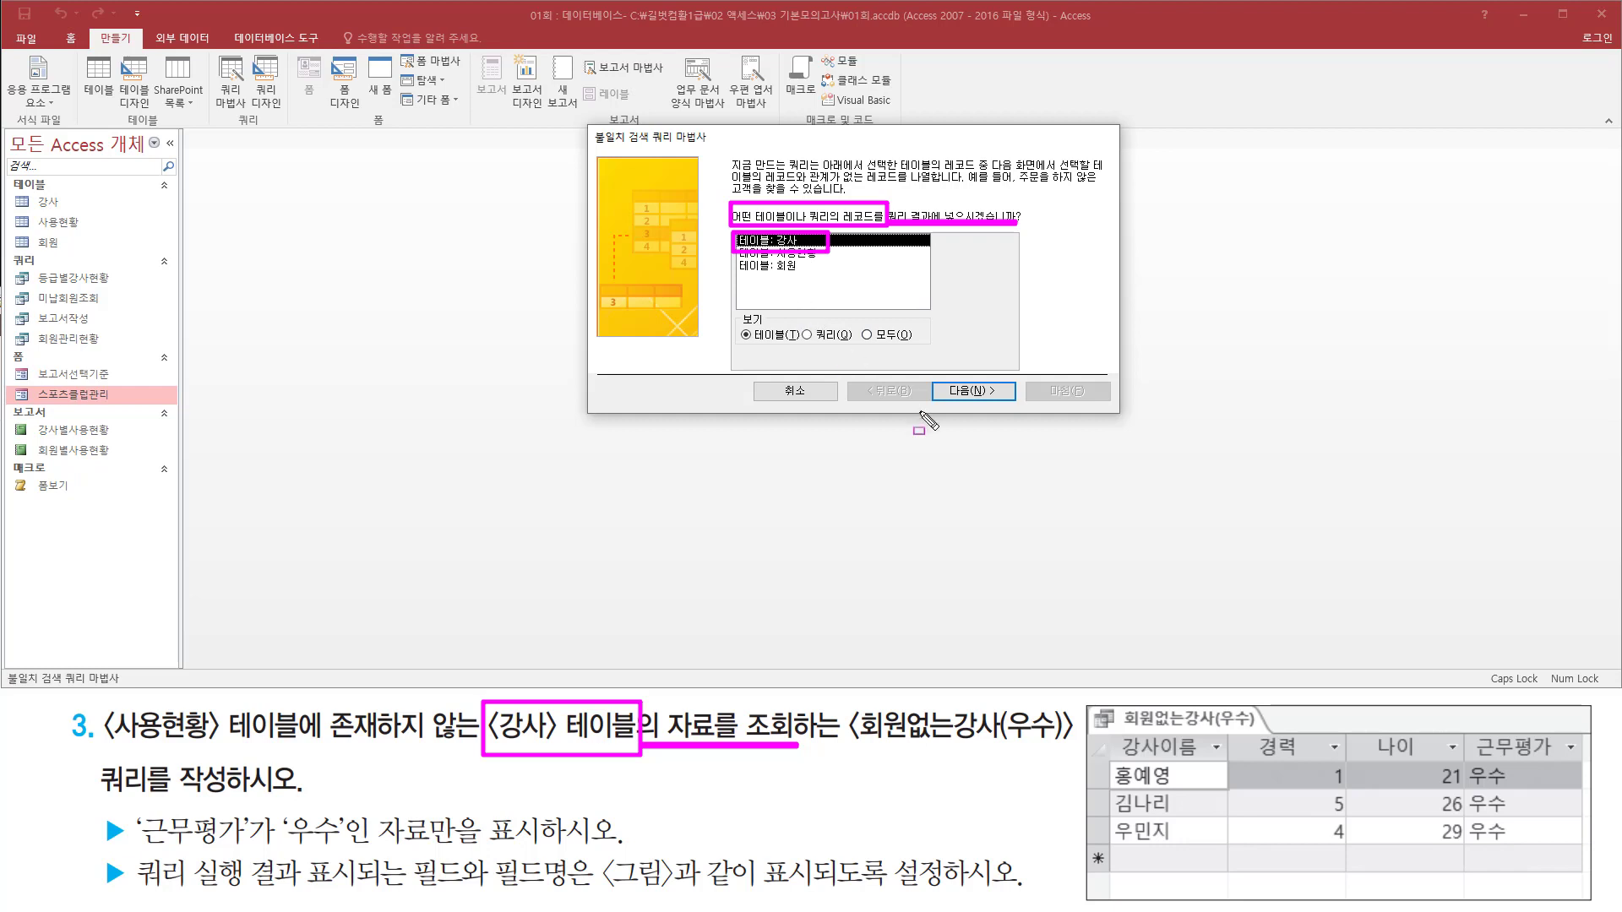
left_click_drag(935, 372, 1018, 405)
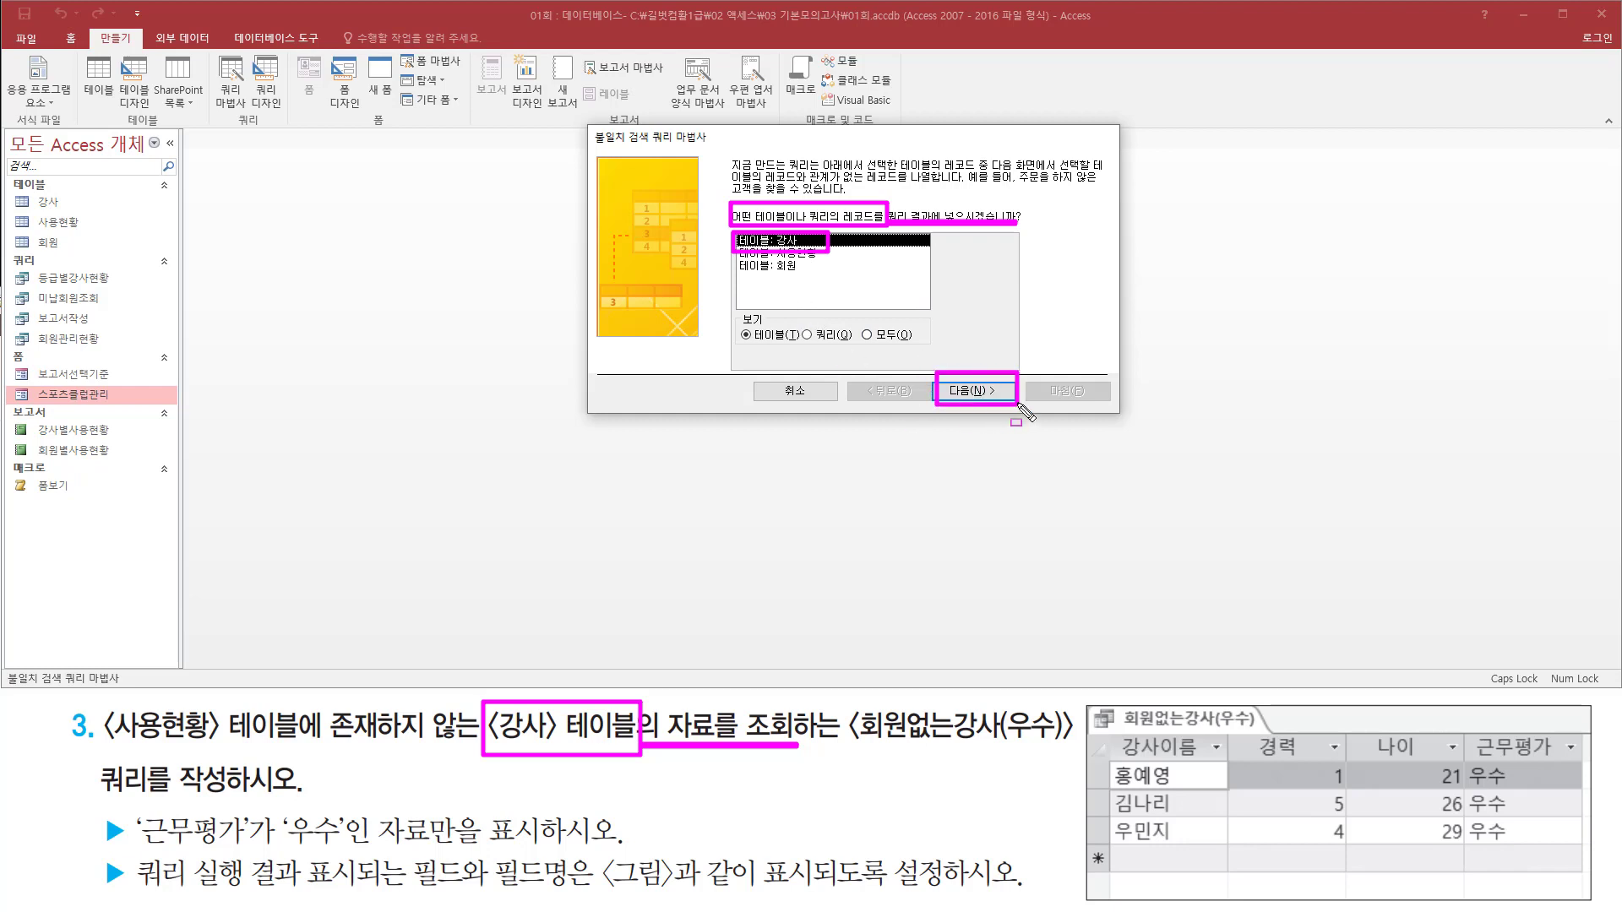
left_click(972, 392)
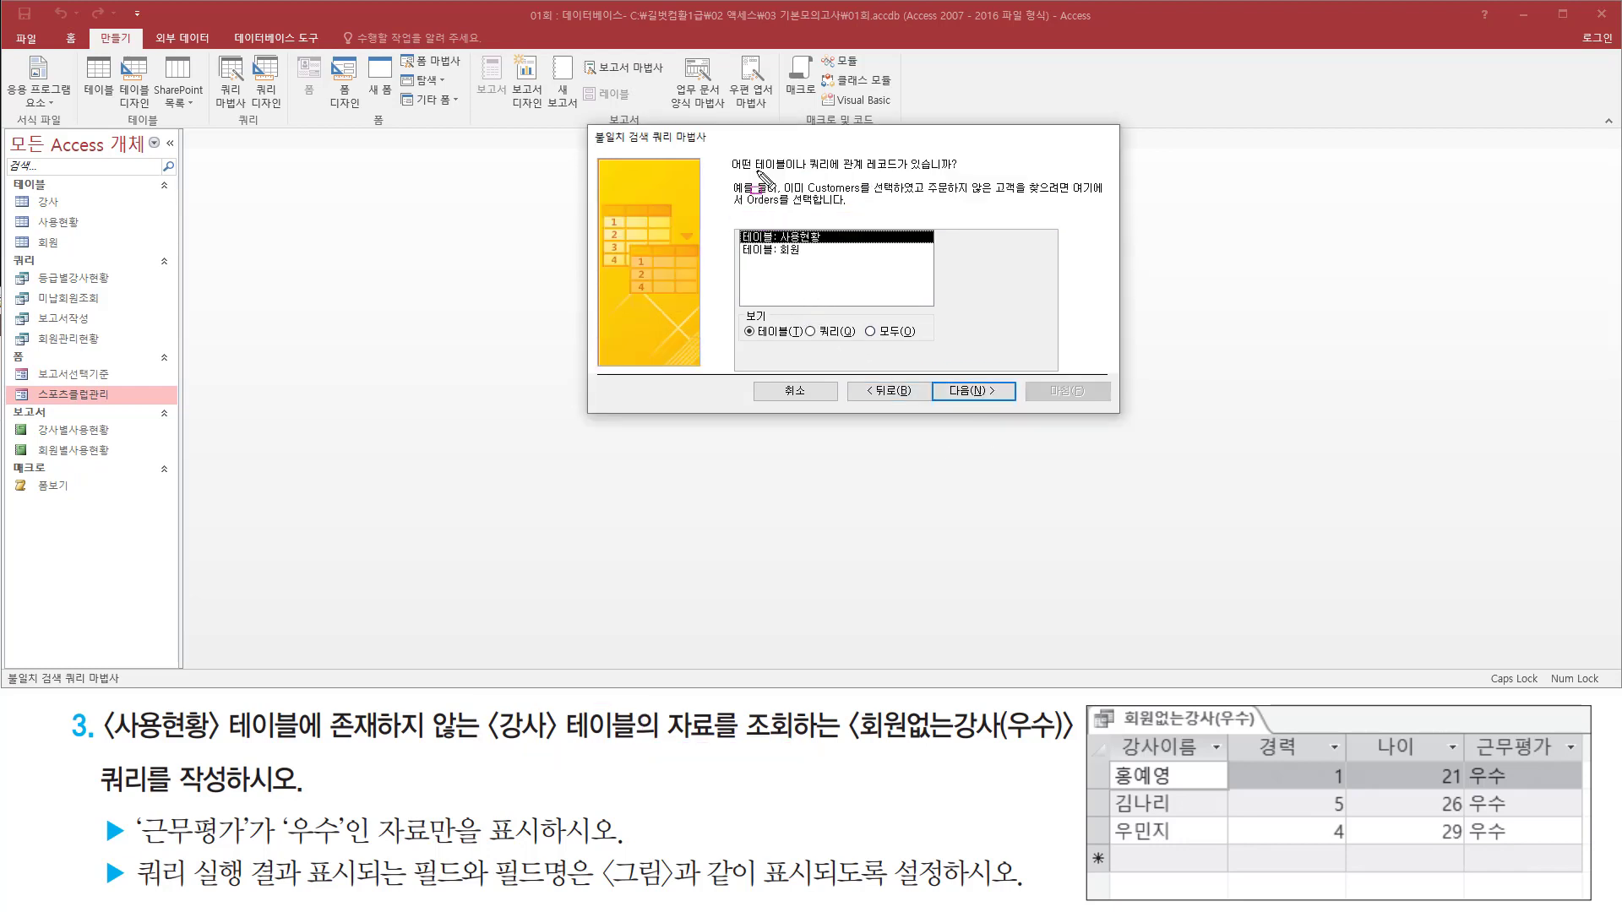
Step: Use 사용현황 as the table holding the related records for the unmatched query
mouse_move(724, 178)
left_mouse_down()
mouse_move(849, 180)
mouse_move(840, 157)
mouse_move(937, 150)
mouse_move(842, 177)
left_mouse_up()
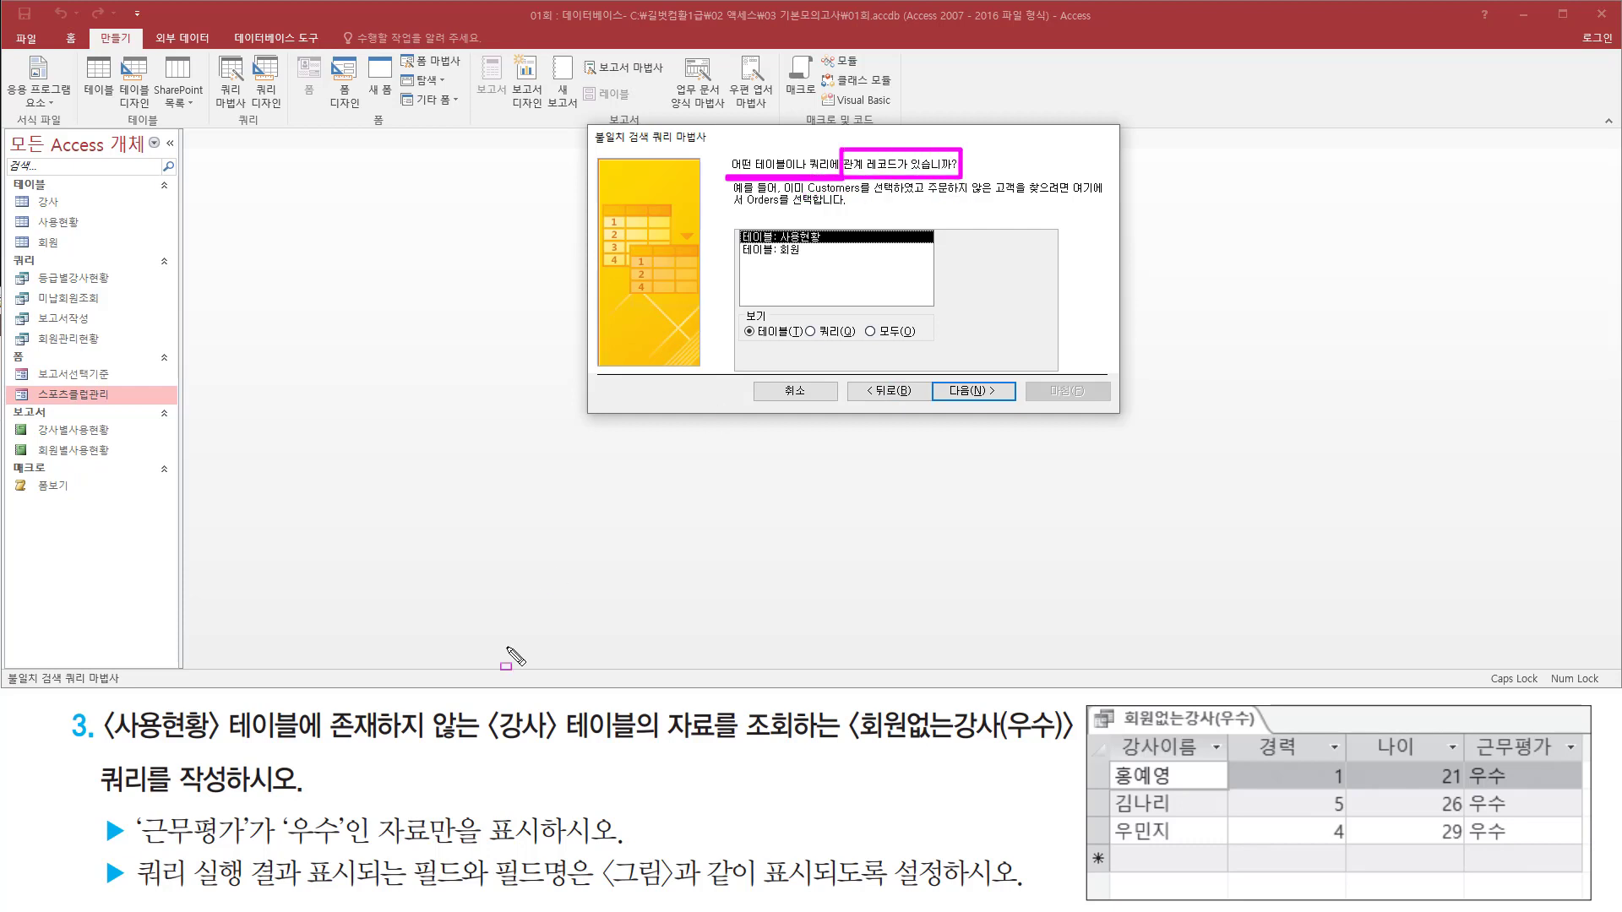
mouse_move(480, 709)
left_mouse_down()
mouse_move(478, 737)
mouse_move(639, 712)
mouse_move(640, 746)
left_mouse_up()
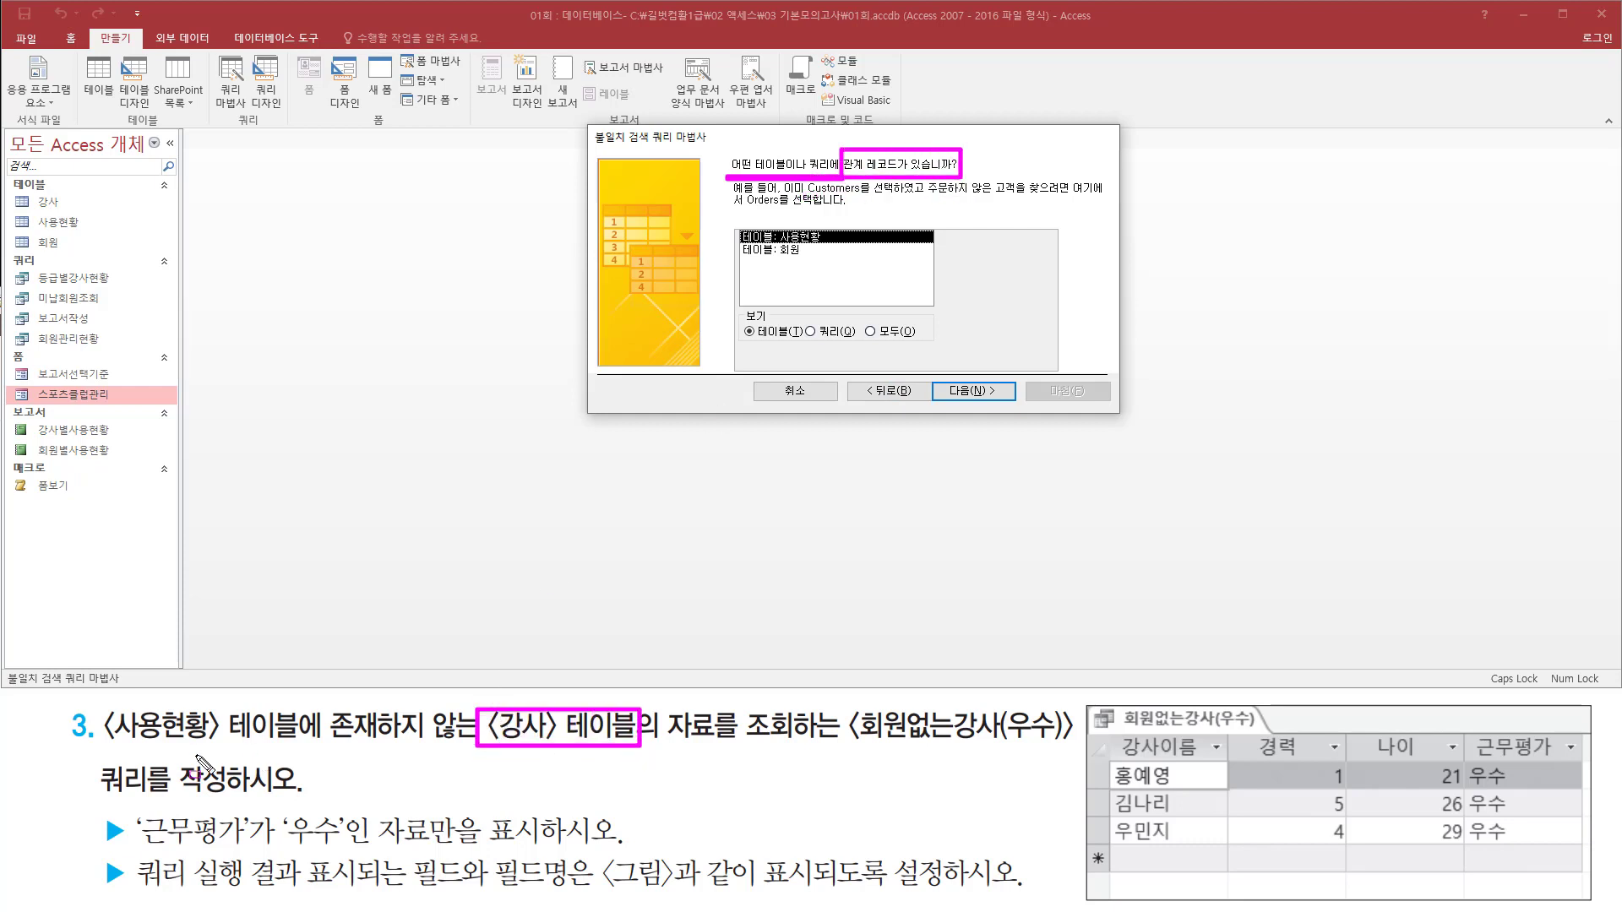
mouse_move(107, 754)
left_mouse_down()
mouse_move(342, 752)
mouse_move(342, 696)
mouse_move(309, 699)
left_mouse_up()
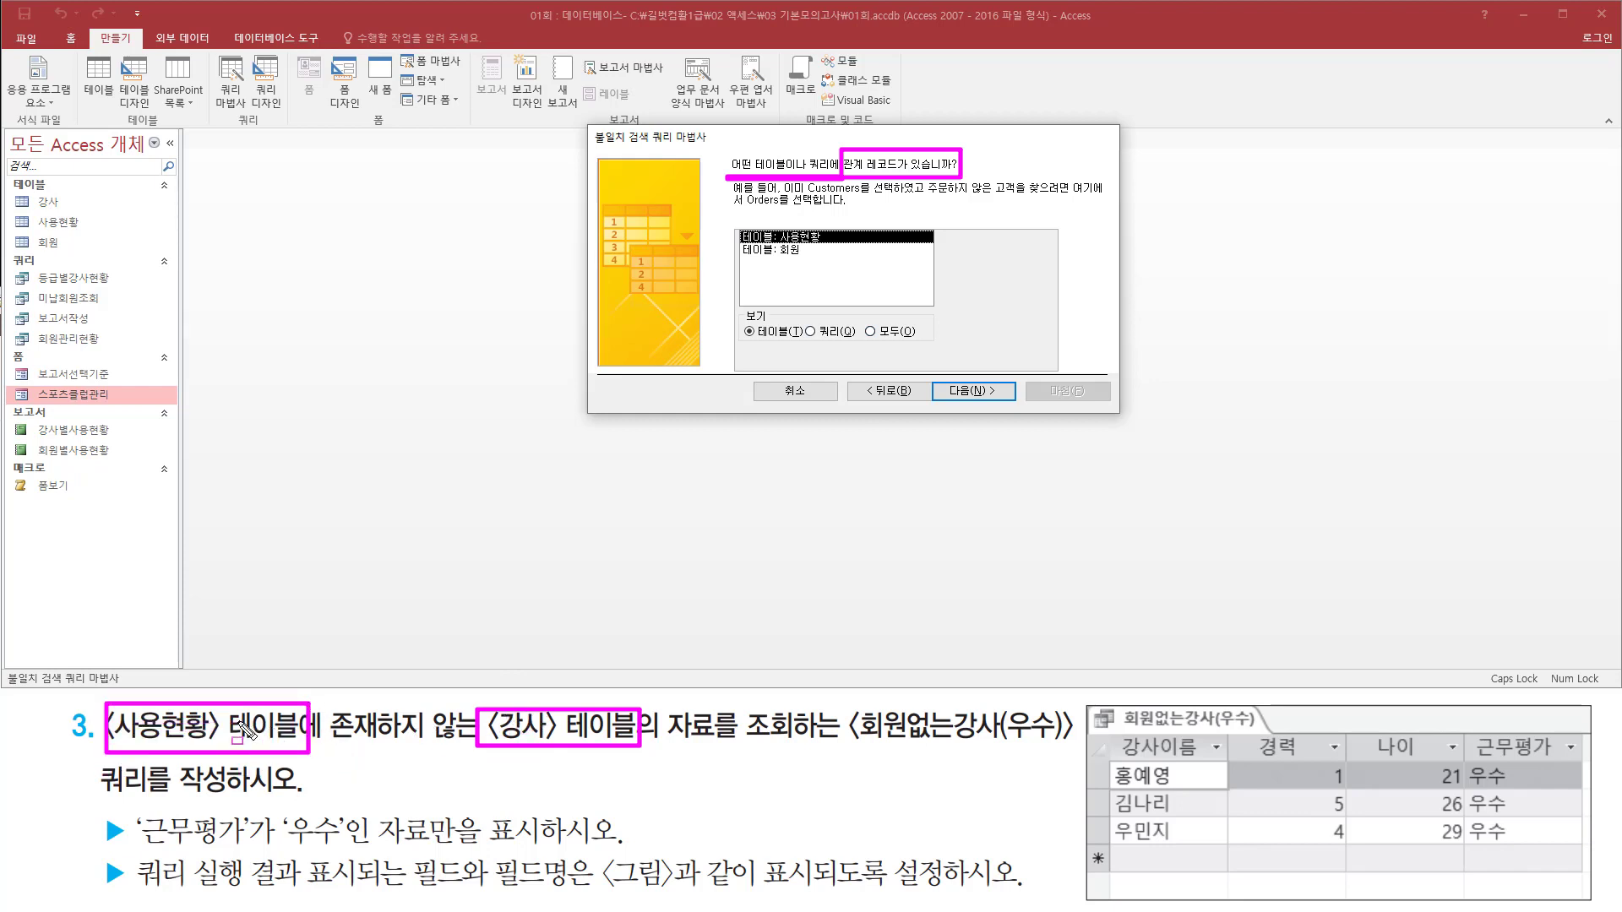
left_click_drag(739, 219, 830, 249)
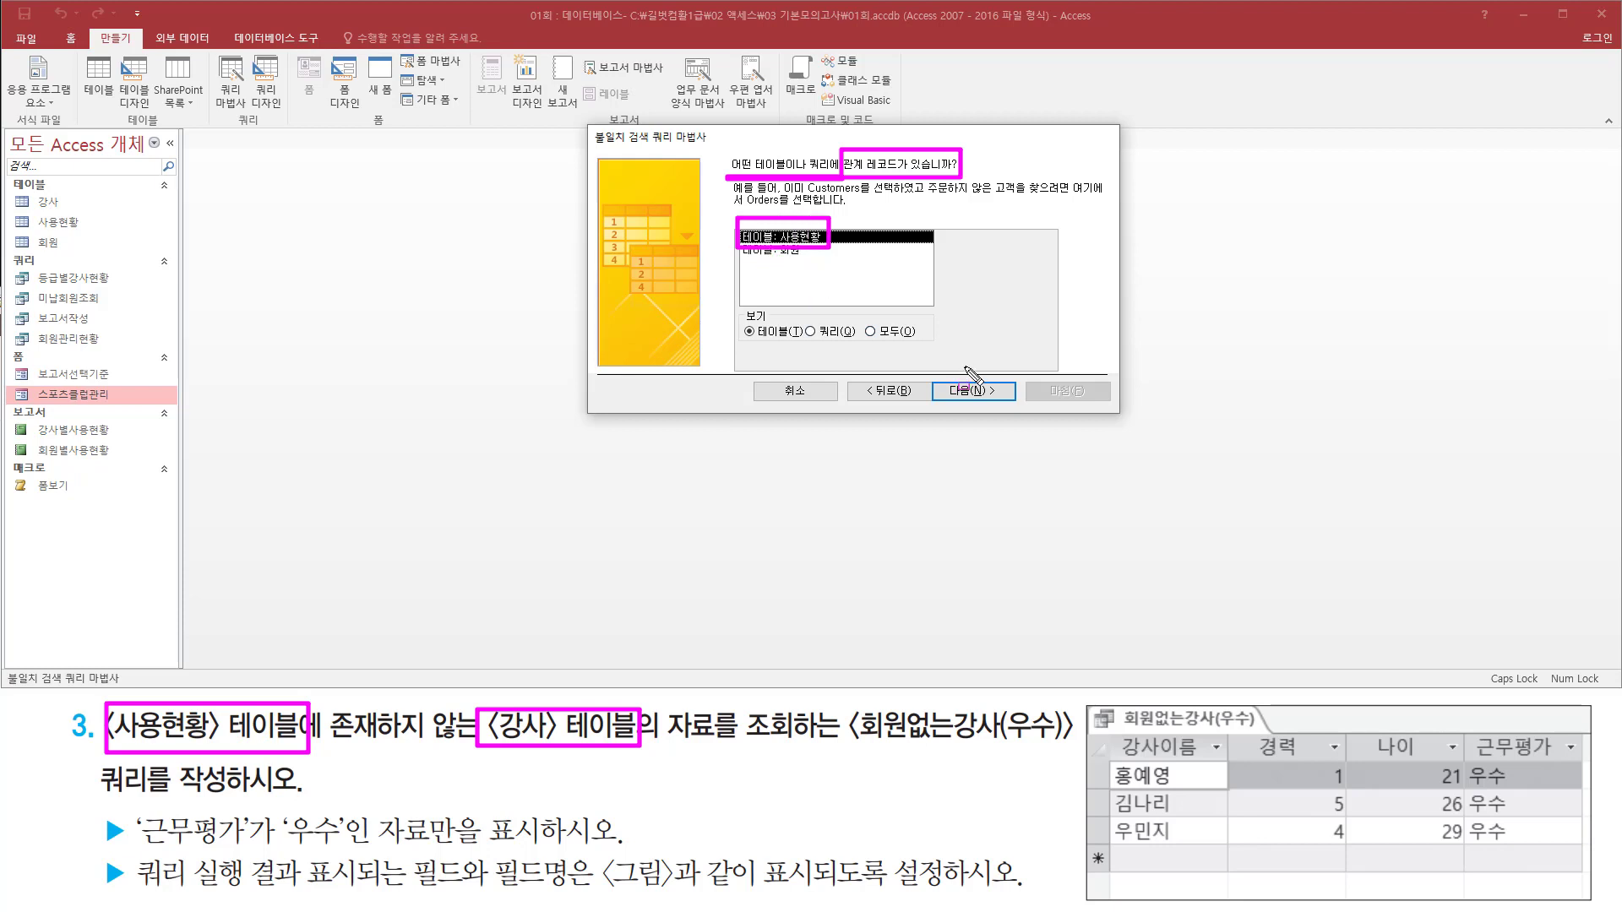
left_click_drag(938, 378, 1038, 424)
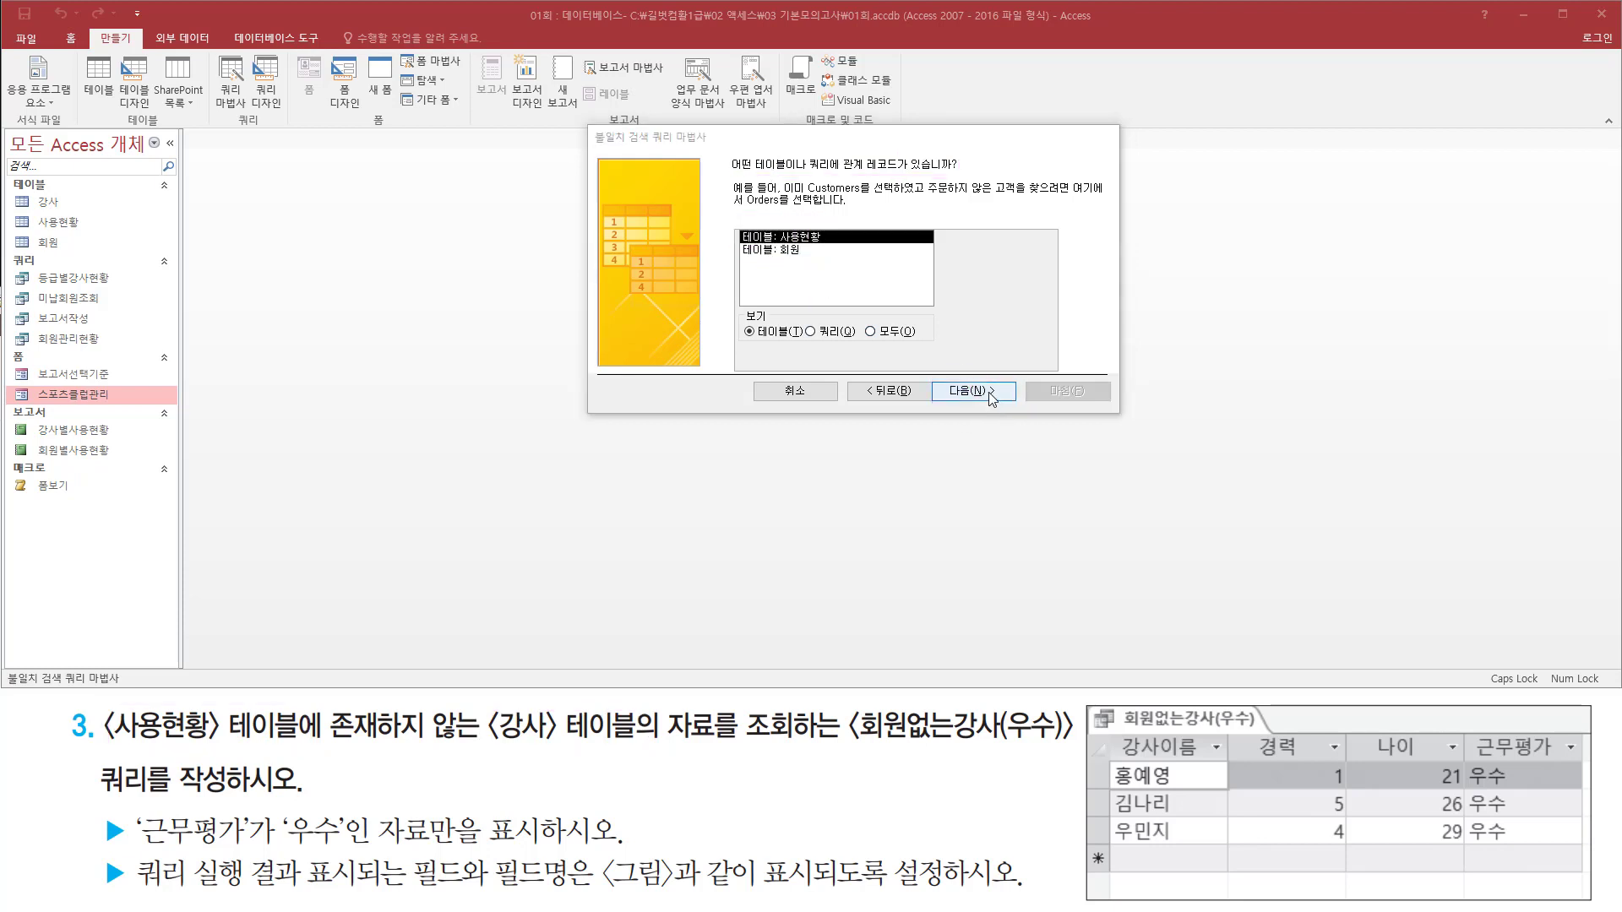
left_click(984, 391)
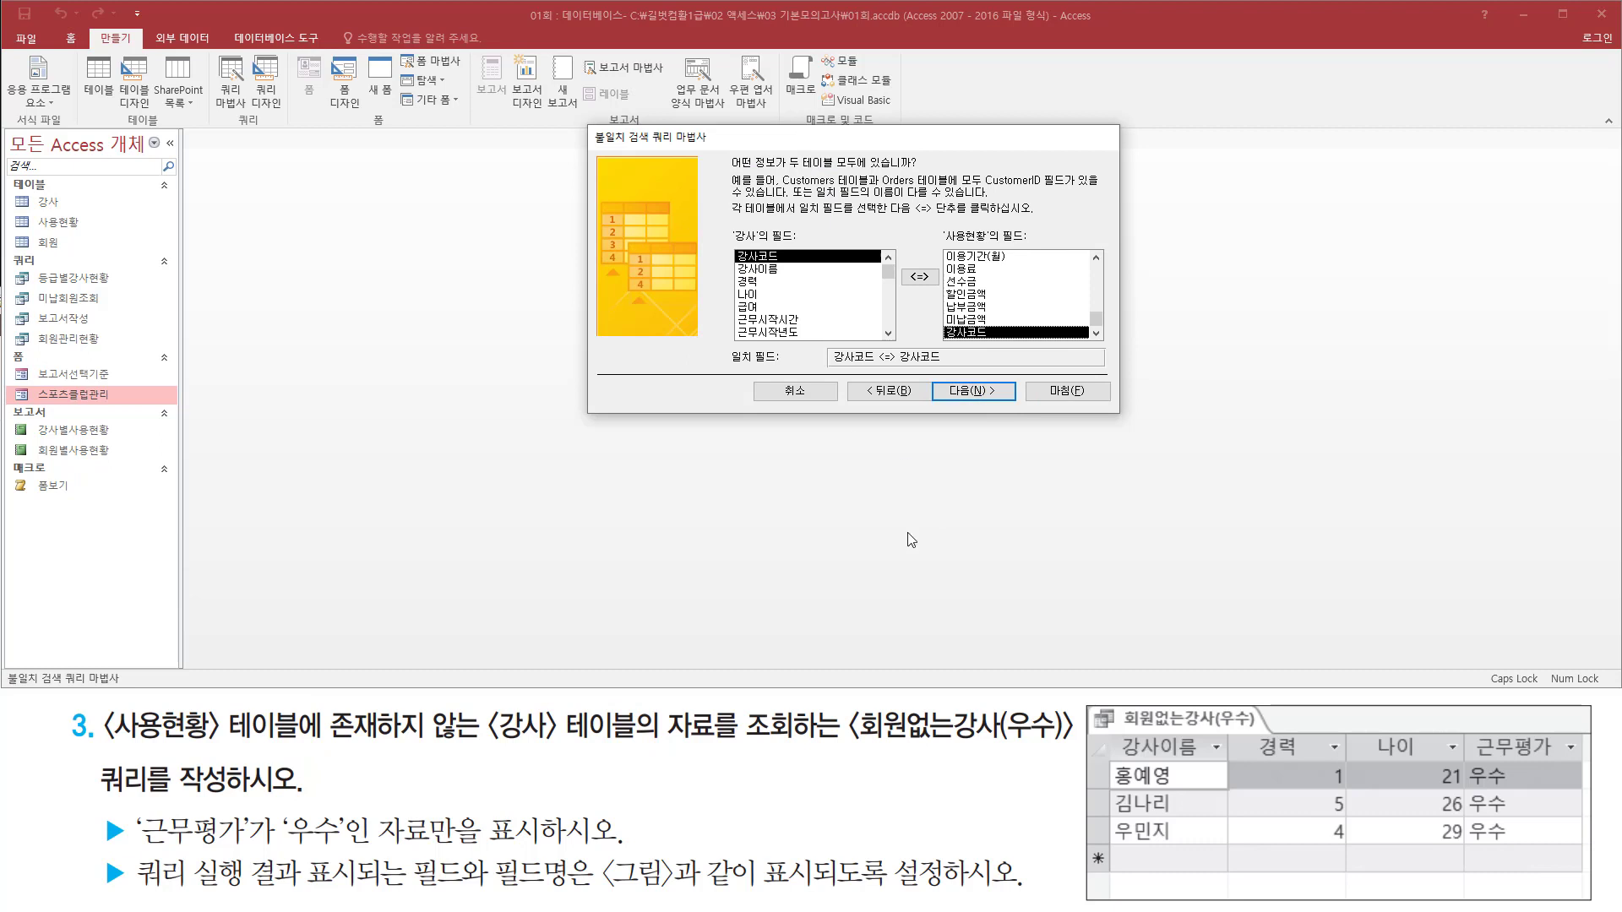
Step: Examine the field lists of the 강사 and 사용현황 tables for the field they share
mouse_move(725, 195)
left_mouse_down()
mouse_move(853, 191)
mouse_move(934, 168)
mouse_move(929, 152)
mouse_move(930, 171)
left_mouse_up()
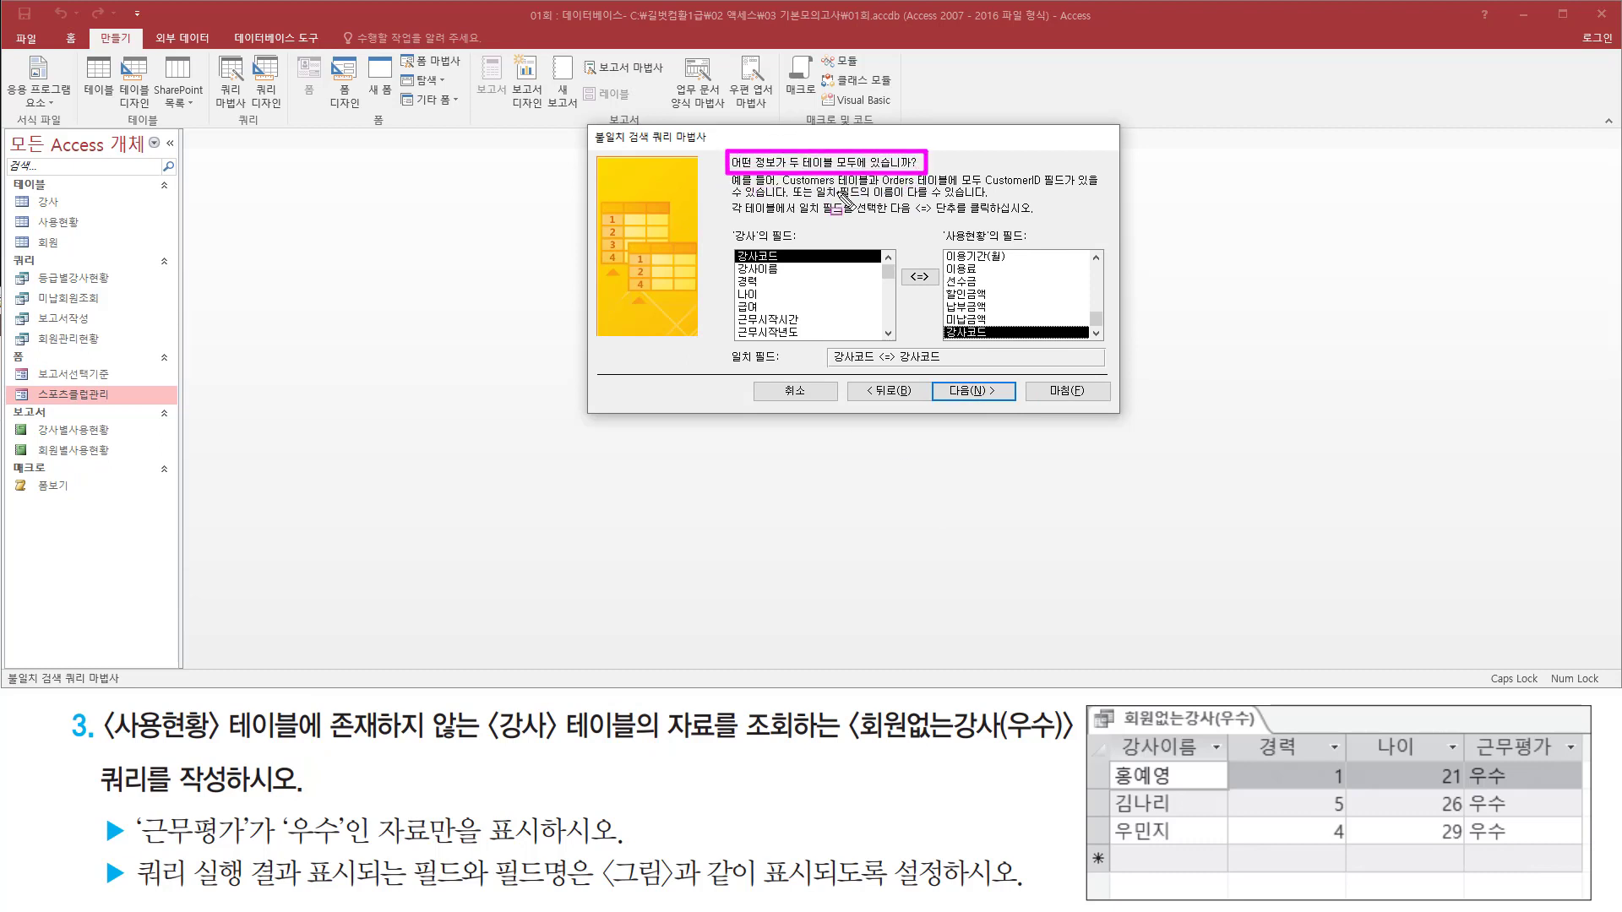
left_click_drag(725, 246, 807, 241)
left_click_drag(720, 271, 811, 349)
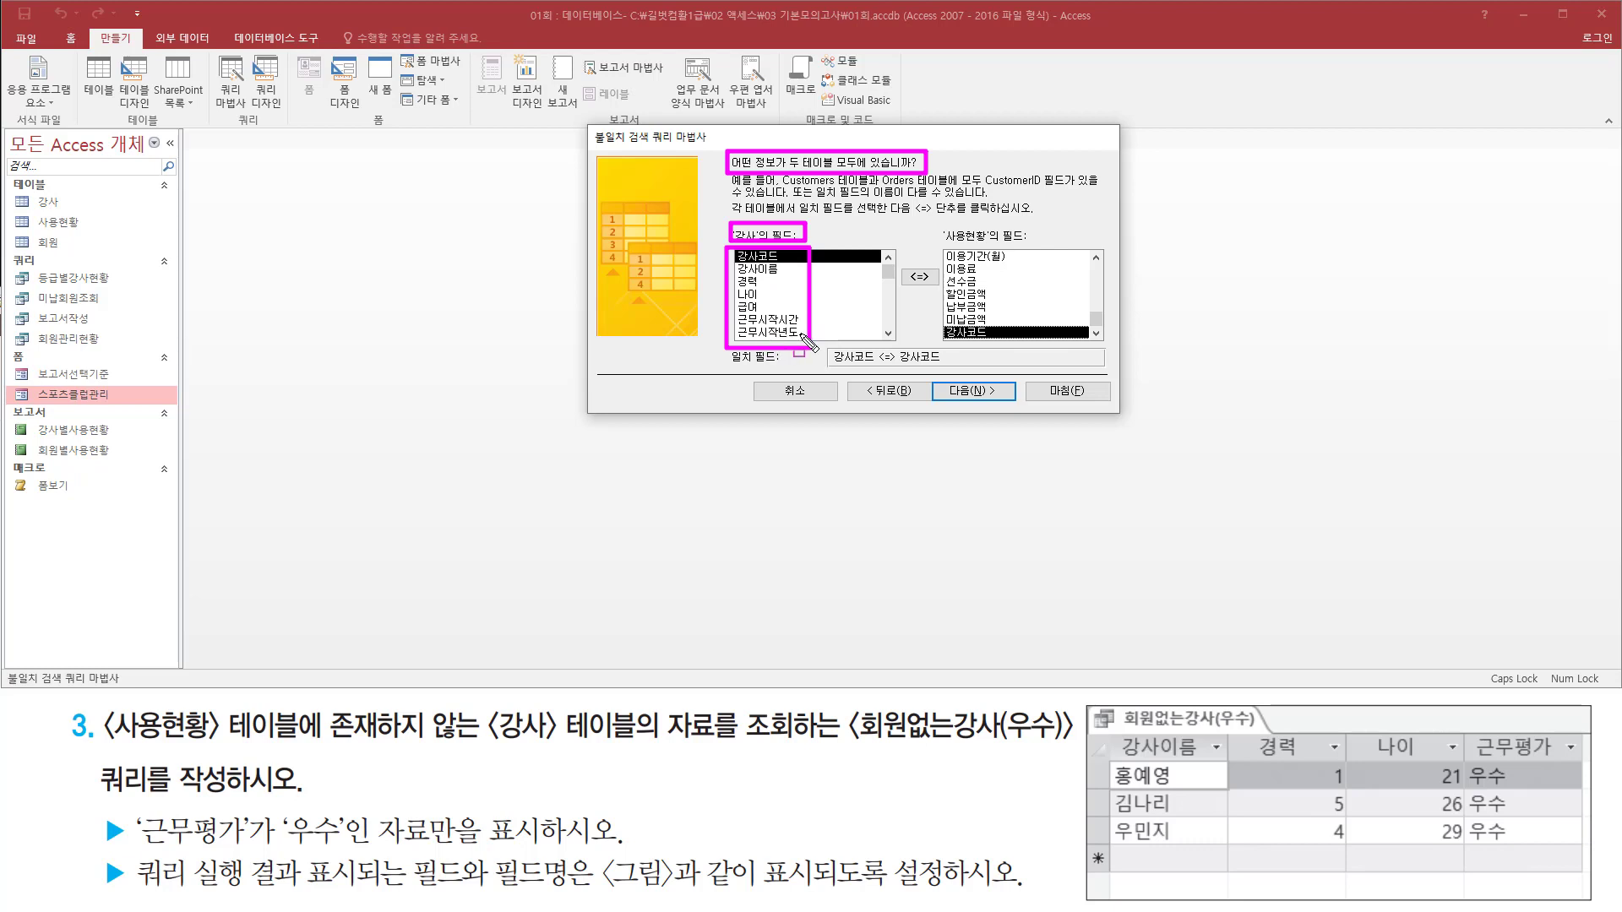
key("Escape")
left_click(887, 335)
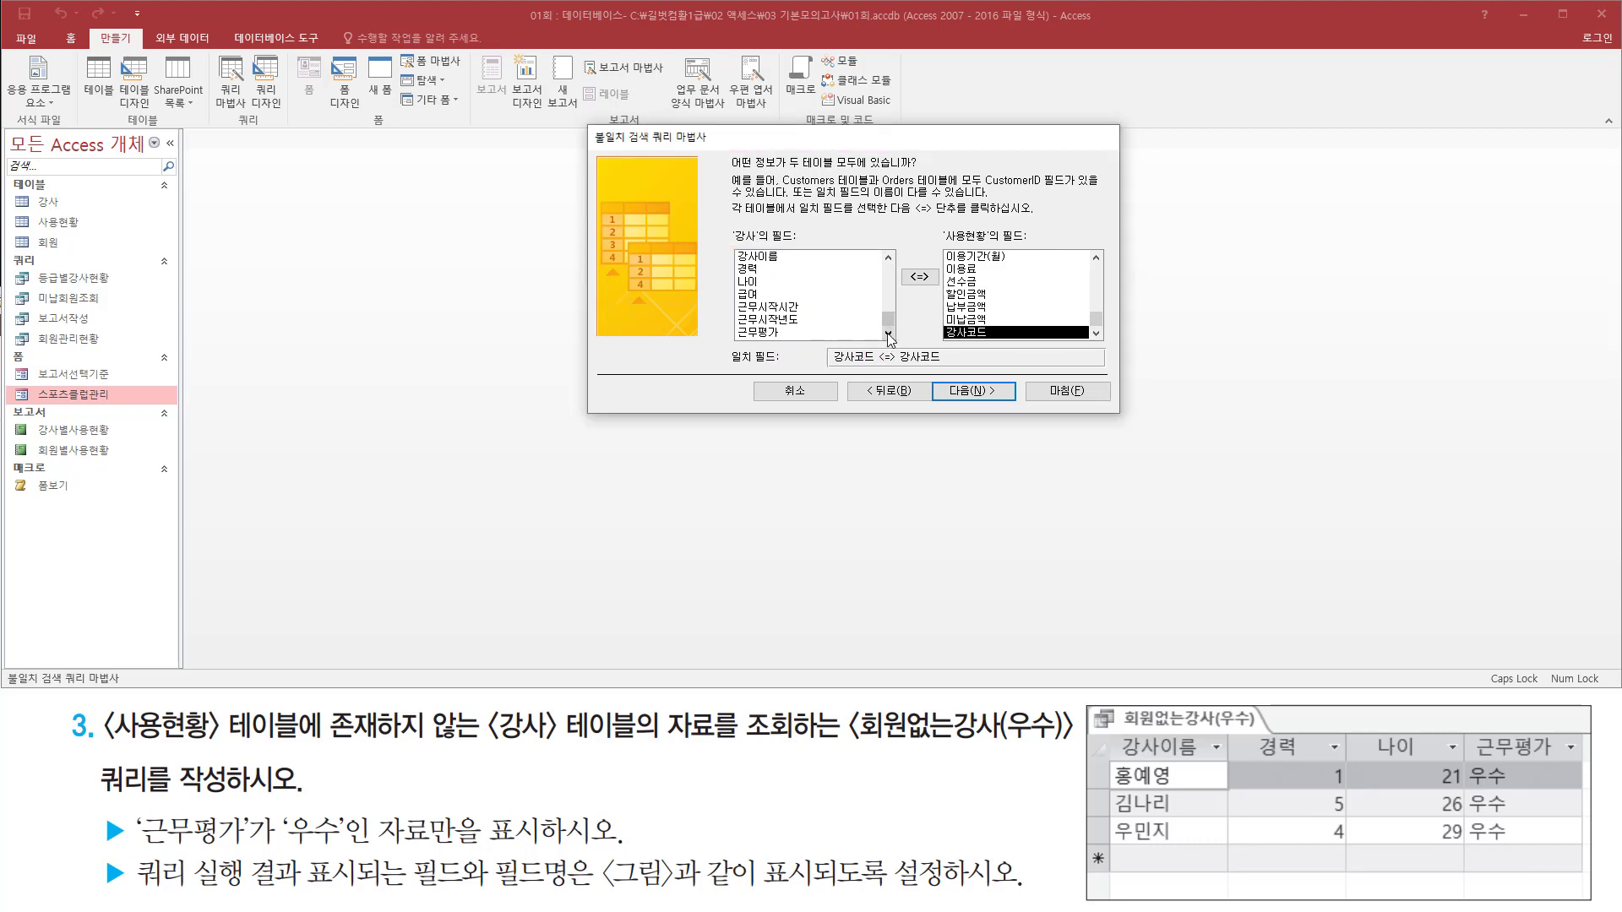
mouse_move(736, 326)
left_mouse_down()
mouse_move(798, 339)
mouse_move(891, 321)
mouse_move(891, 269)
mouse_move(1034, 245)
left_mouse_up()
key("Escape")
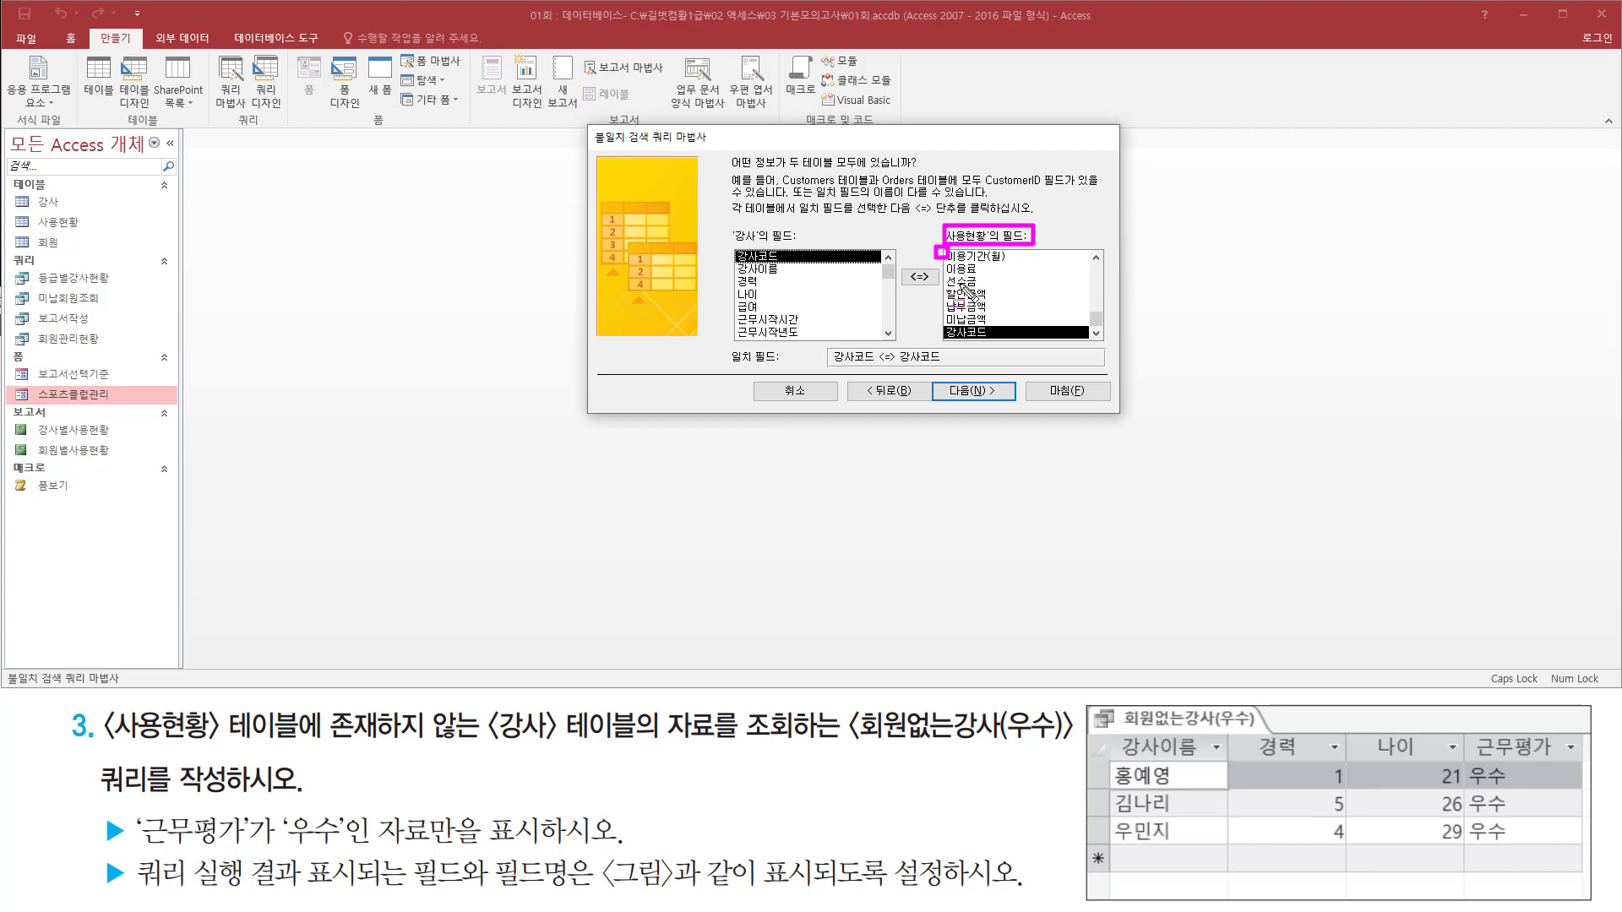
mouse_move(936, 254)
left_mouse_down()
mouse_move(1032, 363)
mouse_move(1097, 283)
mouse_move(1098, 257)
left_mouse_up()
key("Escape")
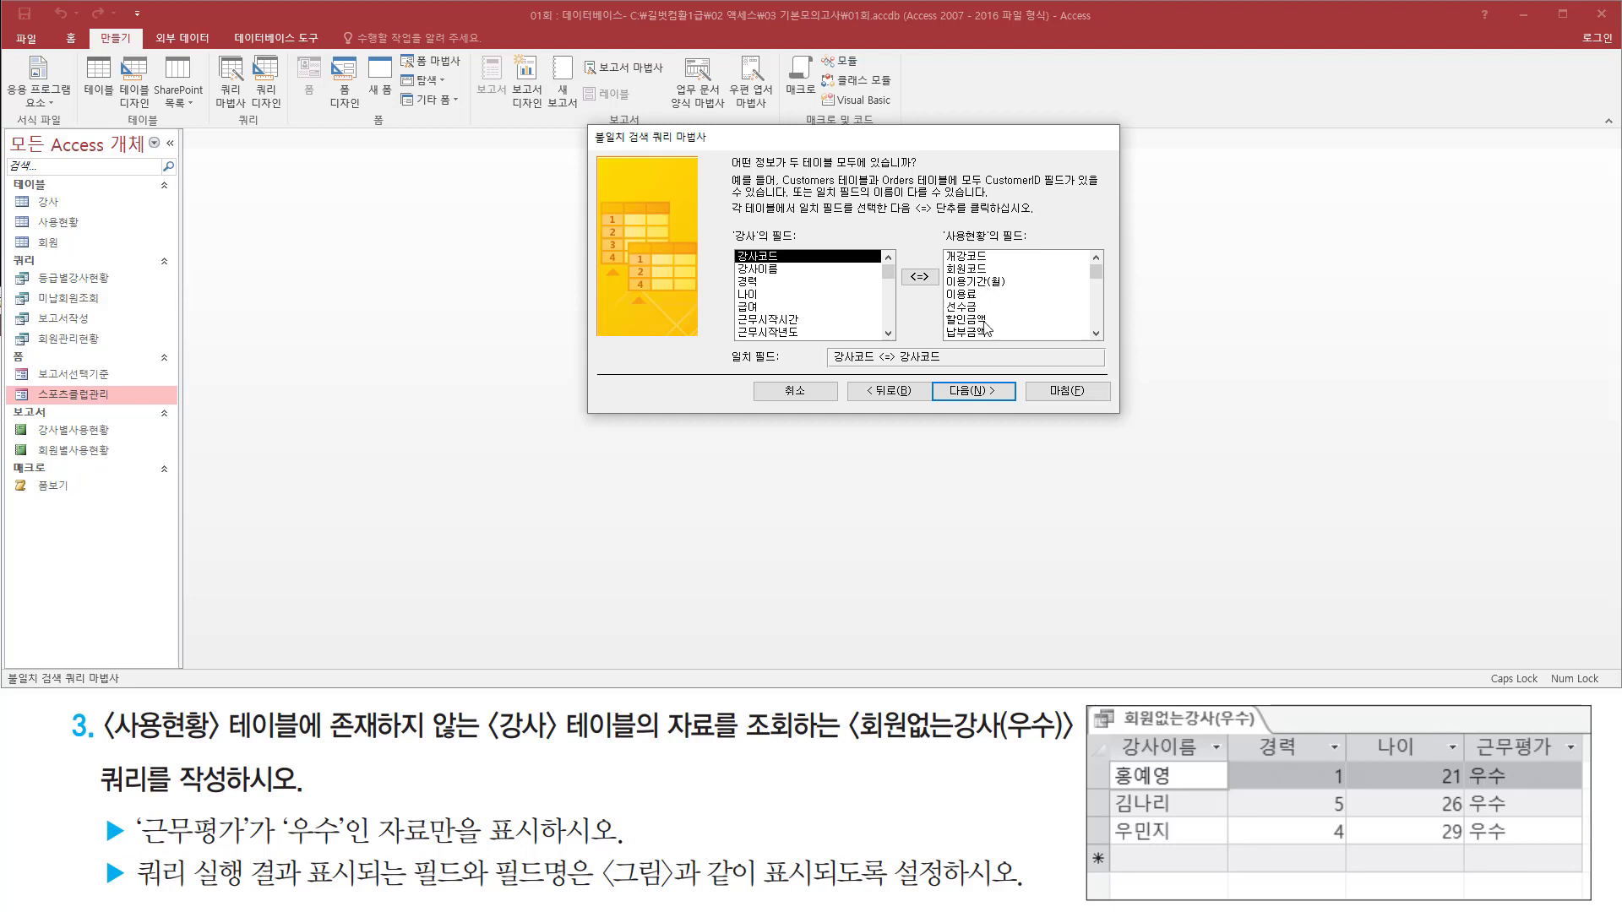
left_click(1096, 334)
left_click(1096, 333)
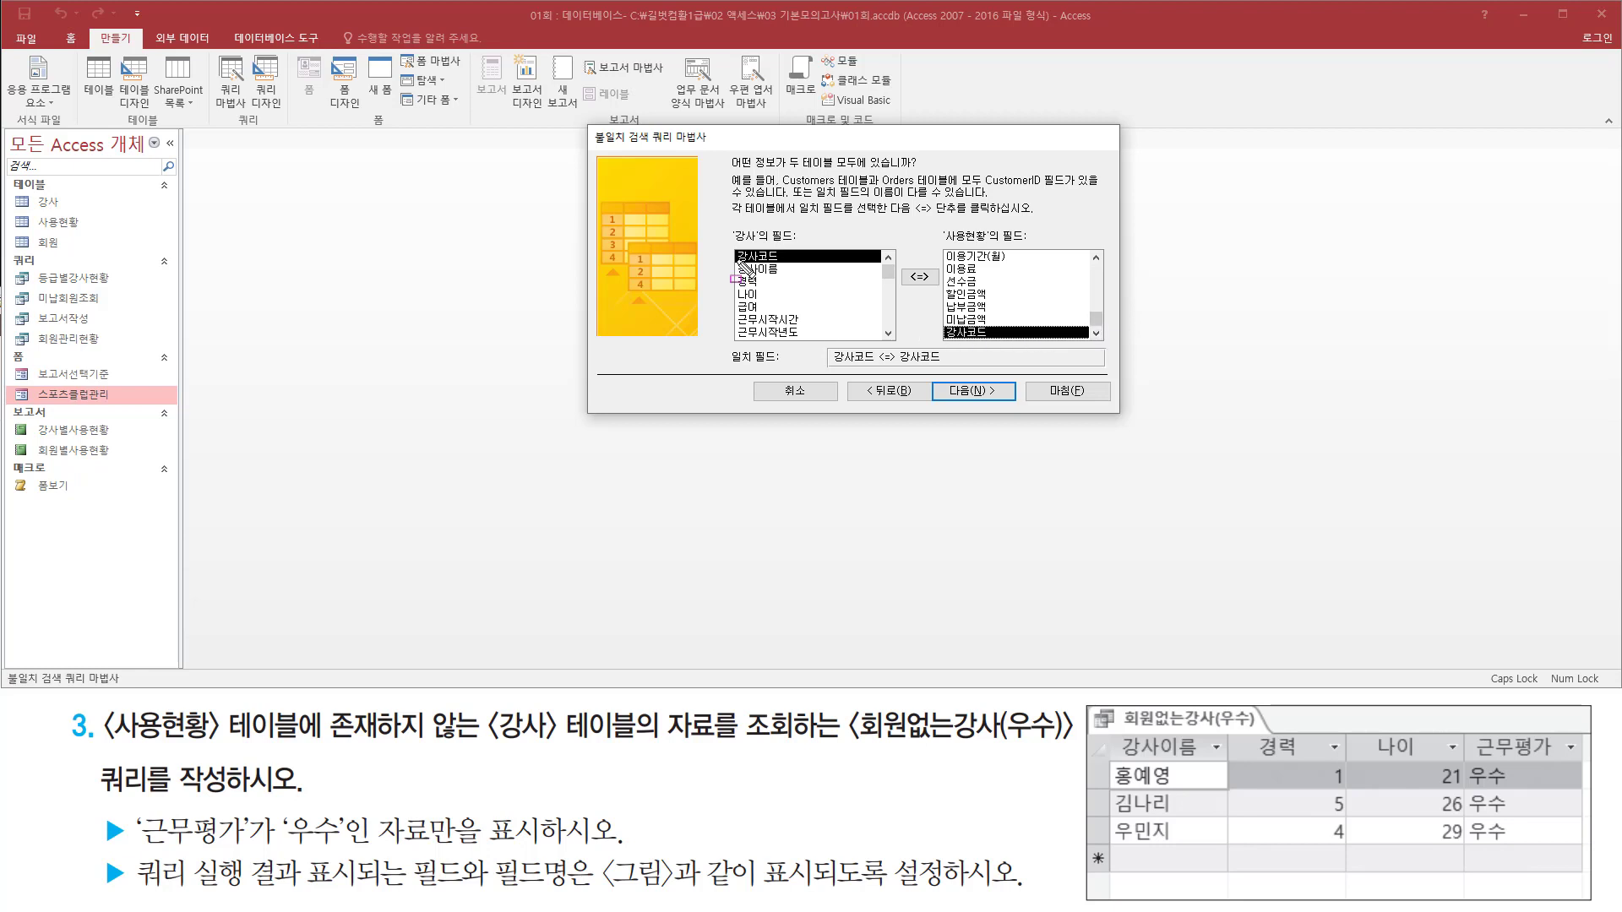
Step: Accept 강사코드 <=> 강사코드 as the matching fields between the 강사 and 사용현황 tables
left_click_drag(725, 224, 898, 342)
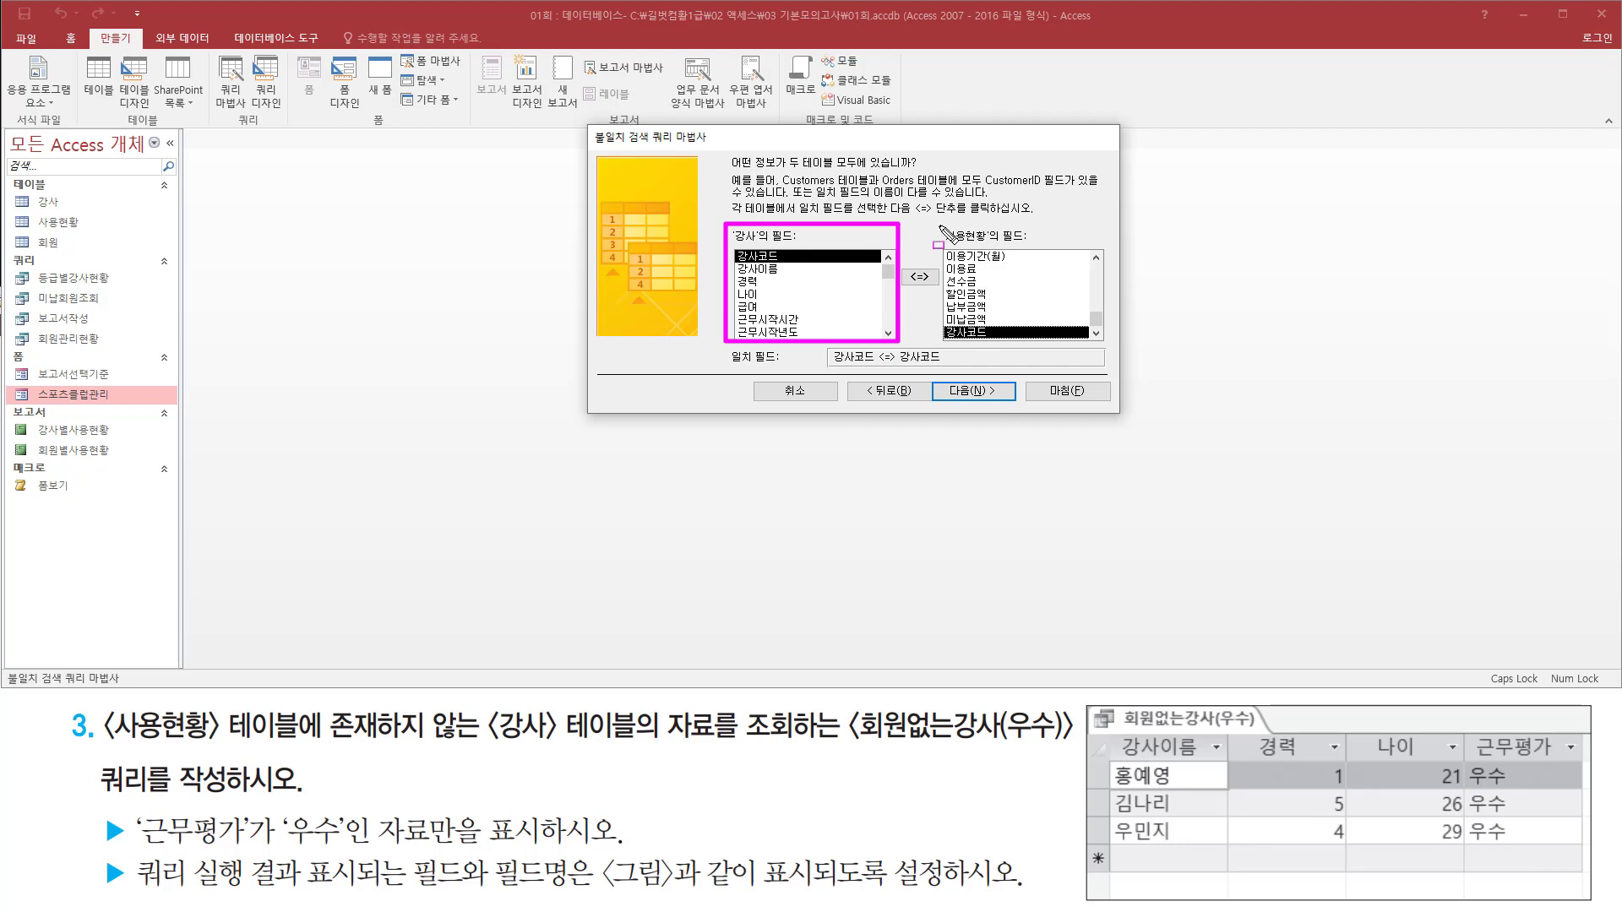
mouse_move(939, 226)
left_mouse_down()
mouse_move(1071, 345)
mouse_move(1105, 350)
left_mouse_up()
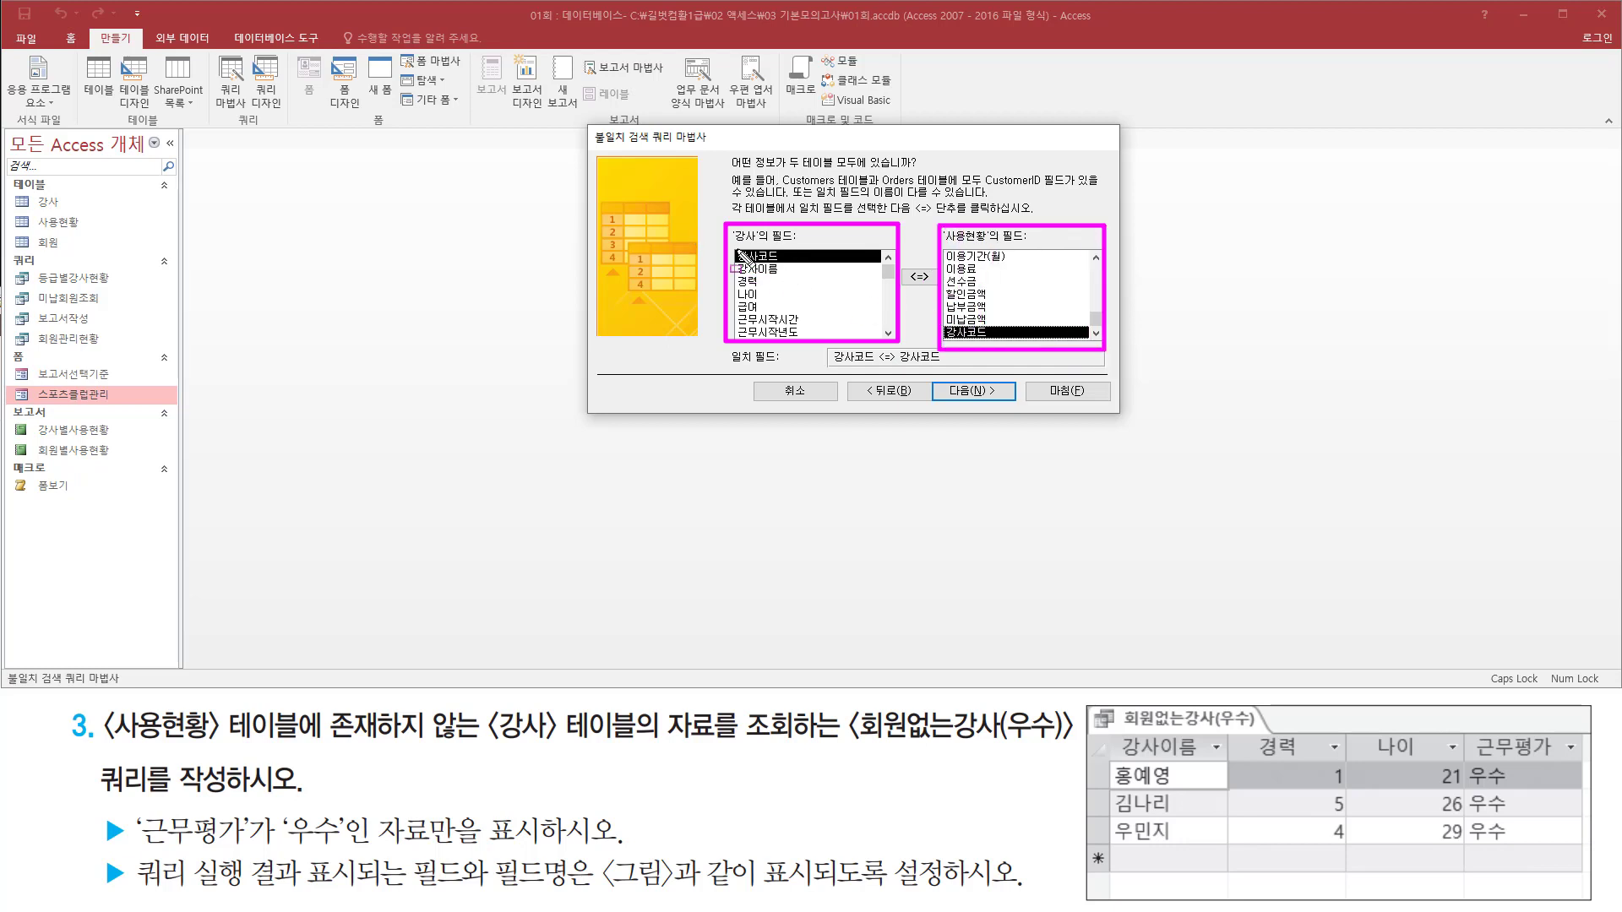
left_click(736, 247)
left_click_drag(733, 245, 791, 265)
left_click_drag(943, 321, 1002, 342)
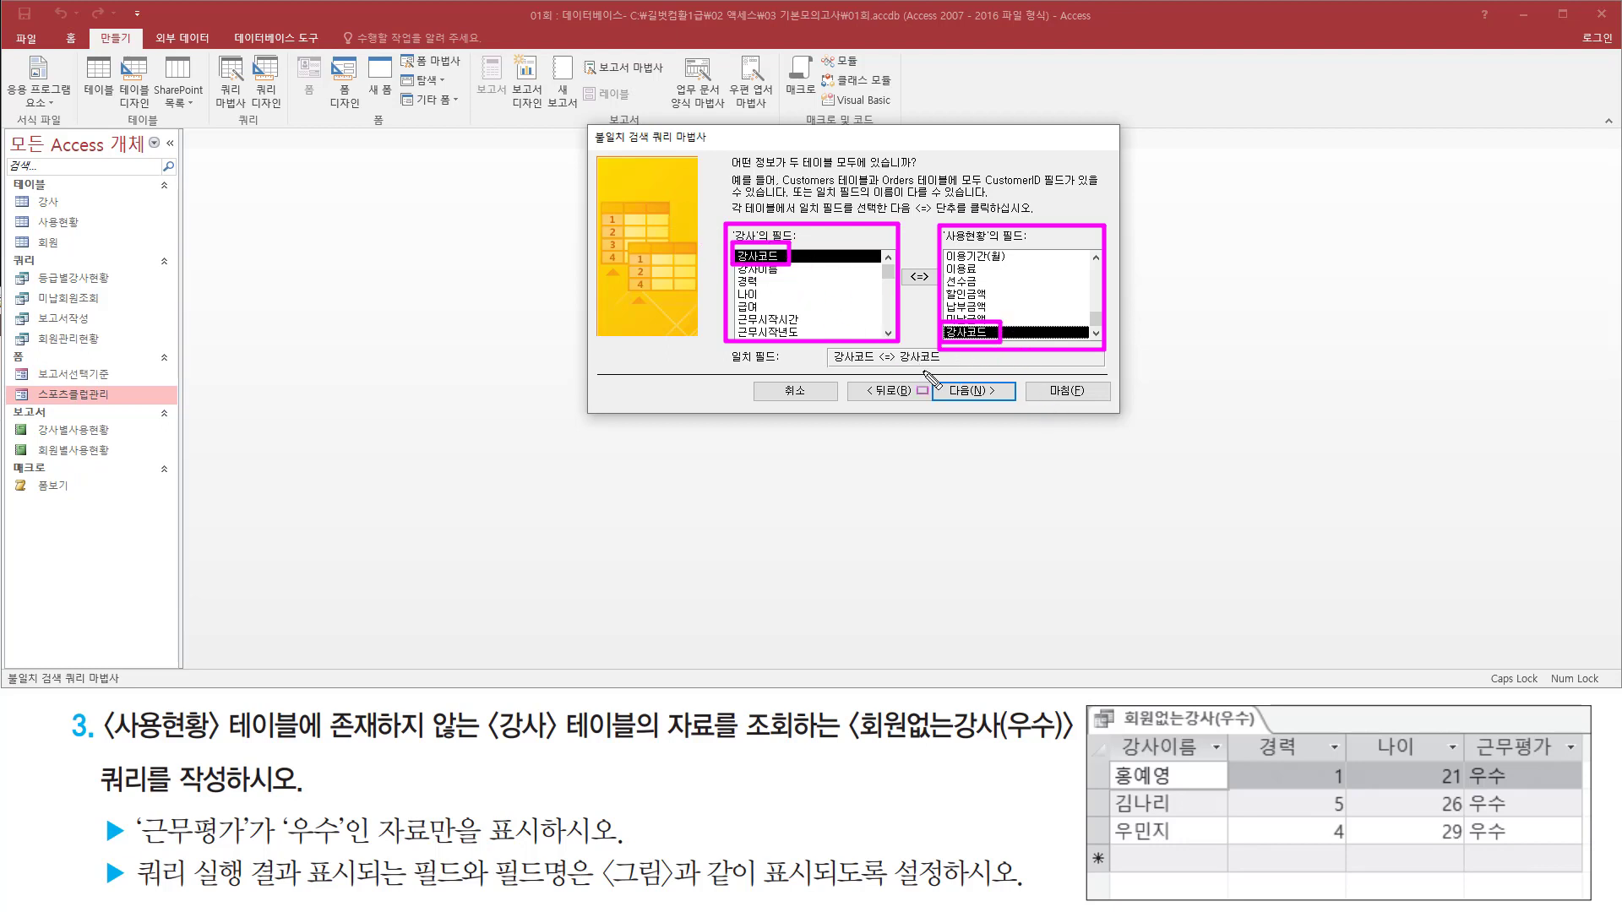
key("Escape")
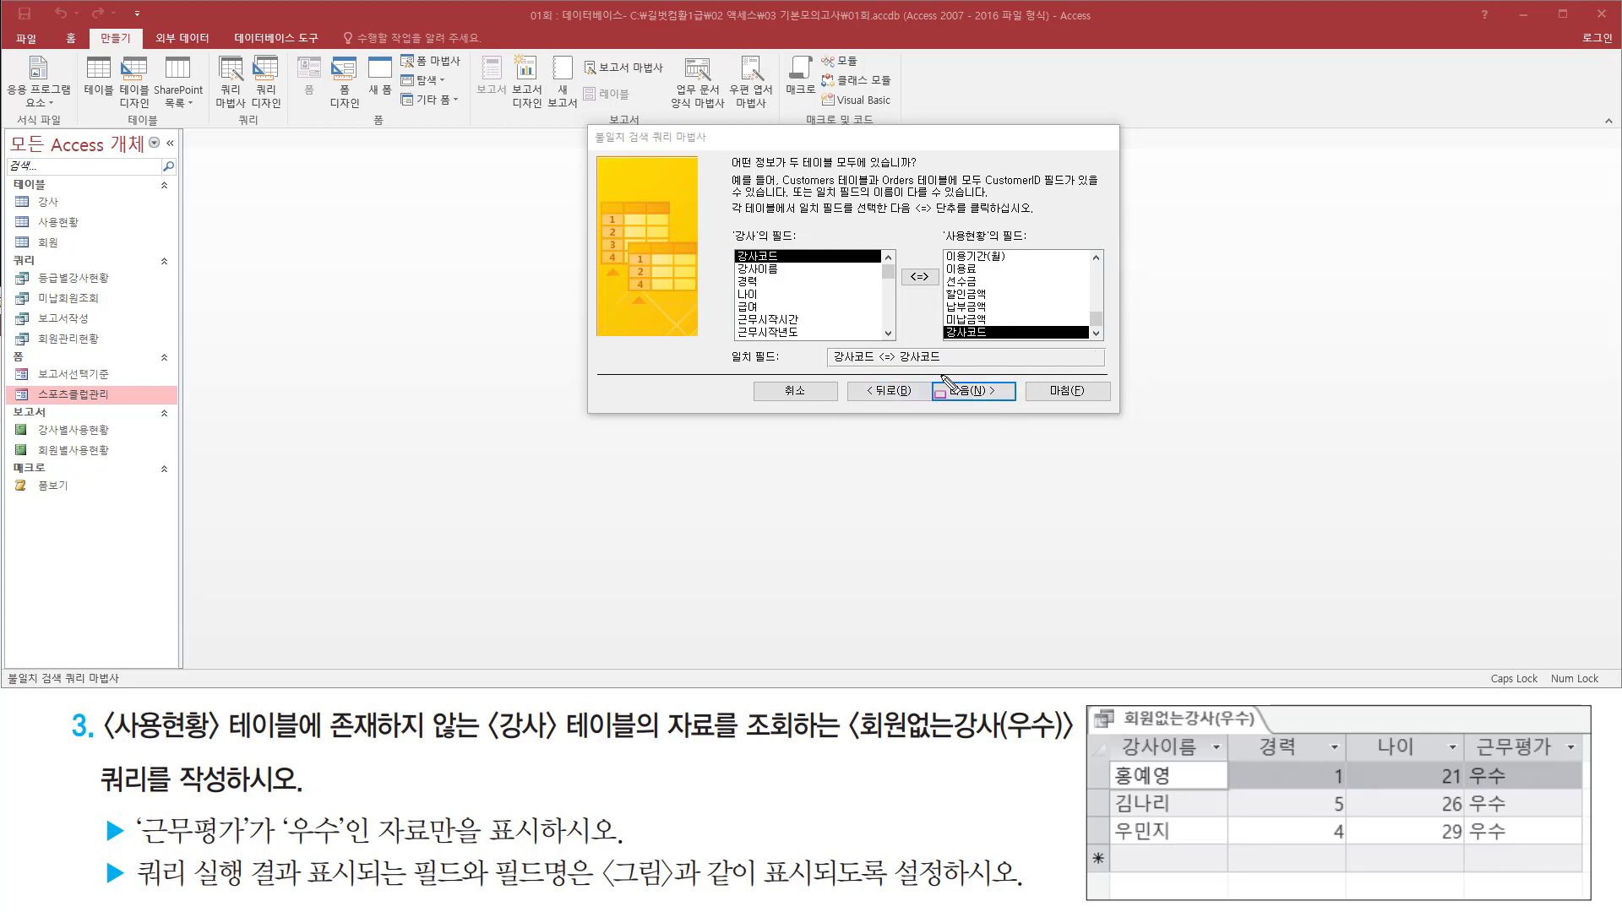
left_click(1005, 394)
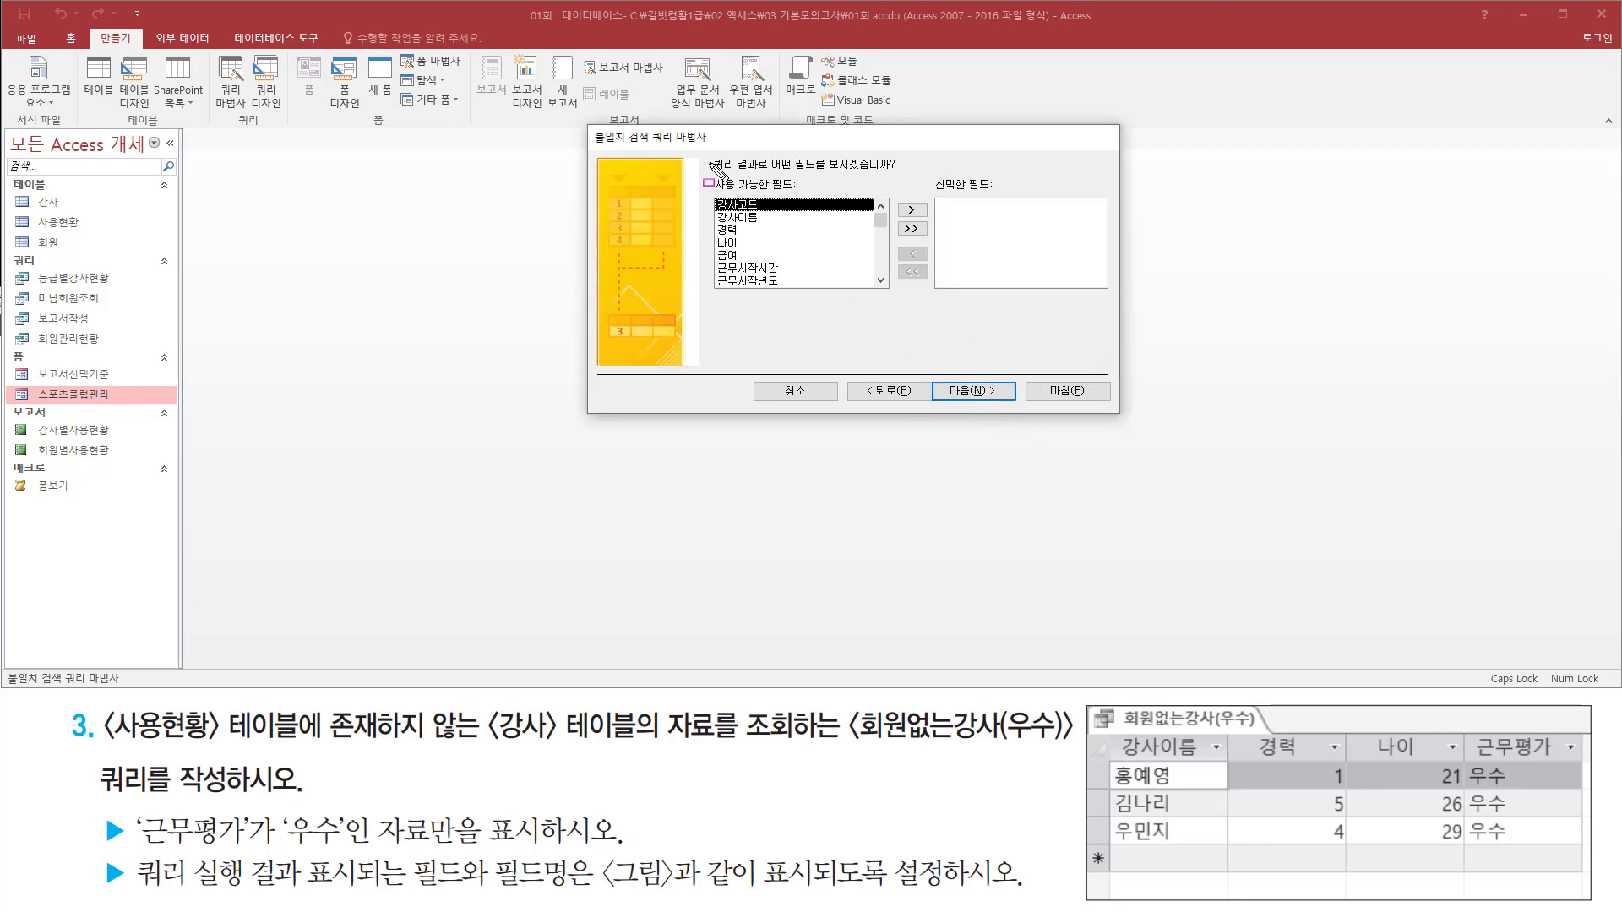
Step: Include the 강사이름, 경력, 나이 and 근무평가 fields, in that order, in the unmatched query's result
mouse_move(708, 151)
left_mouse_down()
mouse_move(747, 172)
mouse_move(901, 173)
left_mouse_up()
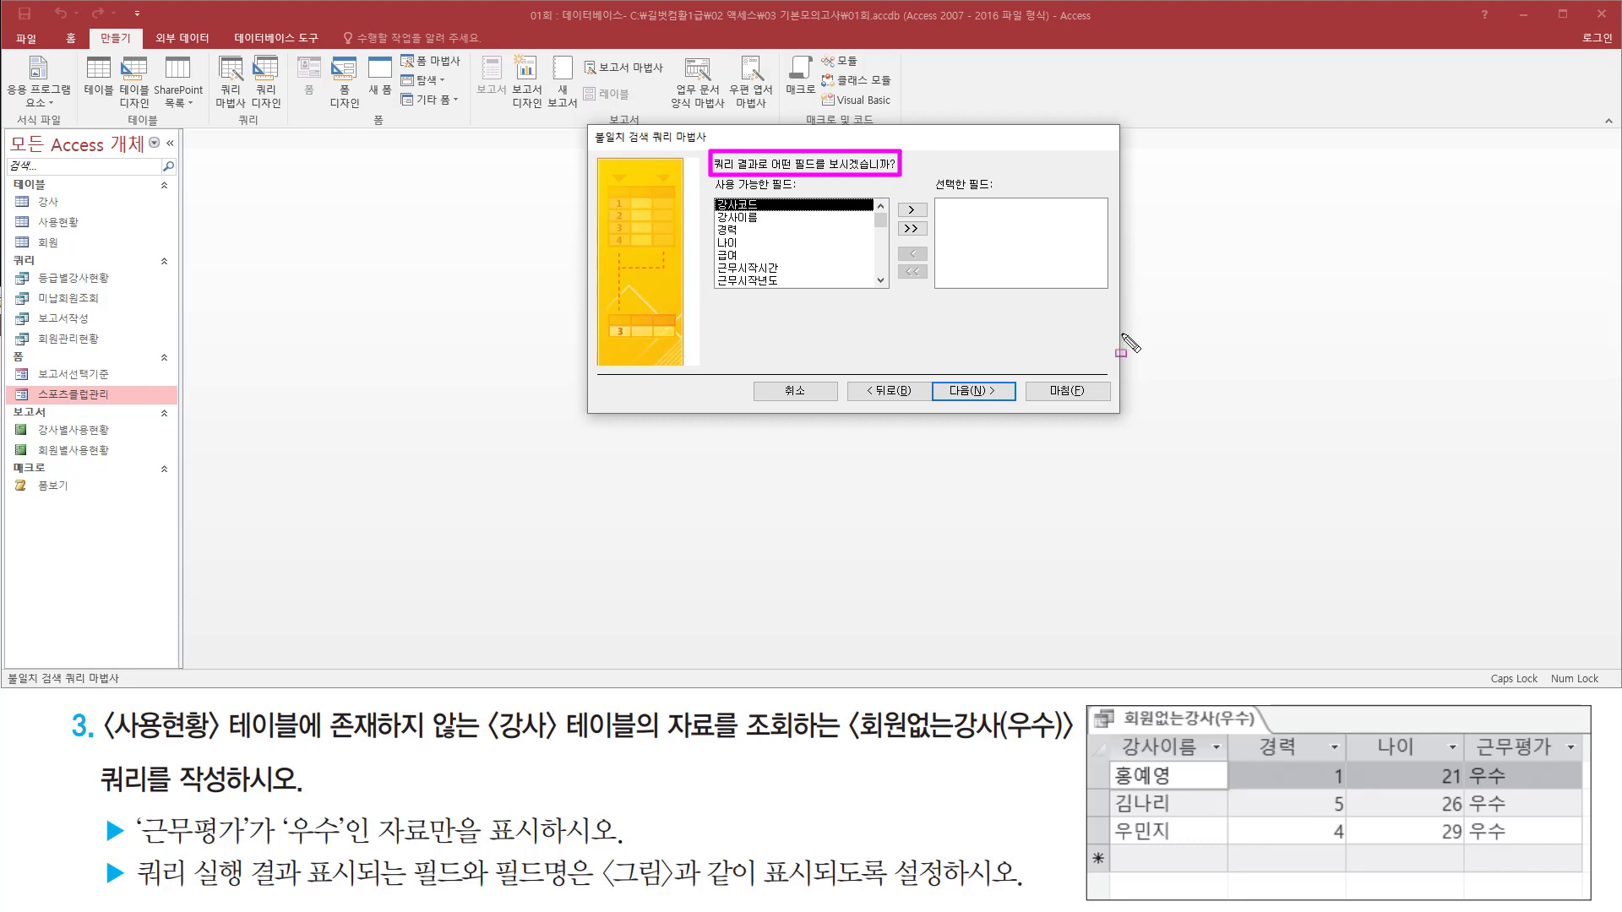
mouse_move(1109, 730)
left_mouse_down()
mouse_move(1179, 758)
mouse_move(1578, 758)
left_mouse_up()
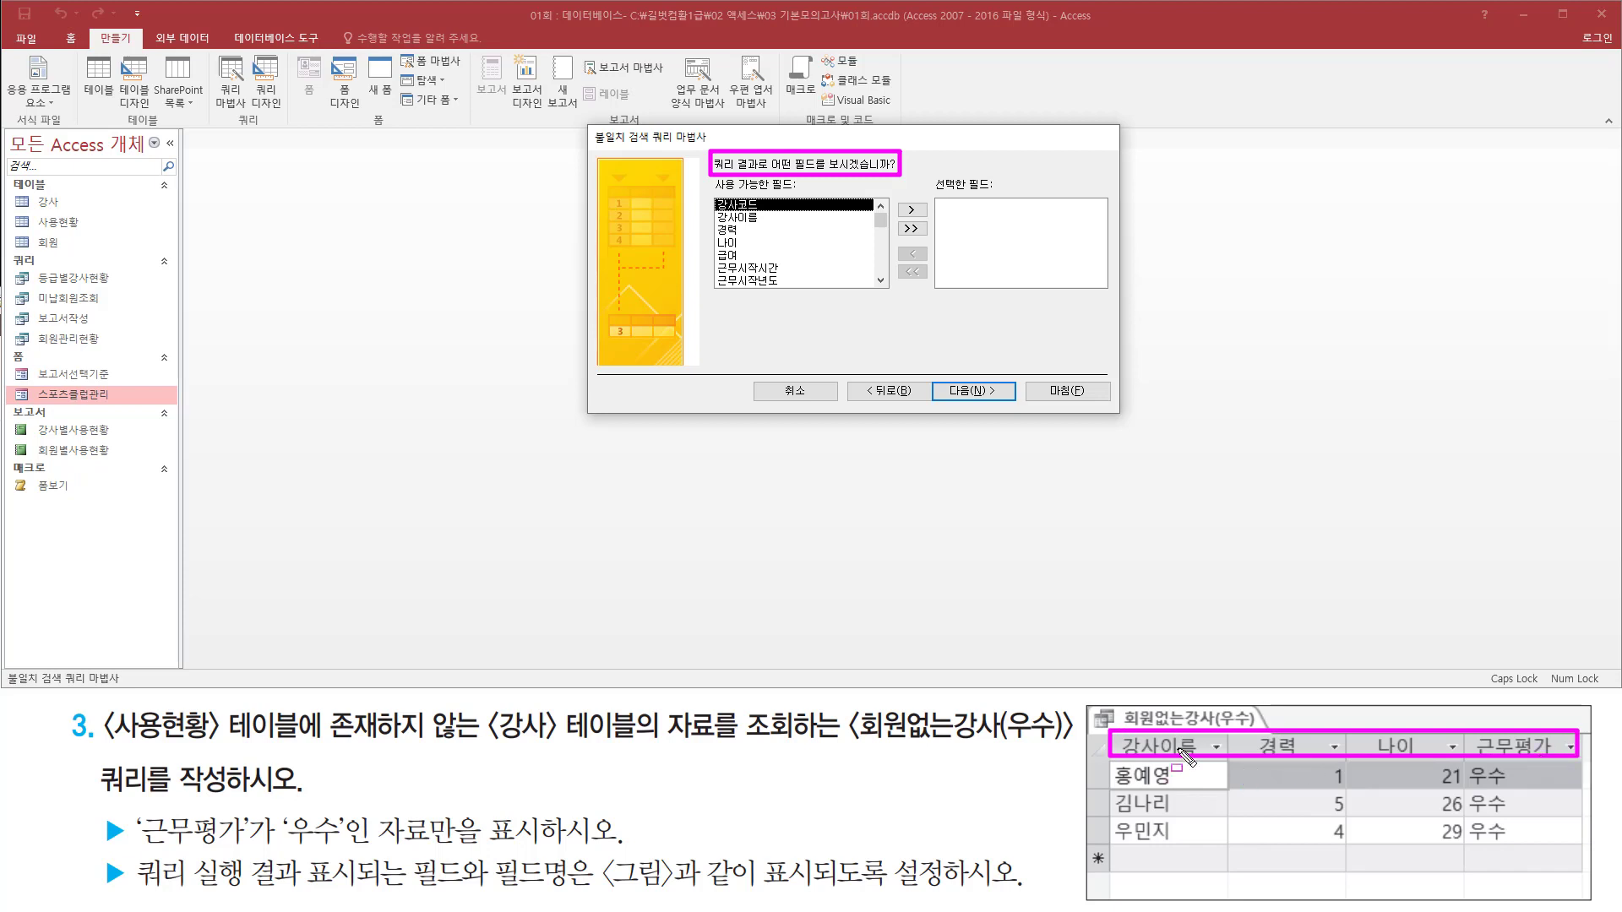
left_click(770, 218)
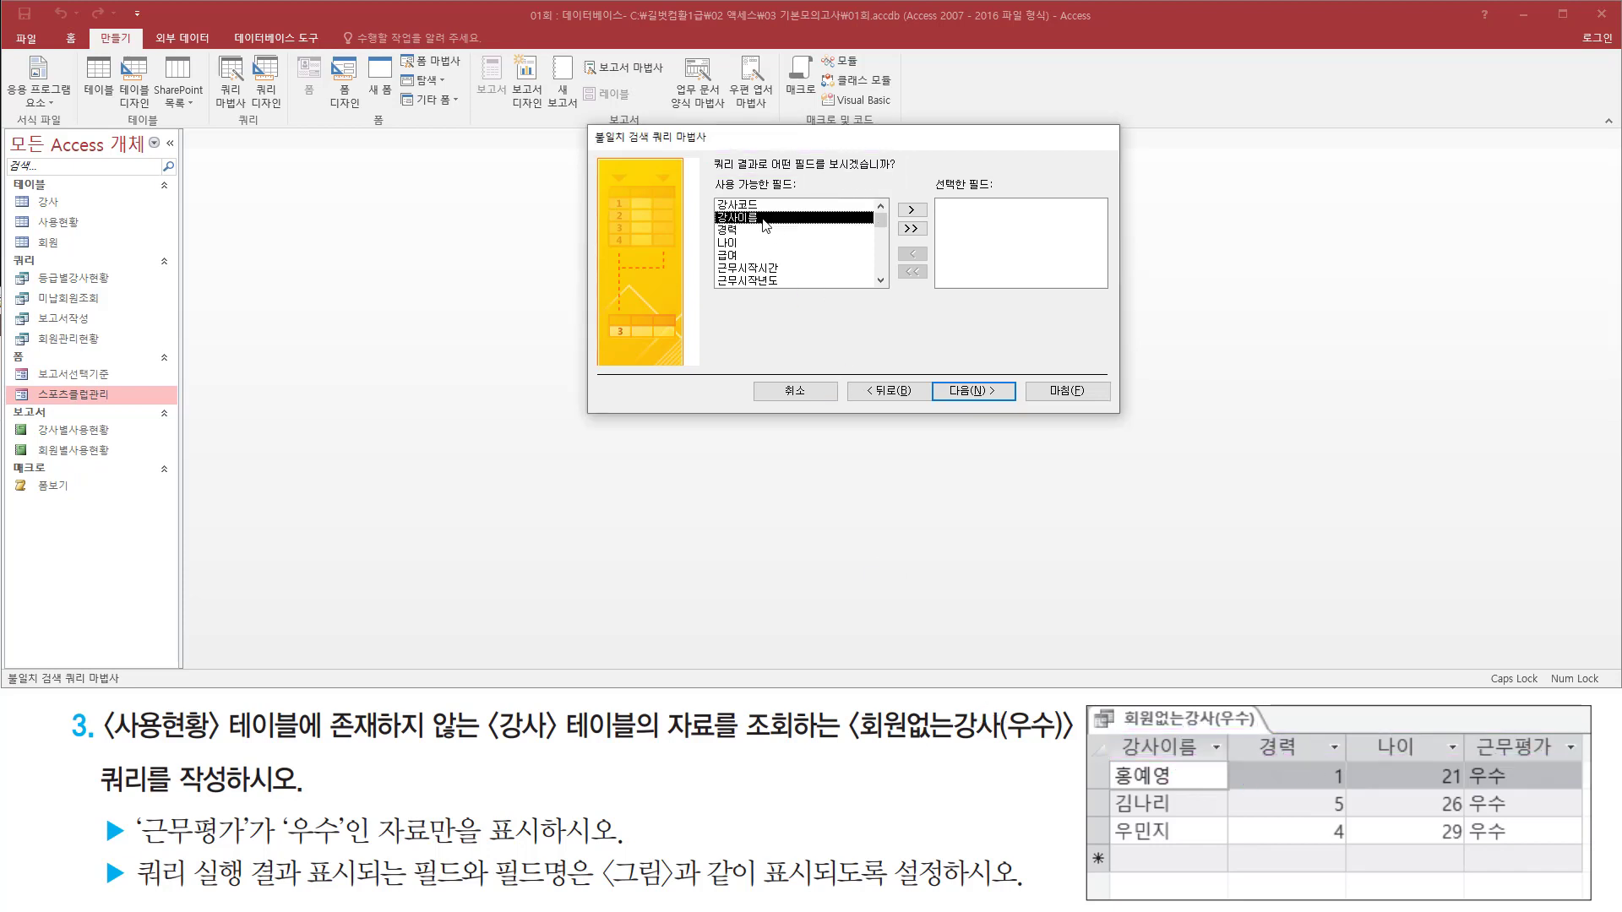
double_click(764, 219)
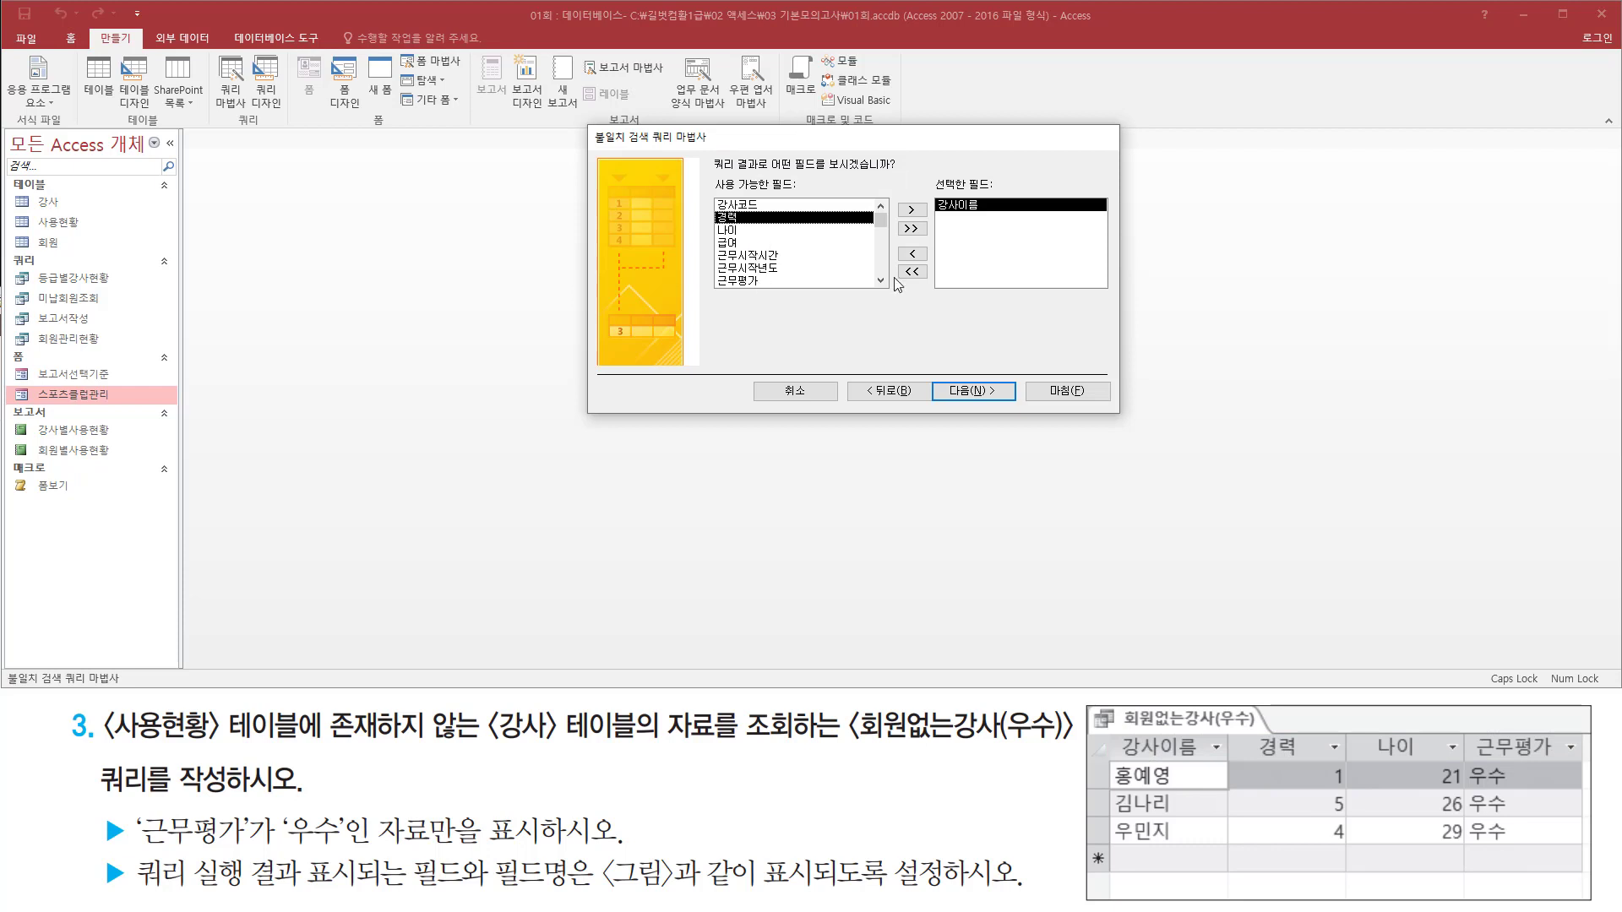
double_click(758, 218)
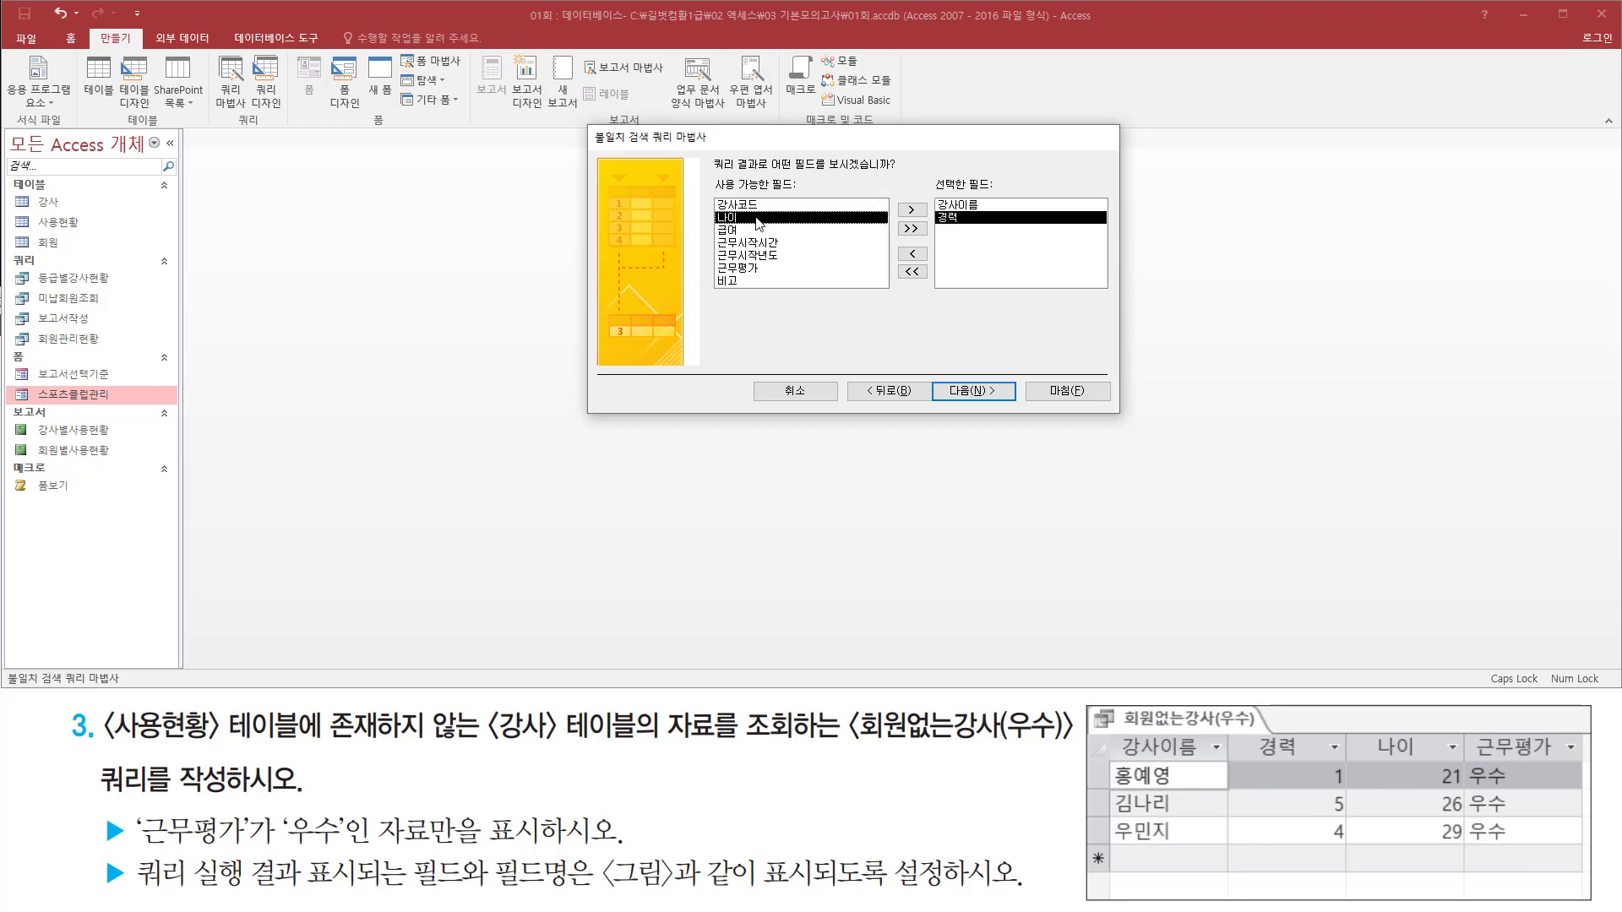
double_click(758, 218)
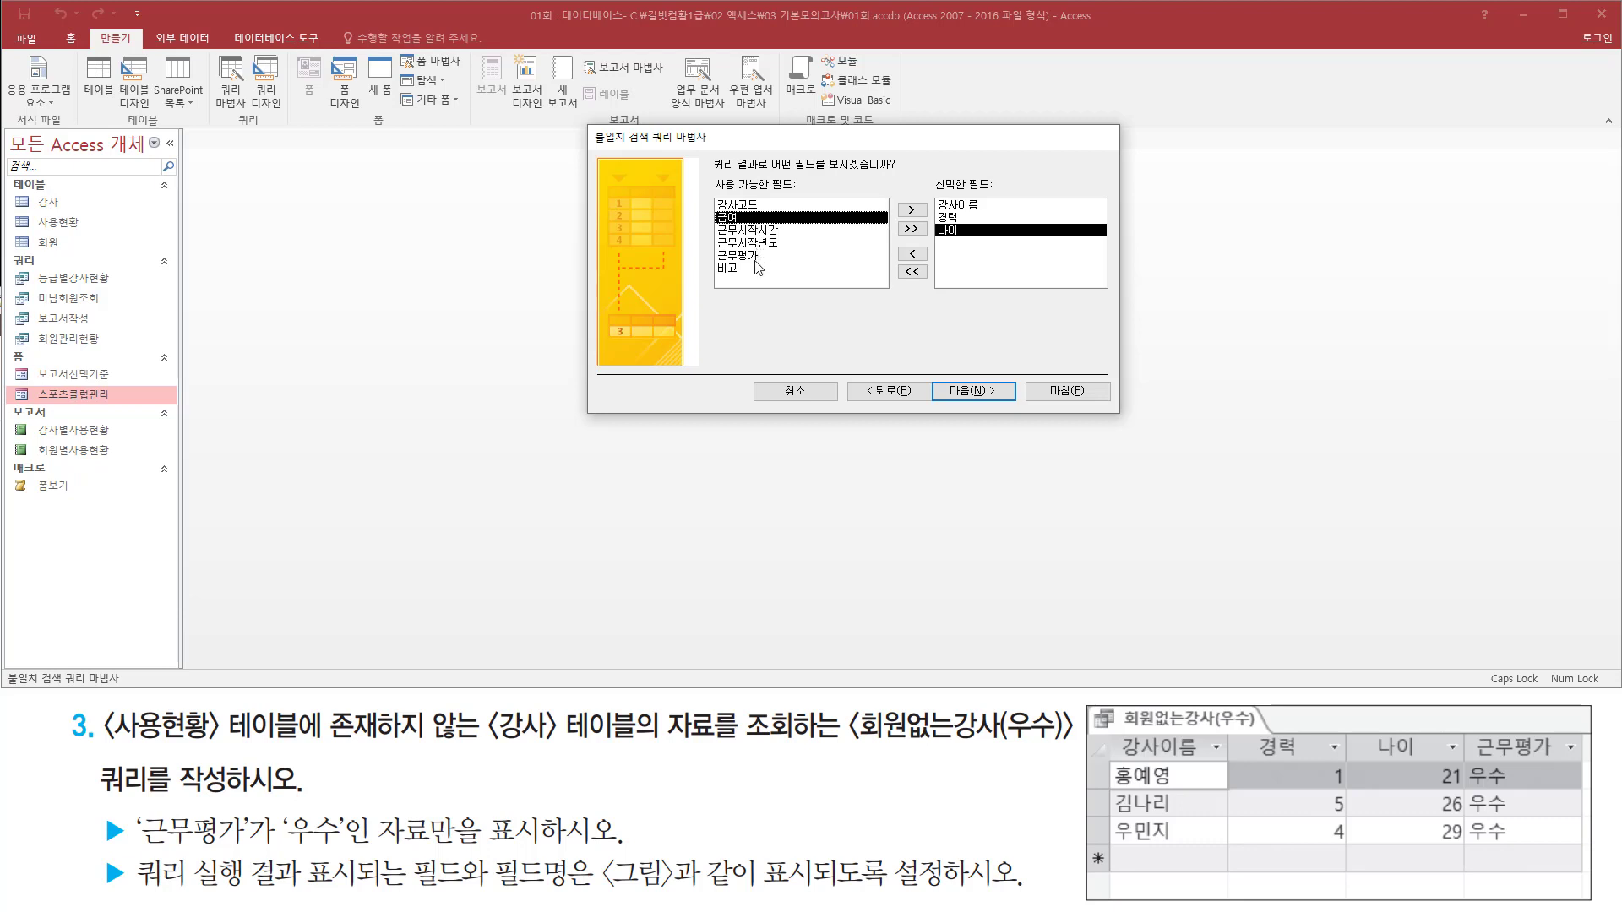
left_click(774, 254)
double_click(775, 255)
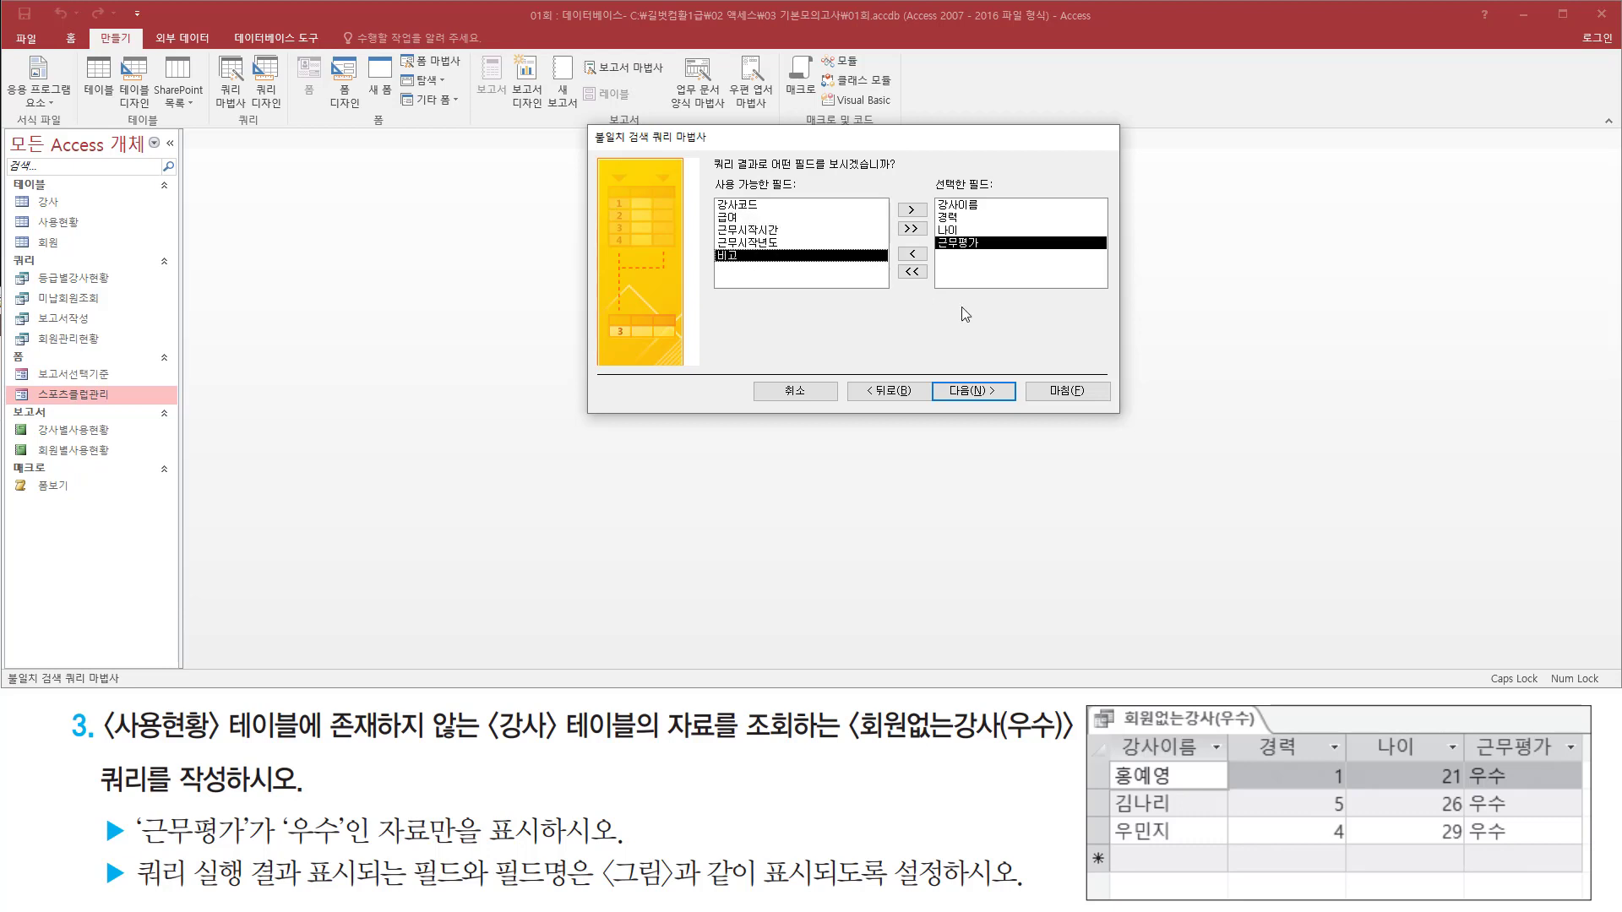
key("ctrl+shift+d")
mouse_move(934, 191)
left_mouse_down()
mouse_move(1012, 274)
mouse_move(1001, 264)
left_mouse_up()
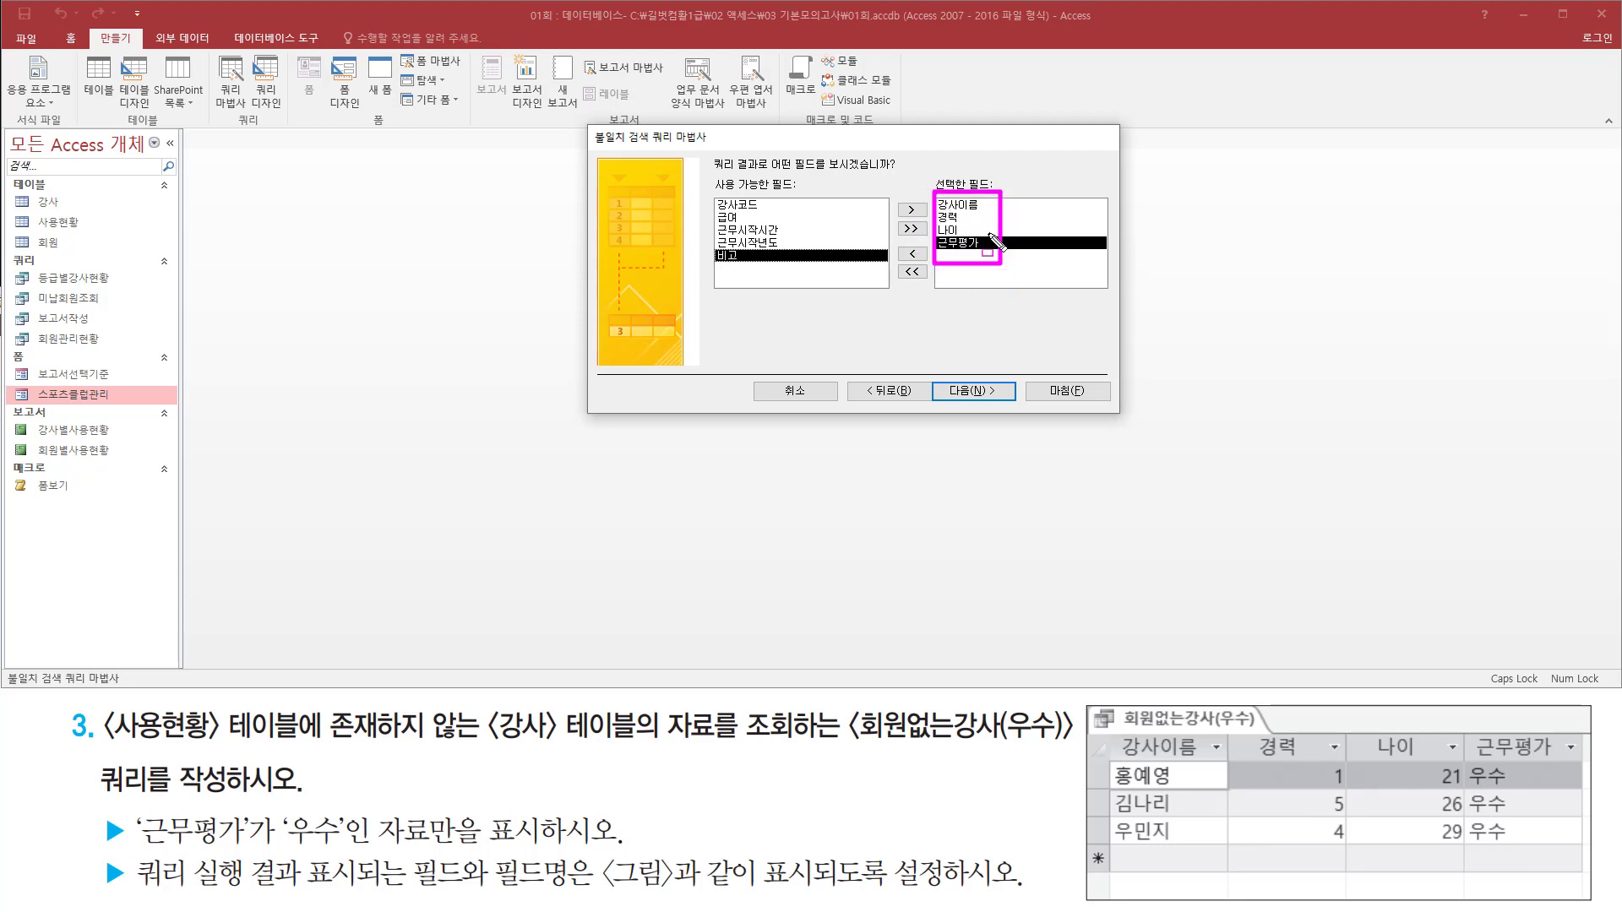
left_click_drag(1115, 763, 1569, 767)
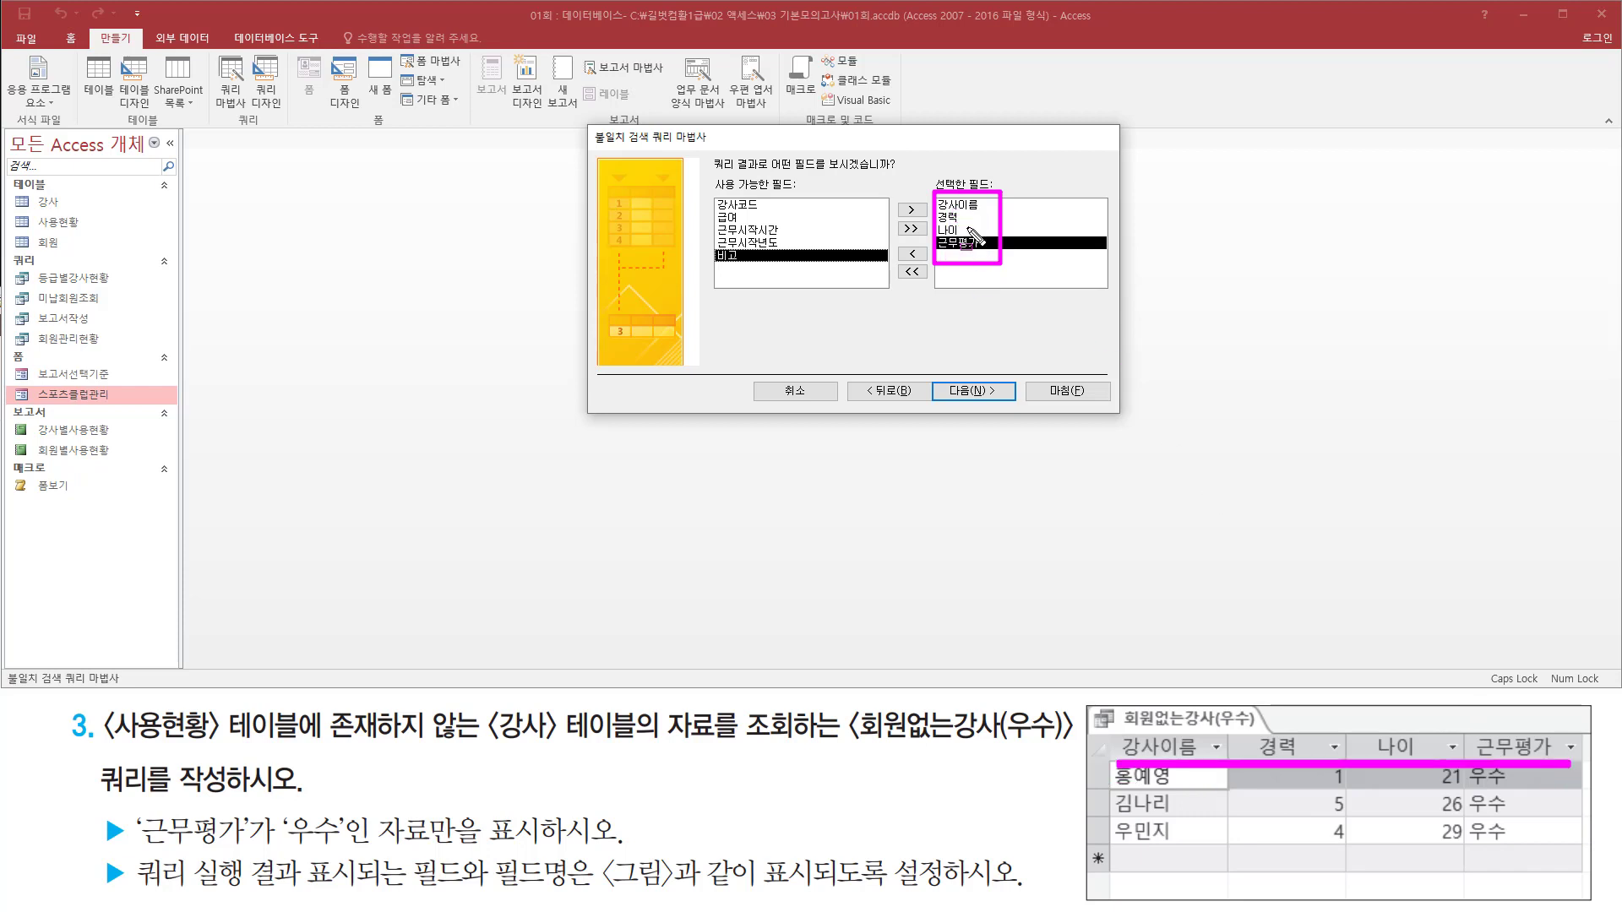
left_click_drag(931, 367, 1023, 420)
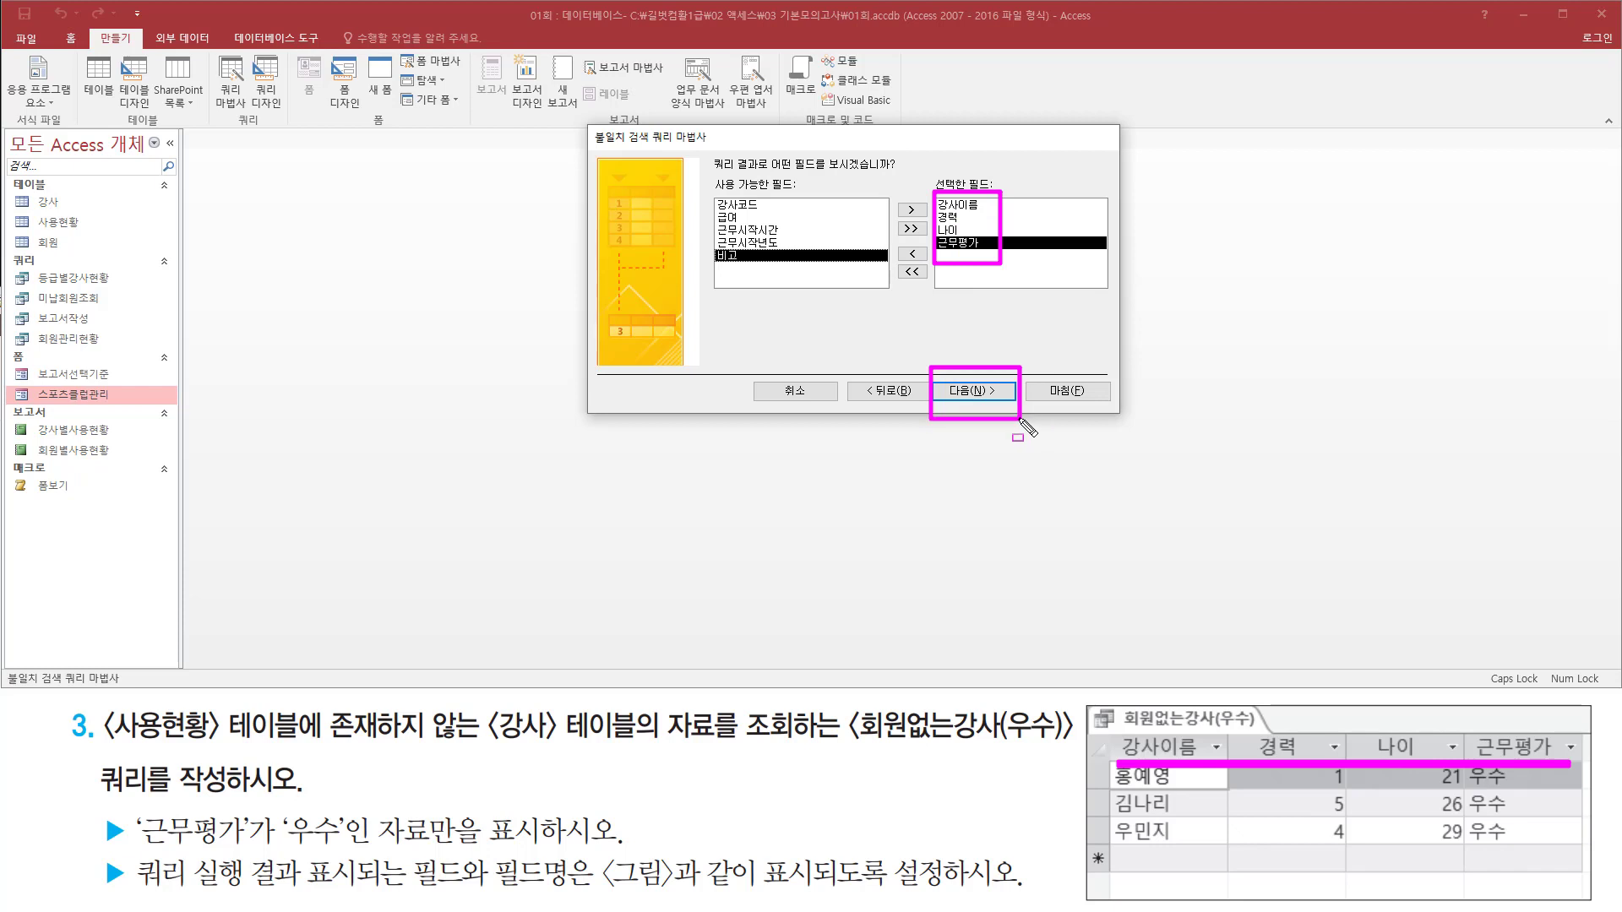
left_click(973, 390)
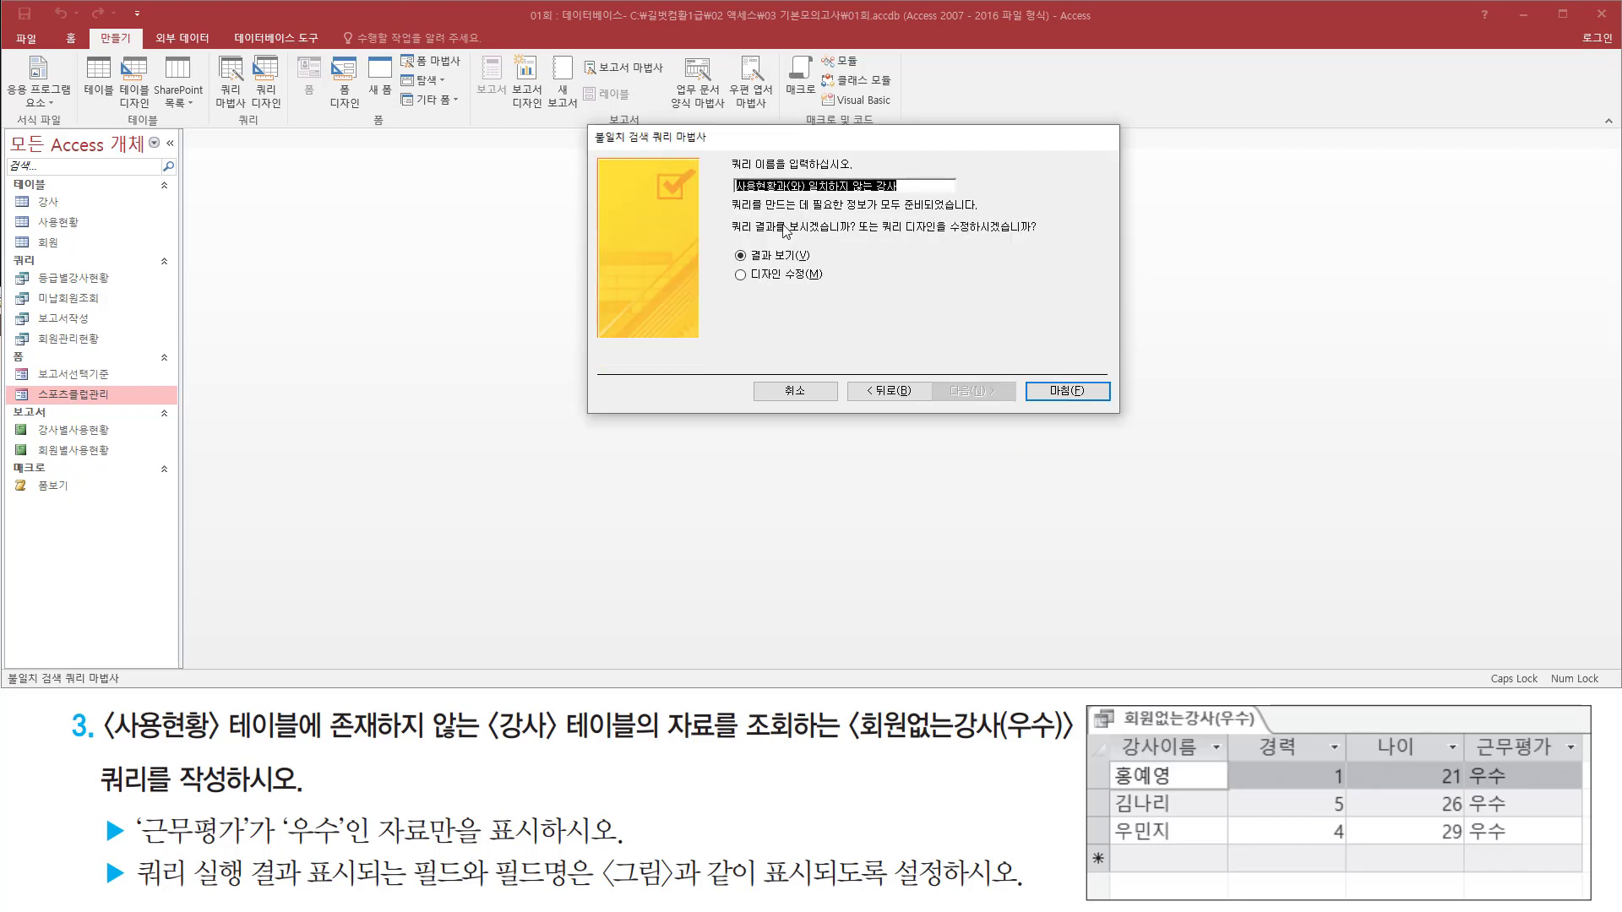
Step: Name the query 회원없는강사(우수) and finish the wizard with the option to view the results (결과 보기)
left_click_drag(715, 149, 965, 203)
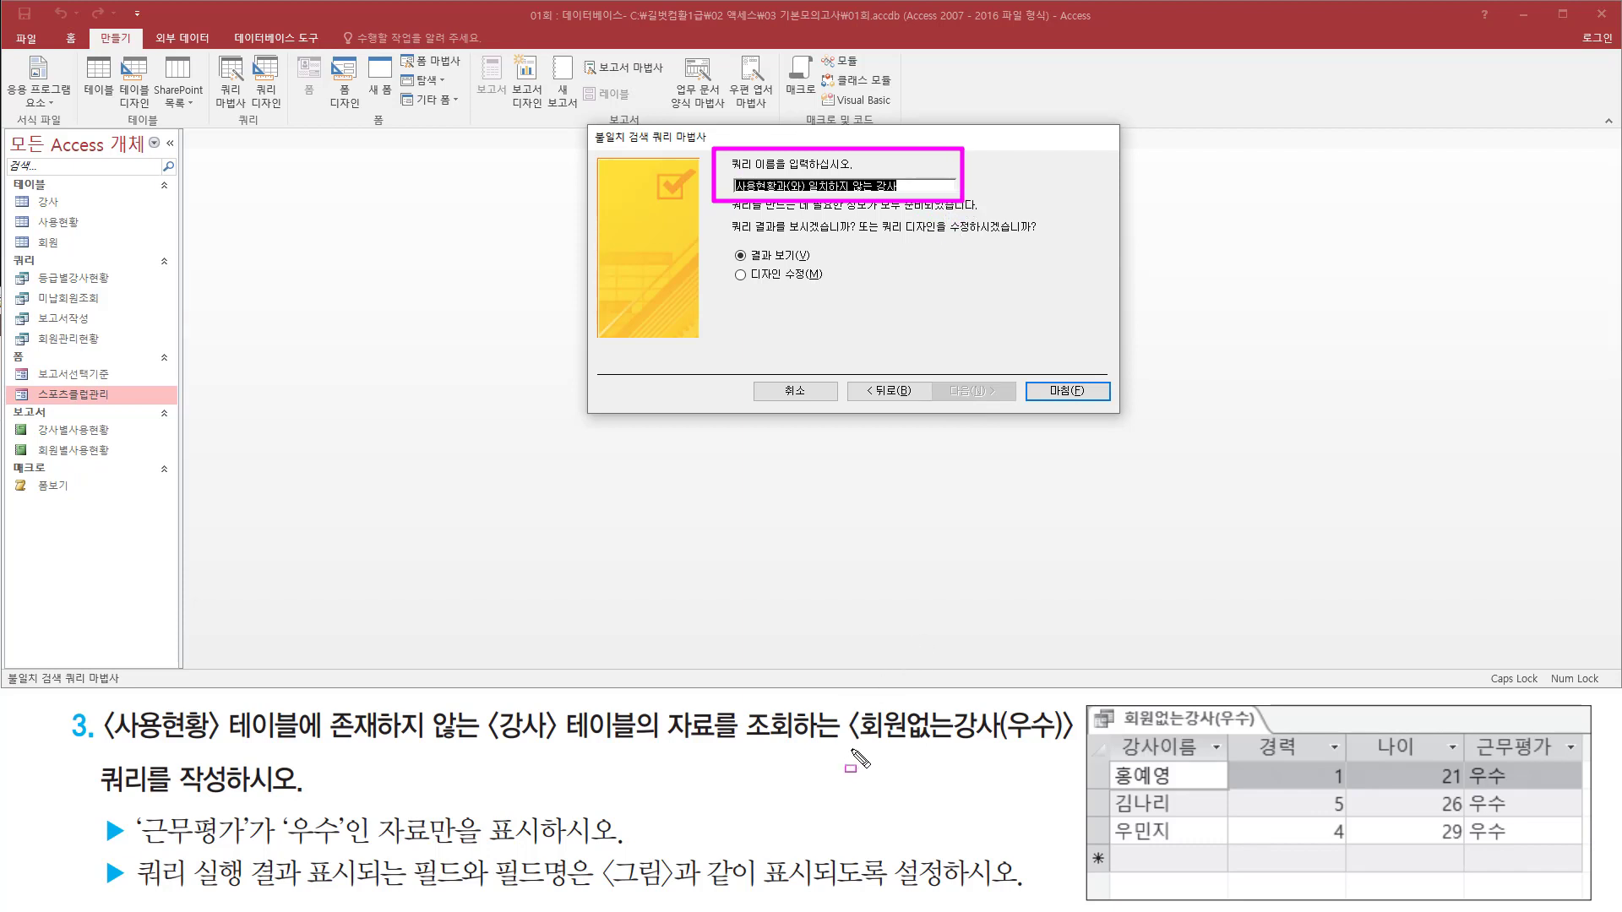
left_click_drag(851, 751, 1075, 751)
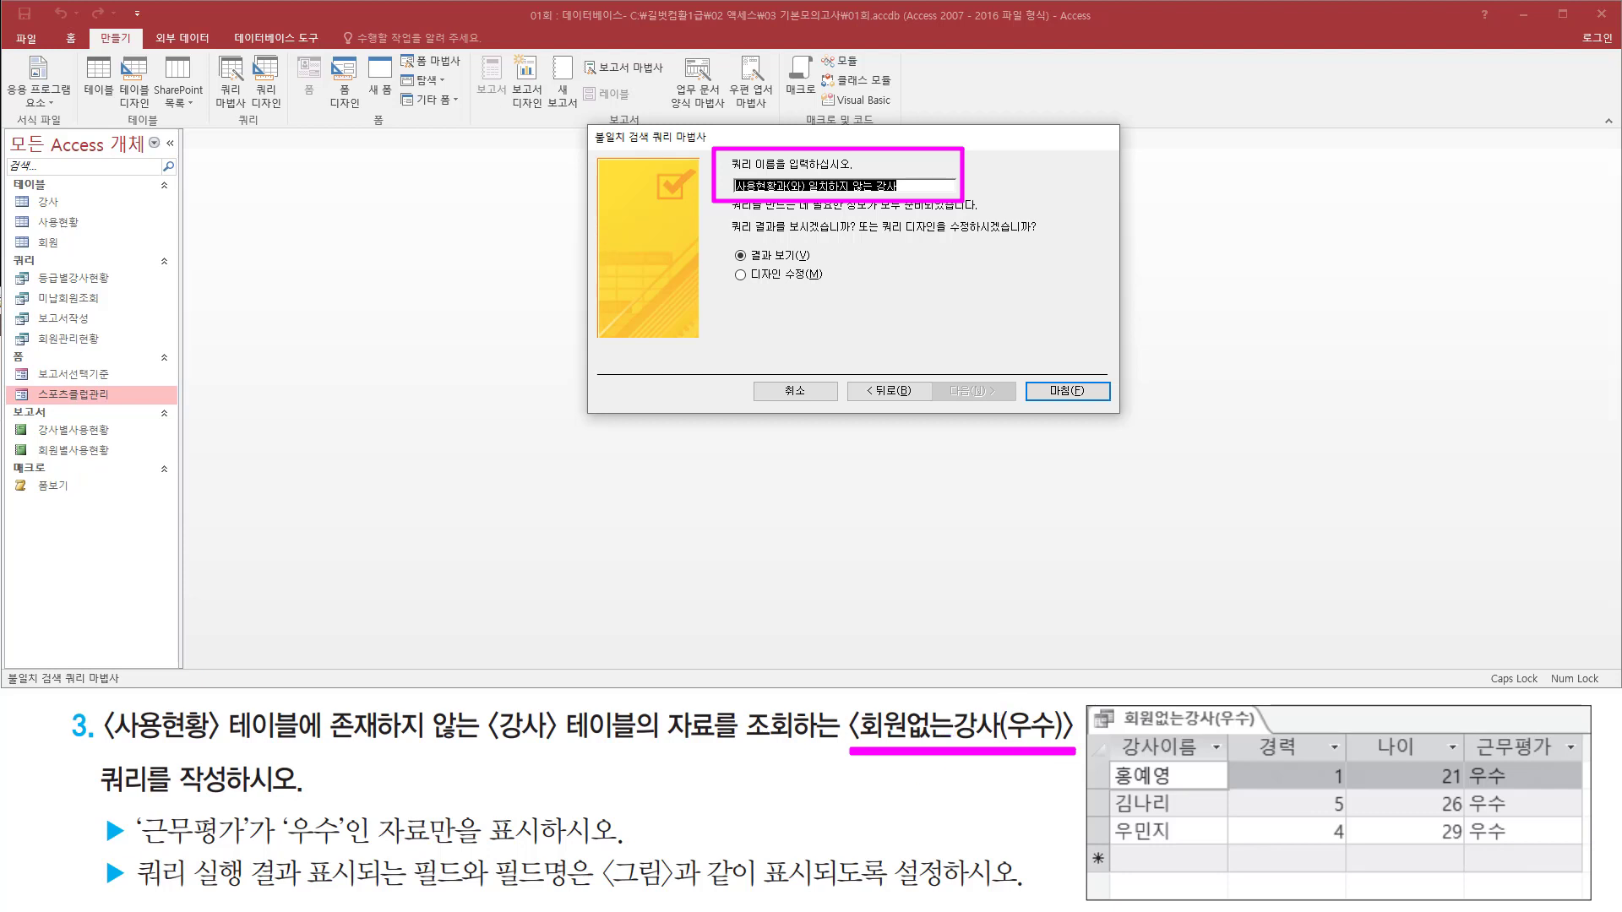
key("Escape")
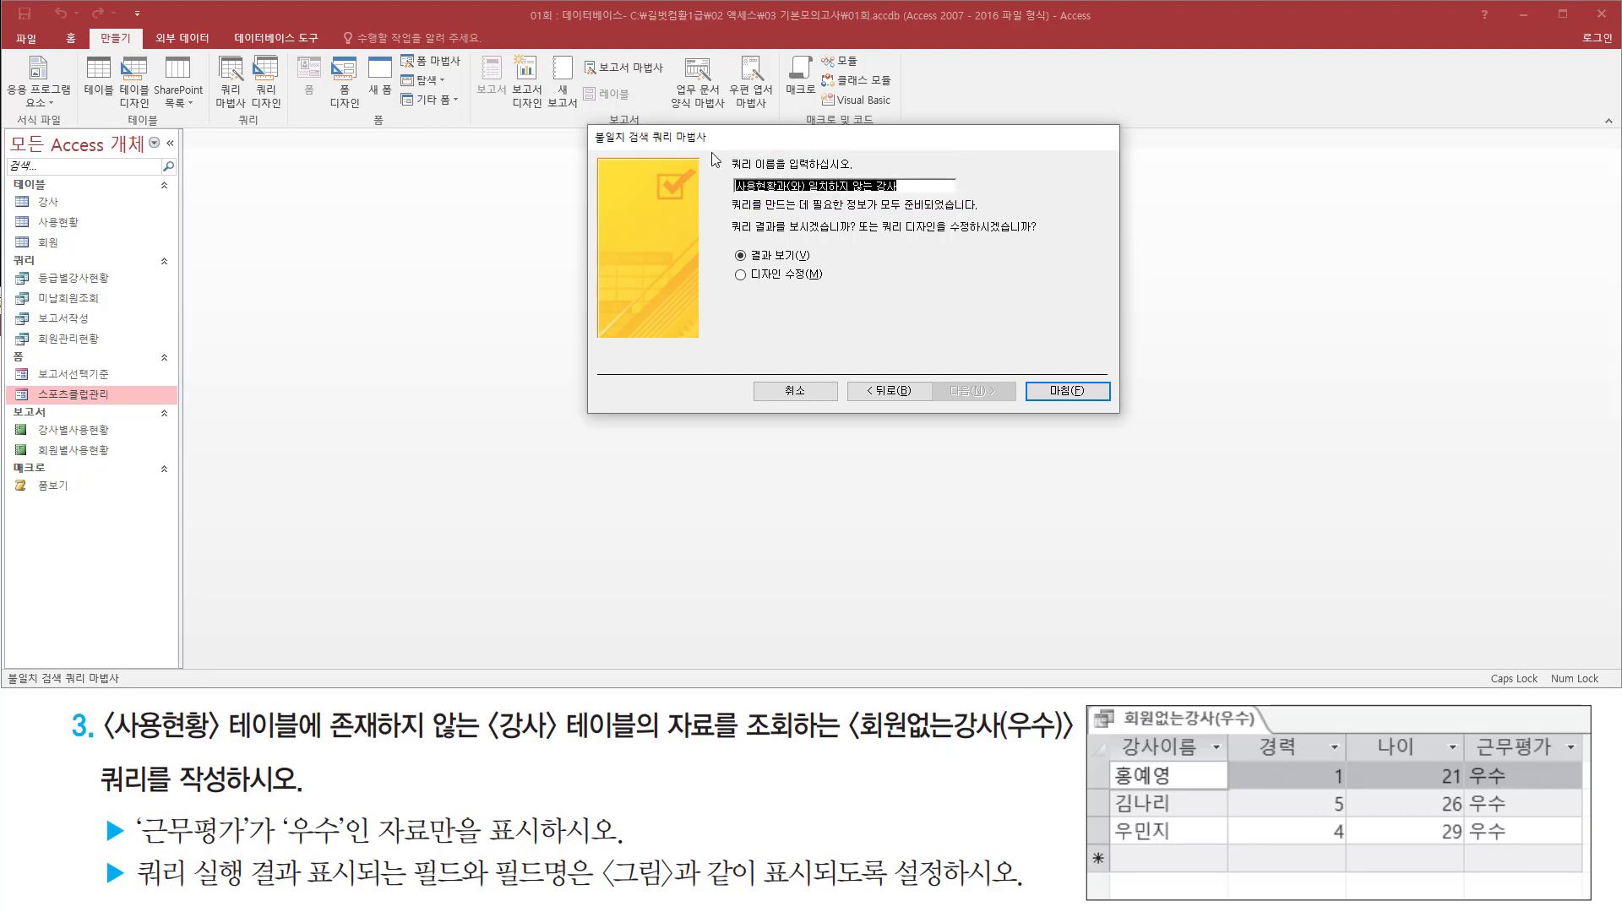
type("회")
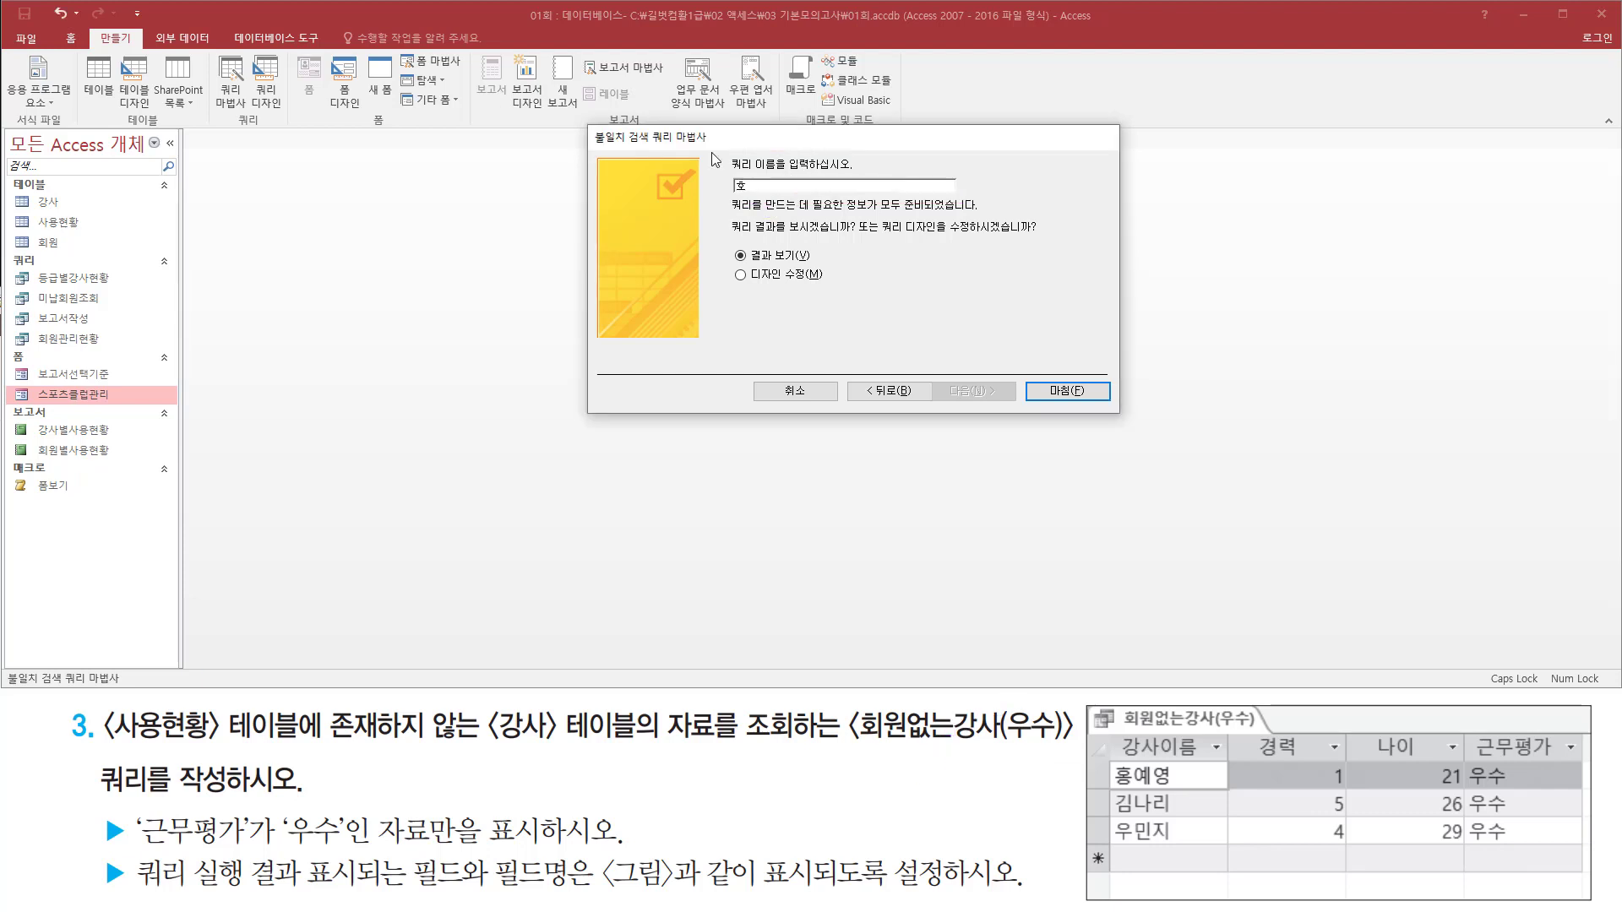
type("원없는가")
type("강사(우수")
type(")")
key("ctrl+shift+d")
mouse_move(732, 197)
left_mouse_down()
mouse_move(826, 200)
mouse_move(843, 172)
left_mouse_up()
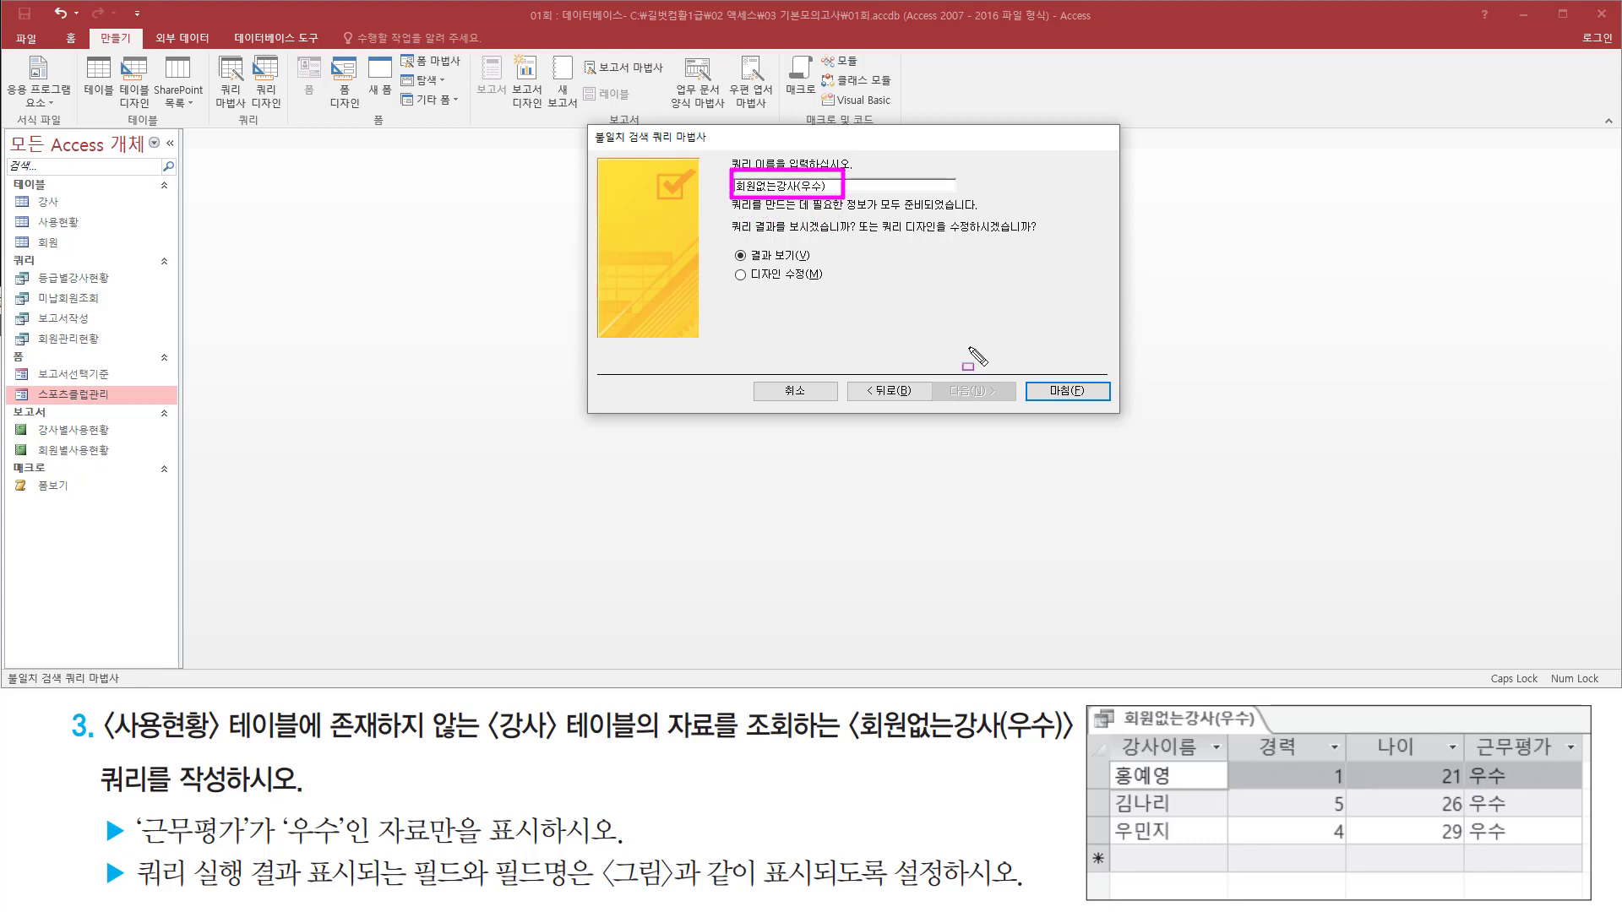
left_click_drag(1032, 377, 1119, 407)
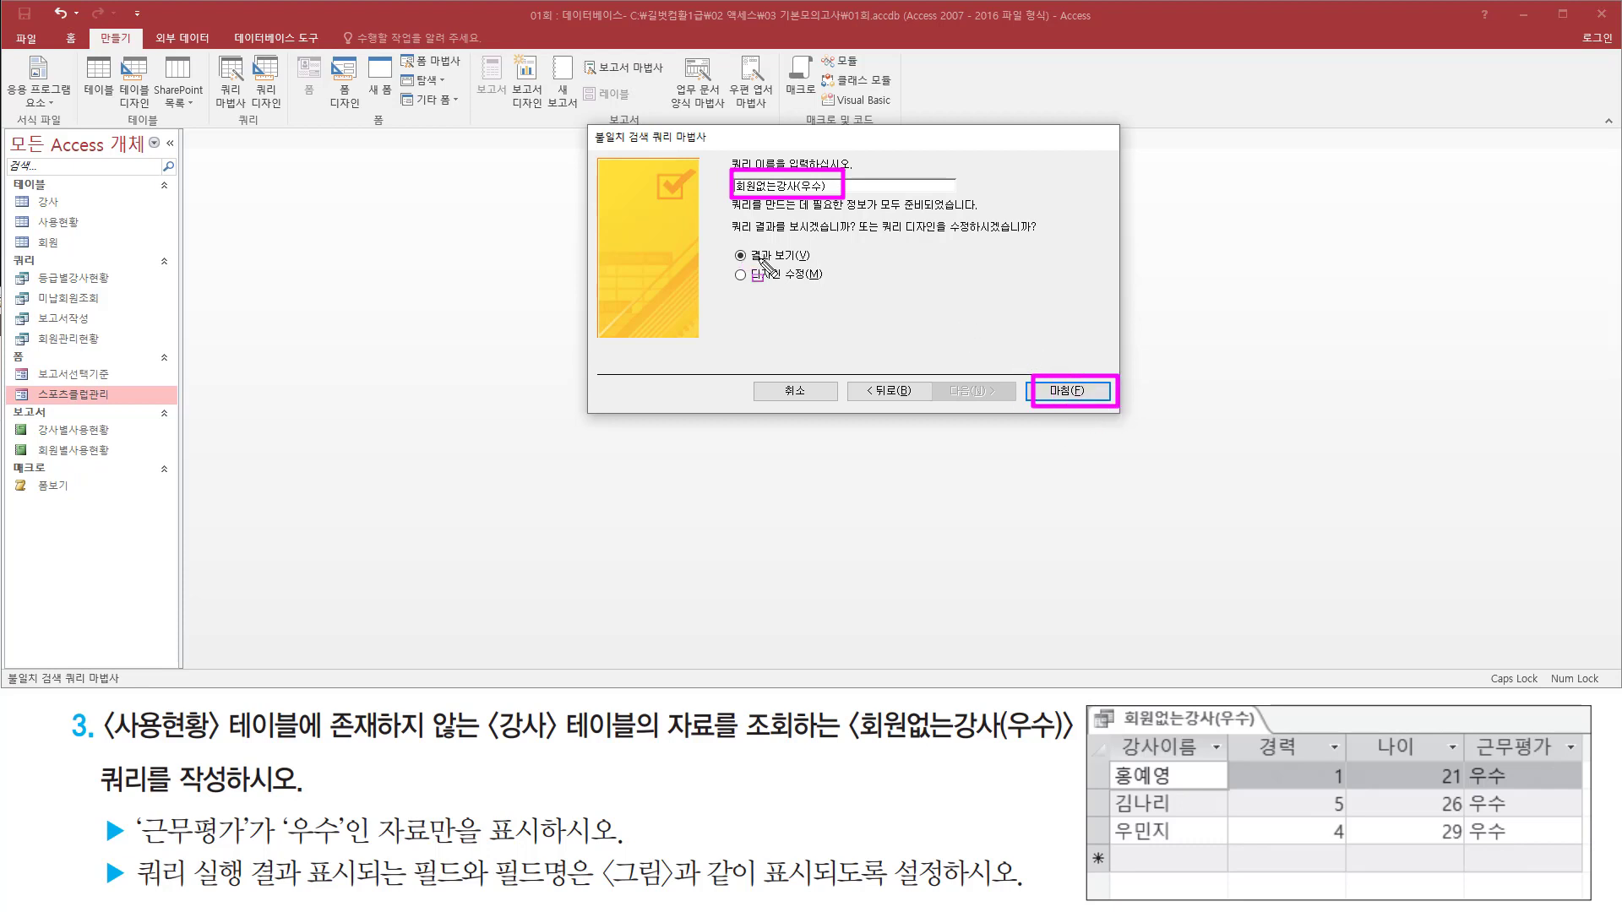
mouse_move(719, 239)
left_mouse_down()
mouse_move(839, 268)
mouse_move(846, 290)
left_mouse_up()
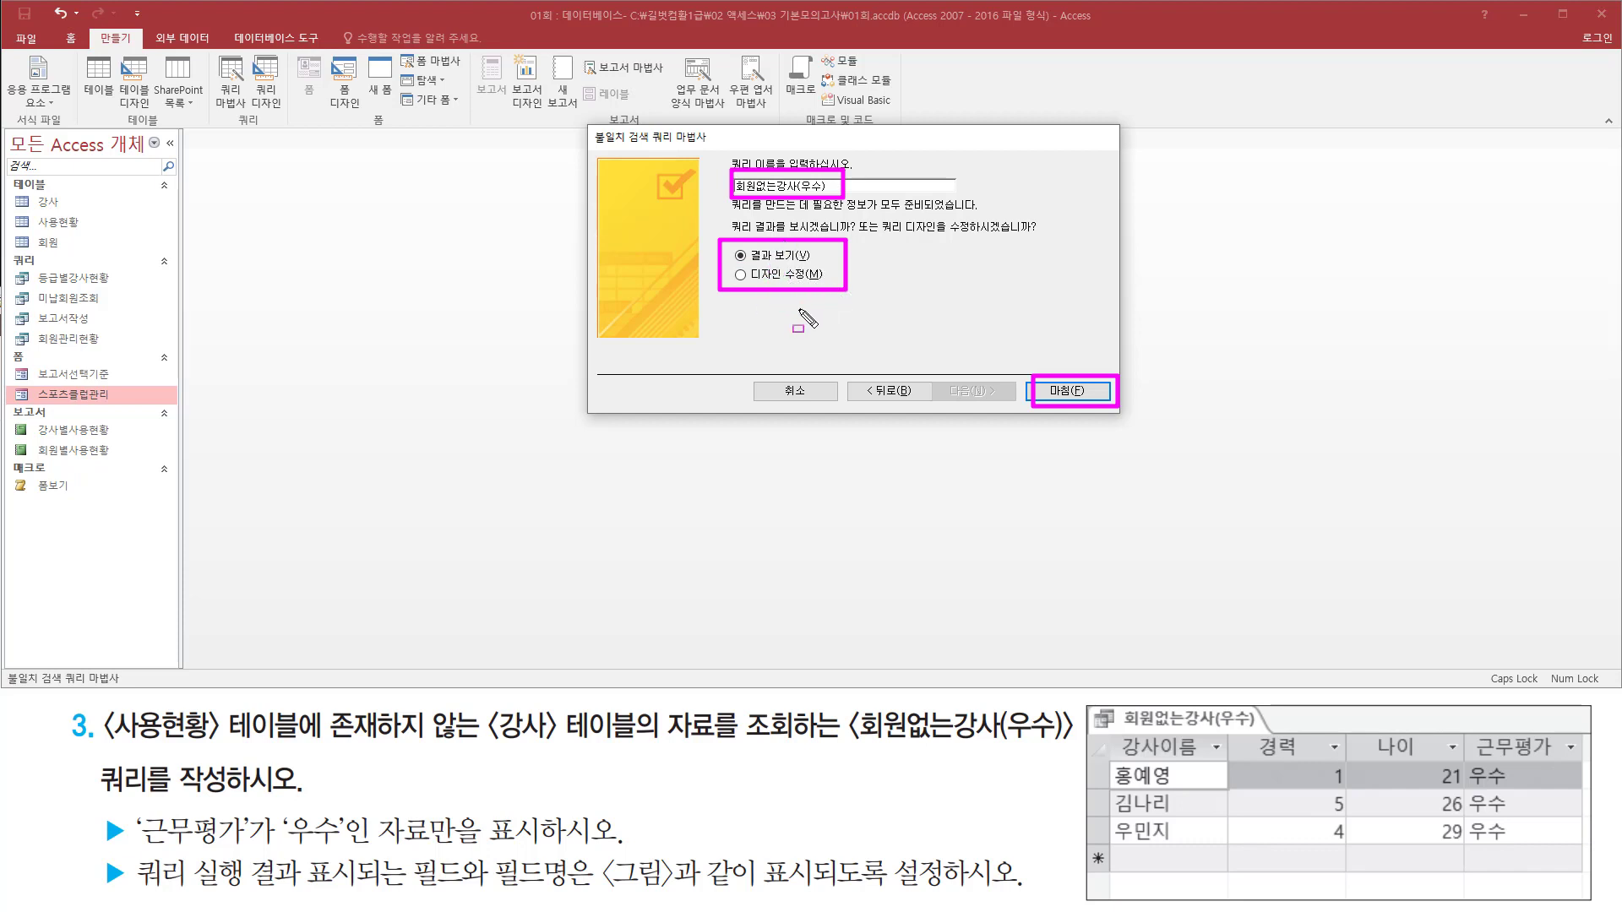
key("Escape")
left_click(1068, 392)
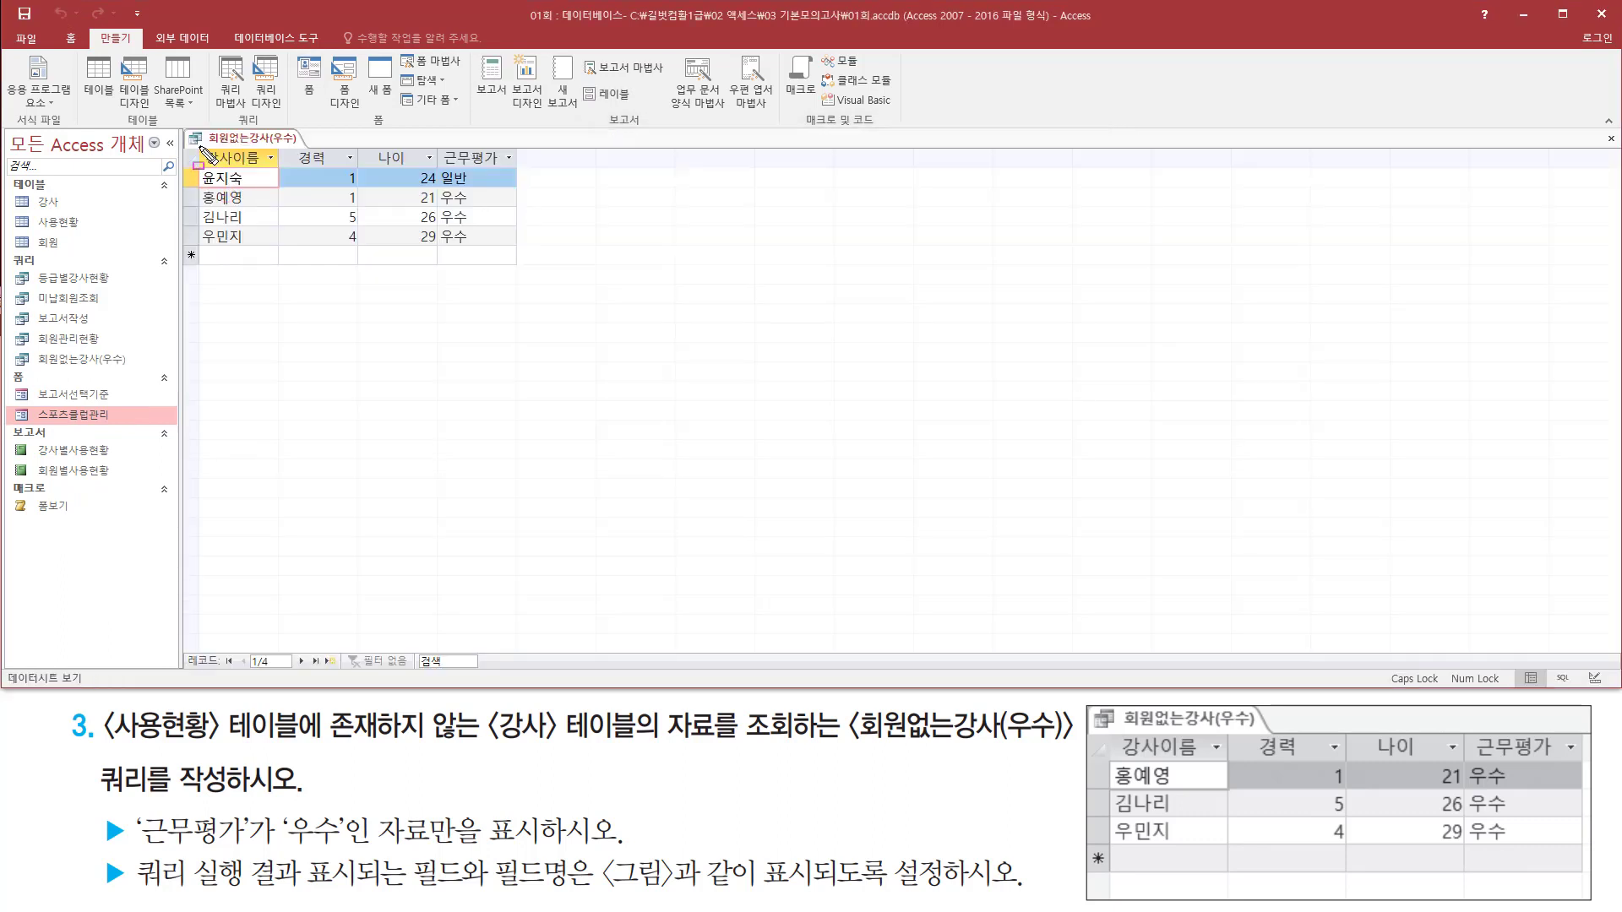
left_click_drag(200, 146, 522, 259)
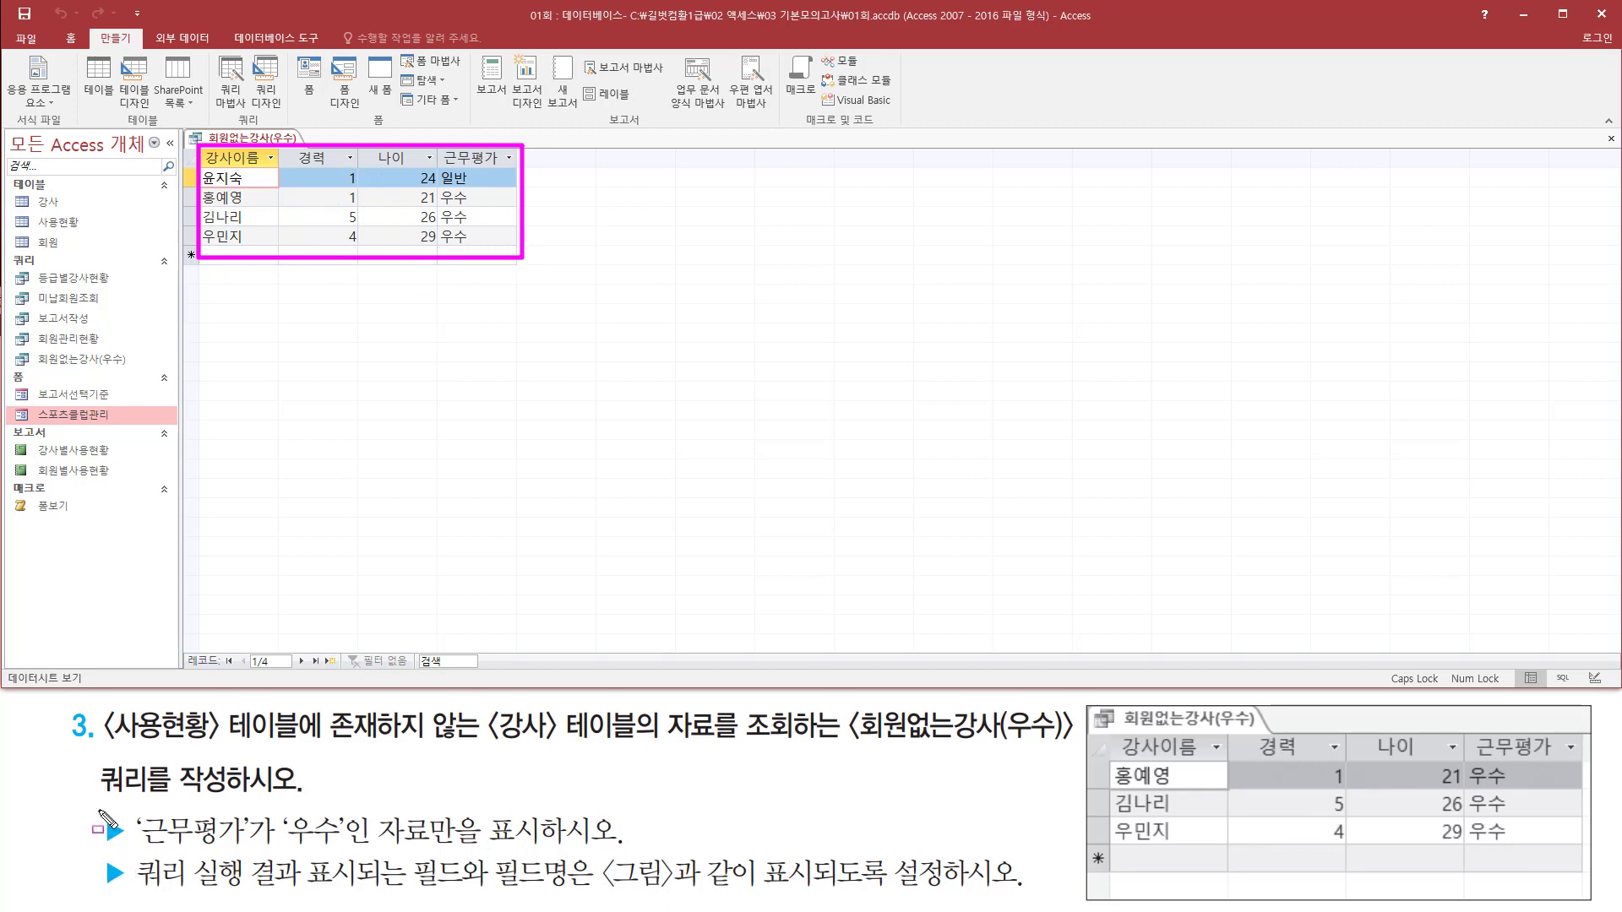
mouse_move(100, 813)
left_mouse_down()
mouse_move(133, 853)
mouse_move(302, 840)
mouse_move(355, 858)
mouse_move(546, 855)
left_mouse_up()
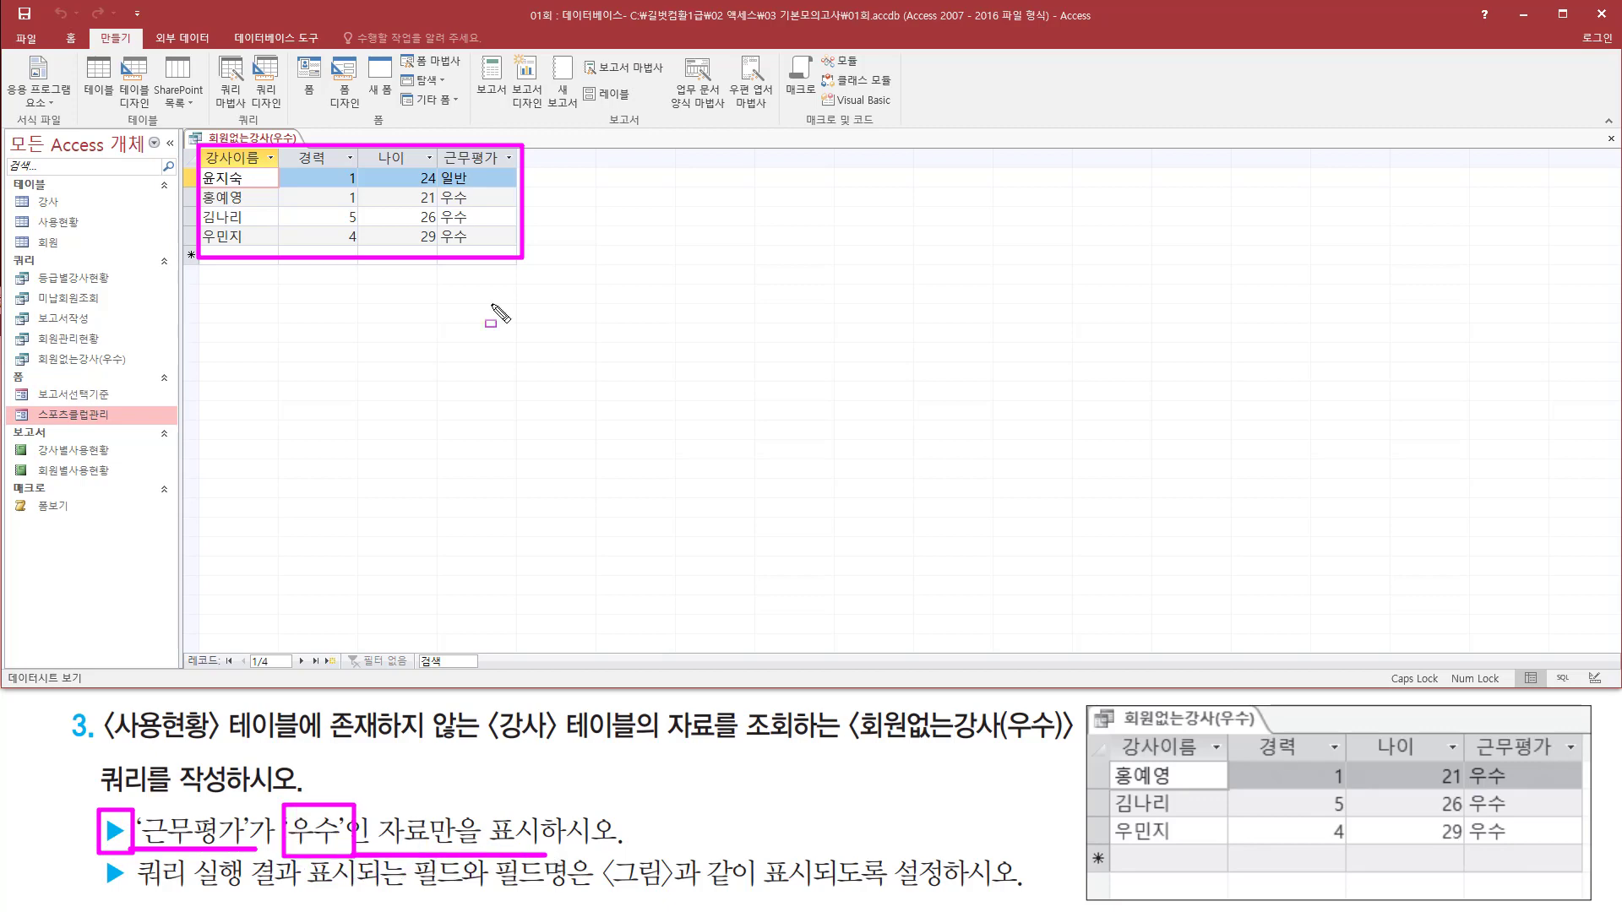
left_click_drag(444, 161, 510, 163)
left_click_drag(206, 178, 490, 178)
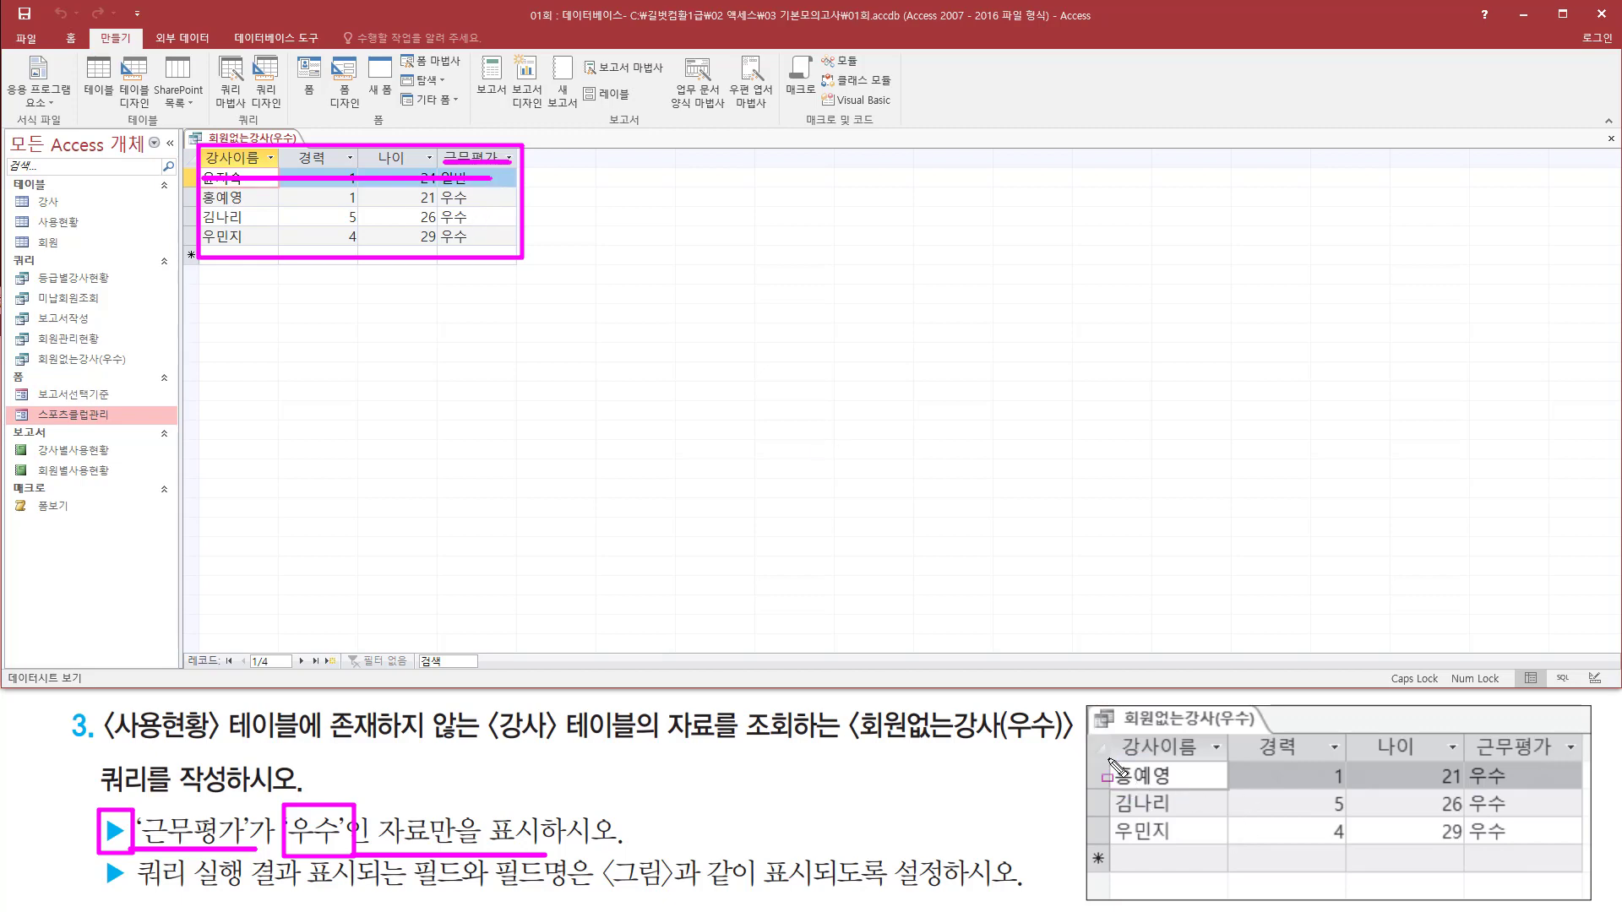
mouse_move(1110, 761)
left_mouse_down()
mouse_move(1201, 876)
mouse_move(1584, 853)
left_mouse_up()
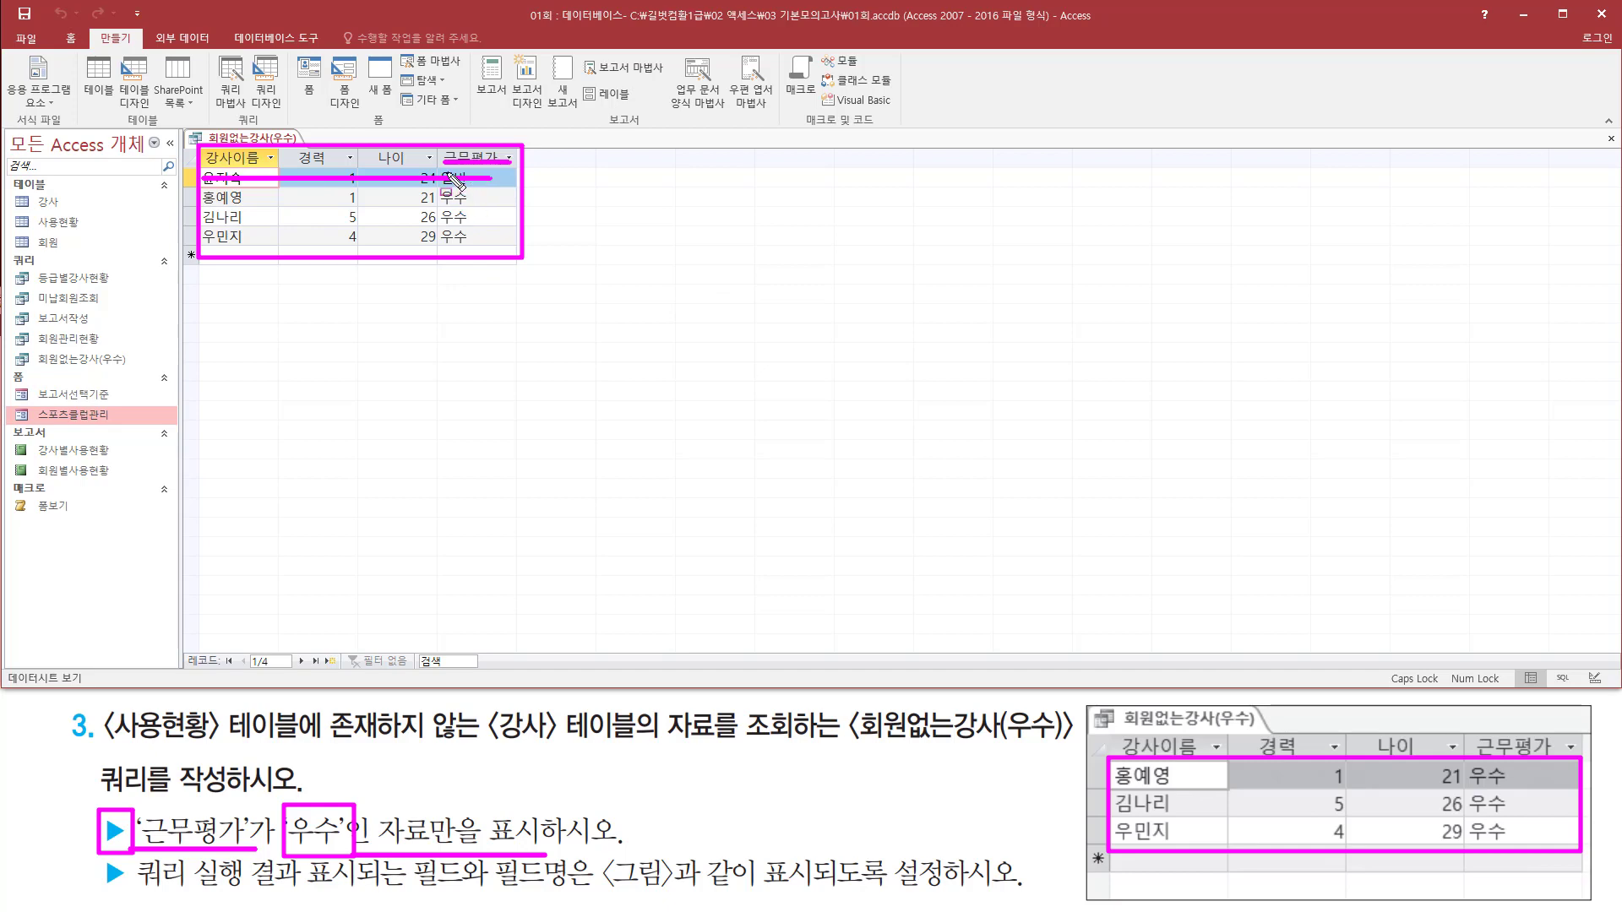
key("Escape")
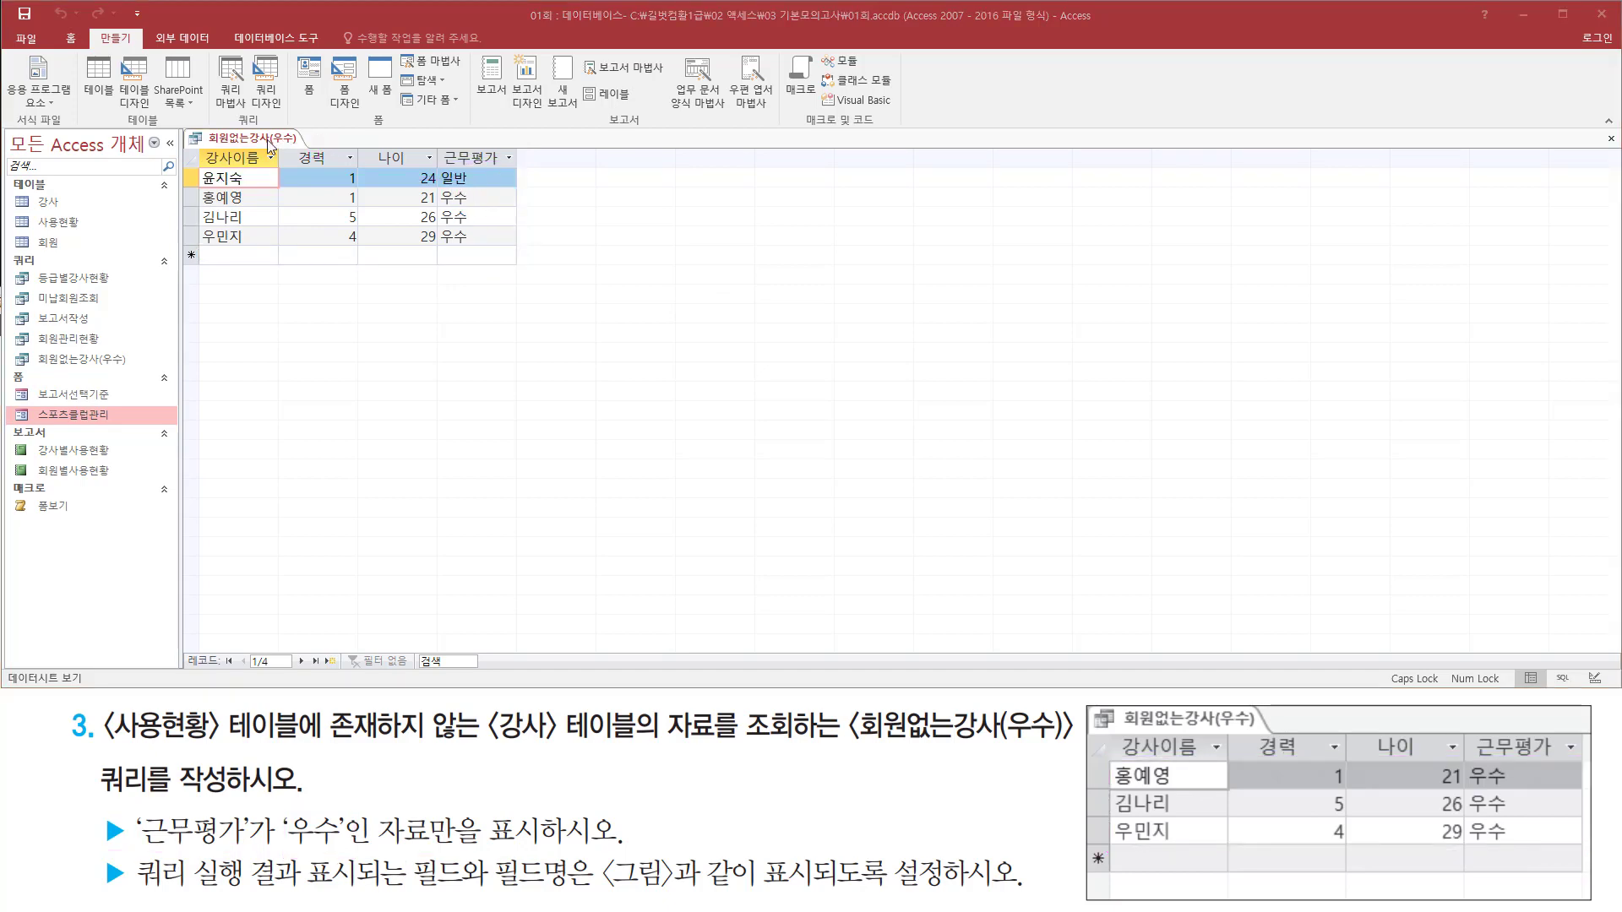
Step: In the design of the 회원없는강사(우수) query, set the 근무평가 field's criterion to "우수"
right_click(267, 140)
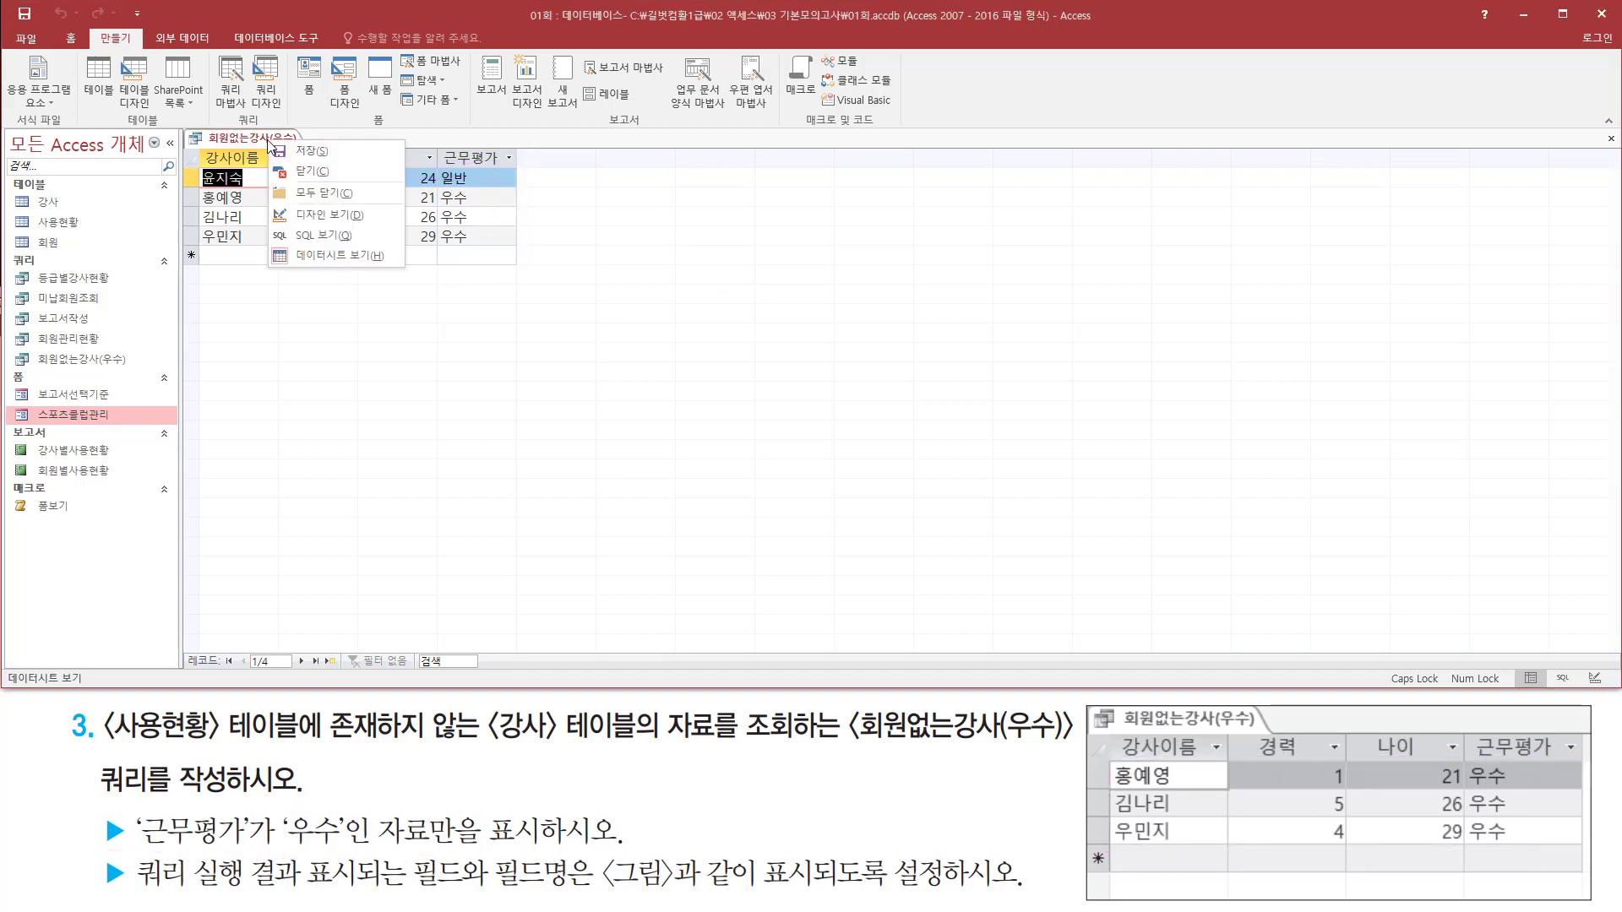
left_click(343, 214)
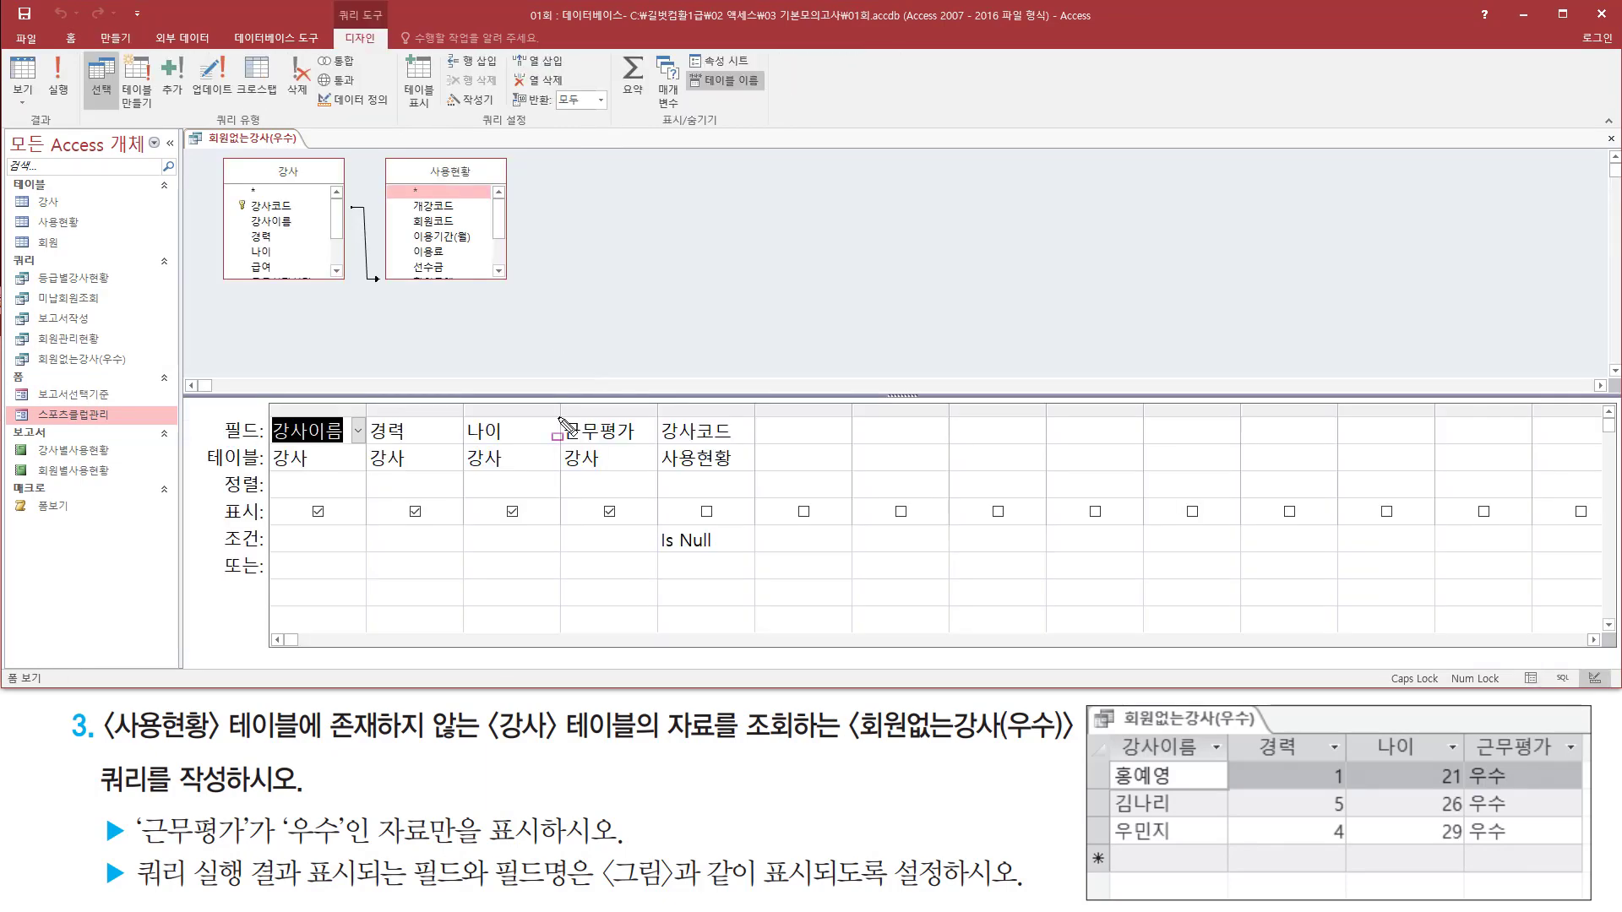
mouse_move(560, 419)
left_mouse_down()
mouse_move(660, 473)
mouse_move(662, 588)
left_mouse_up()
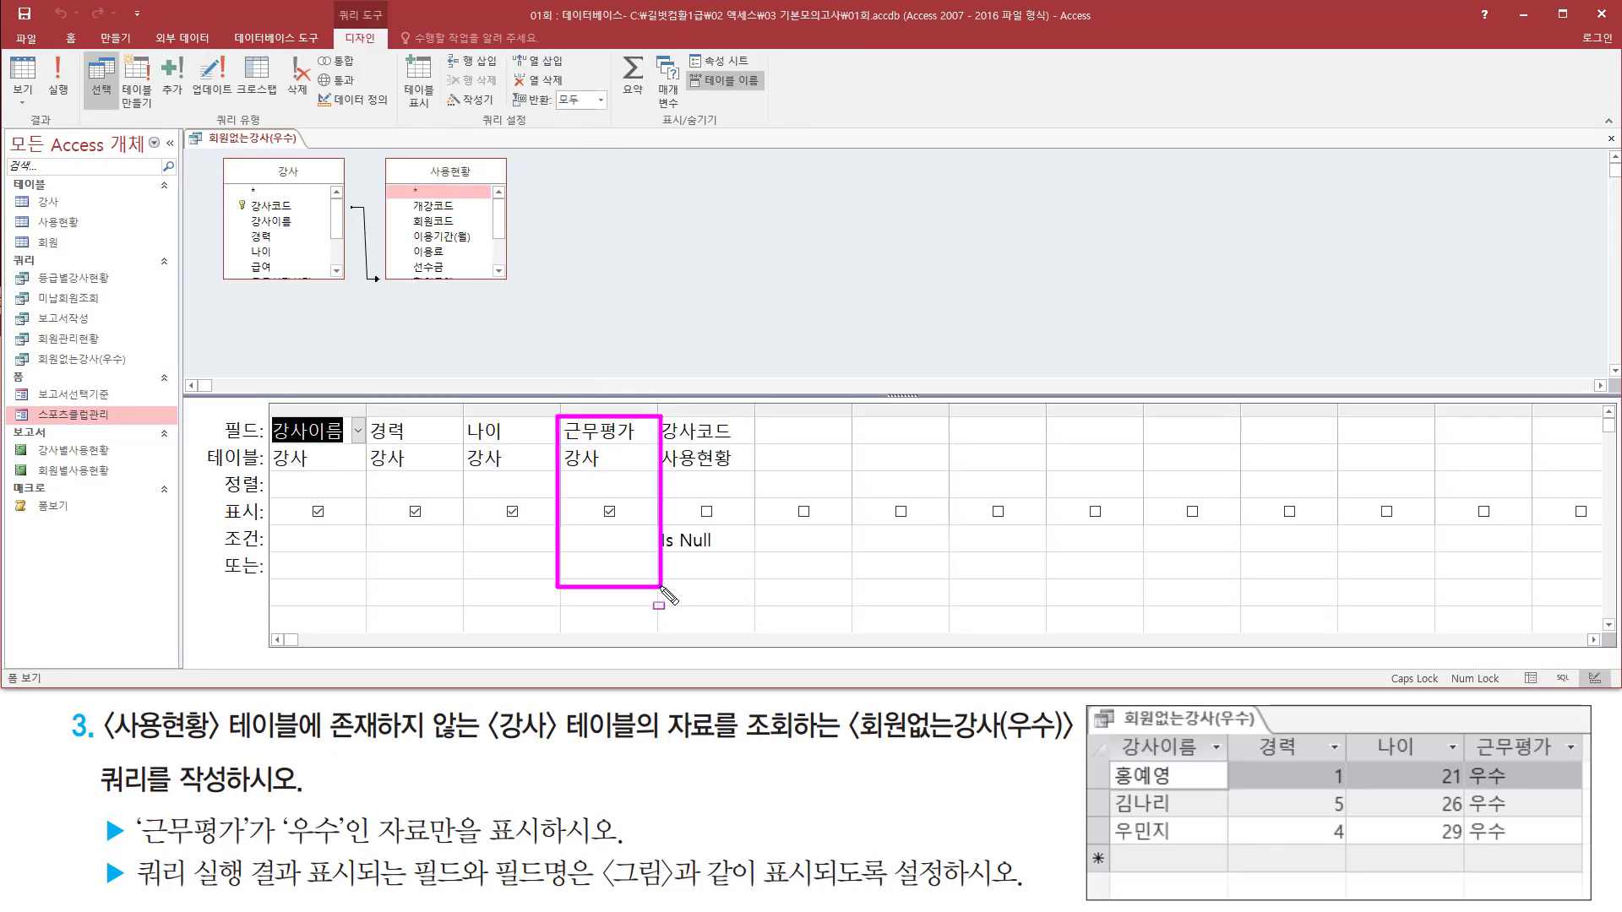
left_click_drag(217, 524, 272, 556)
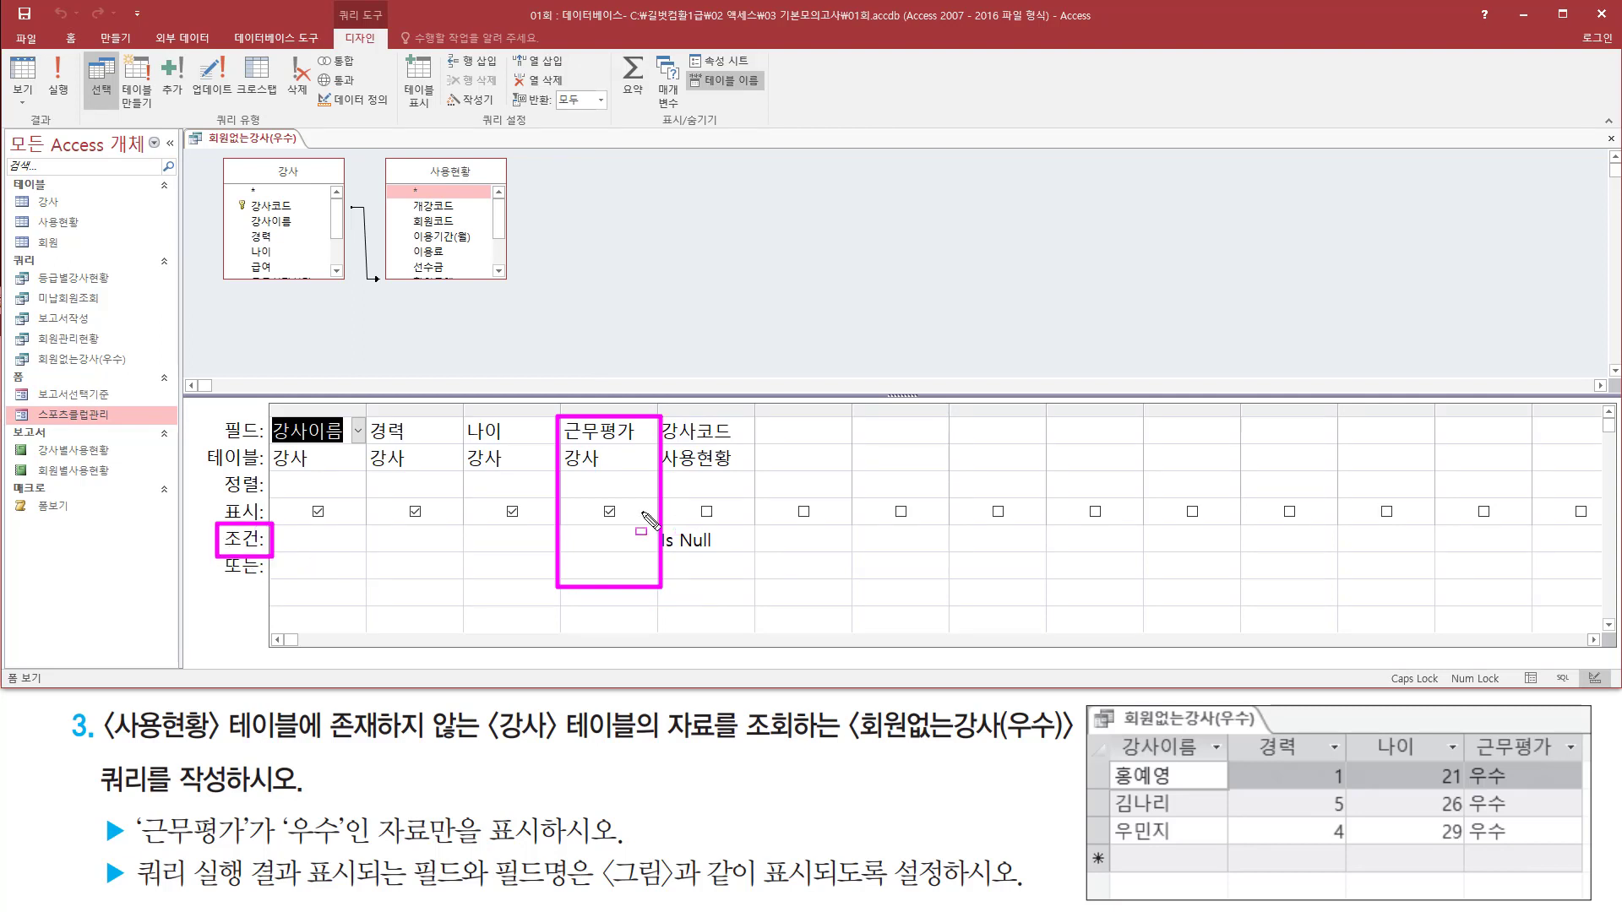
mouse_move(570, 526)
left_mouse_down()
mouse_move(583, 547)
mouse_move(642, 553)
left_mouse_up()
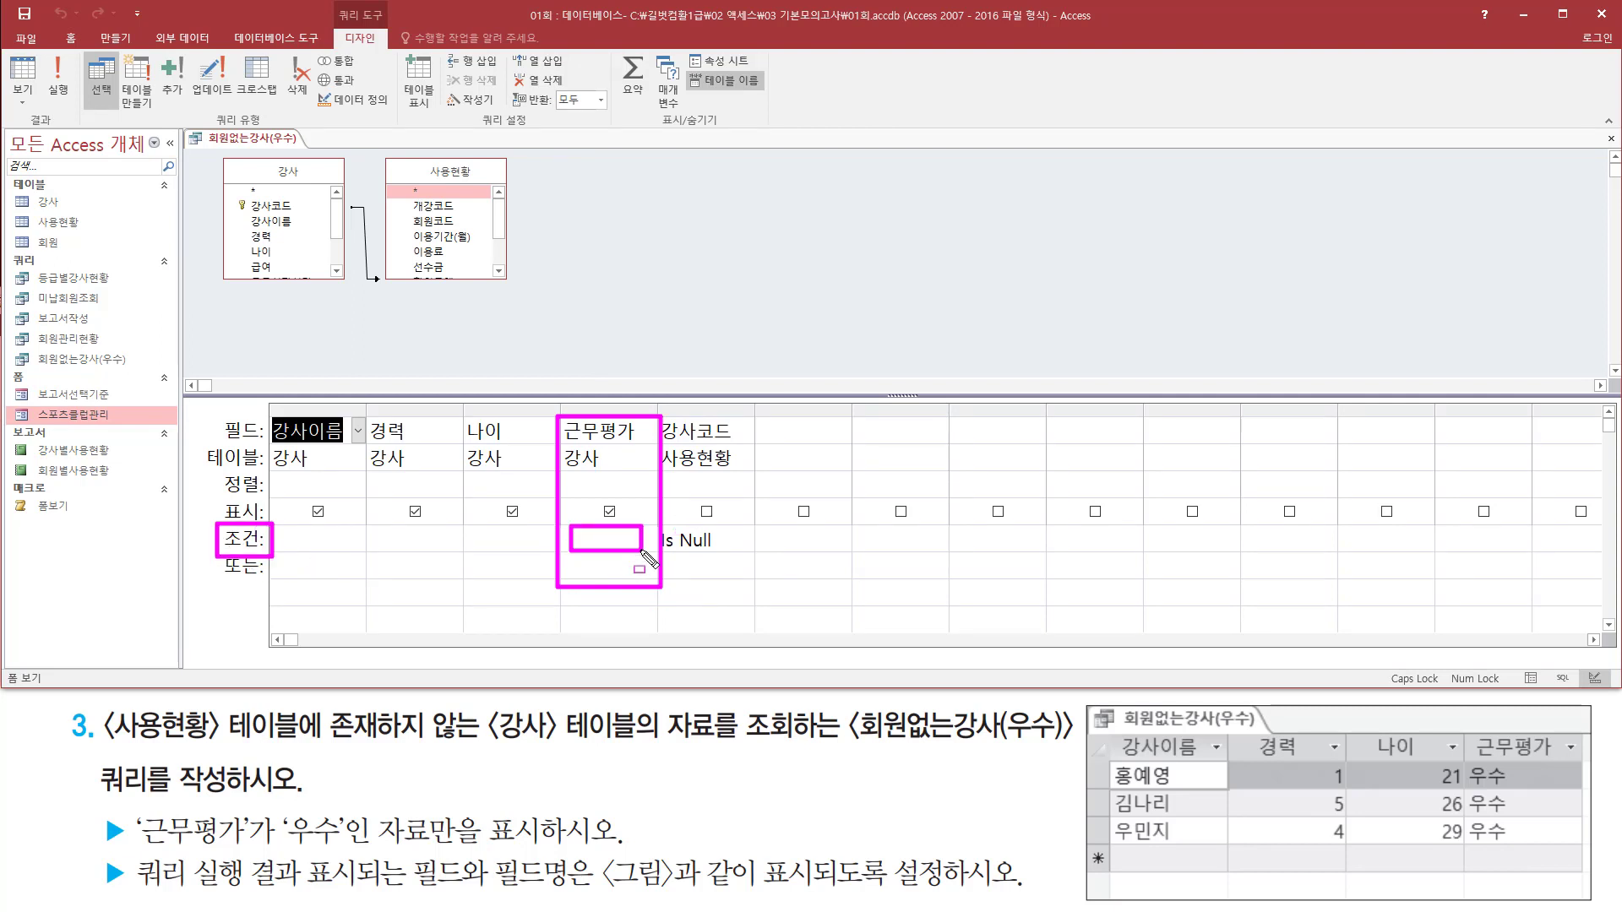
left_click(616, 528)
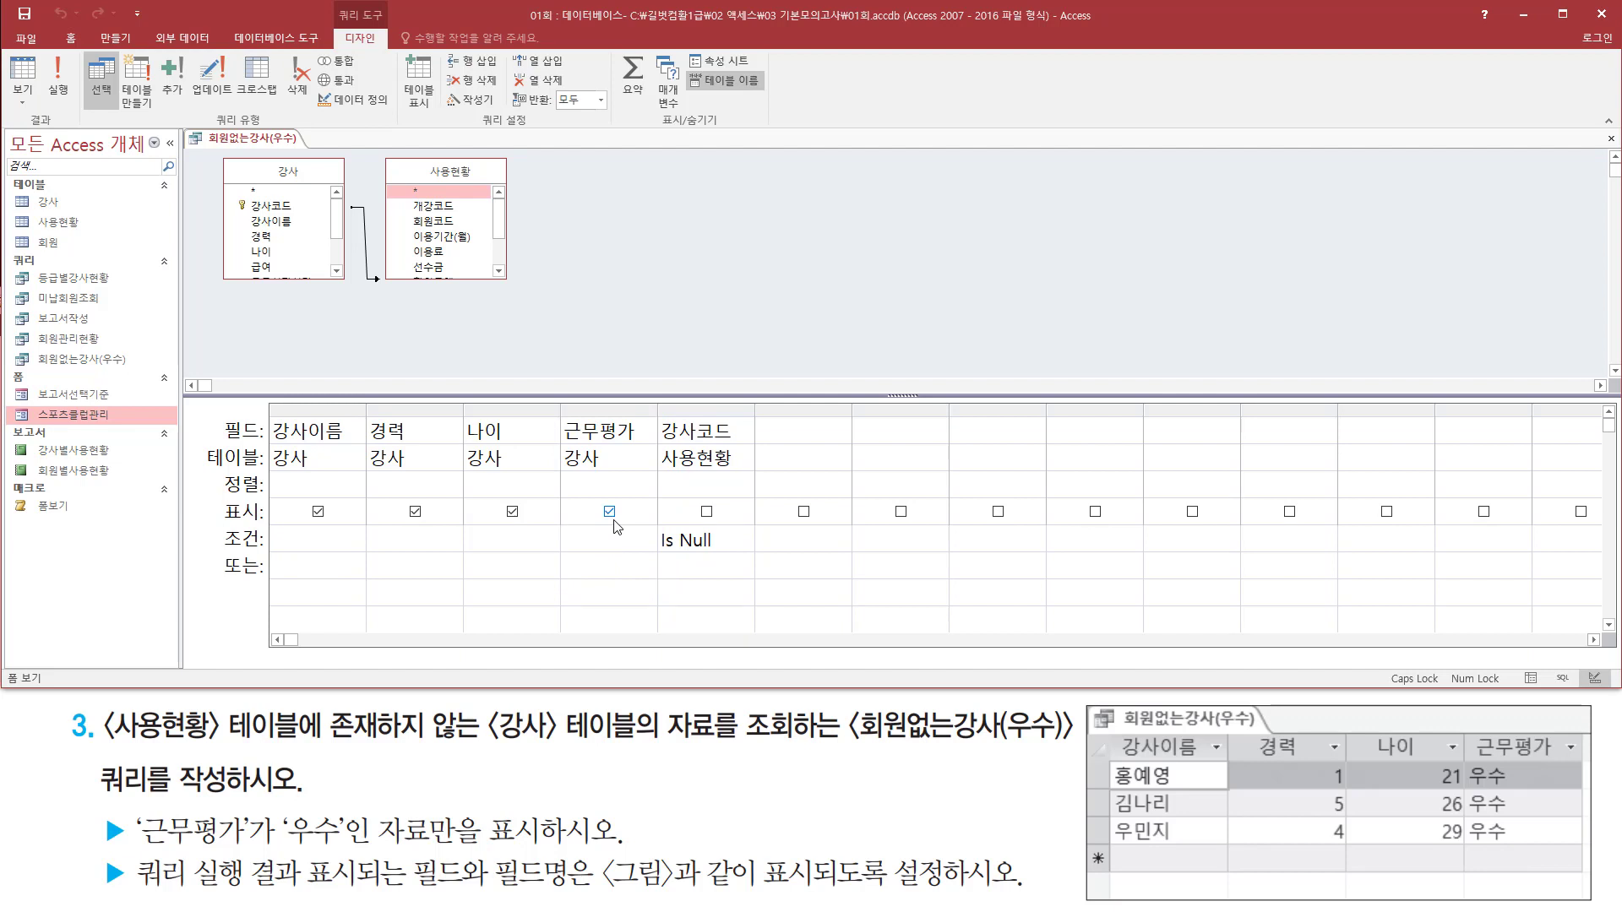
type("\"우수")
mouse_move(665, 530)
left_mouse_down()
mouse_move(748, 519)
mouse_move(752, 413)
left_mouse_up()
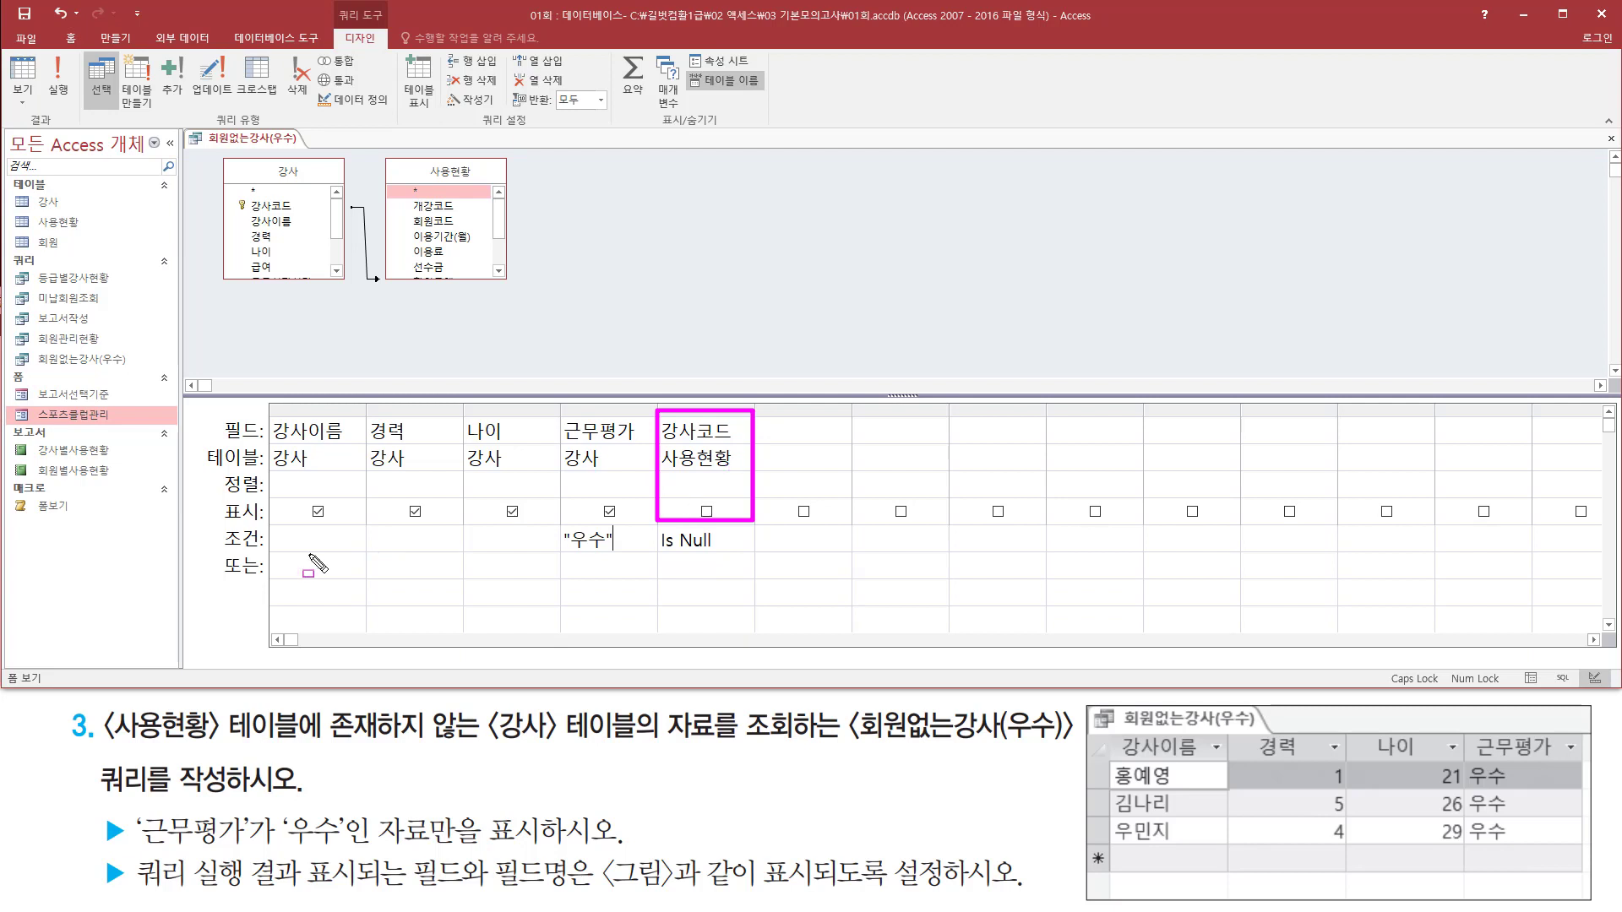
left_click_drag(656, 555, 728, 555)
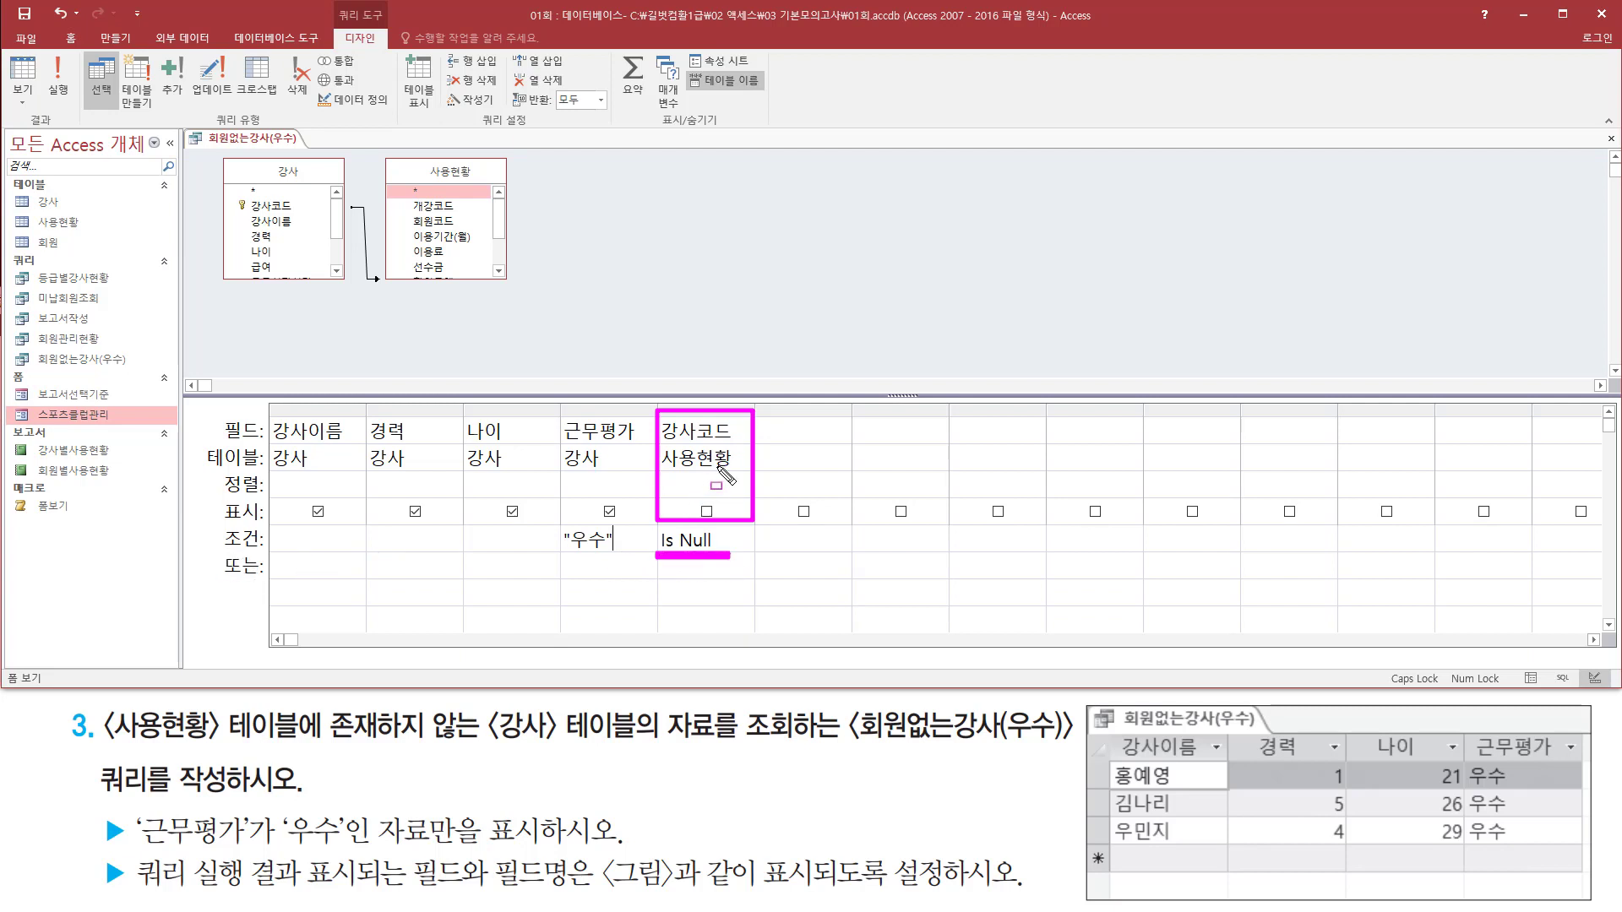
mouse_move(666, 471)
left_mouse_down()
mouse_move(733, 471)
mouse_move(733, 444)
left_mouse_up()
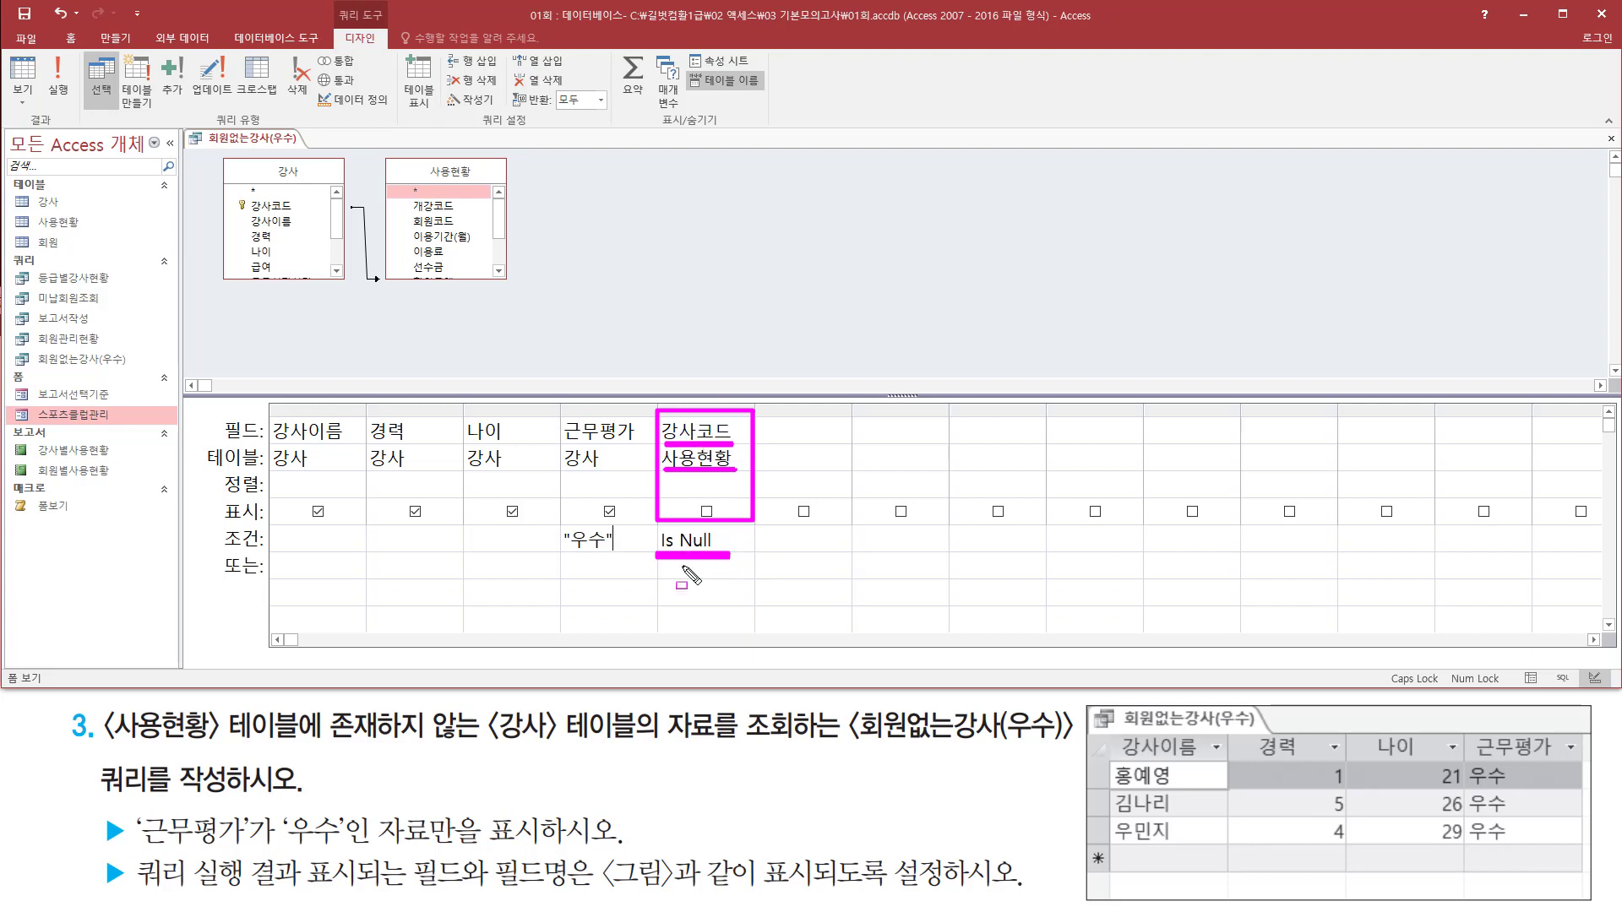
key("Escape")
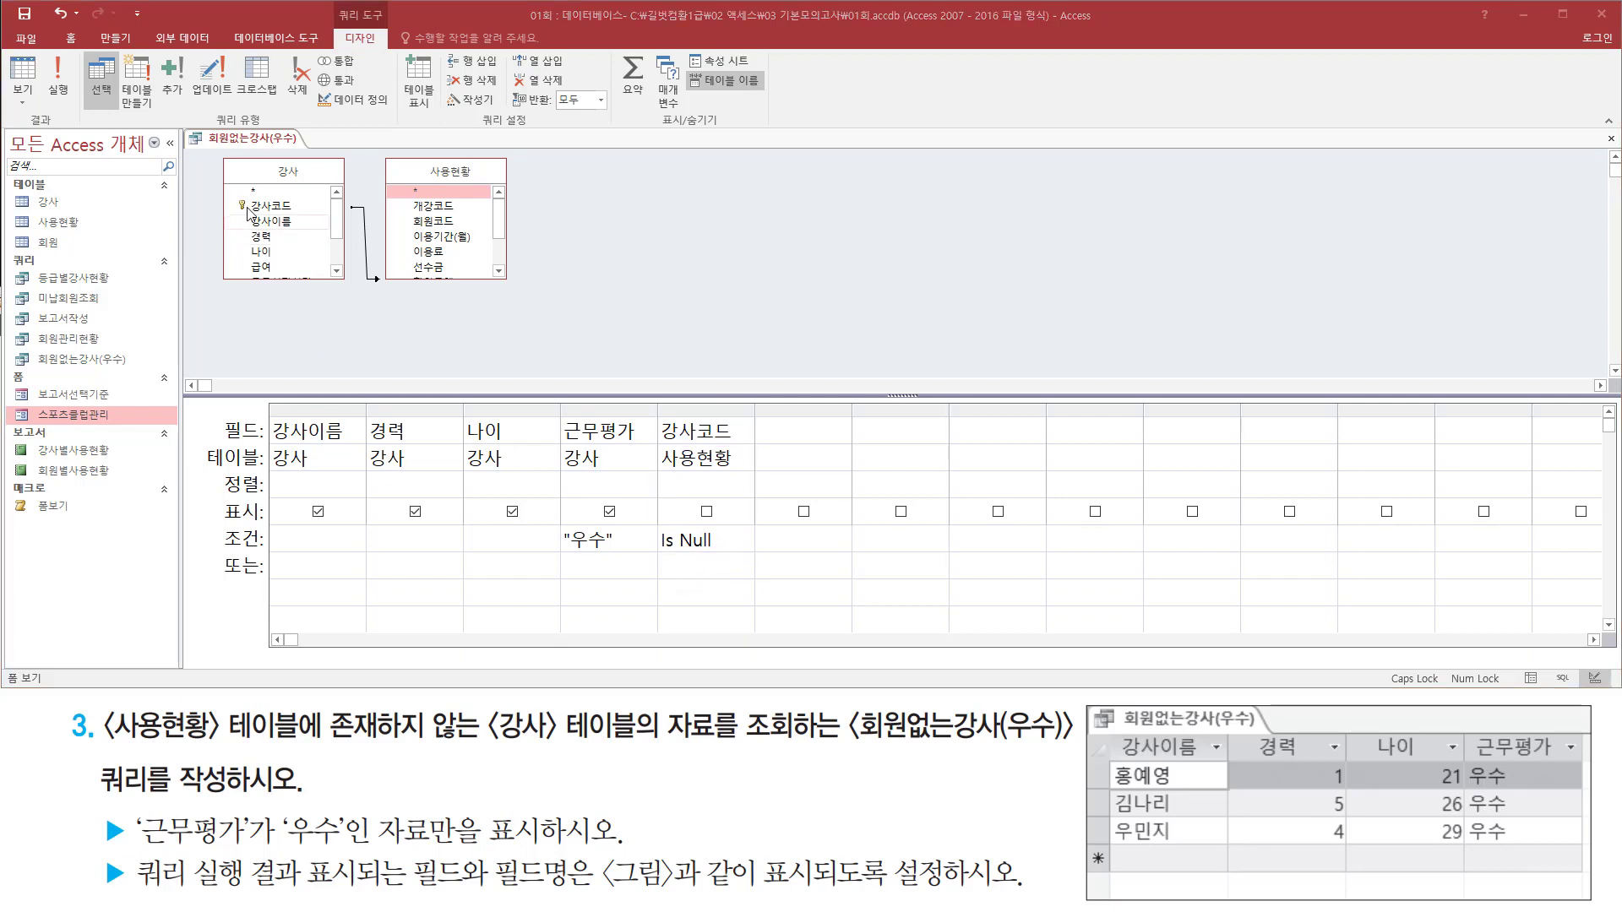
Step: Display the query's results and compare their field names and records with the expected result figure in the task
left_click(61, 82)
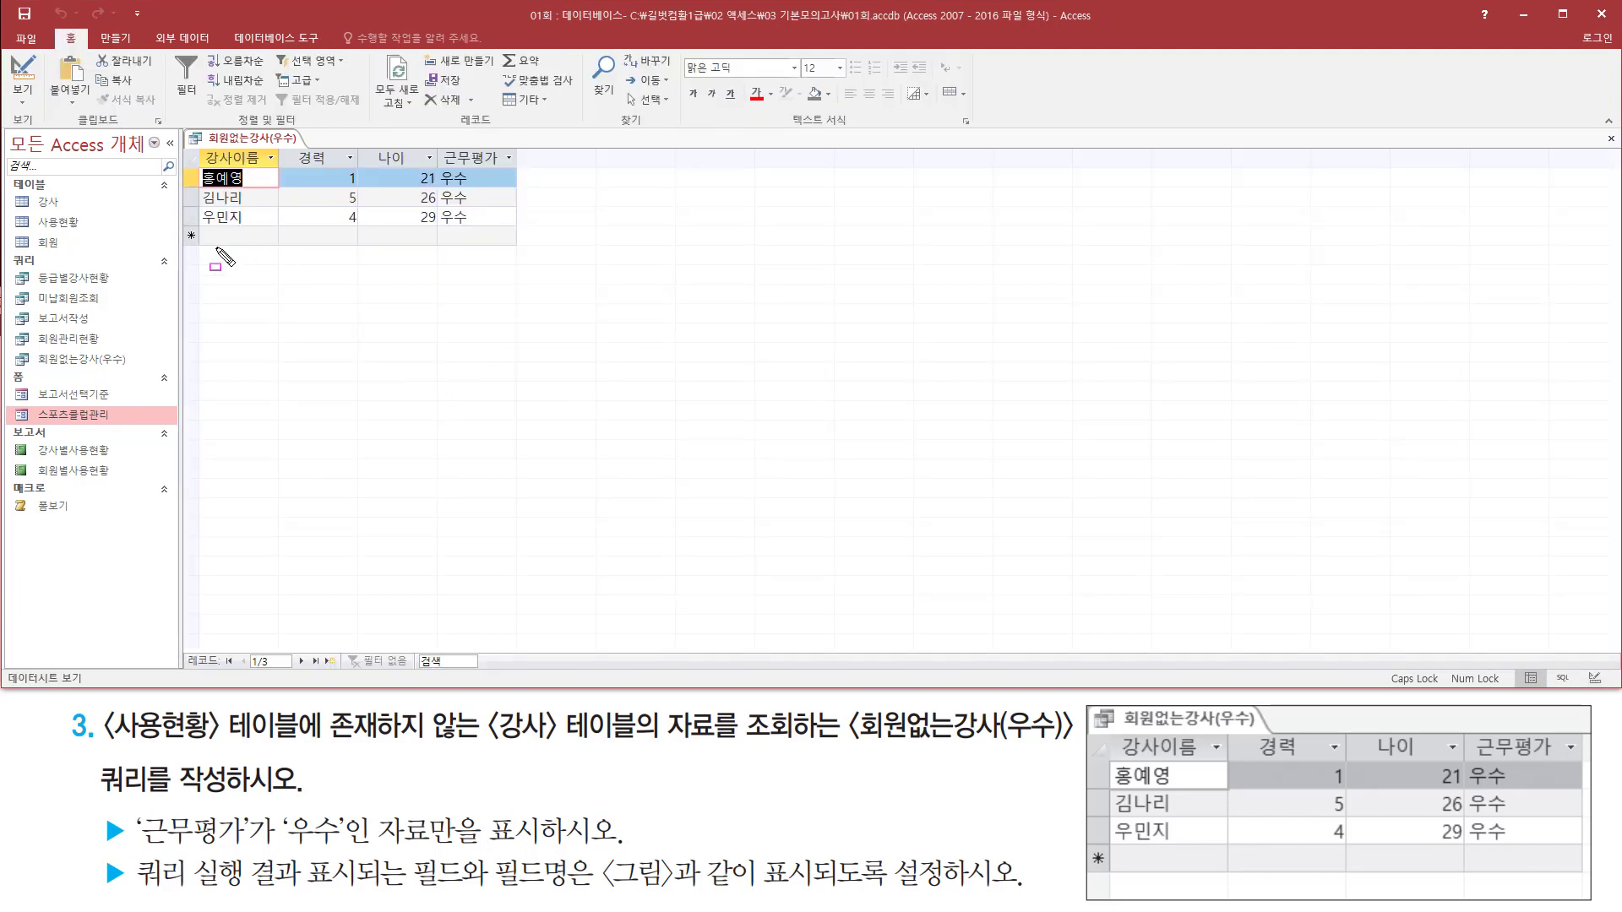
left_click_drag(197, 146, 525, 169)
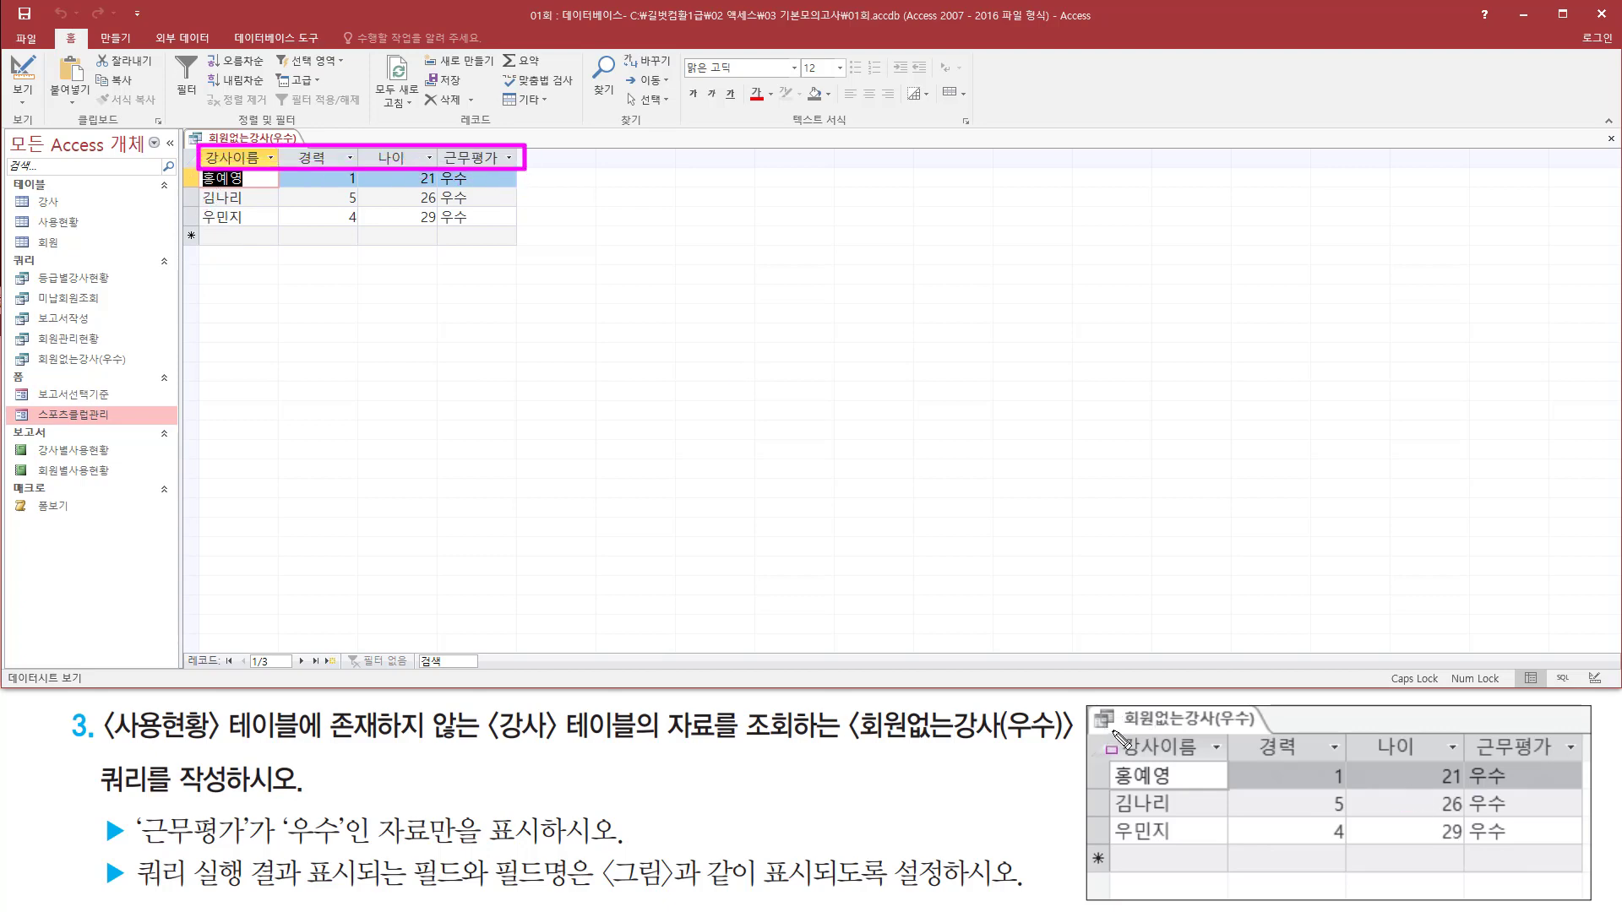
mouse_move(1113, 731)
left_mouse_down()
mouse_move(1234, 773)
mouse_move(1504, 799)
mouse_move(1577, 757)
left_mouse_up()
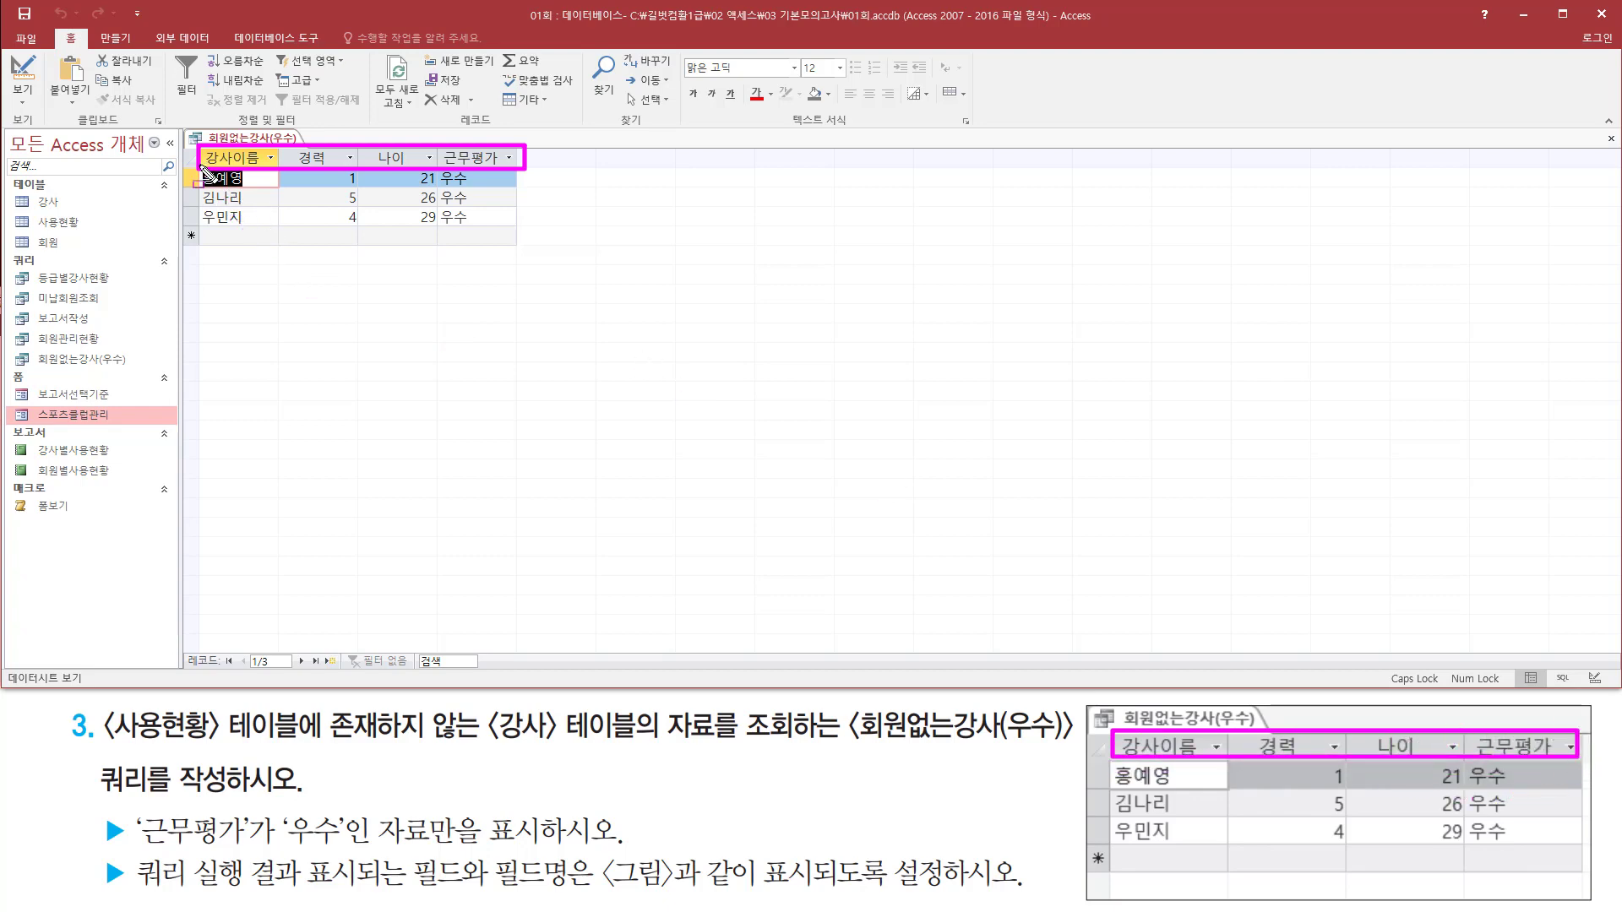
mouse_move(201, 168)
left_mouse_down()
mouse_move(253, 187)
mouse_move(255, 227)
left_mouse_up()
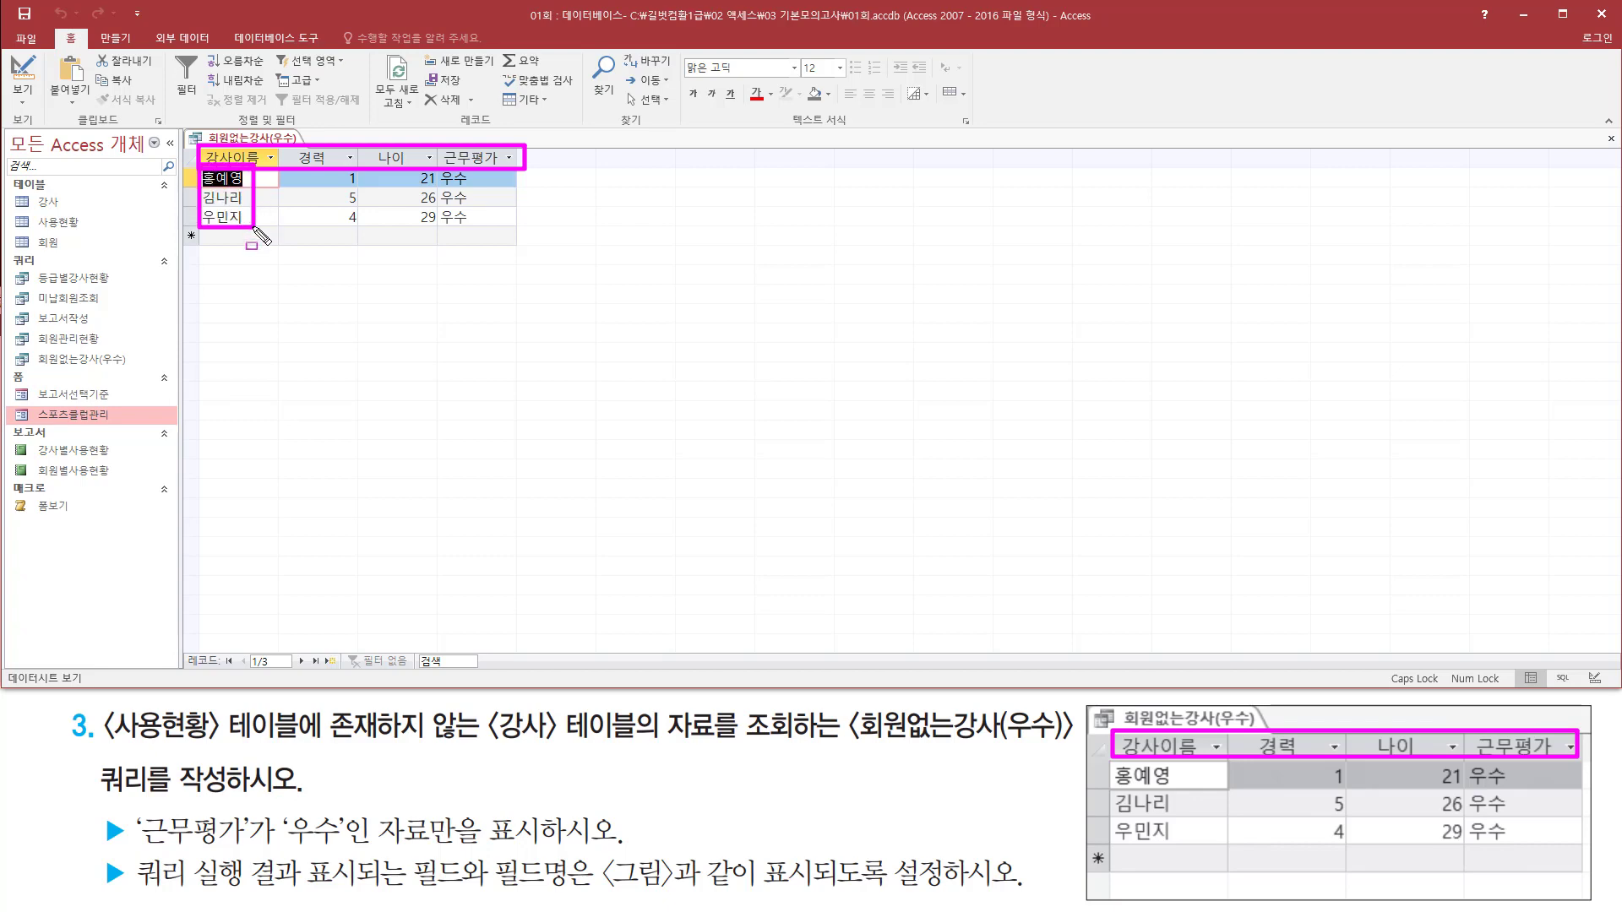
mouse_move(1109, 764)
left_mouse_down()
mouse_move(1159, 850)
mouse_move(1188, 853)
left_mouse_up()
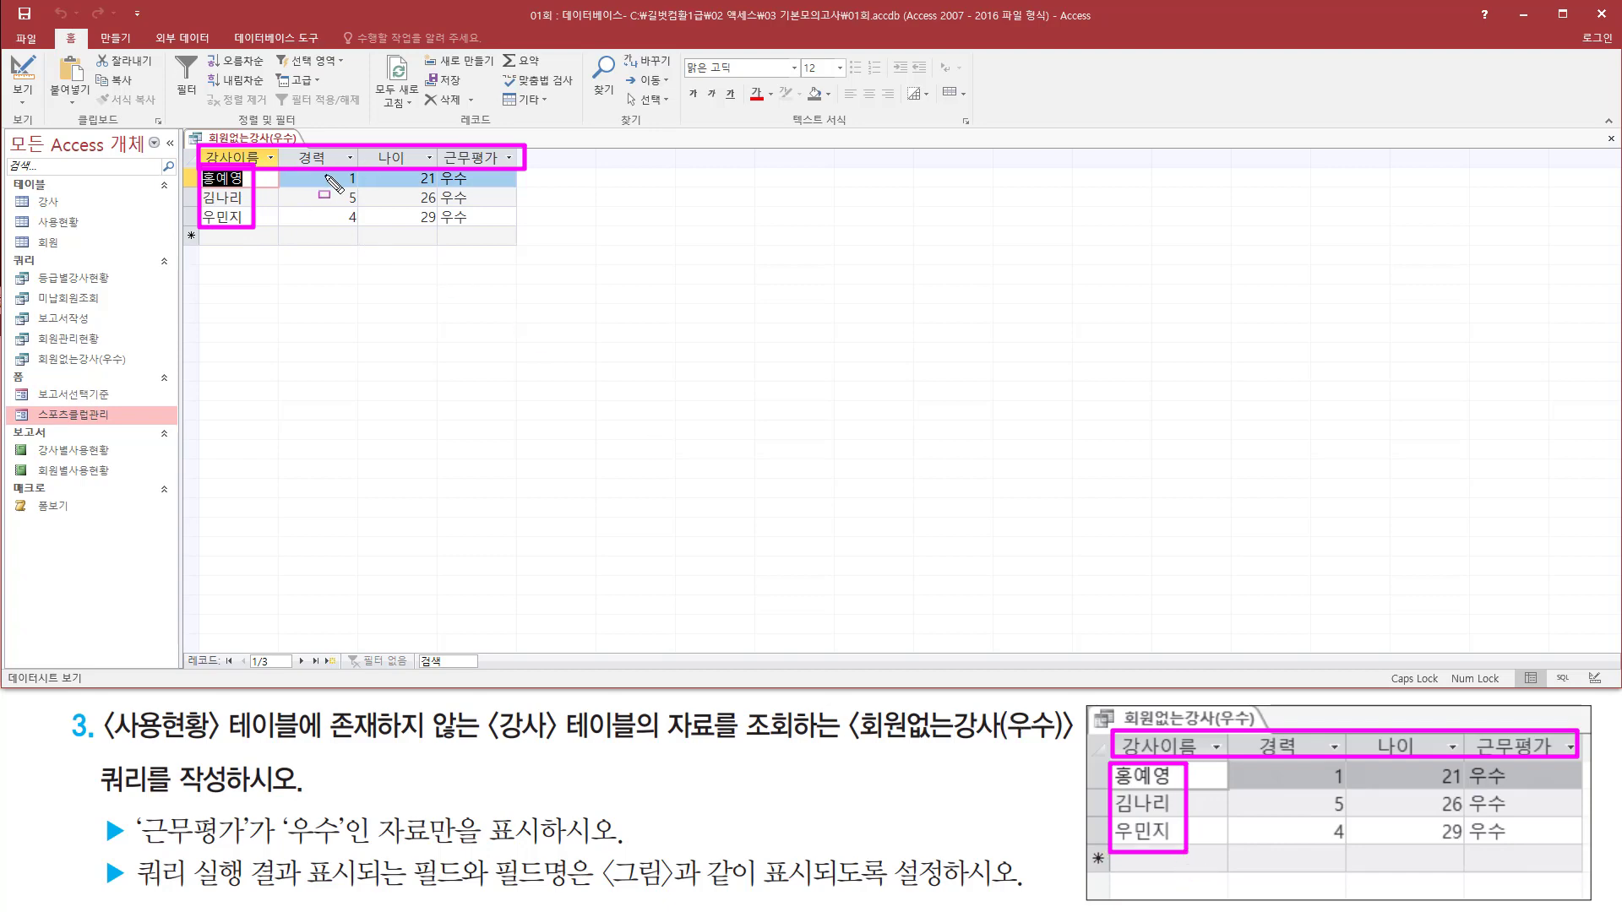
left_click_drag(326, 171, 359, 233)
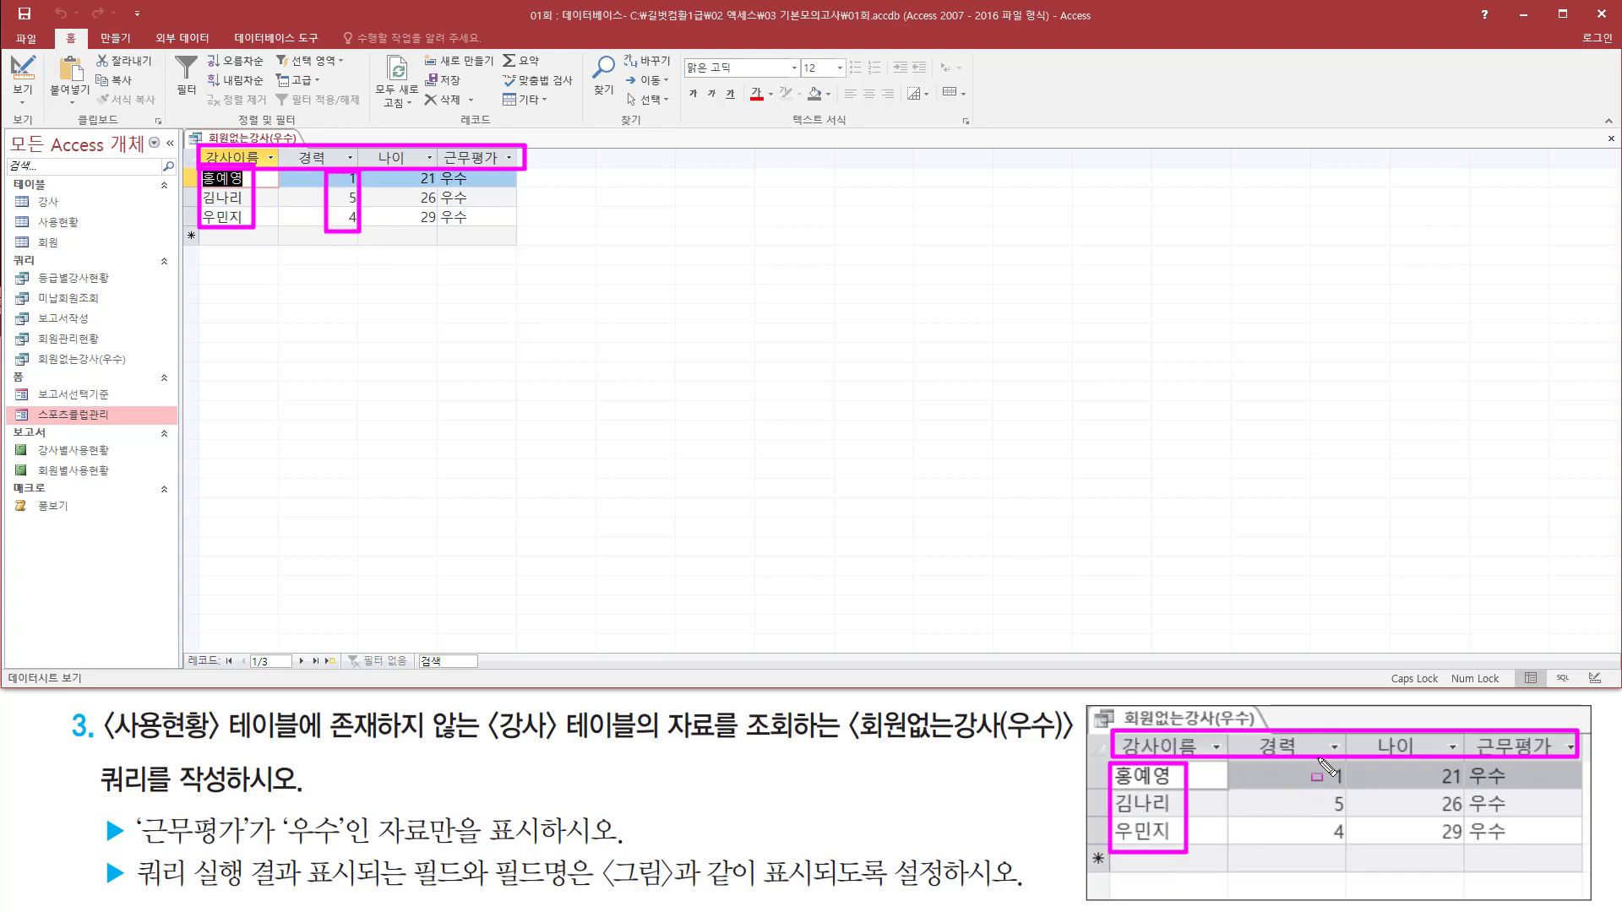
left_click_drag(1317, 758, 1361, 842)
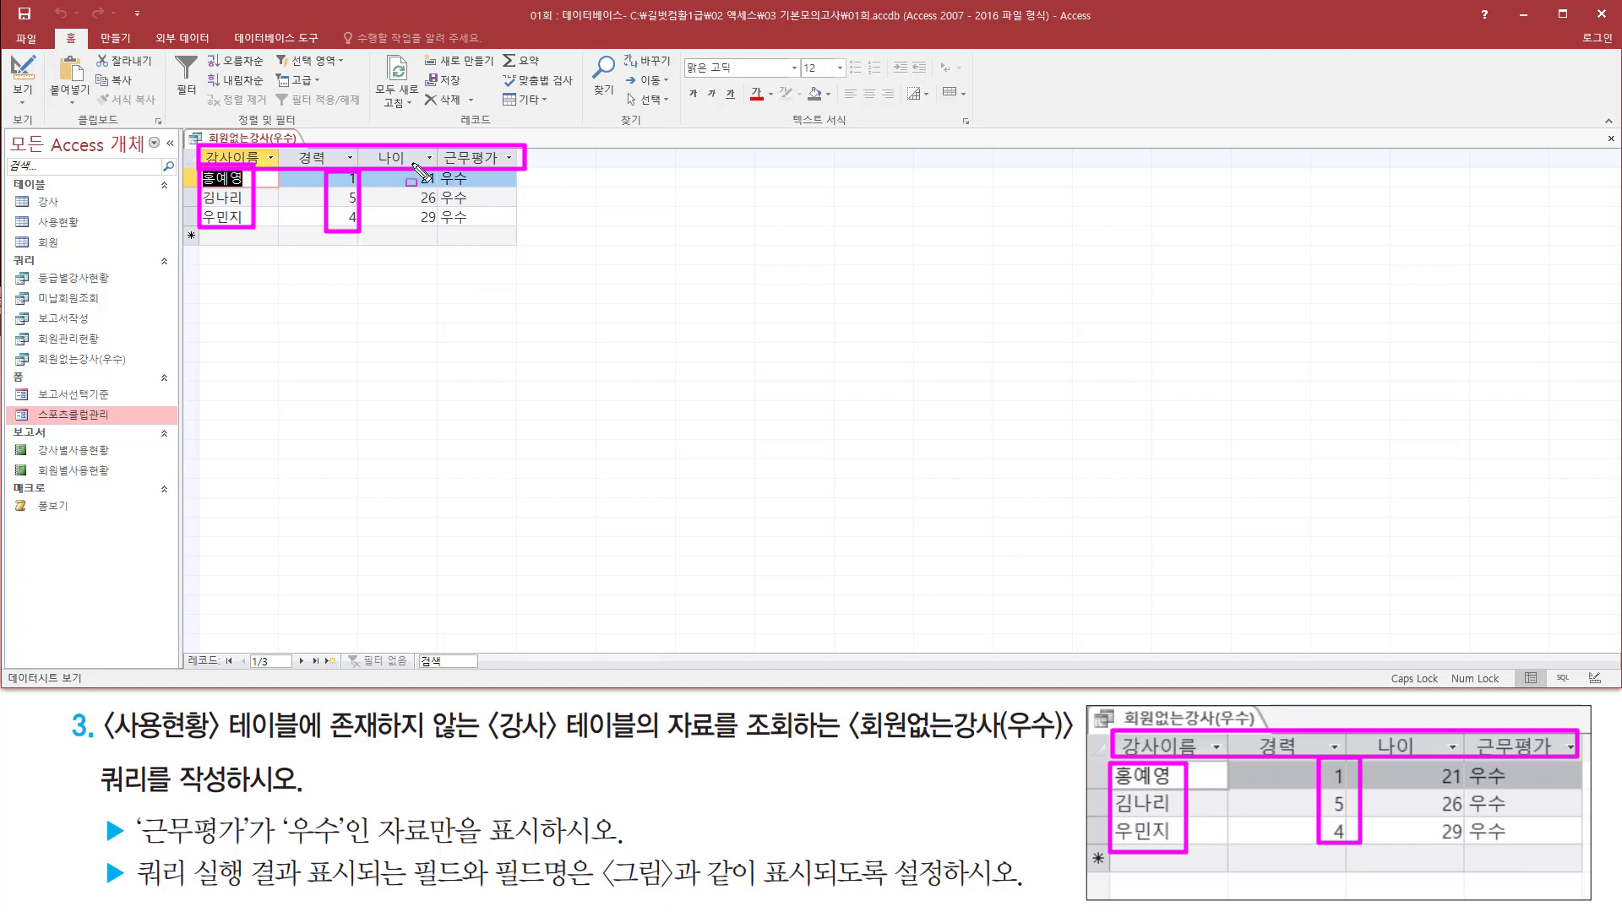
left_click_drag(414, 166, 441, 226)
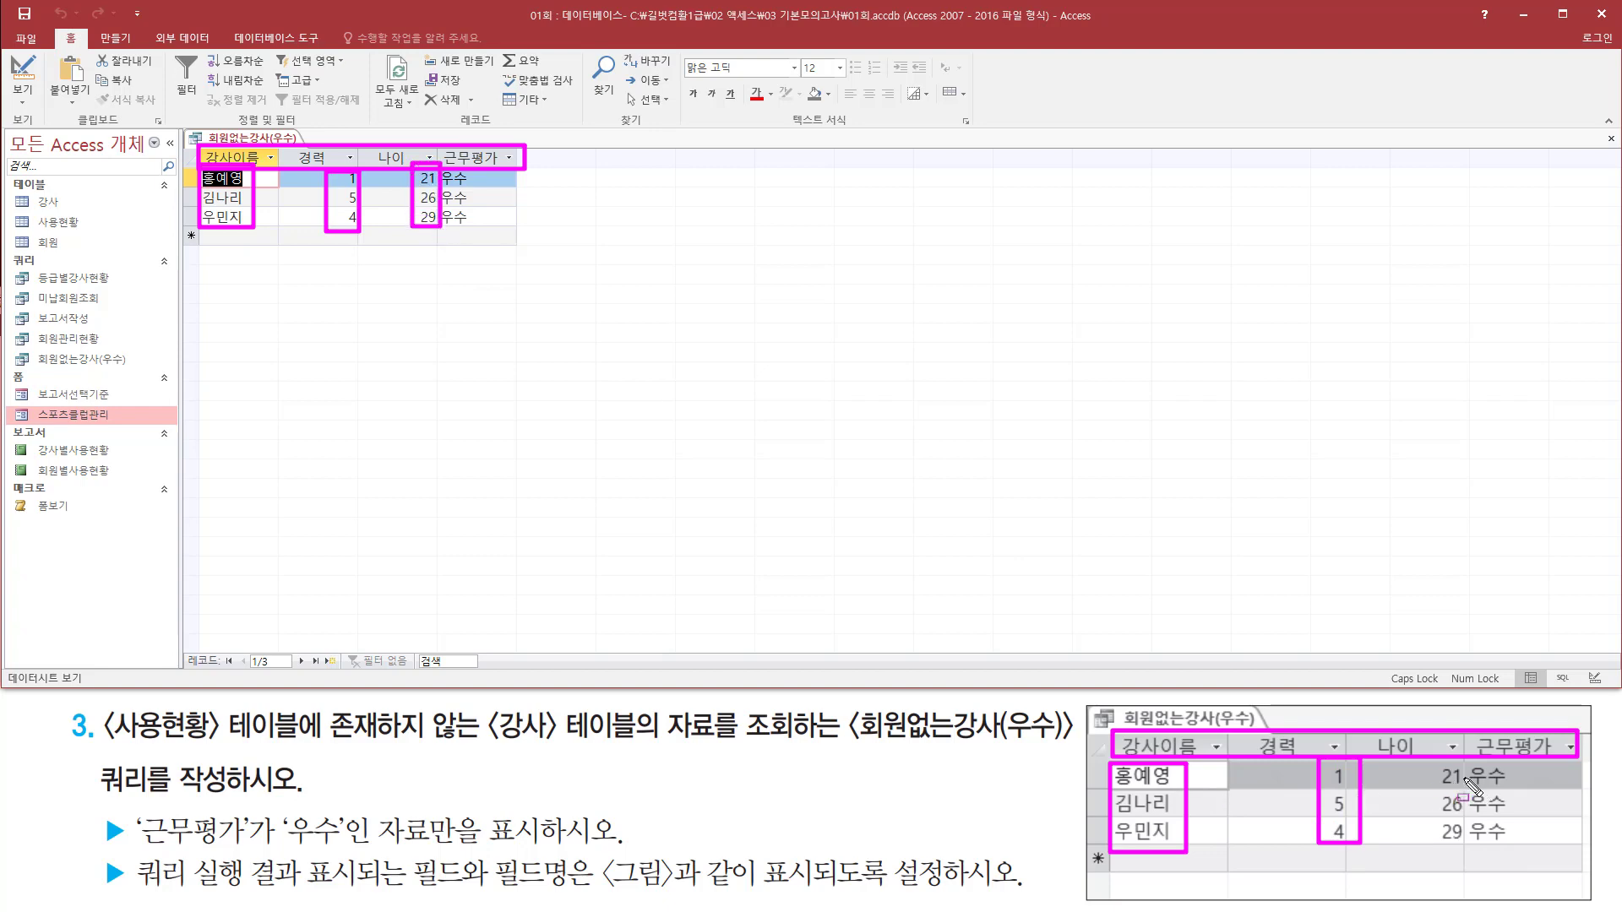
mouse_move(1450, 758)
left_mouse_down()
mouse_move(1428, 819)
mouse_move(1460, 869)
mouse_move(1459, 760)
mouse_move(1470, 802)
mouse_move(1507, 837)
left_mouse_up()
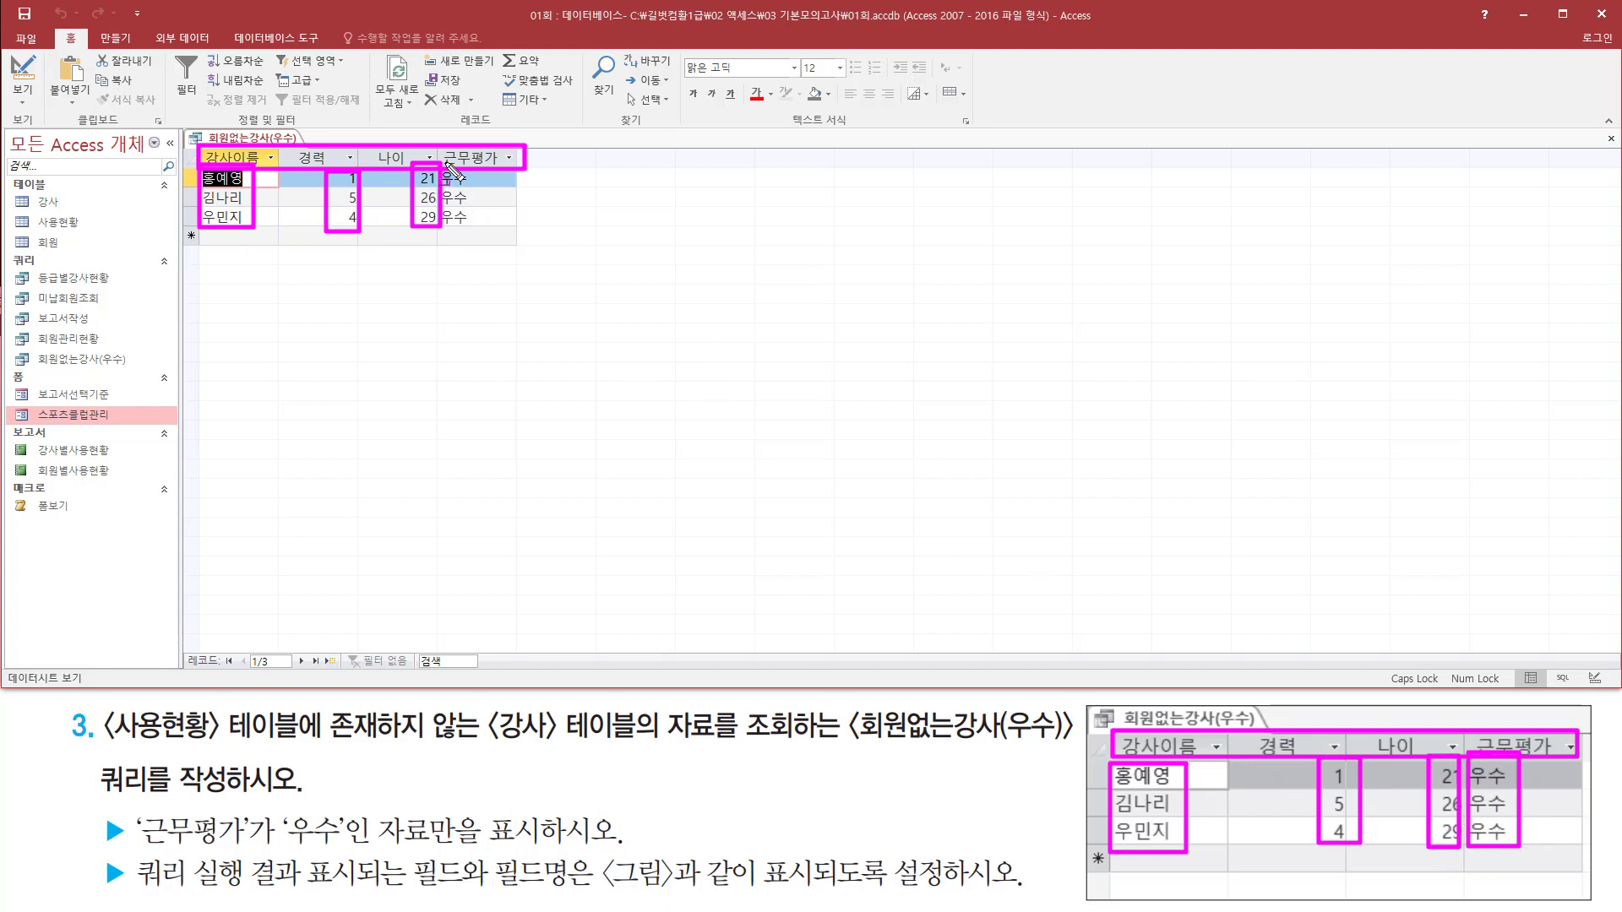
left_click_drag(447, 164, 472, 228)
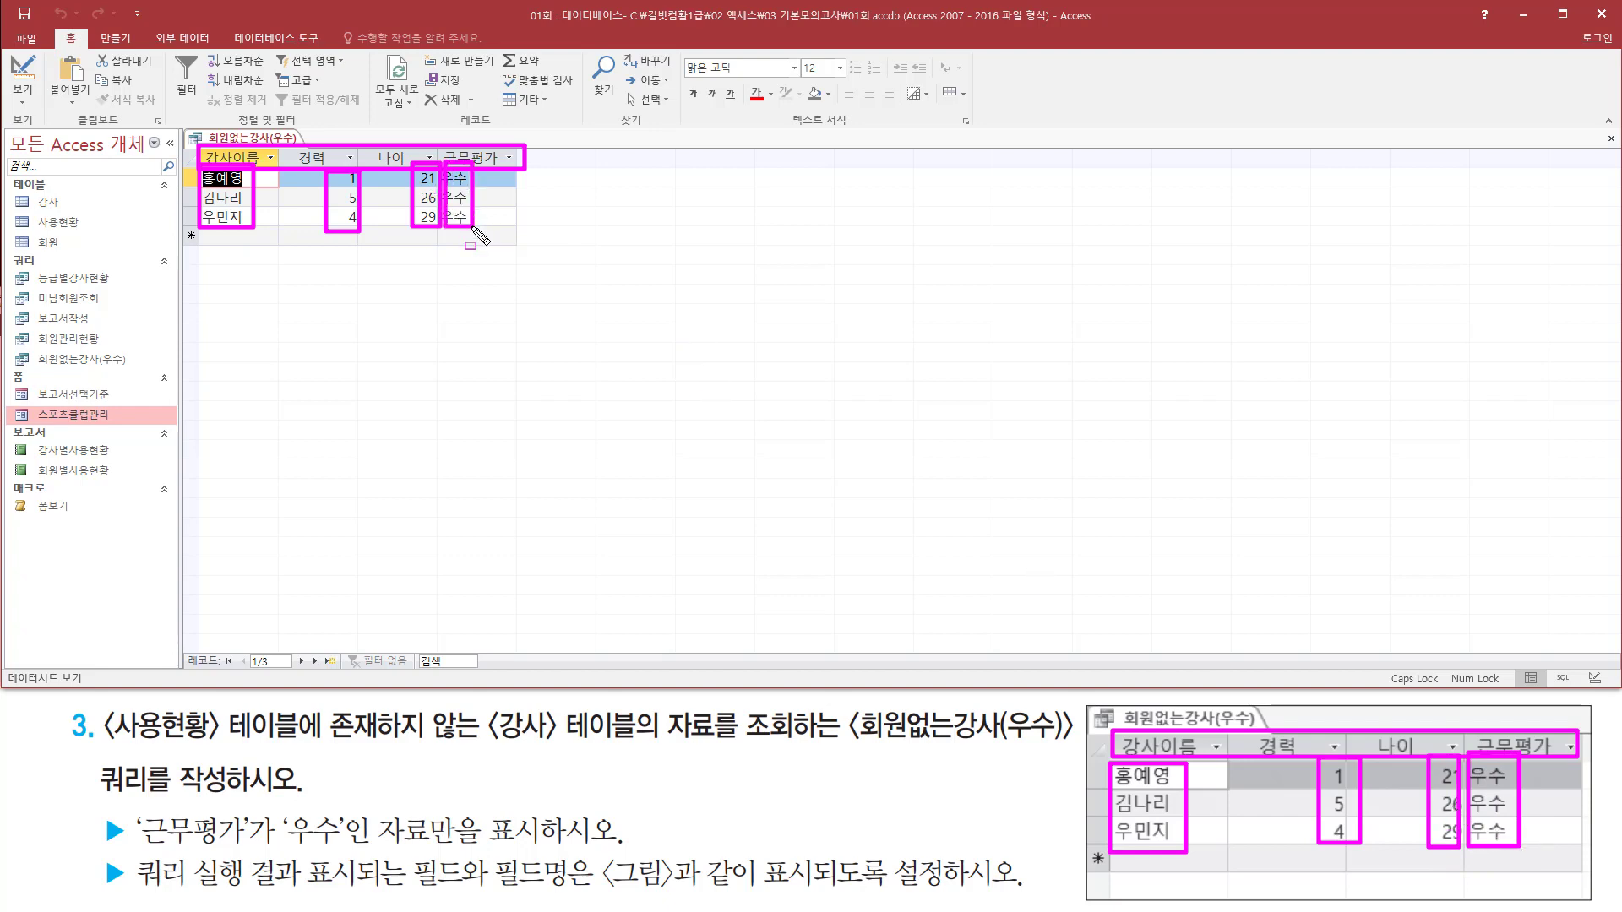
key("Escape")
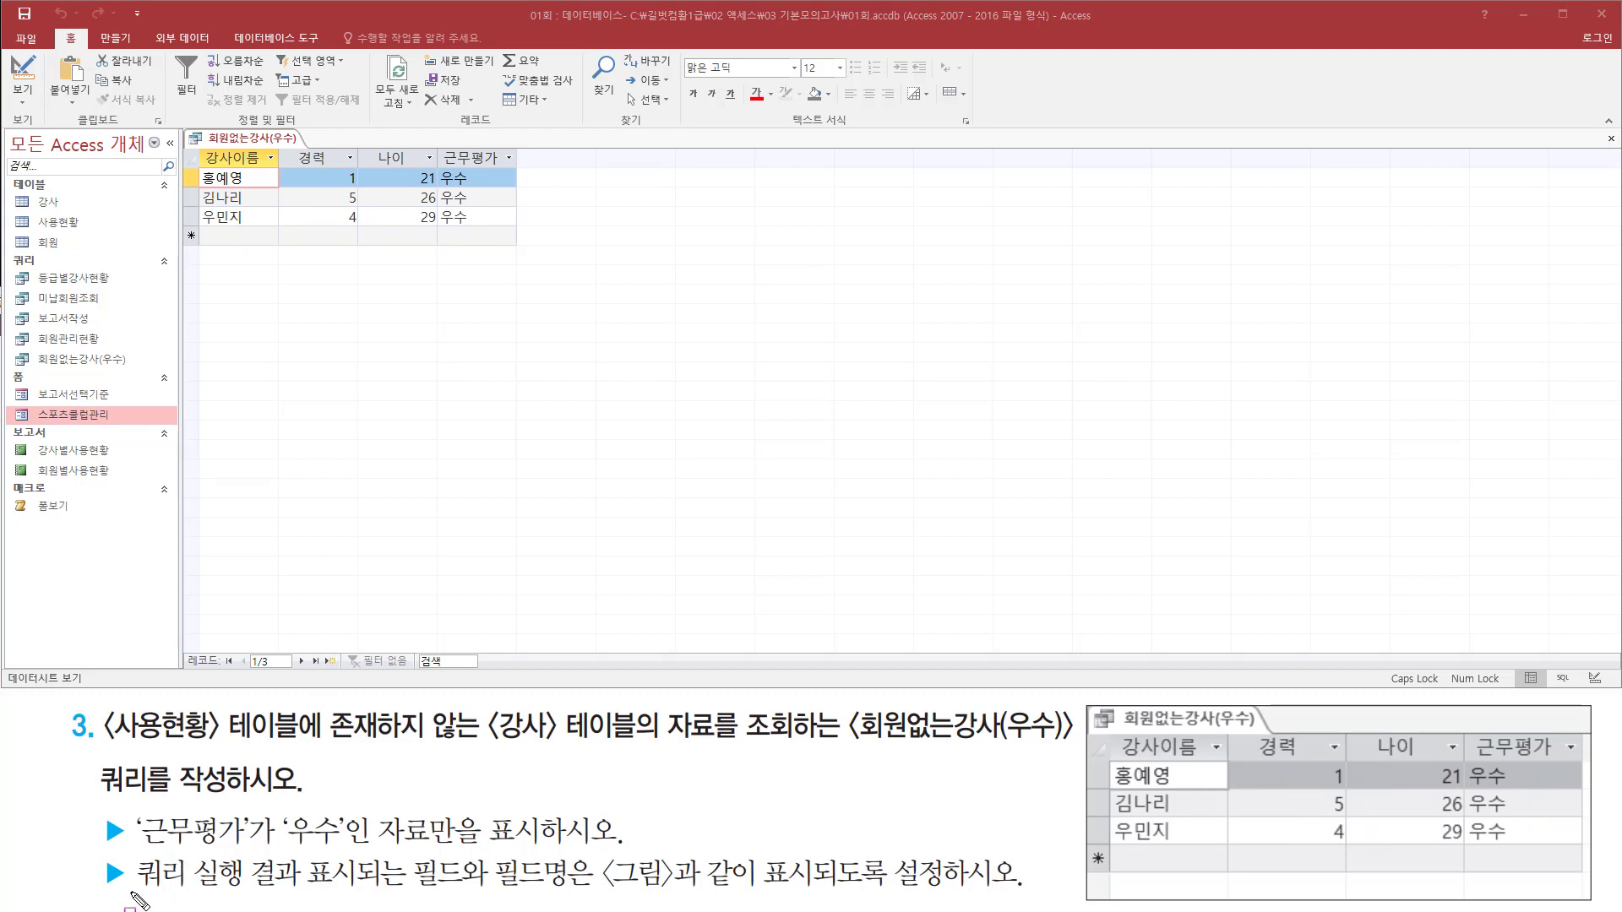
left_click_drag(129, 894, 296, 894)
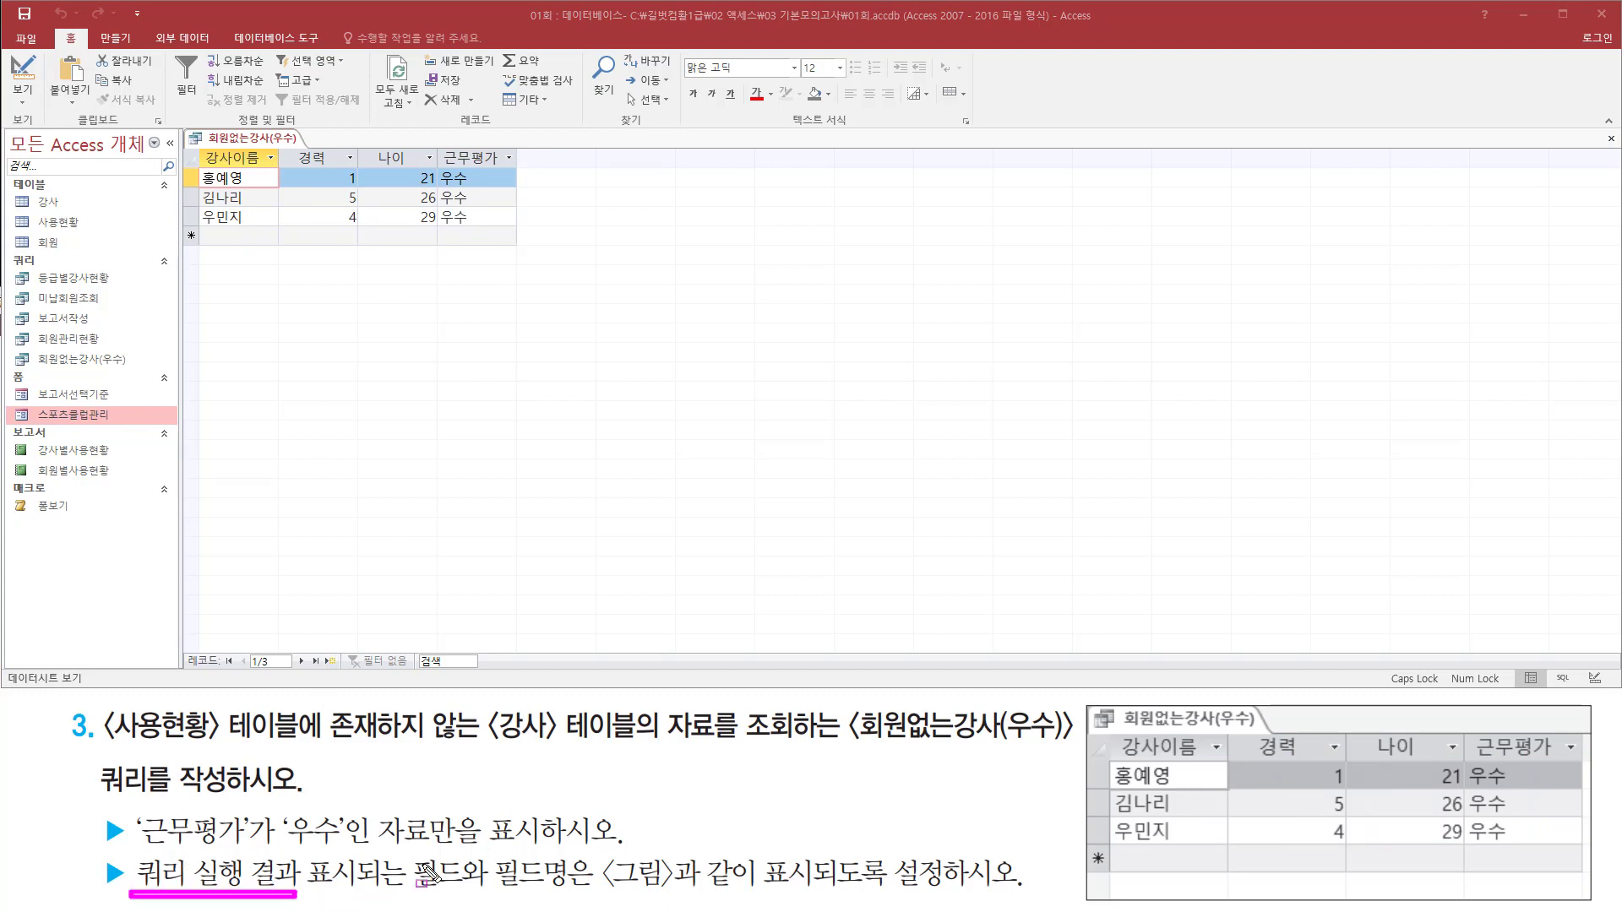
mouse_move(415, 849)
left_mouse_down()
mouse_move(577, 904)
mouse_move(859, 900)
mouse_move(814, 899)
left_mouse_up()
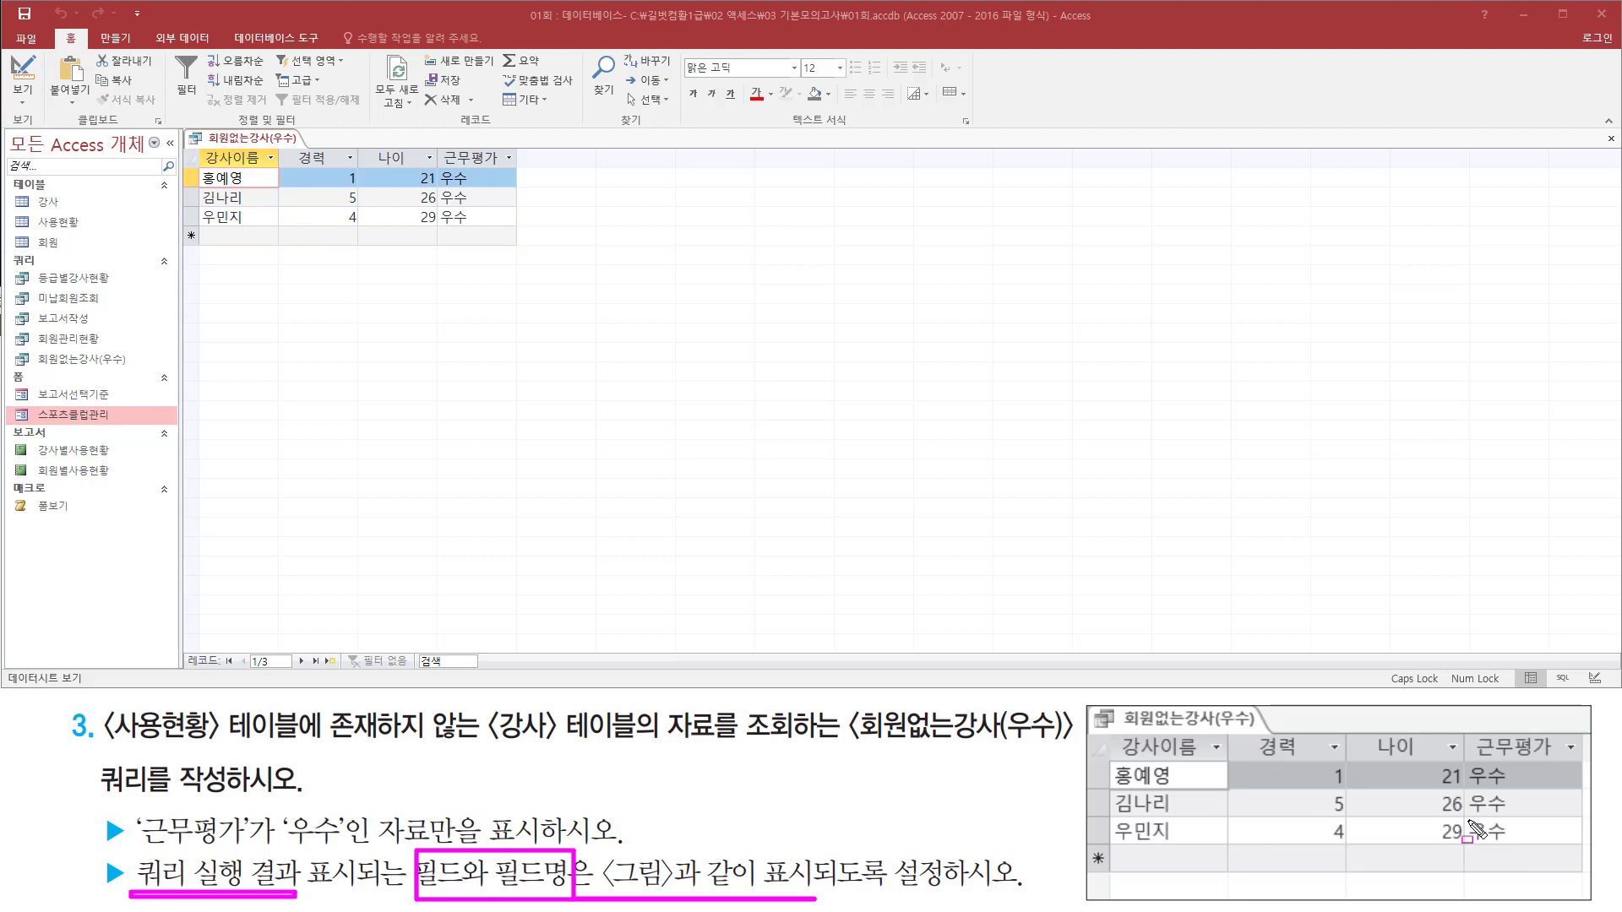
key("Escape")
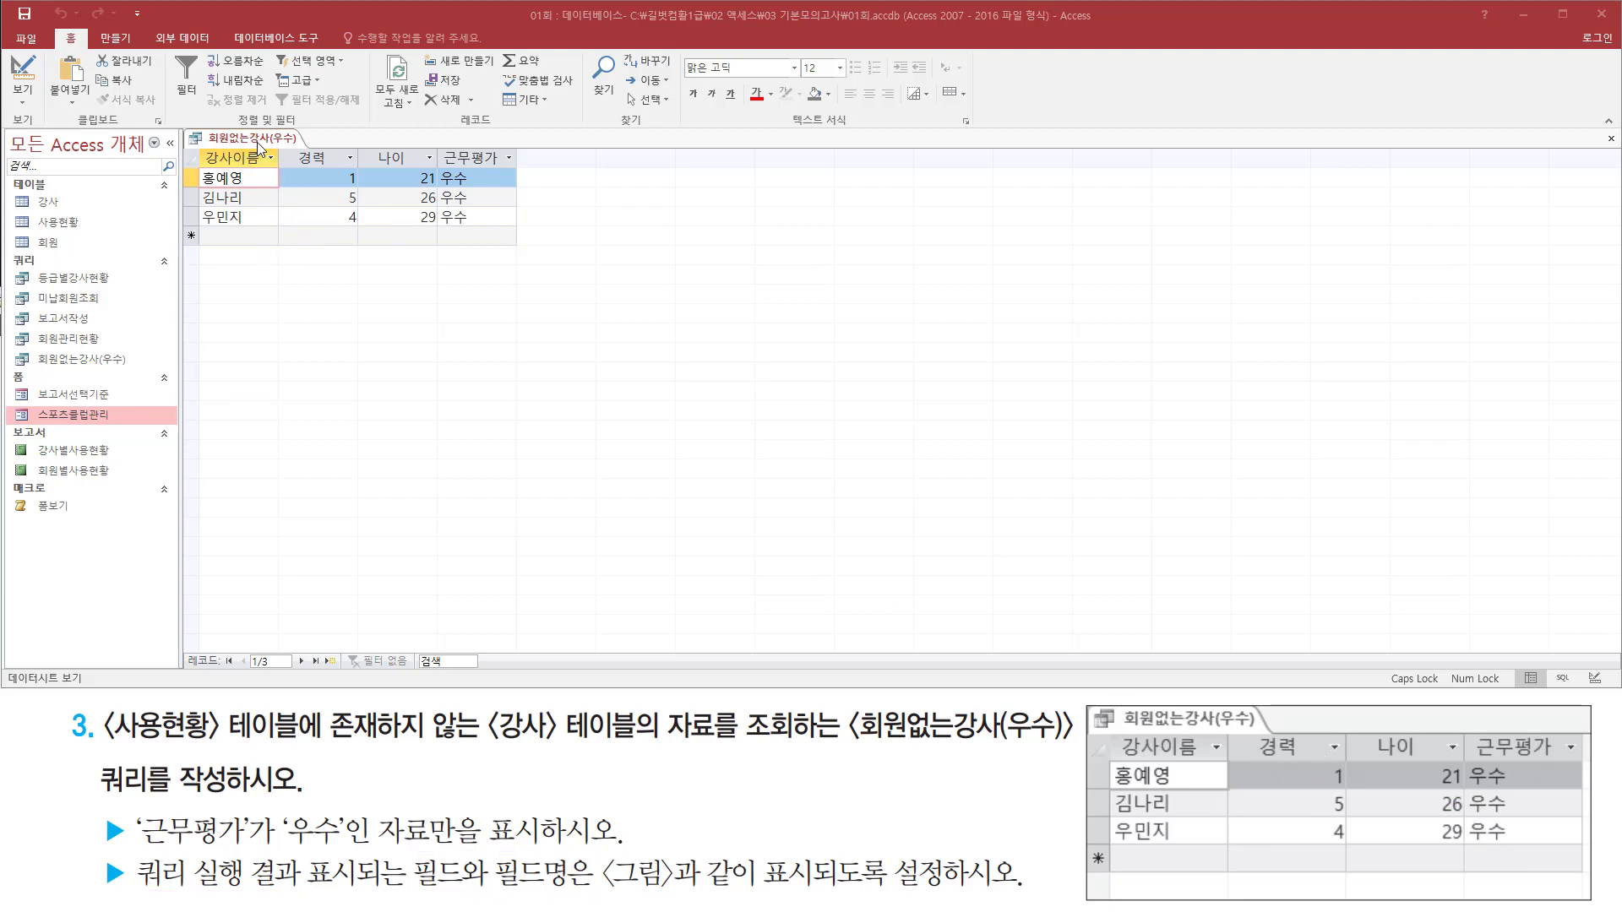
Step: Close the 회원없는강사(우수) query and save its design changes
right_click(259, 140)
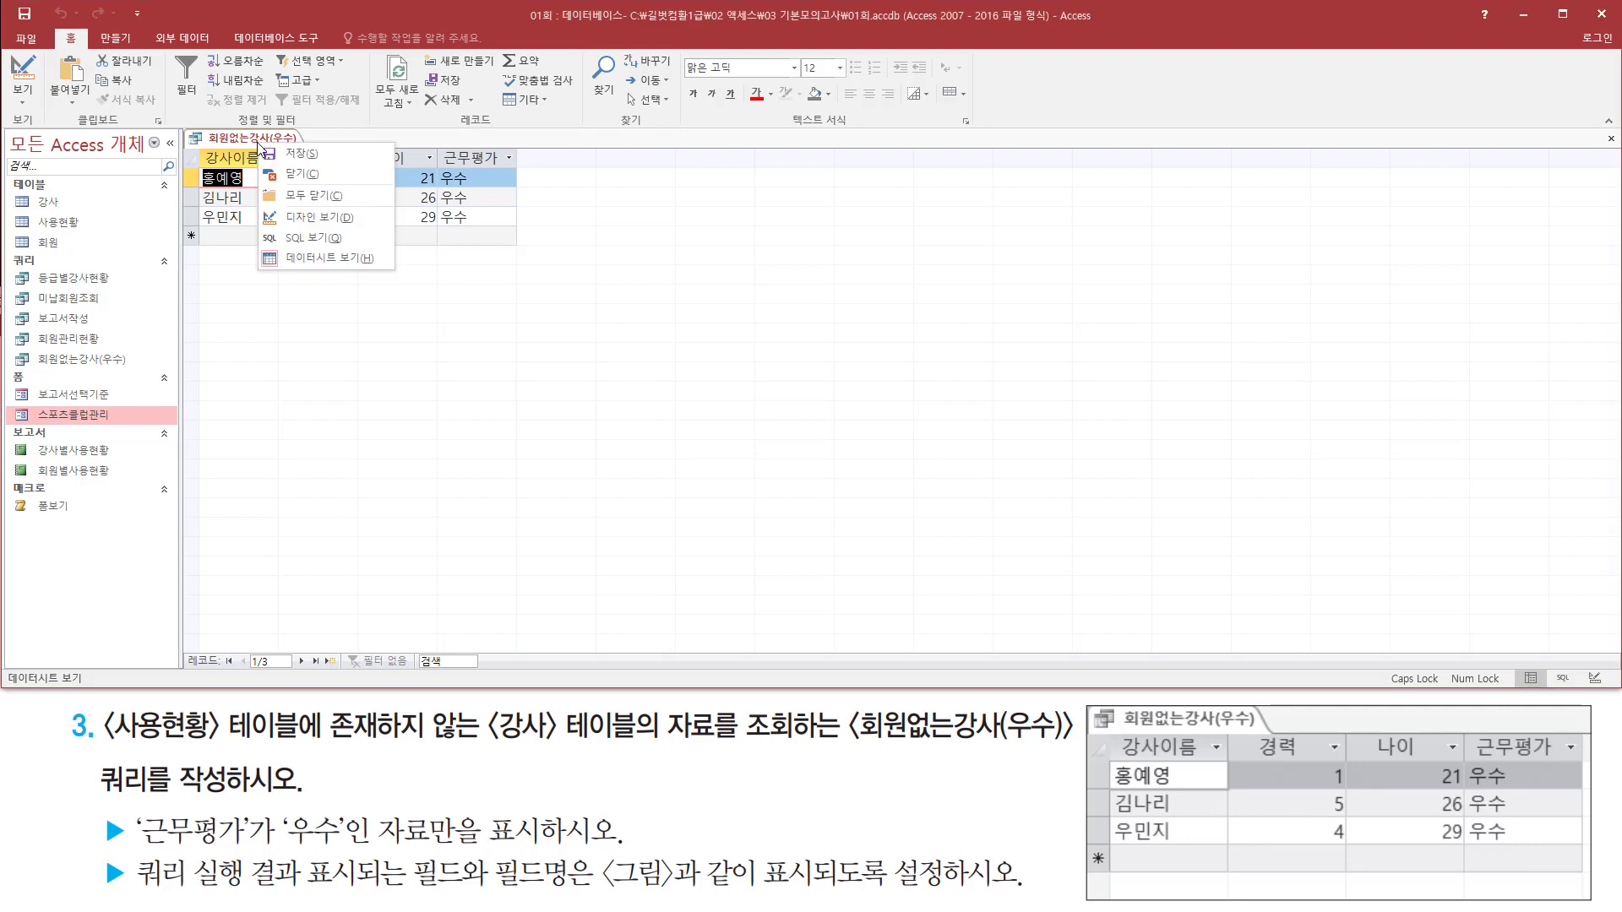
left_click(310, 175)
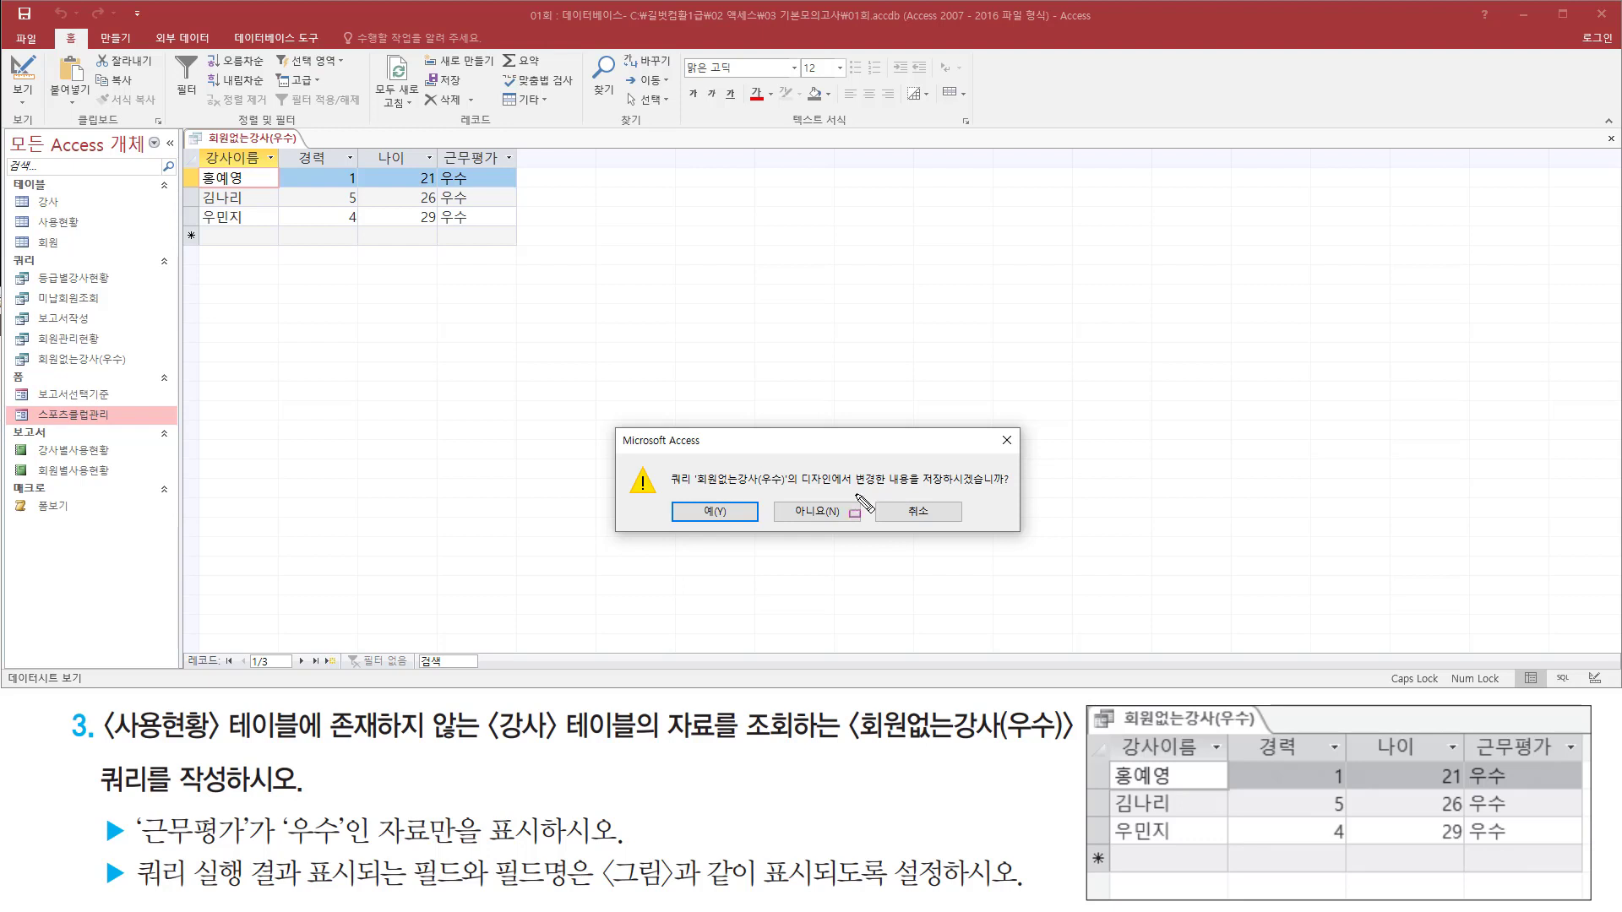
left_click_drag(853, 494, 1012, 491)
left_click_drag(664, 497, 767, 531)
key("Escape")
left_click(742, 514)
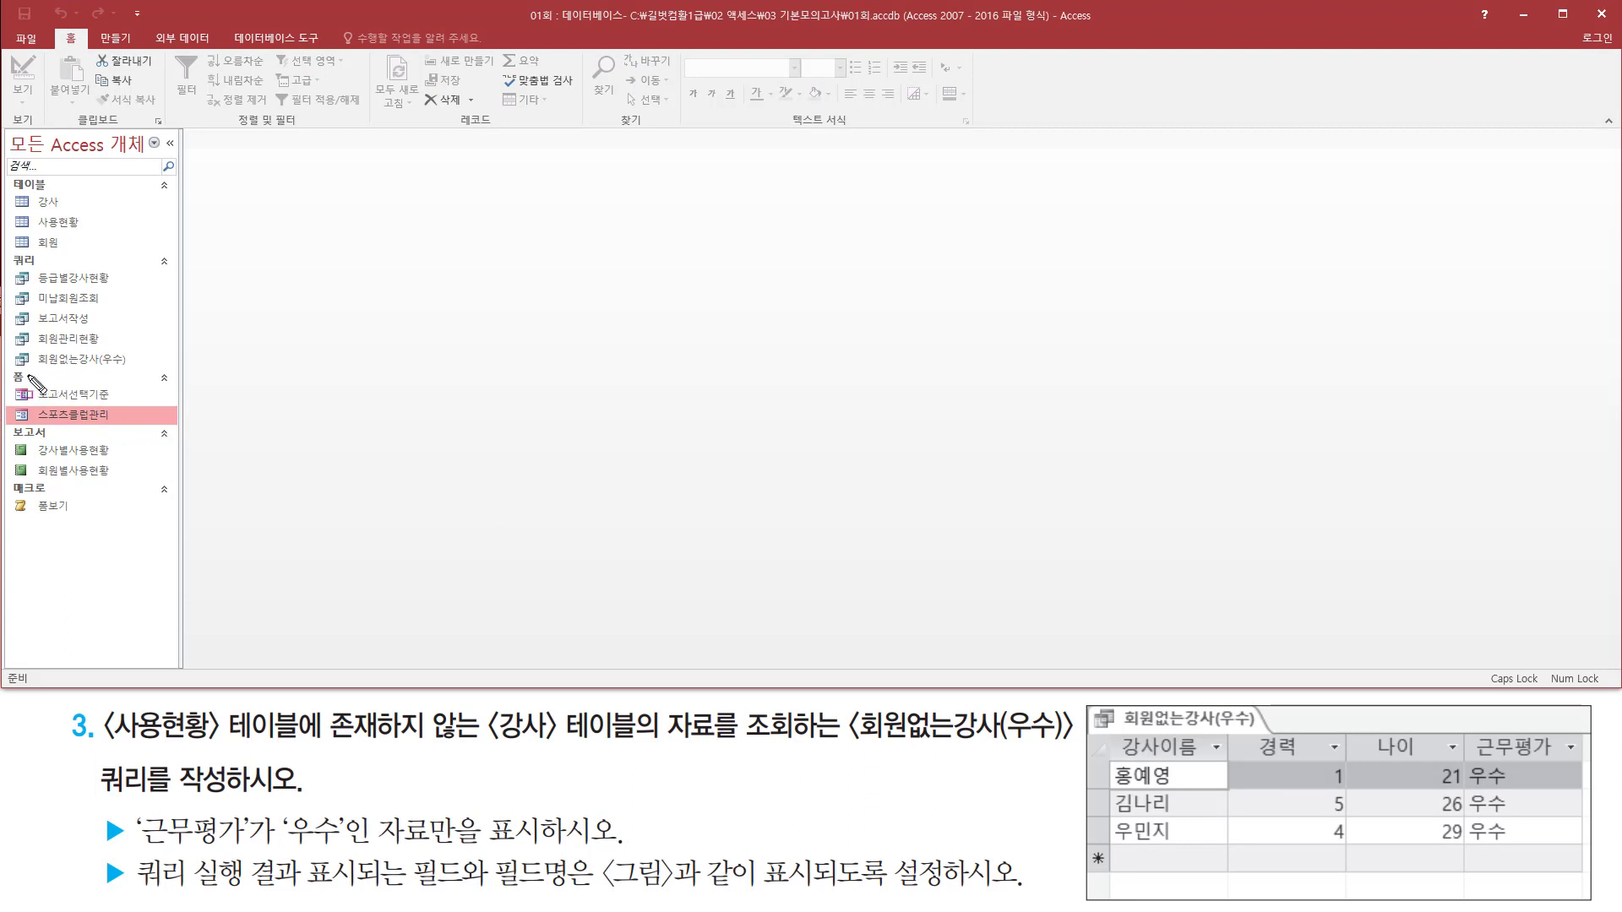
mouse_move(17, 372)
left_mouse_down()
mouse_move(148, 371)
mouse_move(148, 345)
left_mouse_up()
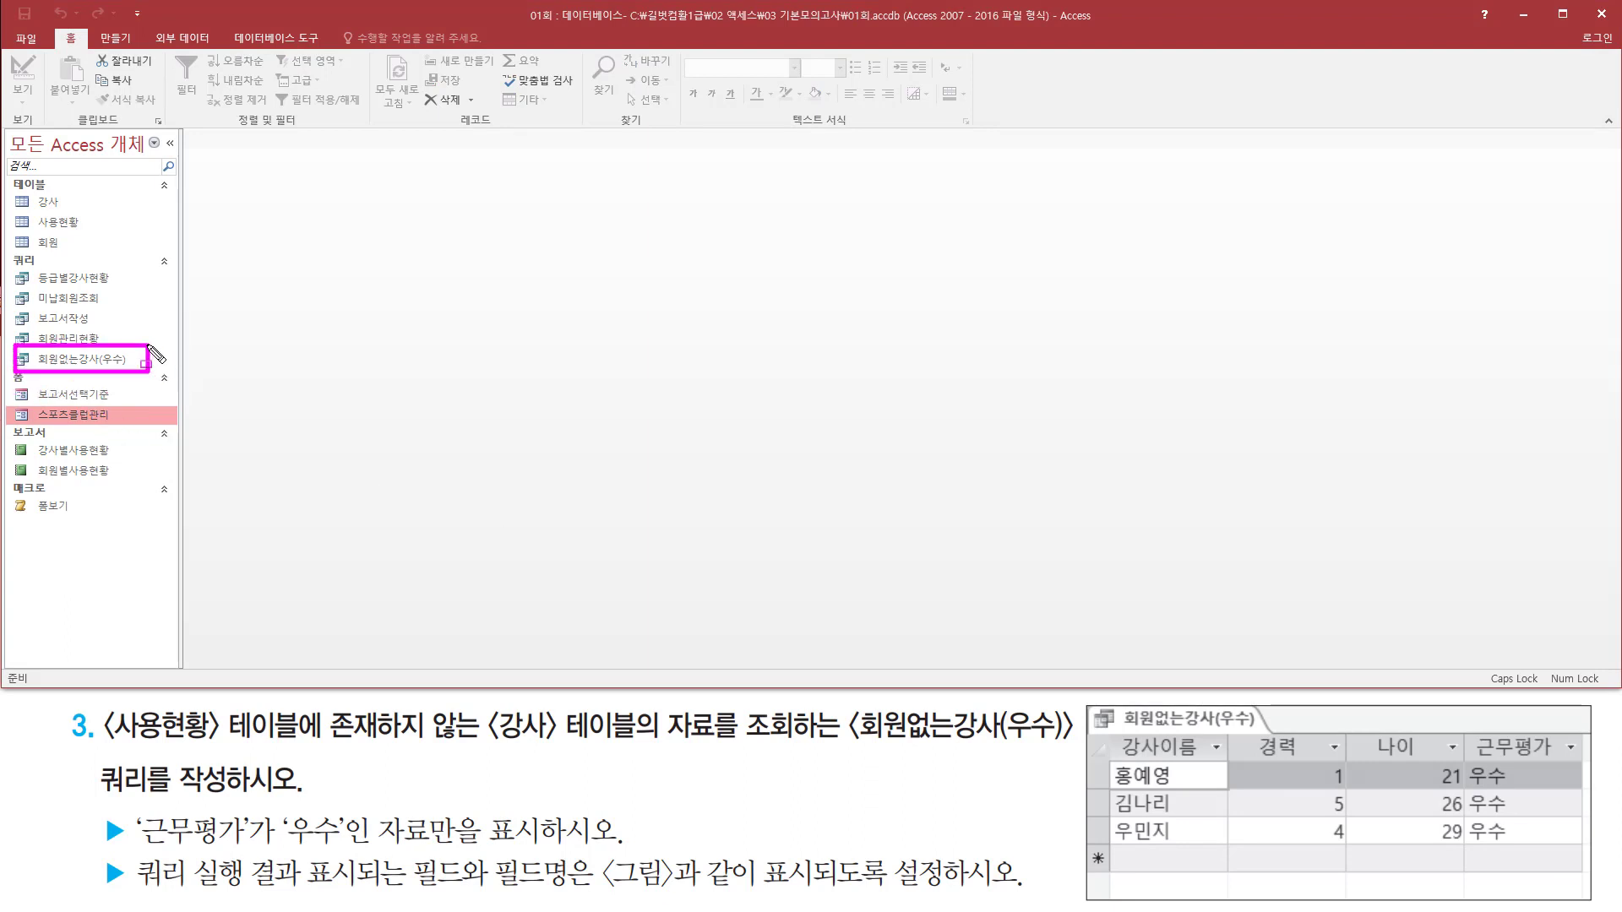
key("Escape")
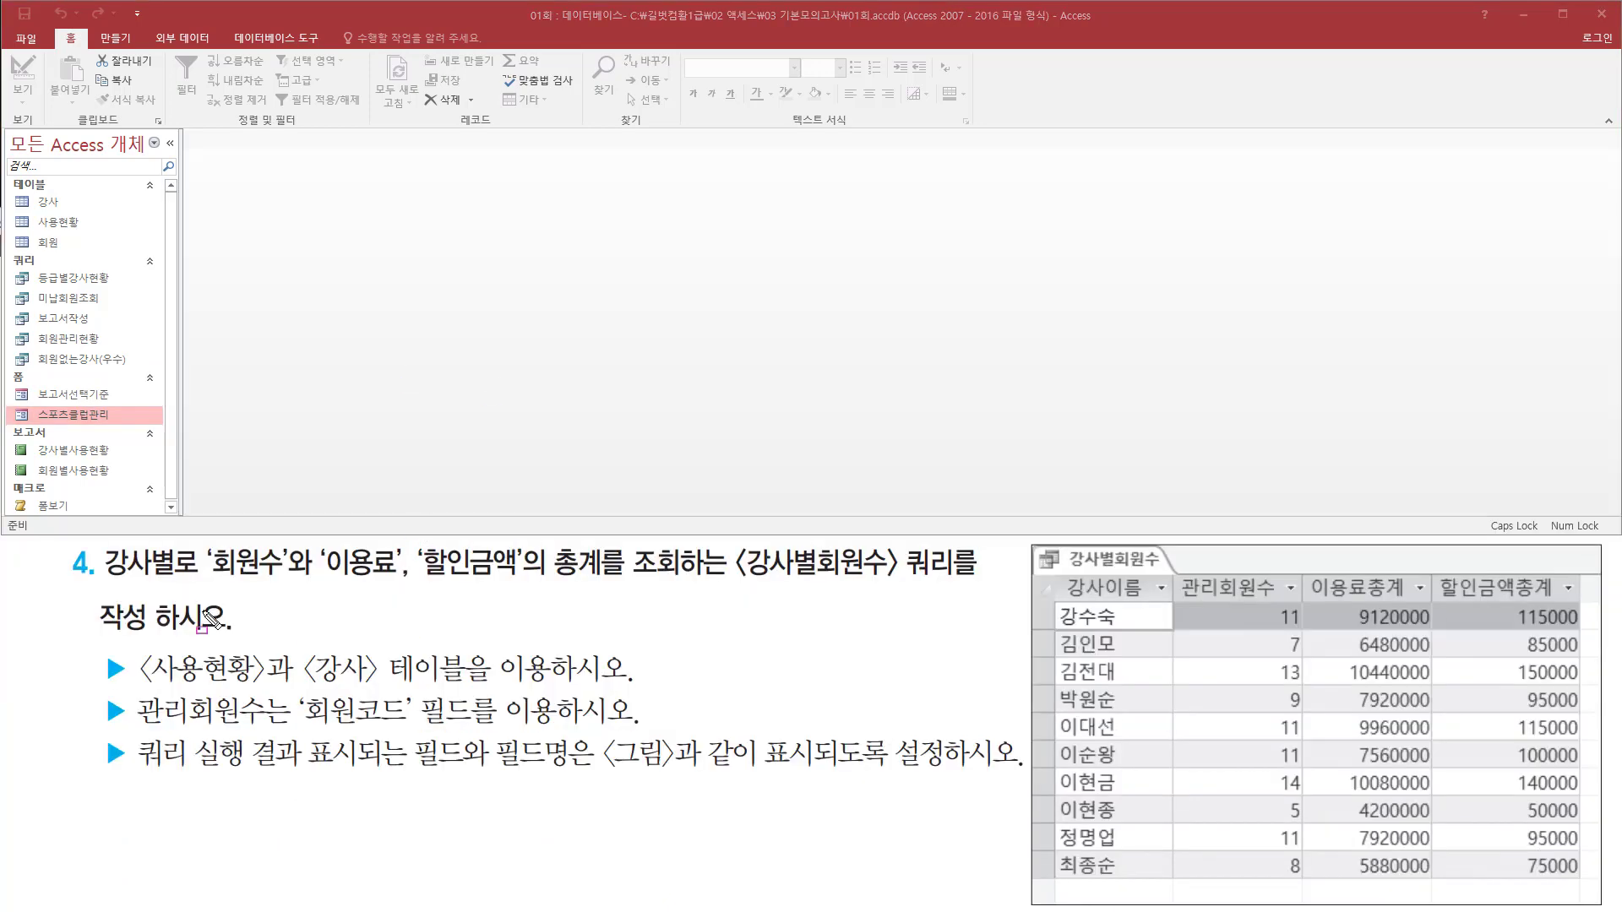
Step: Read task 4's requirements for the 강사별회원수 query: the source tables, the 회원코드 rule, and the field names in the result figure
mouse_move(103, 583)
left_mouse_down()
mouse_move(913, 595)
mouse_move(963, 583)
mouse_move(959, 546)
left_mouse_up()
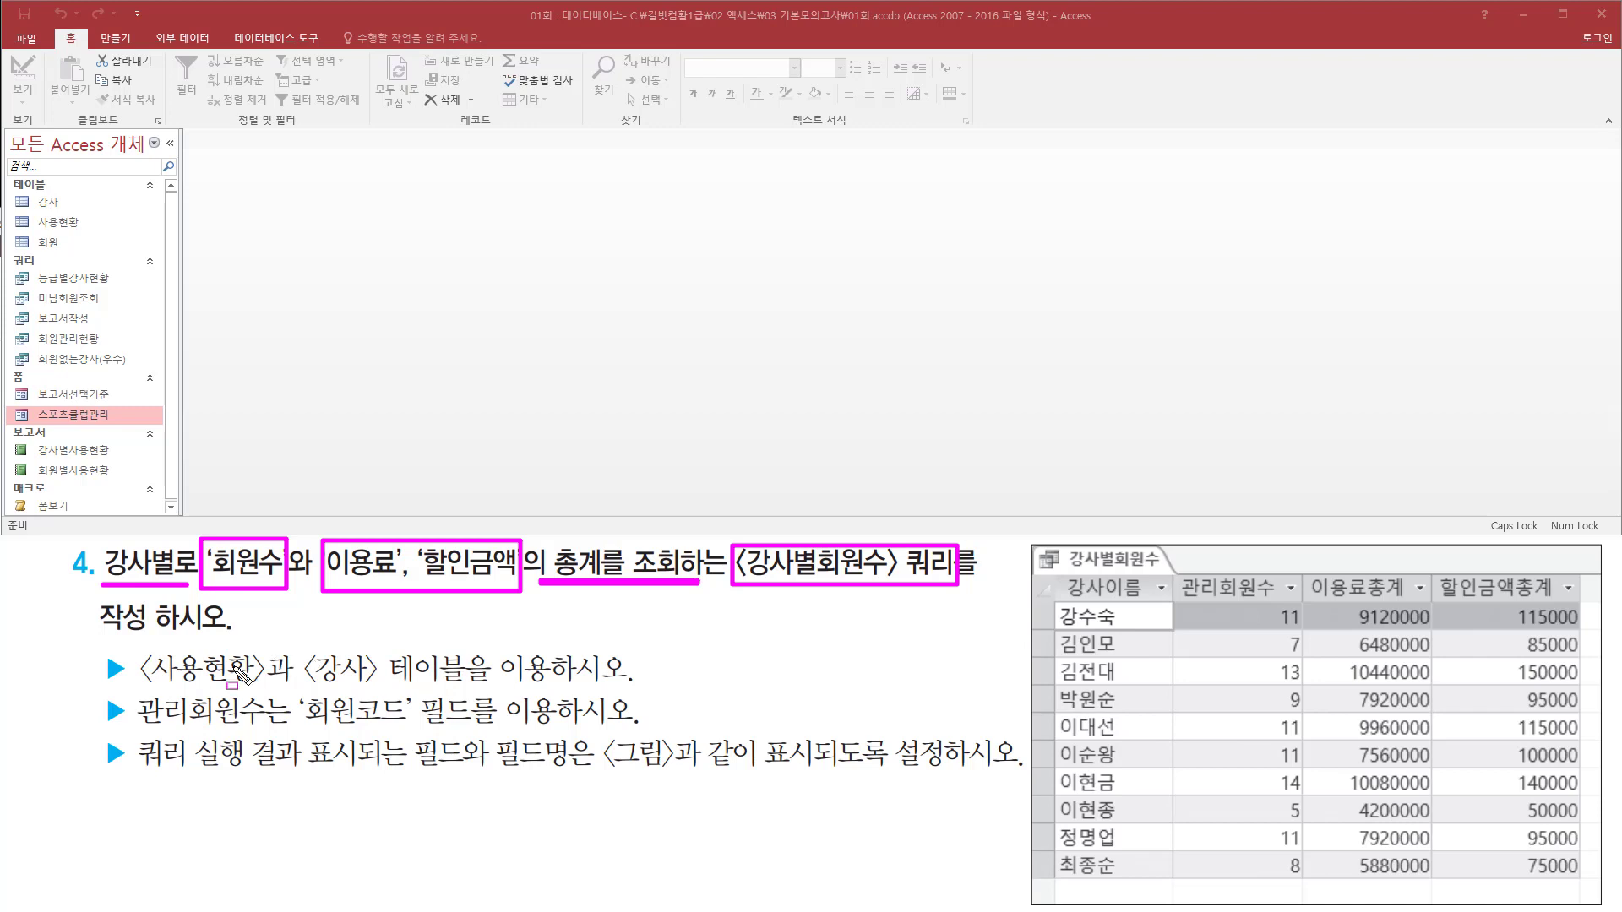
mouse_move(138, 648)
left_mouse_down()
mouse_move(161, 687)
mouse_move(471, 689)
left_mouse_up()
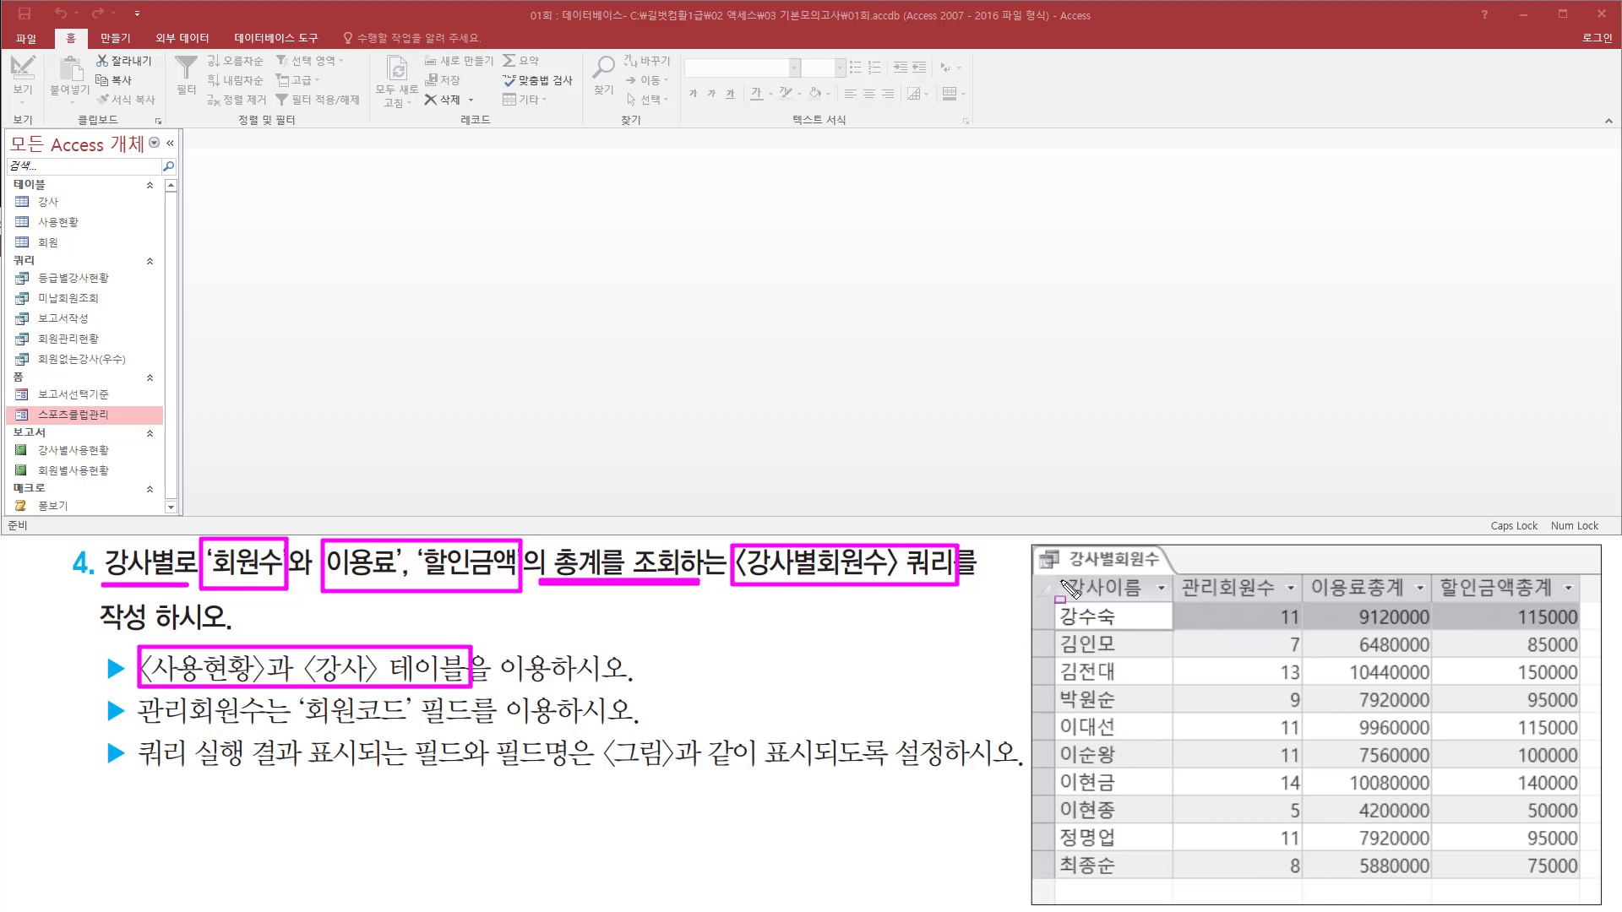
mouse_move(1062, 581)
left_mouse_down()
mouse_move(1137, 615)
mouse_move(1301, 610)
mouse_move(1312, 890)
left_mouse_up()
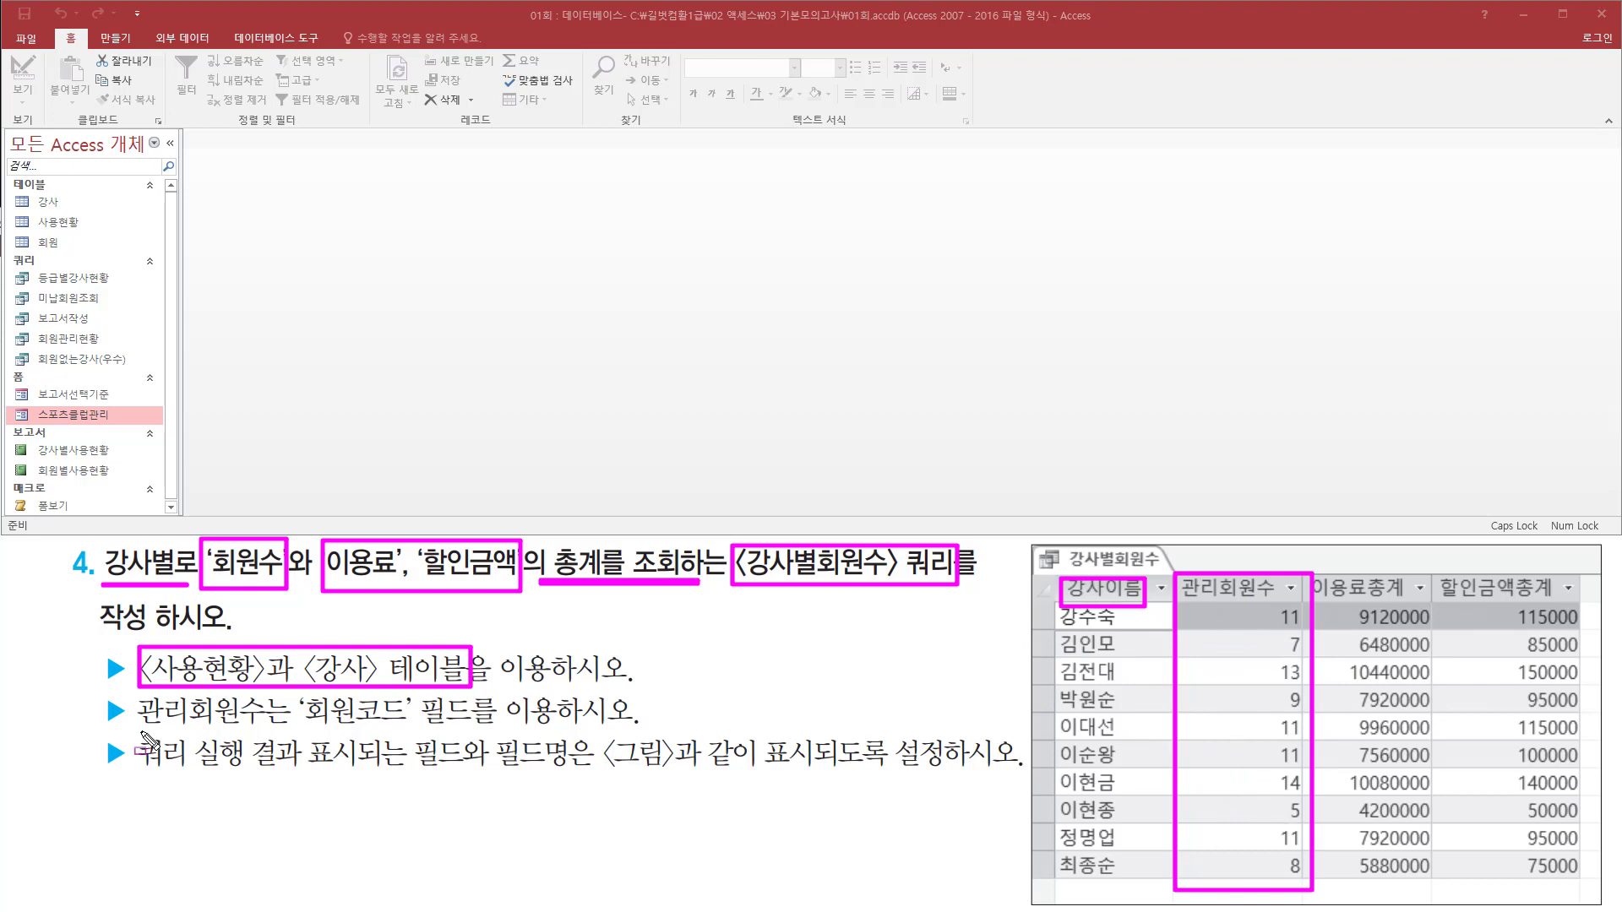
left_click_drag(136, 725, 477, 729)
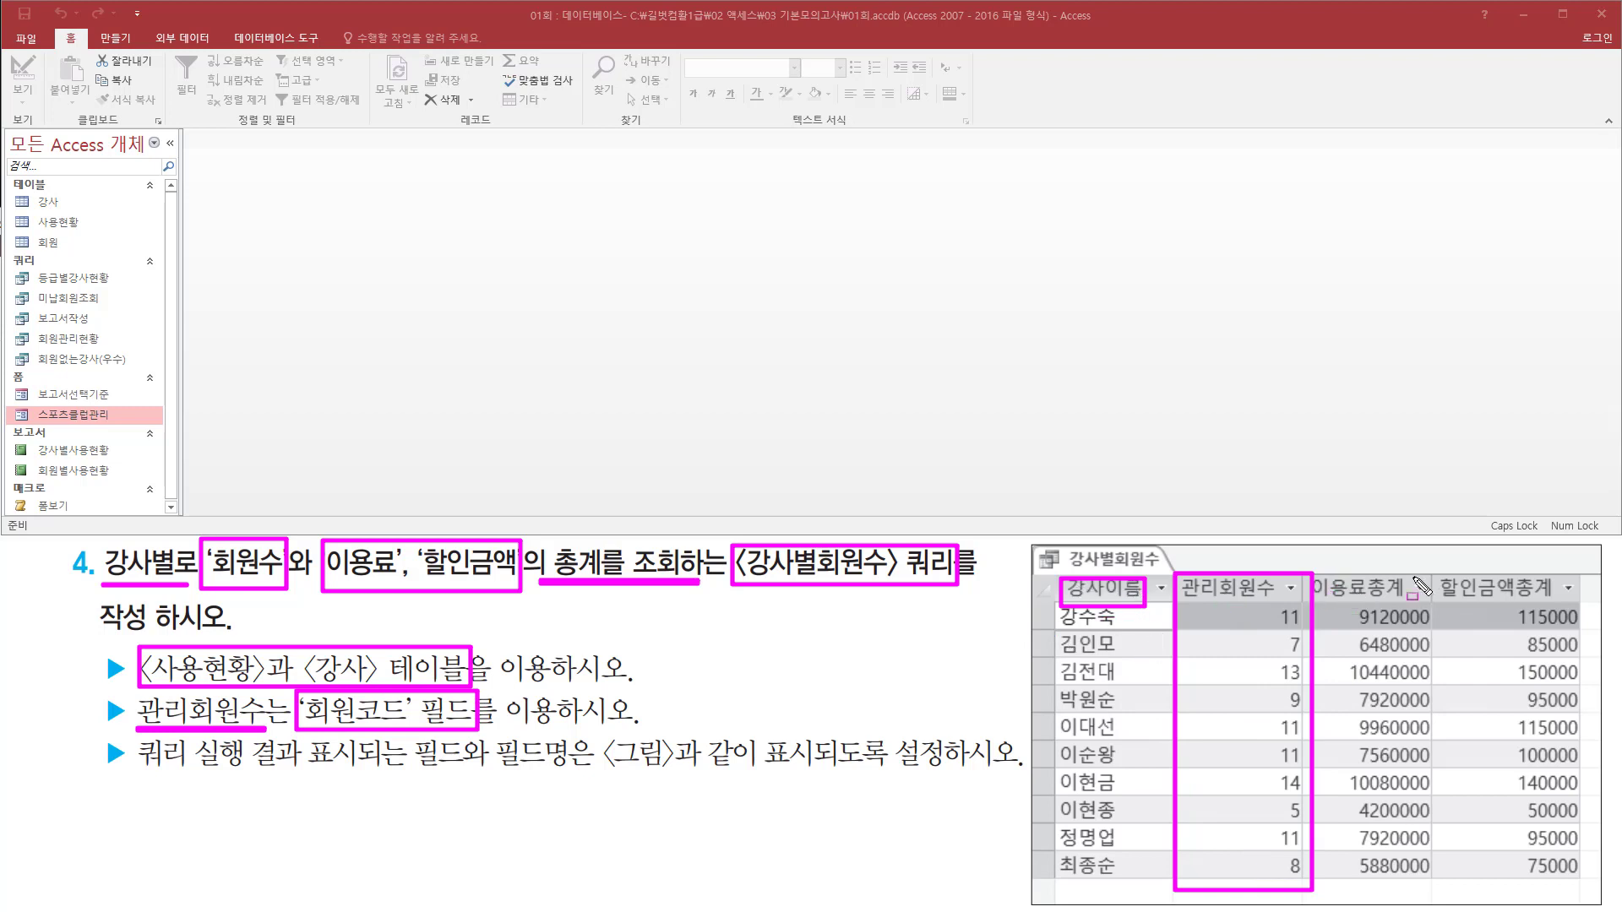
mouse_move(1313, 572)
left_mouse_down()
mouse_move(1444, 625)
mouse_move(1581, 603)
mouse_move(1580, 888)
left_mouse_up()
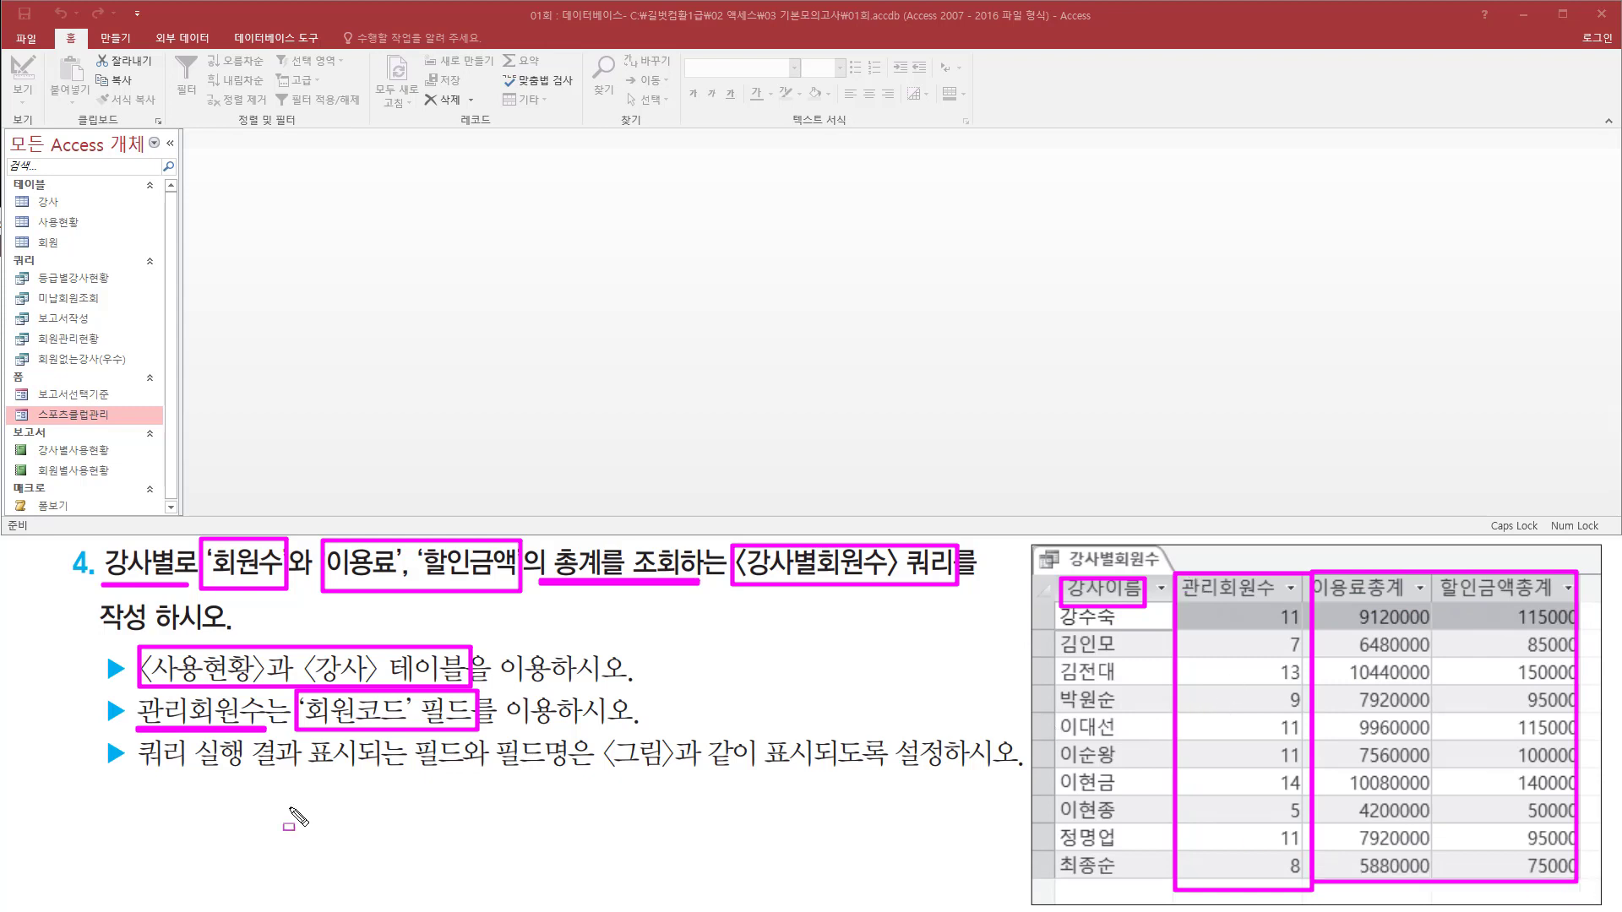
left_click_drag(136, 772, 591, 770)
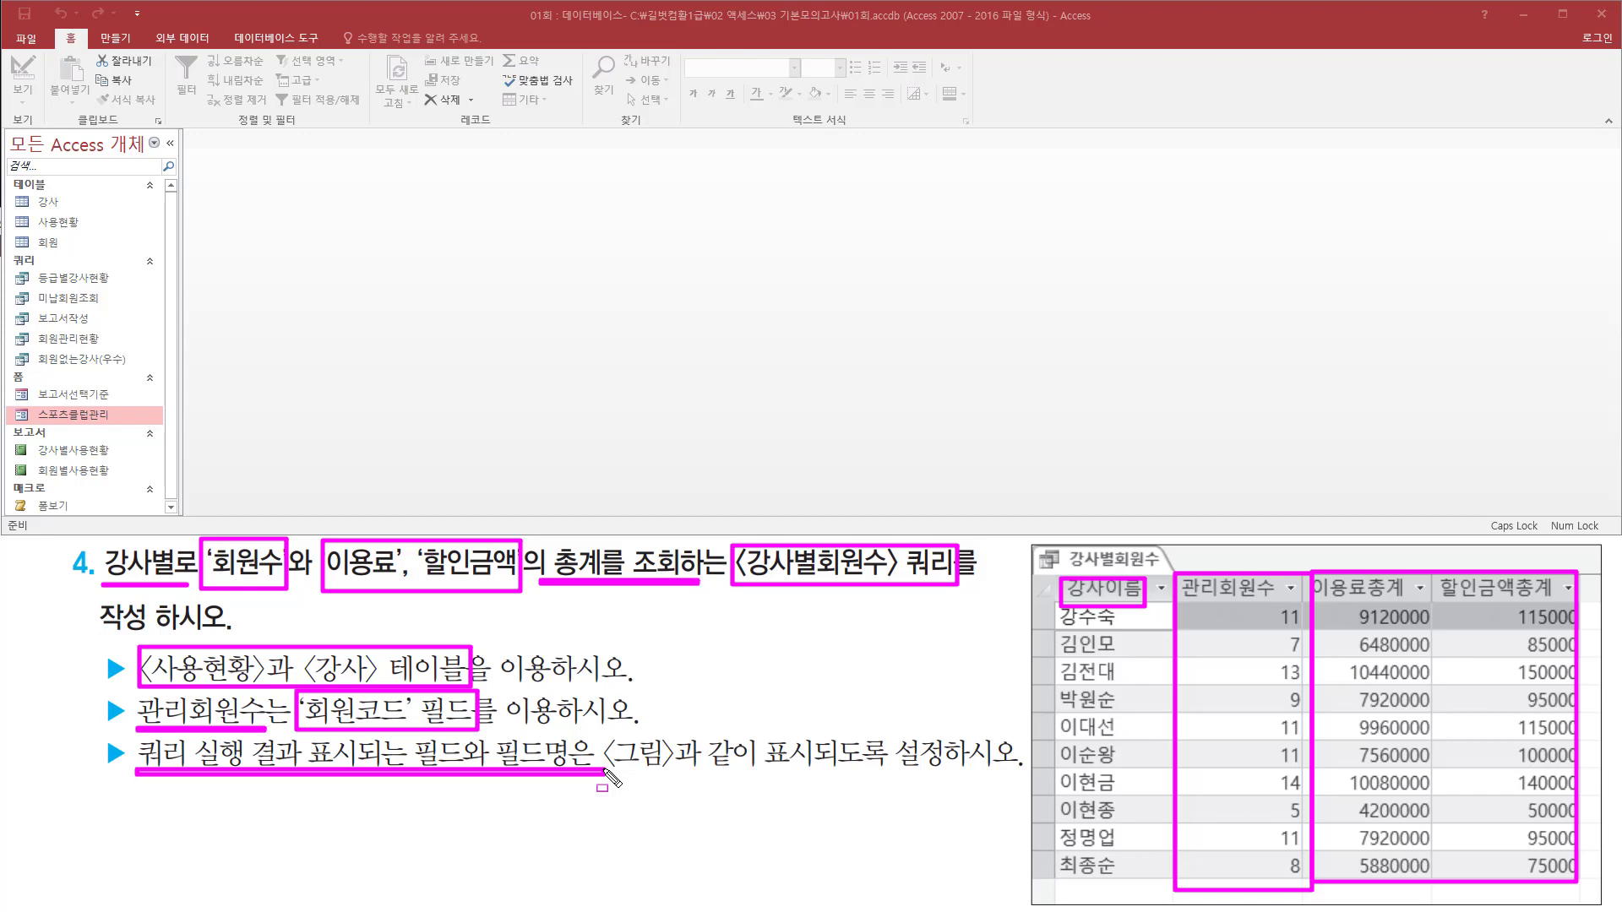
left_click_drag(600, 731, 953, 778)
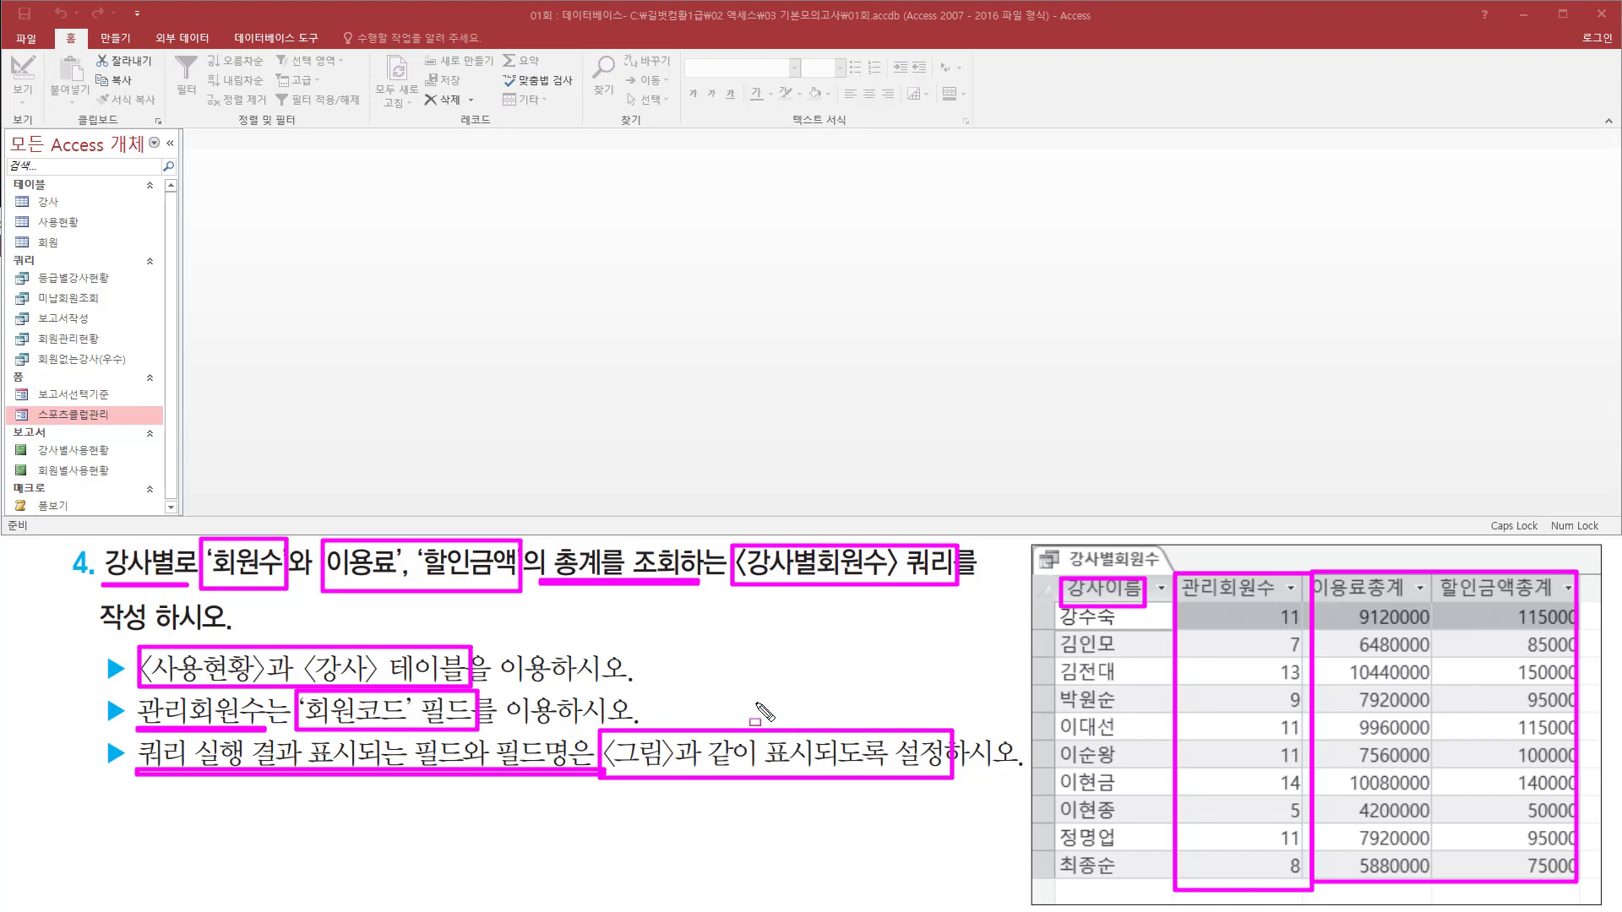
key("Escape")
Step: Create a new query in Design view and add the 강사 and 사용현황 tables to it
left_click(110, 40)
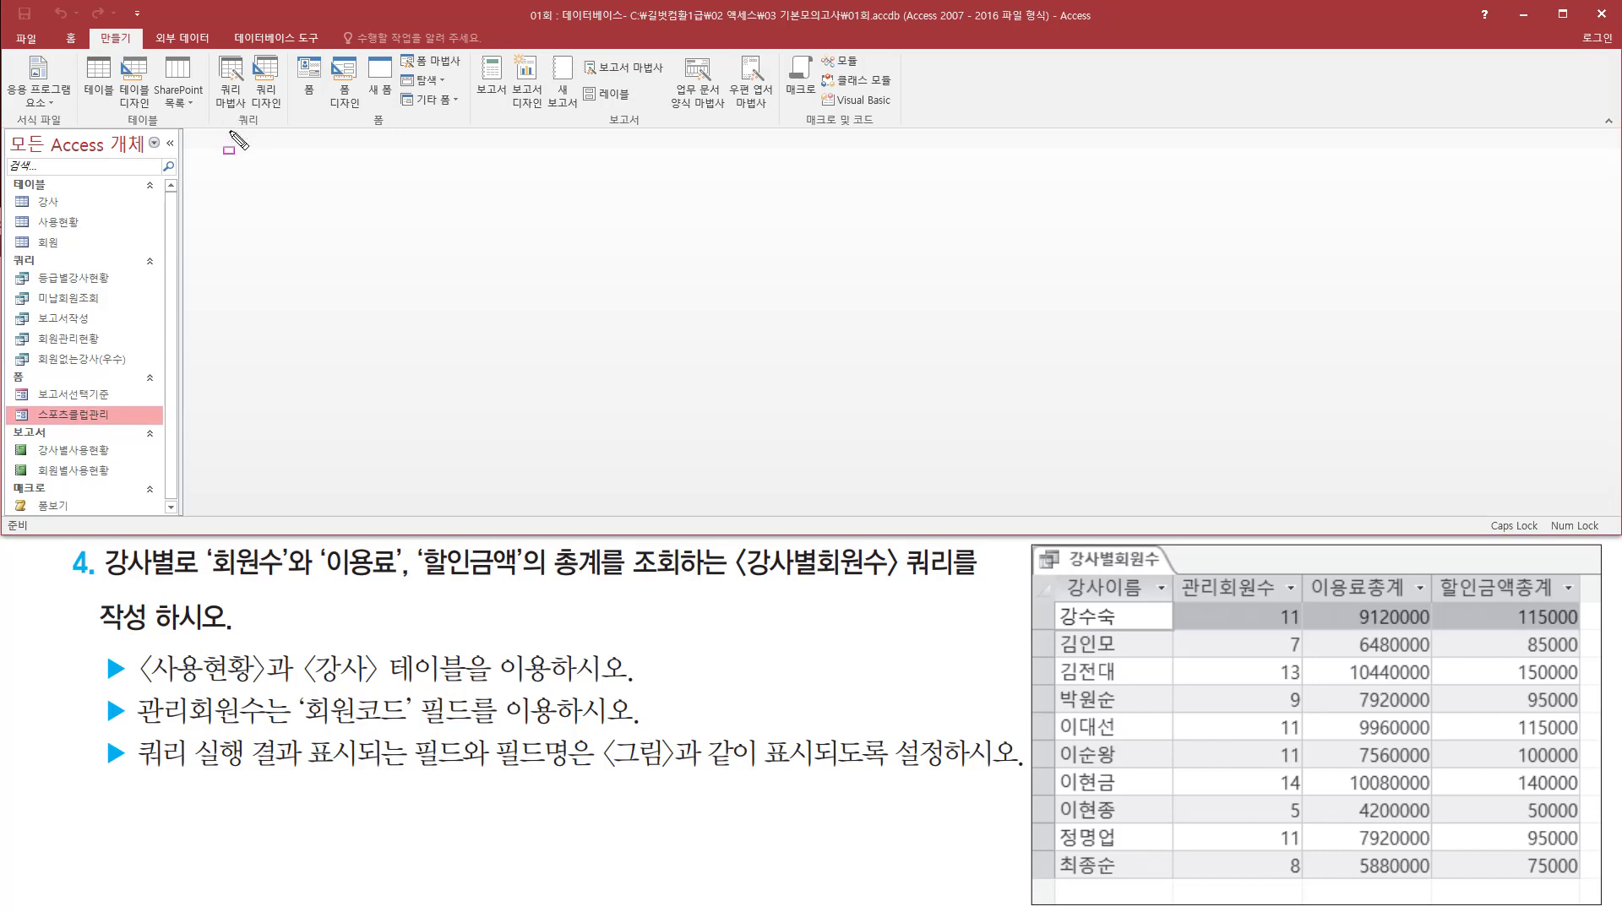
left_click_drag(228, 131, 281, 131)
left_click_drag(250, 50, 284, 118)
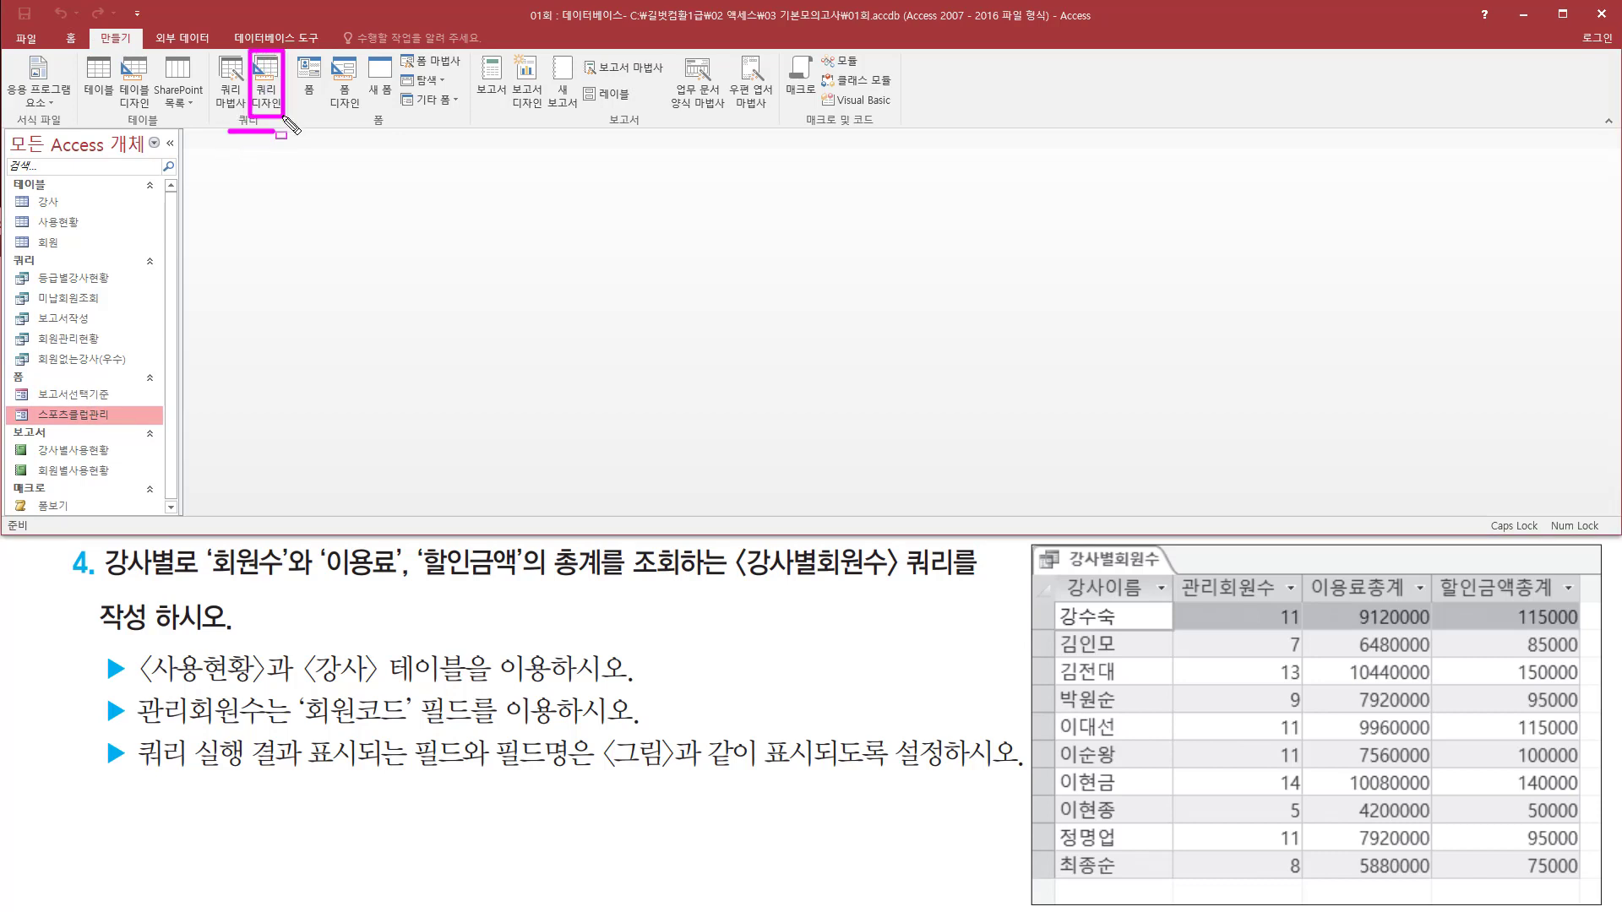
left_click(267, 85)
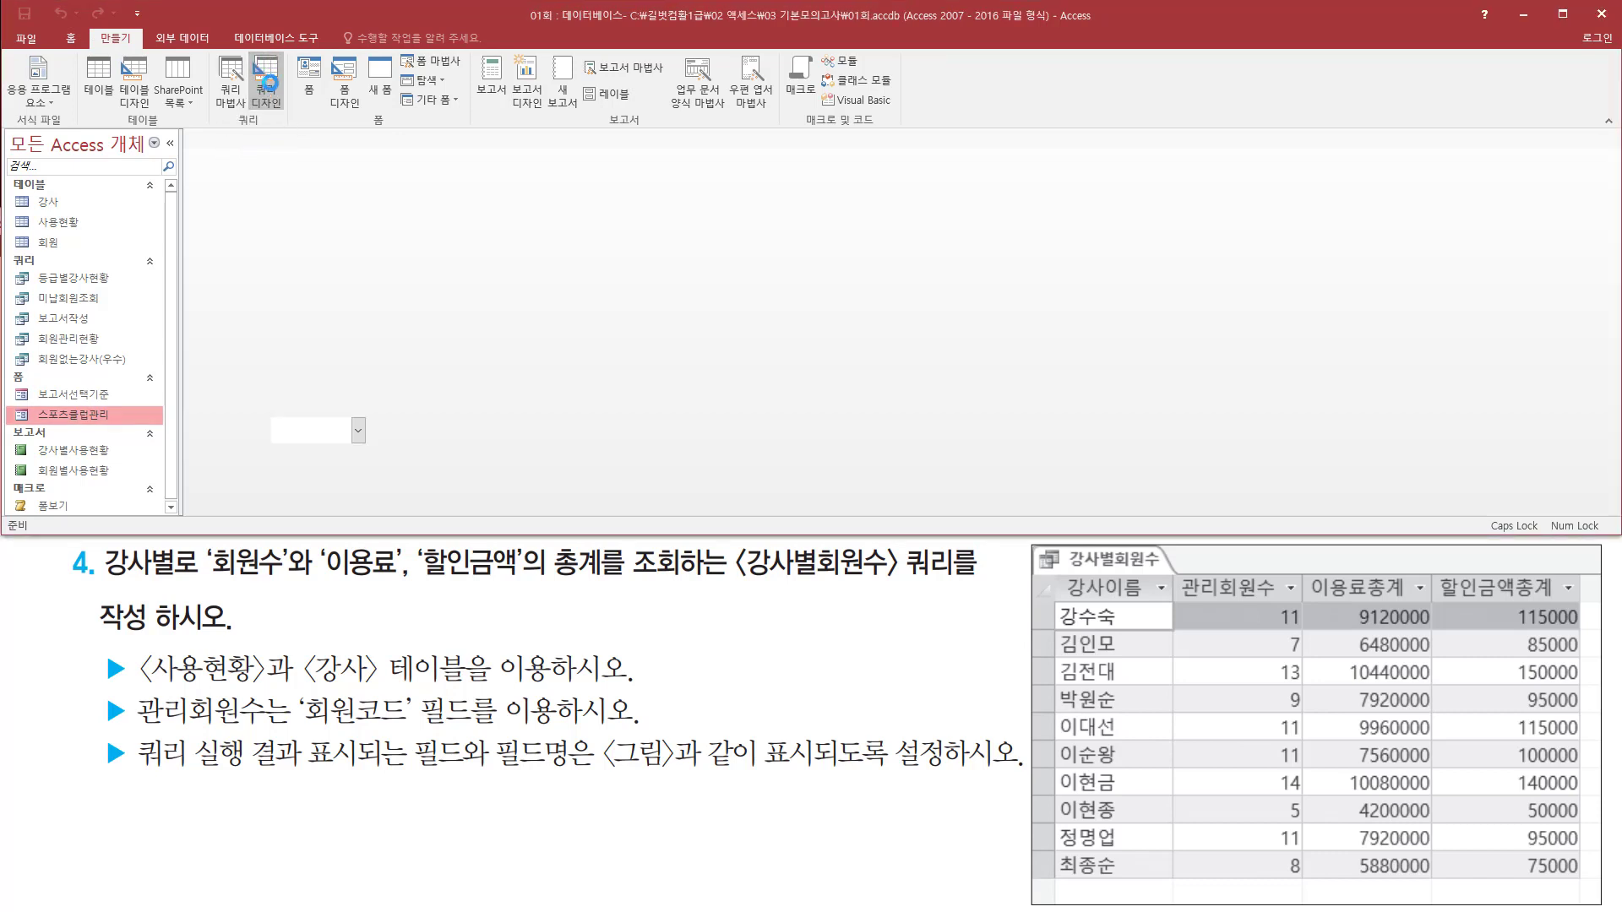
left_click_drag(752, 323, 649, 175)
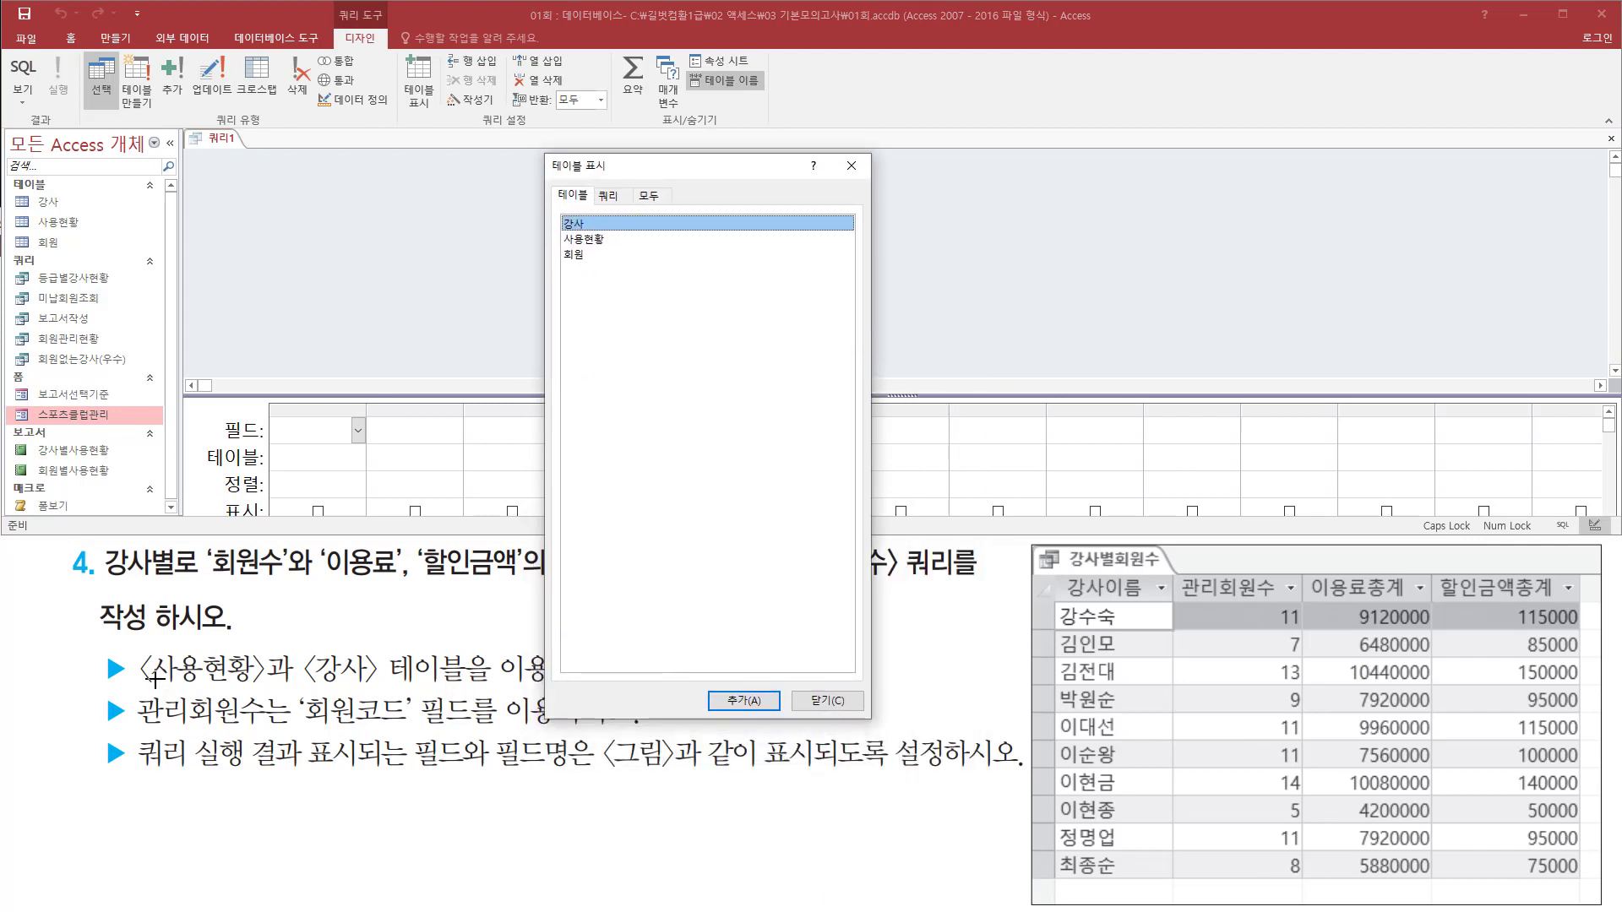
mouse_move(133, 639)
left_mouse_down()
mouse_move(182, 695)
mouse_move(462, 695)
left_mouse_up()
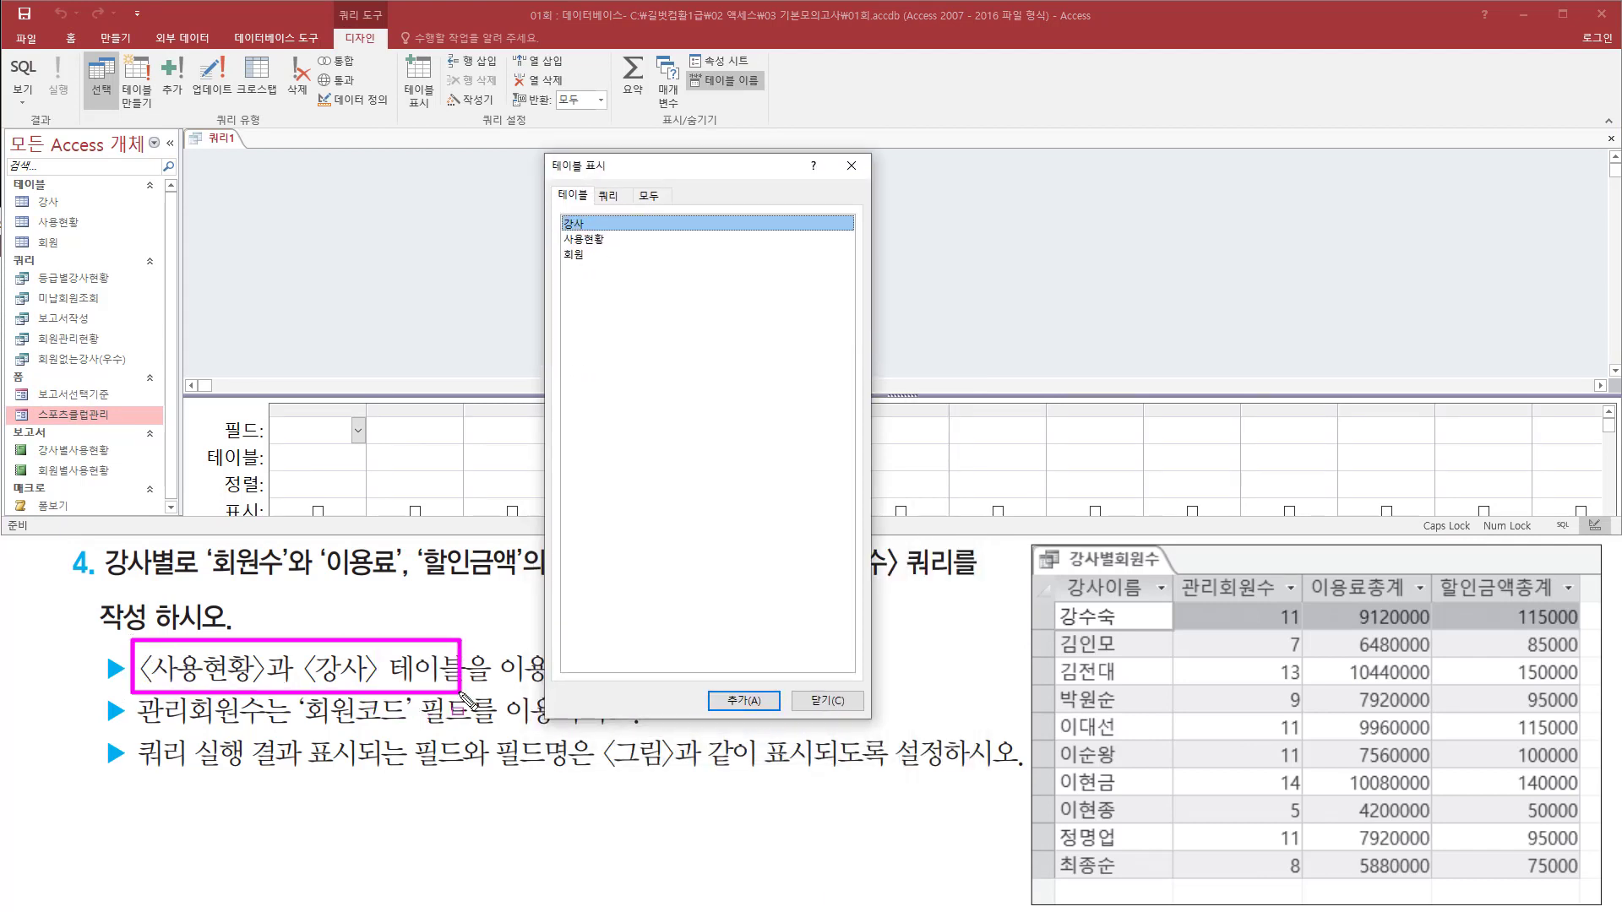
key("Escape")
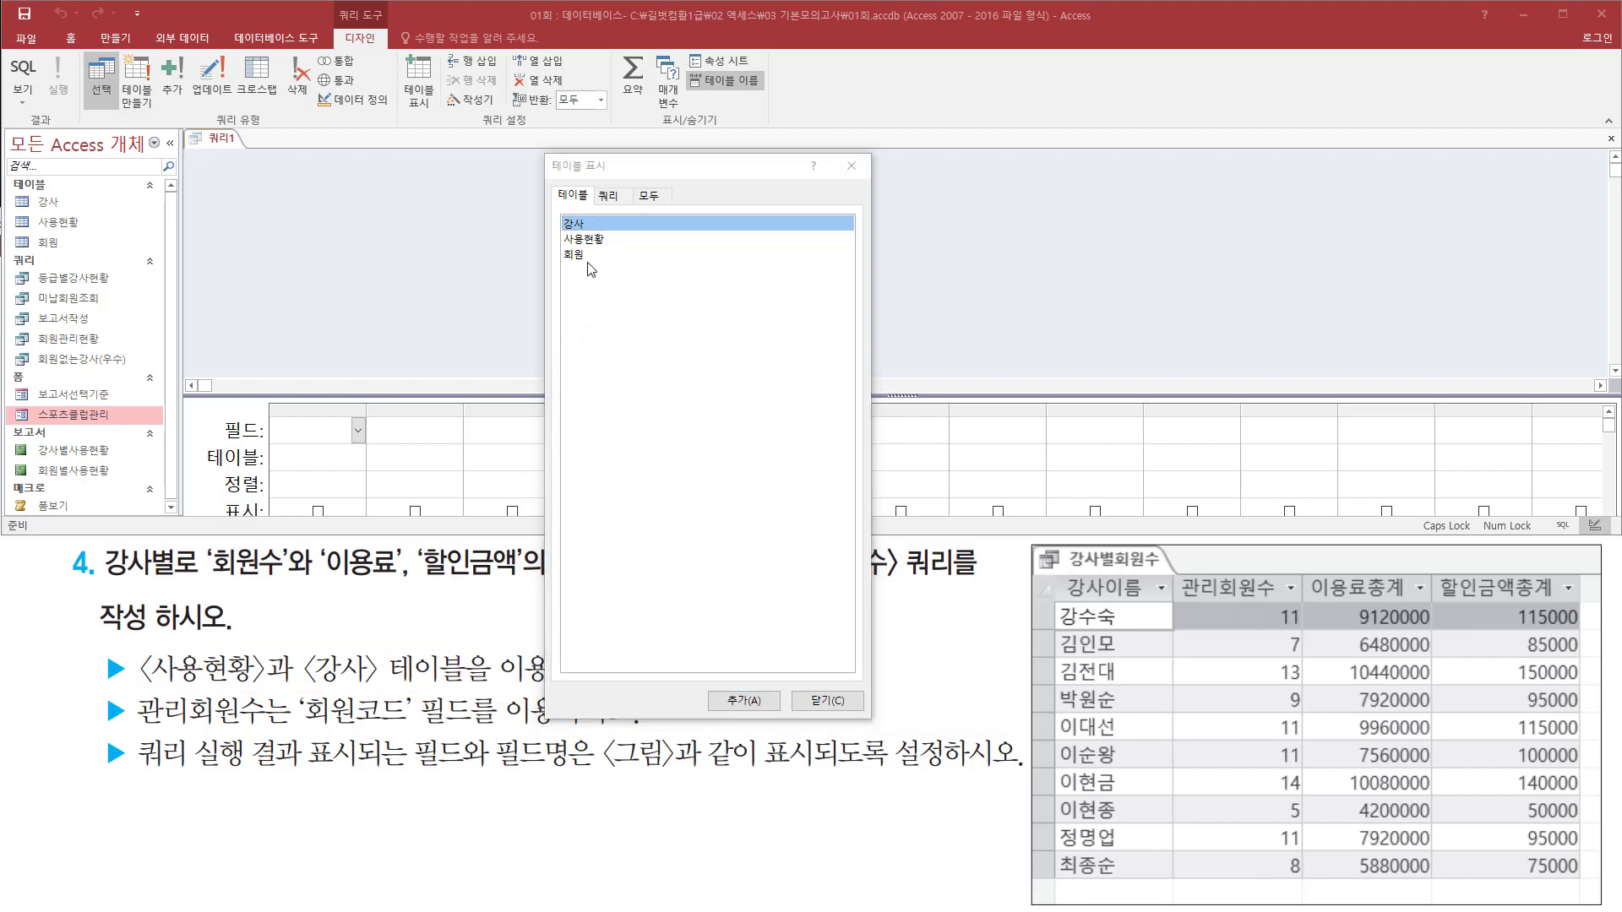
double_click(583, 228)
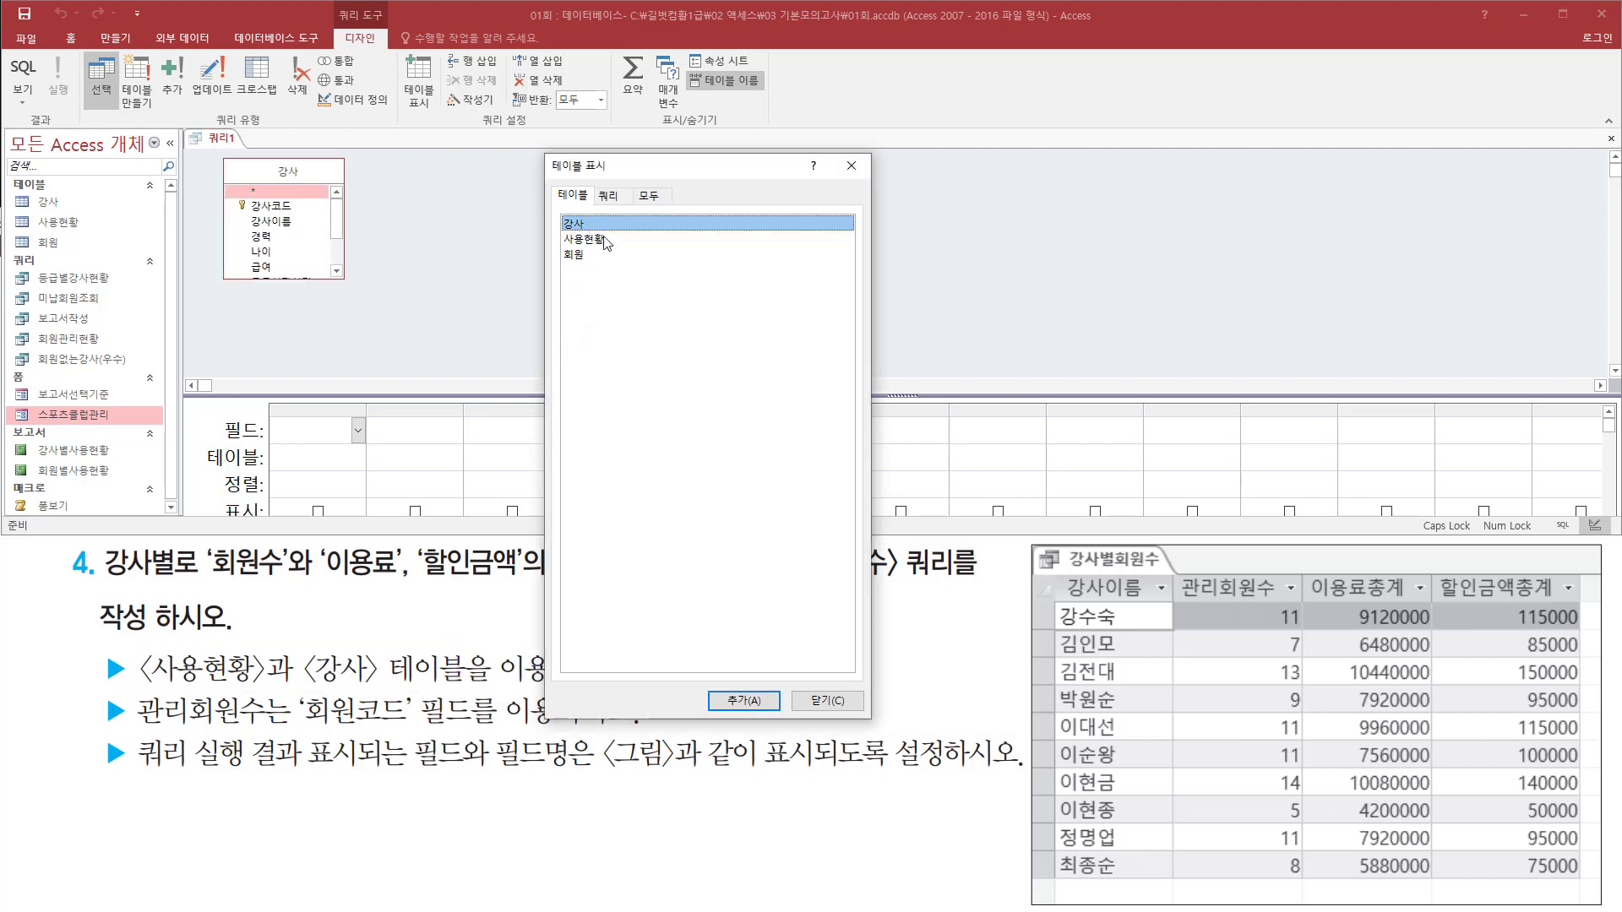
double_click(605, 238)
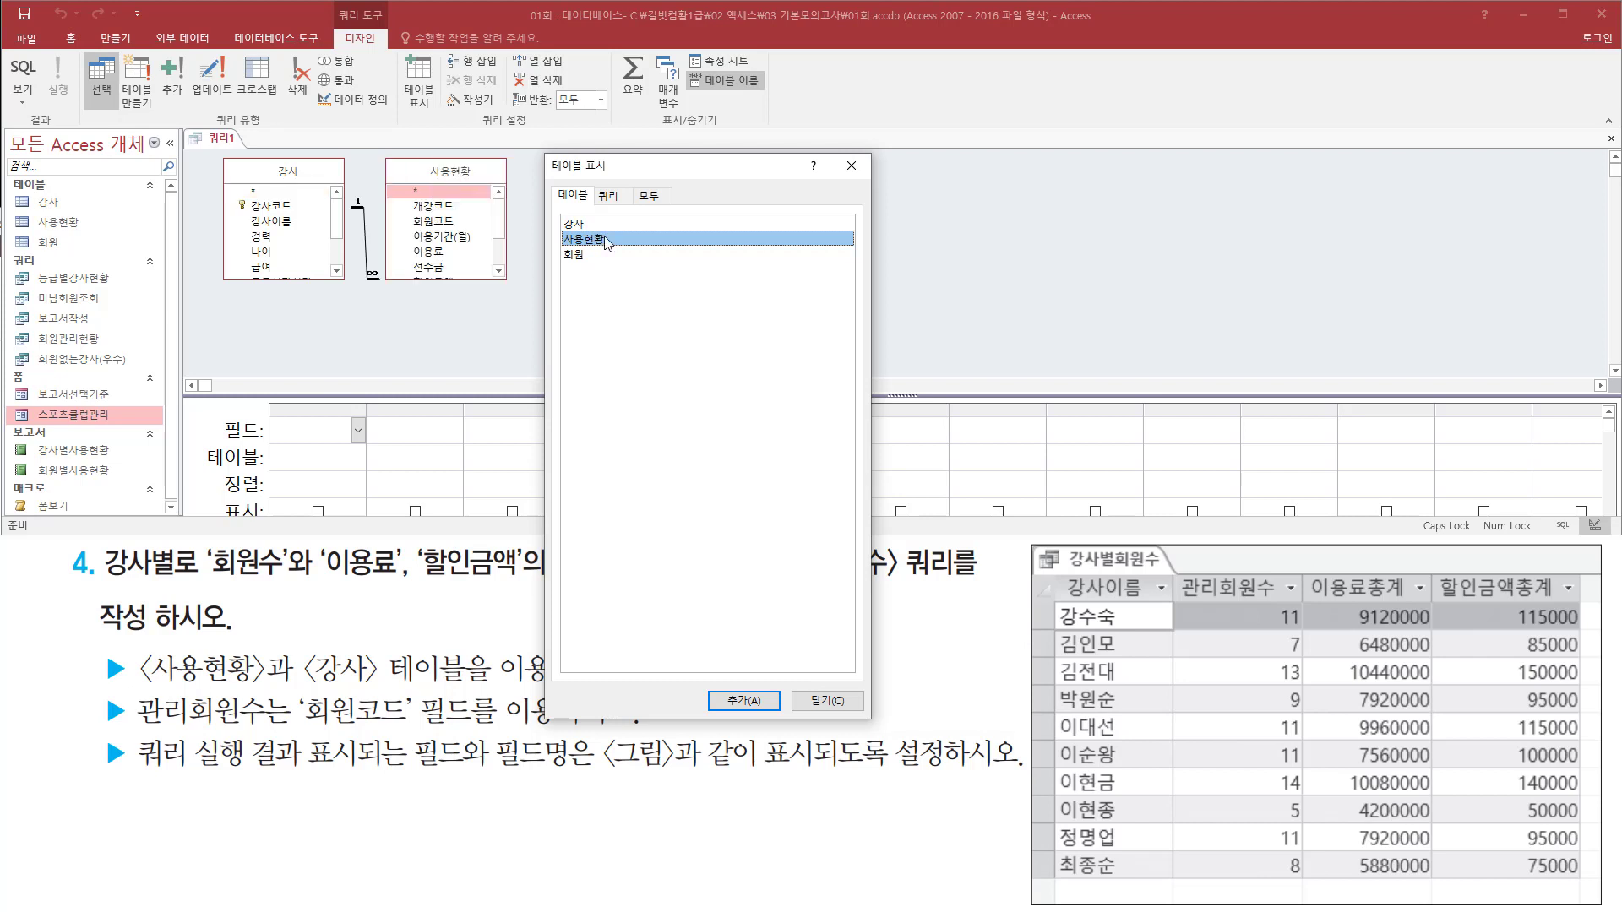
key("ctrl+shift+d")
mouse_move(839, 155)
left_mouse_down()
mouse_move(867, 190)
mouse_move(874, 178)
left_mouse_up()
key("ctrl+shift+d")
left_click(860, 168)
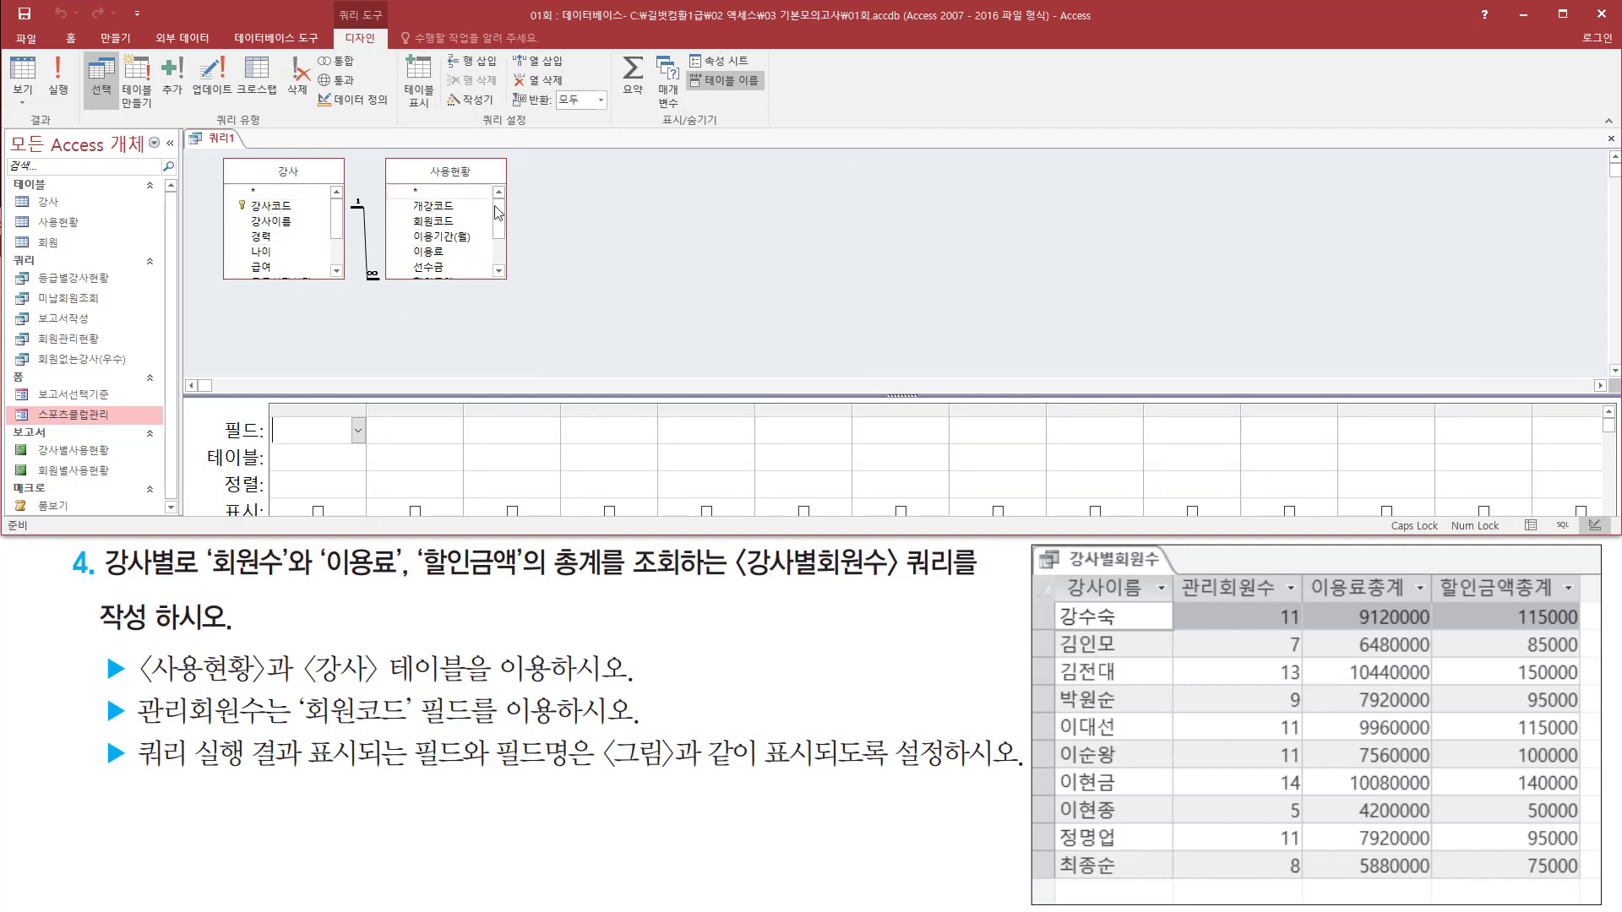
Step: Enlarge the query's design grid and add the 강사이름 field from the 강사 table as its first column
left_click_drag(476, 392, 490, 320)
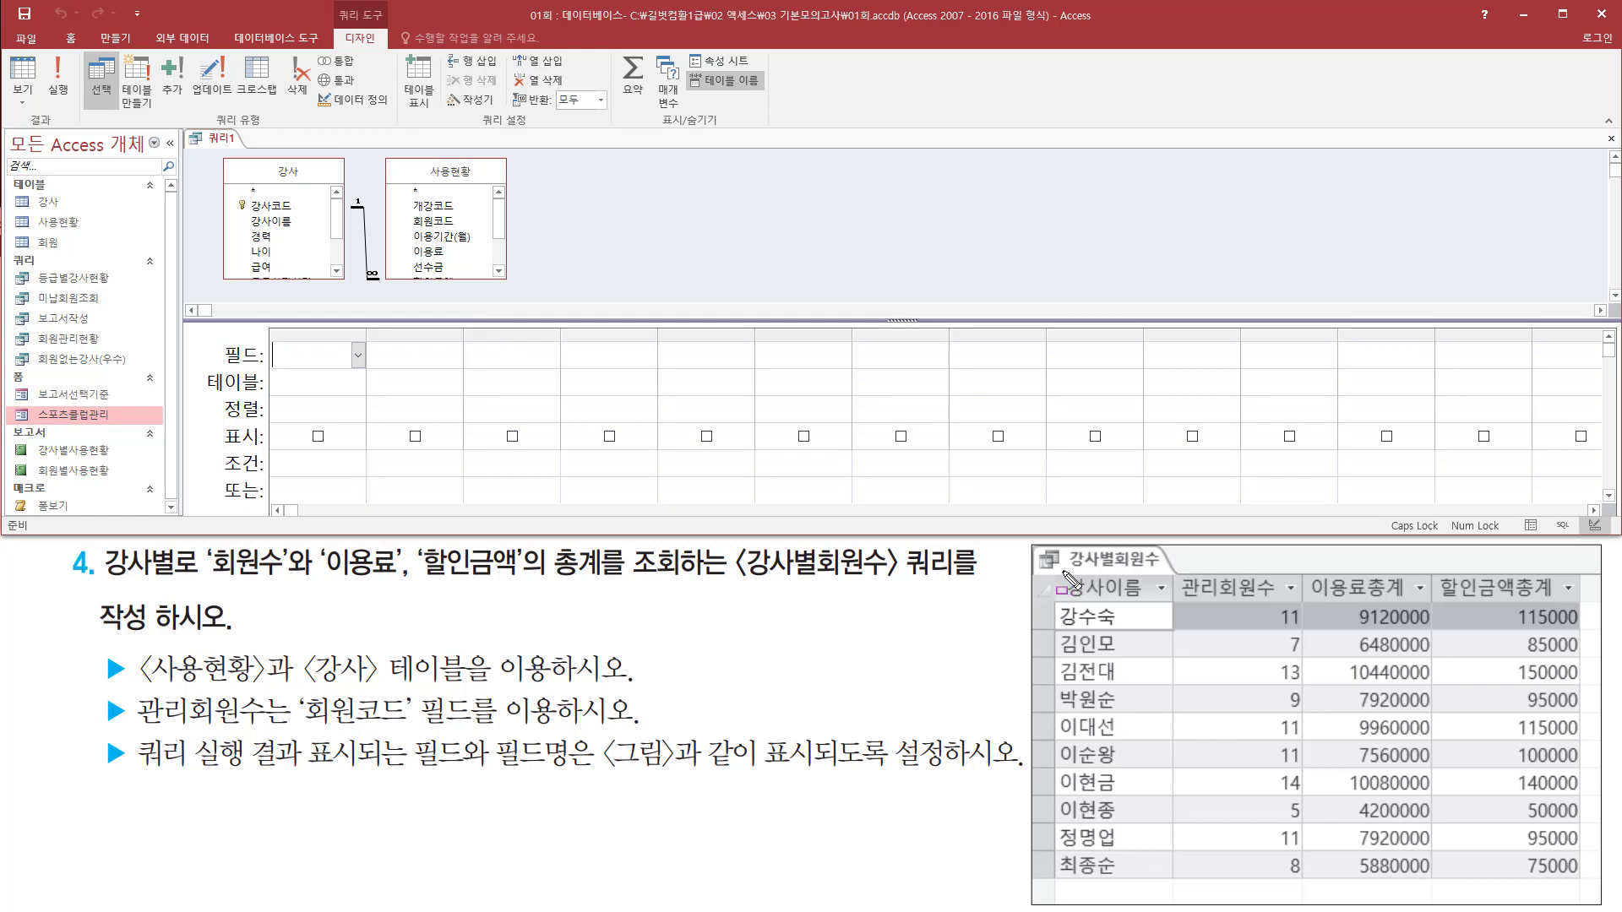
left_click_drag(1064, 574, 1578, 603)
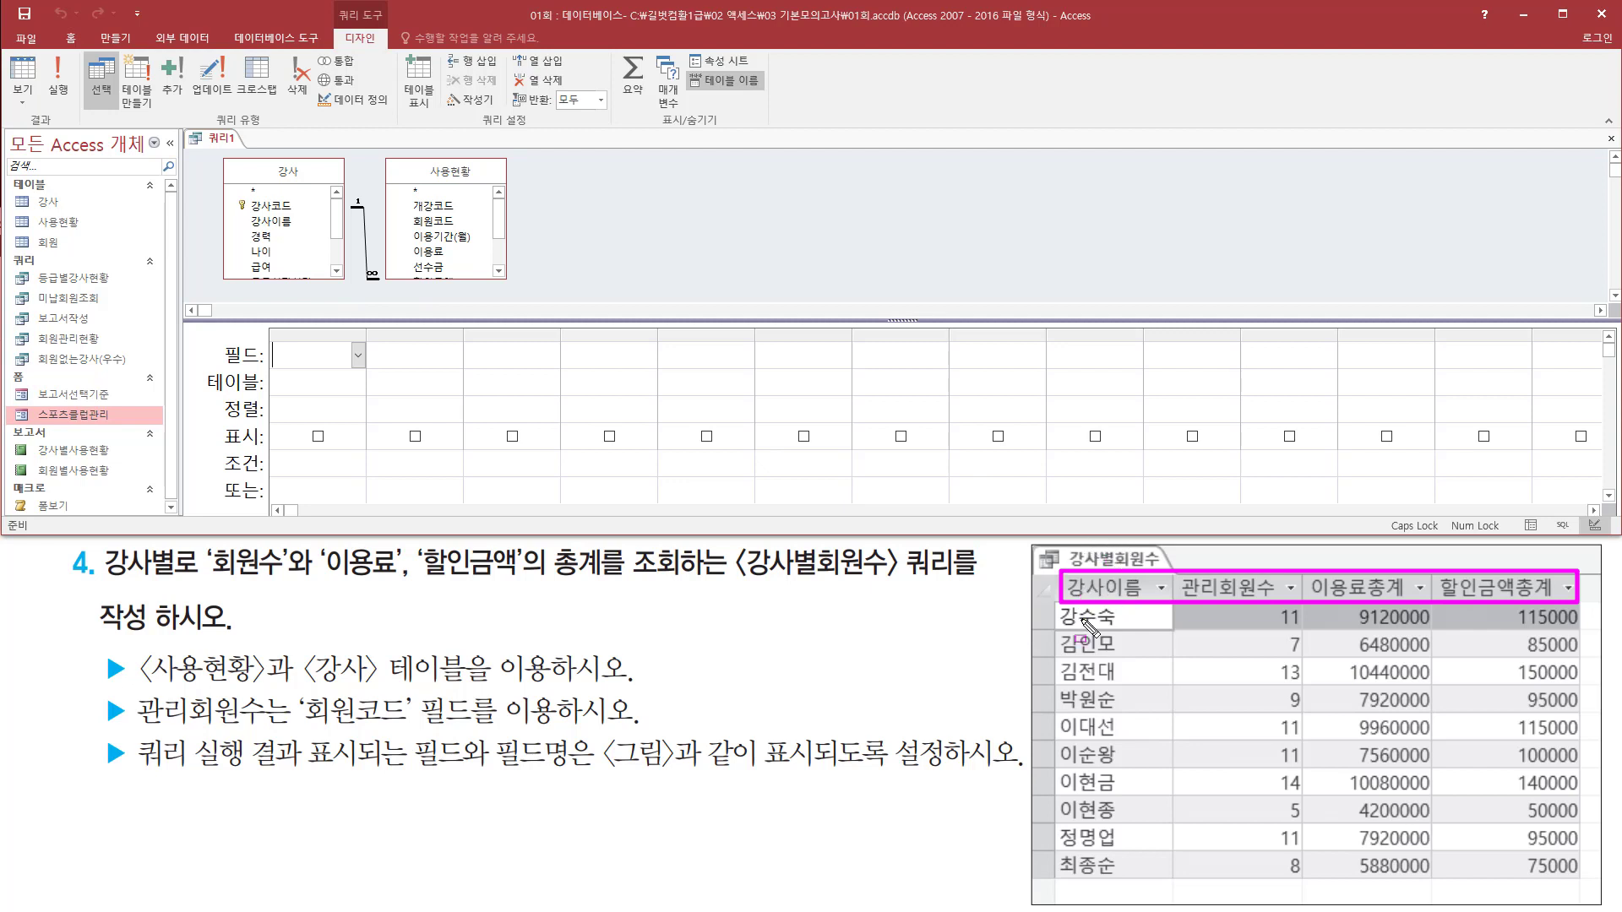
key("Escape")
left_click(272, 222)
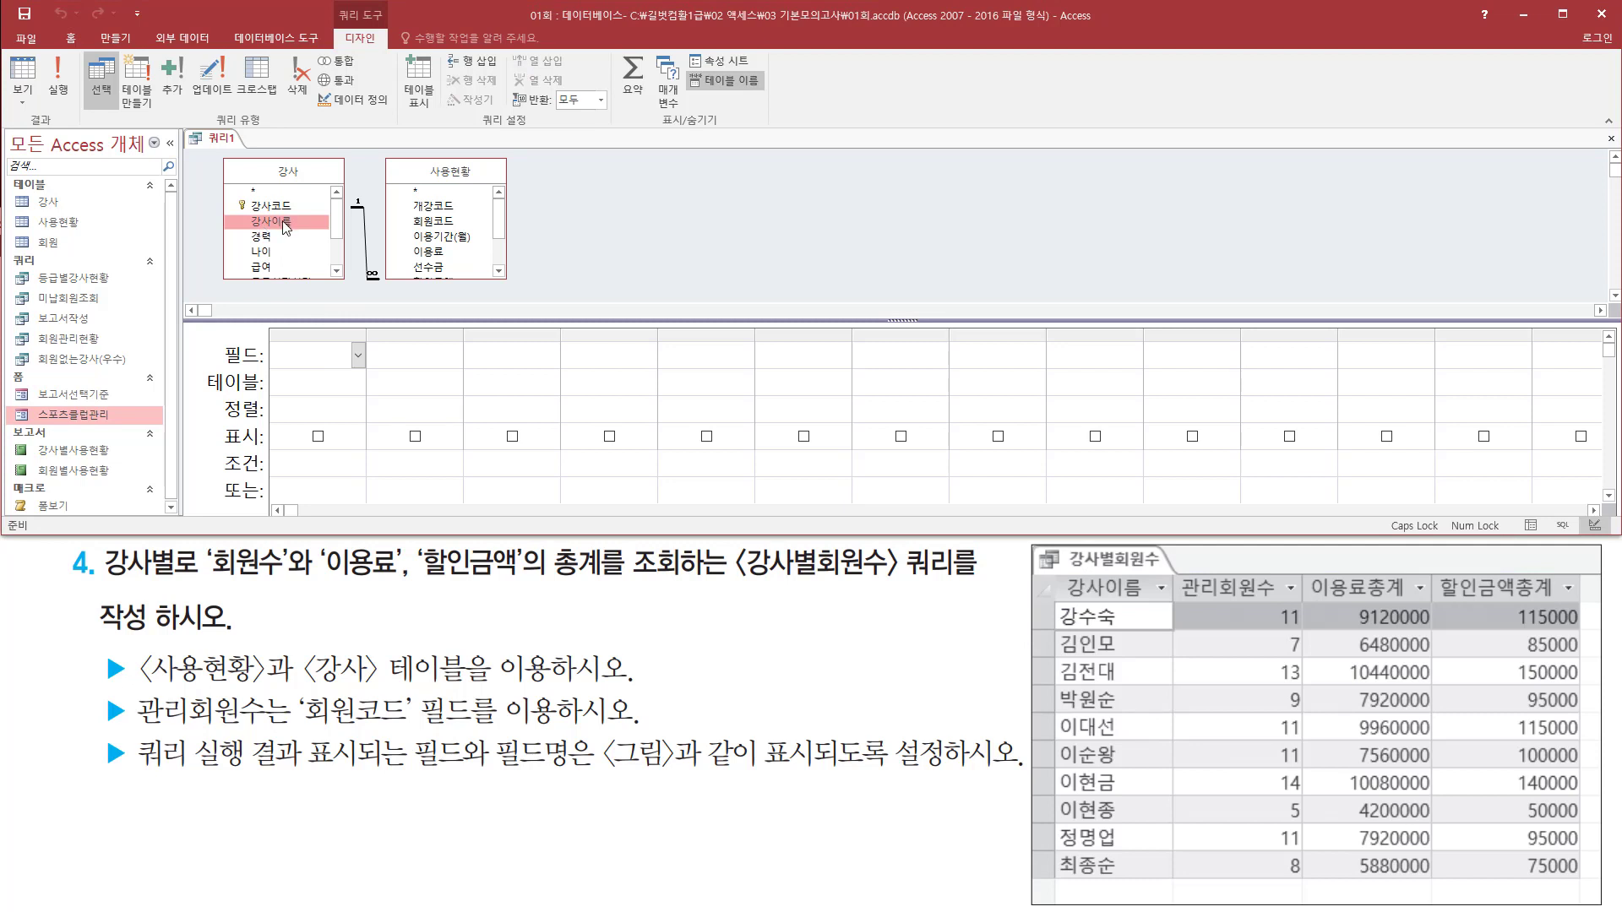
double_click(284, 224)
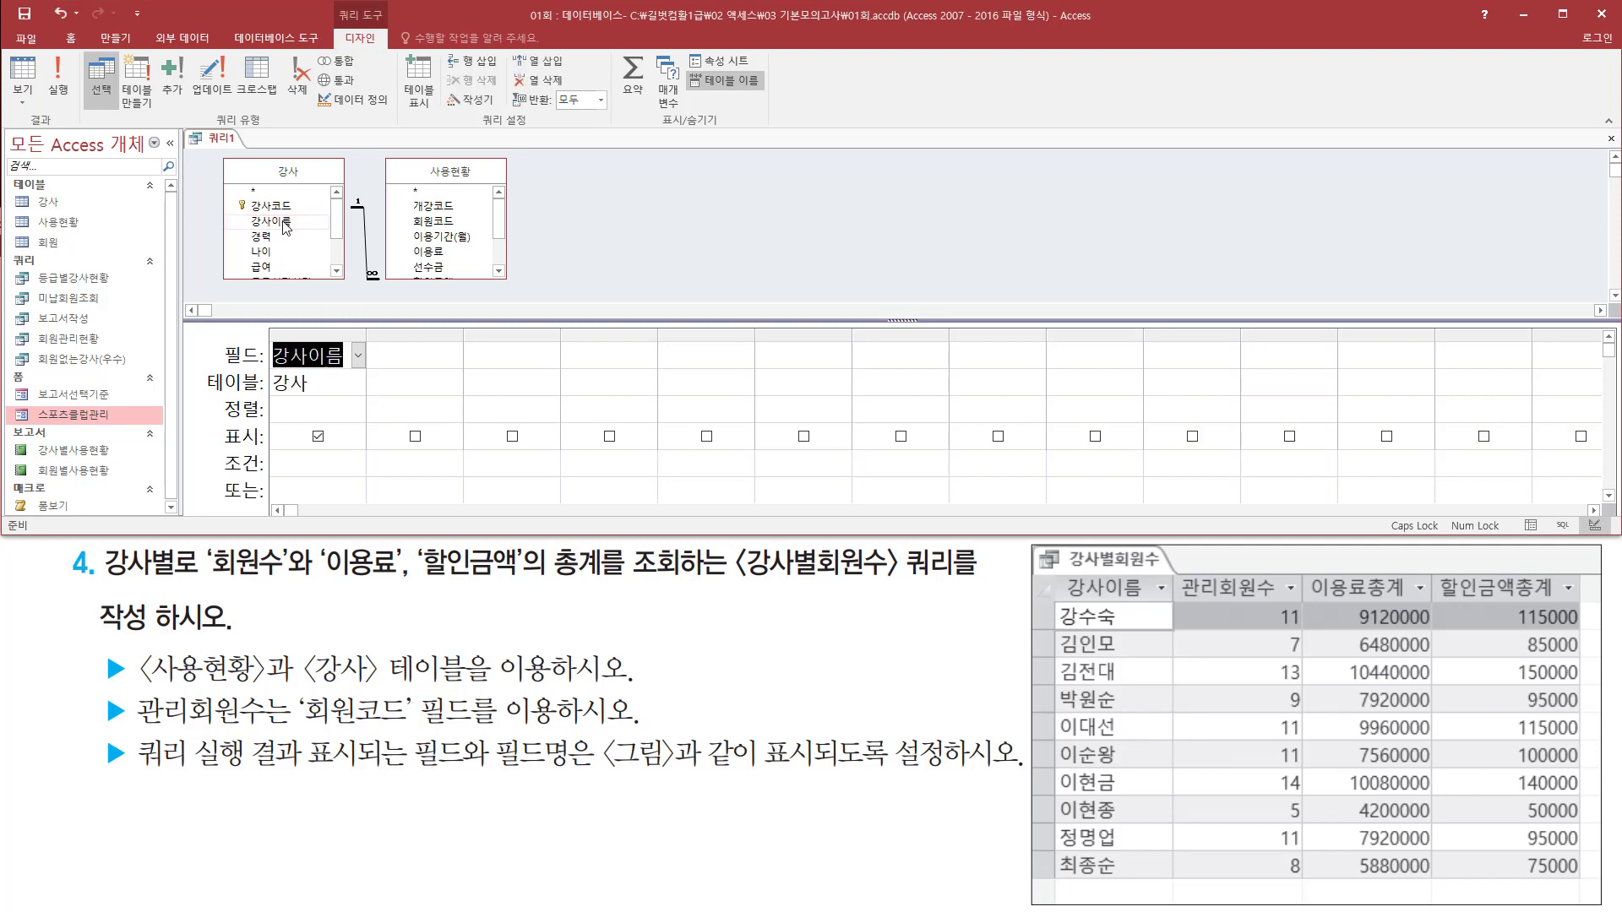
Step: Add the 회원코드 field from the 사용현황 table as the query's second column
mouse_move(1170, 566)
left_mouse_down()
mouse_move(1298, 609)
mouse_move(1304, 876)
left_mouse_up()
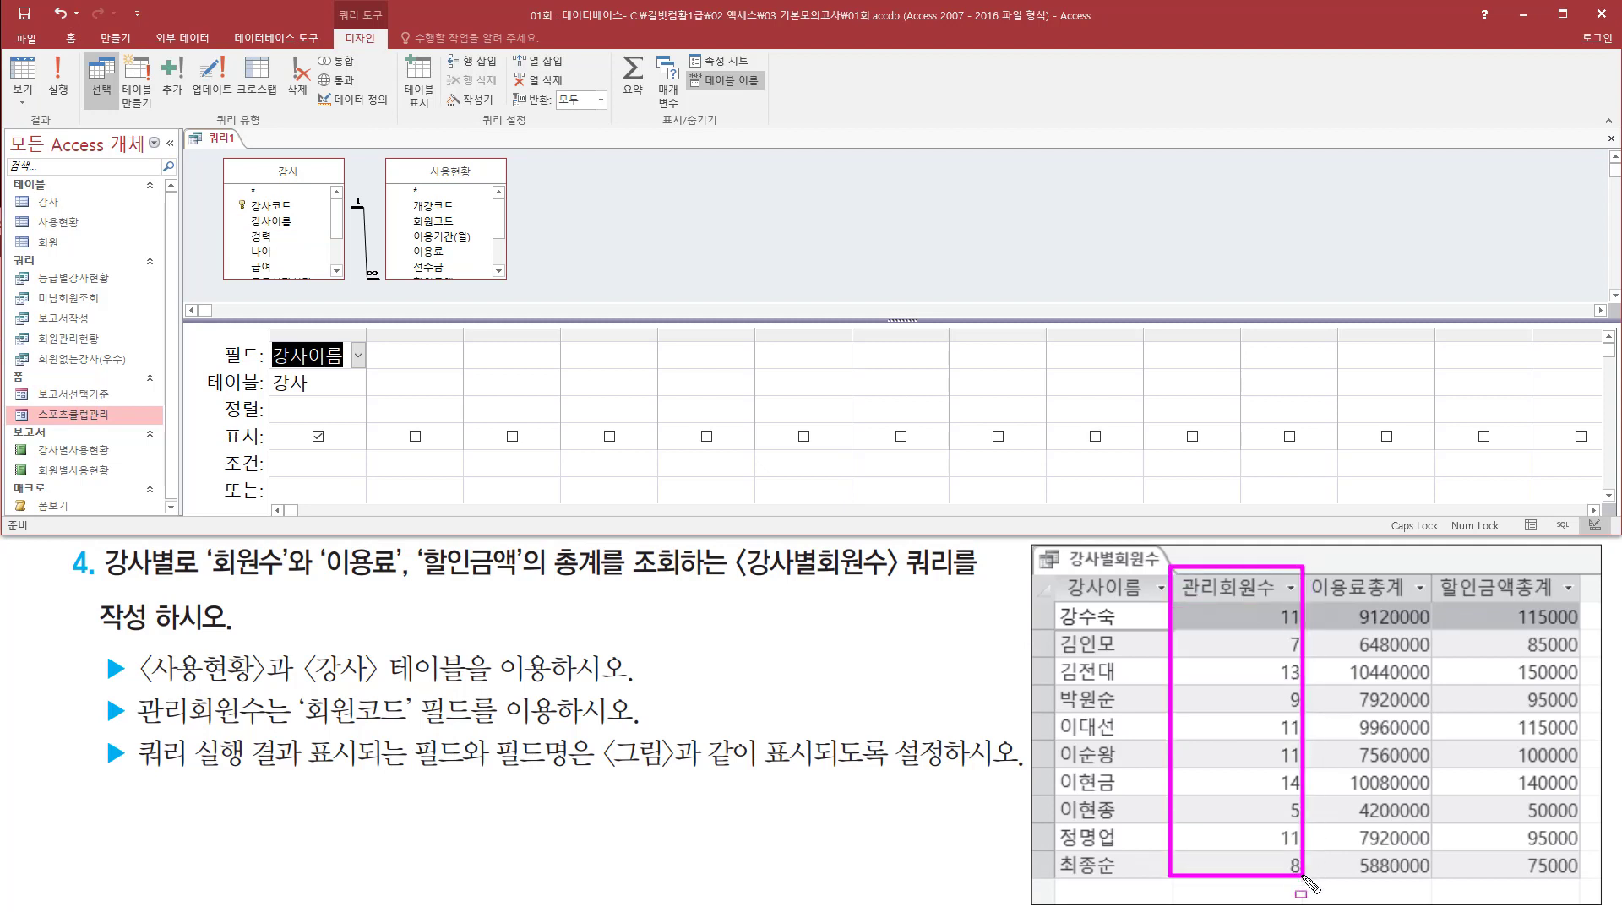
left_click_drag(298, 687, 564, 728)
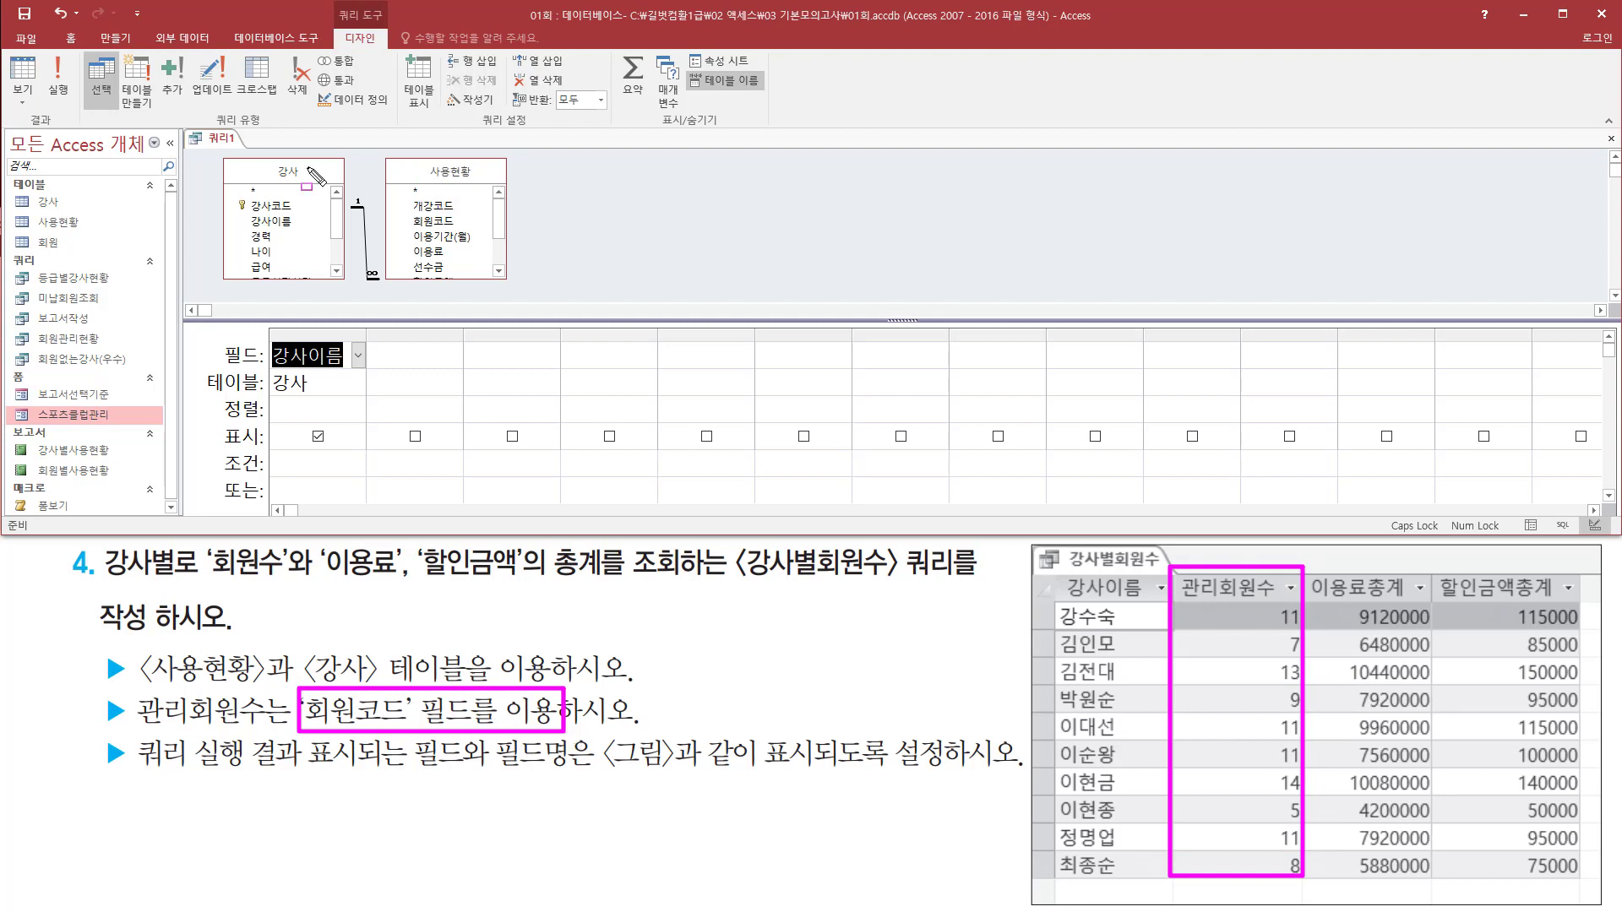
left_click_drag(406, 212, 473, 231)
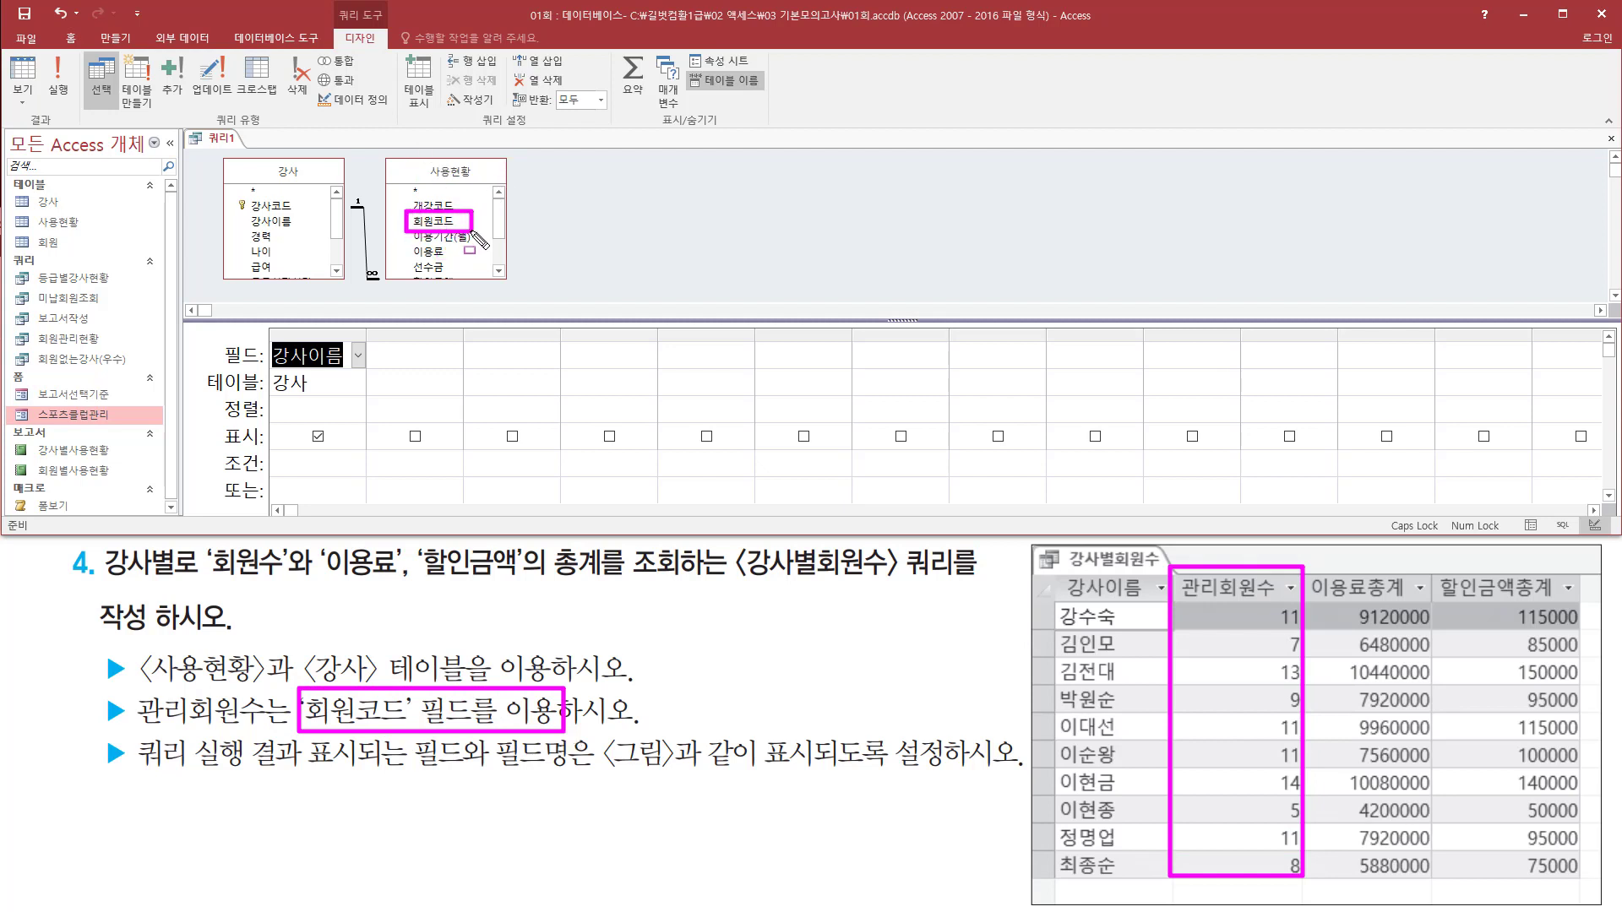
key("Escape")
left_click(432, 221)
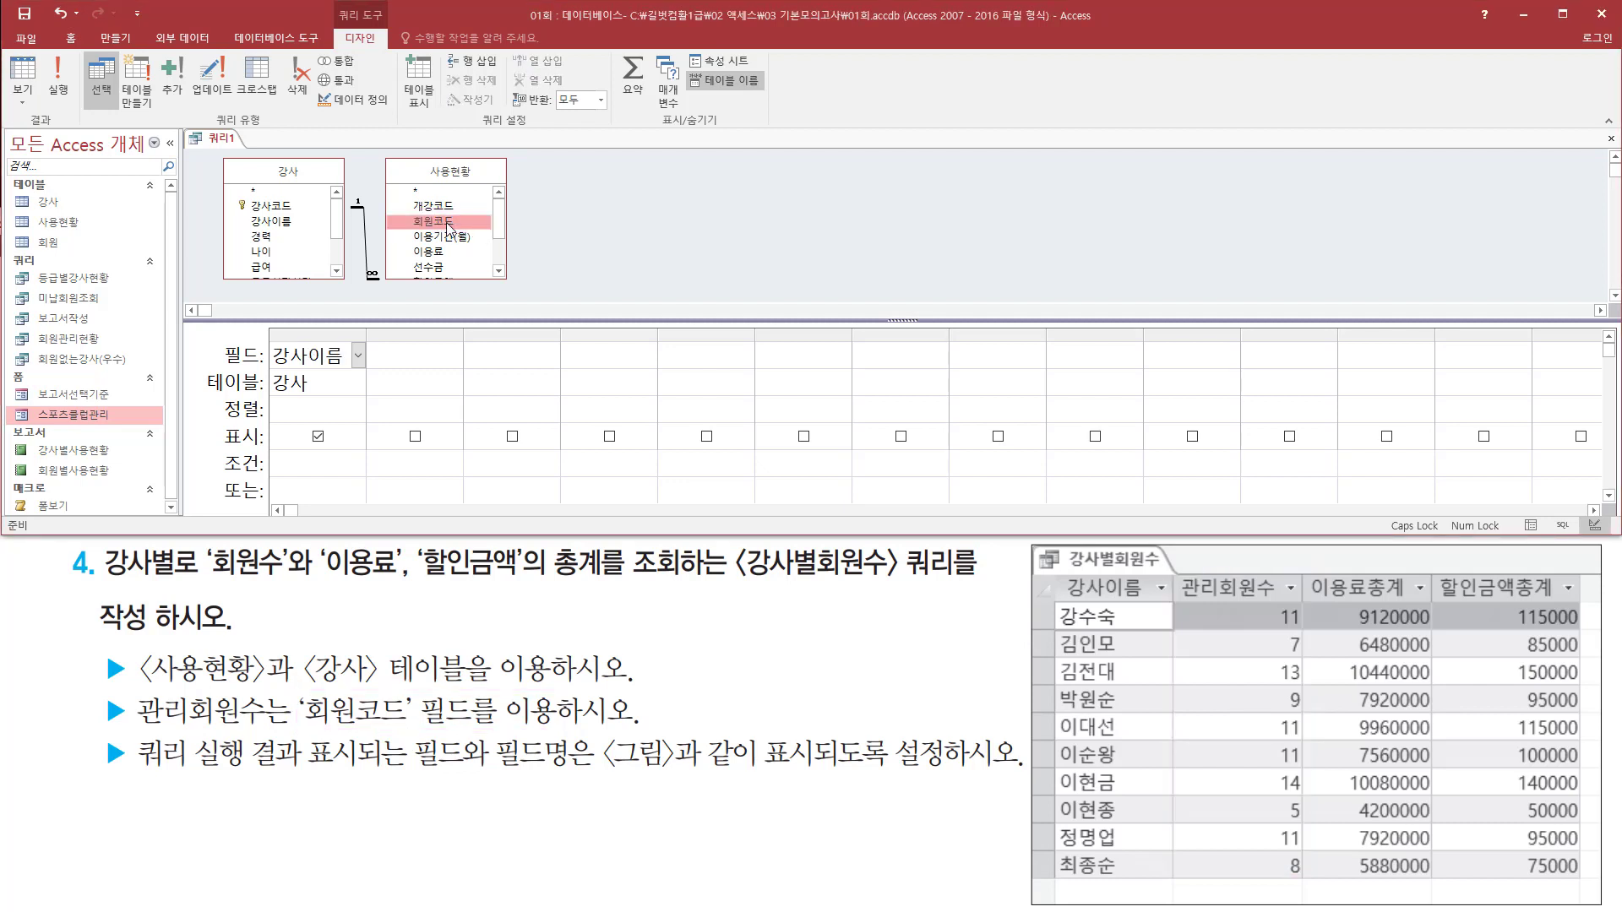
double_click(447, 222)
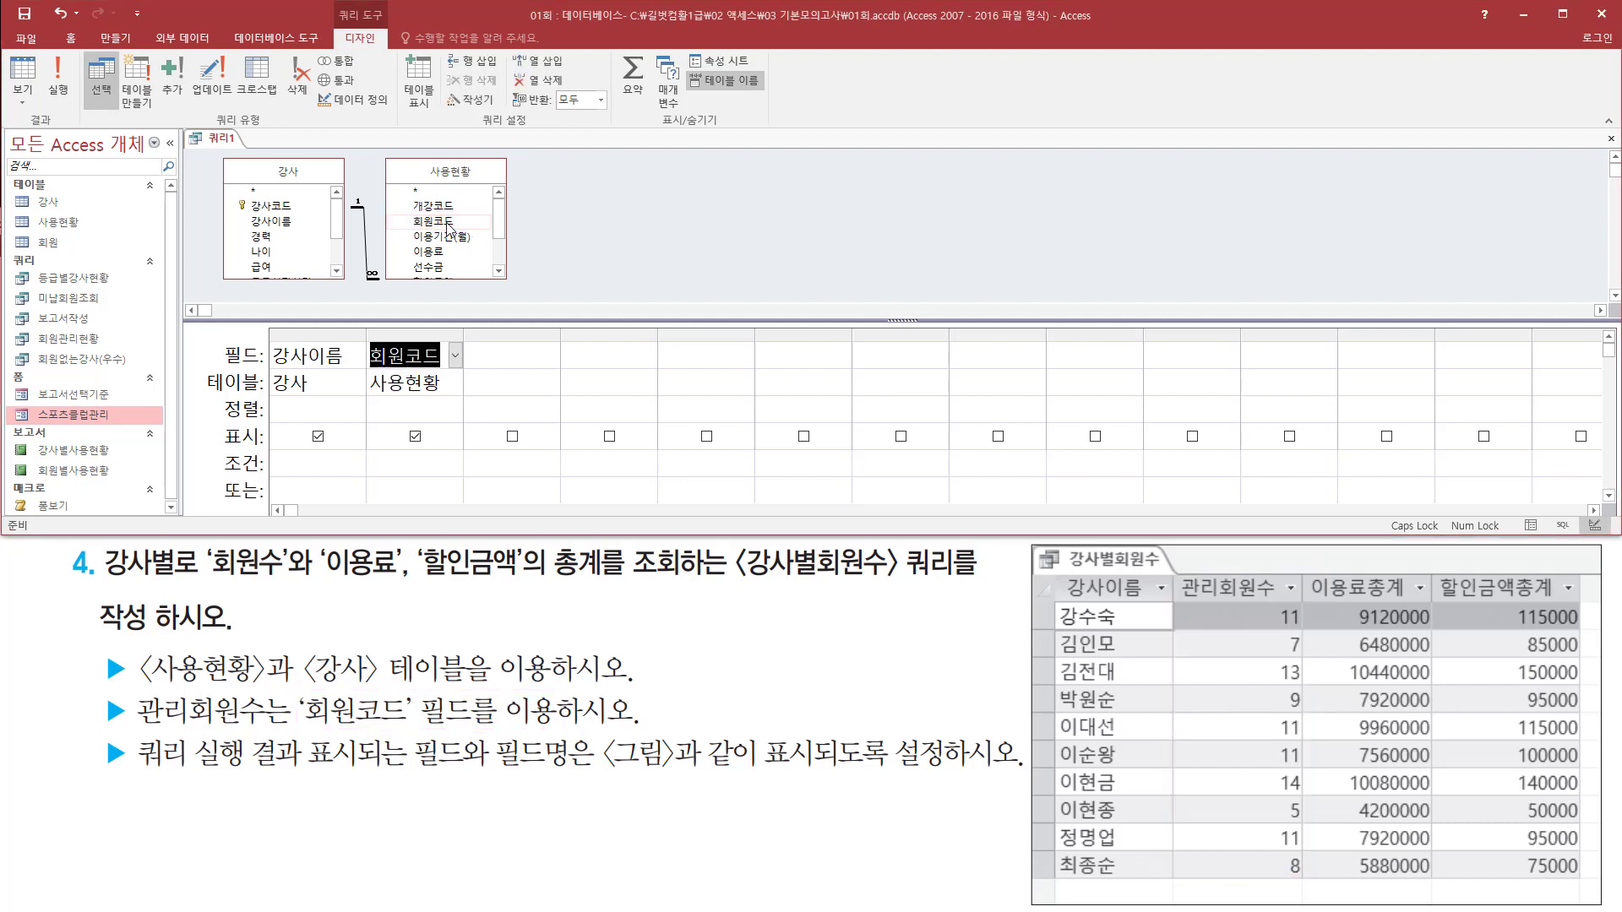
Step: Add the 이용료 and 할인금액 fields from the 사용현황 table as the query's third and fourth columns
mouse_move(1307, 567)
left_mouse_down()
mouse_move(1410, 613)
mouse_move(1576, 605)
left_mouse_up()
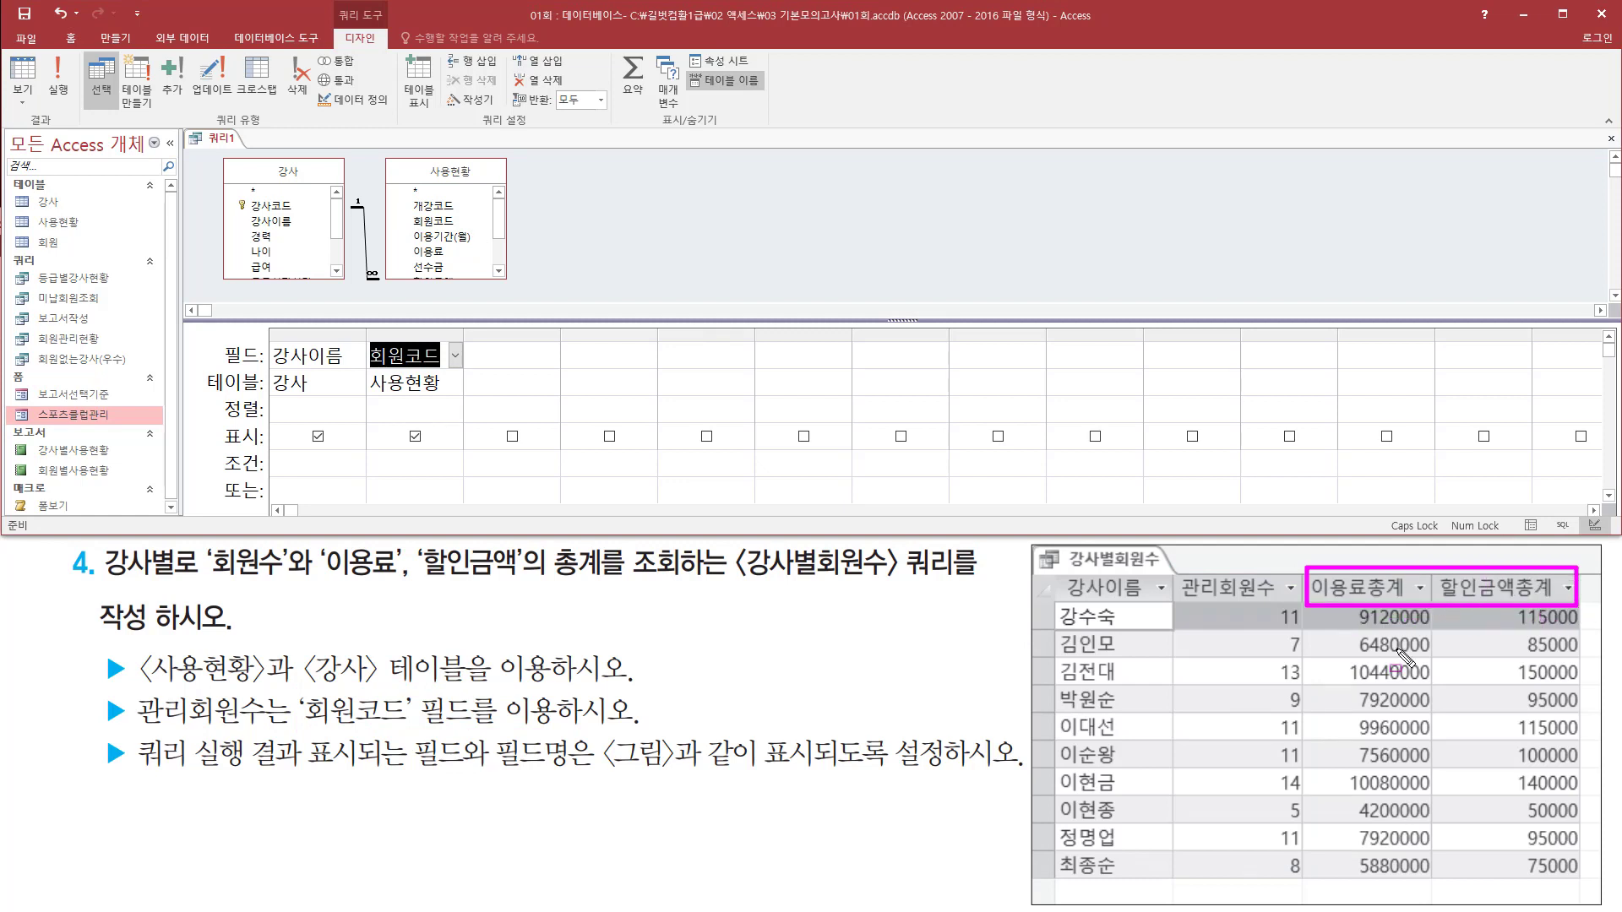
key("Escape")
left_click(438, 255)
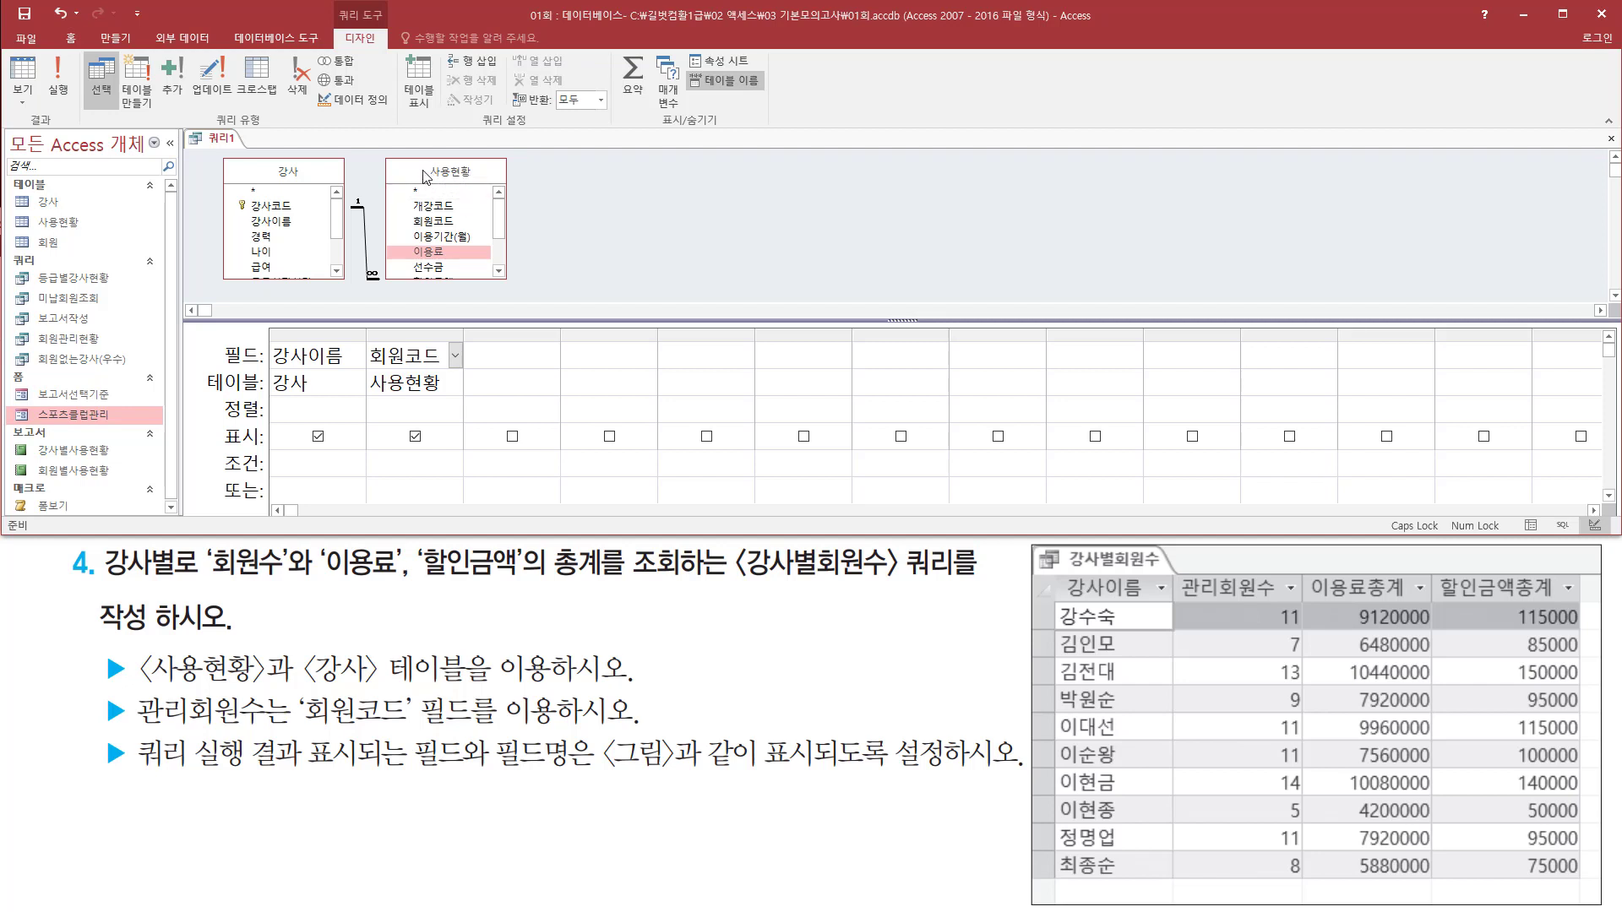
left_click(446, 254)
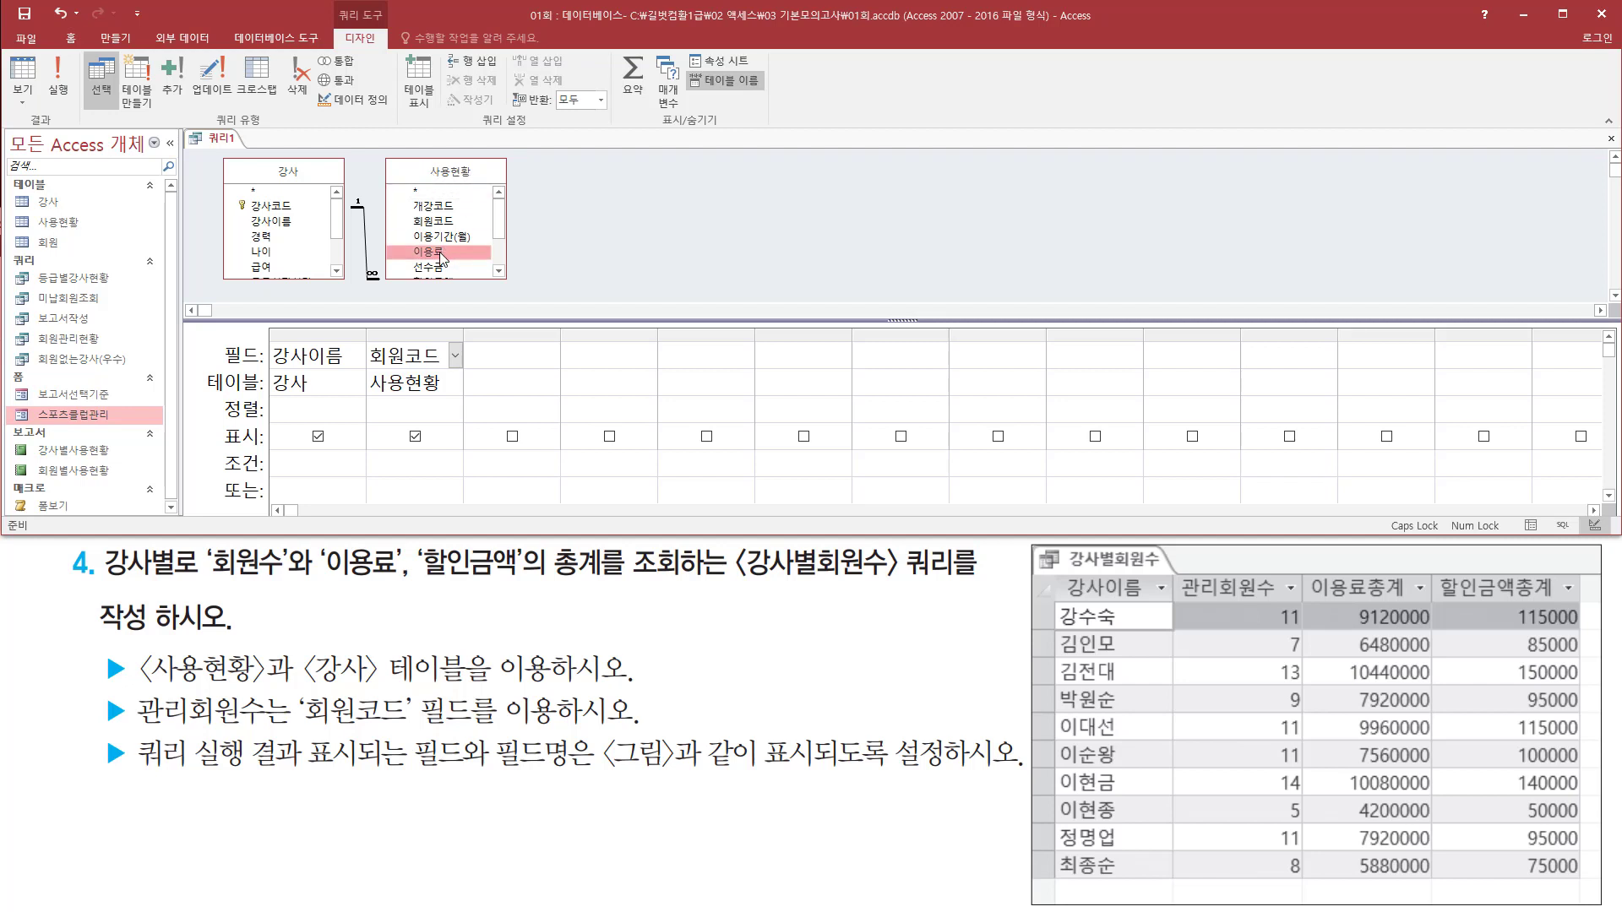
double_click(440, 254)
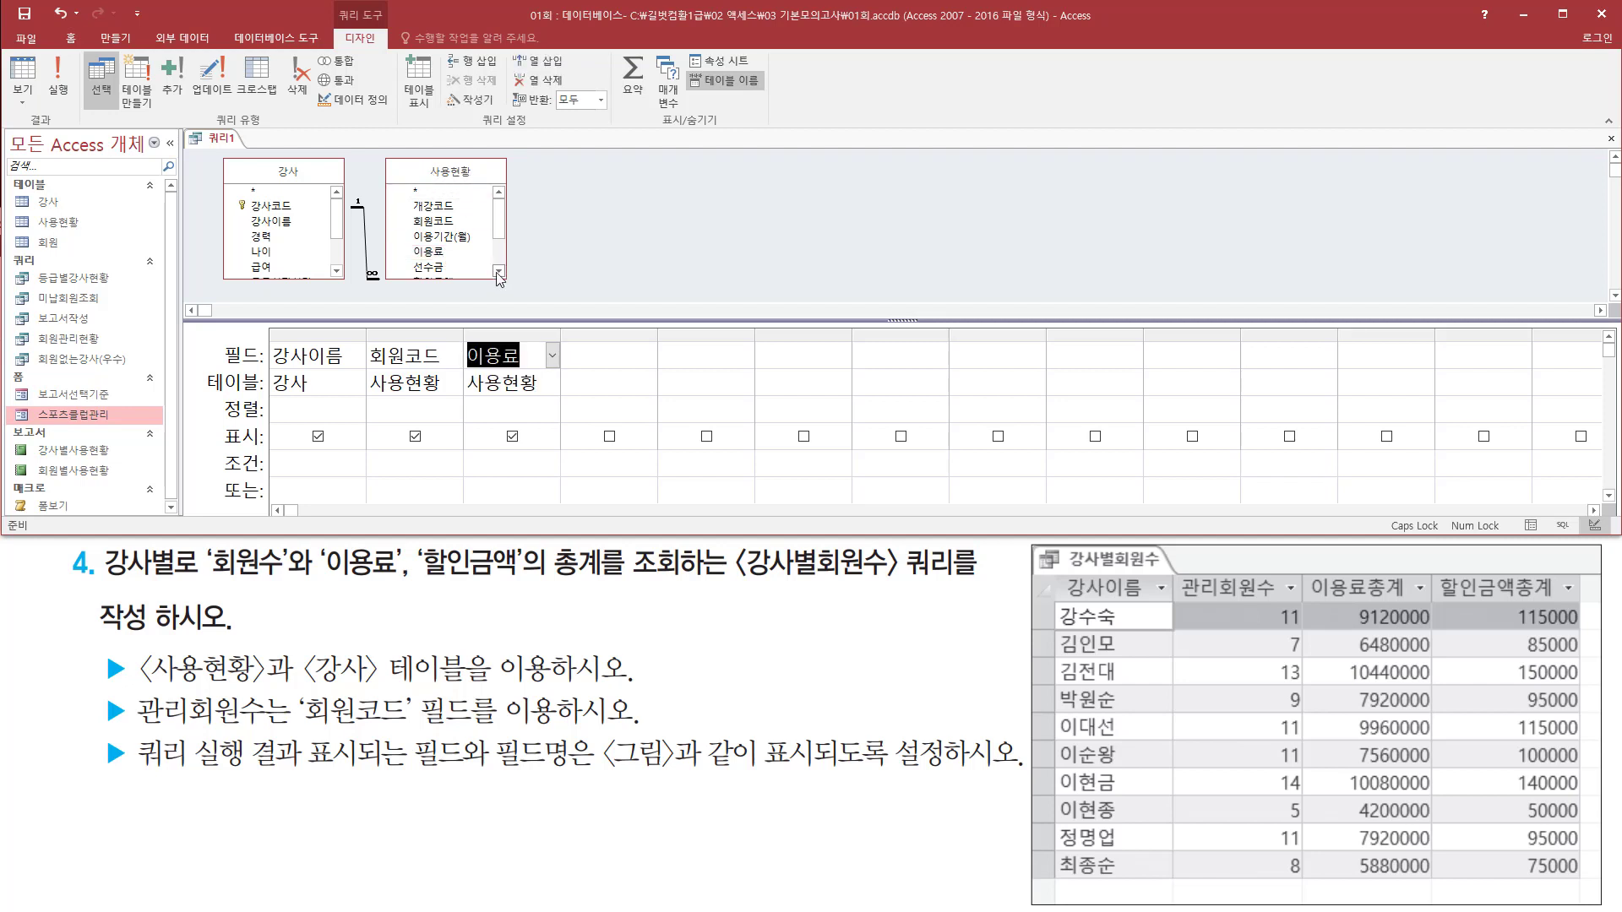
left_click(497, 272)
left_click(498, 272)
left_click(449, 256)
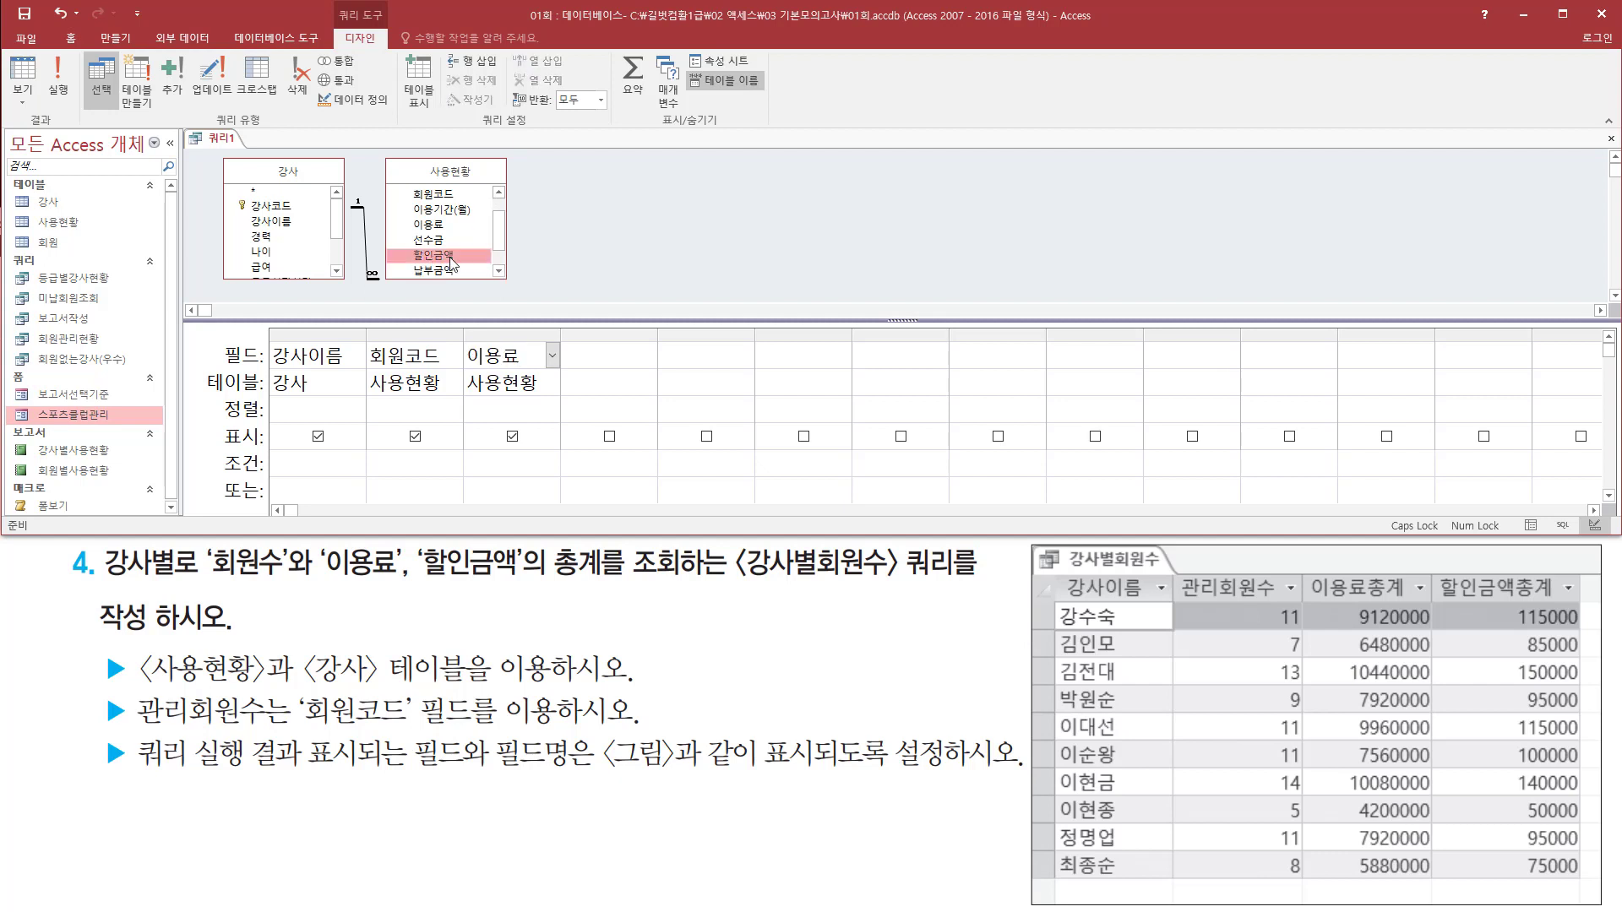
double_click(449, 256)
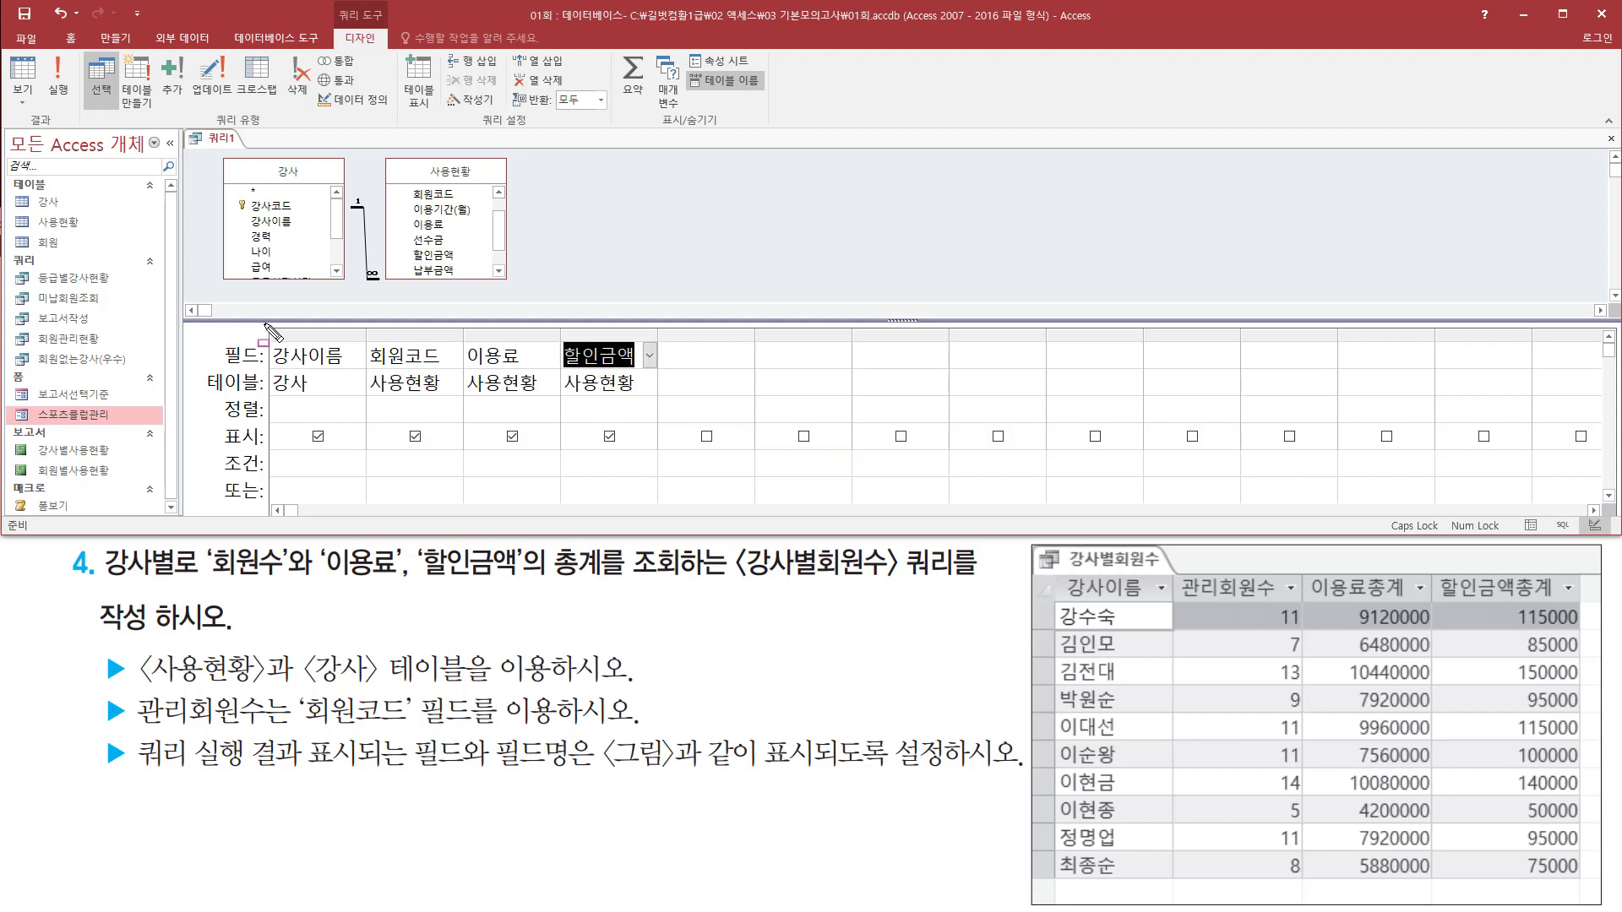
Step: Run the query with its four fields and examine how its records are listed by 강사이름
mouse_move(264, 325)
left_mouse_down()
mouse_move(626, 417)
mouse_move(665, 407)
left_mouse_up()
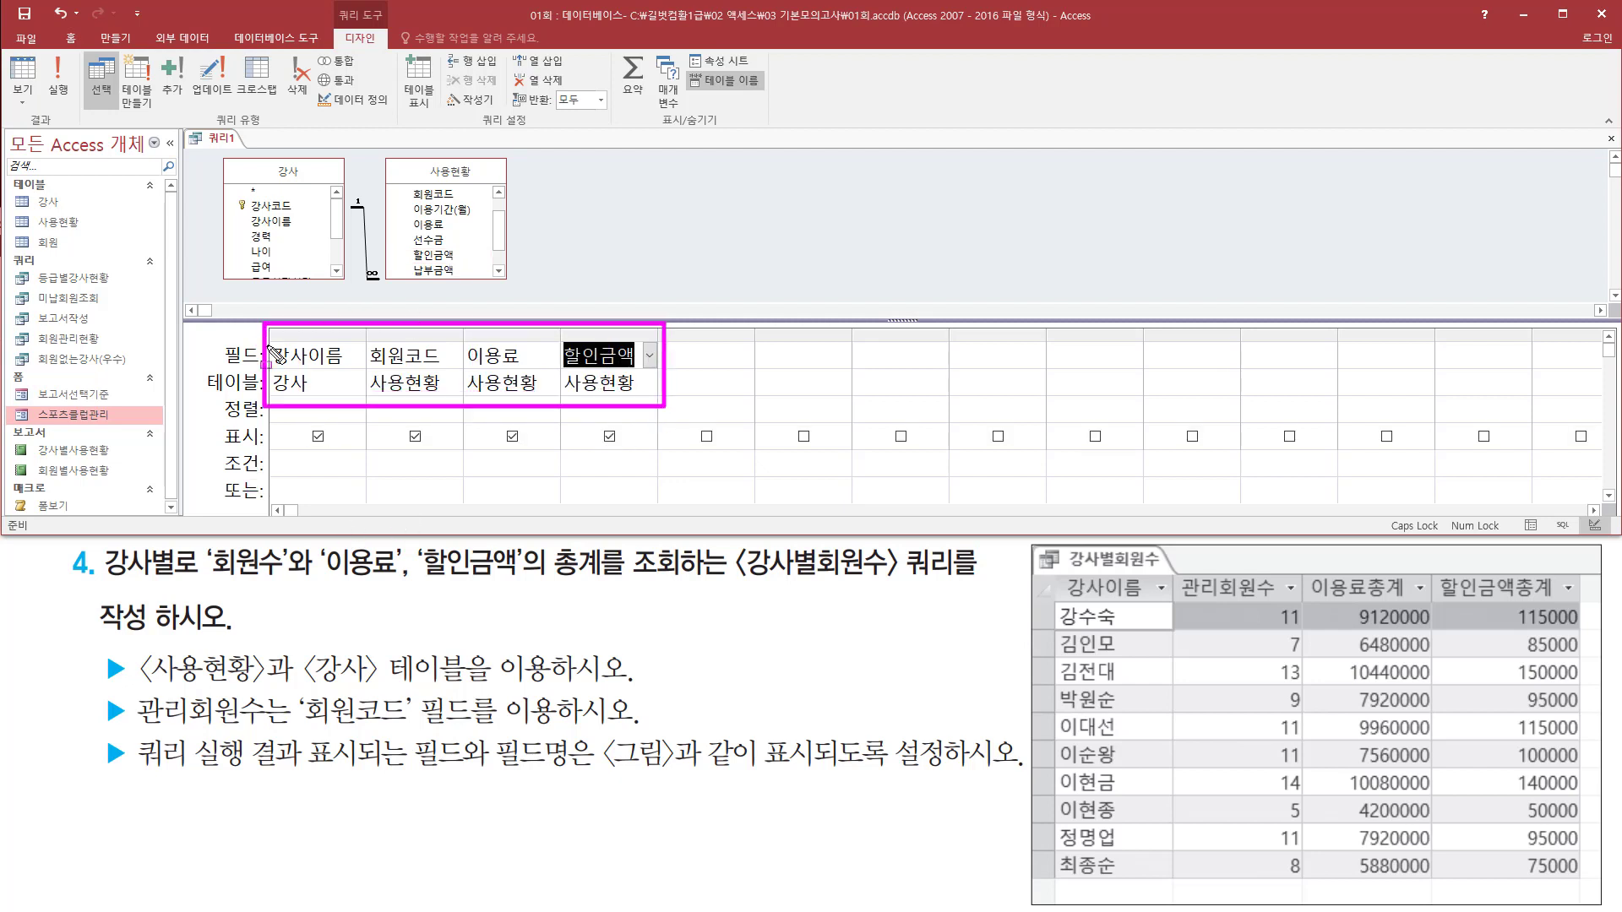
left_click_drag(44, 52, 83, 108)
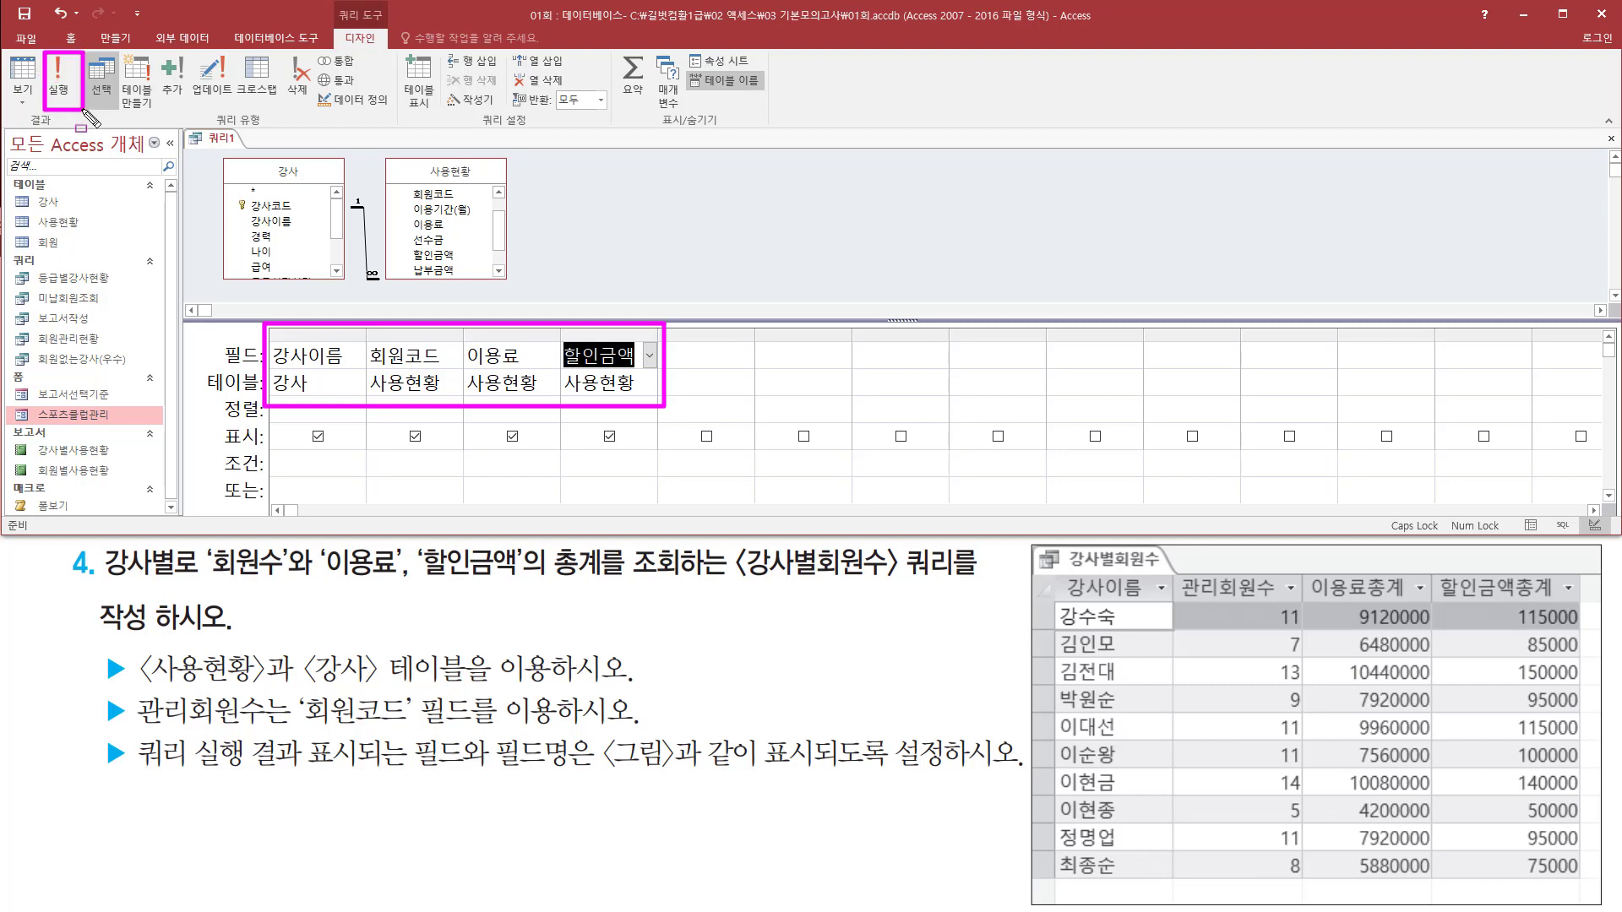
left_click(59, 80)
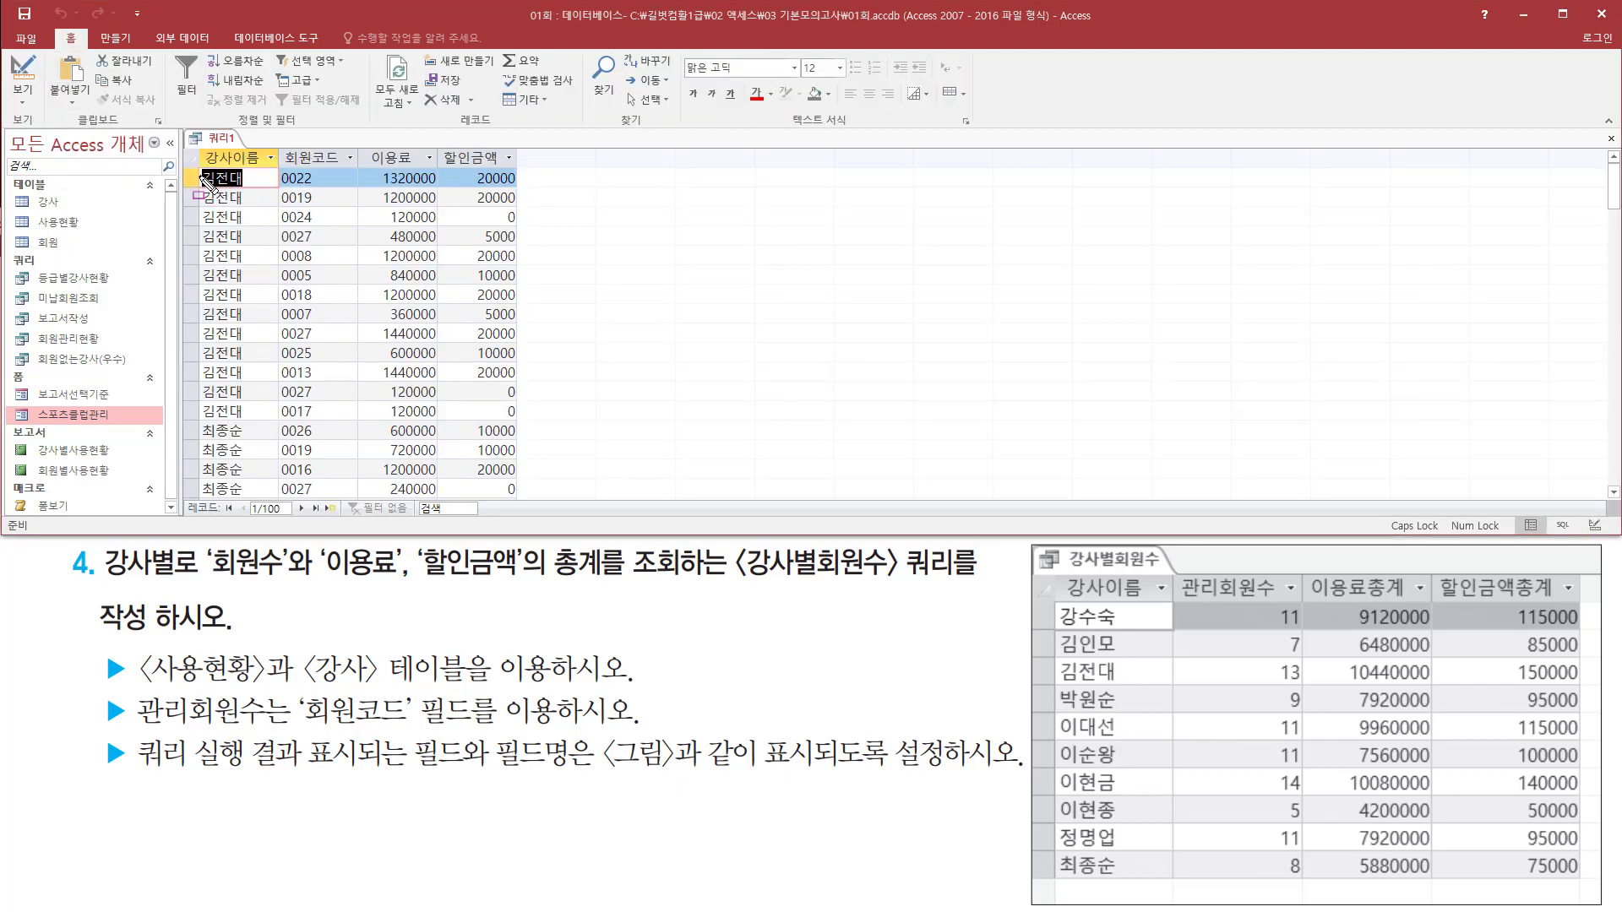
left_click_drag(199, 167, 262, 421)
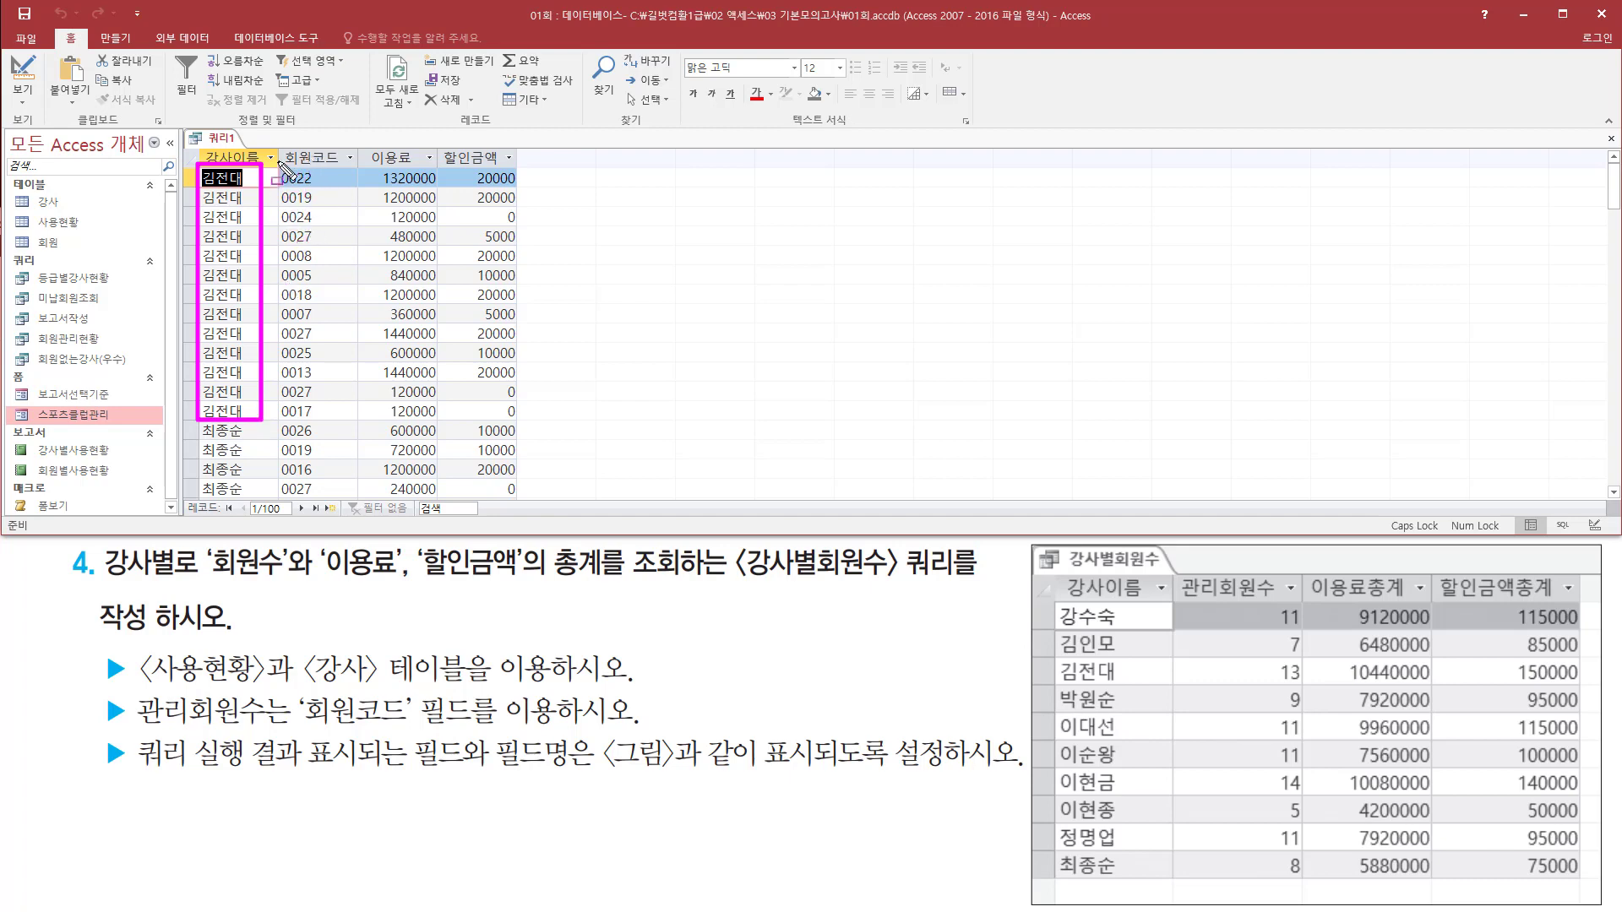
Step: Examine the 회원코드, 이용료 and 할인금액 values that belong to the first 강사이름 group in the query results
mouse_move(278, 160)
left_mouse_down()
mouse_move(298, 399)
mouse_move(325, 420)
left_mouse_up()
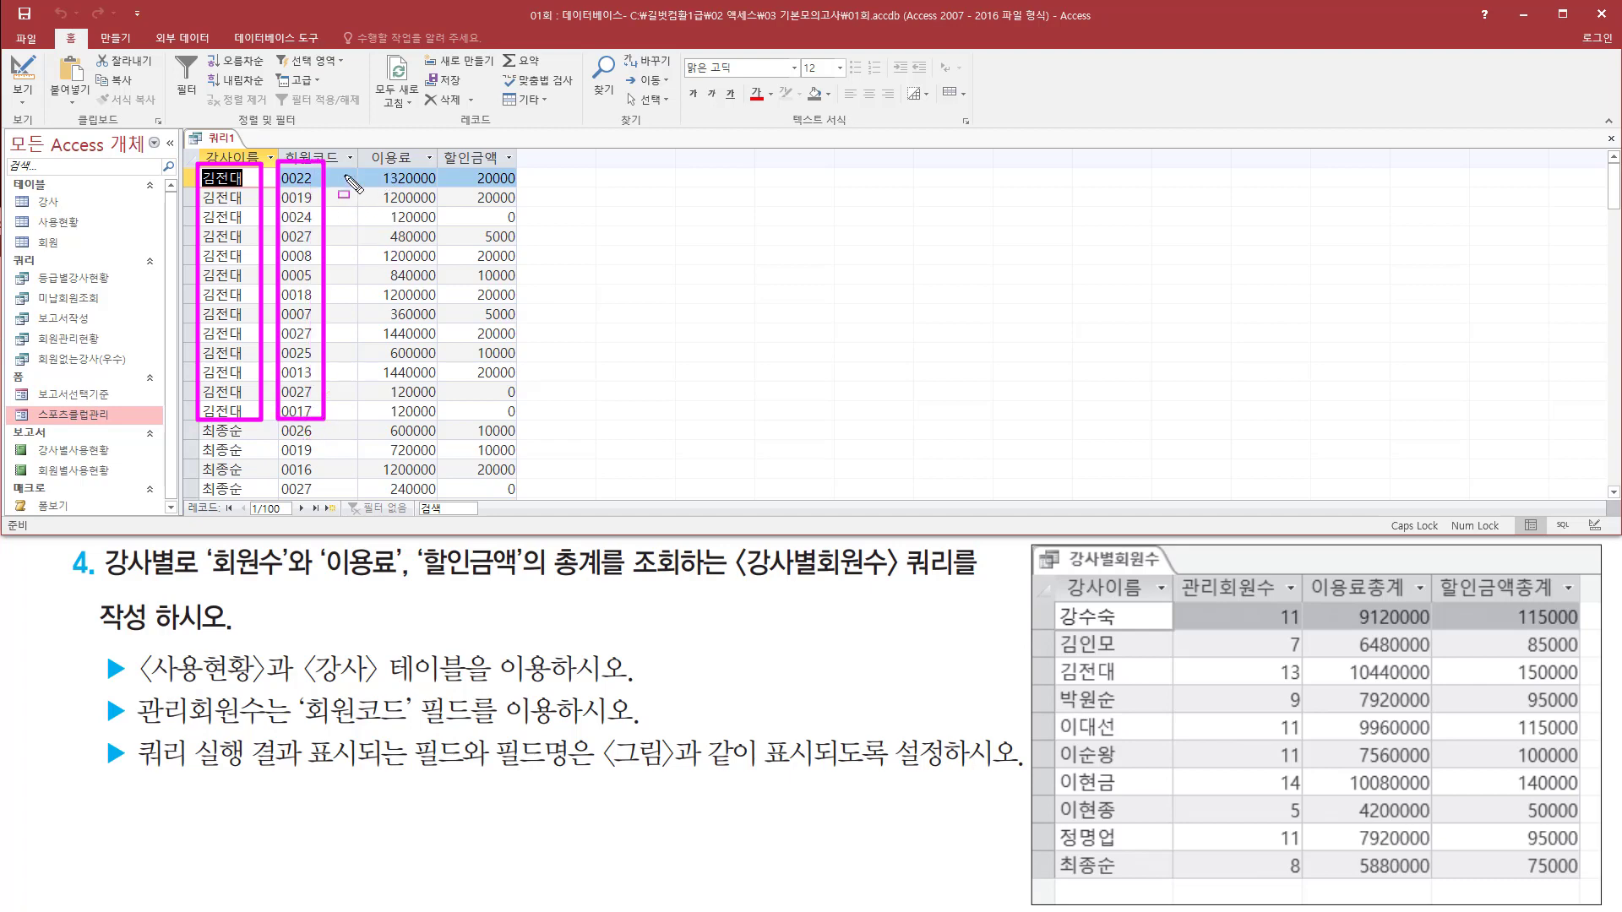
mouse_move(372, 165)
left_mouse_down()
mouse_move(395, 399)
mouse_move(518, 421)
left_mouse_up()
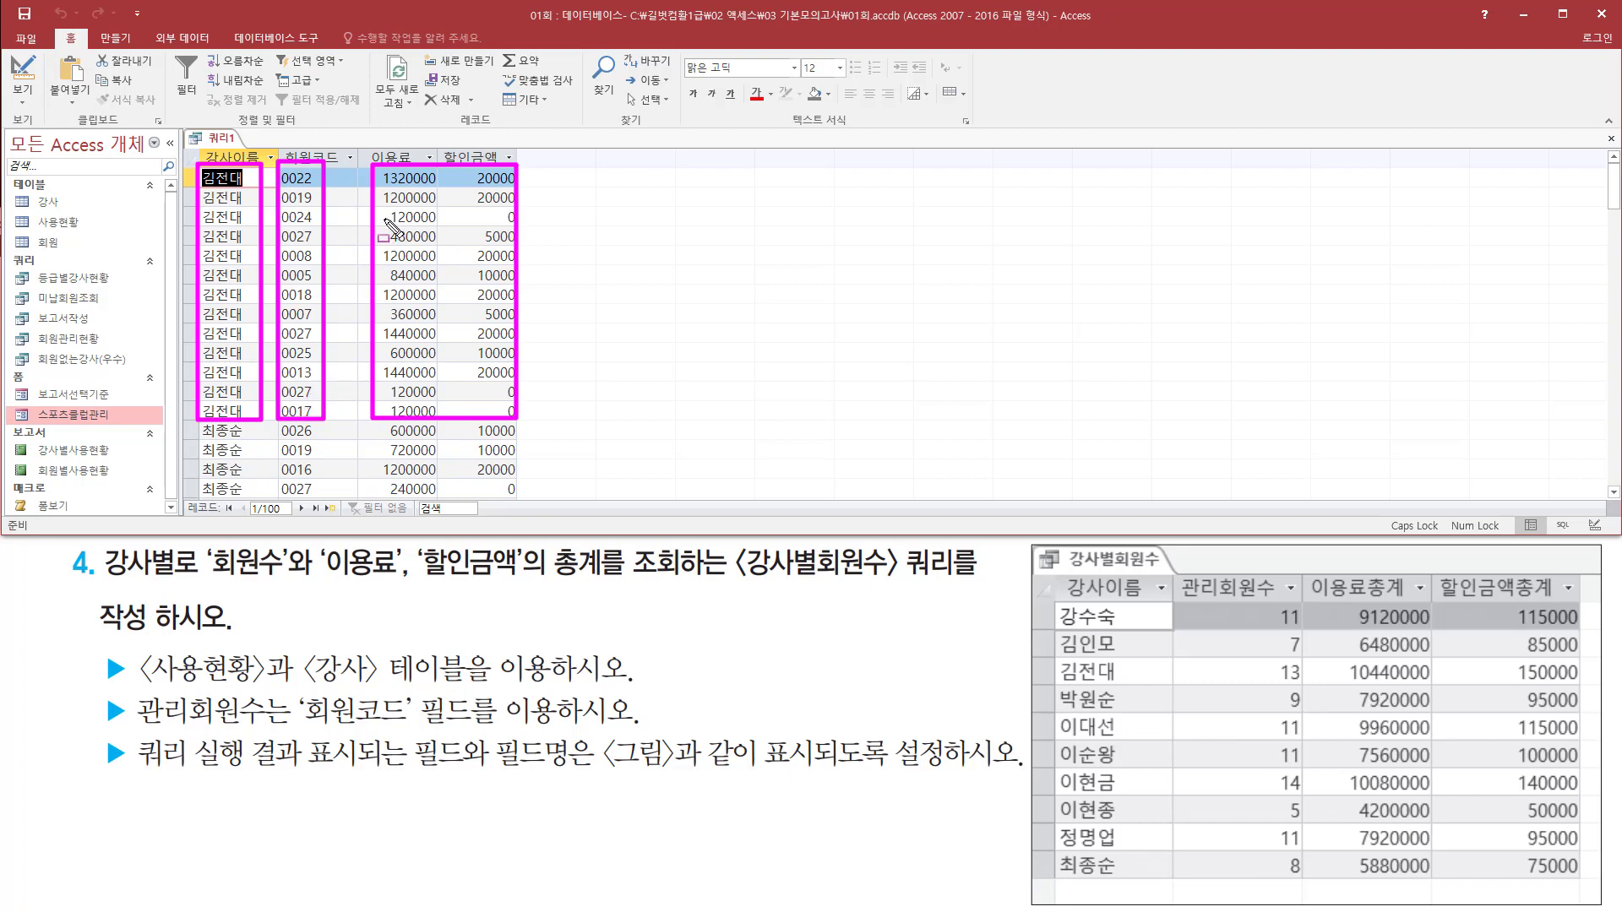
left_click_drag(386, 167, 396, 222)
left_click_drag(433, 409, 434, 411)
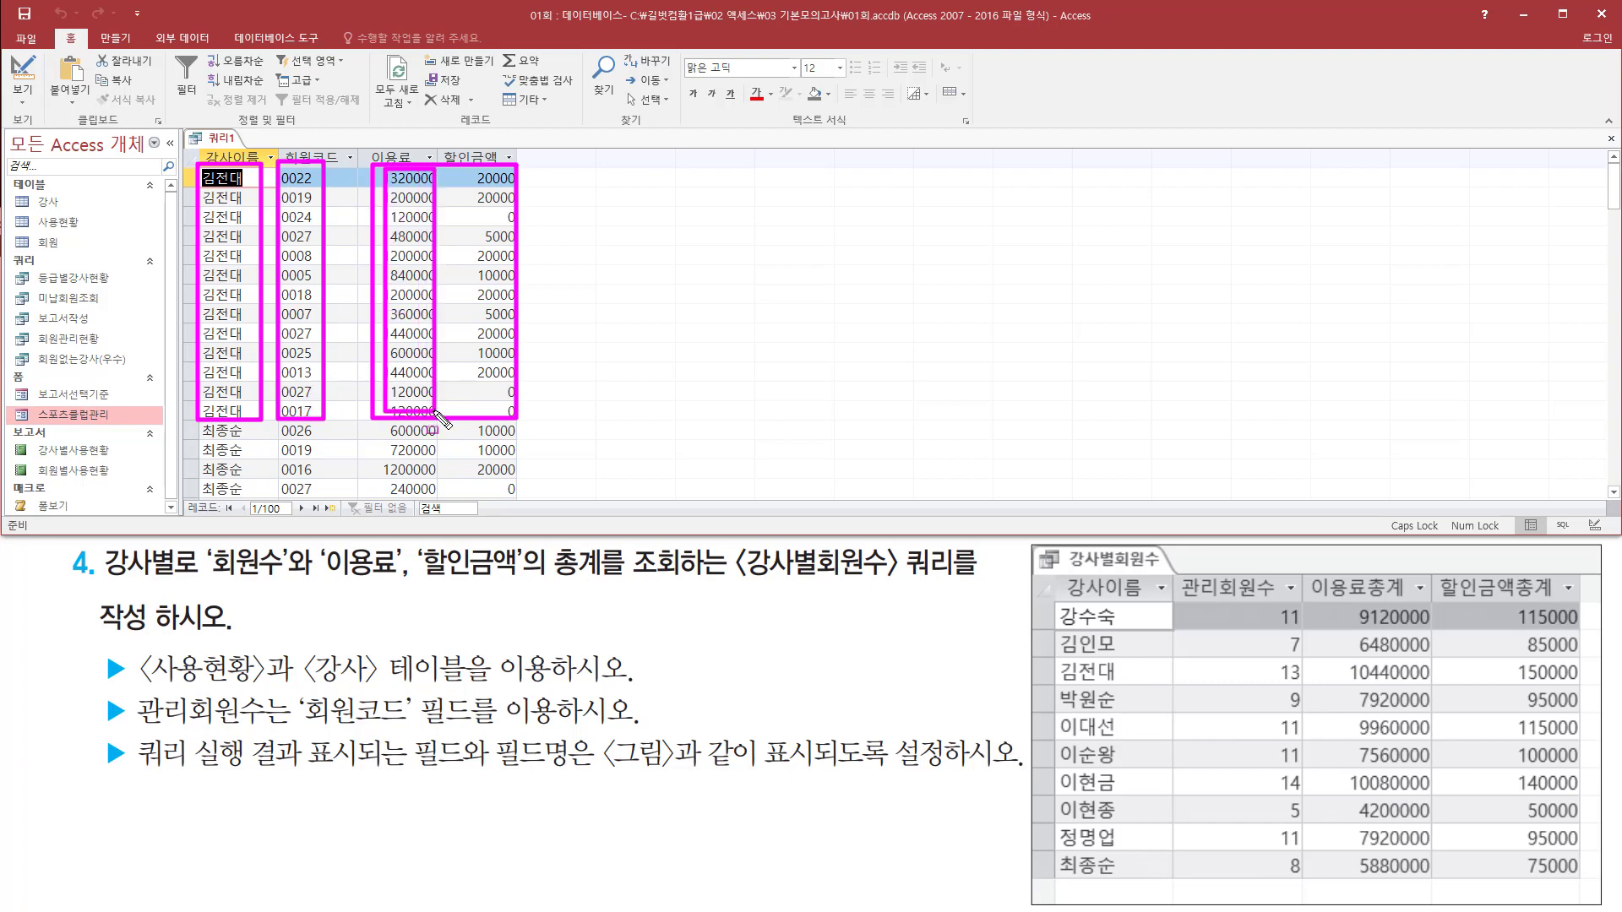
left_click_drag(471, 167, 504, 409)
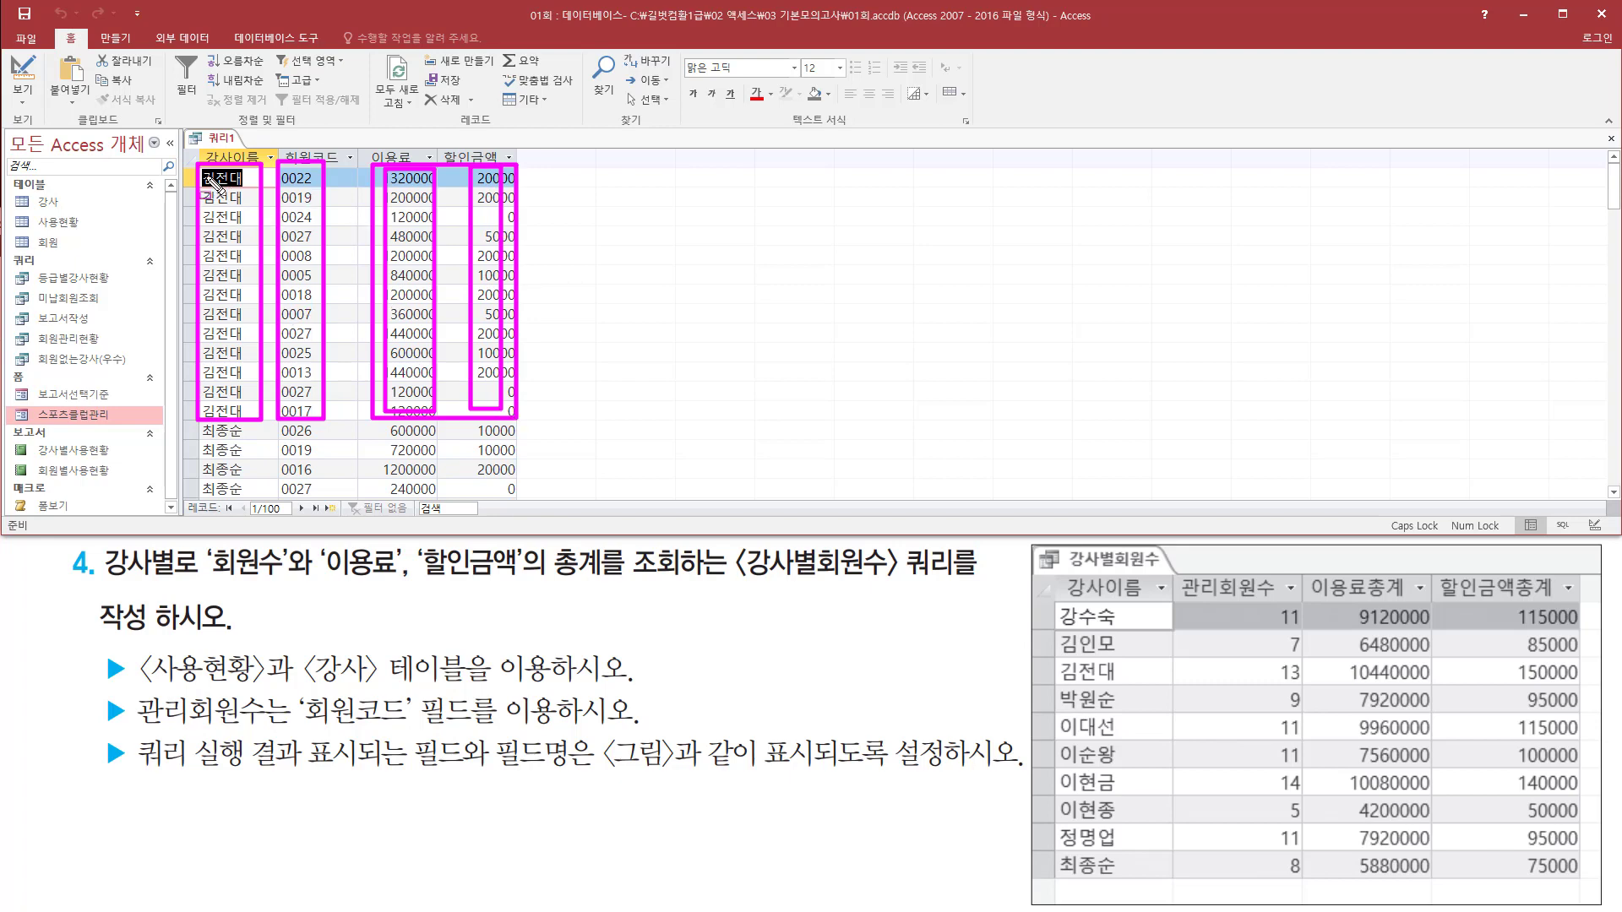
left_click_drag(207, 174, 254, 419)
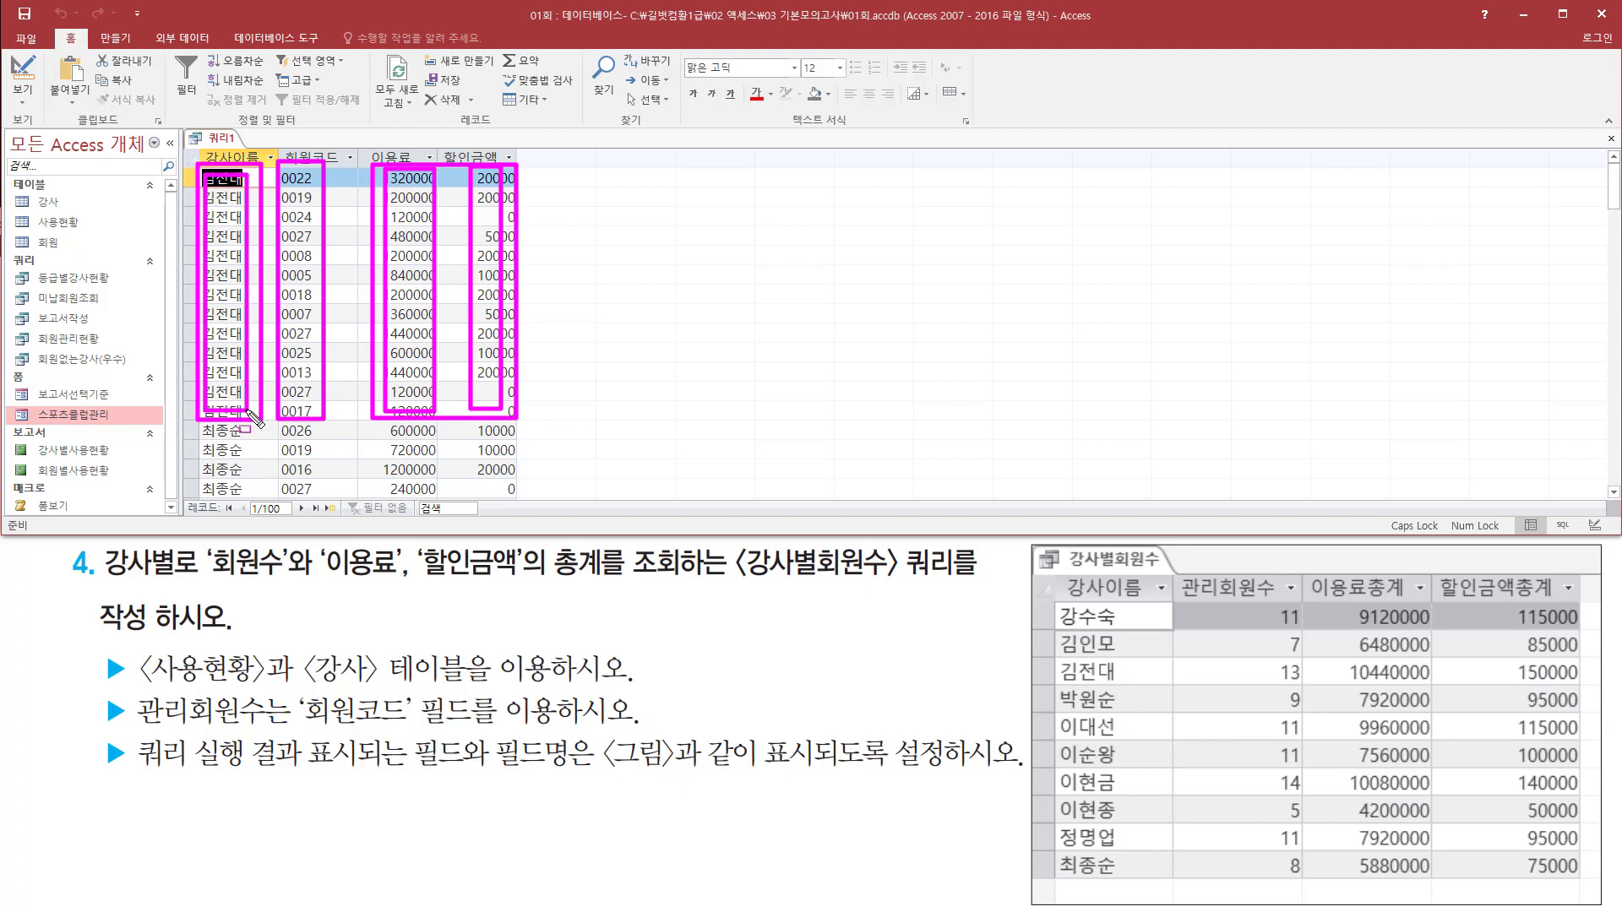
key("Escape")
Step: Return the query to design view and add the 요약 row to its design grid
right_click(222, 139)
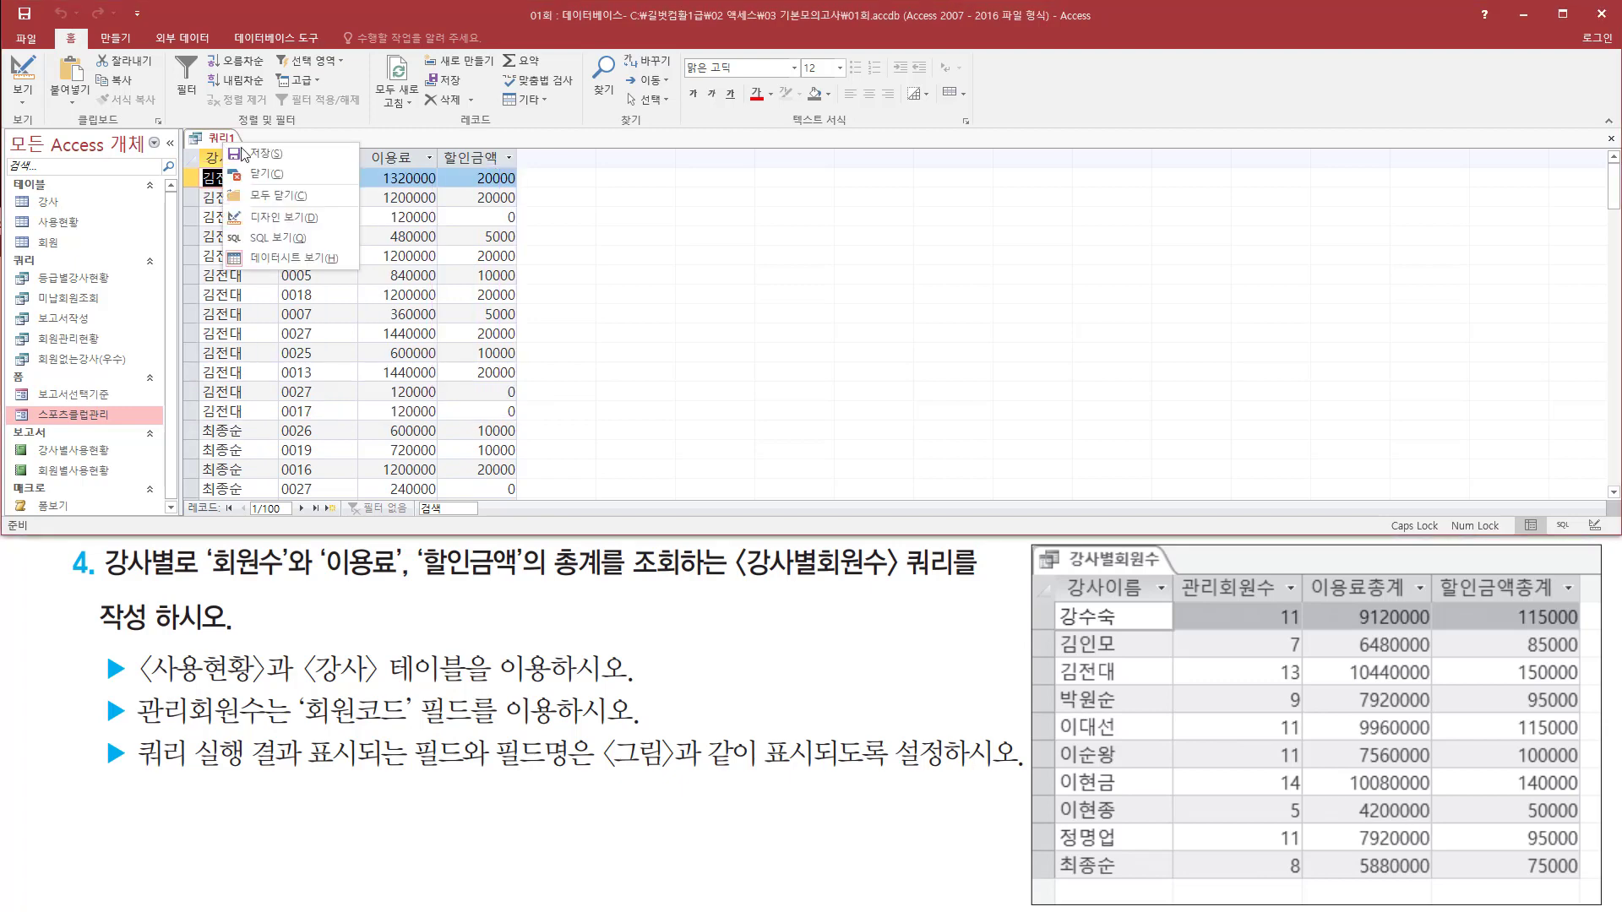
left_click(266, 218)
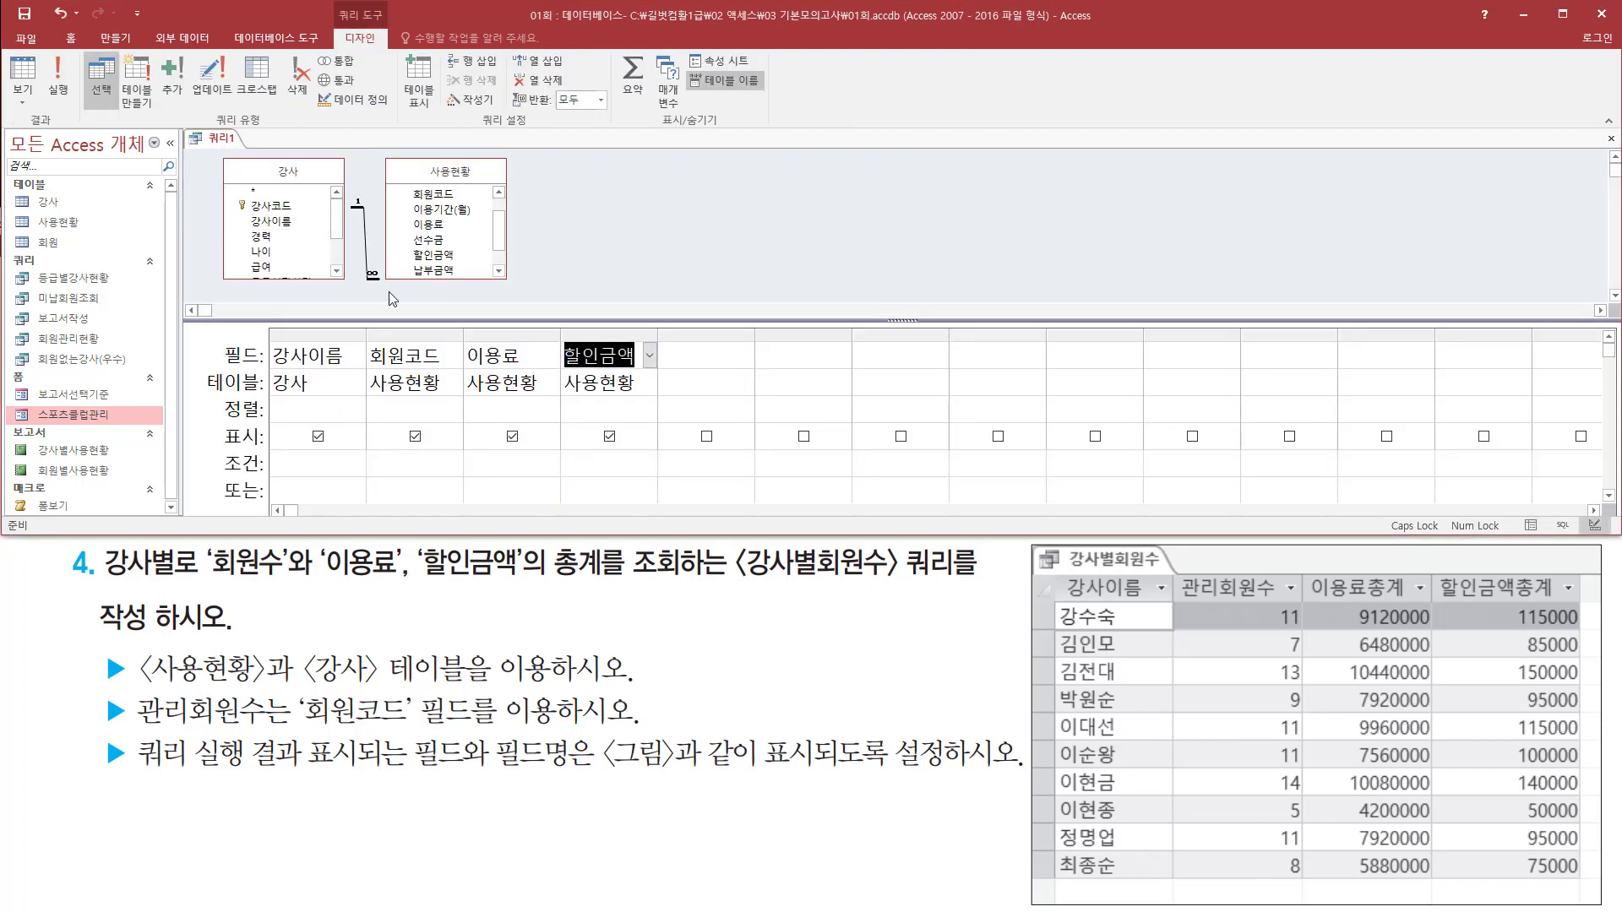
left_click(355, 410)
left_click_drag(612, 40, 656, 112)
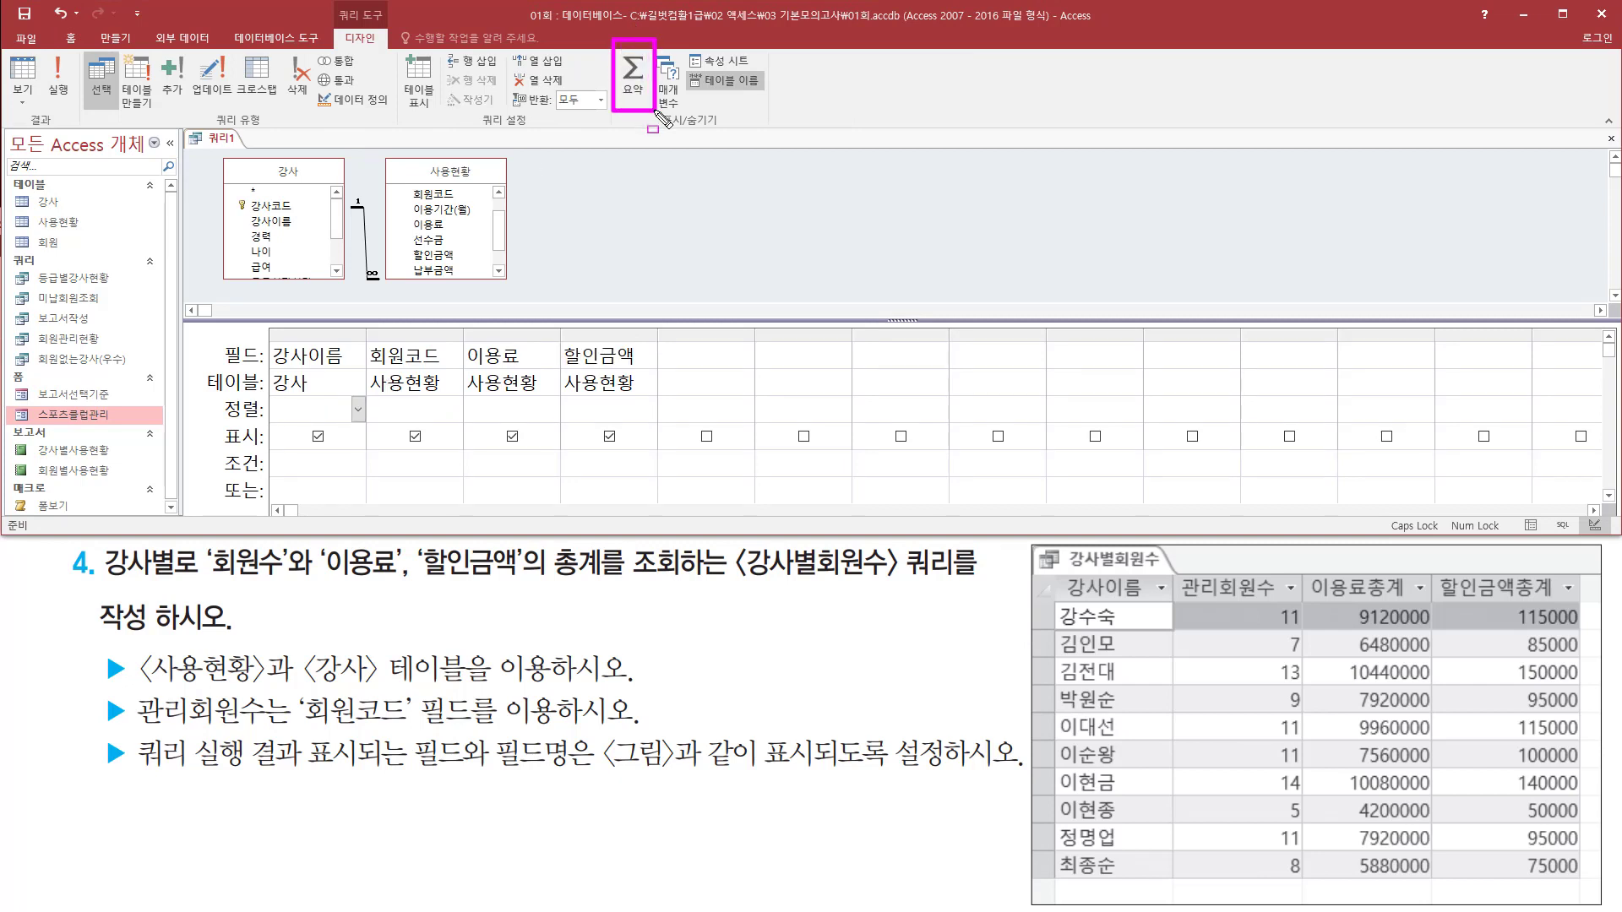
key("Escape")
left_click(633, 75)
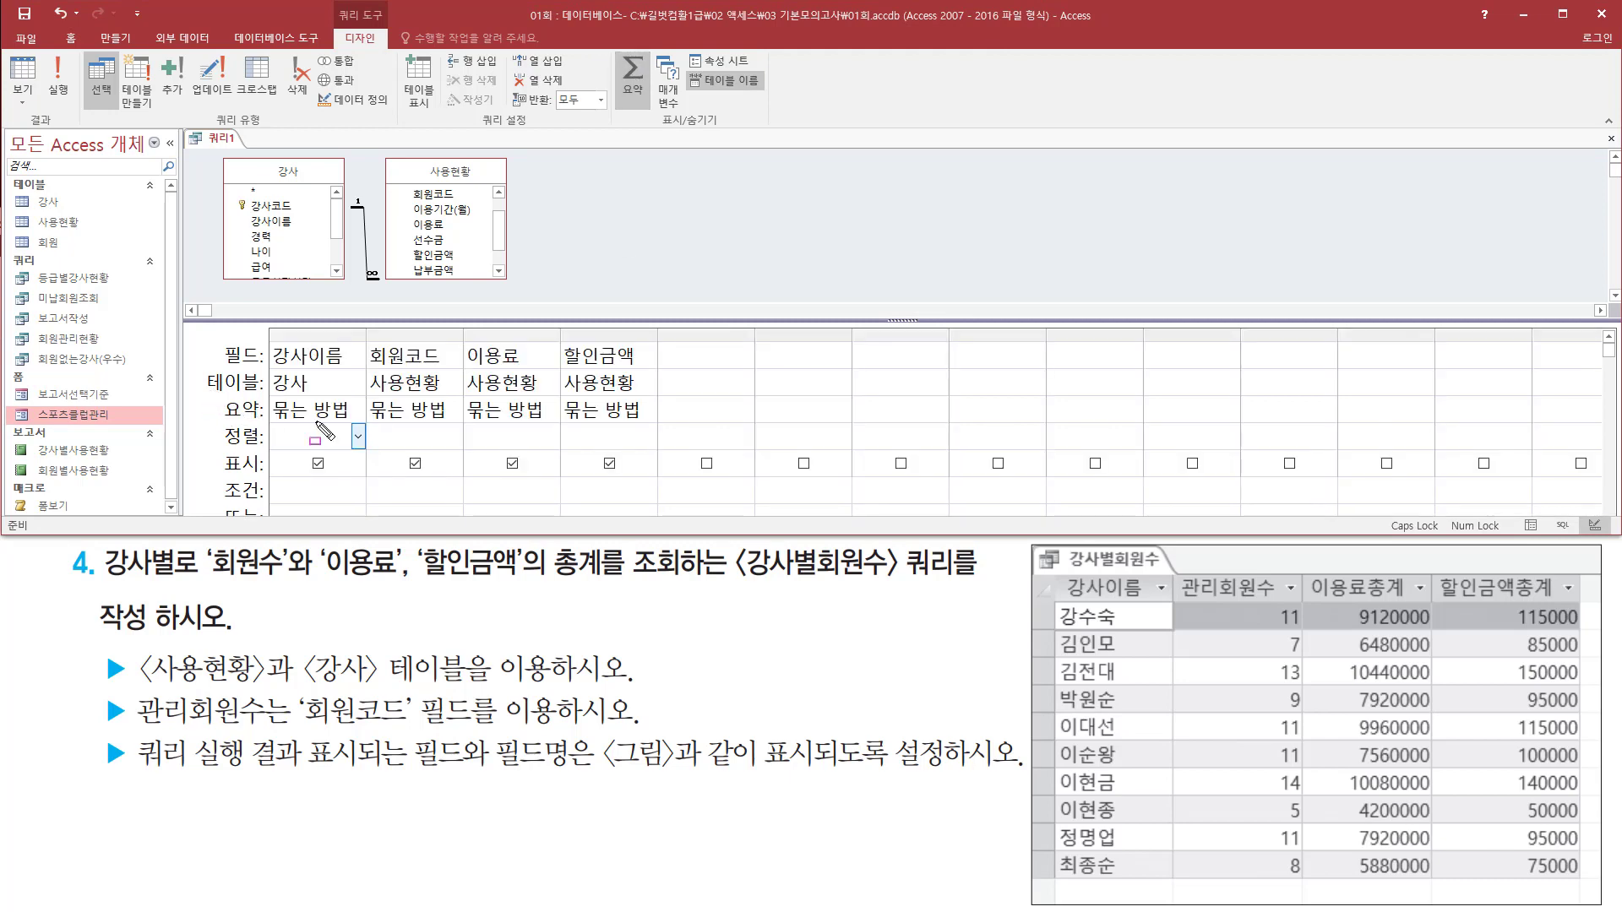
left_click_drag(210, 389, 674, 434)
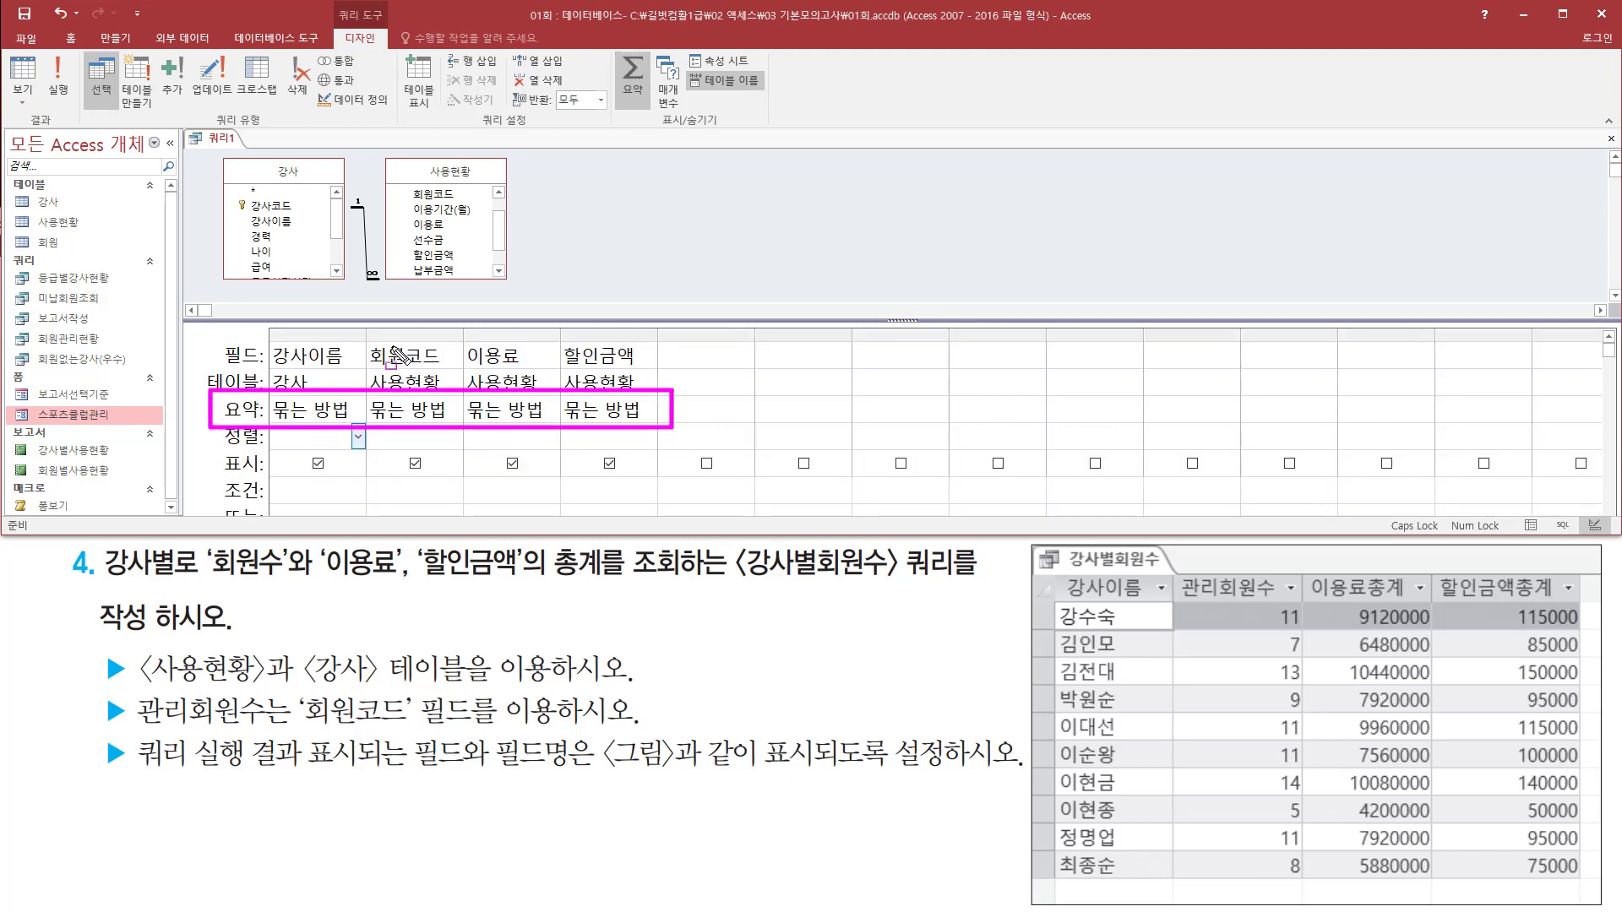
left_click_drag(364, 340, 446, 372)
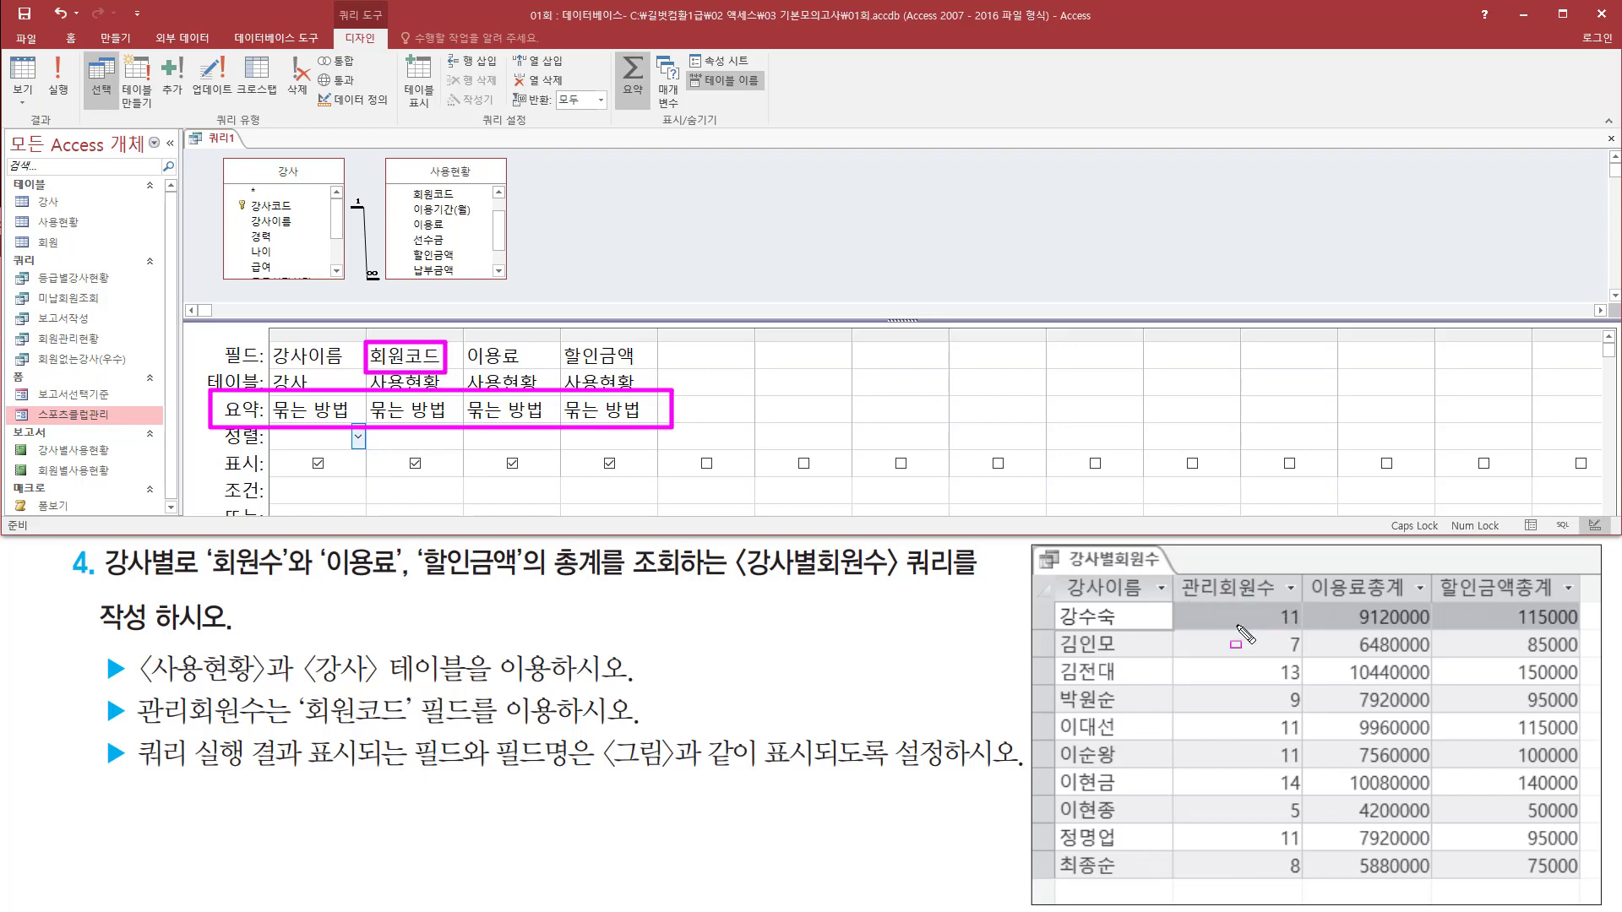
Step: Set the 요약 function of the 회원코드 column to 개수
key("Escape")
left_click(416, 409)
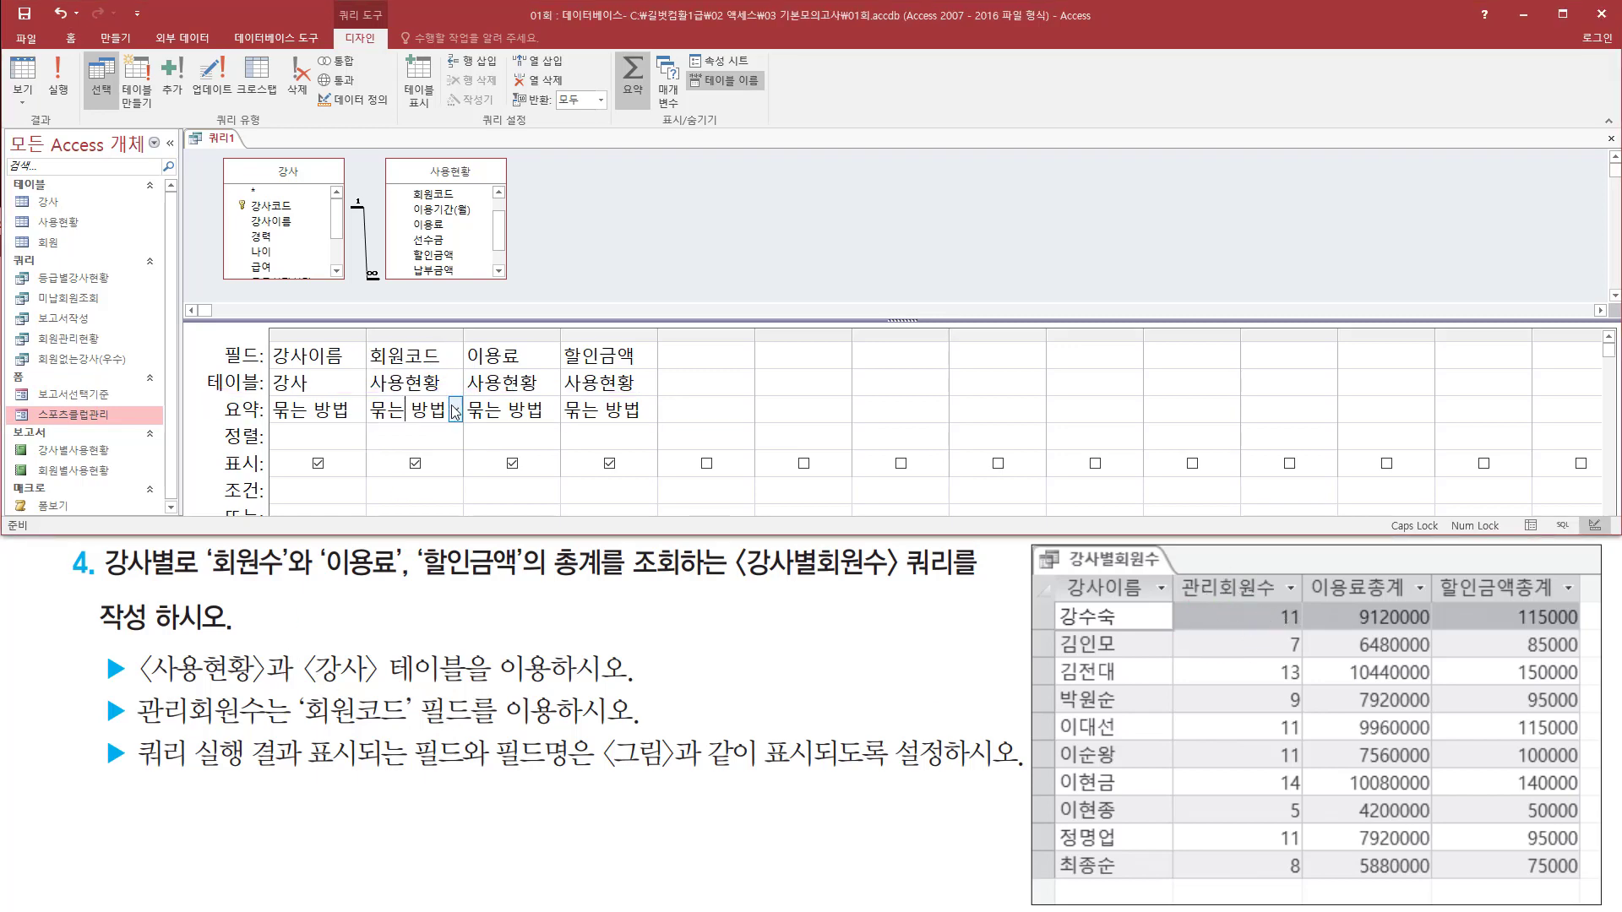
left_click(455, 411)
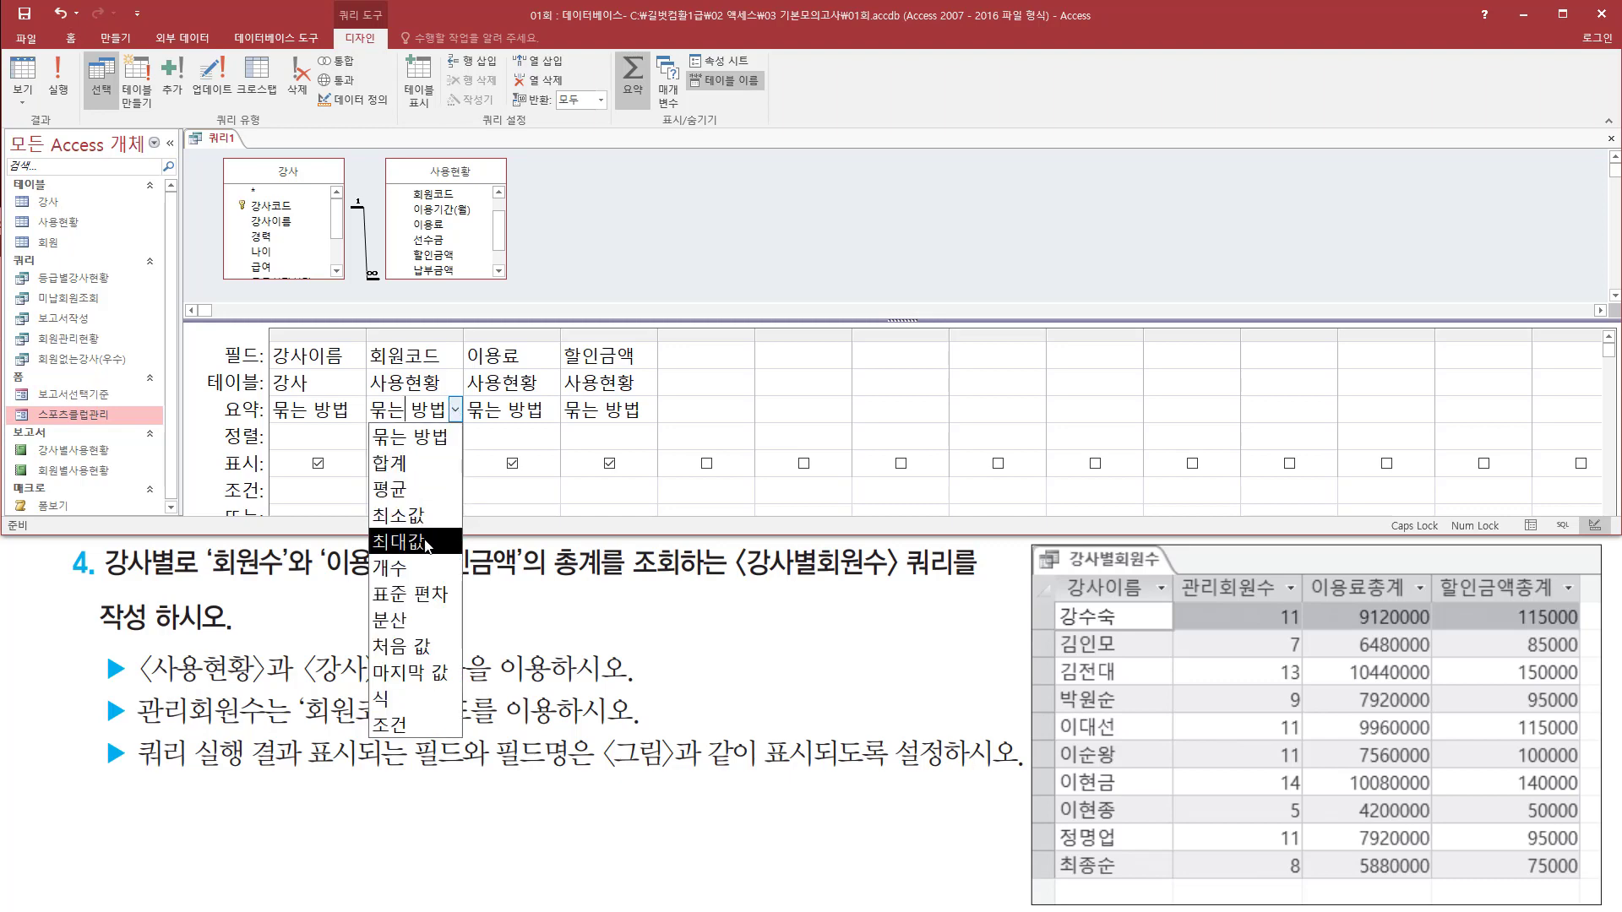
left_click(422, 563)
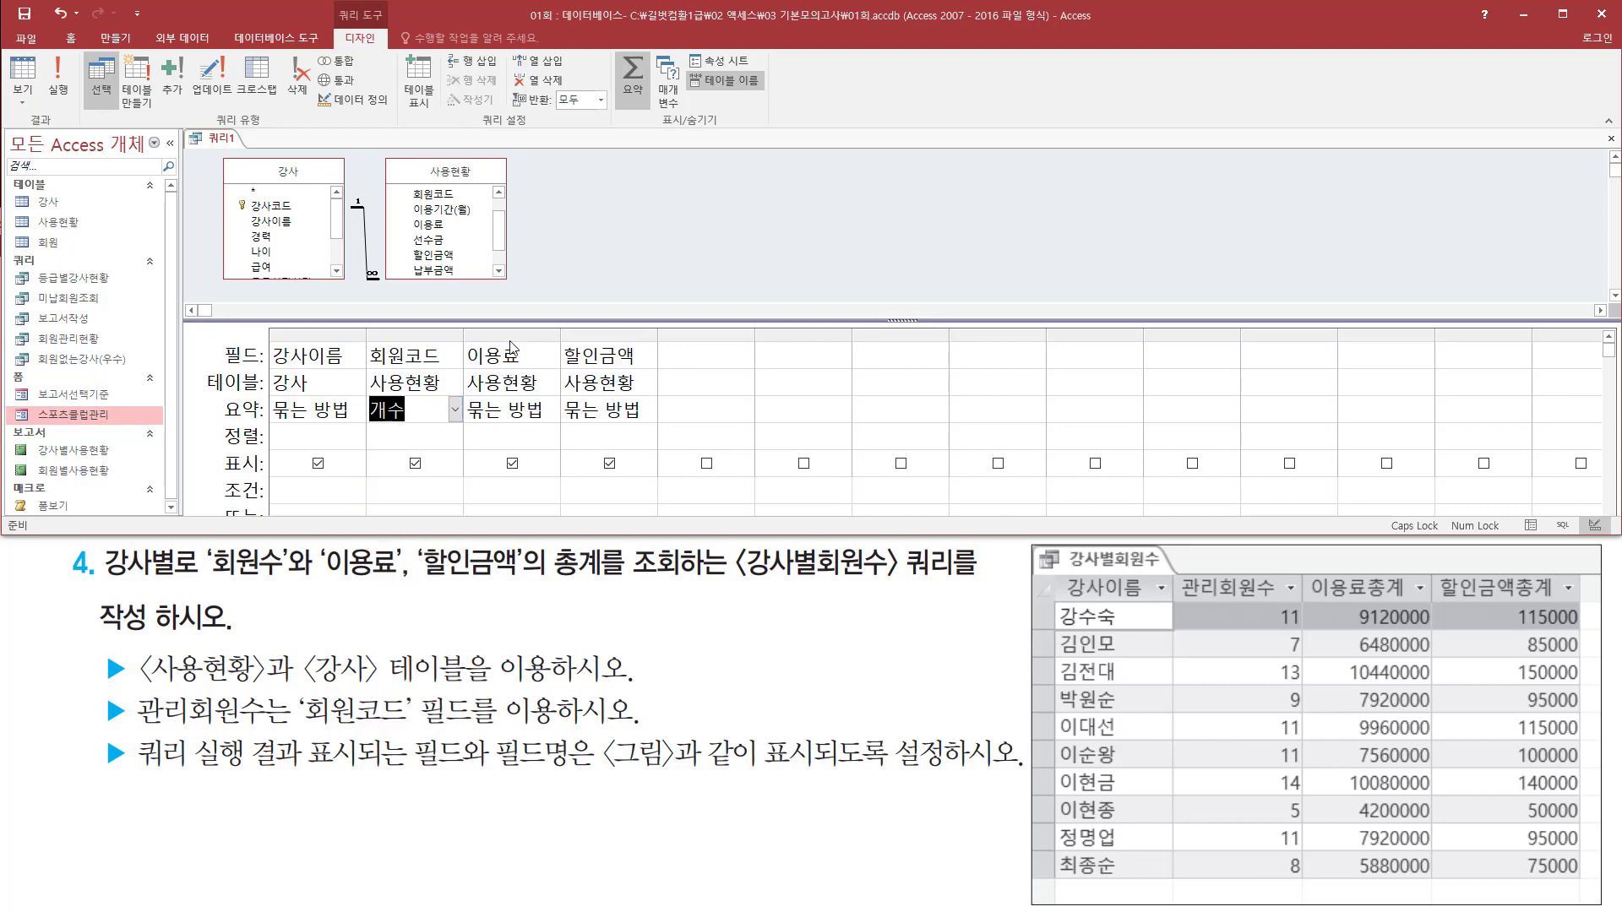
Step: Set the 요약 function of both the 이용료 and 할인금액 columns to 합계
left_click(550, 413)
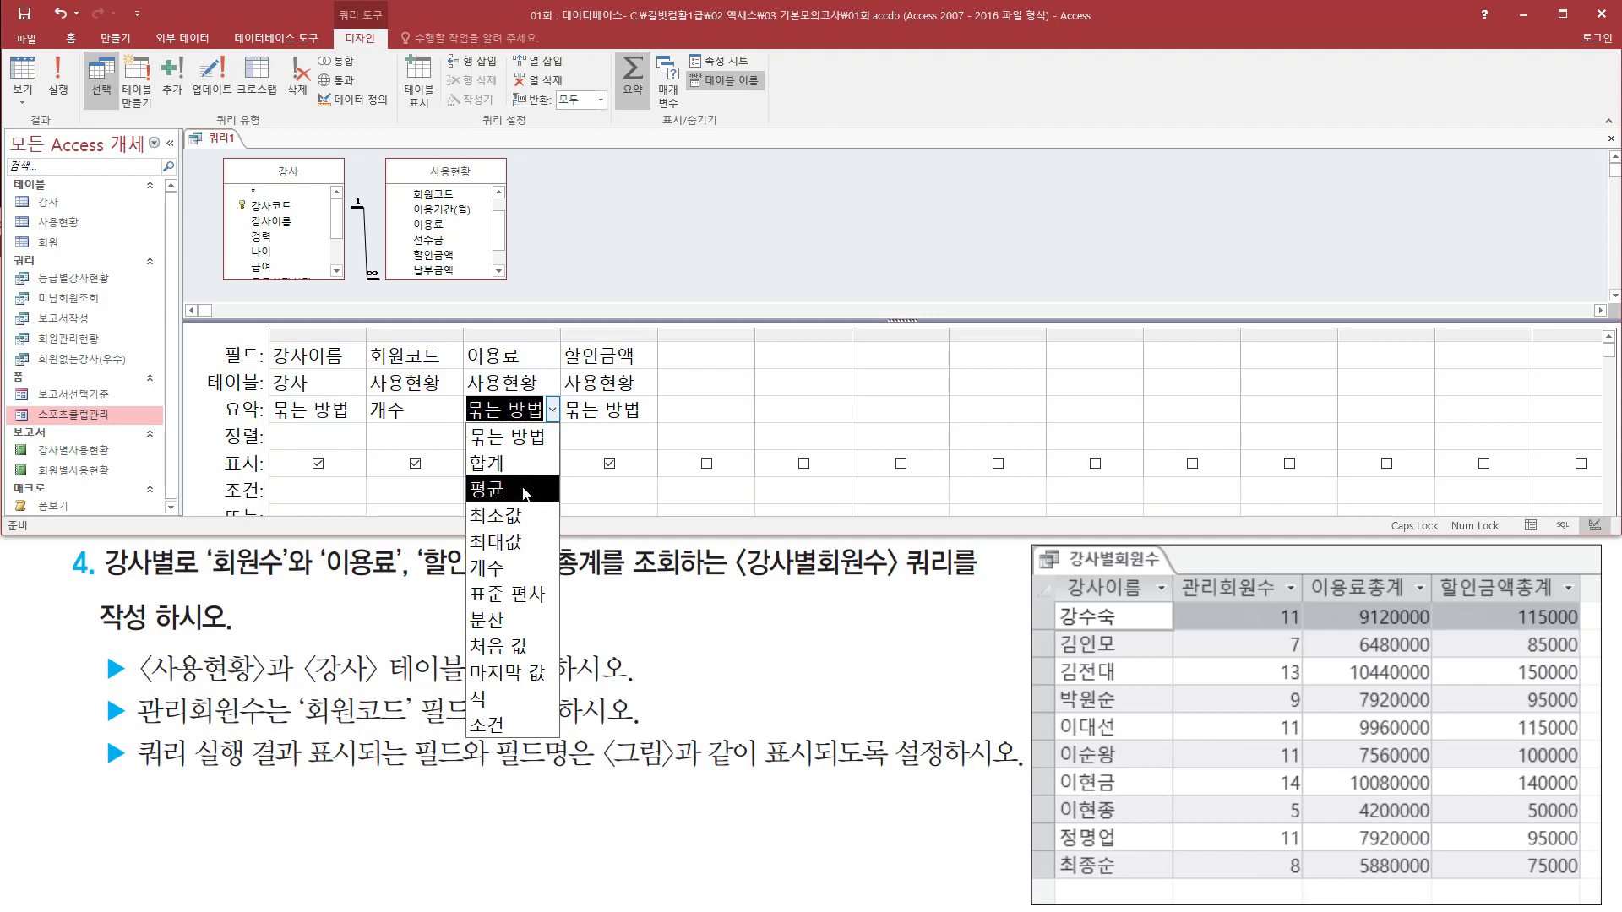
left_click(519, 464)
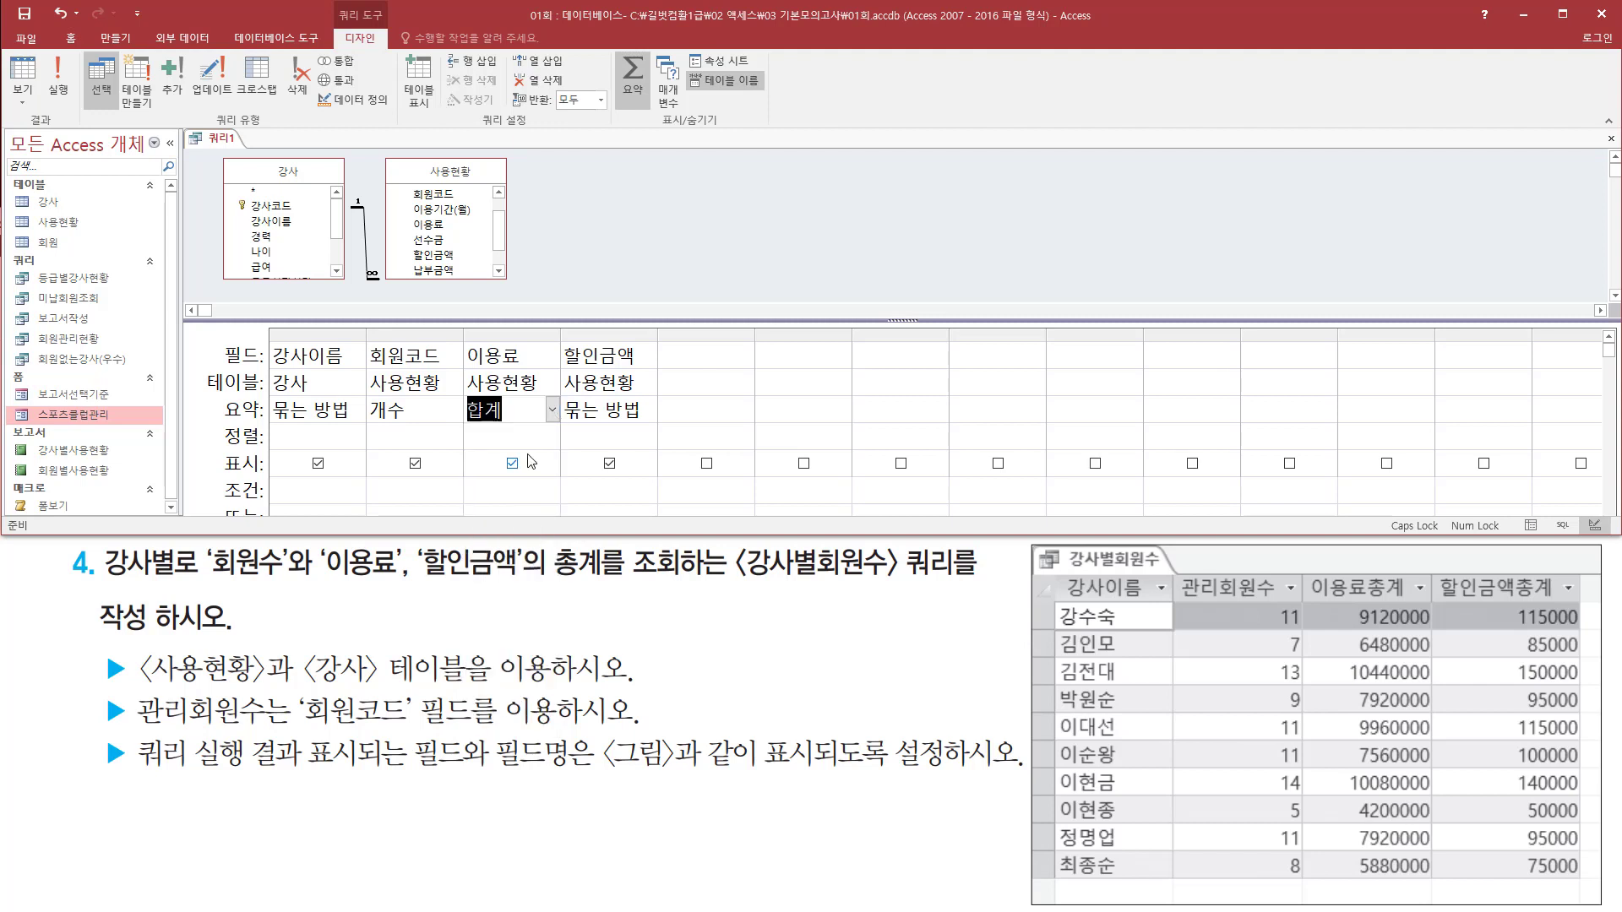
left_click(626, 410)
left_click(649, 411)
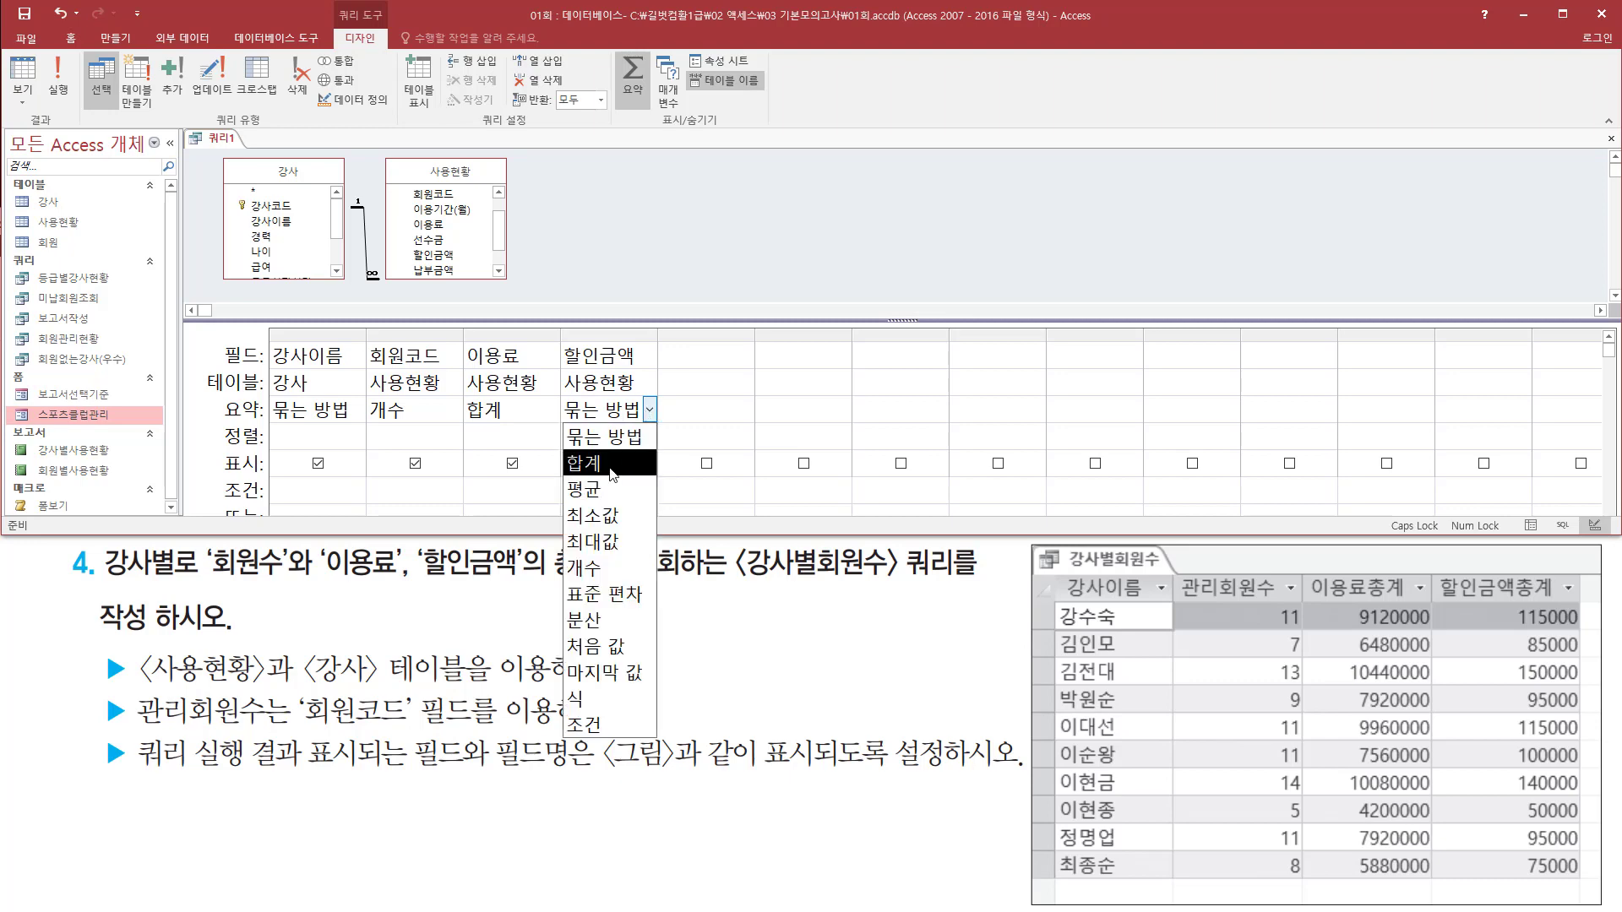
left_click(606, 465)
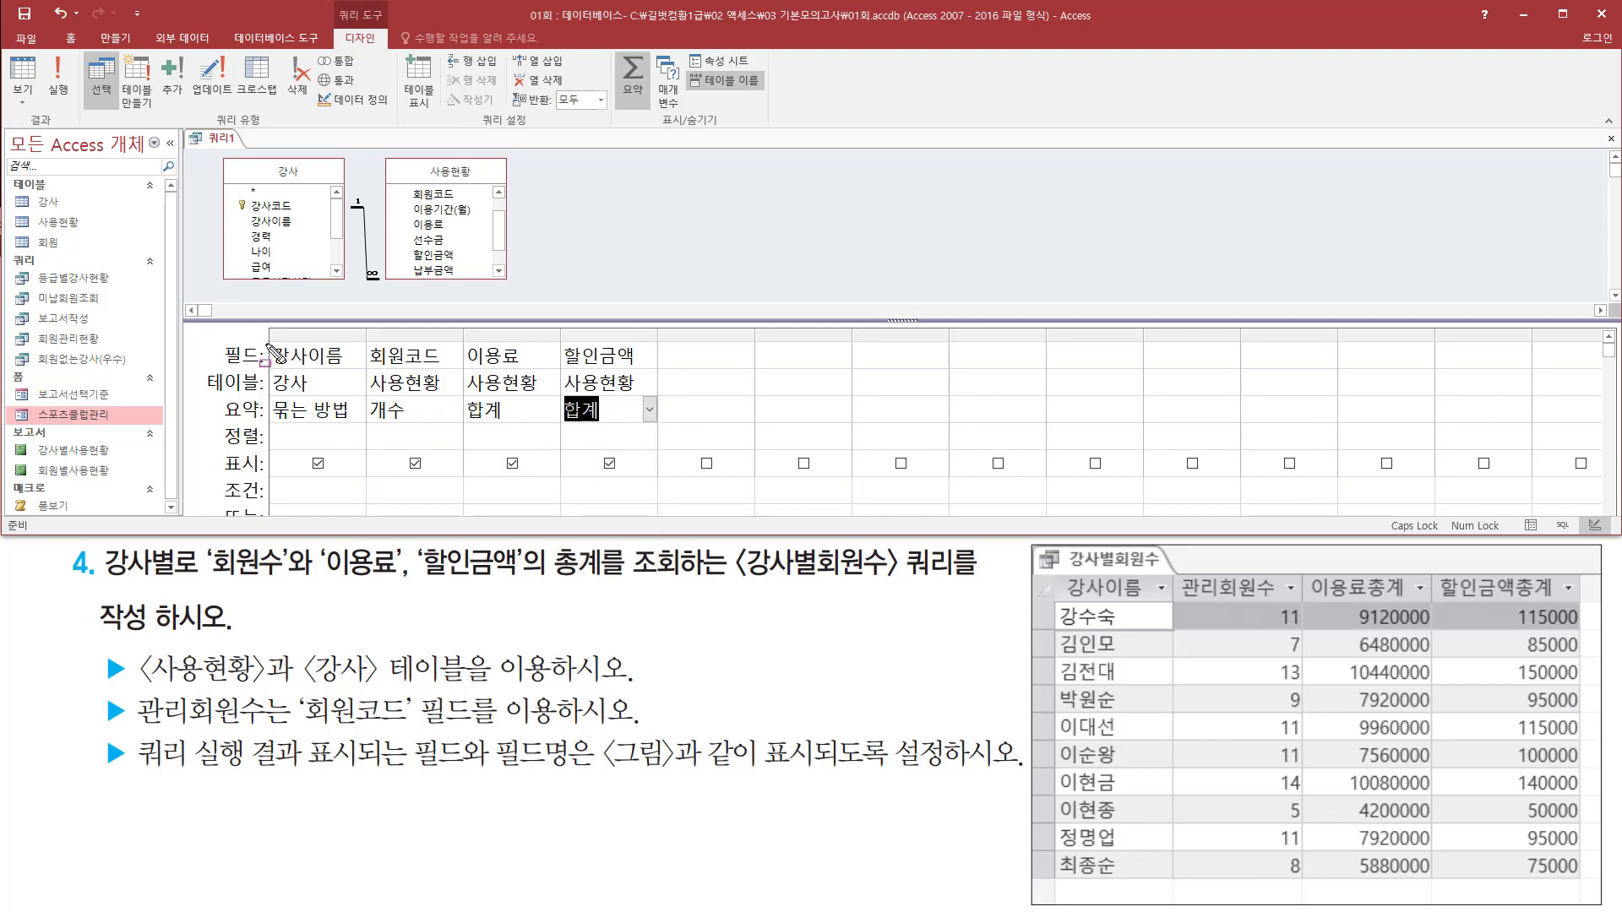
Step: Review the 요약 settings of the 강사이름, 회원코드, 이용료 and 할인금액 columns in the design grid
mouse_move(267, 341)
left_mouse_down()
mouse_move(351, 368)
mouse_move(277, 408)
mouse_move(362, 423)
left_mouse_up()
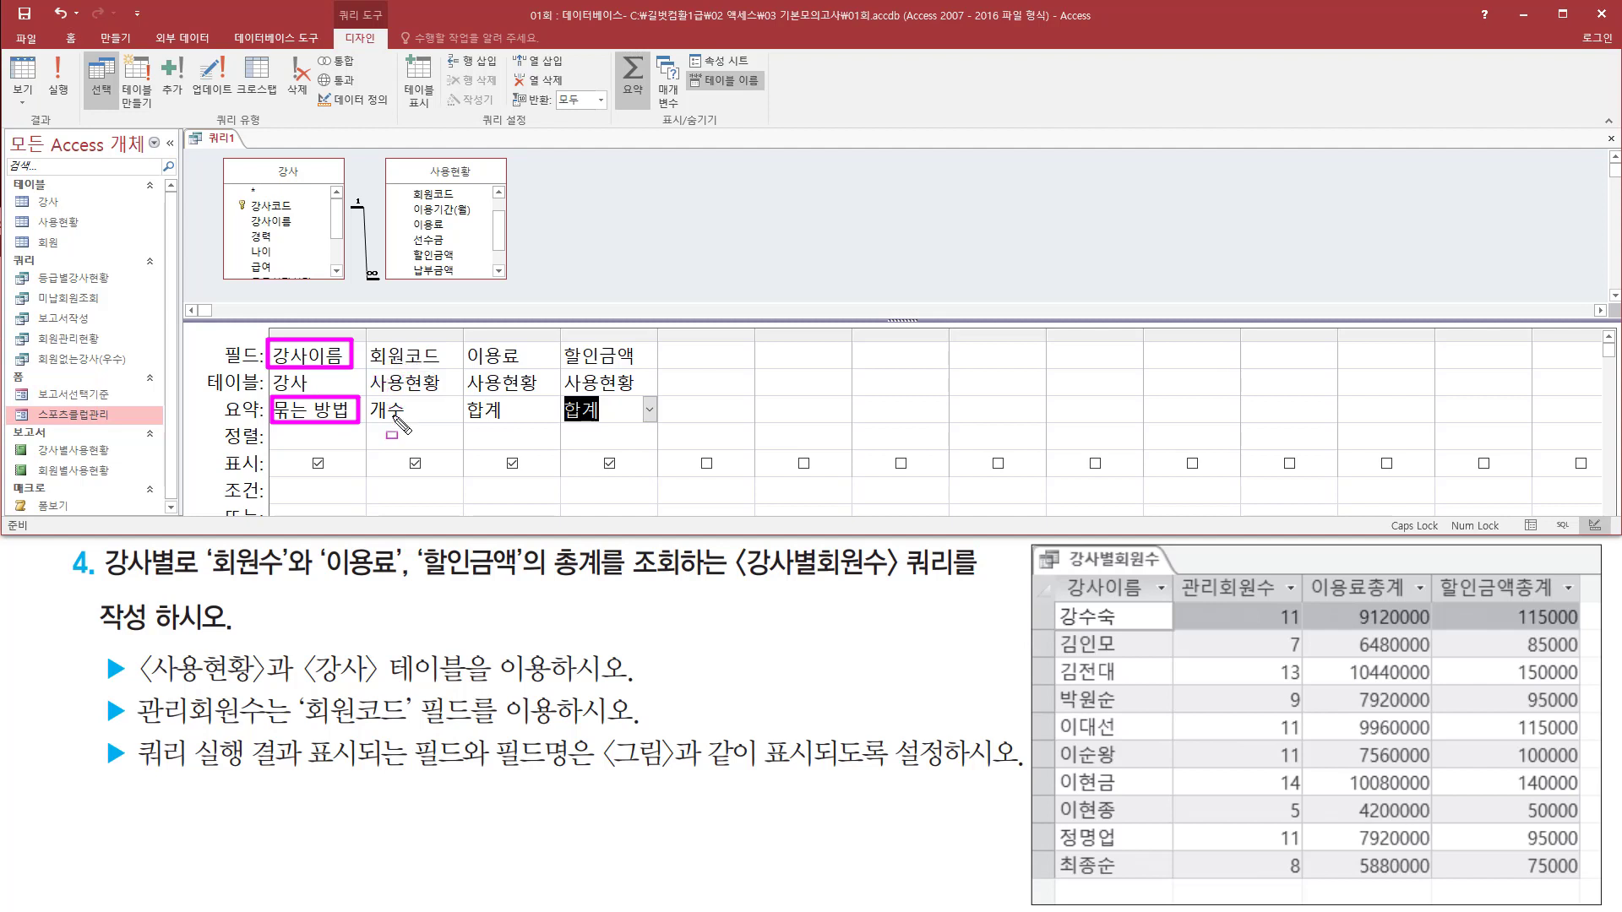
left_click_drag(363, 391, 439, 424)
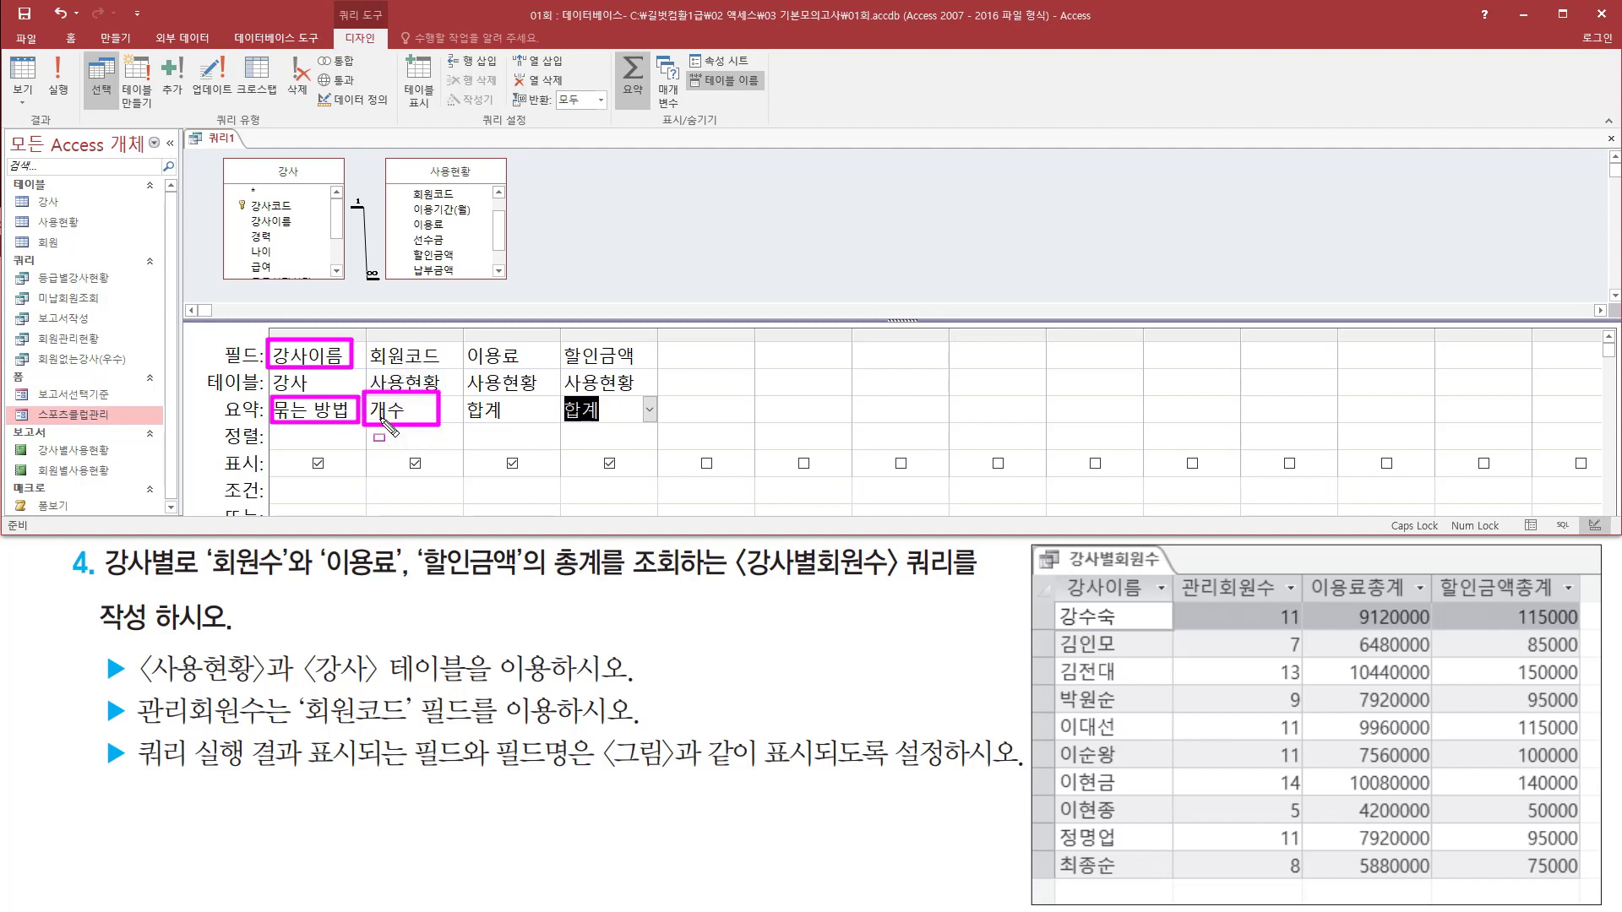
mouse_move(465, 341)
left_mouse_down()
mouse_move(536, 369)
mouse_move(507, 419)
mouse_move(526, 419)
left_mouse_up()
mouse_move(562, 335)
left_mouse_down()
mouse_move(621, 370)
mouse_move(610, 425)
left_mouse_up()
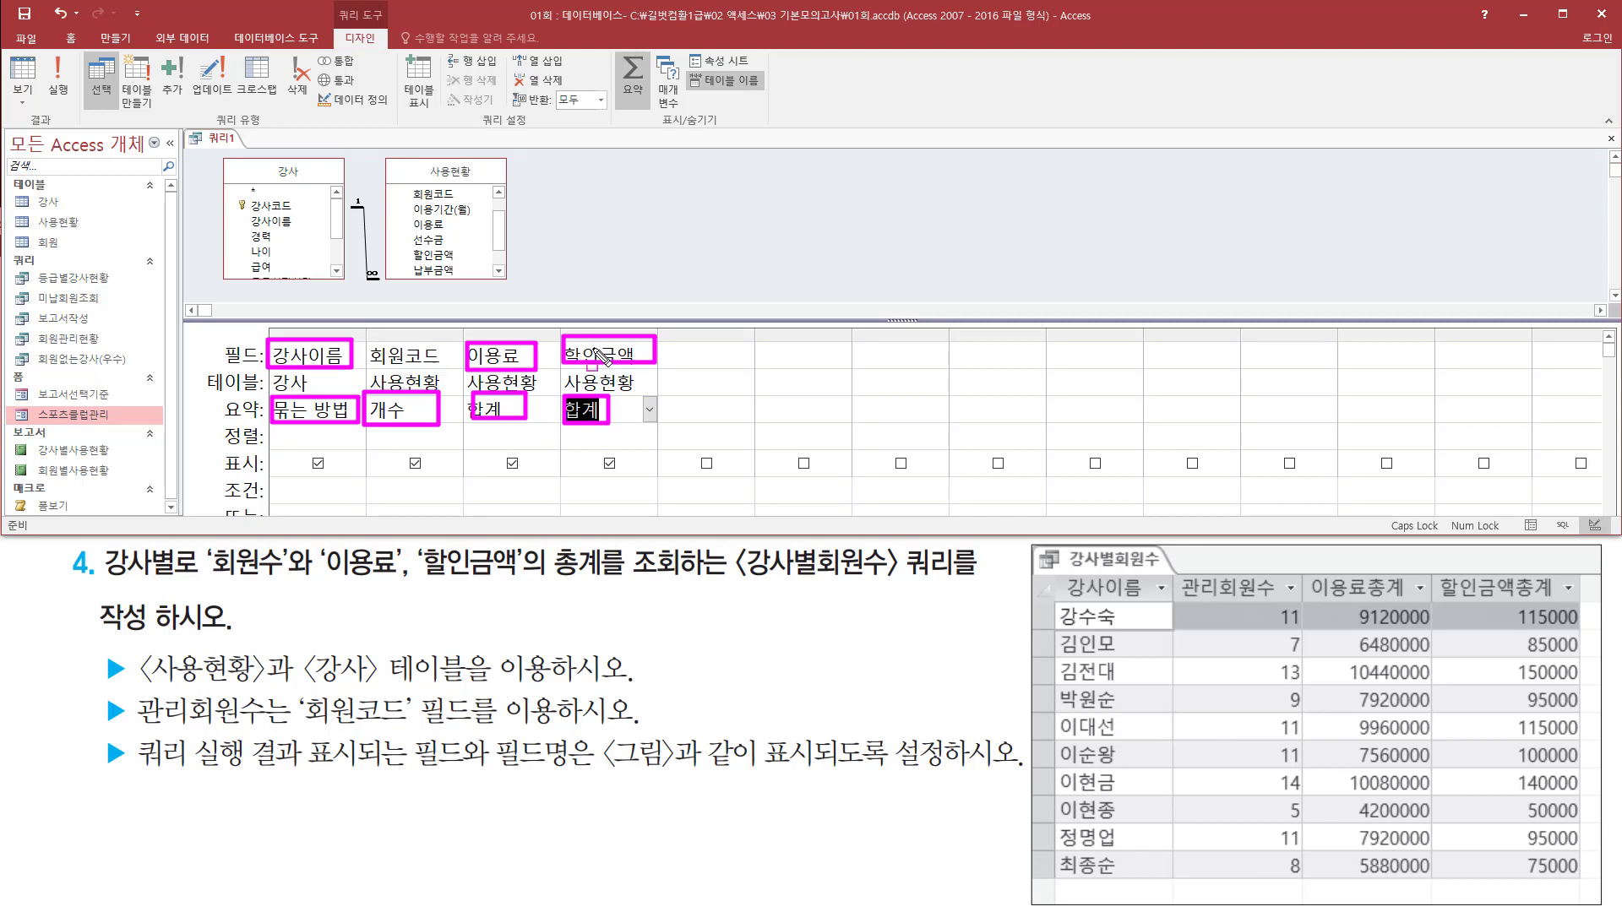
key("Escape")
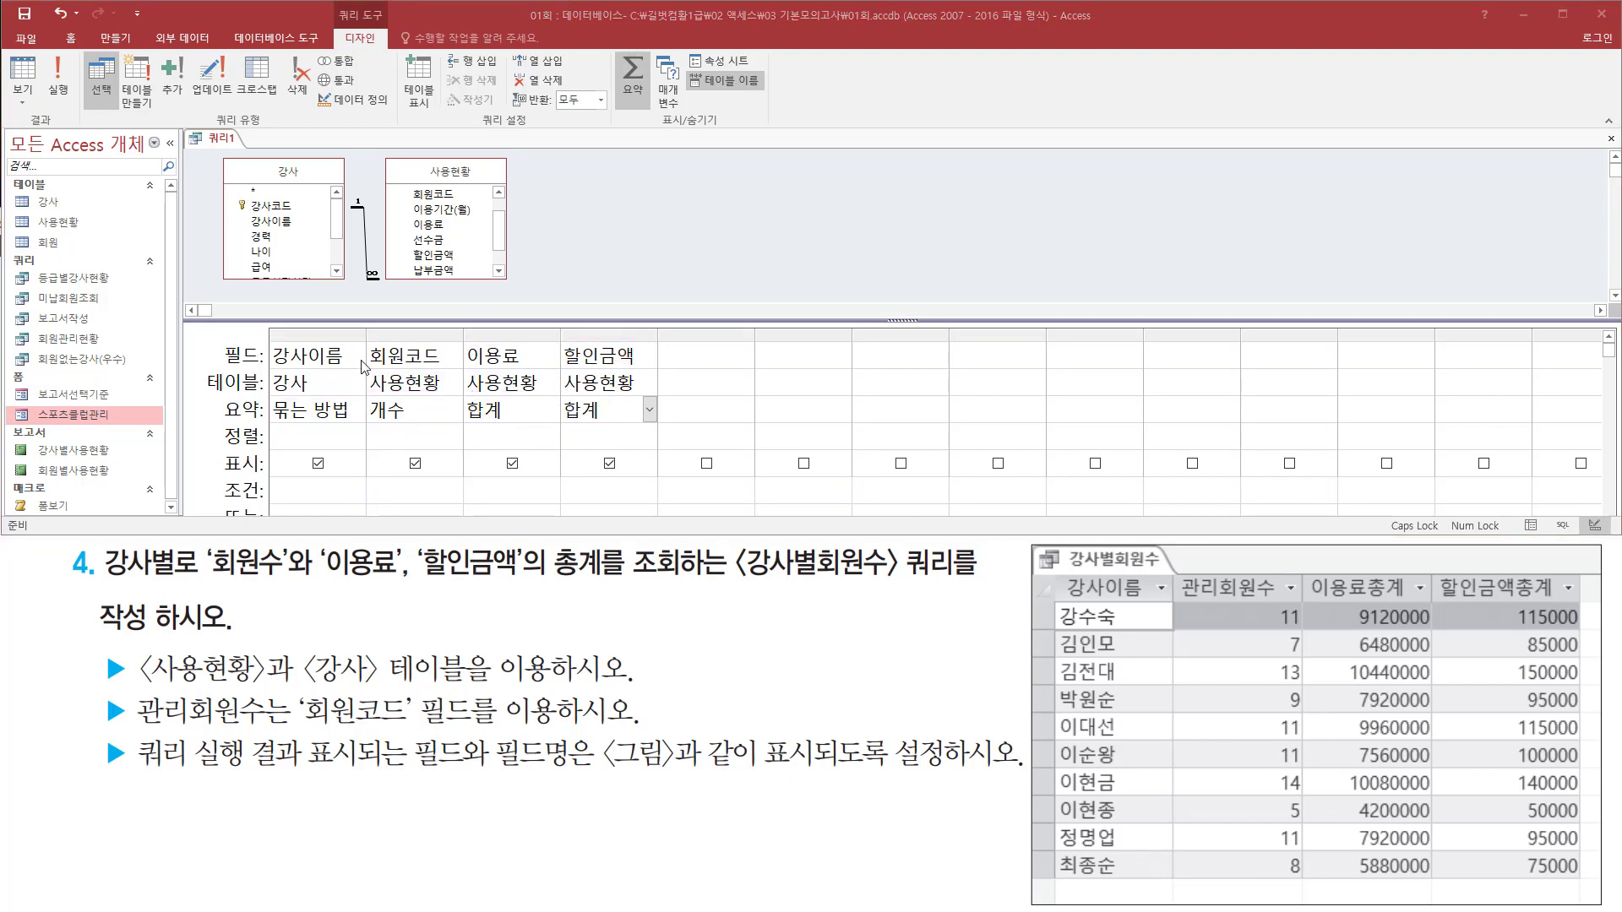
Step: Run the summary query and examine its count and totals for each 강사이름
left_click(60, 88)
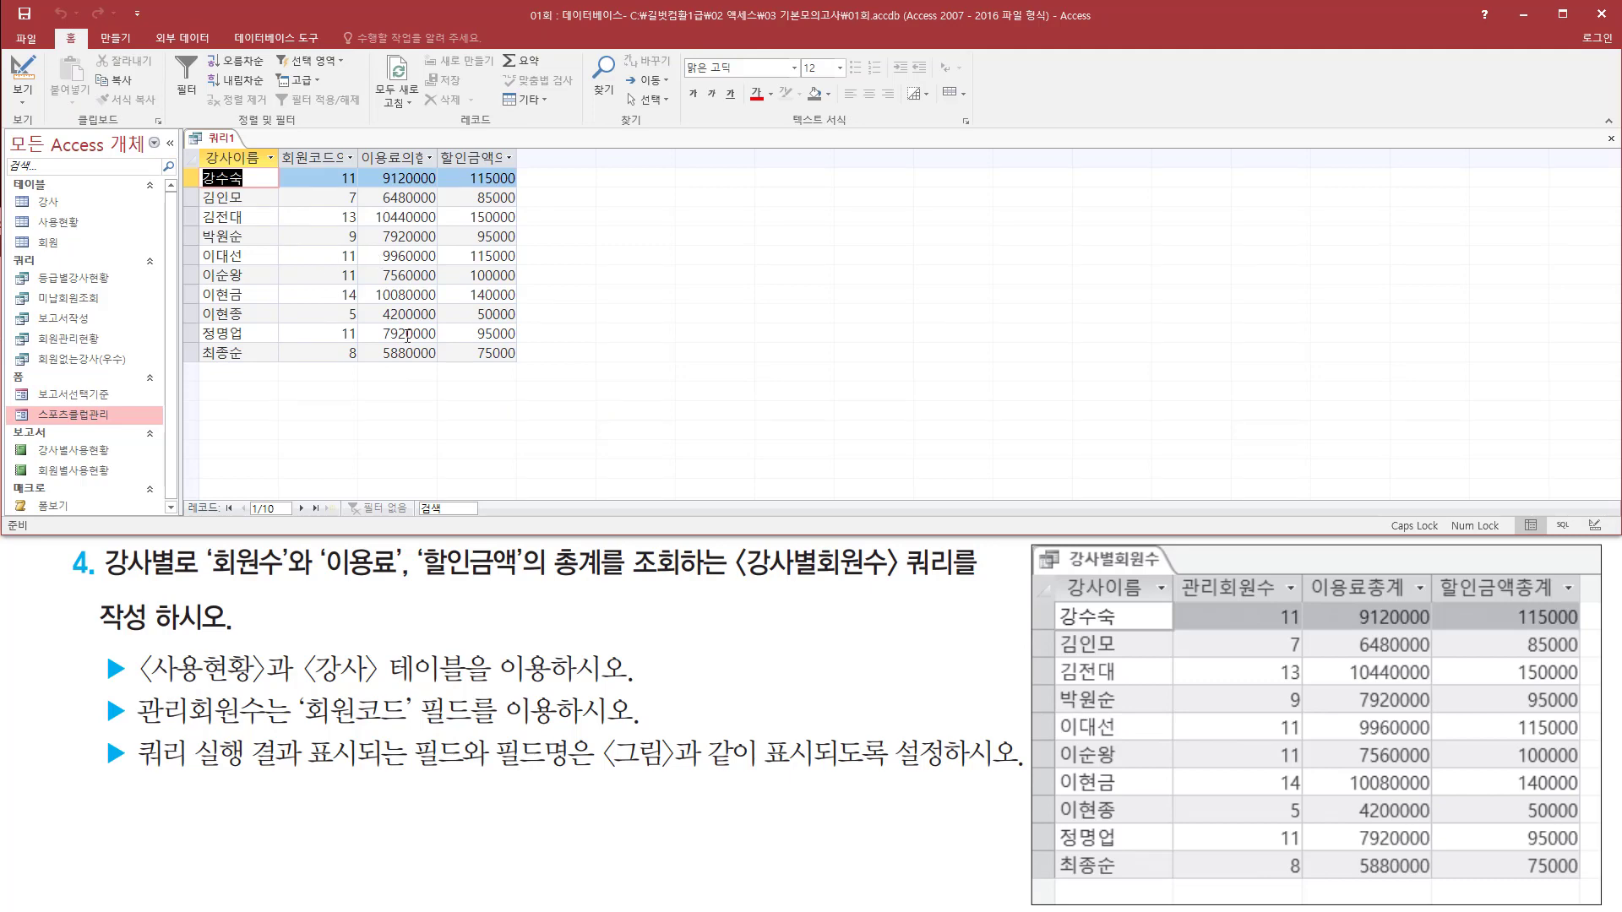
mouse_move(200, 147)
left_mouse_down()
mouse_move(272, 166)
mouse_move(218, 224)
mouse_move(252, 370)
left_mouse_up()
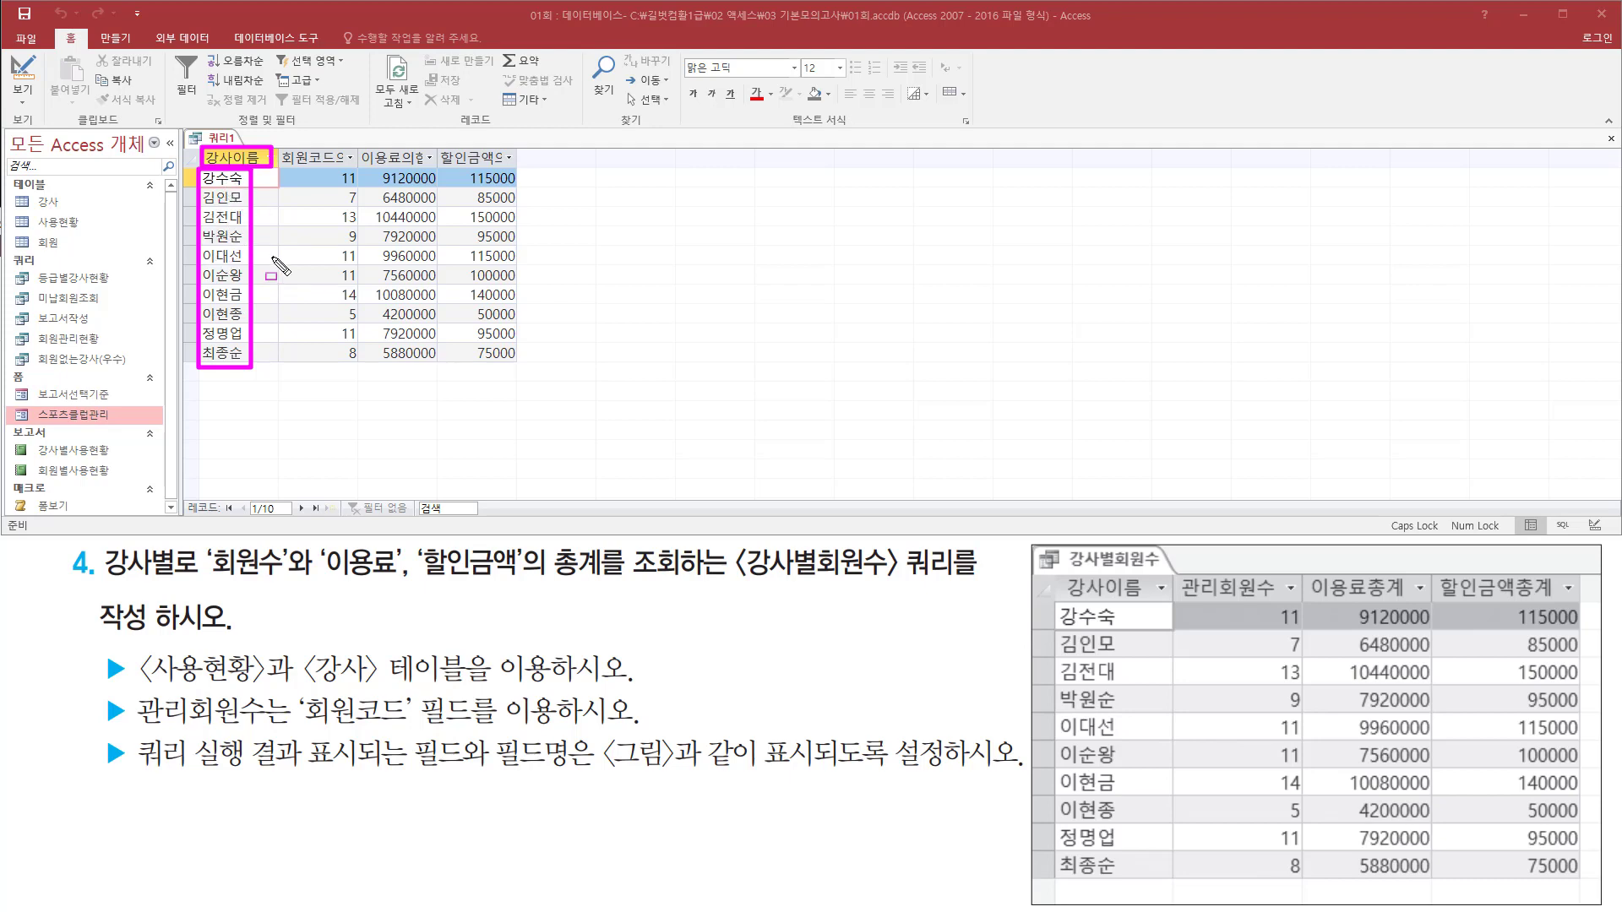
mouse_move(310, 166)
left_mouse_down()
mouse_move(376, 195)
mouse_move(534, 199)
left_mouse_up()
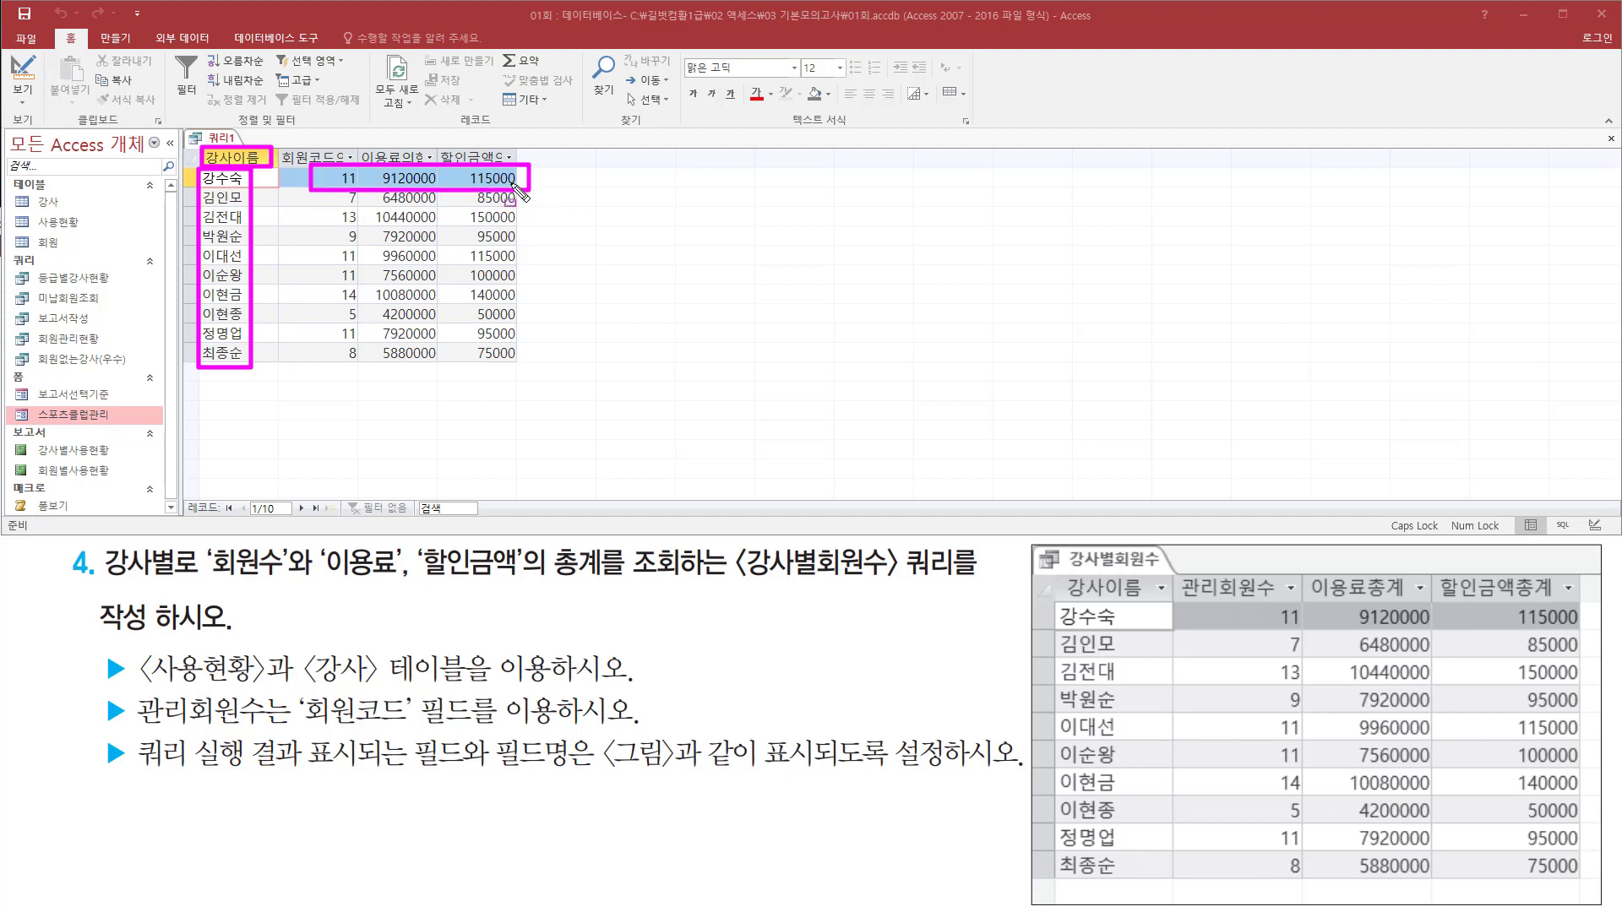
key("Escape")
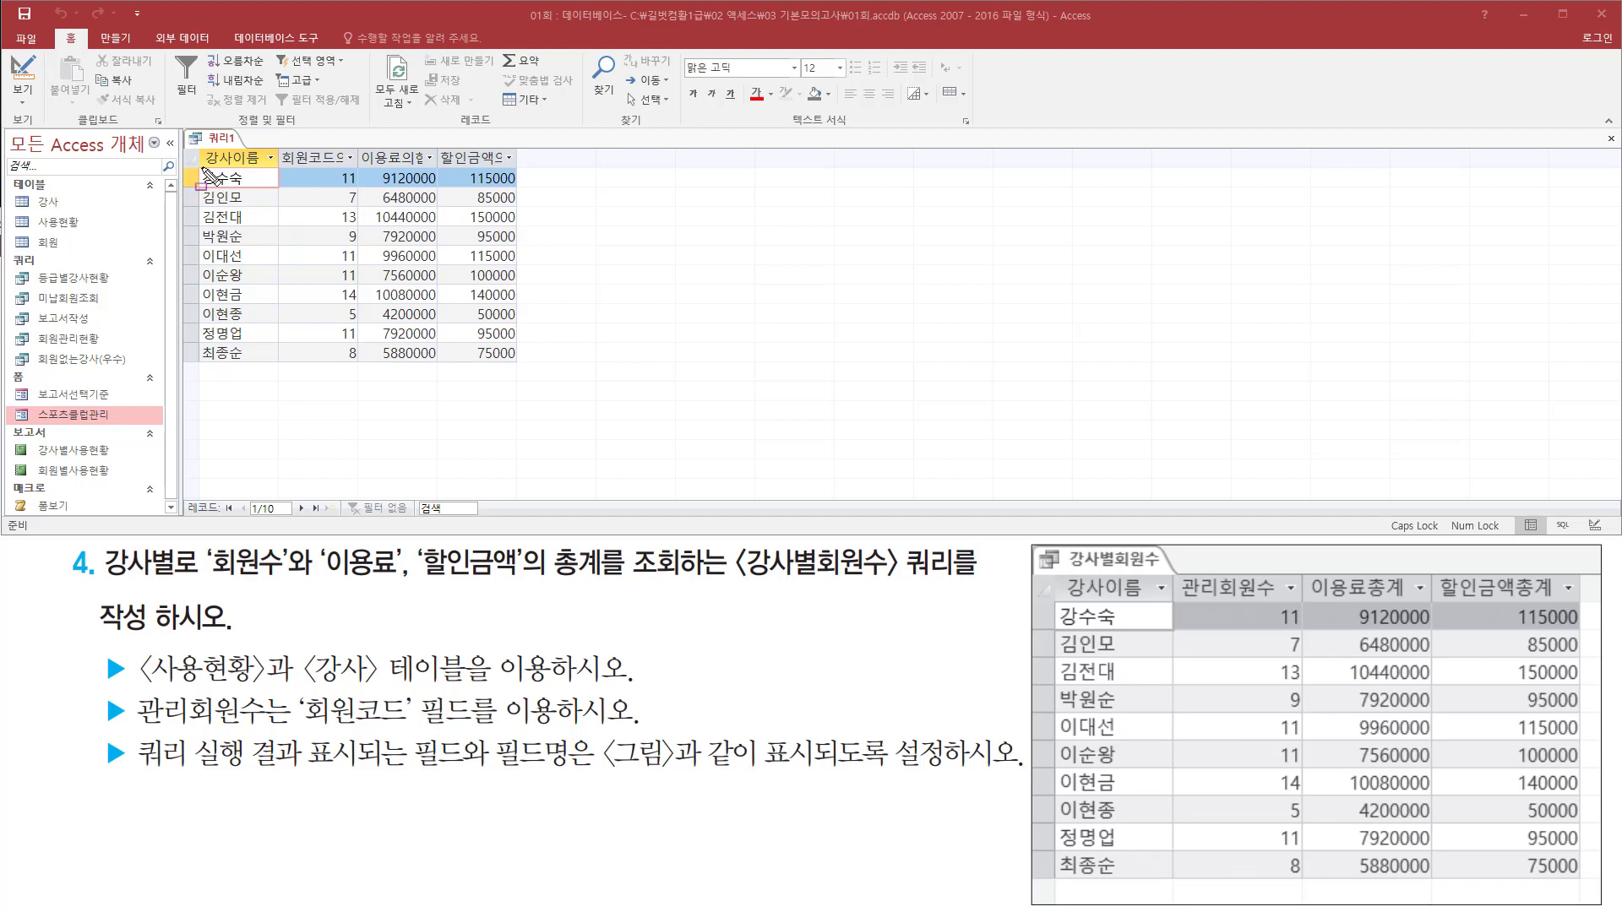
Step: Compare the query result's 강사이름 rows, member counts, totals and column headings with the expected 강사별회원수 table
key("ctrl+2")
mouse_move(196, 166)
left_mouse_down()
mouse_move(253, 187)
mouse_move(266, 371)
left_mouse_up()
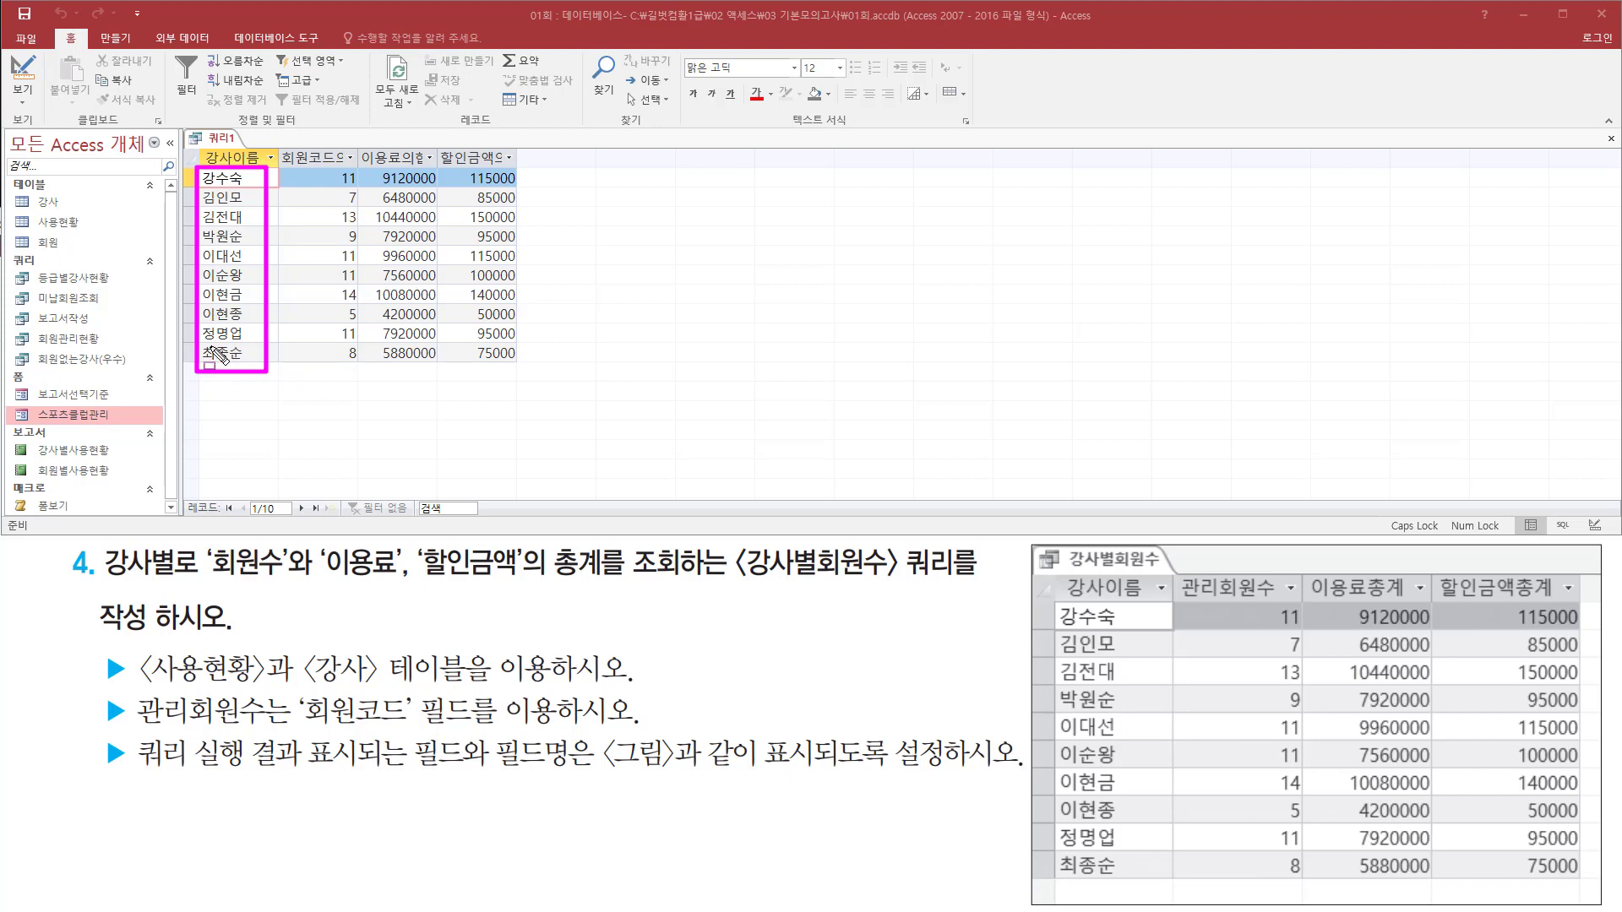
left_click_drag(1061, 603, 1128, 881)
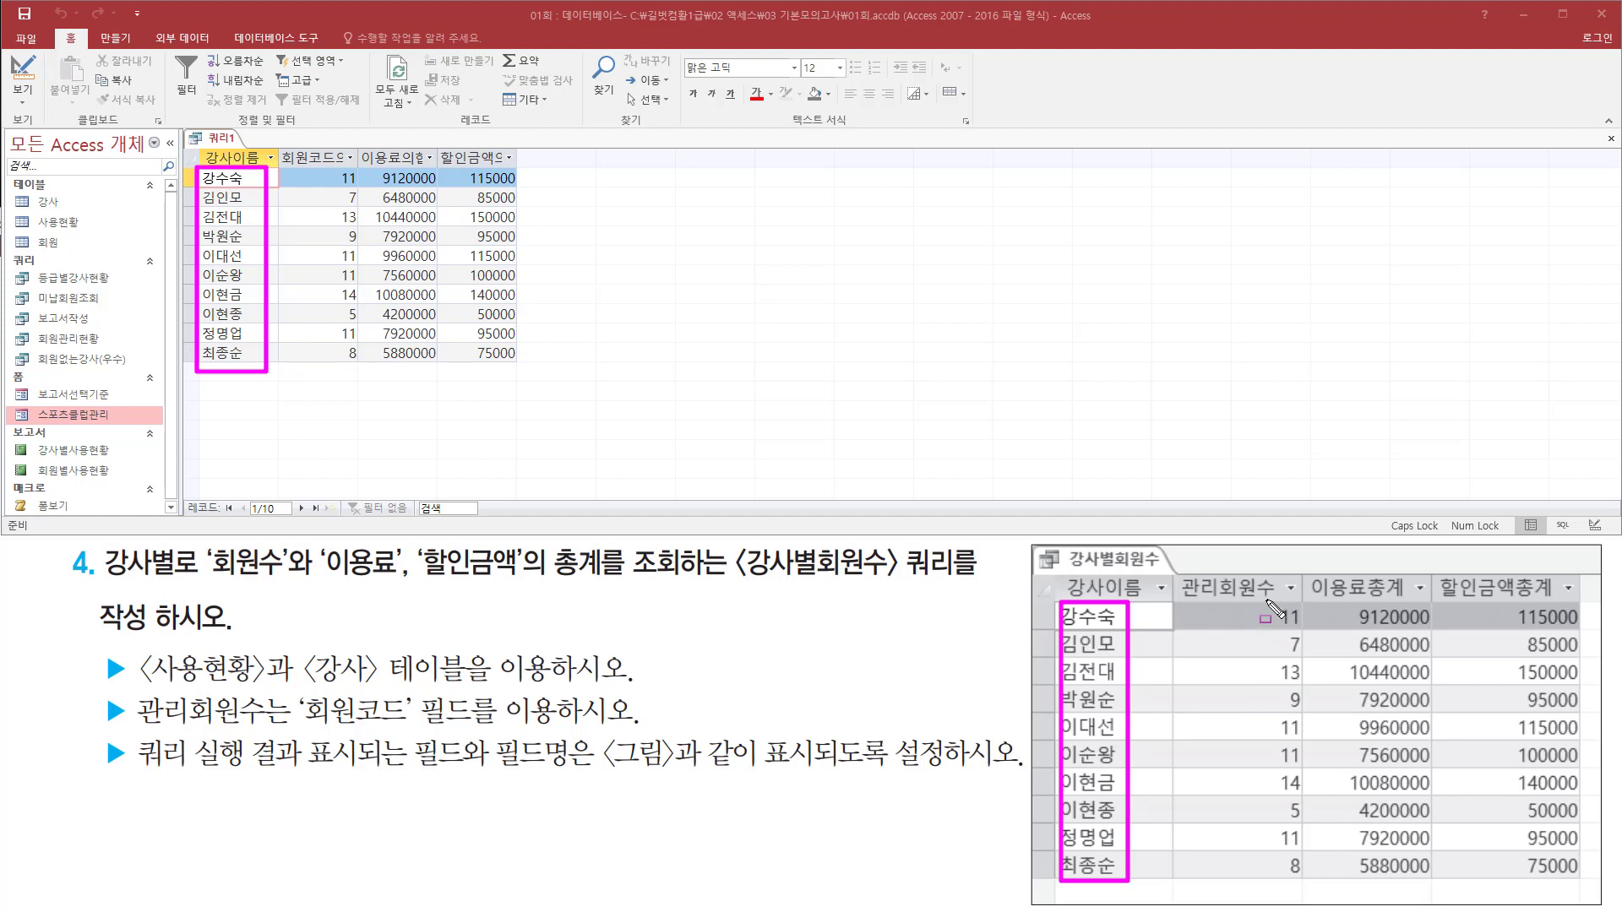
mouse_move(1267, 600)
left_mouse_down()
mouse_move(1318, 650)
mouse_move(1306, 887)
left_mouse_up()
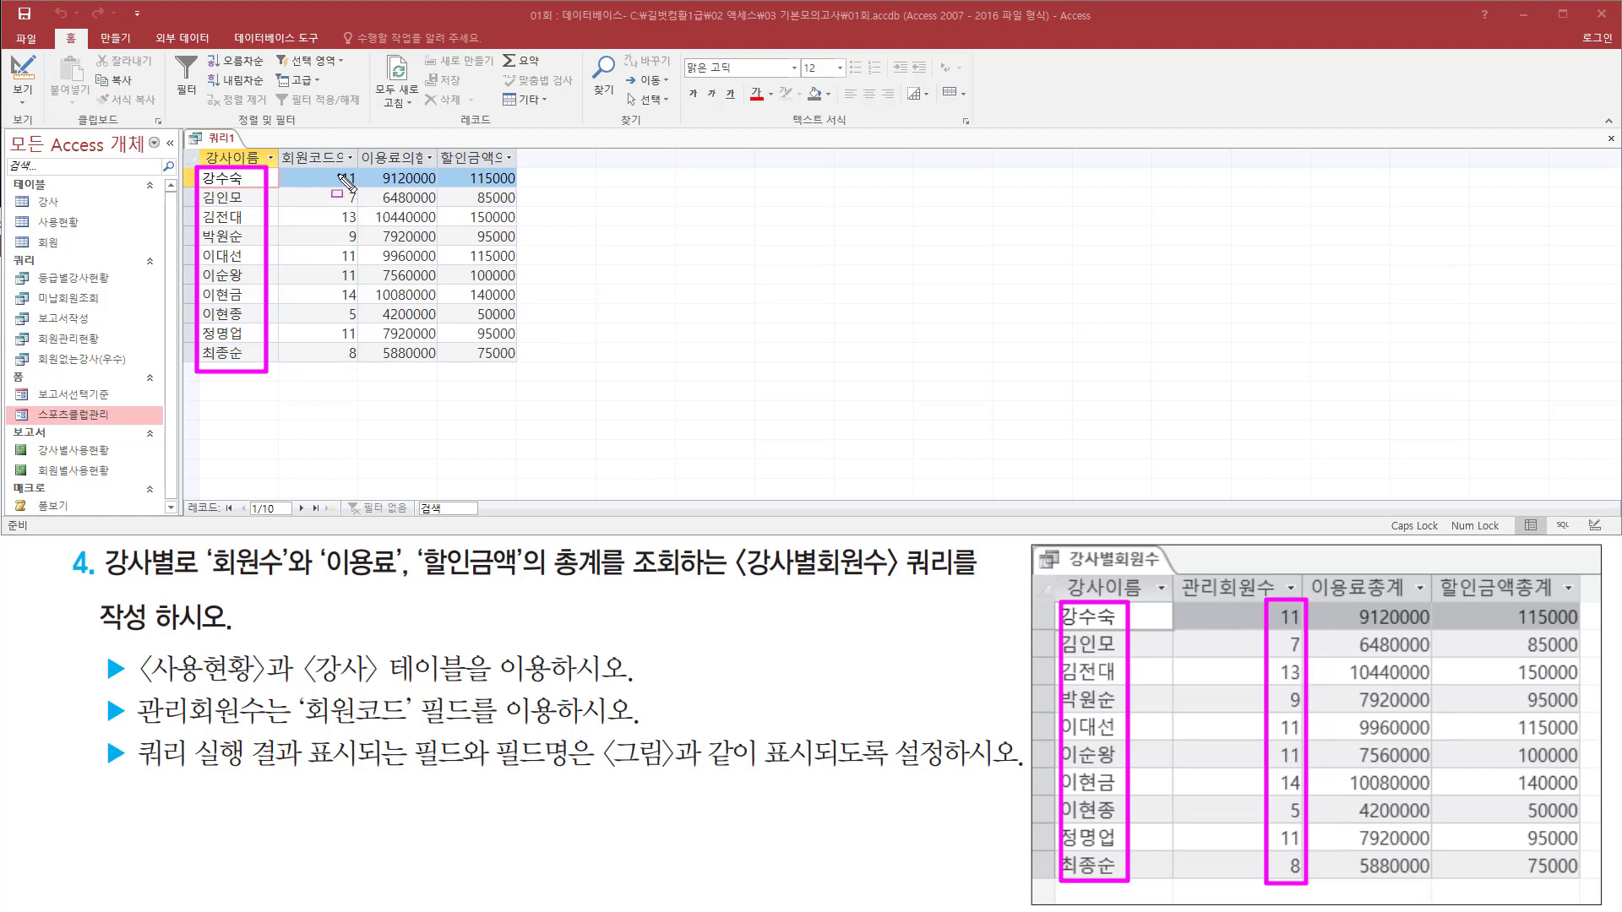
left_click_drag(330, 168, 366, 375)
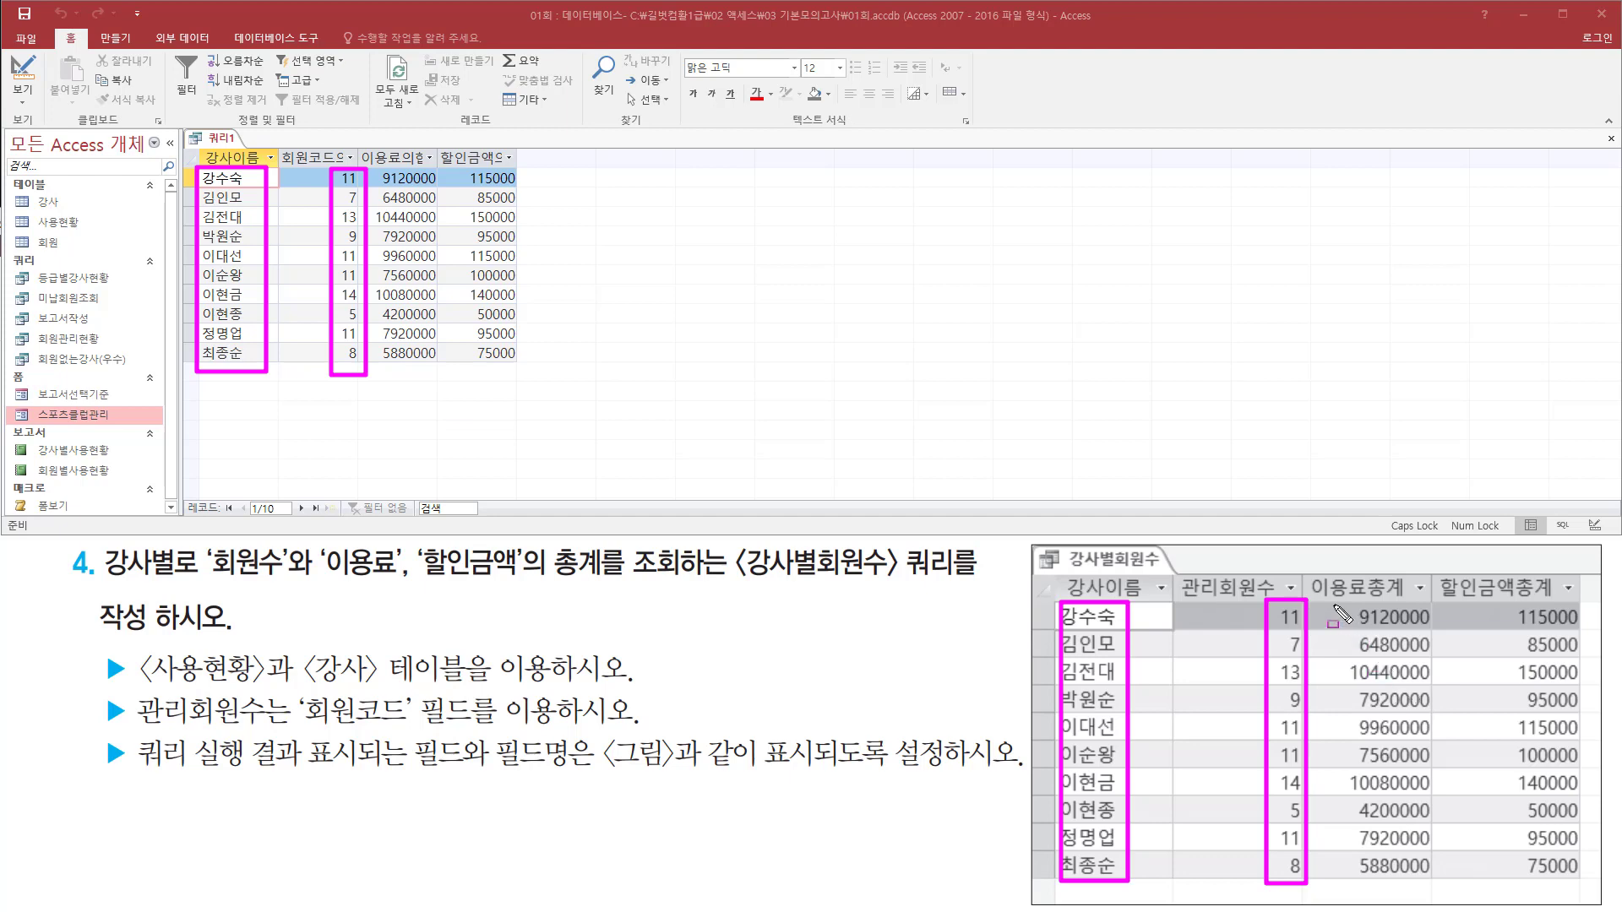
mouse_move(1326, 602)
left_mouse_down()
mouse_move(1453, 882)
mouse_move(1595, 887)
left_mouse_up()
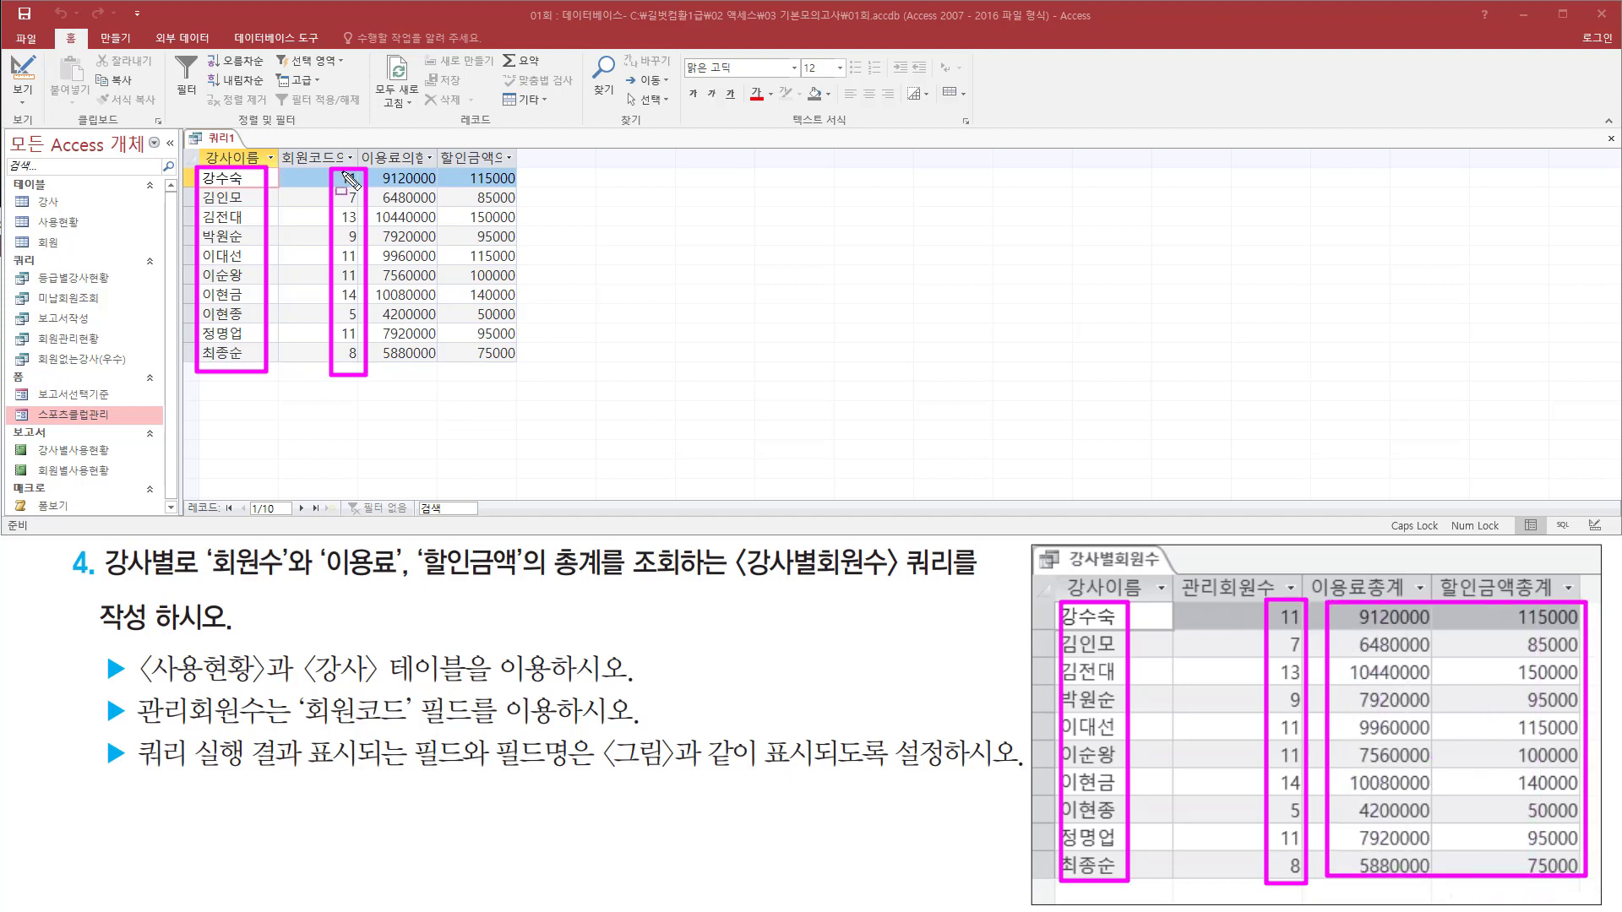
left_click_drag(375, 168, 523, 367)
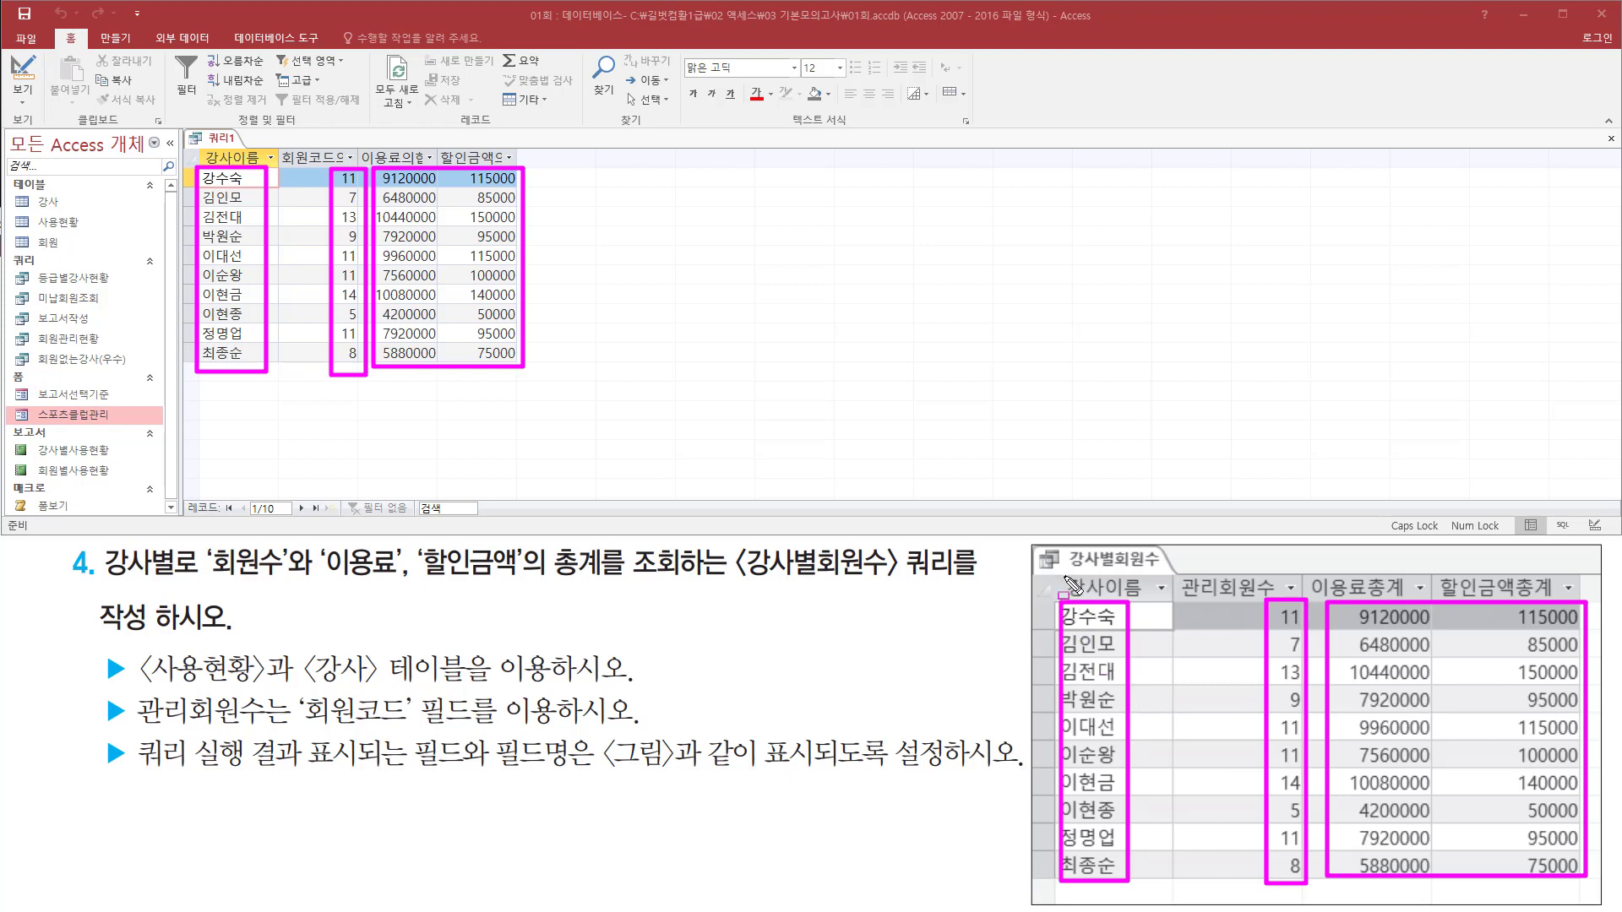
left_click_drag(1061, 574, 1142, 601)
mouse_move(194, 145)
left_mouse_down()
mouse_move(207, 174)
mouse_move(267, 169)
left_mouse_up()
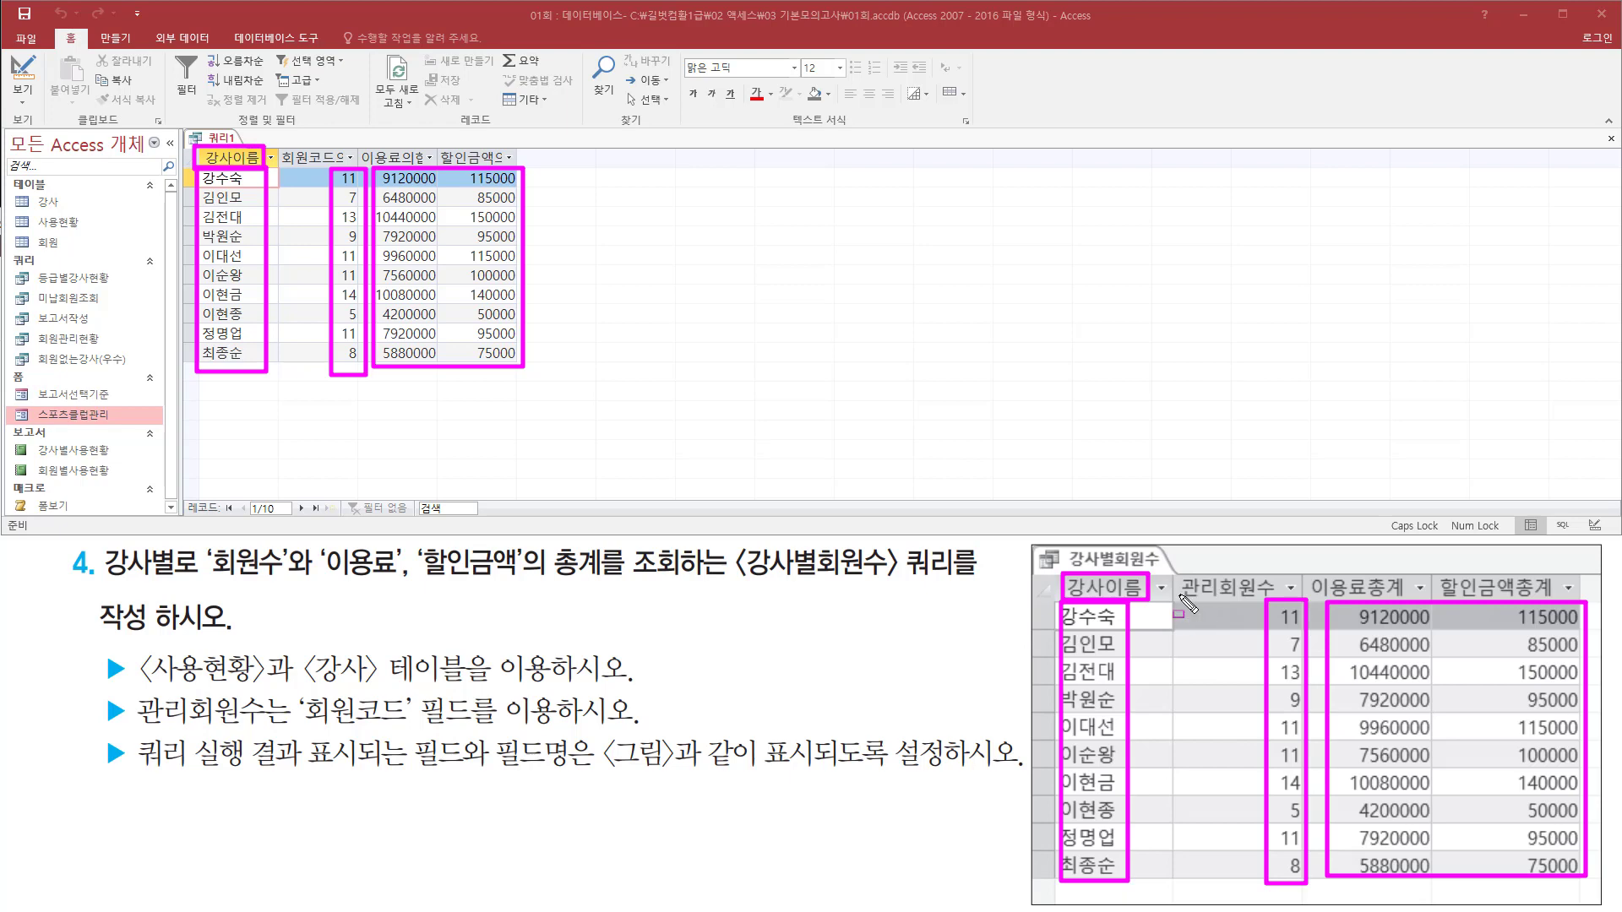
mouse_move(1184, 600)
left_mouse_down()
mouse_move(1279, 598)
mouse_move(1182, 597)
left_mouse_up()
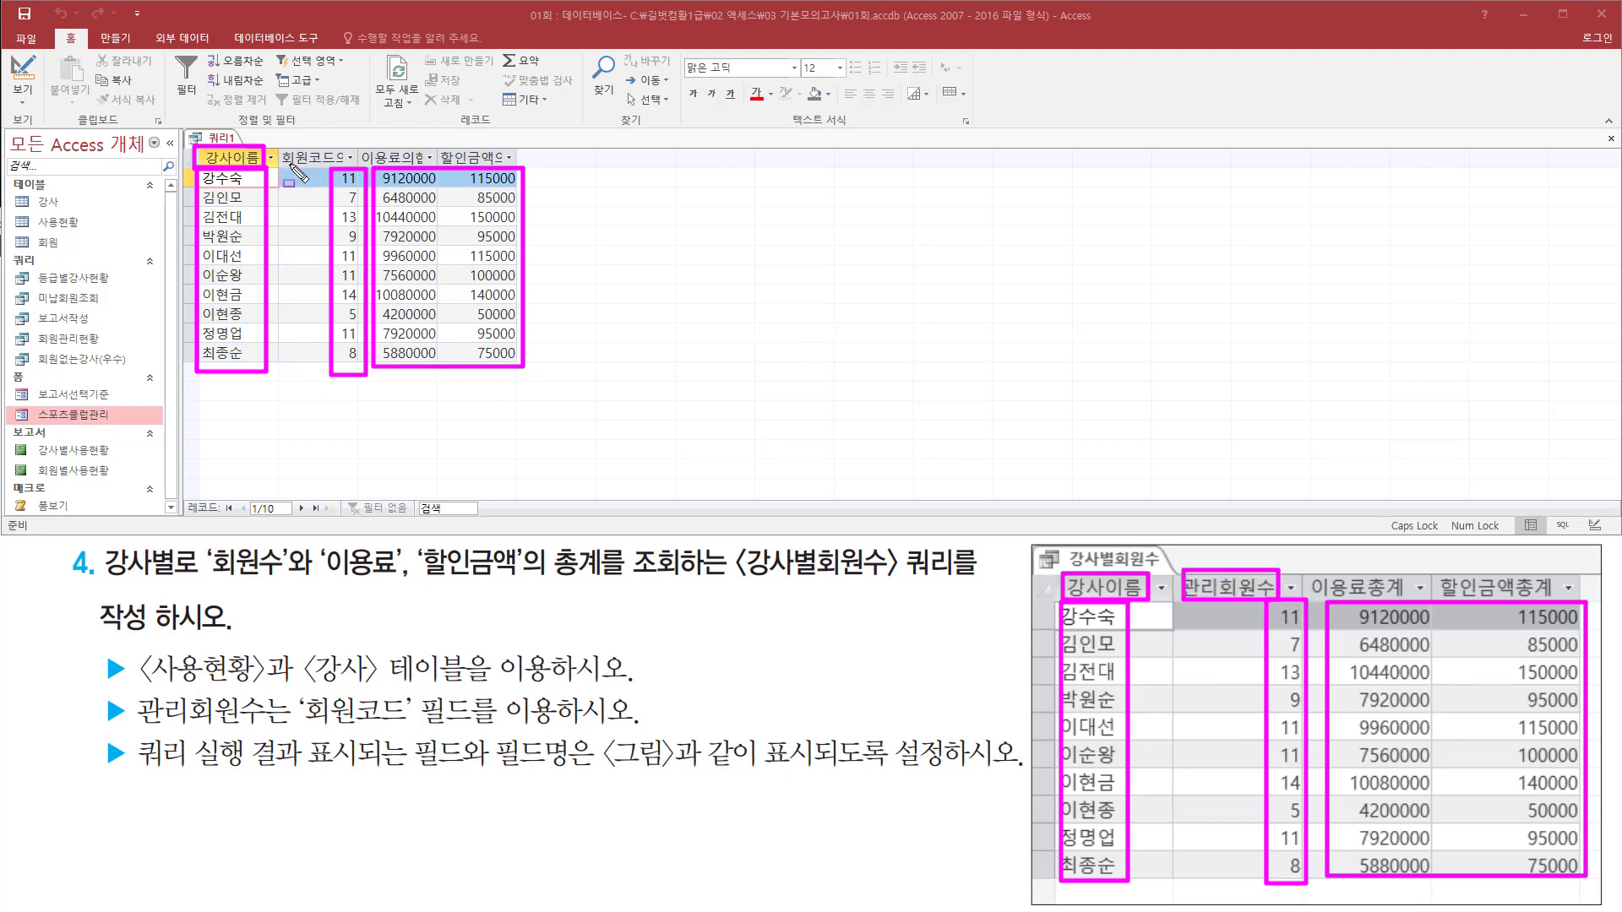
left_click_drag(294, 169, 348, 171)
mouse_move(369, 146)
left_mouse_down()
mouse_move(515, 146)
mouse_move(518, 169)
left_mouse_up()
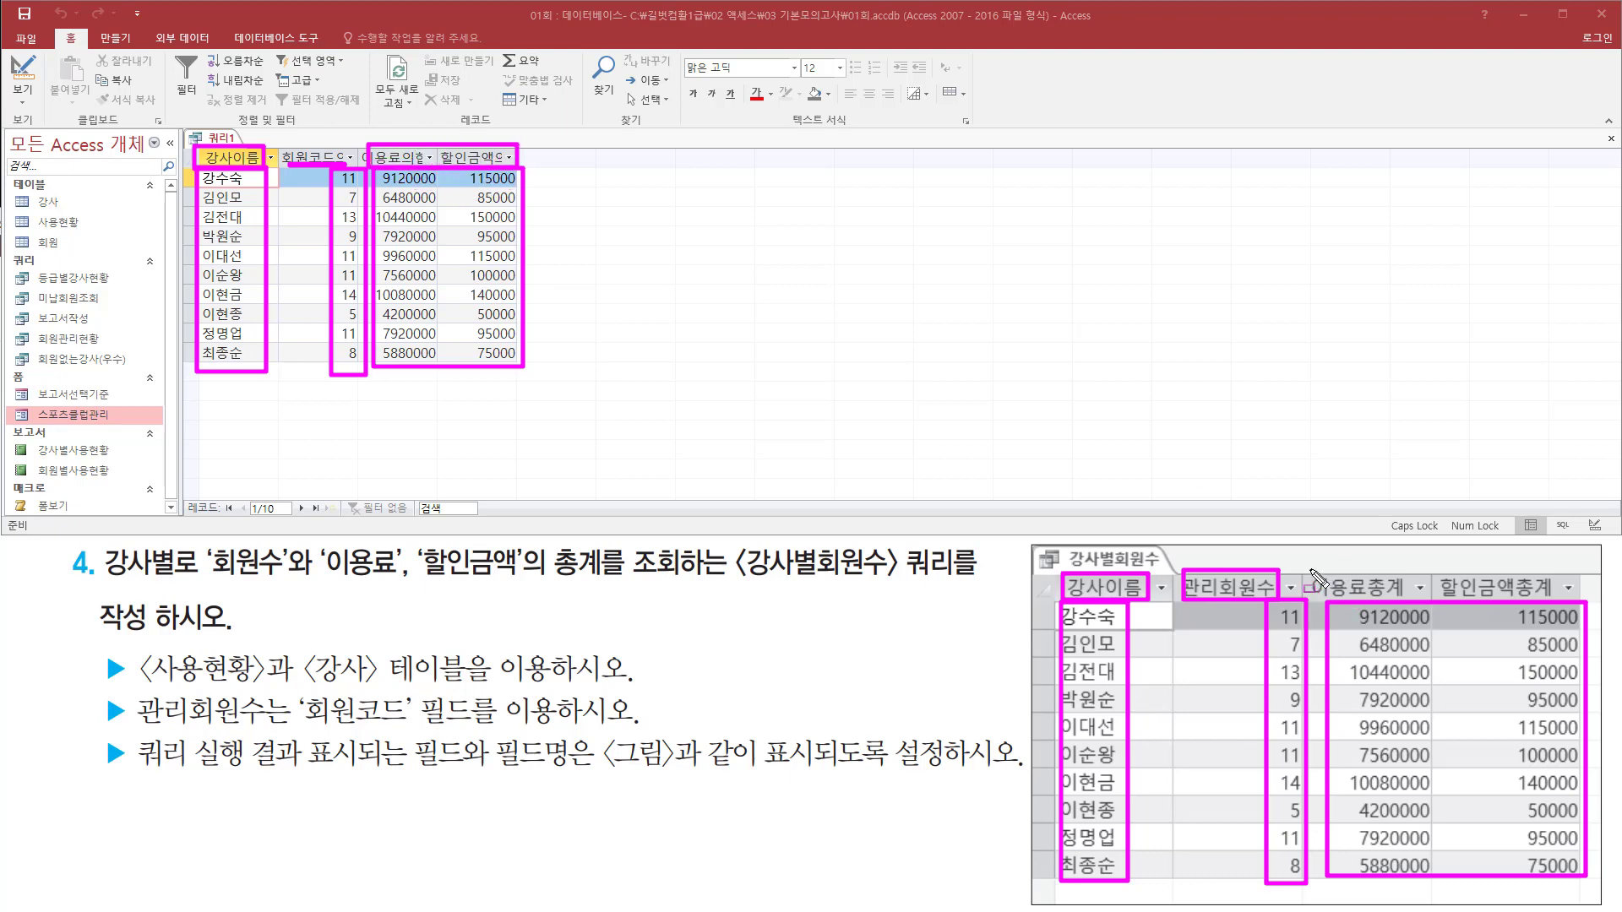
mouse_move(1312, 572)
left_mouse_down()
mouse_move(1425, 599)
mouse_move(1563, 604)
left_mouse_up()
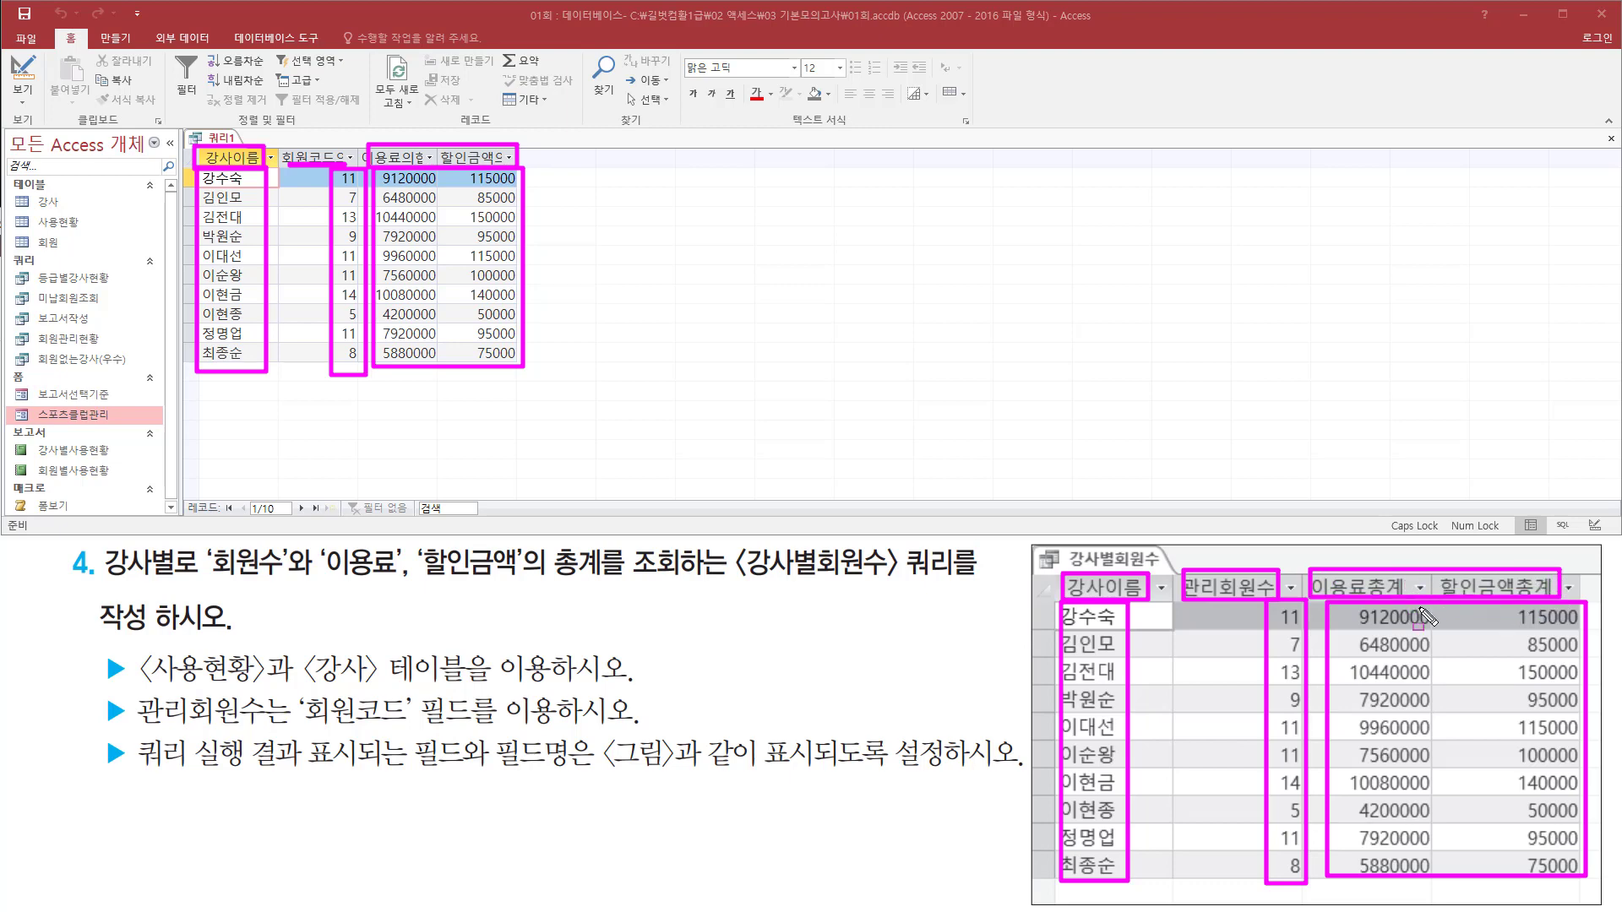
key("Escape")
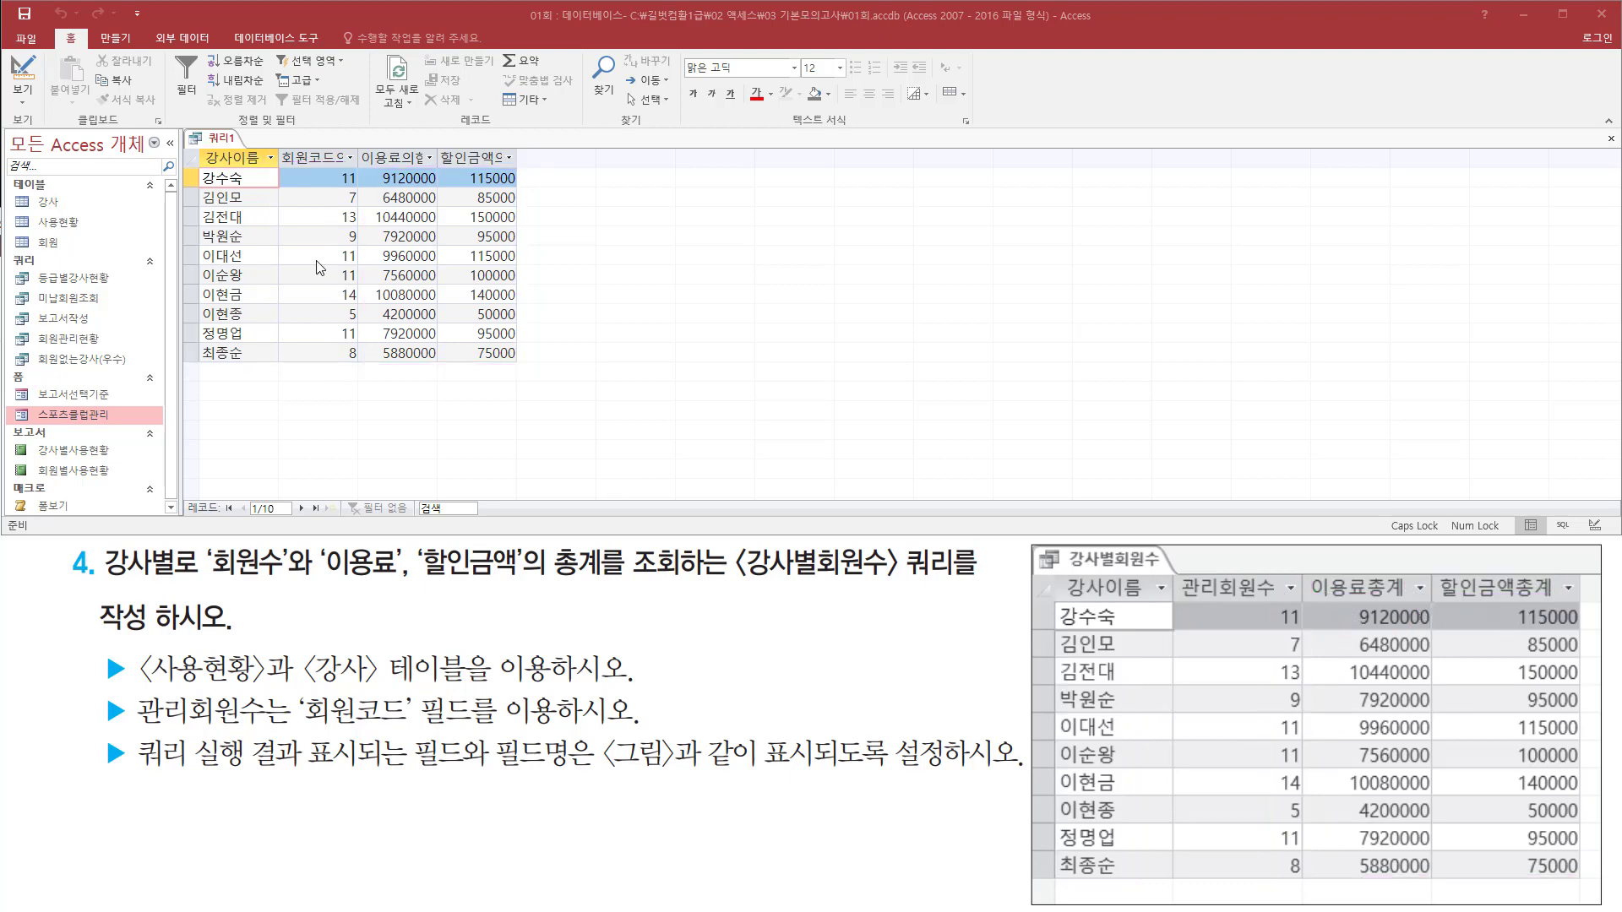
Step: Return the query to design view, widen the 회원코드 column and give its field the alias 관리회원수
right_click(224, 144)
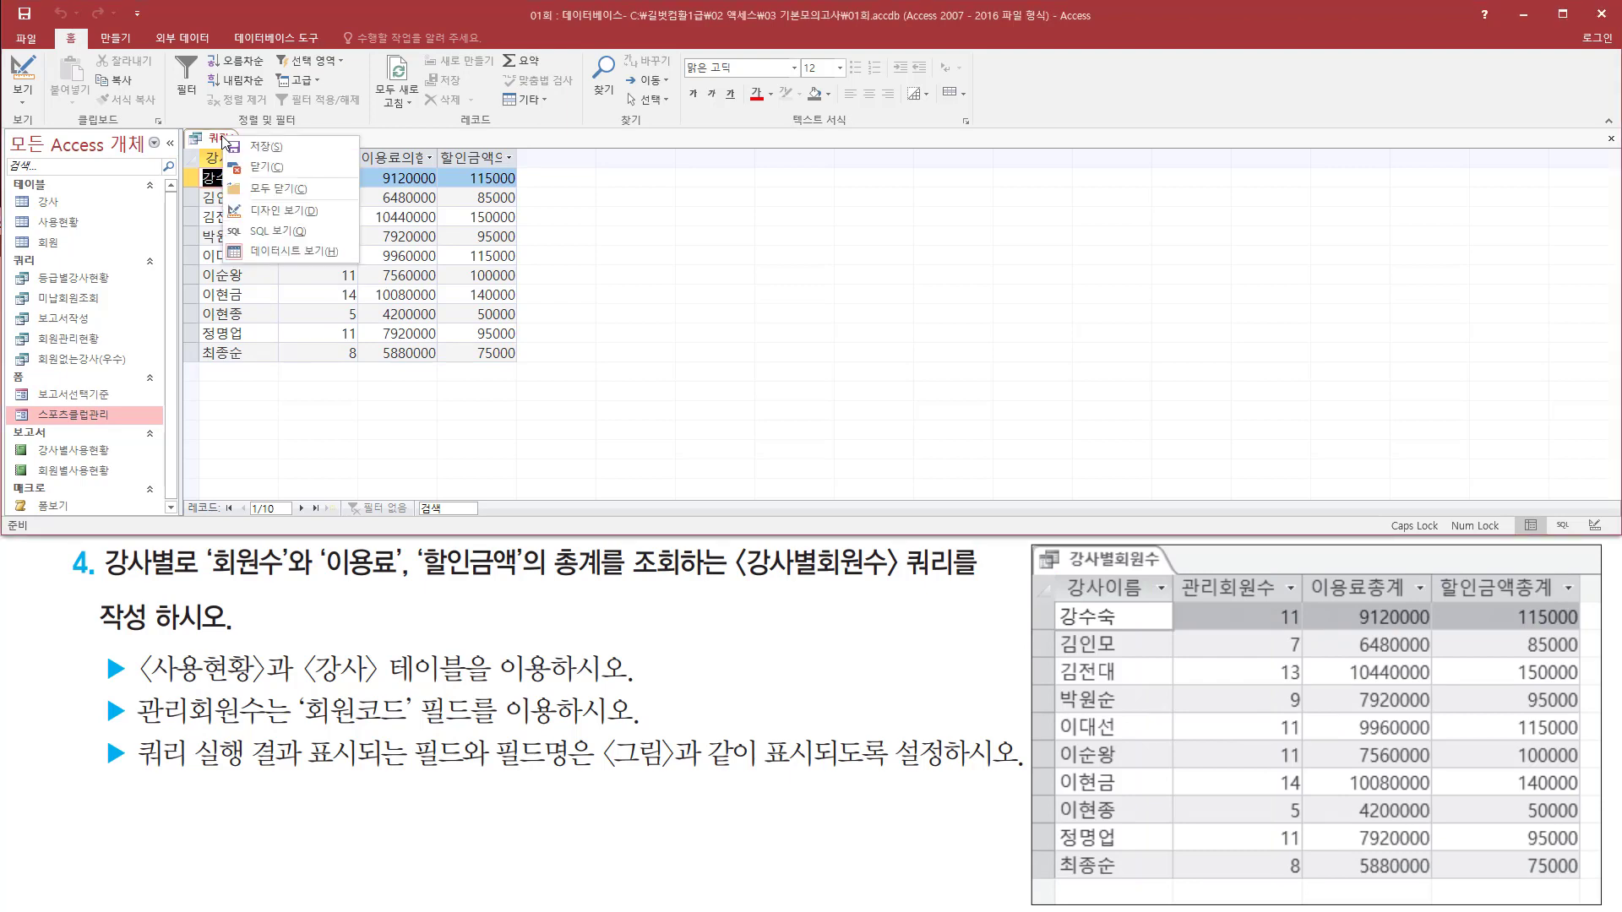
left_click(291, 211)
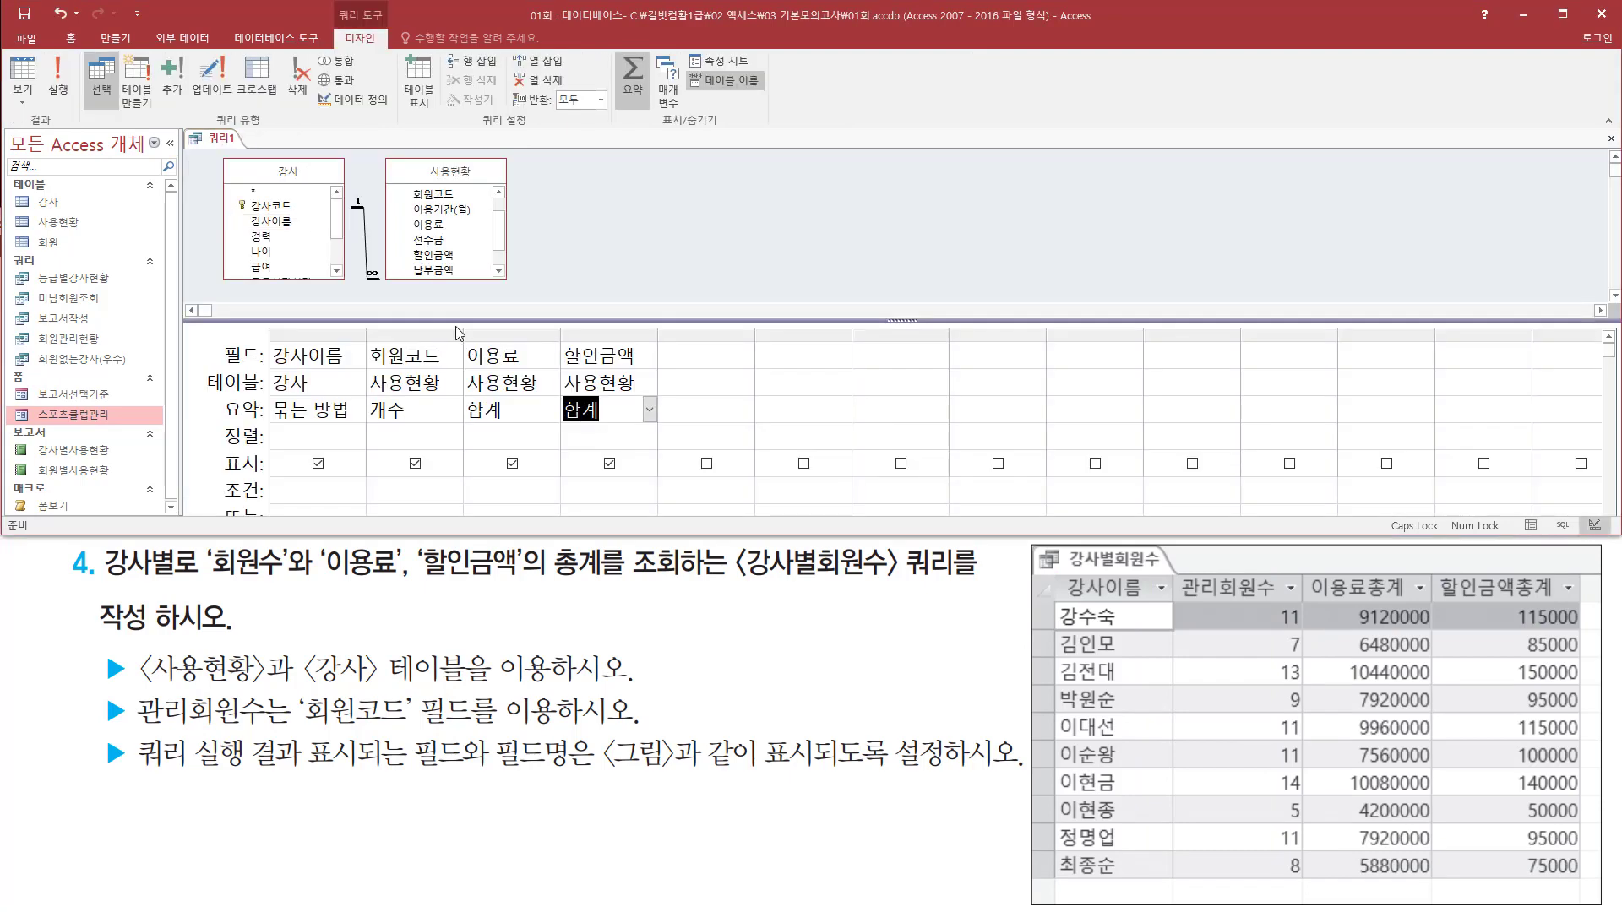
left_click_drag(464, 334, 545, 333)
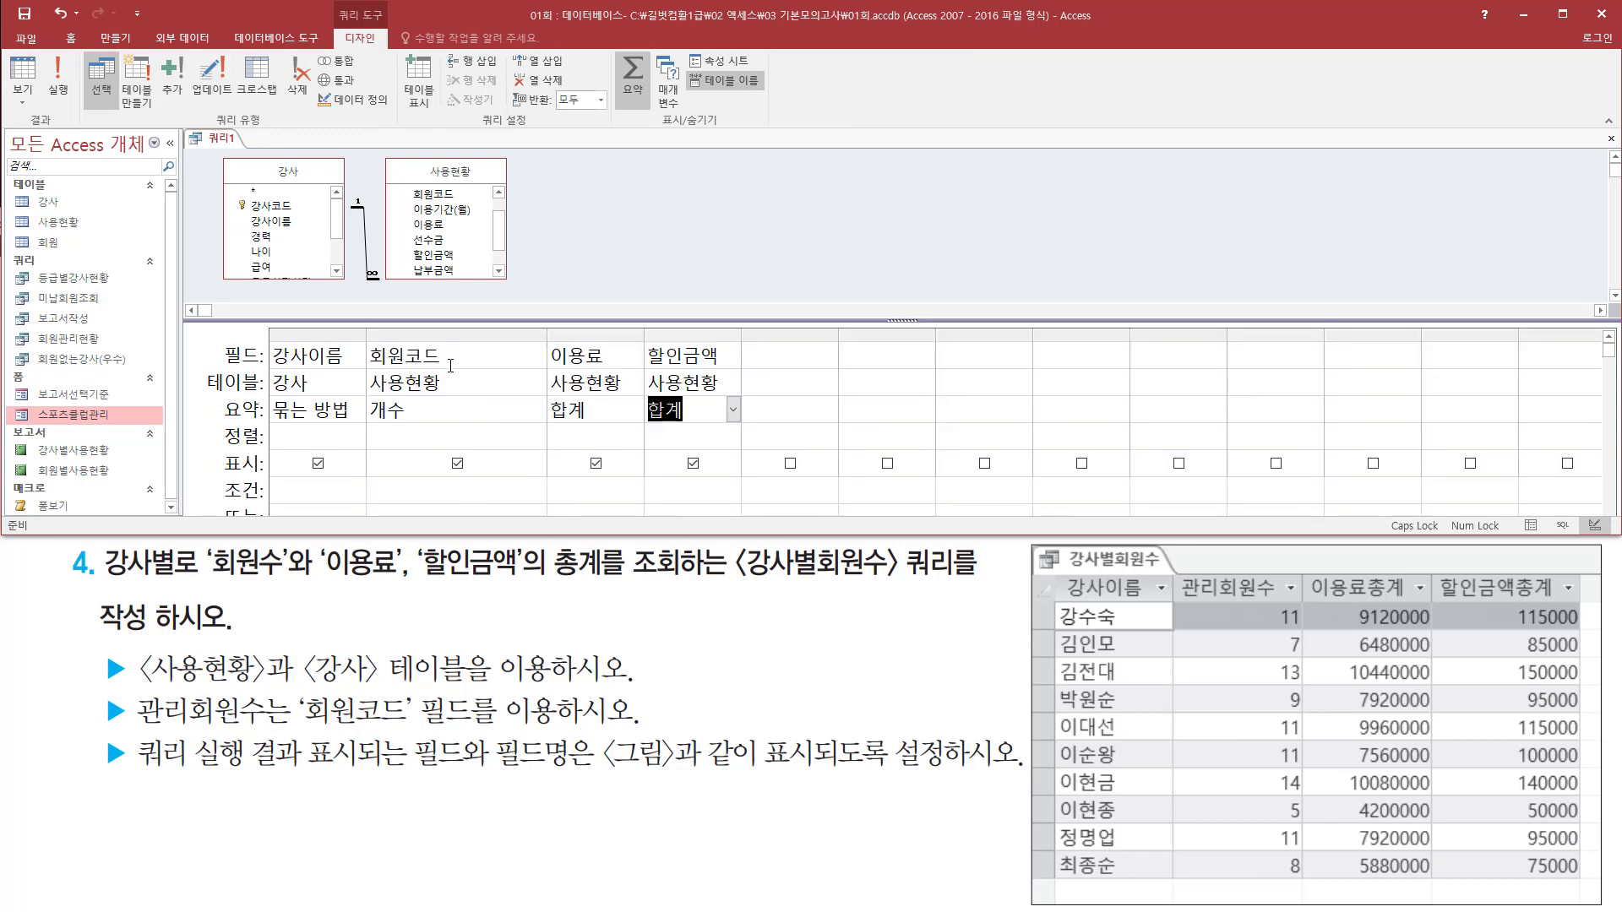
left_click(473, 361)
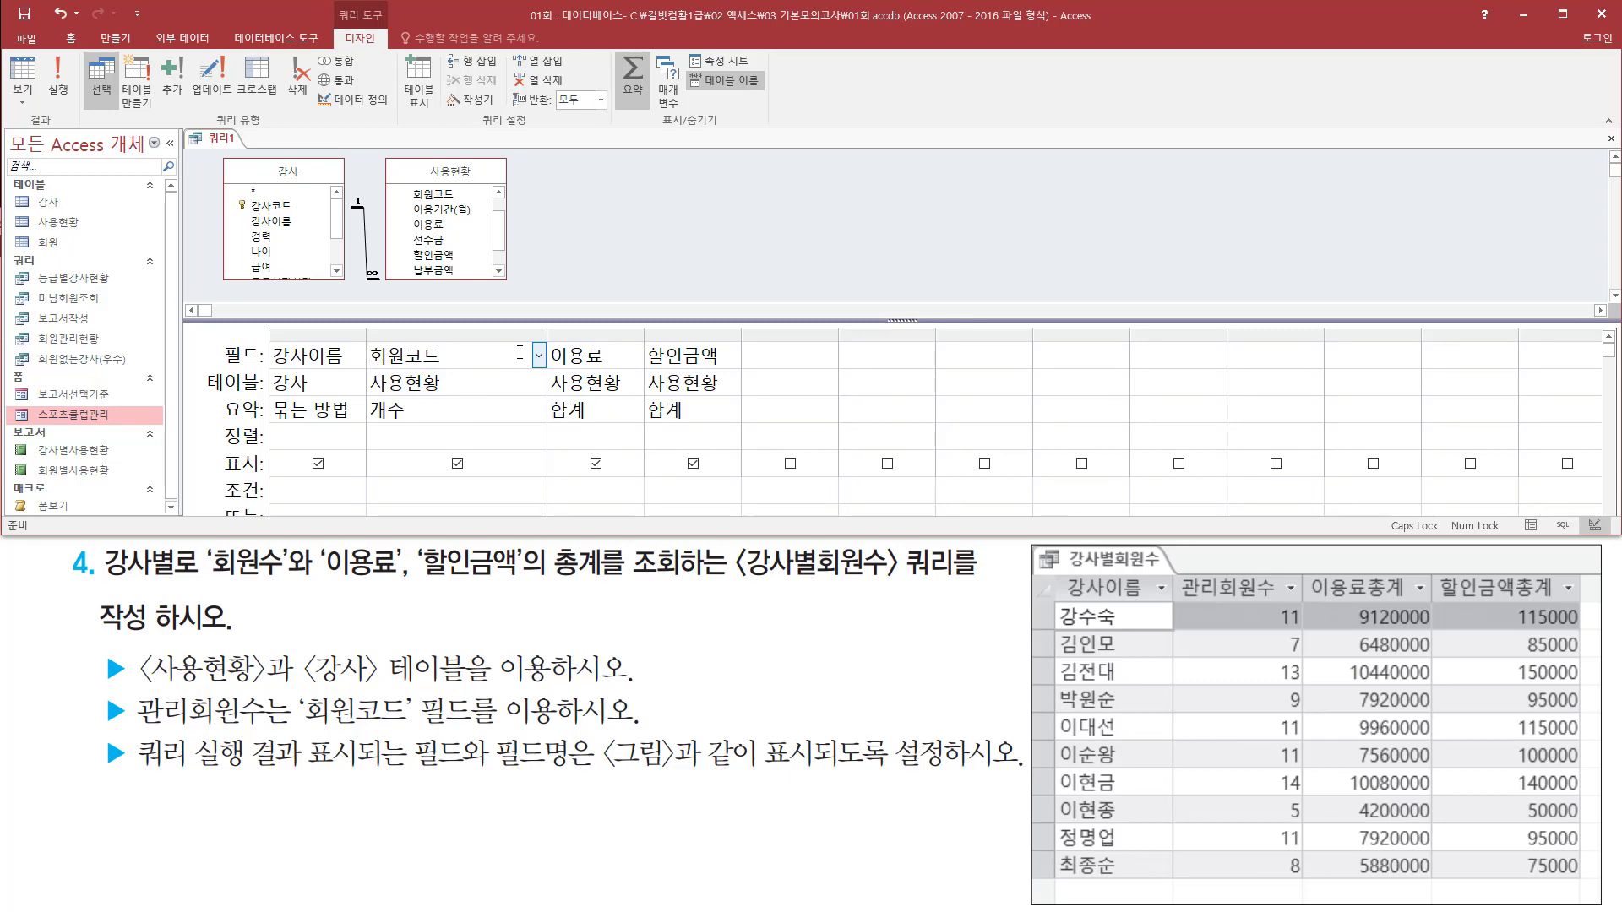
type("고")
type("리")
type("회원수")
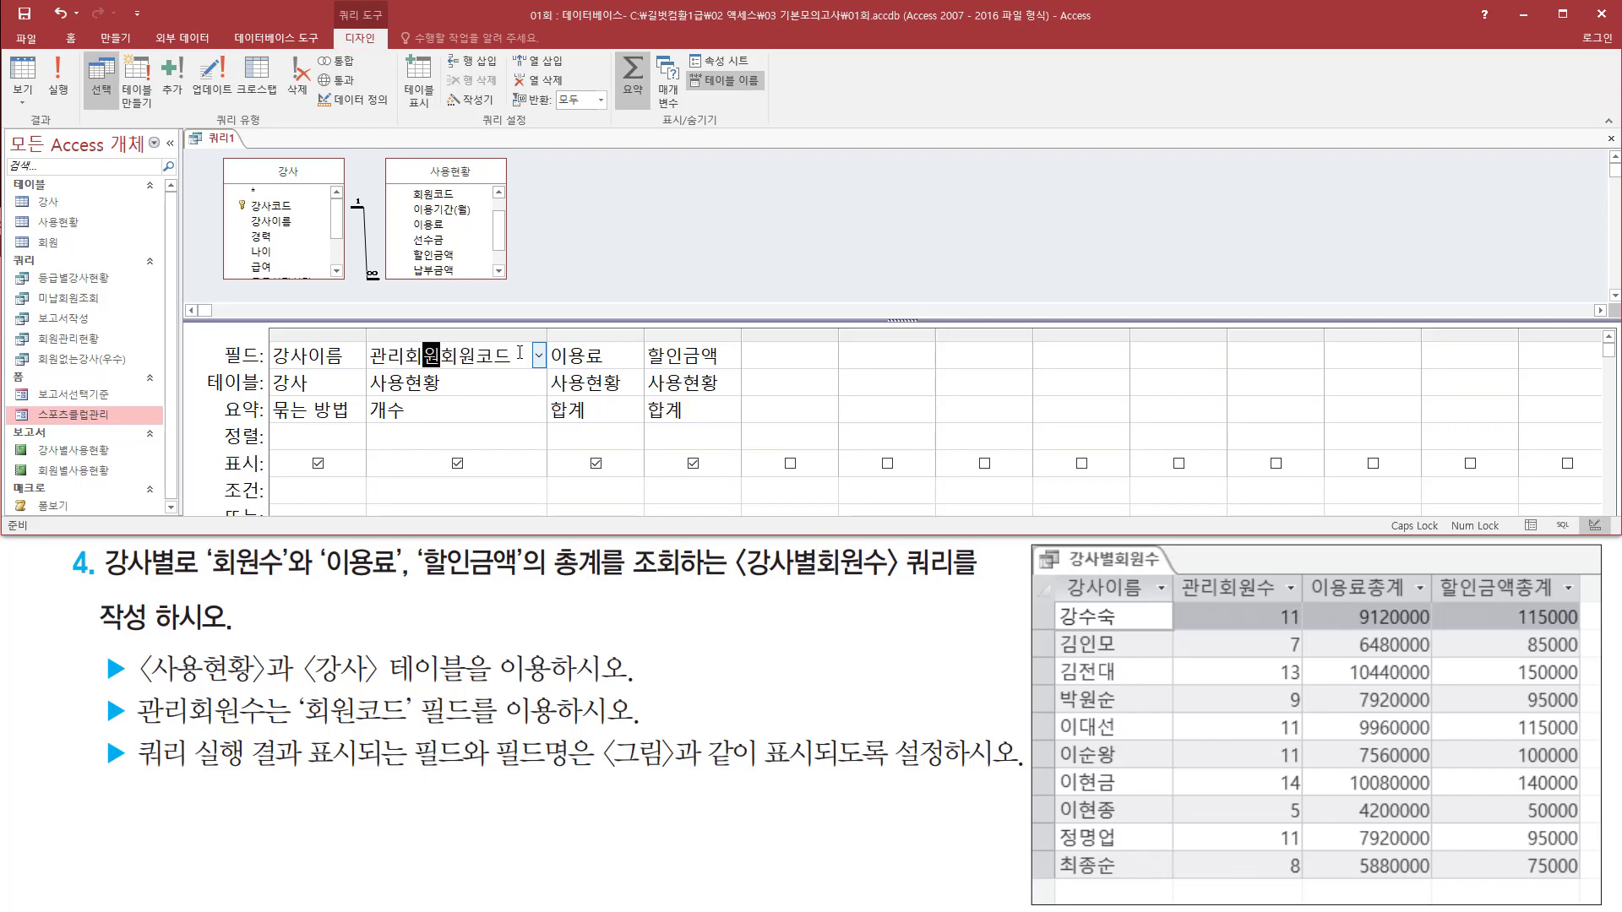
type(":")
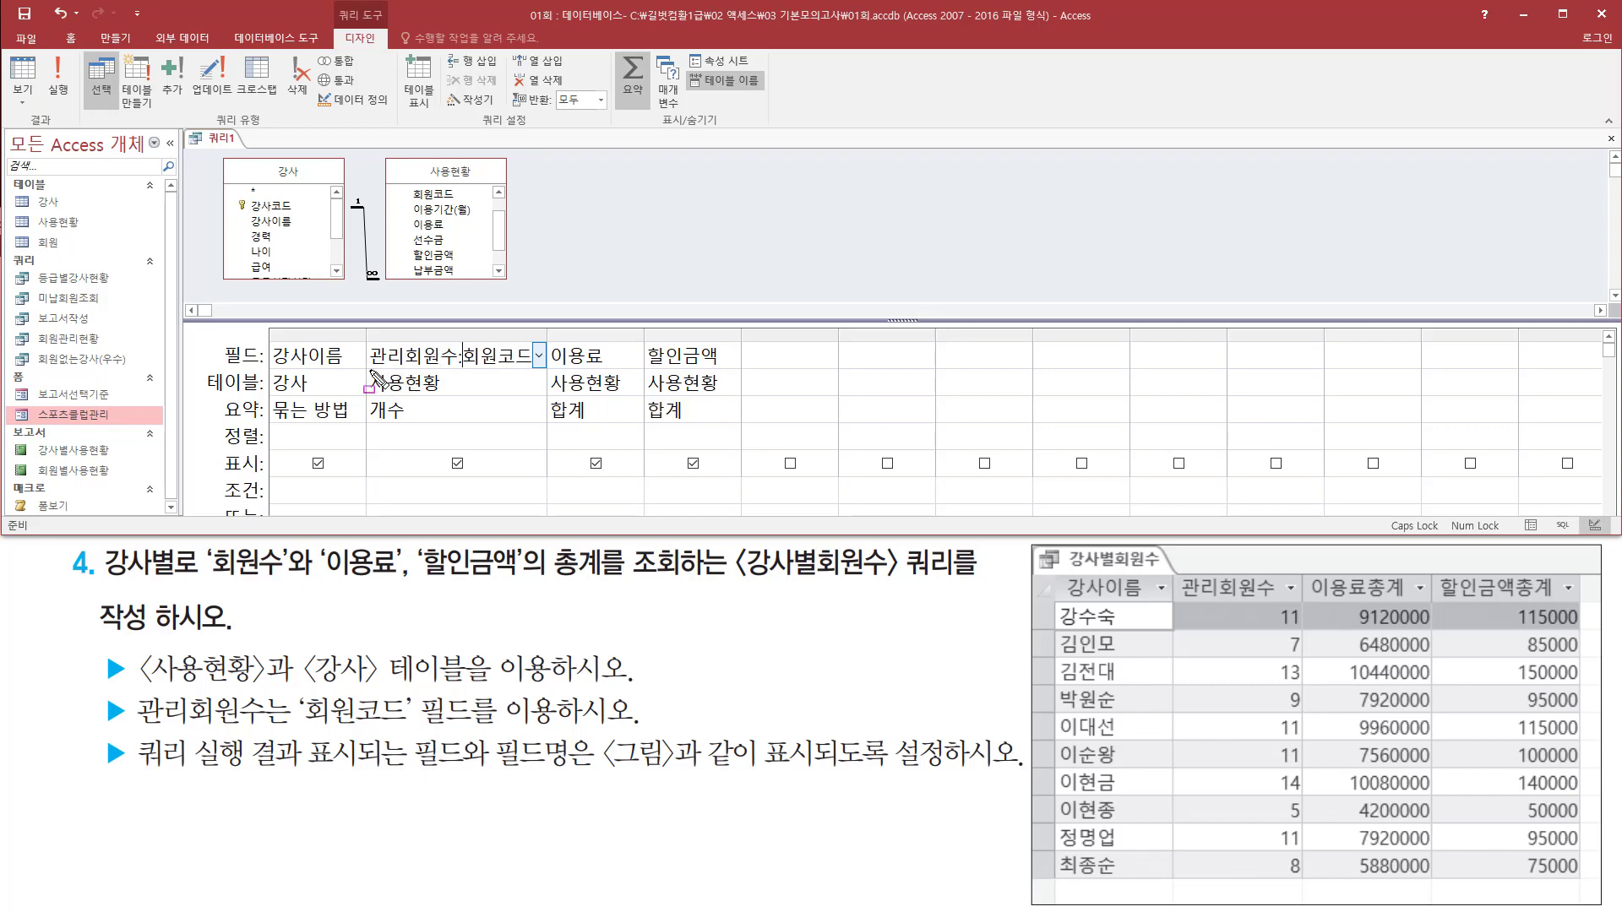
left_click_drag(372, 369, 454, 369)
left_click_drag(462, 368, 531, 369)
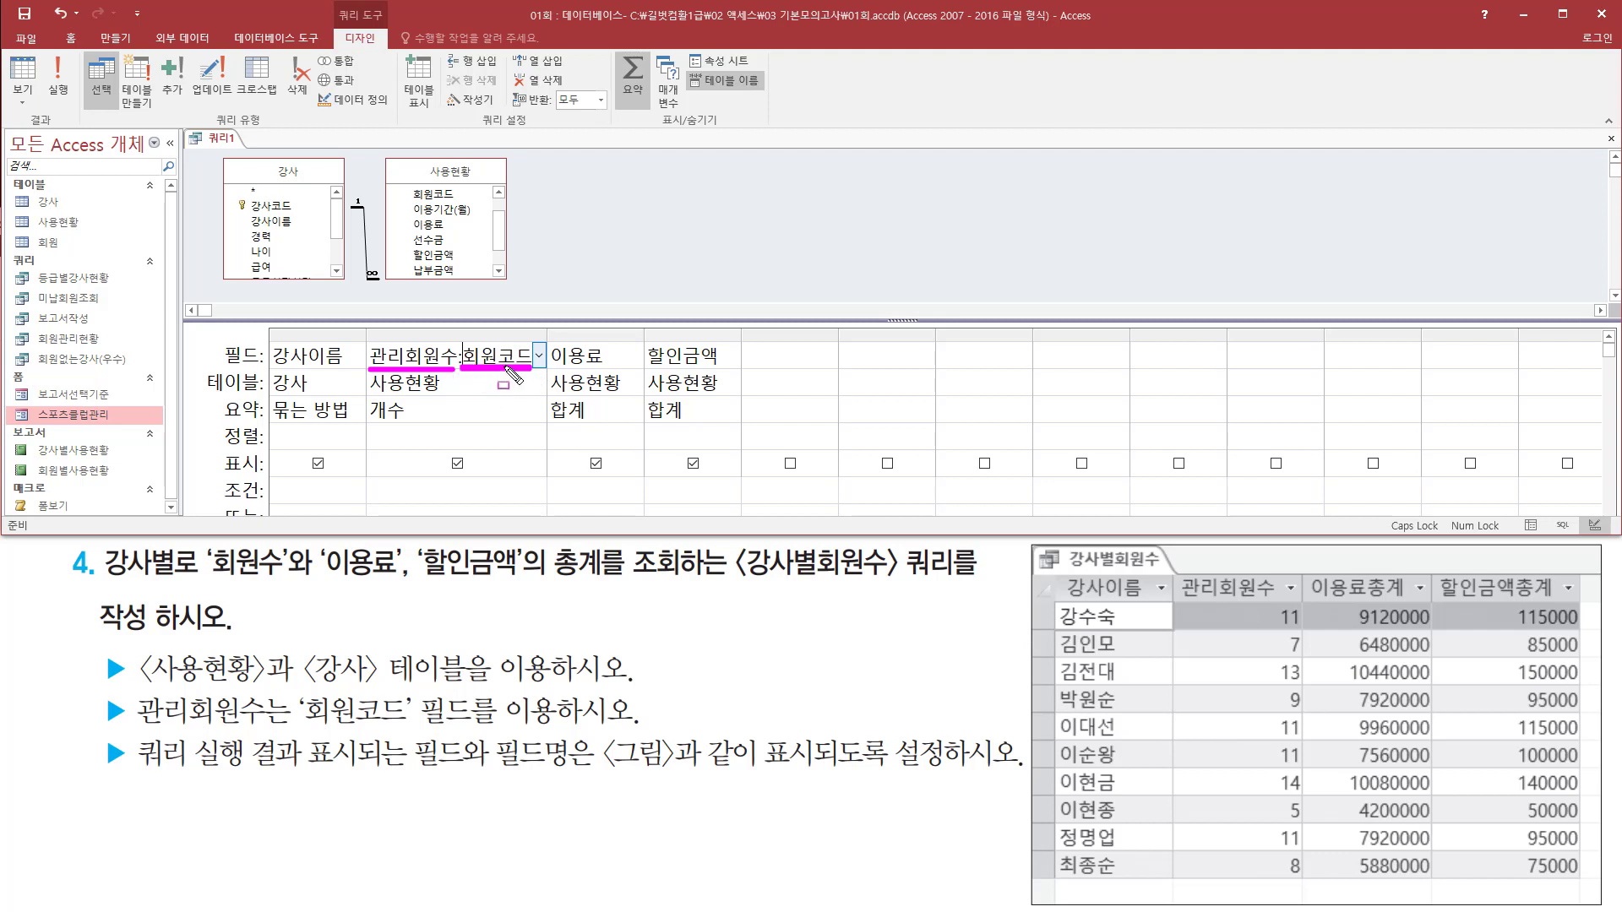
Step: Widen the 이용료 and 할인금액 columns in the query design grid to make room for aliases
mouse_move(558, 342)
left_mouse_down()
mouse_move(627, 368)
mouse_move(732, 362)
left_mouse_up()
key("Escape")
left_click(644, 336)
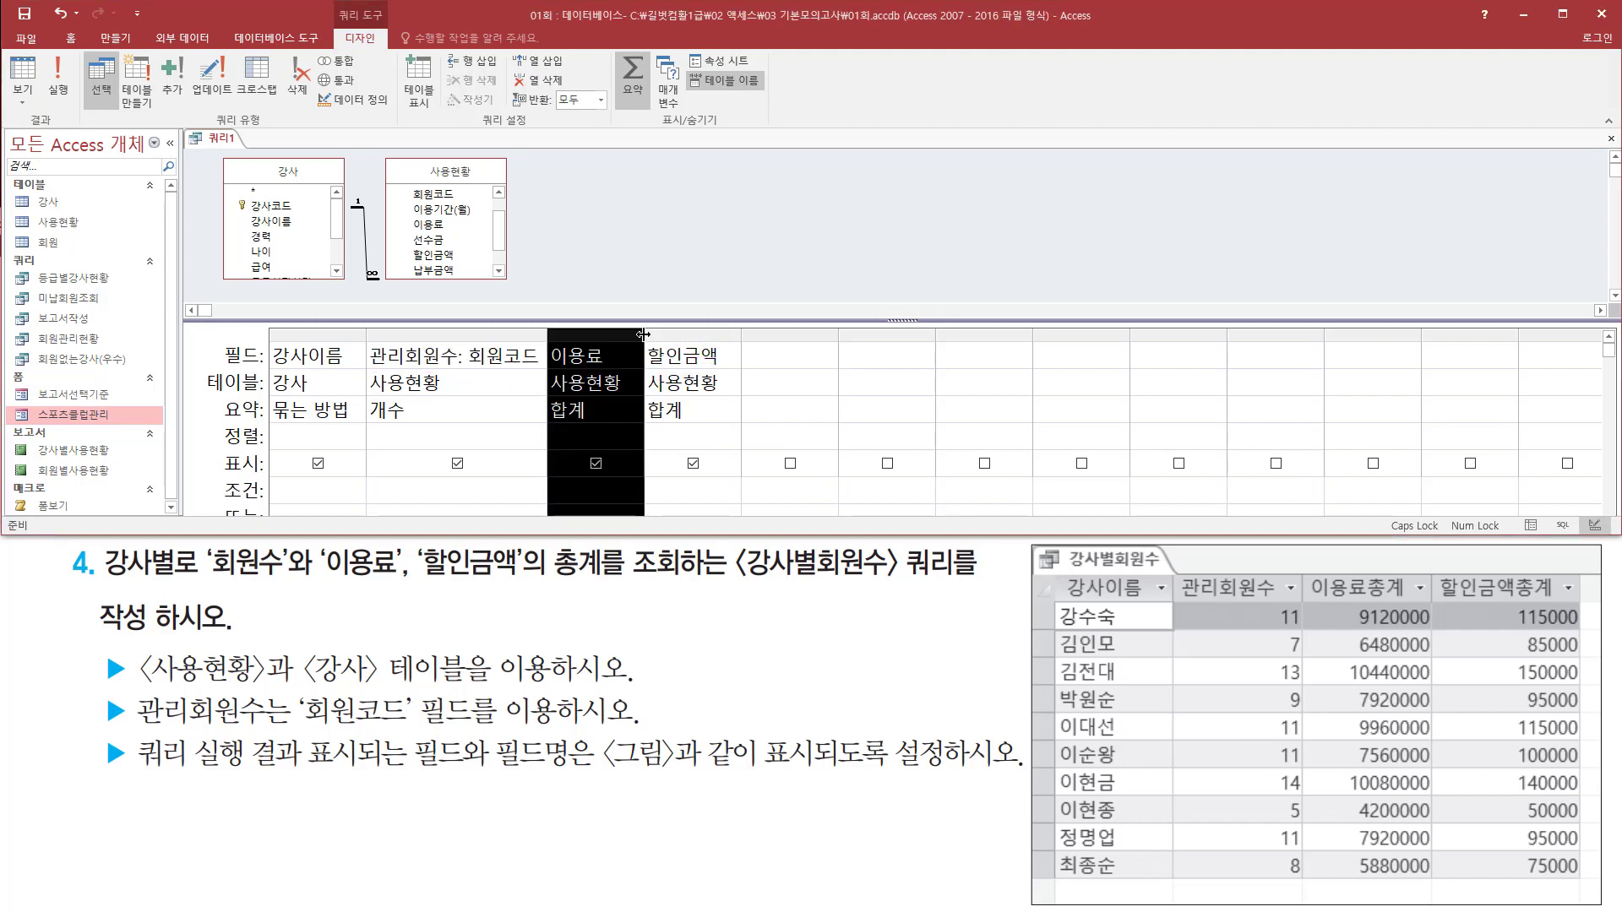
left_click_drag(644, 336, 747, 336)
left_click(848, 335)
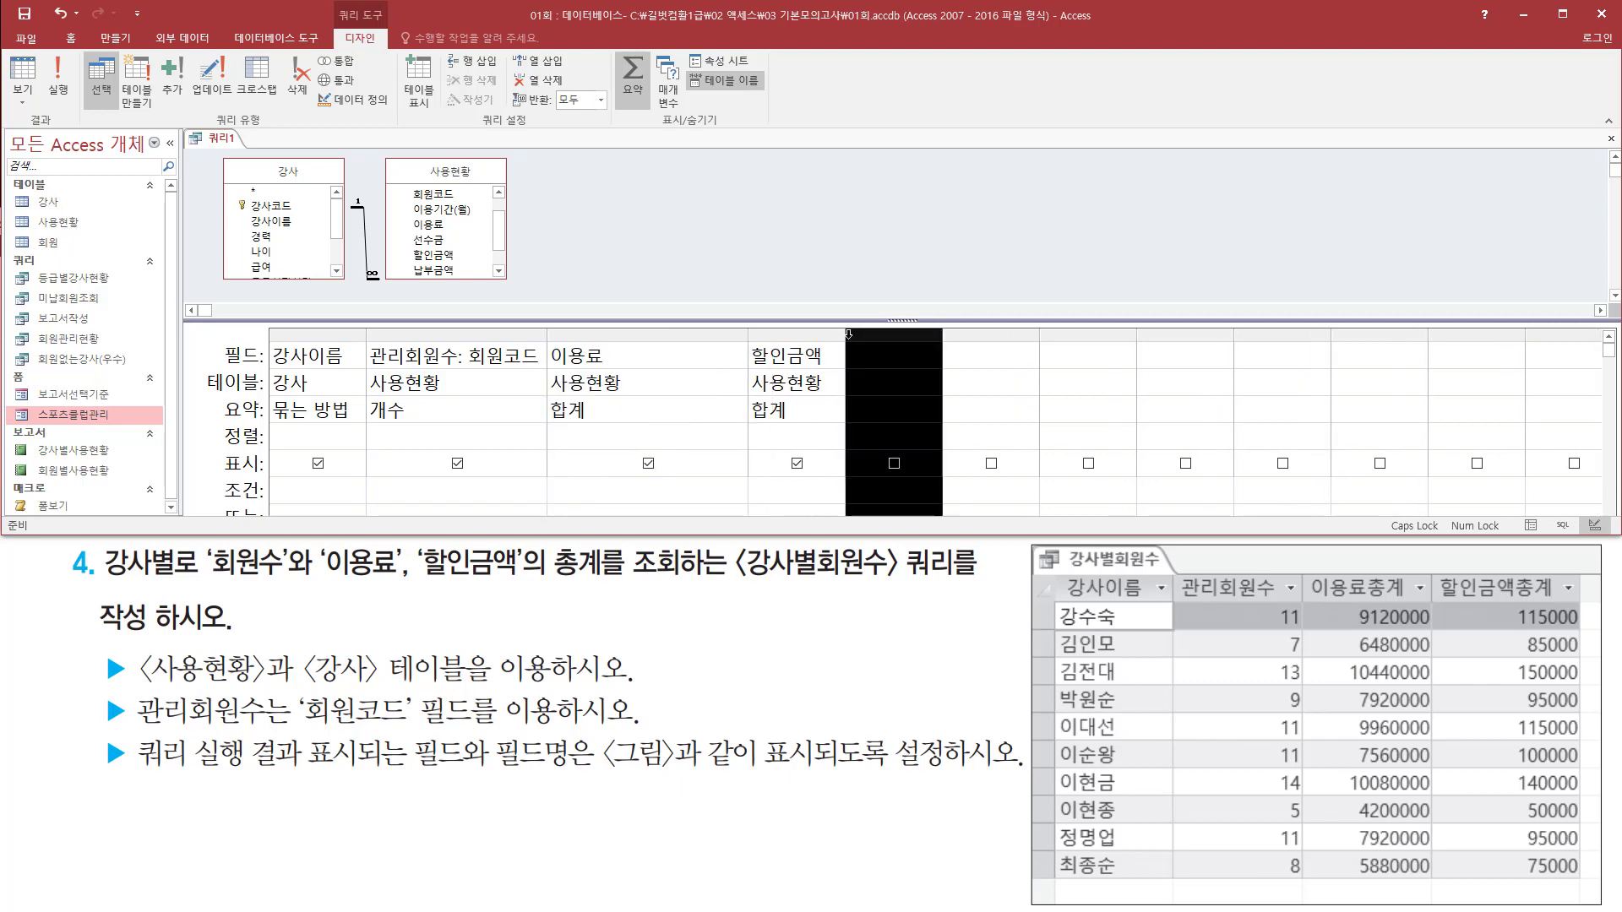
left_click_drag(943, 336, 998, 338)
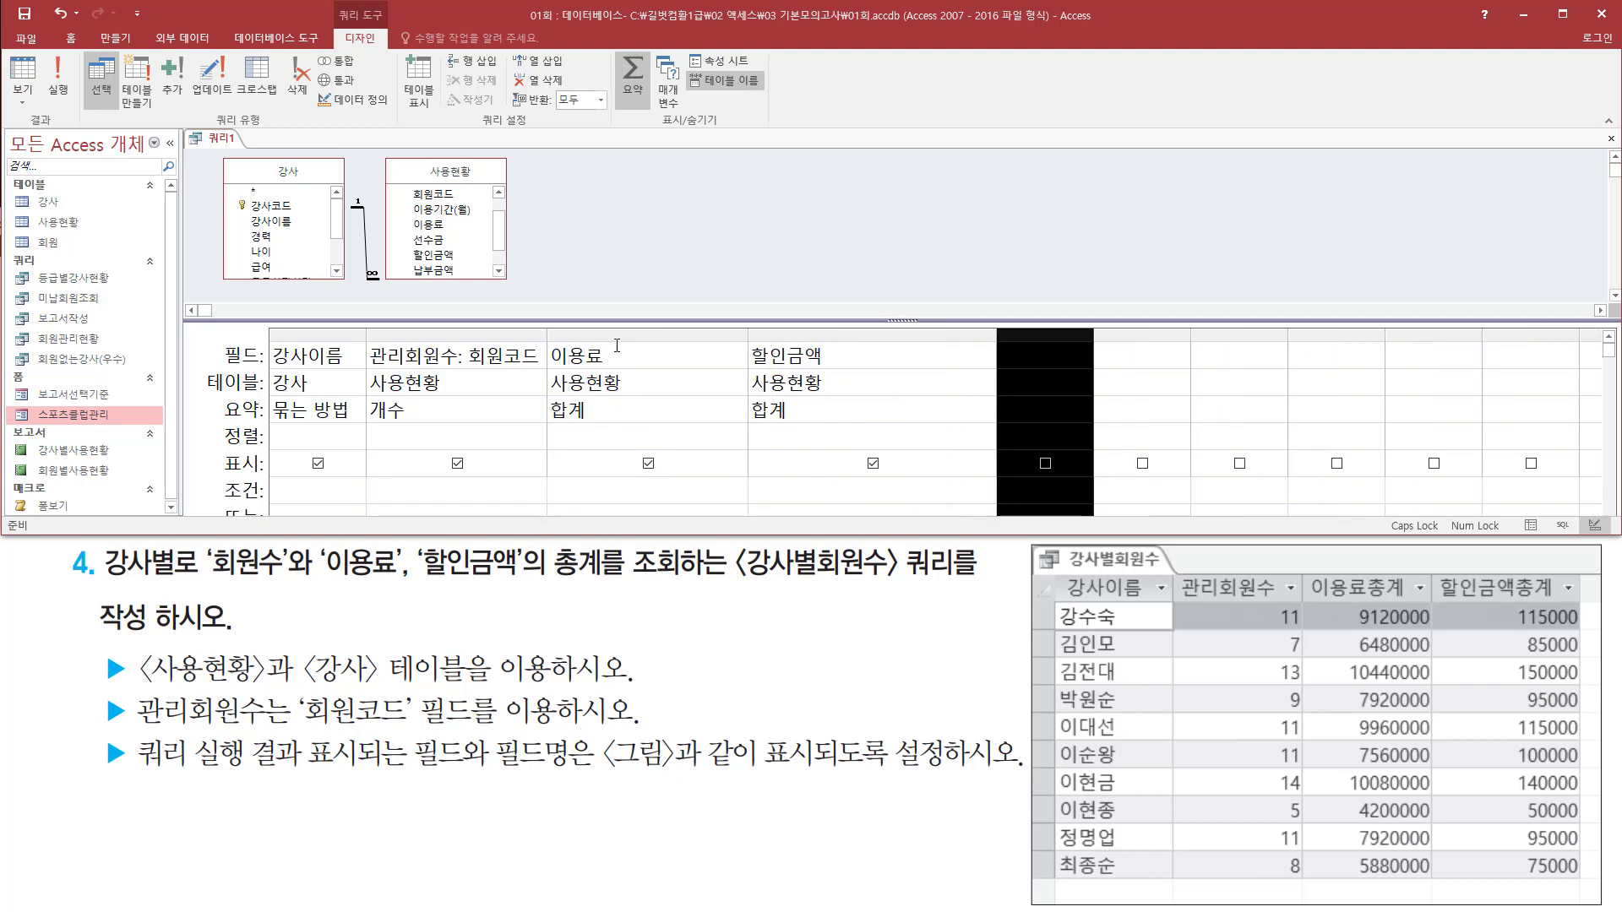
Step: Give the 이용료 field the alias 이용료총계 and the 할인금액 field the alias 할인금액총계
left_click(734, 355)
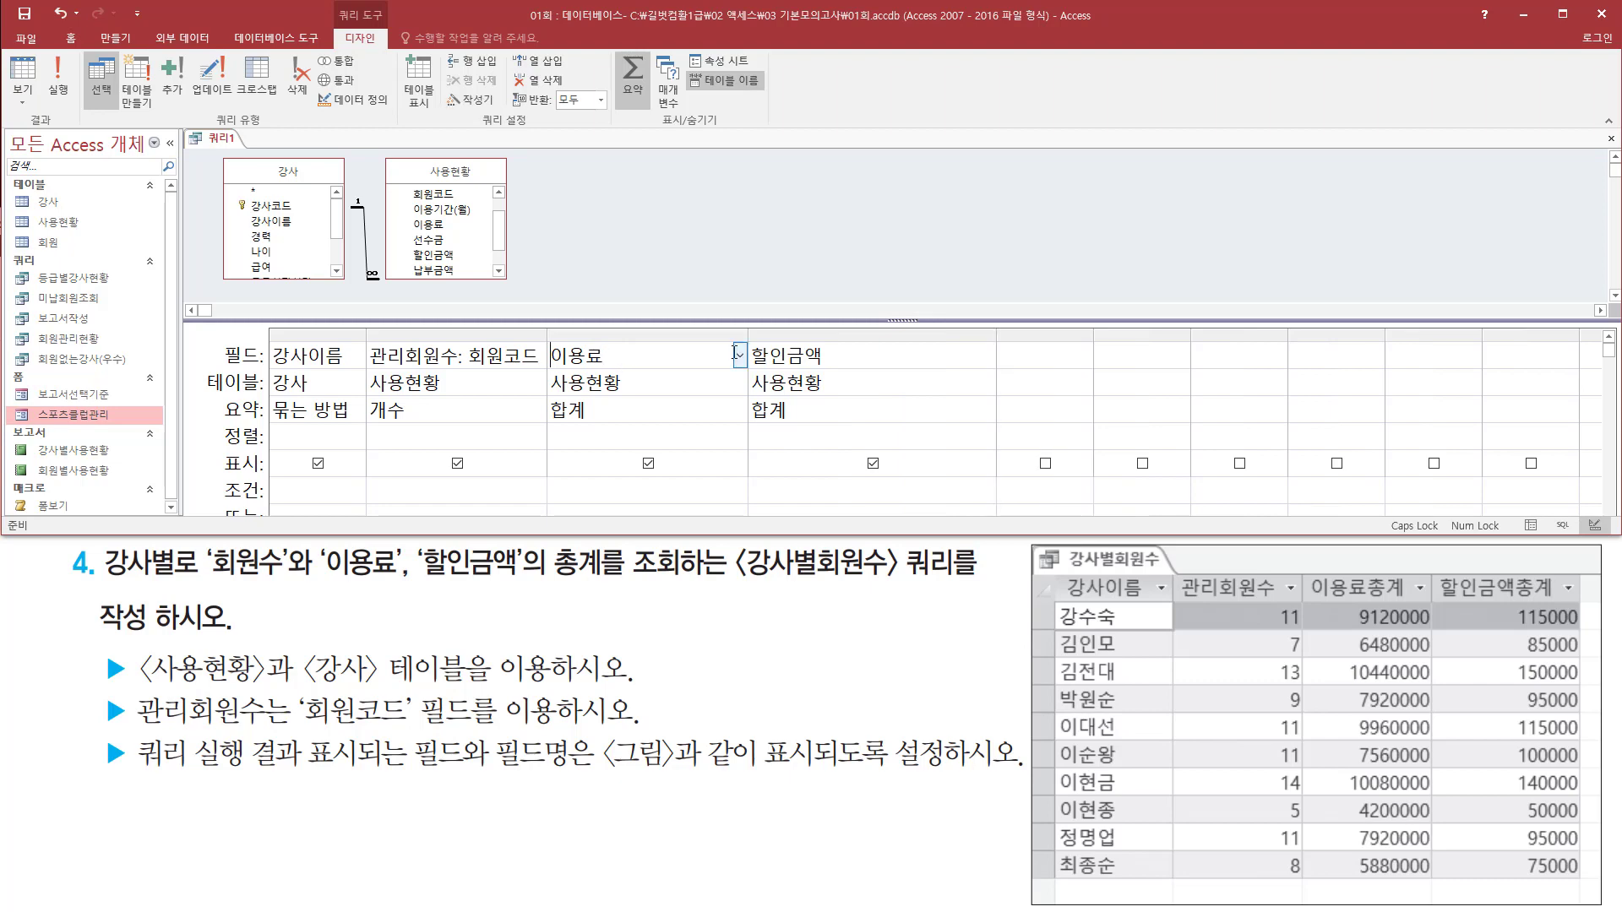
type("이용료총계:이용료")
left_click(980, 355)
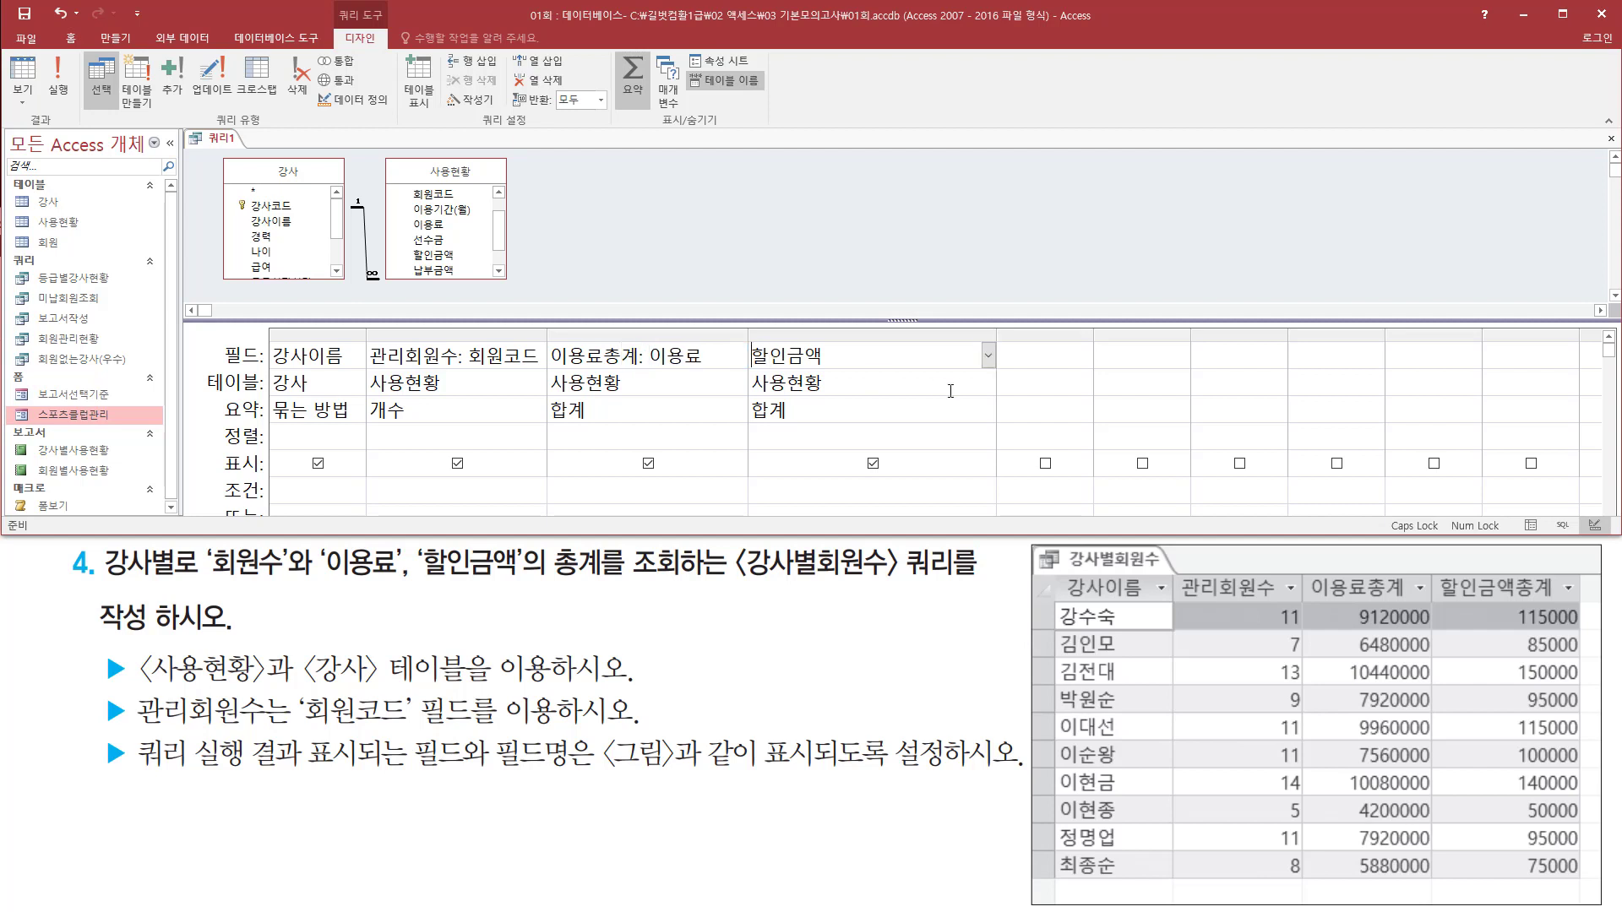
type("할인금ㅇ")
type("액총계")
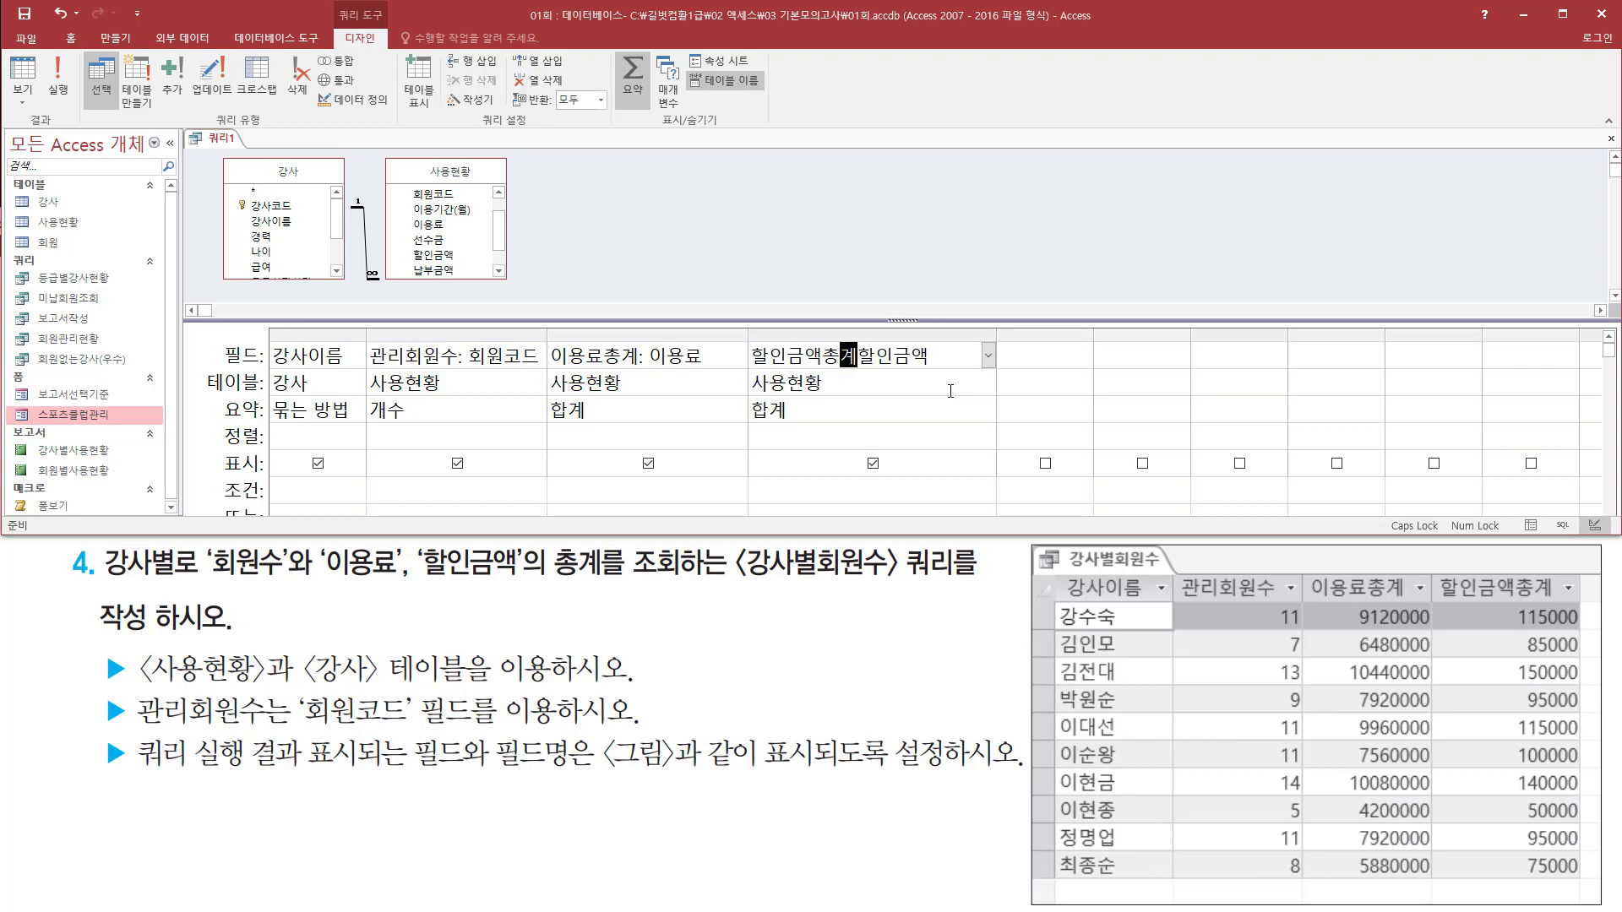
type(":")
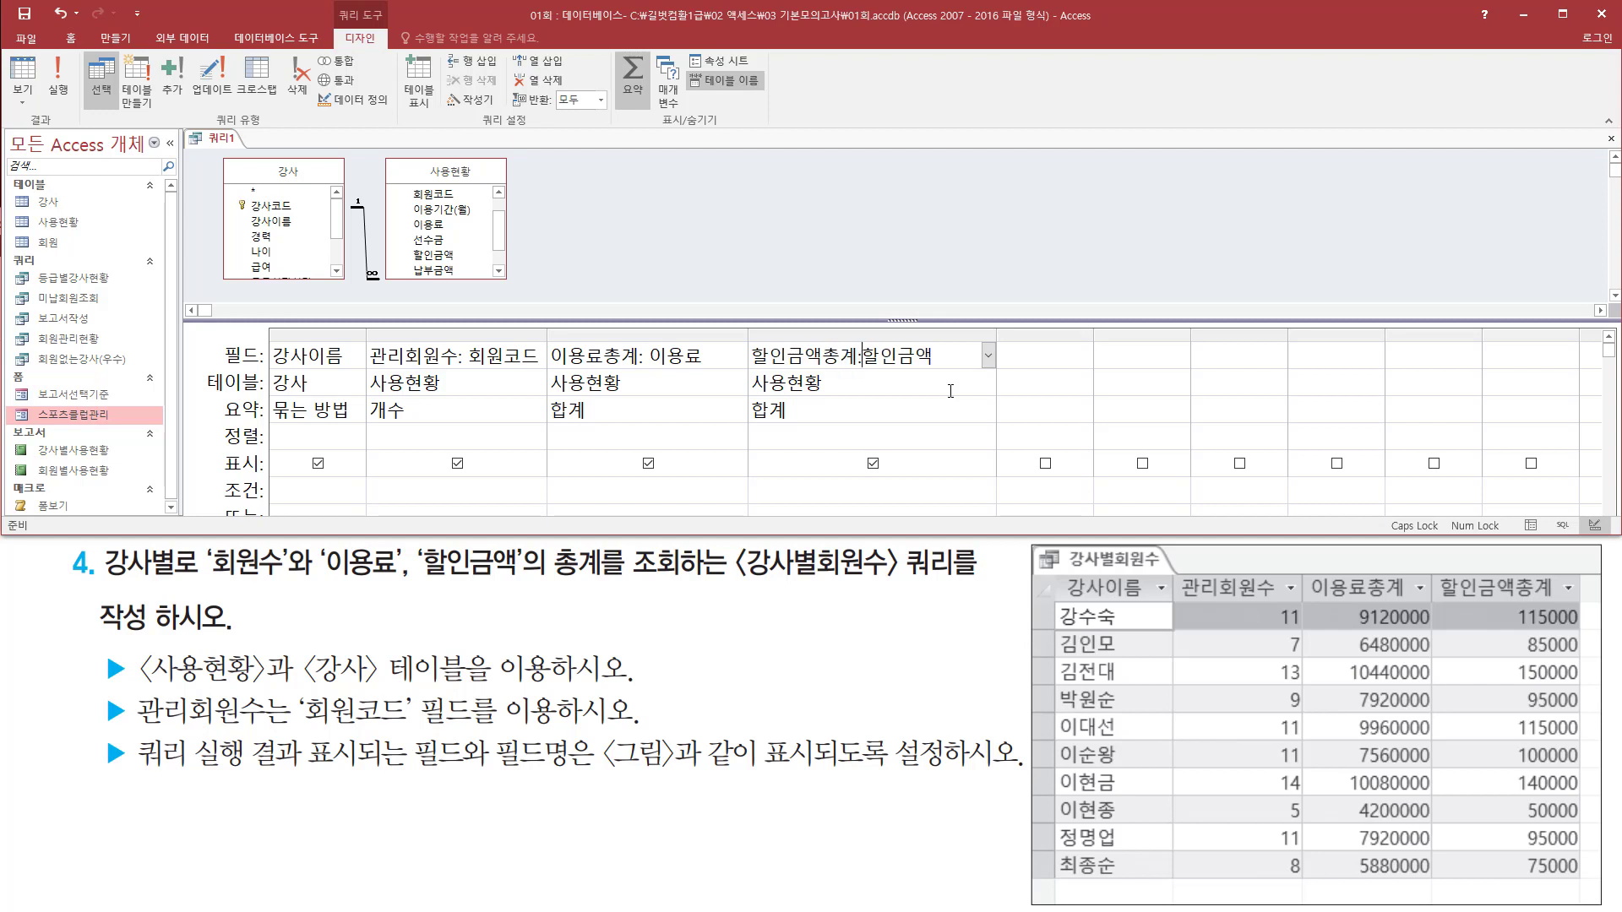
left_click(836, 205)
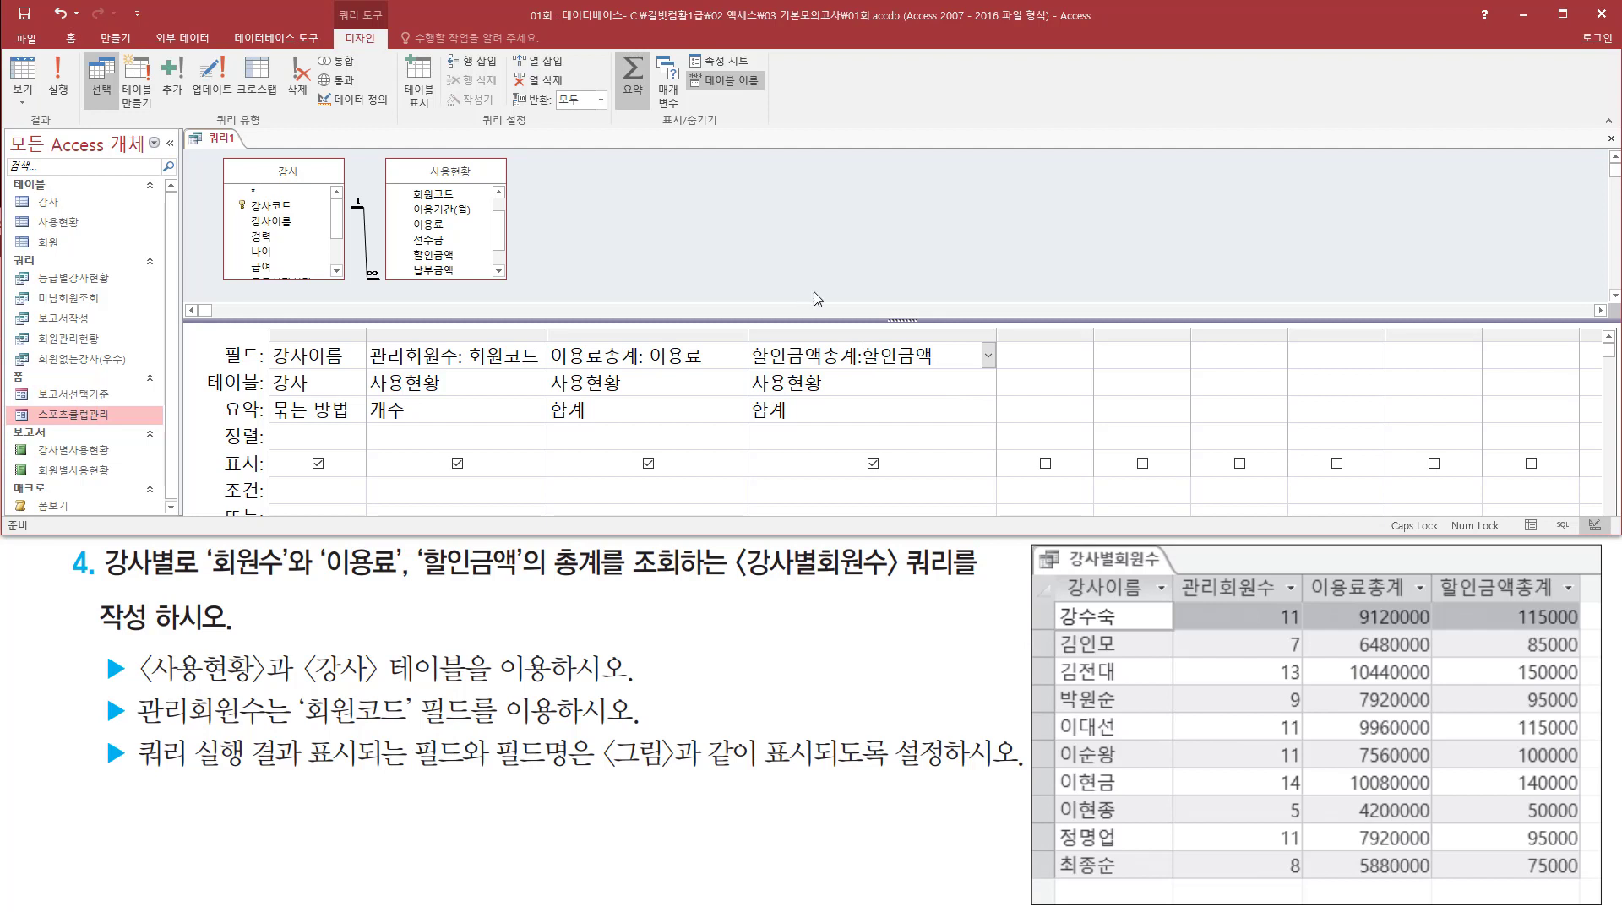
left_click(895, 378)
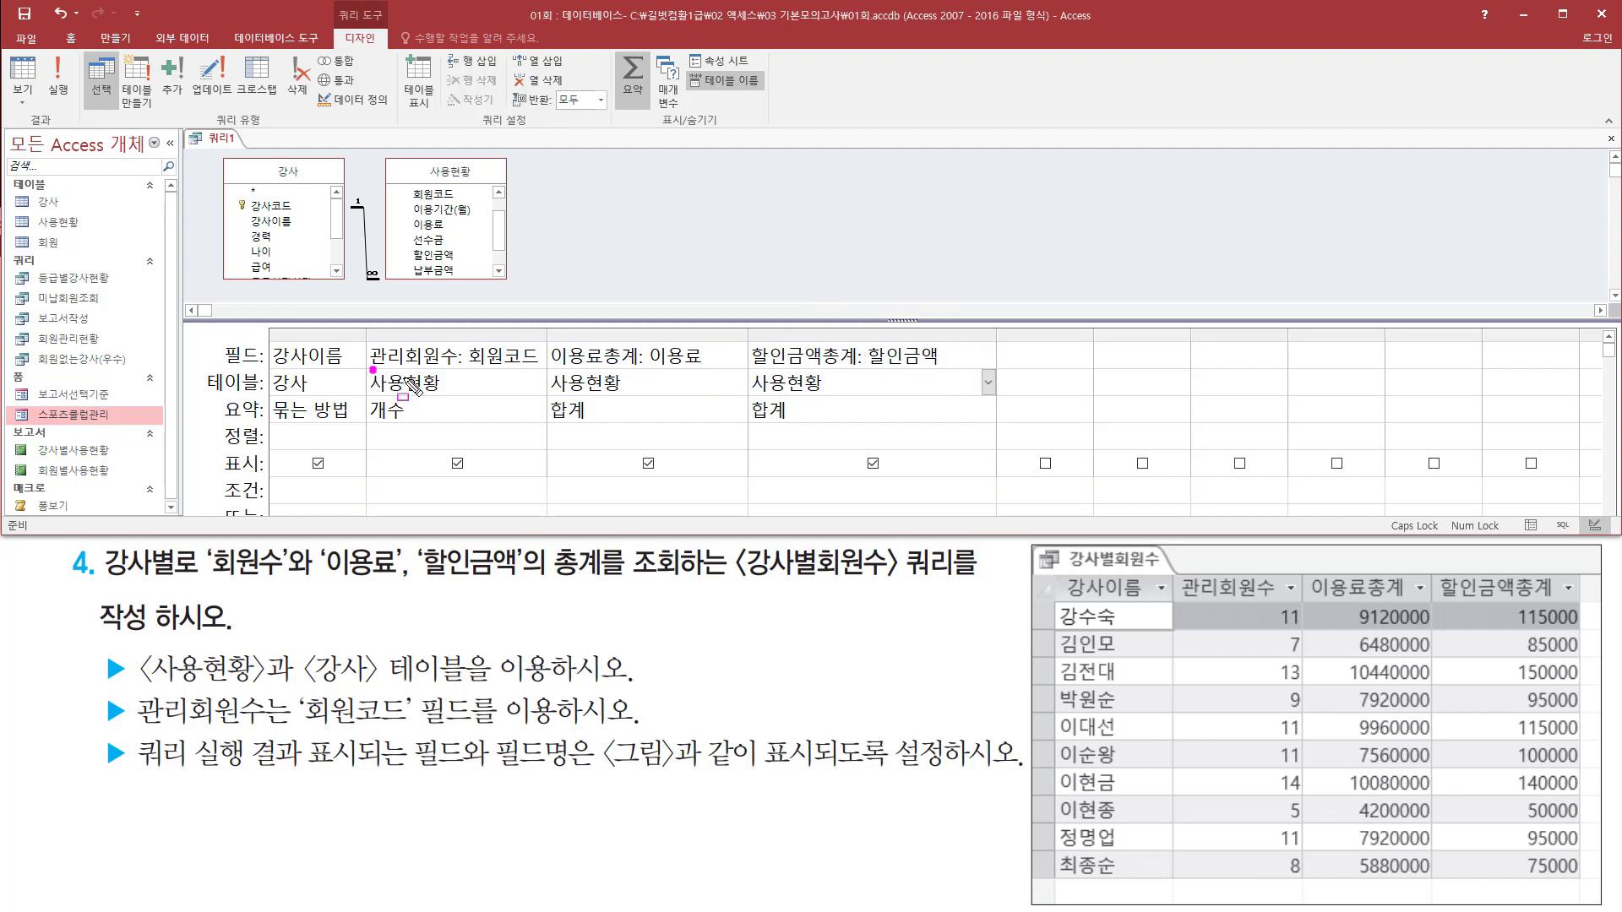
Step: Check the three field aliases against the expected headings and run the query to view its column headings
mouse_move(370, 365)
left_mouse_down()
mouse_move(469, 367)
mouse_move(470, 341)
mouse_move(664, 397)
mouse_move(651, 373)
left_mouse_up()
left_click_drag(745, 338, 873, 382)
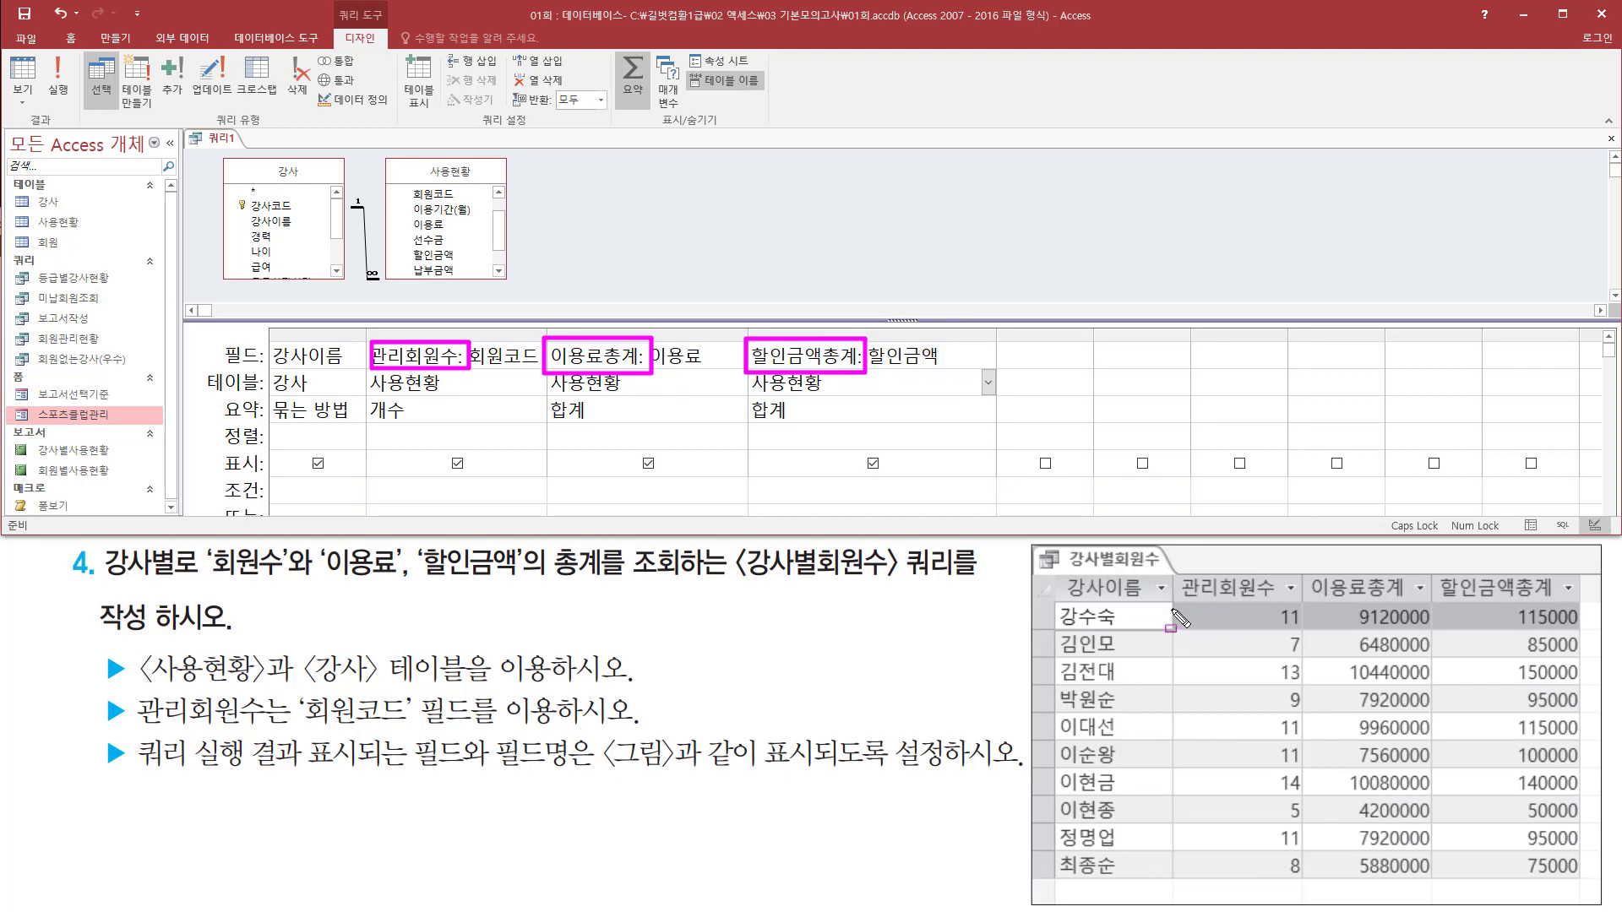
mouse_move(1167, 603)
left_mouse_down()
mouse_move(1580, 600)
mouse_move(1576, 574)
left_mouse_up()
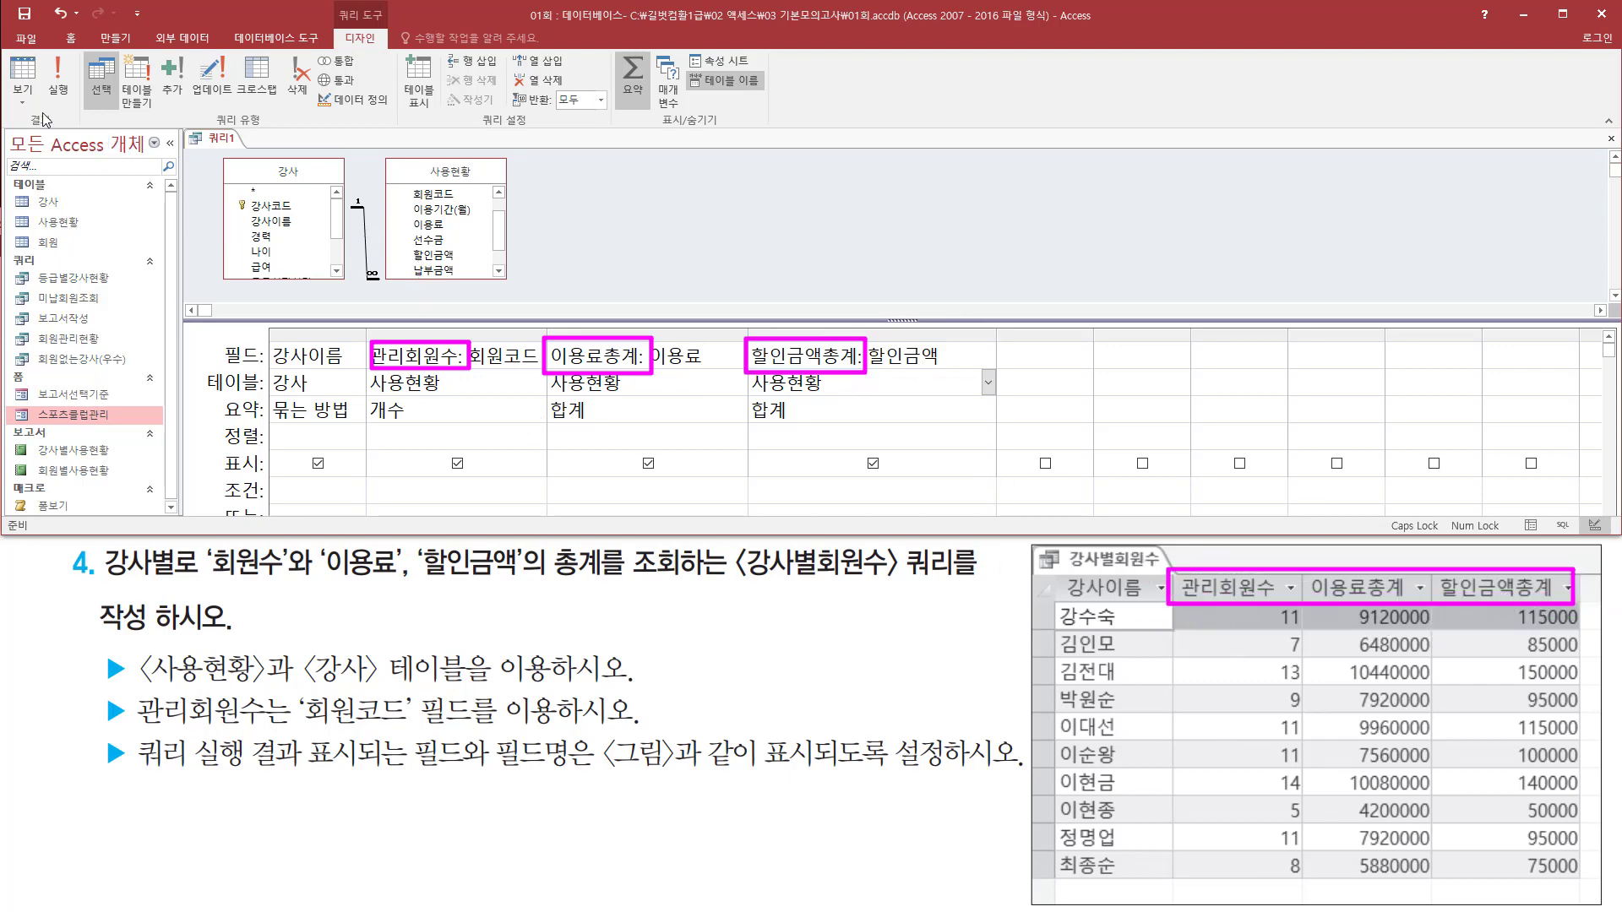
left_click(58, 74)
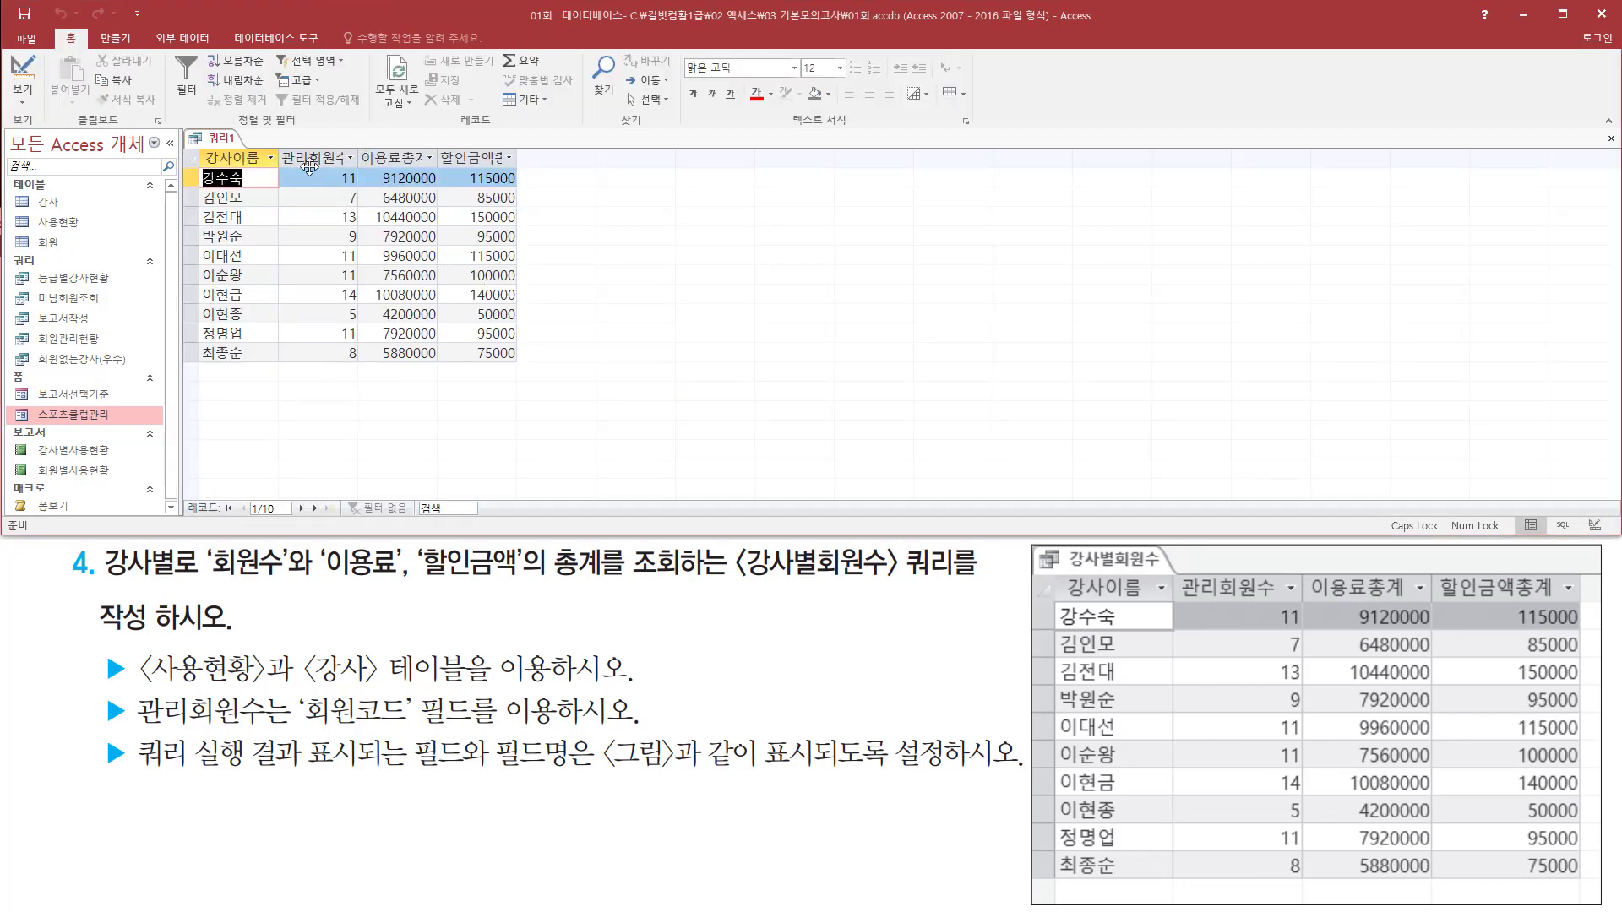
left_click_drag(281, 137, 535, 170)
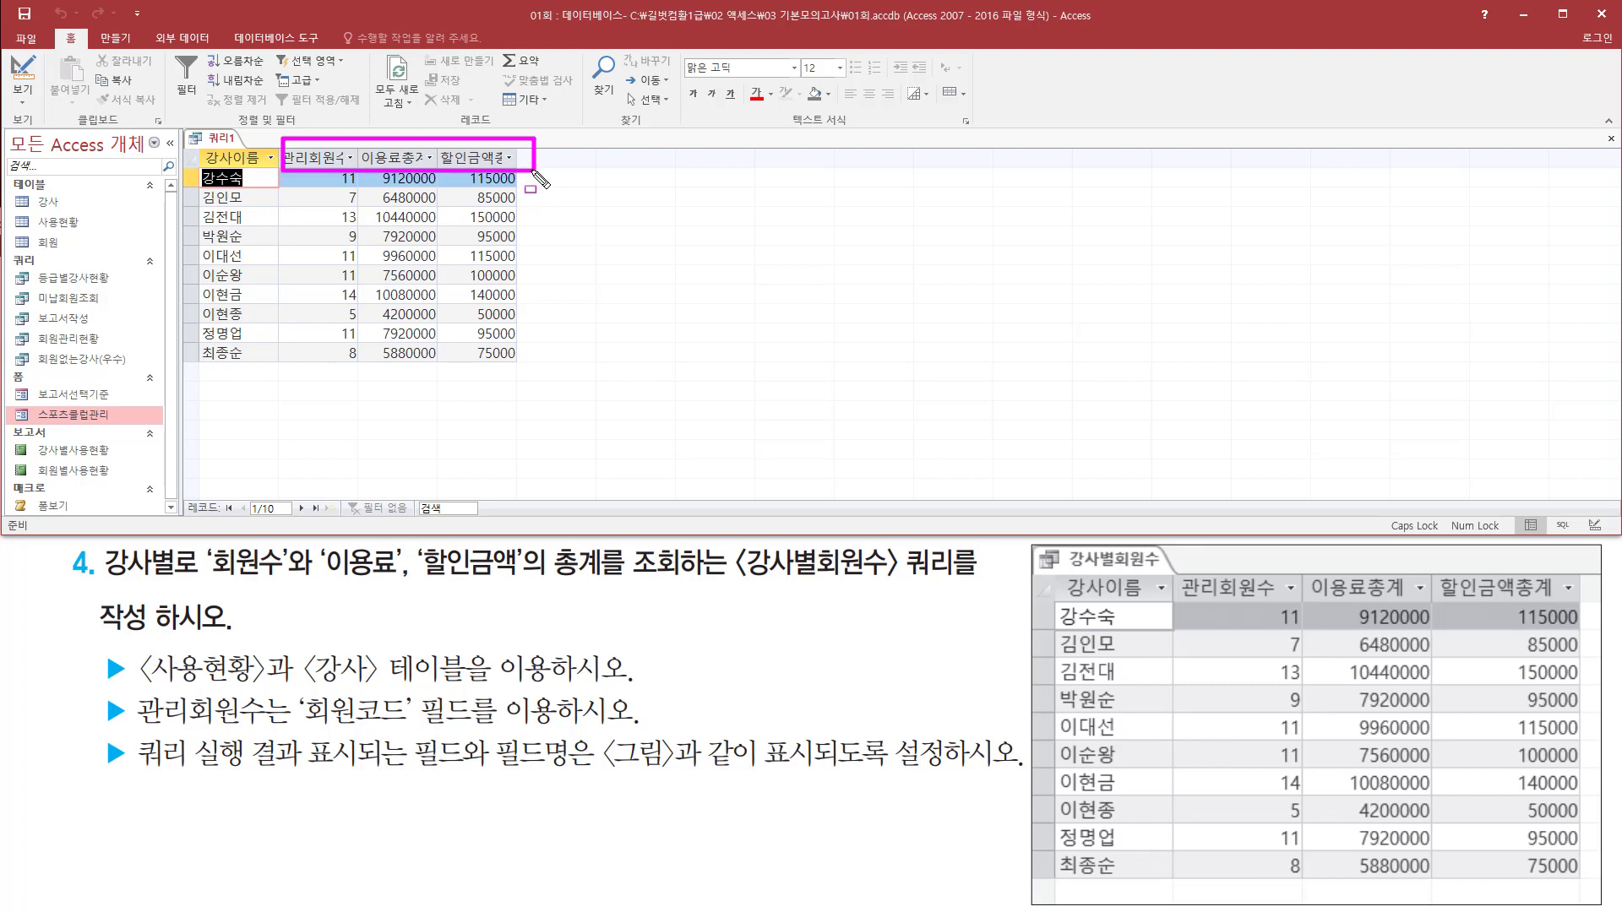
key("Escape")
Step: Widen the 관리회원수, 이용료총계 and 할인금액총계 columns in the query results to fit their full headings
left_click(350, 158)
left_click(360, 158)
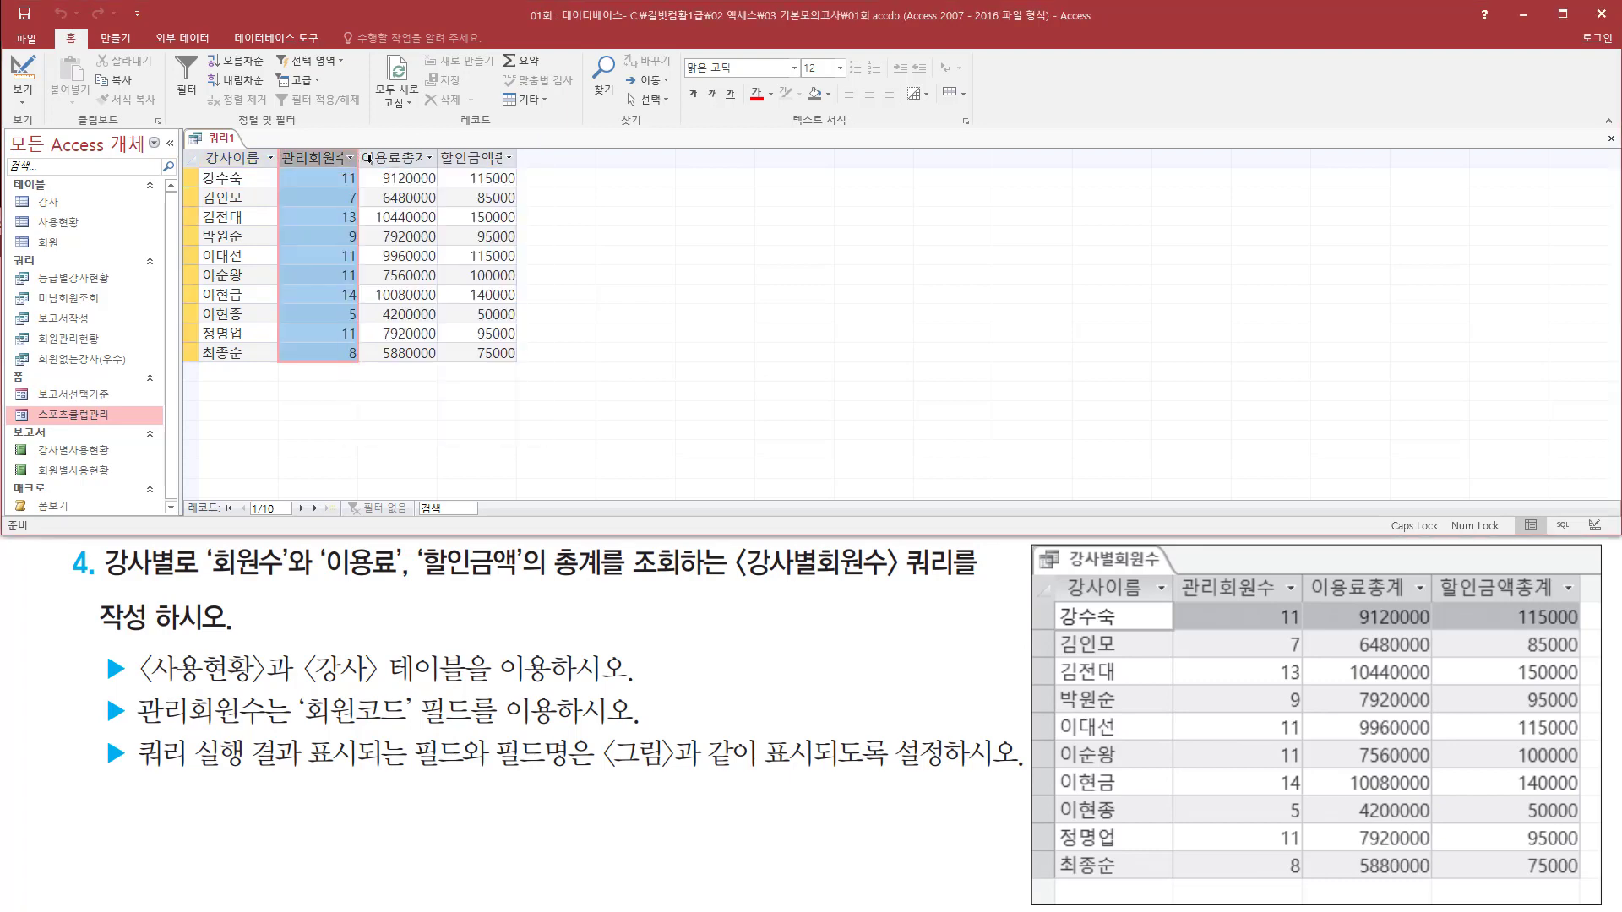
left_click(386, 194)
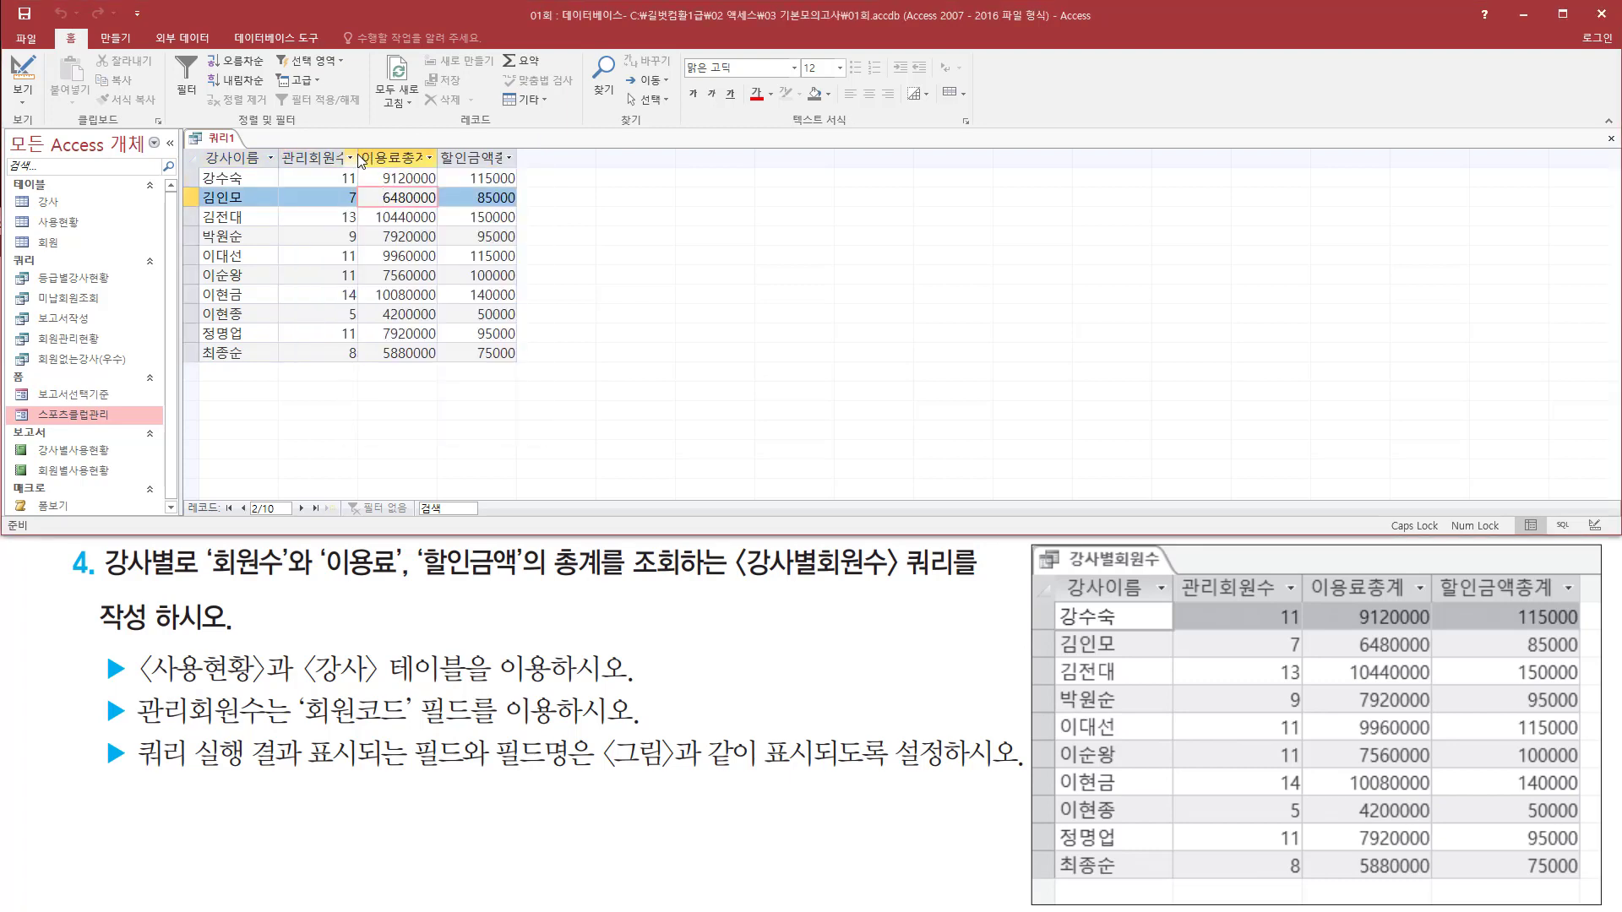
double_click(359, 157)
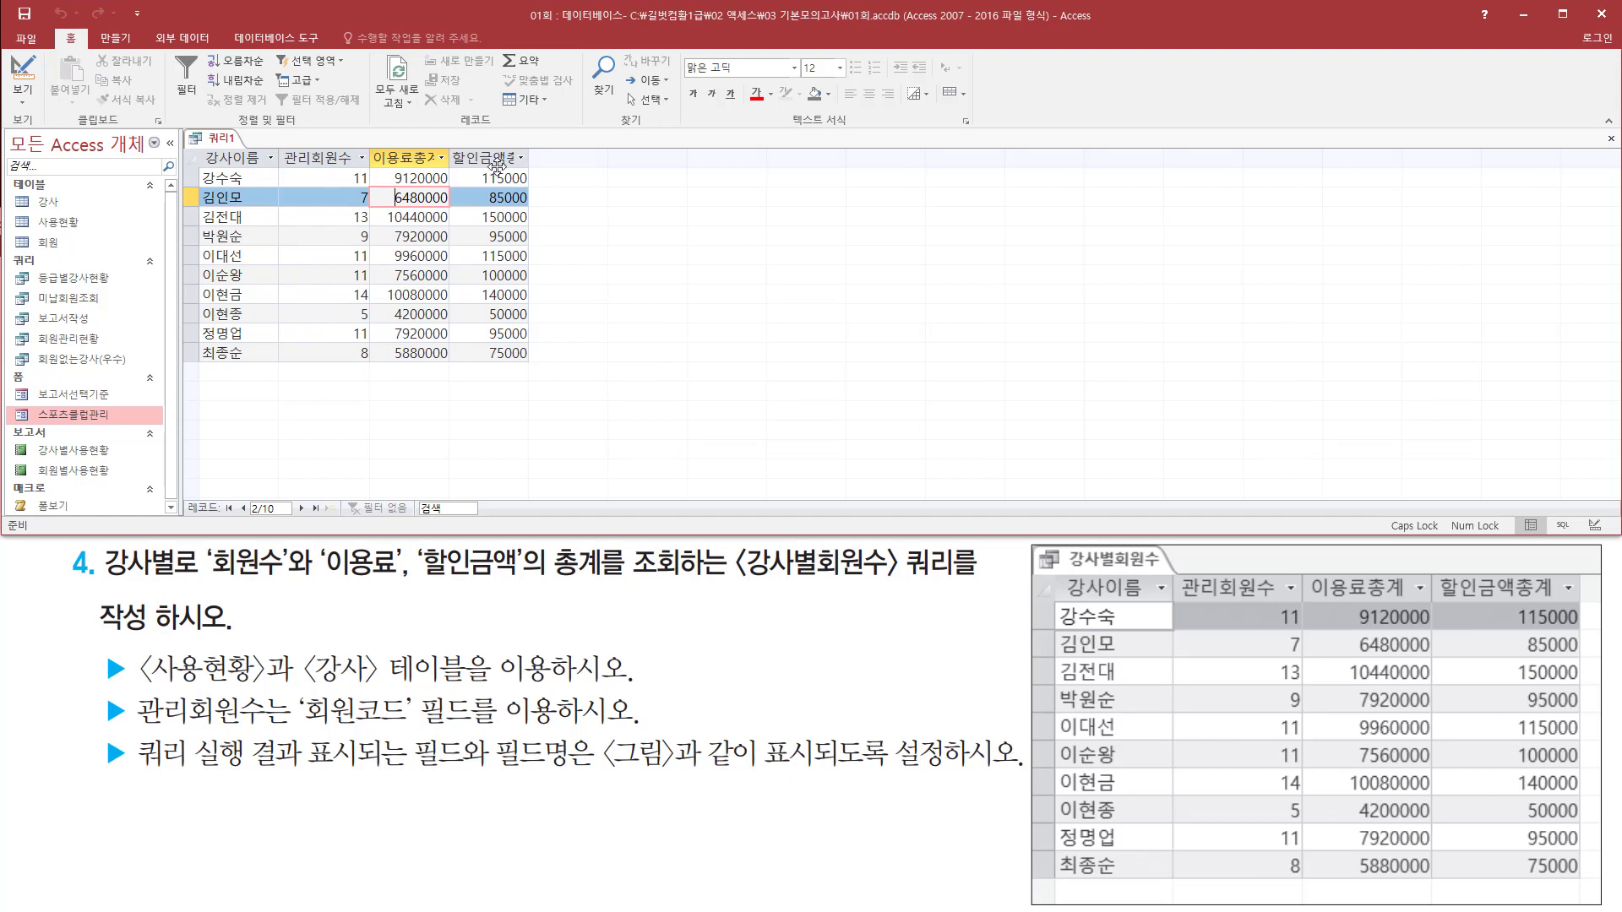
double_click(450, 158)
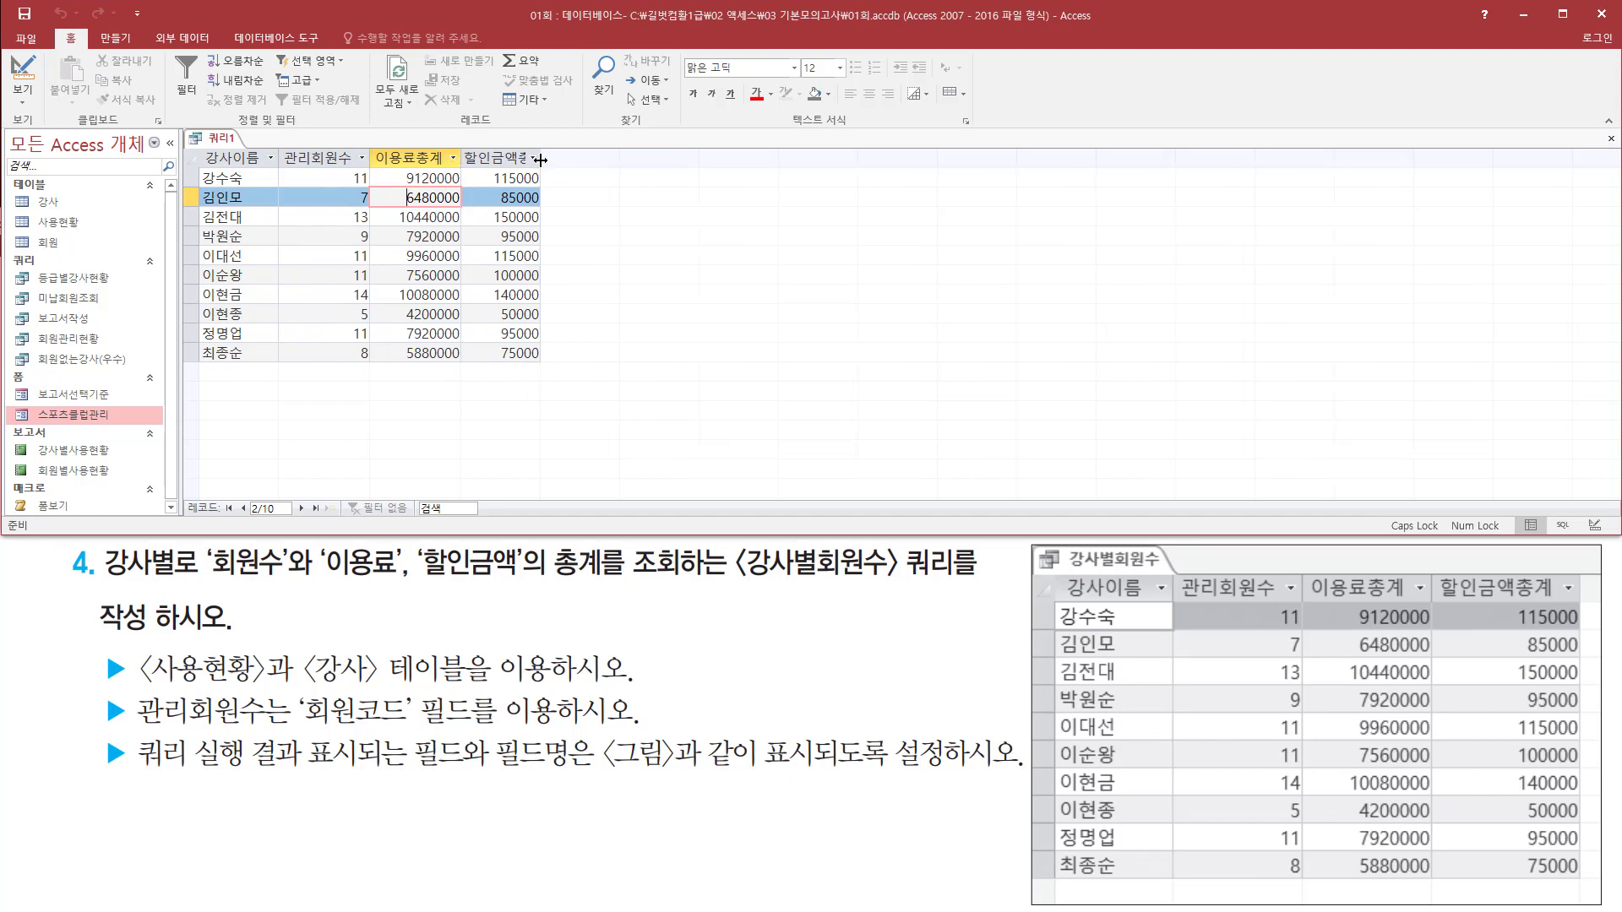
double_click(540, 158)
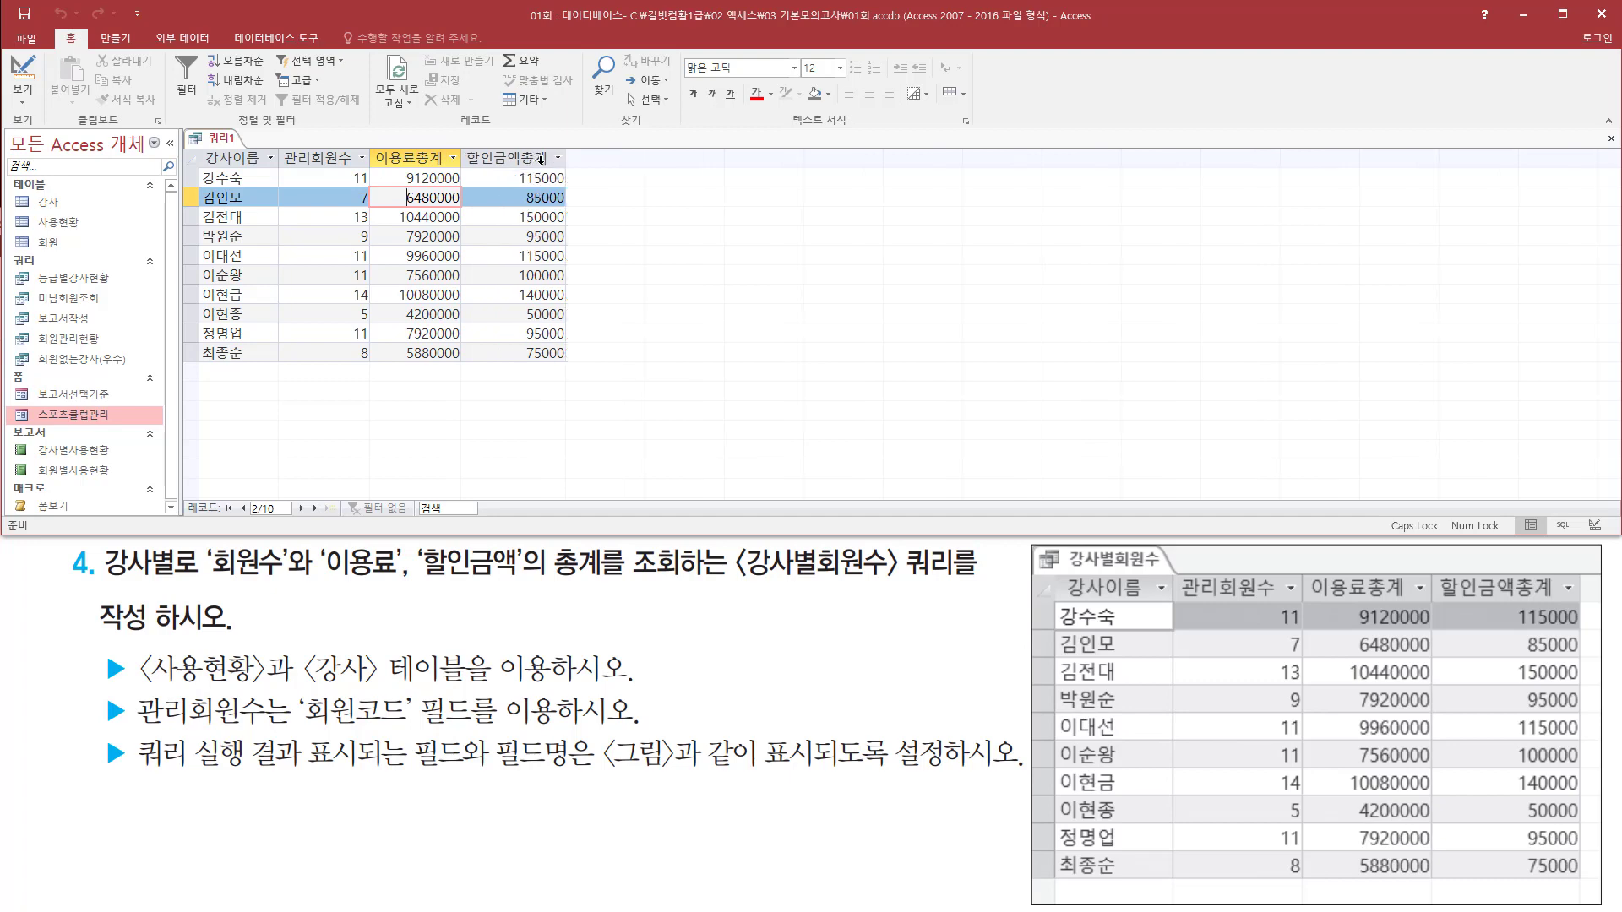
left_click(527, 353)
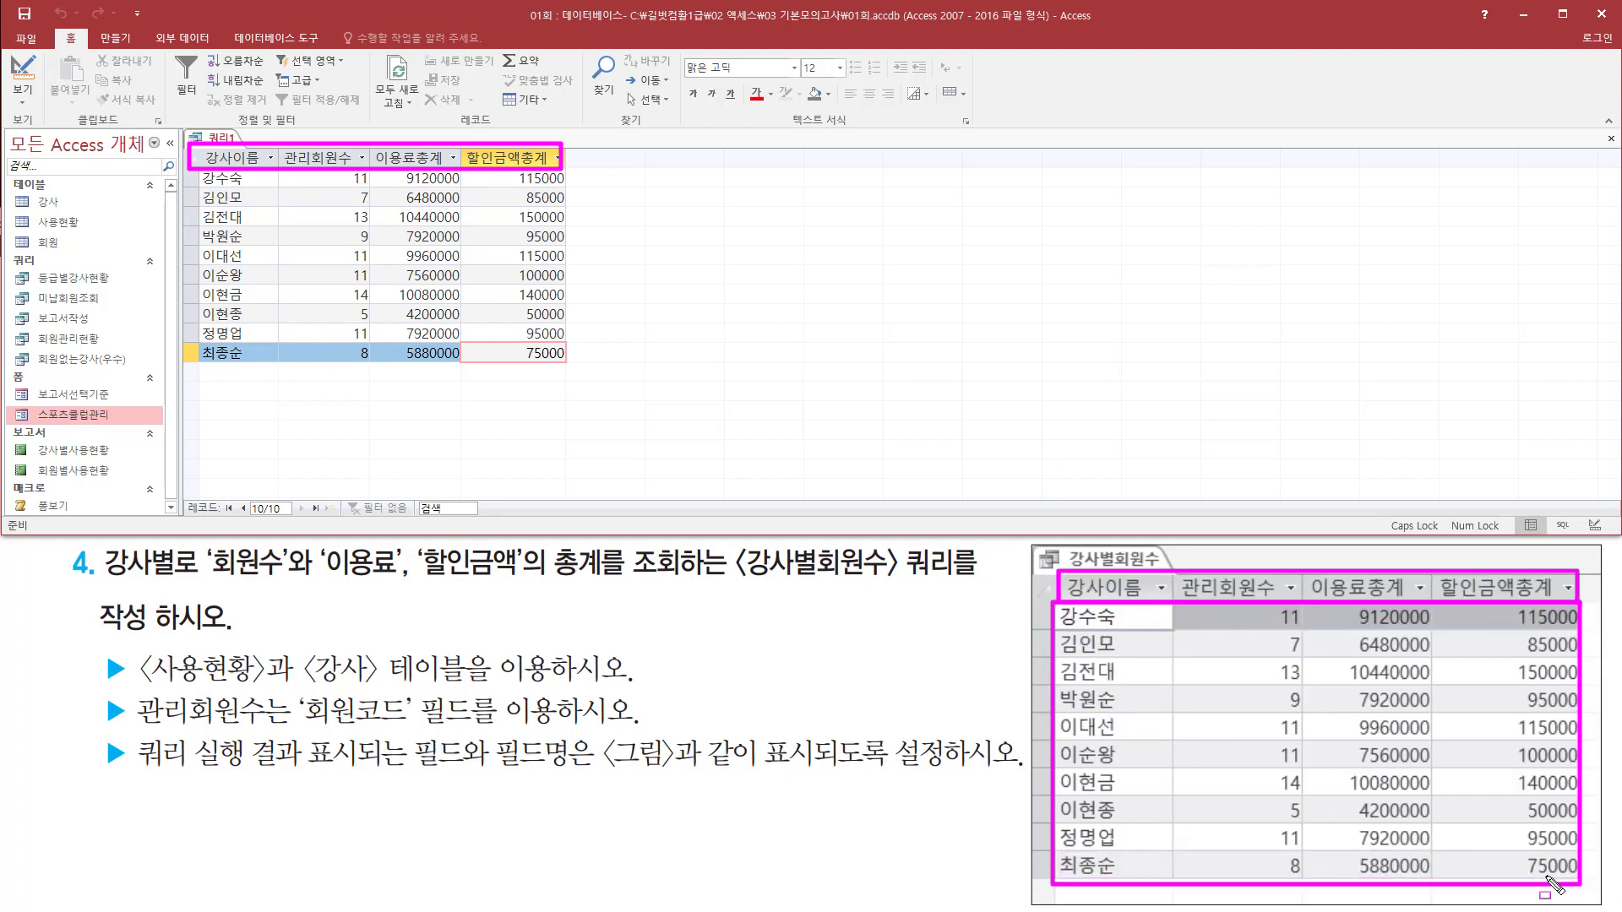
Step: Compare the query's column headings and records with the expected result in the exam figure
left_click_drag(202, 176, 564, 364)
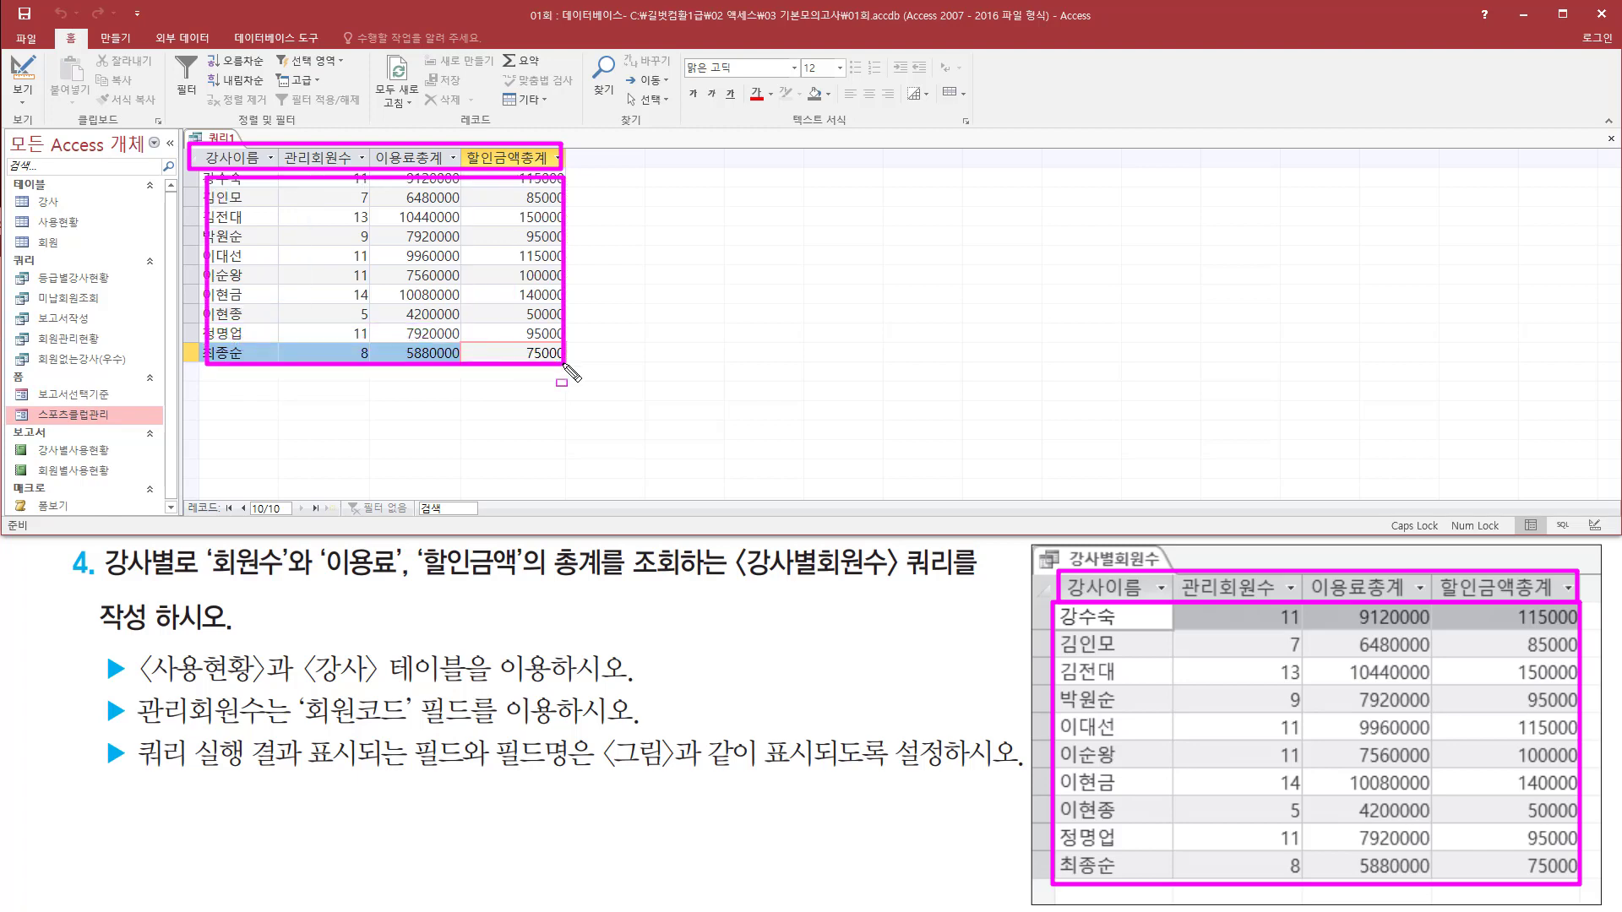
key("Escape")
key("ctrl+2")
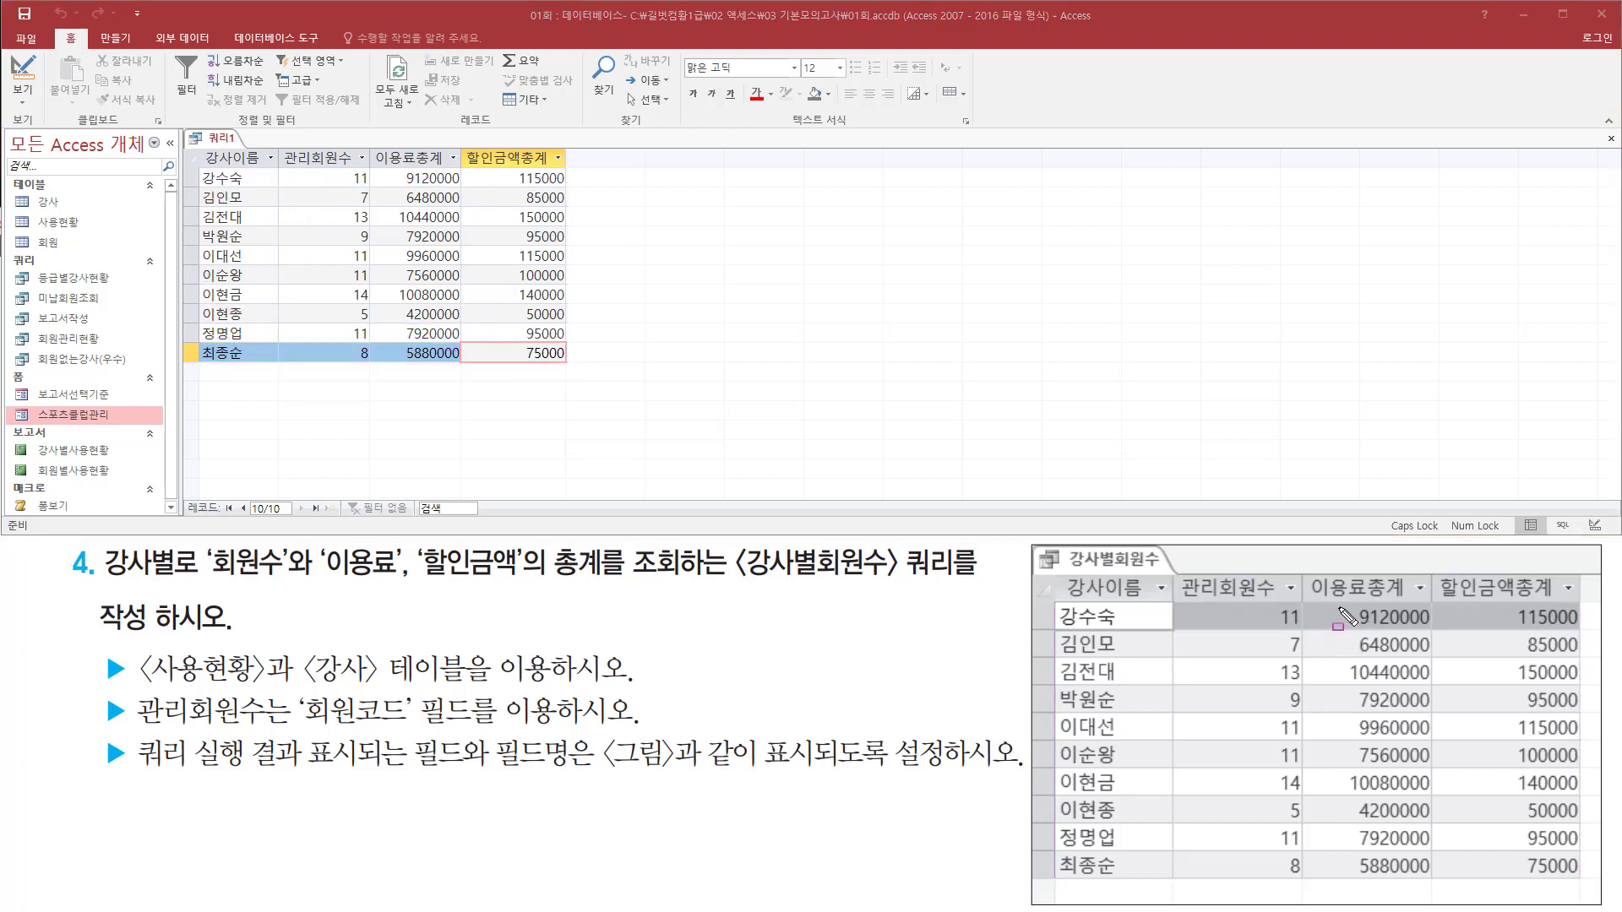
mouse_move(1339, 611)
left_mouse_down()
mouse_move(1421, 845)
mouse_move(1596, 895)
mouse_move(1585, 884)
left_mouse_up()
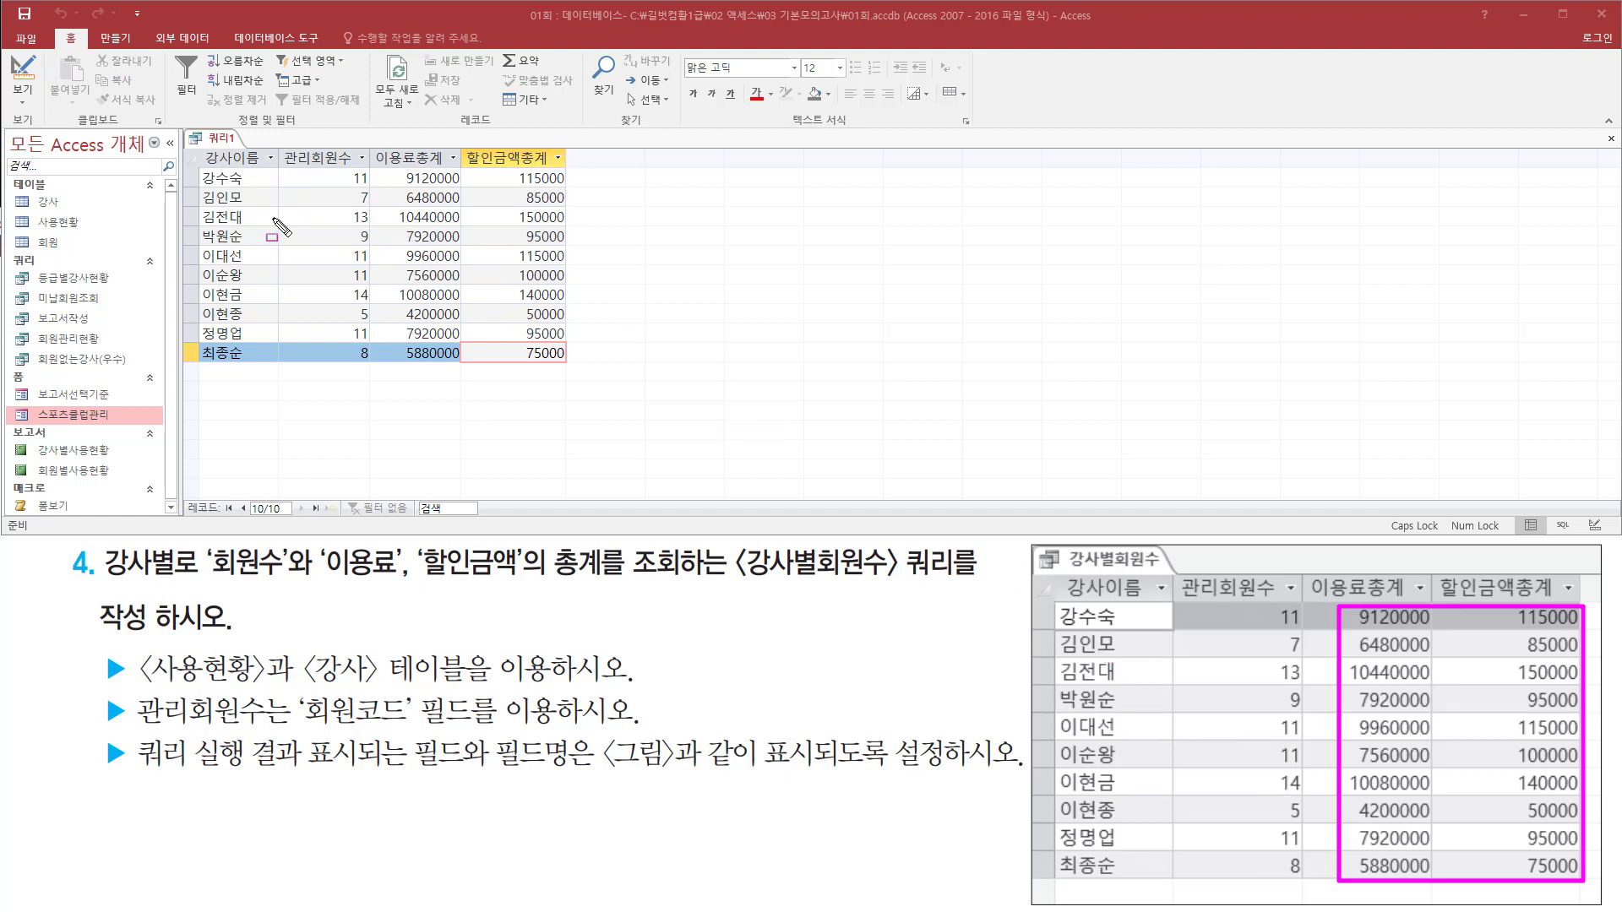
key("Escape")
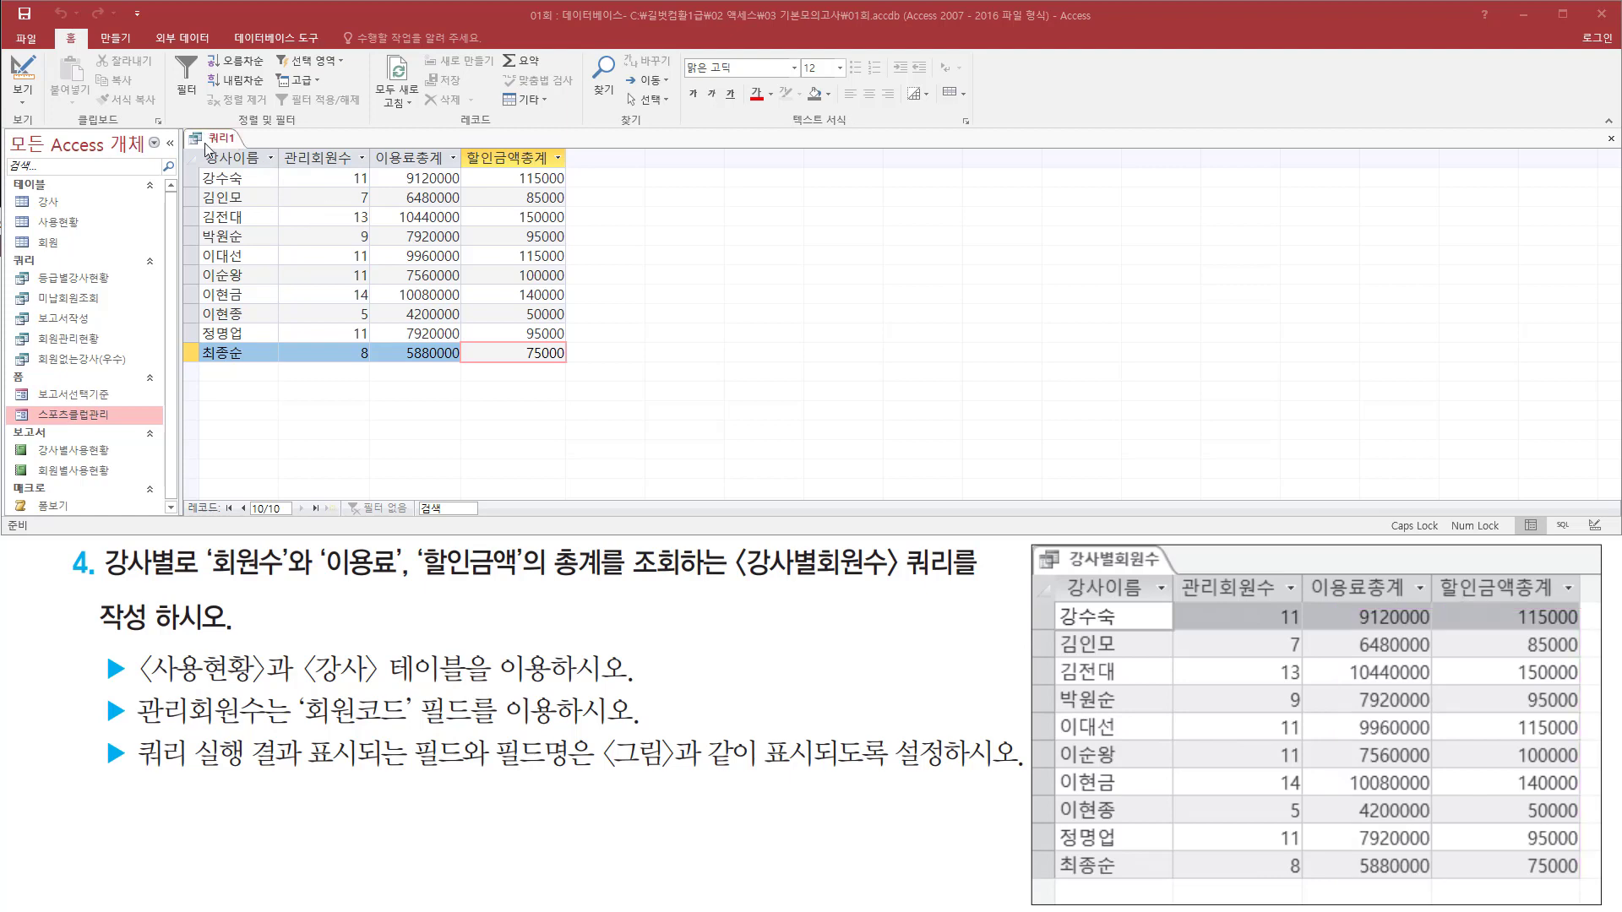
Step: Close the new query and choose to save its design changes
right_click(209, 142)
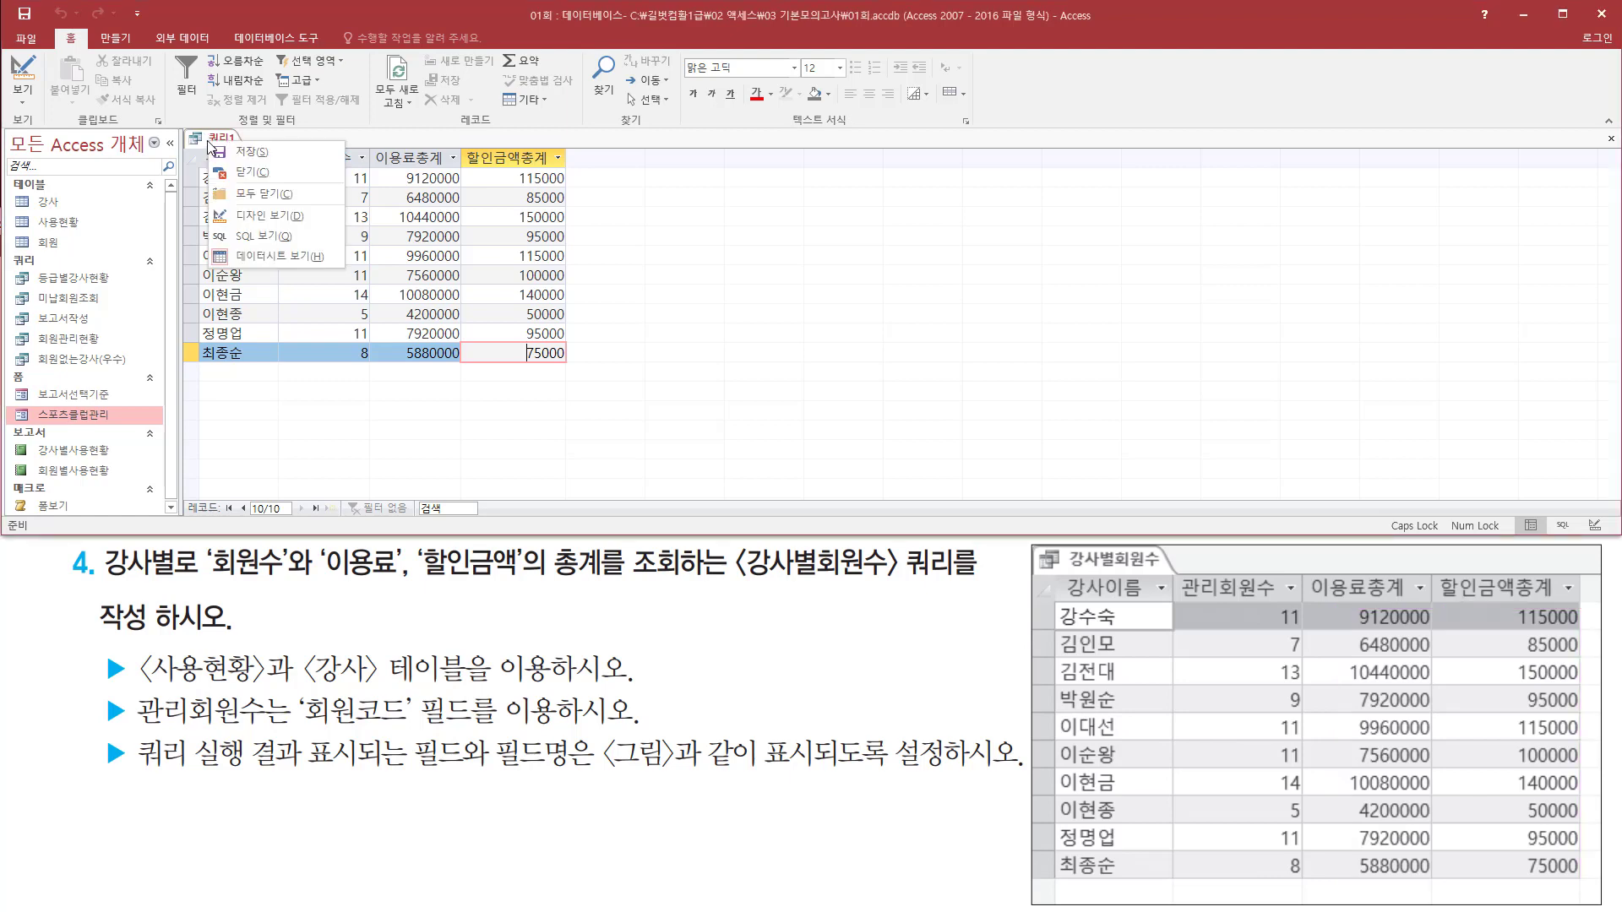
left_click(257, 174)
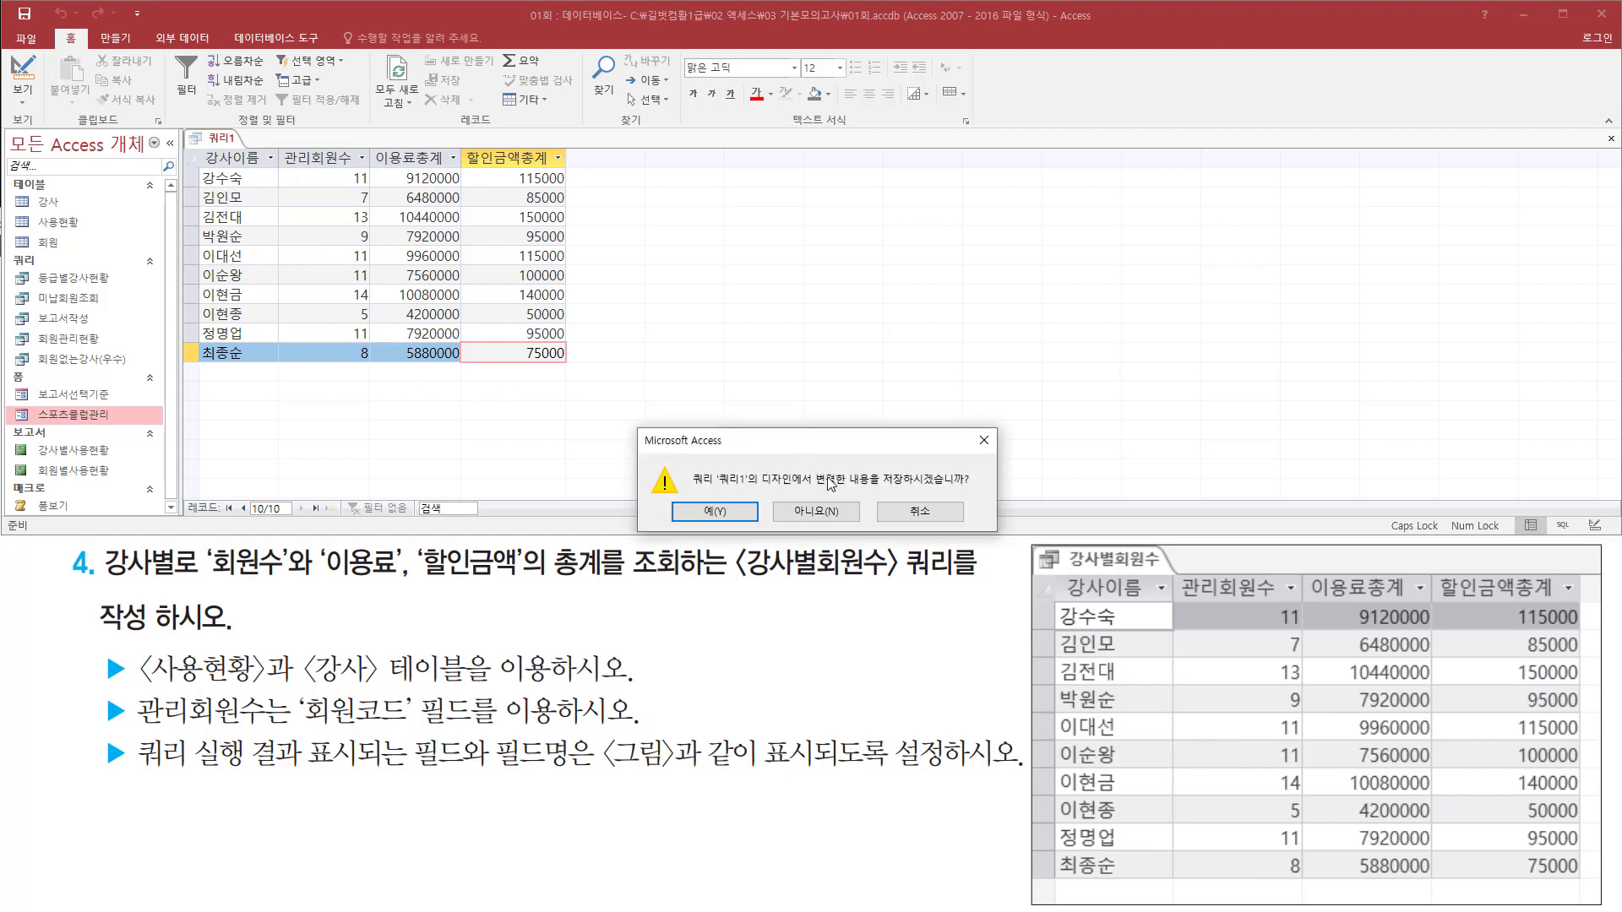
left_click_drag(879, 488, 980, 491)
left_click_drag(674, 499, 748, 529)
key("Escape")
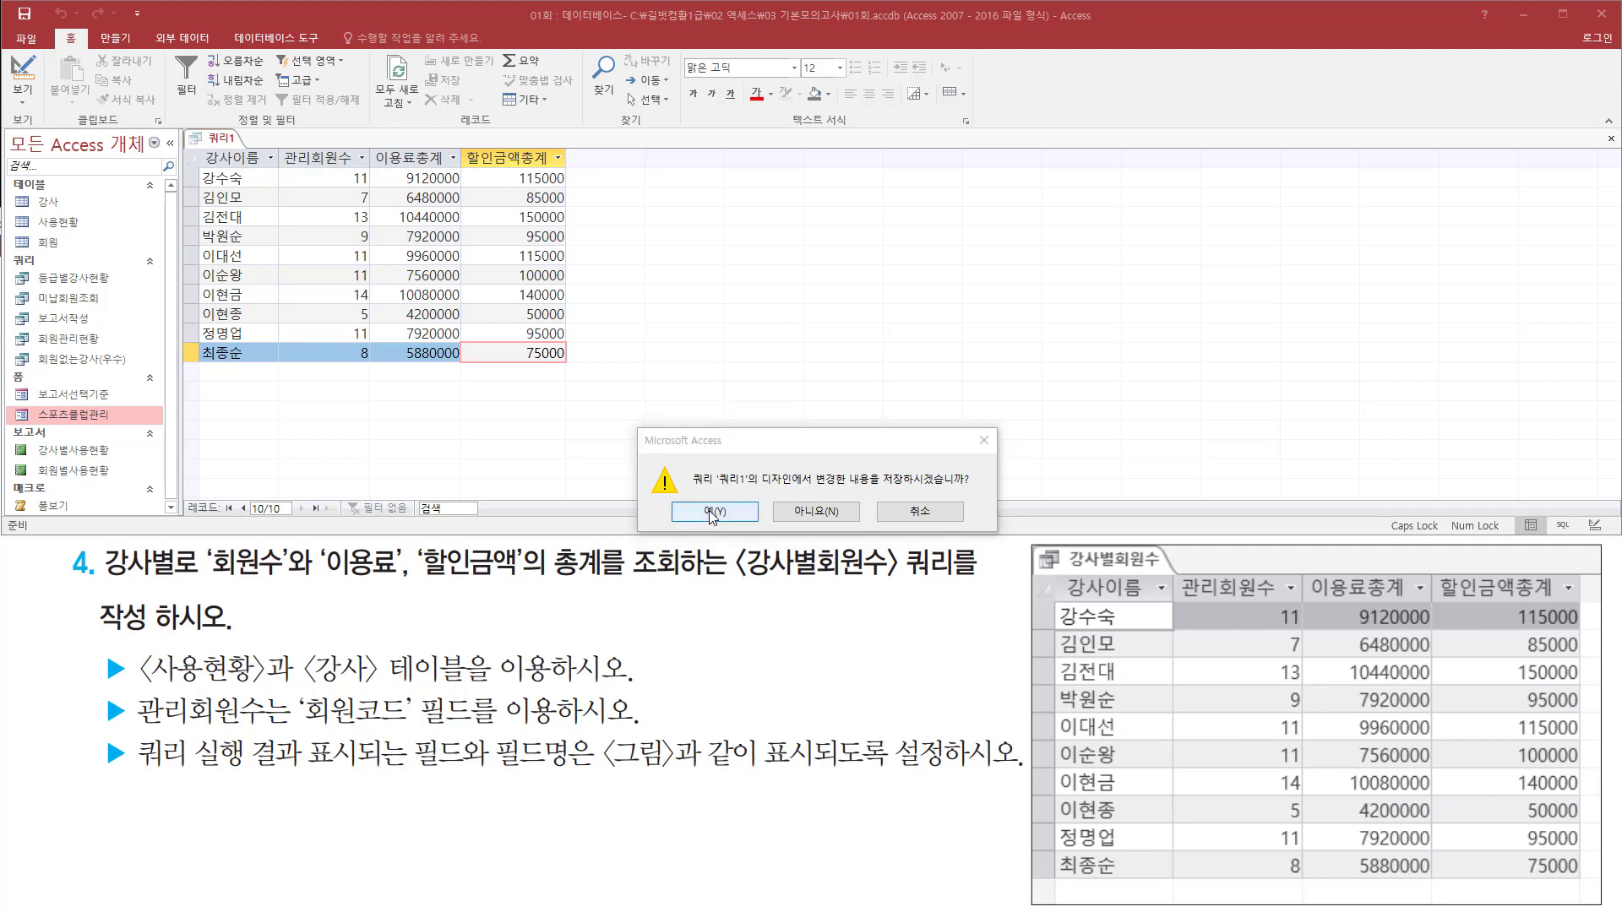
left_click(712, 512)
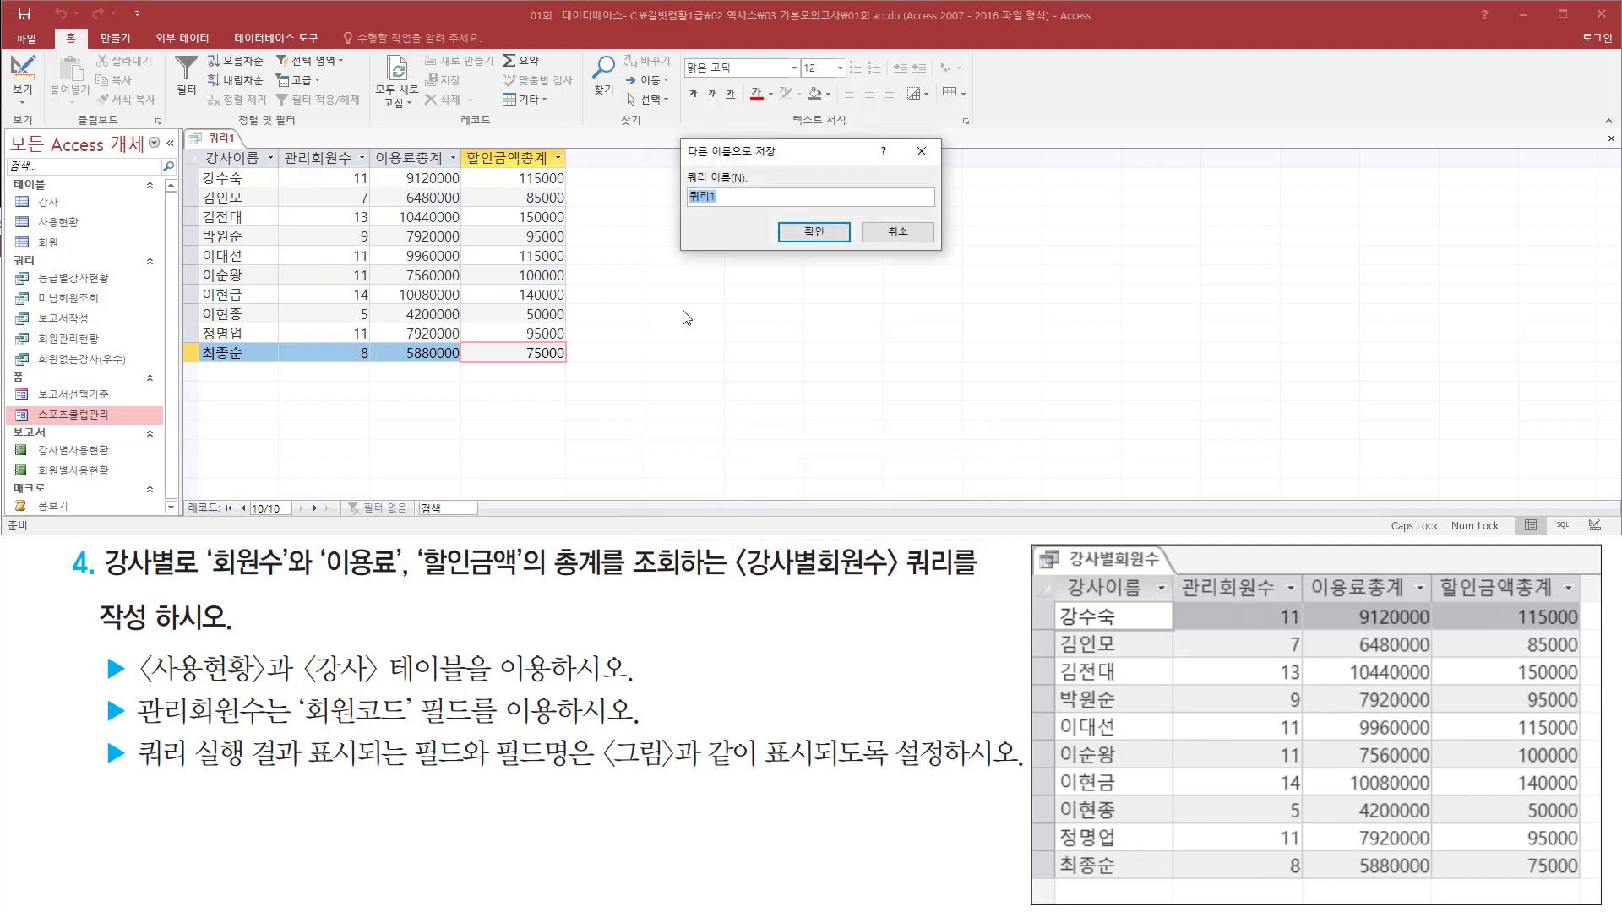
Step: Save the query under the name 강사별회원수 and check its entry among the database's queries
left_click_drag(683, 164, 749, 215)
key("Escape")
left_click(767, 147)
key("ctrl+2")
left_click_drag(739, 585, 897, 585)
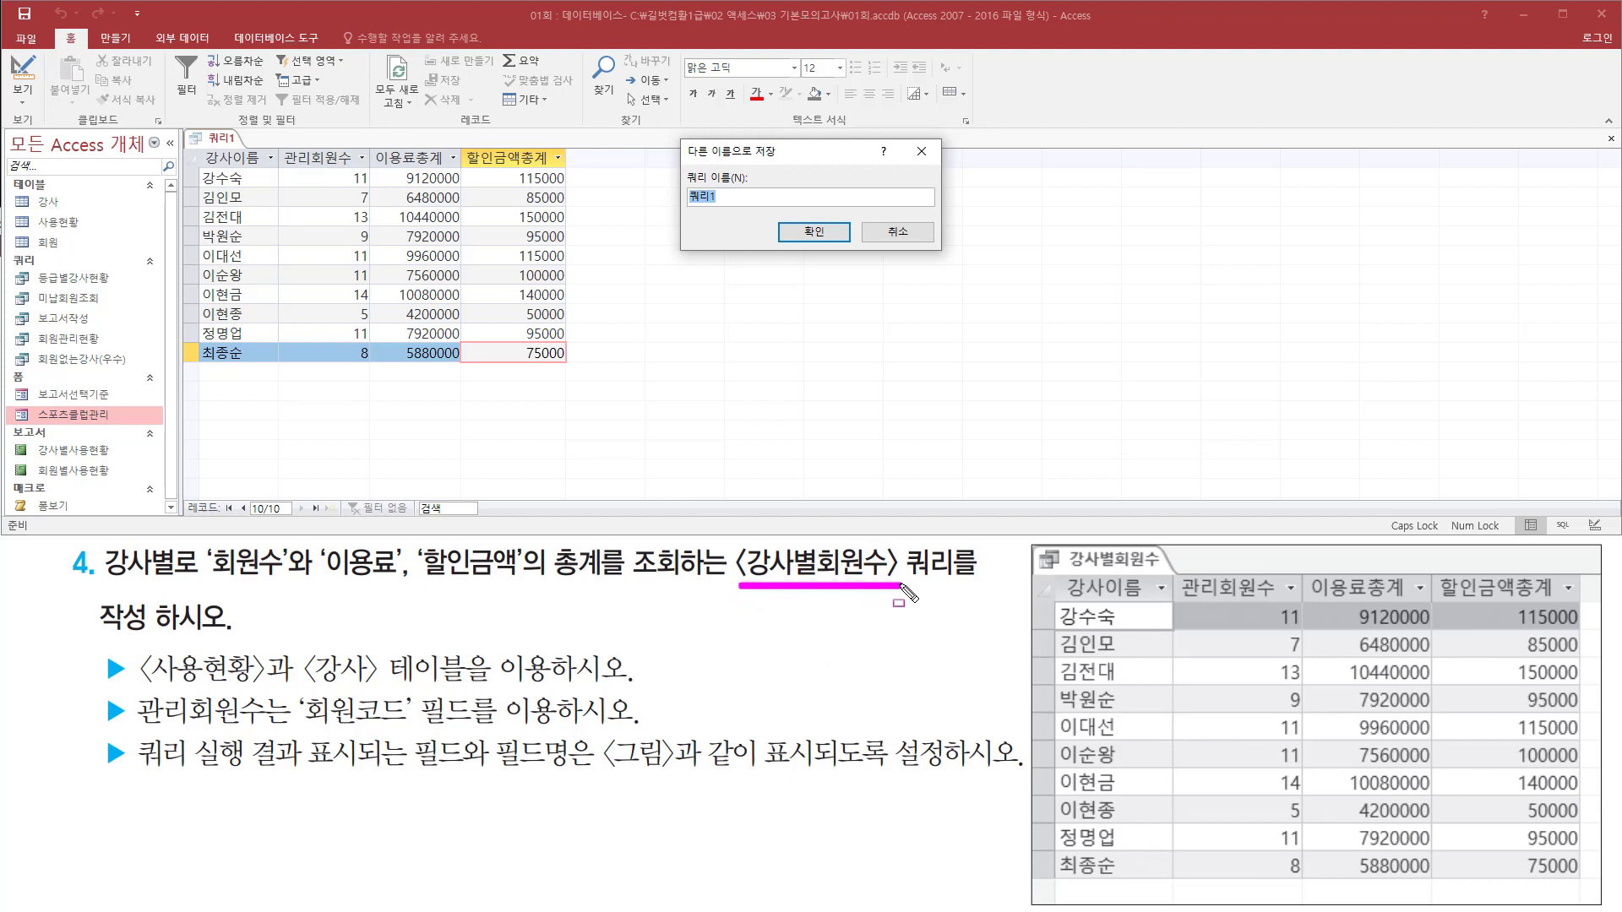
key("Escape")
left_click(787, 157)
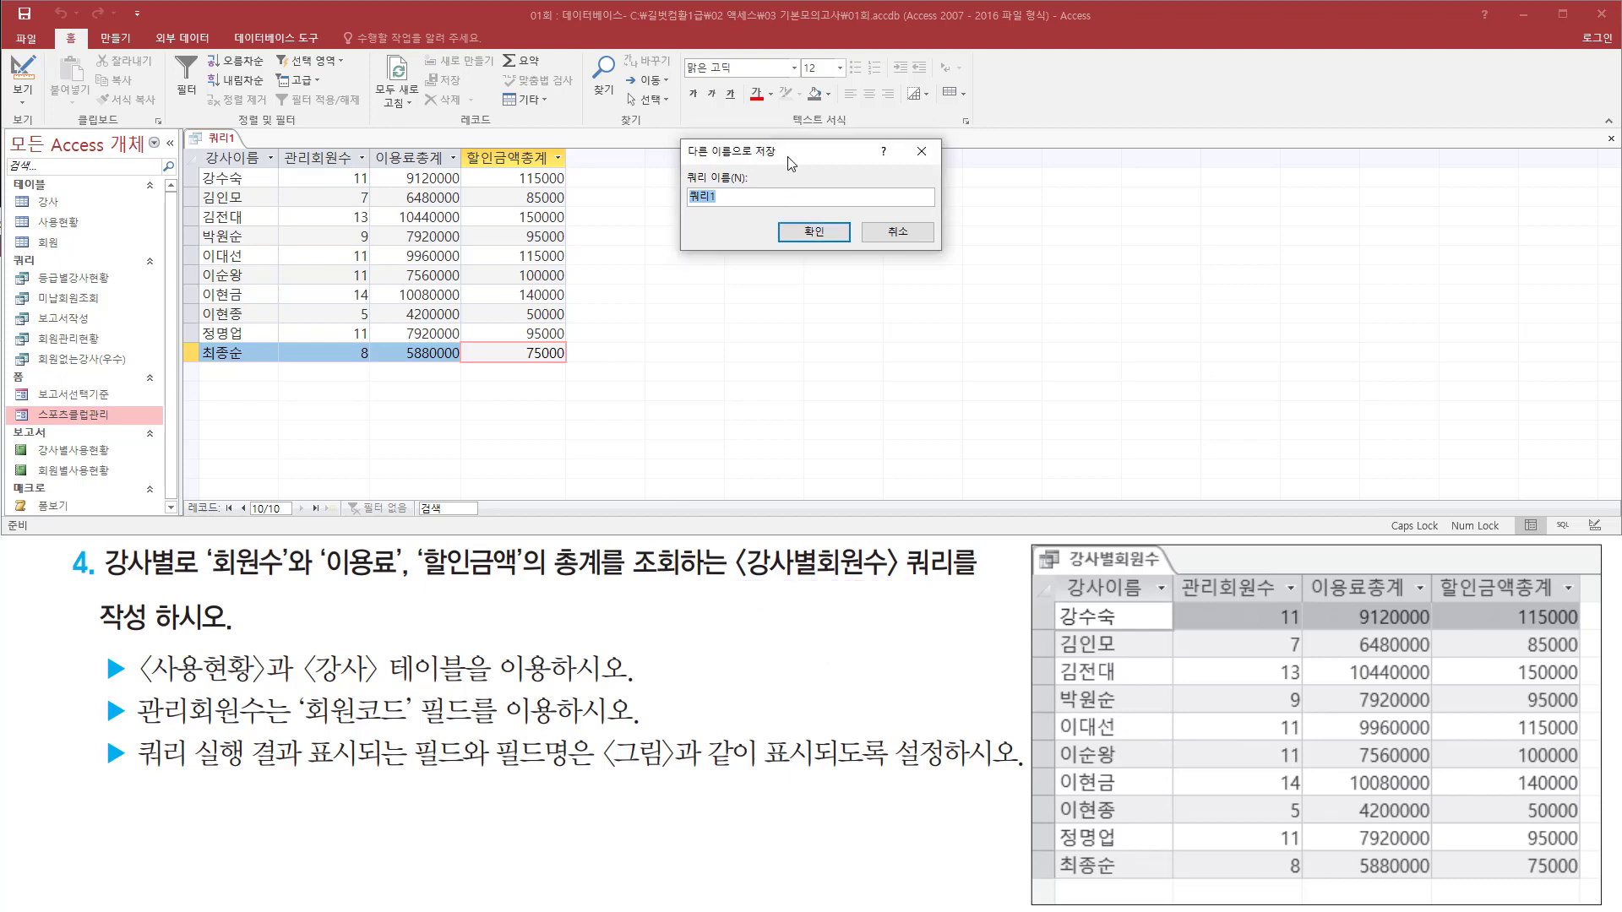
type("강사벼")
type("회원수")
key("ctrl+2")
mouse_move(681, 208)
left_mouse_down()
mouse_move(767, 208)
mouse_move(843, 248)
left_mouse_up()
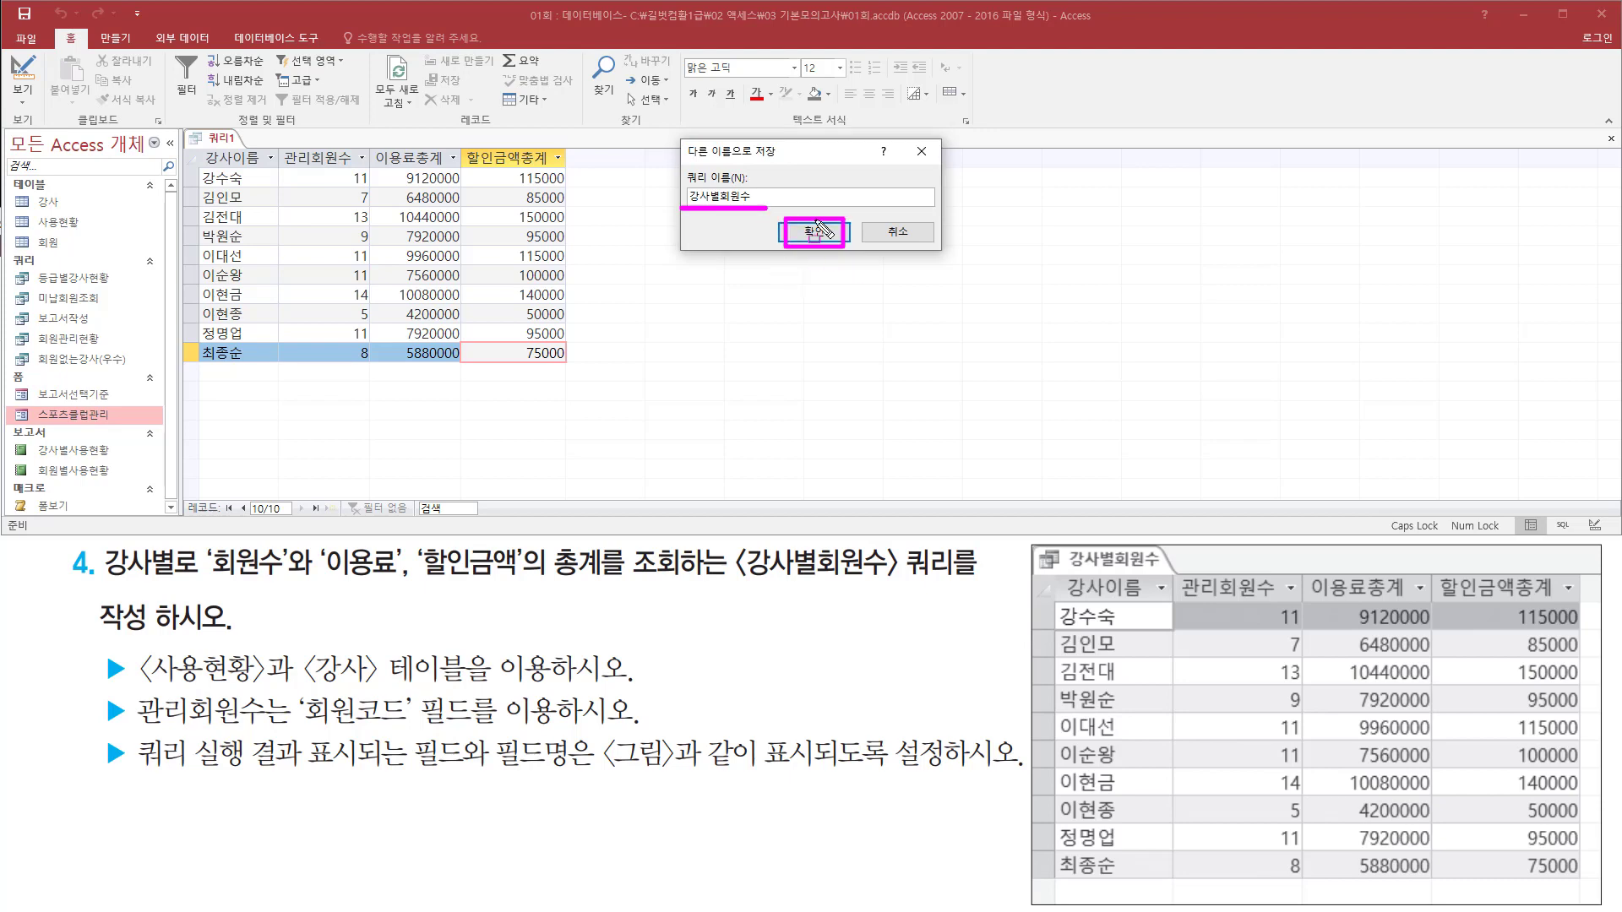
key("Escape")
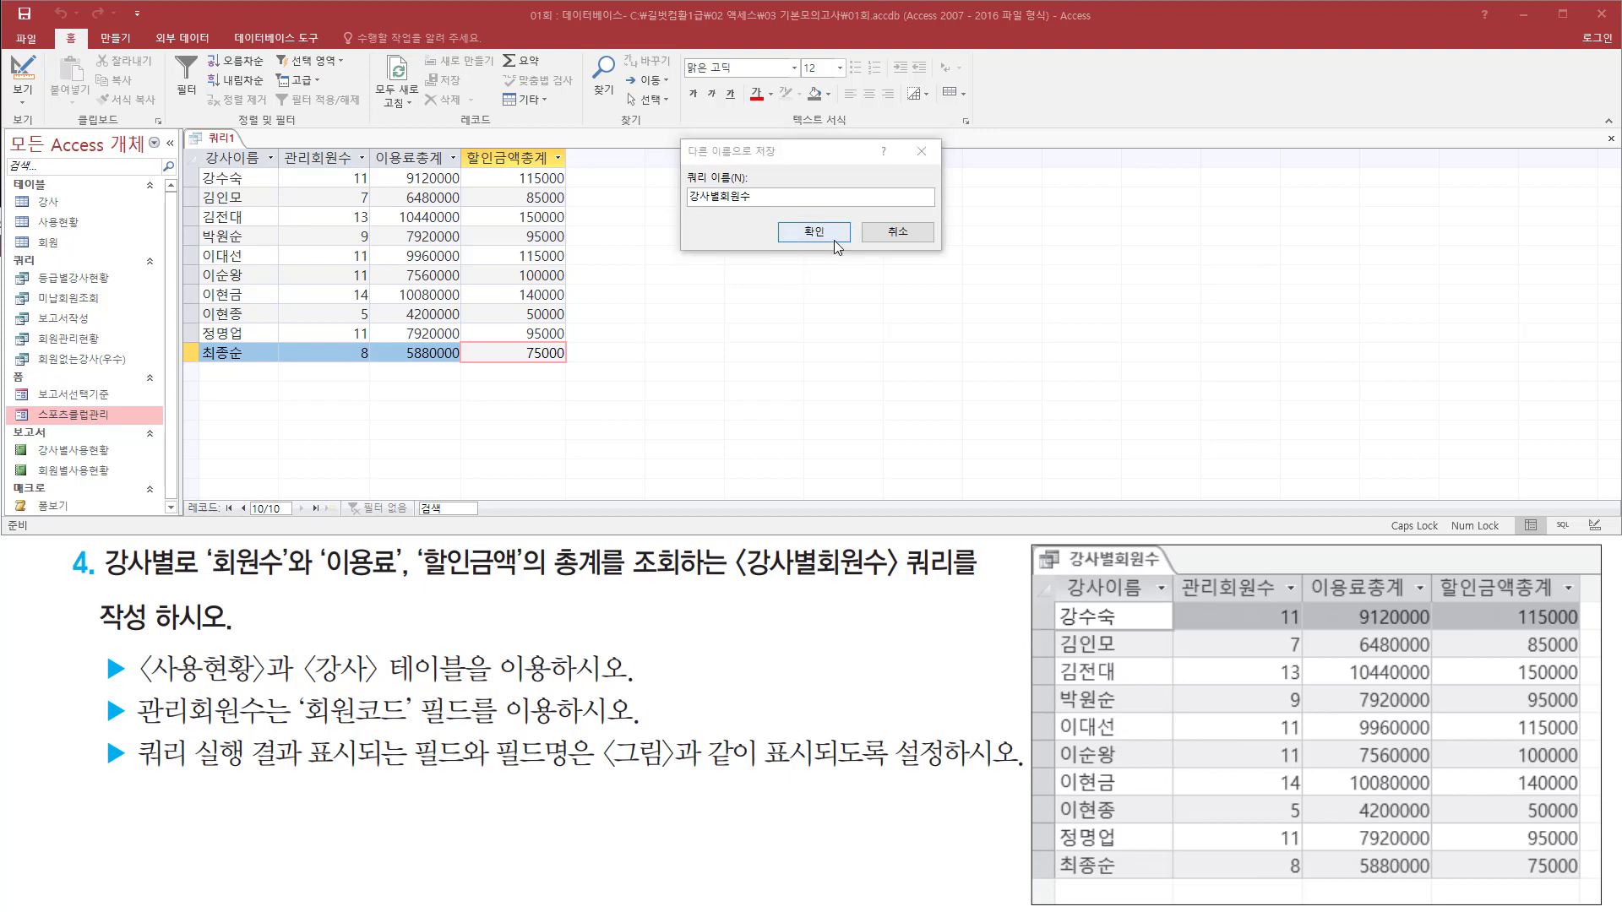
left_click(830, 235)
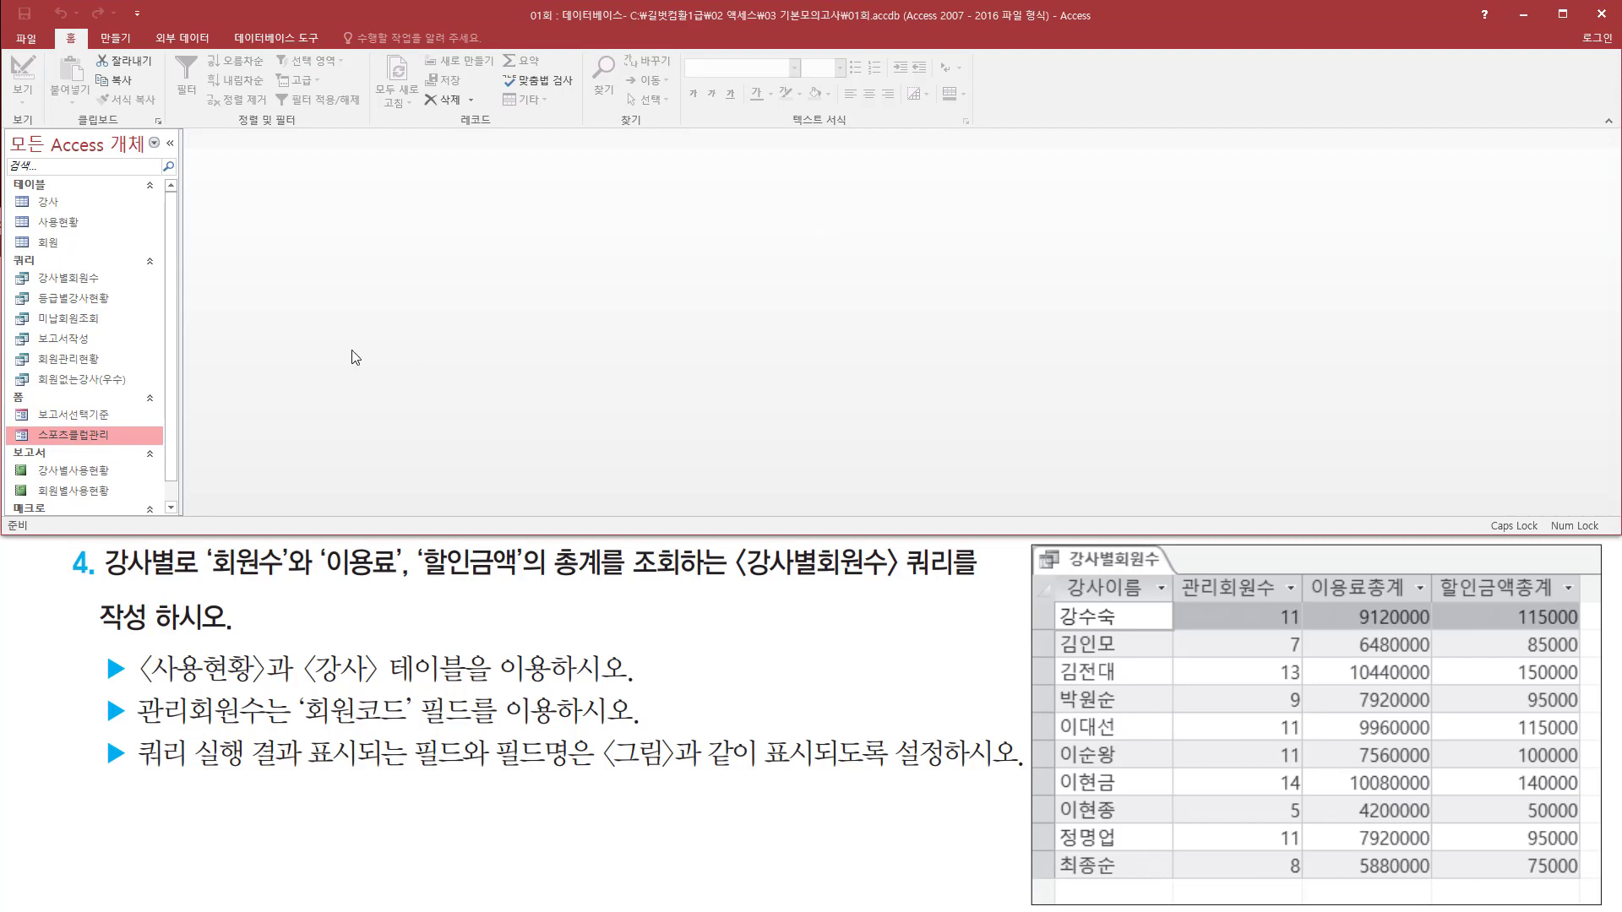
key("ctrl+2")
left_click_drag(12, 266, 125, 289)
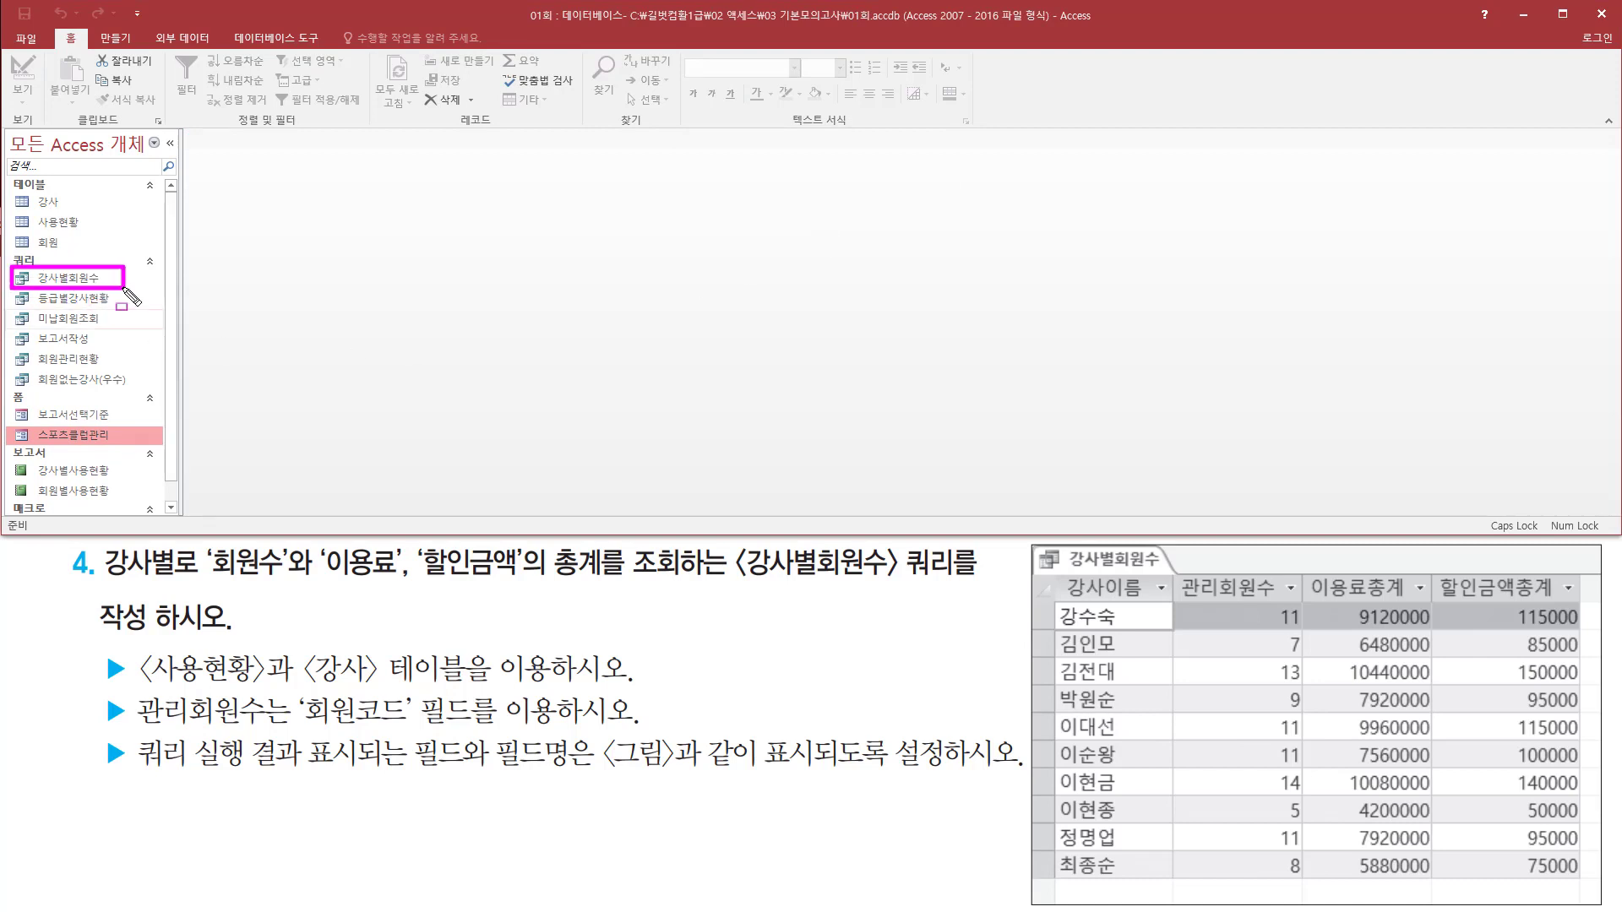
key("Escape")
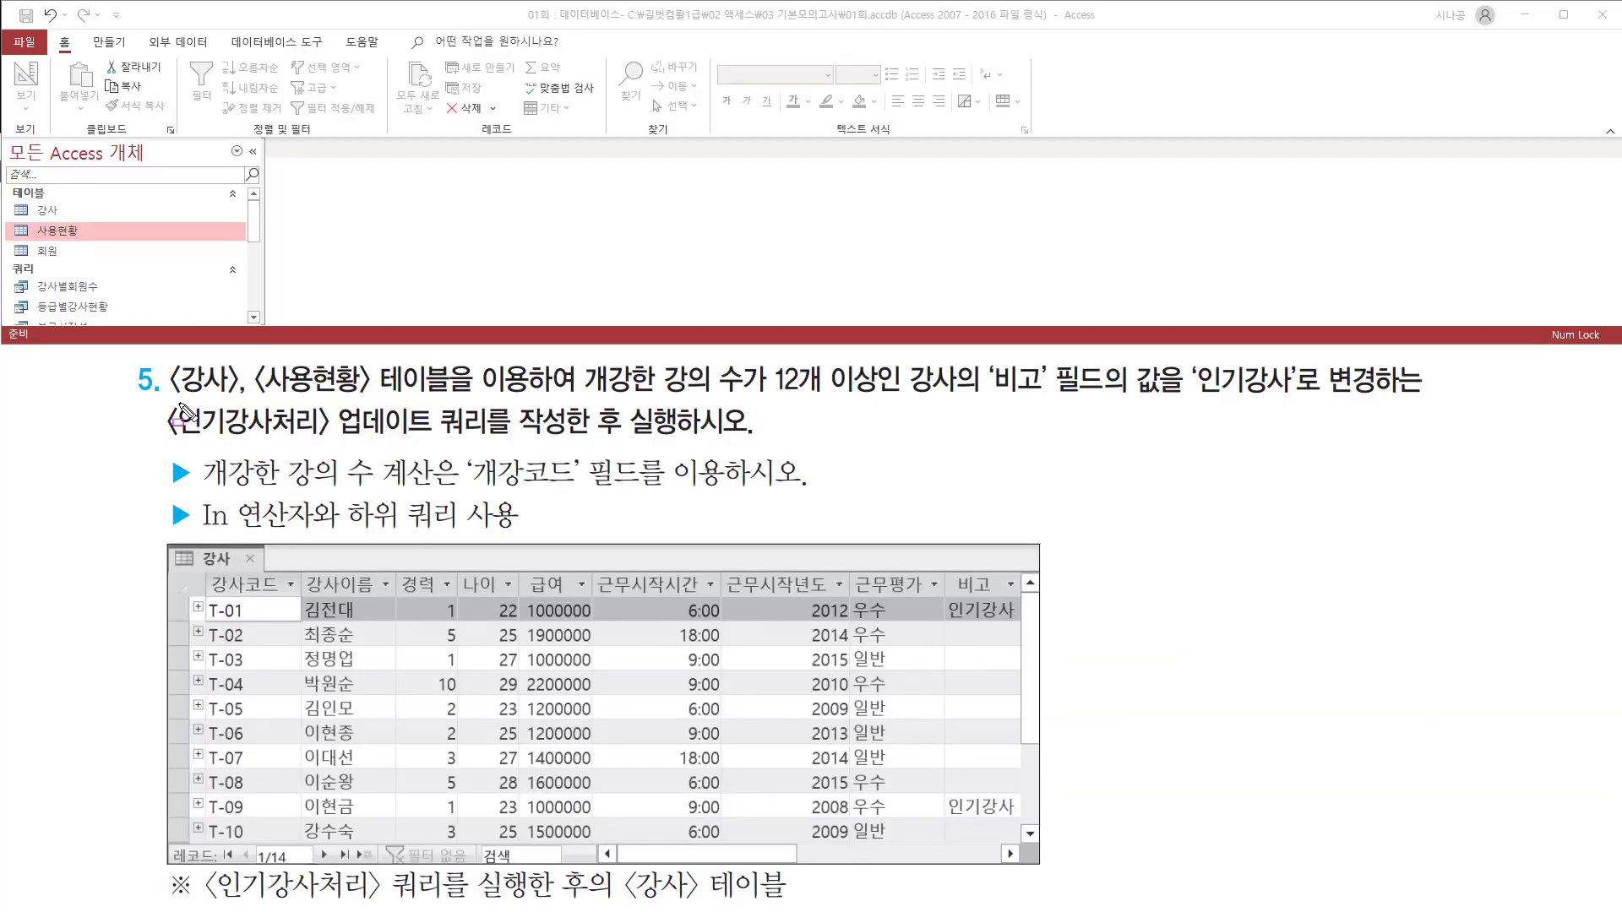
Step: Examine the requirements of question 5 for the 인기강사처리 update query and the 비고 column in its expected 강사 table
mouse_move(173, 402)
left_mouse_down()
mouse_move(368, 403)
mouse_move(376, 355)
mouse_move(468, 395)
mouse_move(1107, 403)
left_mouse_up()
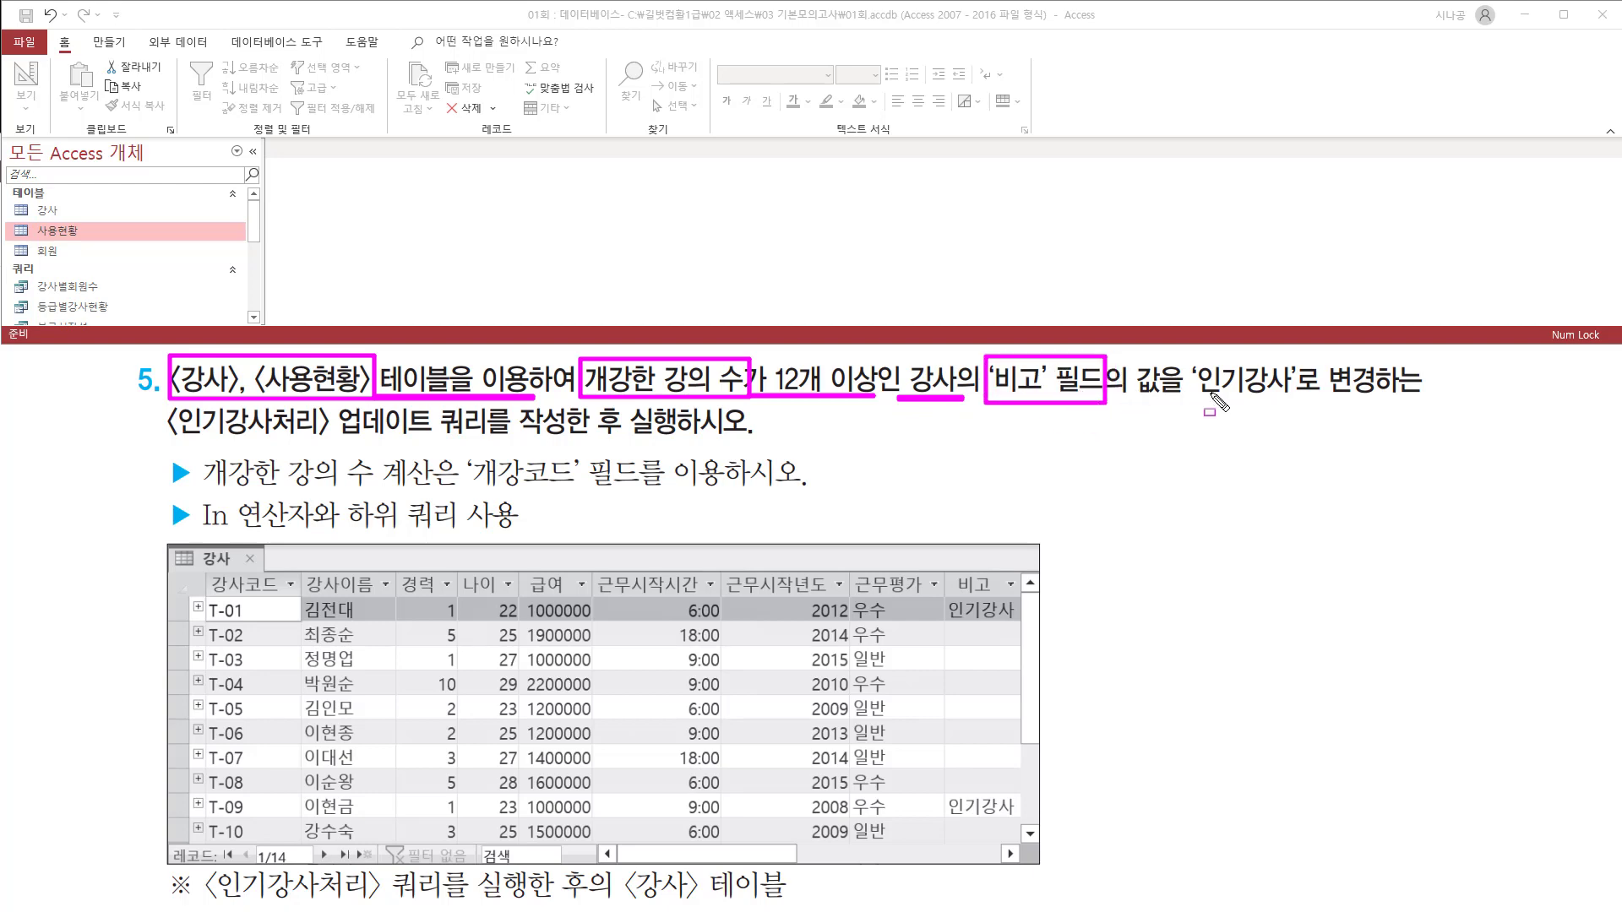
left_click_drag(1194, 394, 1295, 394)
left_click_drag(169, 440, 505, 441)
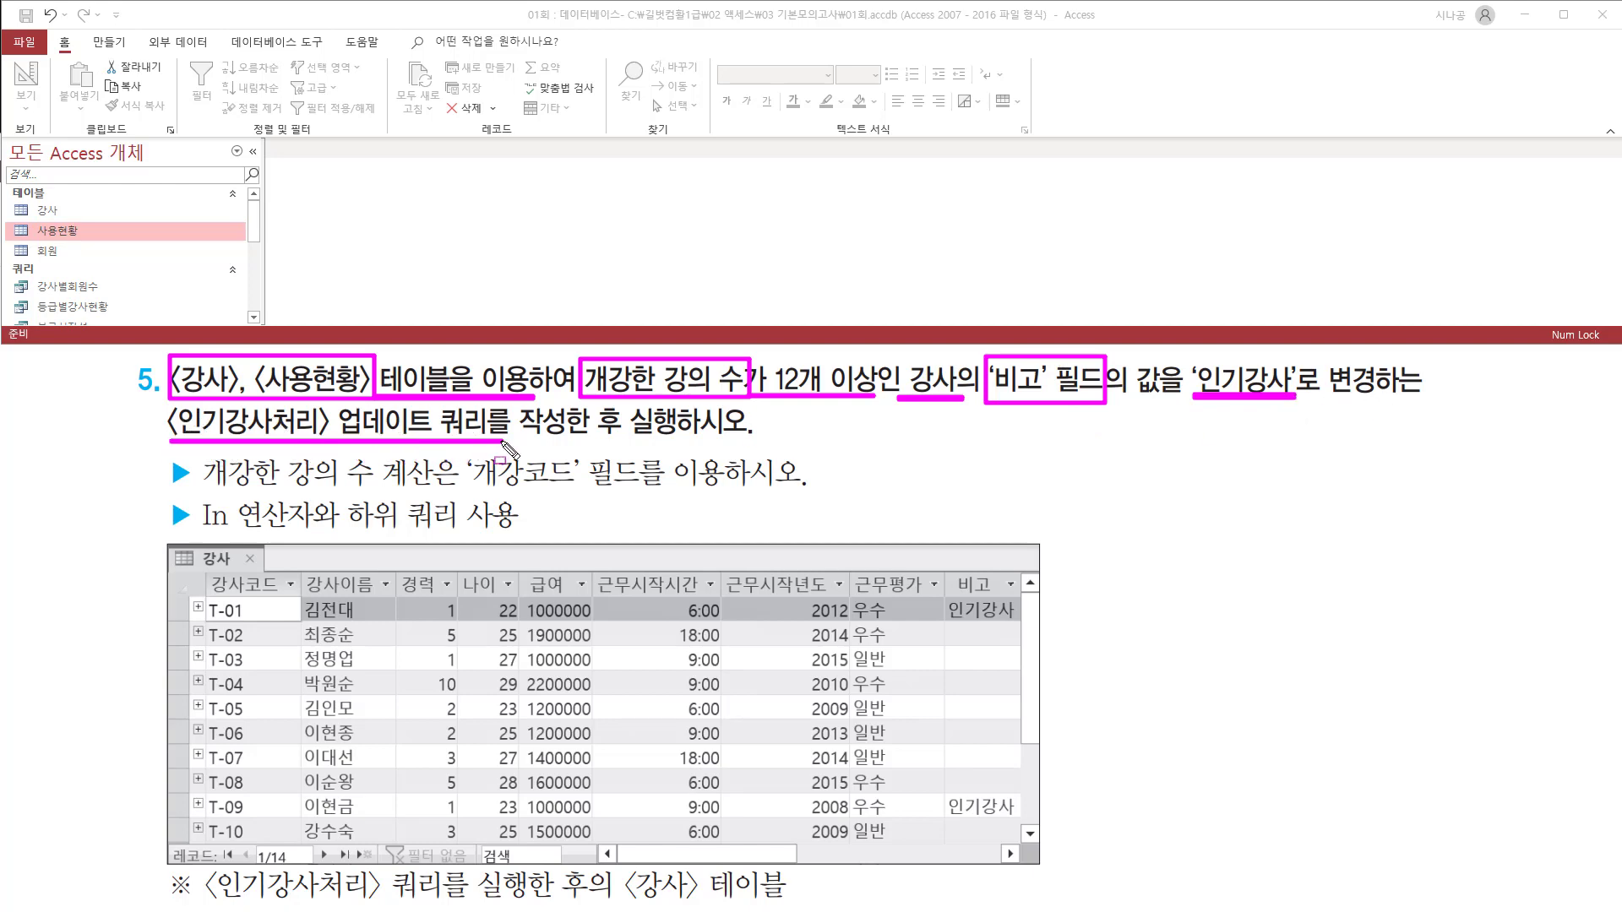
left_click_drag(623, 439, 743, 438)
left_click_drag(730, 390, 756, 357)
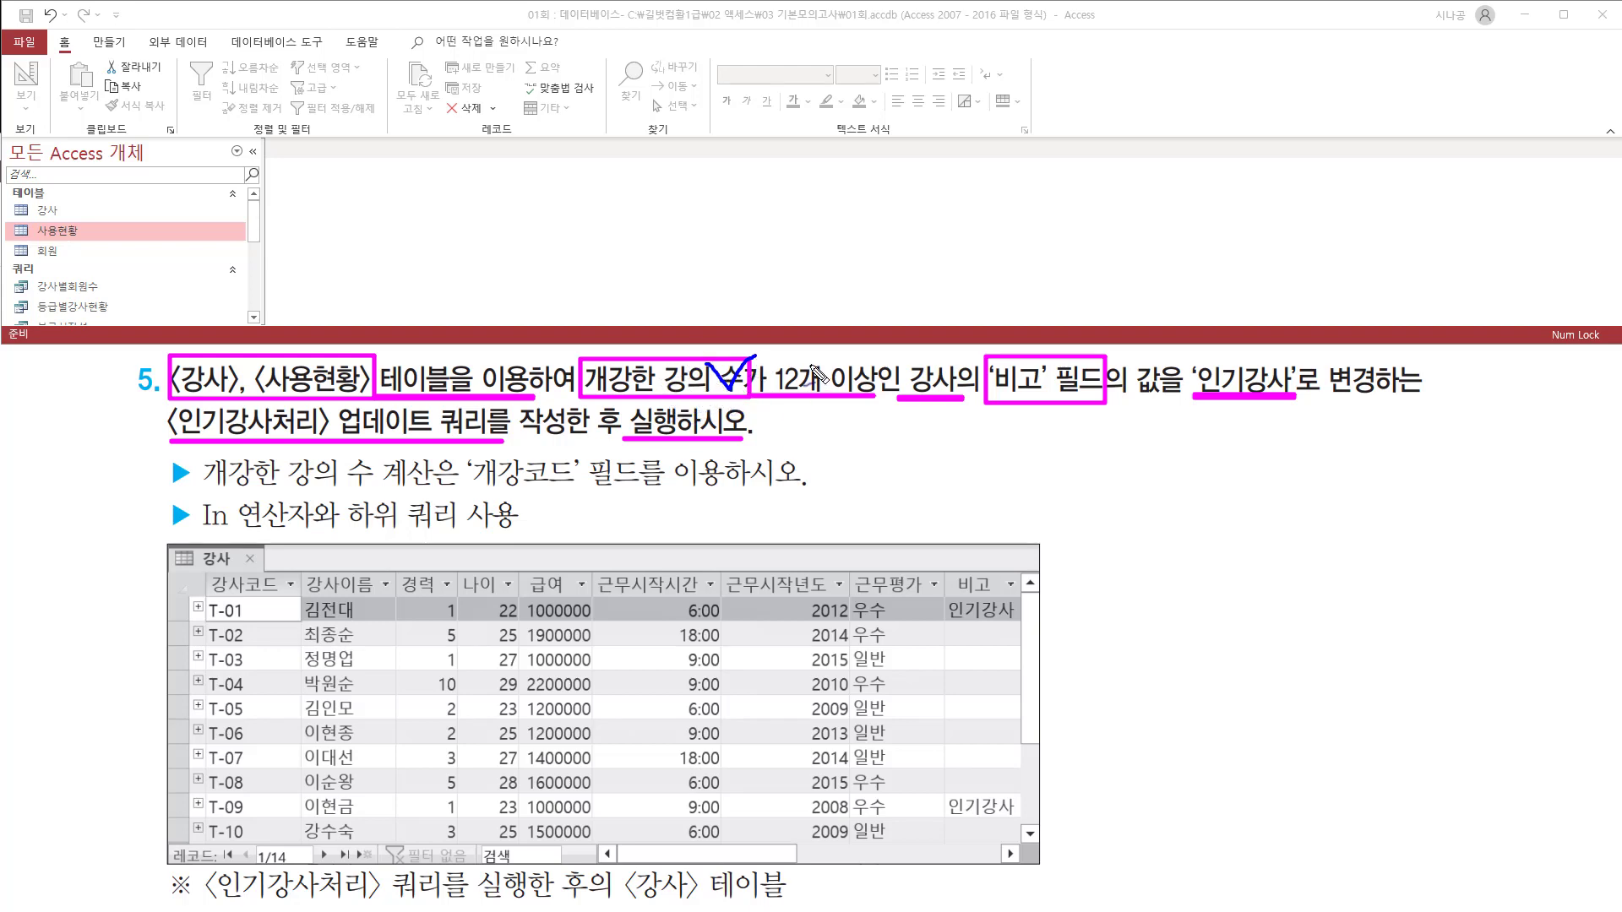
left_click_drag(825, 384, 855, 363)
left_click_drag(206, 492, 731, 488)
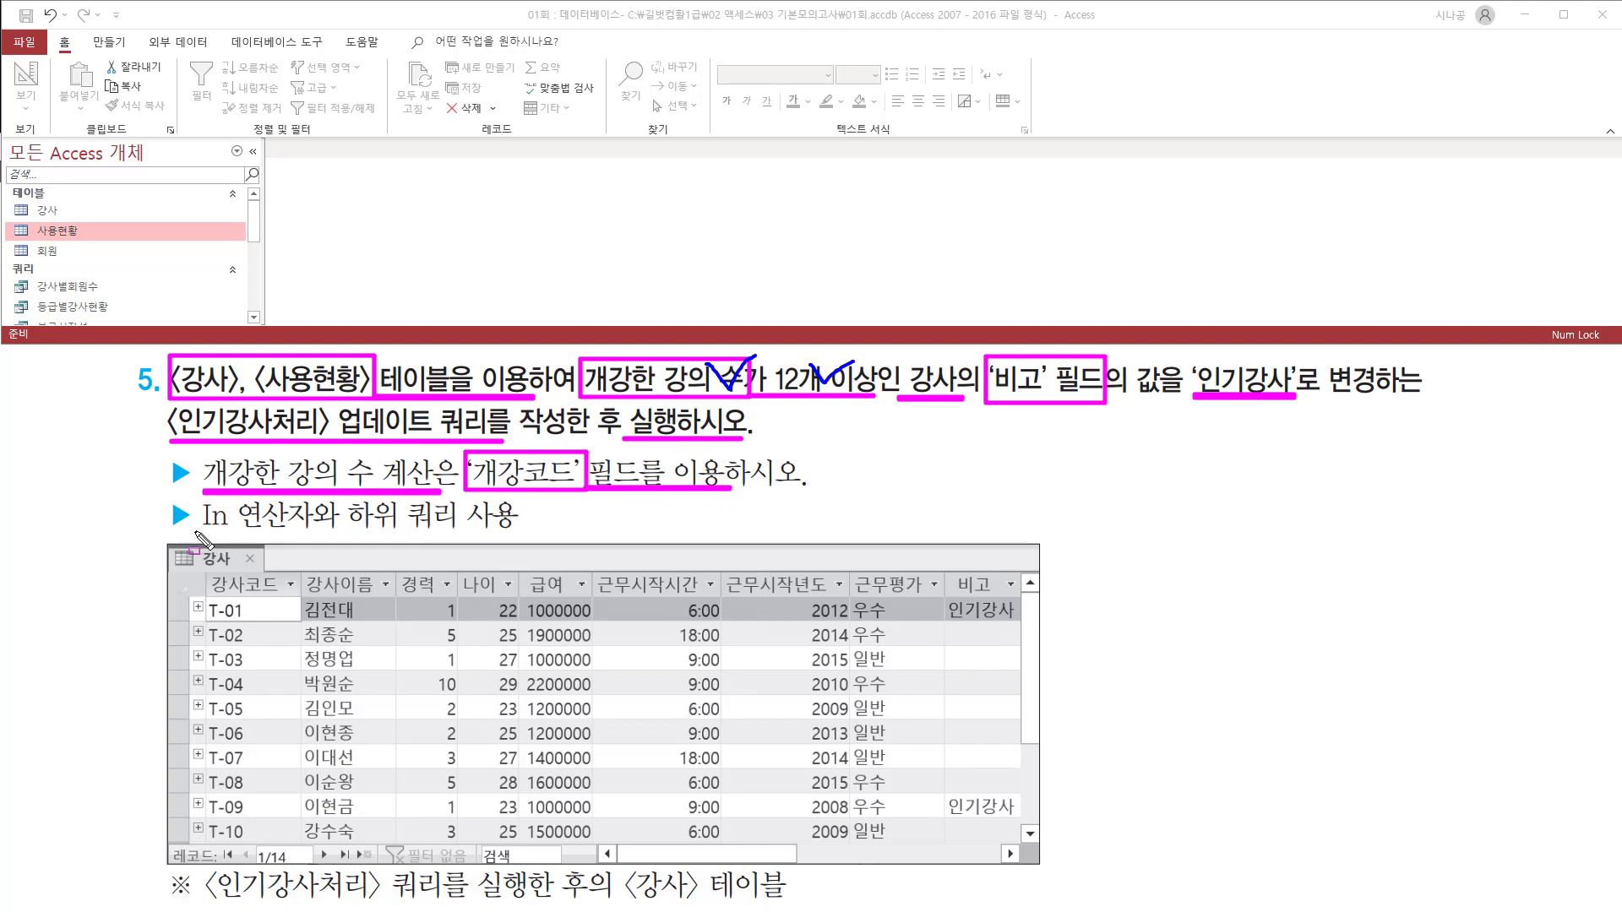
left_click_drag(196, 530, 518, 530)
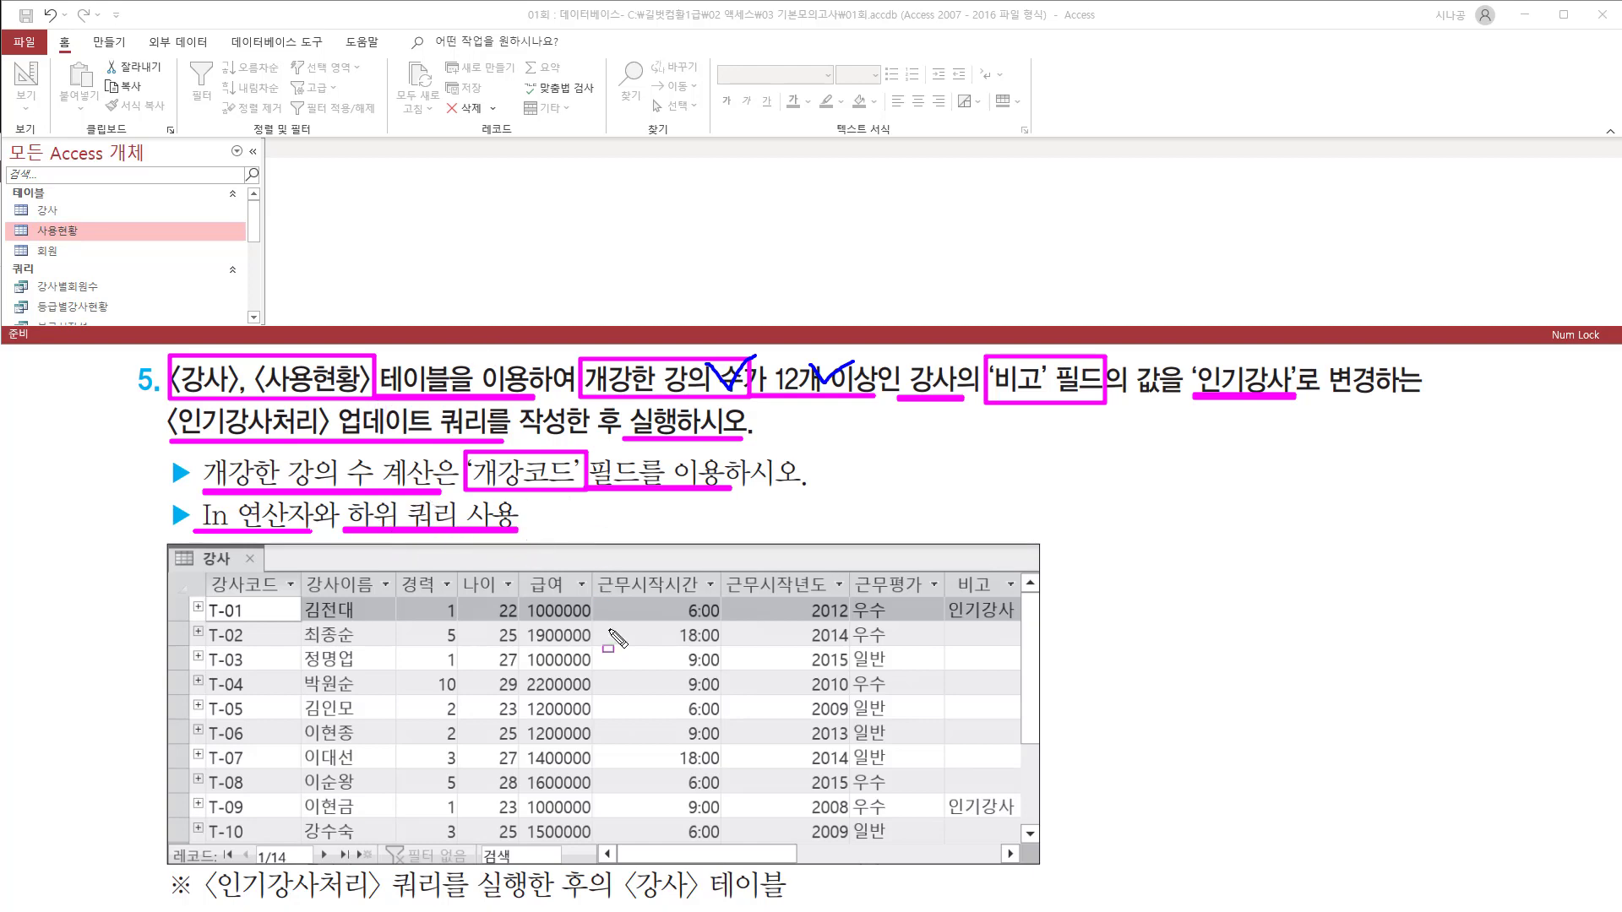
left_click_drag(191, 548, 241, 575)
mouse_move(959, 574)
left_mouse_down()
mouse_move(949, 591)
mouse_move(986, 598)
mouse_move(1010, 576)
left_mouse_up()
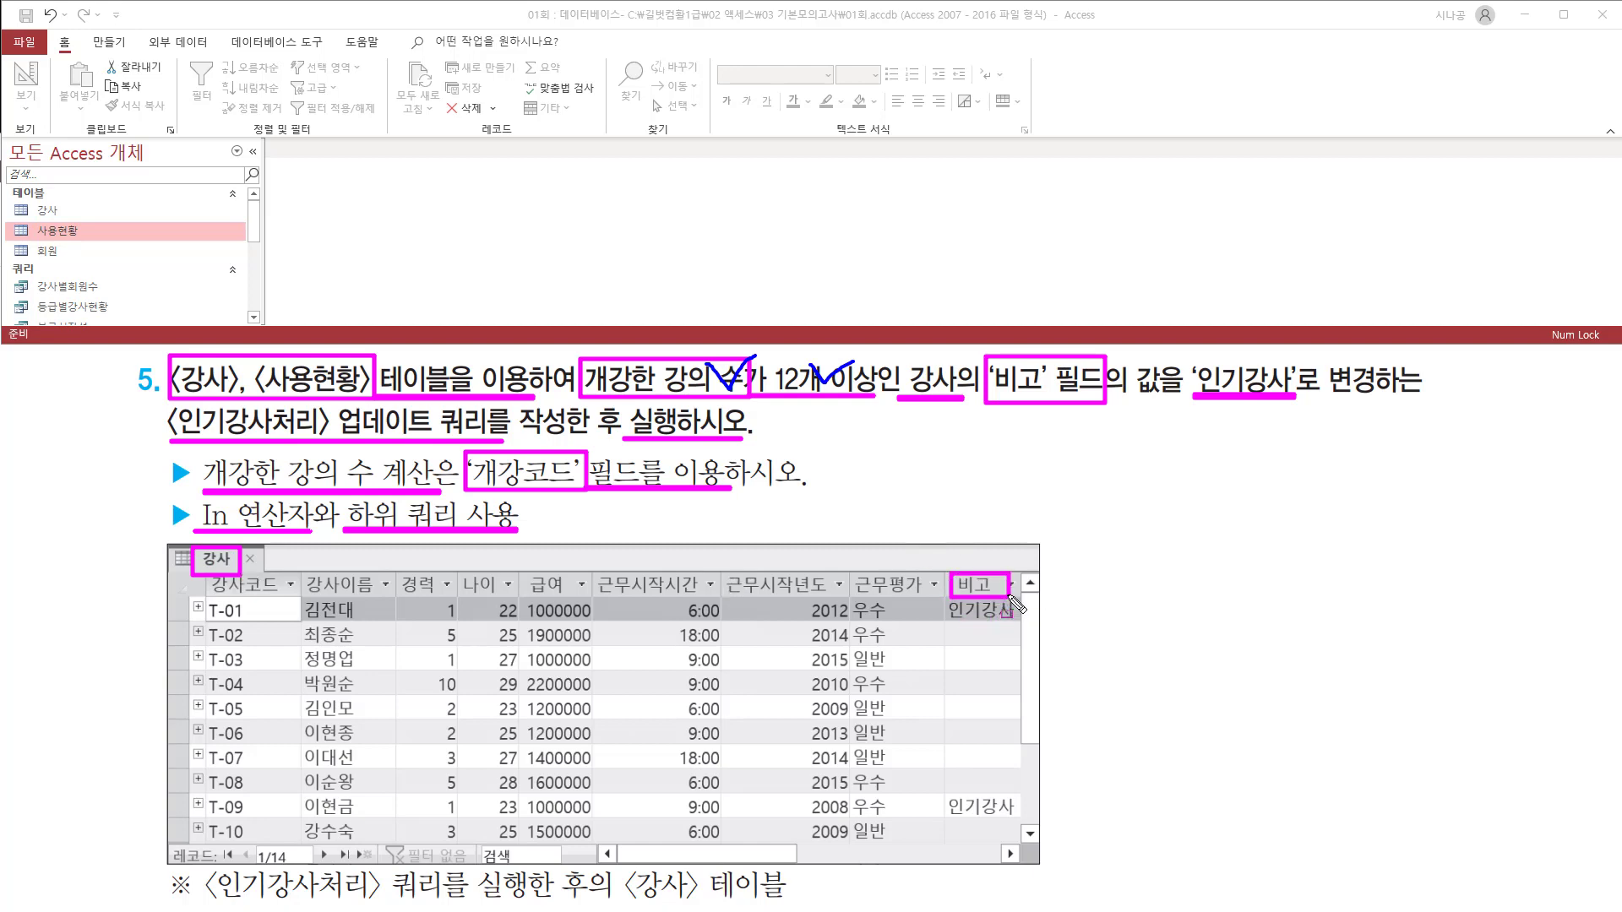
left_click_drag(938, 622, 1031, 619)
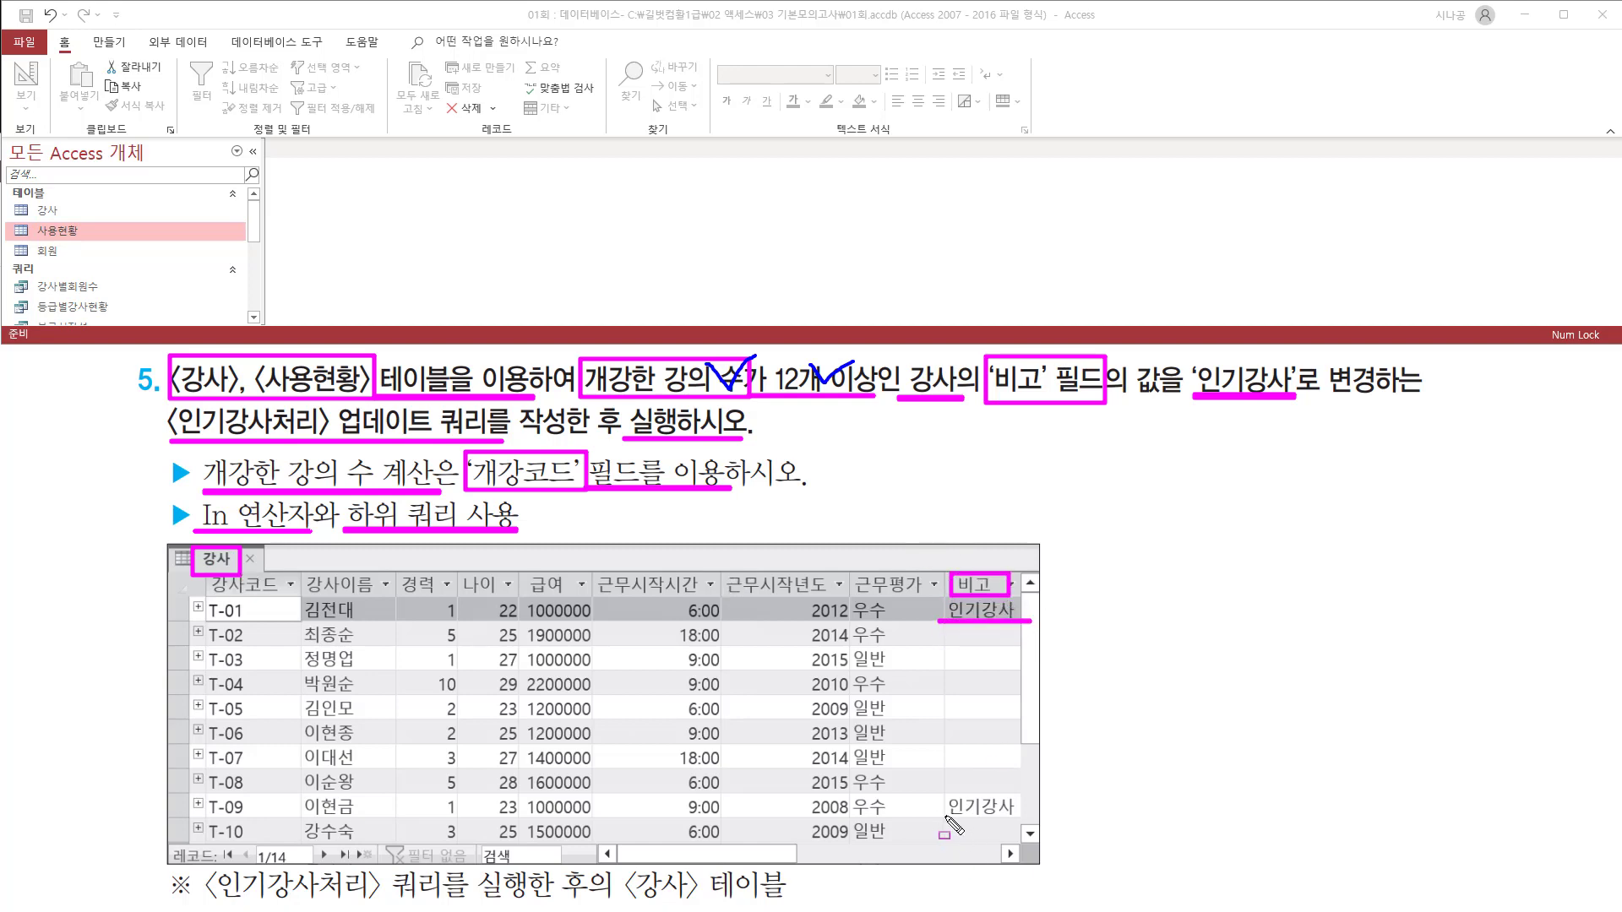
left_click_drag(944, 817, 1028, 818)
left_click_drag(171, 844, 381, 864)
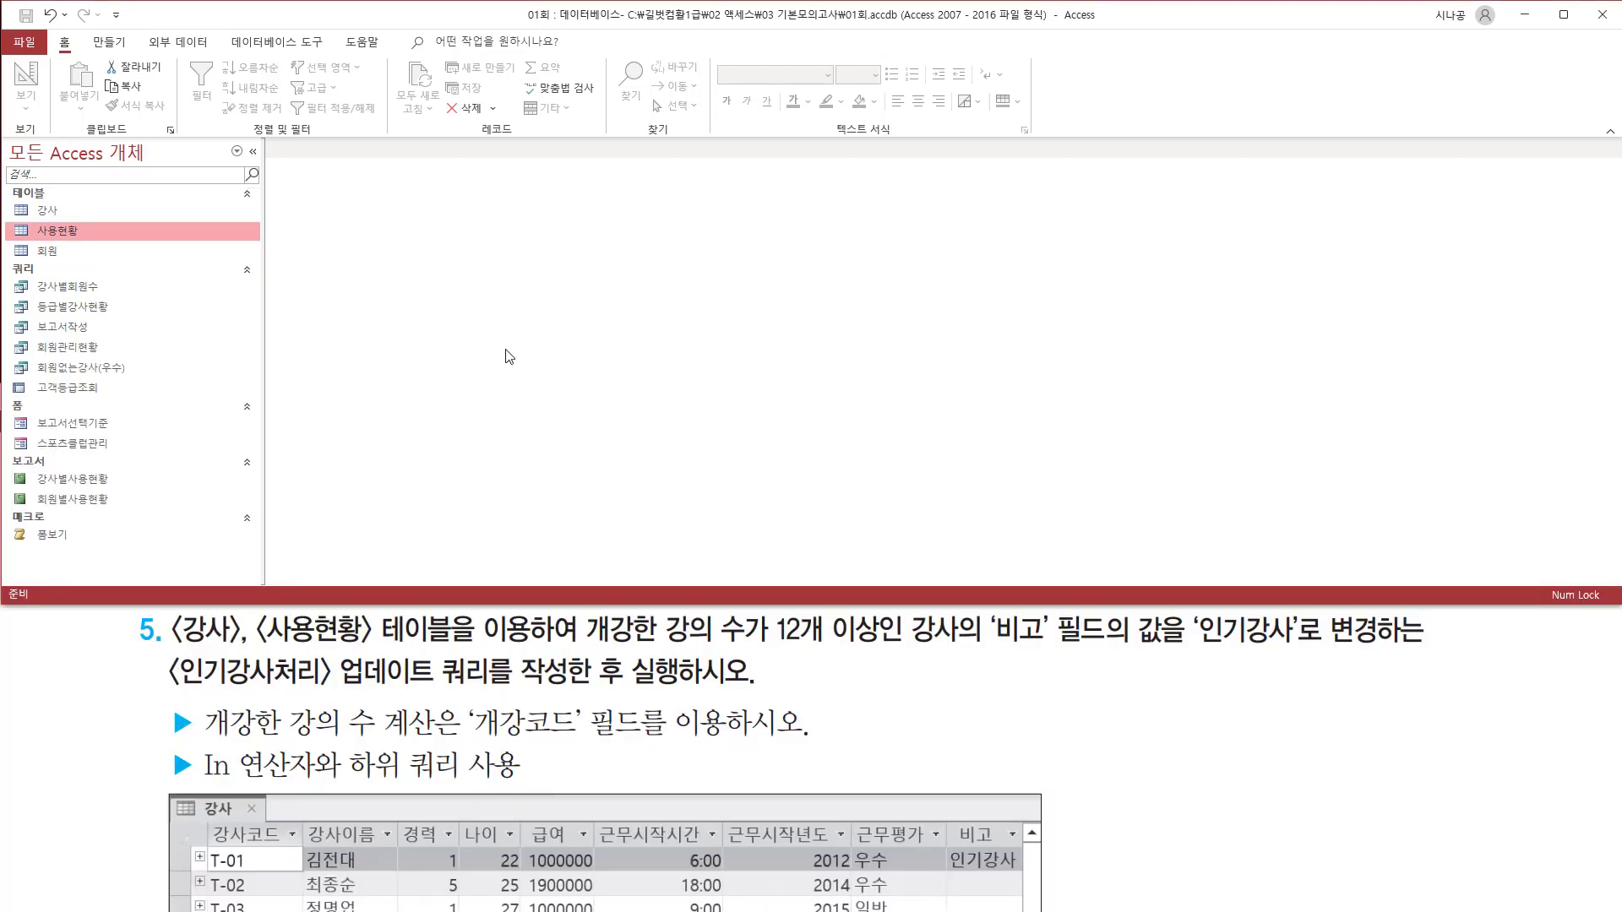
Step: Create a new query in design view and check which tables question 5 requires
left_click(94, 41)
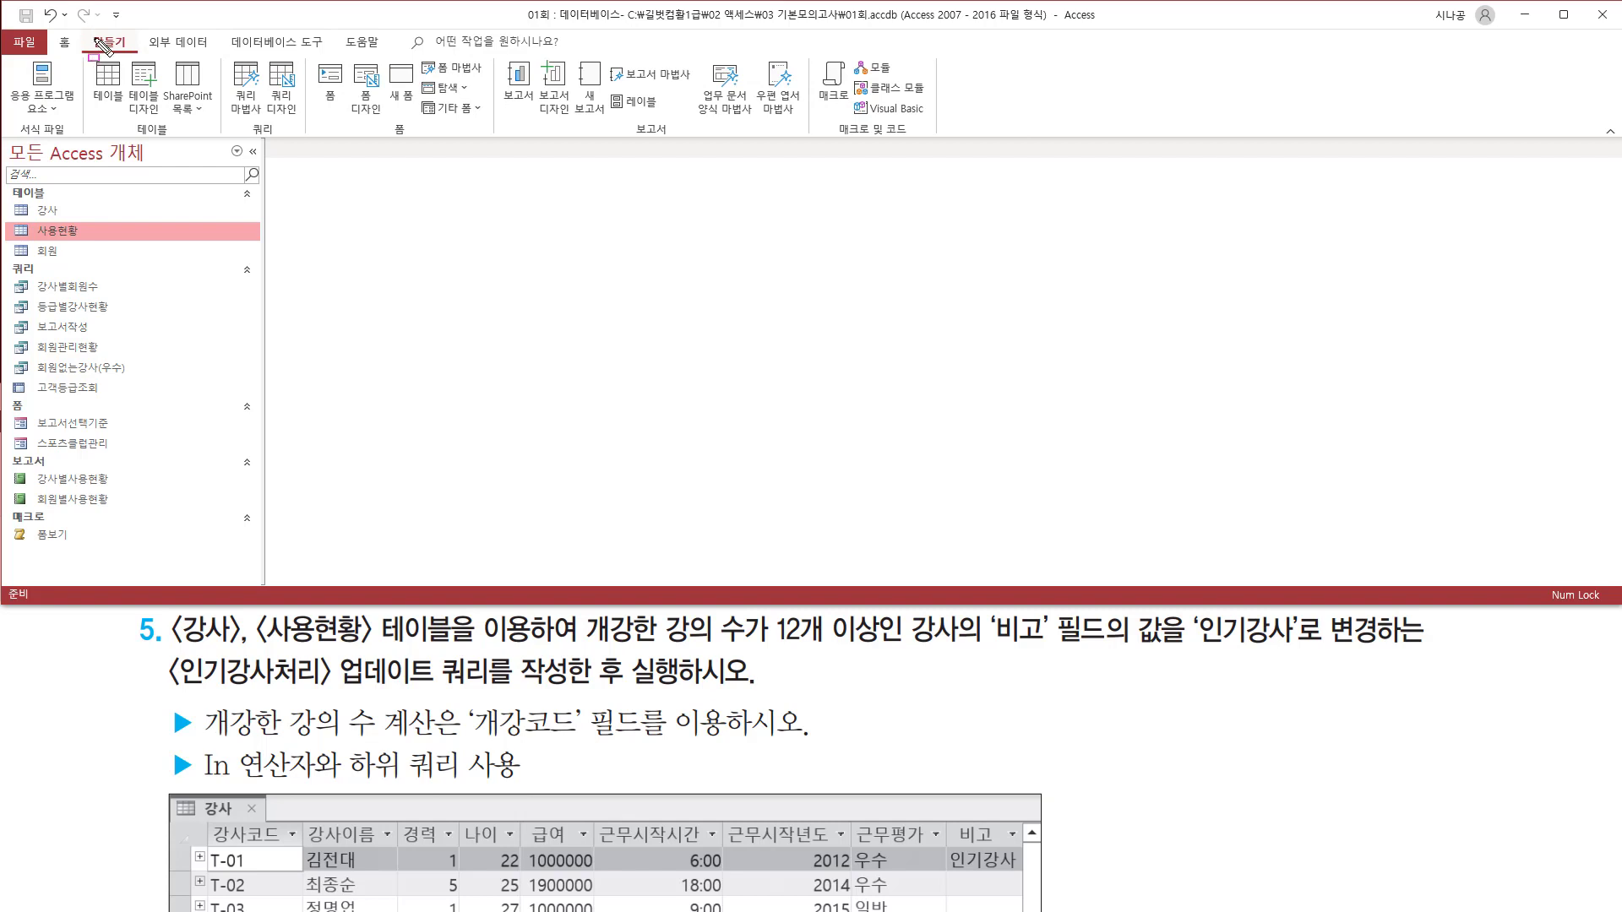
left_click_drag(80, 30, 137, 52)
left_click_drag(243, 135, 275, 136)
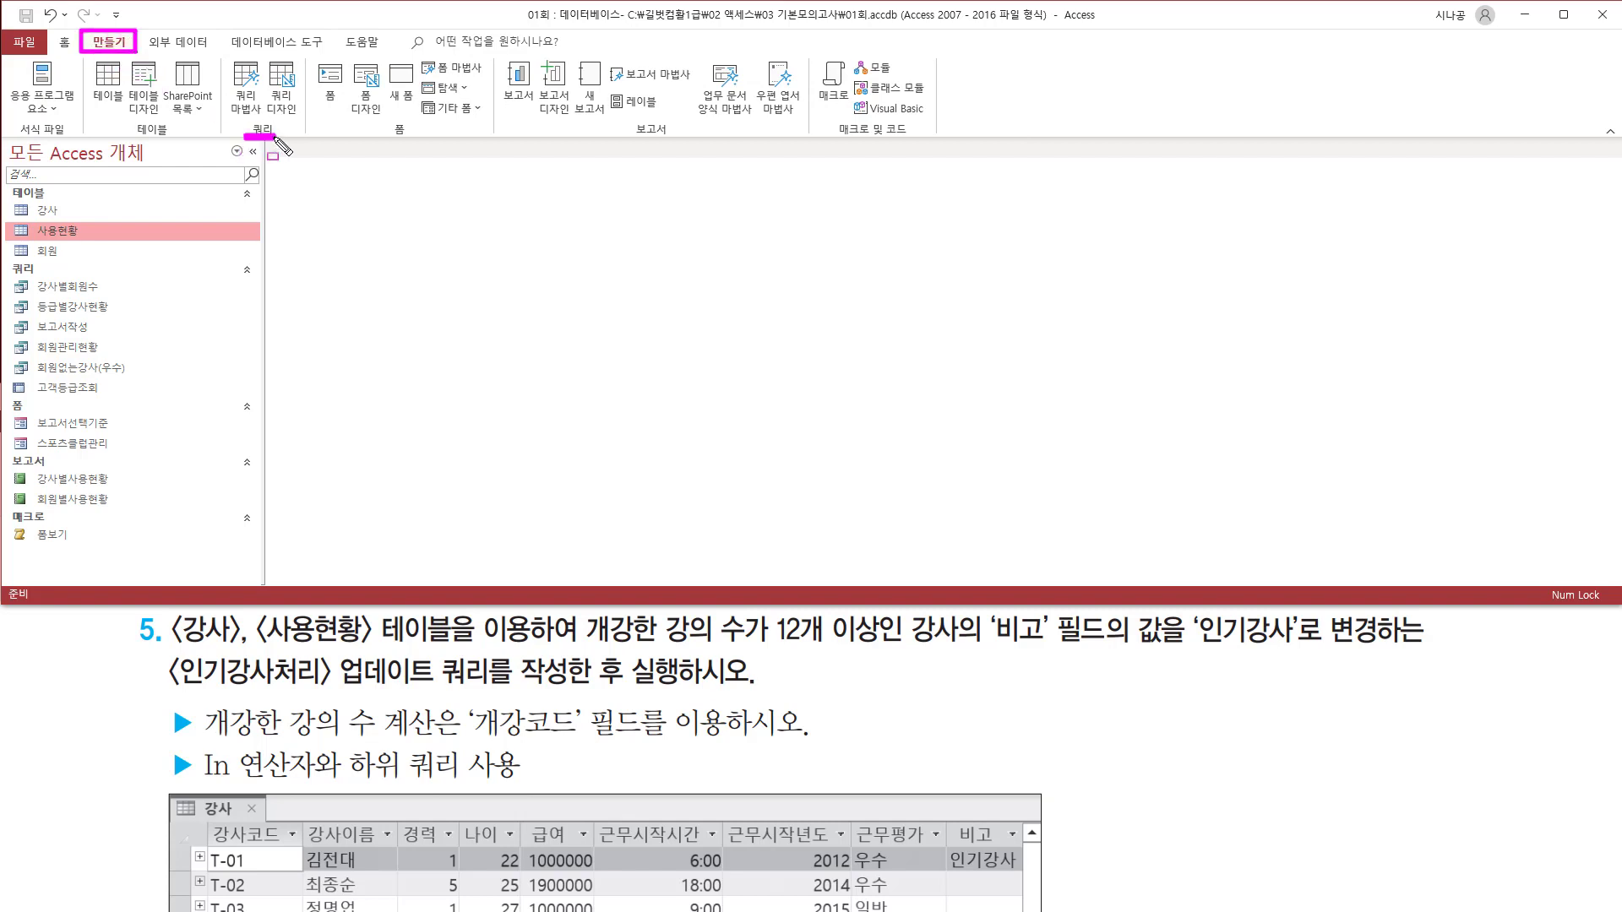
left_click_drag(264, 56, 302, 119)
key("Escape")
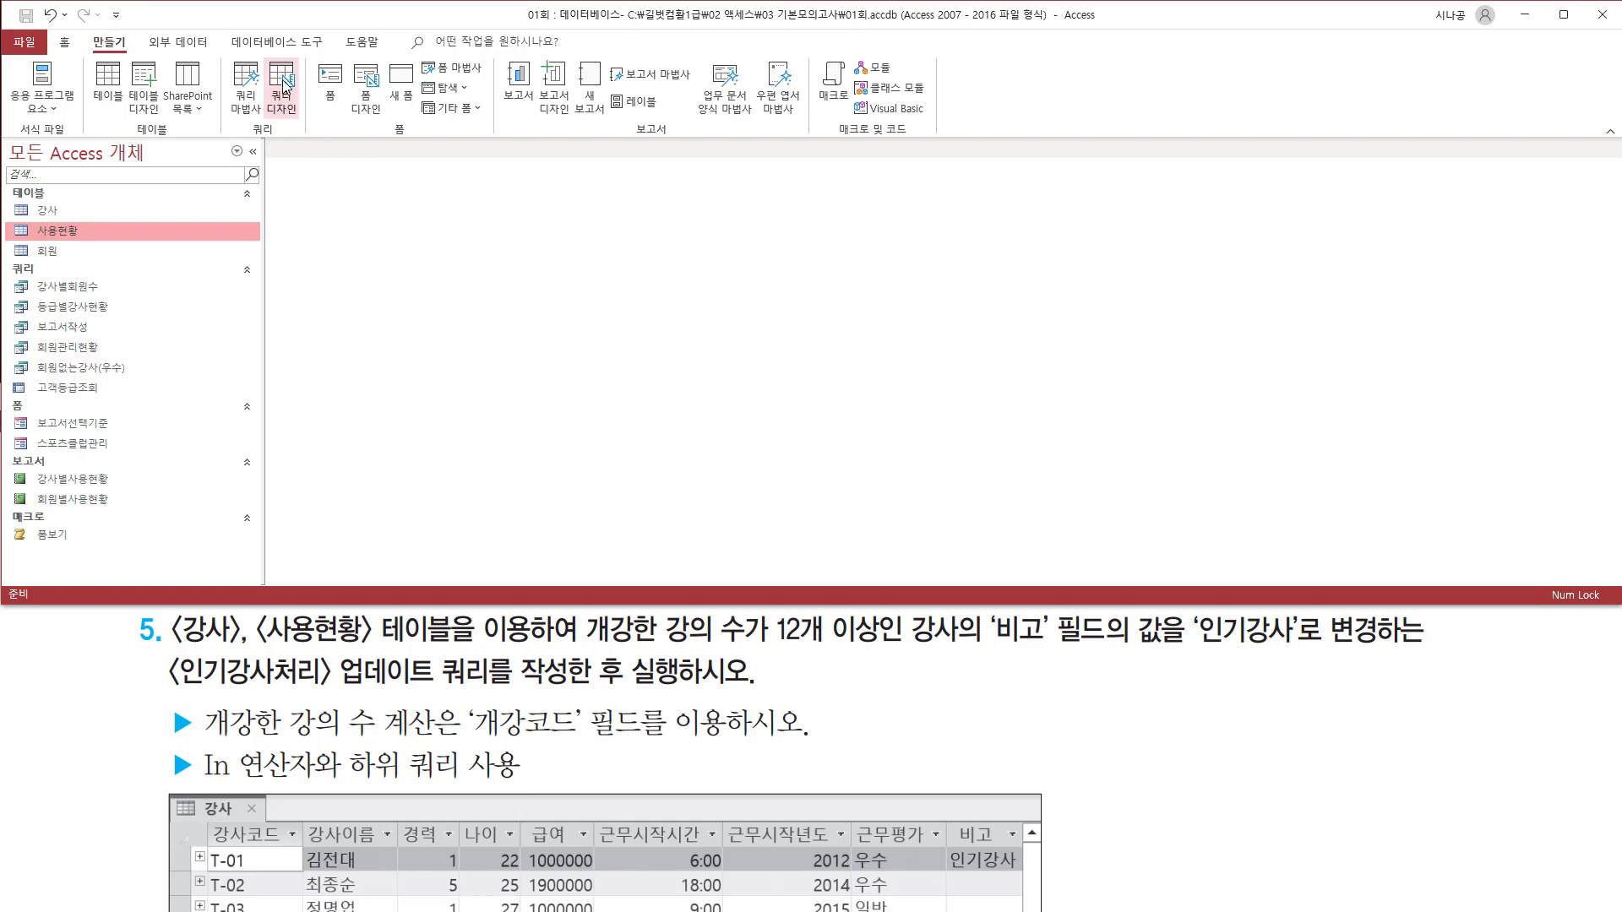
left_click(284, 85)
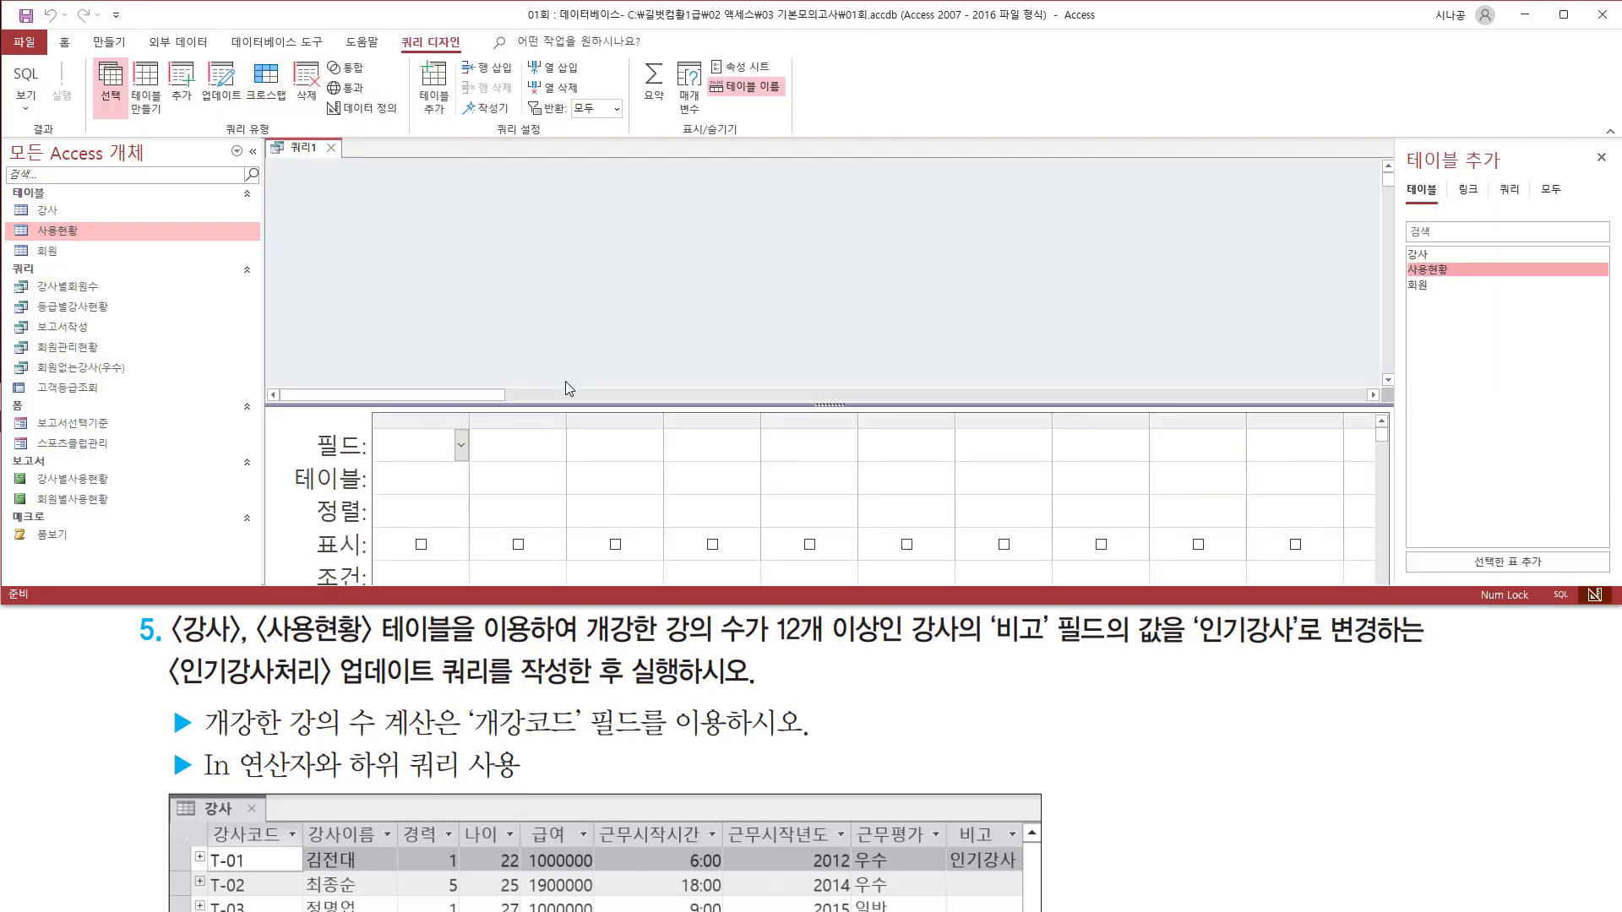
left_click_drag(170, 648, 534, 647)
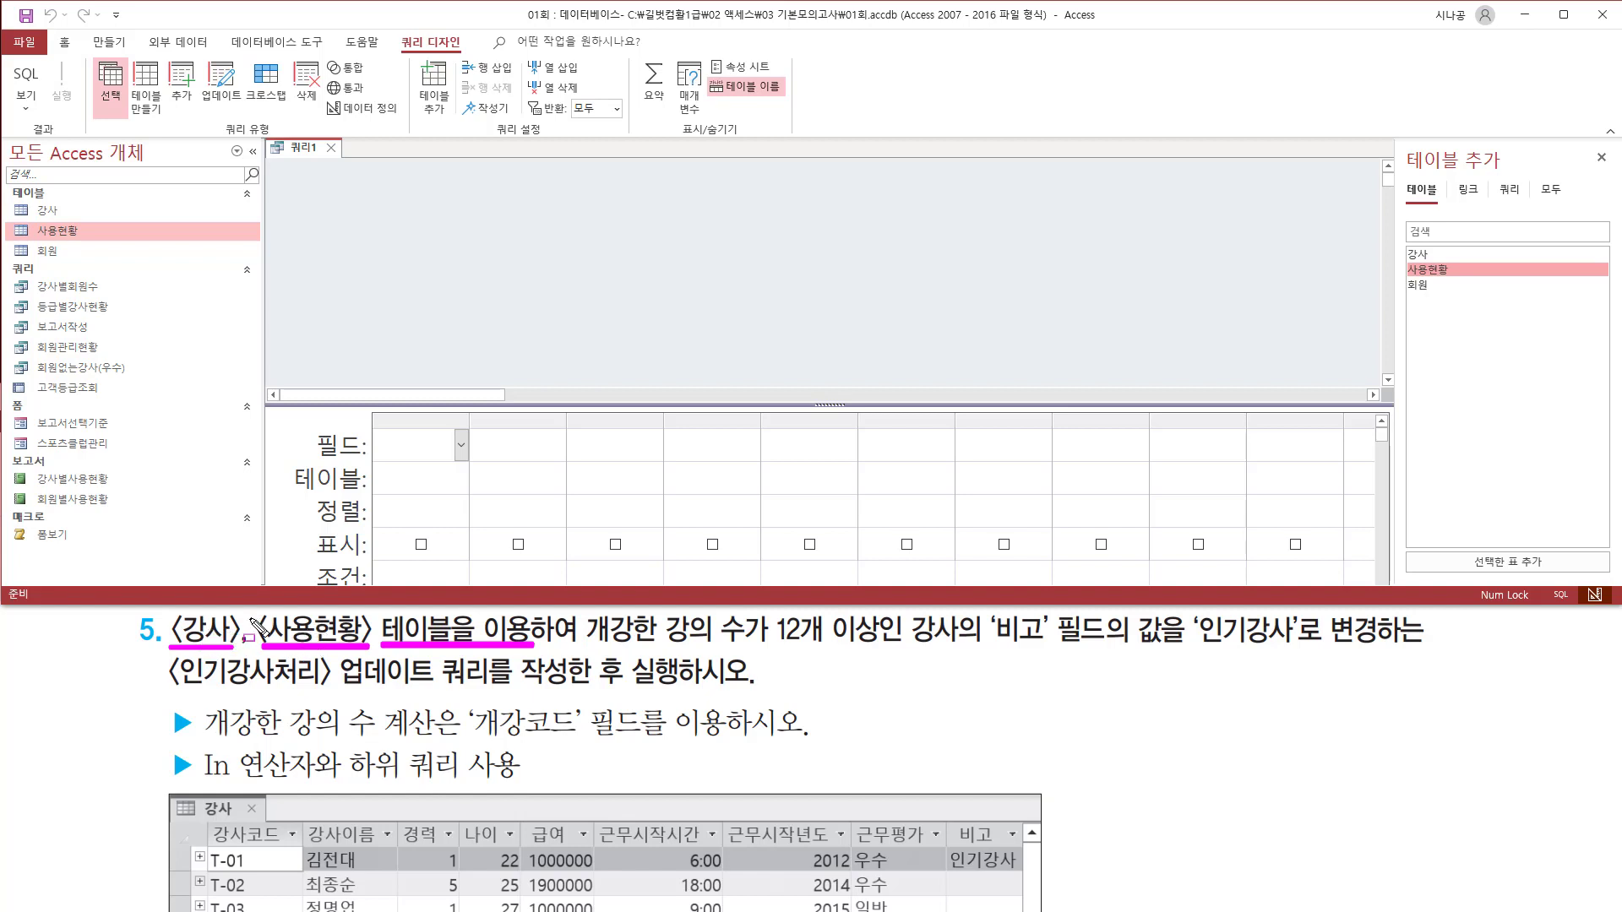
key("Escape")
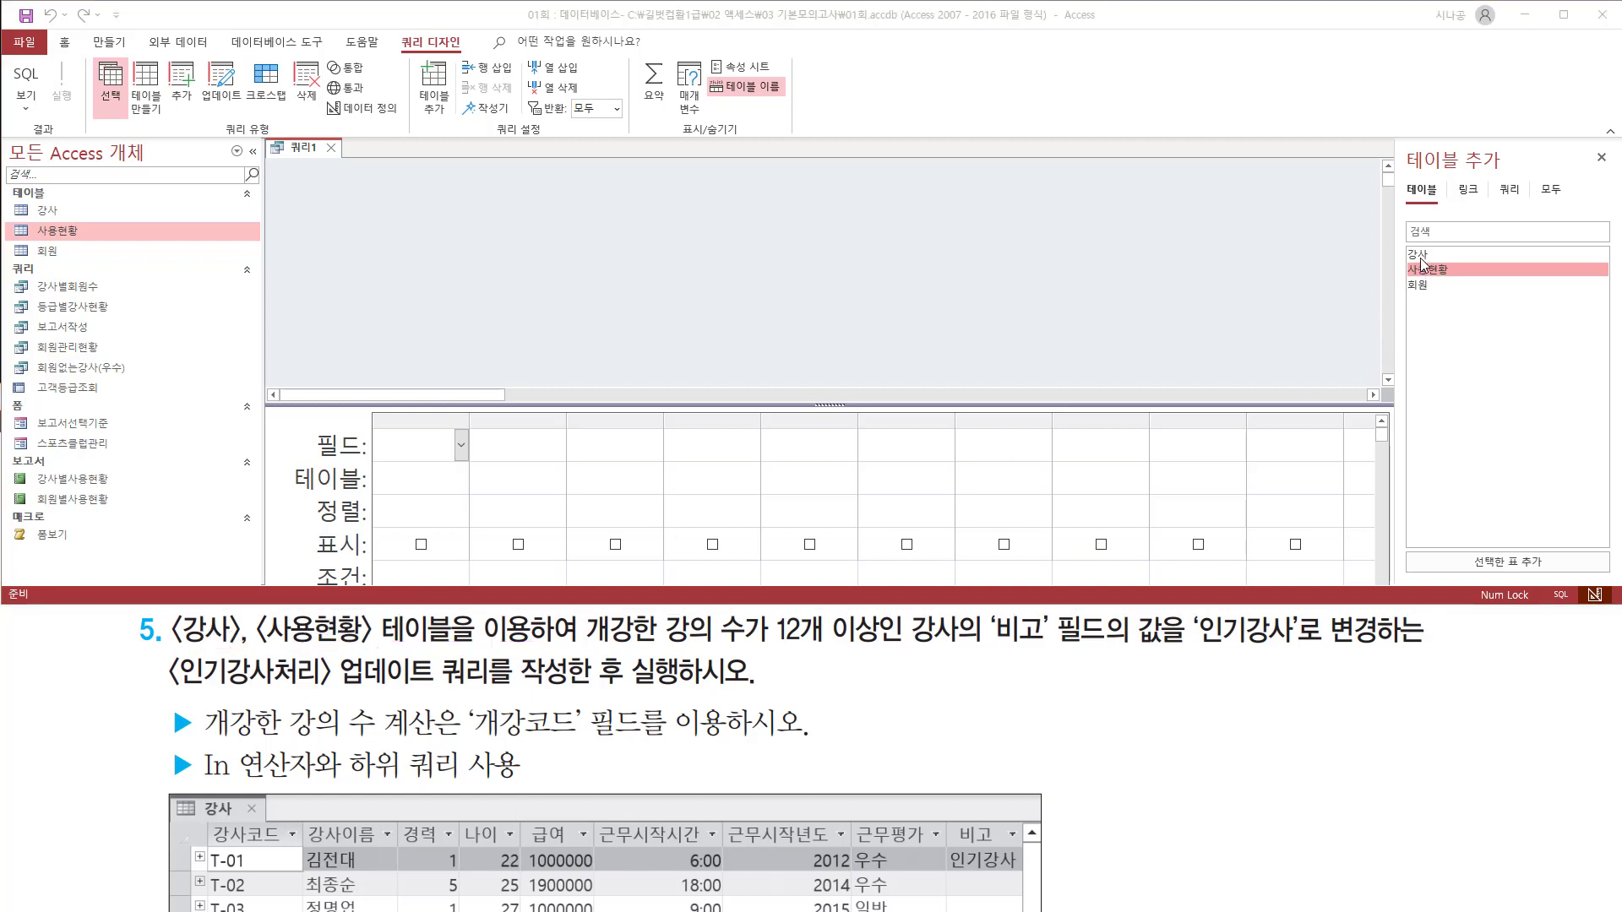
Step: Add the 강사 and 사용현황 tables to the new query's design
left_click(1439, 255)
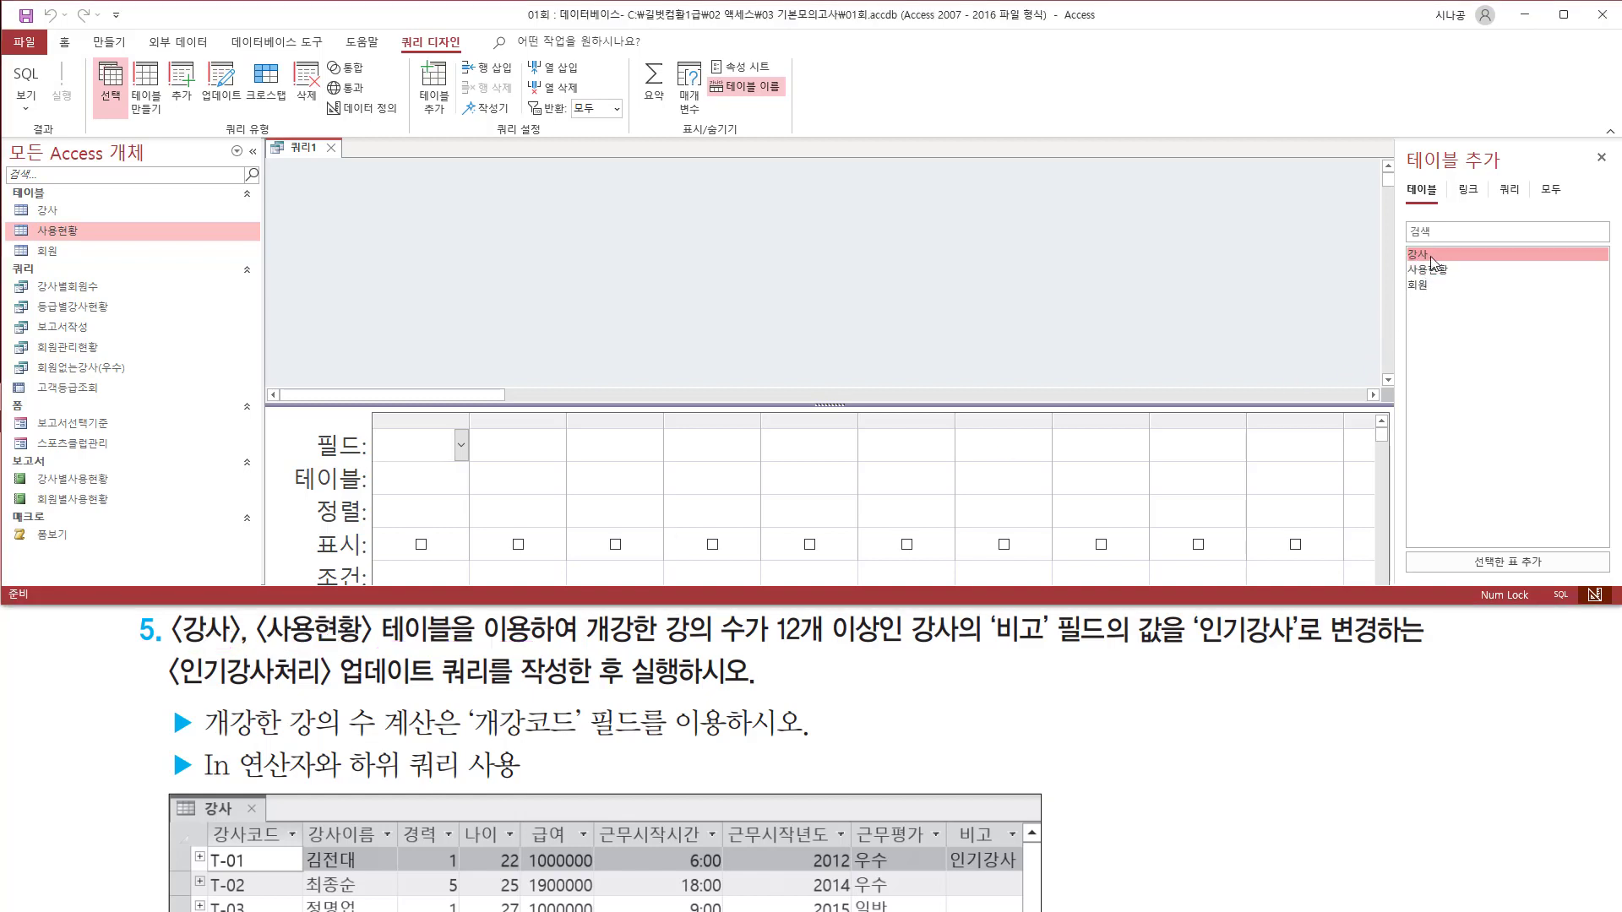
double_click(1432, 256)
left_click(1439, 270)
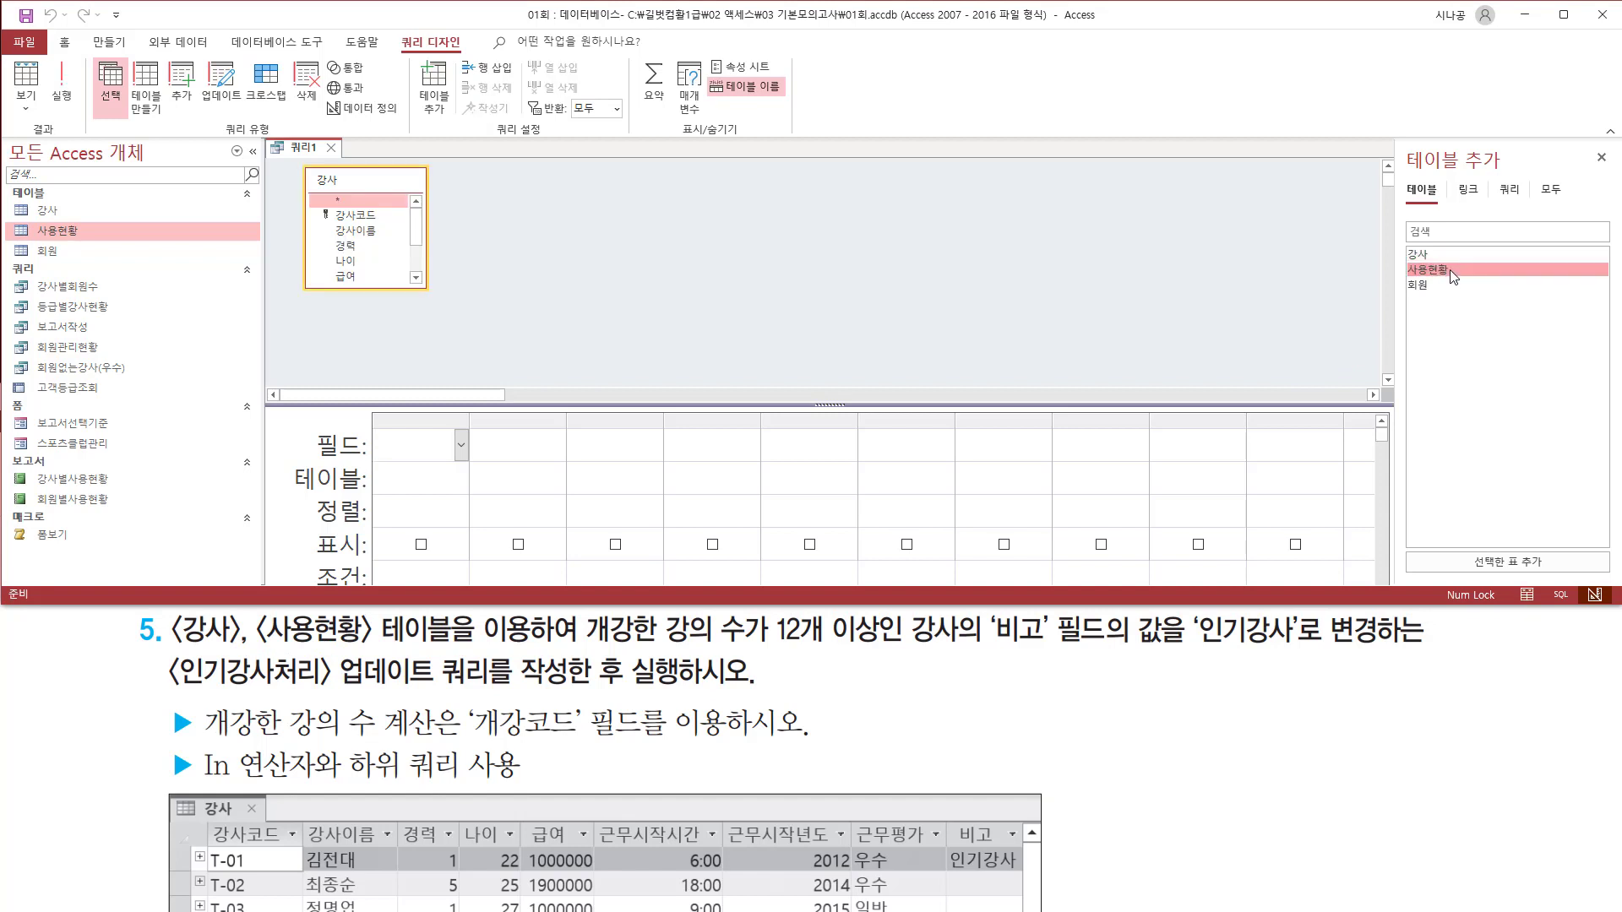
double_click(1449, 272)
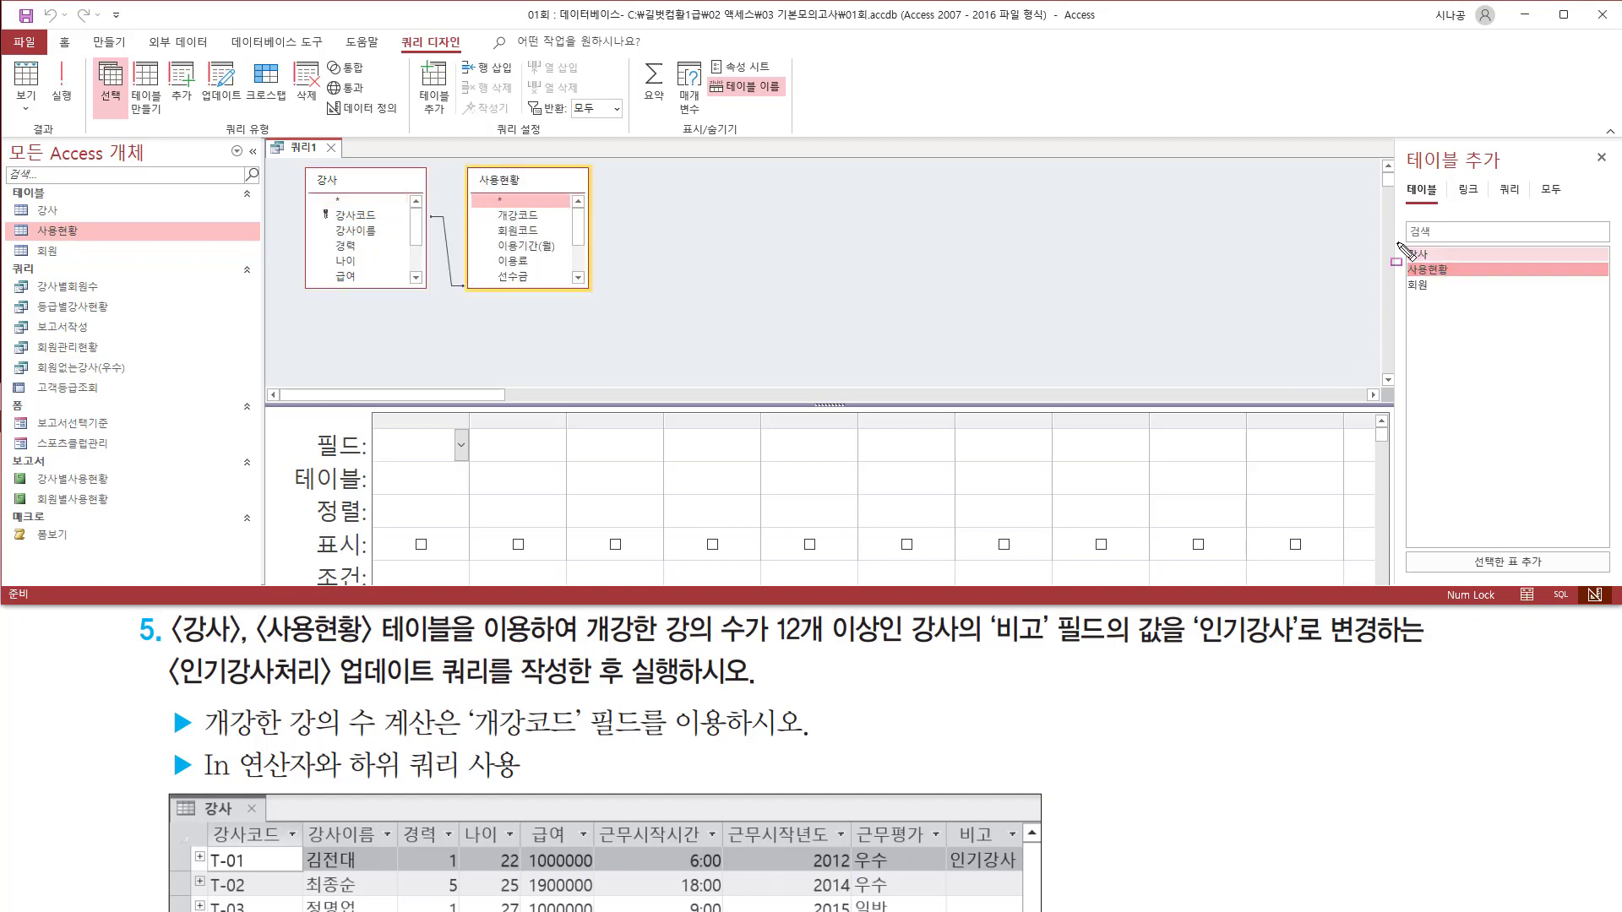
left_click_drag(1404, 243, 1463, 279)
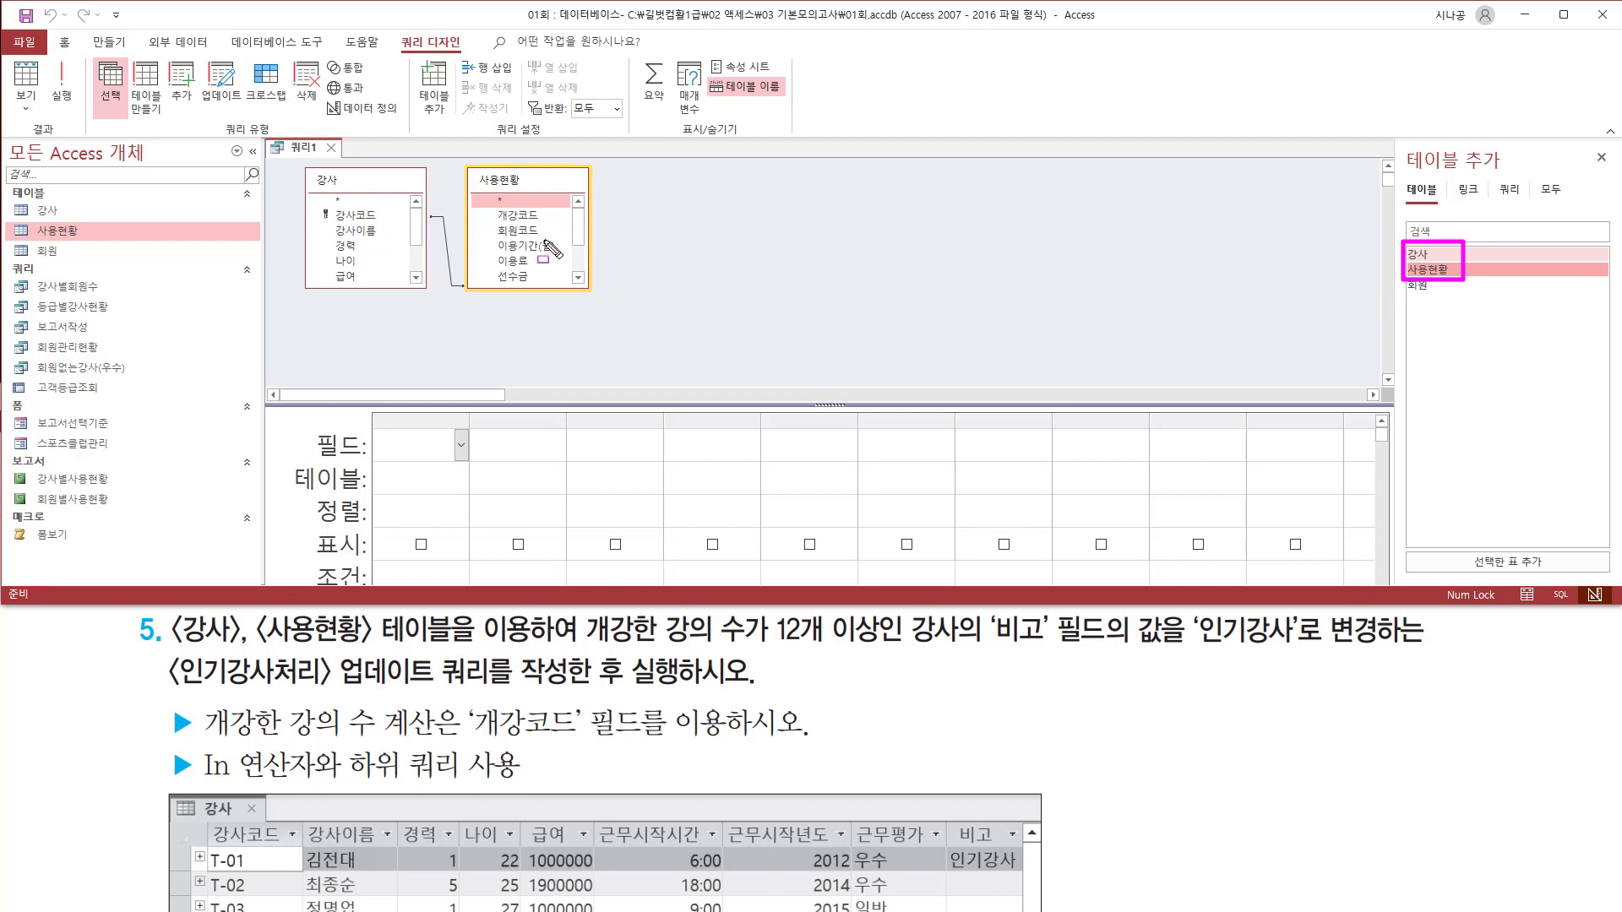
mouse_move(292, 163)
left_mouse_down()
mouse_move(314, 238)
mouse_move(645, 282)
mouse_move(616, 305)
left_mouse_up()
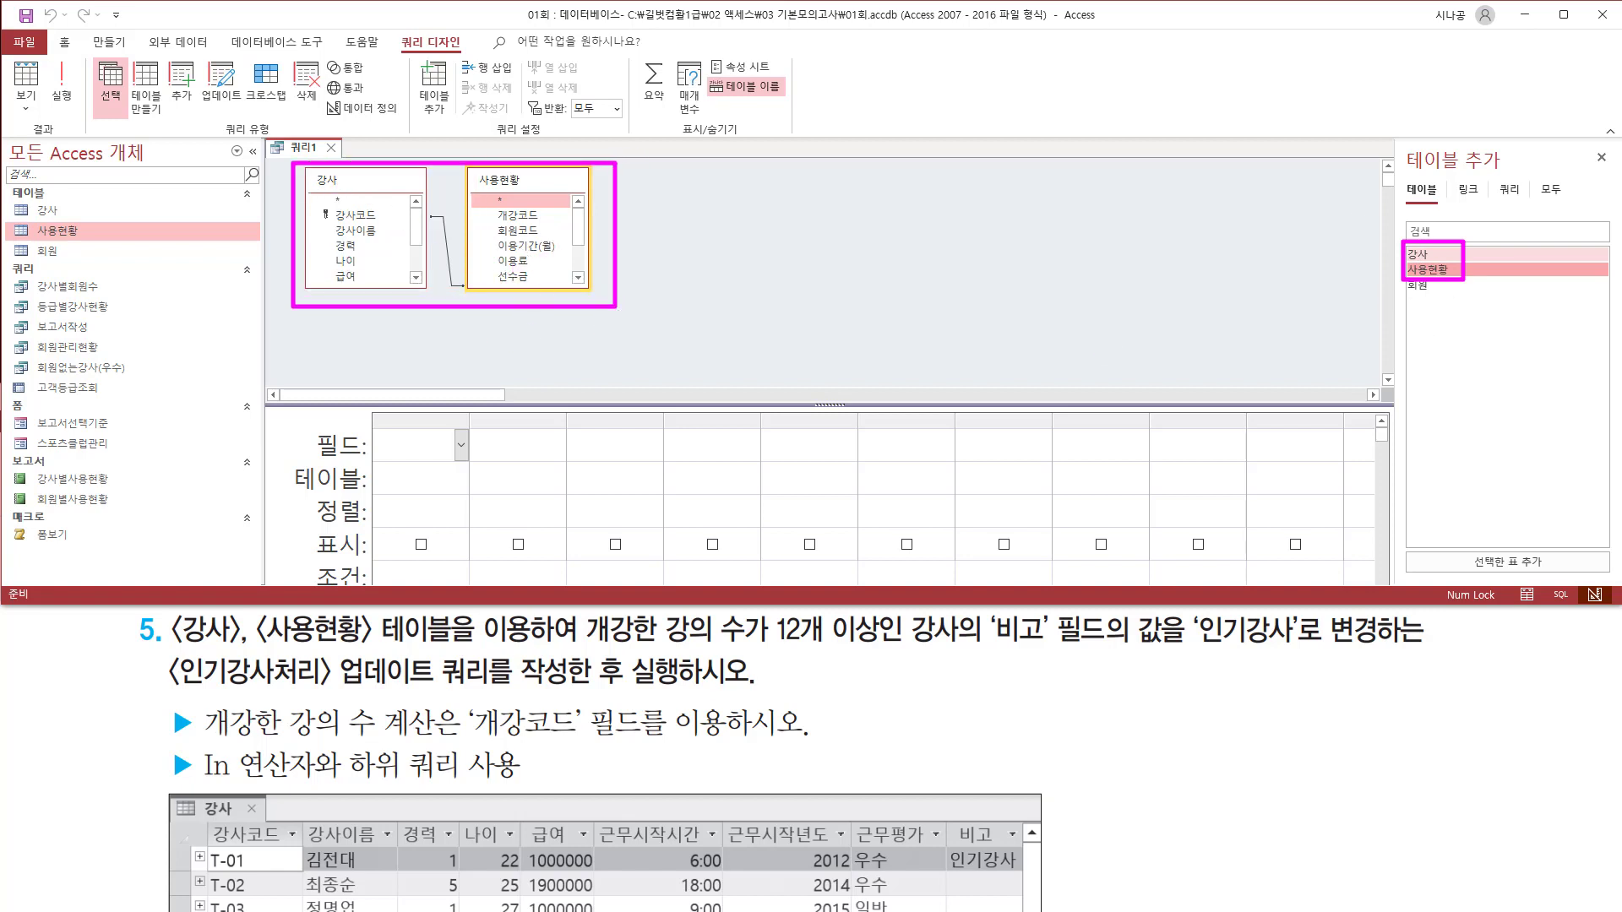
key("Escape")
left_click(383, 180)
left_click(526, 178)
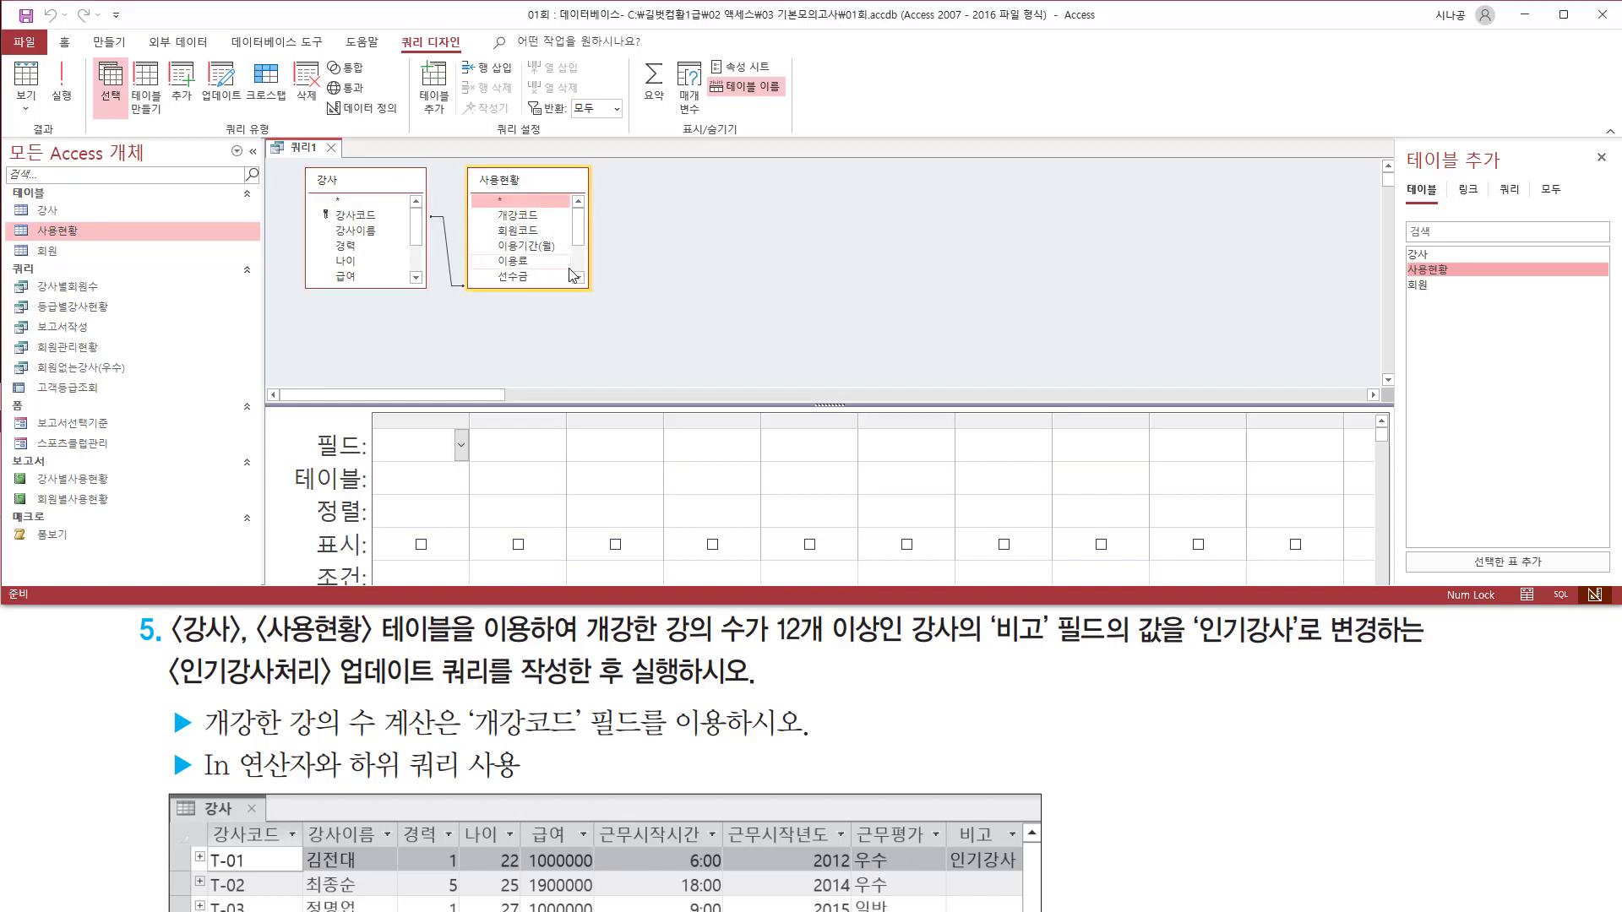
Step: Enlarge the 강사 and 사용현황 field lists to show all fields, and check the 강사코드 fields that join them
left_click_drag(566, 289, 560, 328)
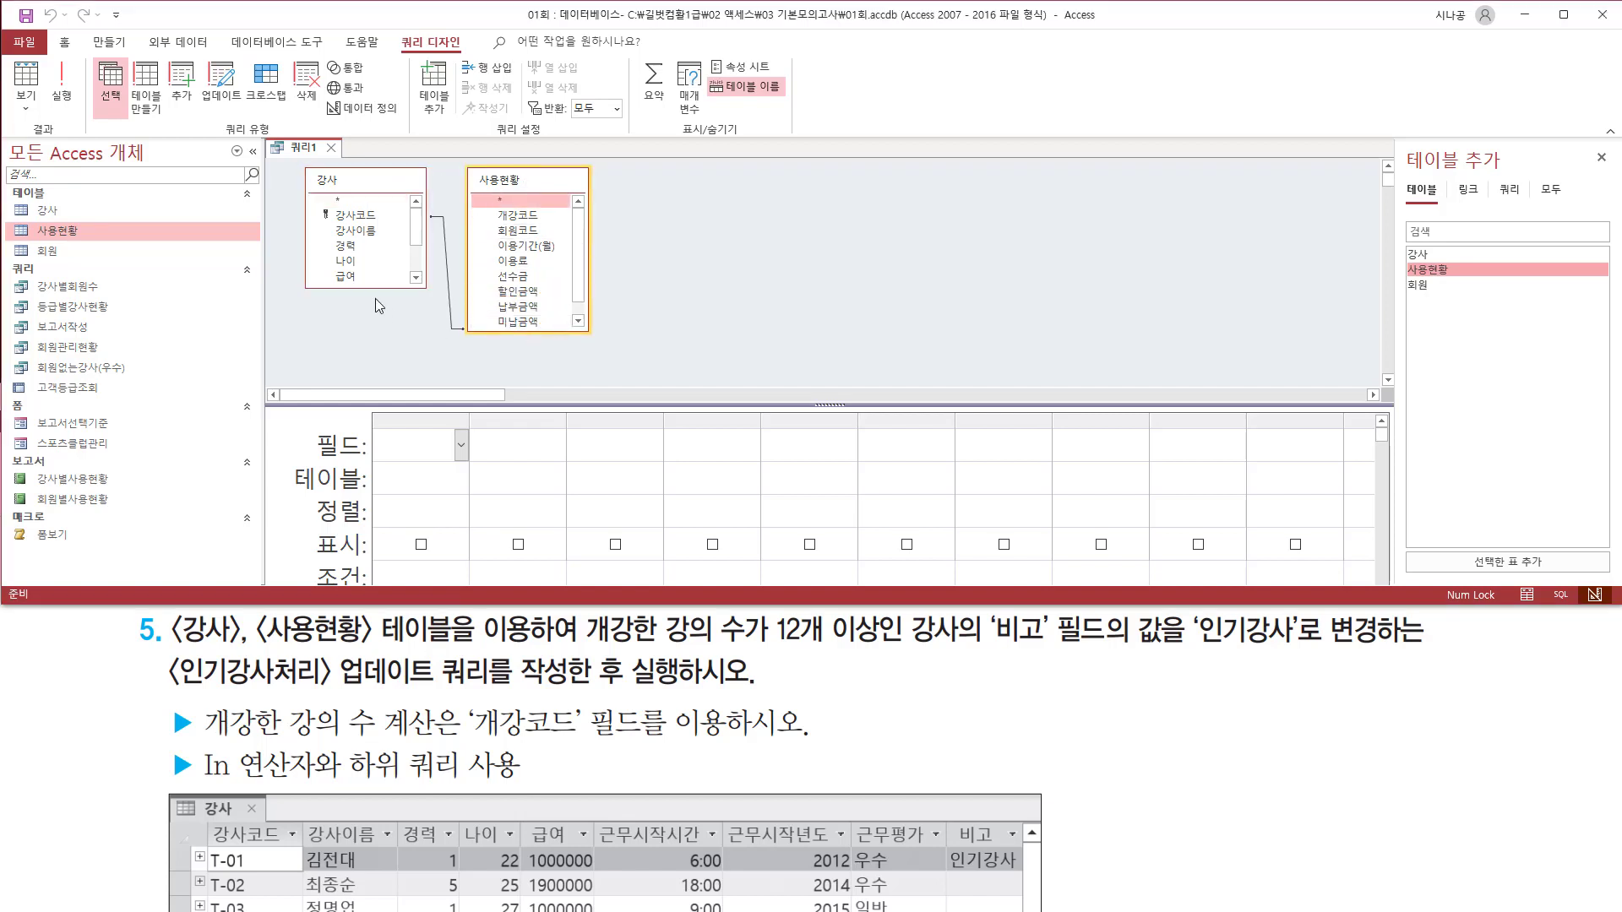
left_click_drag(385, 288, 385, 347)
mouse_move(524, 332)
left_mouse_down()
mouse_move(524, 379)
mouse_move(542, 345)
left_mouse_up()
mouse_move(333, 226)
left_mouse_down()
mouse_move(444, 220)
mouse_move(465, 341)
mouse_move(490, 343)
left_mouse_up()
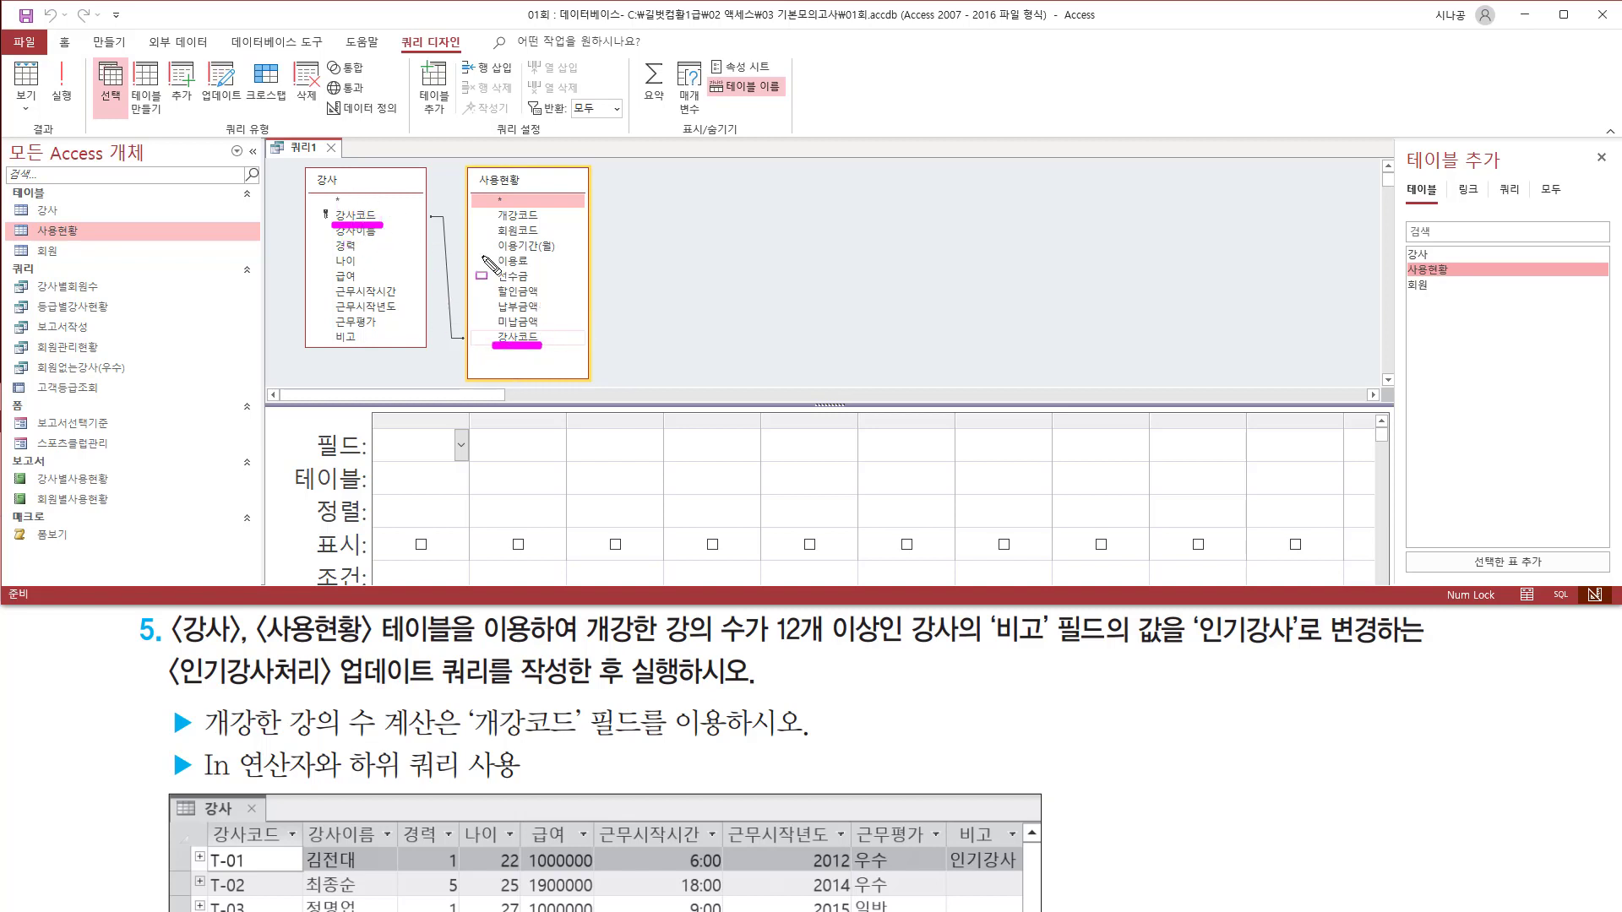
key("Escape")
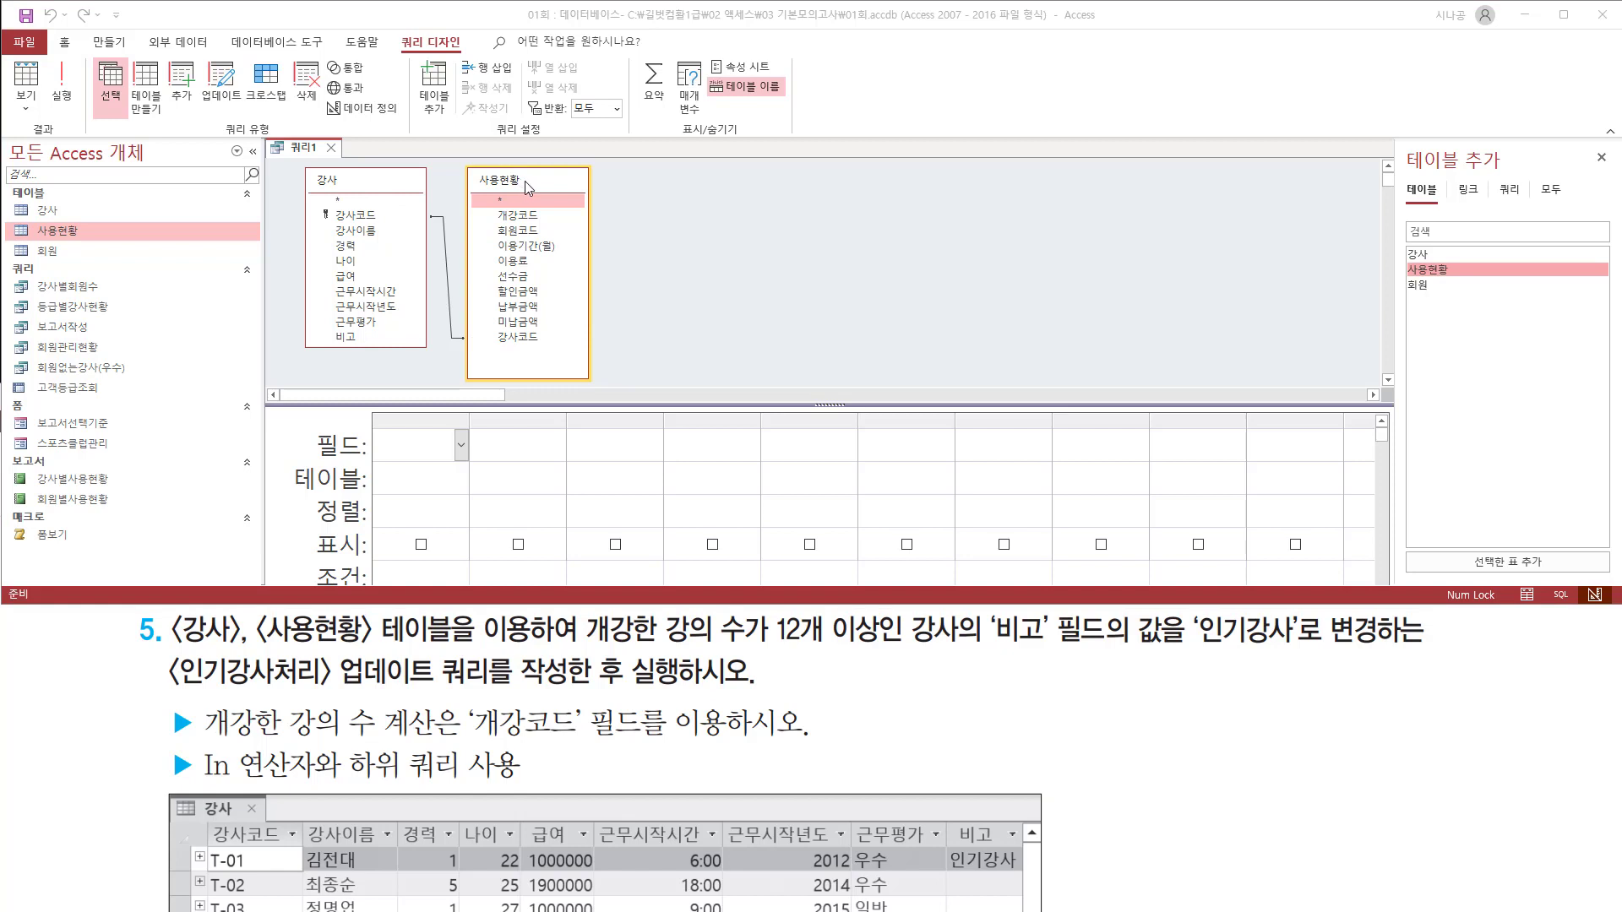
Step: Remove the 사용현황 table from the query design and give the design grid more height
left_click(525, 181)
mouse_move(467, 185)
left_mouse_down()
mouse_move(507, 308)
mouse_move(591, 393)
left_mouse_up()
key("Escape")
right_click(533, 182)
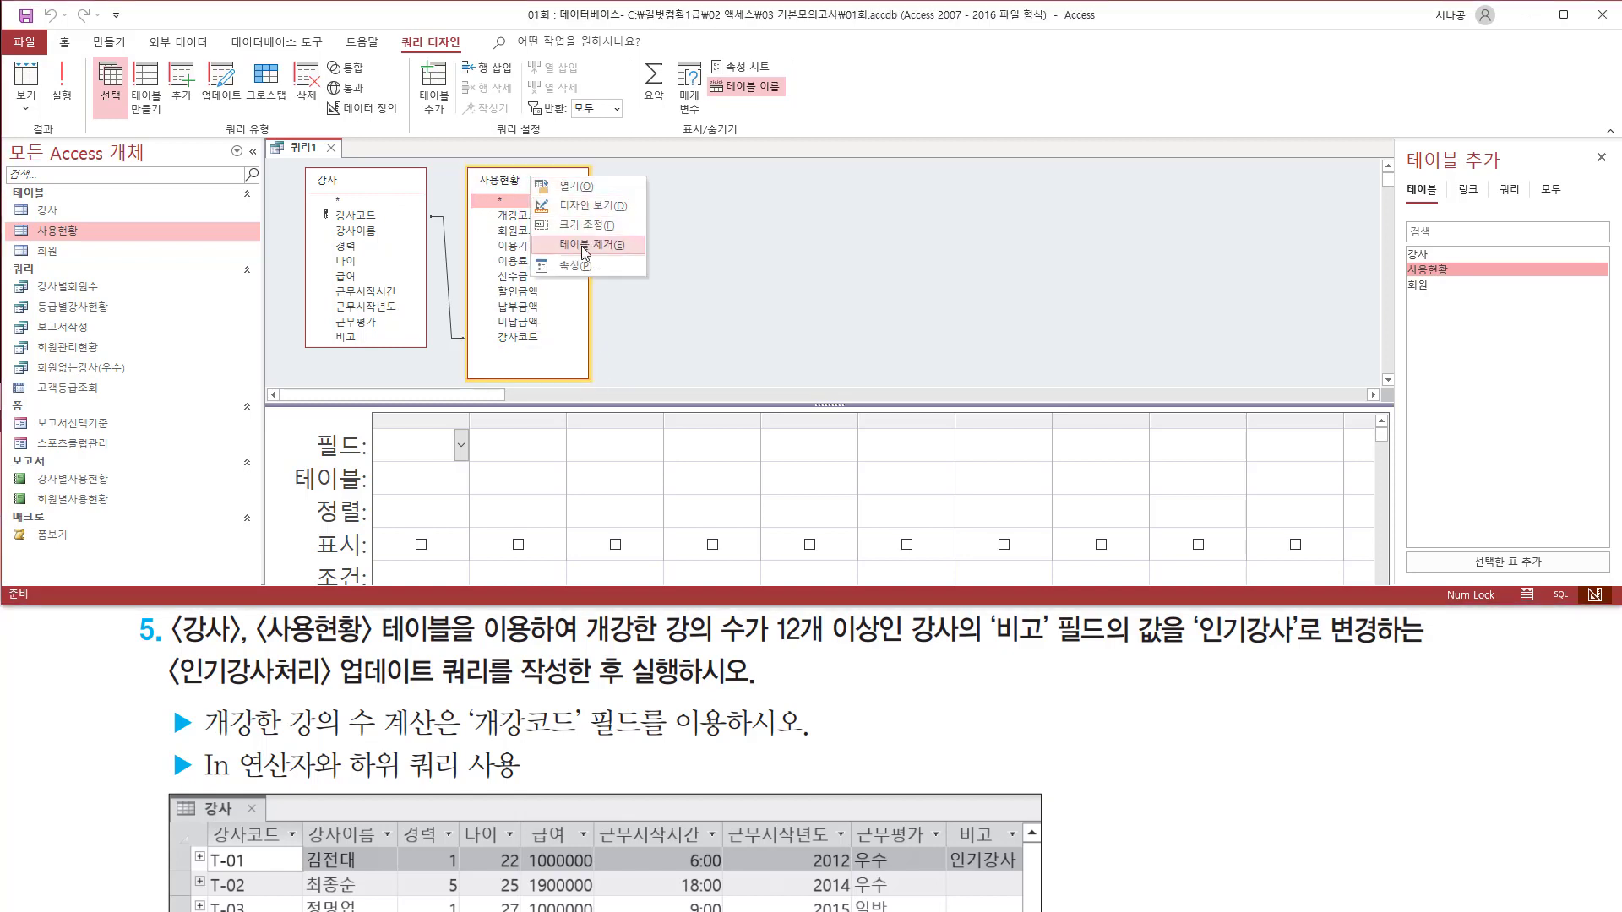
left_click(584, 247)
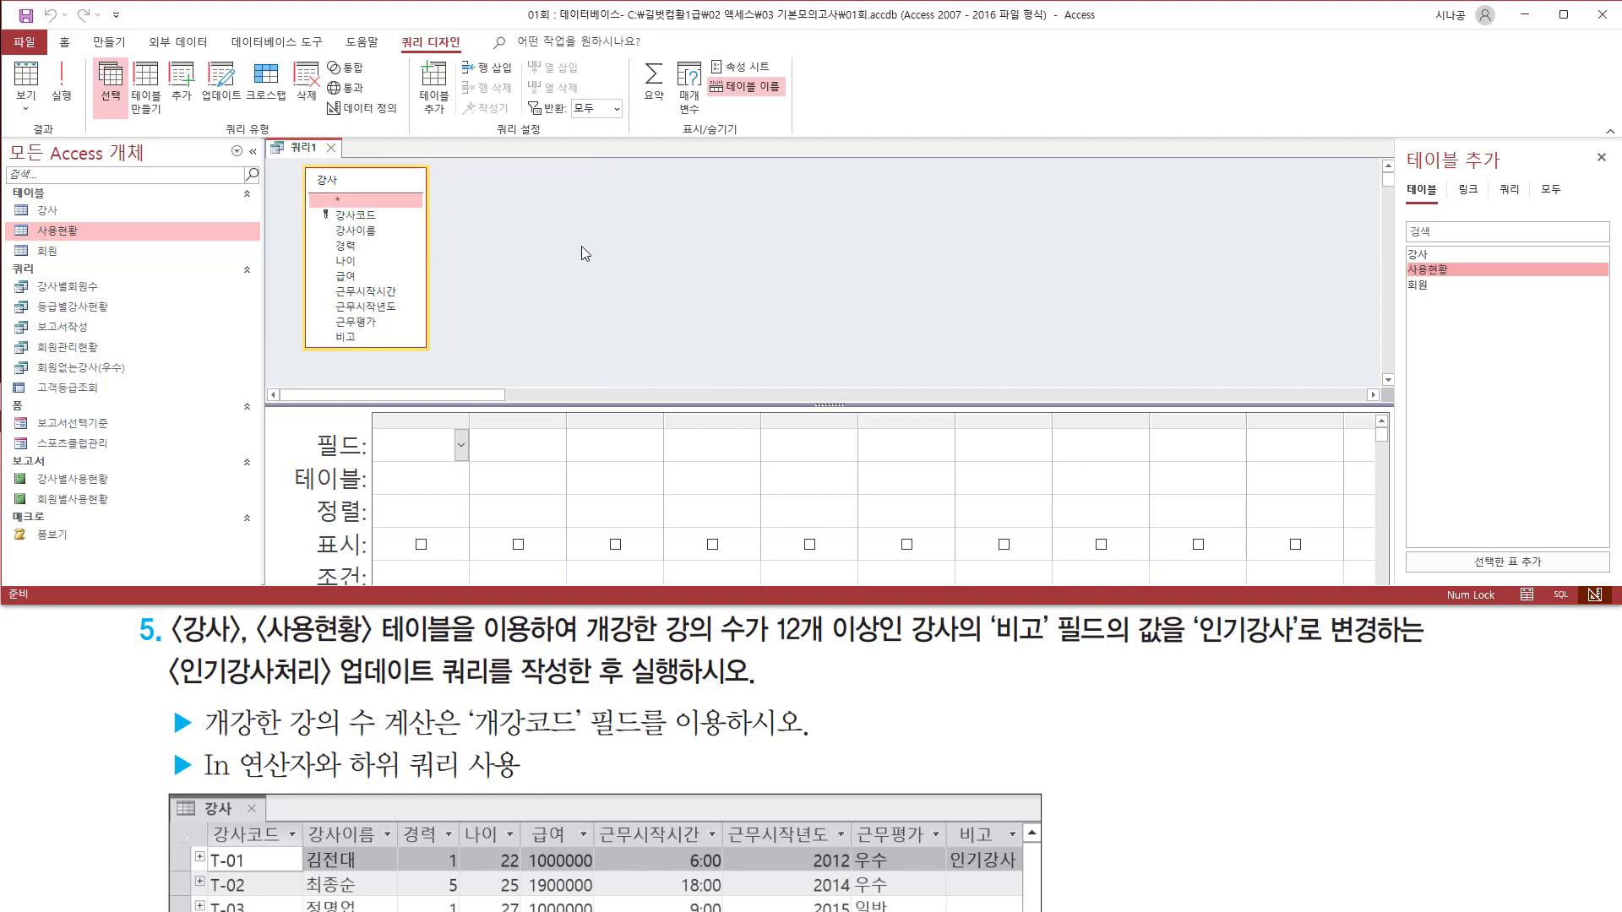
left_click_drag(510, 405, 512, 361)
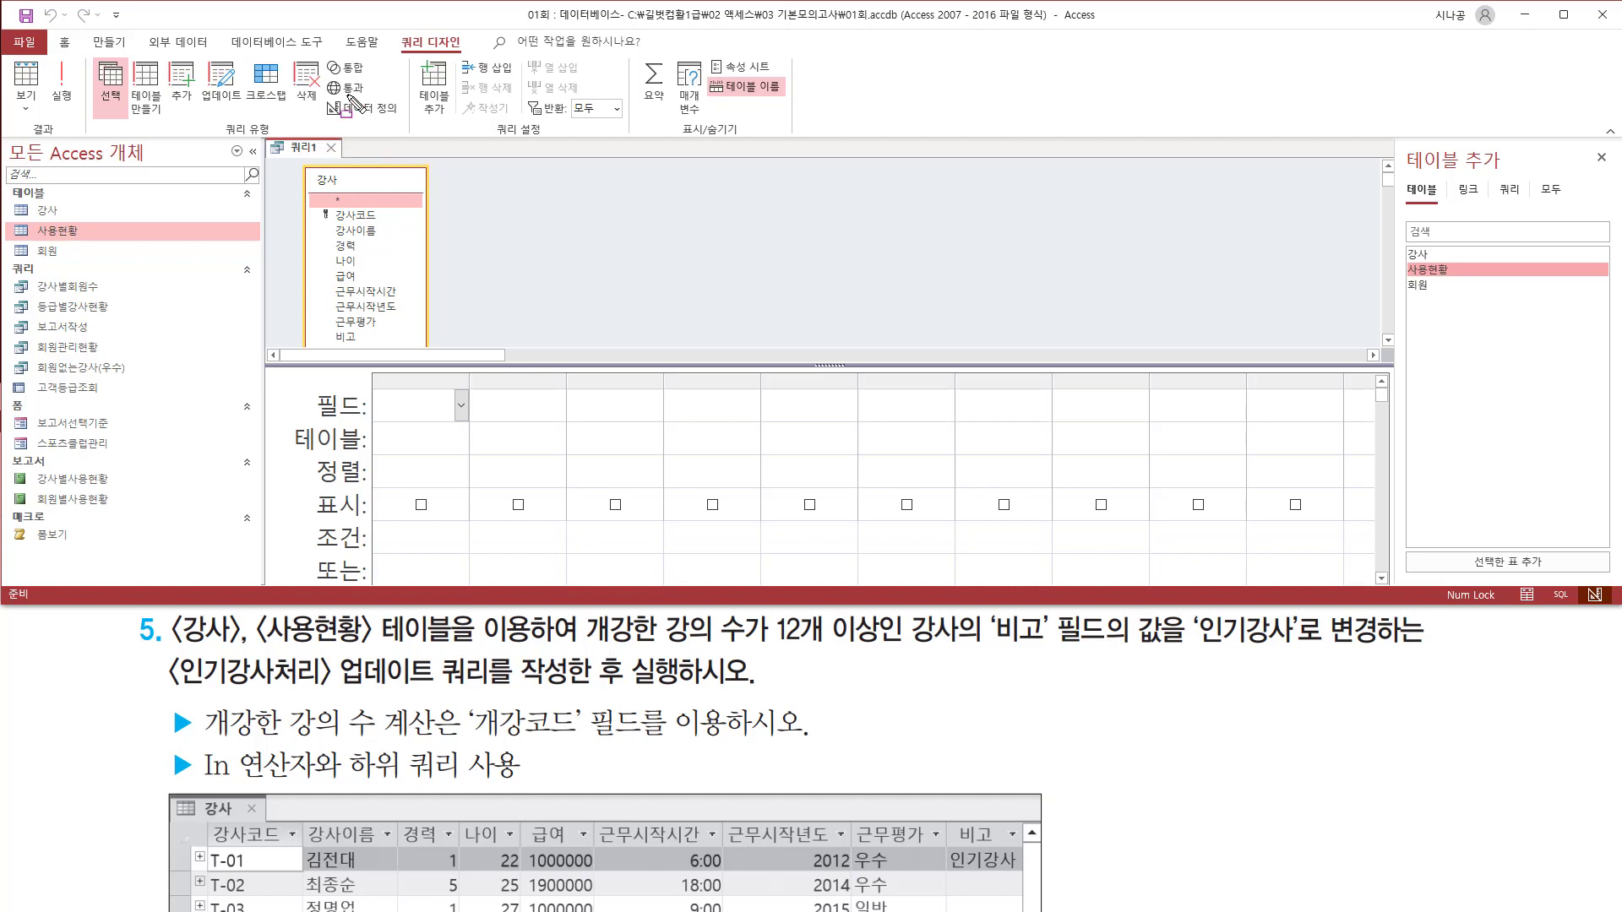
Step: Change the query type to an update query and check the design grid's 업데이트 row
left_click_drag(396, 30, 464, 52)
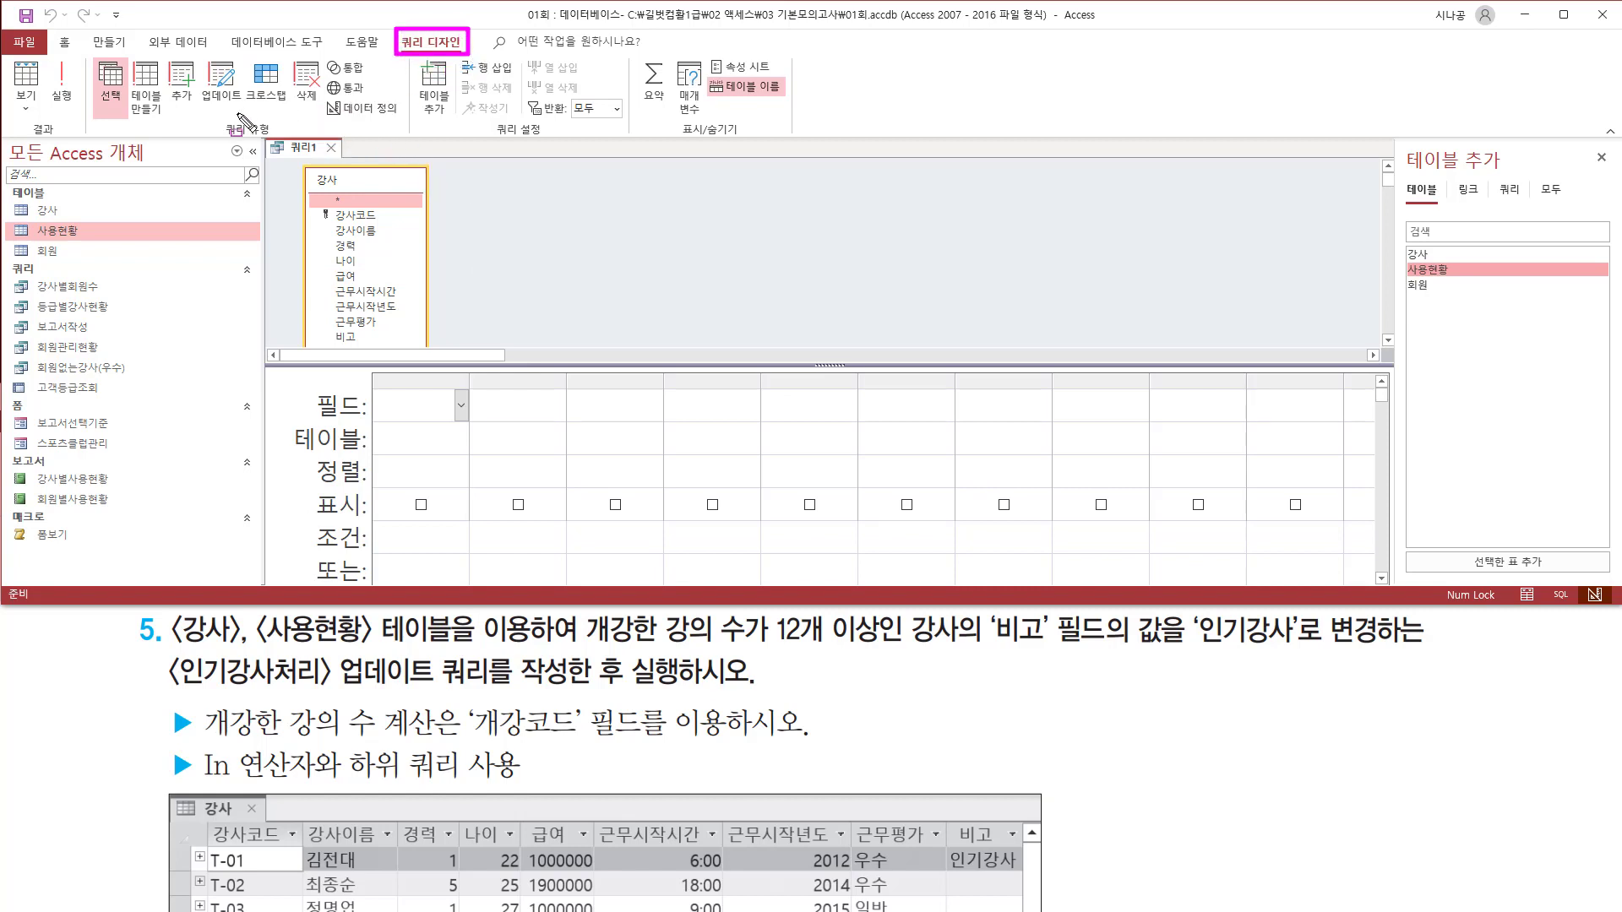
left_click_drag(220, 121, 283, 138)
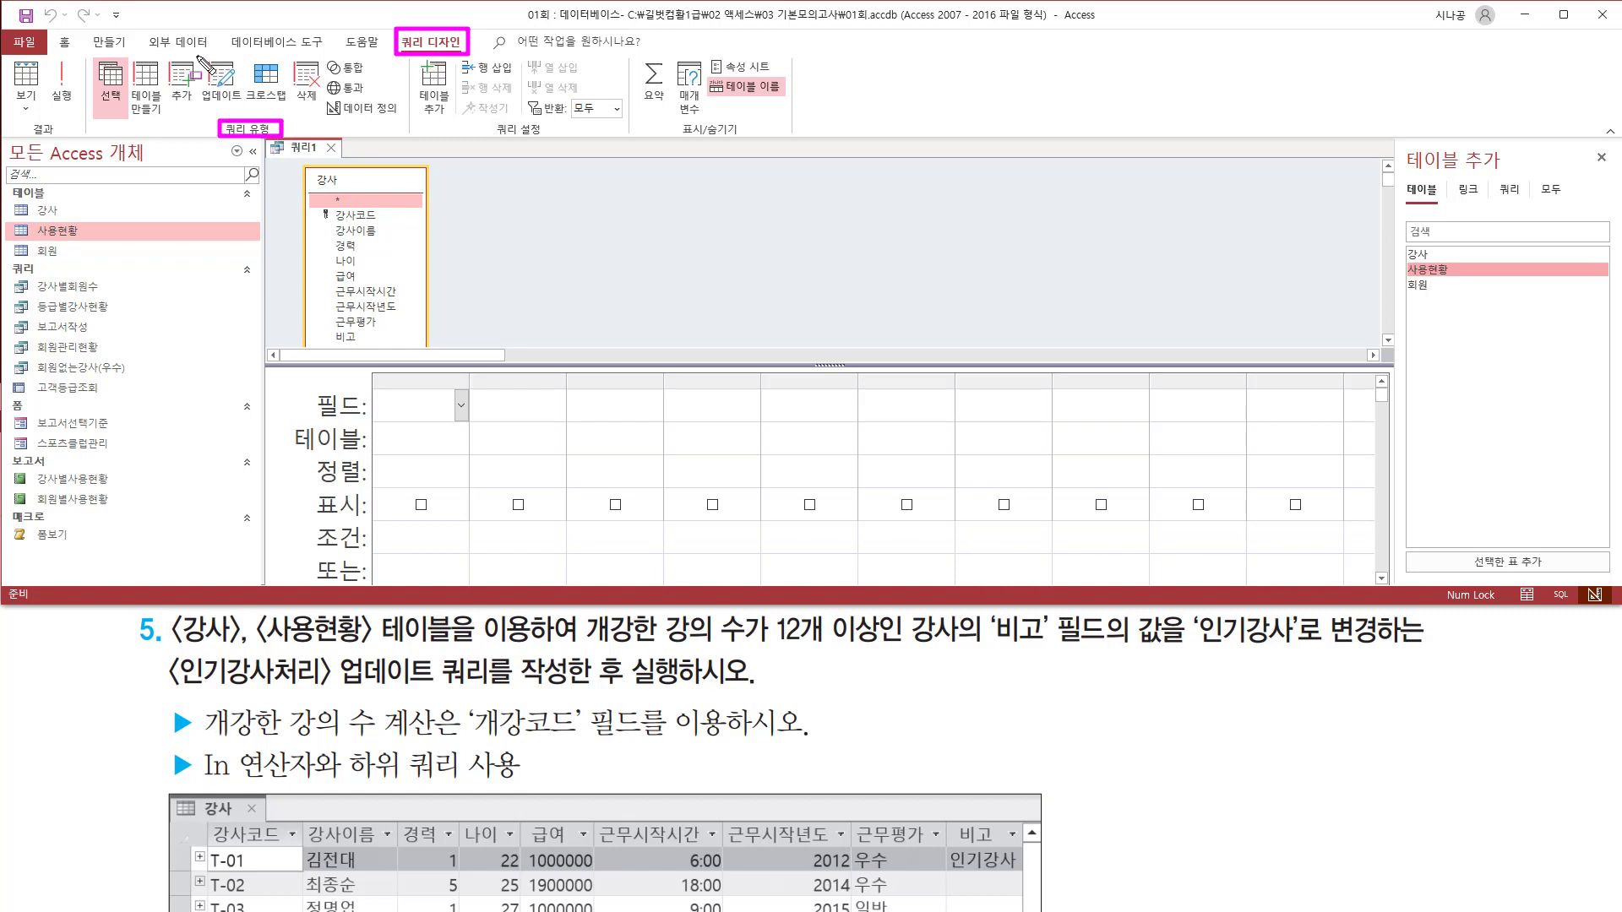
left_click_drag(199, 57, 245, 111)
key("Escape")
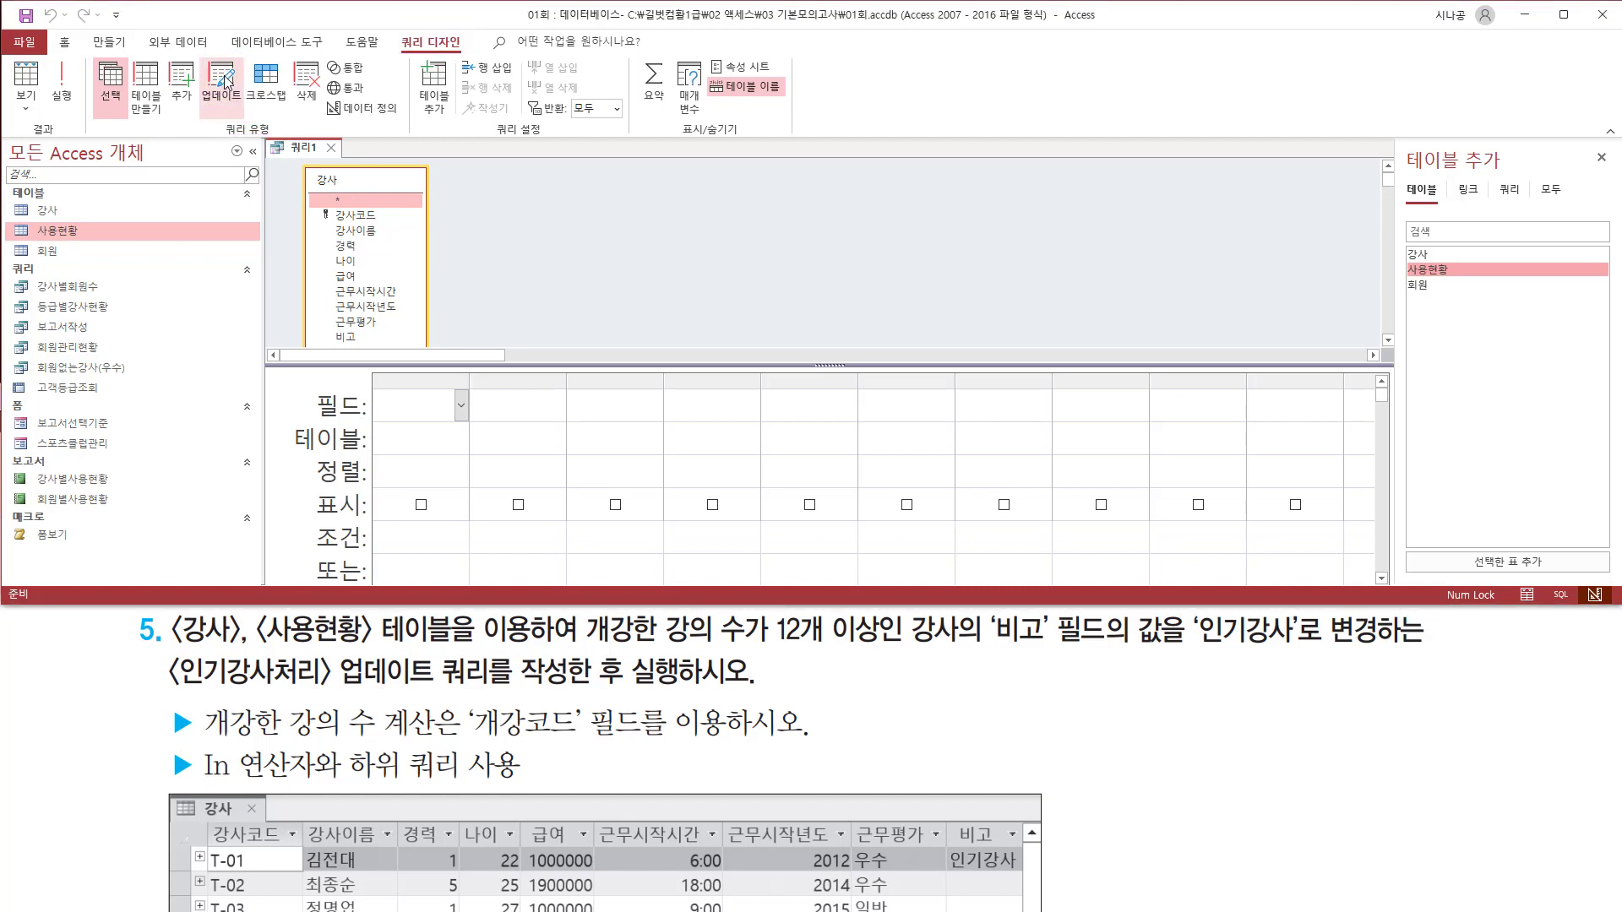
left_click(222, 89)
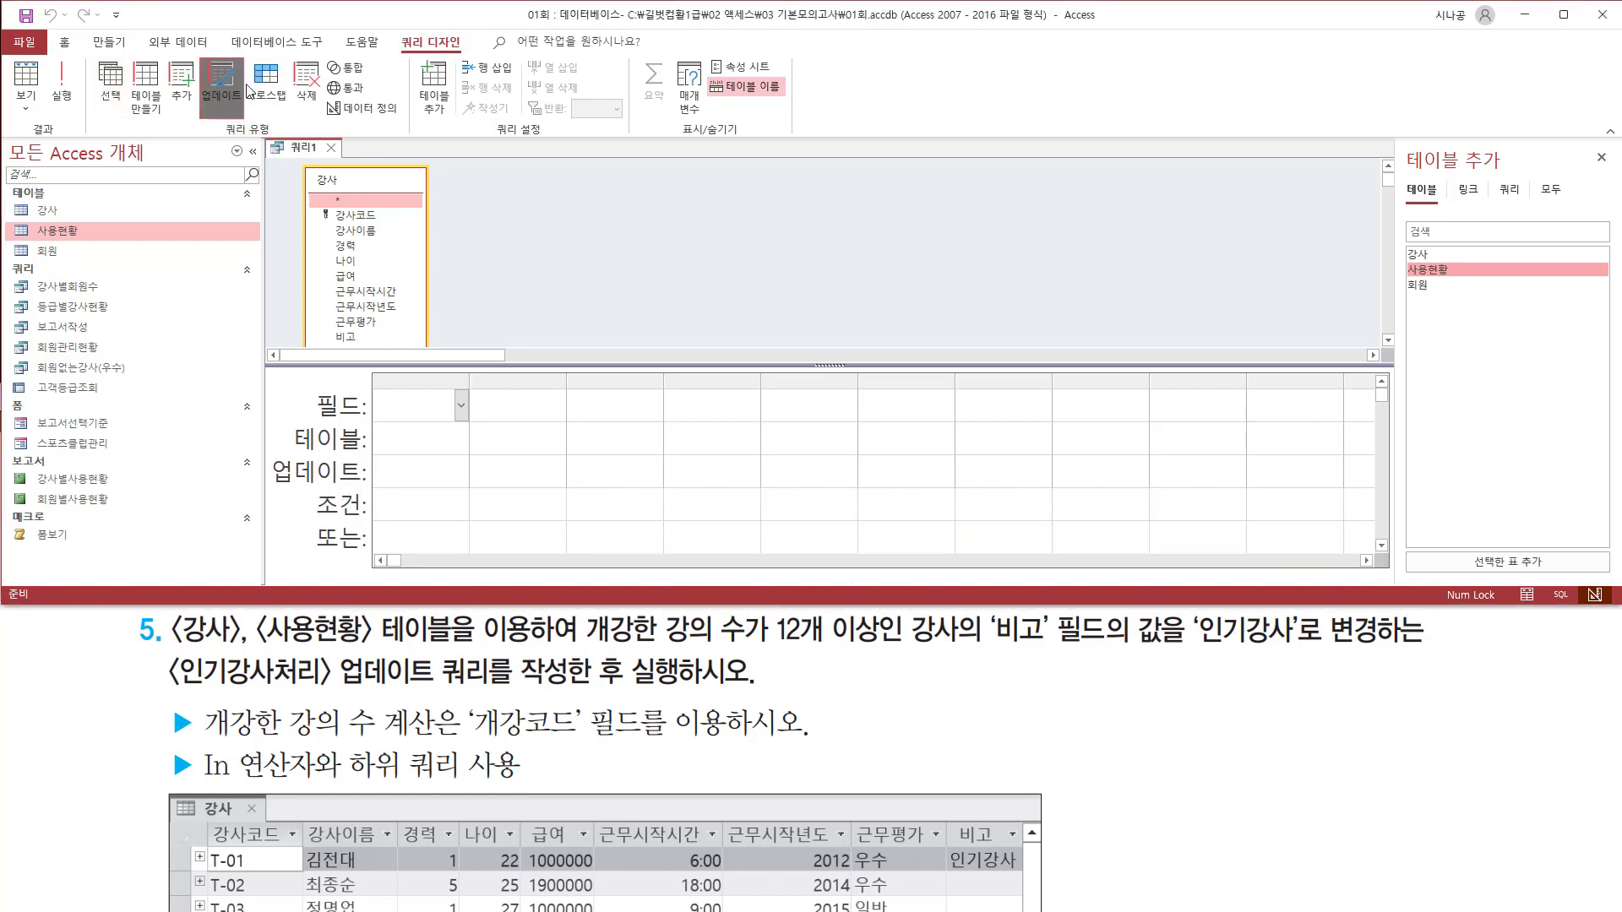
mouse_move(266, 452)
left_mouse_down()
mouse_move(330, 498)
mouse_move(397, 496)
mouse_move(375, 490)
left_mouse_up()
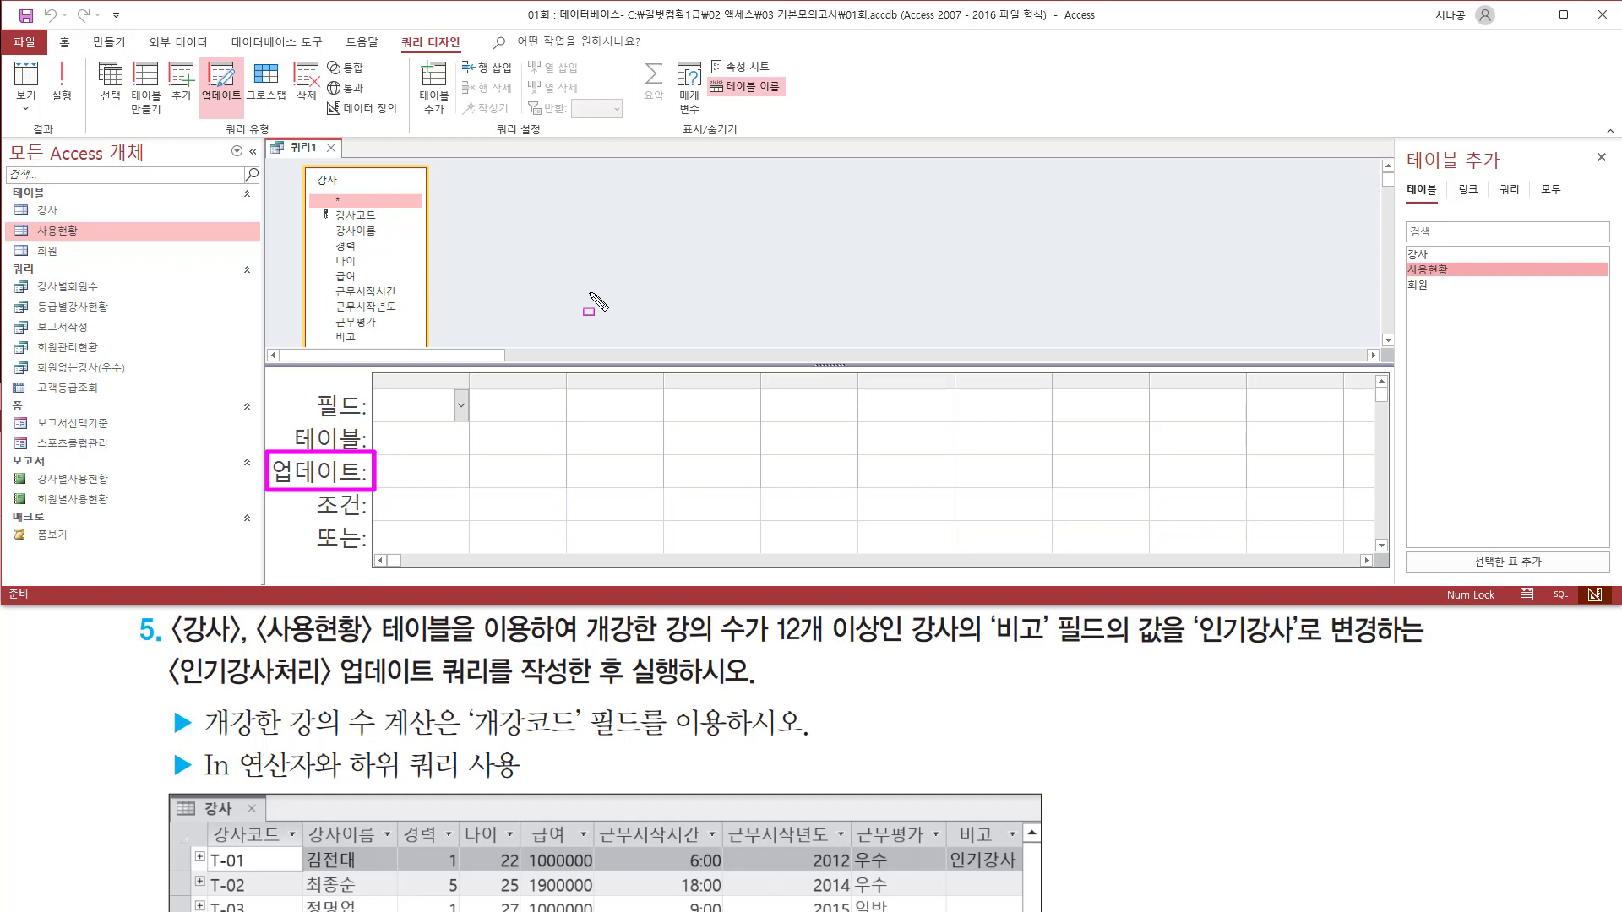
Step: Open the 사용현황 table, examine its 개강코드 and 강사코드 columns against the 12-or-more-courses condition, and close it
mouse_move(8, 219)
left_mouse_down()
mouse_move(38, 239)
mouse_move(106, 240)
left_mouse_up()
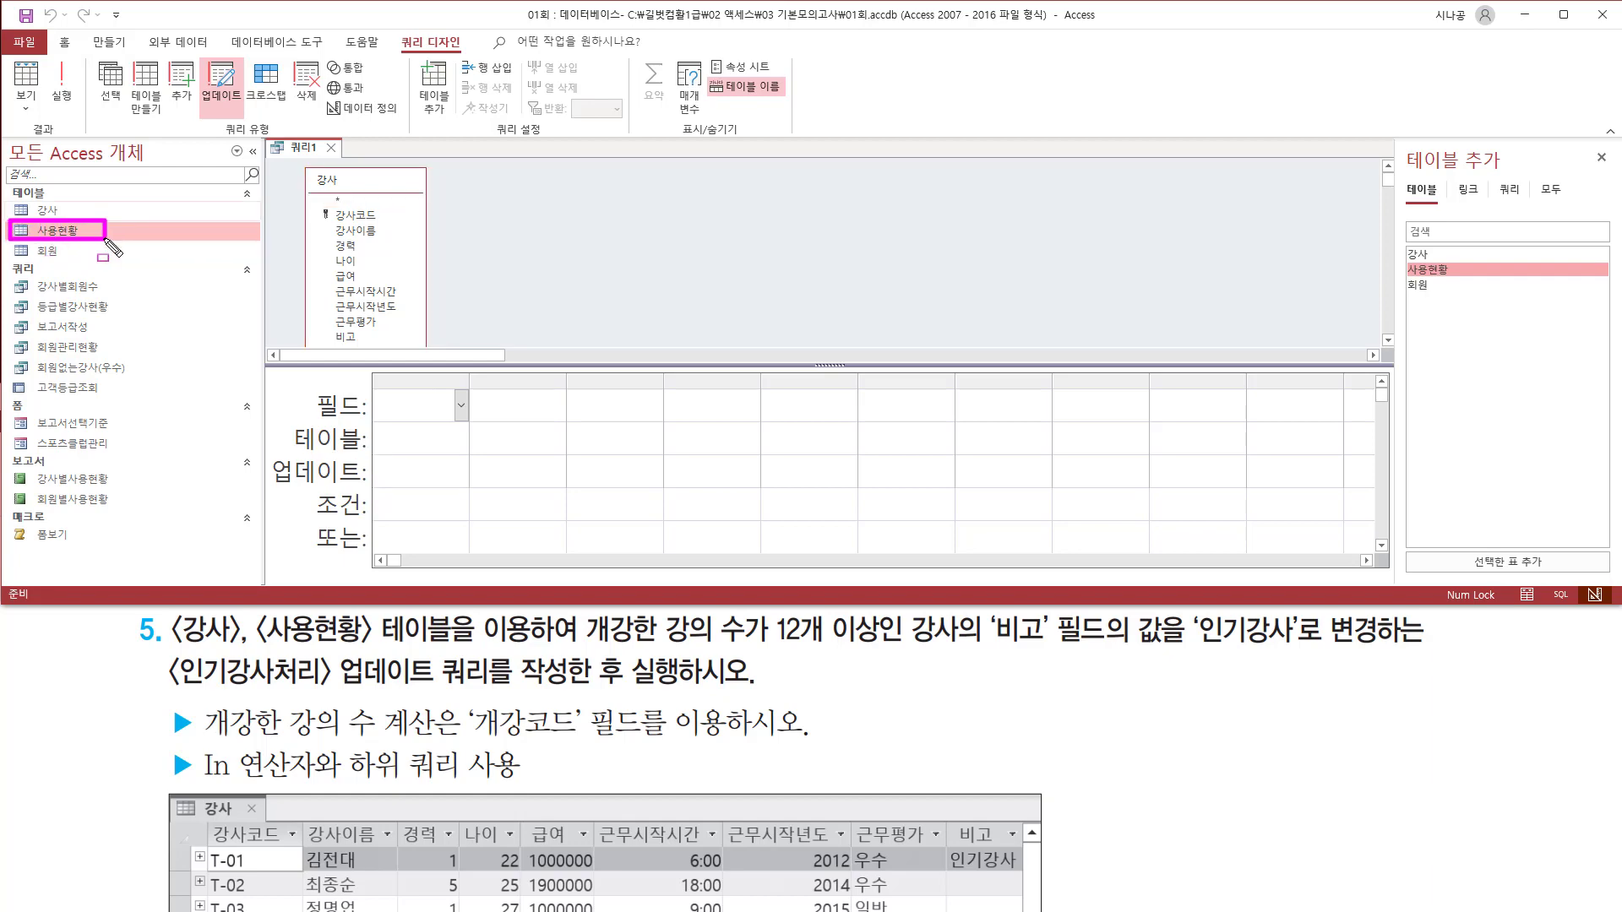
double_click(83, 231)
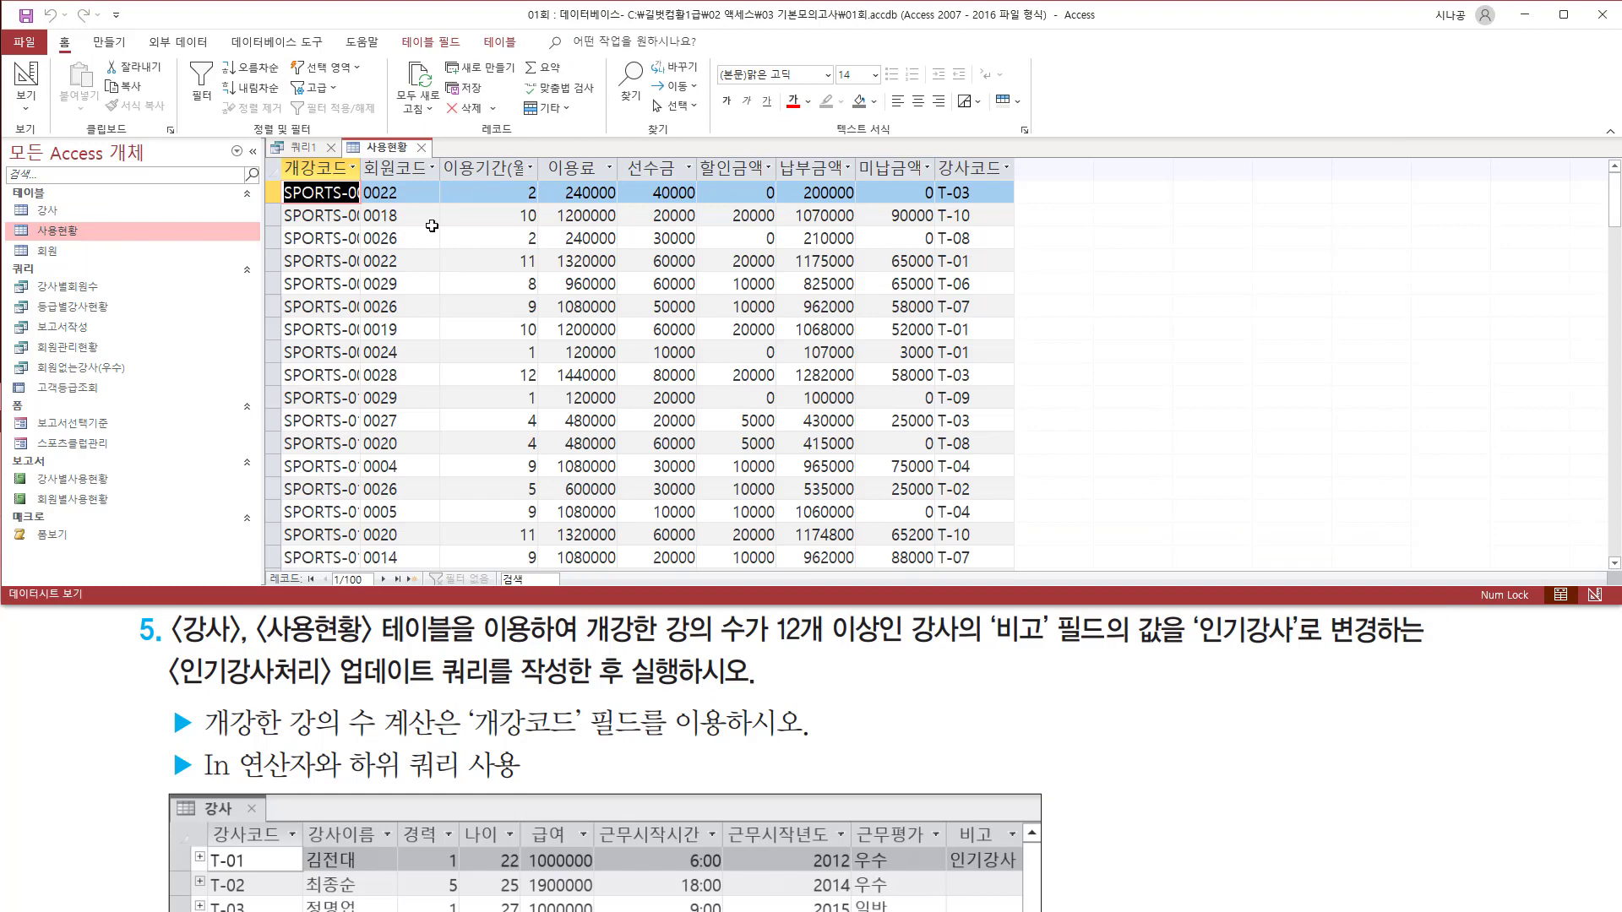
mouse_move(351, 137)
left_mouse_down()
mouse_move(385, 160)
mouse_move(434, 156)
left_mouse_up()
mouse_move(285, 159)
left_mouse_down()
mouse_move(350, 354)
mouse_move(423, 338)
mouse_move(427, 353)
mouse_move(1011, 379)
mouse_move(1012, 563)
left_mouse_up()
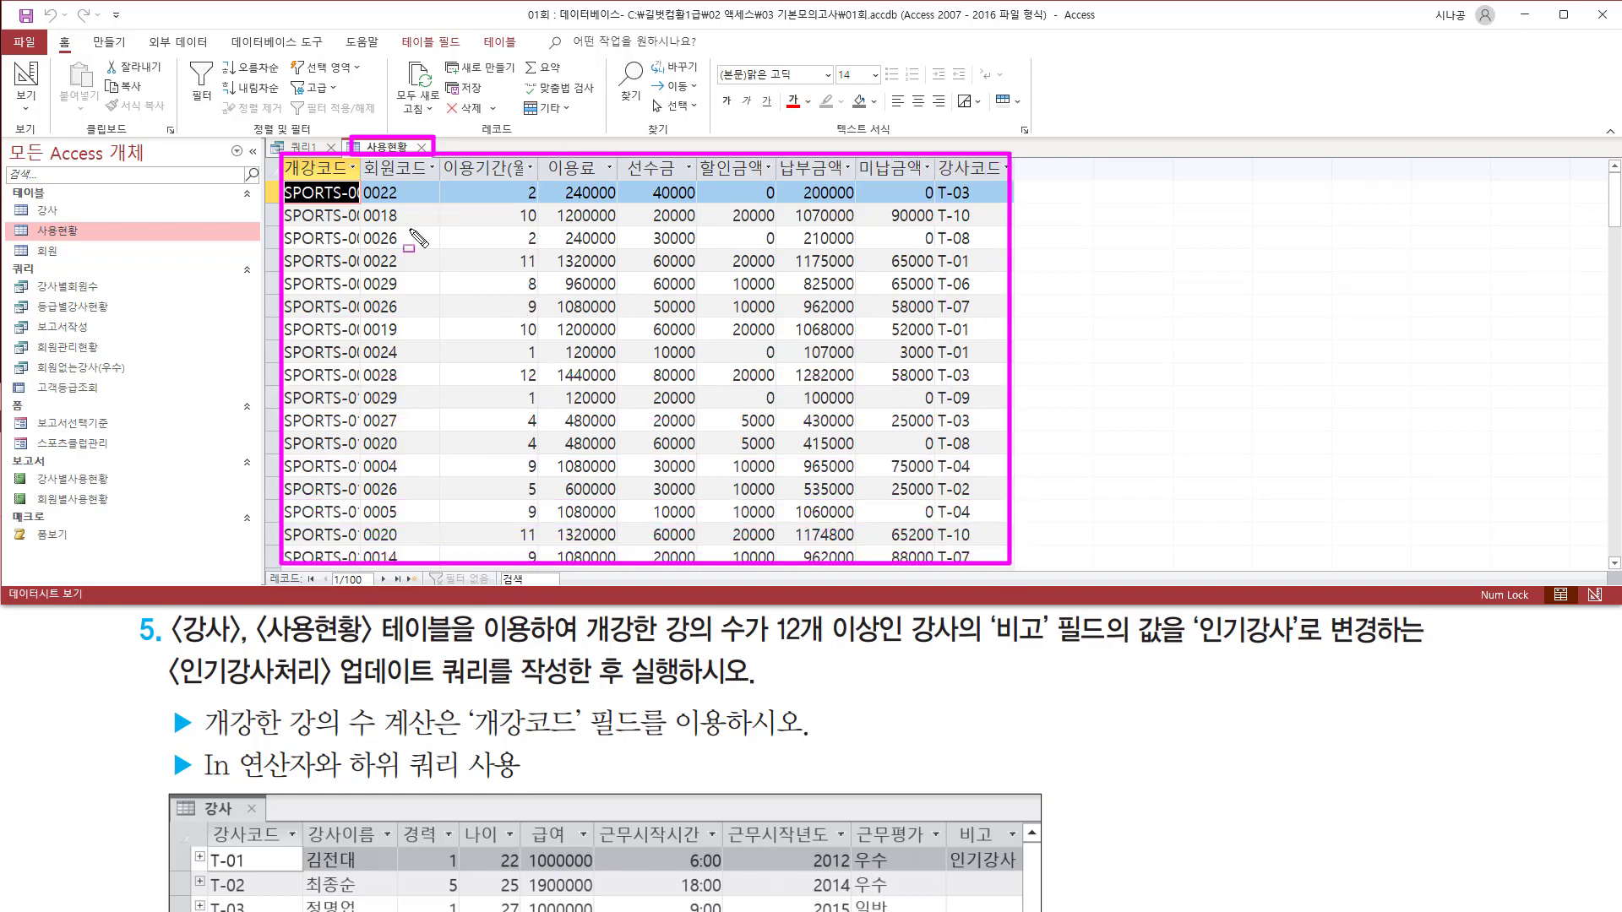
key("Escape")
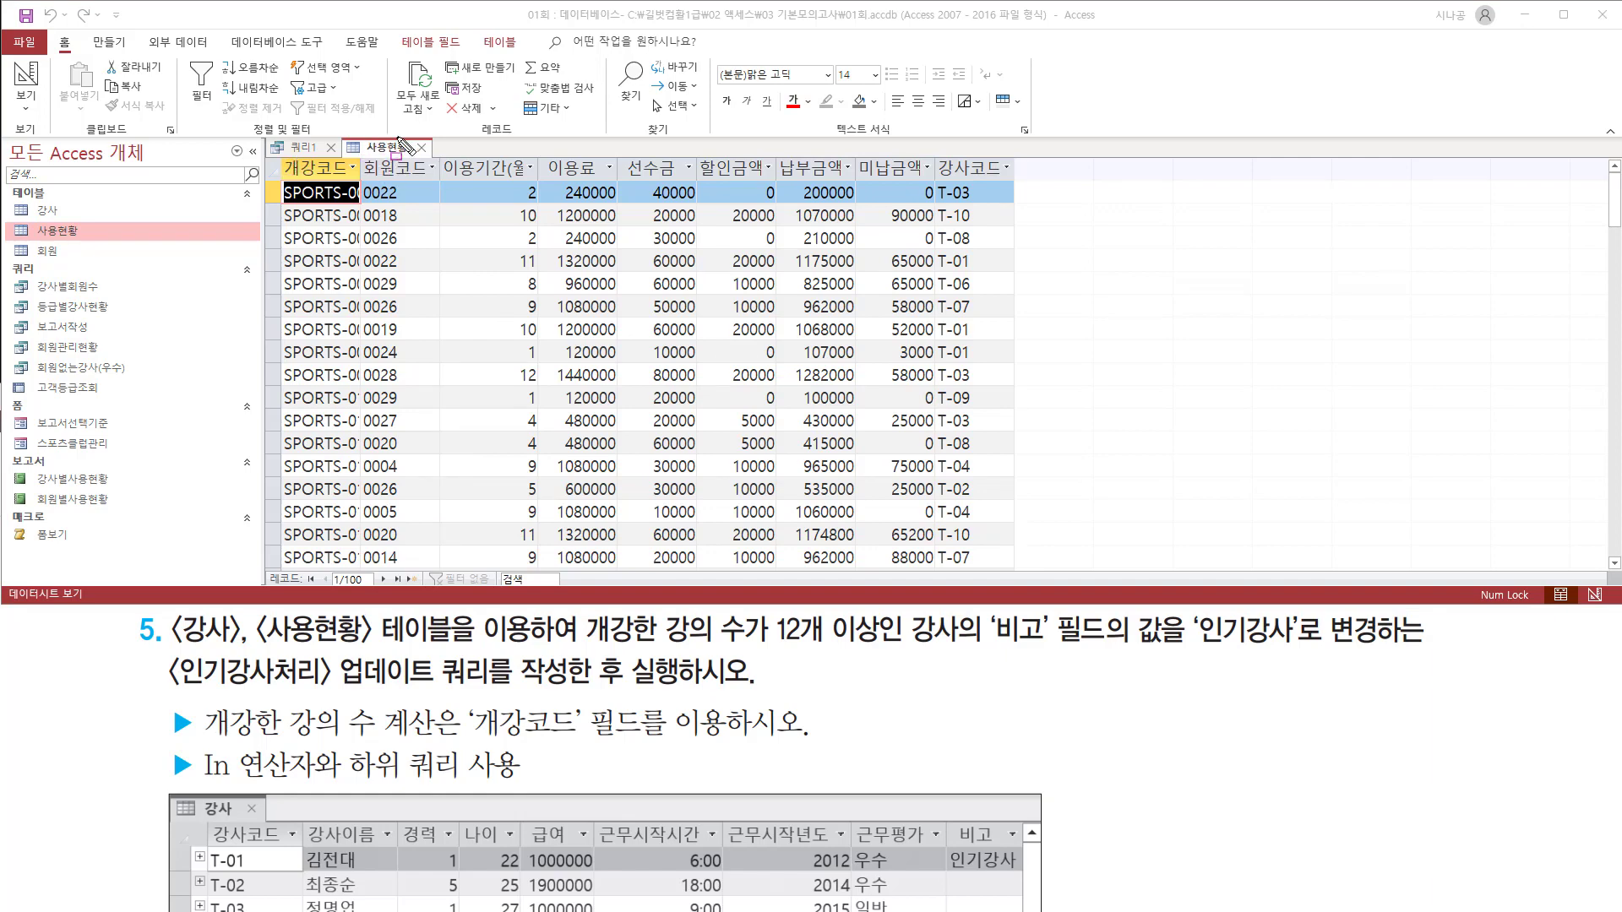
mouse_move(284, 157)
left_mouse_down()
mouse_move(374, 203)
mouse_move(364, 568)
left_mouse_up()
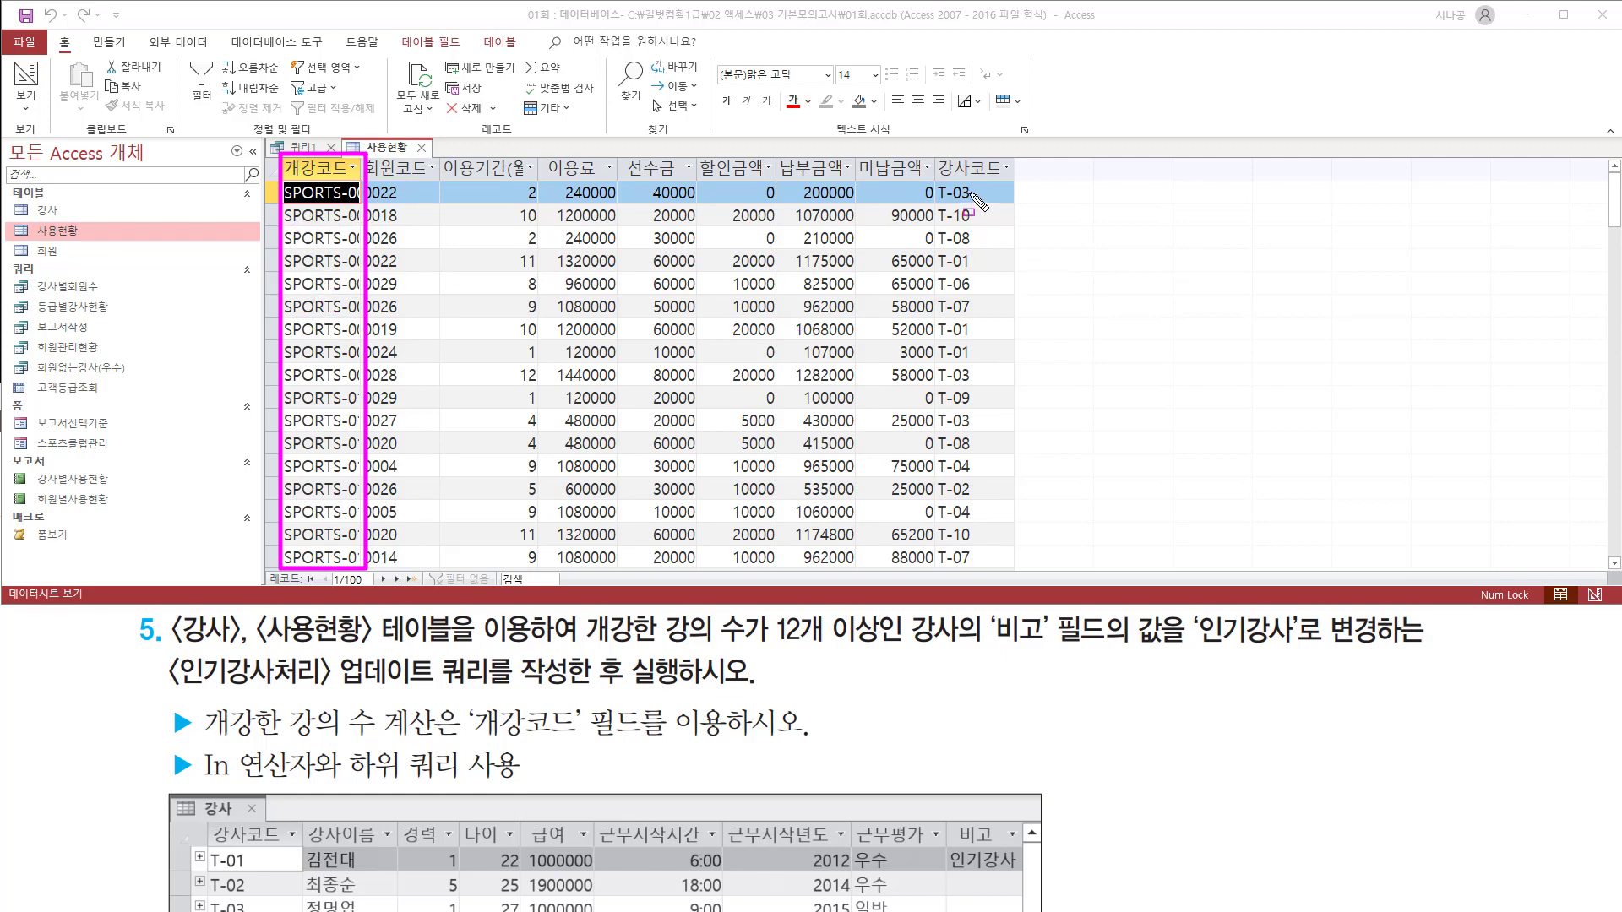
left_click_drag(932, 162, 1025, 575)
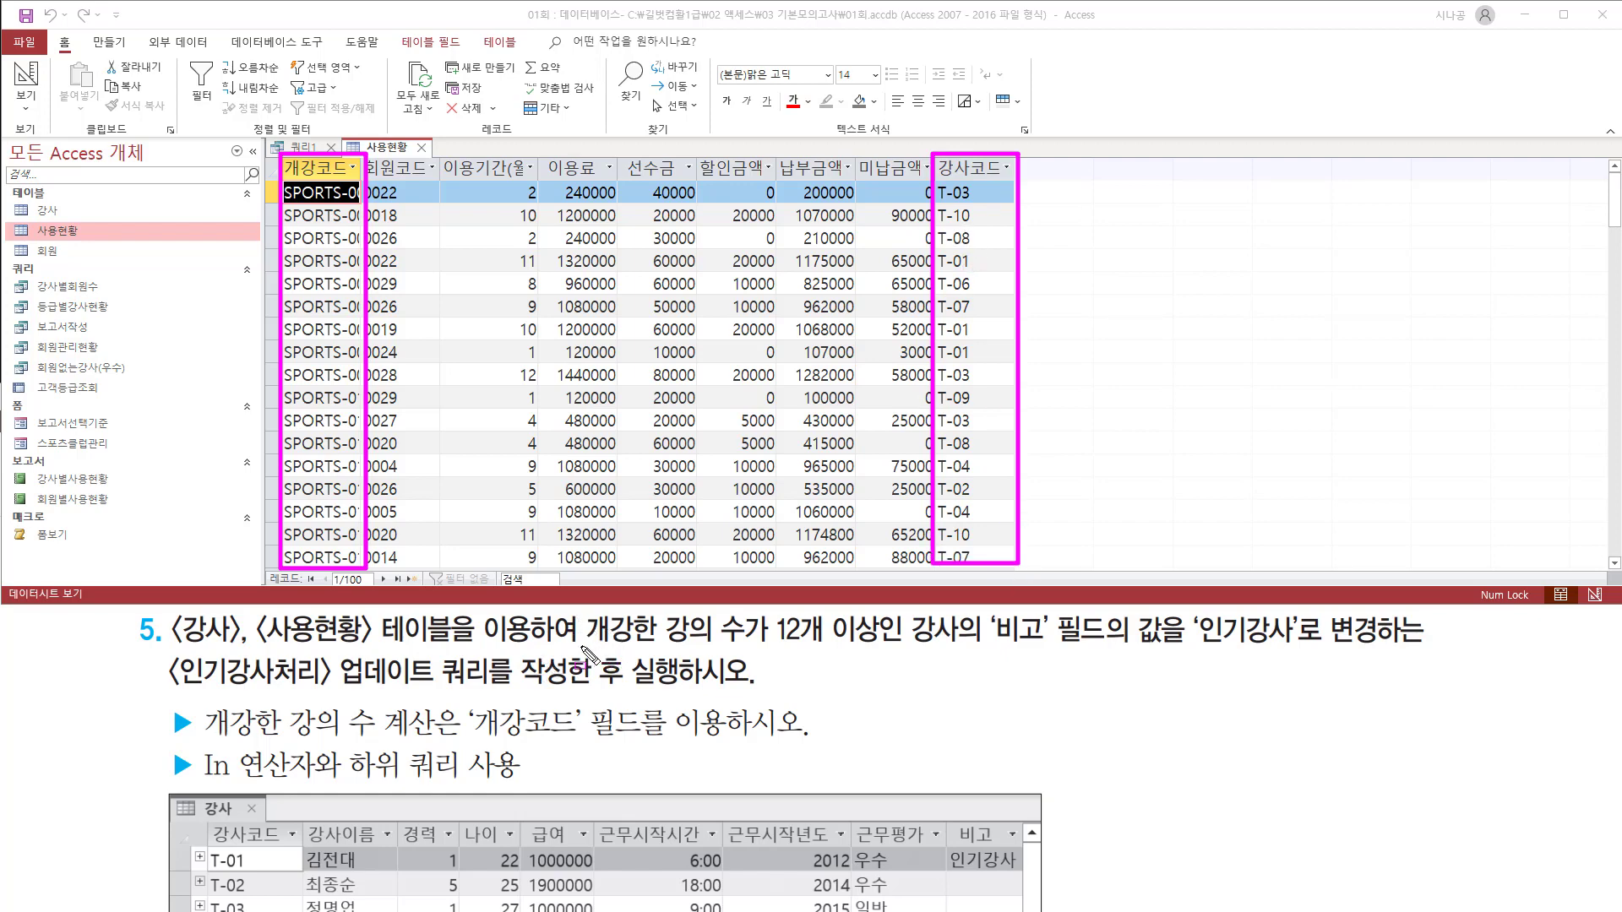
mouse_move(581, 648)
left_mouse_down()
mouse_move(877, 647)
mouse_move(885, 613)
mouse_move(963, 647)
left_mouse_up()
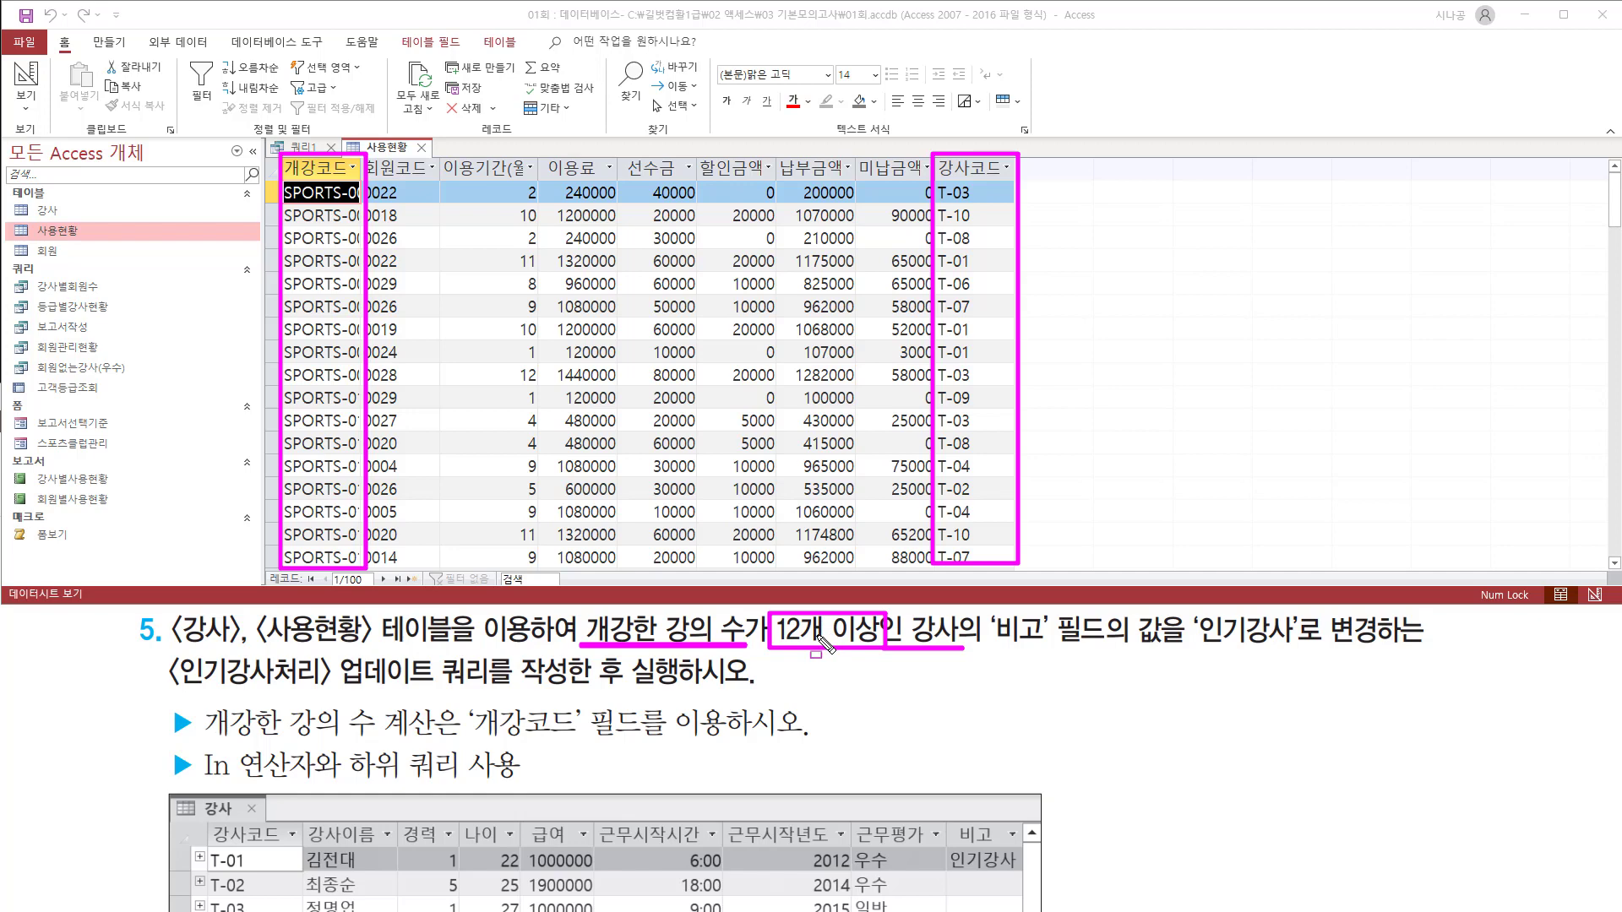
left_click(421, 148)
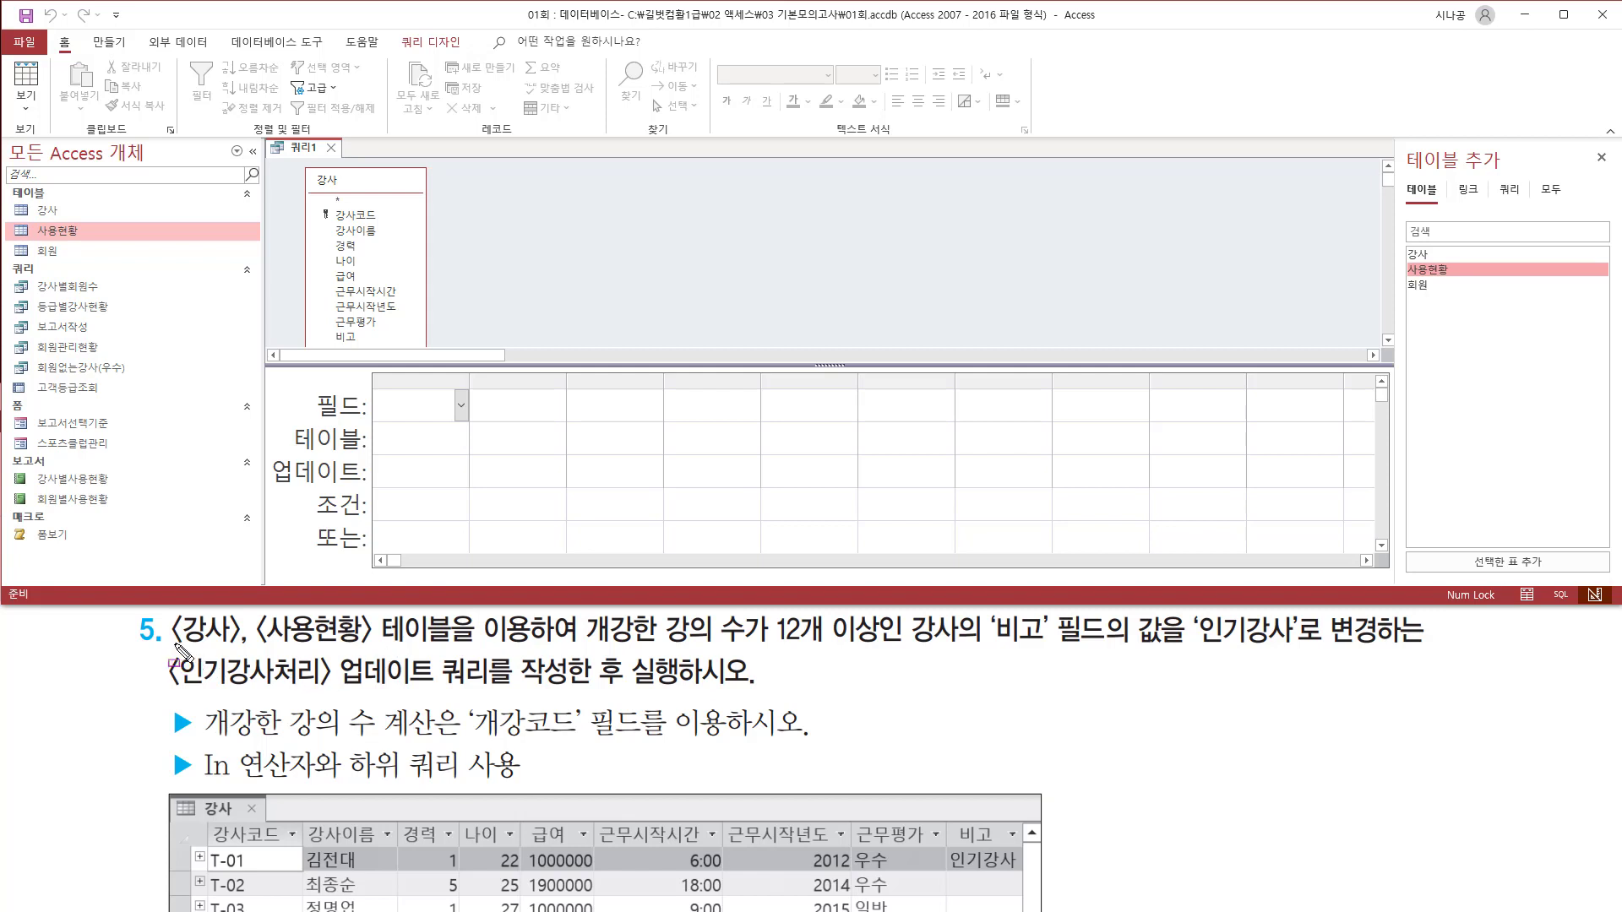
Step: Add the 비고 and 강사코드 fields of the 강사 table to the design grid
left_click_drag(169, 649, 229, 649)
mouse_move(985, 610)
left_mouse_down()
mouse_move(1014, 649)
mouse_move(1304, 648)
left_mouse_up()
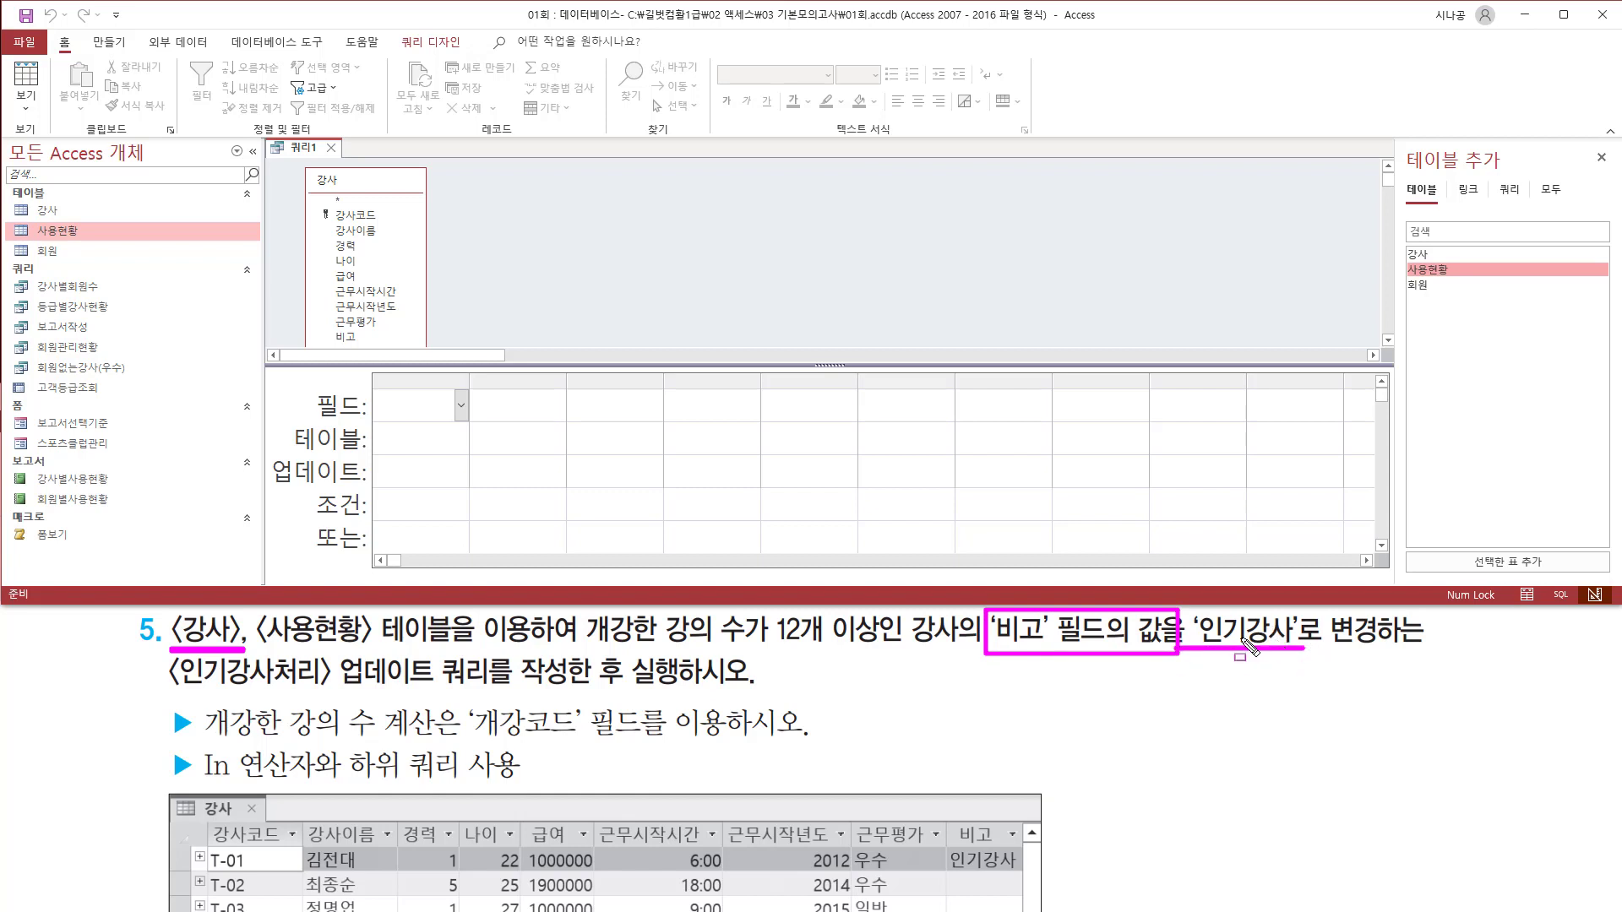
left_click_drag(328, 328, 369, 346)
key("Escape")
left_click(347, 337)
double_click(348, 338)
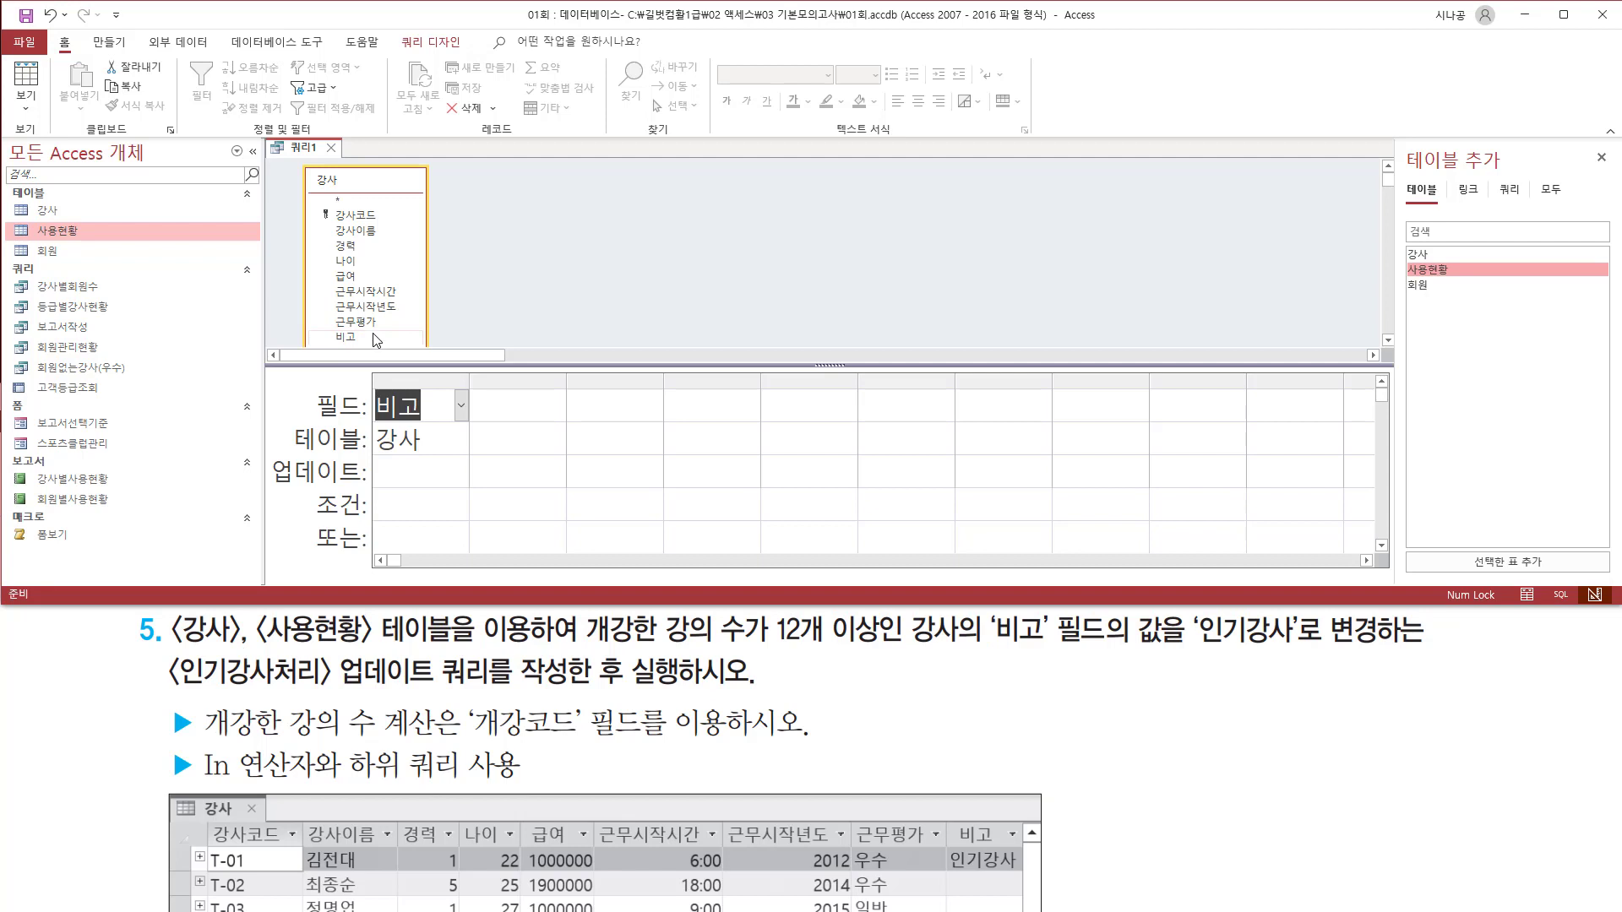
left_click(364, 215)
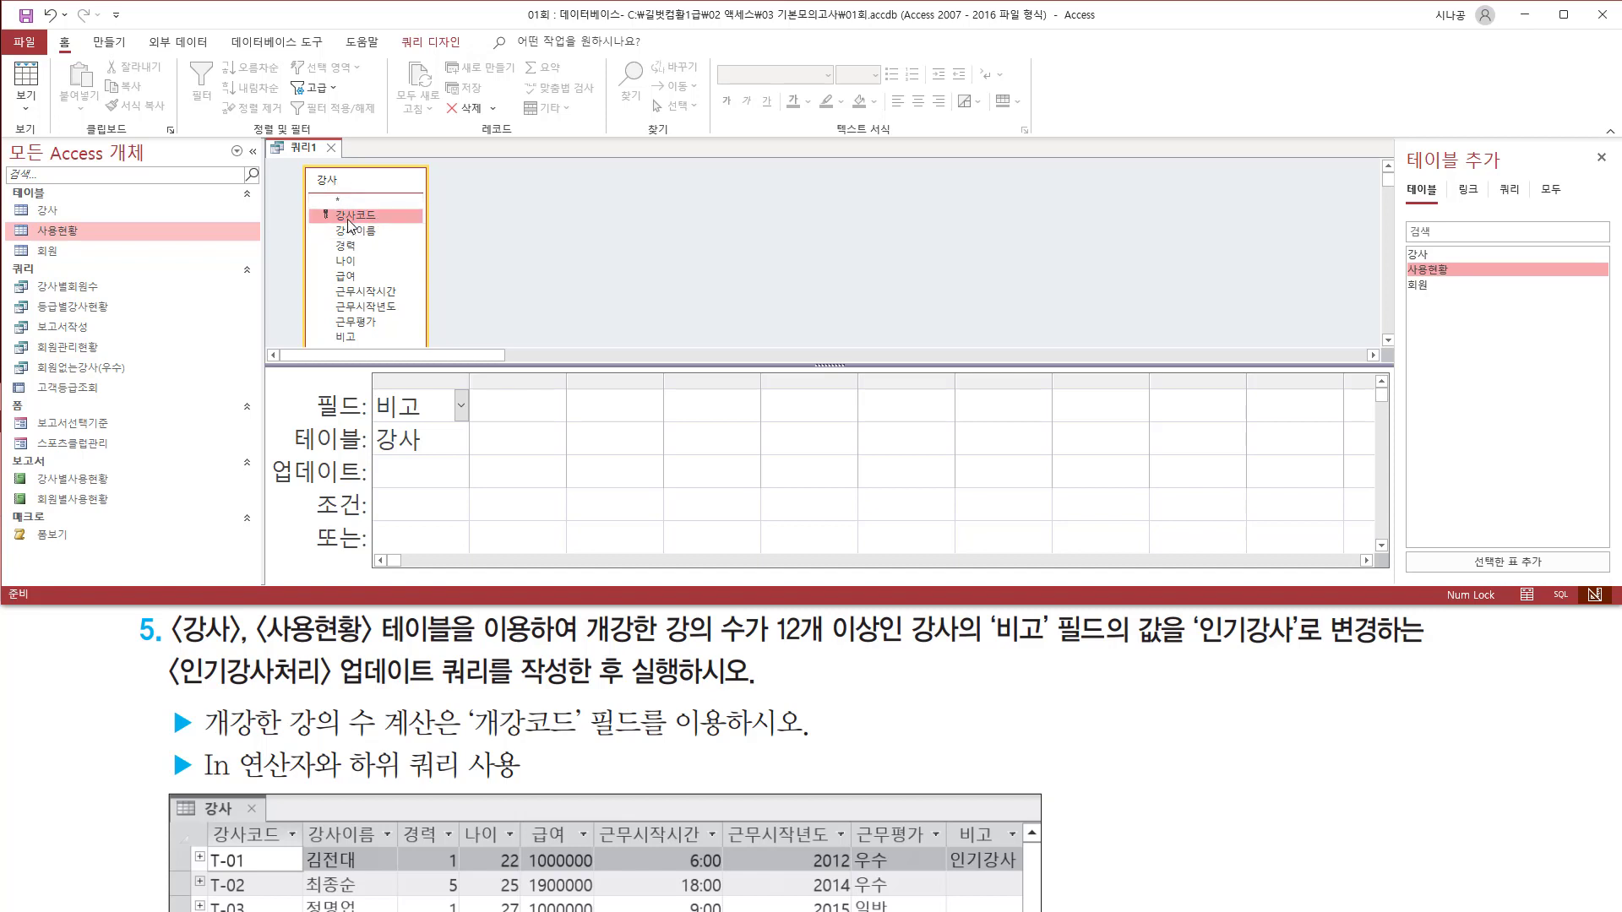
left_click_drag(348, 224, 471, 407)
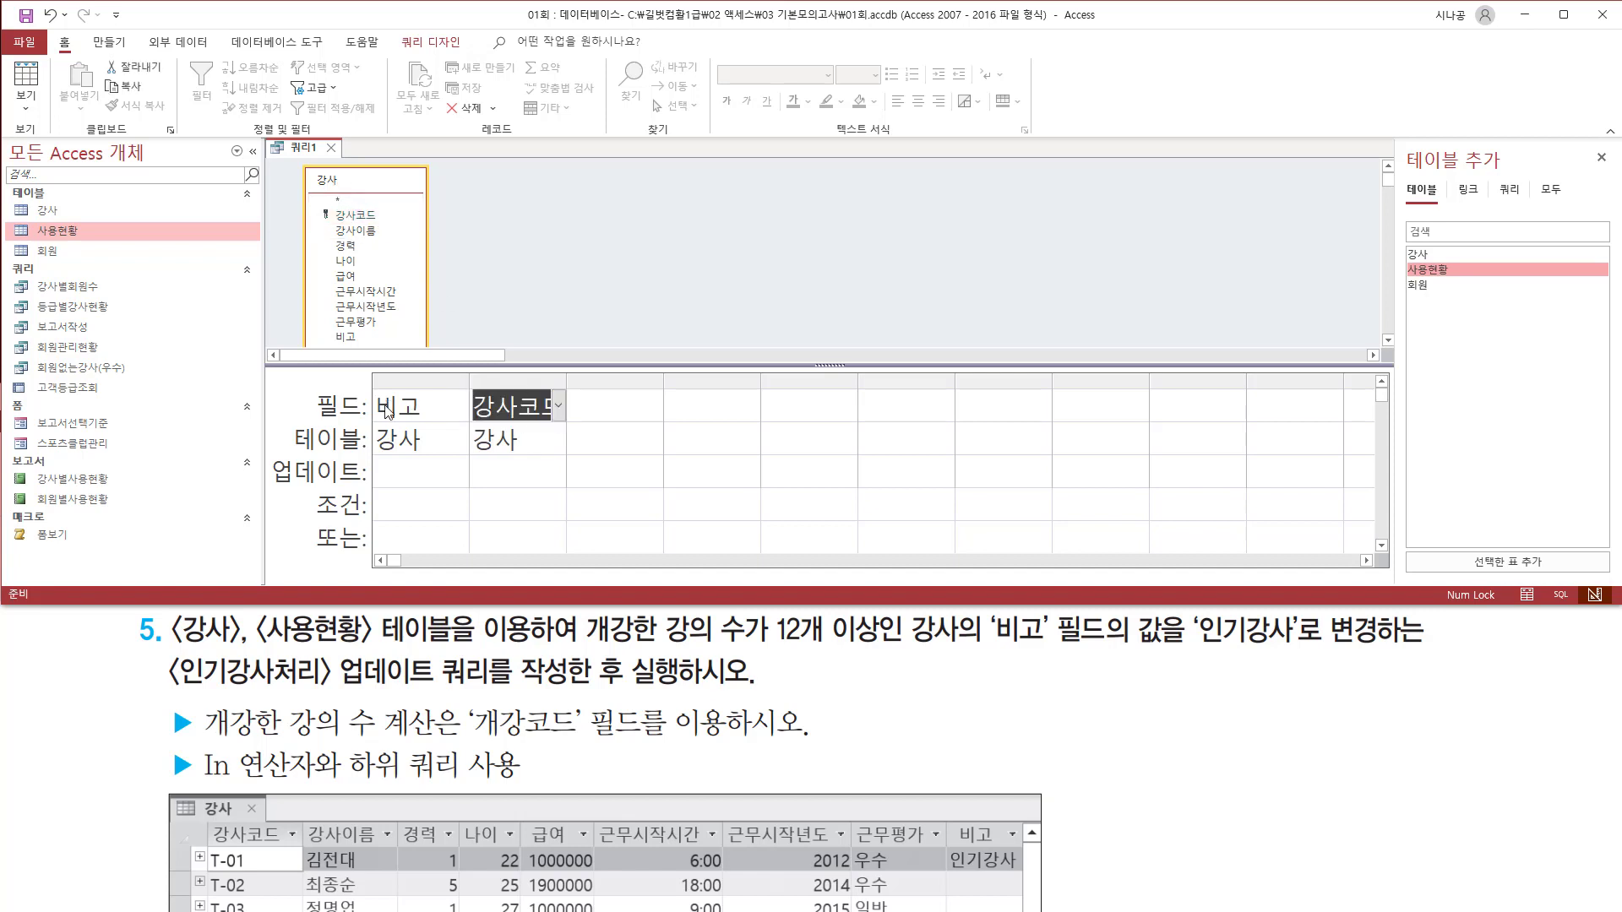
Step: Set the 비고 field's update value to "인기강사" and widen its column to fit
left_click_drag(372, 388, 426, 421)
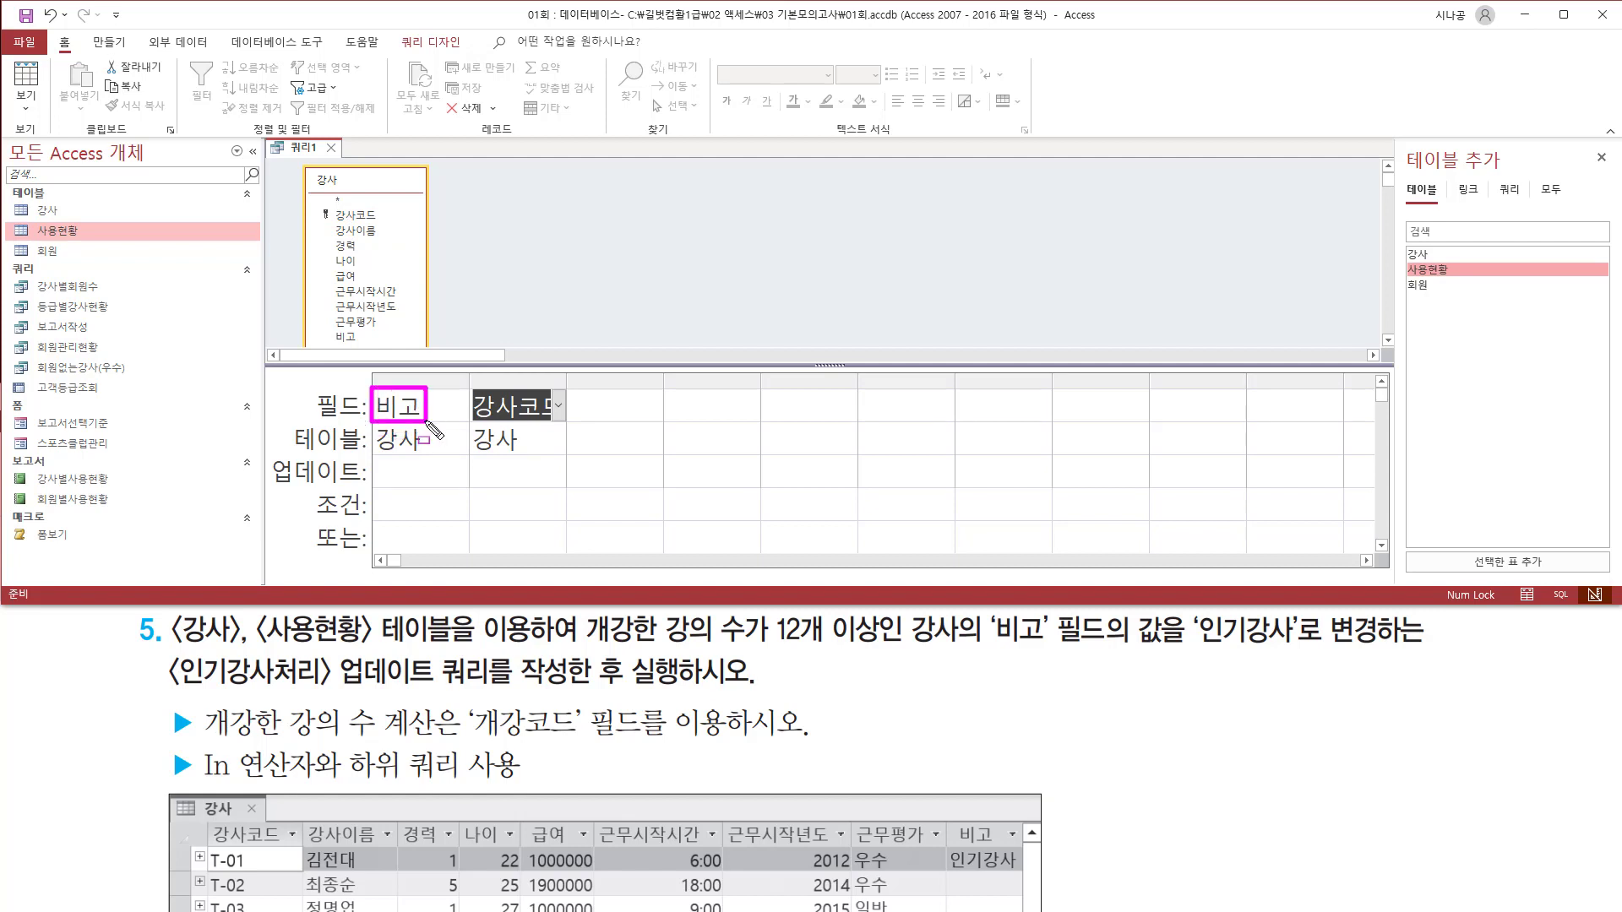
left_click_drag(1193, 649, 1313, 650)
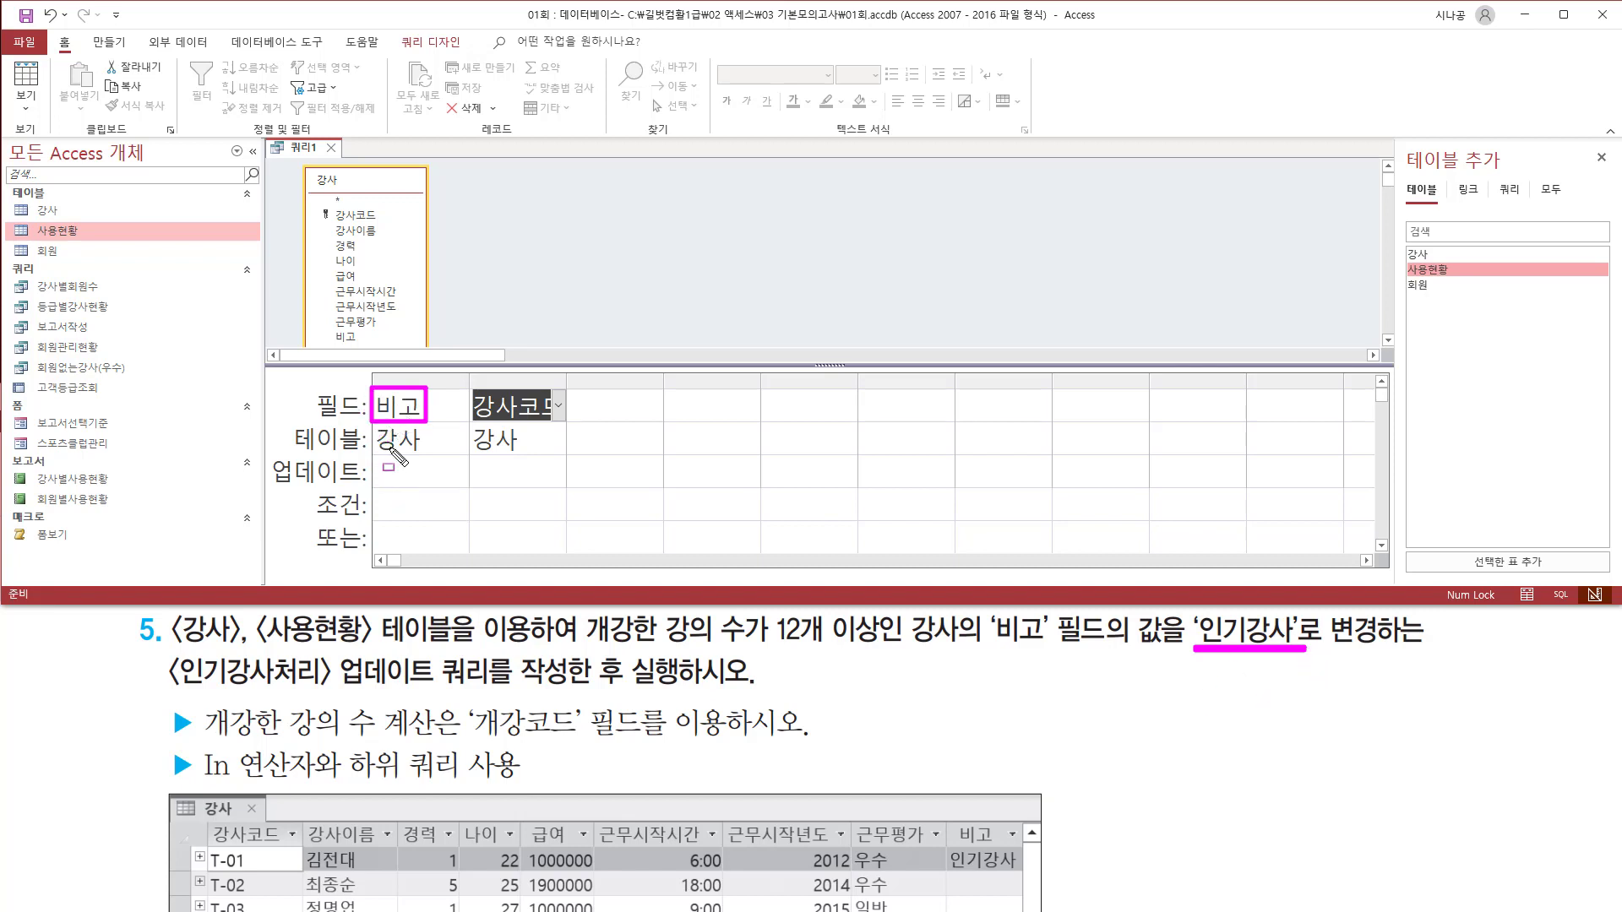
left_click_drag(372, 458, 459, 487)
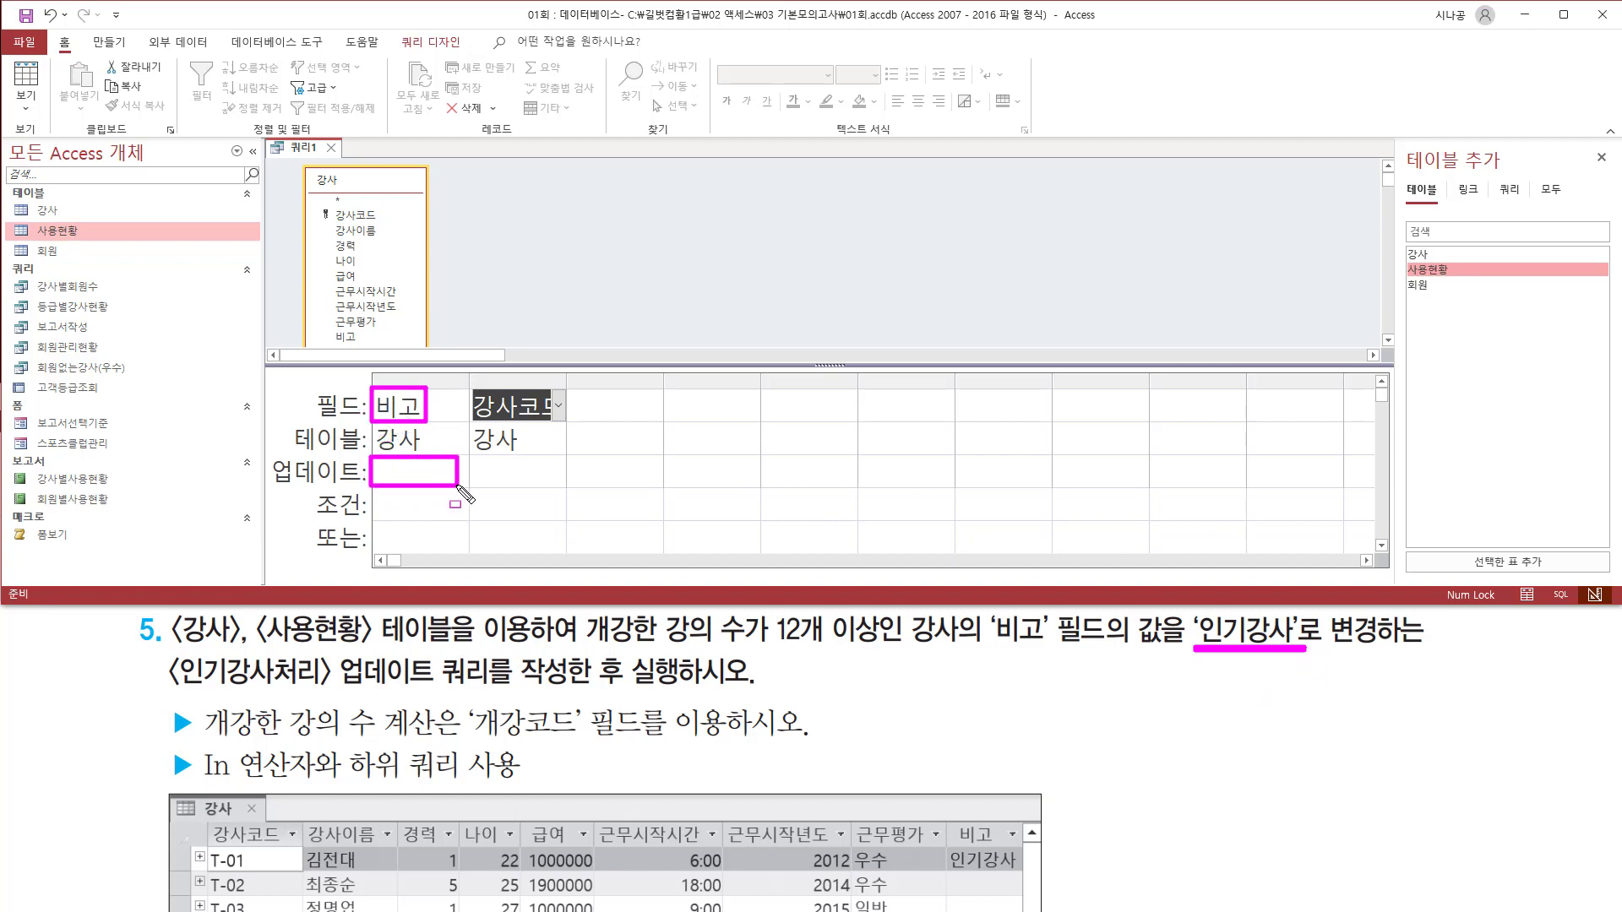
key("Escape")
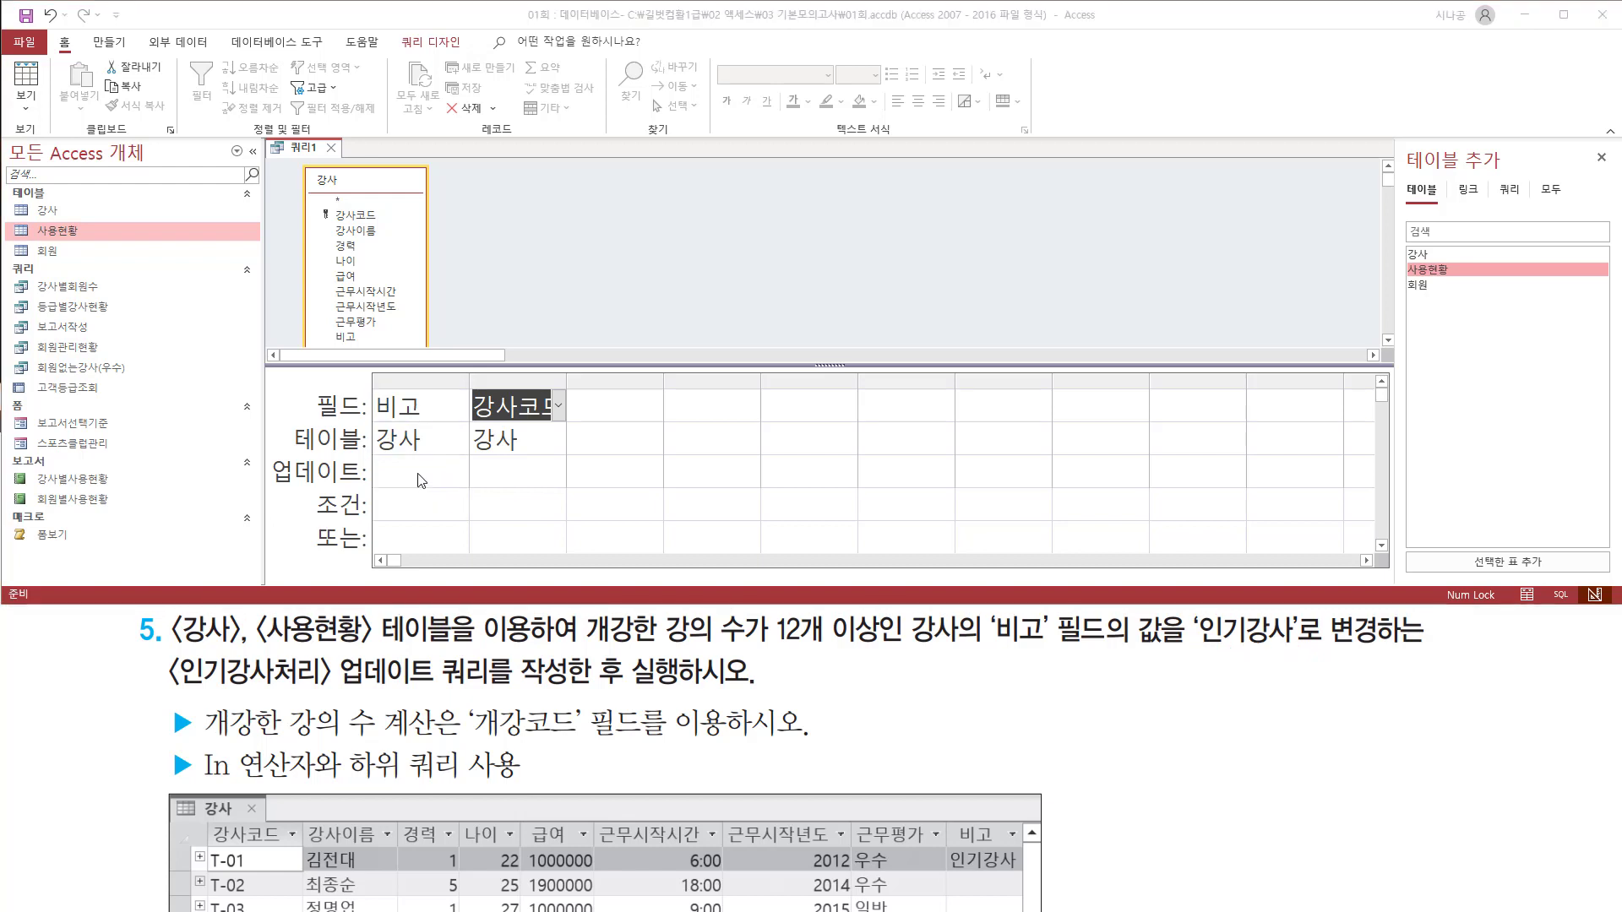
left_click(414, 474)
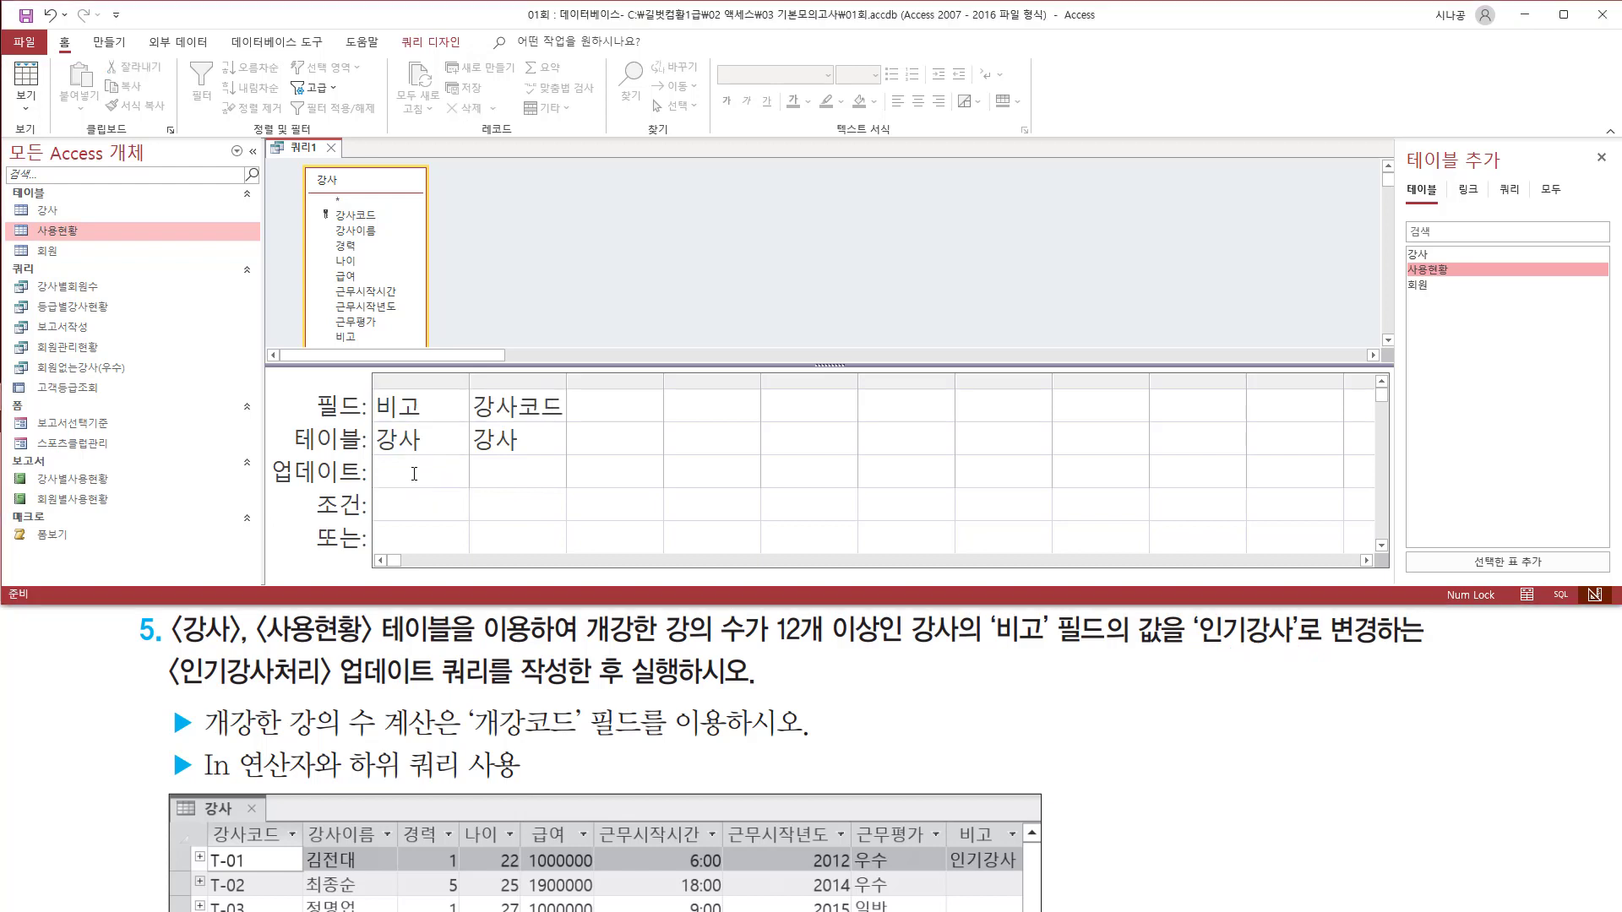
type("\"인기사")
key("BackSpace")
type("강사")
left_click_drag(470, 387, 518, 385)
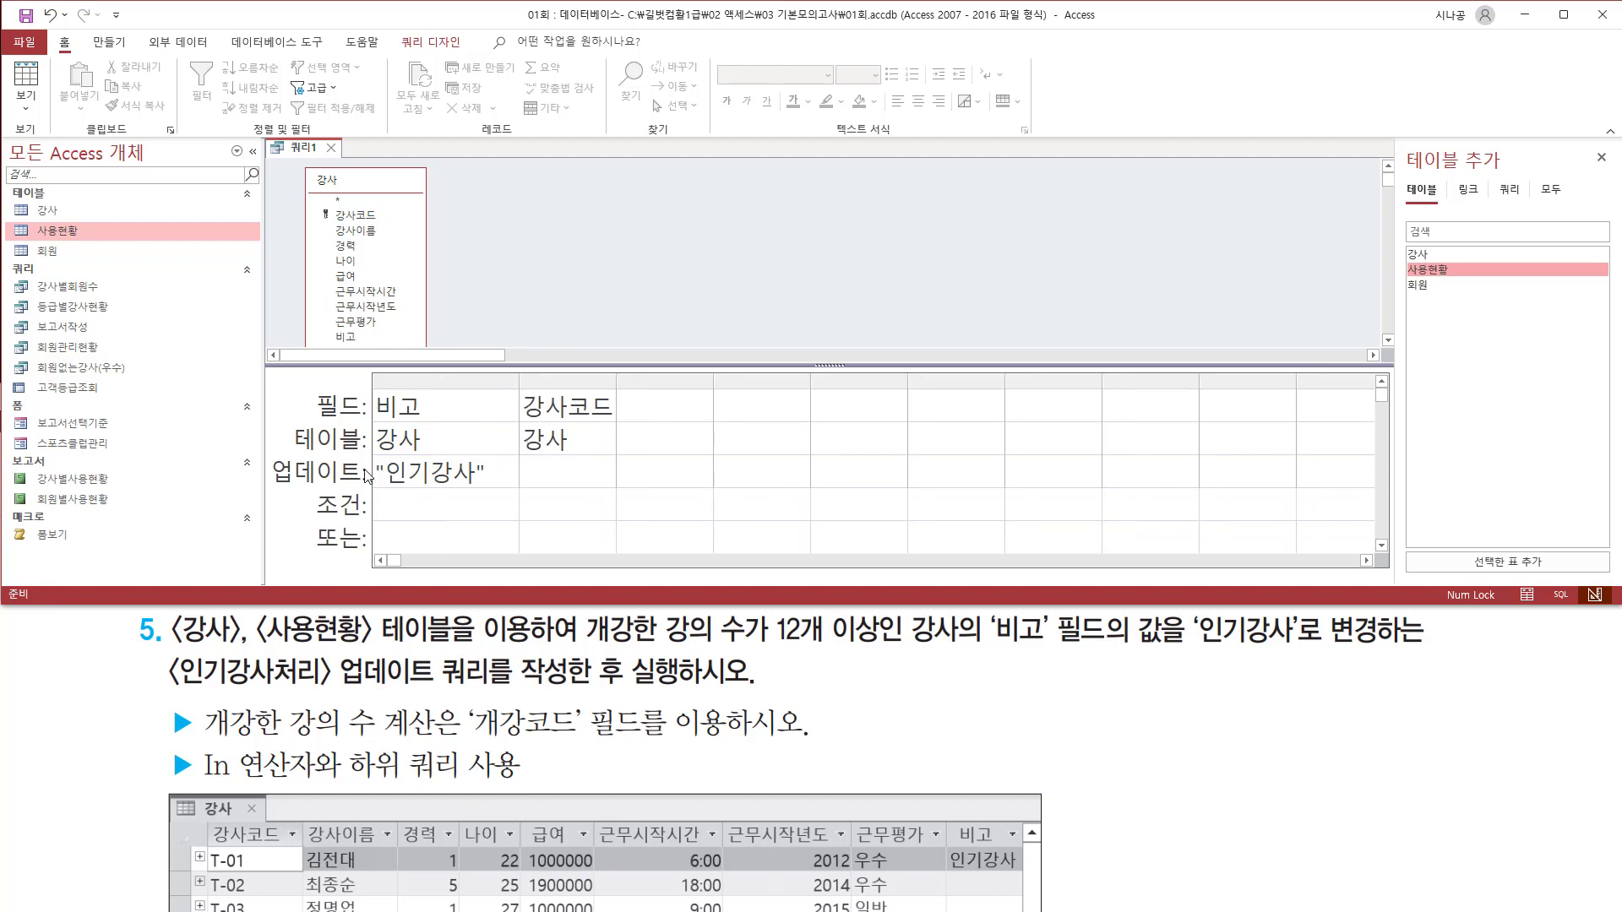
left_click_drag(375, 488, 482, 486)
left_click_drag(269, 459, 370, 490)
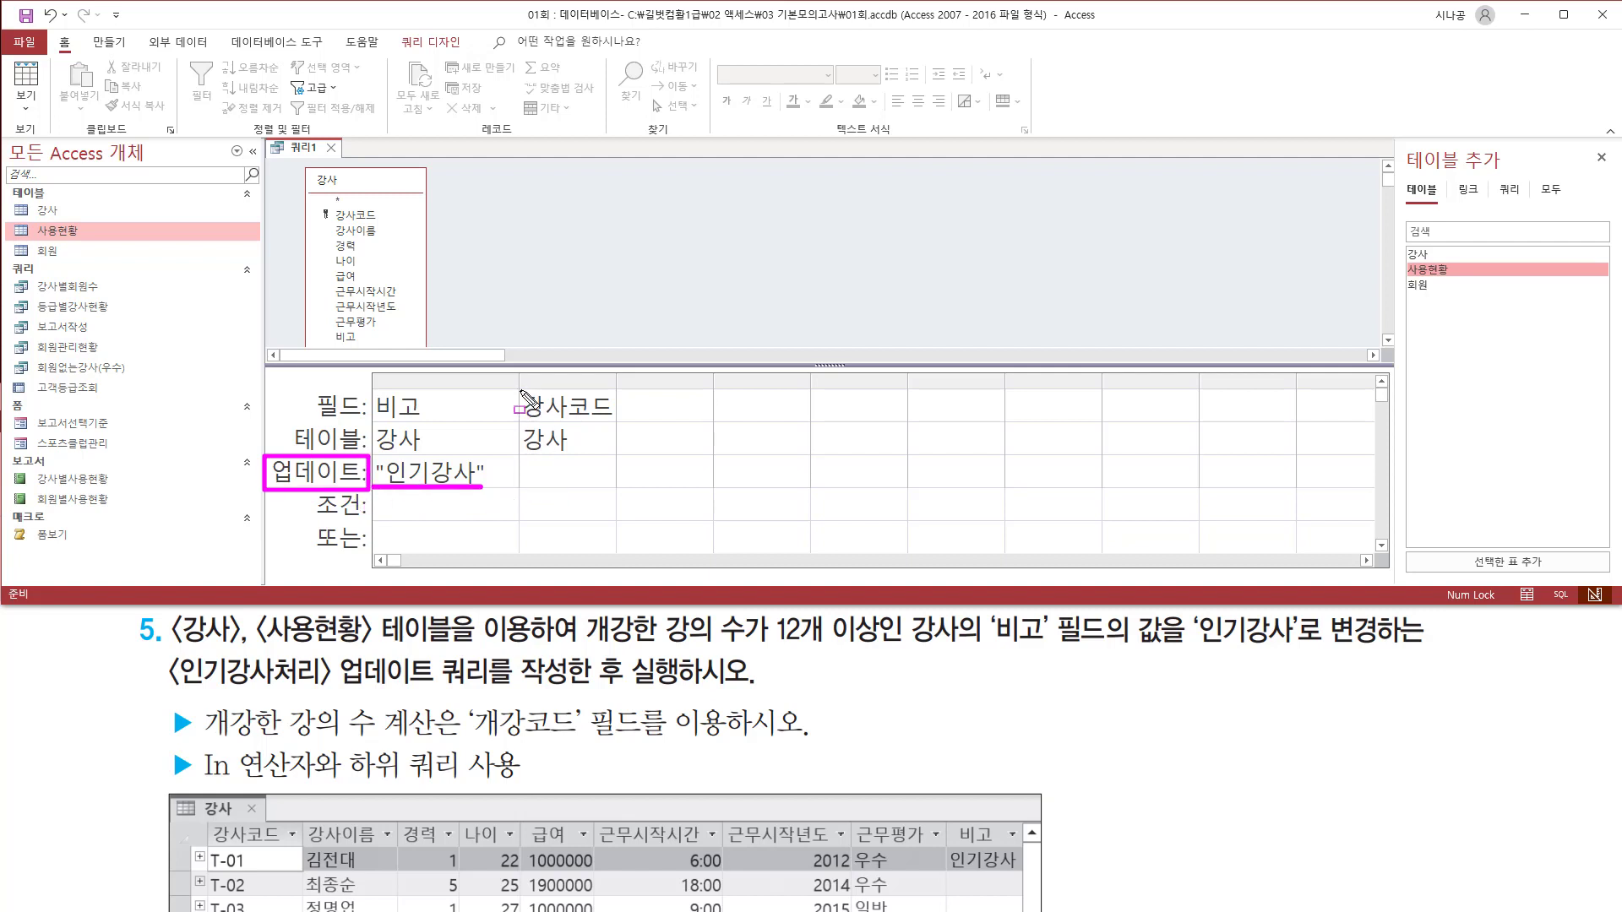
mouse_move(518, 389)
left_mouse_down()
mouse_move(550, 431)
mouse_move(622, 427)
left_mouse_up()
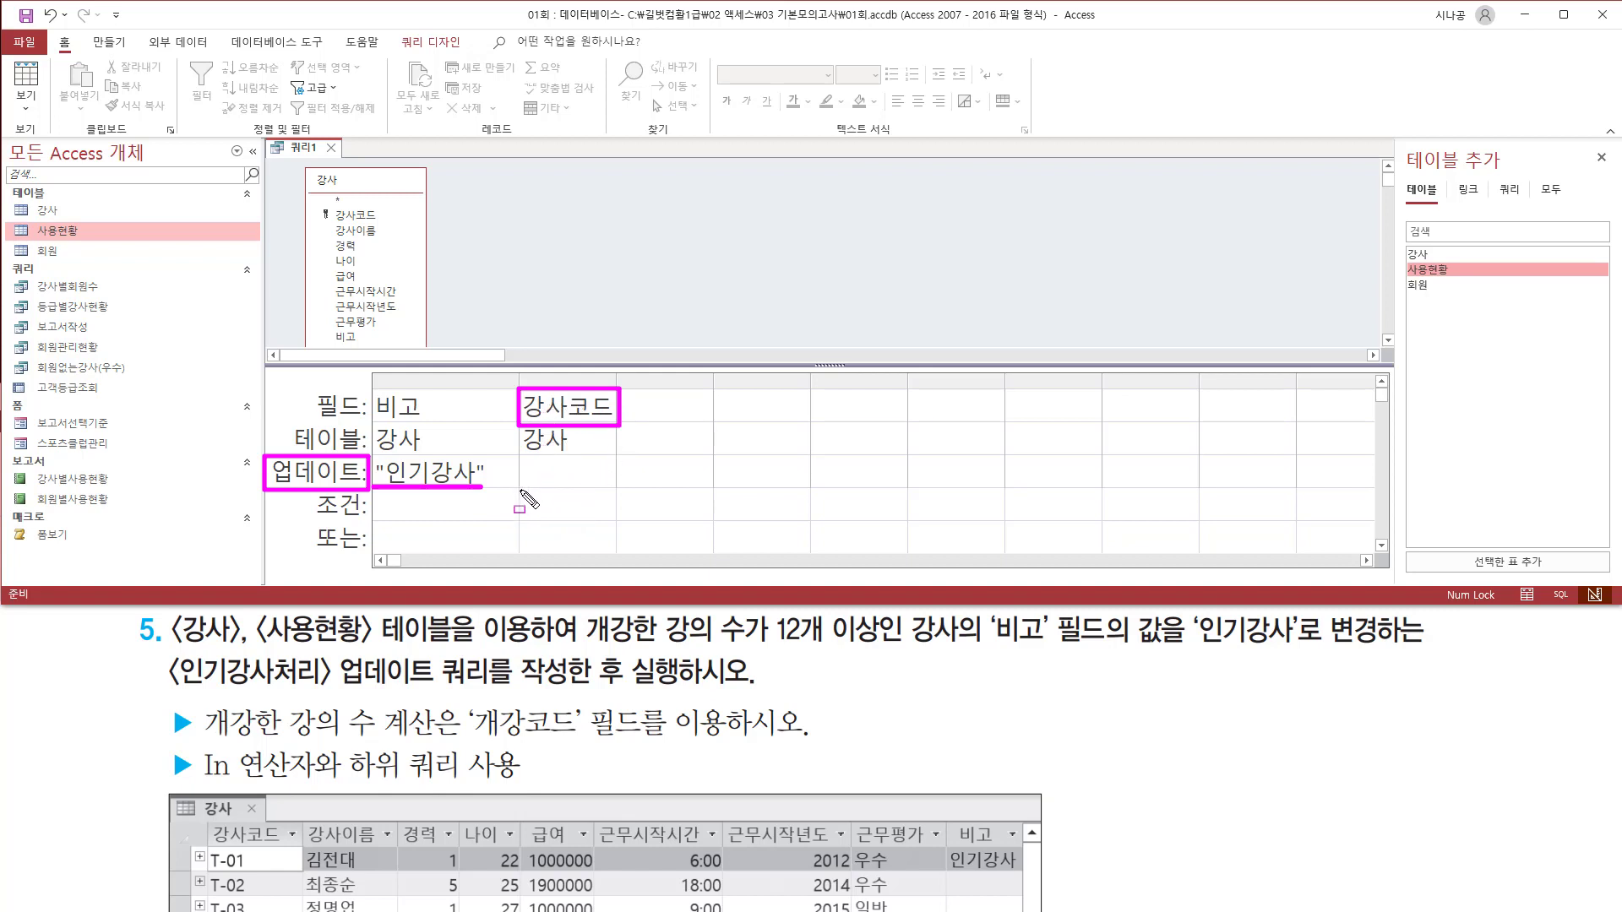
mouse_move(518, 487)
left_mouse_down()
mouse_move(518, 517)
mouse_move(614, 524)
left_mouse_up()
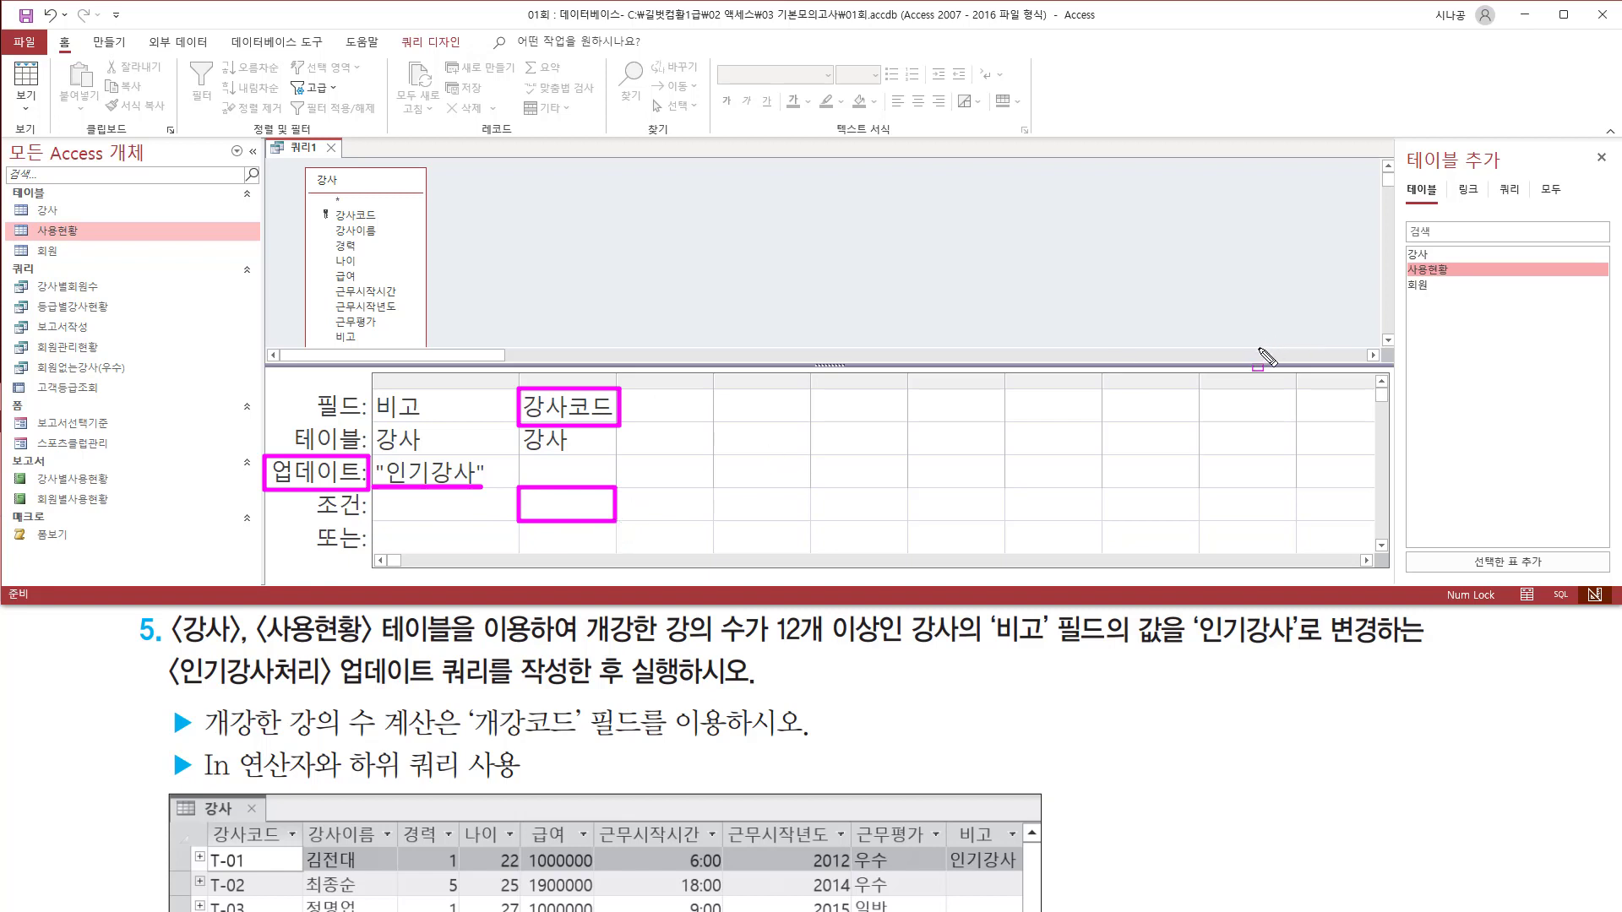
Step: Close the table-adding pane and widen the 강사코드 column of the design grid to make room for a long condition
left_click_drag(1583, 146, 1613, 173)
key("Escape")
left_click(1601, 157)
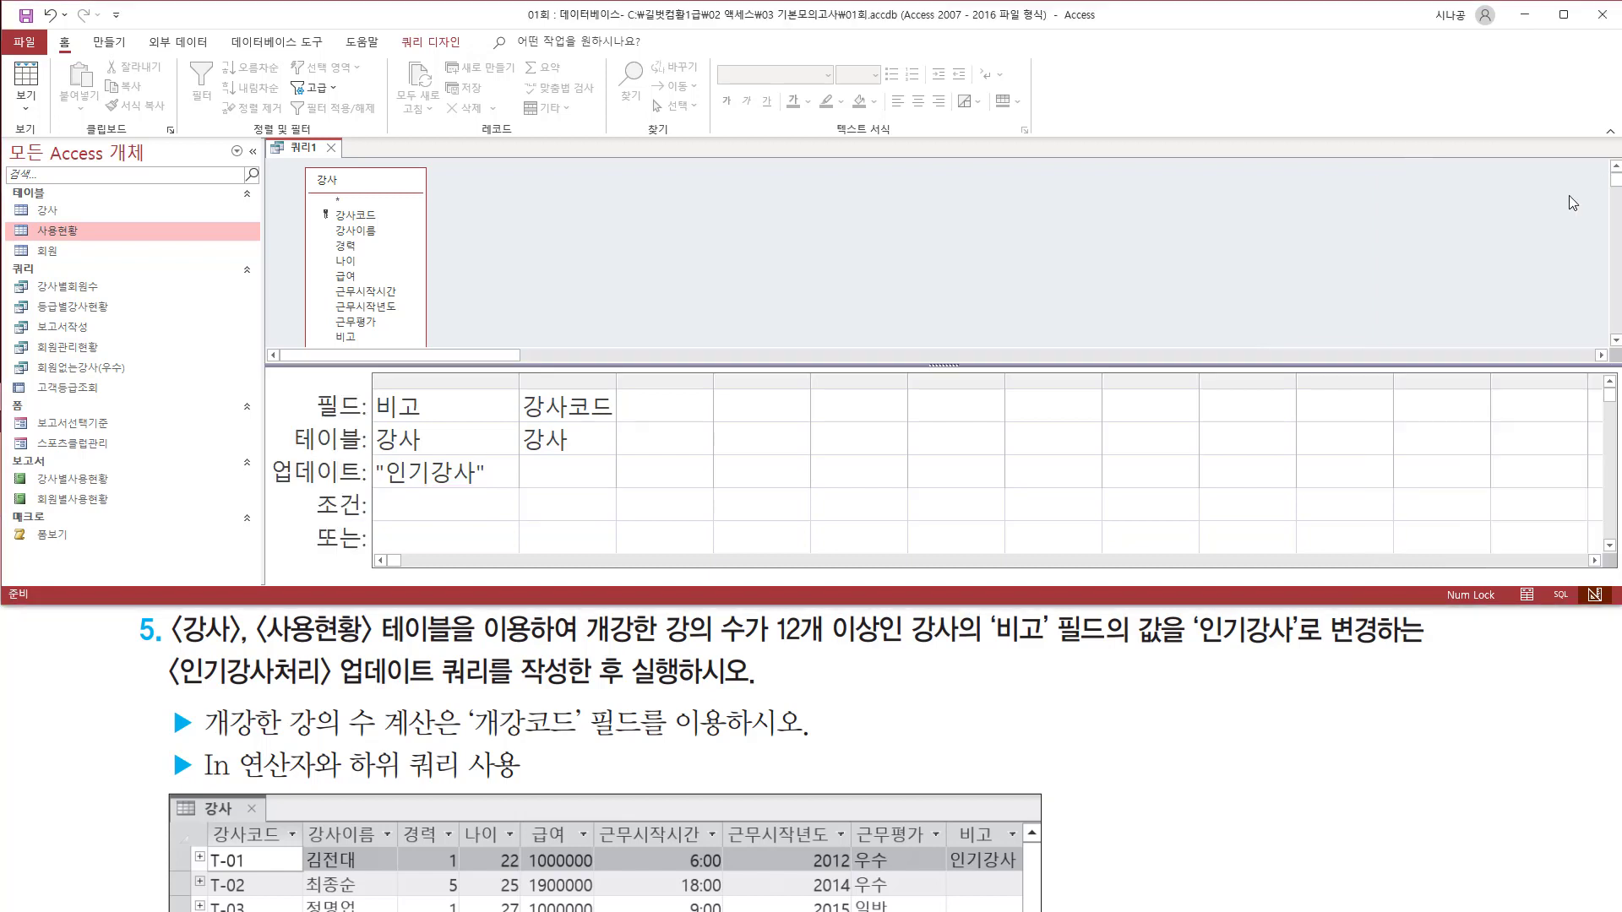
left_click_drag(615, 379, 1332, 379)
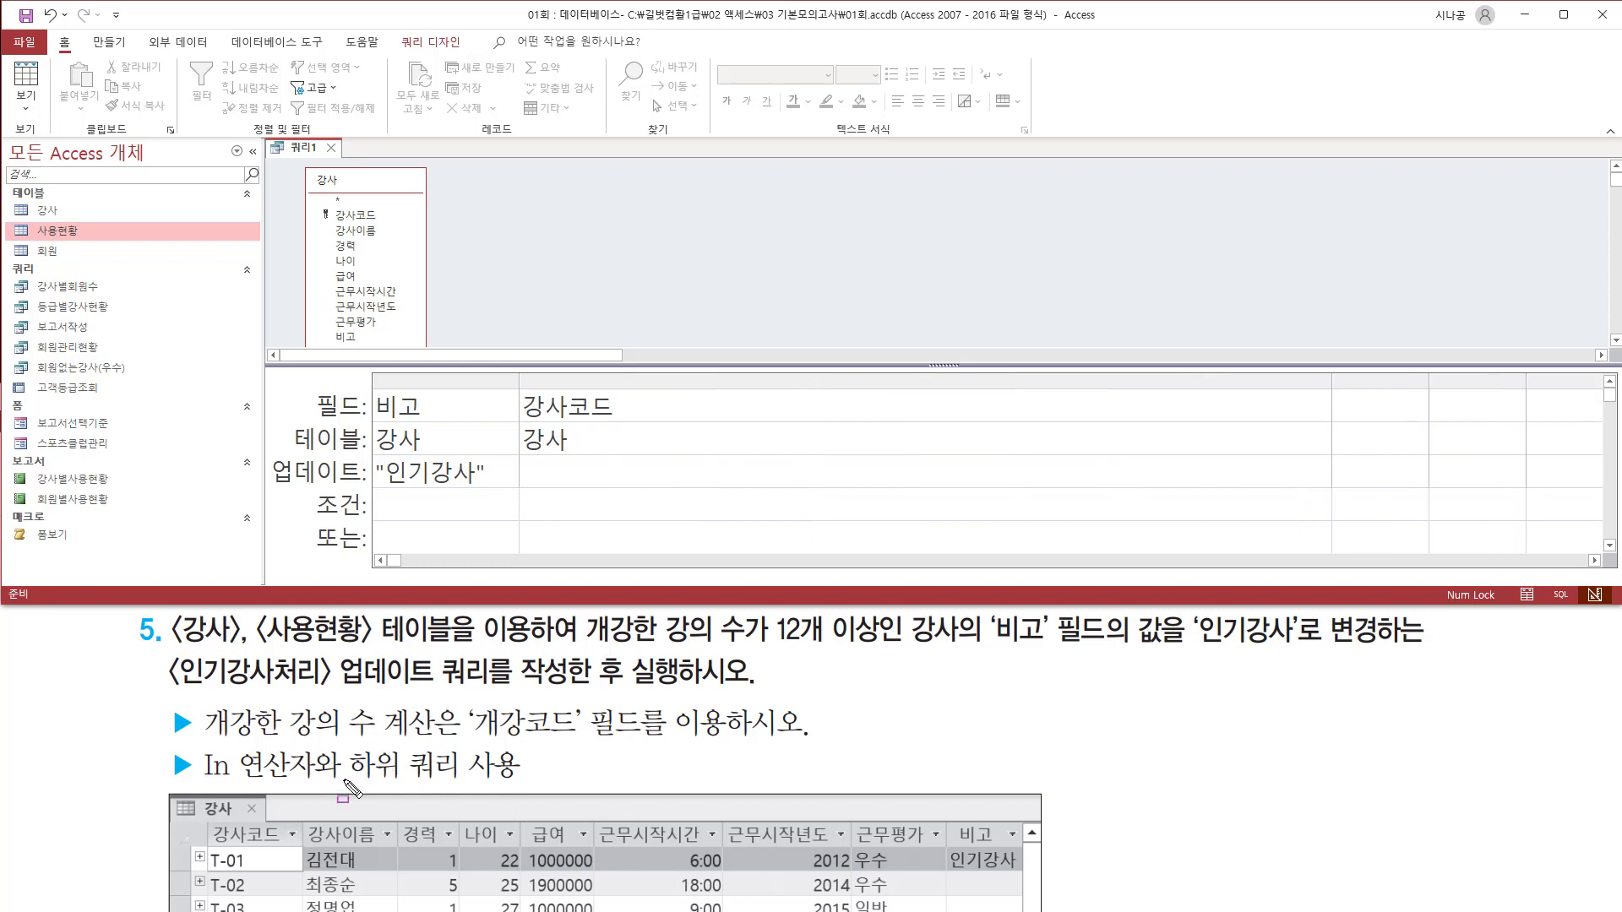
Step: Begin the 강사코드 field's condition with the subquery text "in(select 강사코드 from 사용현황"
left_click_drag(342, 781, 516, 783)
key("Escape")
left_click(565, 503)
left_click_drag(200, 778, 309, 780)
key("Escape")
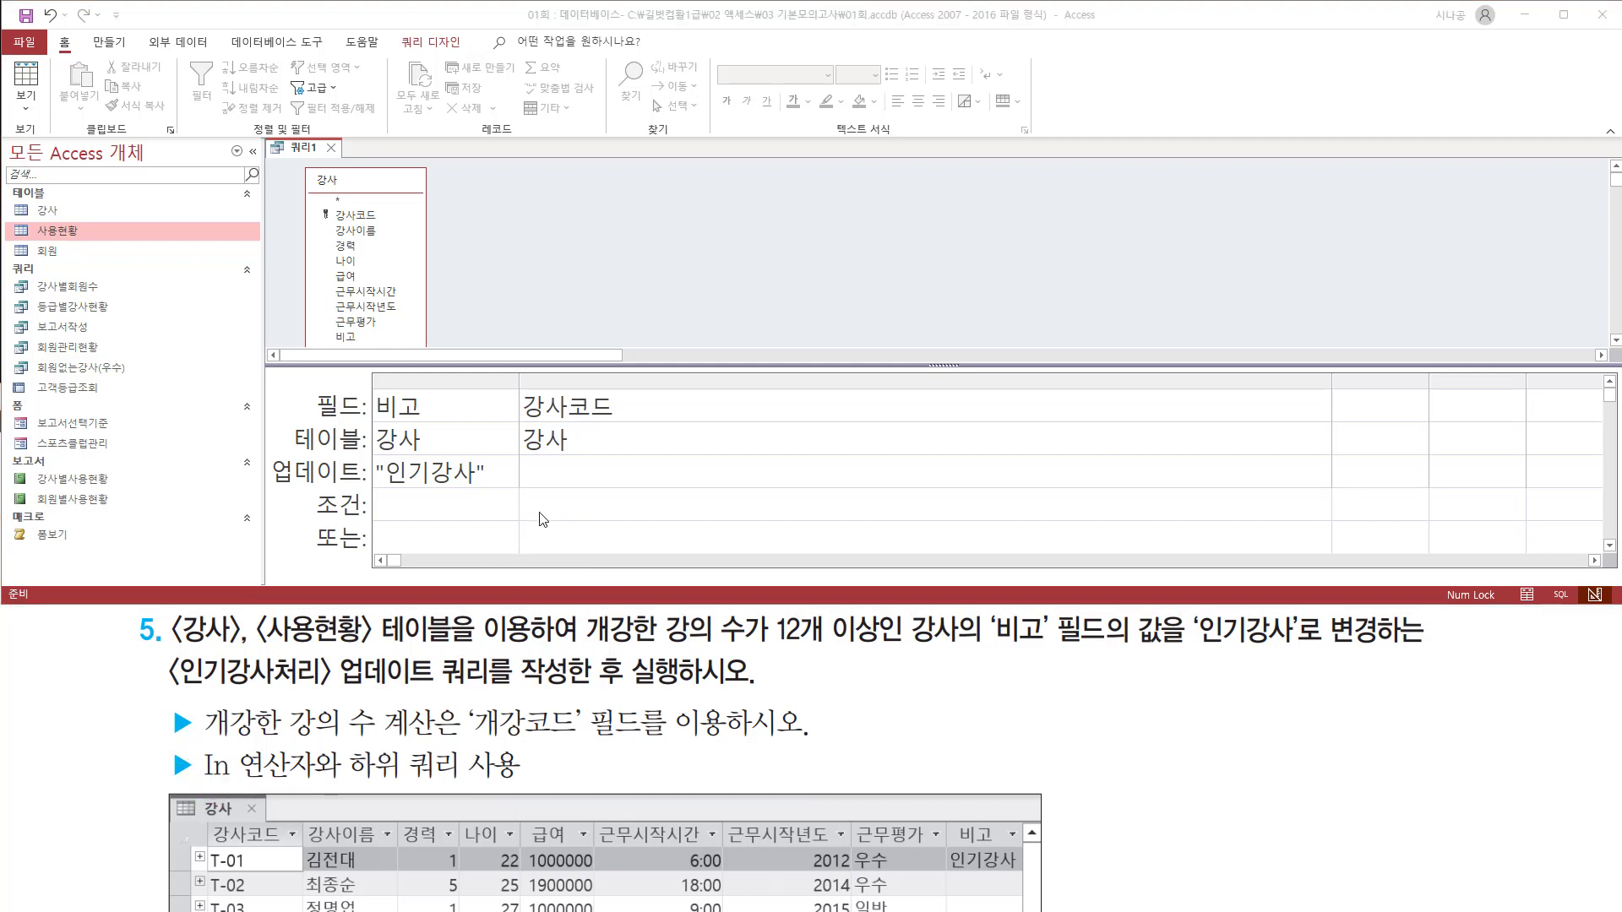
left_click(549, 507)
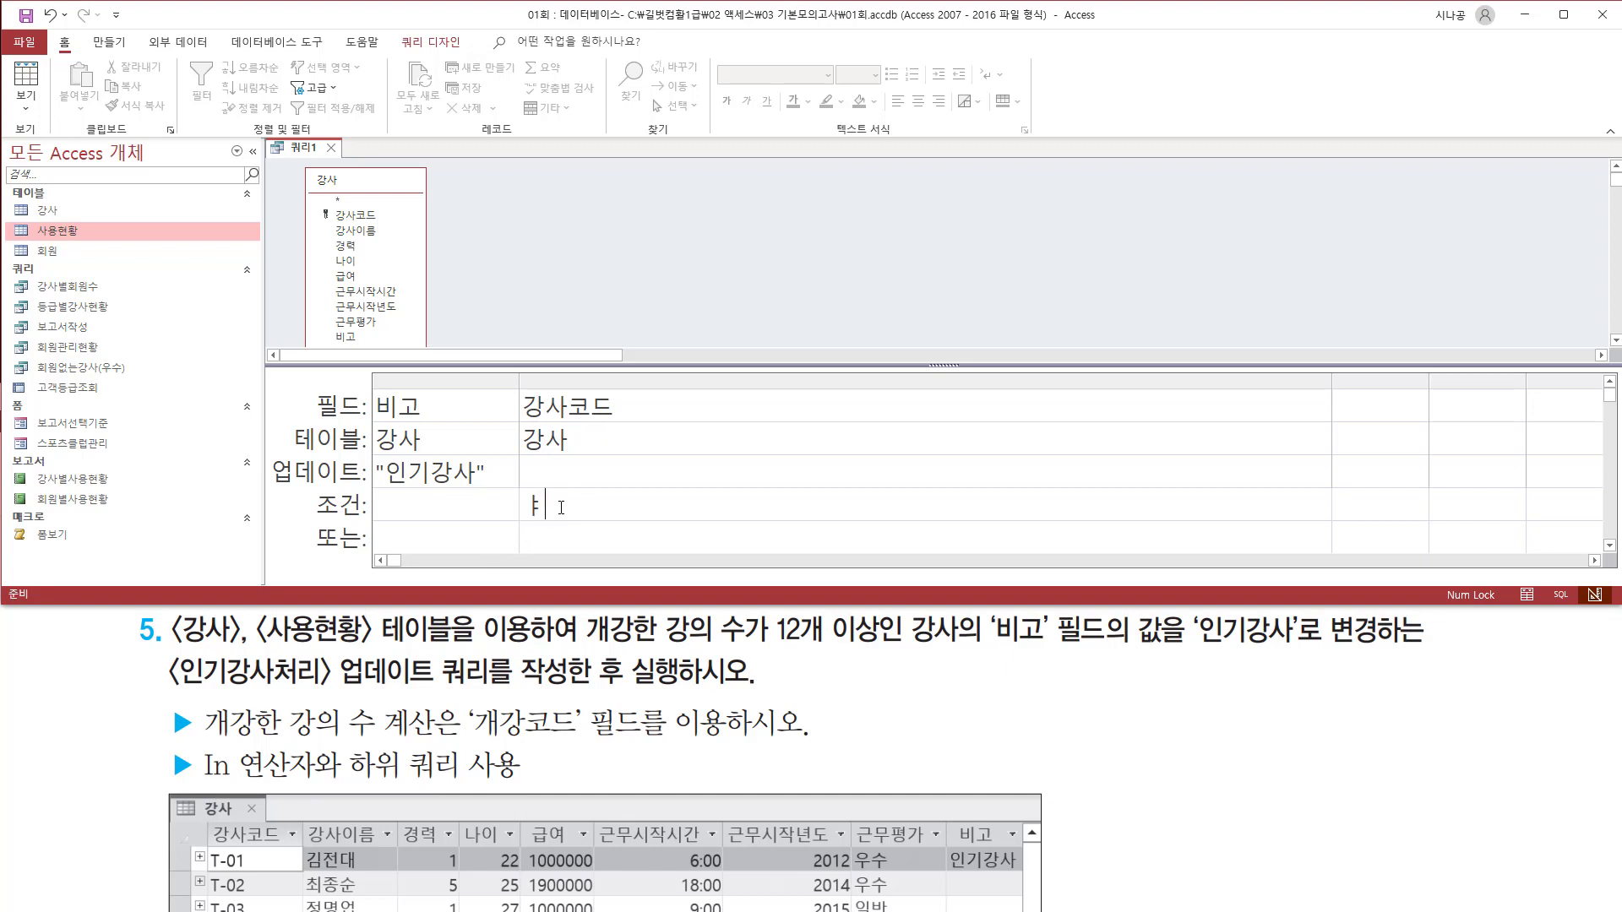
type("in(select")
type("강사코드 from")
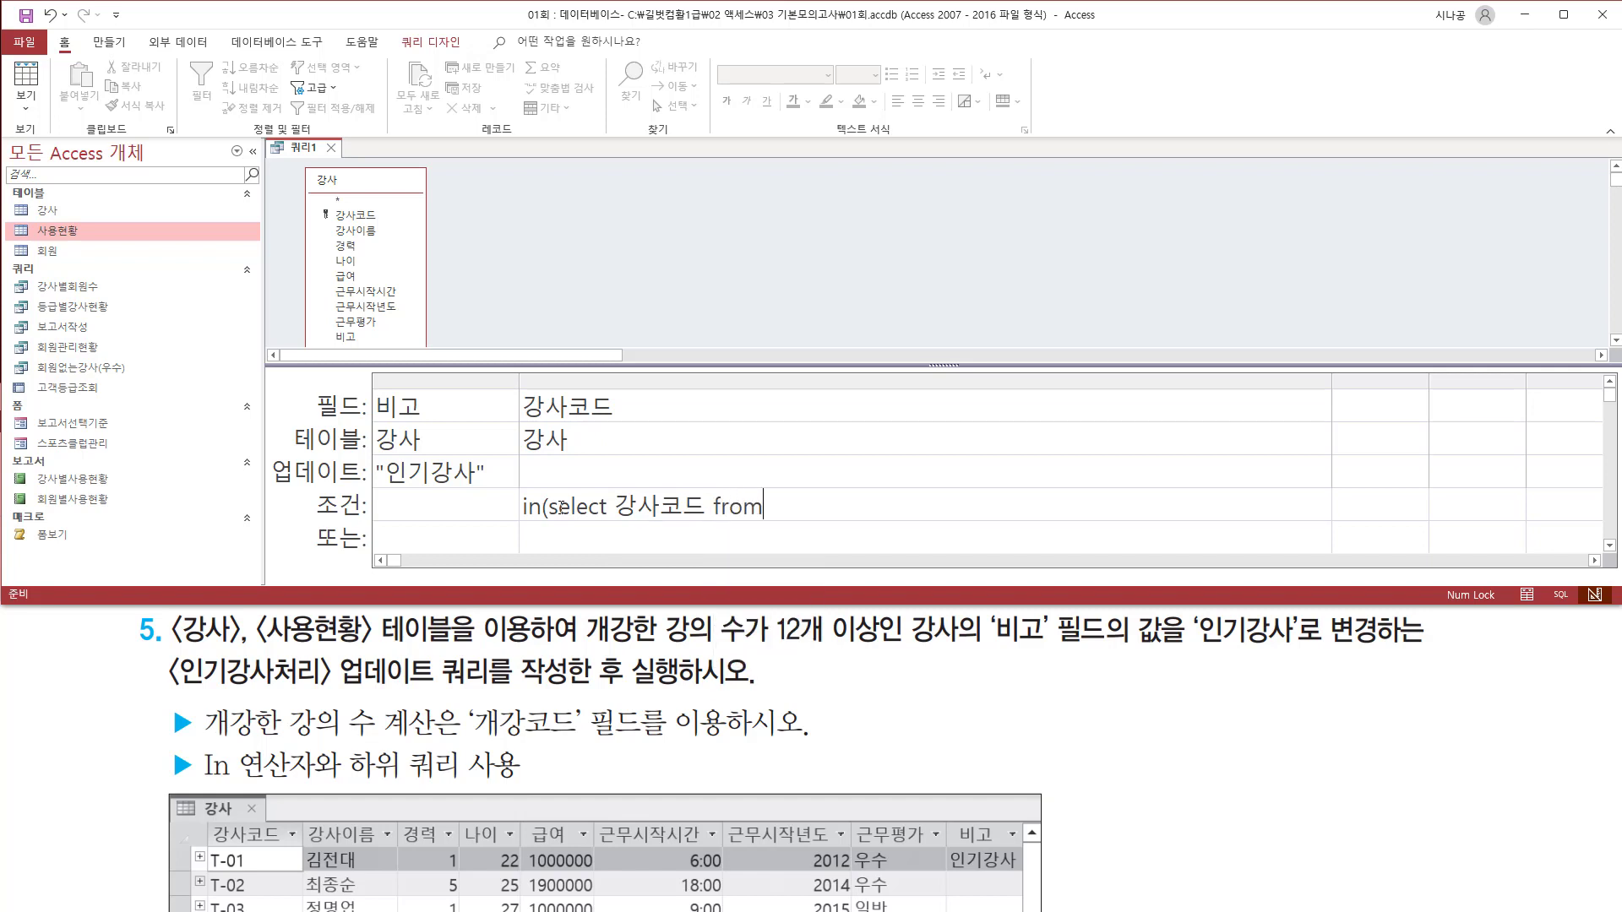
type(" 사용현황")
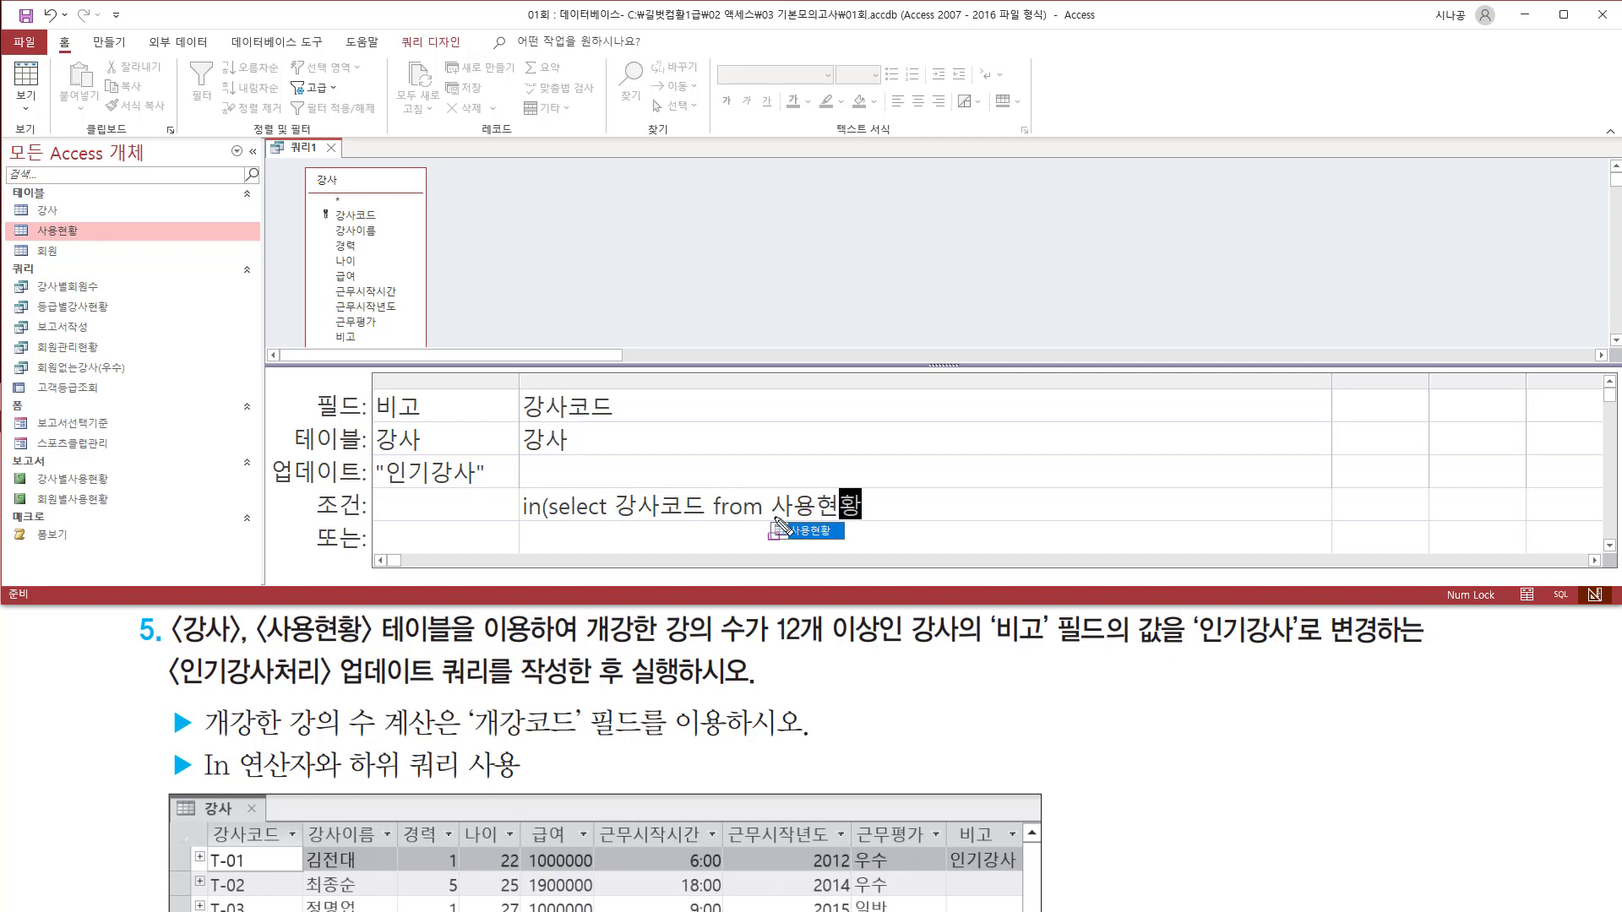
mouse_move(724, 545)
left_mouse_down()
mouse_move(894, 517)
mouse_move(873, 486)
left_mouse_up()
left_click_drag(610, 521, 703, 521)
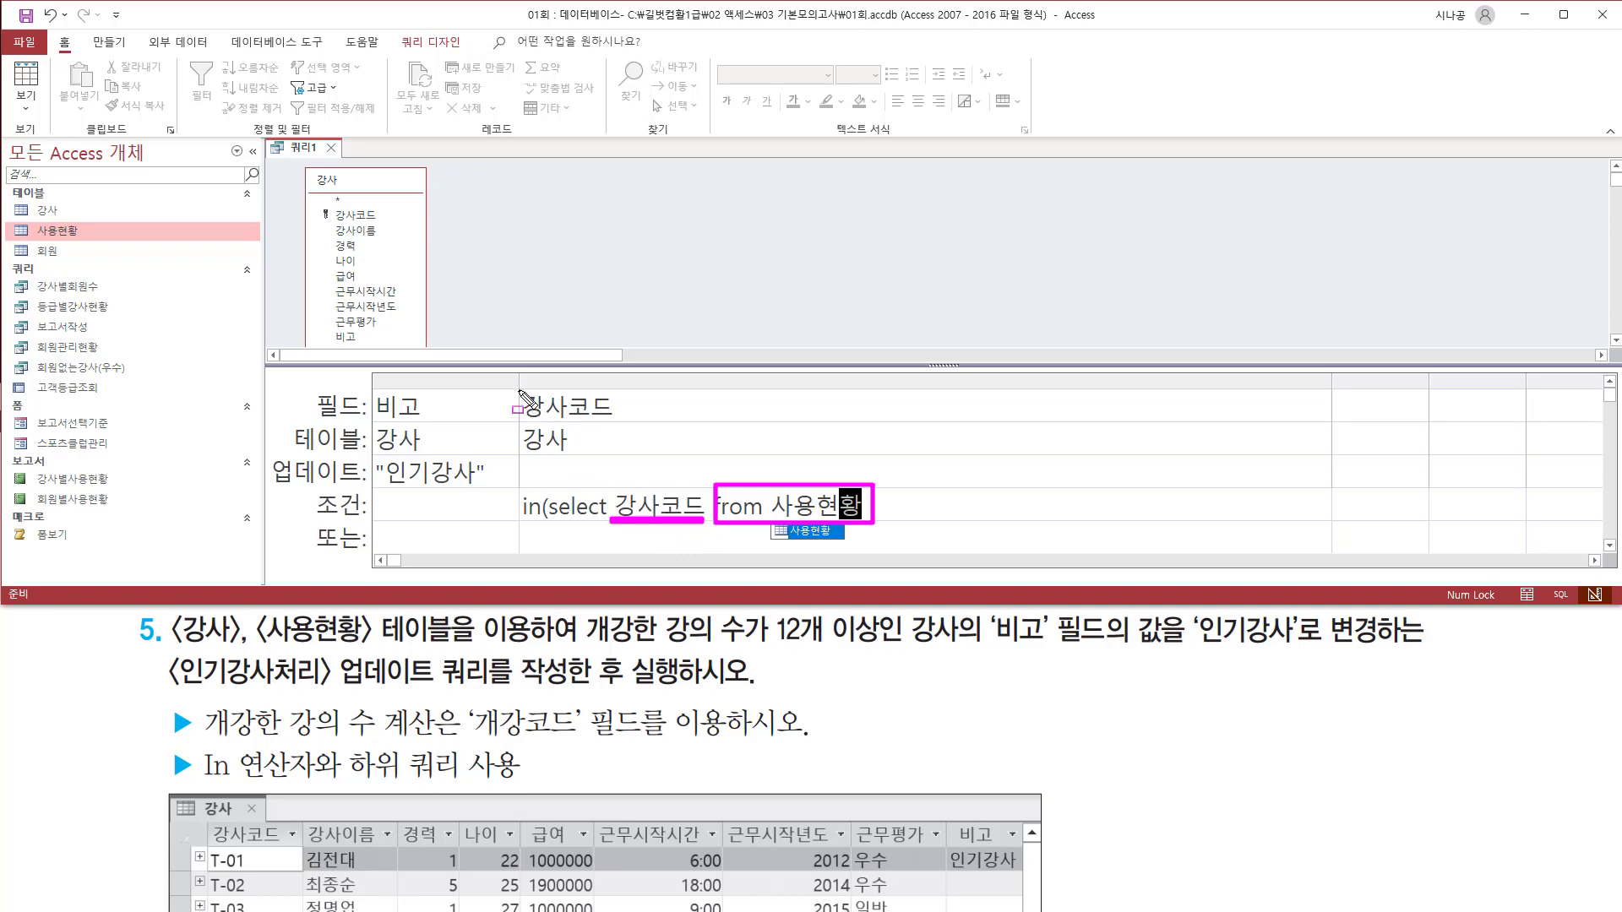
mouse_move(518, 390)
left_mouse_down()
mouse_move(550, 456)
mouse_move(626, 455)
left_mouse_up()
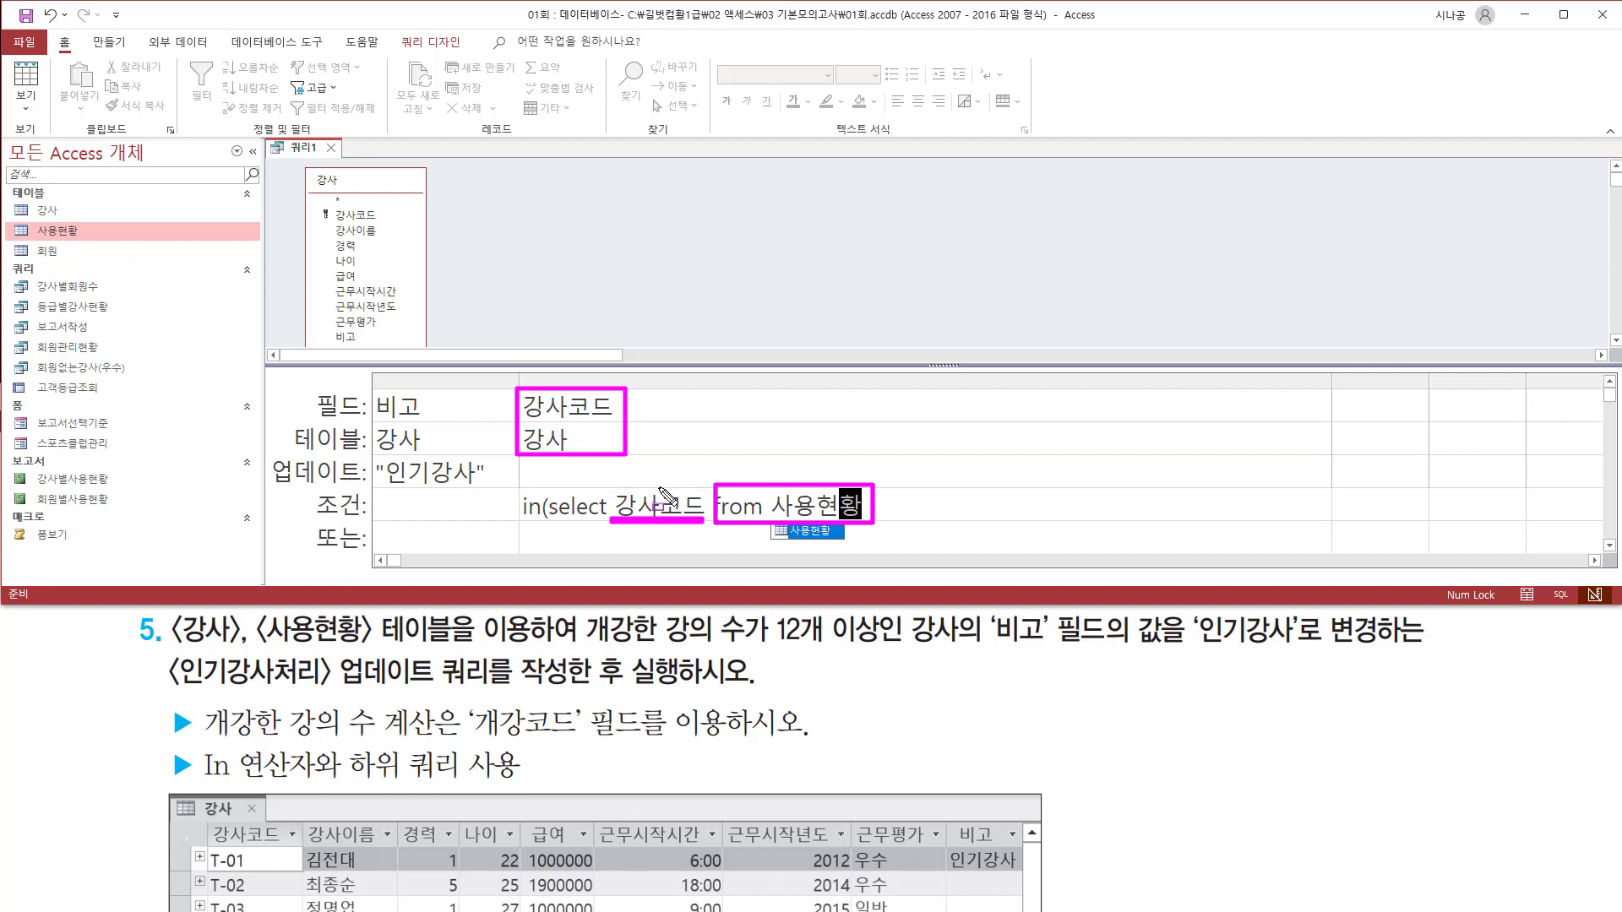
key("Escape")
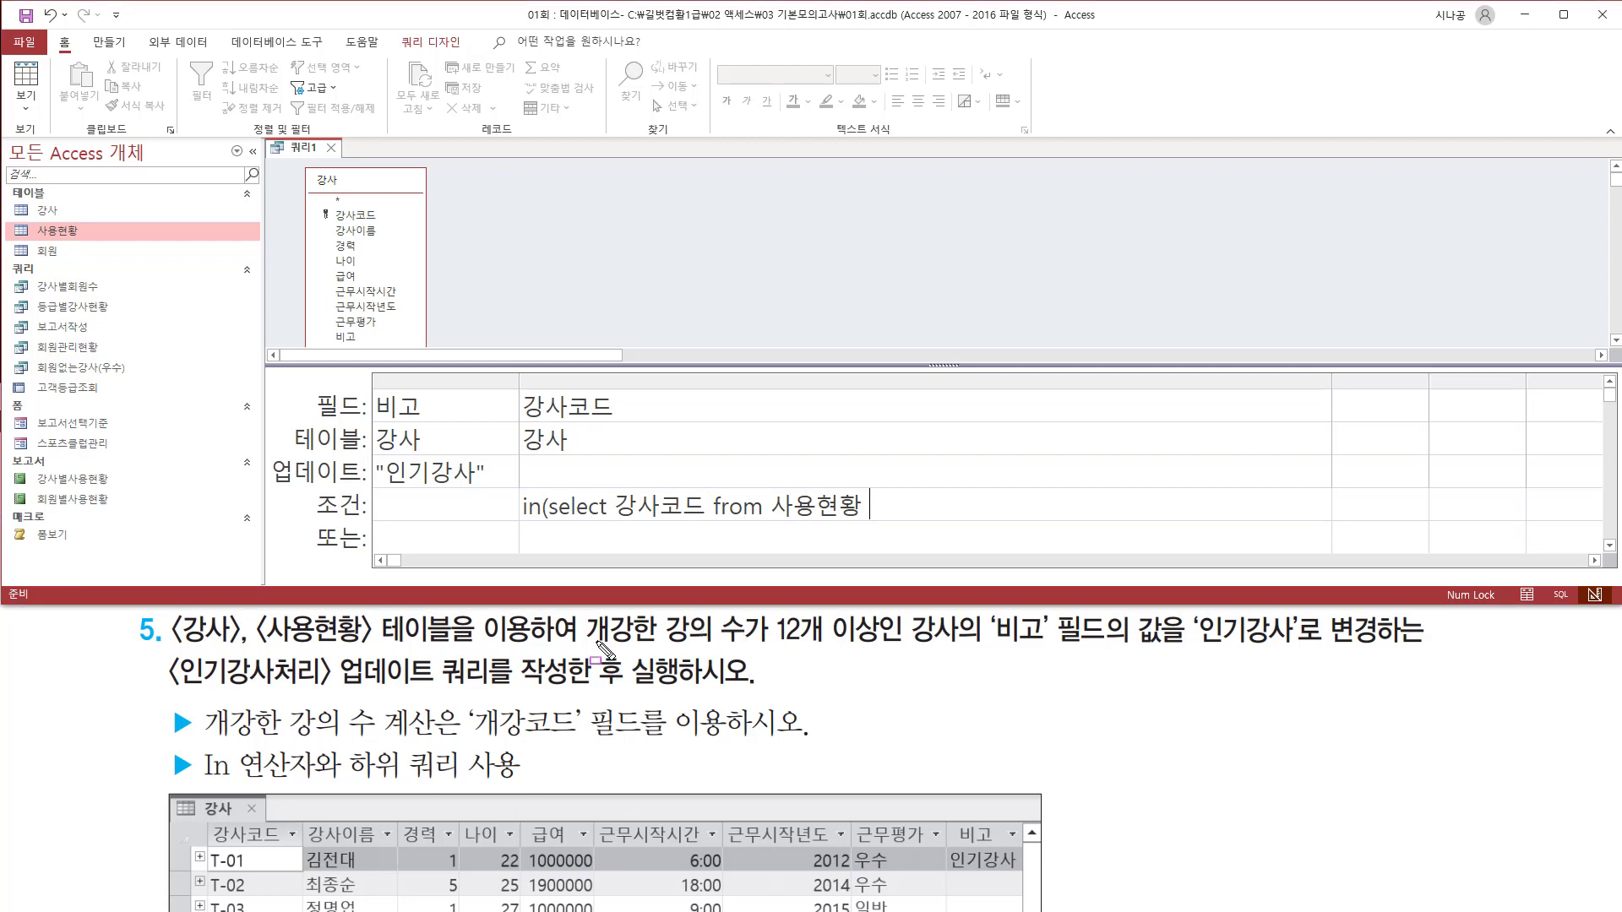
left_click_drag(583, 648, 963, 650)
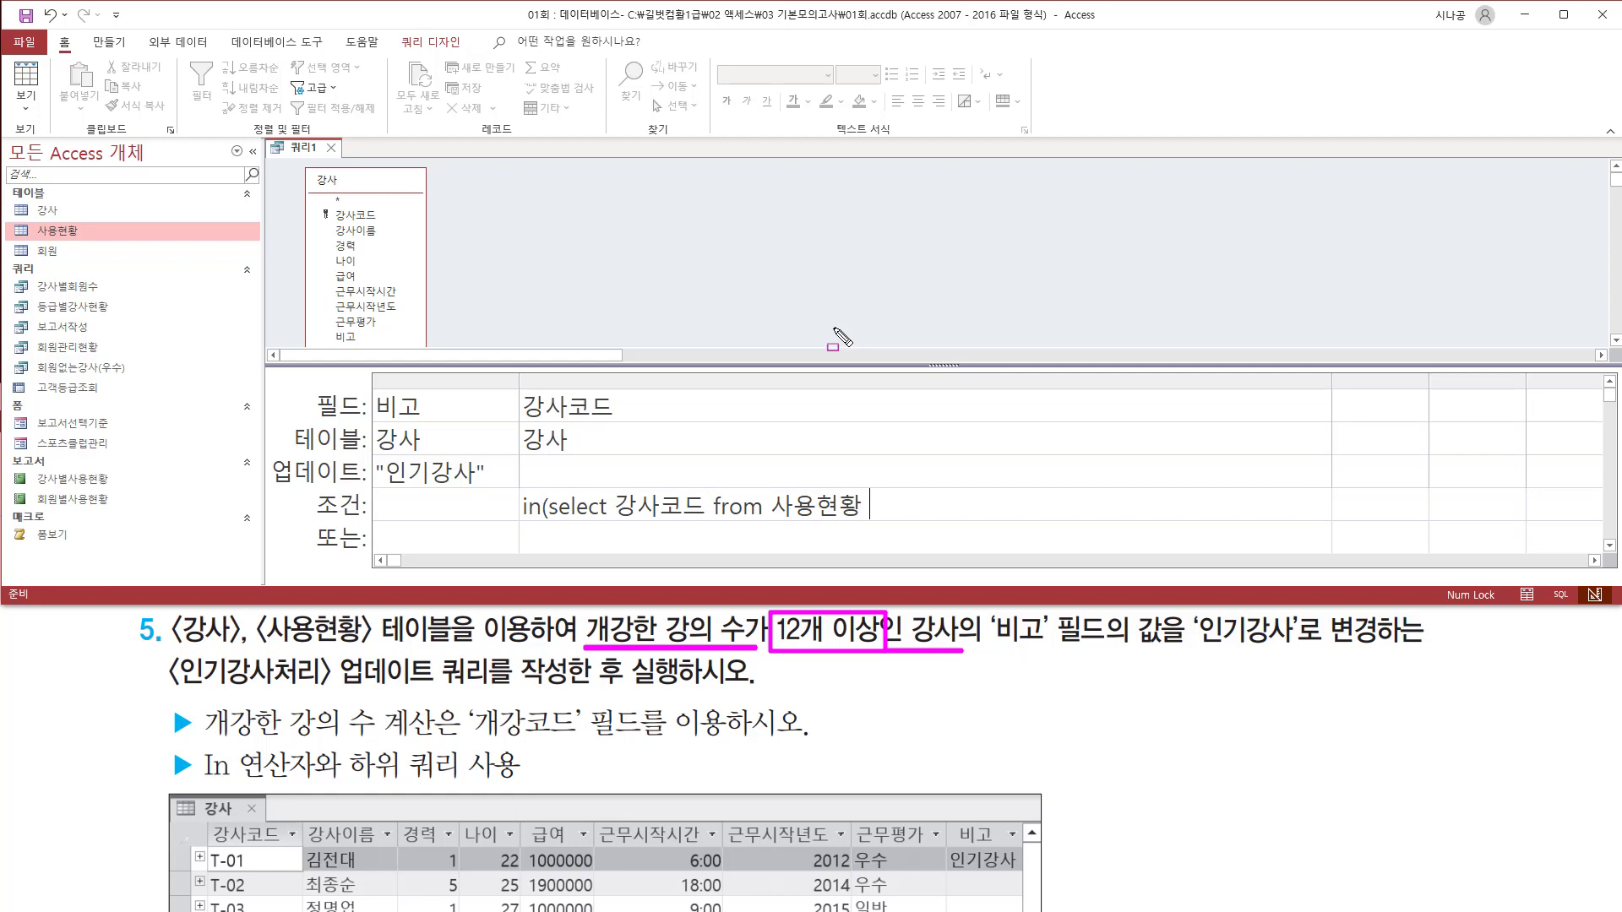
key("Escape")
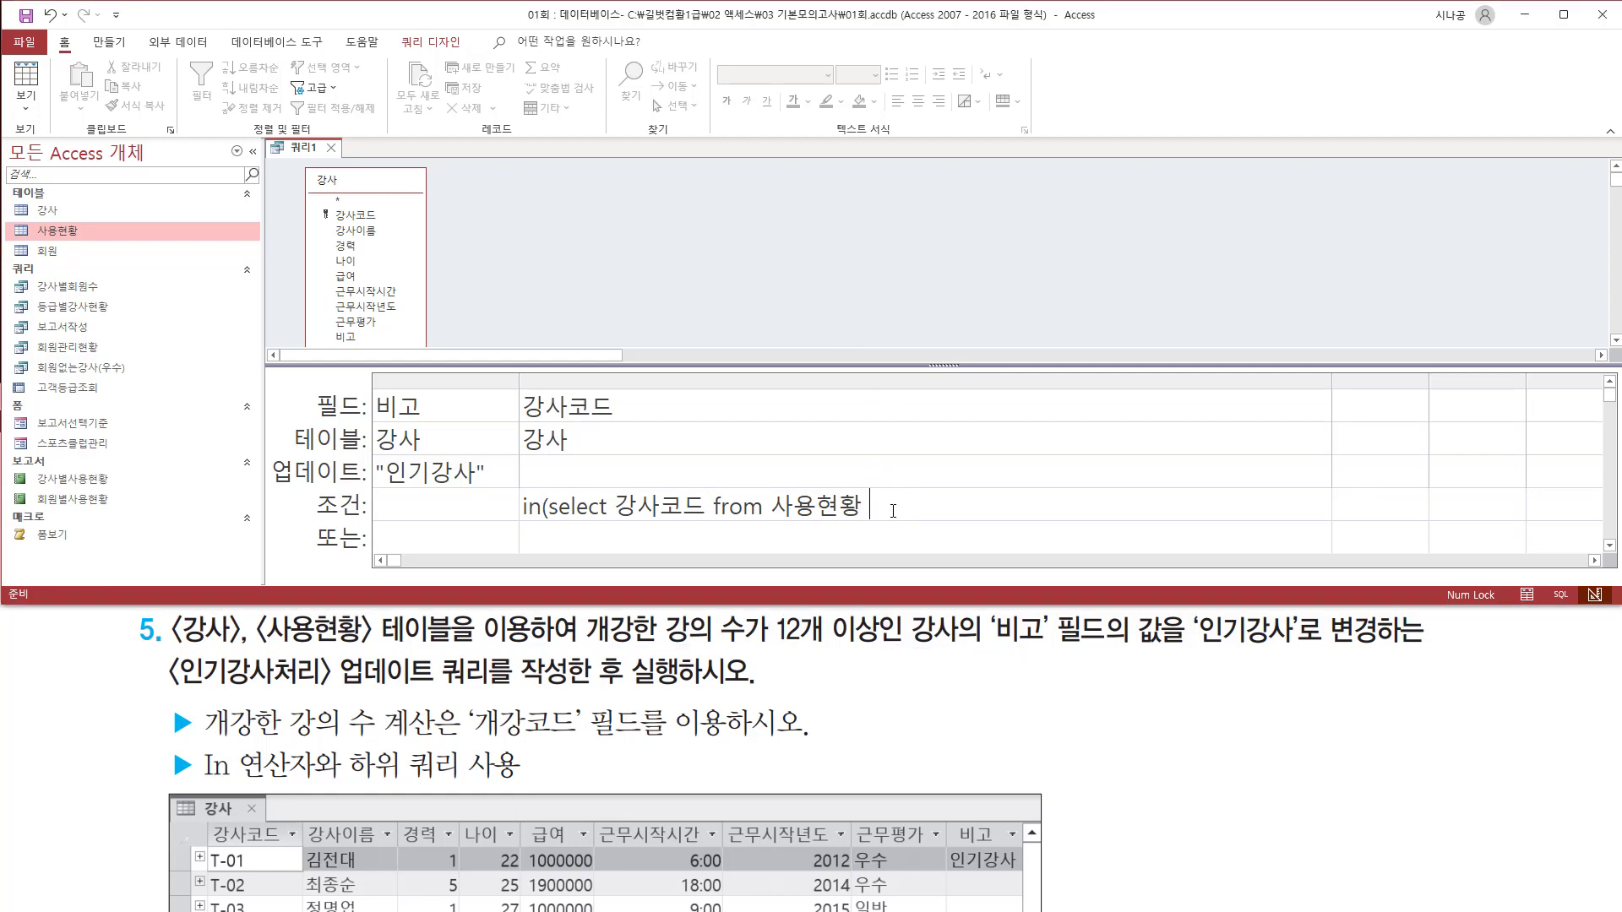
Step: Extend the subquery in the 강사코드 condition with the grouping clause "group by 강사코드"
type("ㅎ")
key("BackSpace")
type("g")
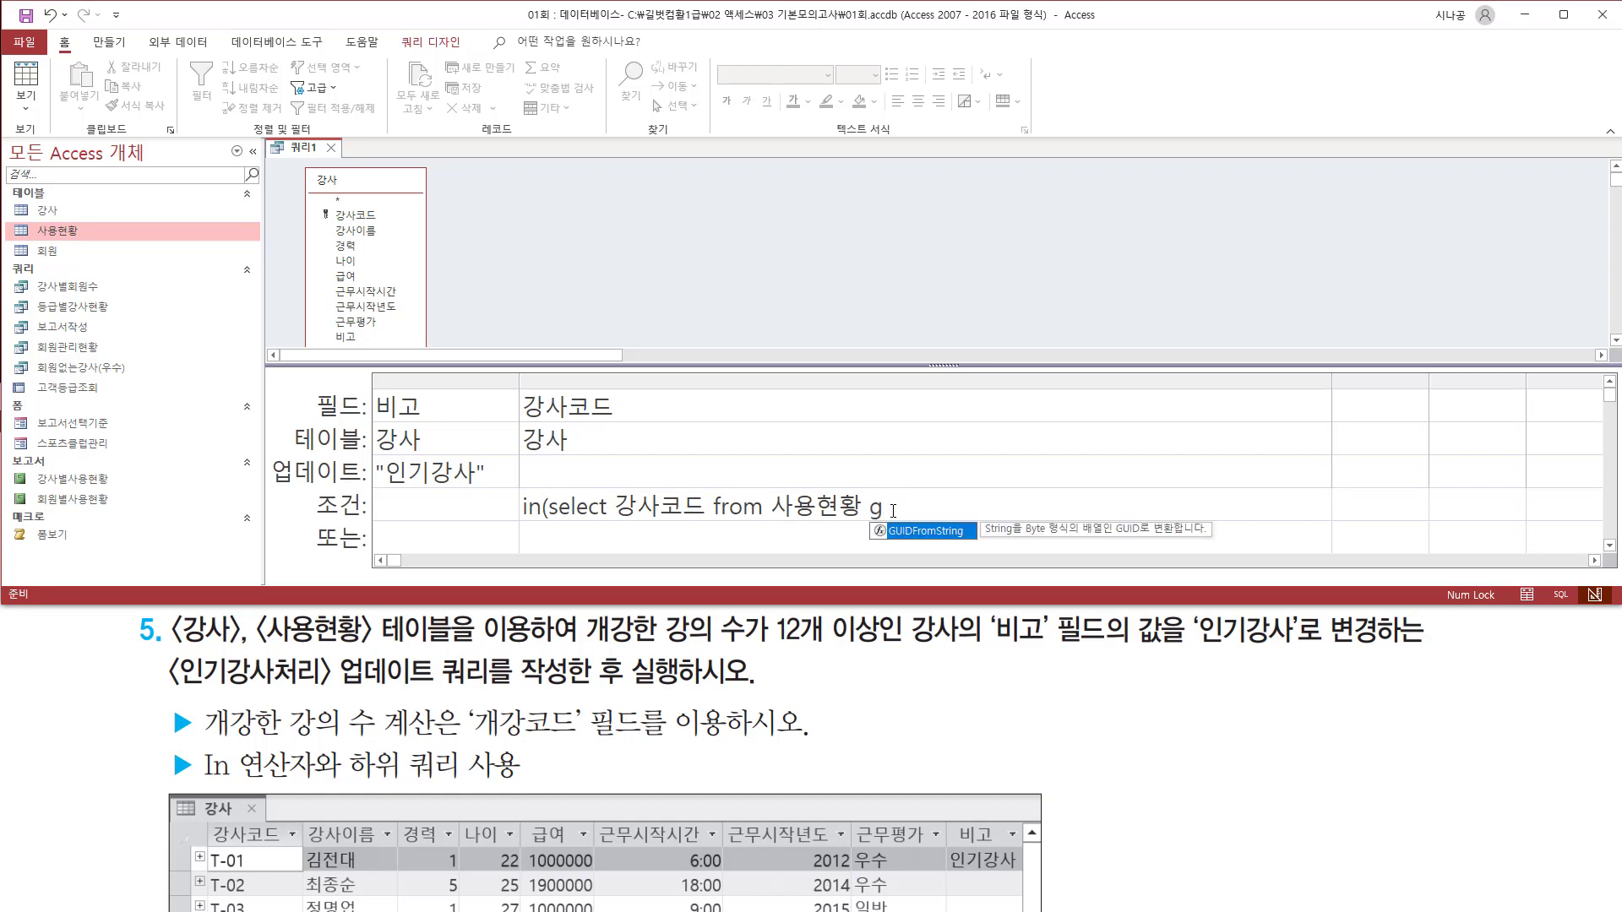
type("ruo")
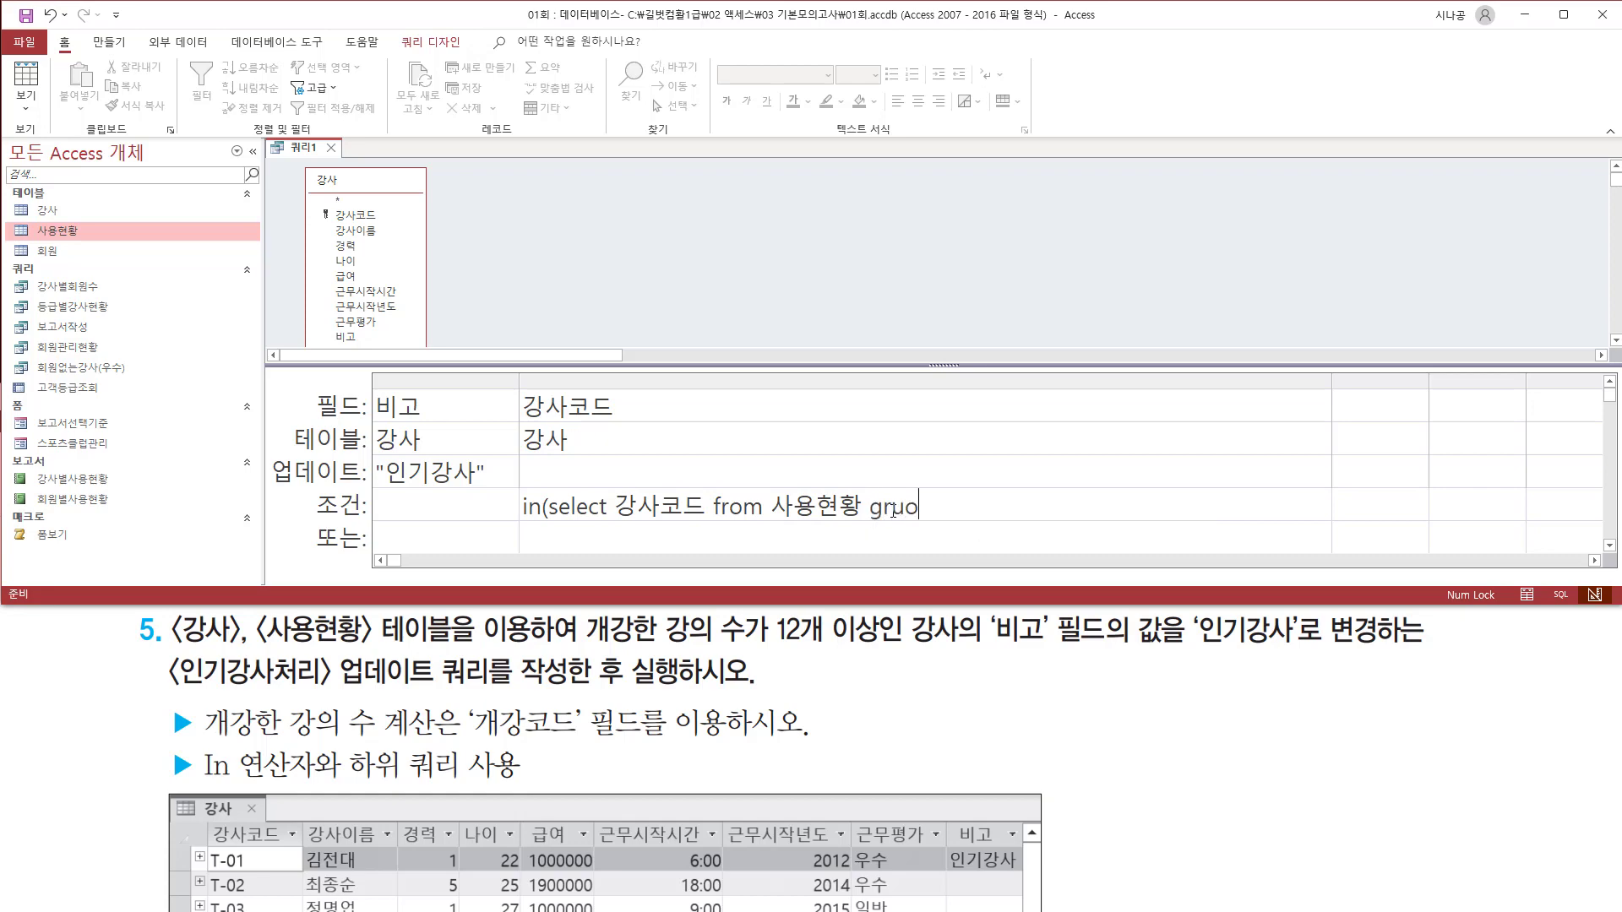
key("BackSpace")
key("BackSpace")
type("oup by 강사")
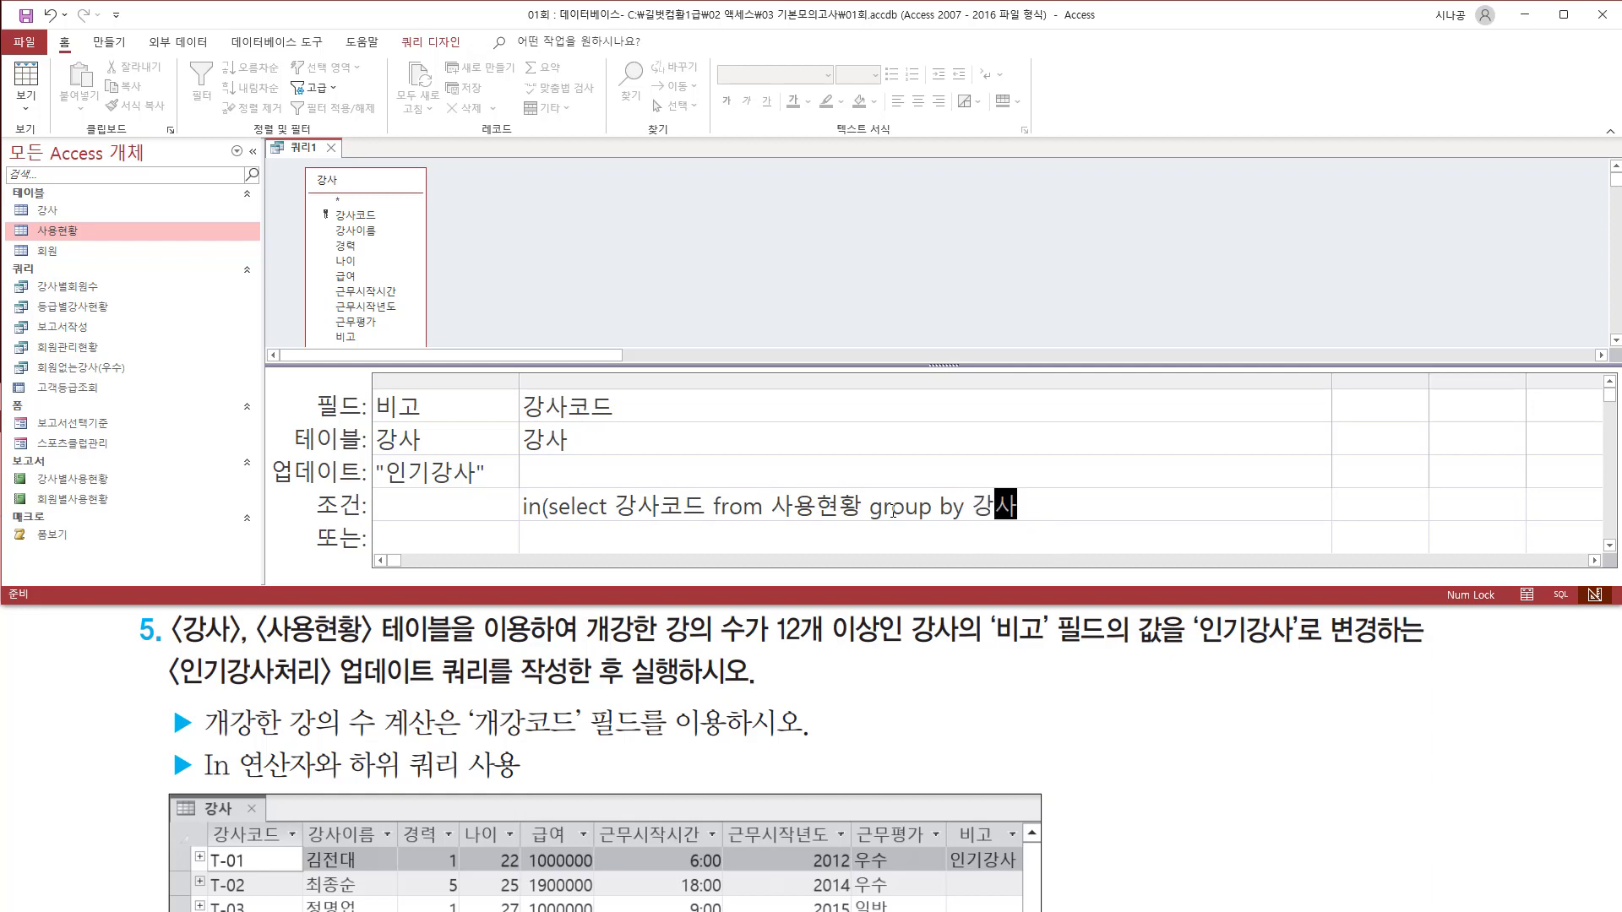
type("코드")
Step: Add the group filter "having count(개강코드) >= 12" to the subquery in the 강사코드 condition
type("ㅗ")
type("ha")
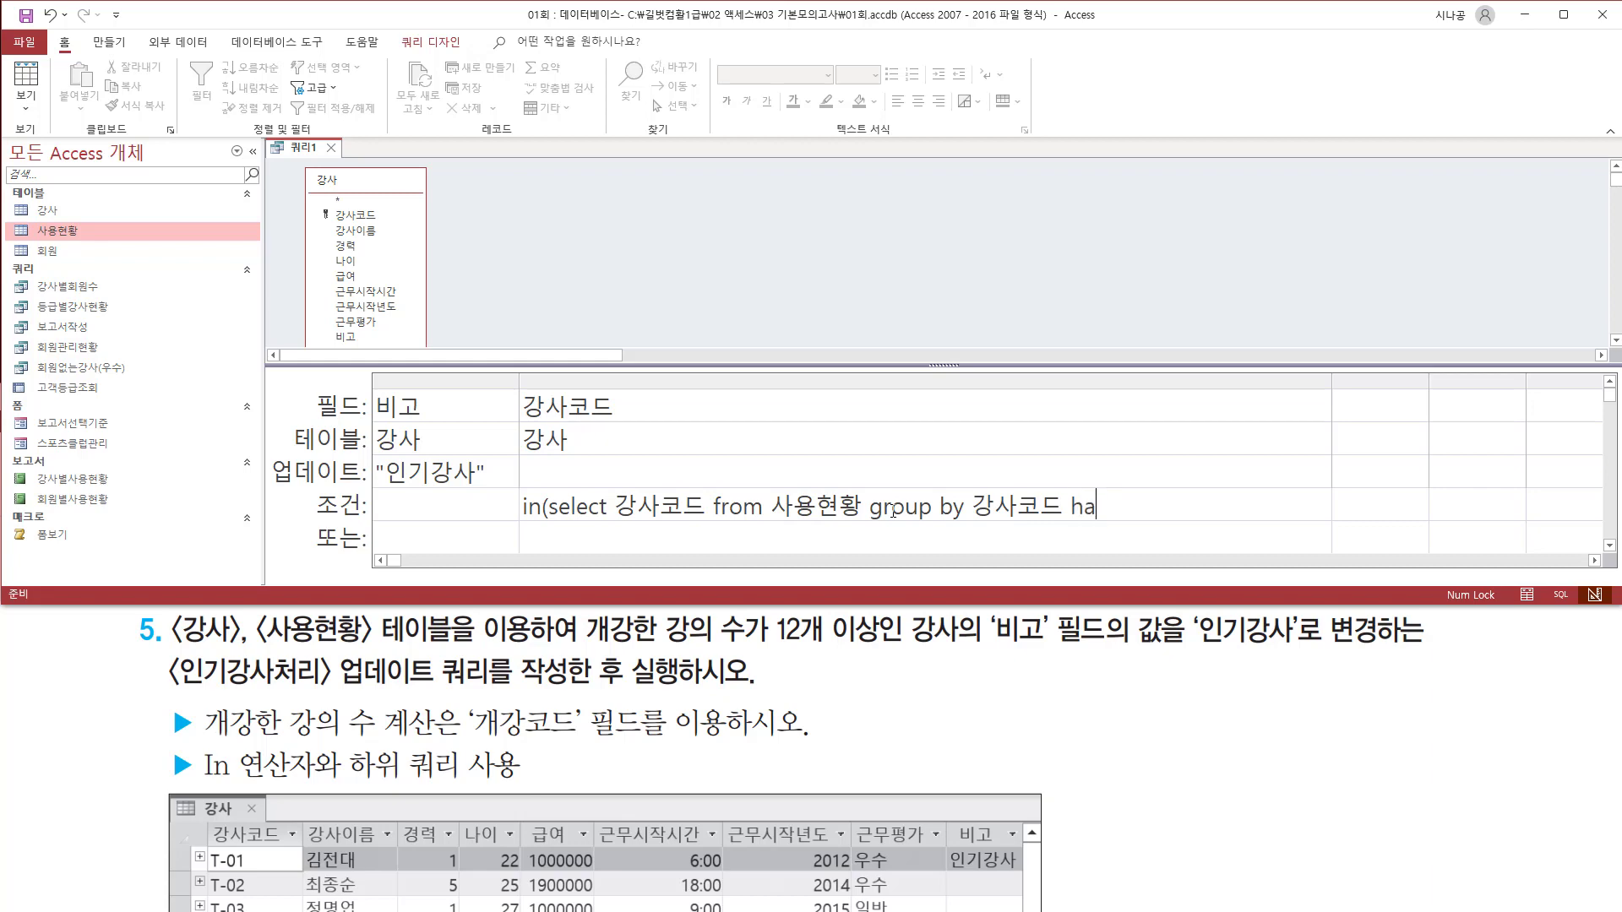
type("ving count(")
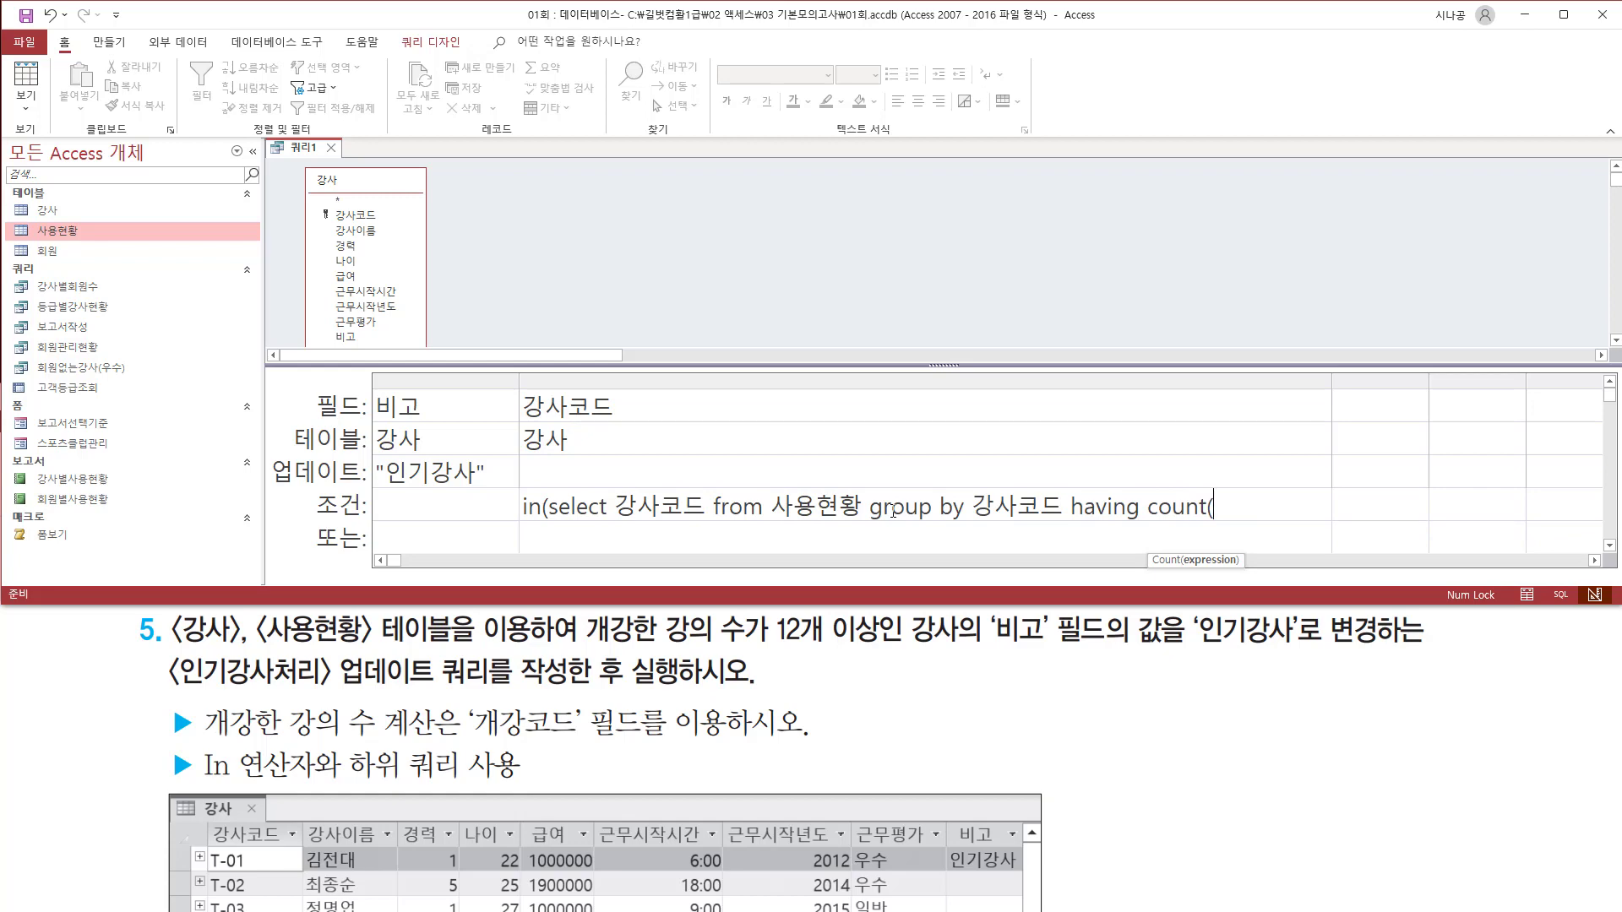
mouse_move(202, 704)
left_mouse_down()
mouse_move(372, 742)
mouse_move(609, 742)
left_mouse_up()
key("Escape")
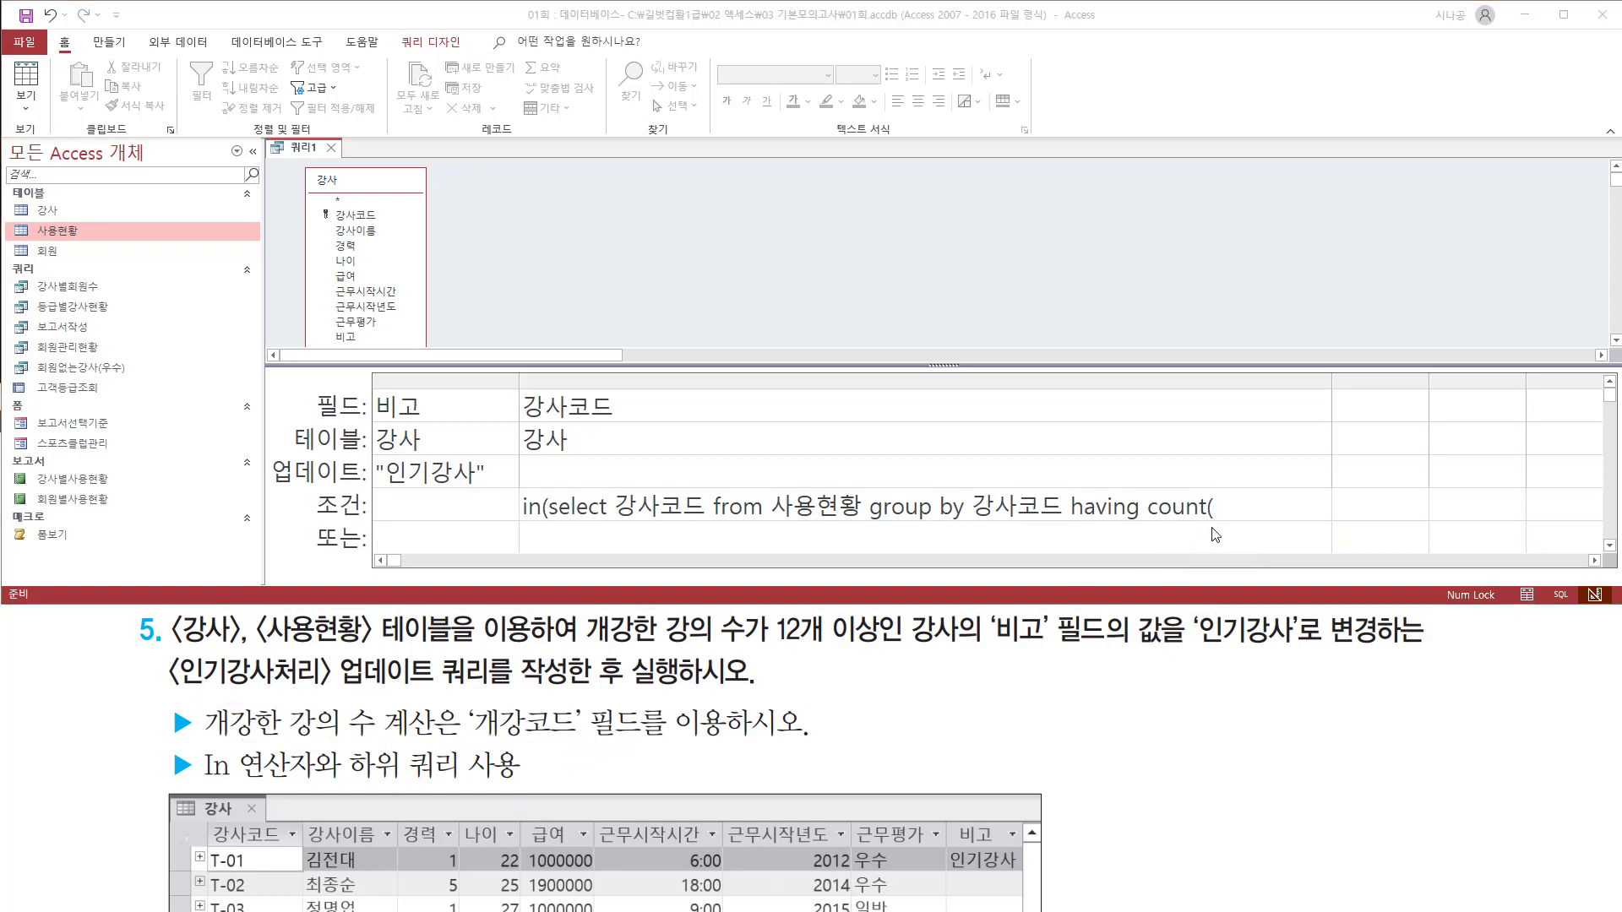
type("개")
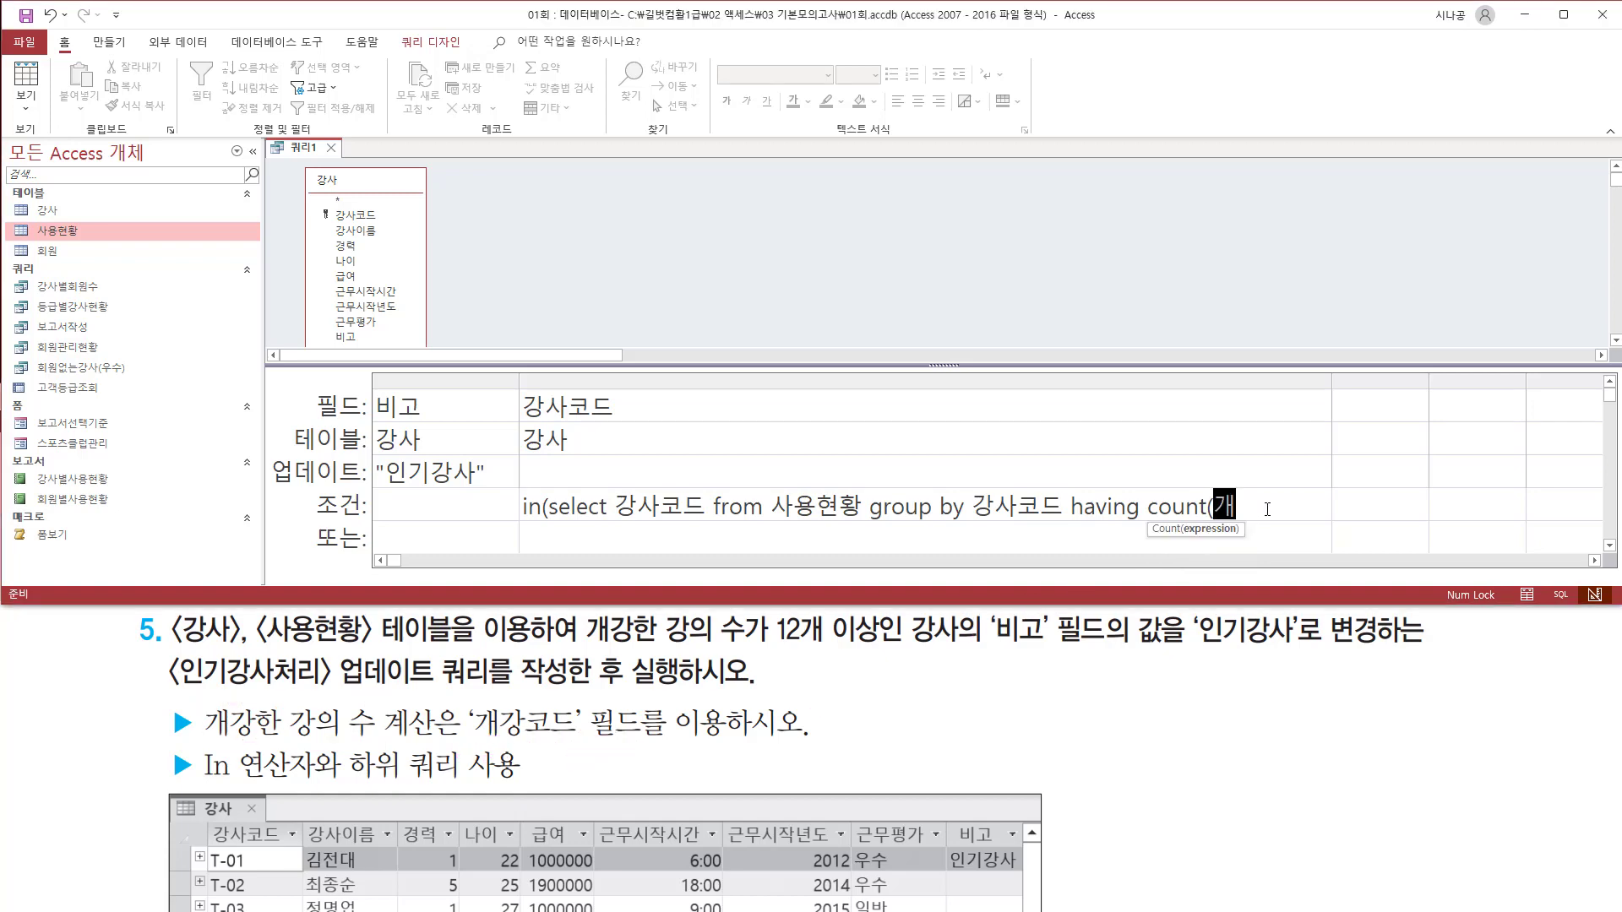
type("가코드)")
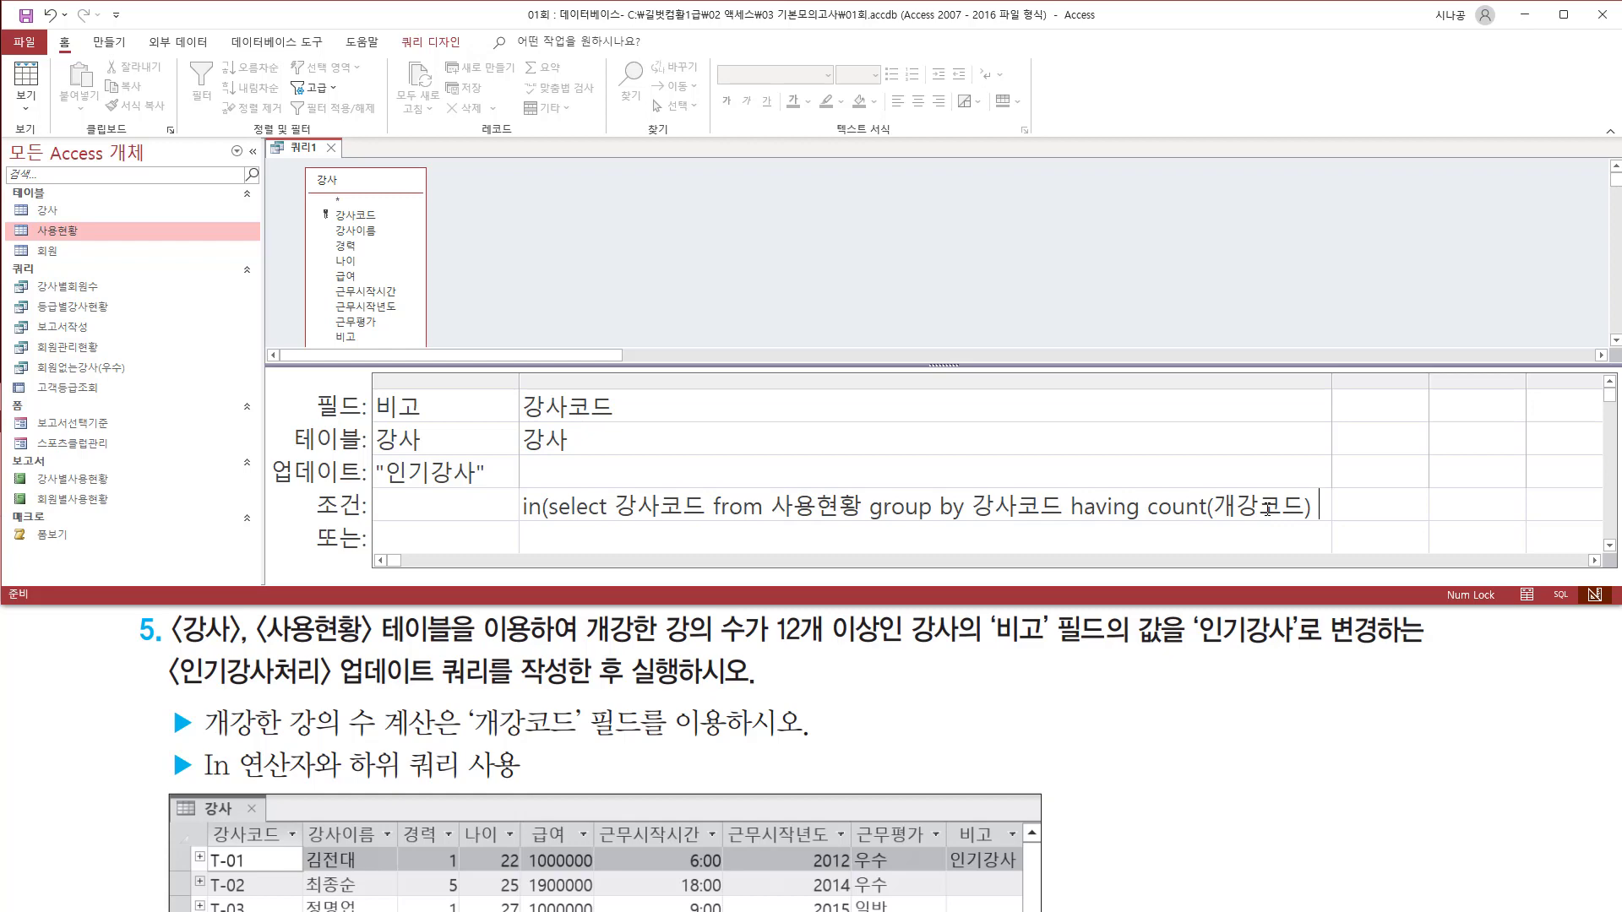
type(" >= 12")
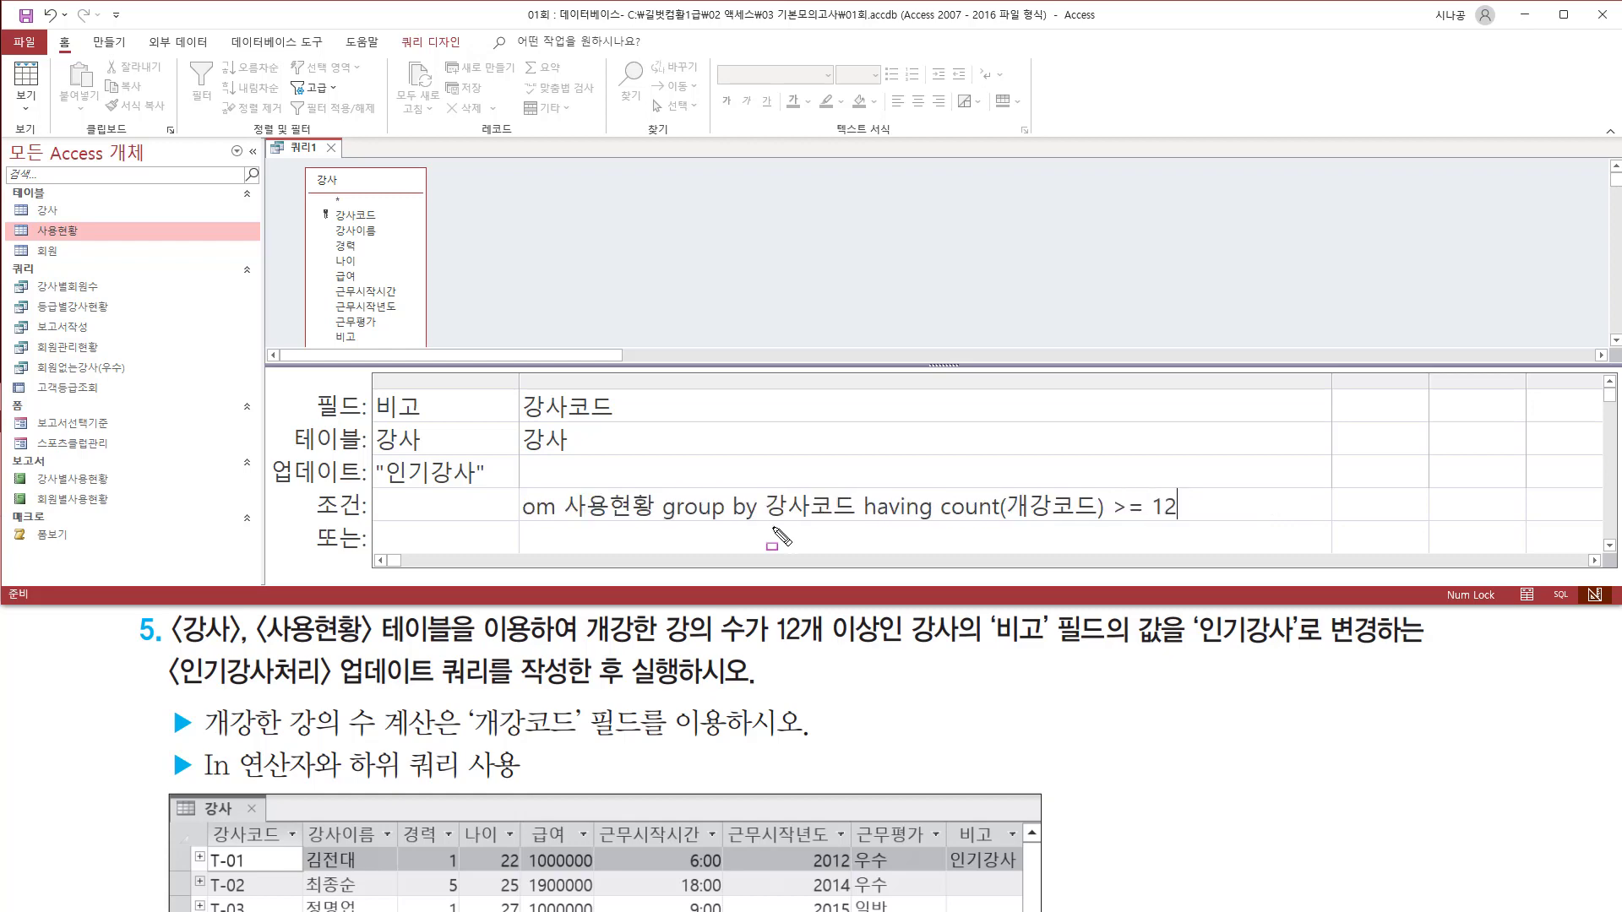
mouse_move(764, 526)
left_mouse_down()
mouse_move(850, 524)
mouse_move(859, 486)
left_mouse_up()
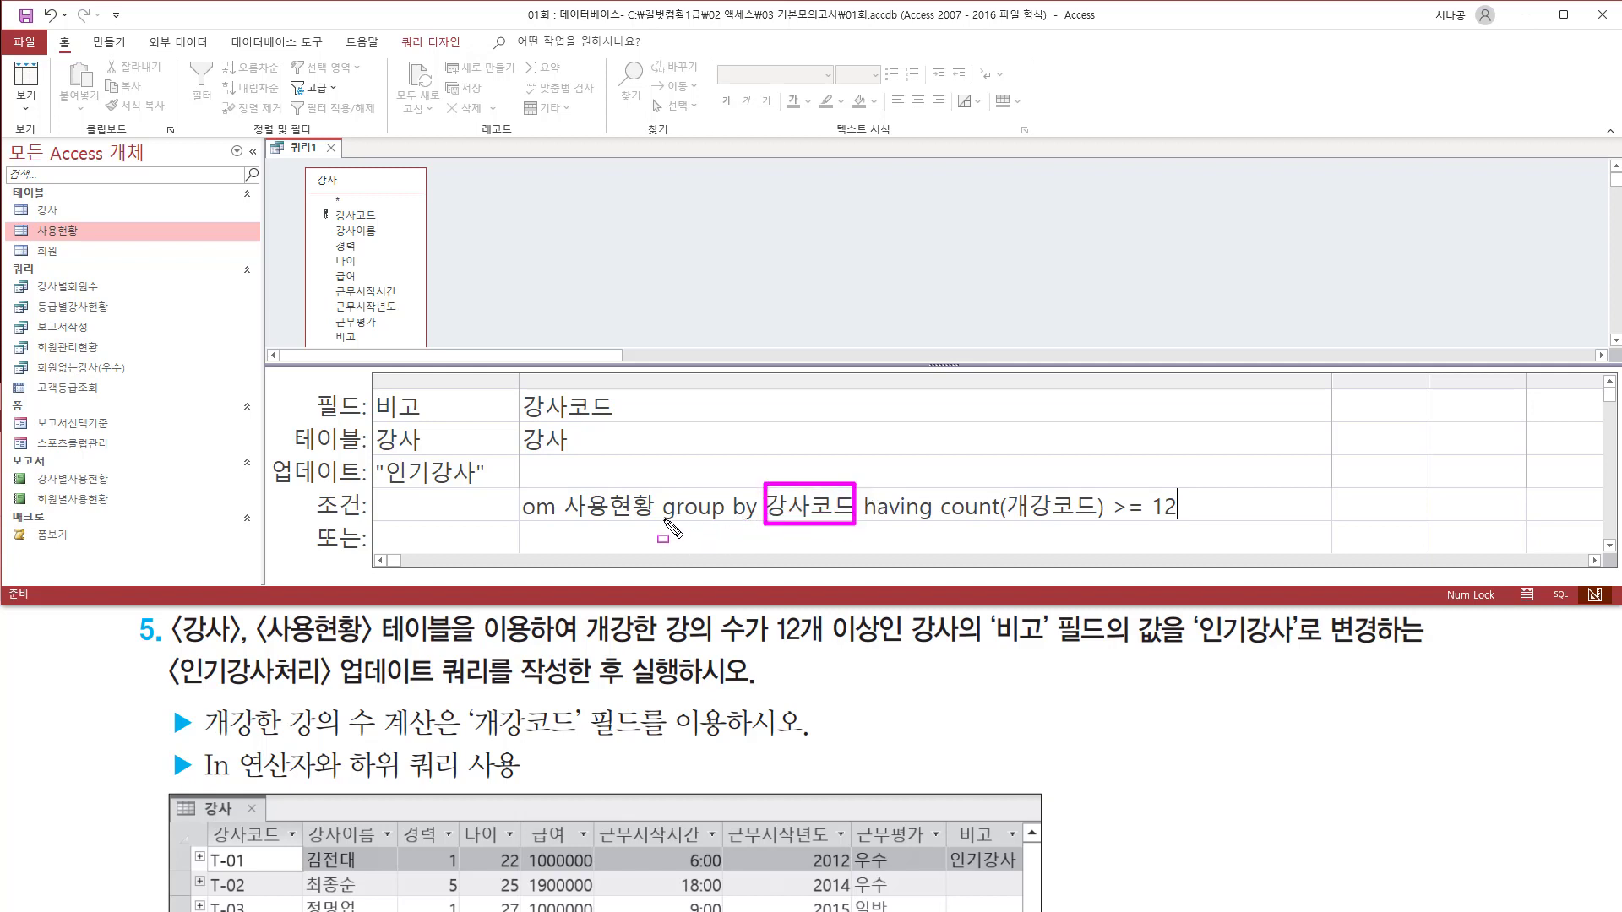
left_click_drag(662, 518, 767, 525)
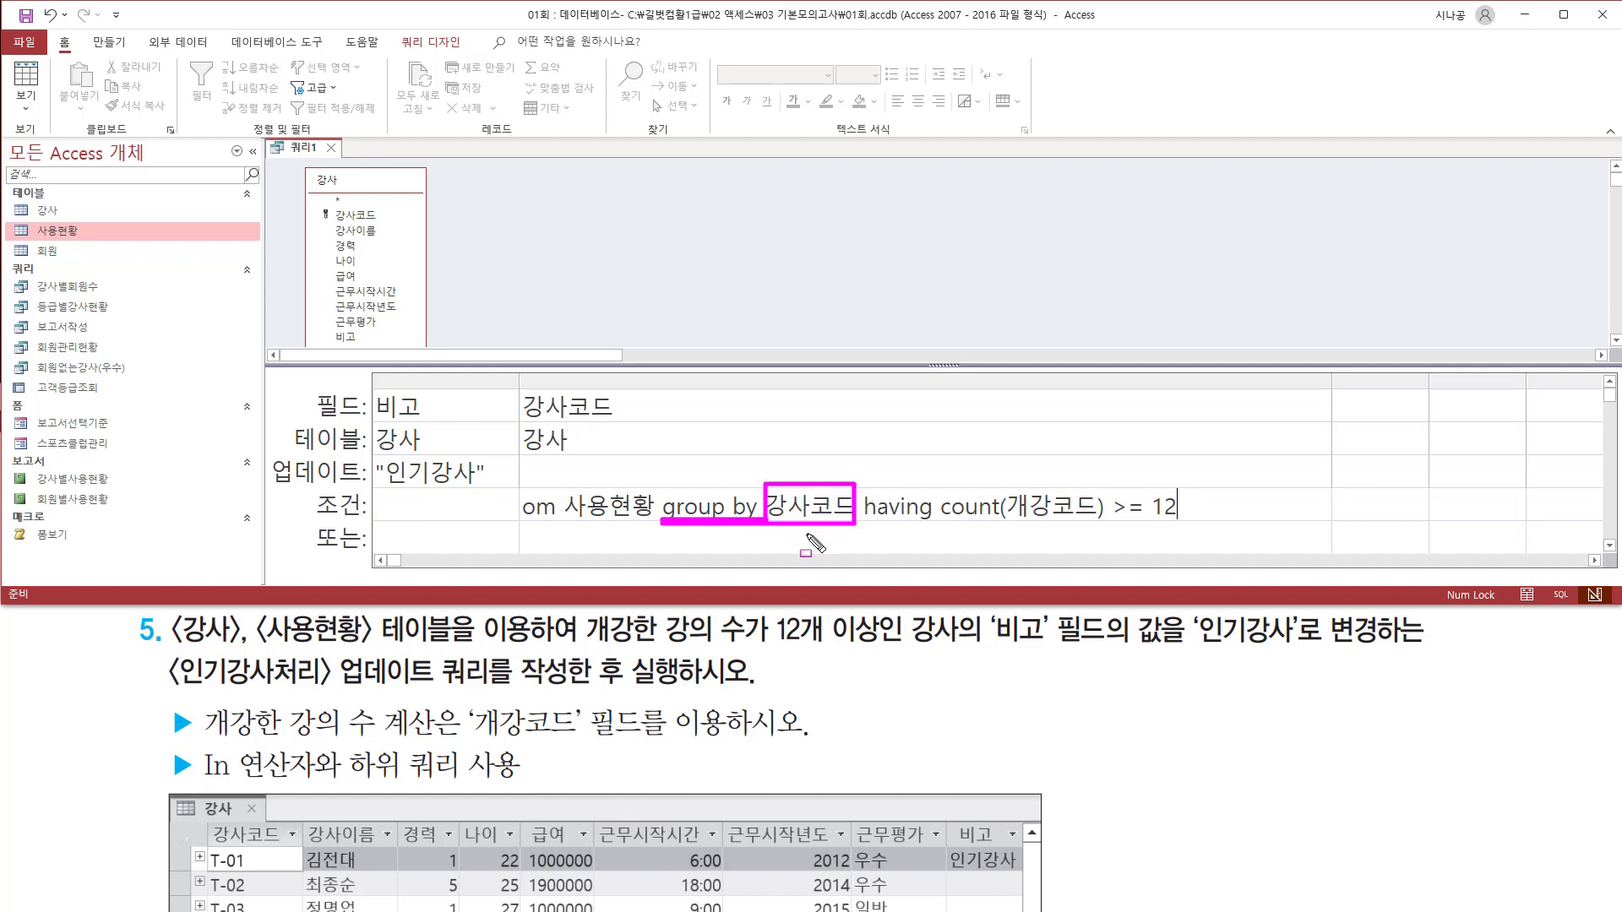
left_click_drag(943, 521, 1103, 523)
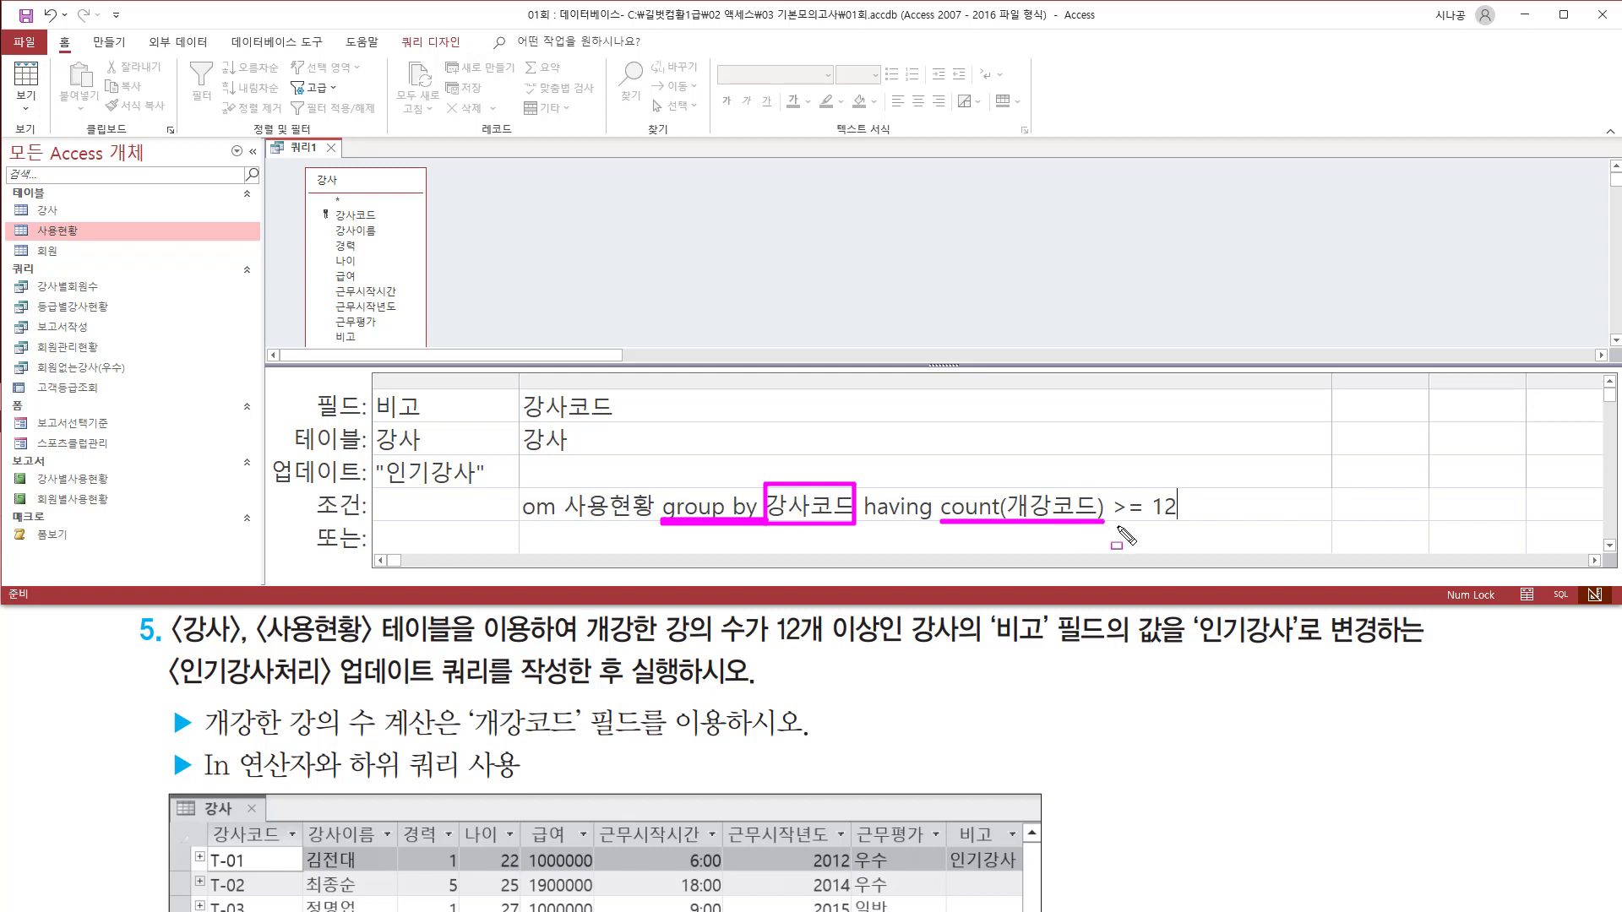
mouse_move(1108, 486)
left_mouse_down()
mouse_move(1136, 523)
mouse_move(1181, 524)
left_mouse_up()
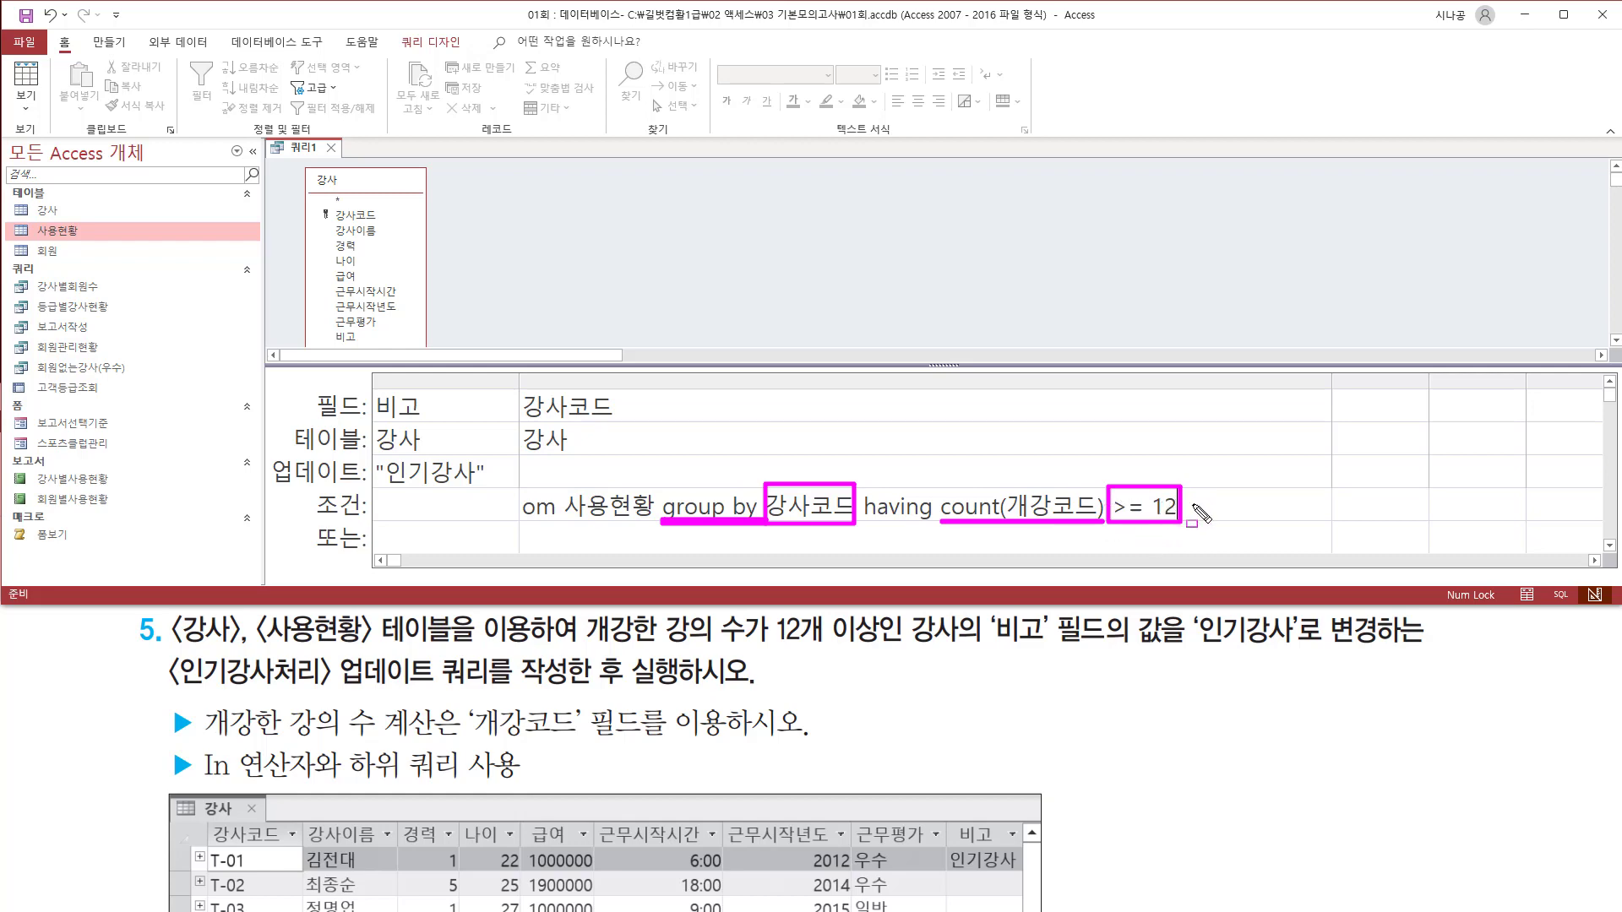
key("Escape")
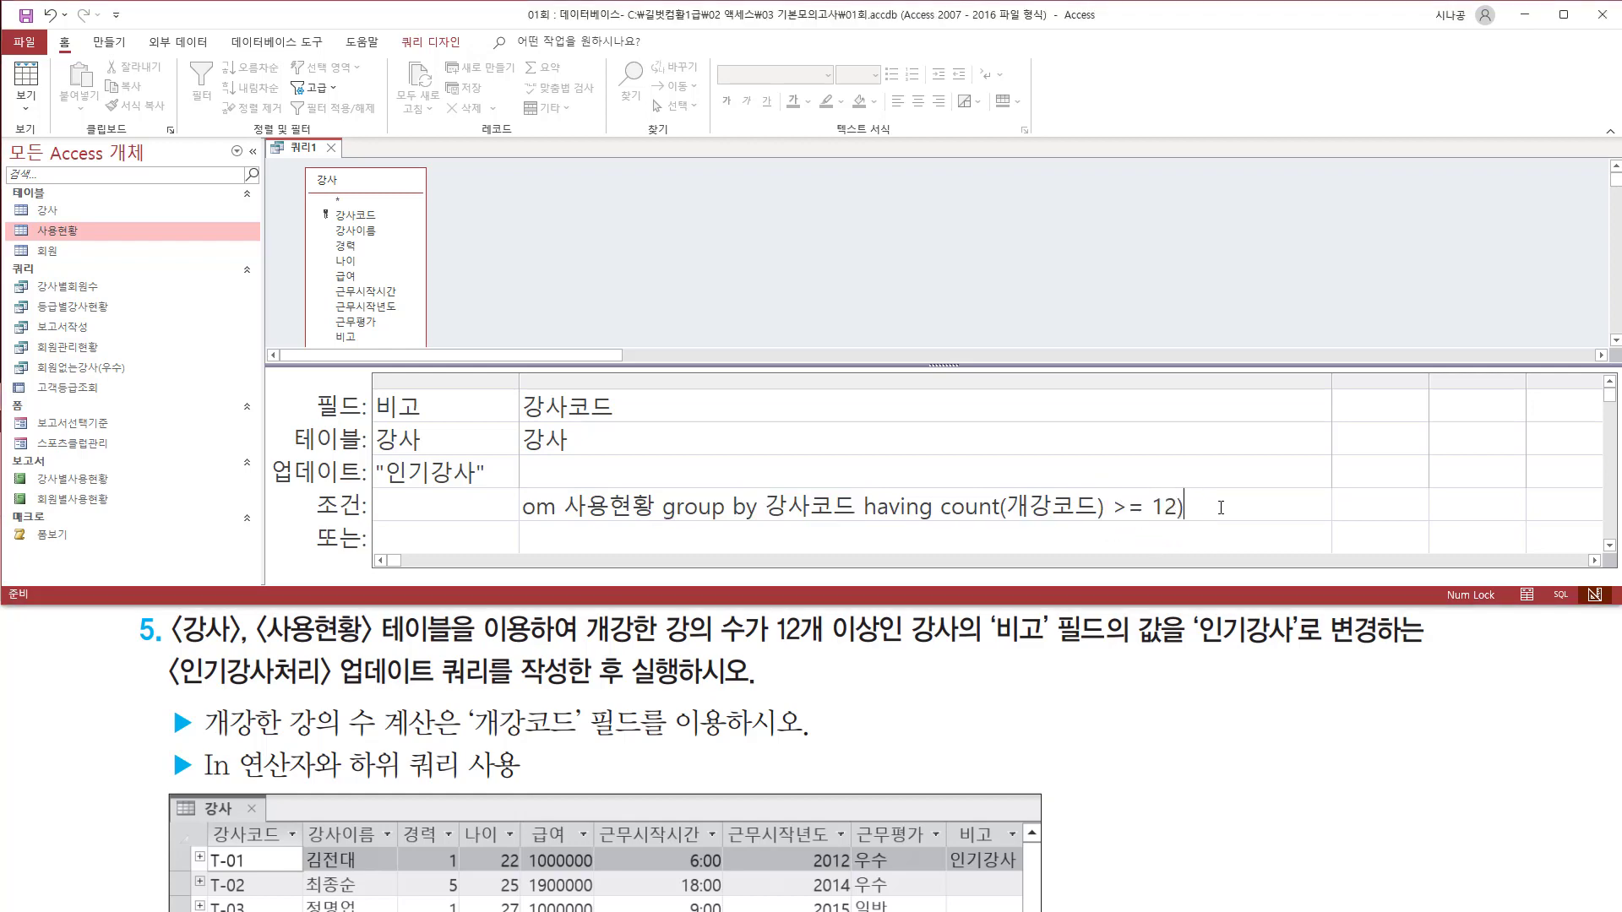
Step: End the subquery with a closing parenthesis, widen the 강사코드 column to fit the whole condition, and commit the entry
left_click_drag(1332, 381, 1454, 381)
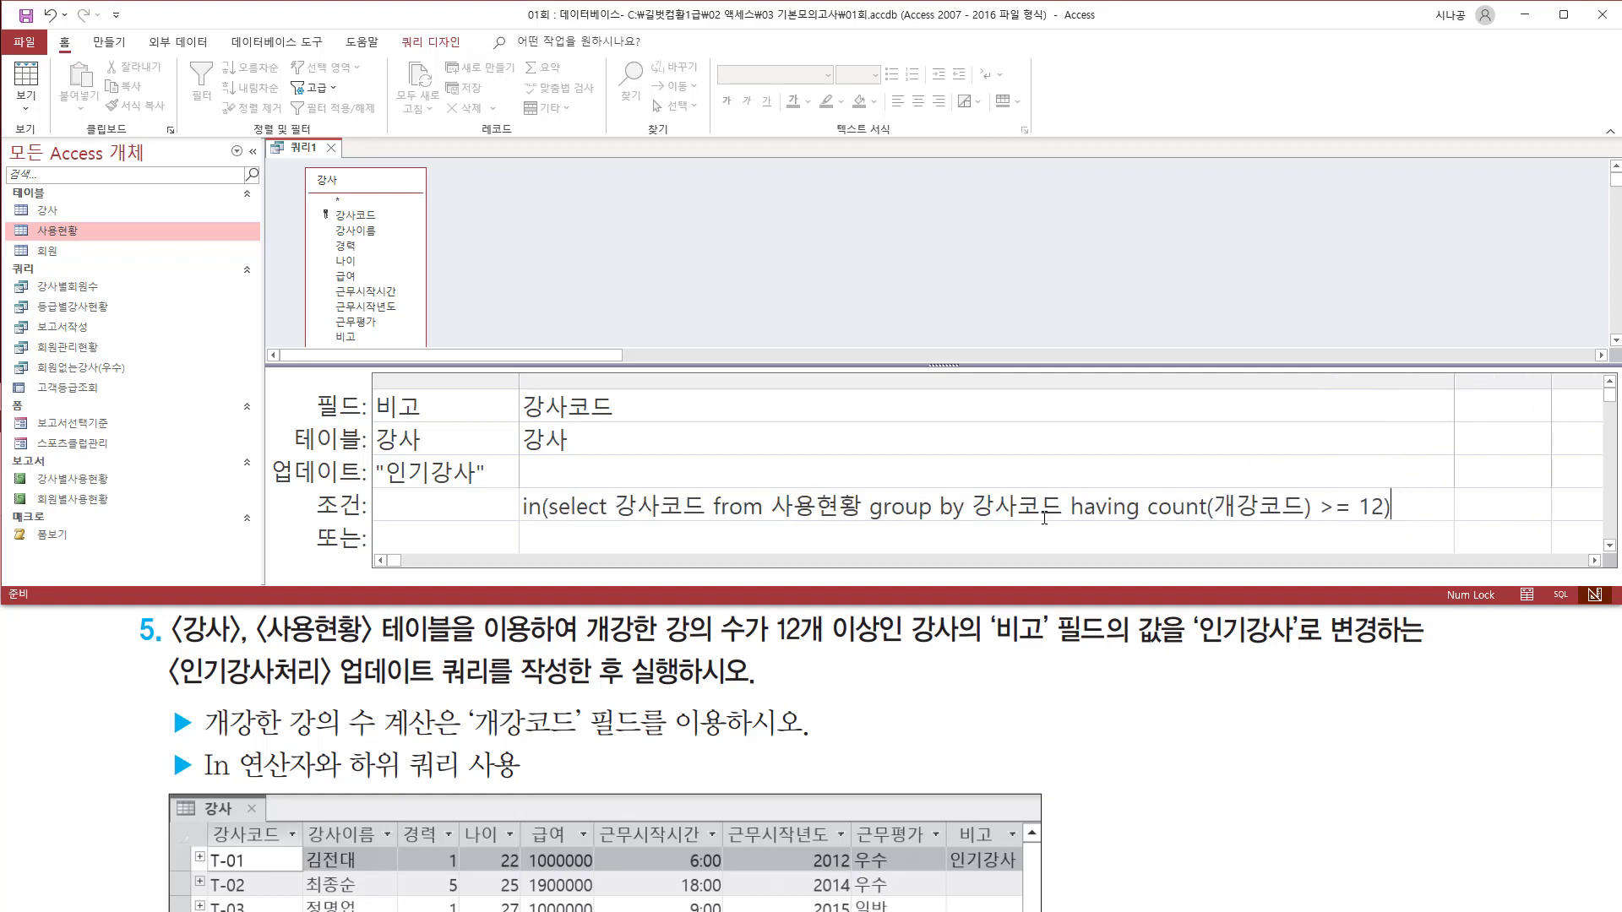
left_click(598, 478)
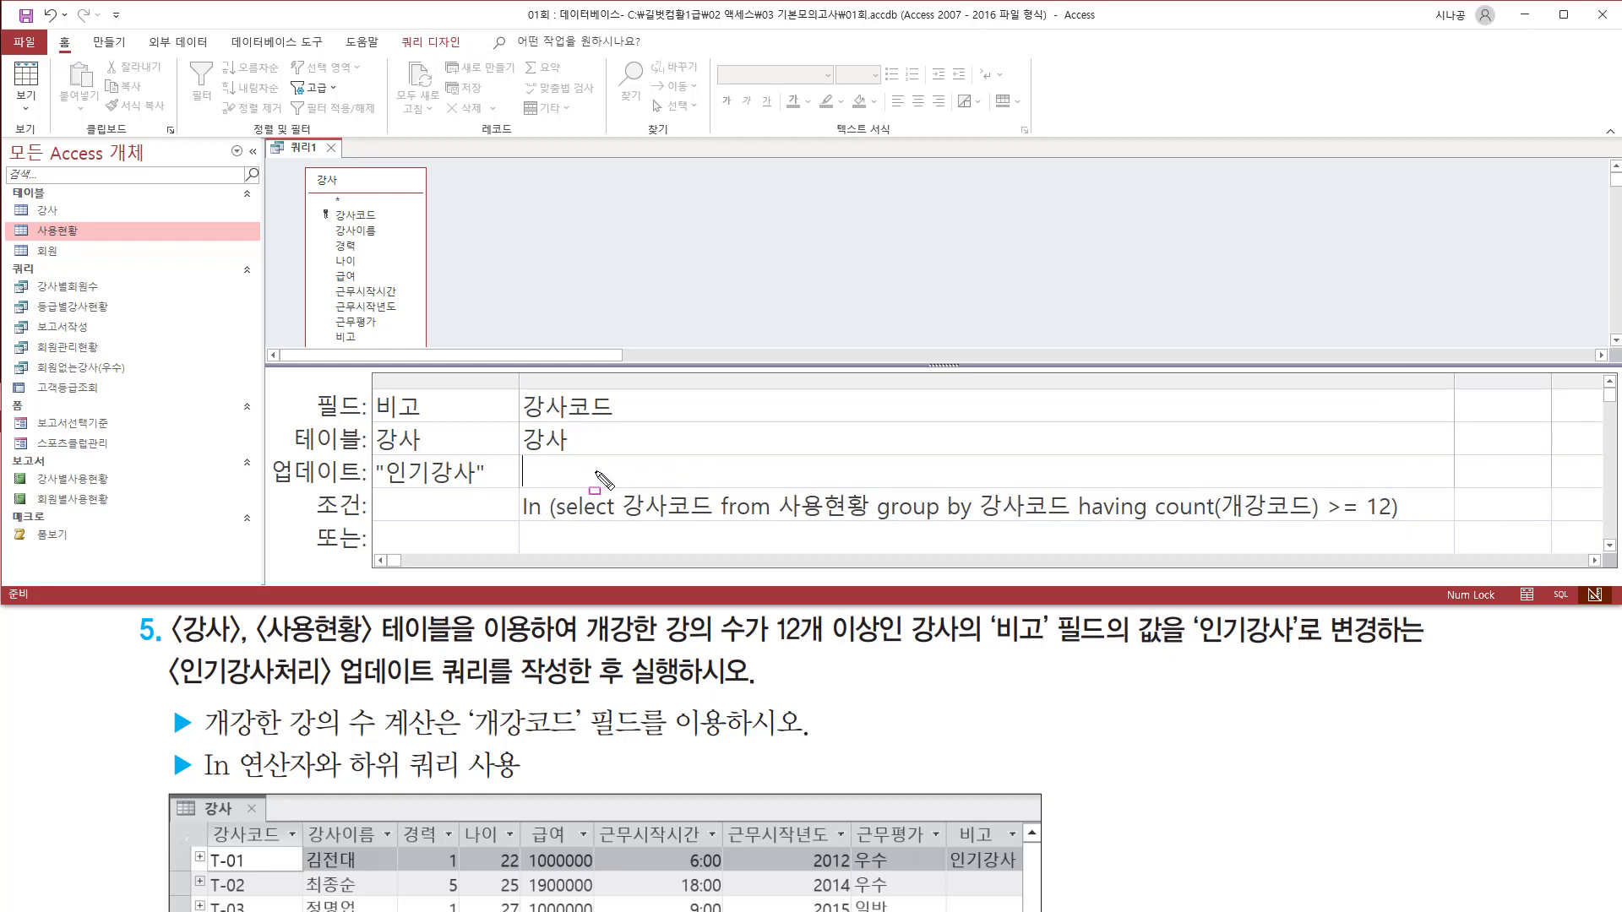
Step: Examine the finished In subquery's table, grouping and count clauses together with the 강사코드 and 비고 fields of the design grid
left_click_drag(775, 520, 867, 522)
left_click_drag(976, 484, 1074, 525)
left_click_drag(882, 521, 976, 522)
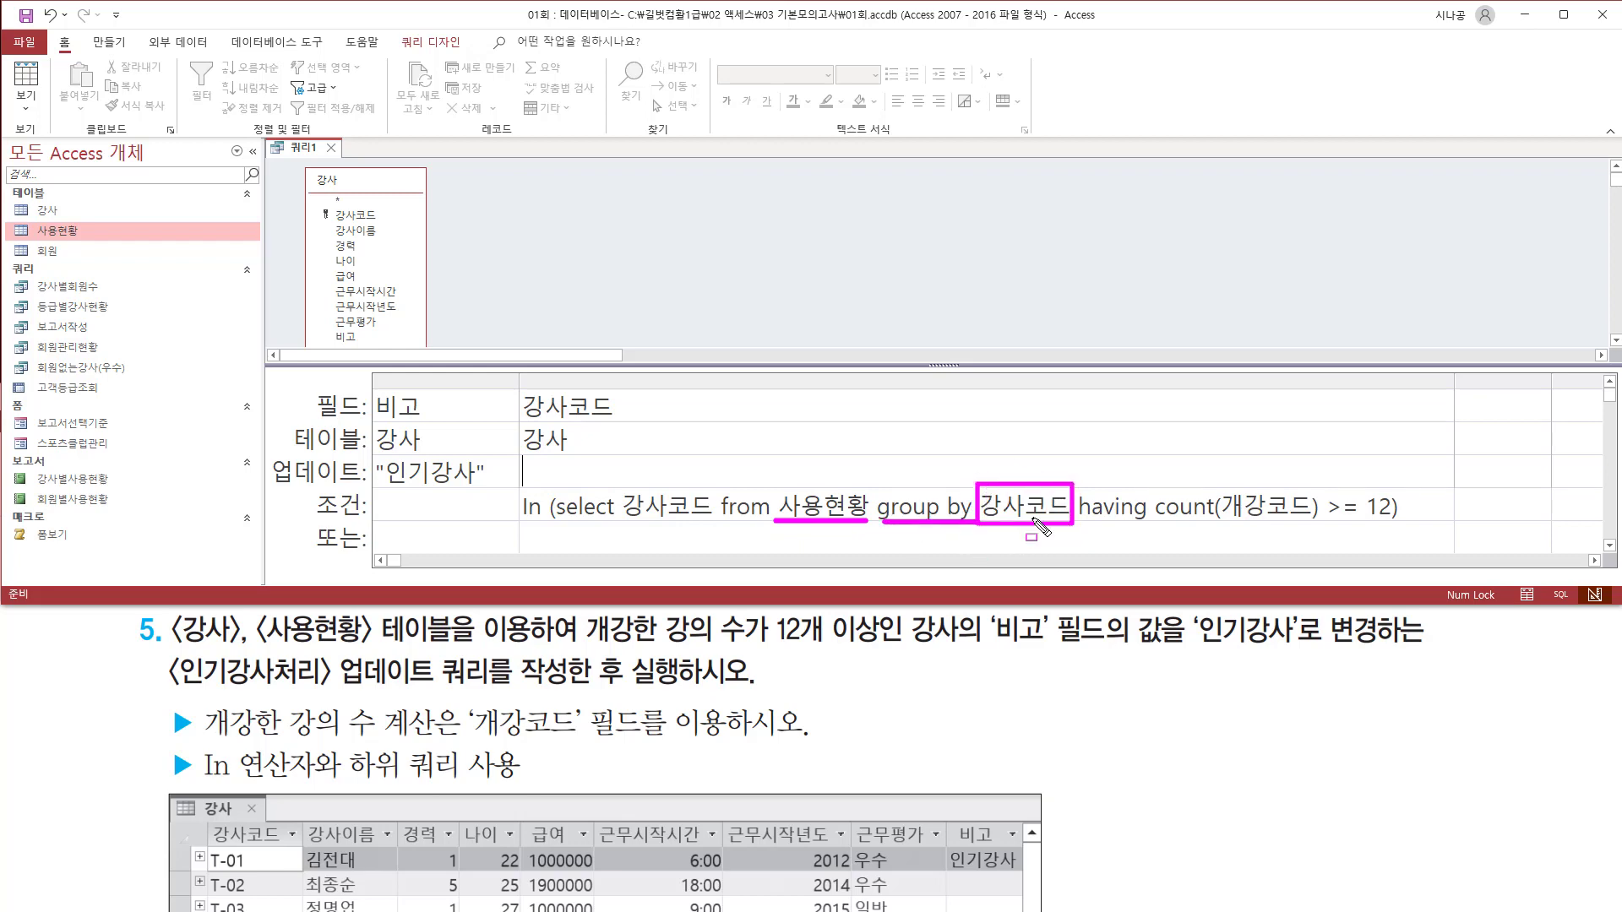
left_click_drag(1159, 521, 1322, 523)
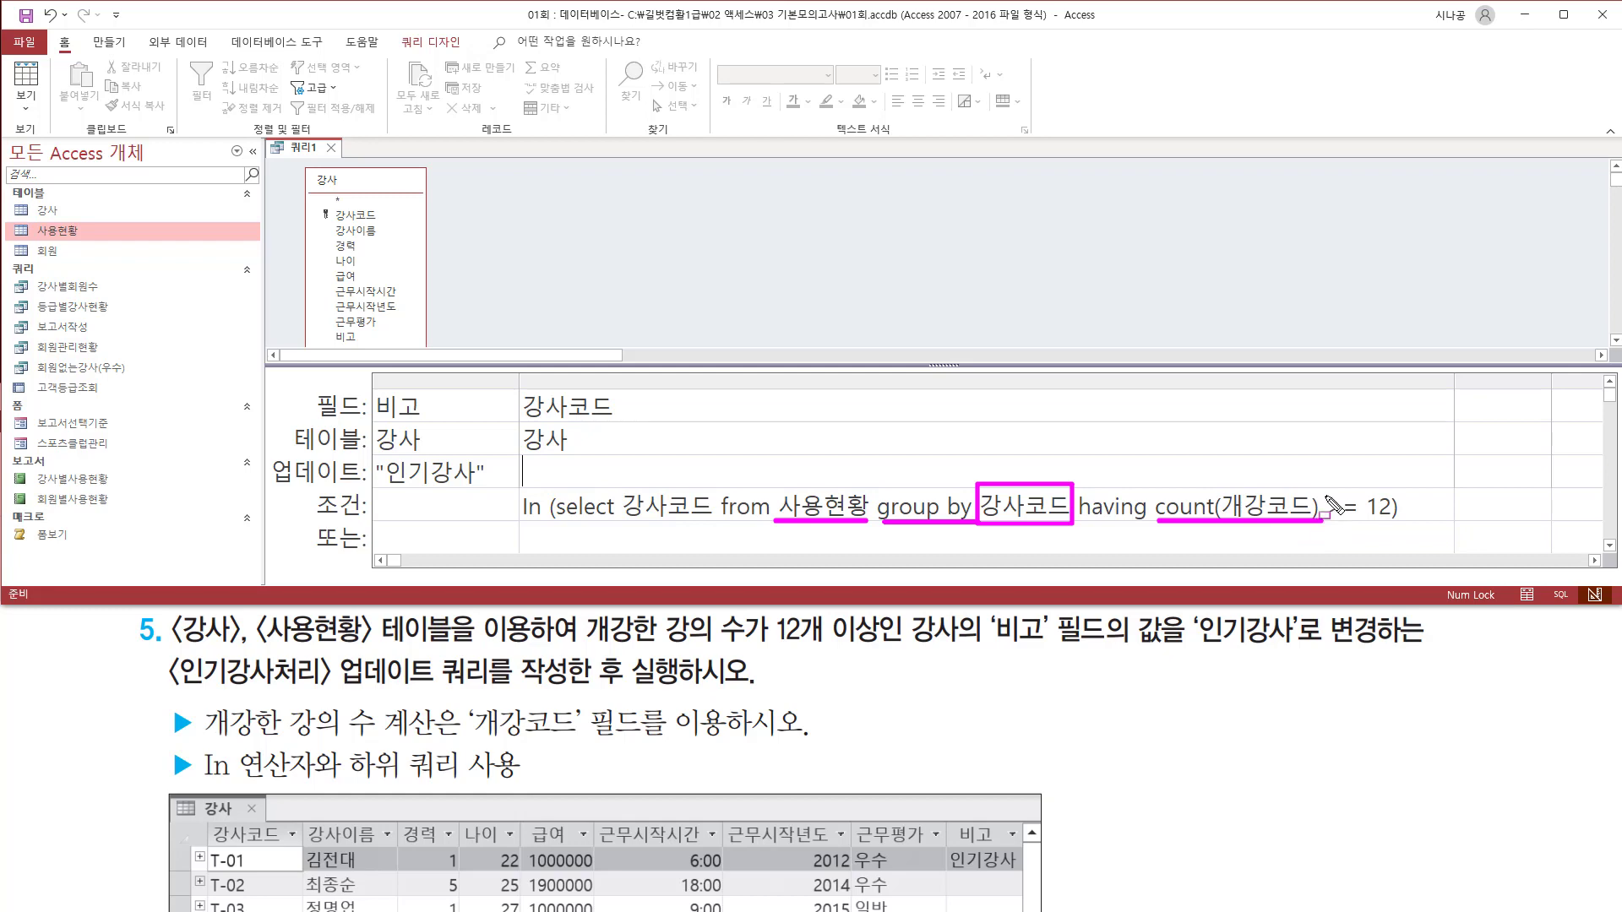
mouse_move(1322, 483)
left_mouse_down()
mouse_move(1352, 533)
mouse_move(1394, 527)
left_mouse_up()
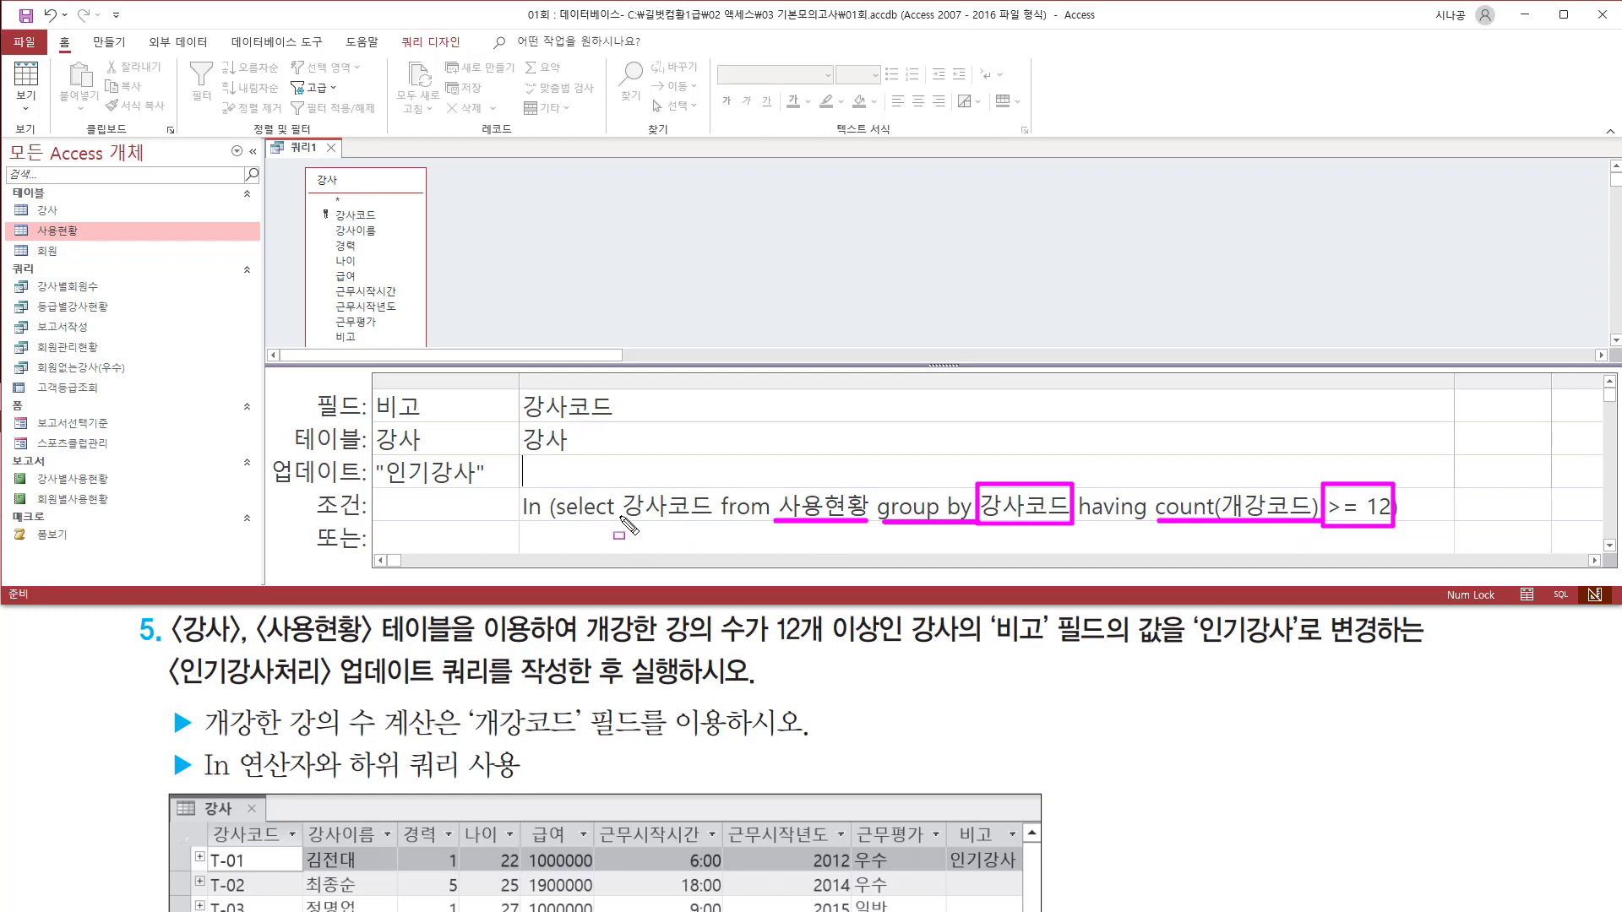
left_click_drag(624, 521, 710, 521)
mouse_move(514, 382)
left_mouse_down()
mouse_move(562, 454)
mouse_move(627, 457)
left_mouse_up()
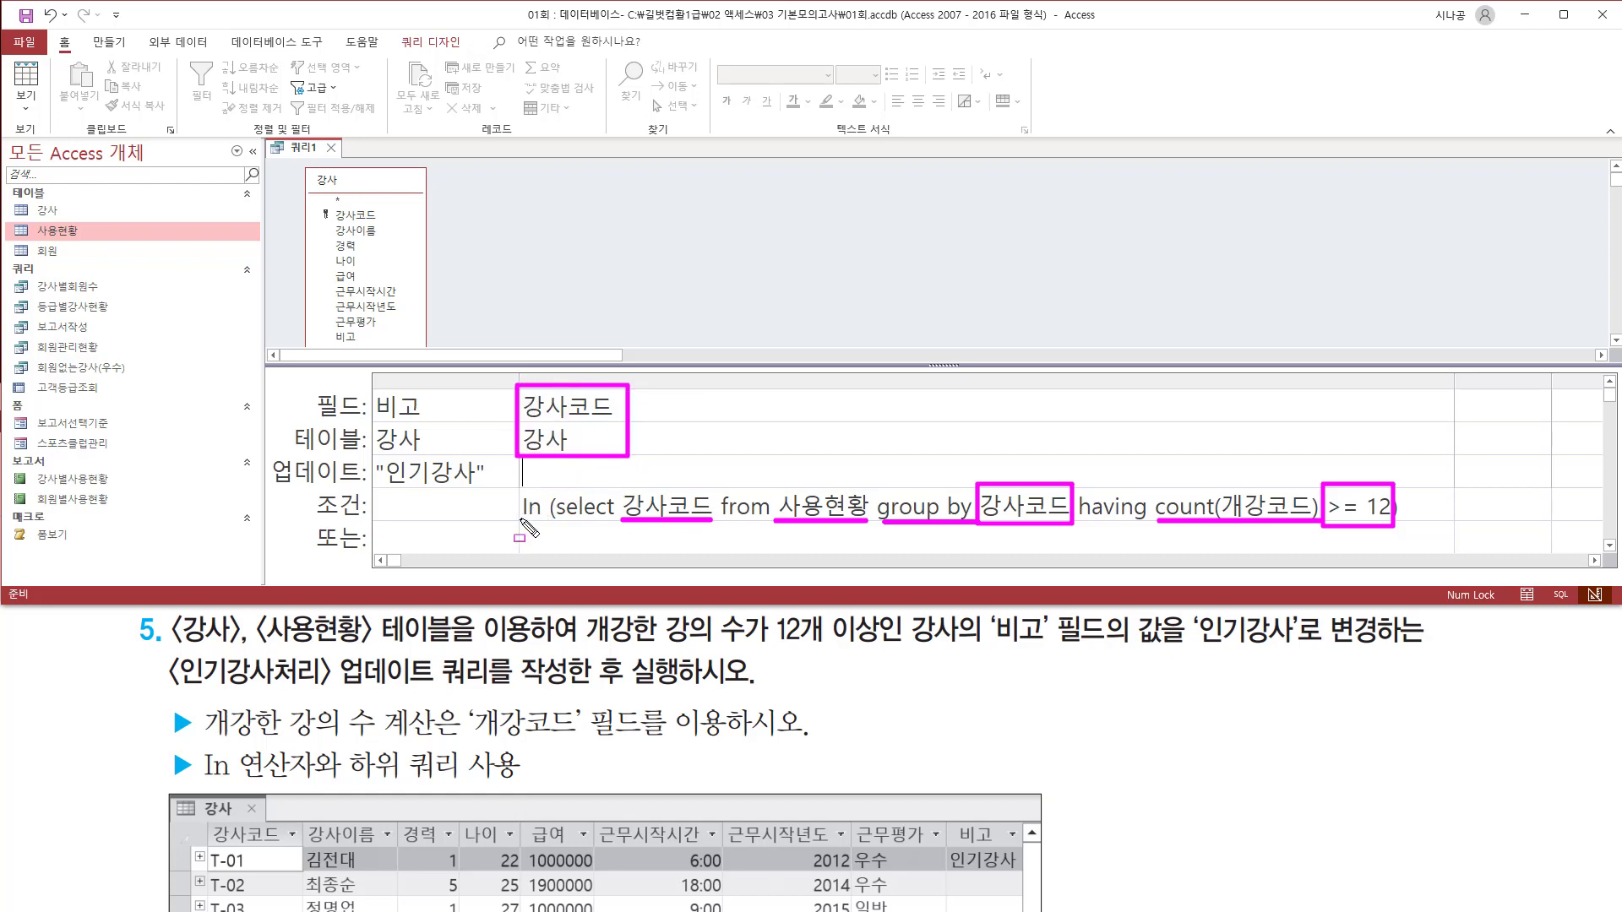
left_click_drag(517, 522, 542, 521)
mouse_move(369, 387)
left_mouse_down()
mouse_move(376, 419)
mouse_move(431, 421)
left_mouse_up()
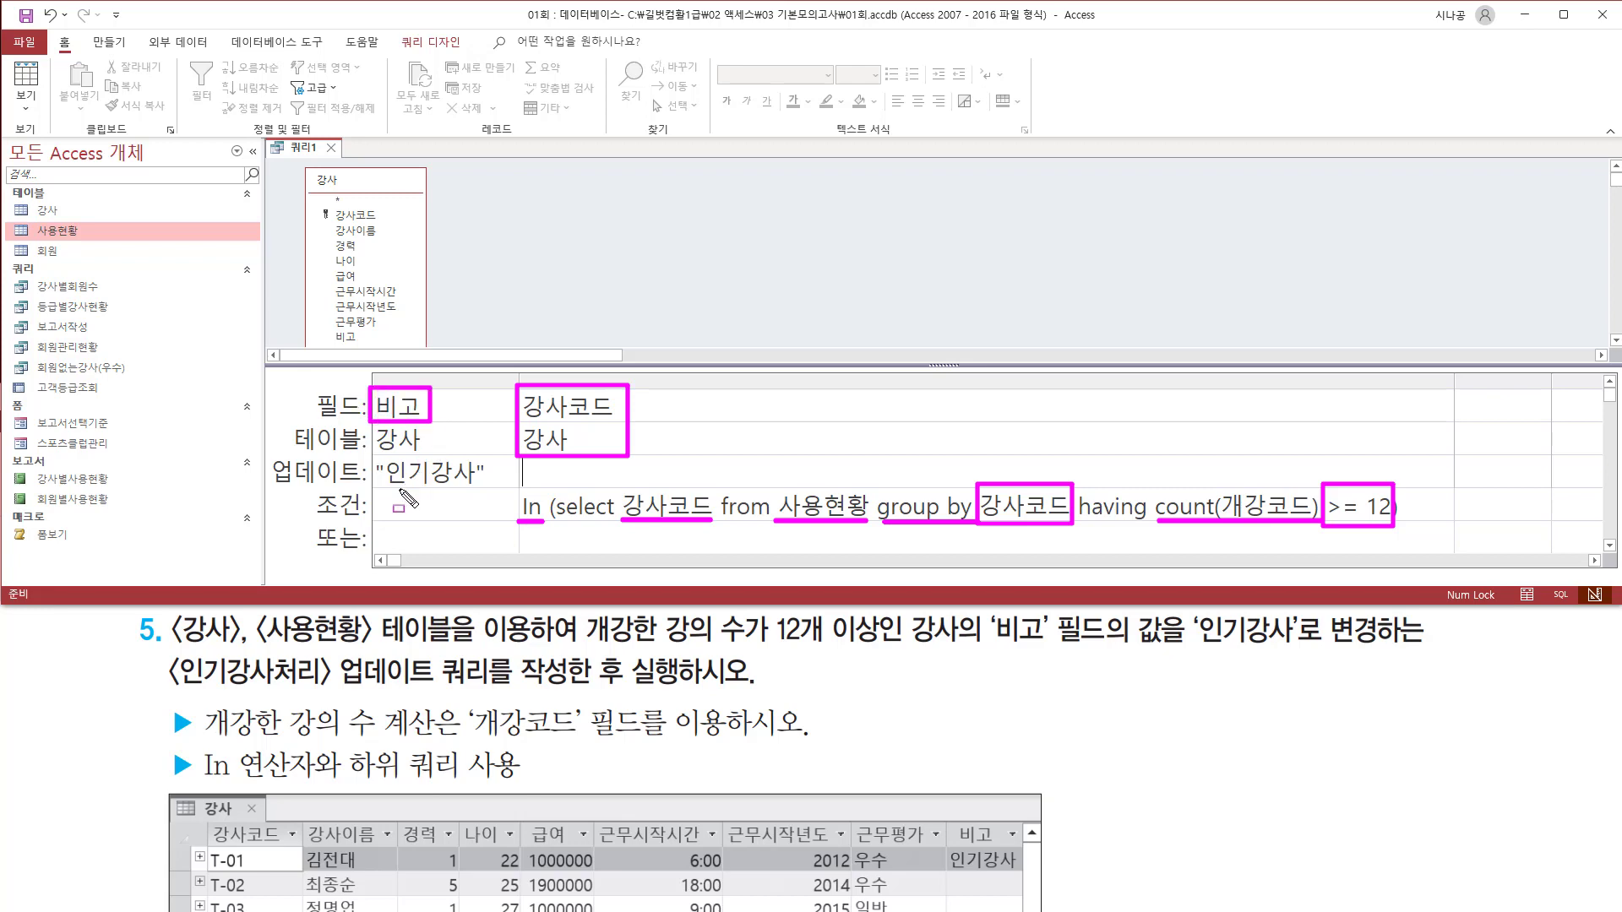
Step: Check the update value entered for the 비고 field in the query's design grid
left_click_drag(372, 487, 480, 487)
left_click_drag(272, 484, 360, 485)
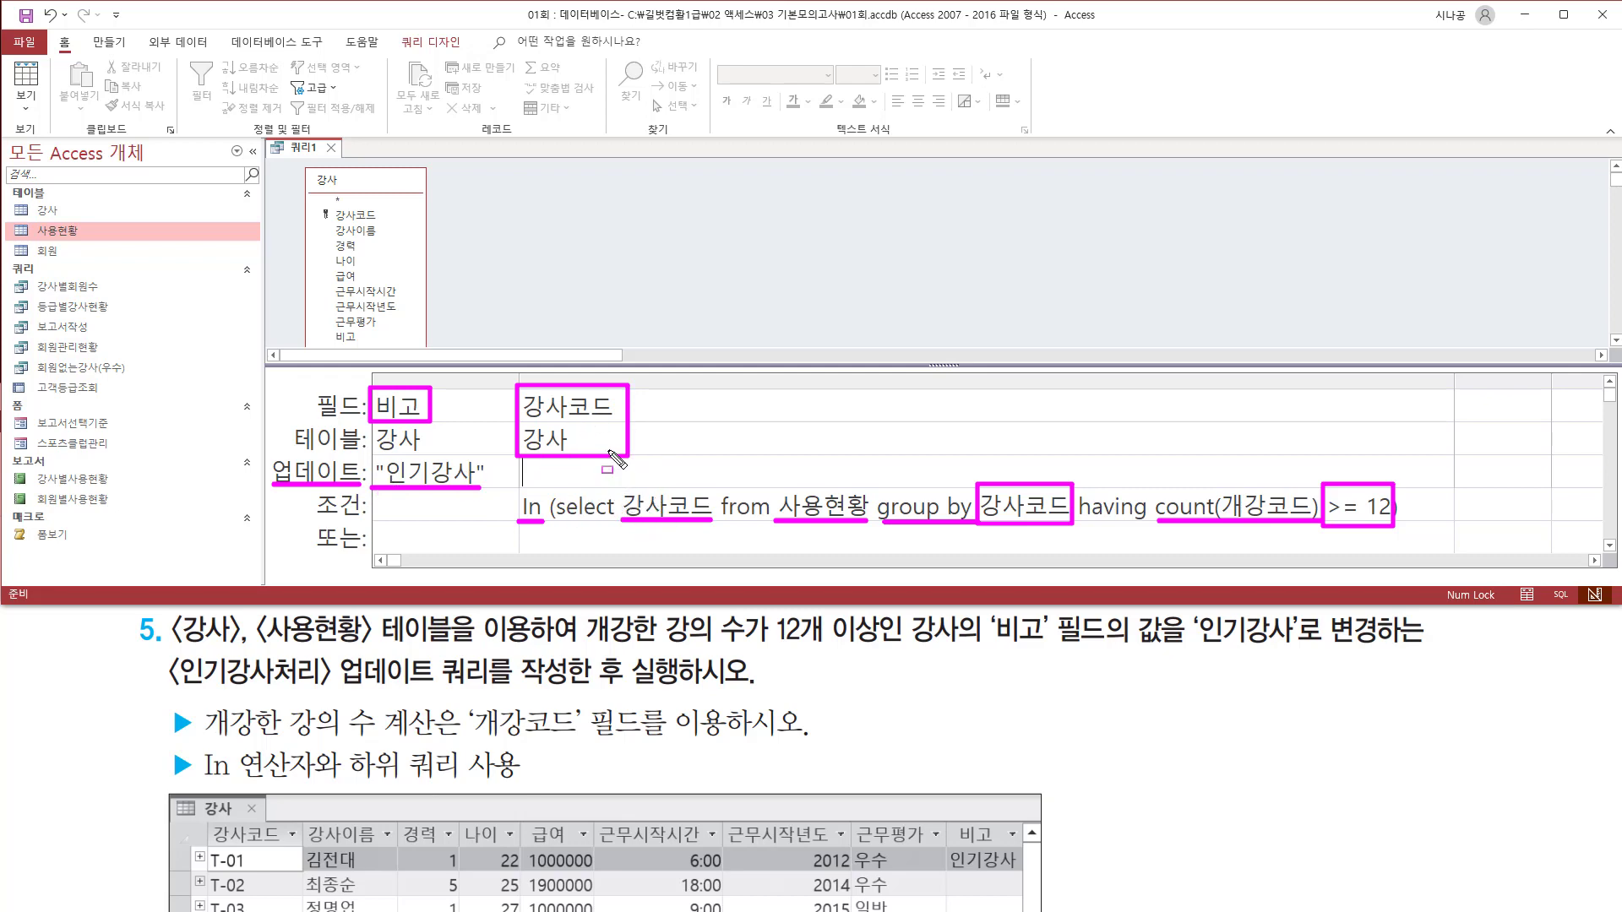
key("Escape")
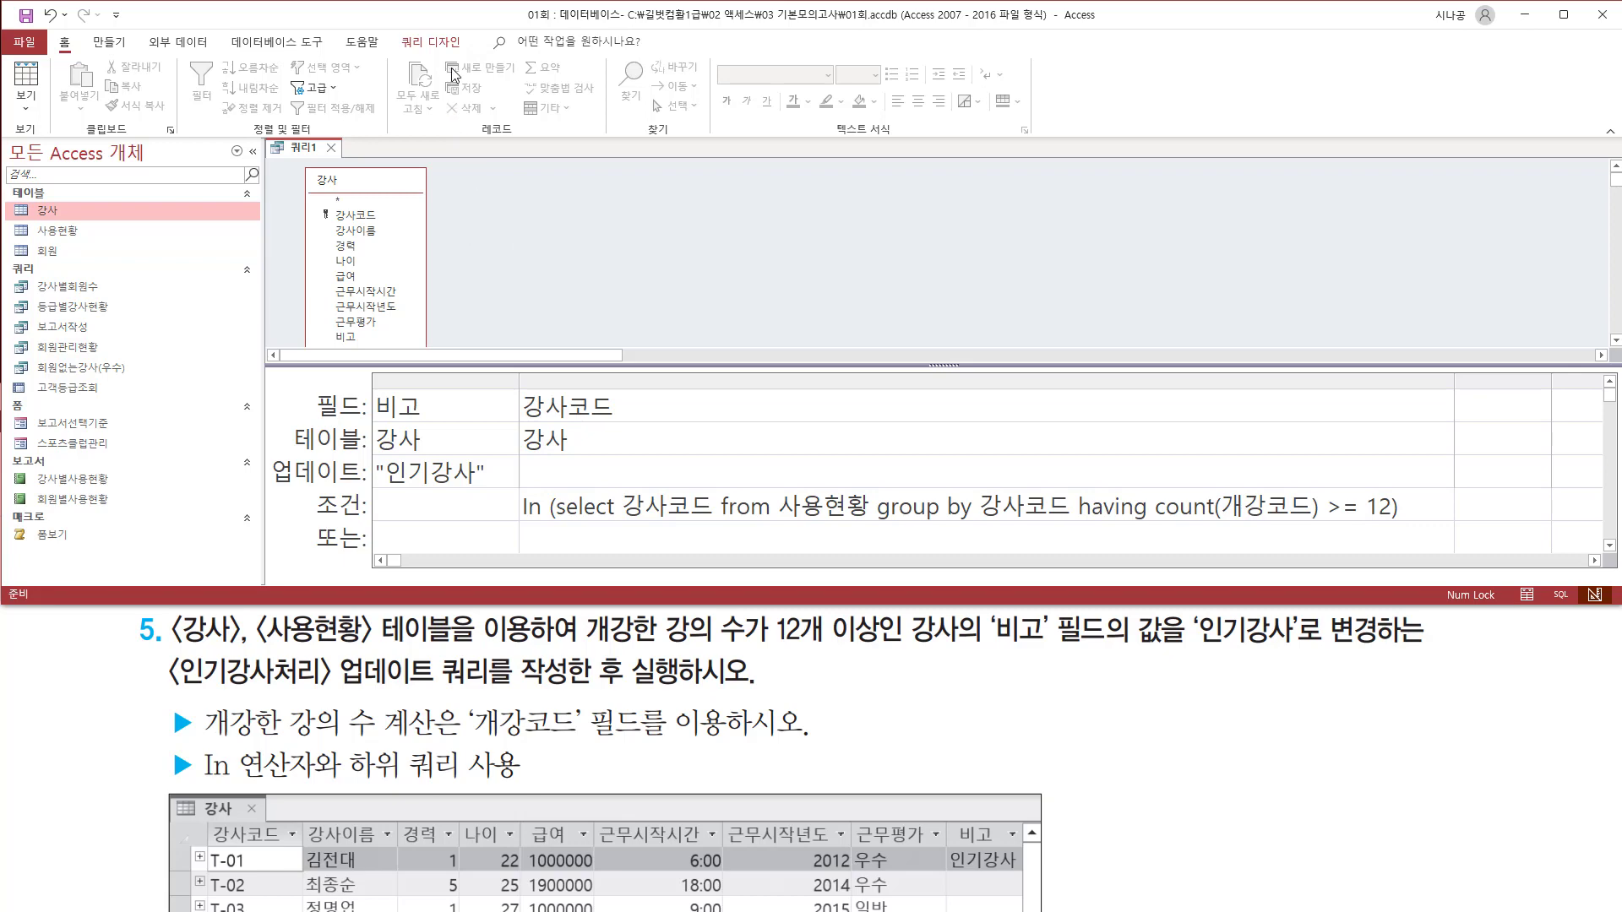
Step: Run the update query and accept the update of the matching 강사 records
left_click(445, 45)
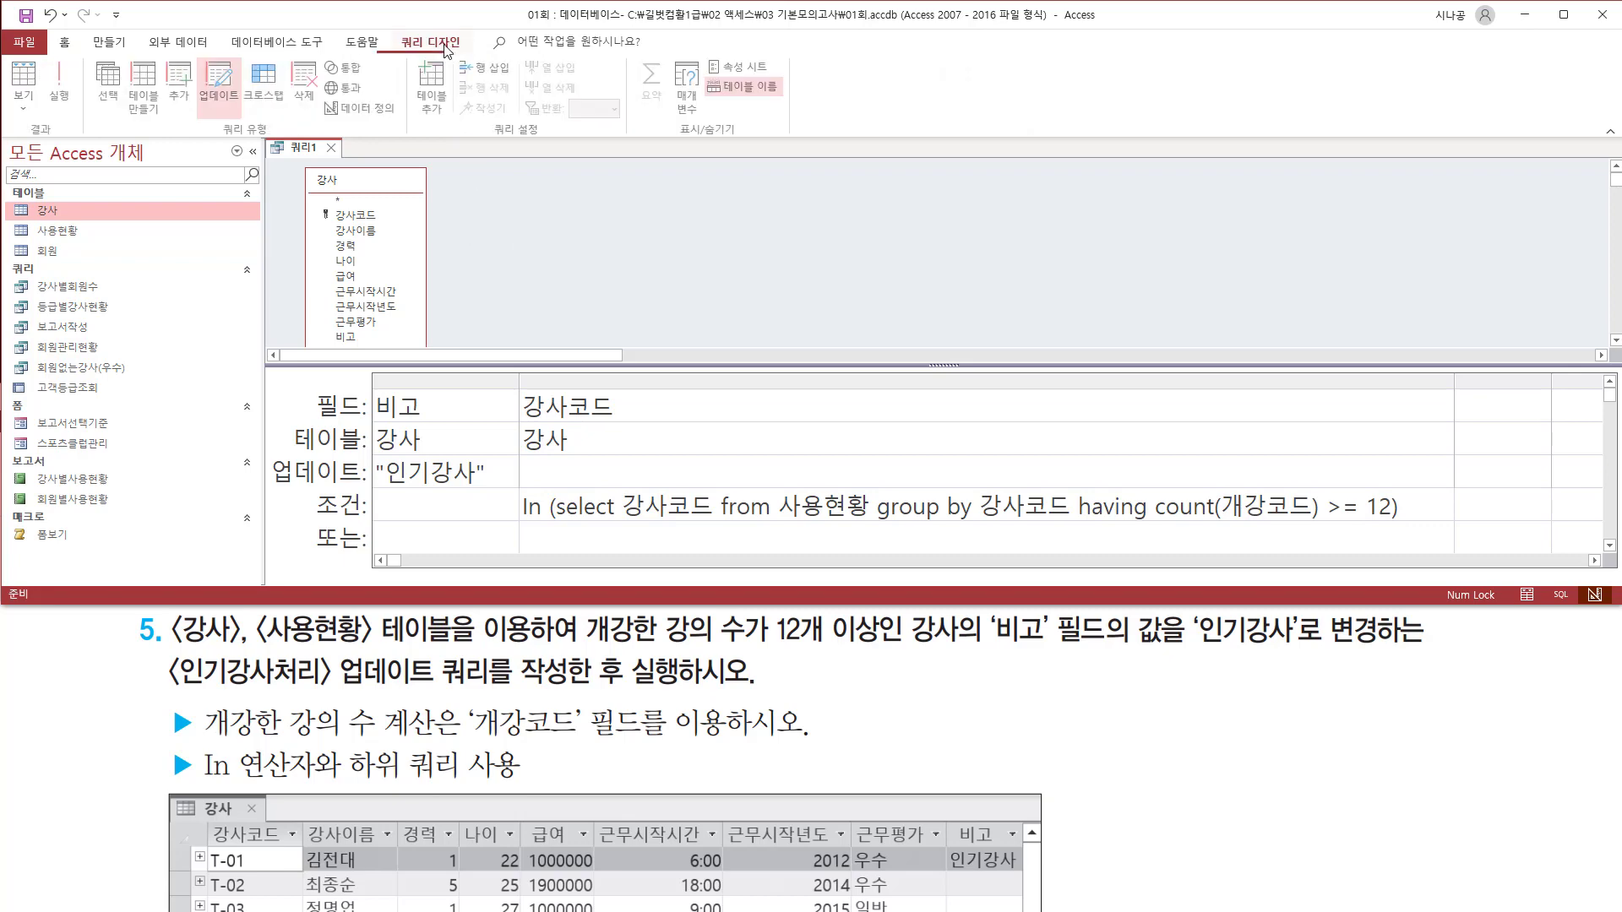
key("ctrl+2")
left_click_drag(396, 32, 471, 51)
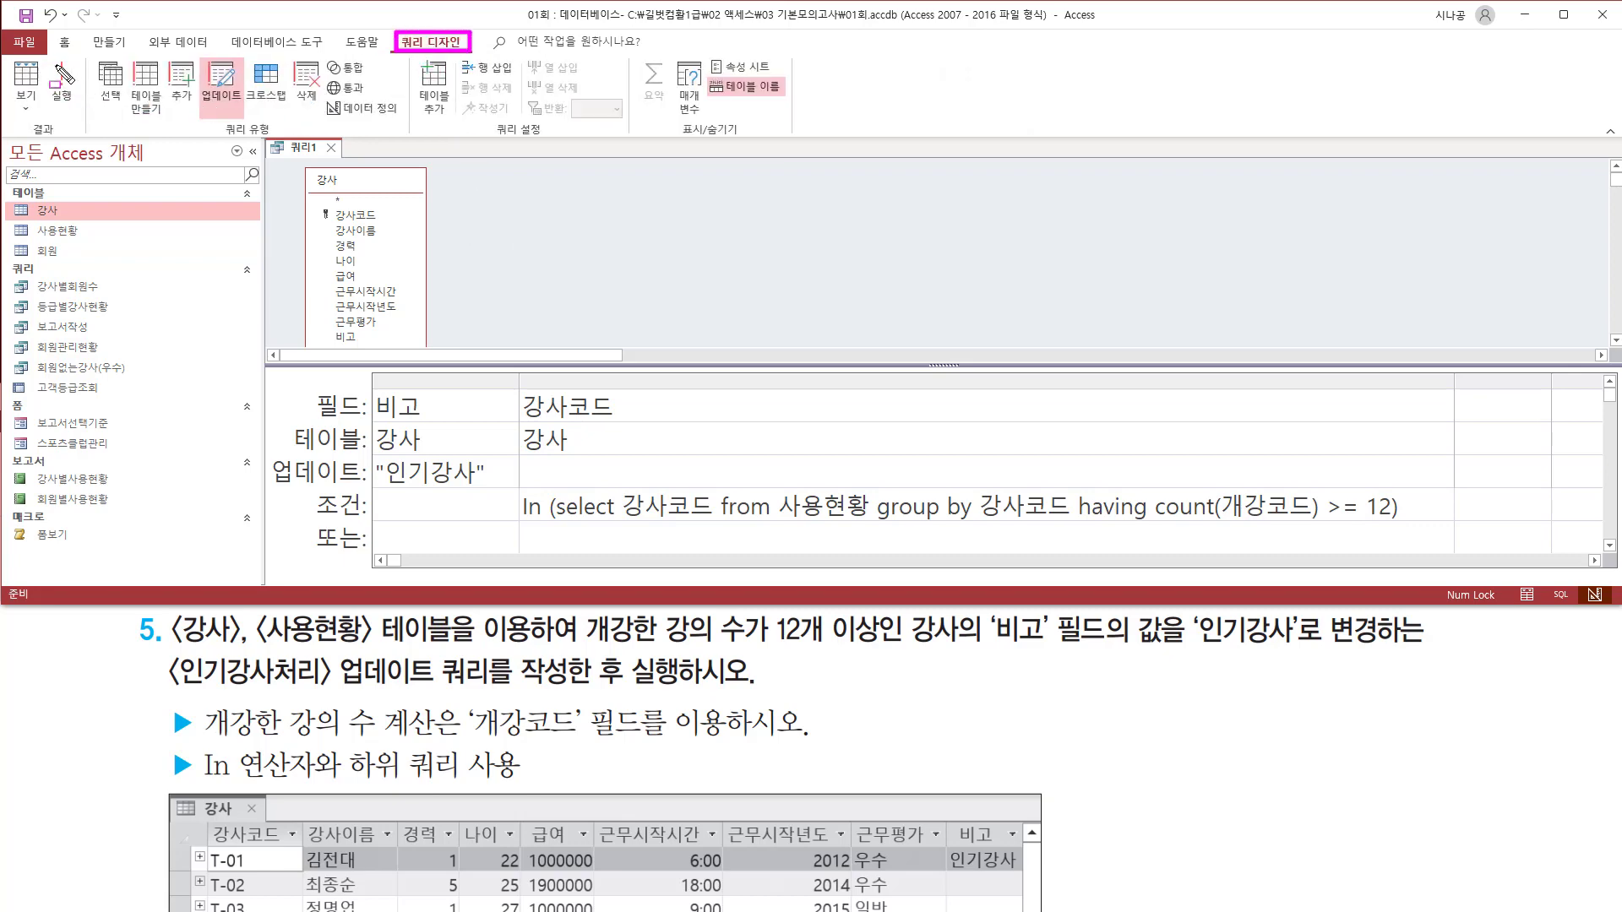
left_click_drag(44, 55, 95, 138)
key("Escape")
left_click(65, 96)
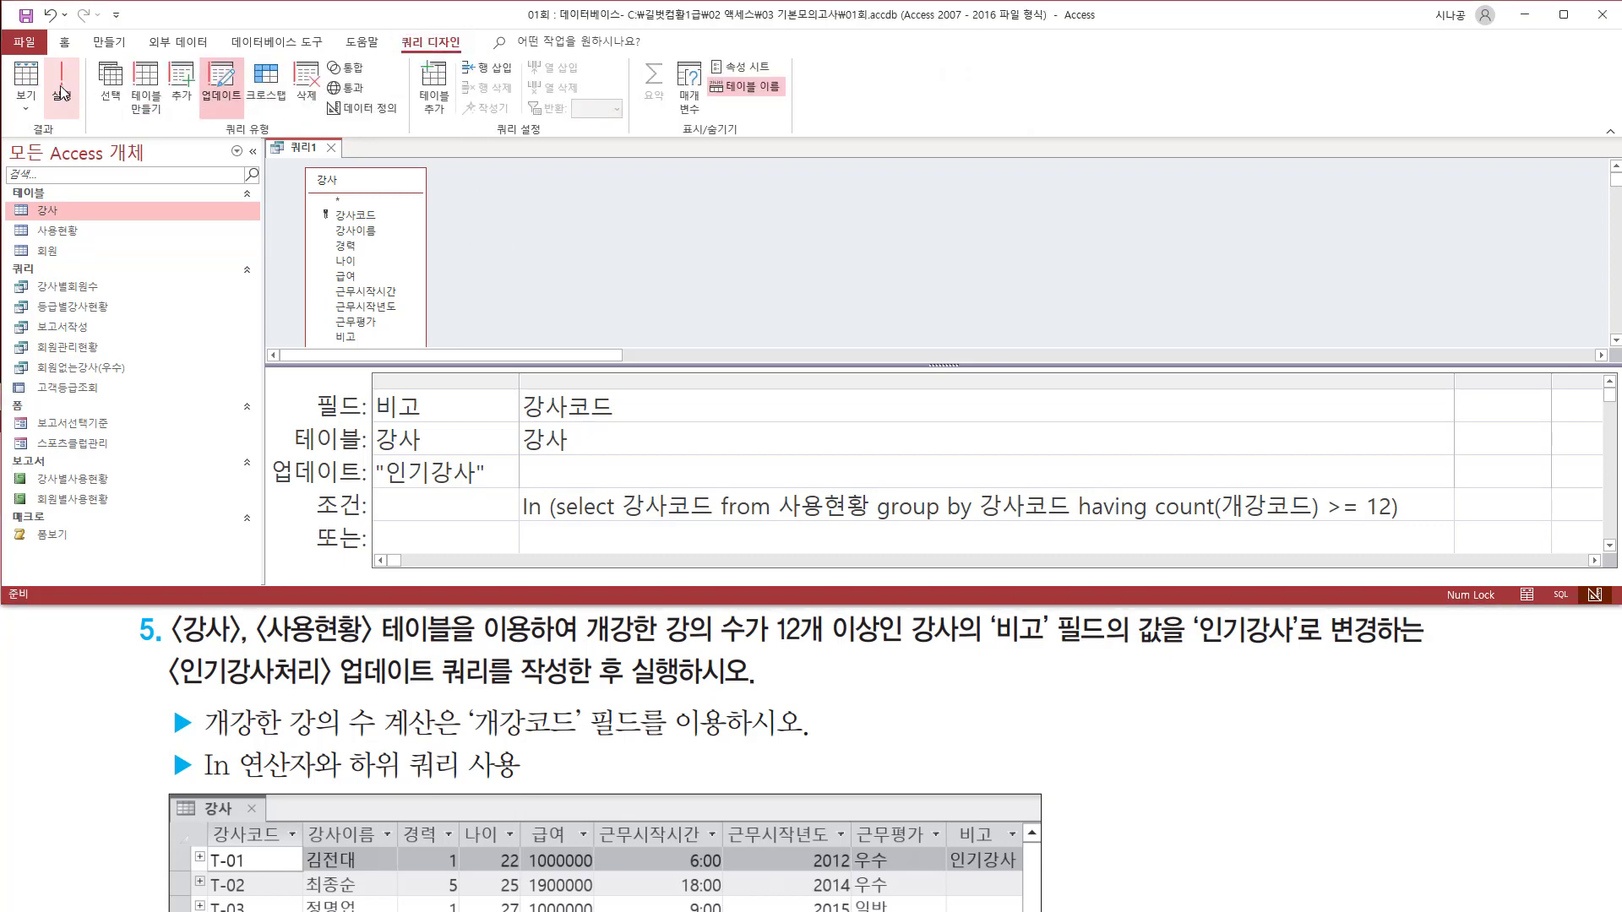
left_click_drag(745, 439, 692, 231)
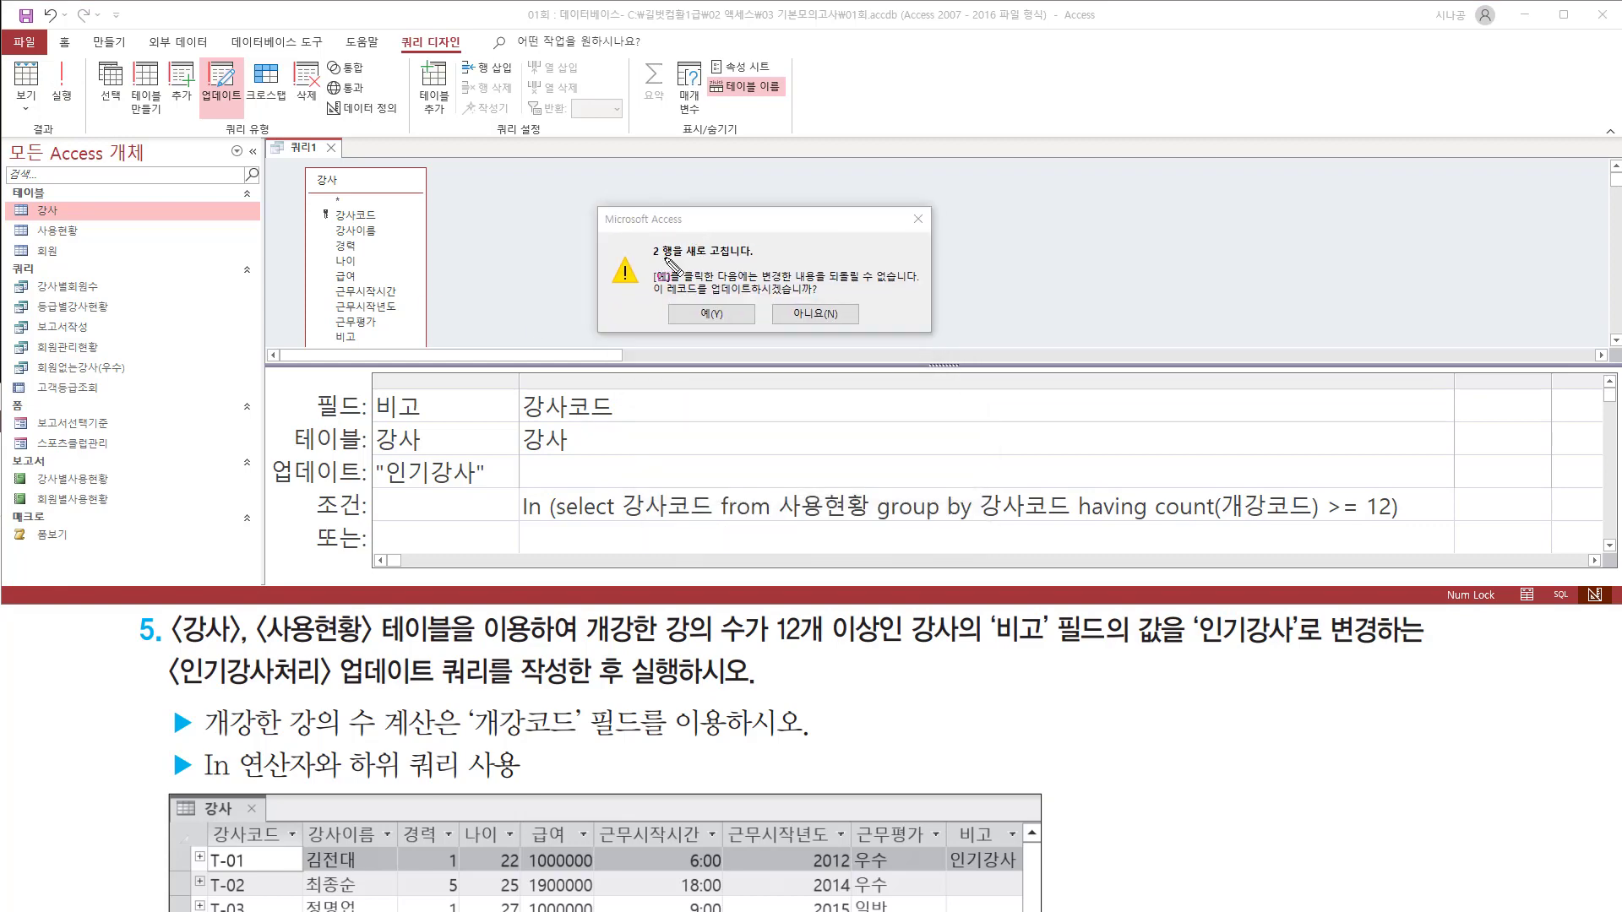
mouse_move(649, 262)
left_mouse_down()
mouse_move(744, 261)
mouse_move(723, 318)
mouse_move(818, 299)
left_mouse_up()
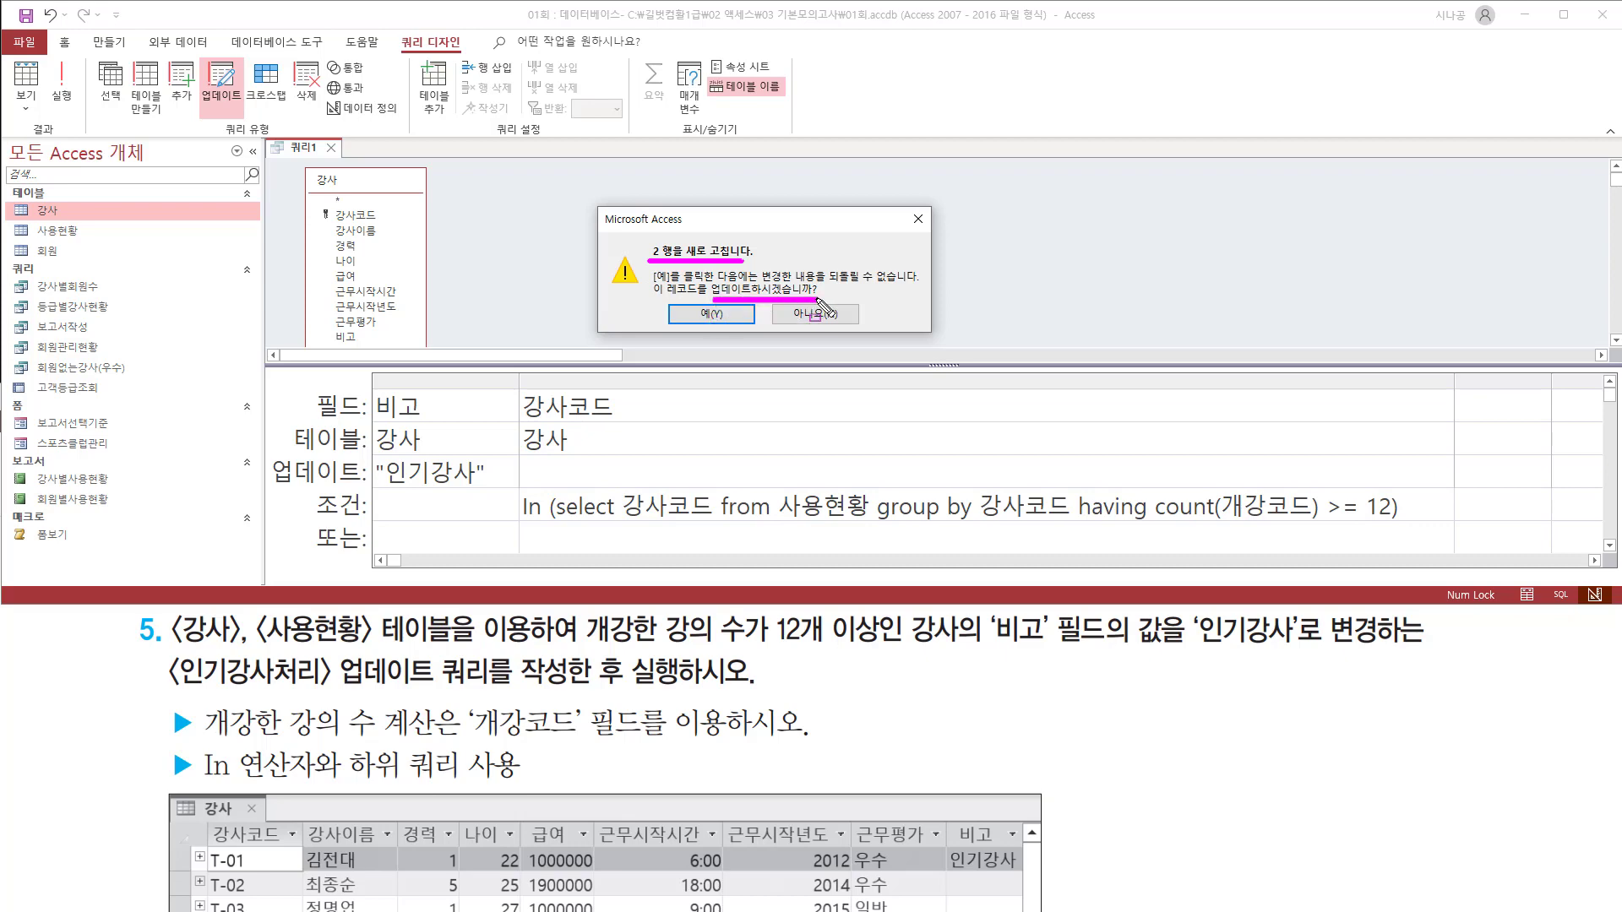
left_click_drag(684, 304, 733, 326)
key("Escape")
left_click(712, 314)
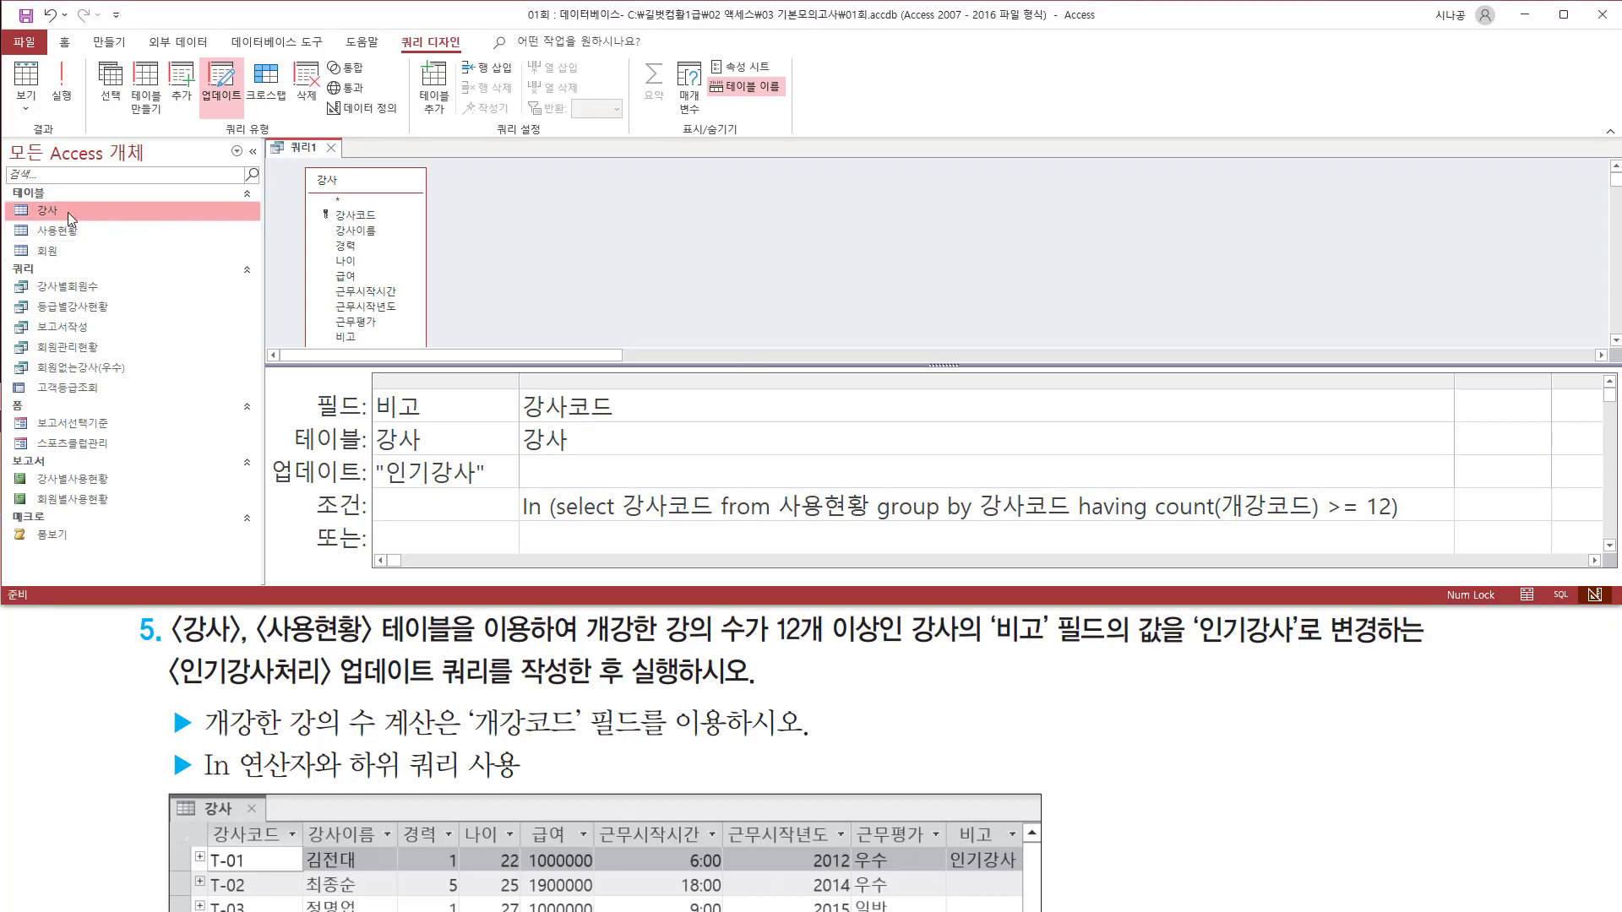
Step: Open the 강사 table, check which records have 인기강사 in the 비고 field, and close the table
key("ctrl+2")
left_click_drag(13, 204, 65, 219)
key("Escape")
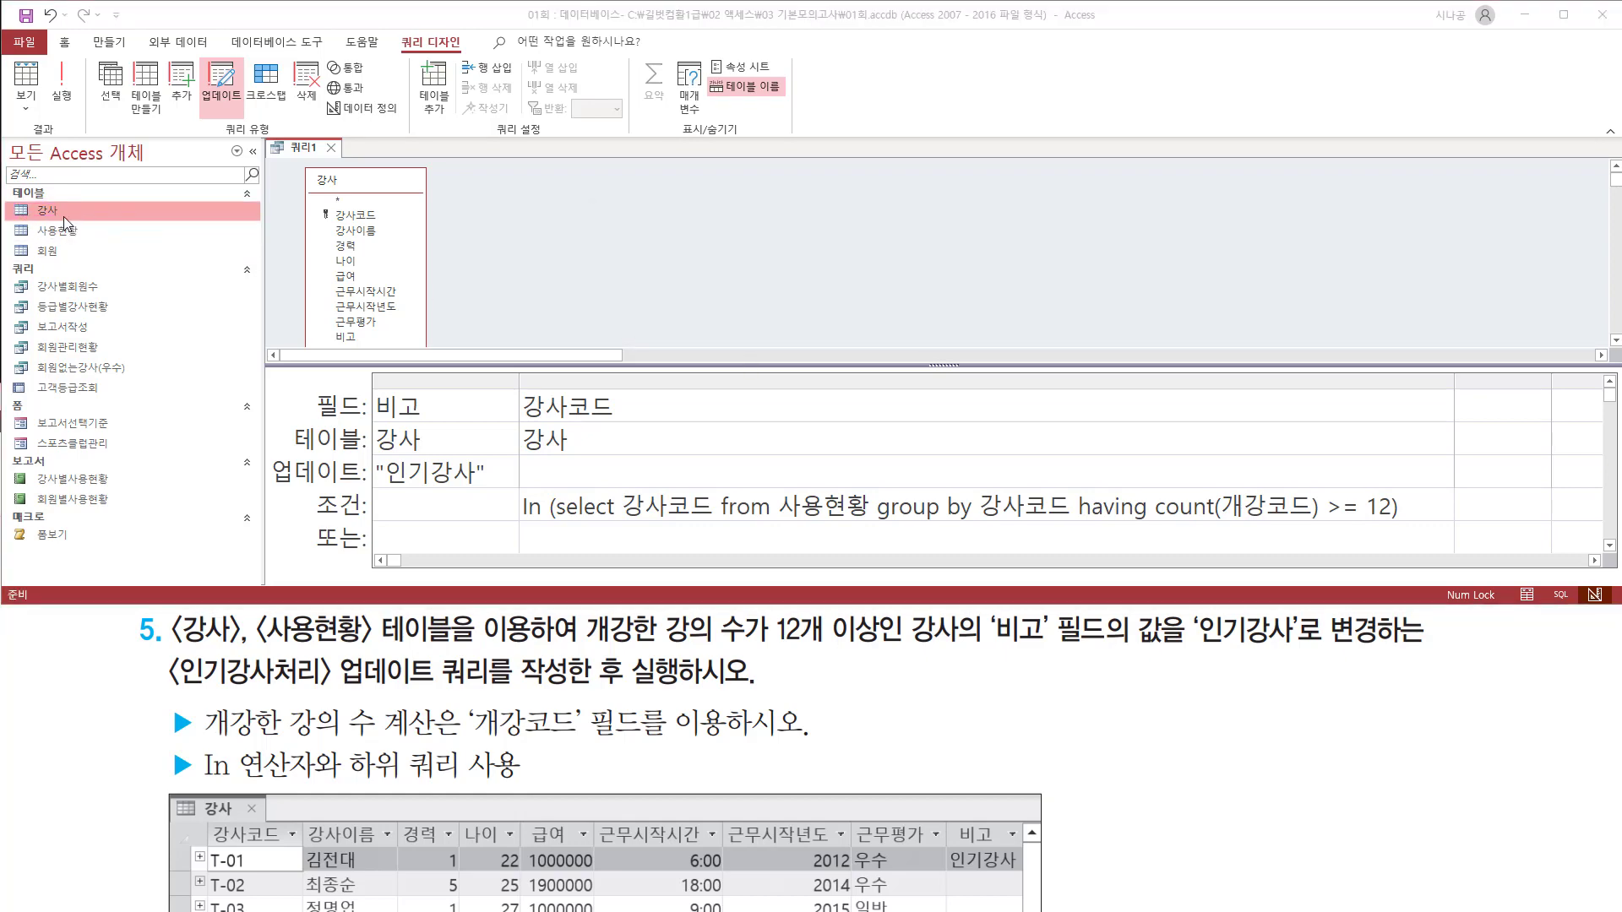
double_click(58, 211)
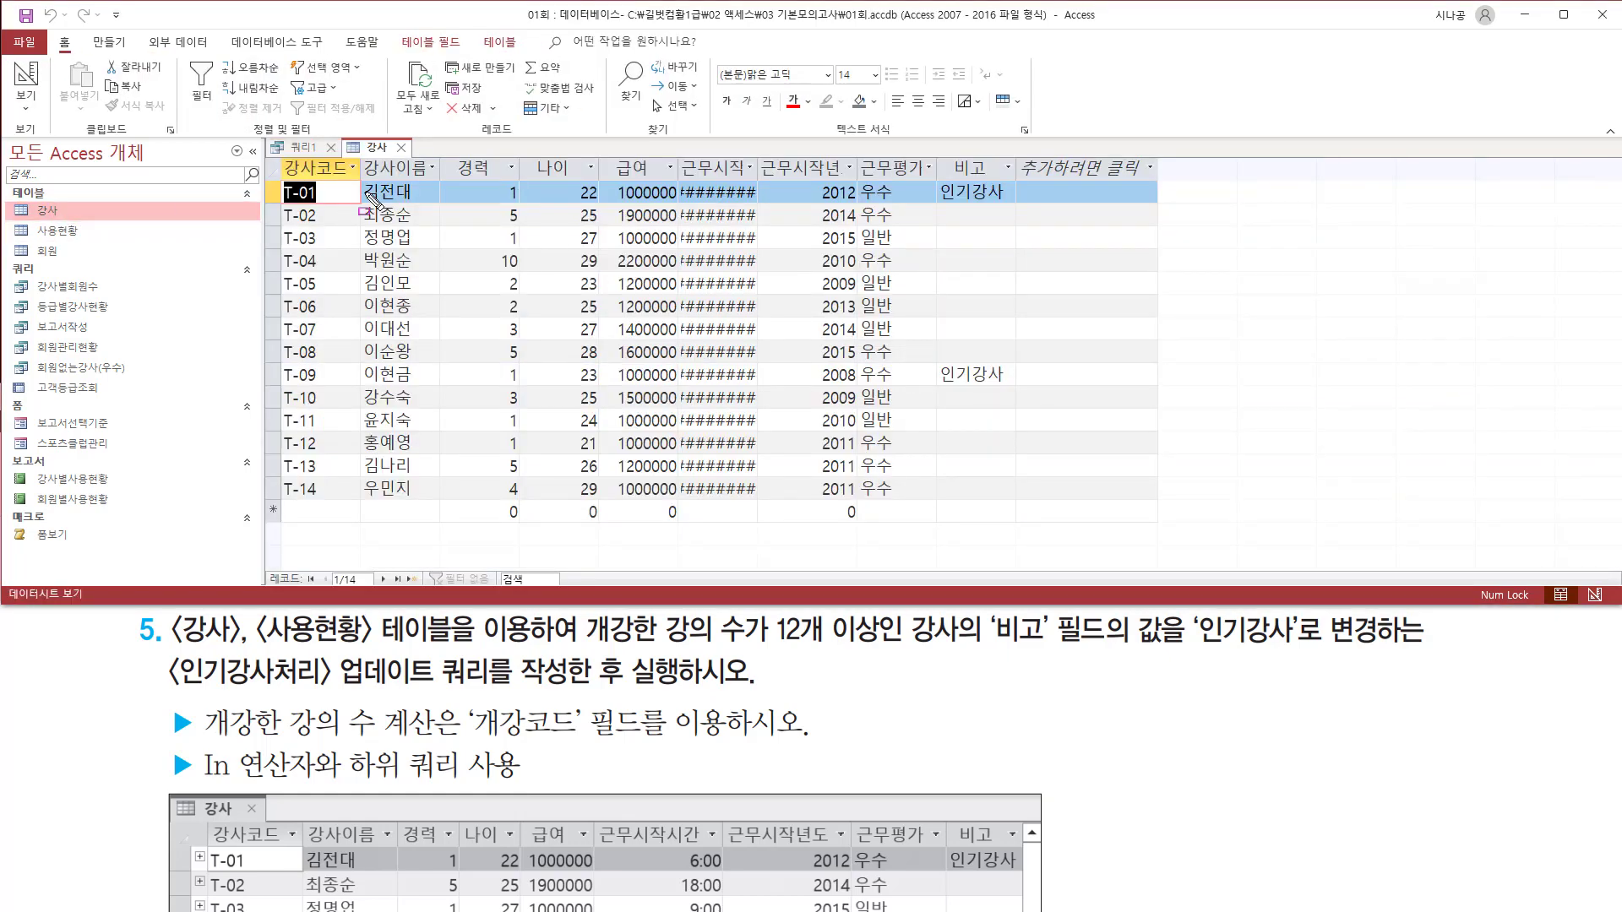
mouse_move(359, 179)
left_mouse_down()
mouse_move(409, 207)
mouse_move(497, 217)
mouse_move(1000, 233)
mouse_move(1023, 208)
left_mouse_up()
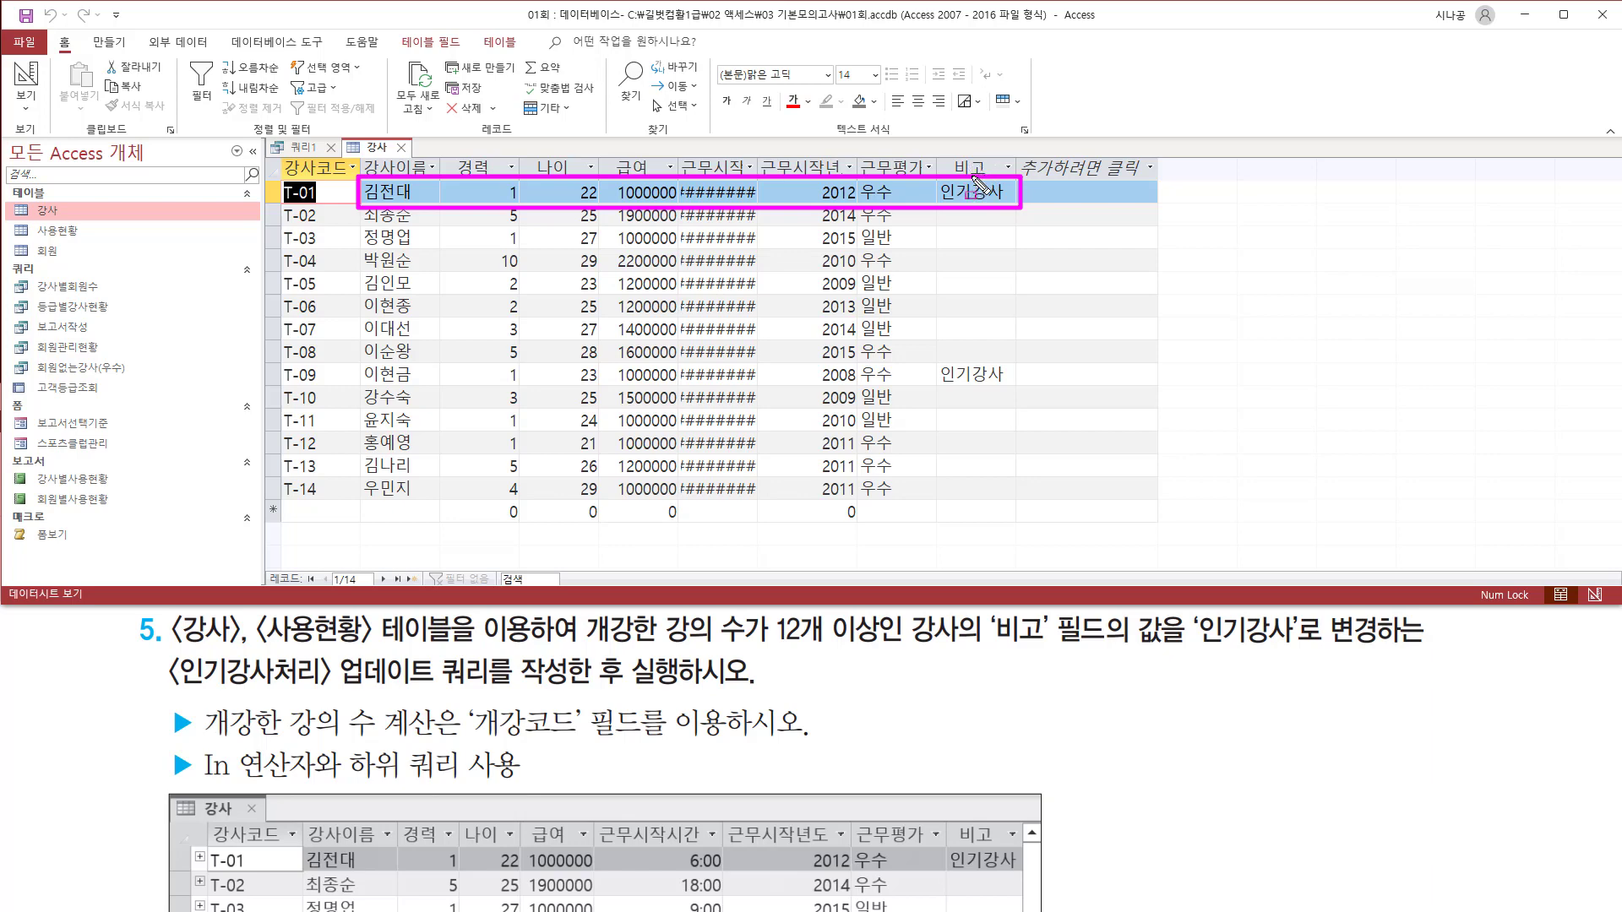
mouse_move(357, 363)
left_mouse_down()
mouse_move(487, 389)
mouse_move(1022, 387)
left_mouse_up()
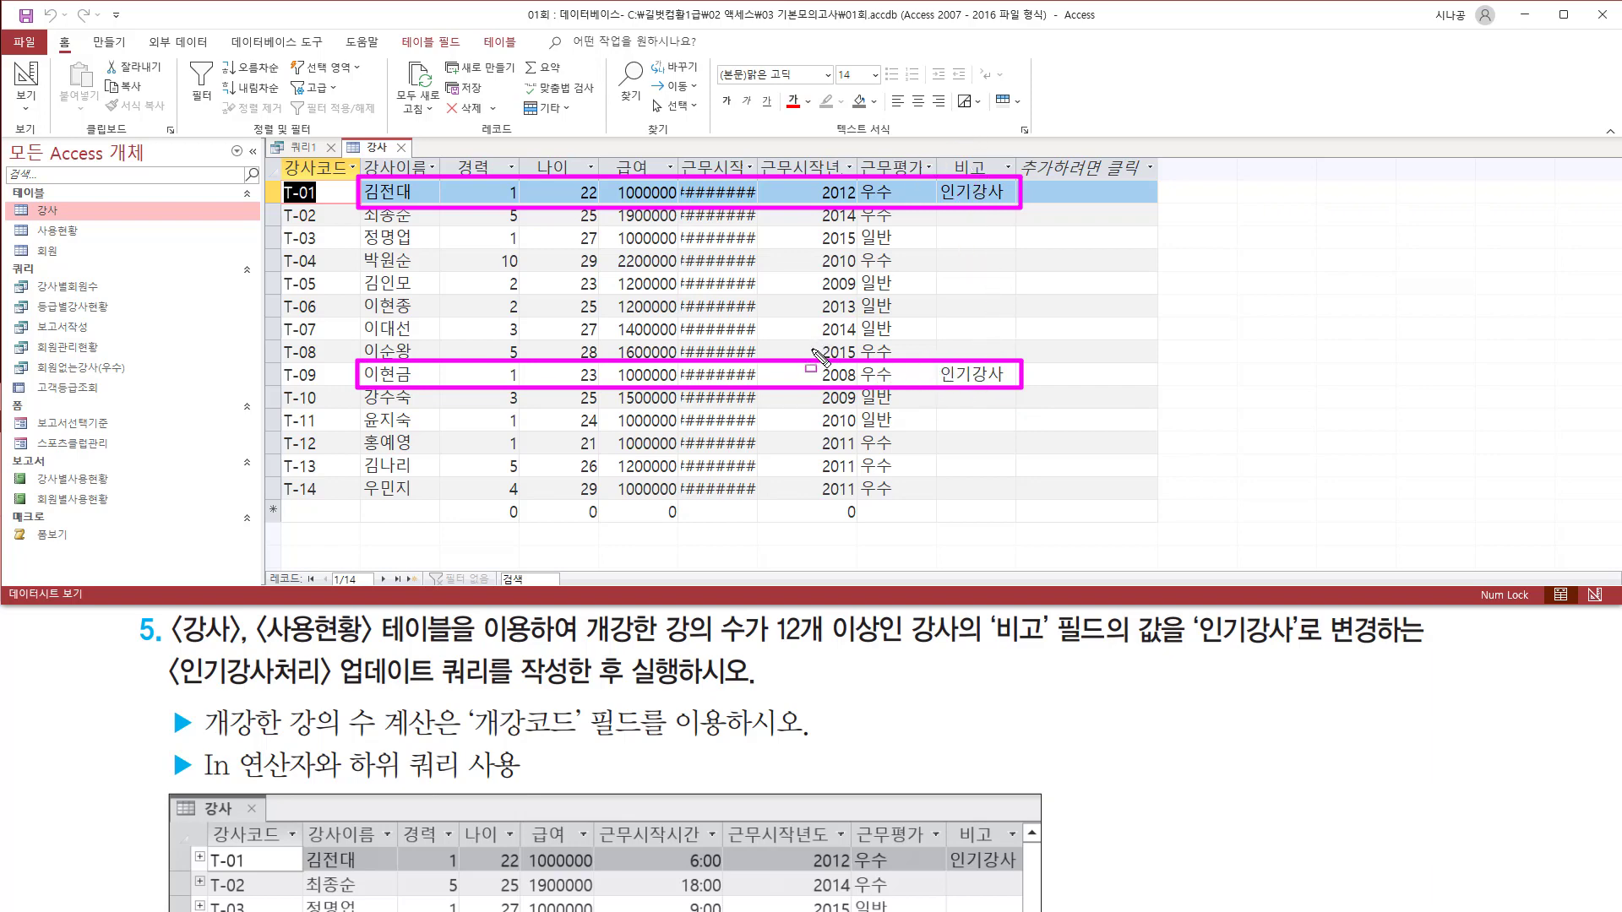
mouse_move(262, 565)
left_mouse_down()
mouse_move(287, 588)
mouse_move(396, 588)
left_mouse_up()
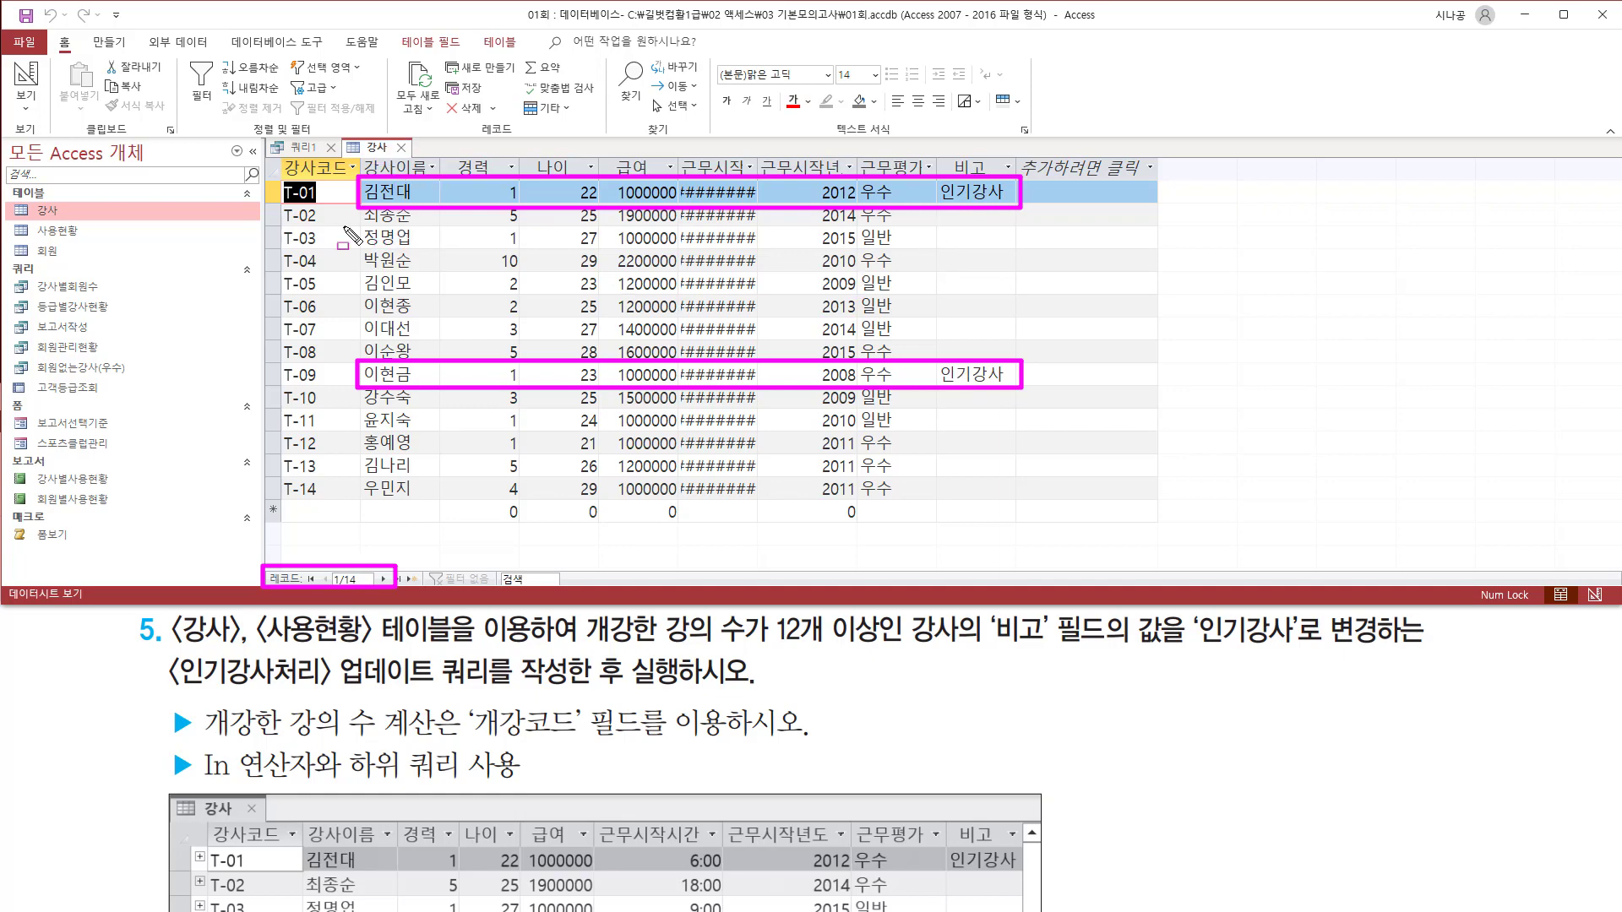
key("Escape")
left_click(384, 152)
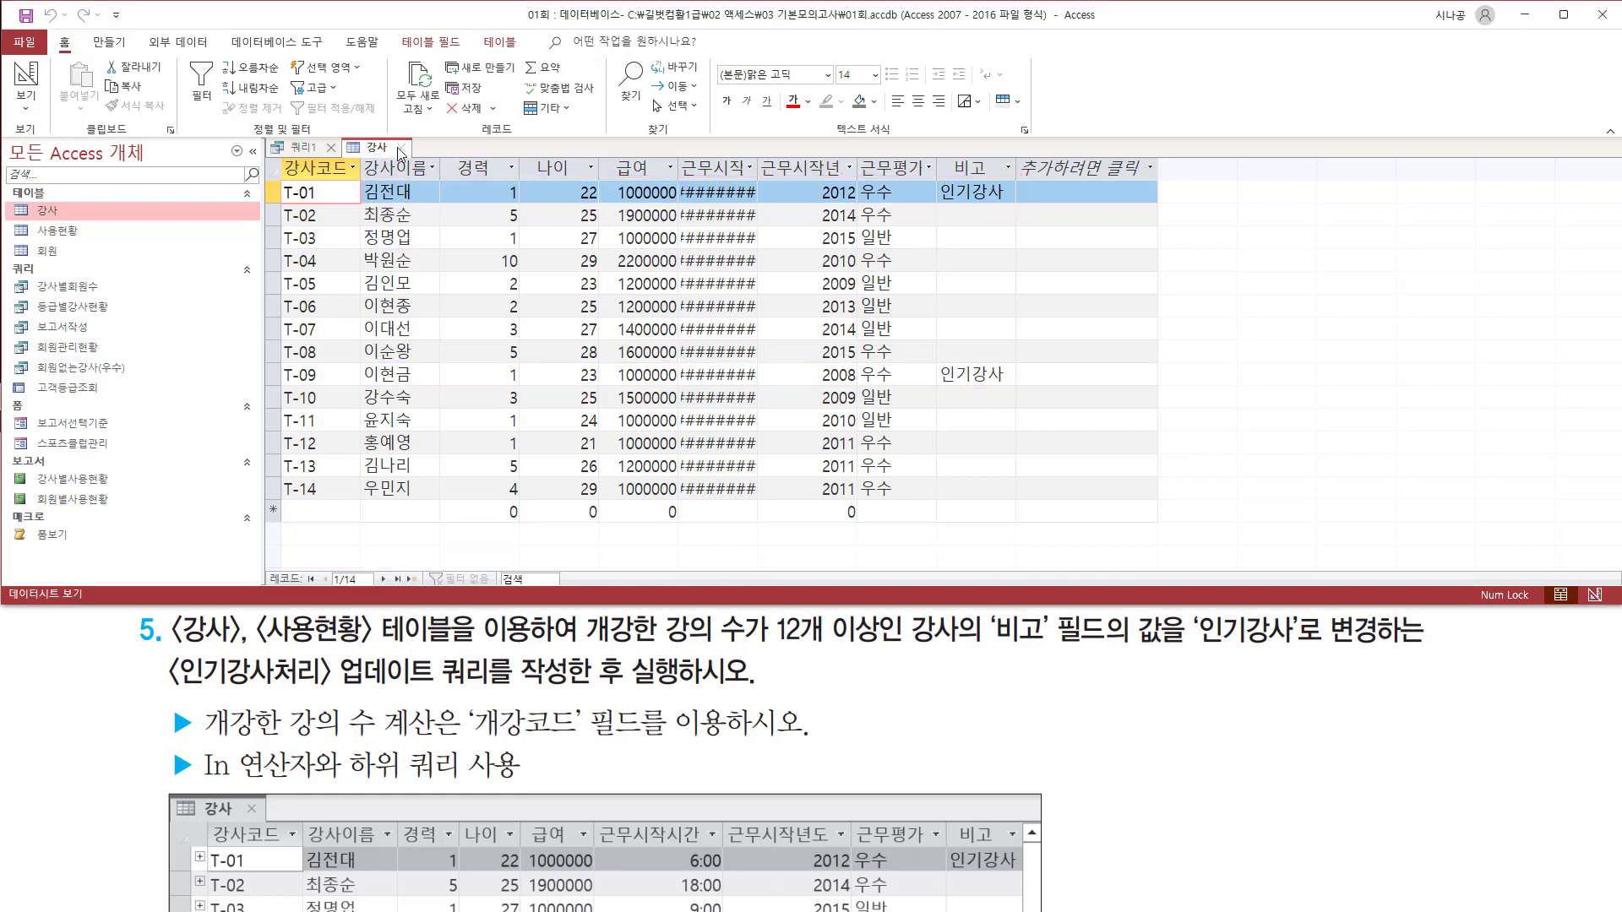
left_click(401, 150)
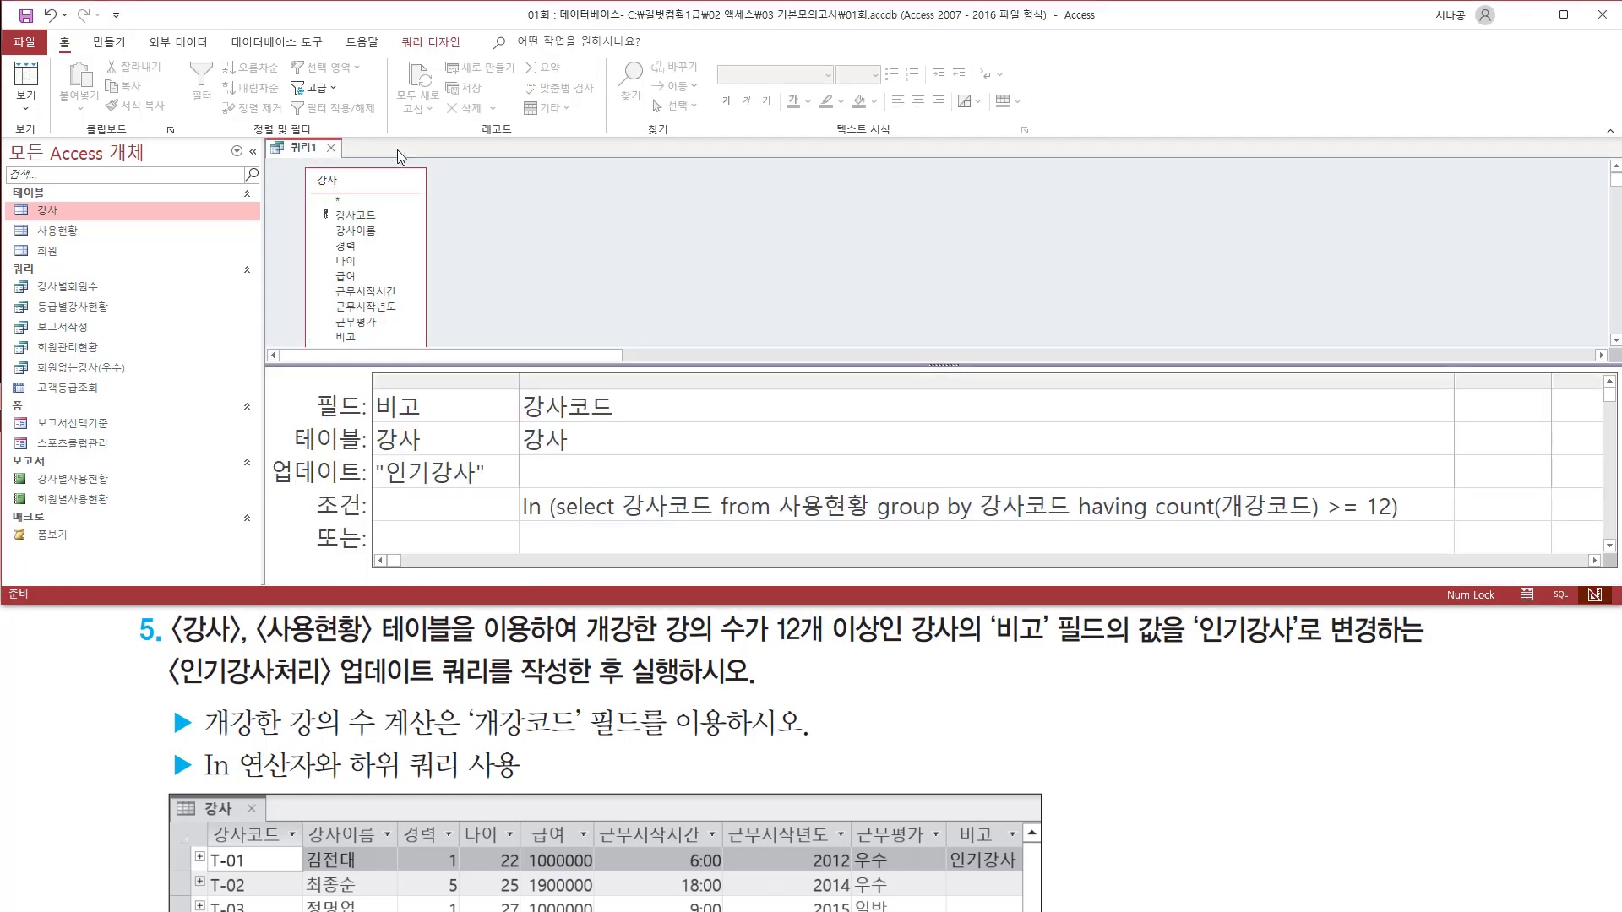
Step: Close the update query's design and choose to save its changes
left_click(329, 152)
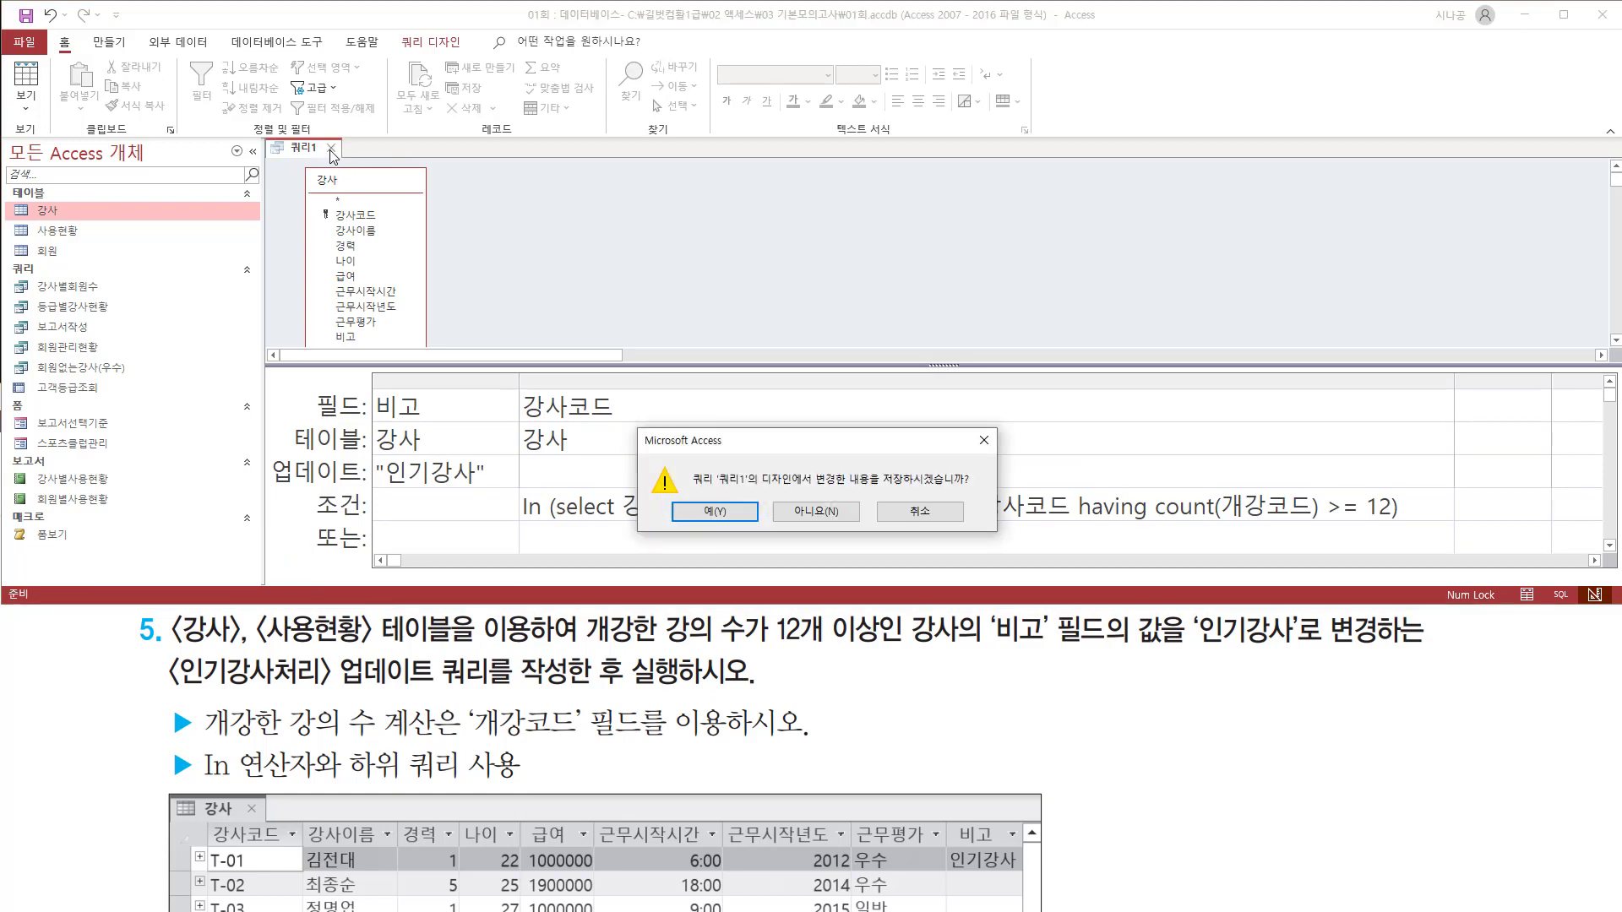
left_click_drag(777, 448, 742, 242)
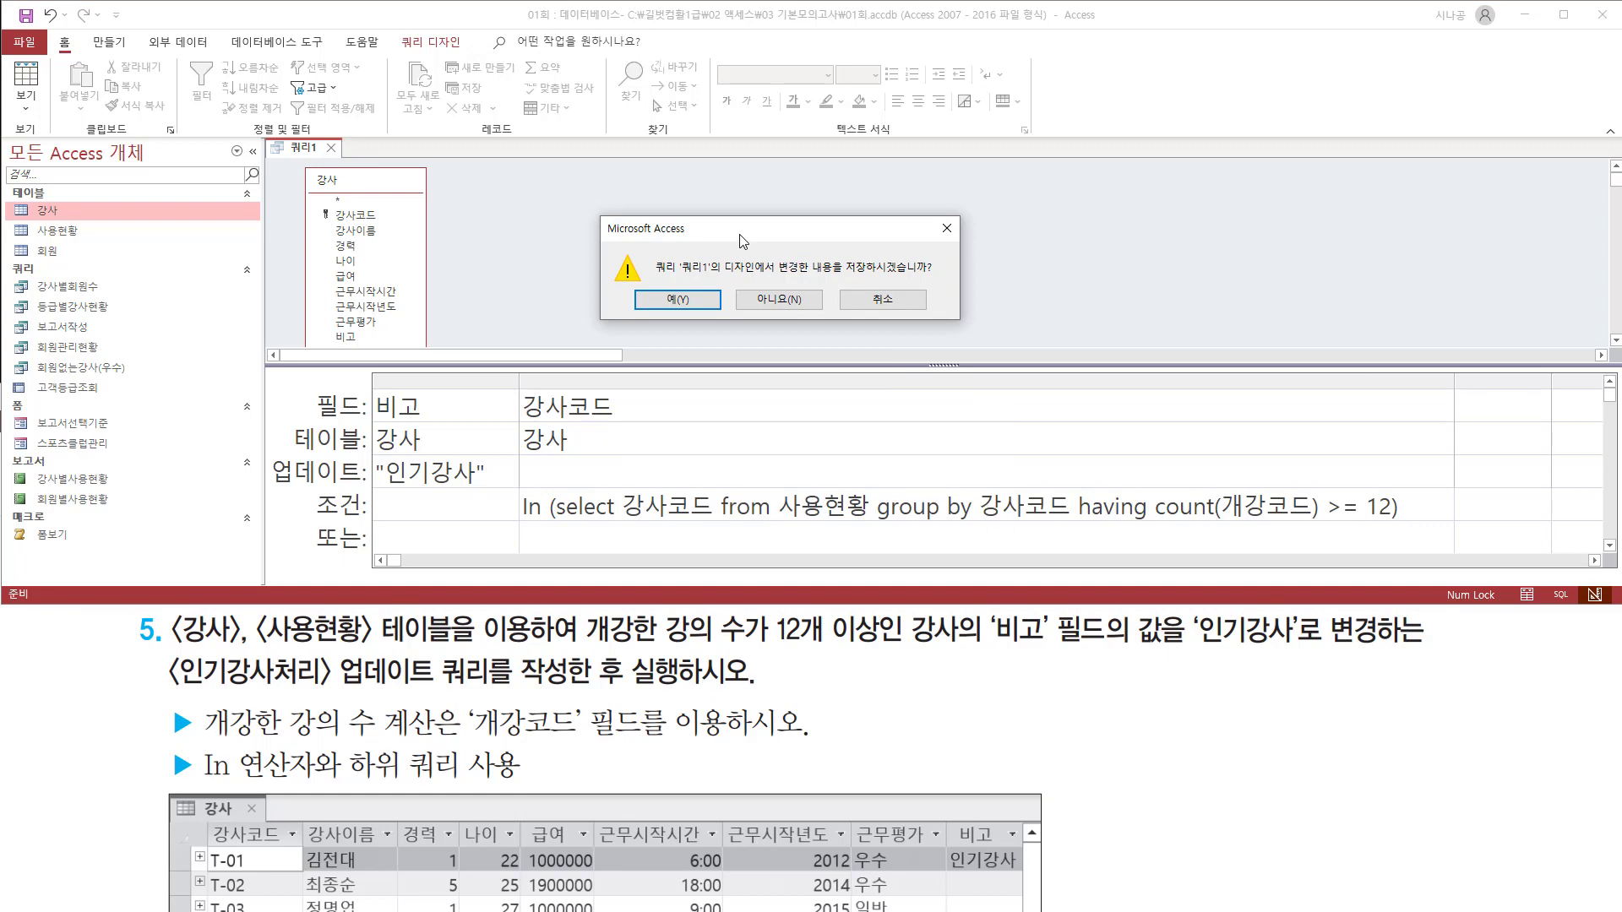
left_click_drag(848, 274, 930, 275)
left_click_drag(639, 288, 706, 315)
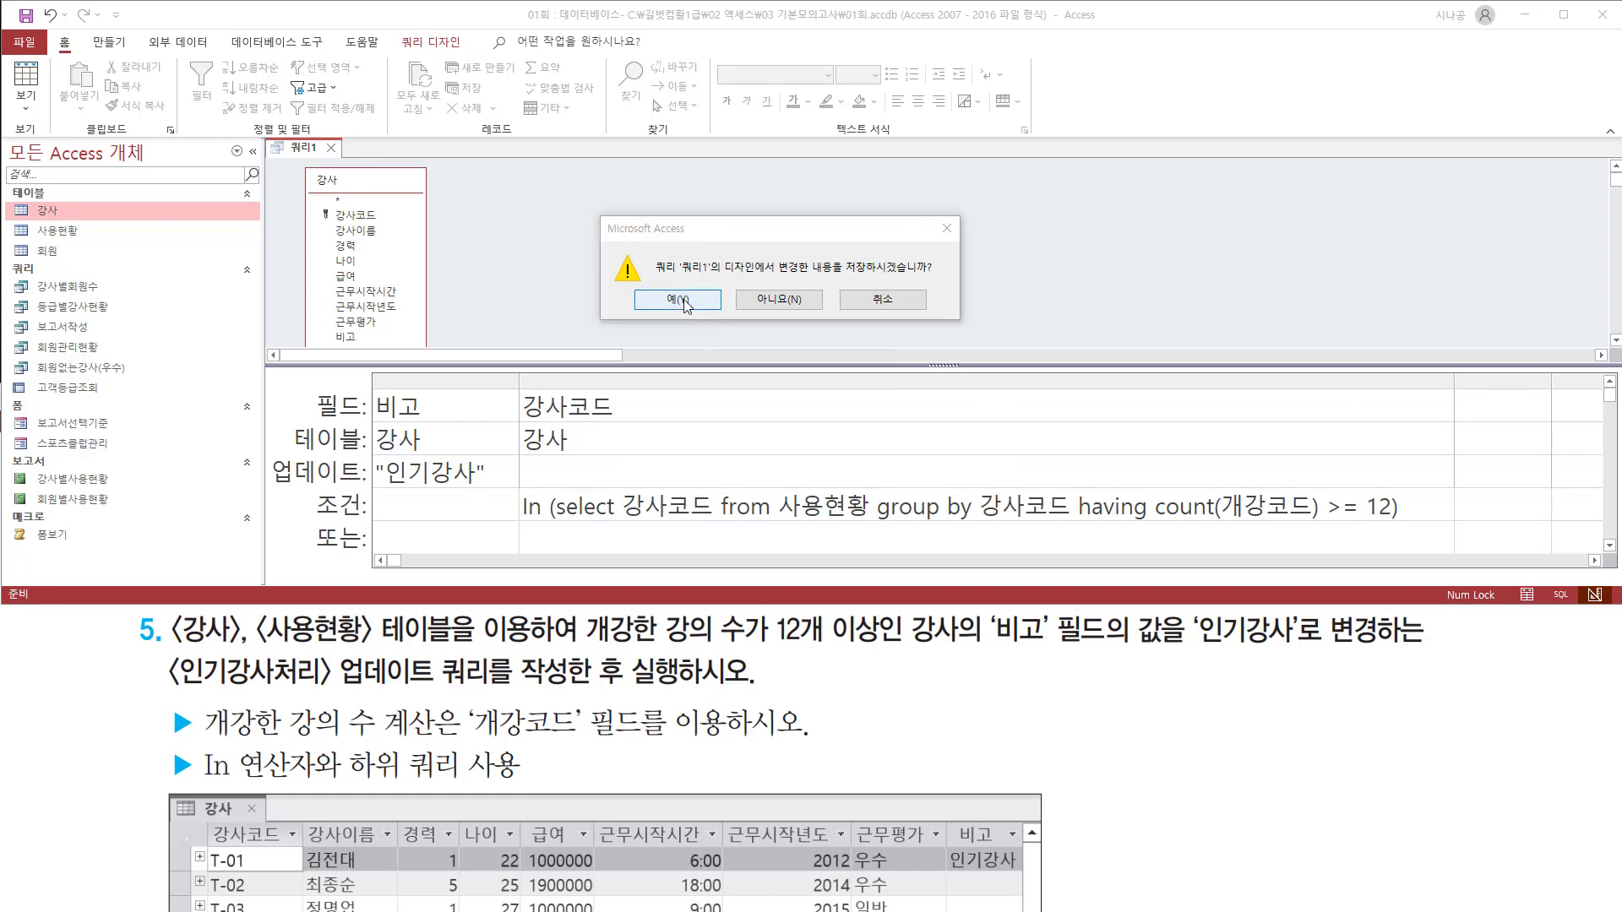
left_click(698, 301)
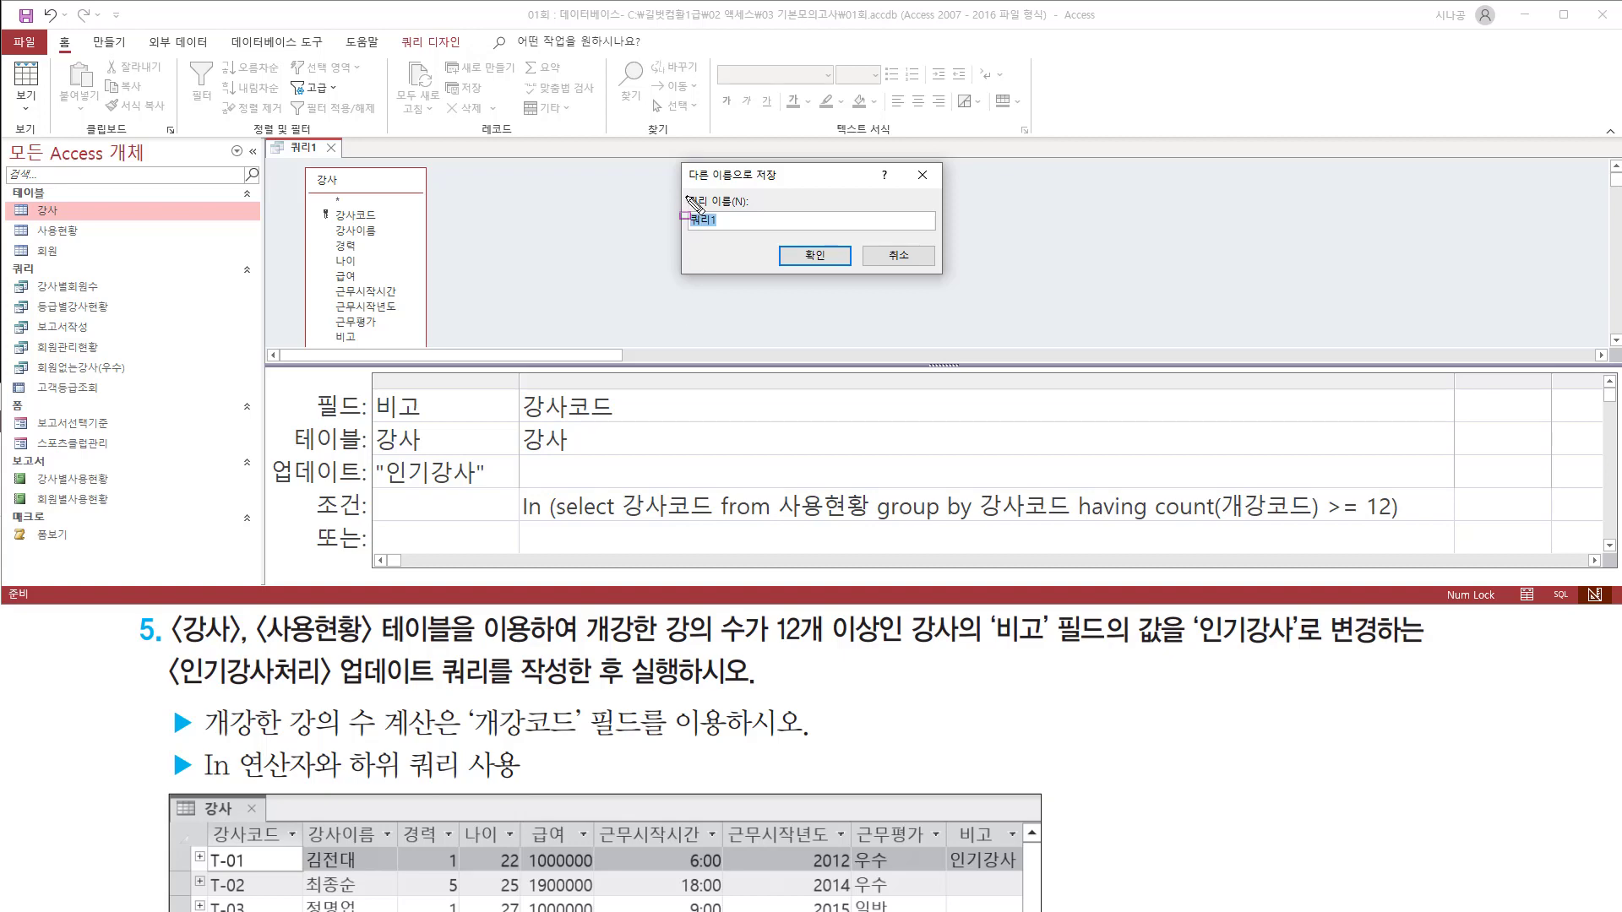
Step: Save the update query under the name 인기강사처리 and check its entry in the query list
left_click_drag(682, 190, 759, 234)
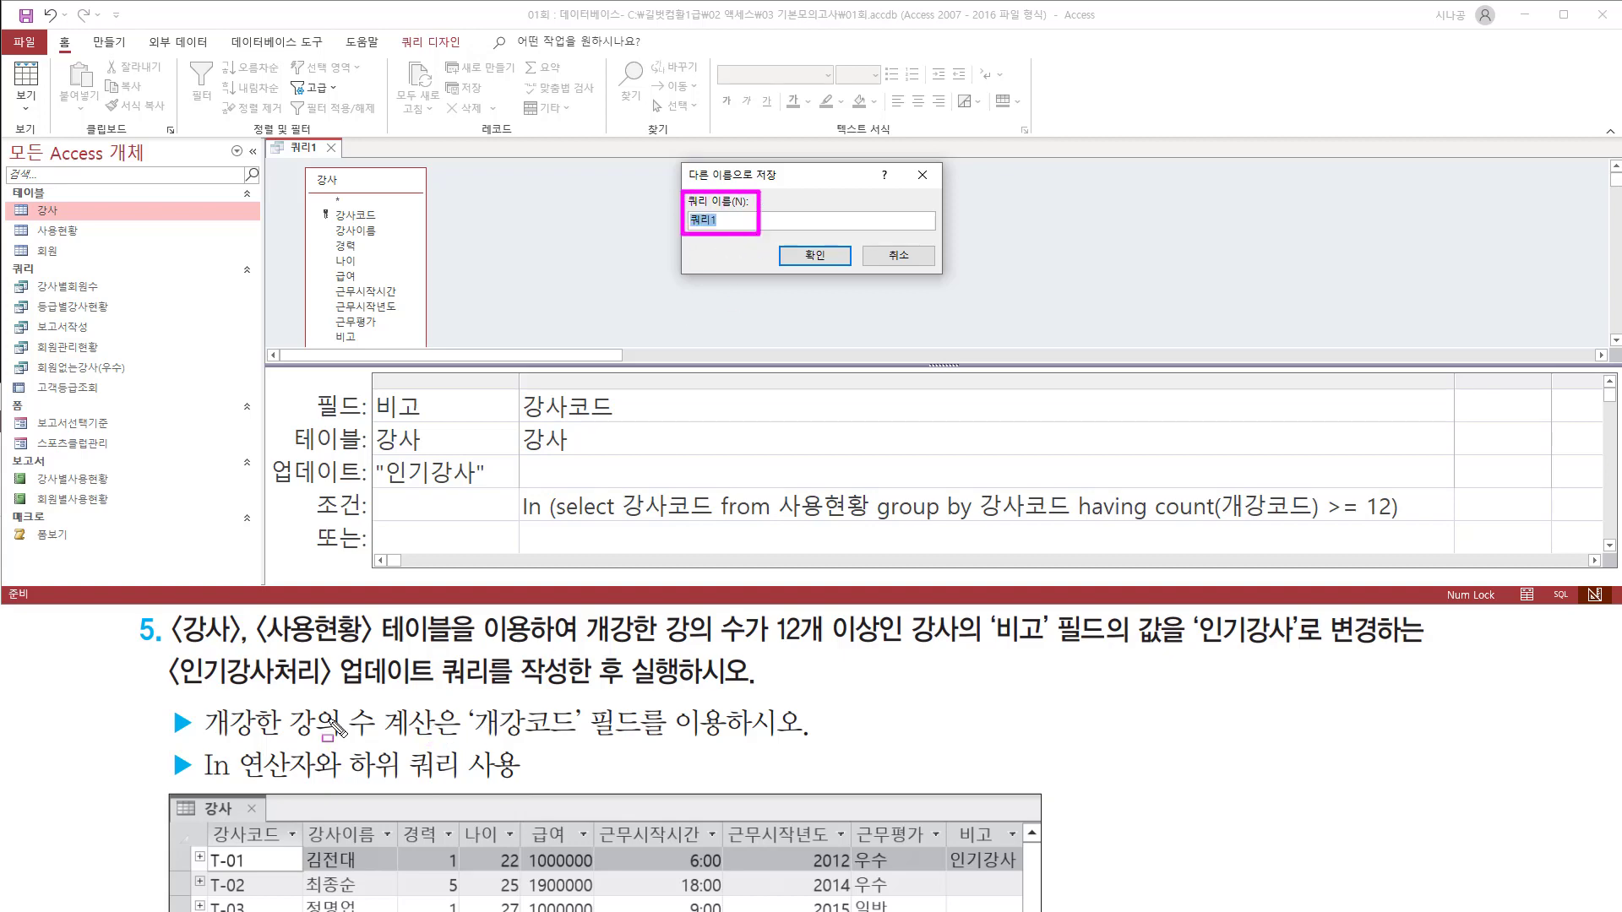
left_click_drag(173, 694, 577, 695)
key("Escape")
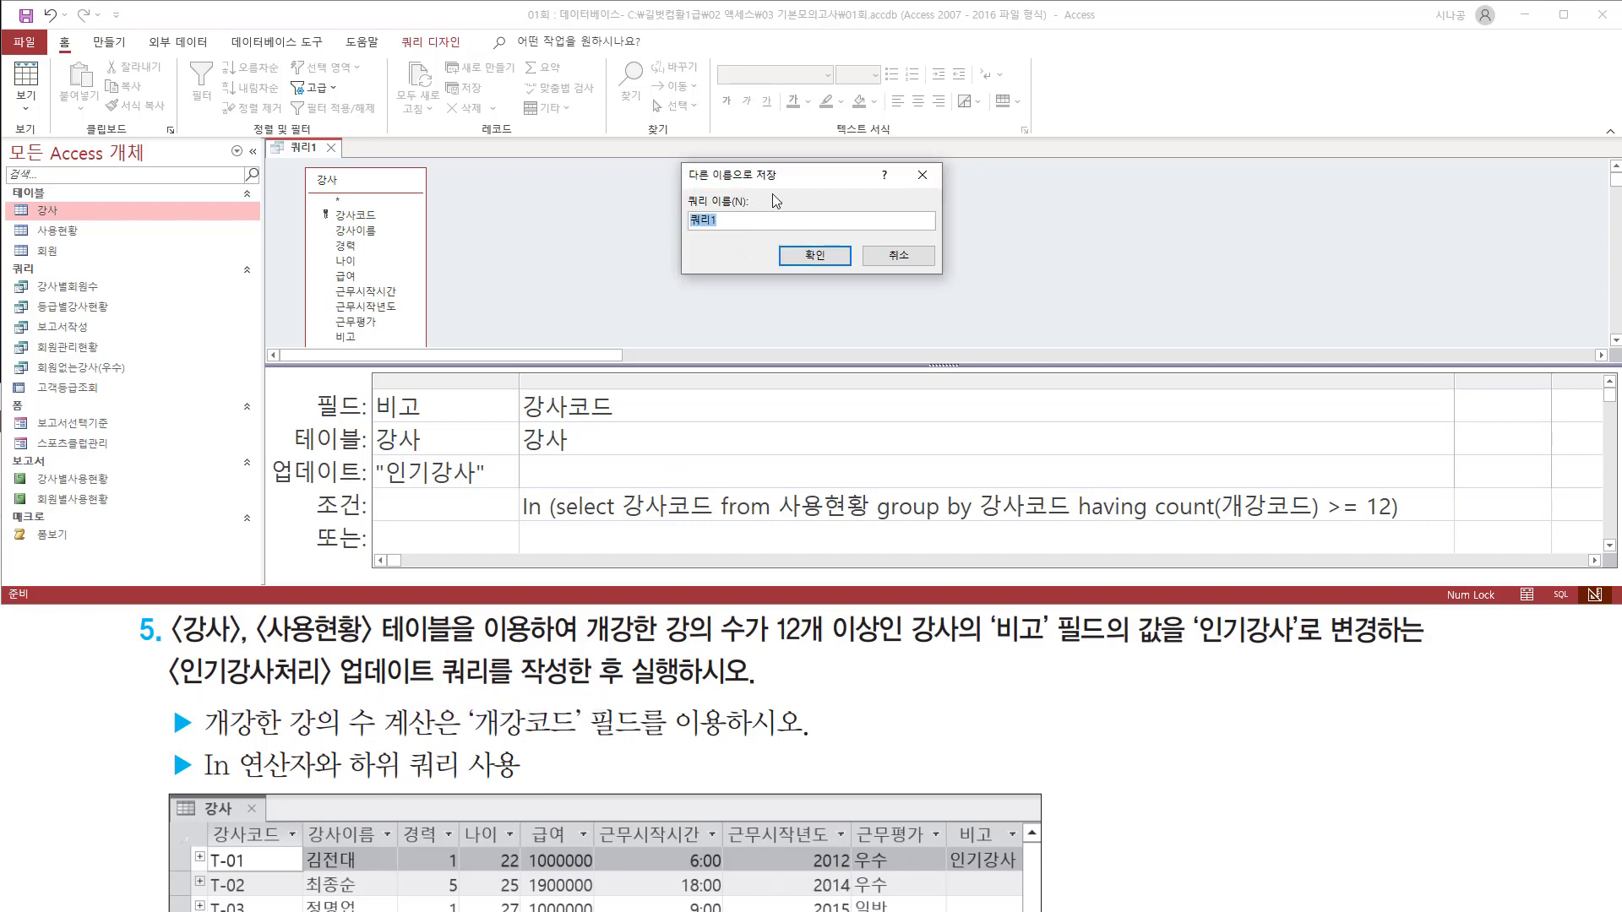
type("ㅇ")
type("강사처리")
key("ctrl+2")
mouse_move(684, 227)
left_mouse_down()
mouse_move(763, 227)
mouse_move(844, 269)
left_mouse_up()
key("Escape")
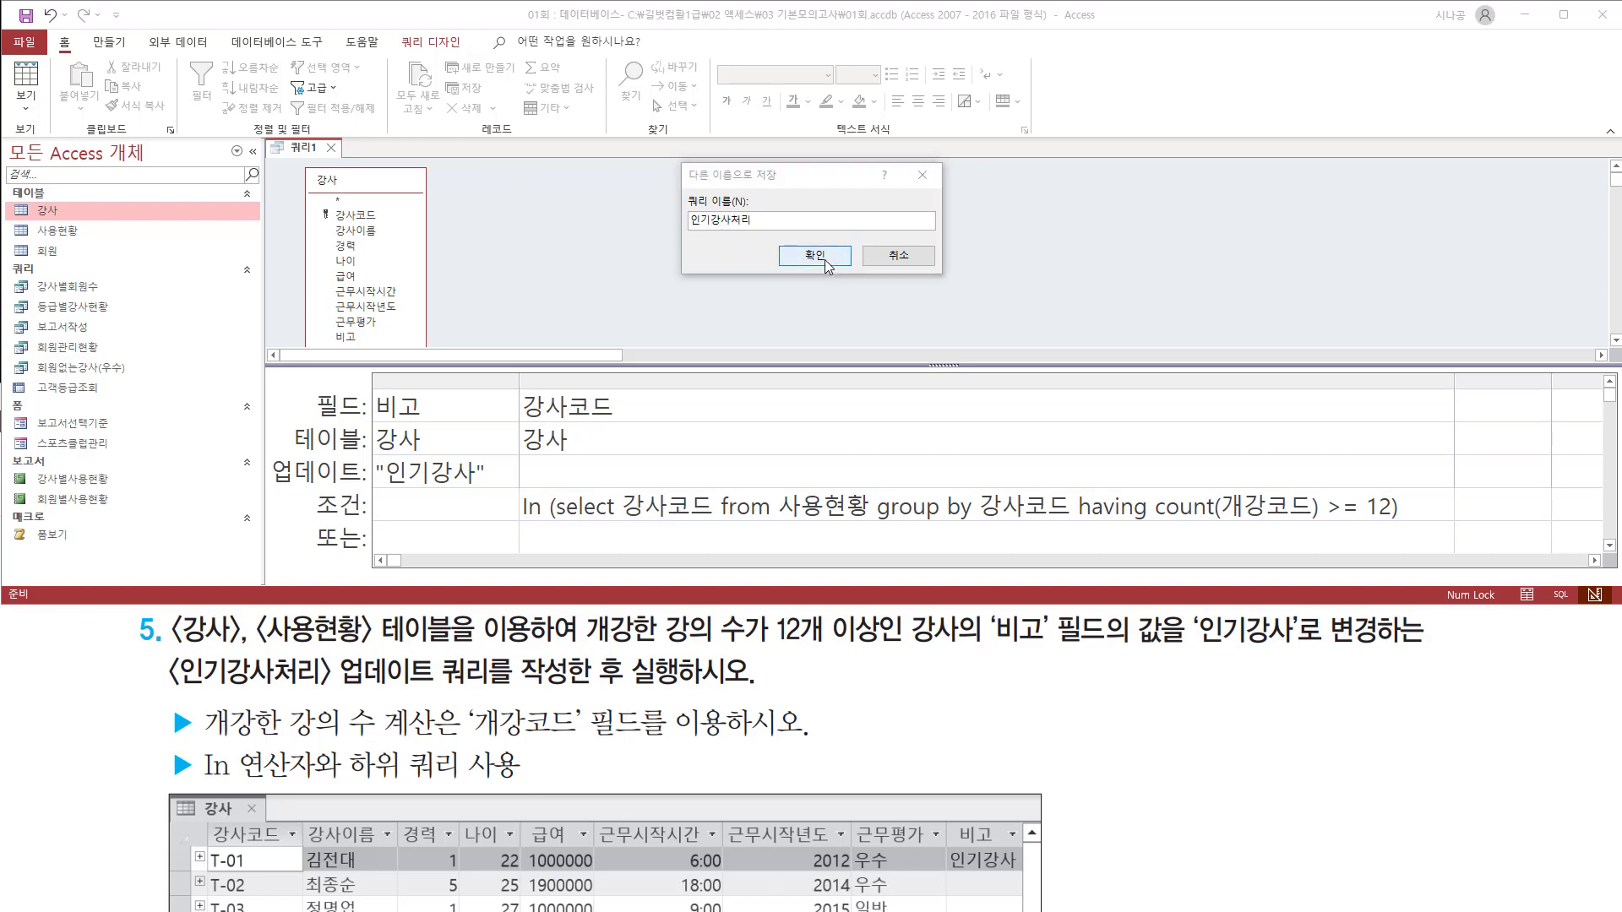
left_click(827, 262)
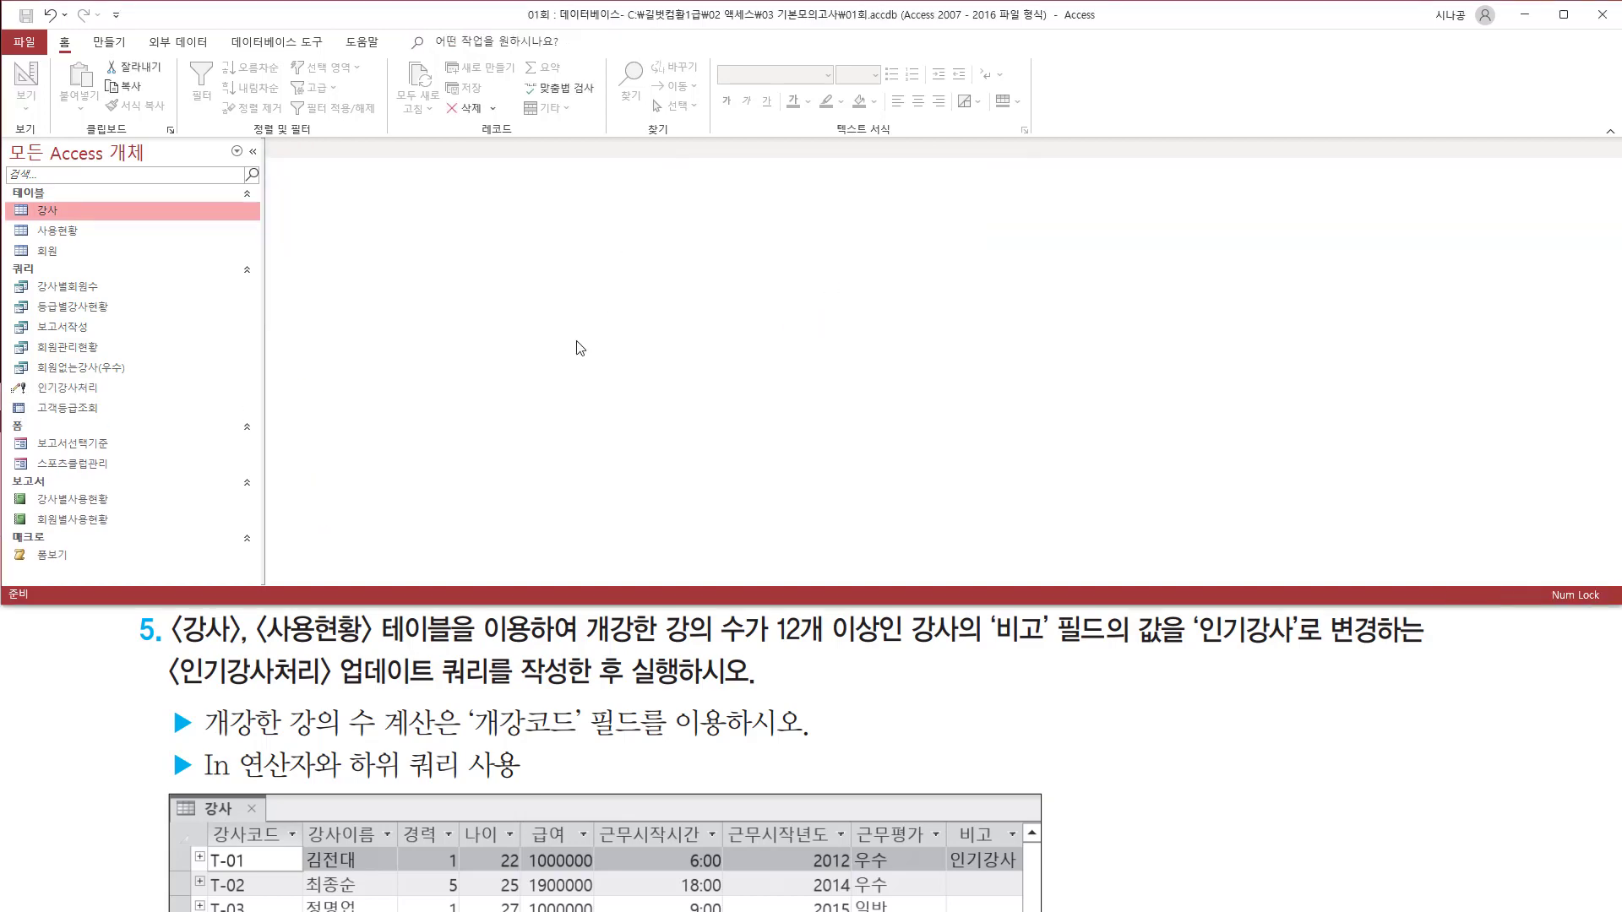
key("ctrl+2")
left_click_drag(19, 378, 110, 398)
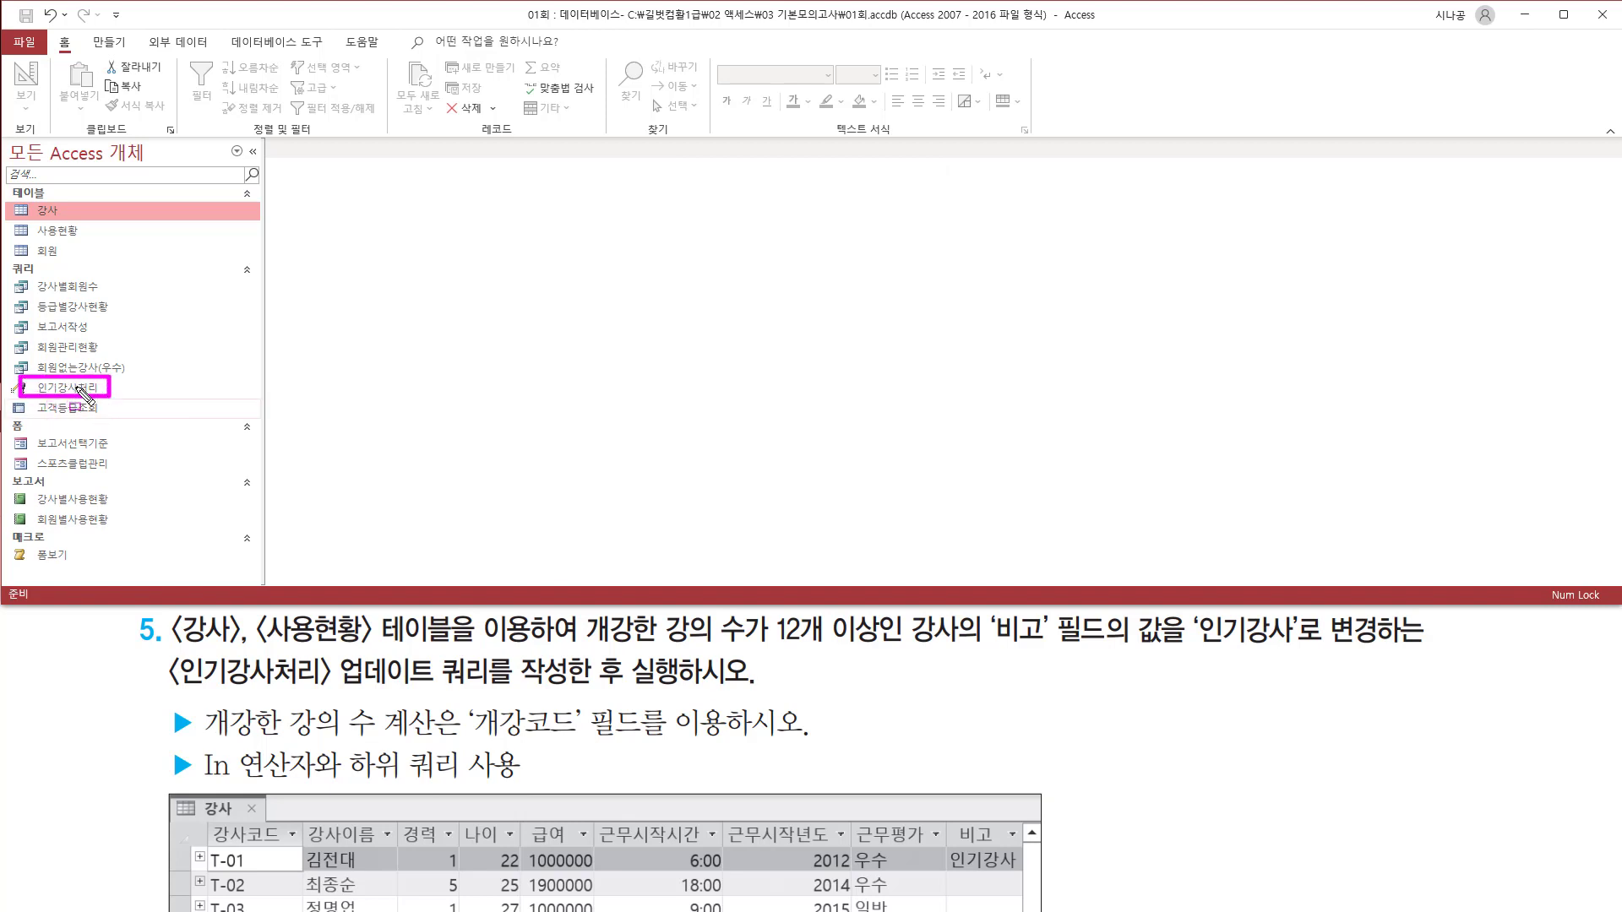
key("Escape")
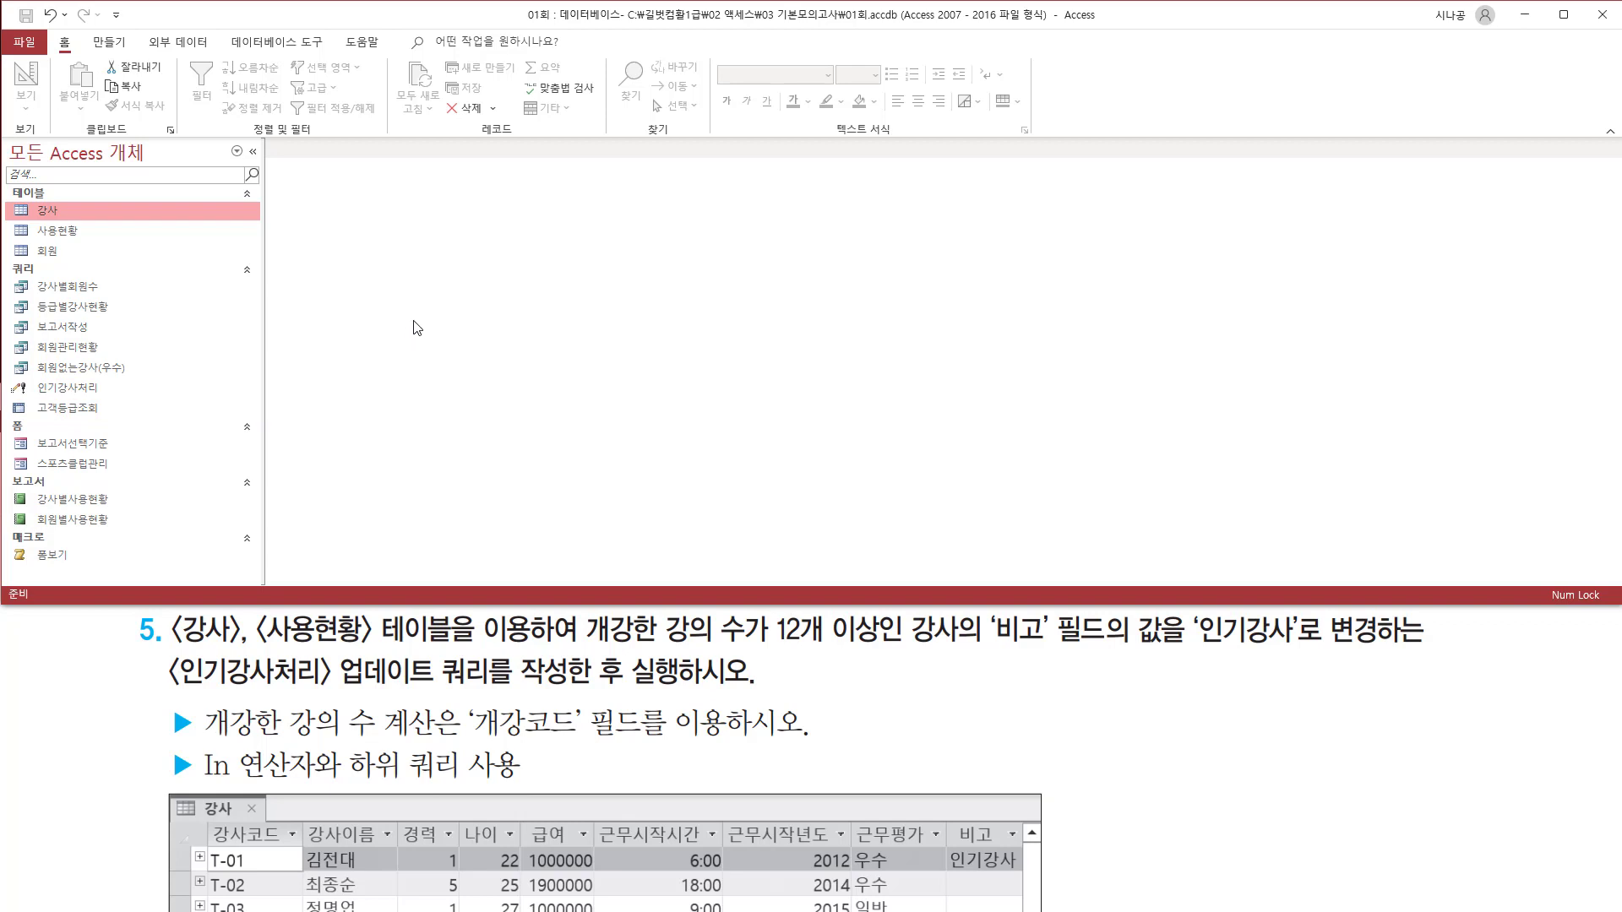